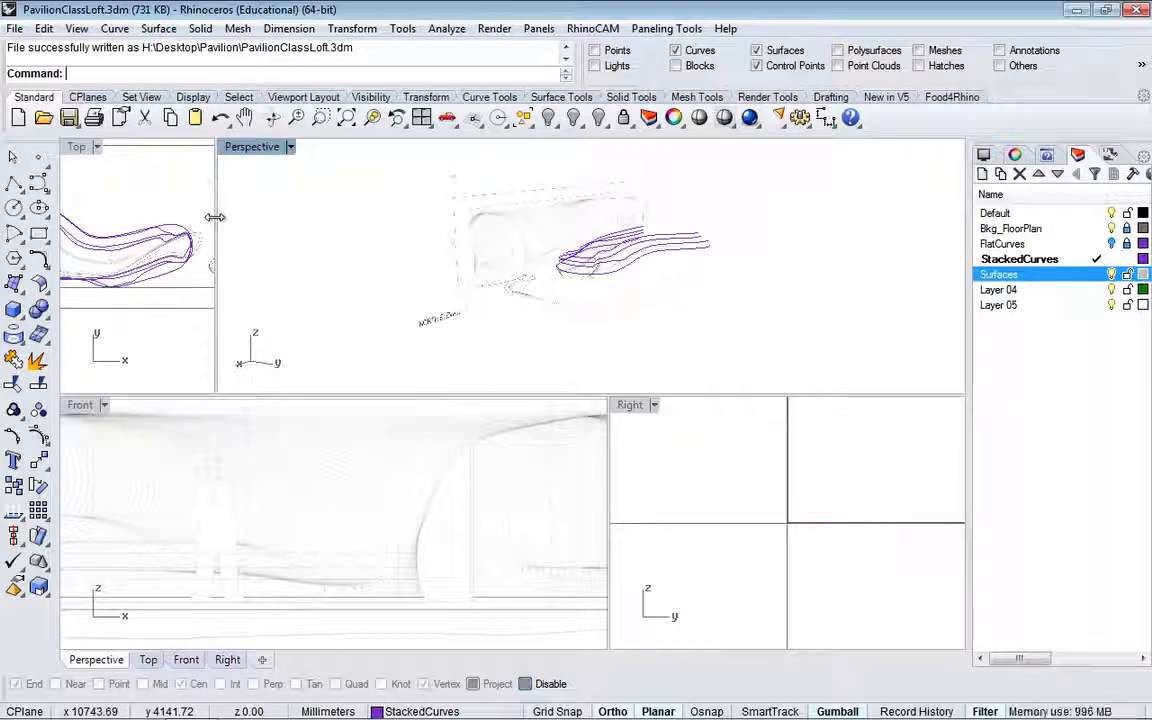
Step: Widen the Top viewport and fit the plan and elevation drawings in the Top and Front views
{"action": "left_click_drag", "start_coordinate": [215, 217], "coordinate": [591, 226]}
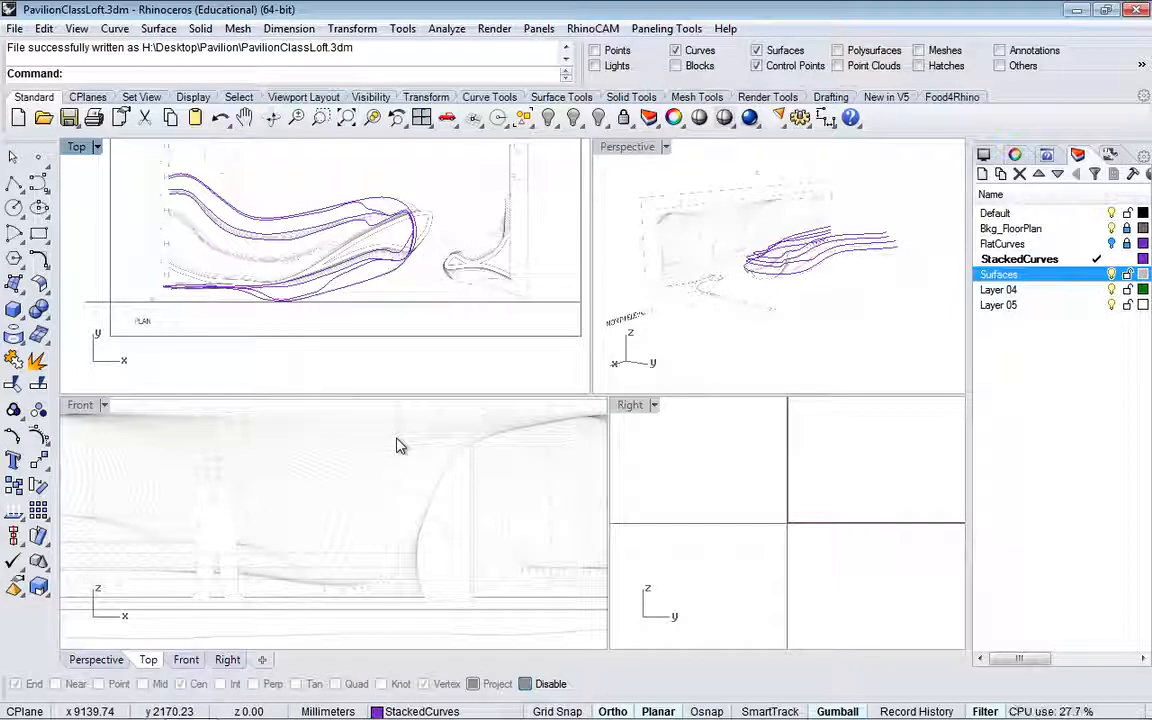
{"action": "scroll", "coordinate": [397, 445], "scroll_direction": "down", "scroll_amount": 5}
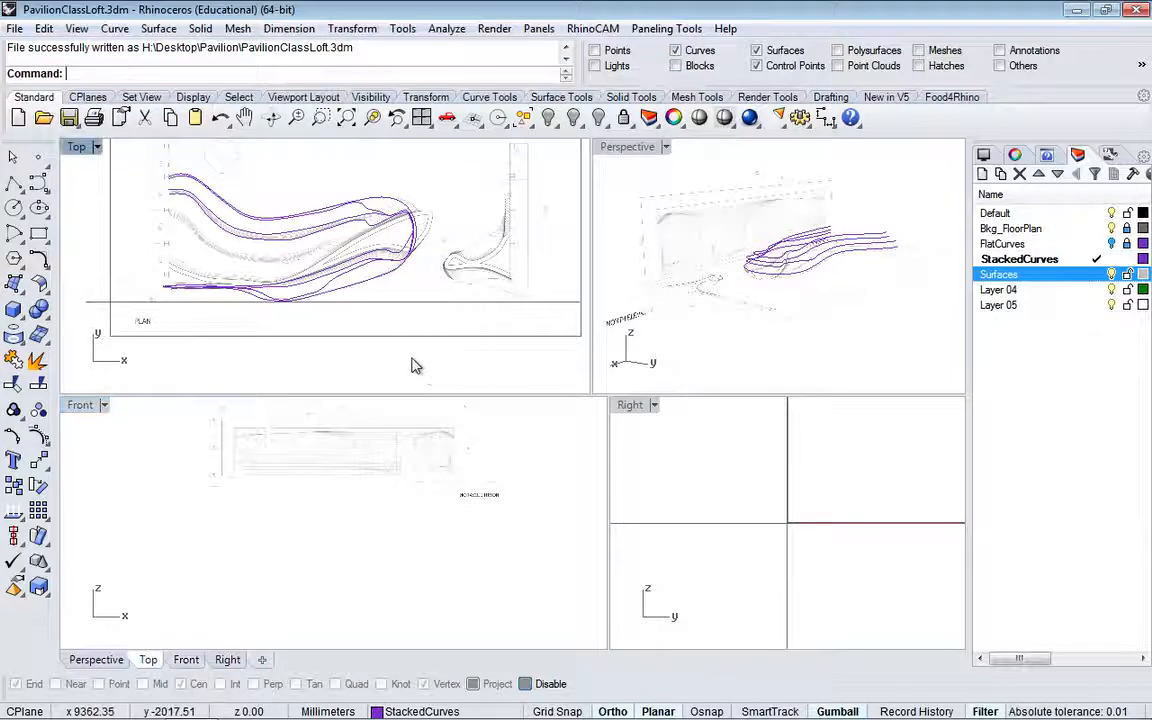
{"action": "scroll", "coordinate": [412, 363], "scroll_direction": "down", "scroll_amount": 1}
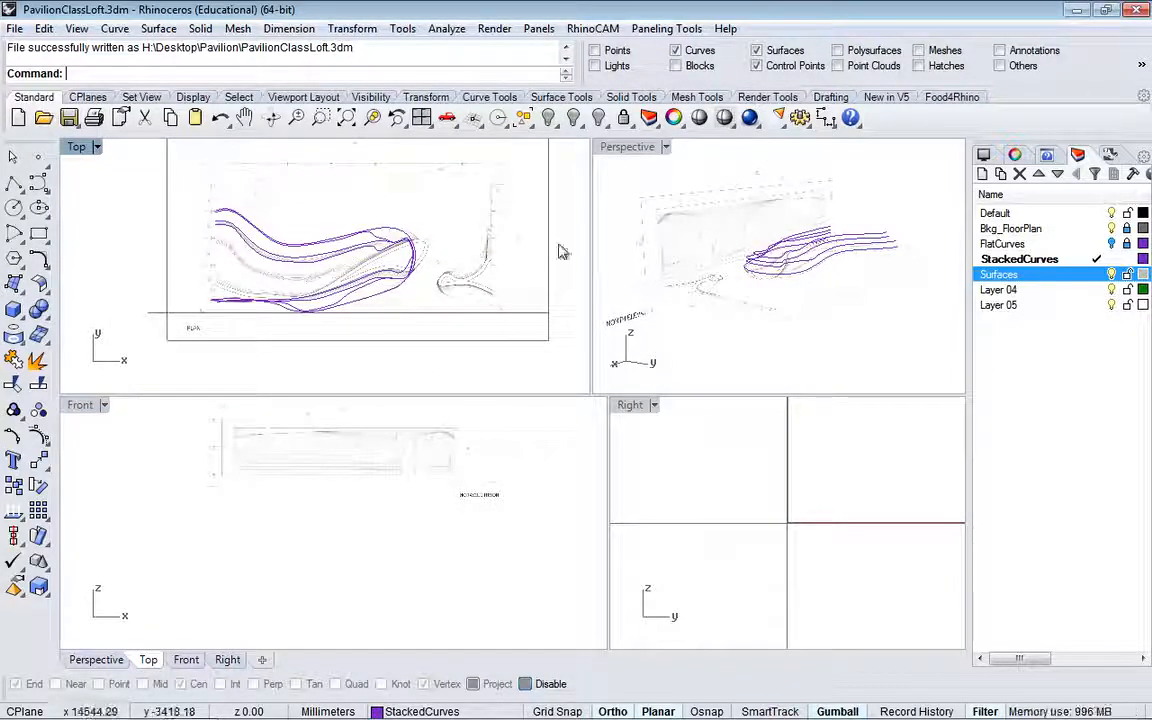
Step: Set the viewport background color to Gray in the Rhino appearance options
{"action": "left_click", "coordinate": [403, 30]}
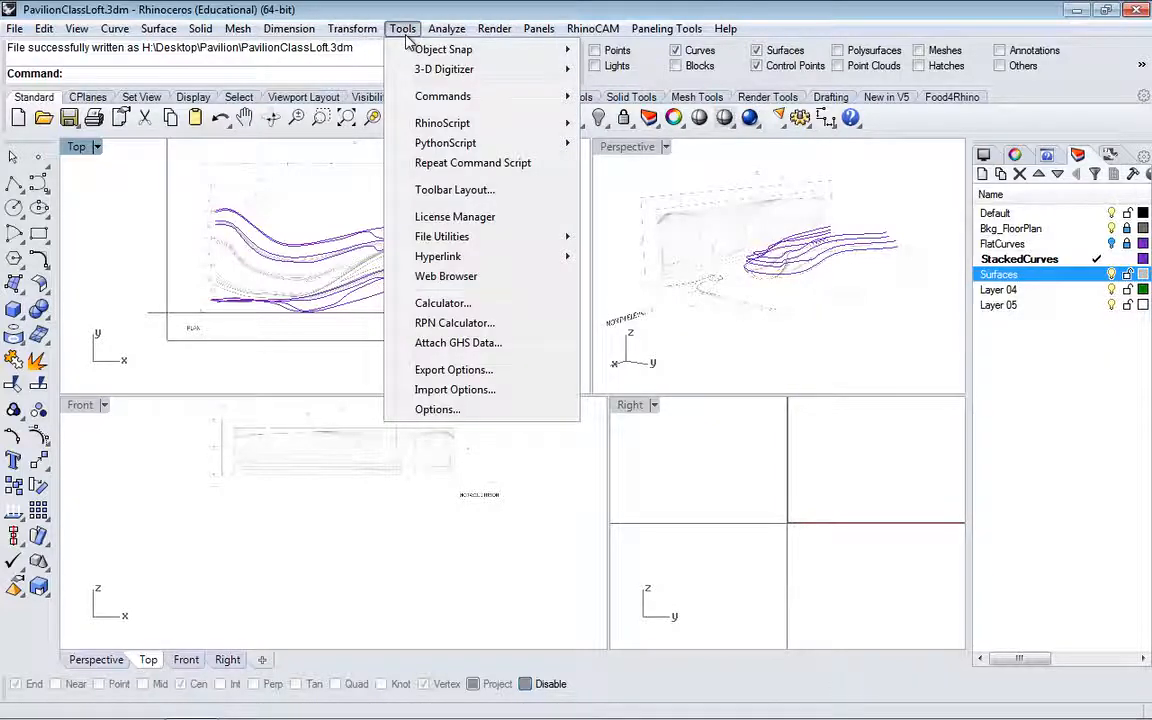
{"action": "left_click", "coordinate": [442, 408]}
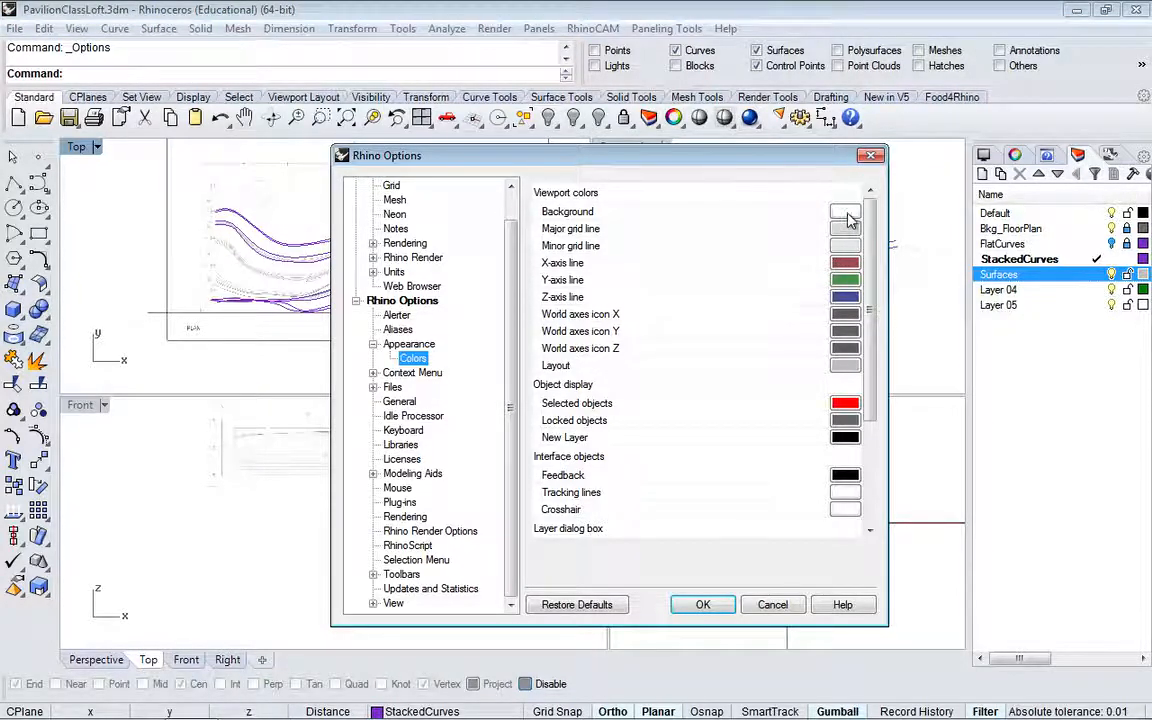
{"action": "left_click", "coordinate": [845, 215]}
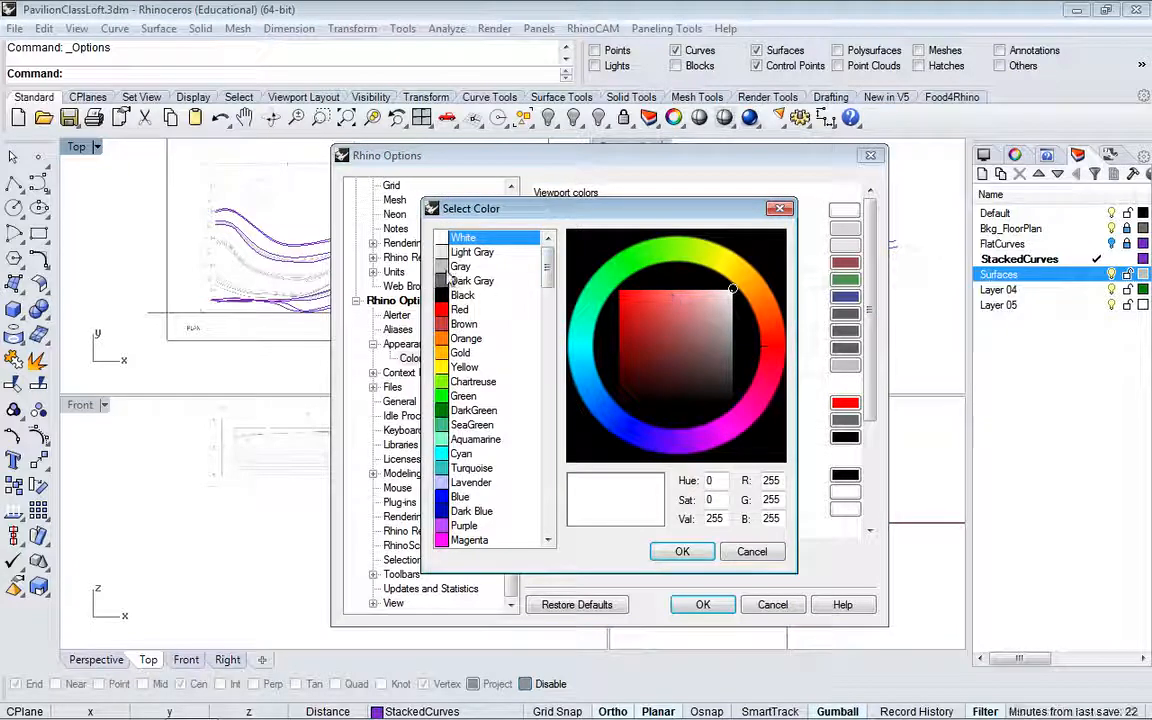
{"action": "left_click", "coordinate": [447, 252]}
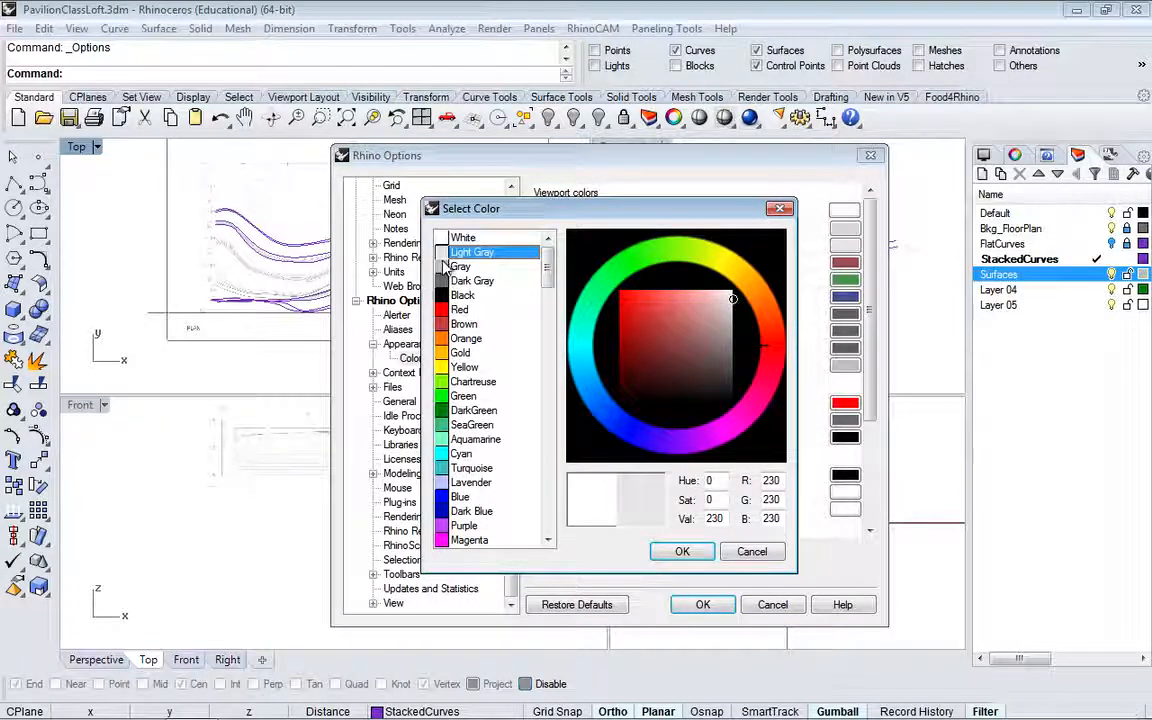
{"action": "left_click", "coordinate": [446, 267]}
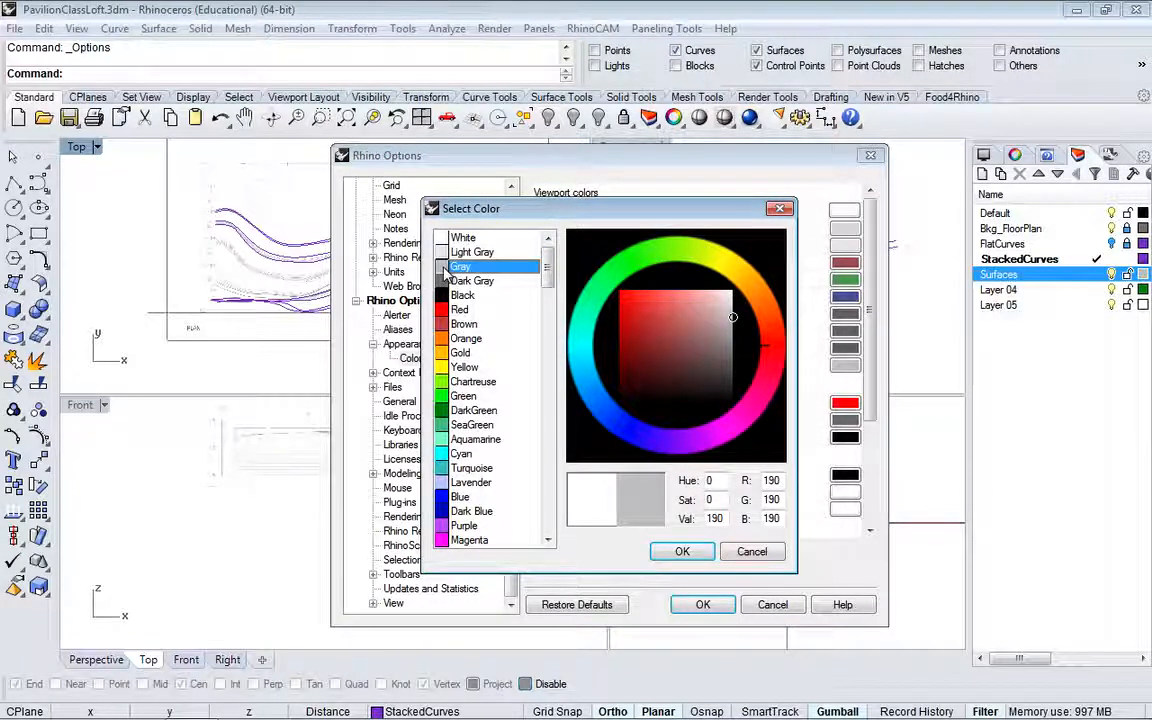
{"action": "left_click", "coordinate": [682, 554]}
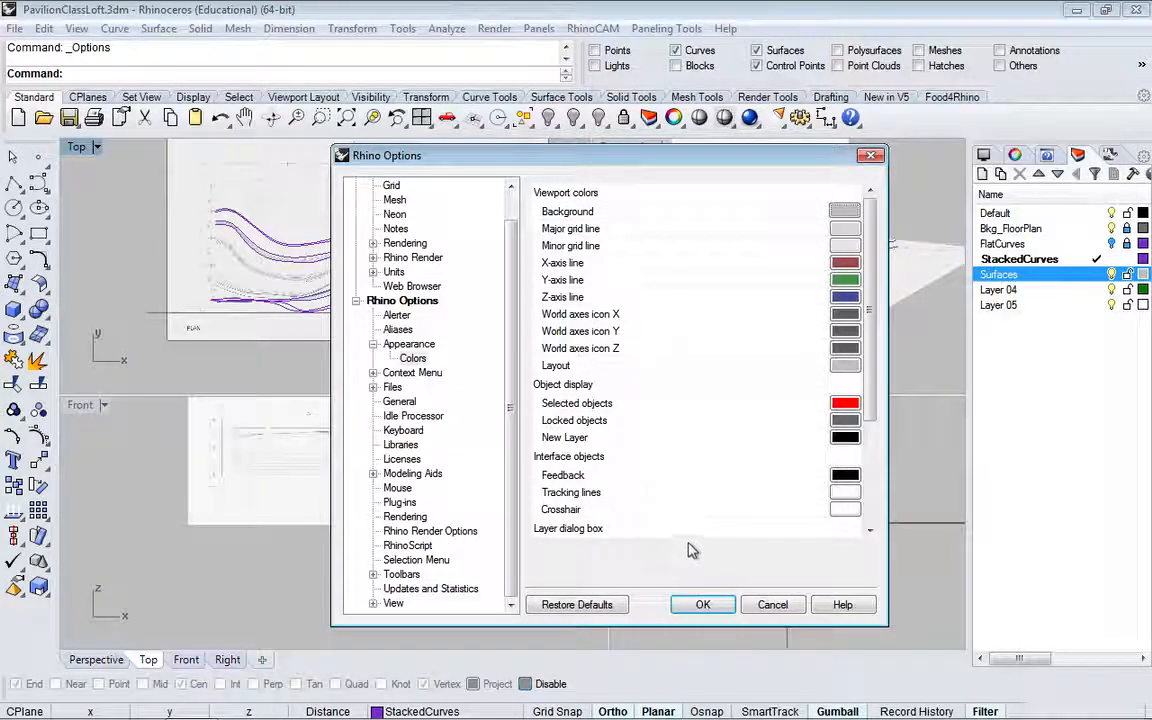
{"action": "left_click", "coordinate": [705, 606]}
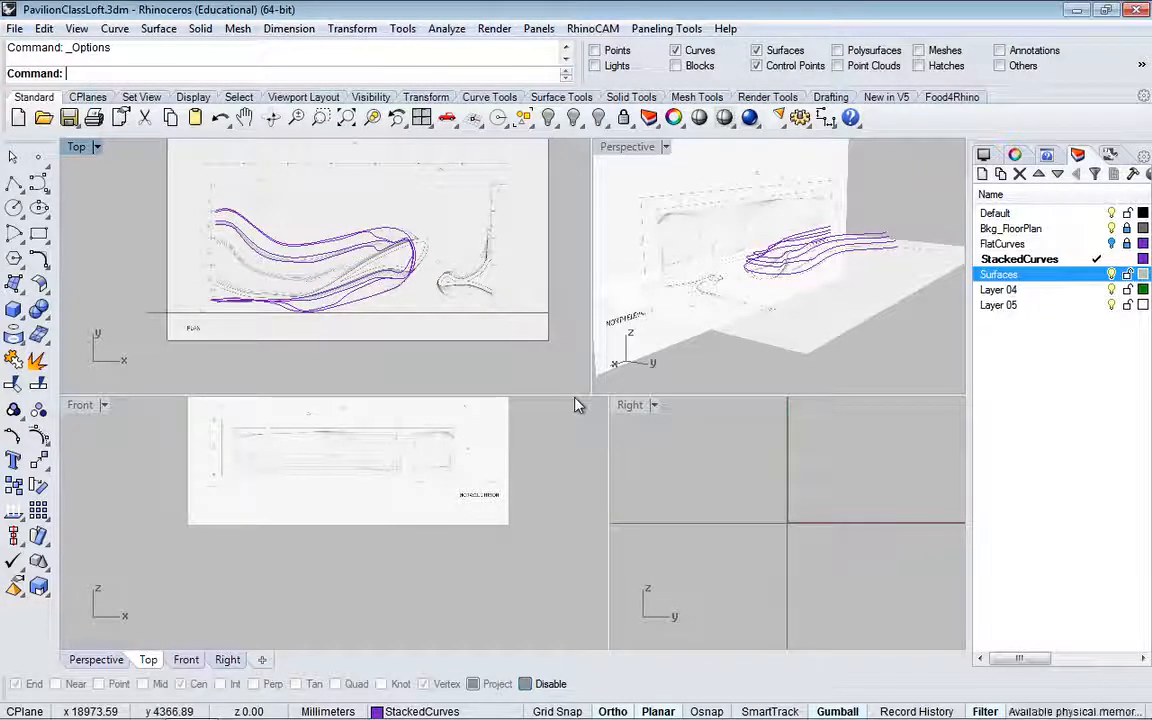
Step: Turn off the Bkg_FloorPlan layer and make Default the current layer
{"action": "left_click_drag", "start_coordinate": [572, 400], "coordinate": [557, 450]}
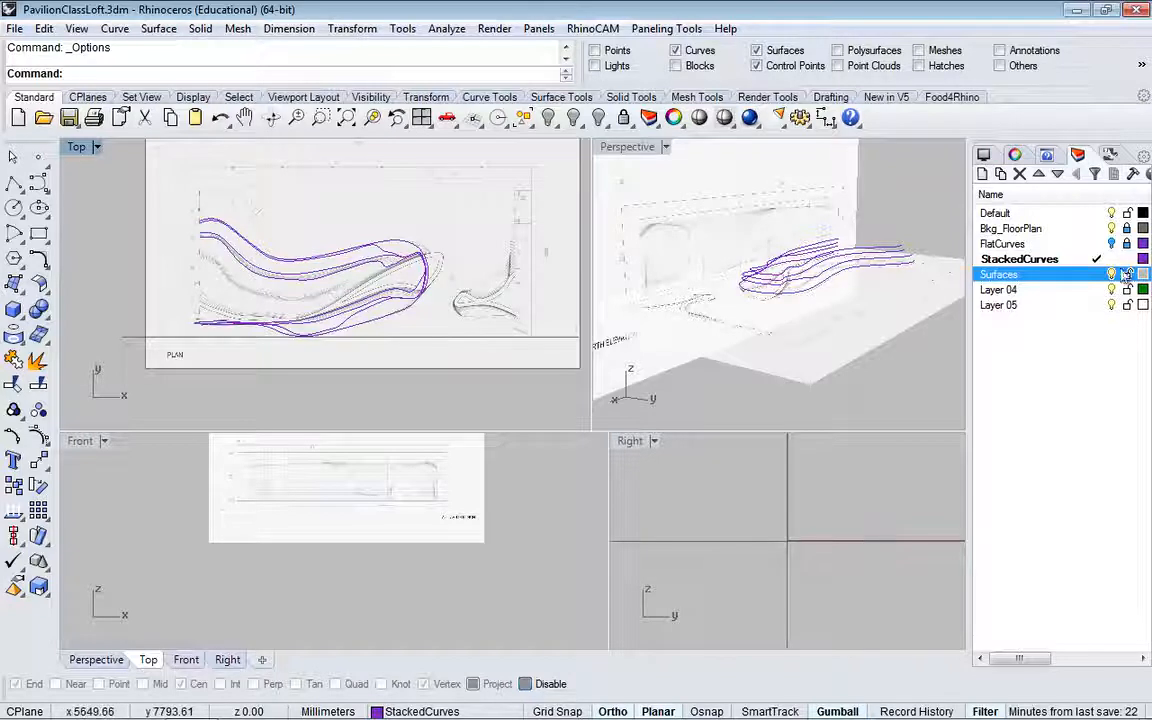
{"action": "left_click", "coordinate": [1111, 229]}
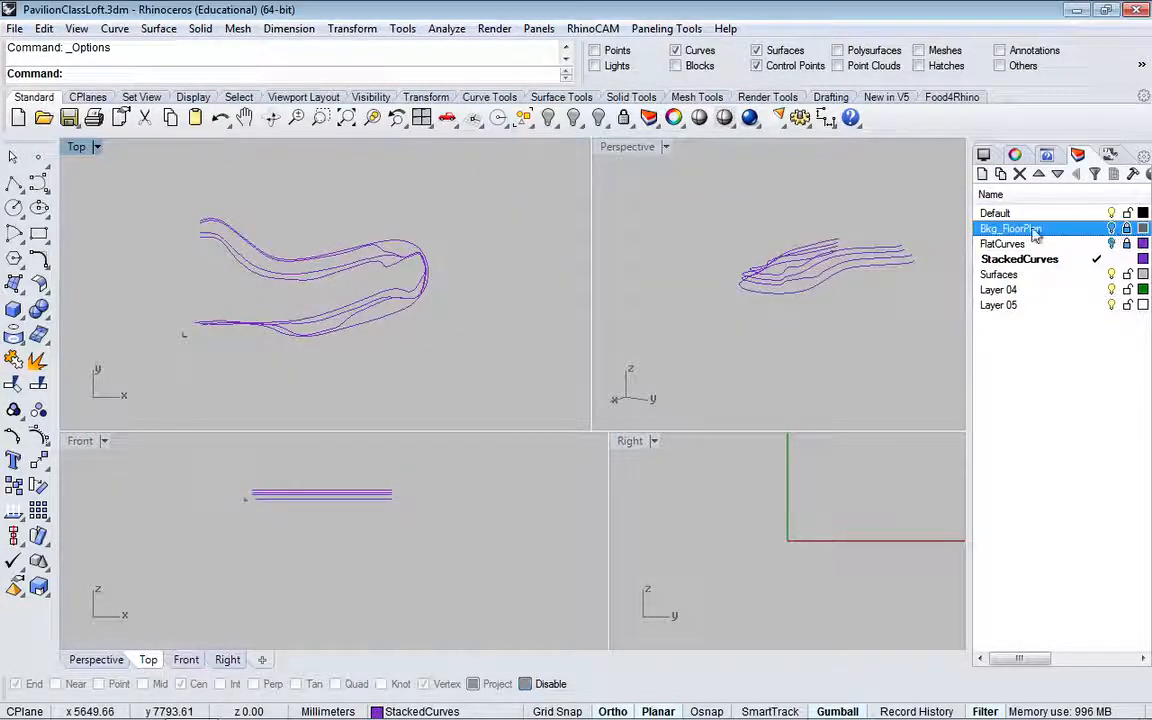
{"action": "left_click", "coordinate": [1011, 215]}
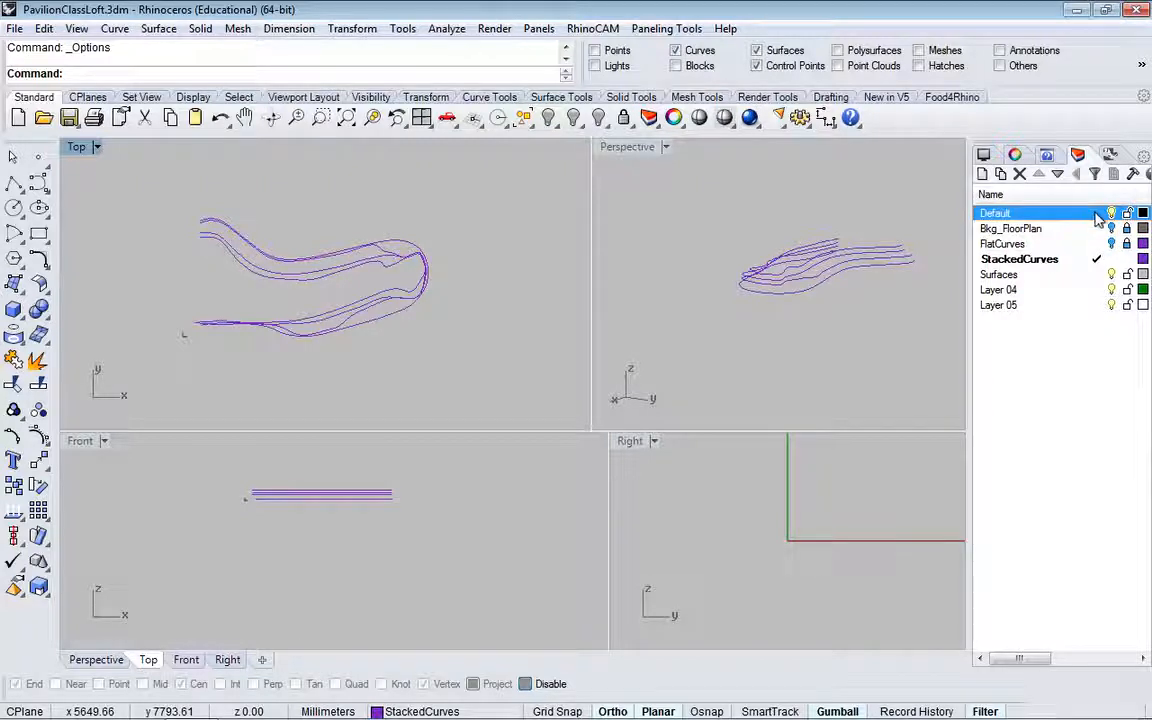
{"action": "left_click", "coordinate": [1097, 215]}
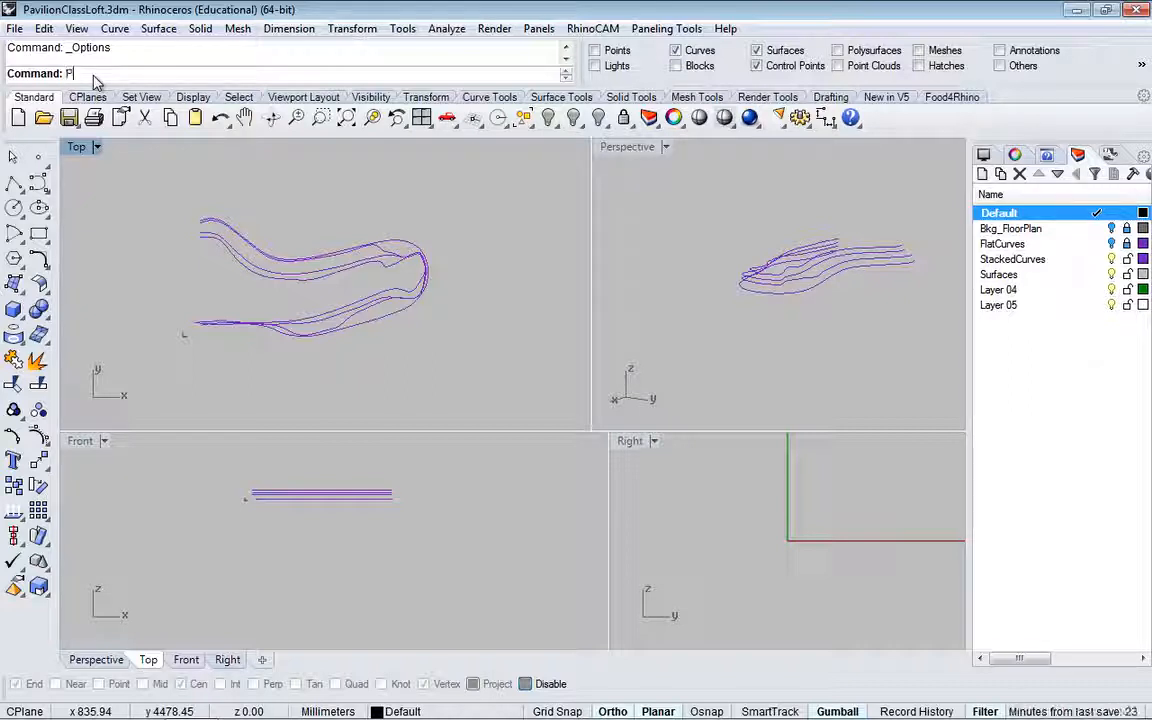
Step: Place reindeer_floorplan.jpg as a picture frame about 13,530 mm long behind the curves in the Top view
{"action": "type", "text": "ictureFrame"}
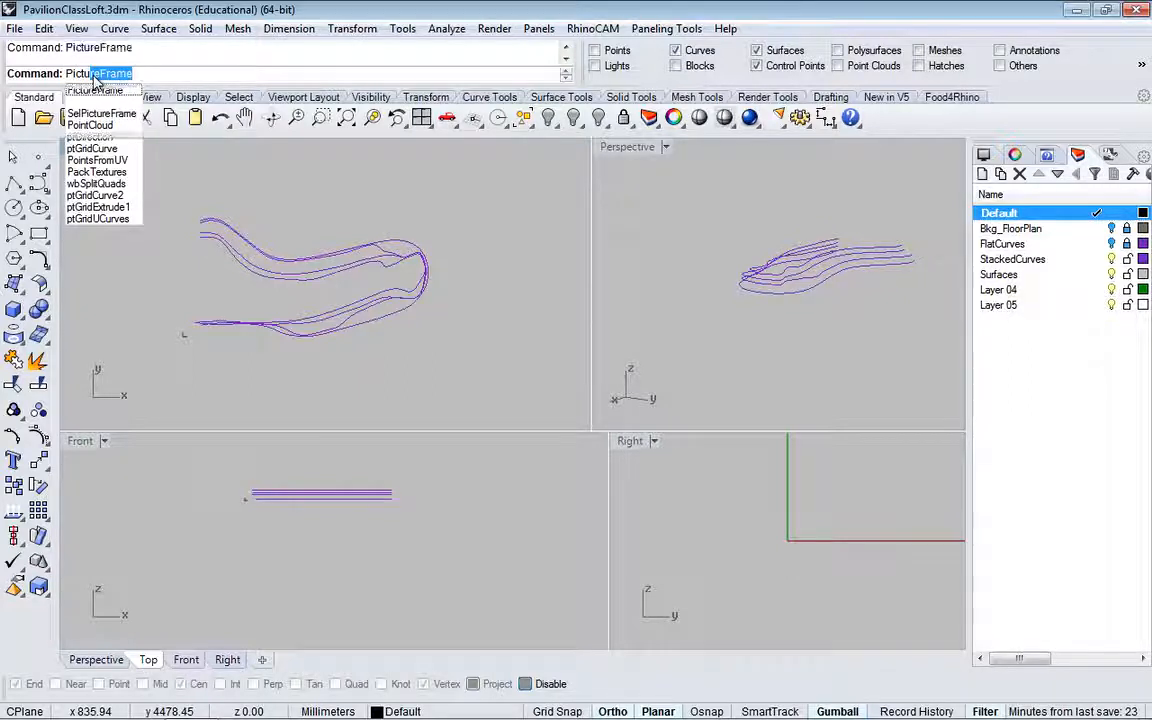
{"action": "key", "text": "Return"}
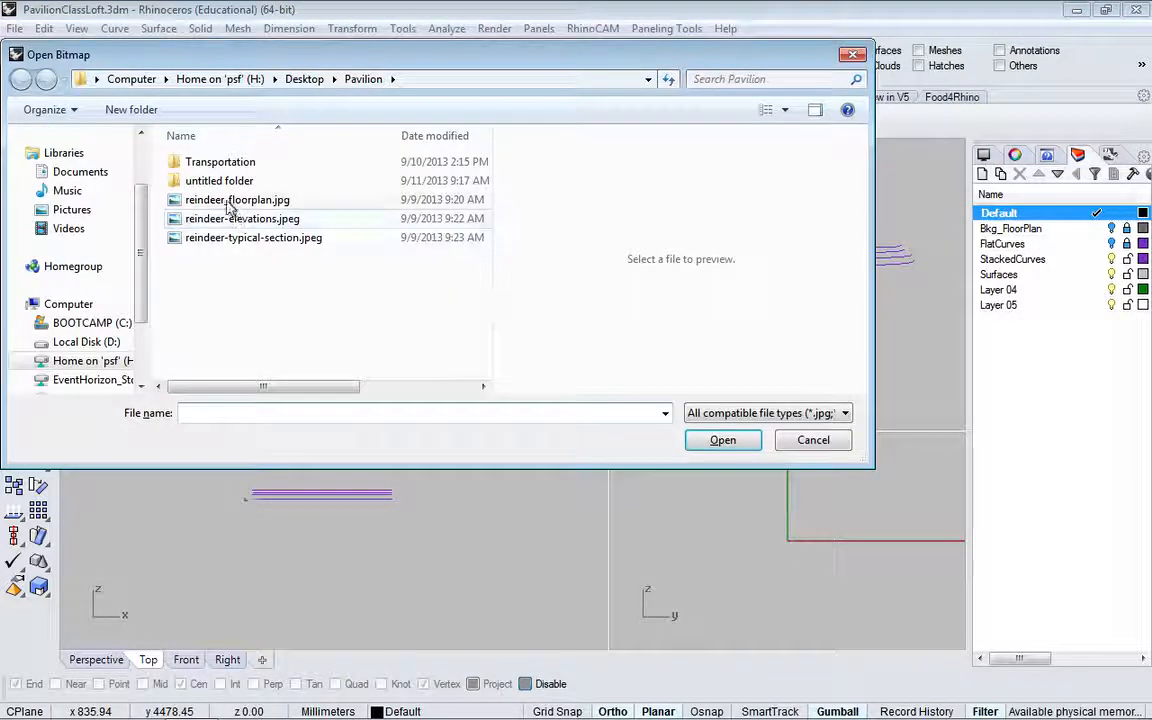
{"action": "left_click", "coordinate": [229, 201]}
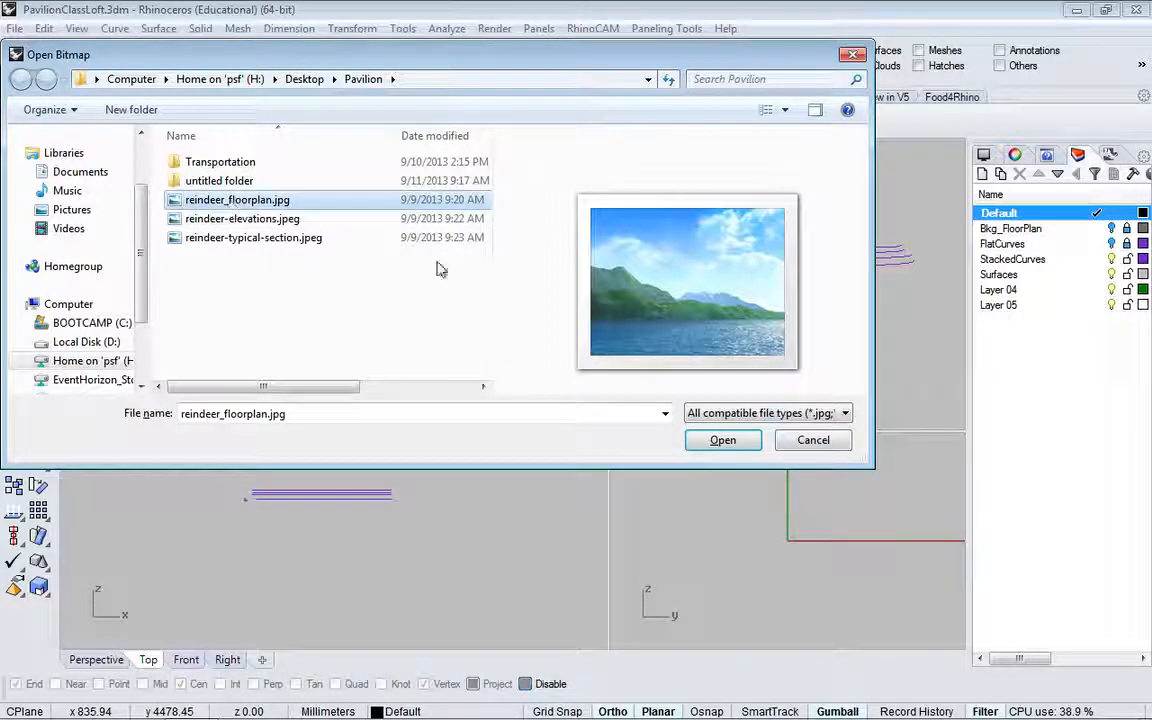
{"action": "left_click", "coordinate": [721, 446]}
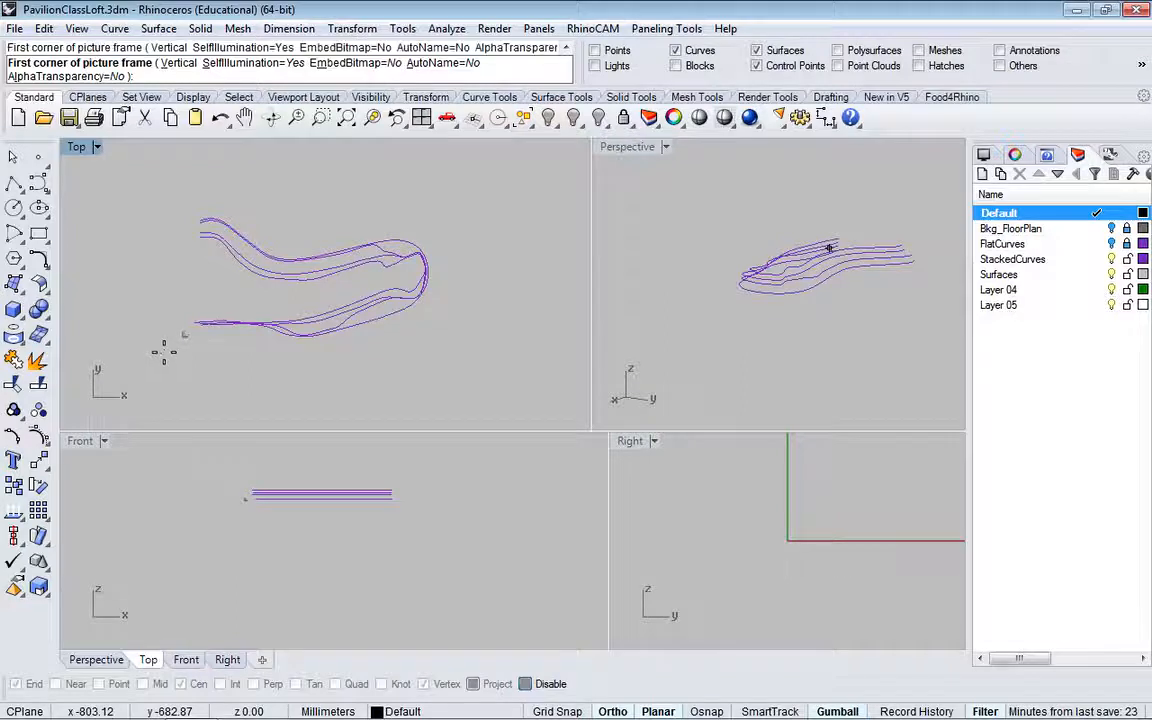
{"action": "left_click", "coordinate": [163, 353]}
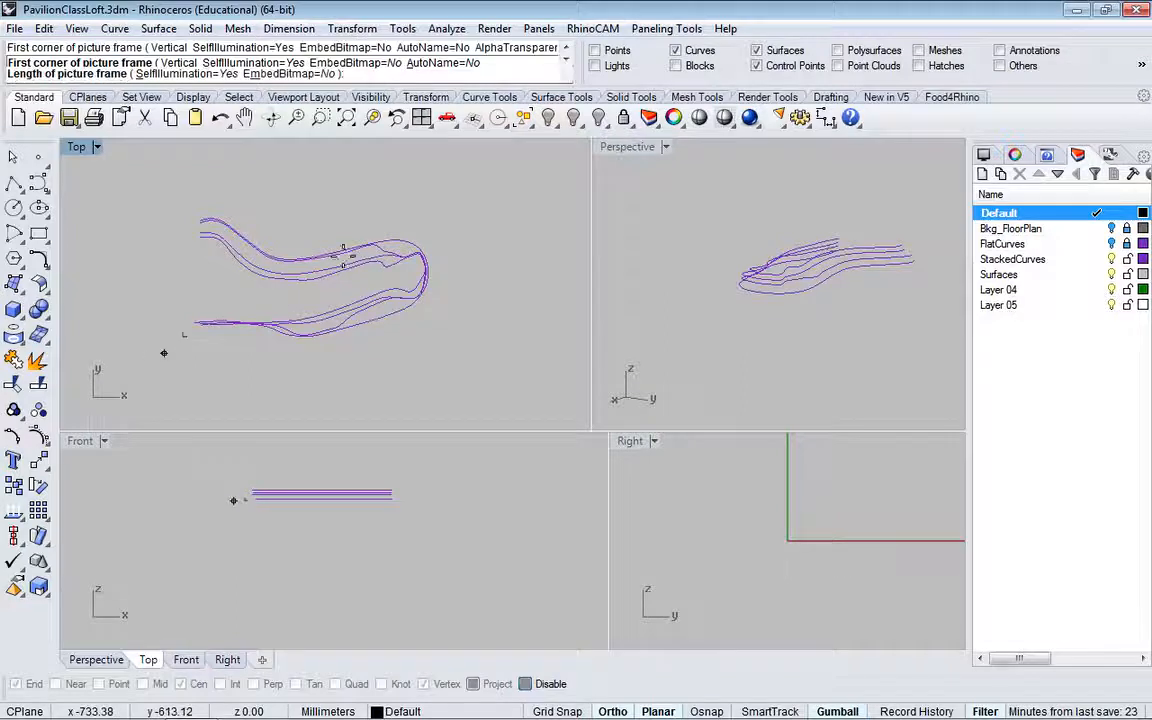
{"action": "left_click", "coordinate": [512, 335]}
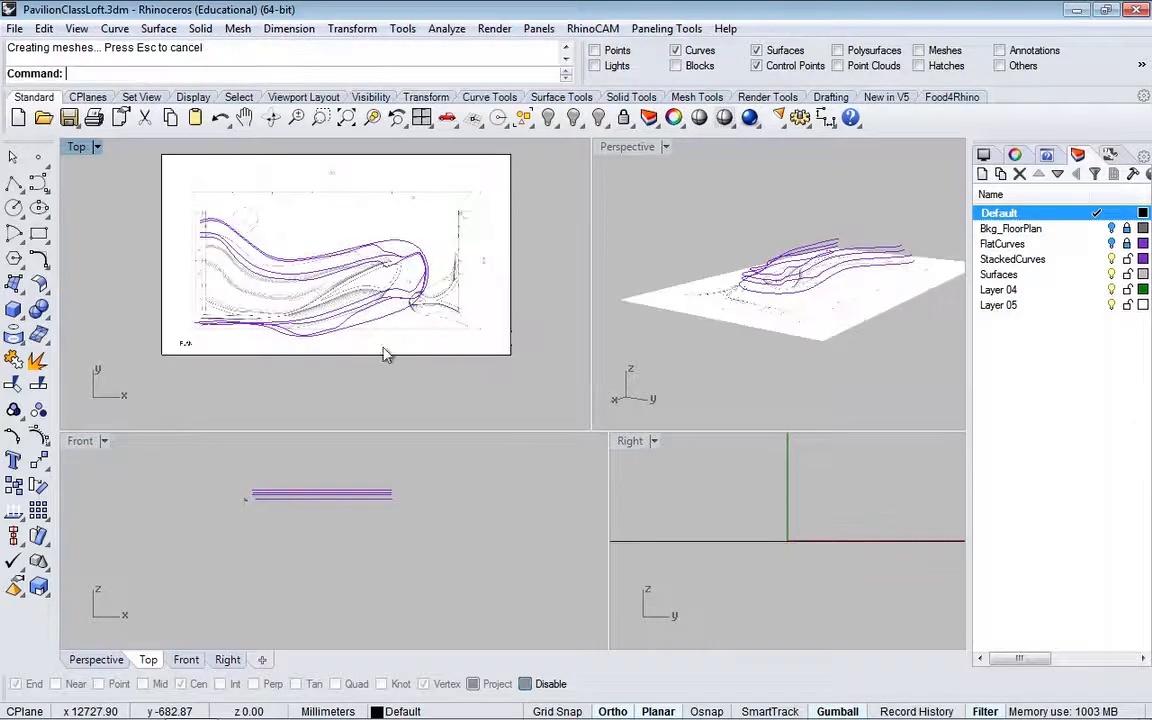
{"action": "scroll", "coordinate": [218, 340], "scroll_direction": "up", "scroll_amount": 5}
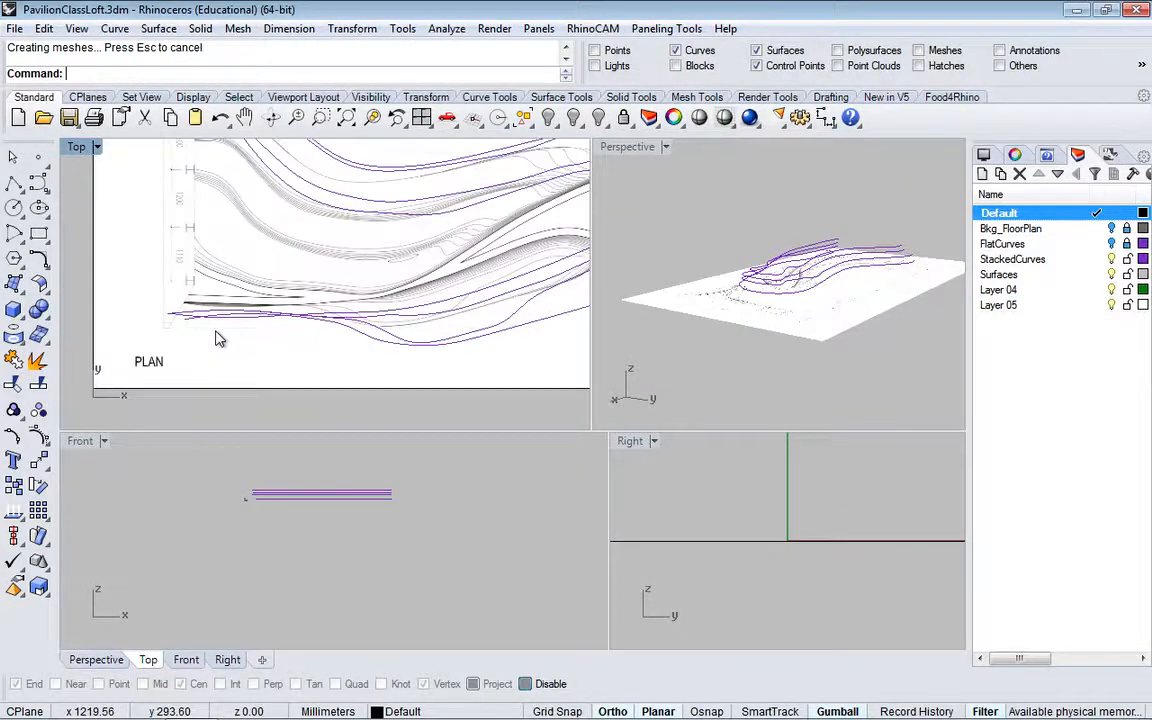
{"action": "scroll", "coordinate": [218, 340], "scroll_direction": "down", "scroll_amount": 3}
{"action": "scroll", "coordinate": [218, 340], "scroll_direction": "down", "scroll_amount": 2}
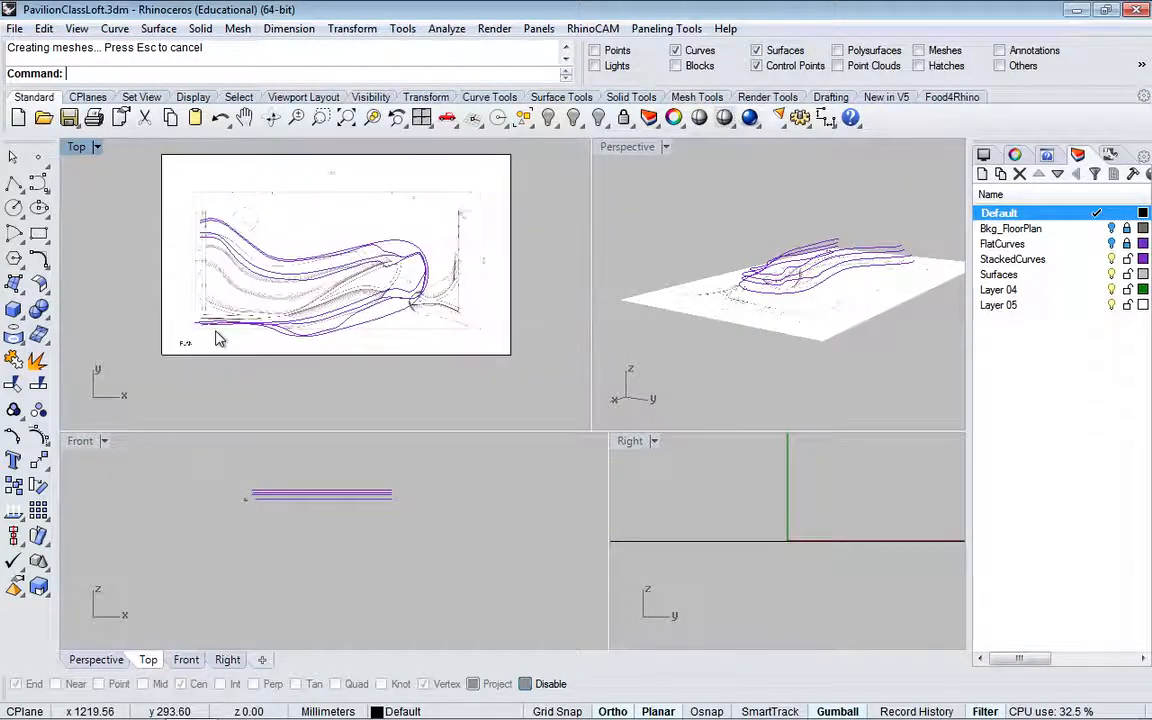
Step: Try to stretch the floor plan picture vertically with Scale 1-D, from the plan's lower-left corner to its upper-left corner
{"action": "left_click", "coordinate": [474, 278]}
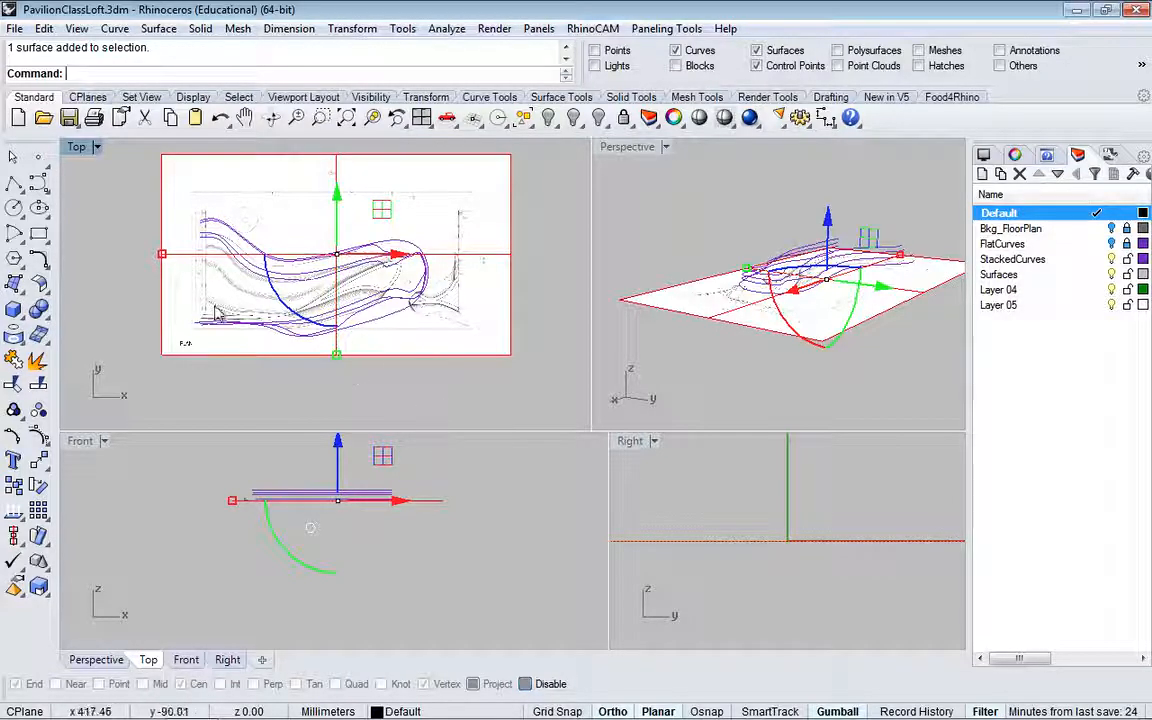
{"action": "scroll", "coordinate": [211, 321], "scroll_direction": "up", "scroll_amount": 5}
{"action": "scroll", "coordinate": [211, 321], "scroll_direction": "down", "scroll_amount": 1}
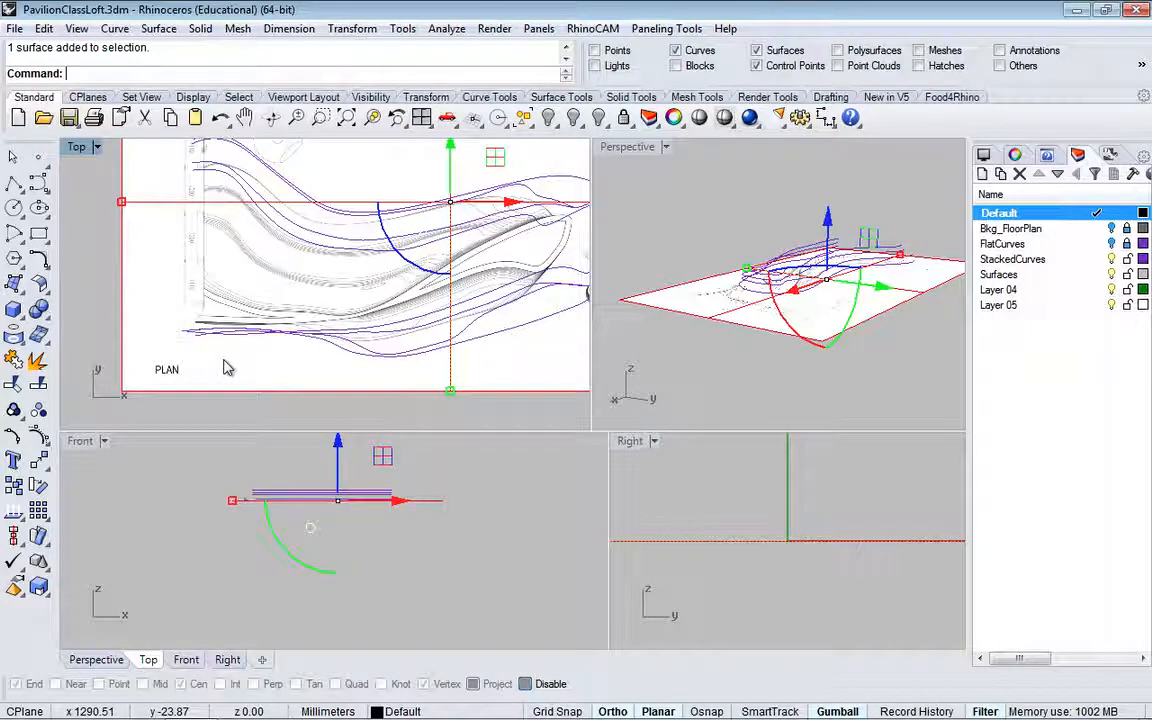
{"action": "scroll", "coordinate": [258, 343], "scroll_direction": "down", "scroll_amount": 2}
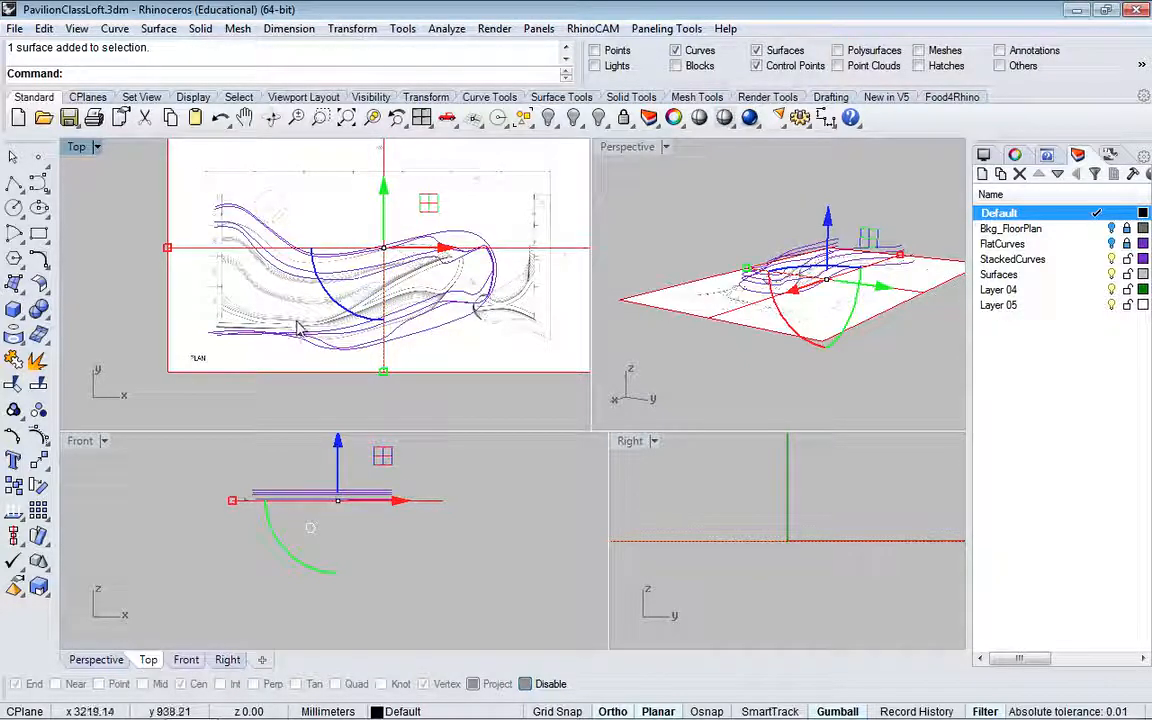
{"action": "left_click", "coordinate": [40, 591]}
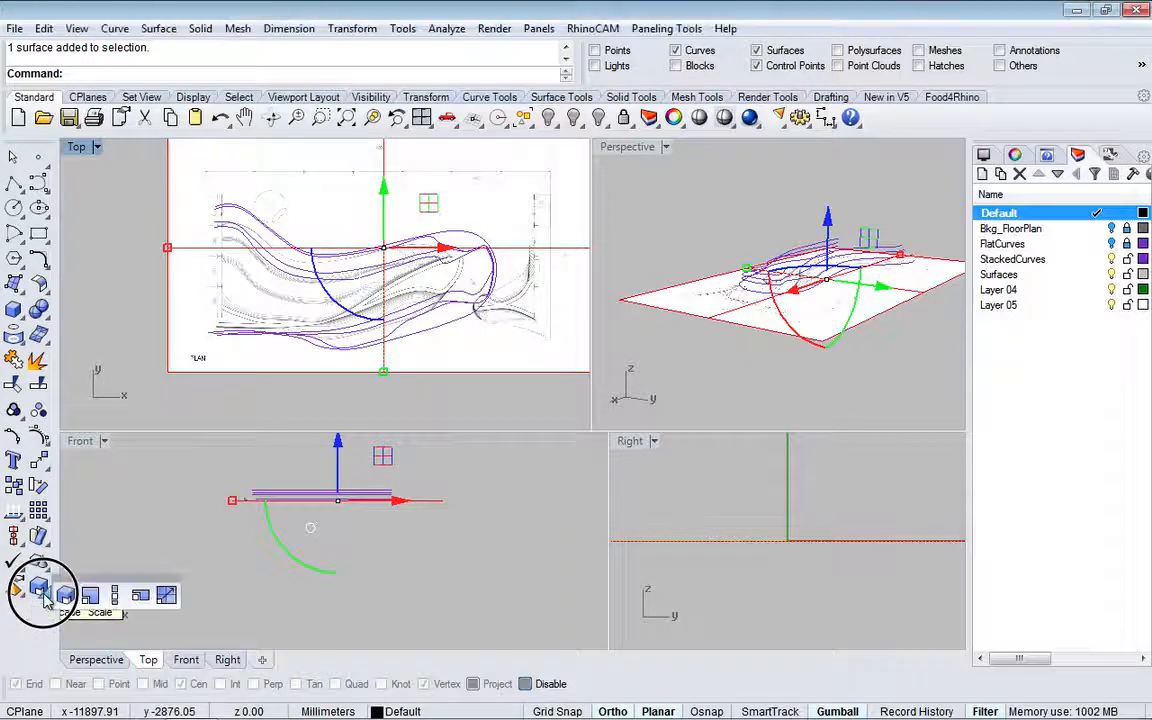
{"action": "left_click", "coordinate": [116, 597]}
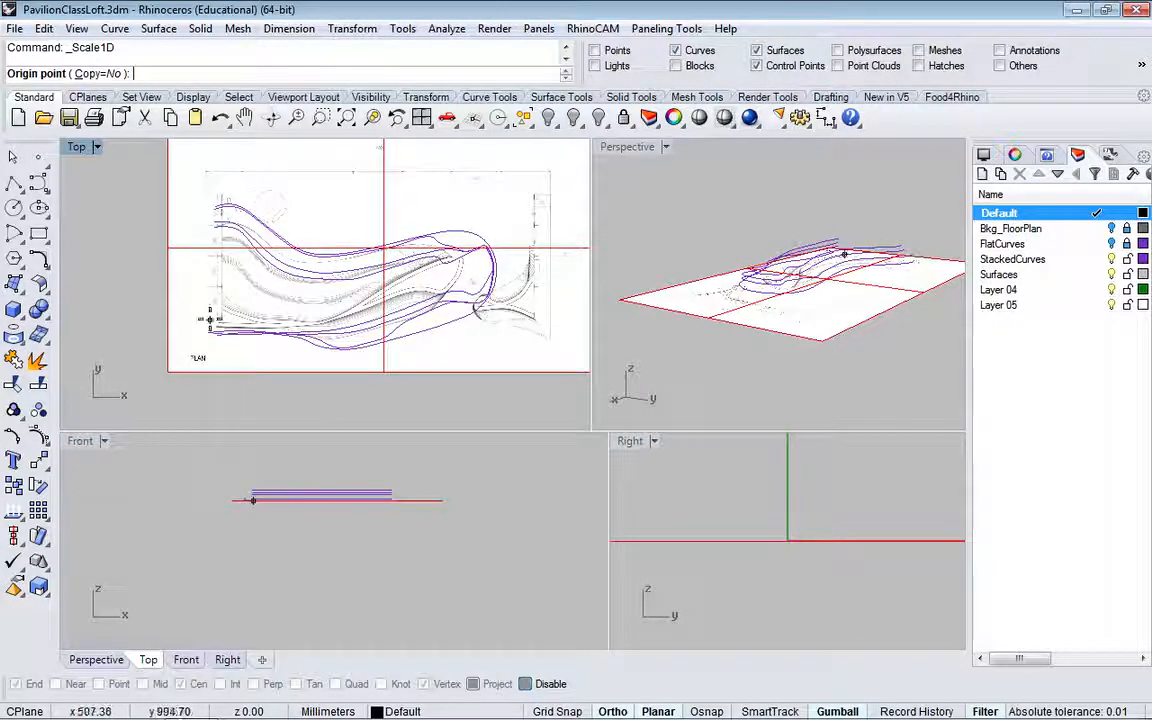
{"action": "scroll", "coordinate": [210, 319], "scroll_direction": "up", "scroll_amount": 4}
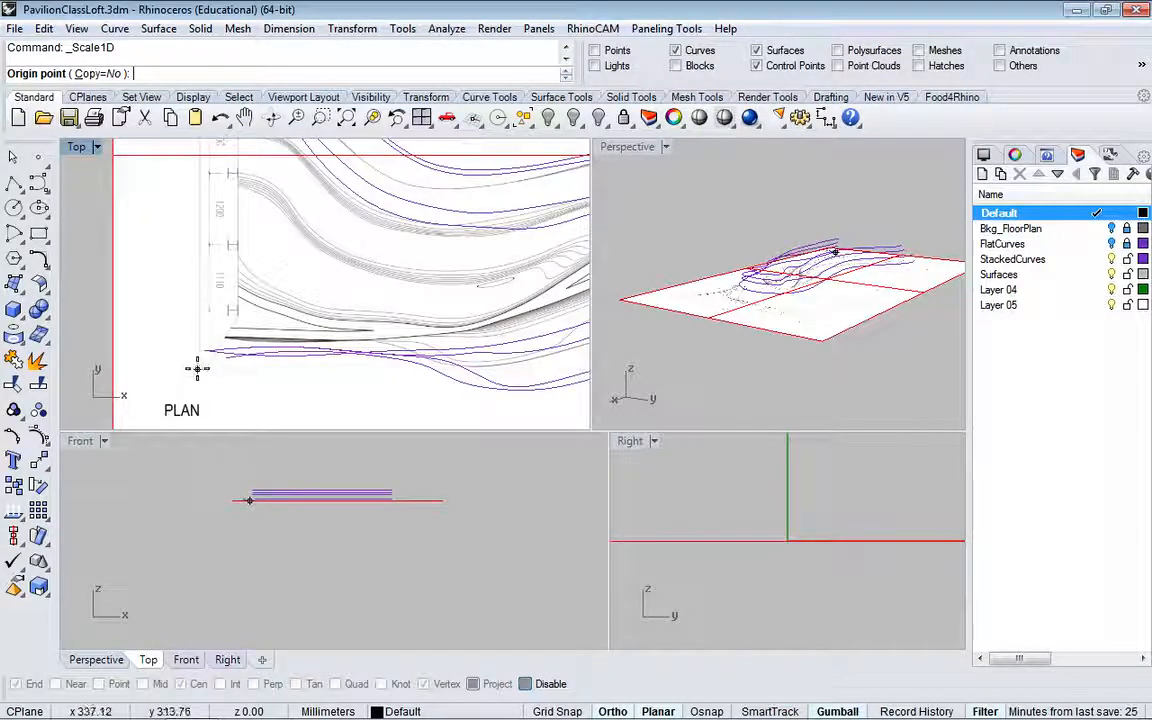
{"action": "left_click", "coordinate": [197, 369]}
{"action": "scroll", "coordinate": [198, 292], "scroll_direction": "up", "scroll_amount": 3}
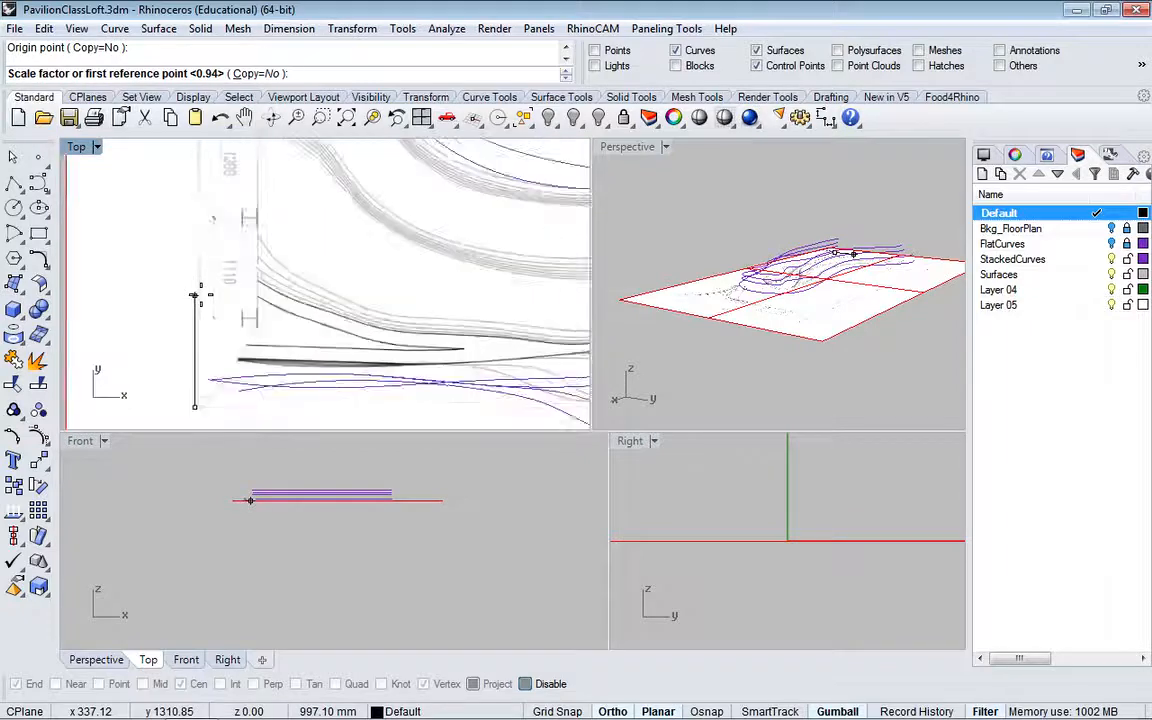
{"action": "scroll", "coordinate": [198, 295], "scroll_direction": "down", "scroll_amount": 5}
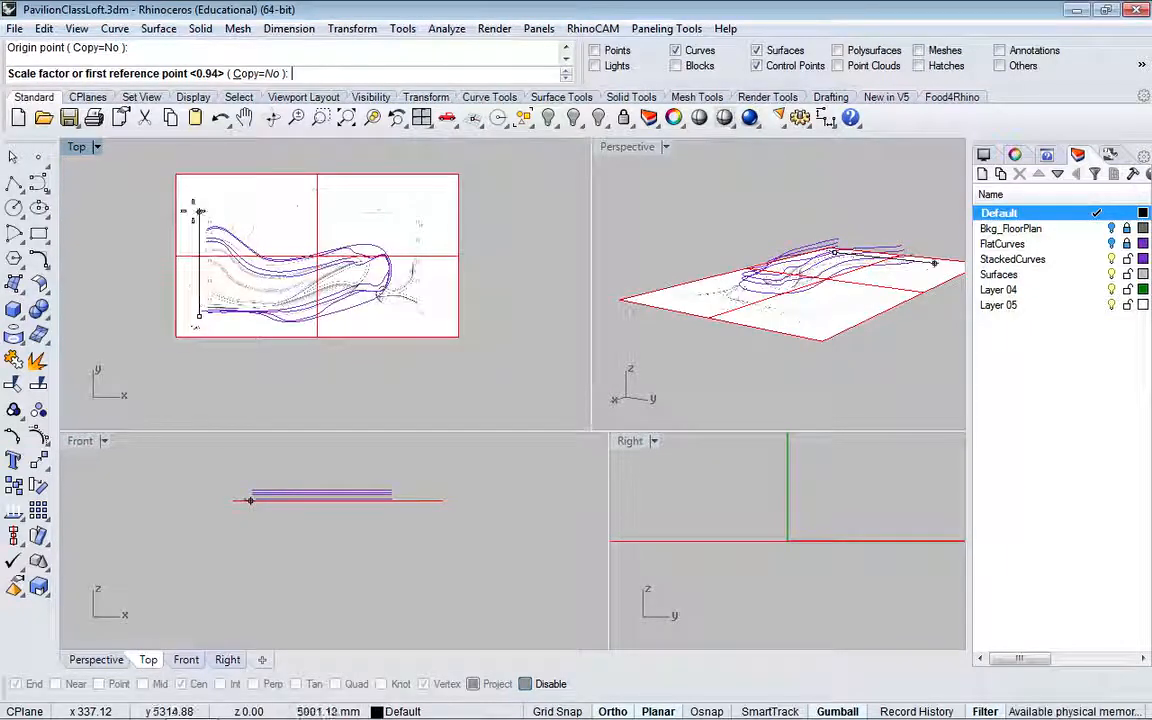
{"action": "scroll", "coordinate": [198, 212], "scroll_direction": "up", "scroll_amount": 5}
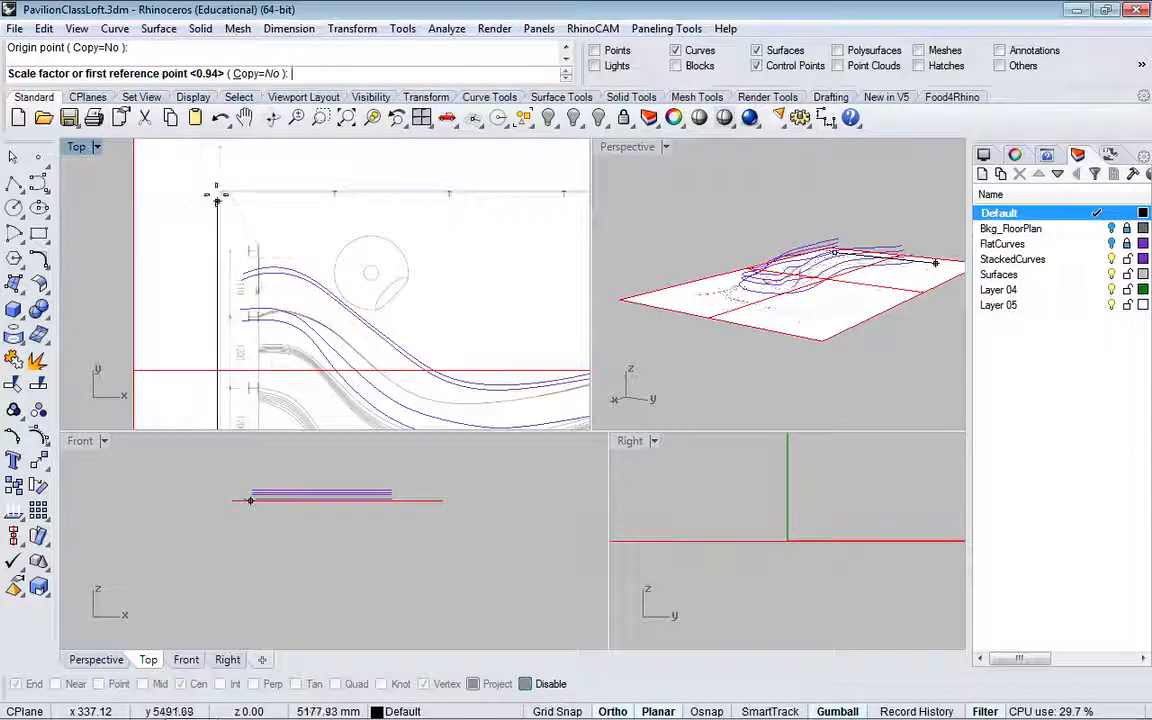
{"action": "left_click", "coordinate": [217, 192]}
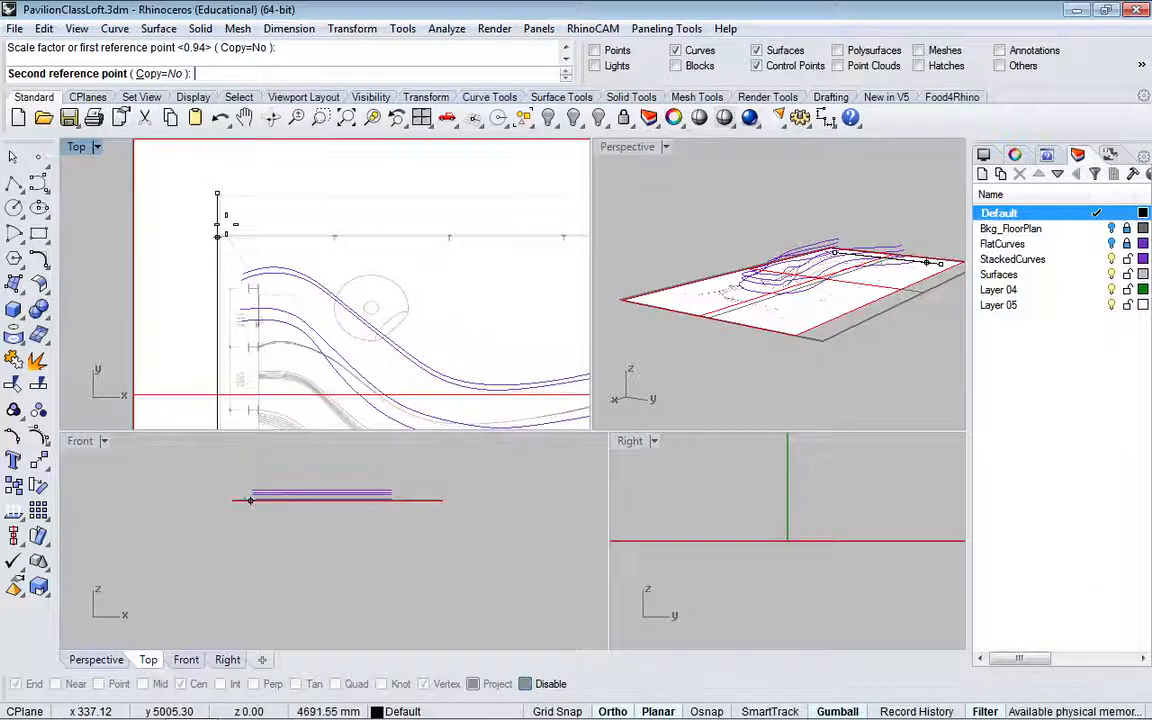
{"action": "left_click", "coordinate": [226, 225]}
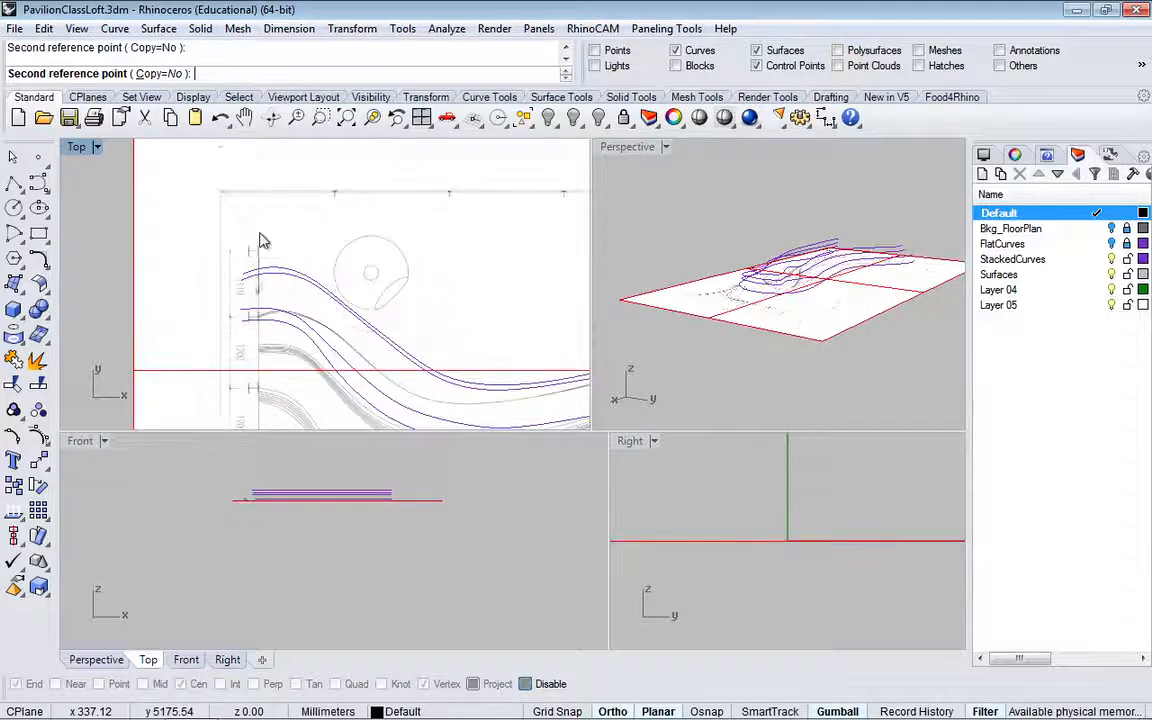
Step: Delete the newly placed floor plan picture frame
{"action": "scroll", "coordinate": [316, 262], "scroll_direction": "down", "scroll_amount": 10}
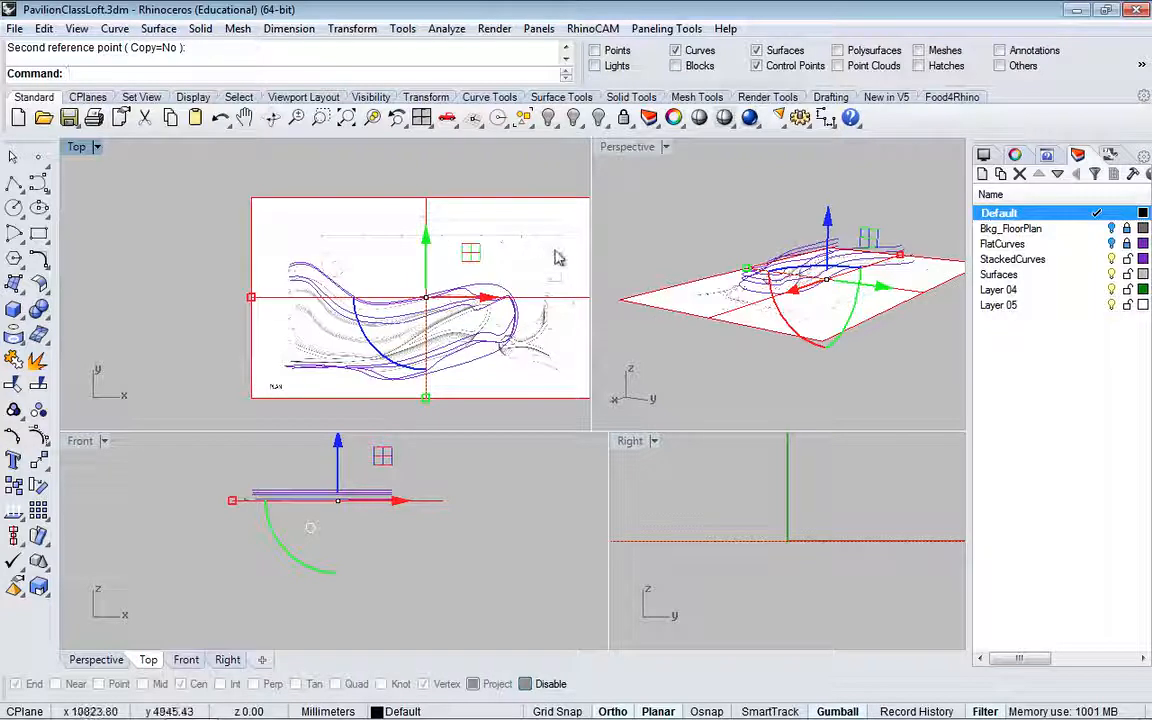
{"action": "key", "text": "Delete"}
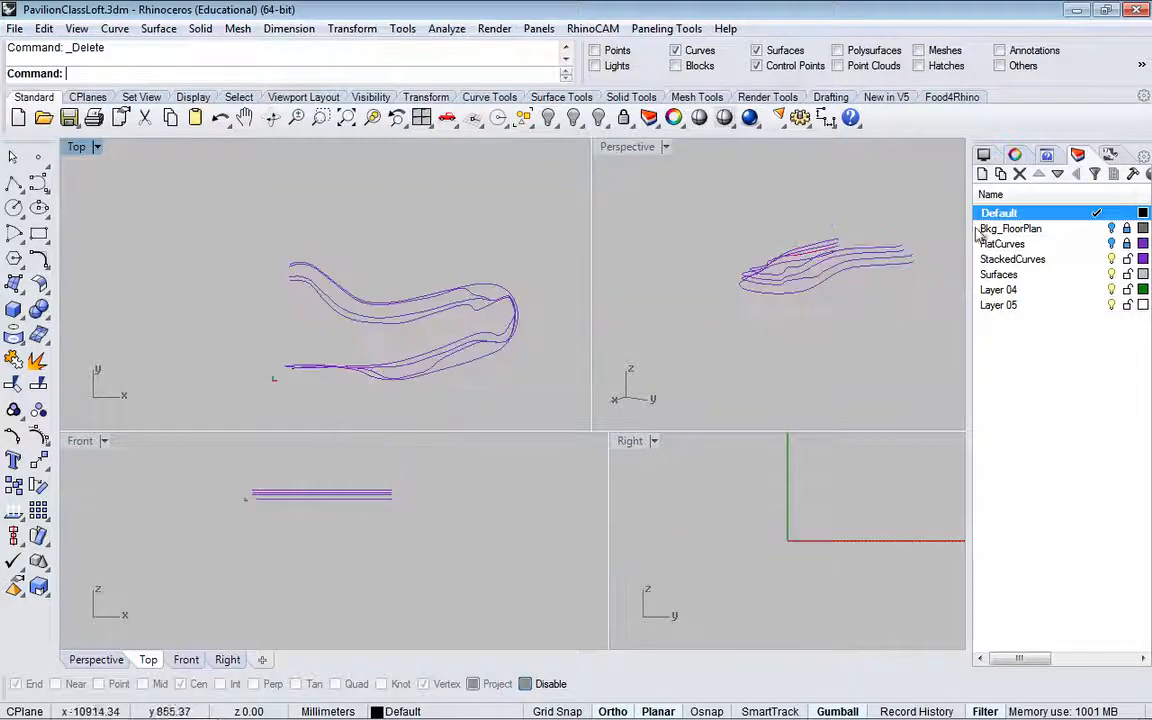
Step: Turn the Bkg_FloorPlan layer on and restore the program window from full screen, resizing it to cover most of the screen
{"action": "left_click", "coordinate": [1112, 229]}
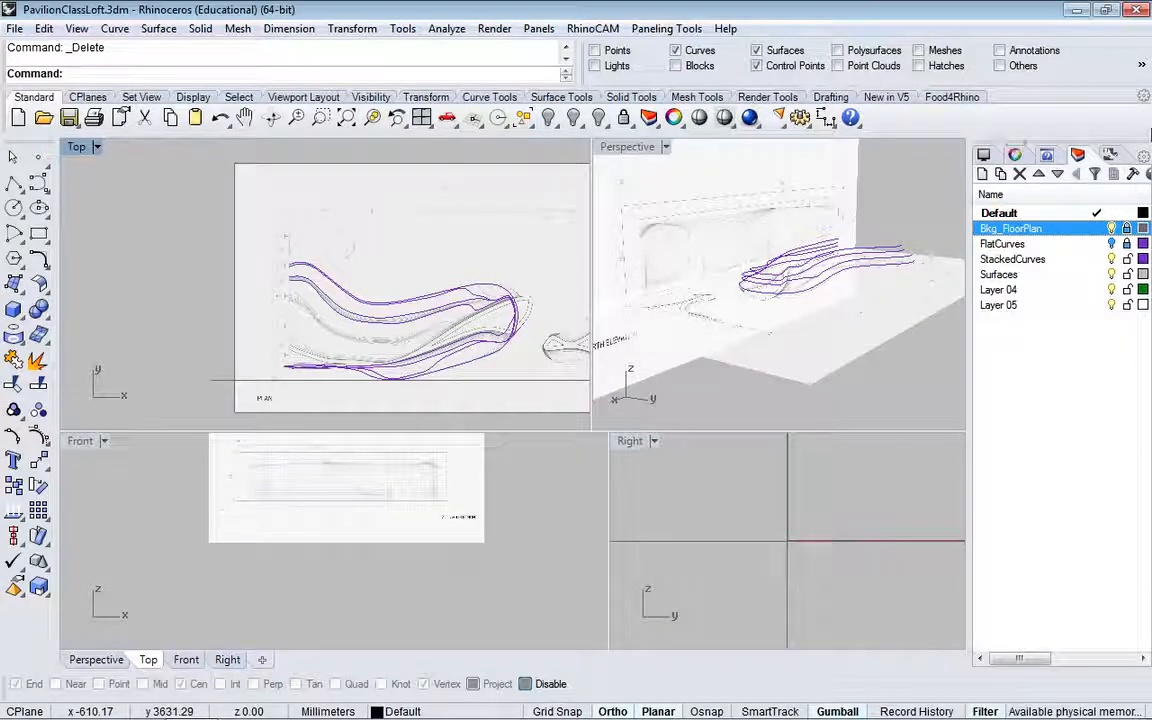
{"action": "left_click", "coordinate": [1105, 9]}
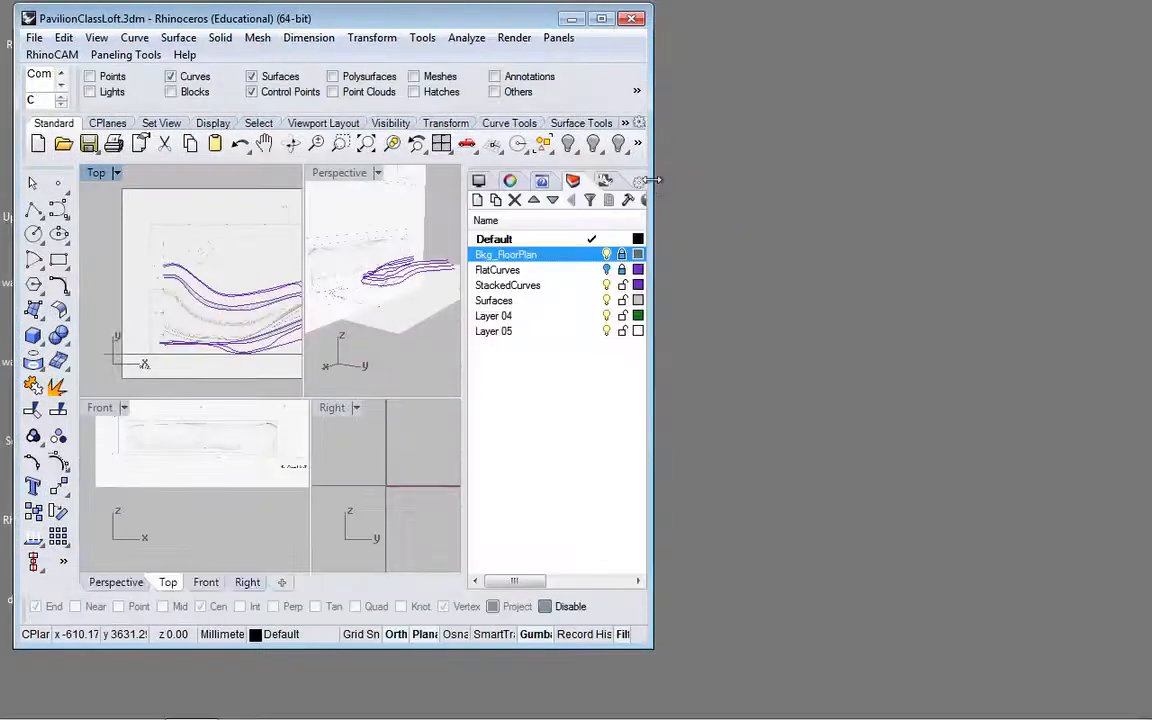
{"action": "left_click_drag", "start_coordinate": [653, 178], "coordinate": [1121, 146]}
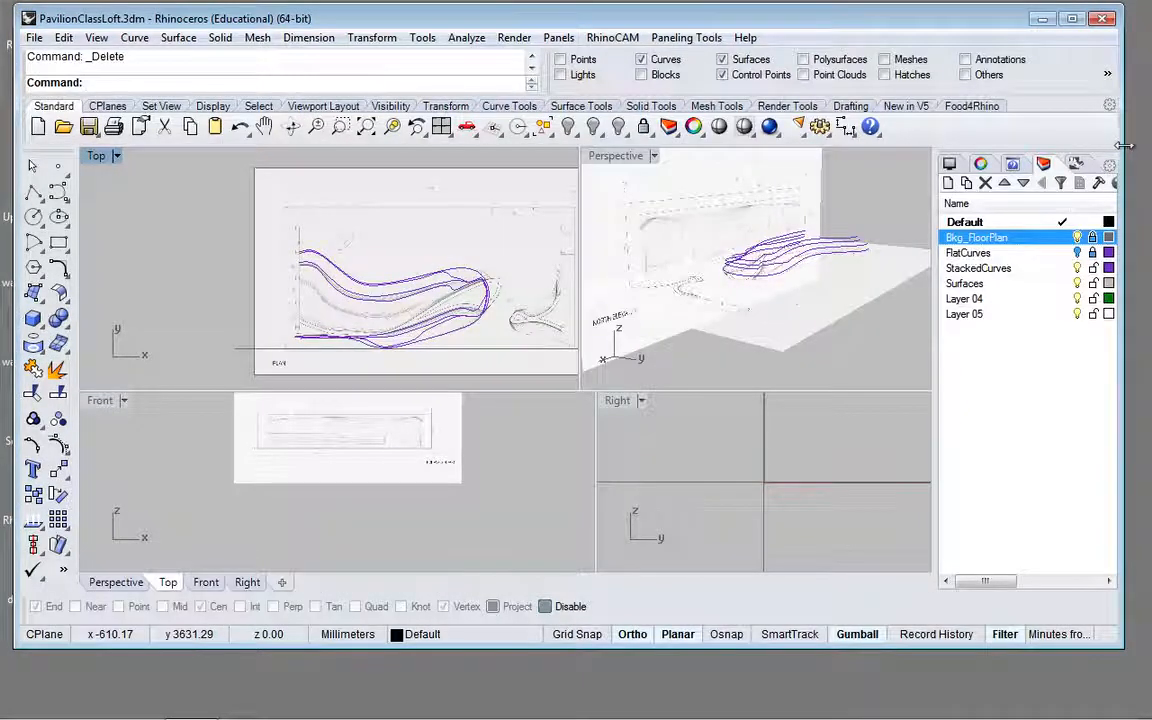
{"action": "left_click_drag", "start_coordinate": [1124, 146], "coordinate": [1111, 146]}
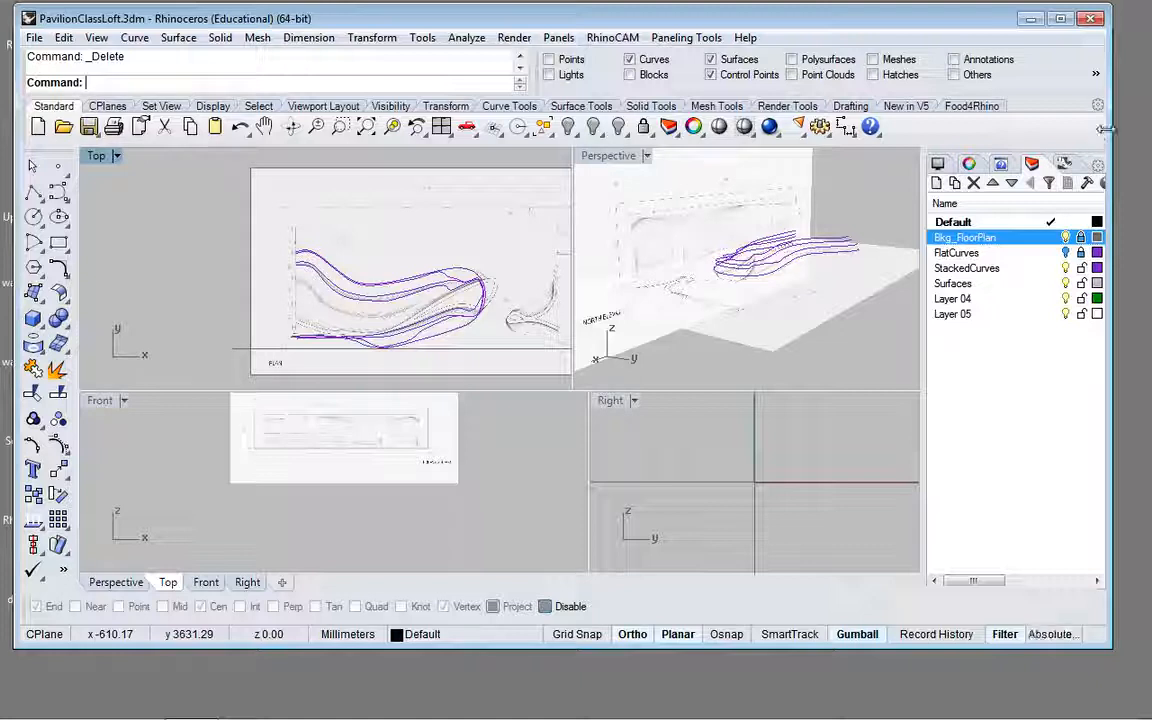
{"action": "left_click_drag", "start_coordinate": [1103, 128], "coordinate": [1094, 129]}
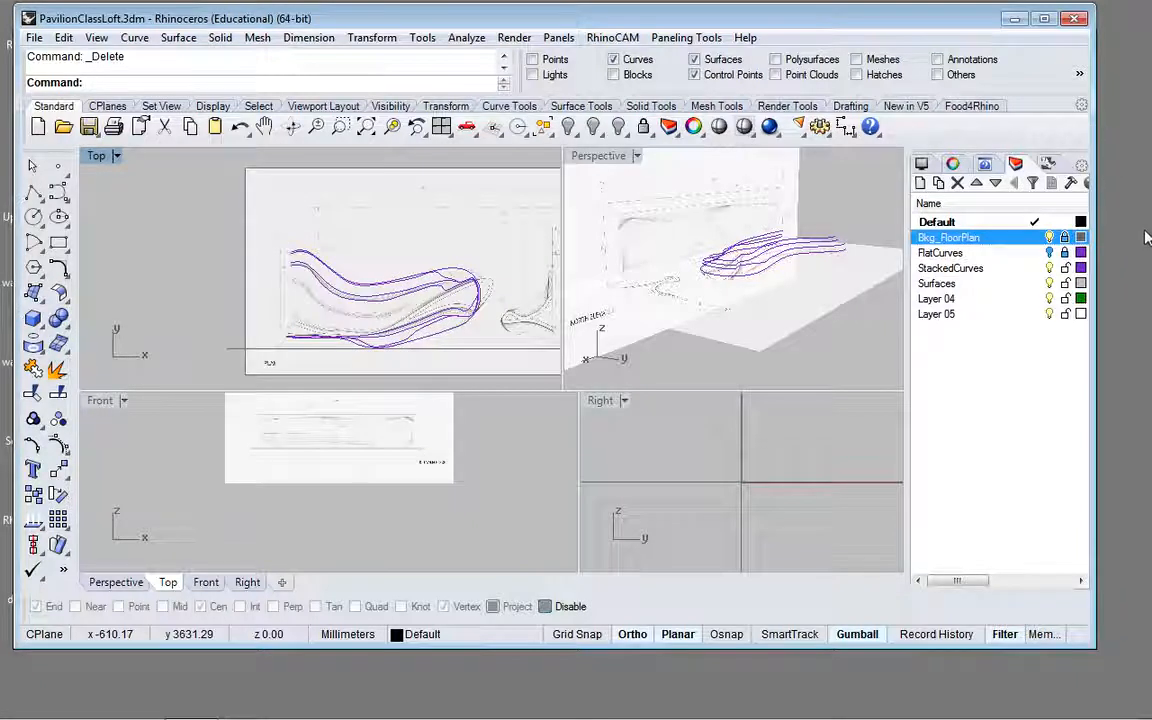
{"action": "left_click", "coordinate": [1068, 238]}
{"action": "left_click", "coordinate": [1066, 238]}
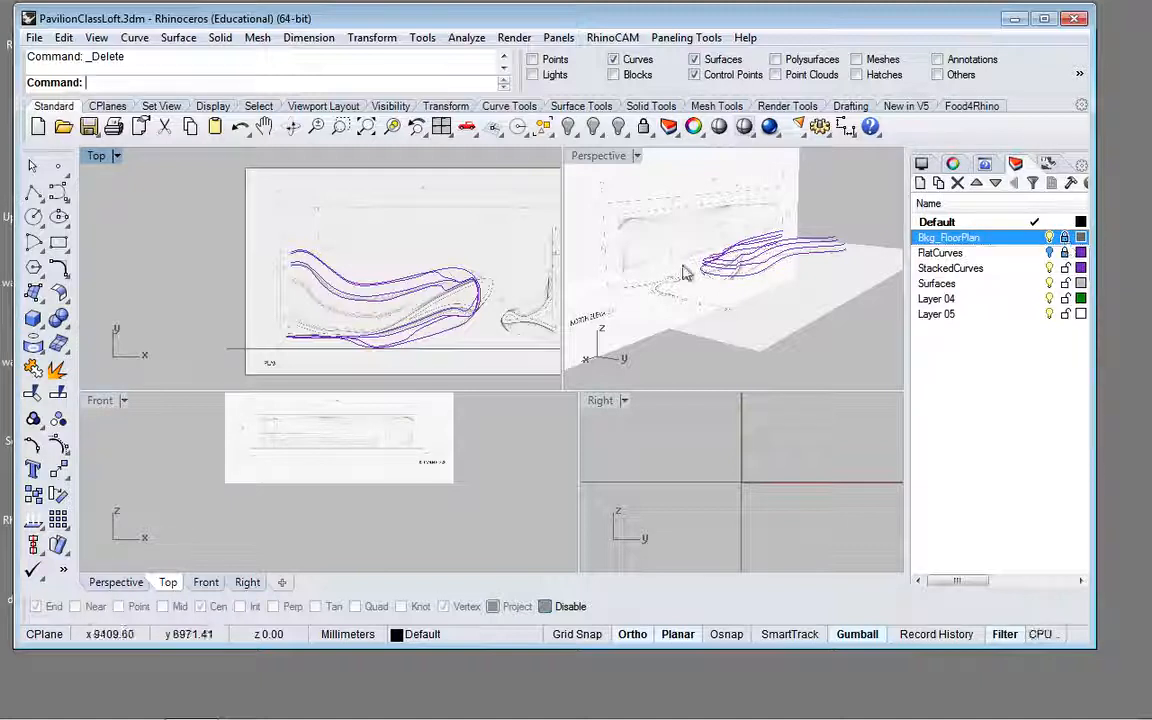
{"action": "left_click", "coordinate": [440, 240]}
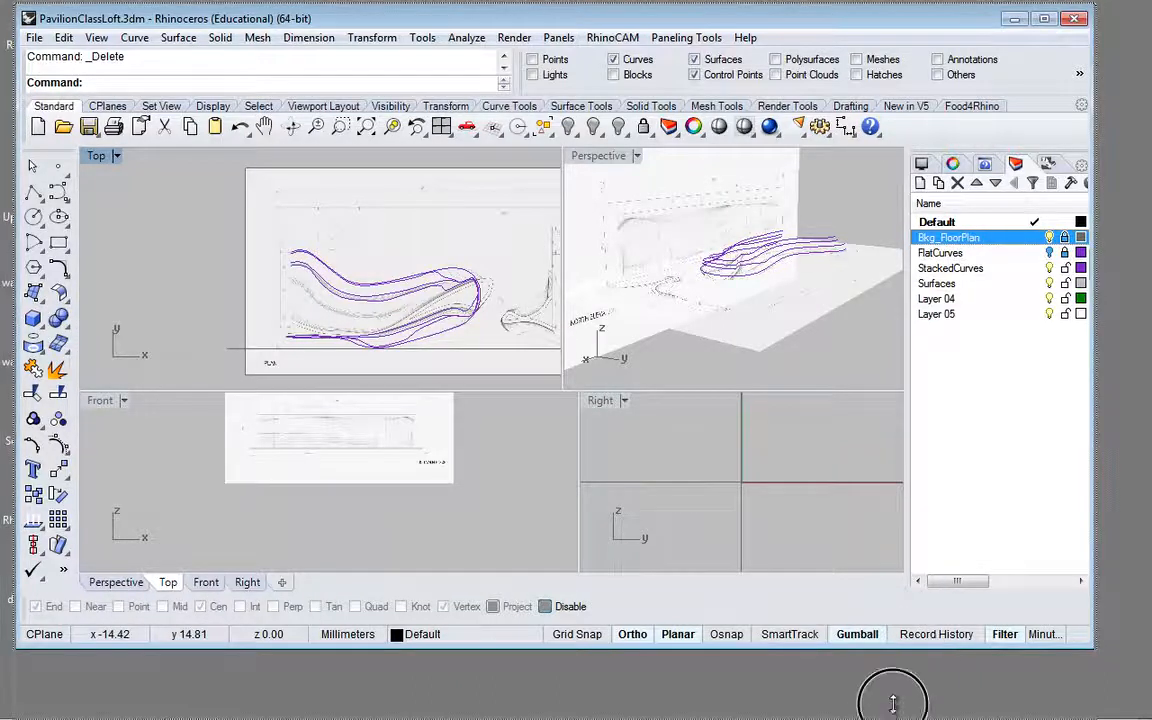
{"action": "left_click_drag", "start_coordinate": [893, 705], "coordinate": [895, 712]}
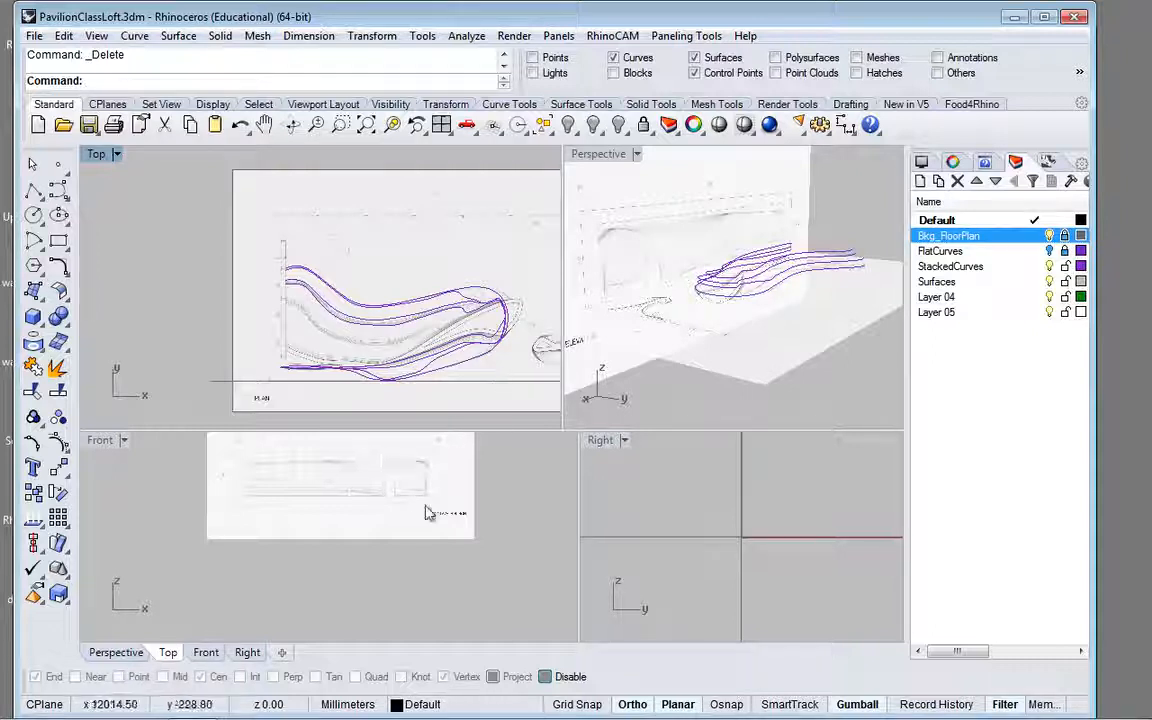
Step: Examine the orientation of the north elevation picture in the Front view and in a maximized Perspective view against the curves and floor plan
{"action": "left_click", "coordinate": [335, 498]}
{"action": "scroll", "coordinate": [335, 498], "scroll_direction": "up", "scroll_amount": 3}
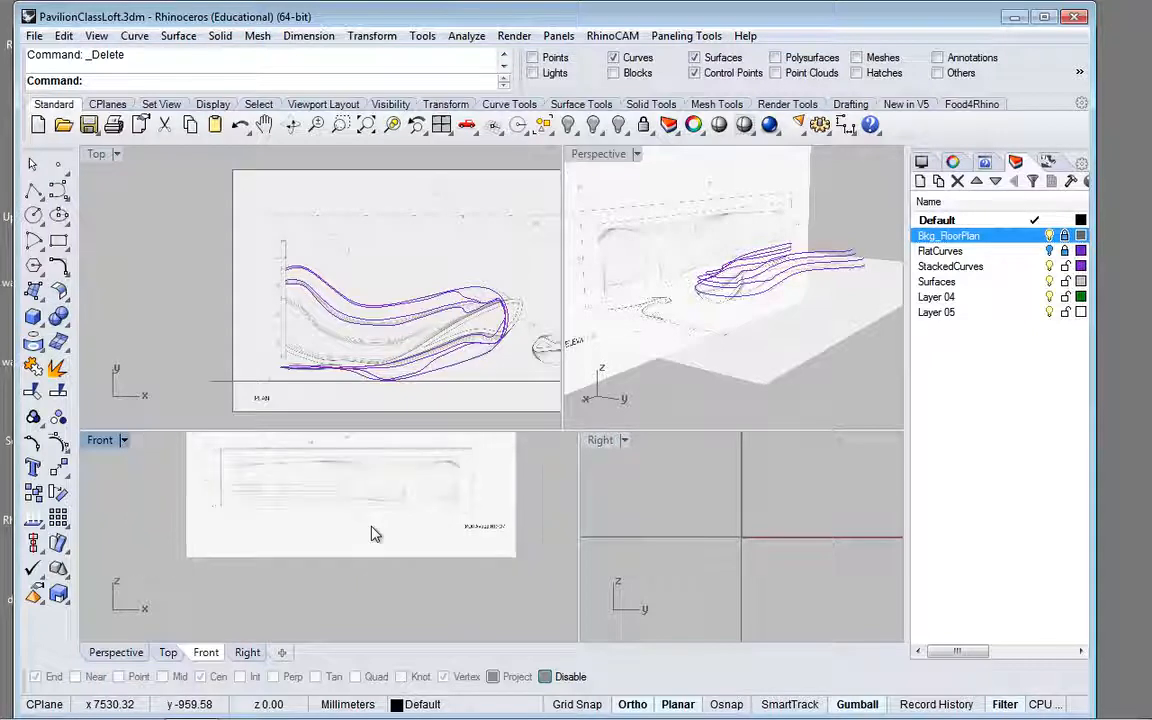
{"action": "scroll", "coordinate": [455, 502], "scroll_direction": "up", "scroll_amount": 5}
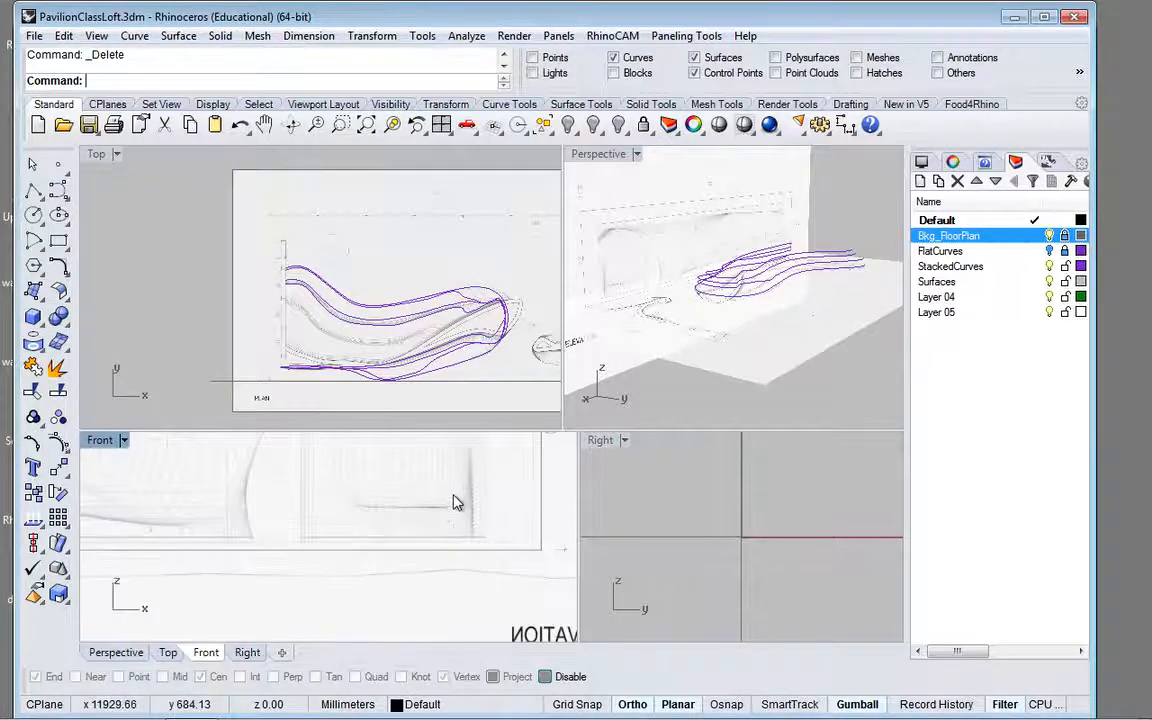
{"action": "scroll", "coordinate": [455, 502], "scroll_direction": "down", "scroll_amount": 2}
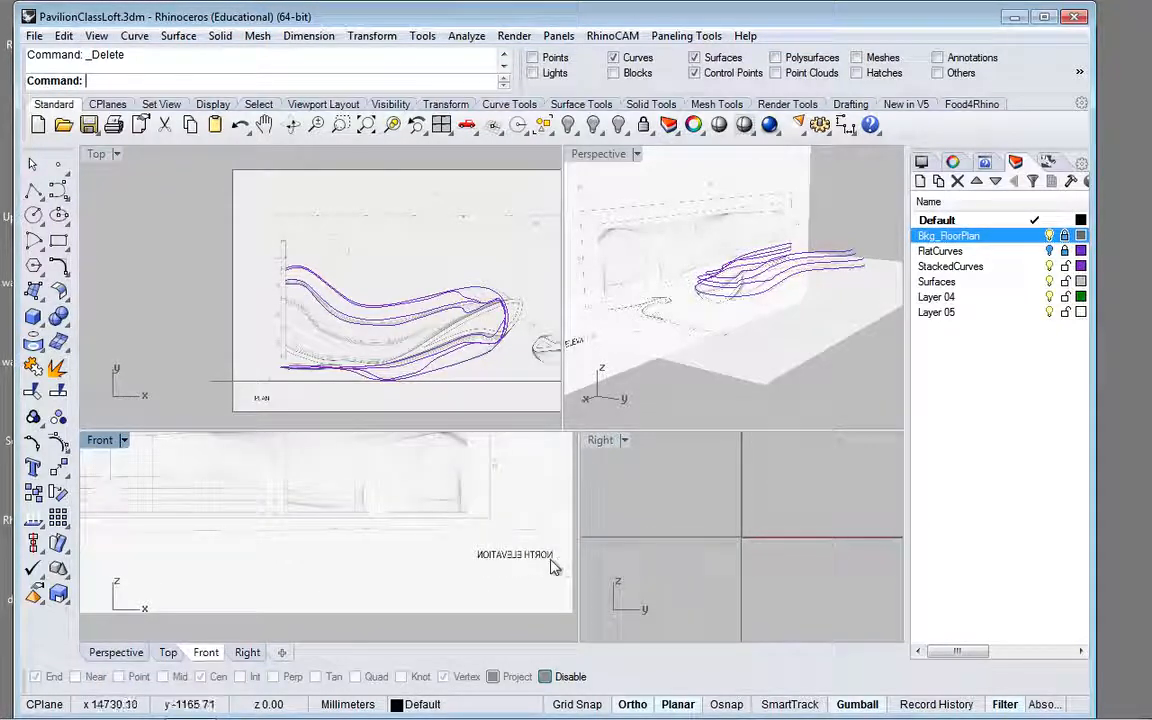
{"action": "scroll", "coordinate": [550, 550], "scroll_direction": "up", "scroll_amount": 2}
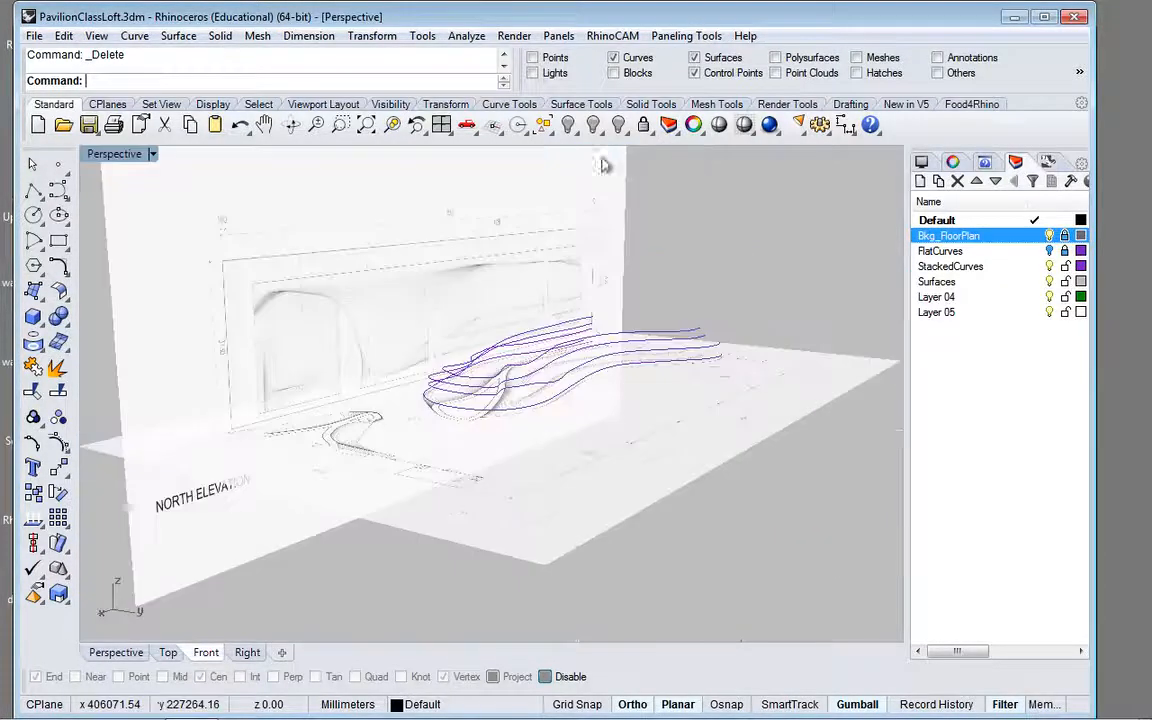
{"action": "double_click", "coordinate": [598, 153]}
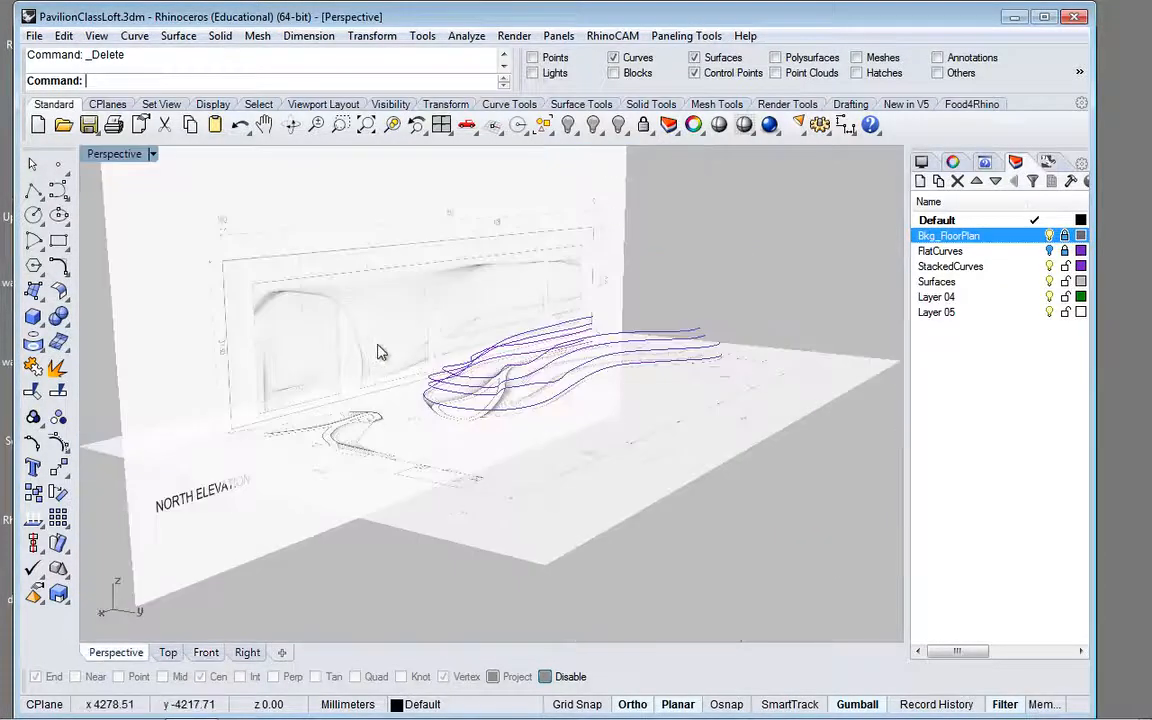
{"action": "right_click_drag", "start_coordinate": [505, 352], "coordinate": [401, 391]}
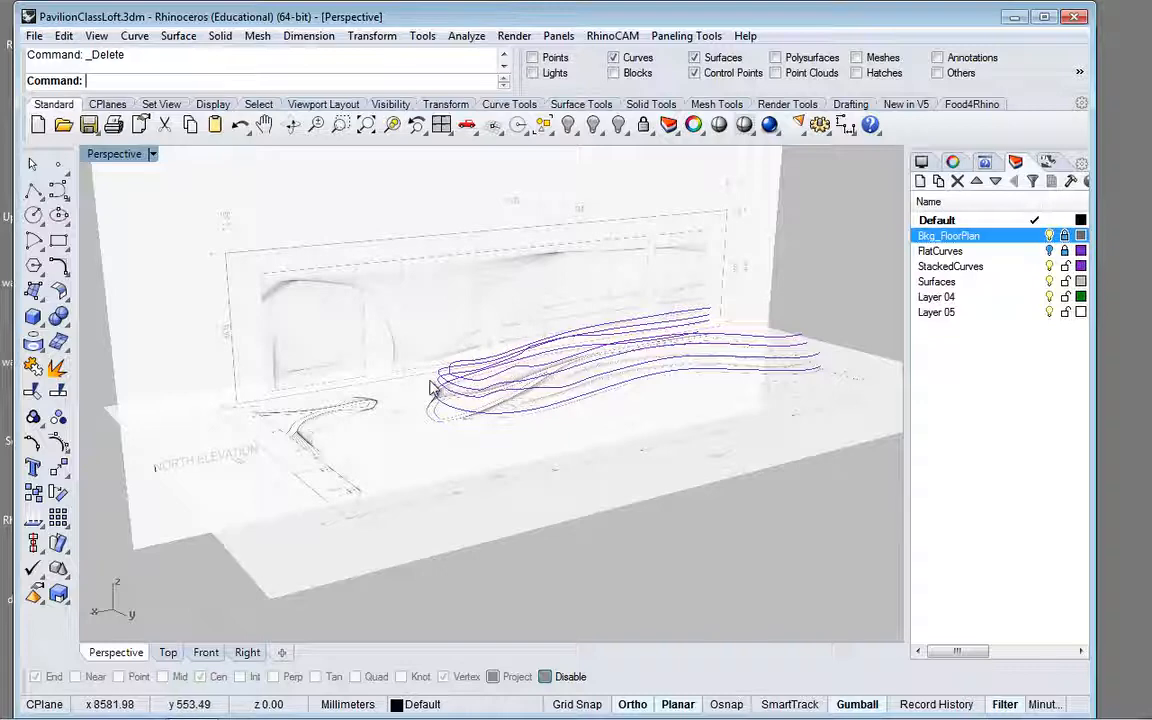
{"action": "right_click_drag", "start_coordinate": [432, 388], "coordinate": [352, 479]}
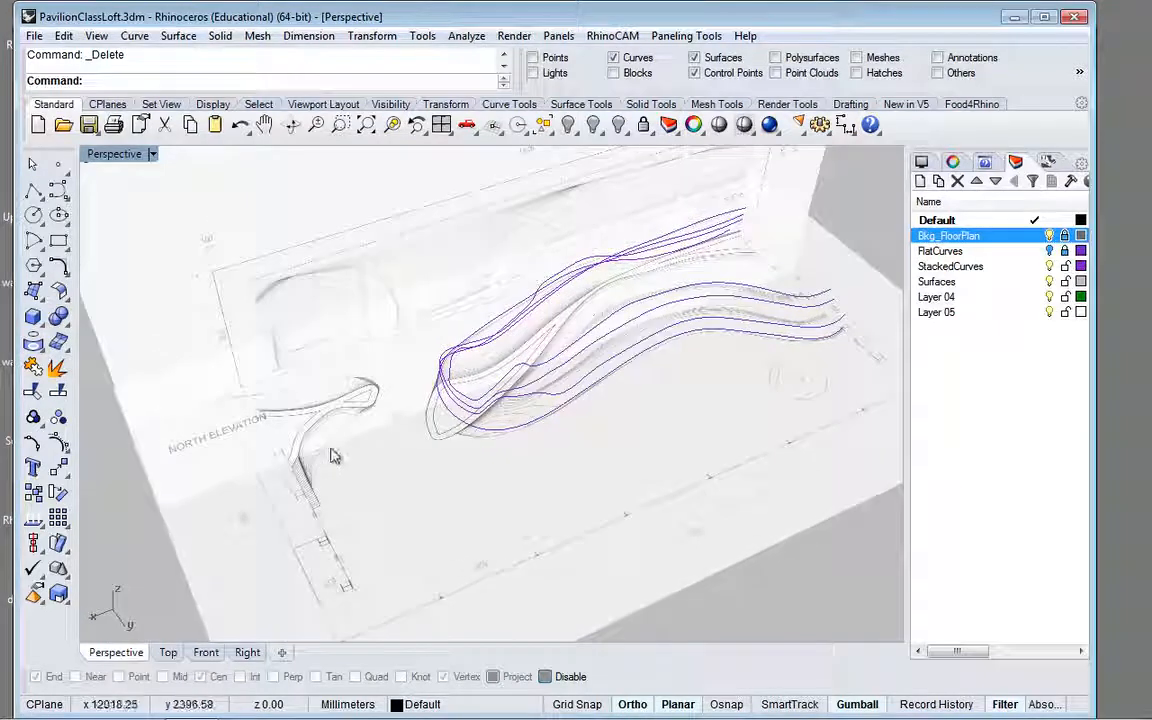
{"action": "right_click_drag", "start_coordinate": [339, 452], "coordinate": [270, 500]}
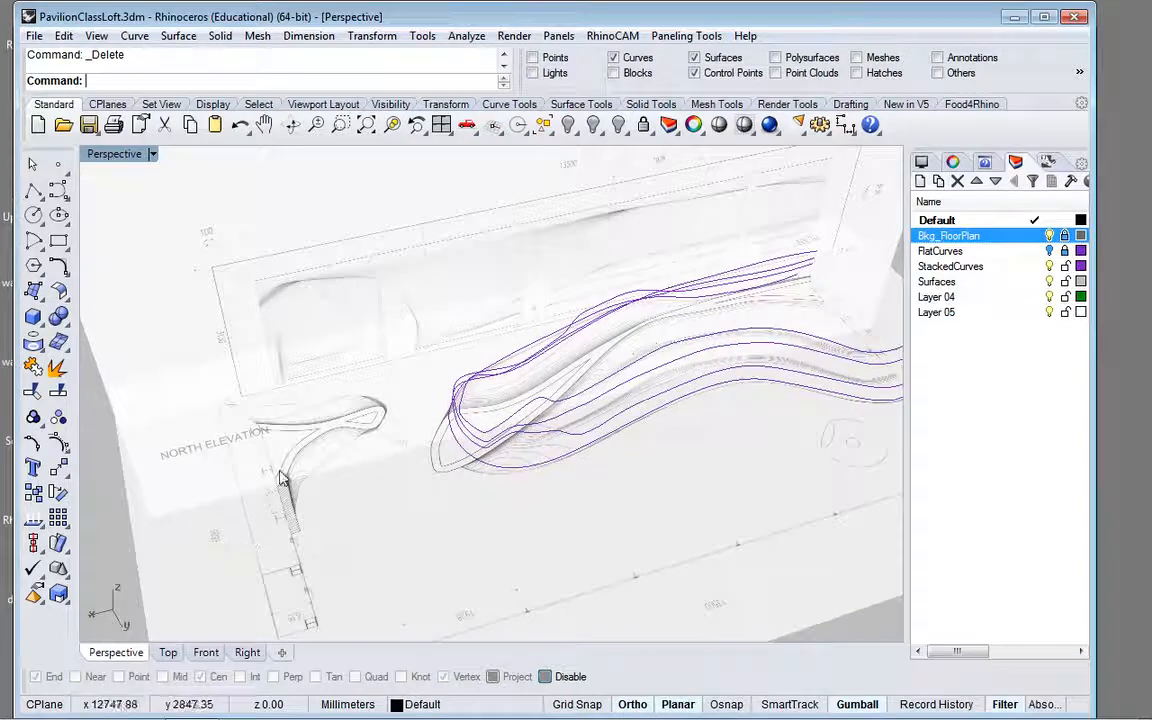
Step: Show the whole north elevation drawing in a maximized Front view and unlock the visible Bkg_FloorPlan layer
{"action": "left_click", "coordinate": [206, 652]}
{"action": "scroll", "coordinate": [498, 363], "scroll_direction": "down", "scroll_amount": 2}
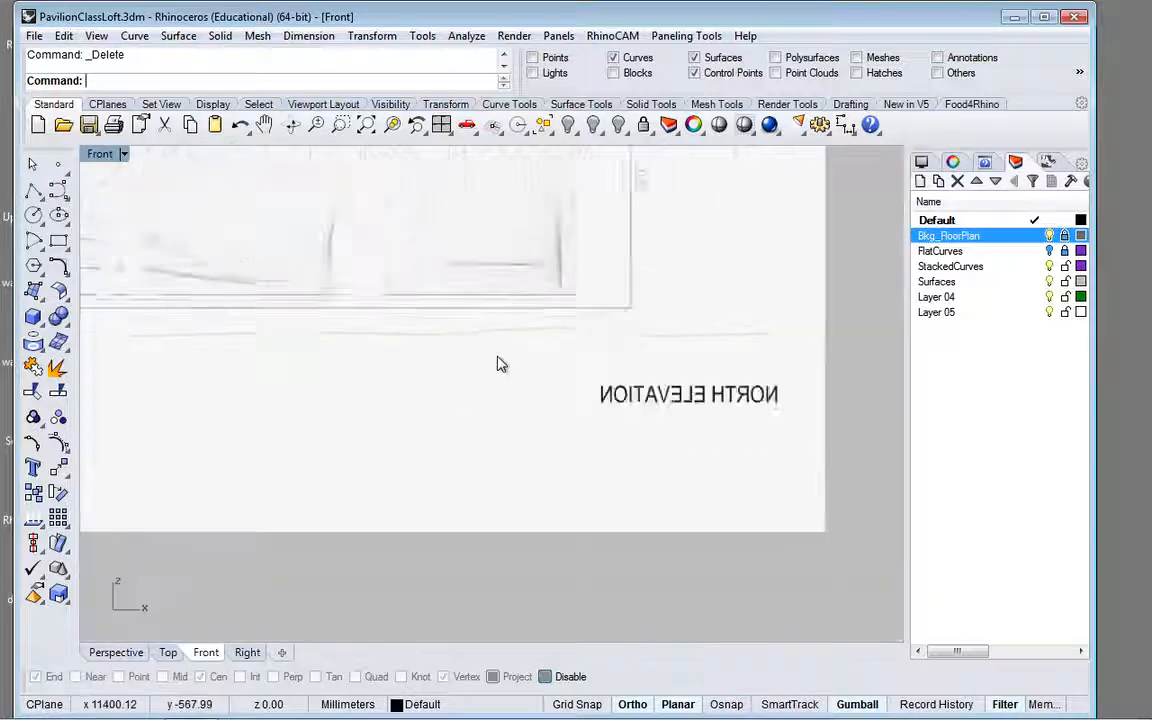
{"action": "scroll", "coordinate": [501, 365], "scroll_direction": "down", "scroll_amount": 2}
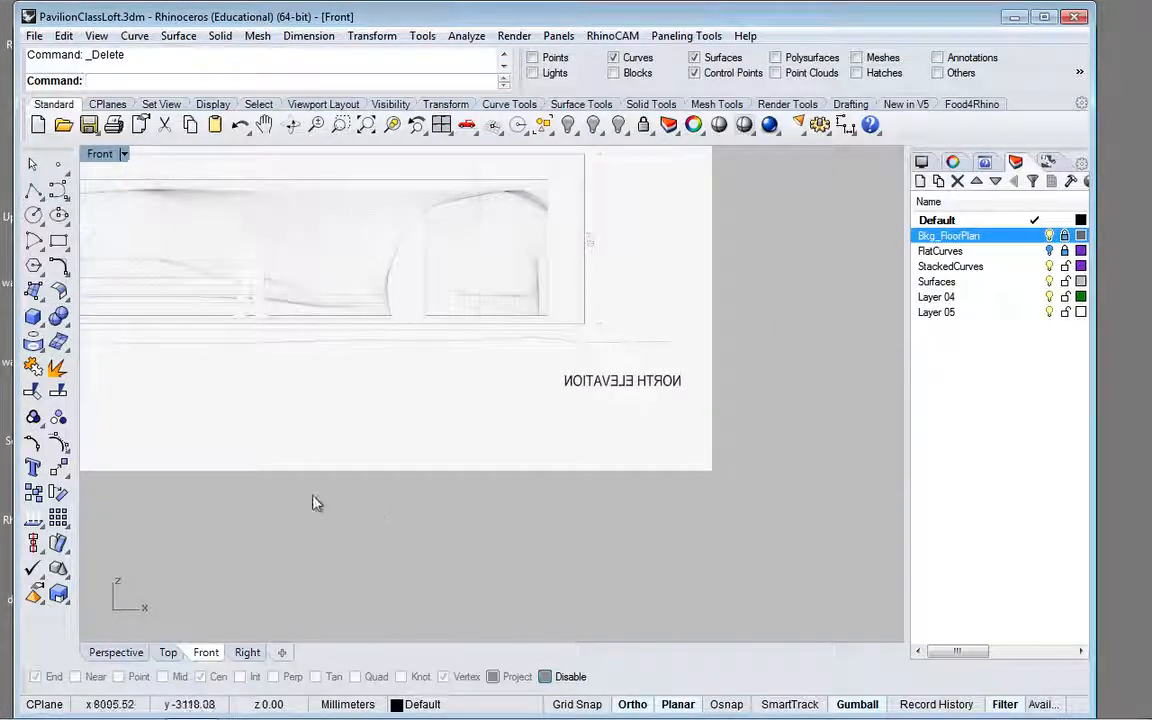
{"action": "mouse_move", "coordinate": [313, 503]}
{"action": "right_mouse_down"}
{"action": "mouse_move", "coordinate": [455, 555]}
{"action": "mouse_move", "coordinate": [604, 587]}
{"action": "right_mouse_up"}
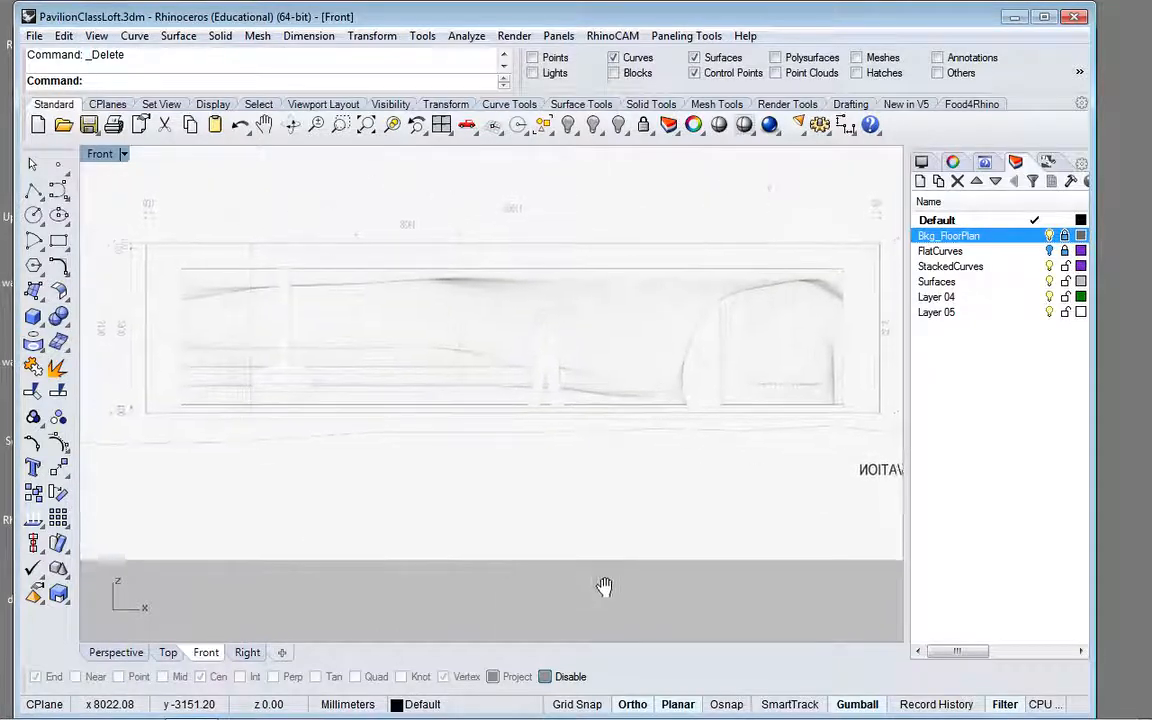
{"action": "left_click", "coordinate": [1050, 235]}
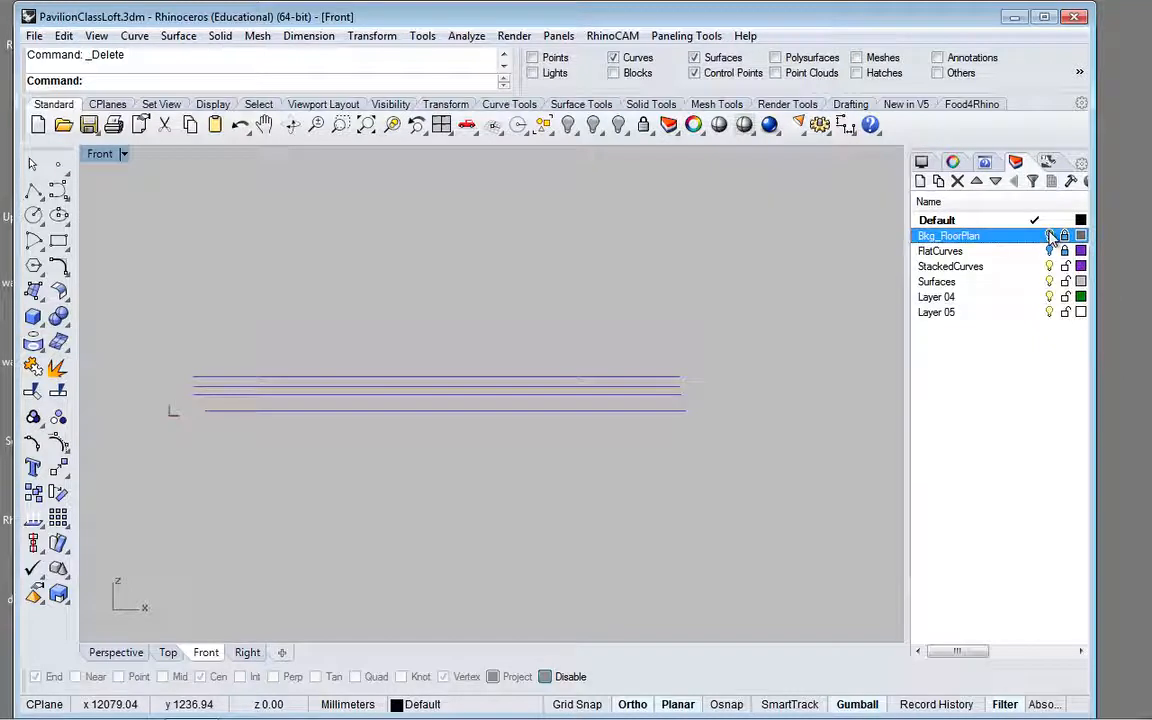
{"action": "left_click", "coordinate": [1050, 235]}
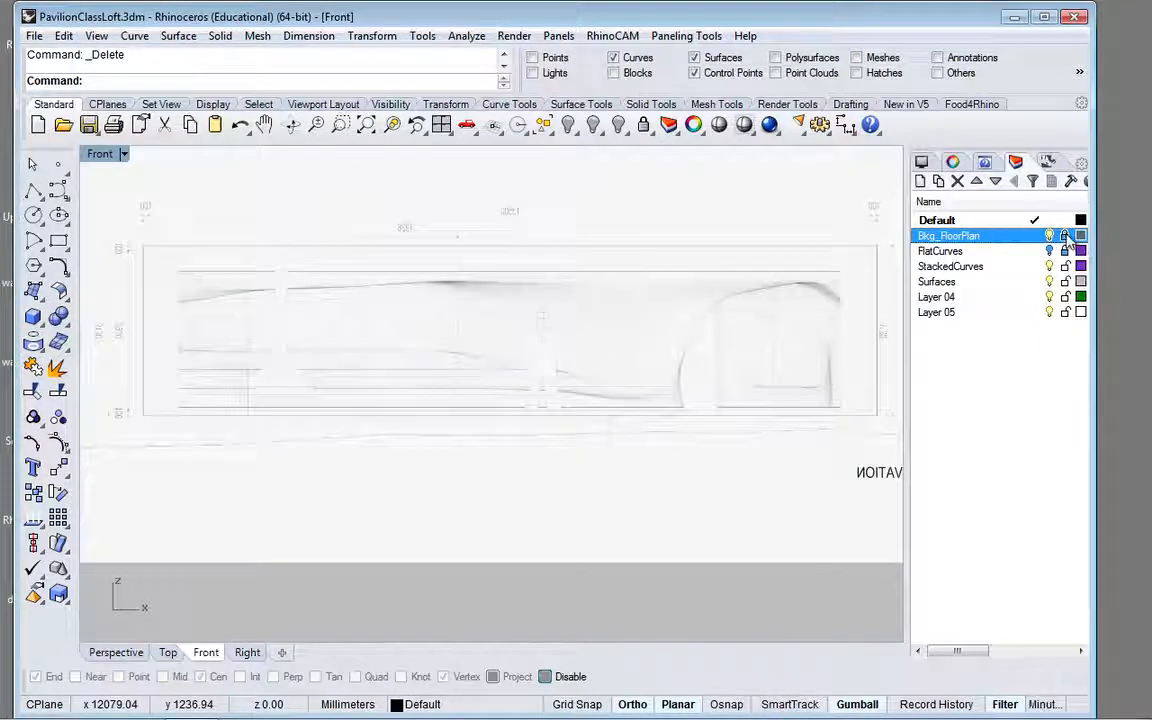
{"action": "left_click", "coordinate": [180, 265]}
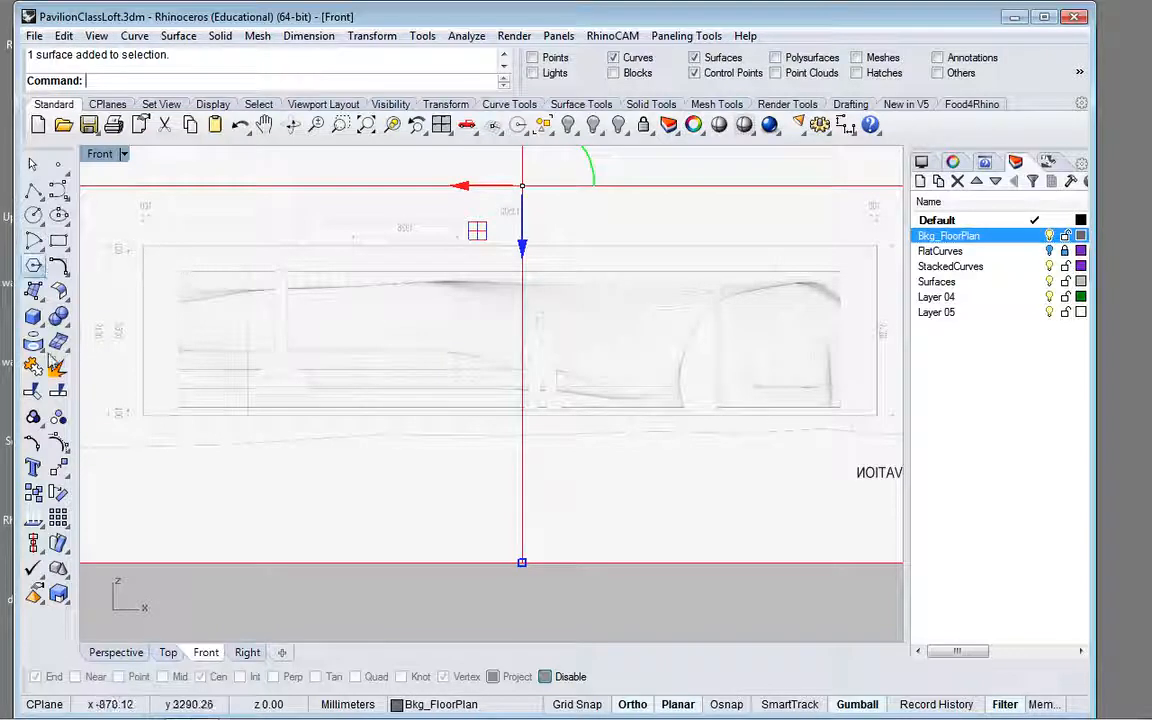
{"action": "type", "text": "Scal"}
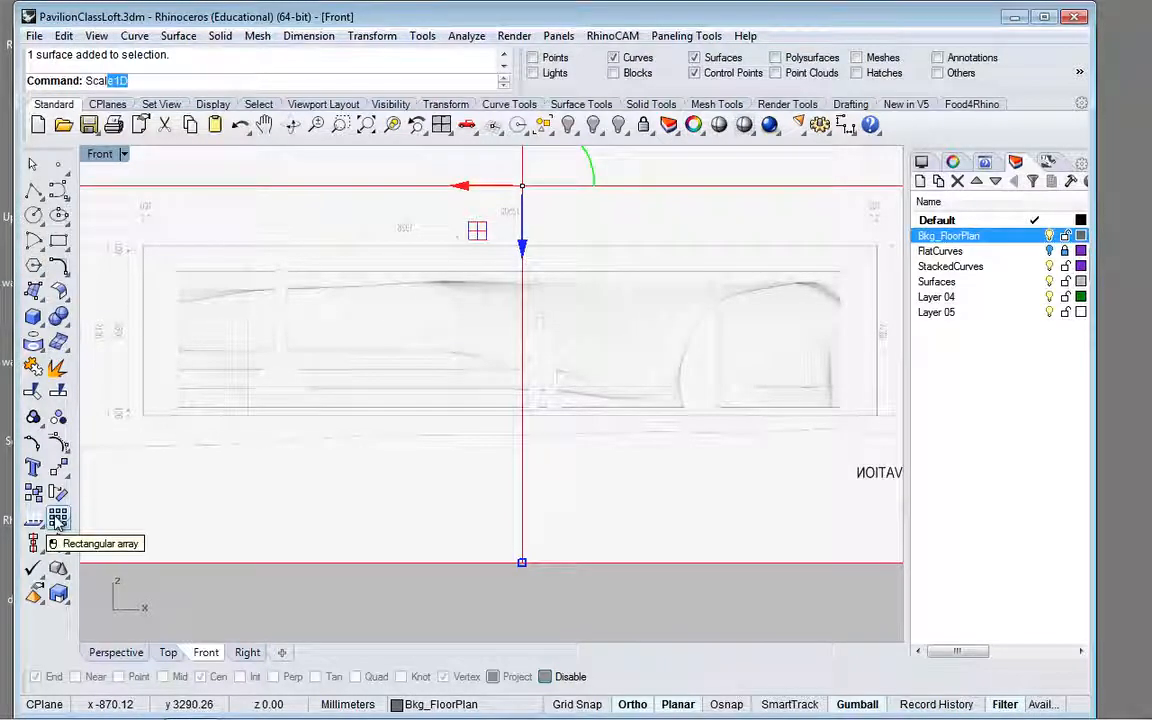
{"action": "key", "text": "Down"}
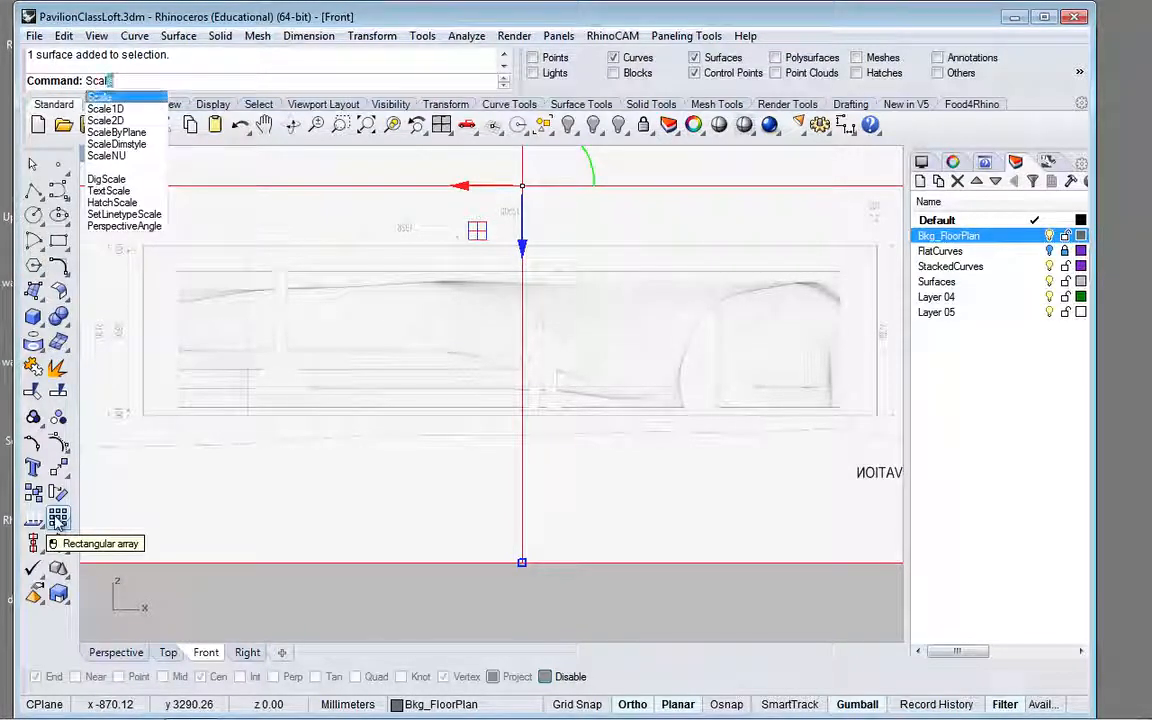
{"action": "key", "text": "Return"}
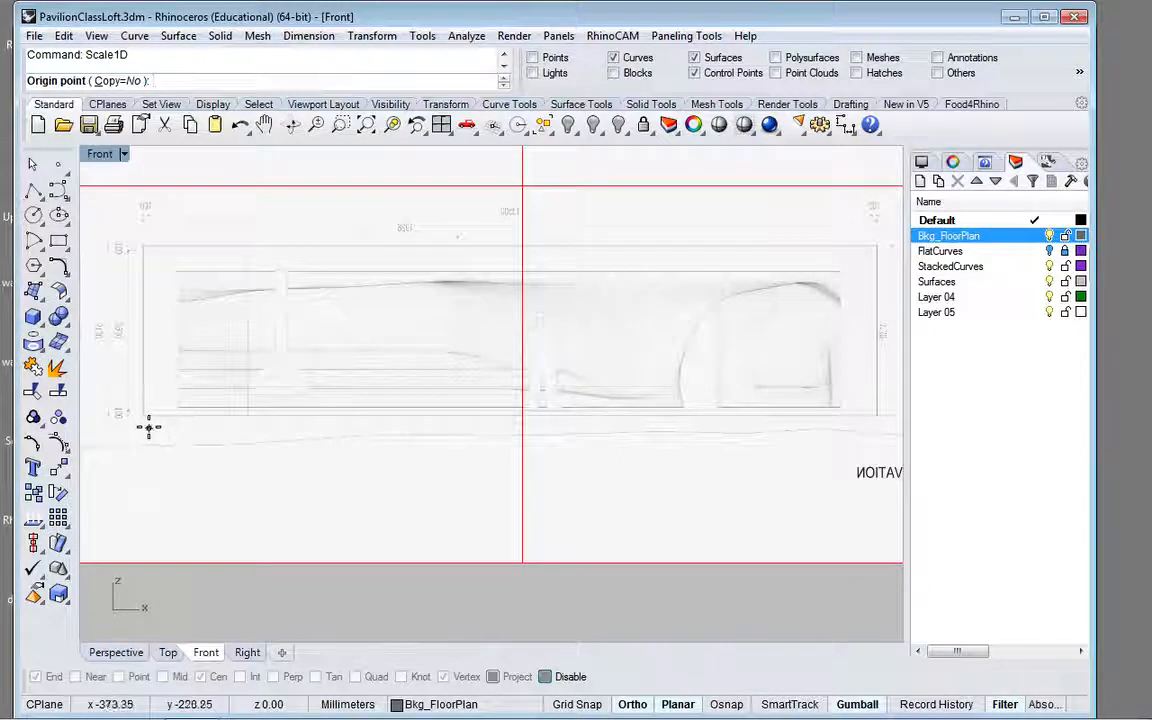
{"action": "type", "text": "0"}
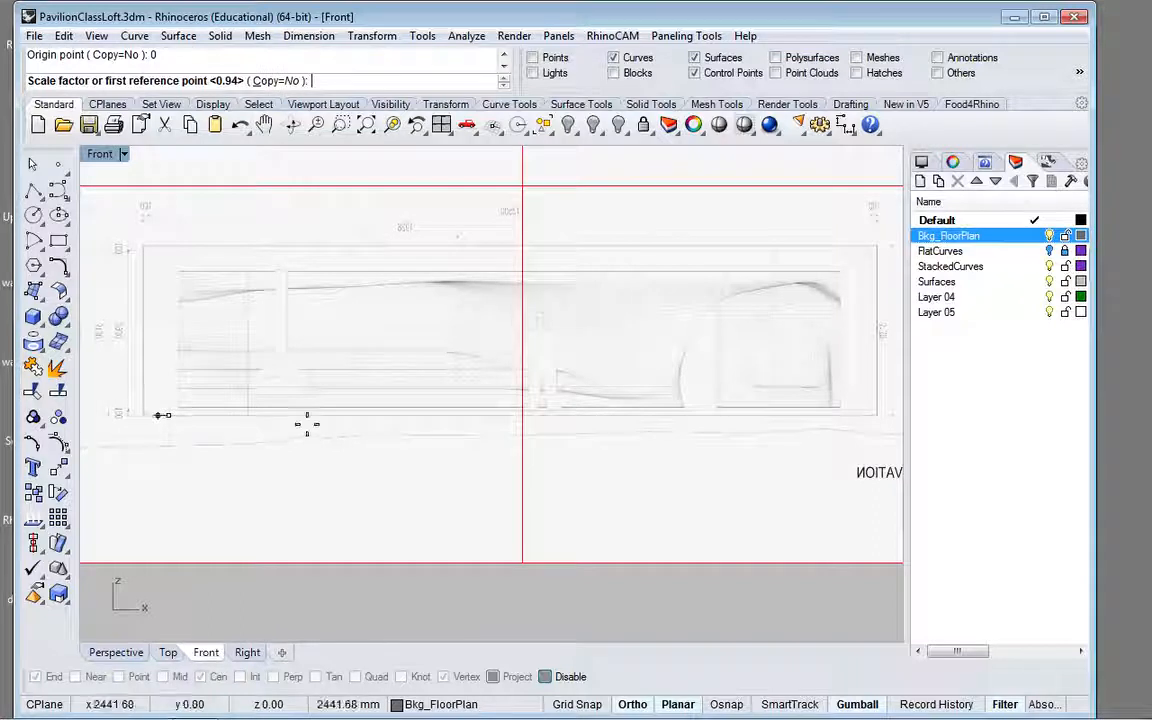
{"action": "key", "text": "Escape"}
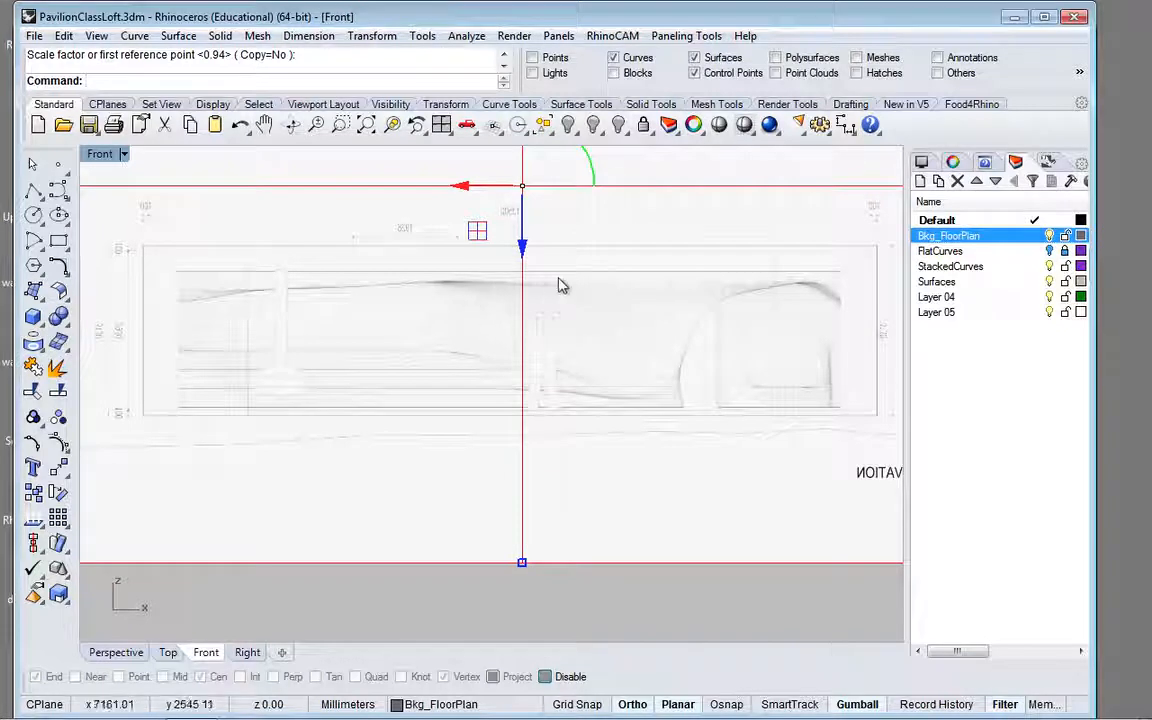
{"action": "left_click", "coordinate": [149, 424]}
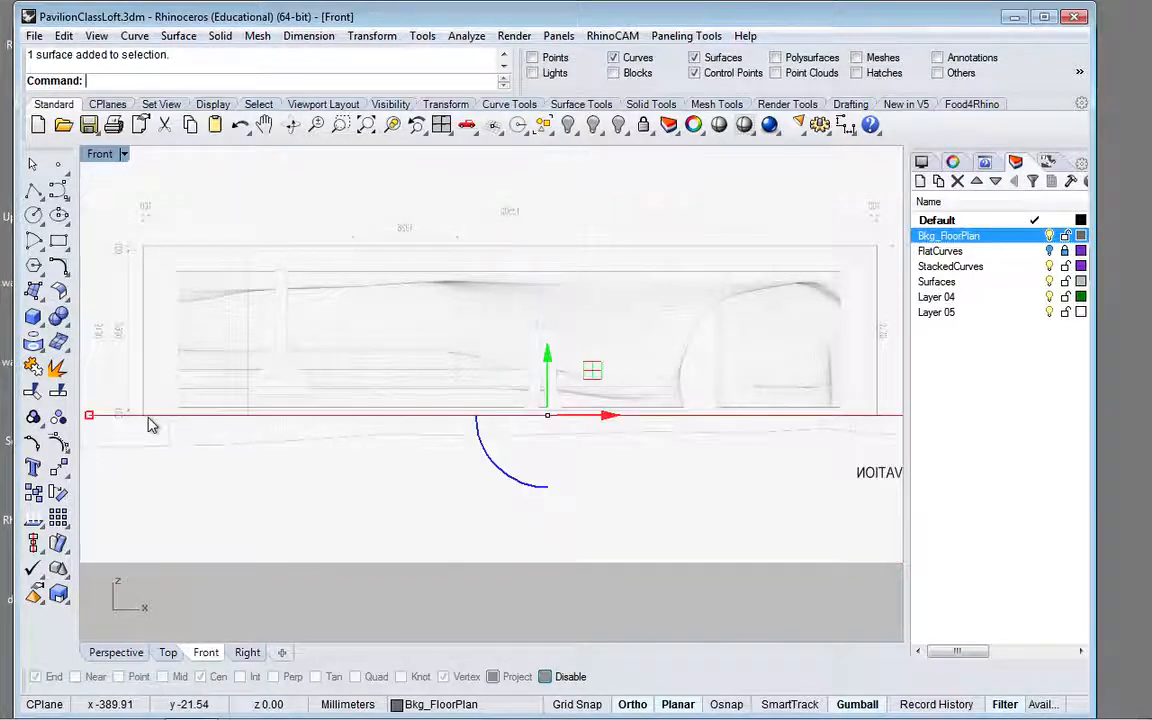
{"action": "key", "text": "Escape"}
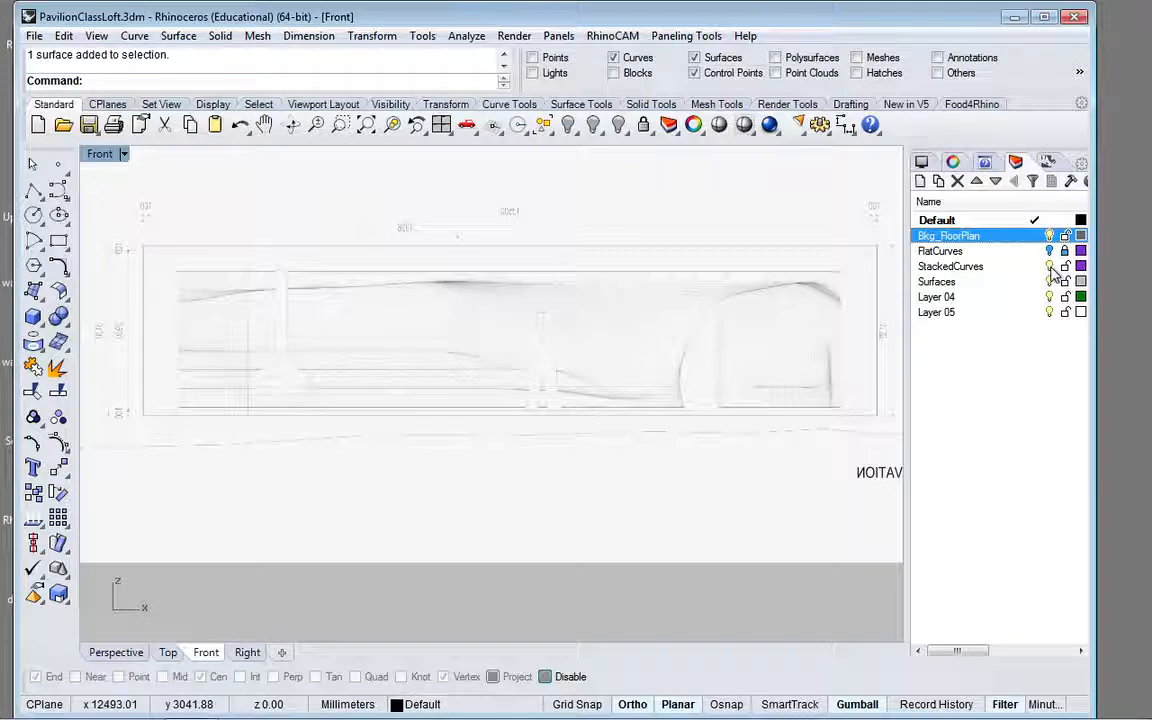
Step: Hide the StackedCurves layer and move the elevation picture from the lower-left border corner of the north elevation to the origin, 0
{"action": "left_click", "coordinate": [950, 266]}
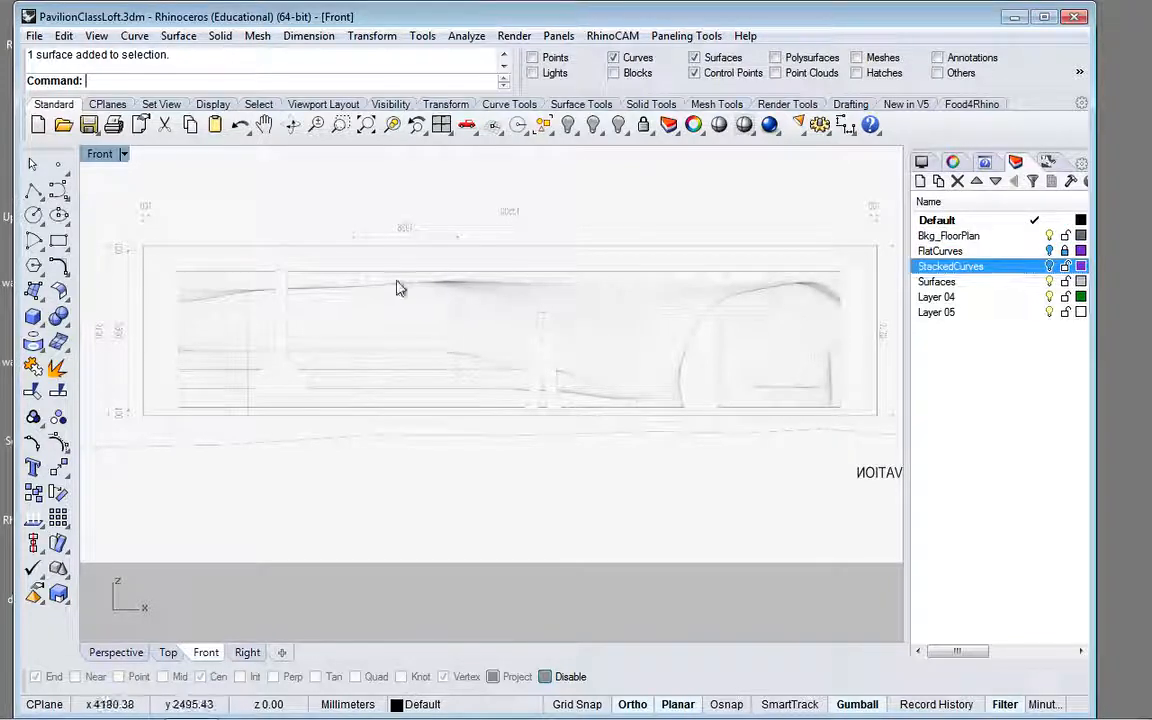
{"action": "mouse_move", "coordinate": [396, 289]}
{"action": "right_mouse_down"}
{"action": "mouse_move", "coordinate": [321, 342]}
{"action": "mouse_move", "coordinate": [450, 316]}
{"action": "mouse_move", "coordinate": [421, 321]}
{"action": "right_mouse_up"}
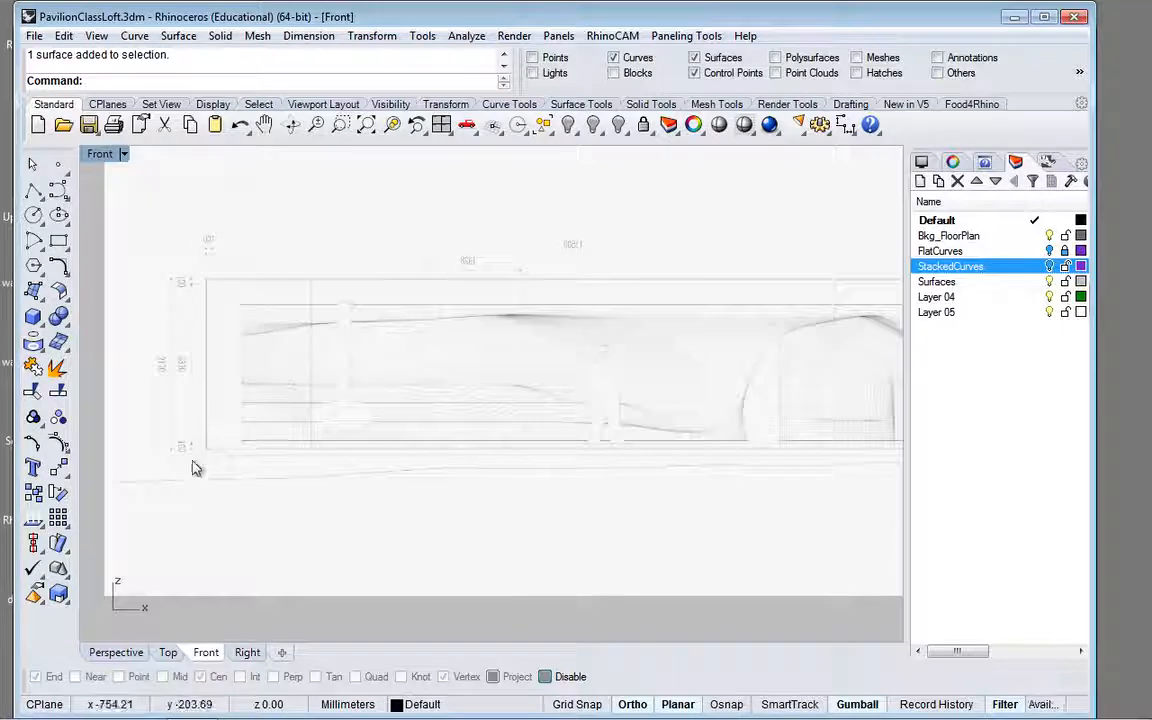
{"action": "scroll", "coordinate": [192, 466], "scroll_direction": "up", "scroll_amount": 5}
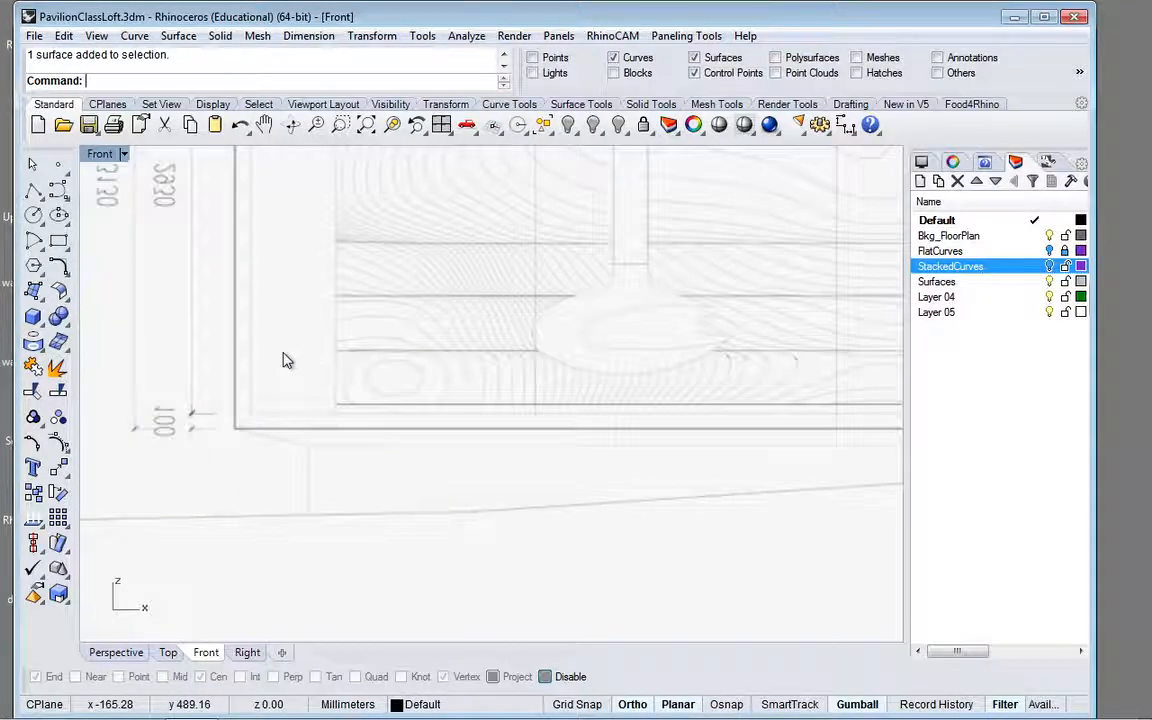
{"action": "scroll", "coordinate": [283, 360], "scroll_direction": "down", "scroll_amount": 3}
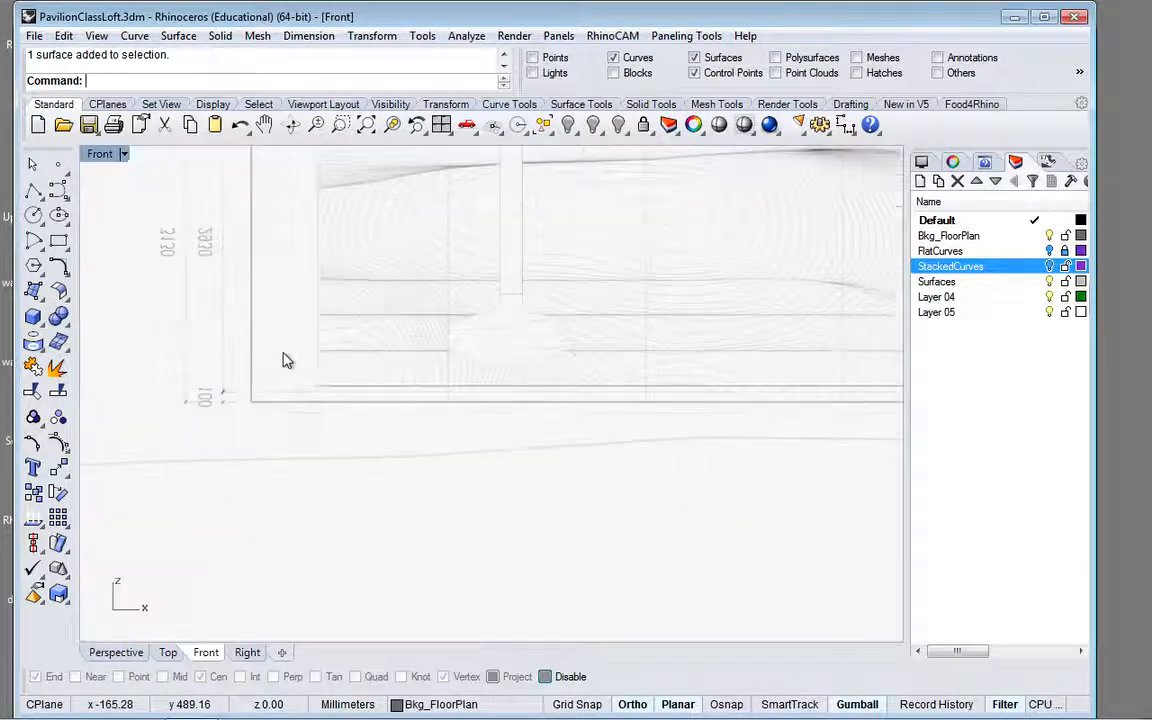
{"action": "type", "text": "e"}
{"action": "key", "text": "Return"}
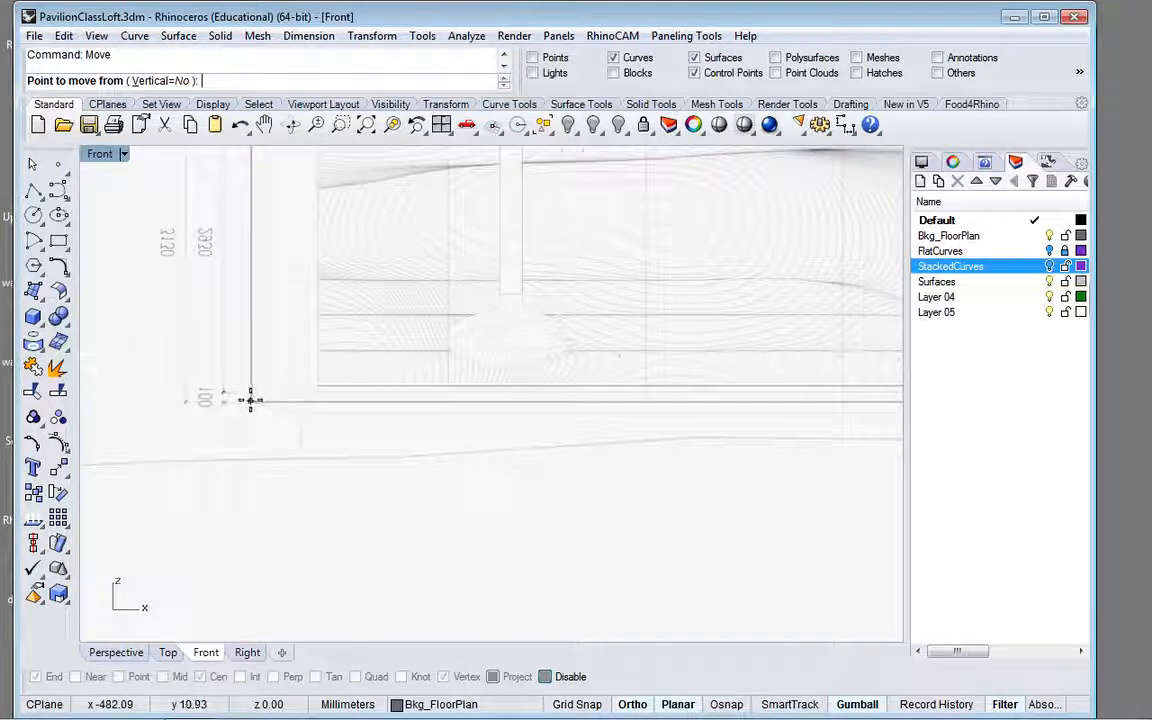
{"action": "left_click", "coordinate": [251, 400]}
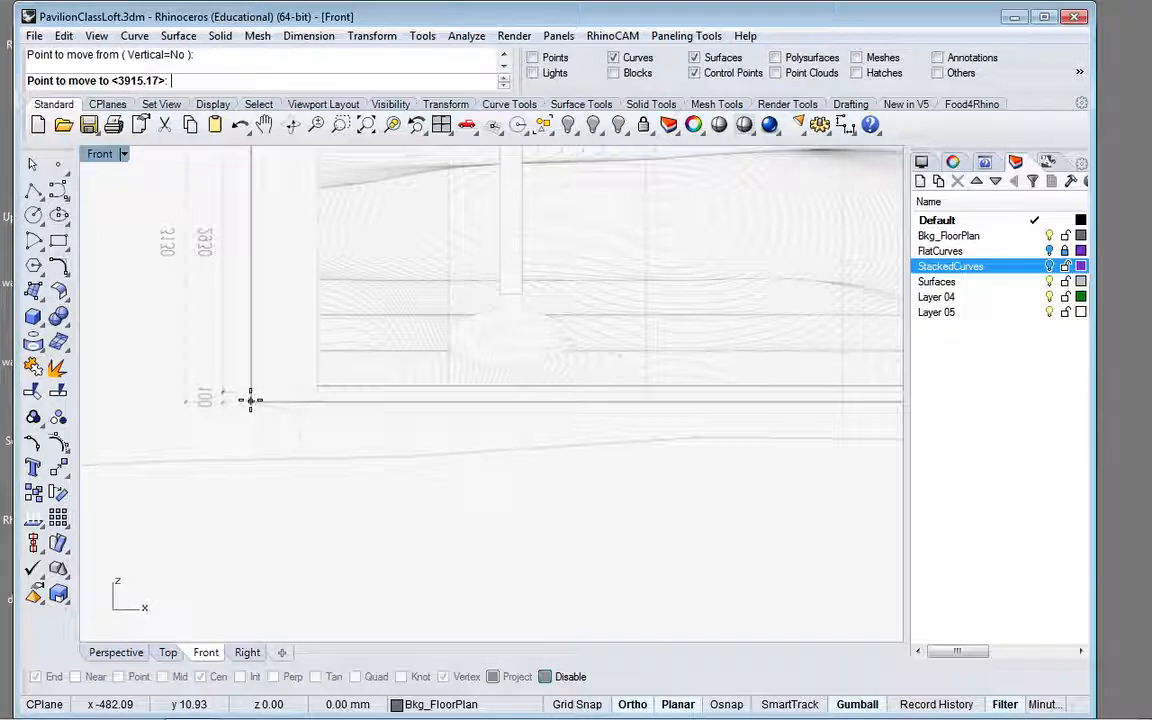
{"action": "type", "text": "0"}
{"action": "key", "text": "Return"}
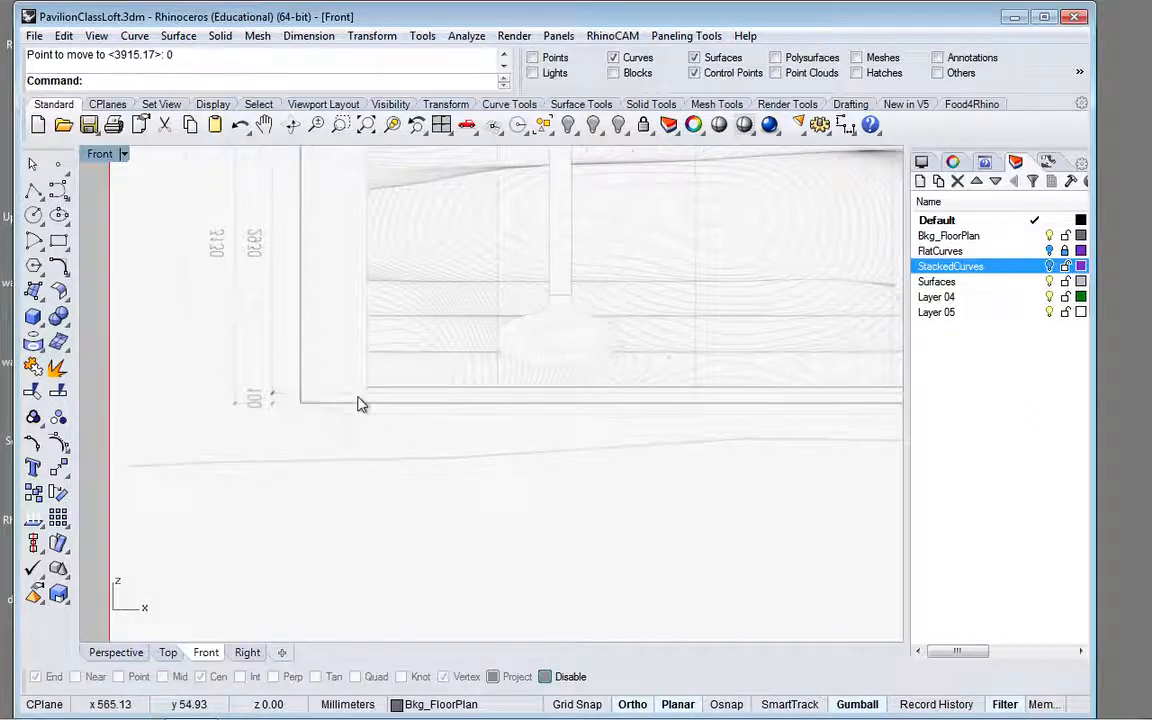
{"action": "scroll", "coordinate": [362, 404], "scroll_direction": "down", "scroll_amount": 2}
{"action": "scroll", "coordinate": [362, 404], "scroll_direction": "down", "scroll_amount": 2}
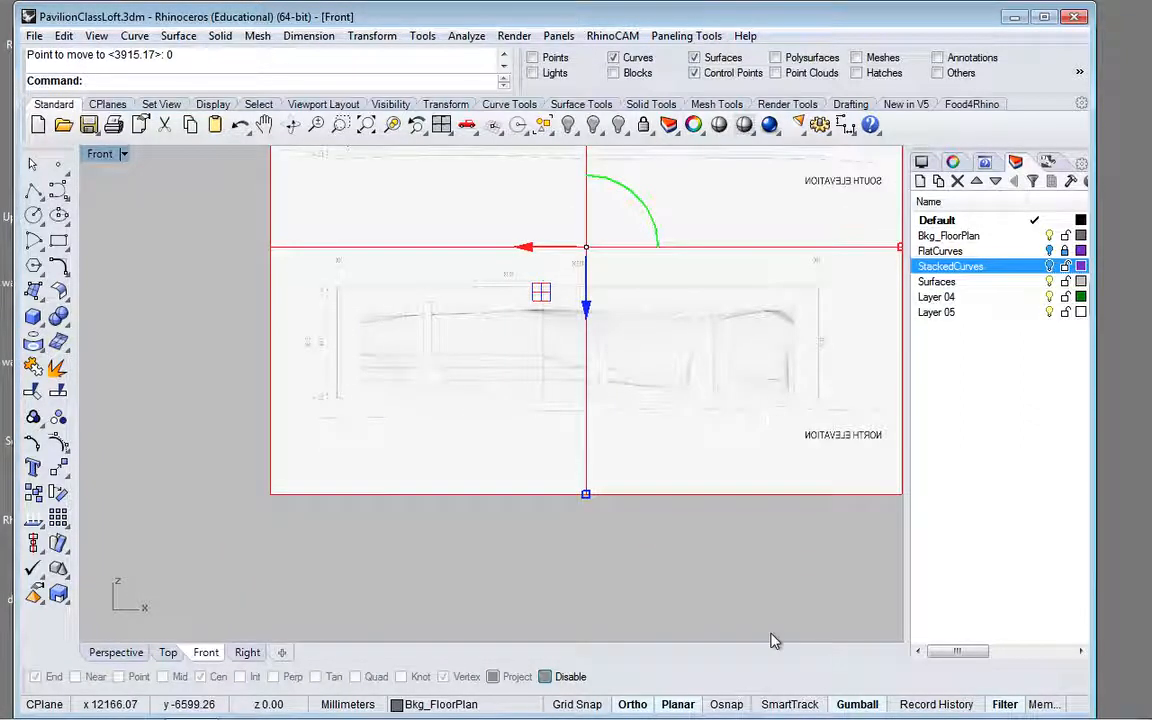
{"action": "left_click", "coordinate": [785, 601]}
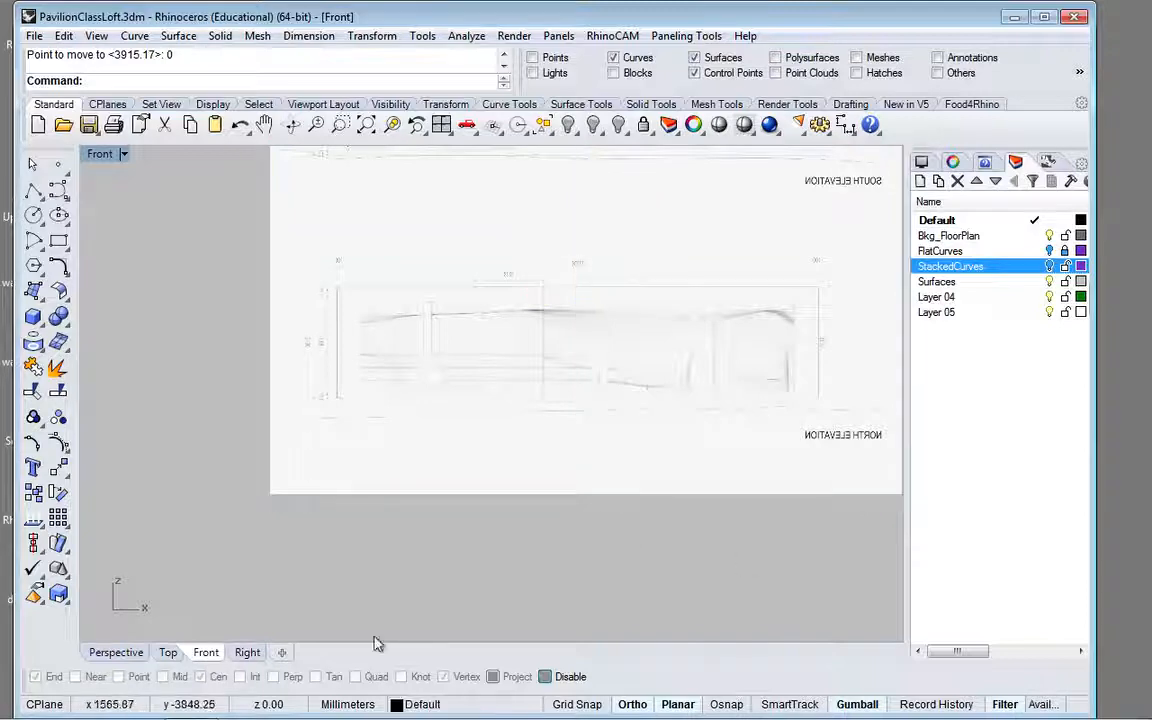
Step: Examine how the moved elevation picture lines up with the floor plan at both ends in the Perspective view
{"action": "left_click", "coordinate": [116, 653]}
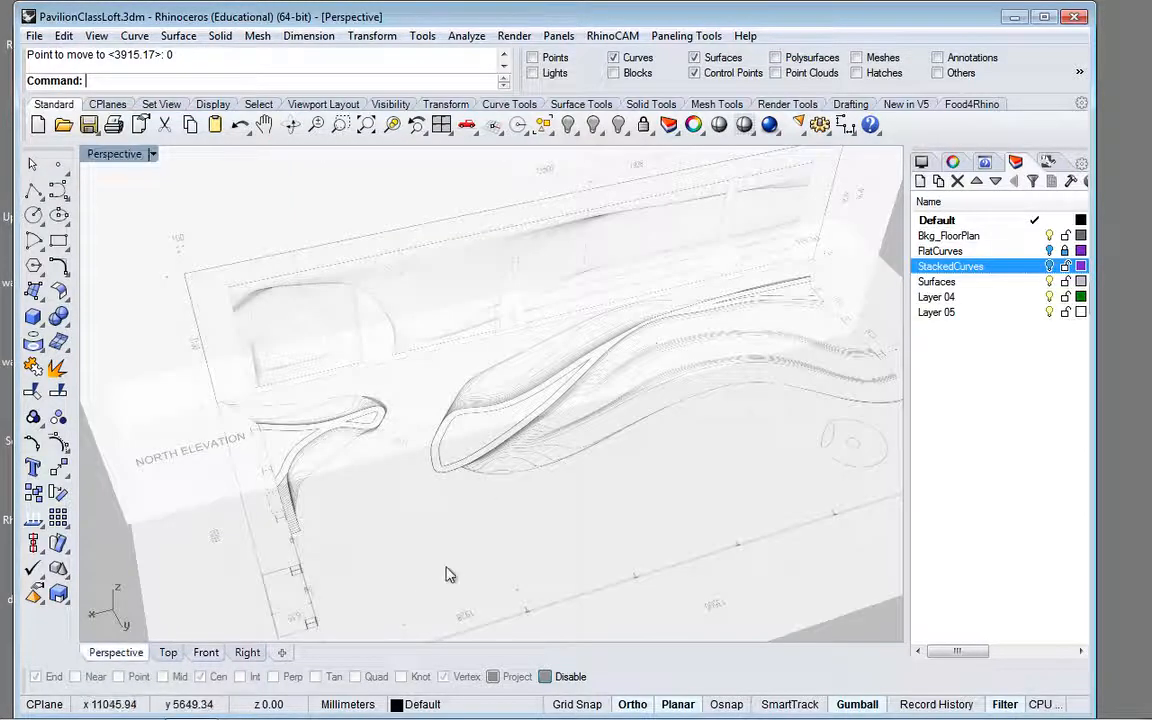
{"action": "scroll", "coordinate": [265, 420], "scroll_direction": "up", "scroll_amount": 3}
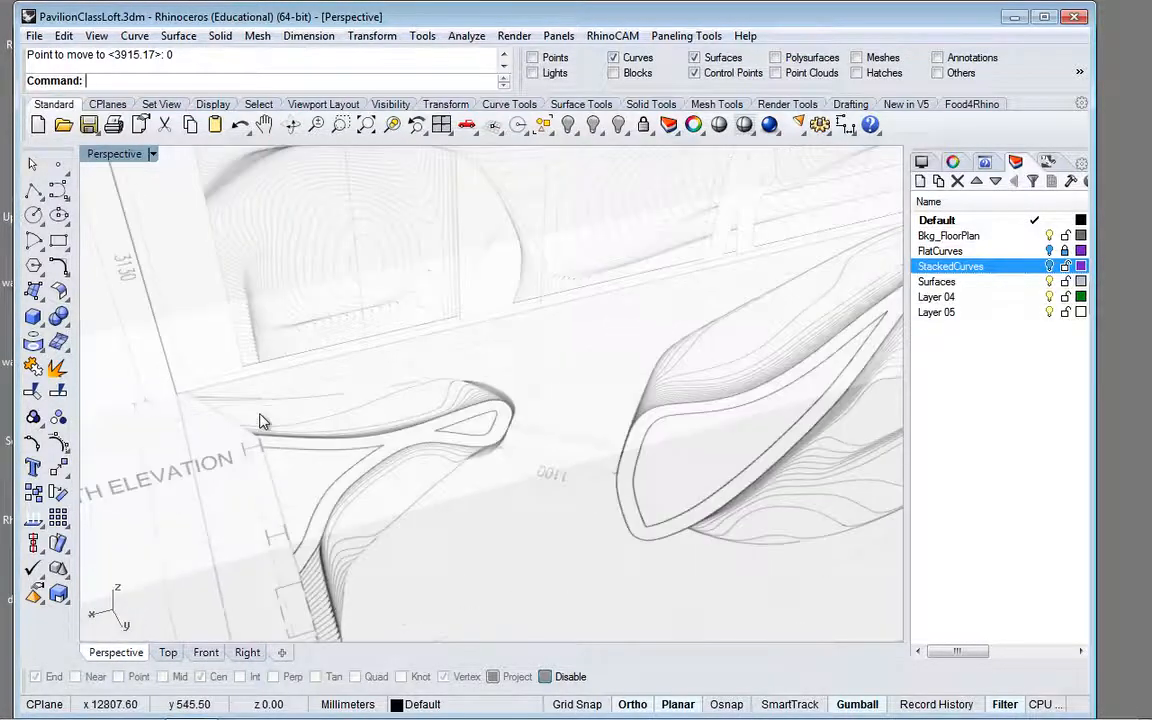
{"action": "scroll", "coordinate": [259, 421], "scroll_direction": "down", "scroll_amount": 5}
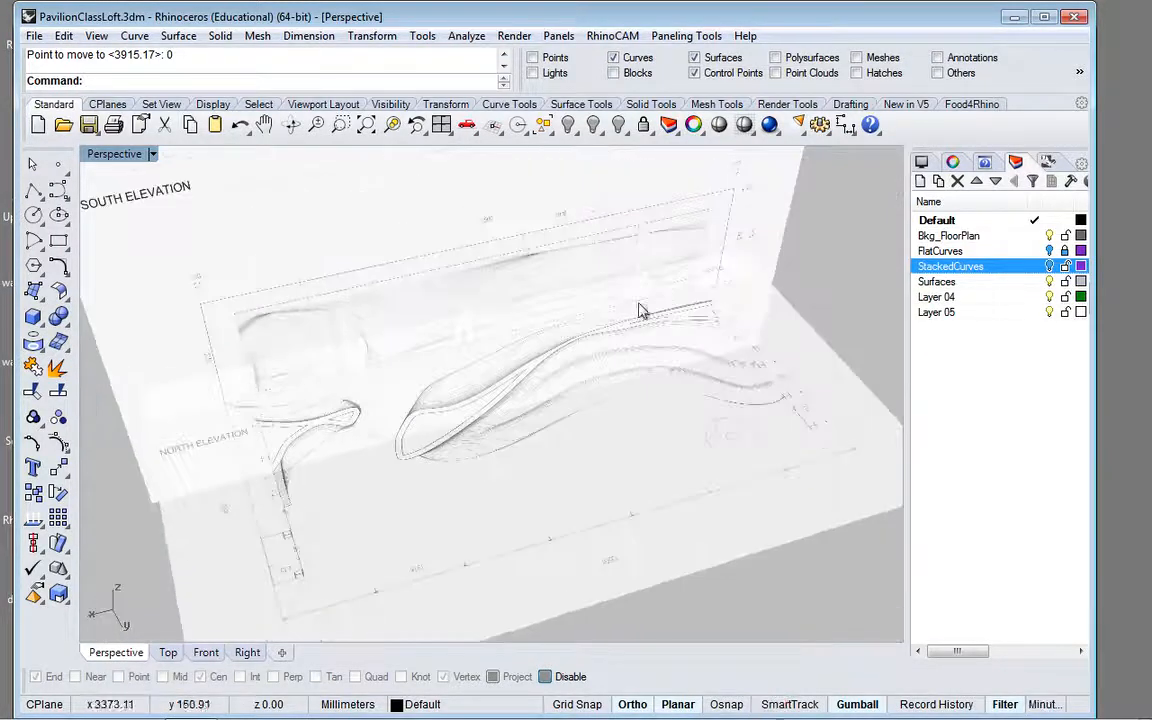
{"action": "left_click", "coordinate": [728, 298]}
{"action": "scroll", "coordinate": [728, 298], "scroll_direction": "up", "scroll_amount": 2}
{"action": "scroll", "coordinate": [728, 298], "scroll_direction": "up", "scroll_amount": 5}
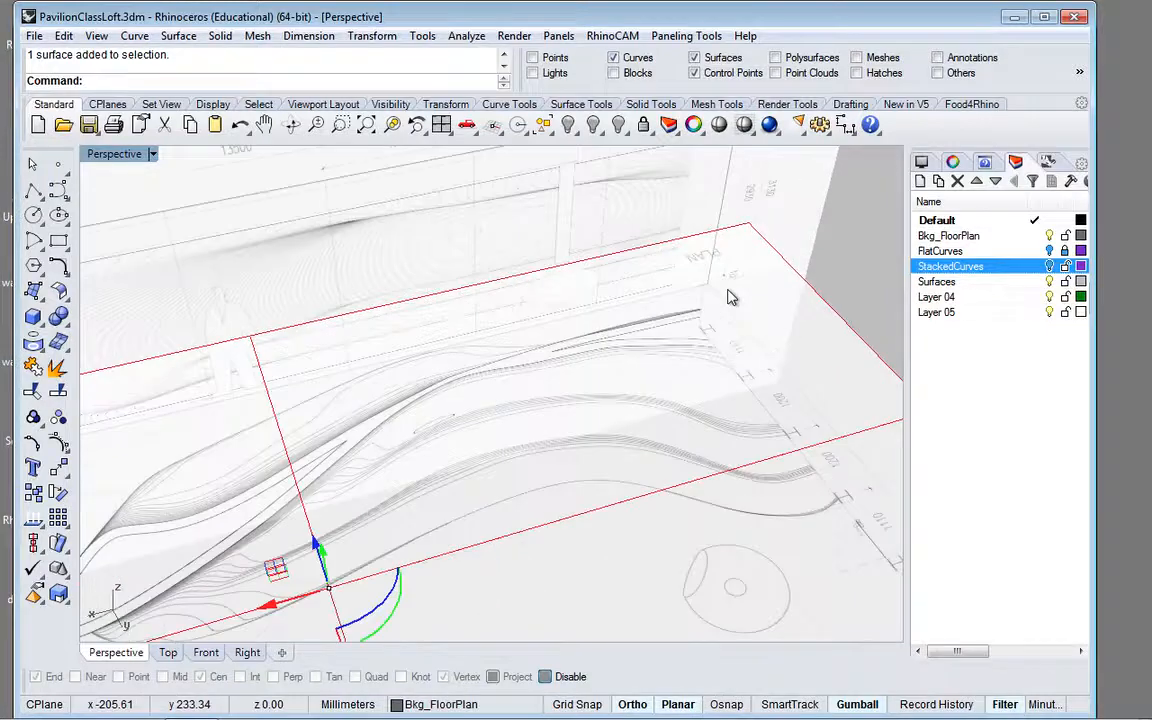
{"action": "scroll", "coordinate": [728, 298], "scroll_direction": "down", "scroll_amount": 6}
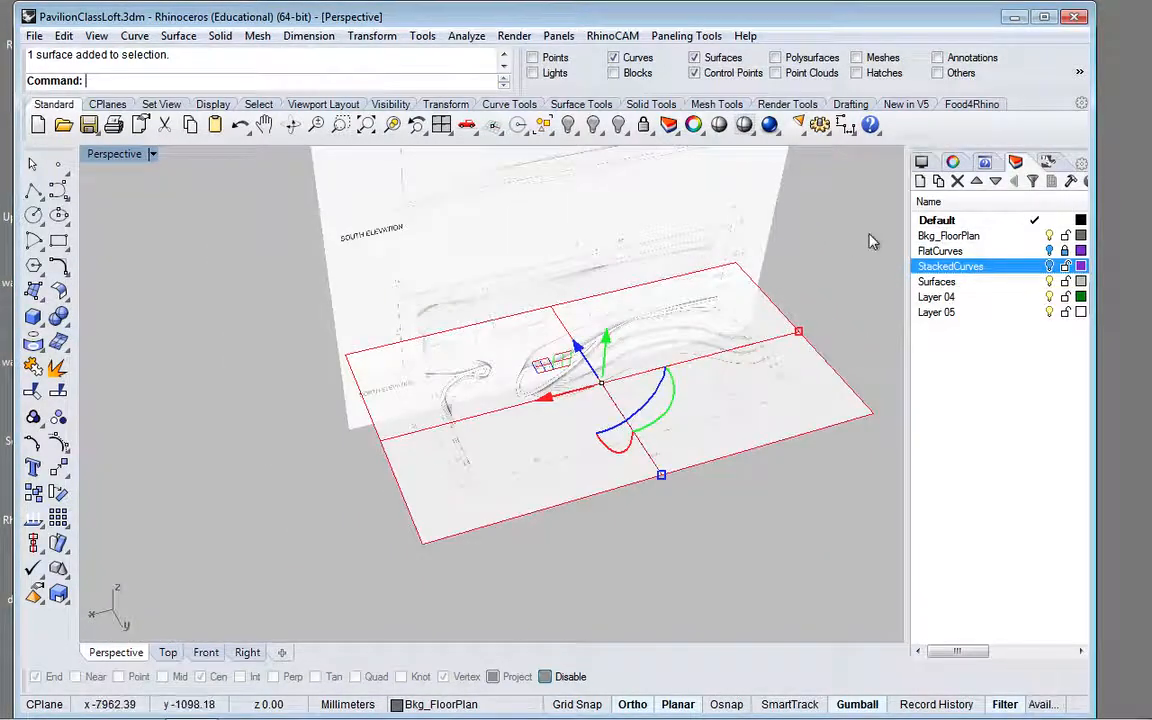
{"action": "left_click", "coordinate": [872, 241]}
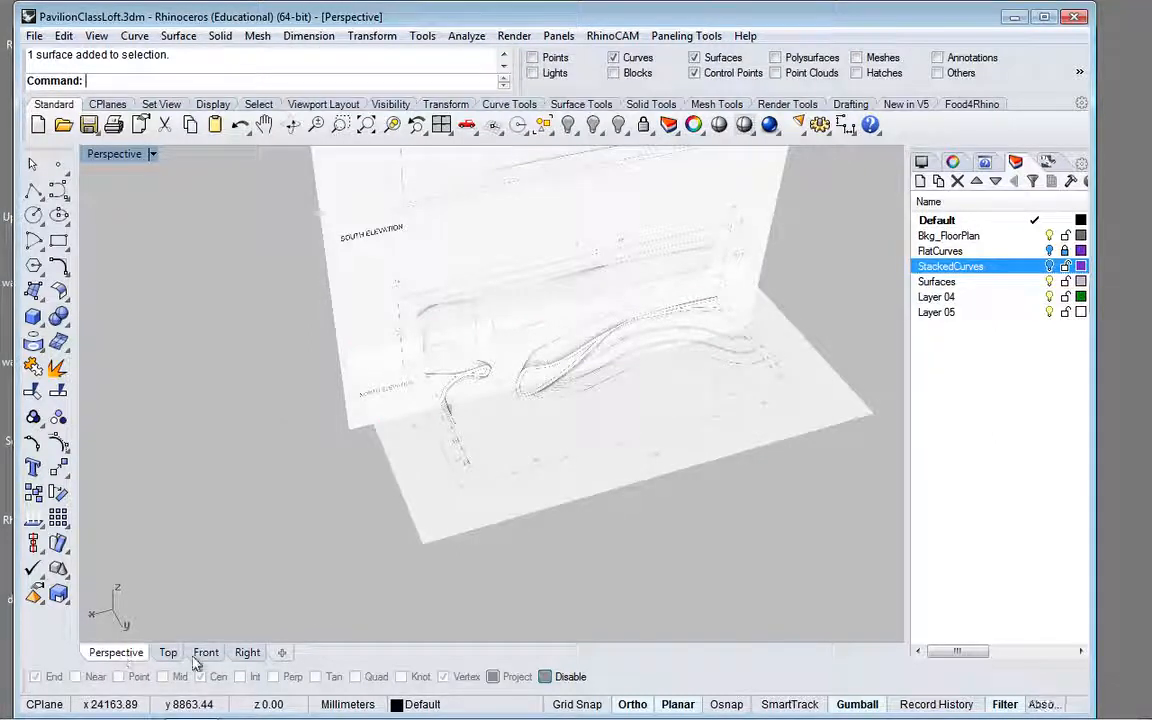
Step: Check the north elevation's lower-left border corner in the Front view and lock the Bkg_FloorPlan layer
{"action": "left_click", "coordinate": [209, 654]}
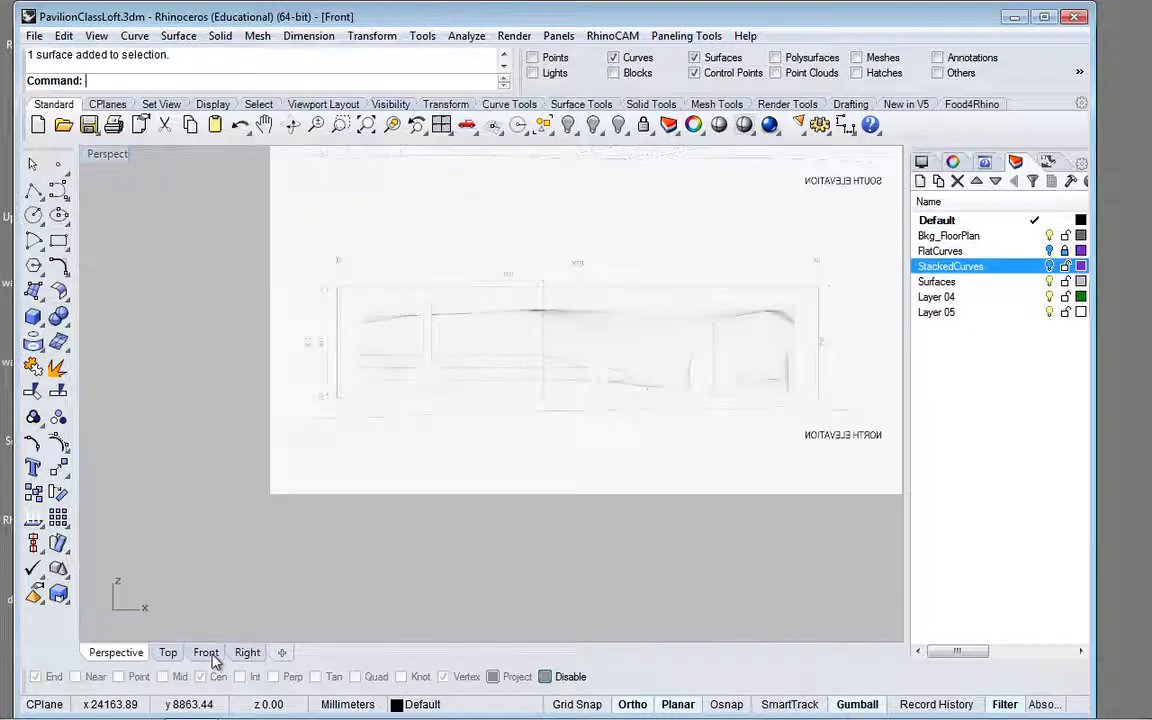
{"action": "left_click", "coordinate": [329, 489]}
{"action": "scroll", "coordinate": [337, 424], "scroll_direction": "up", "scroll_amount": 2}
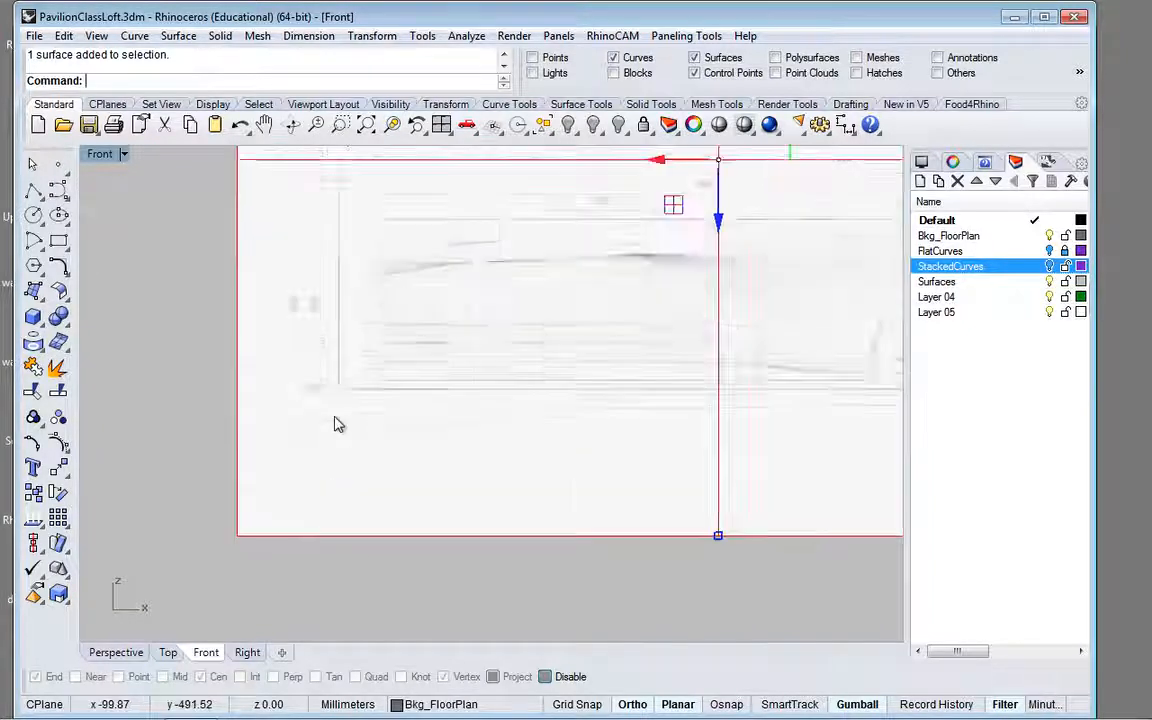
{"action": "scroll", "coordinate": [337, 424], "scroll_direction": "up", "scroll_amount": 3}
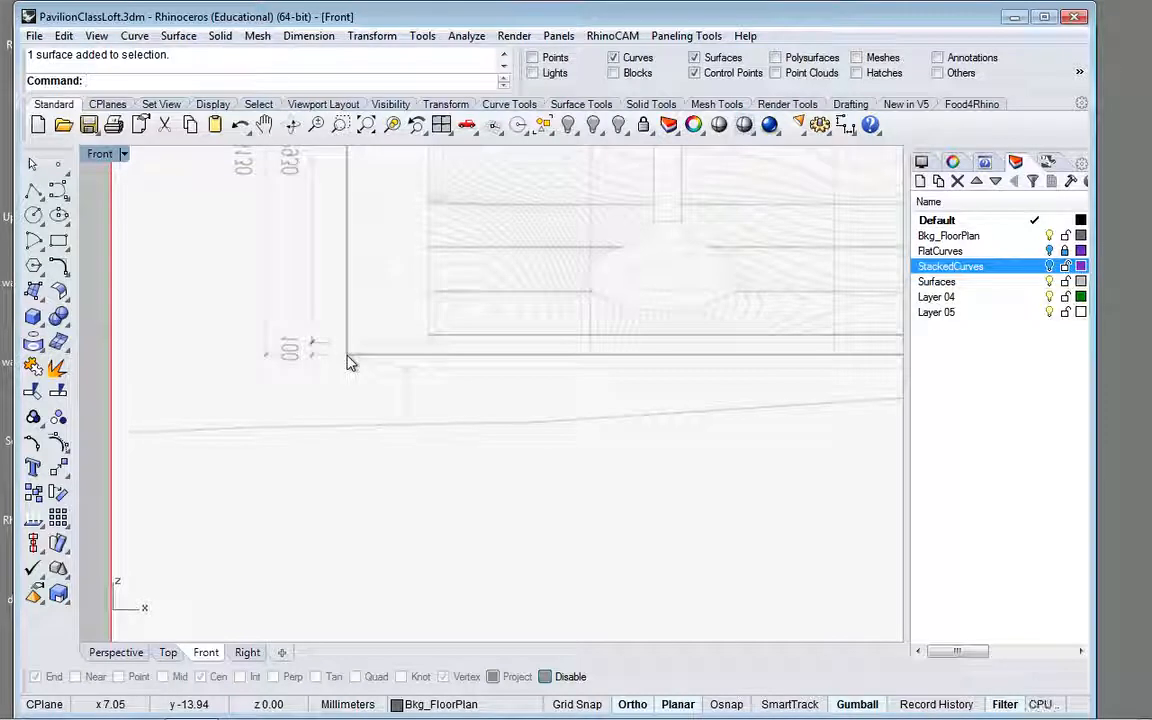
{"action": "left_click", "coordinate": [93, 400]}
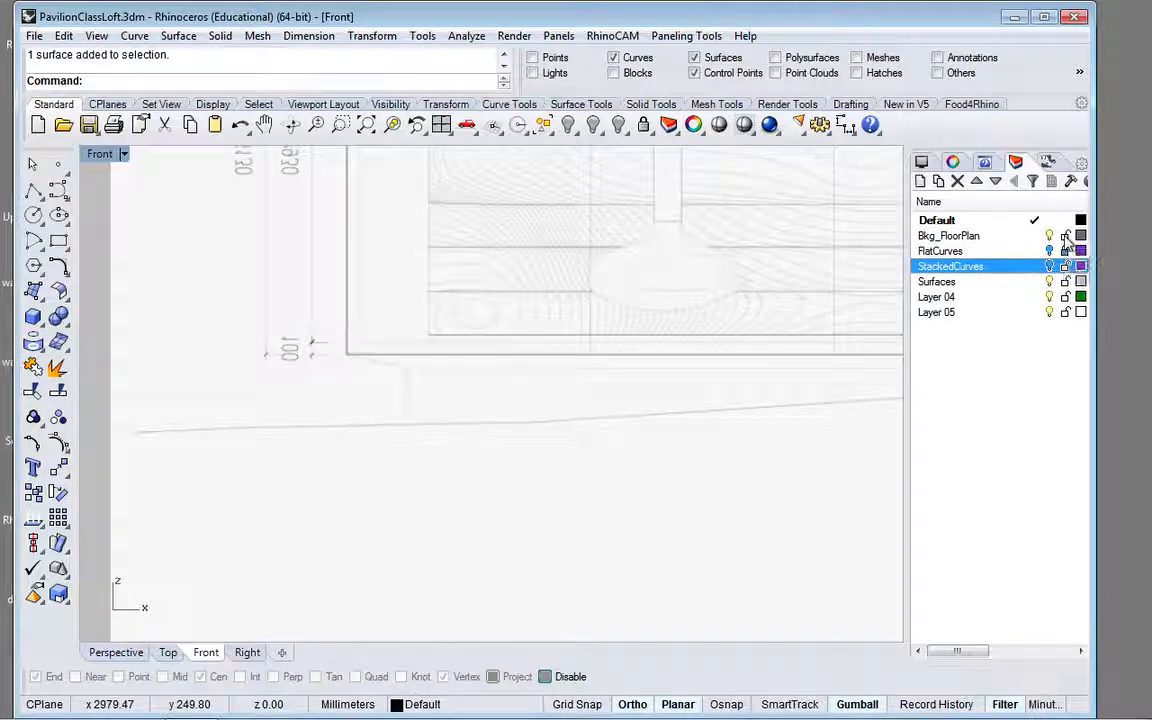
{"action": "left_click", "coordinate": [948, 235]}
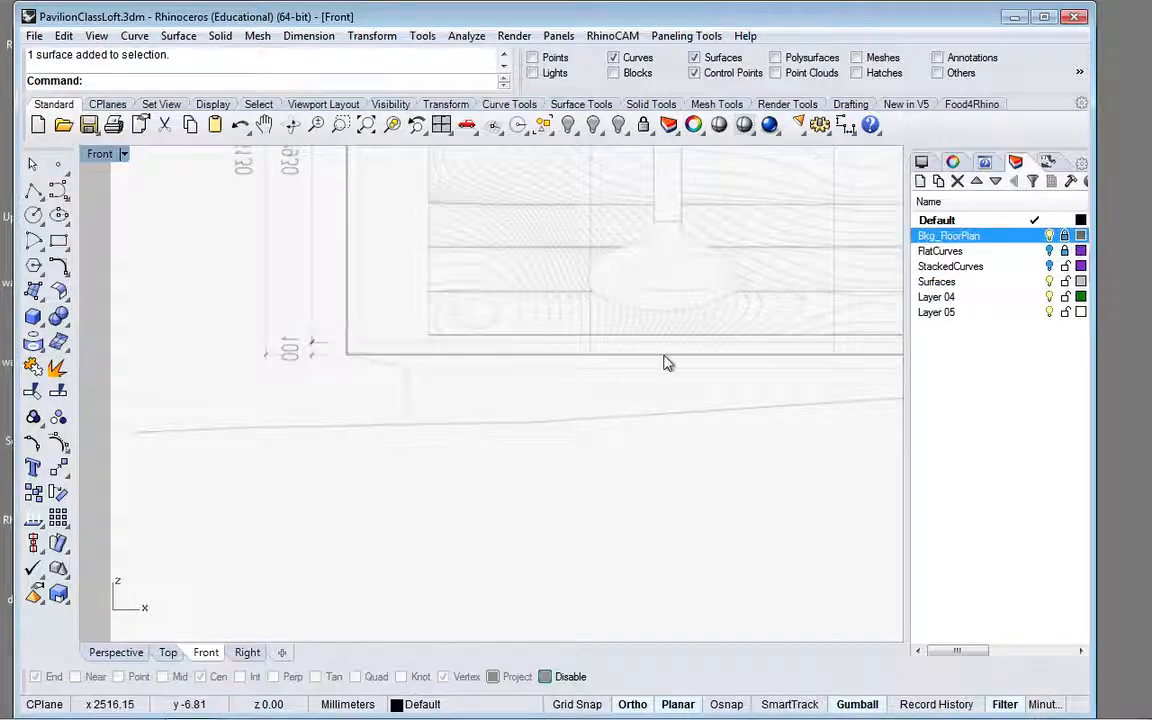
Step: Examine the locked elevation and floor plan pictures together, first in the Front view and from several angles in the Perspective view
{"action": "scroll", "coordinate": [666, 360], "scroll_direction": "down", "scroll_amount": 5}
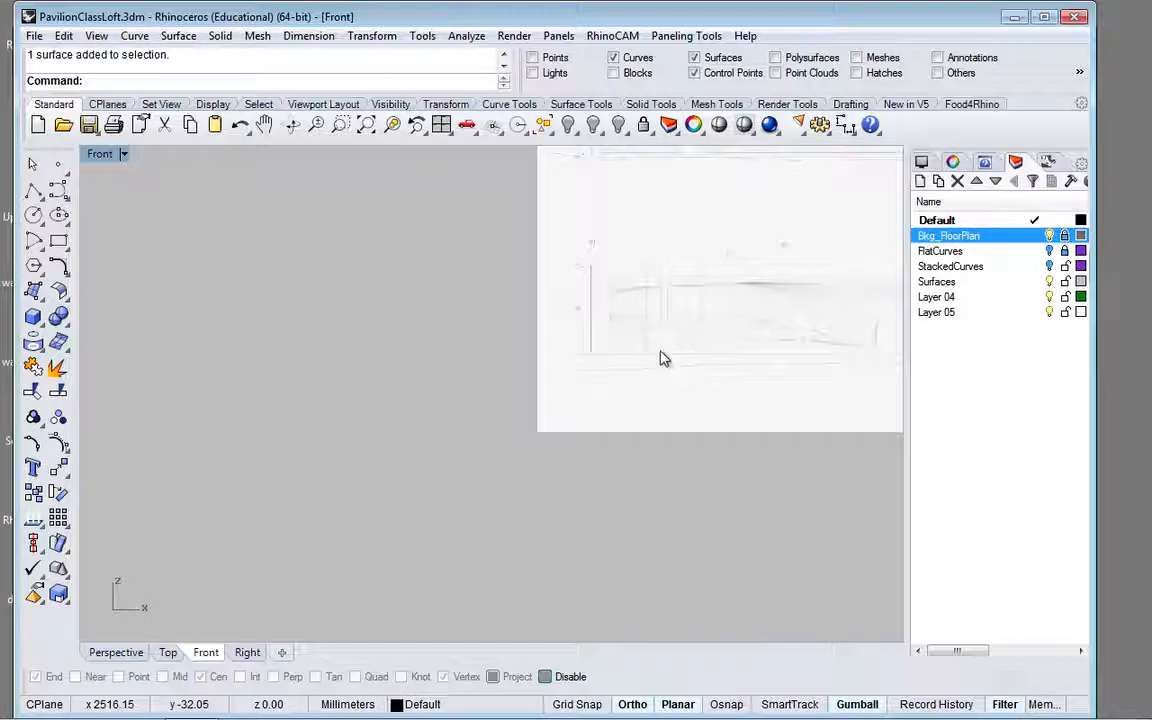
{"action": "scroll", "coordinate": [764, 360], "scroll_direction": "down", "scroll_amount": 3}
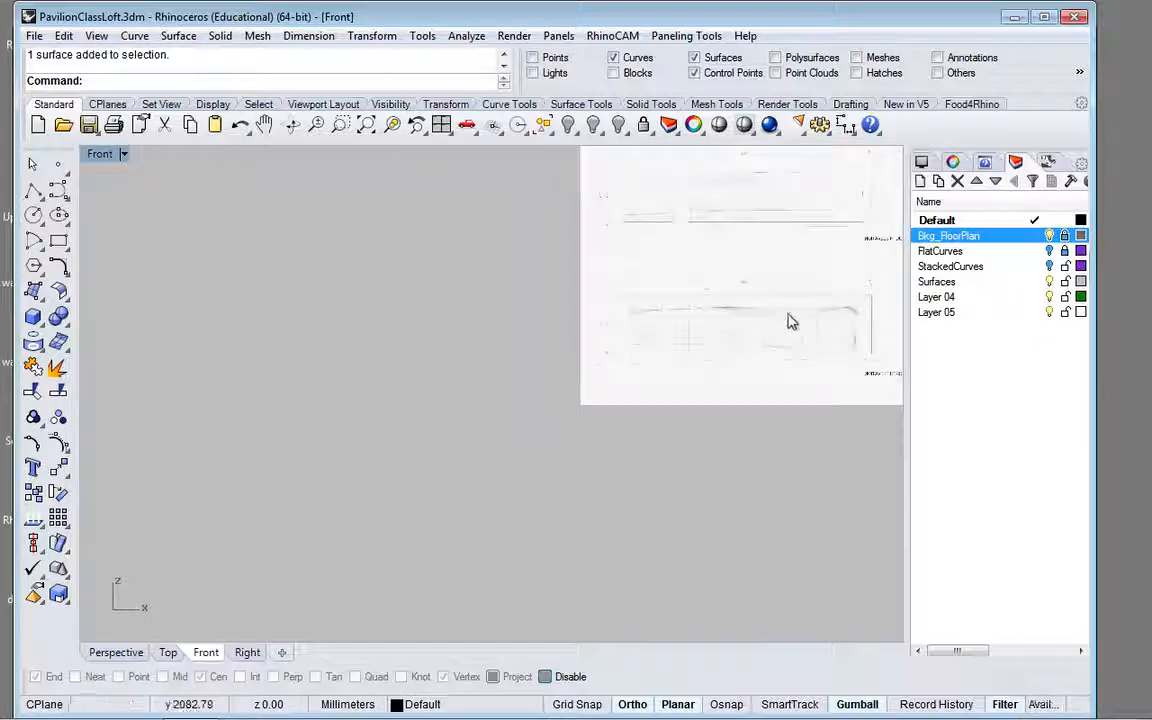
{"action": "right_click_drag", "start_coordinate": [771, 349], "coordinate": [466, 420]}
{"action": "left_click", "coordinate": [125, 656]}
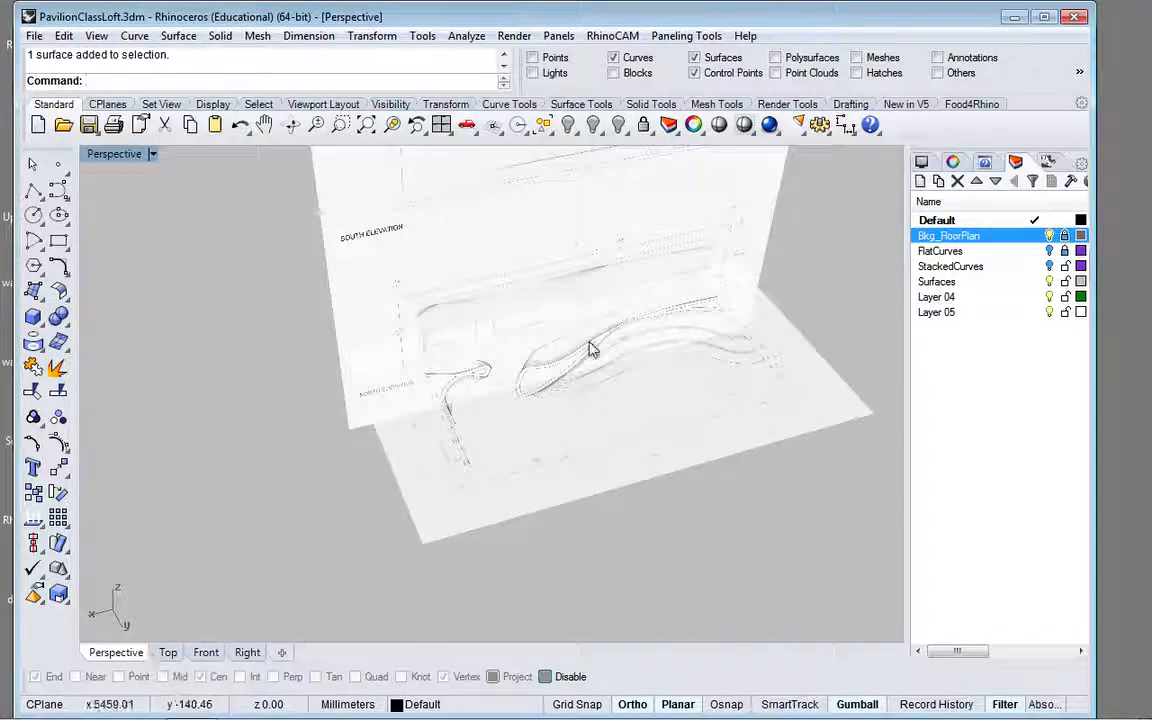
{"action": "right_click_drag", "start_coordinate": [625, 306], "coordinate": [633, 305]}
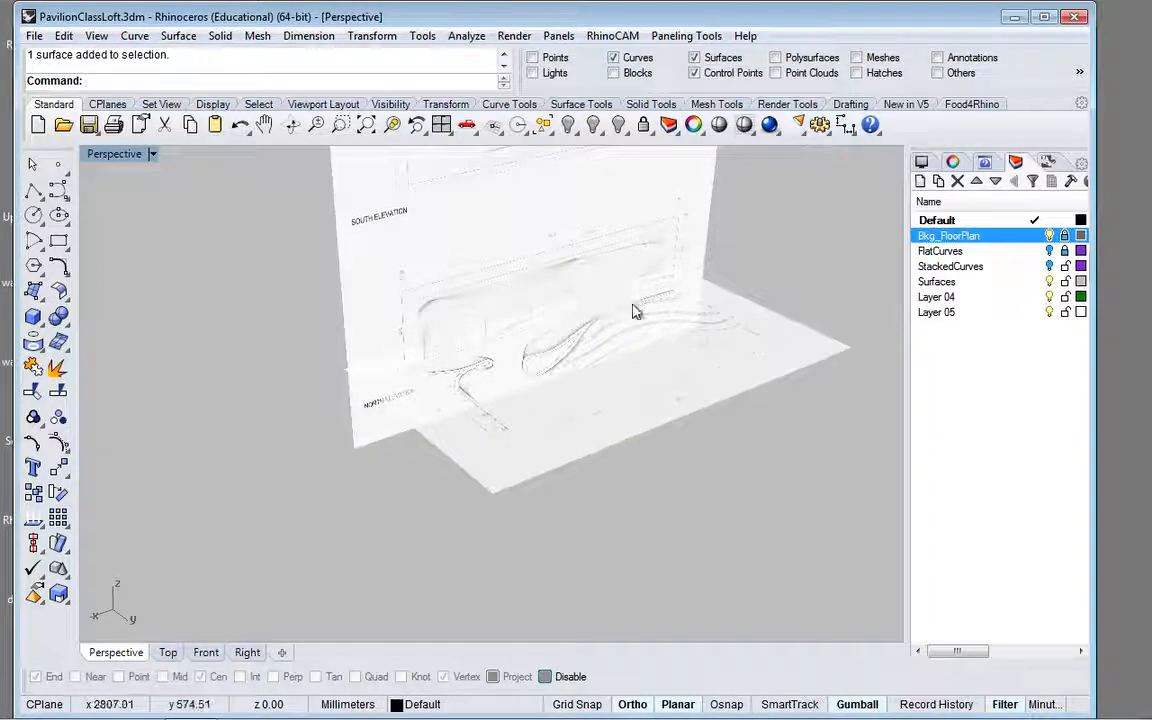
{"action": "scroll", "coordinate": [531, 322], "scroll_direction": "up", "scroll_amount": 7}
{"action": "scroll", "coordinate": [531, 327], "scroll_direction": "down", "scroll_amount": 1}
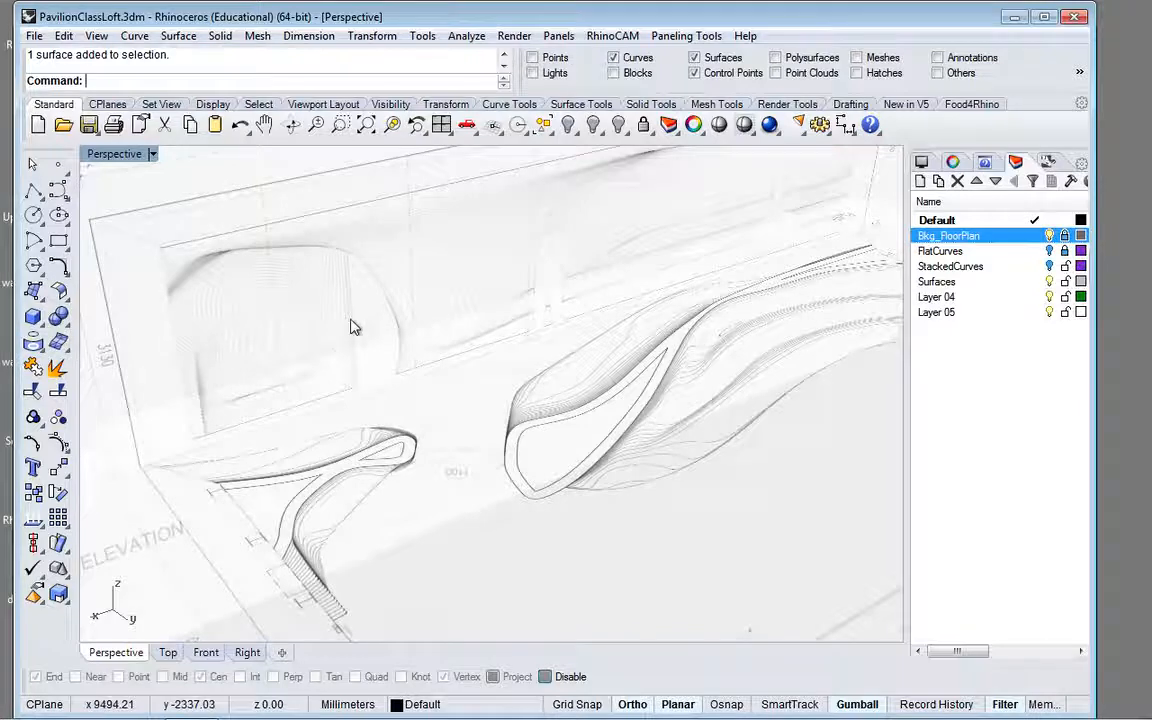
{"action": "right_click_drag", "start_coordinate": [560, 323], "coordinate": [723, 312]}
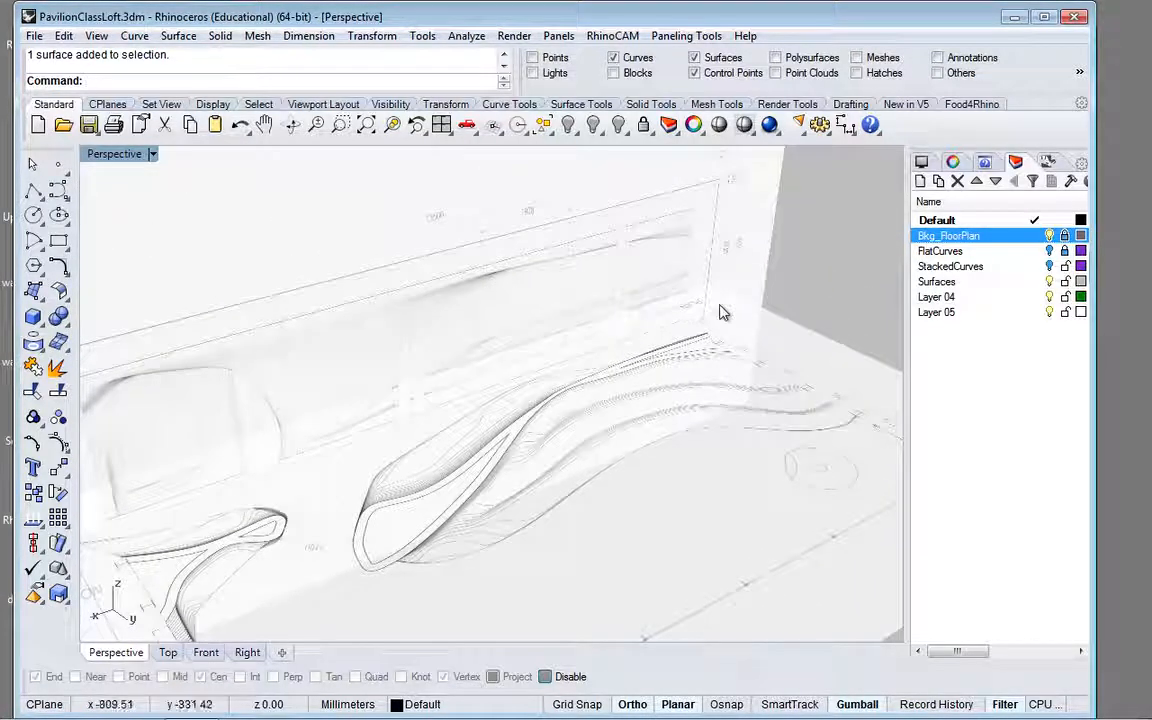
{"action": "left_click", "coordinate": [1064, 236]}
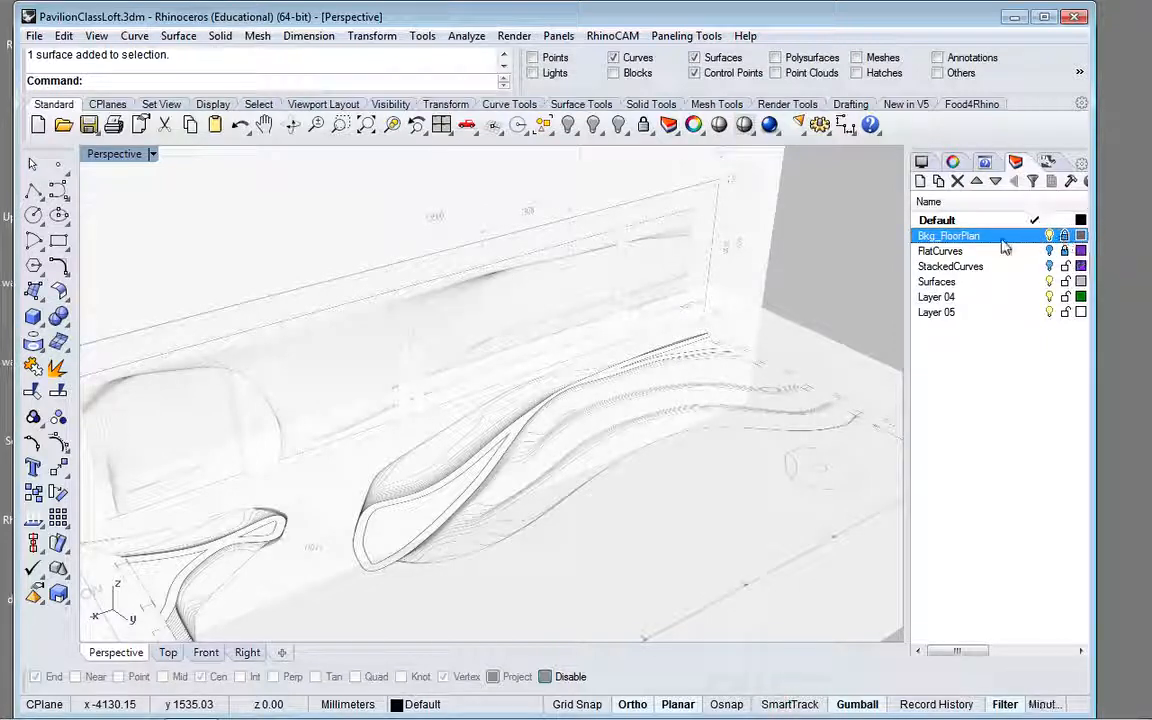
{"action": "left_click", "coordinate": [755, 238]}
{"action": "scroll", "coordinate": [742, 316], "scroll_direction": "down", "scroll_amount": 3}
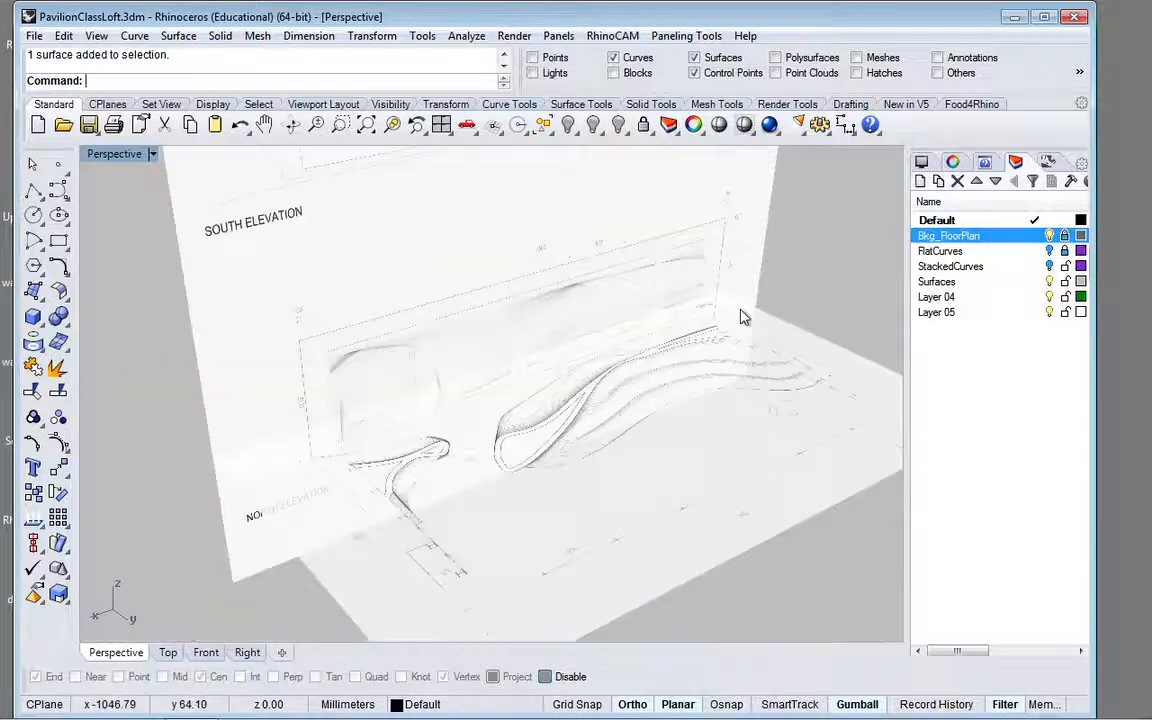
Step: Unlock the Bkg_FloorPlan layer and show the material settings of the elevation picture and the floor plan picture in a widened properties area
{"action": "left_click", "coordinate": [1065, 236]}
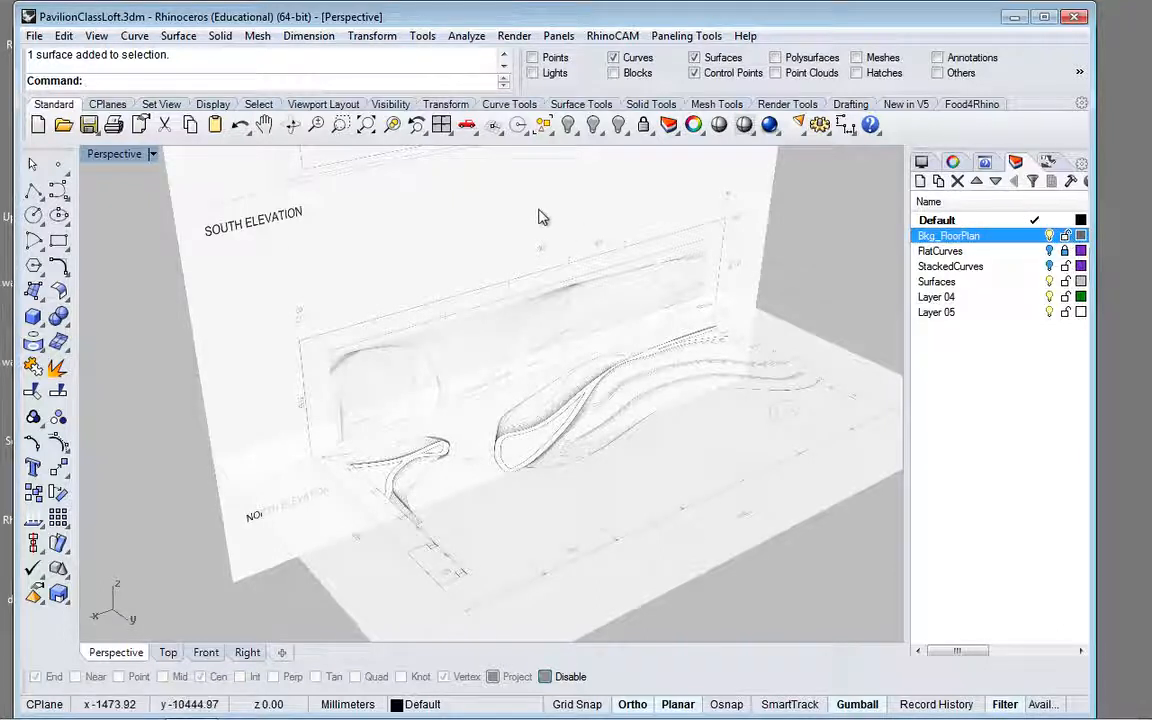
{"action": "left_click", "coordinate": [250, 252]}
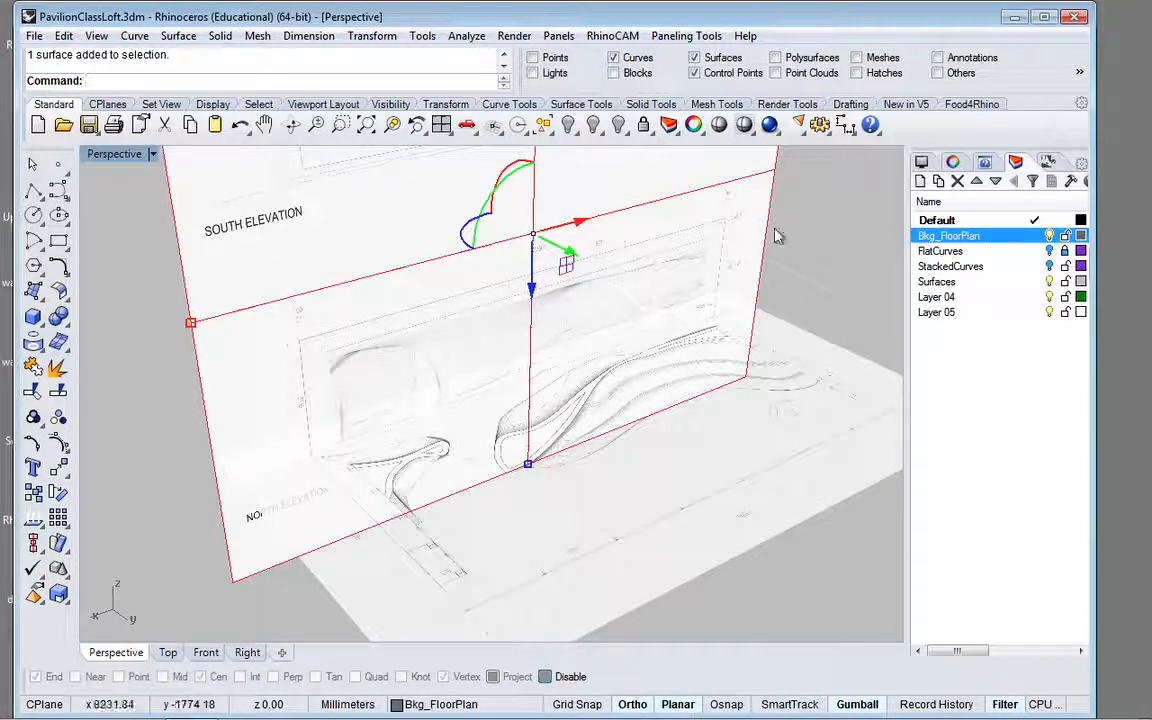
{"action": "left_click", "coordinate": [953, 163]}
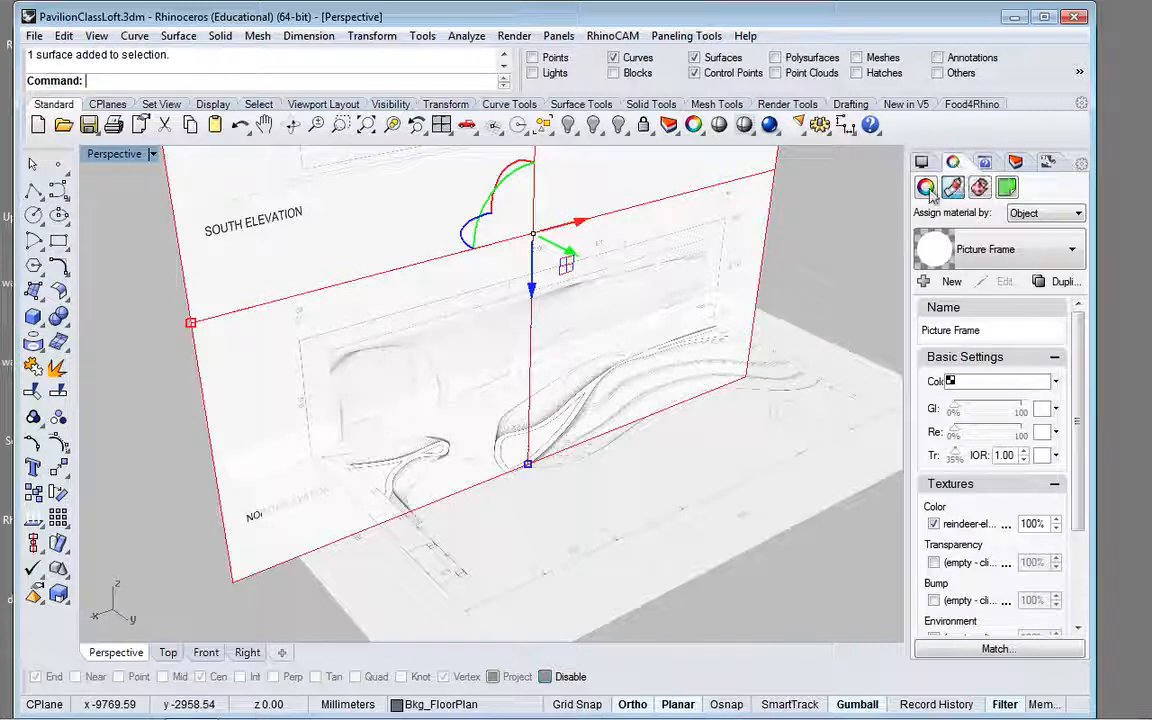
{"action": "left_click", "coordinate": [926, 189]}
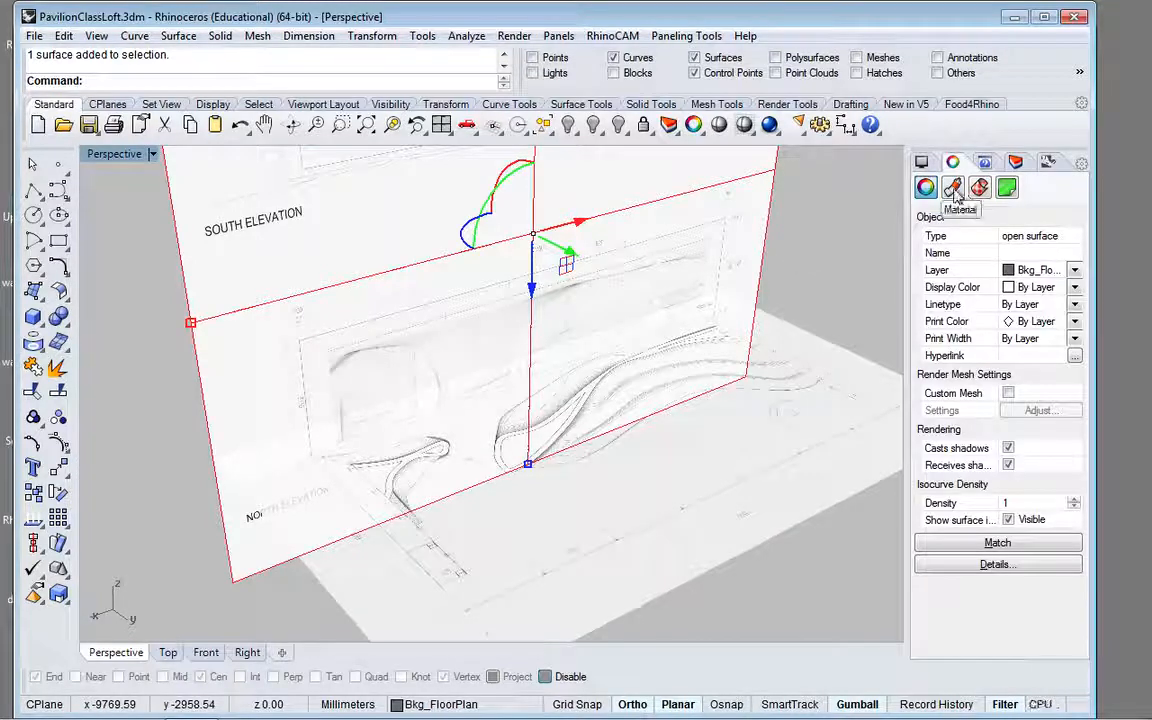
{"action": "left_click", "coordinate": [954, 192]}
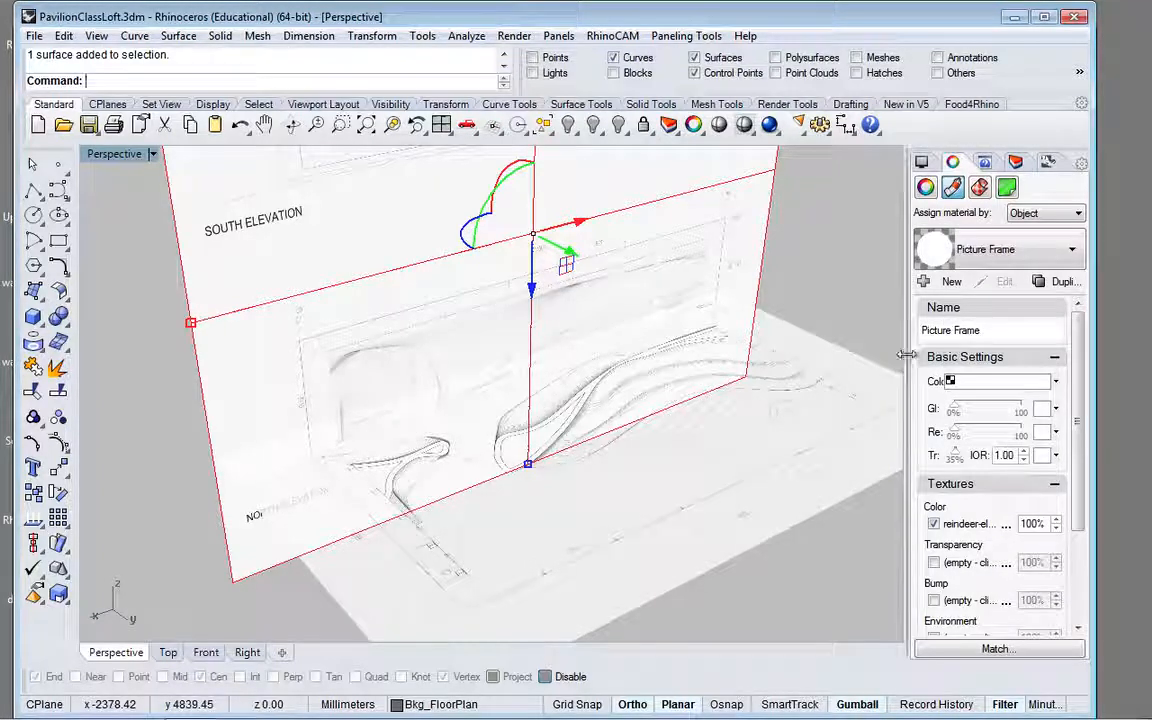
{"action": "left_click_drag", "start_coordinate": [905, 366], "coordinate": [736, 362]}
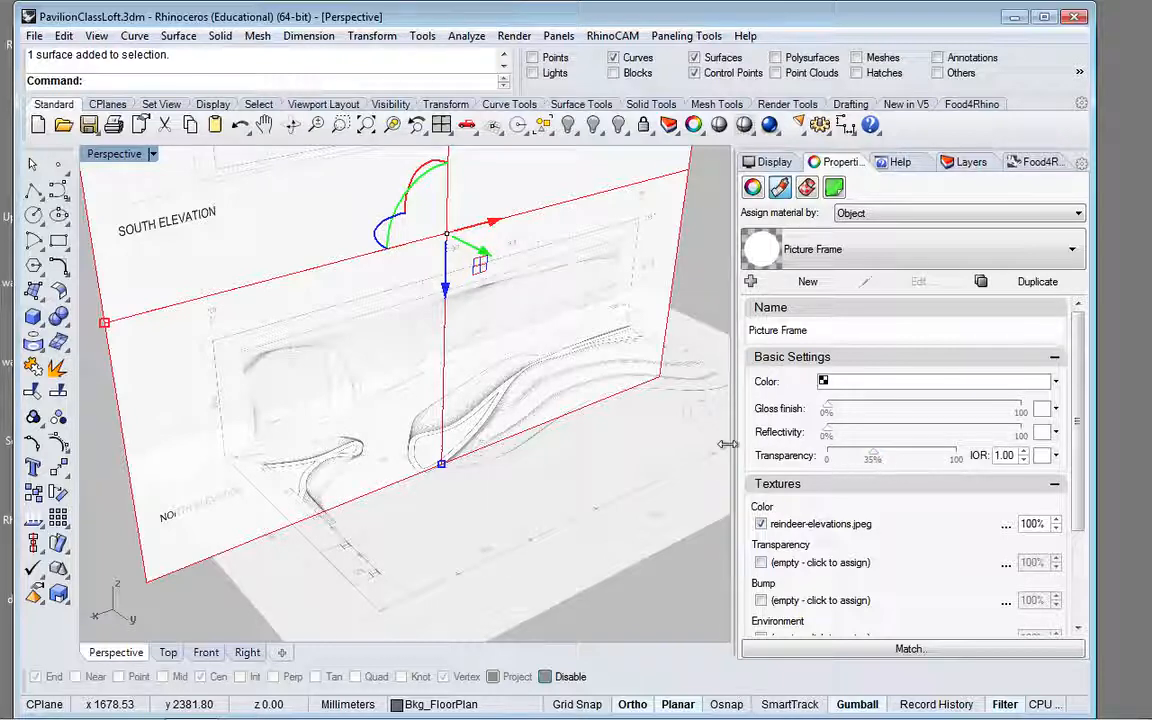
{"action": "left_click", "coordinate": [660, 487]}
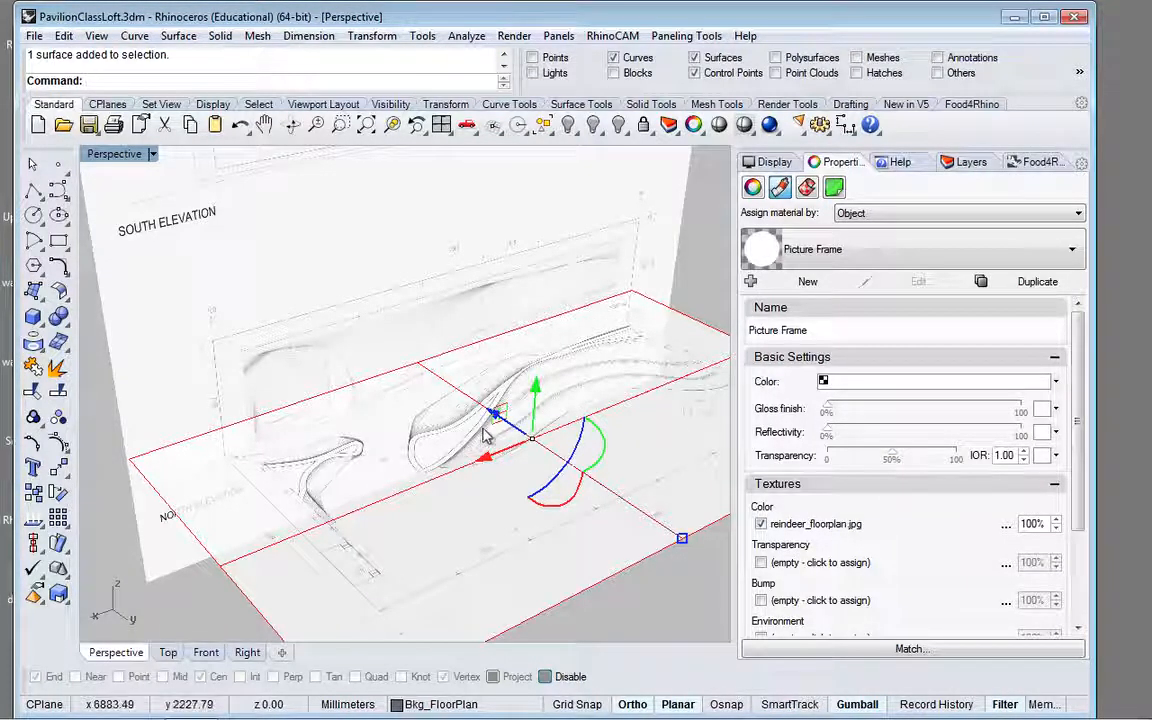
Step: Lock the Bkg_FloorPlan layer and narrow the layer list area to enlarge the Perspective view of both pictures
{"action": "left_click", "coordinate": [773, 165]}
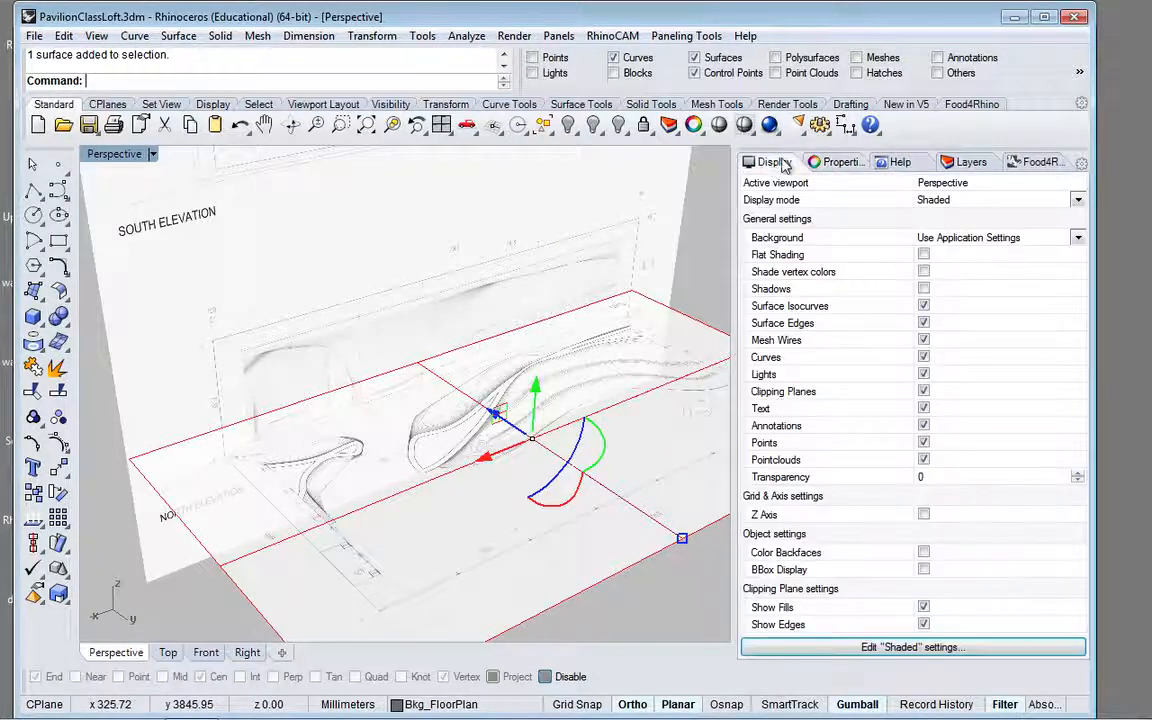
{"action": "left_click", "coordinate": [970, 163]}
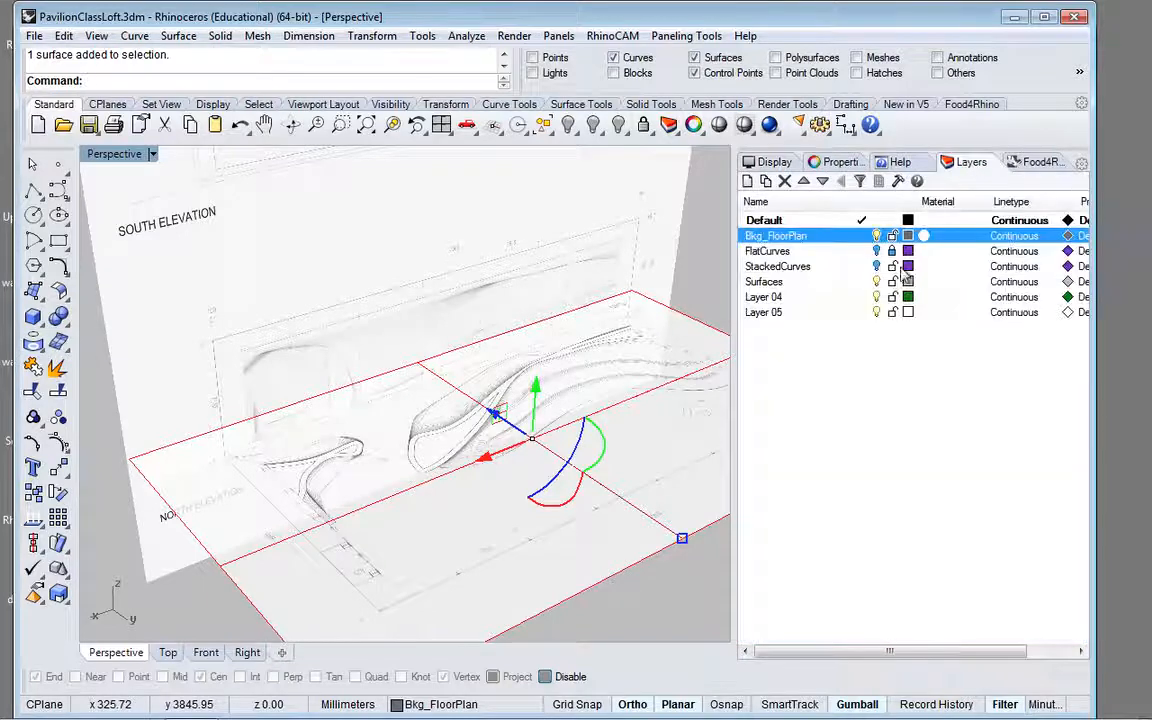
{"action": "left_click", "coordinate": [893, 237]}
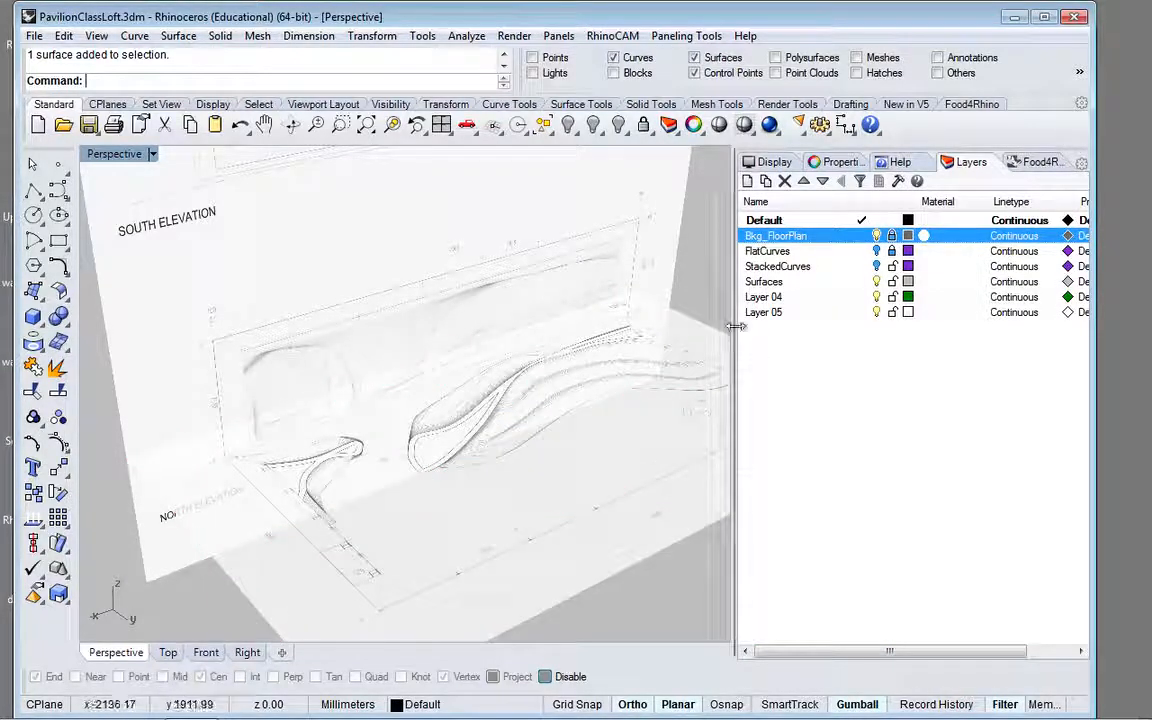
{"action": "left_click_drag", "start_coordinate": [733, 326], "coordinate": [916, 318]}
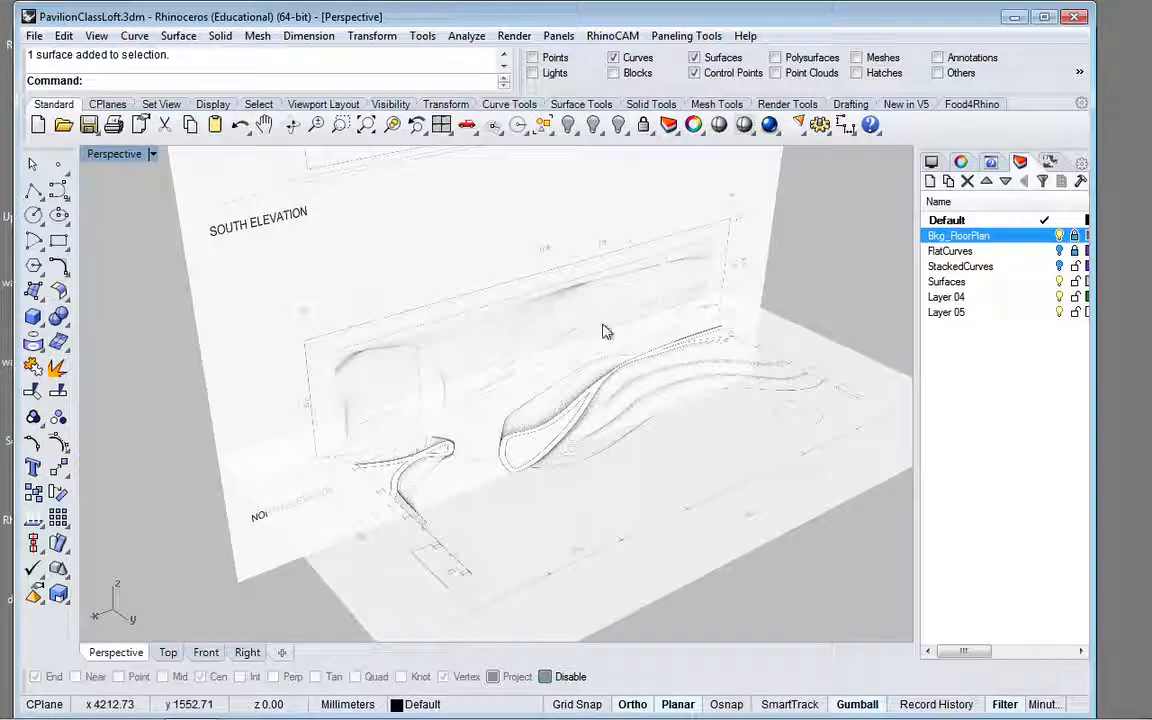
{"action": "left_click", "coordinate": [264, 125]}
{"action": "left_click_drag", "start_coordinate": [730, 318], "coordinate": [651, 289]}
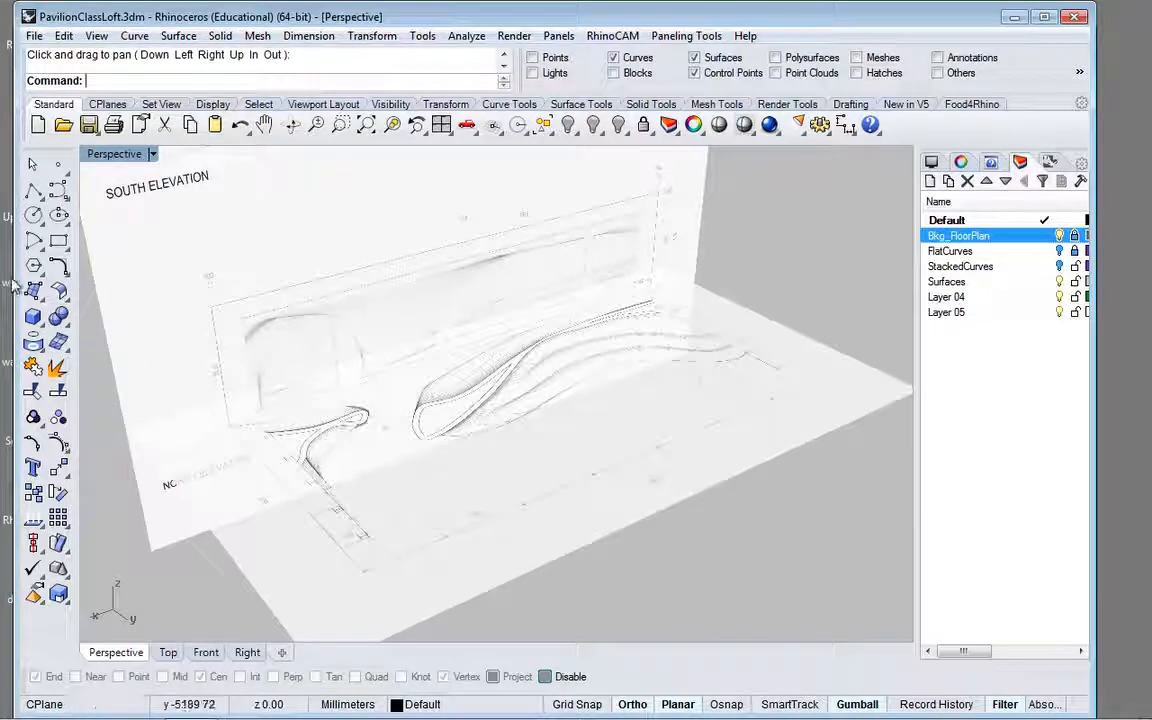
{"action": "left_click_drag", "start_coordinate": [14, 279], "coordinate": [5, 276]}
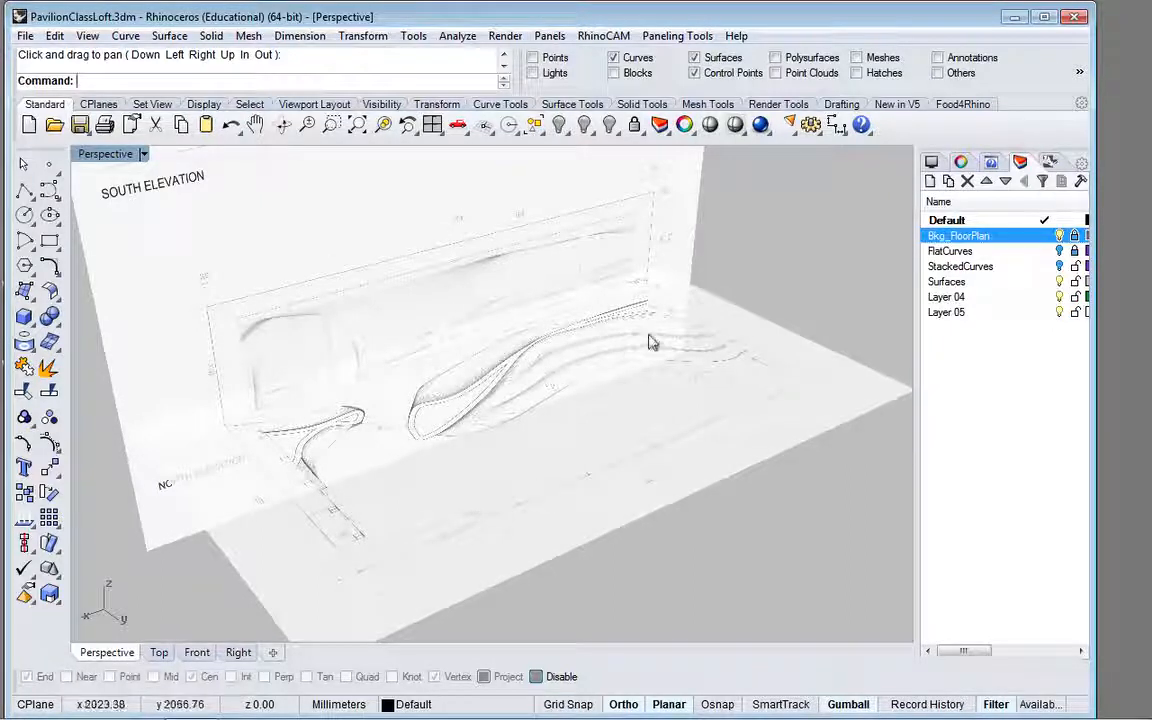
Step: Draw a rectangle from the origin to the opposite corner of the floor plan's border in the Top view, about 13503 by 6602 mm
{"action": "left_click", "coordinate": [50, 244]}
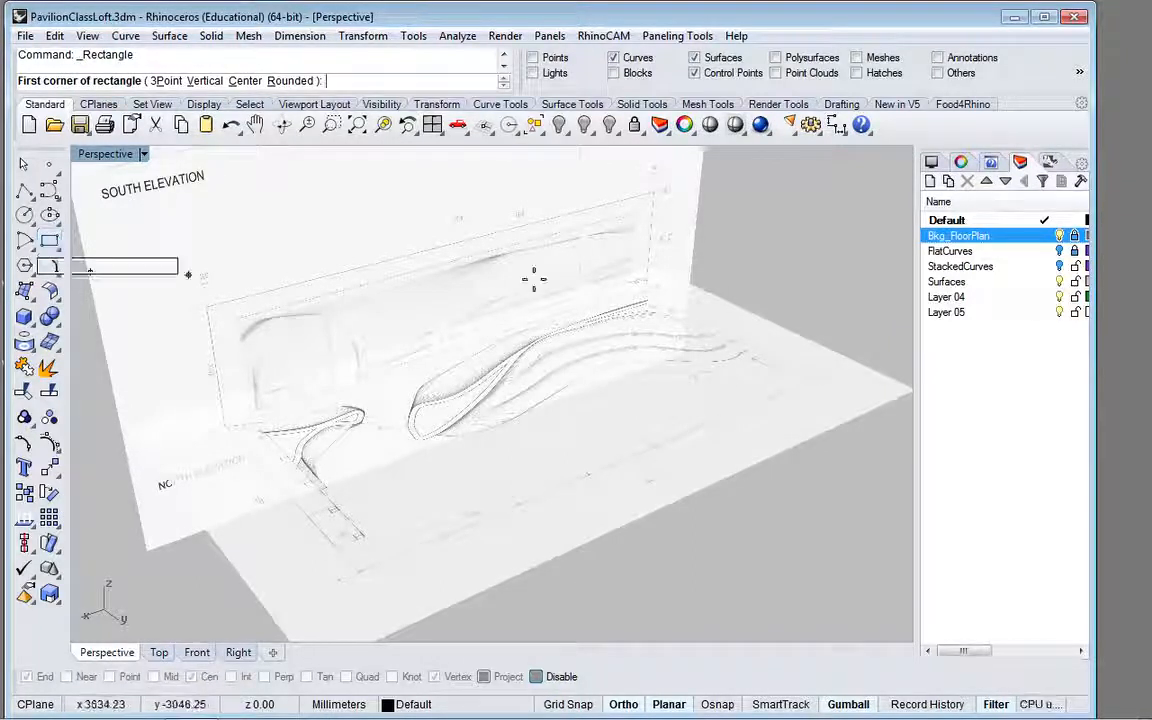
{"action": "type", "text": "0"}
{"action": "key", "text": "Return"}
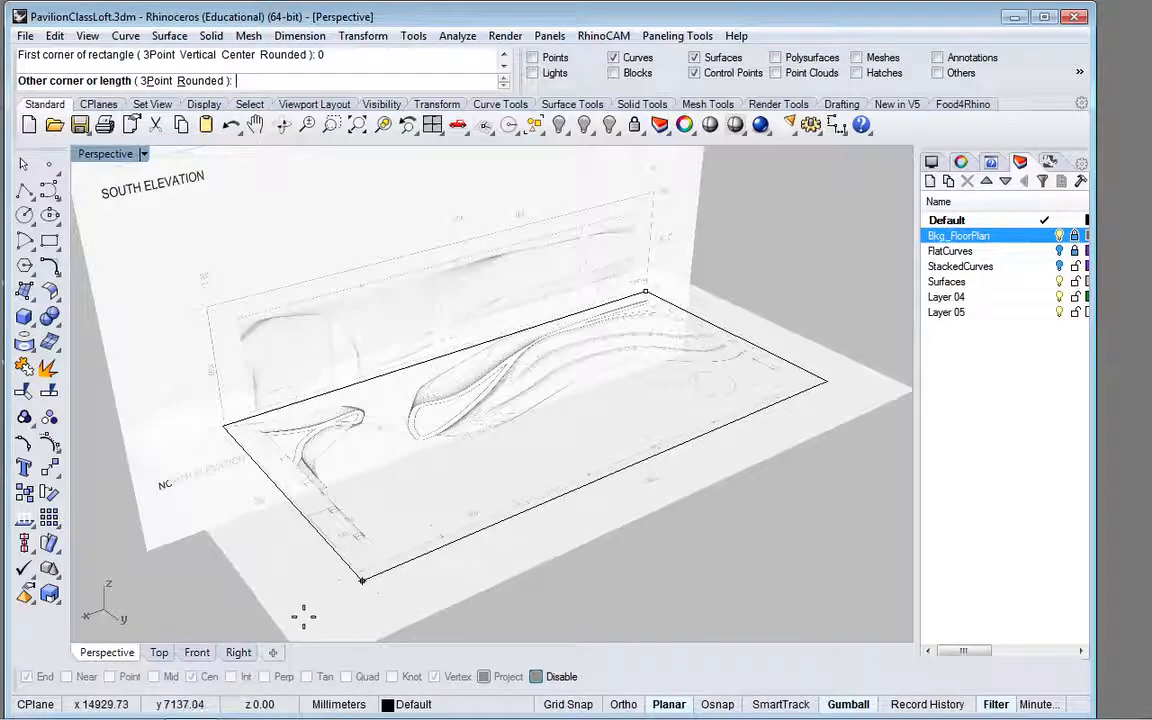
{"action": "left_click", "coordinate": [159, 653]}
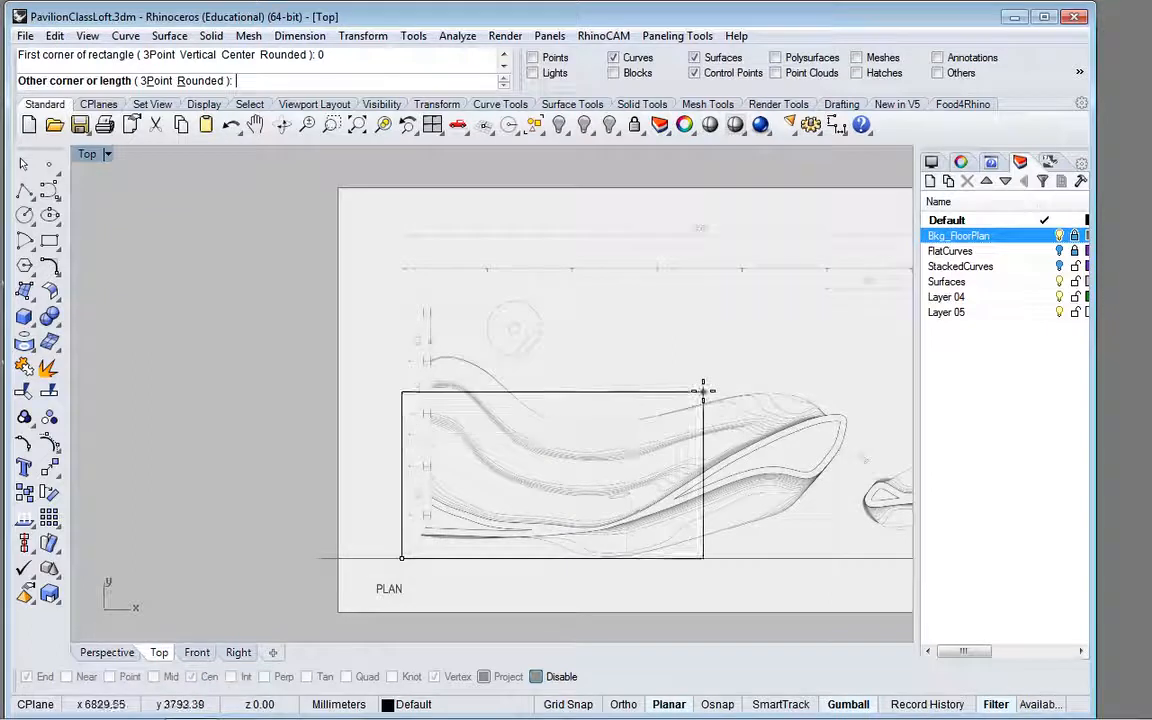
{"action": "right_click_drag", "start_coordinate": [702, 391], "coordinate": [458, 419]}
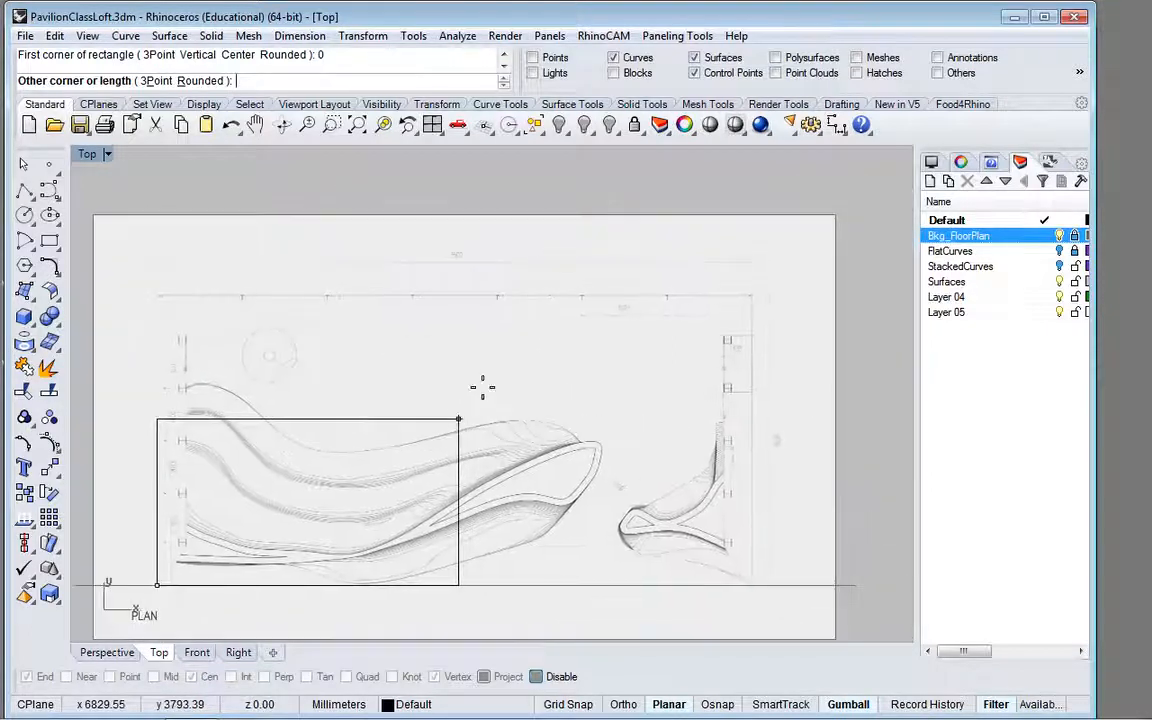
{"action": "scroll", "coordinate": [759, 304], "scroll_direction": "up", "scroll_amount": 6}
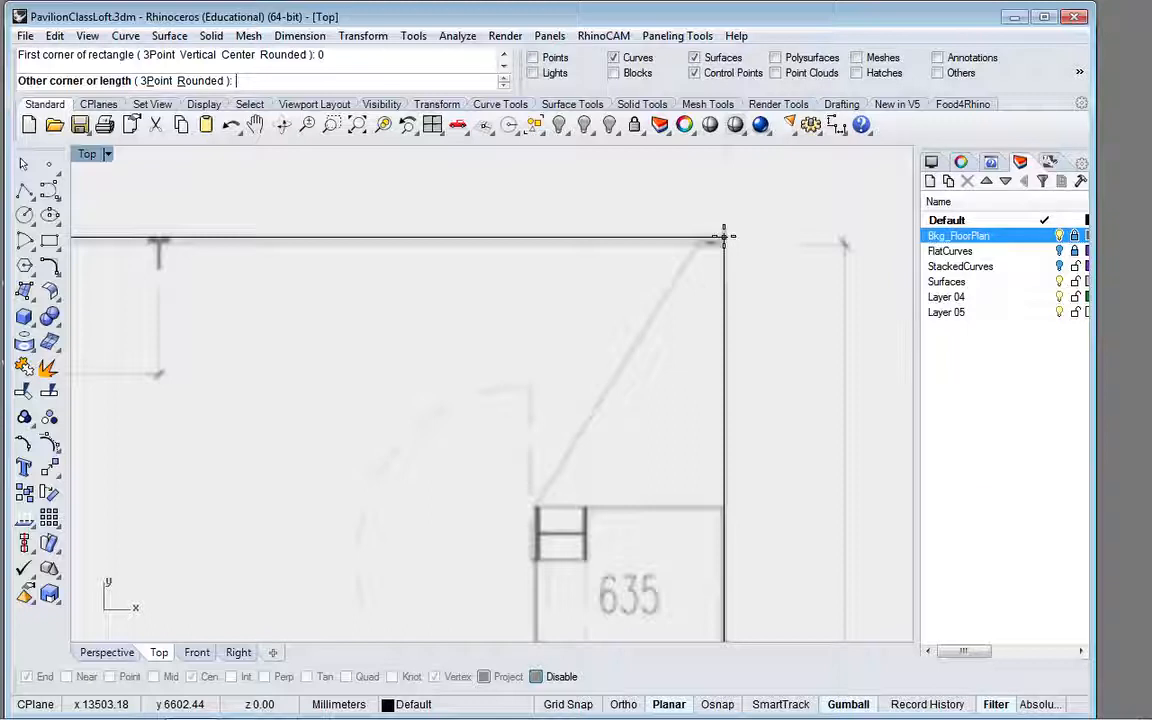
{"action": "left_click", "coordinate": [724, 237]}
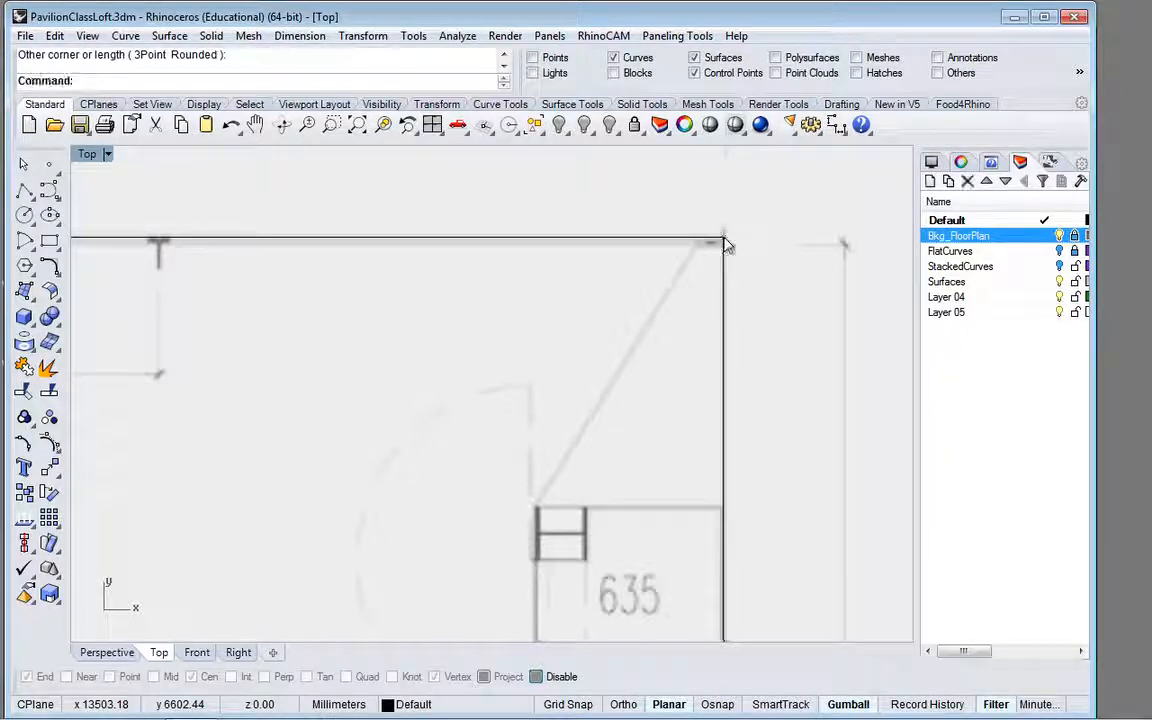
{"action": "scroll", "coordinate": [687, 273], "scroll_direction": "down", "scroll_amount": 5}
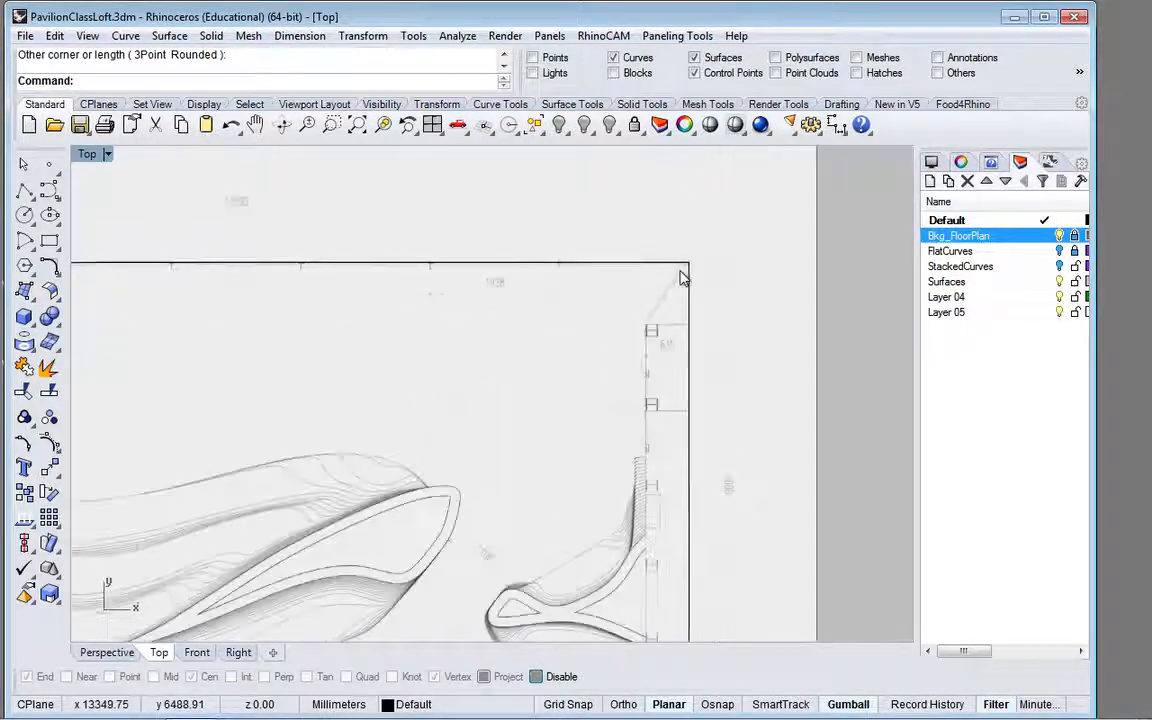
{"action": "scroll", "coordinate": [681, 276], "scroll_direction": "down", "scroll_amount": 4}
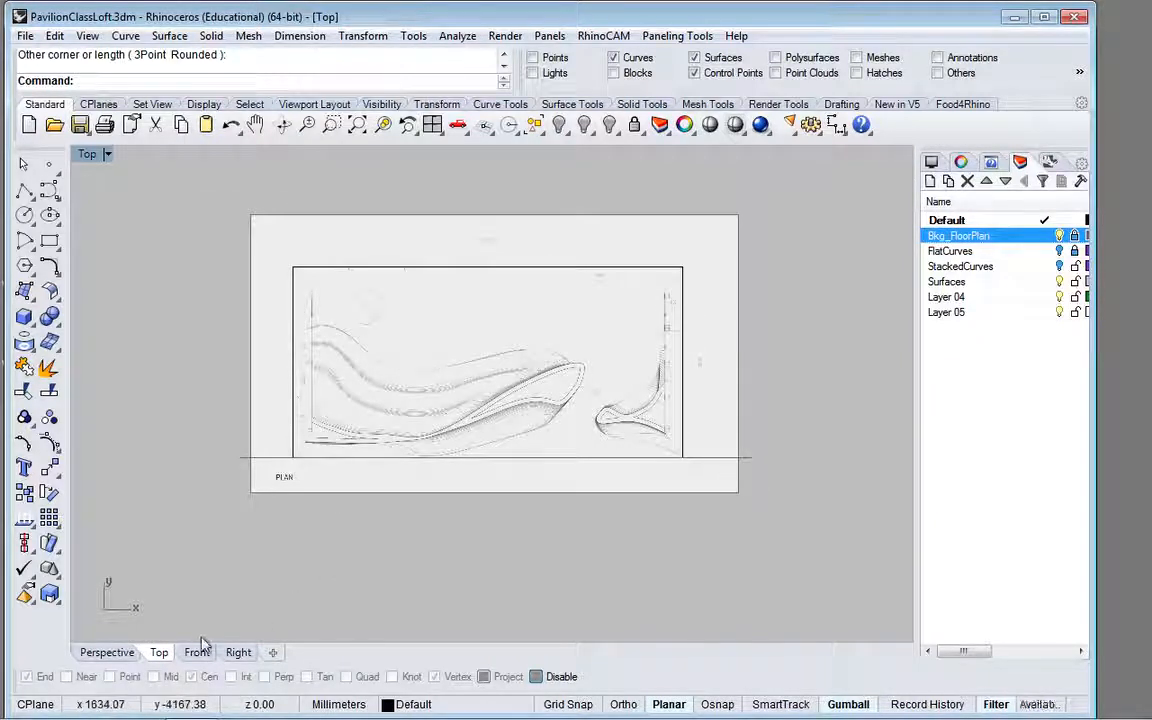
Step: Copy the border rectangle from the origin 3130 mm straight up to the elevation's top border line, with object snaps enabled, and view it in Perspective
{"action": "left_click", "coordinate": [686, 397]}
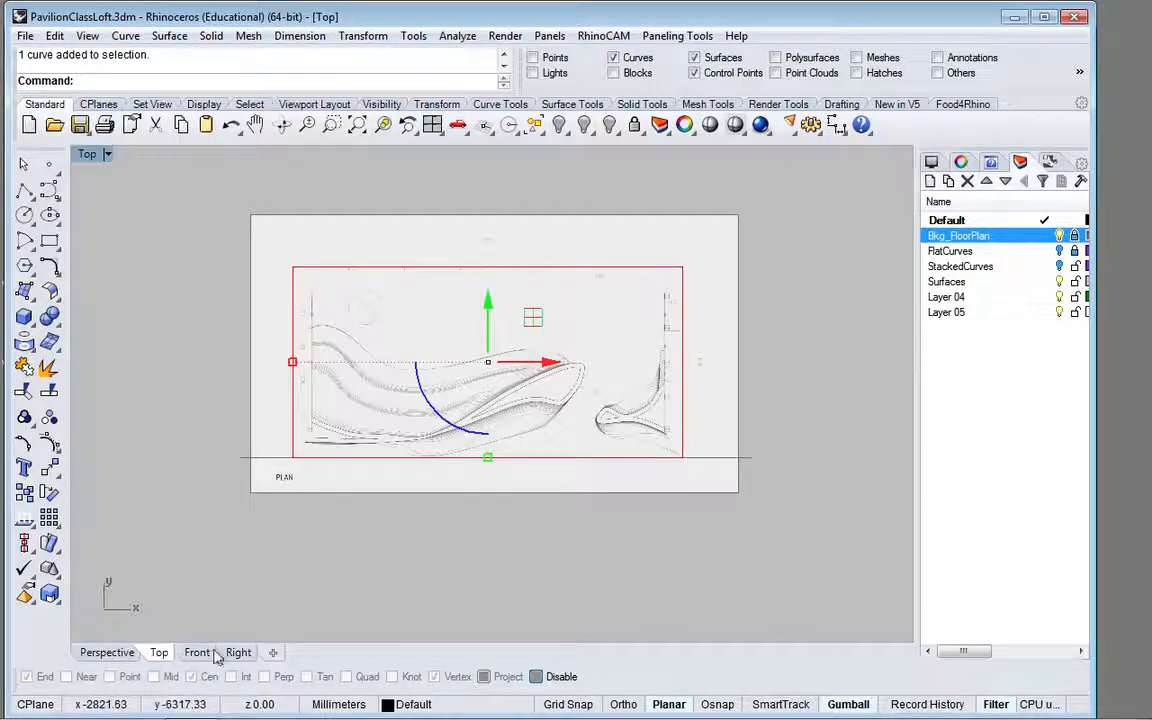
{"action": "left_click", "coordinate": [212, 654]}
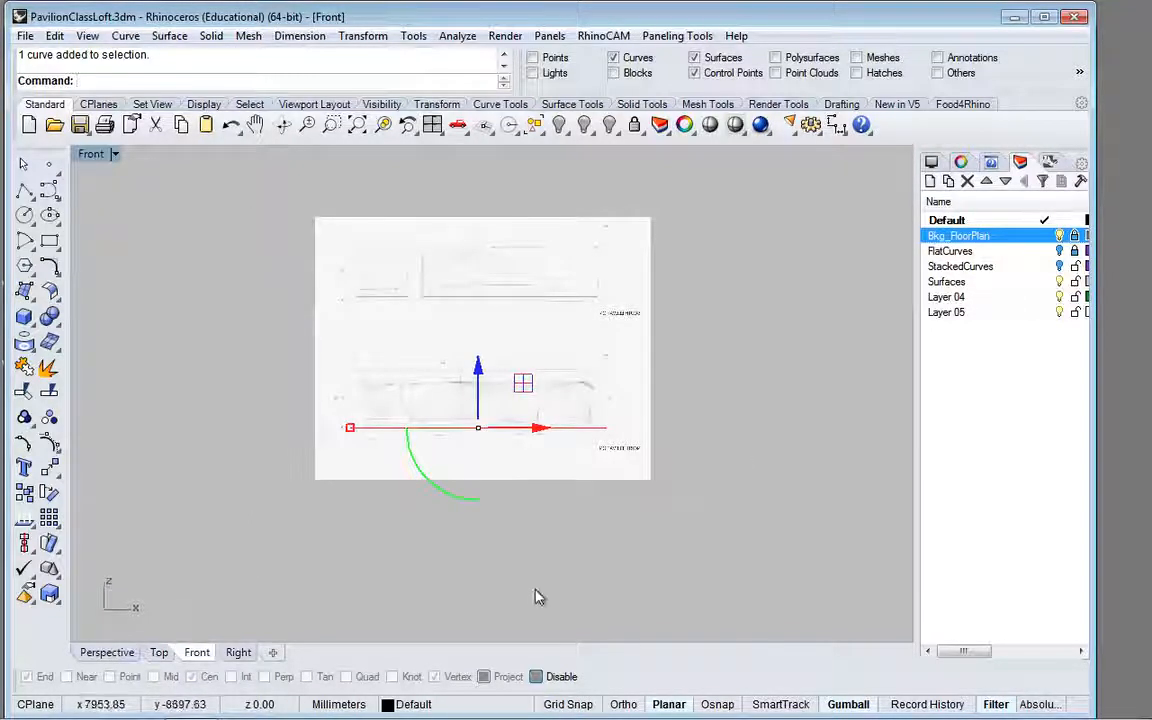
{"action": "scroll", "coordinate": [509, 442], "scroll_direction": "up", "scroll_amount": 3}
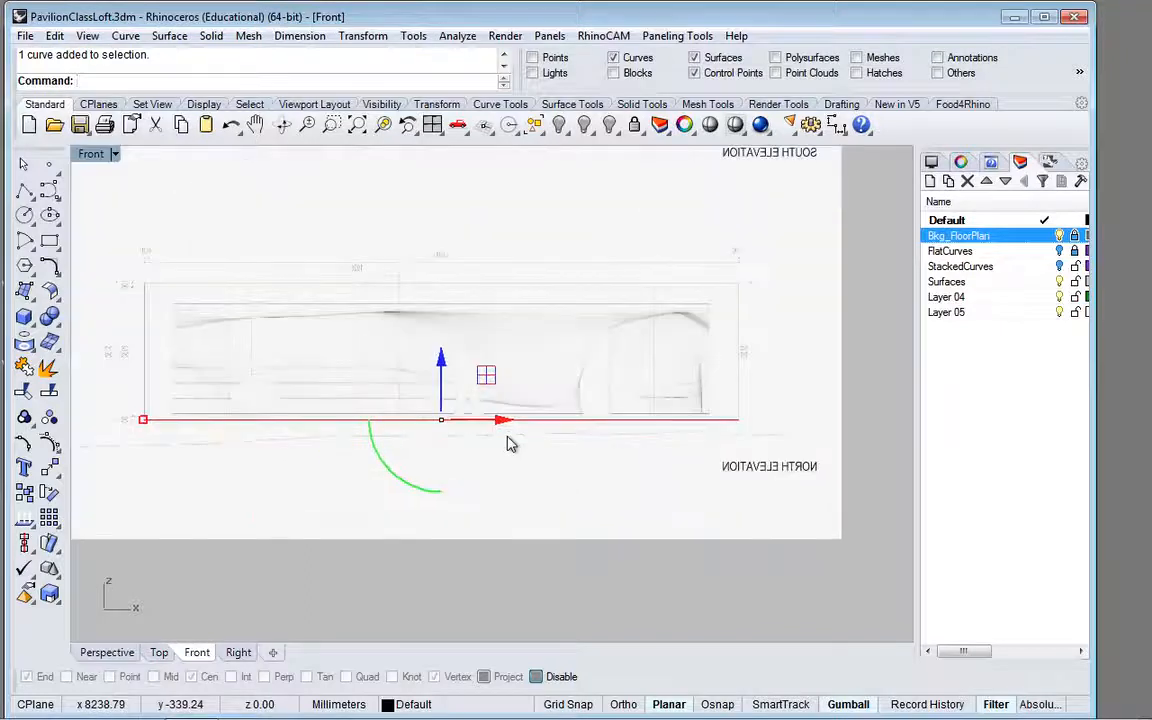
{"action": "type", "text": "Copy"}
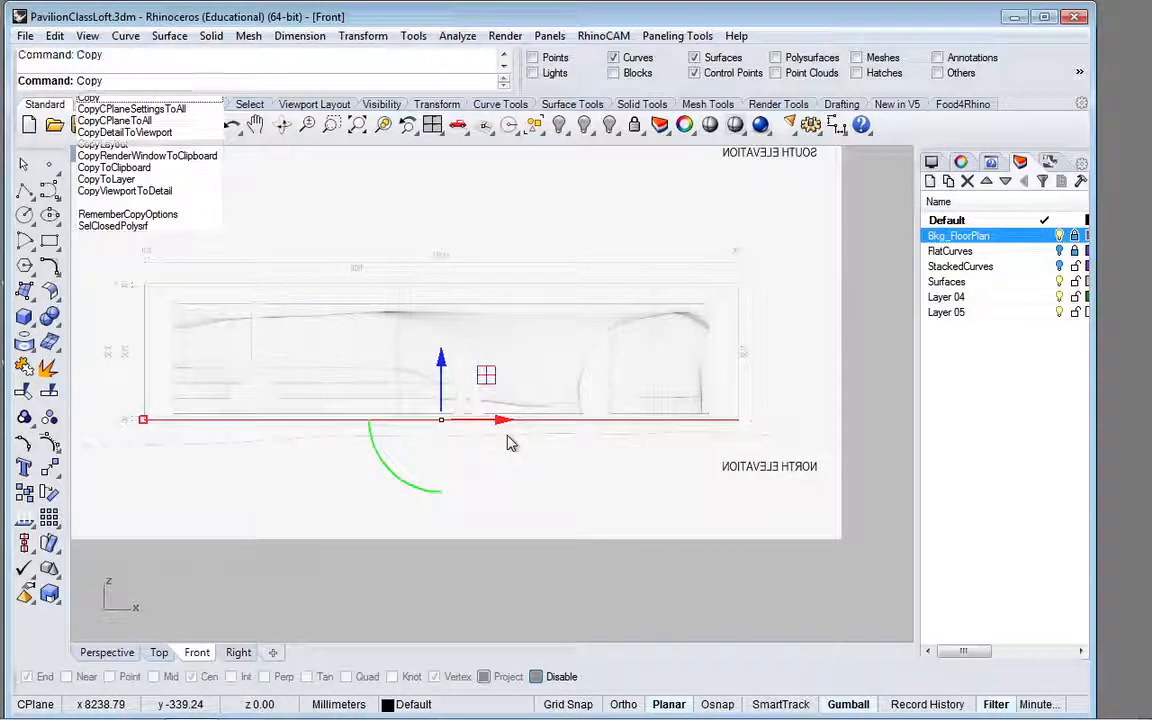
{"action": "key", "text": "Return"}
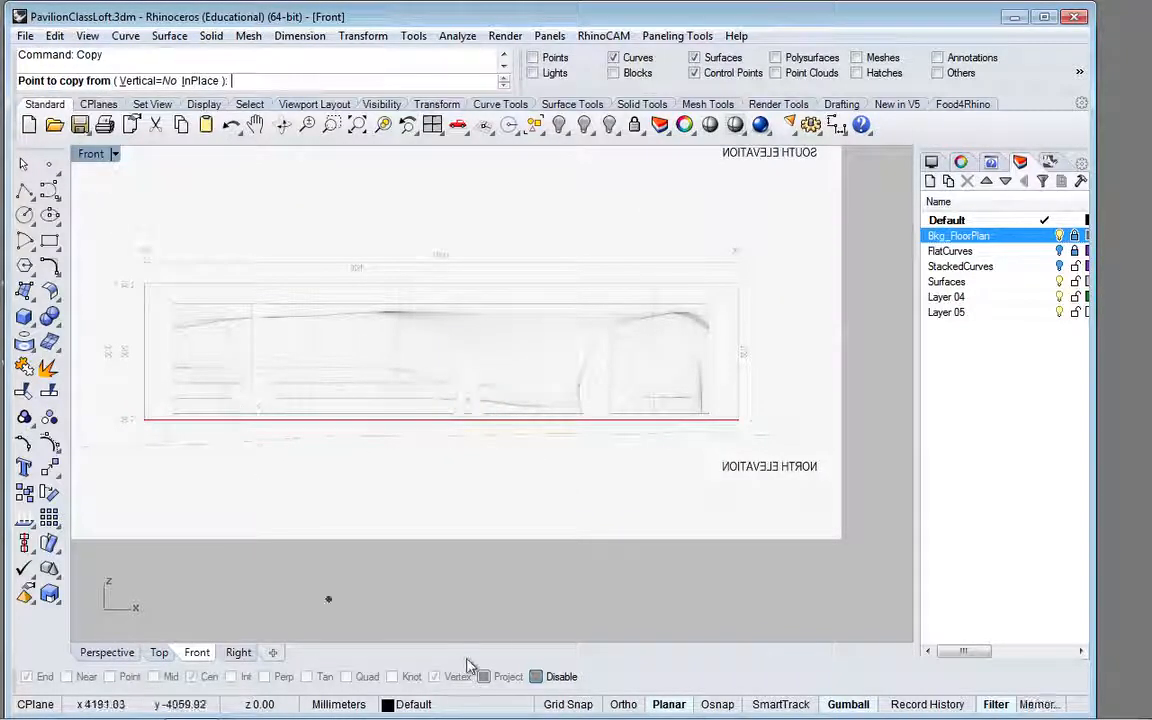
{"action": "left_click", "coordinate": [717, 705]}
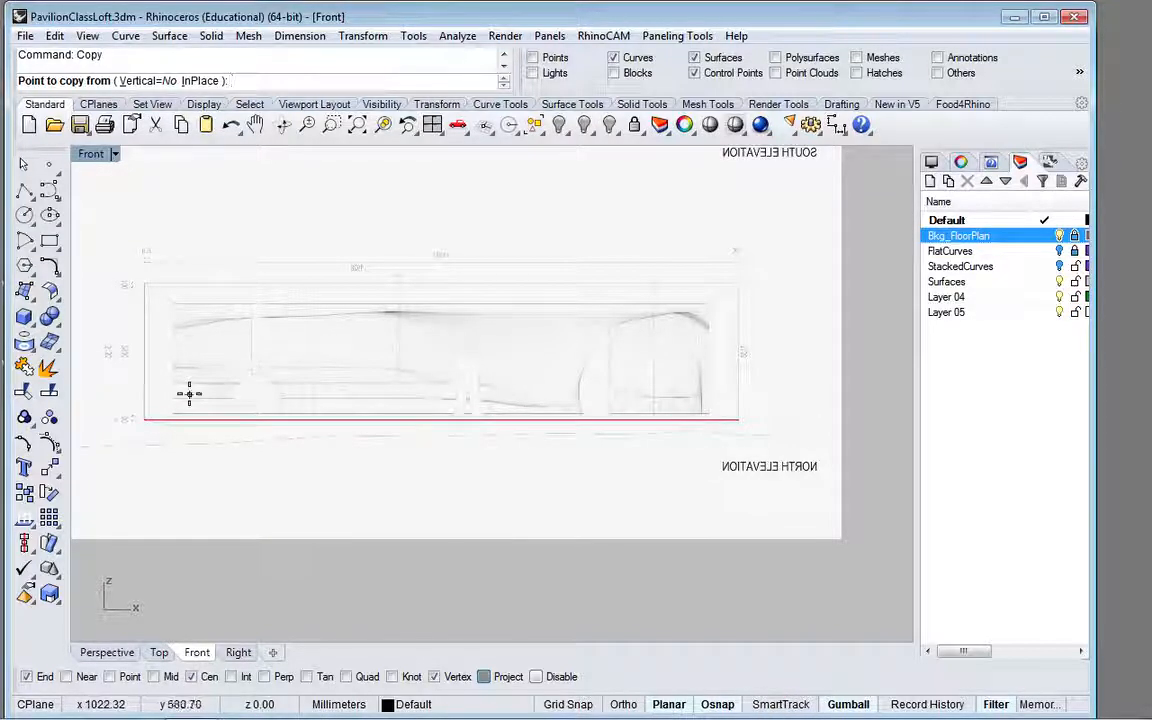
{"action": "type", "text": "0"}
{"action": "key", "text": "Return"}
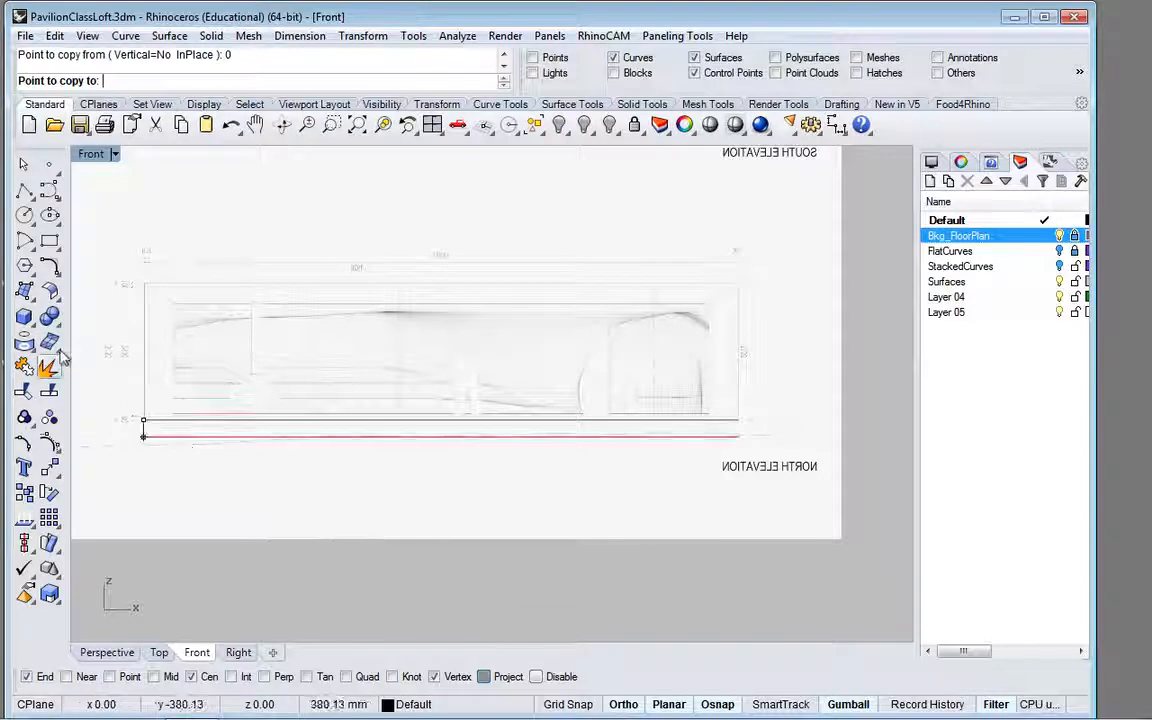
{"action": "scroll", "coordinate": [129, 360], "scroll_direction": "up", "scroll_amount": 5}
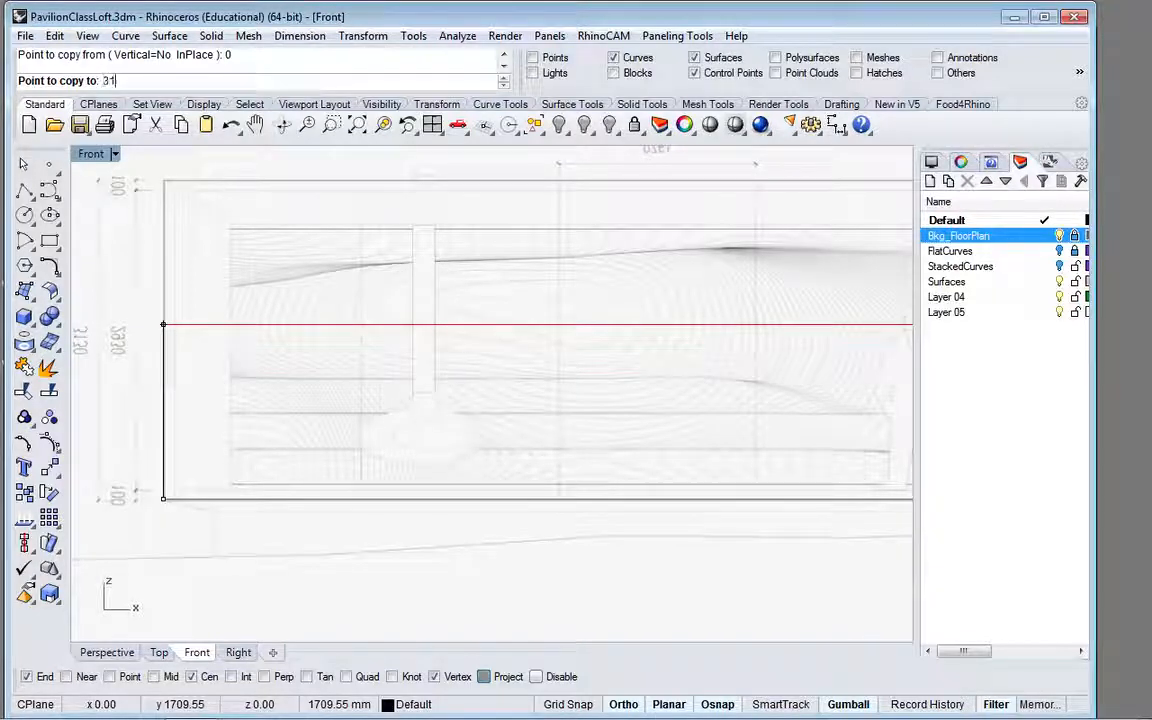
{"action": "key", "text": "Return"}
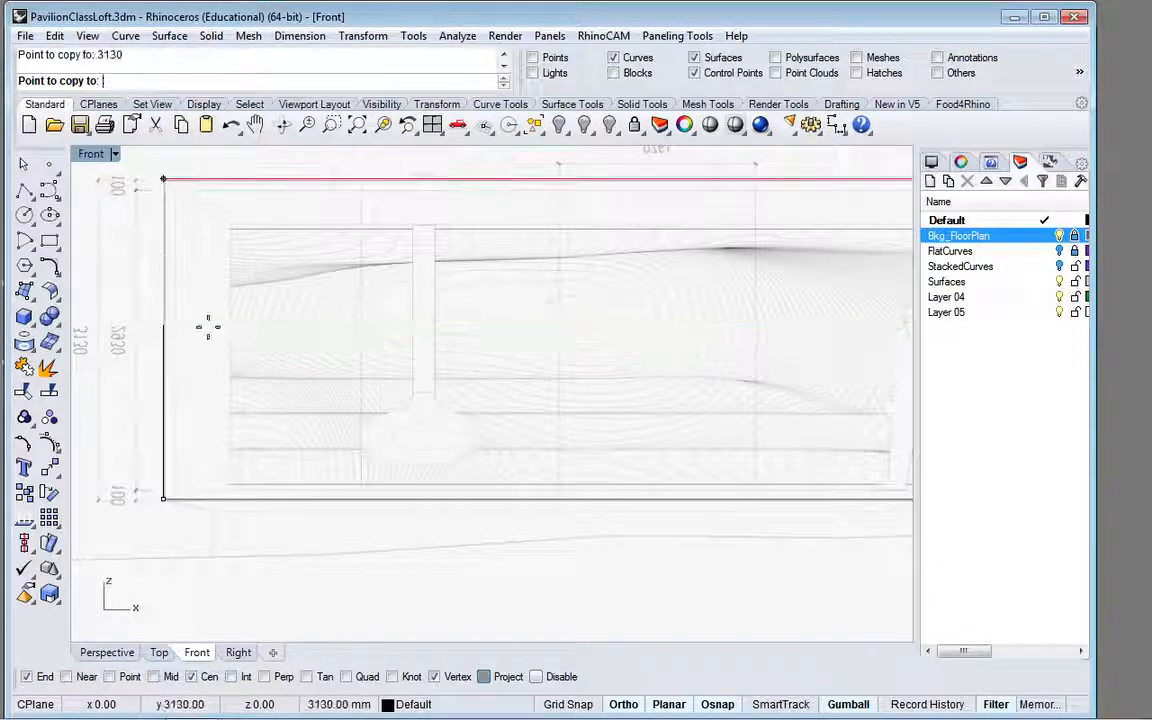
{"action": "left_click", "coordinate": [210, 256]}
{"action": "key", "text": "Return"}
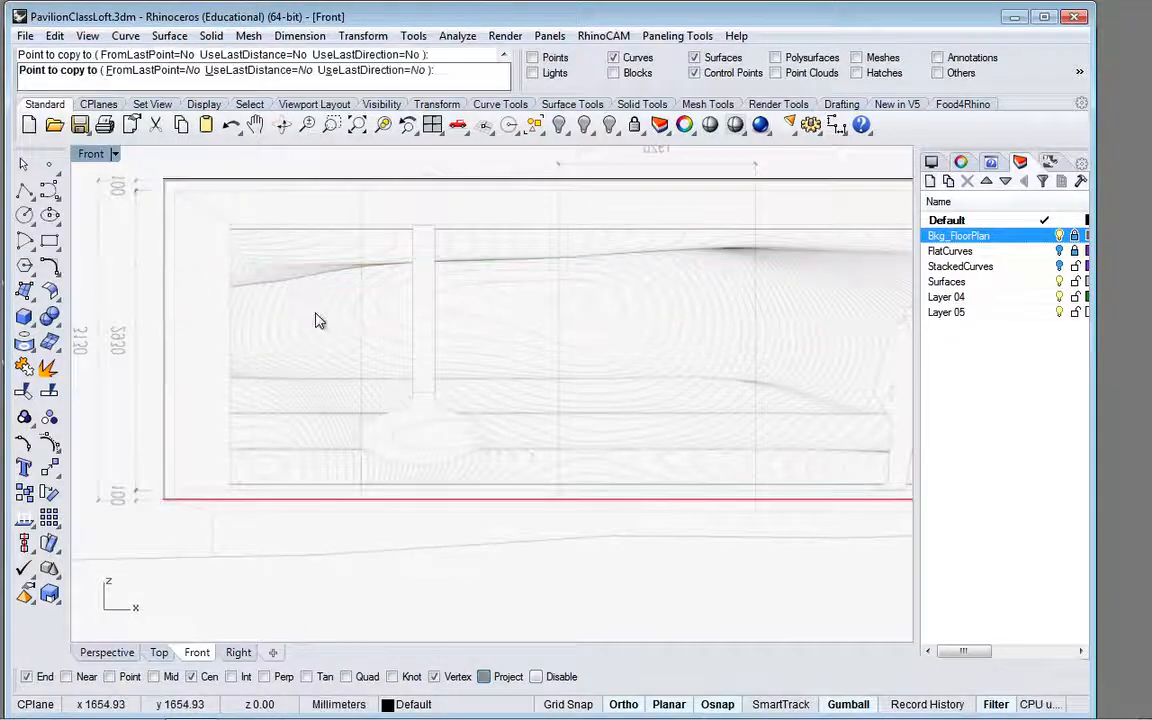
{"action": "scroll", "coordinate": [295, 292], "scroll_direction": "down", "scroll_amount": 2}
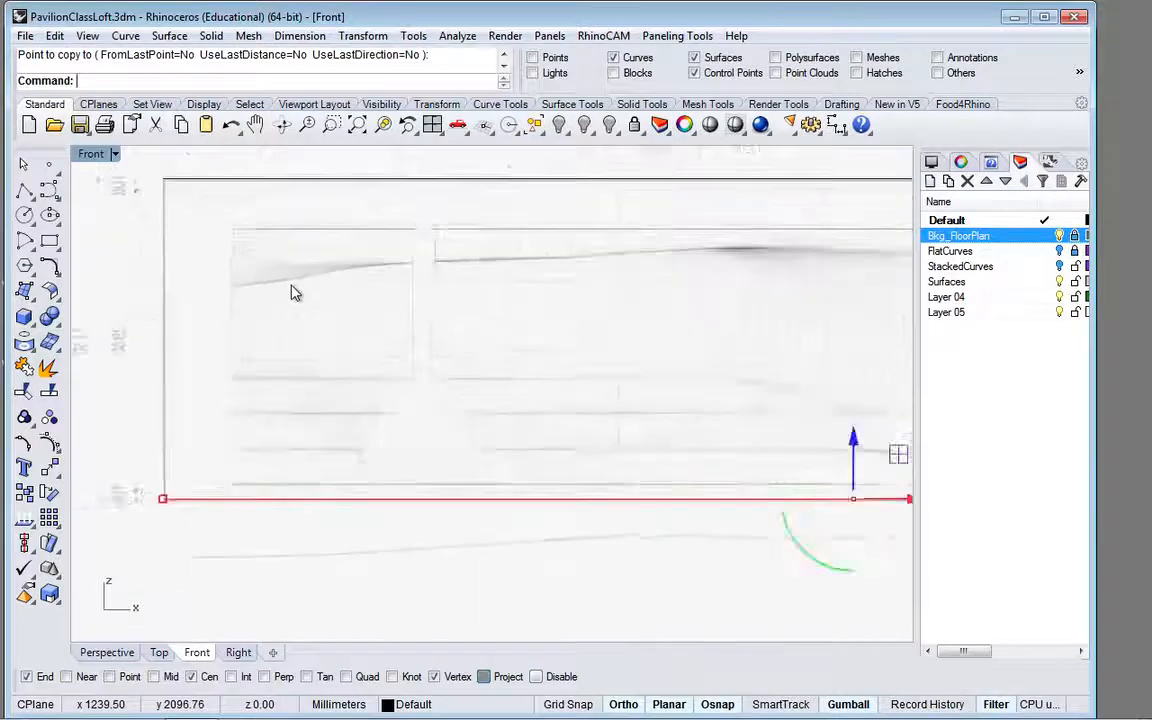
{"action": "left_click", "coordinate": [140, 656]}
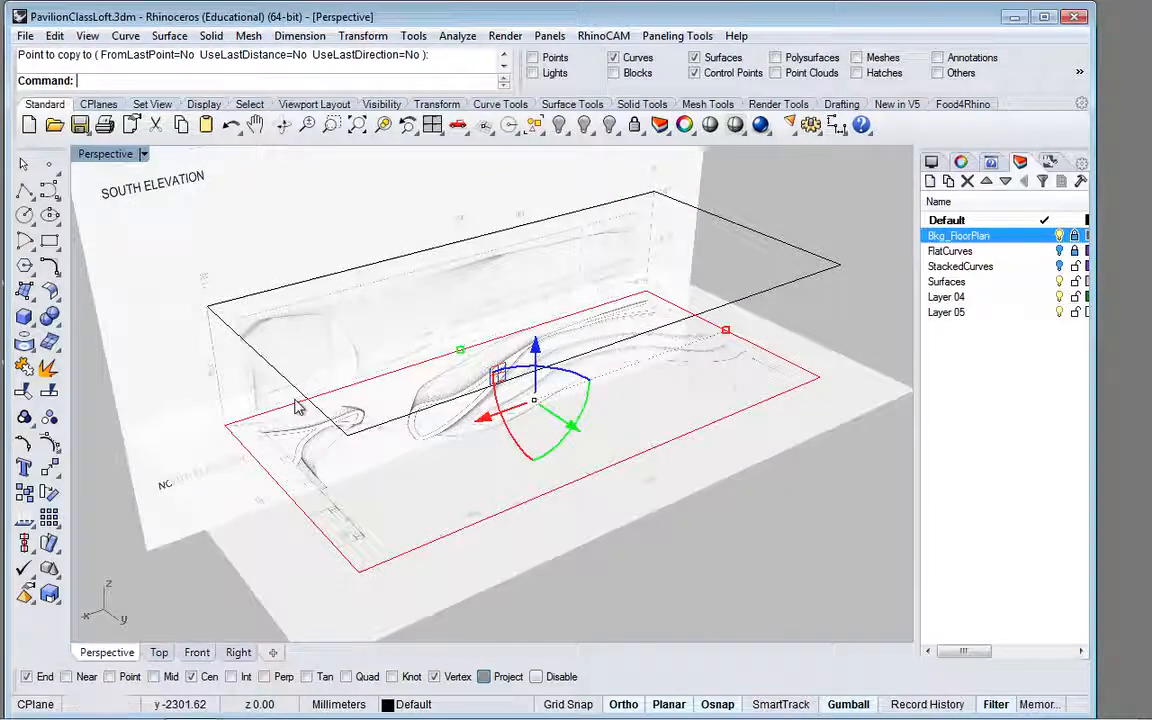
Step: Start a rectangle in the Front view with its first corner at the lower-left corner of the elevation's inner border line, about 113, 85 mm
{"action": "left_click", "coordinate": [189, 656]}
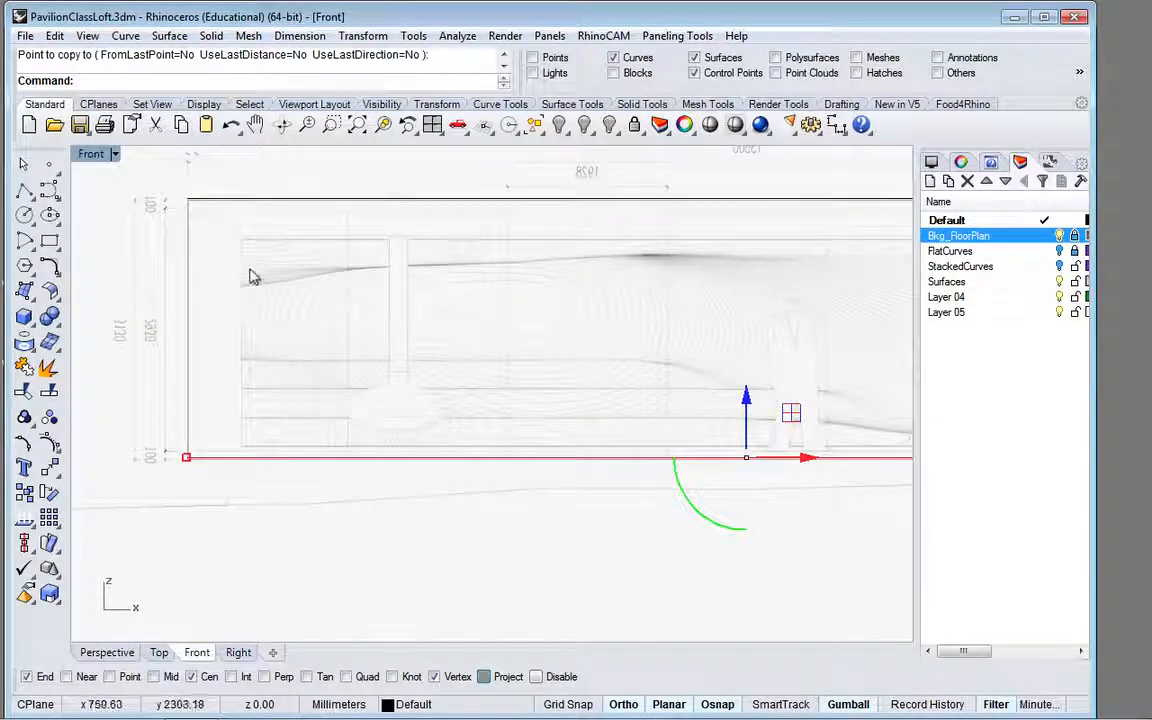
{"action": "scroll", "coordinate": [229, 401], "scroll_direction": "up", "scroll_amount": 2}
{"action": "scroll", "coordinate": [229, 401], "scroll_direction": "down", "scroll_amount": 1}
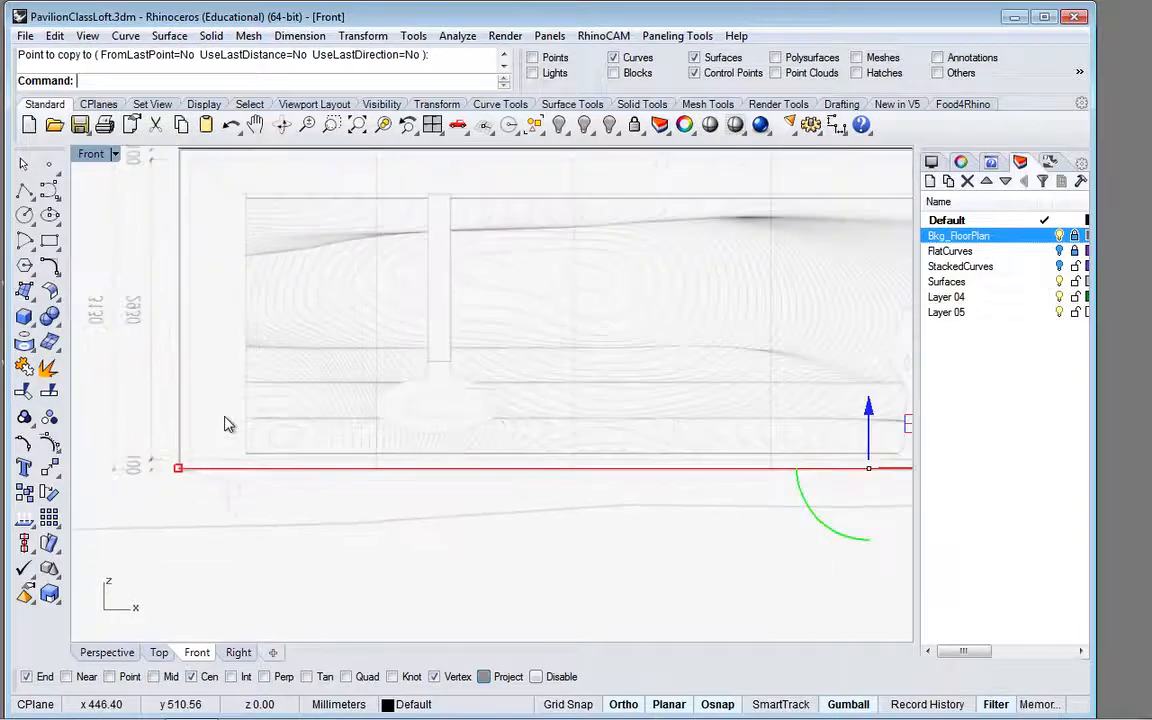
{"action": "left_click", "coordinate": [50, 241]}
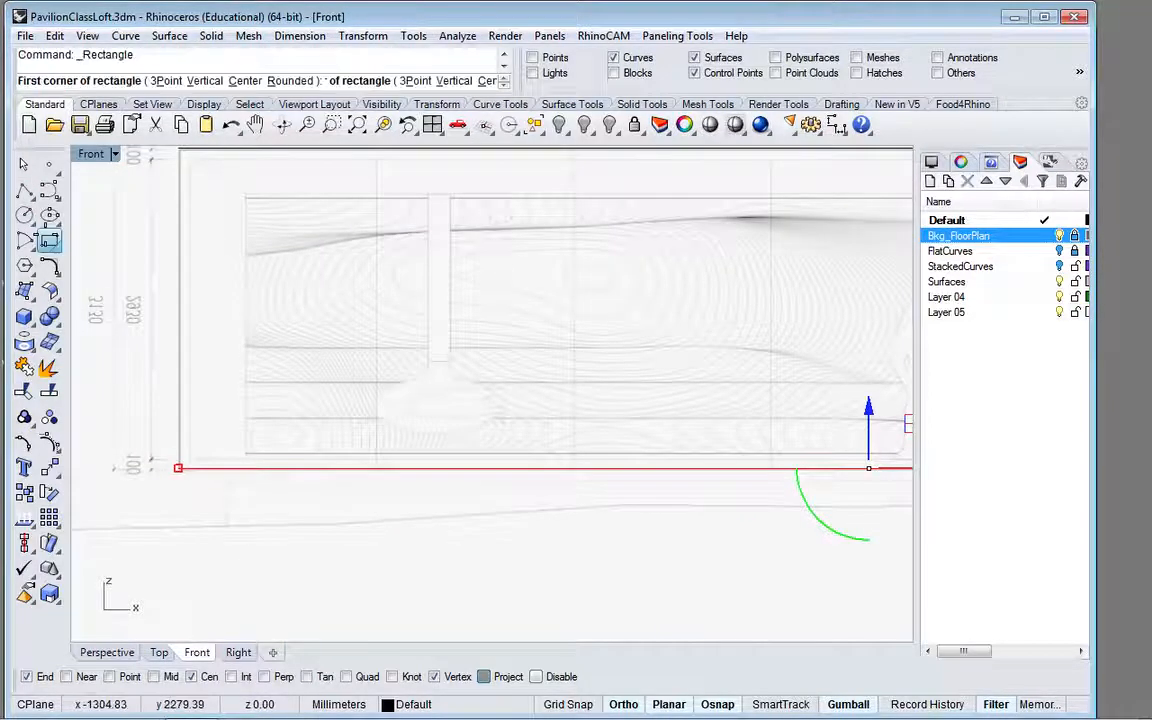
{"action": "scroll", "coordinate": [199, 445], "scroll_direction": "up", "scroll_amount": 3}
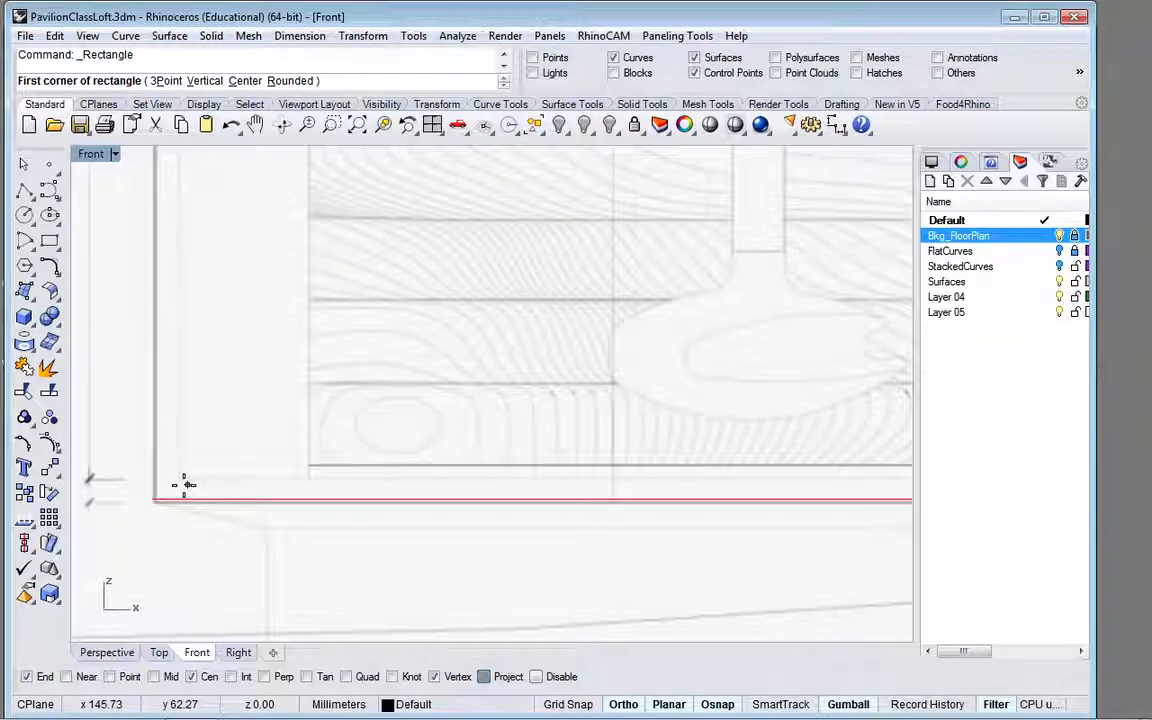
{"action": "scroll", "coordinate": [184, 485], "scroll_direction": "up", "scroll_amount": 4}
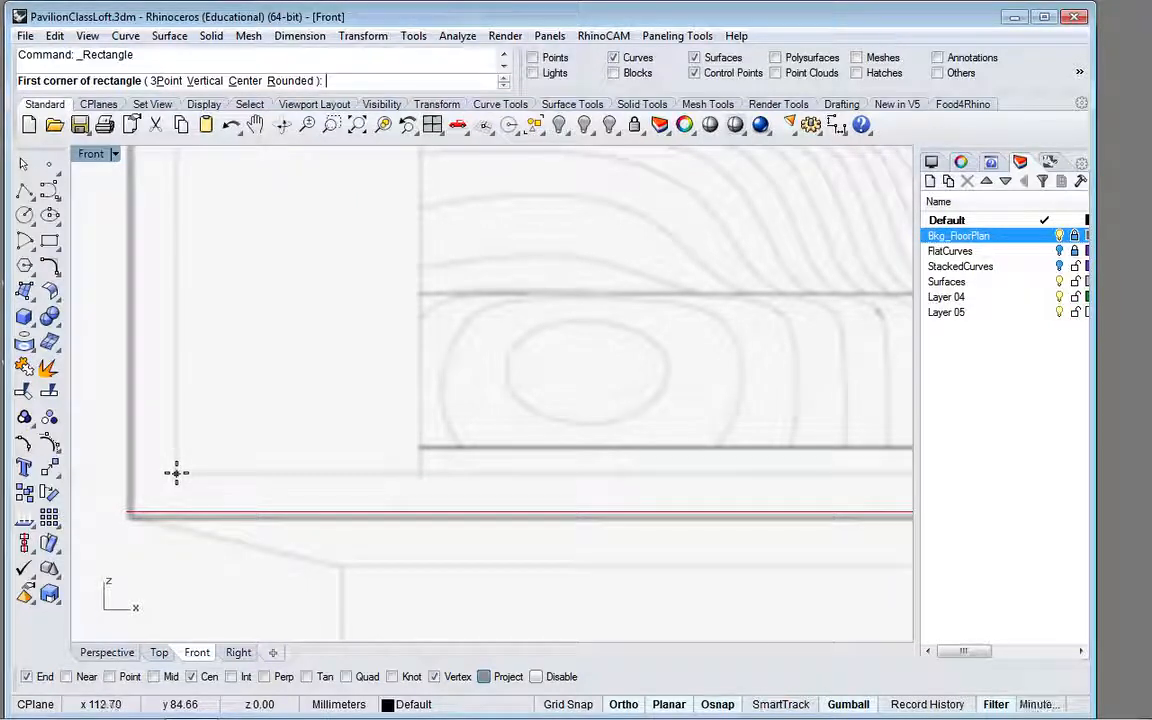
{"action": "left_click", "coordinate": [176, 473]}
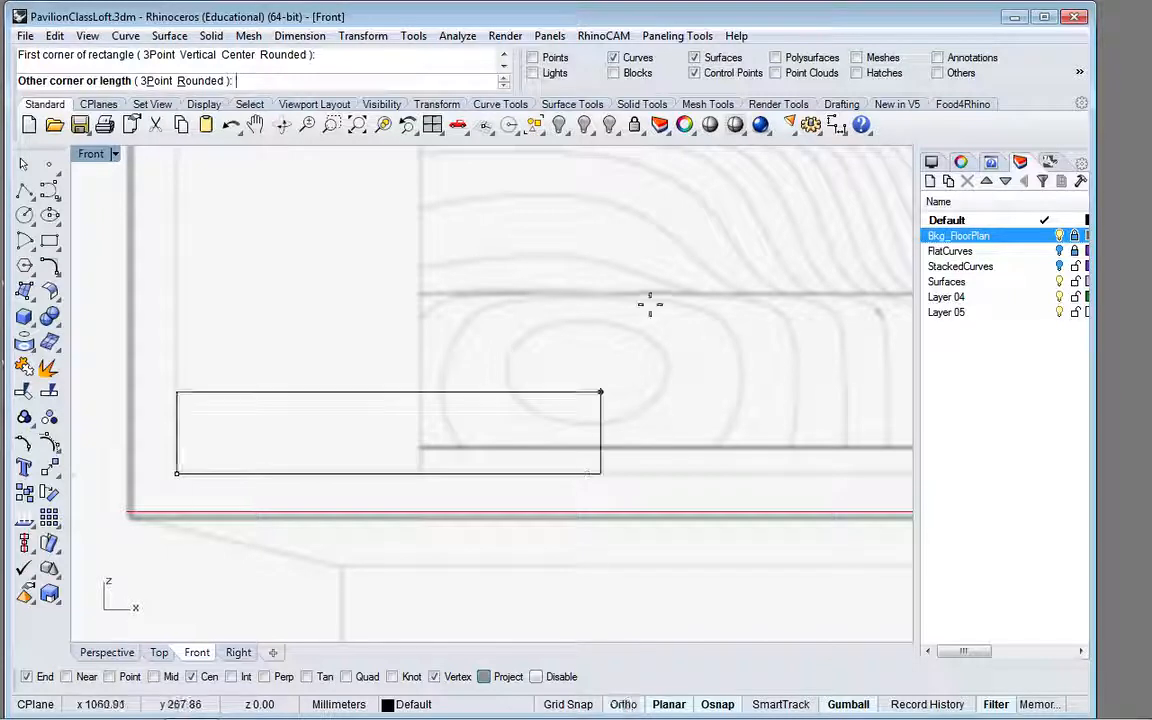
Step: Finish the inner border rectangle at the upper-right corner of the elevation's inner border line, making it about 13301 by 2929 mm
{"action": "scroll", "coordinate": [701, 297], "scroll_direction": "down", "scroll_amount": 2}
{"action": "scroll", "coordinate": [701, 297], "scroll_direction": "down", "scroll_amount": 5}
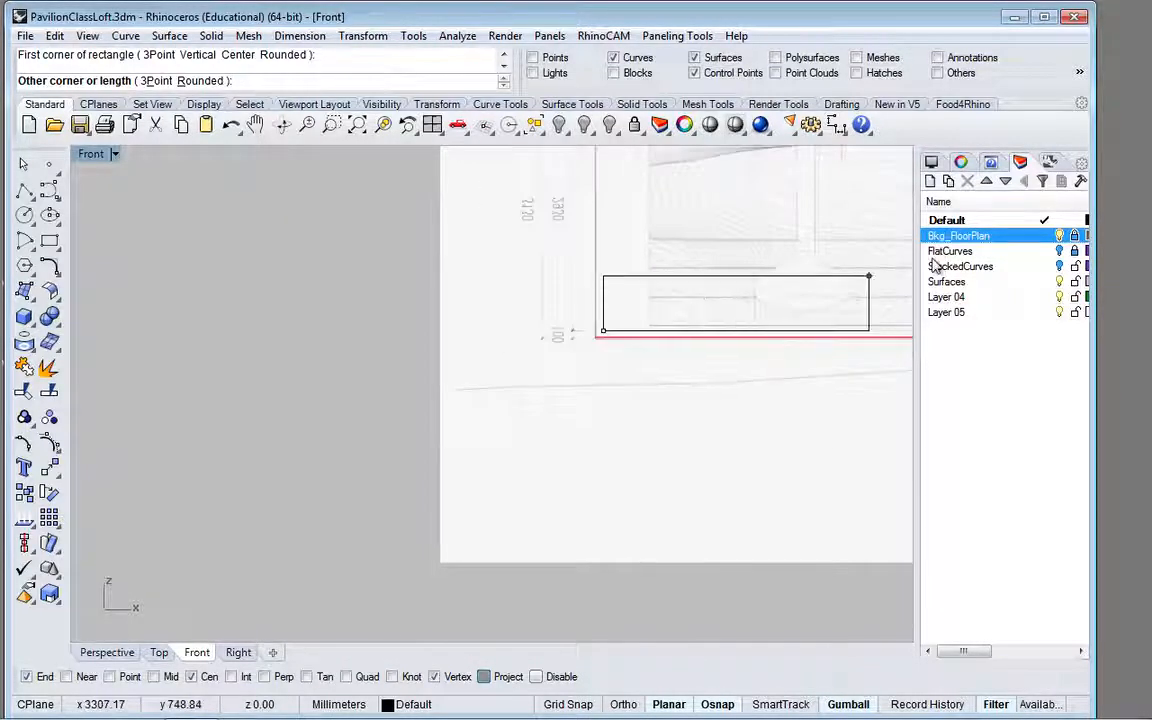
{"action": "right_click_drag", "start_coordinate": [775, 314], "coordinate": [357, 386]}
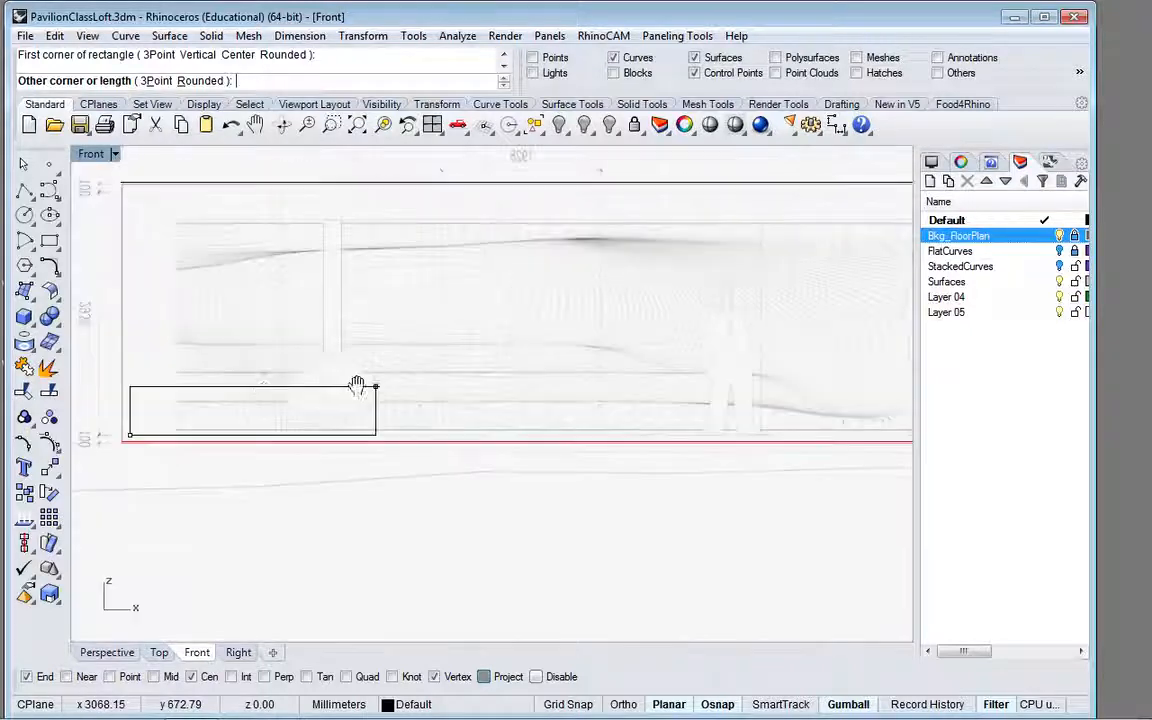
{"action": "right_click_drag", "start_coordinate": [217, 392], "coordinate": [203, 391]}
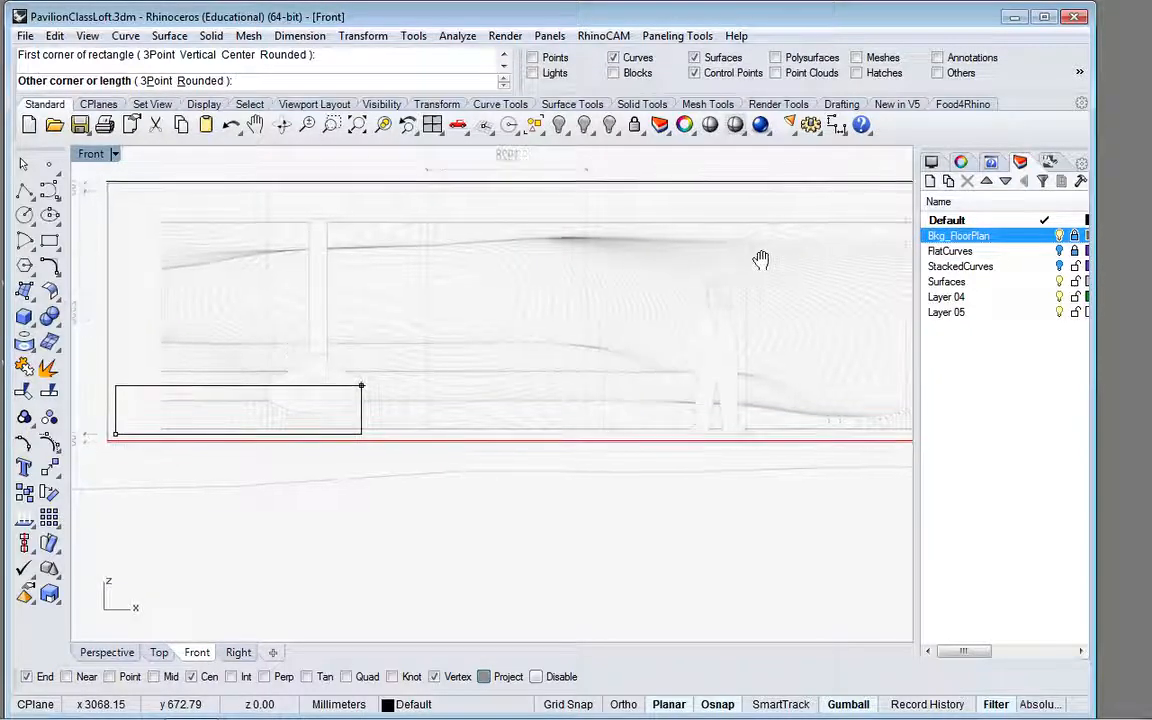
{"action": "right_click_drag", "start_coordinate": [810, 239], "coordinate": [476, 303]}
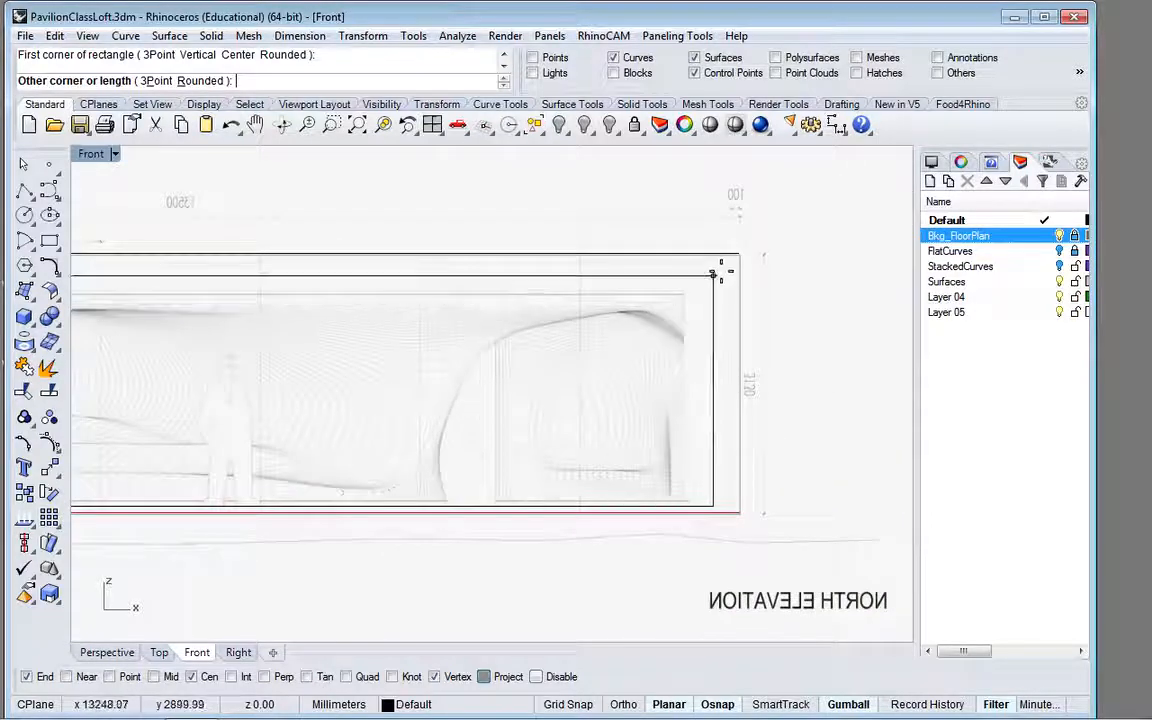
{"action": "scroll", "coordinate": [720, 270], "scroll_direction": "up", "scroll_amount": 5}
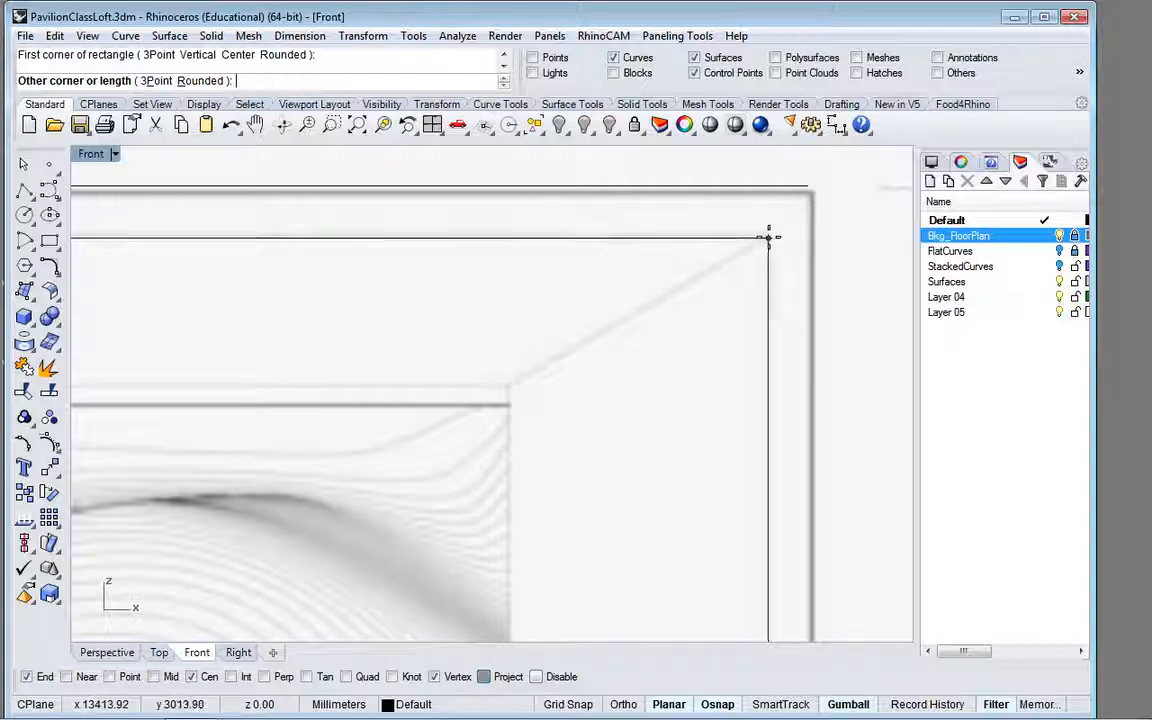
{"action": "left_click", "coordinate": [768, 237]}
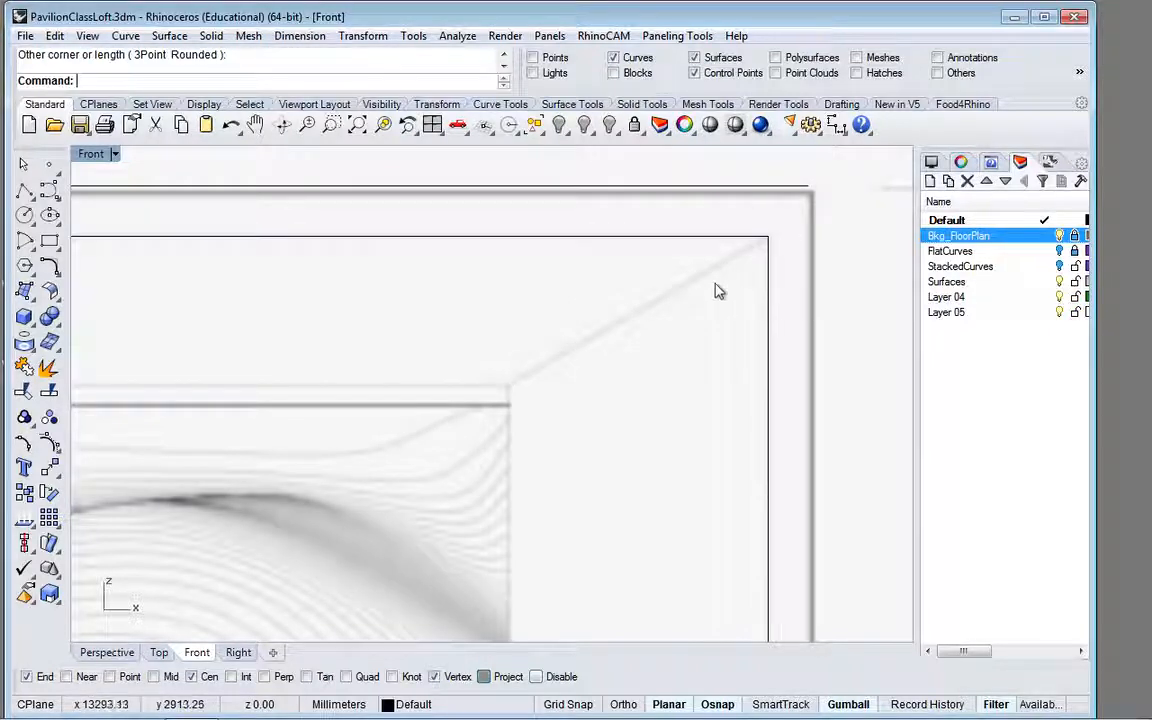
{"action": "scroll", "coordinate": [716, 291], "scroll_direction": "down", "scroll_amount": 5}
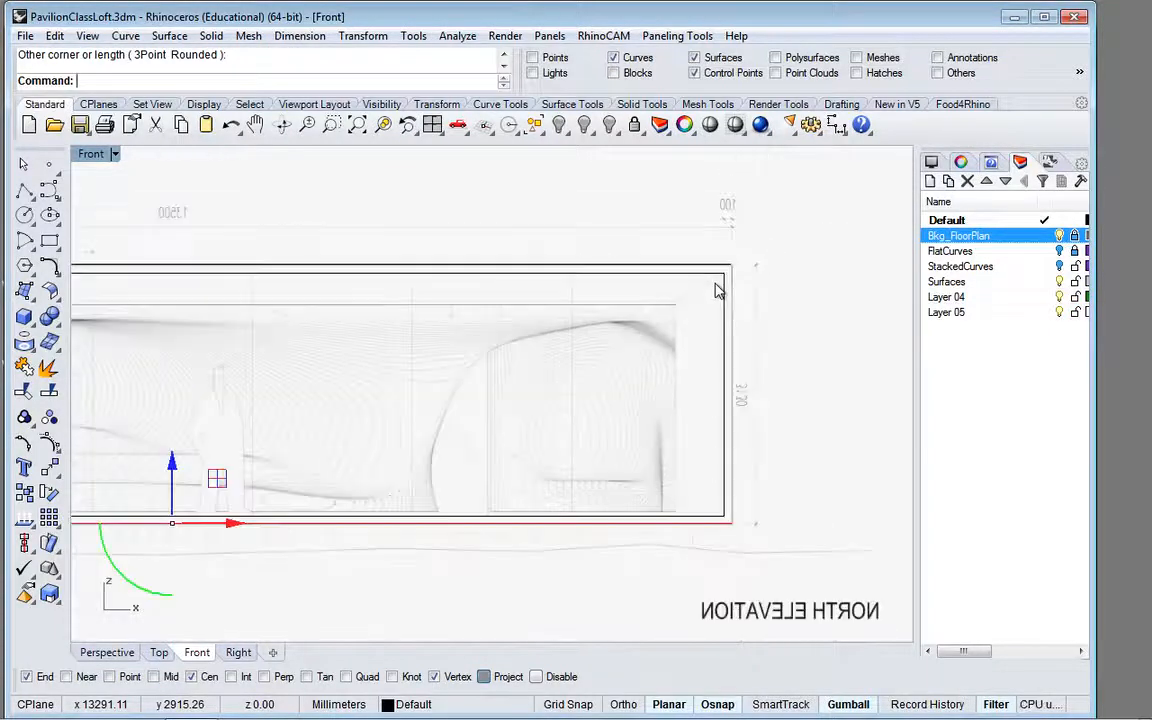
Step: Start another rectangle with its first corner just above the upper-right corner of the contour drawing, at about 12833, 2684 mm
{"action": "scroll", "coordinate": [670, 522], "scroll_direction": "up", "scroll_amount": 4}
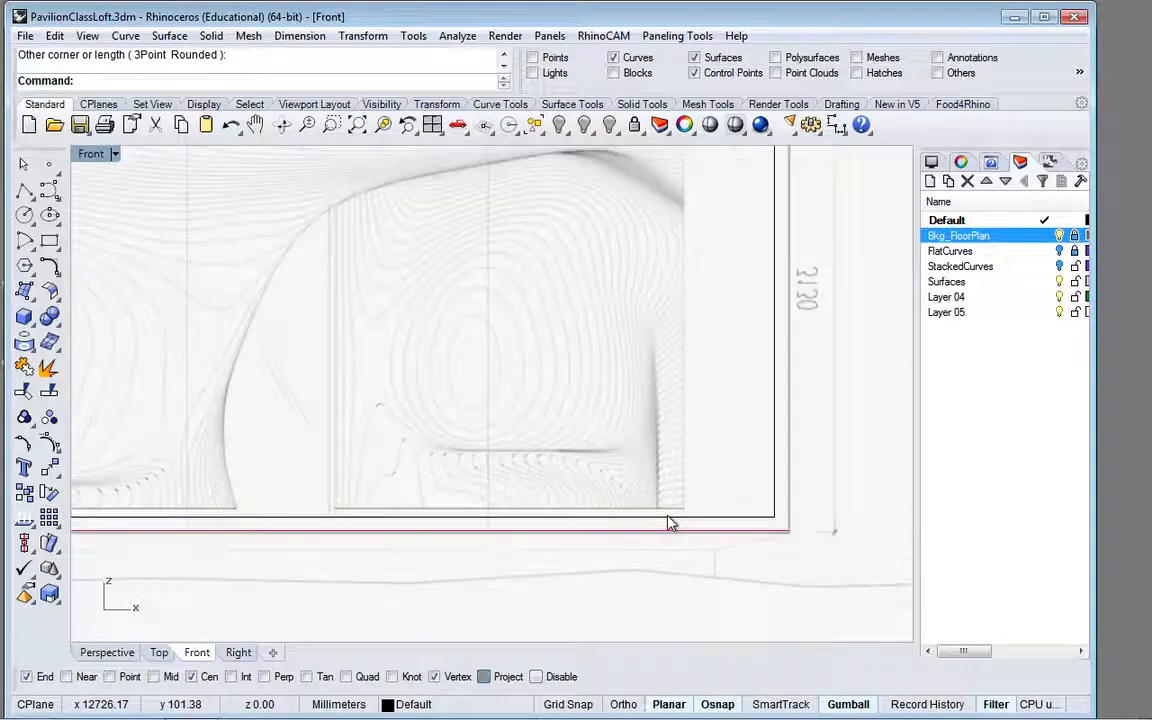
{"action": "scroll", "coordinate": [670, 522], "scroll_direction": "up", "scroll_amount": 3}
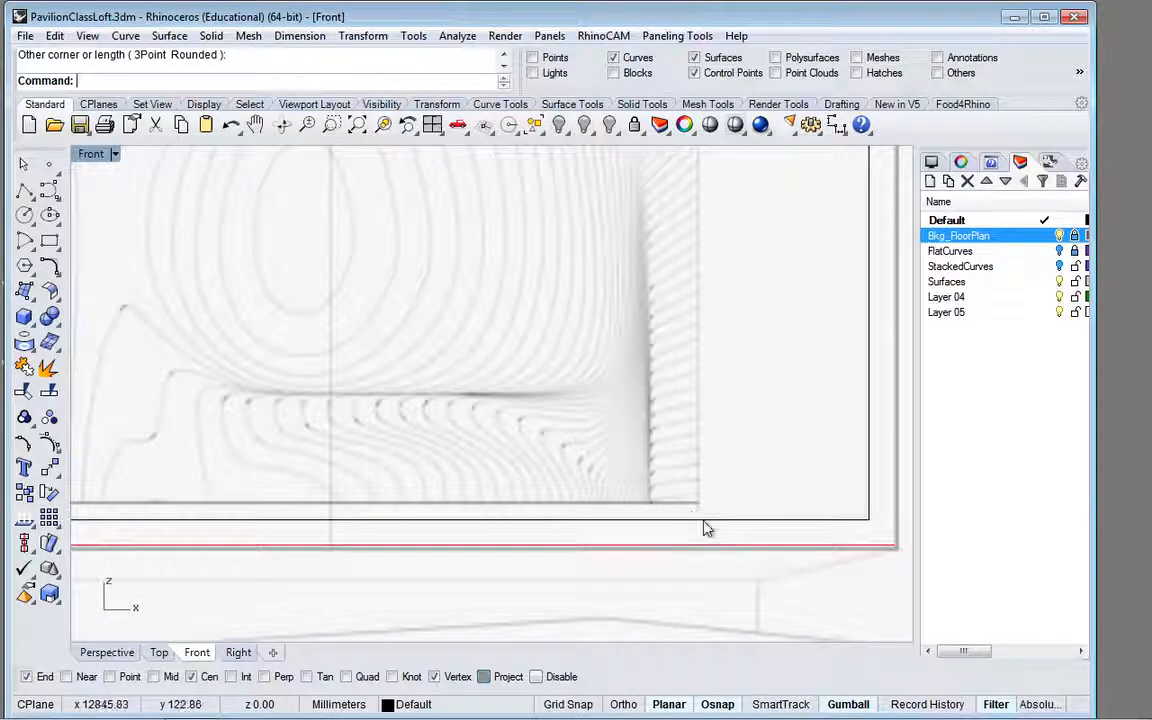
{"action": "scroll", "coordinate": [700, 527], "scroll_direction": "down", "scroll_amount": 6}
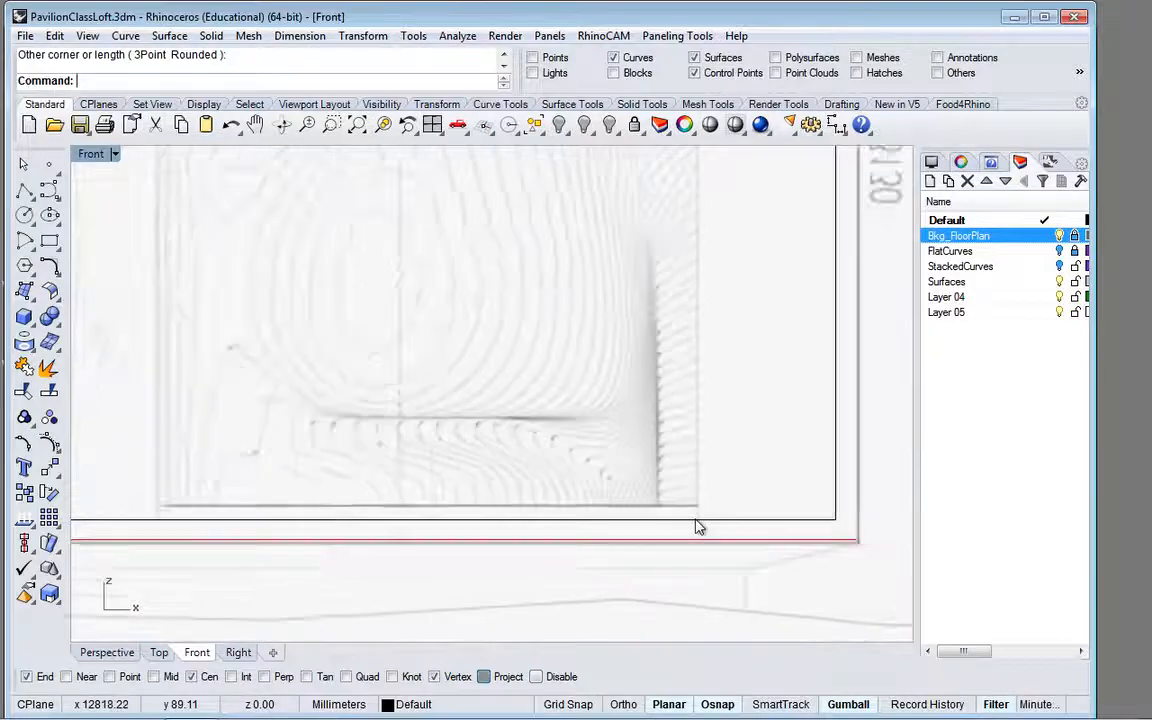
{"action": "left_click", "coordinate": [697, 522]}
{"action": "scroll", "coordinate": [697, 524], "scroll_direction": "up", "scroll_amount": 3}
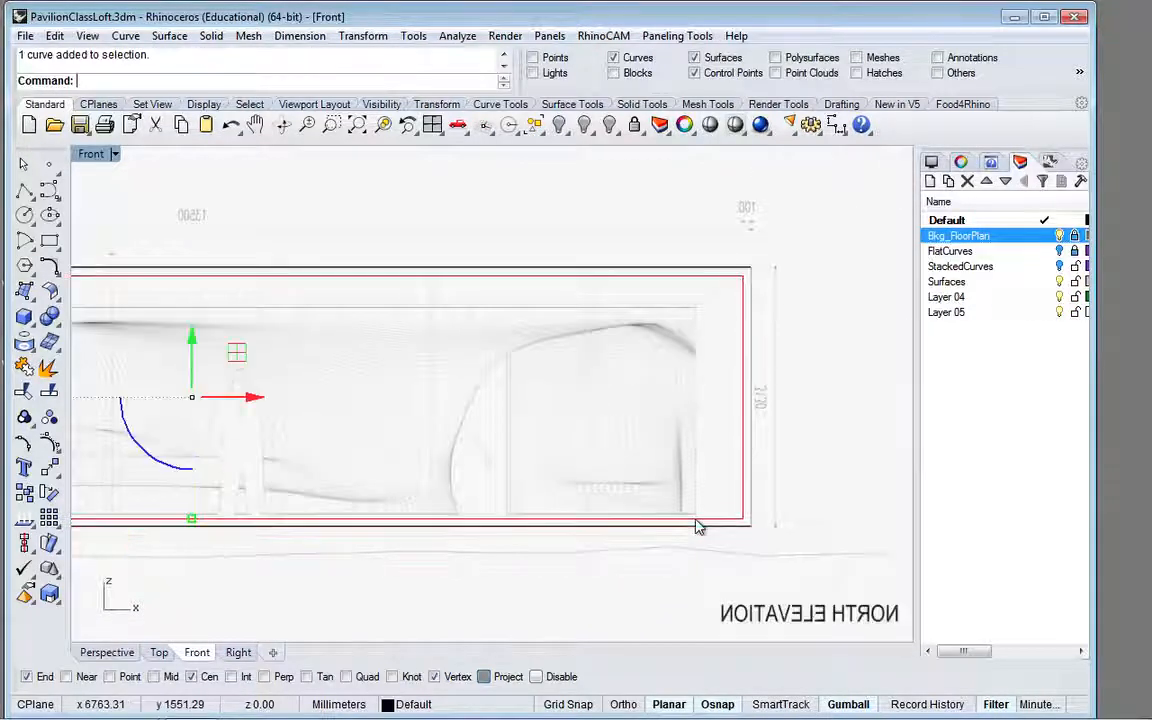
{"action": "left_click", "coordinate": [49, 243]}
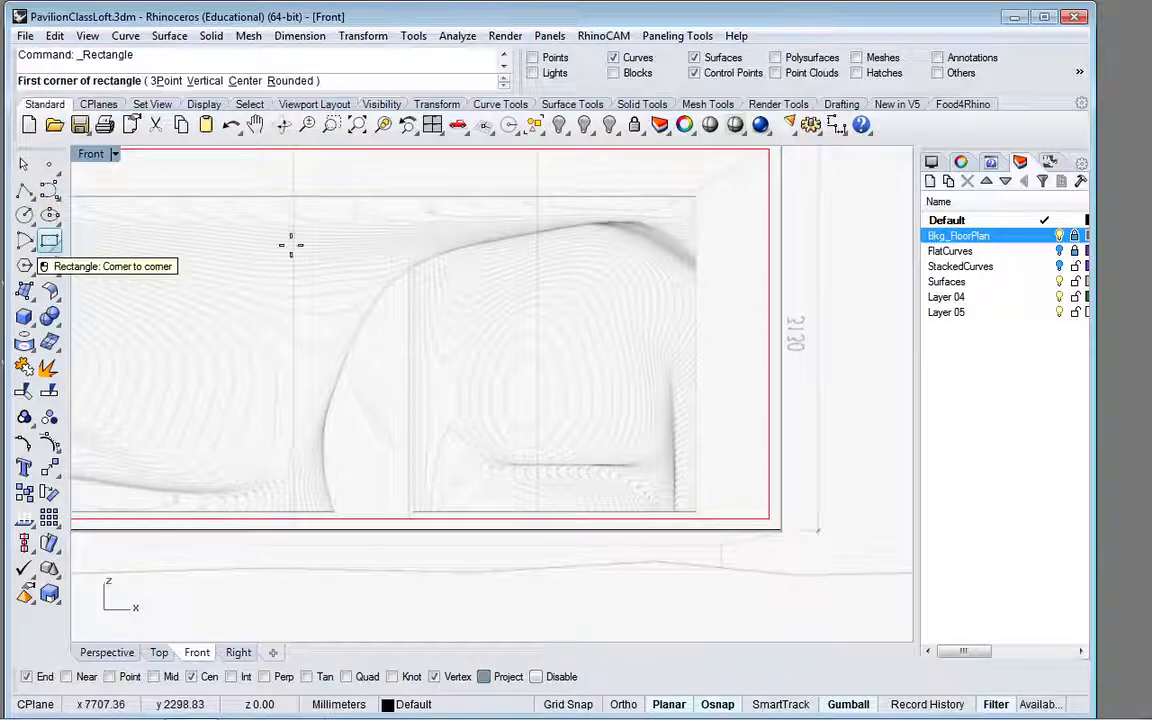
{"action": "scroll", "coordinate": [701, 205], "scroll_direction": "up", "scroll_amount": 5}
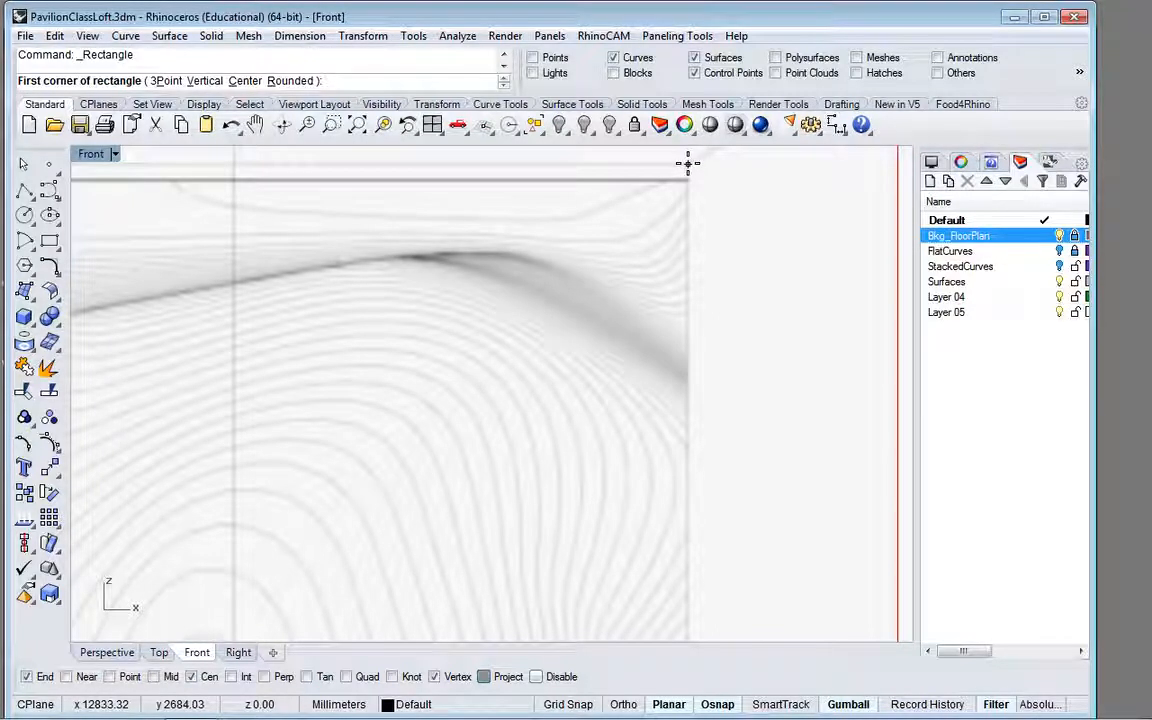
{"action": "left_click", "coordinate": [688, 163]}
Step: Turn off object snaps and try to place the rectangle's opposite corner at the contour drawing's lower-left corner
{"action": "scroll", "coordinate": [603, 252], "scroll_direction": "down", "scroll_amount": 1}
{"action": "scroll", "coordinate": [603, 252], "scroll_direction": "down", "scroll_amount": 3}
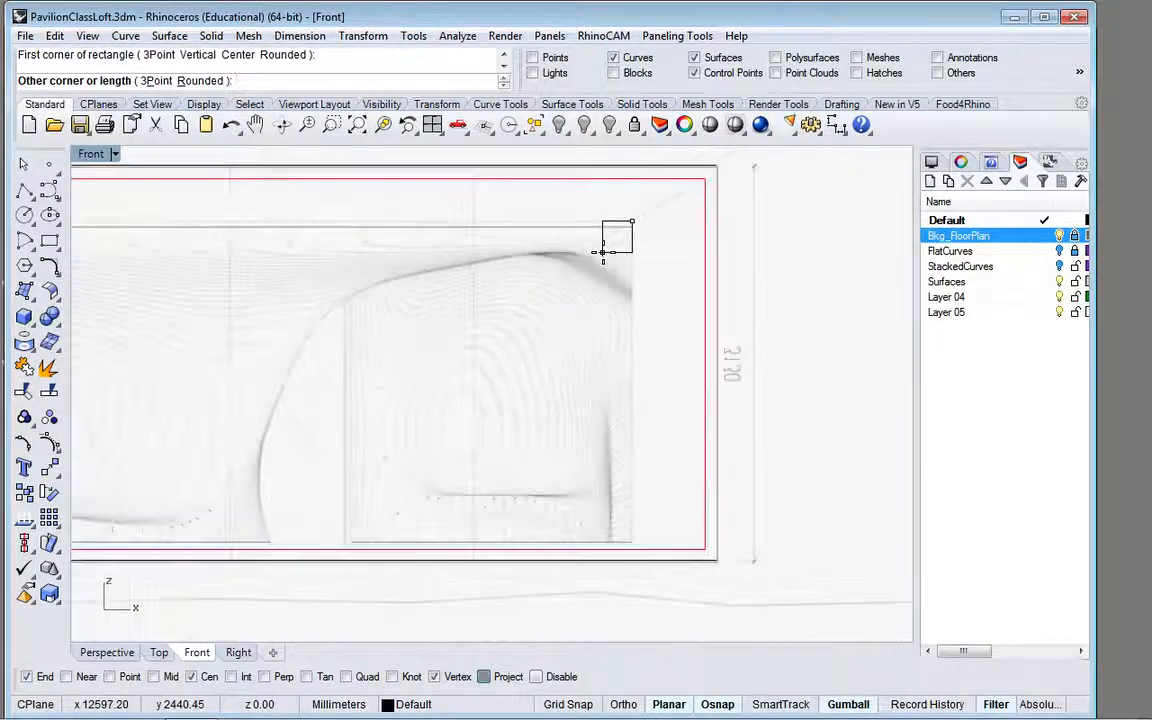
{"action": "scroll", "coordinate": [607, 249], "scroll_direction": "down", "scroll_amount": 3}
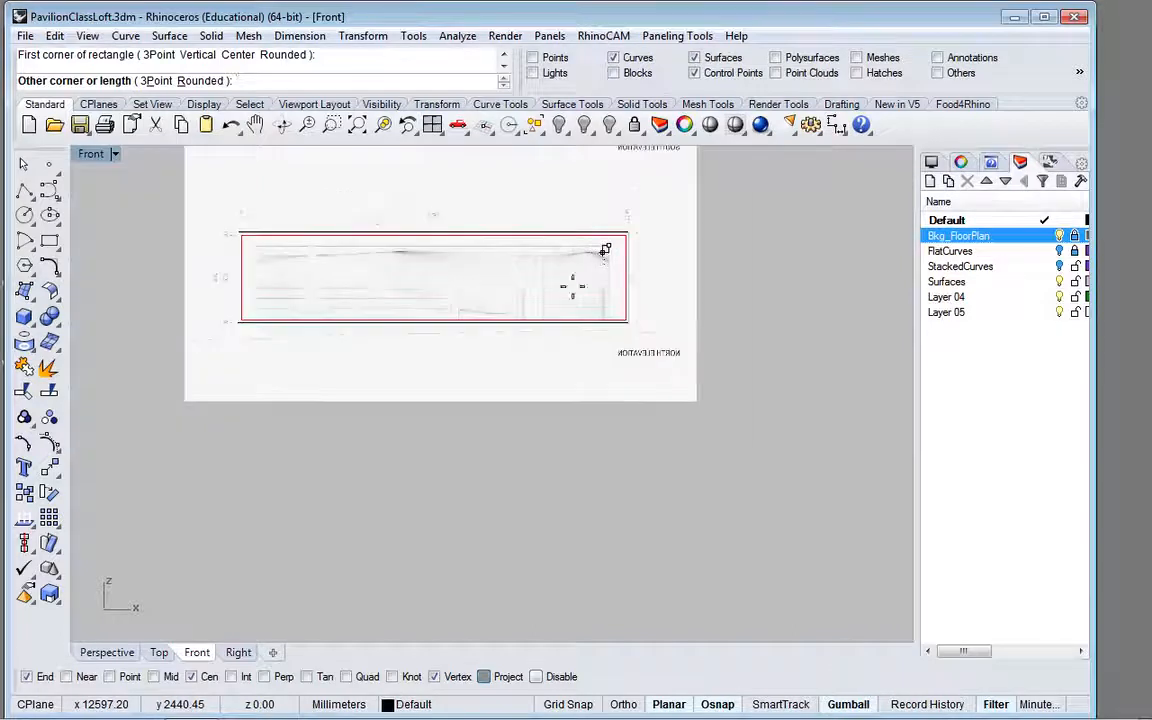
{"action": "scroll", "coordinate": [260, 320], "scroll_direction": "up", "scroll_amount": 6}
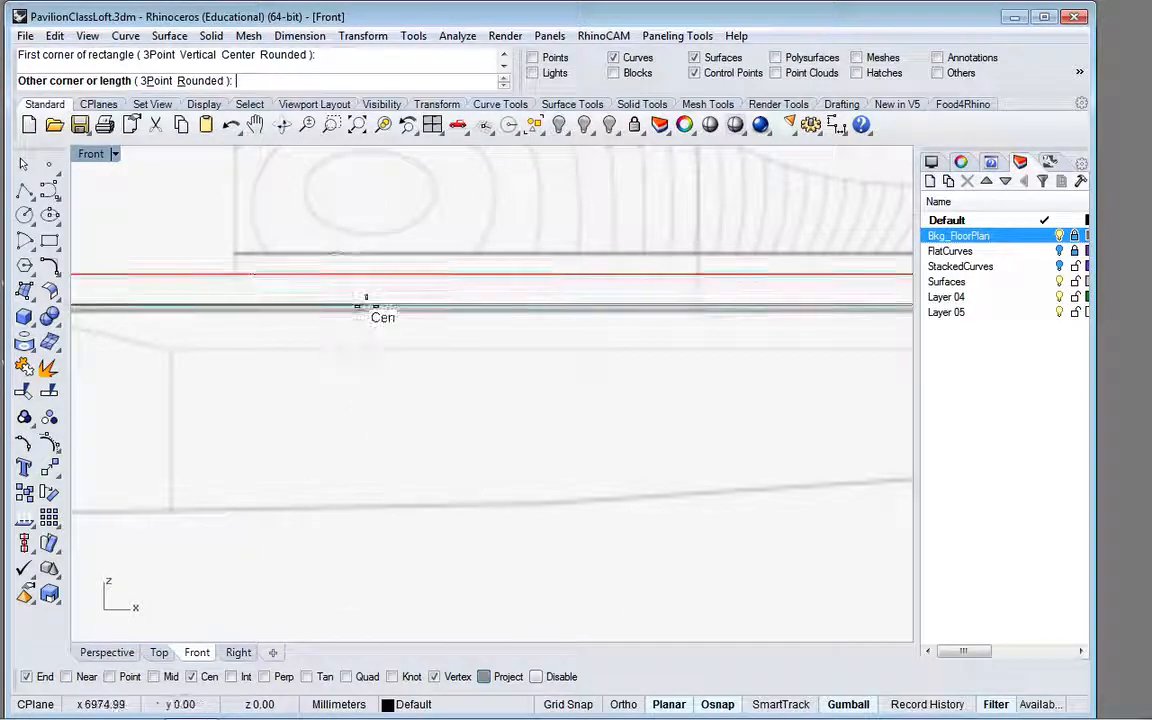
{"action": "left_click", "coordinate": [717, 704]}
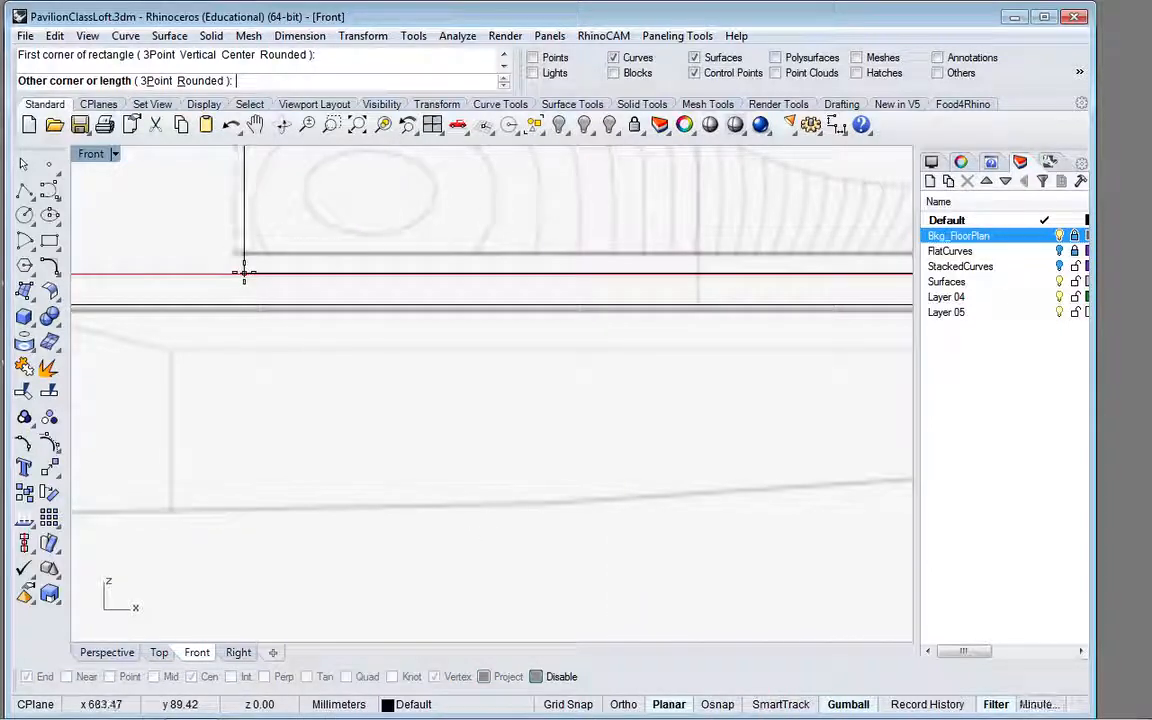
{"action": "scroll", "coordinate": [243, 272], "scroll_direction": "down", "scroll_amount": 2}
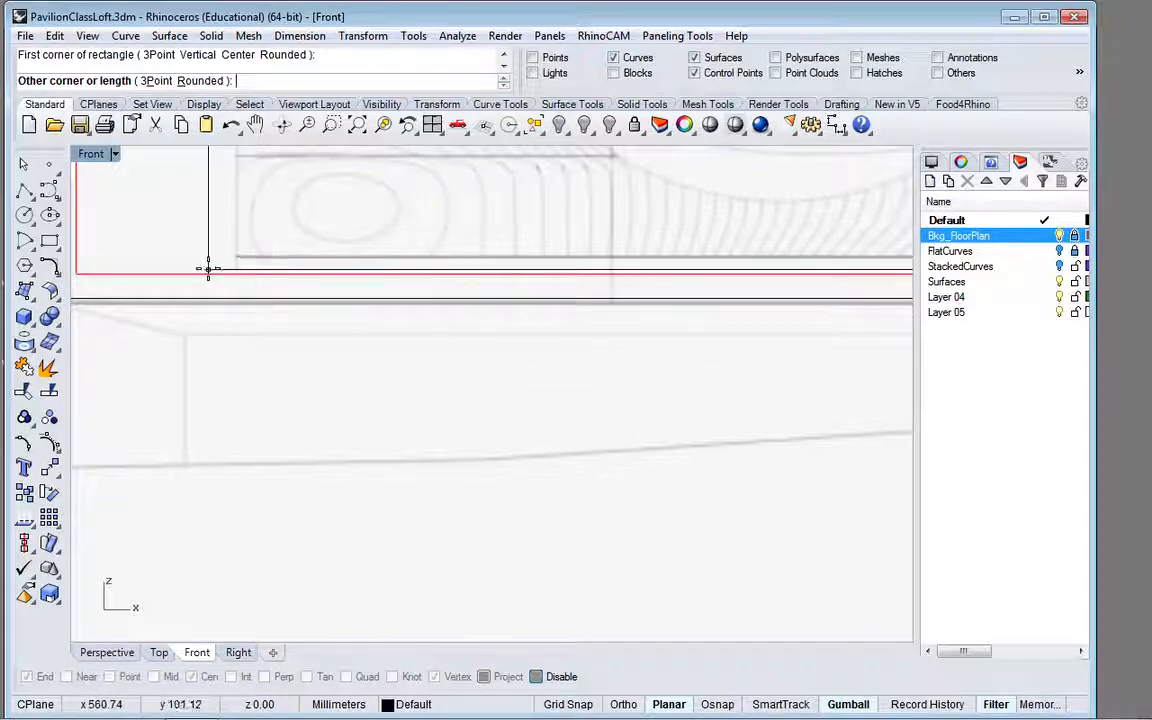
{"action": "right_click_drag", "start_coordinate": [208, 268], "coordinate": [341, 325]}
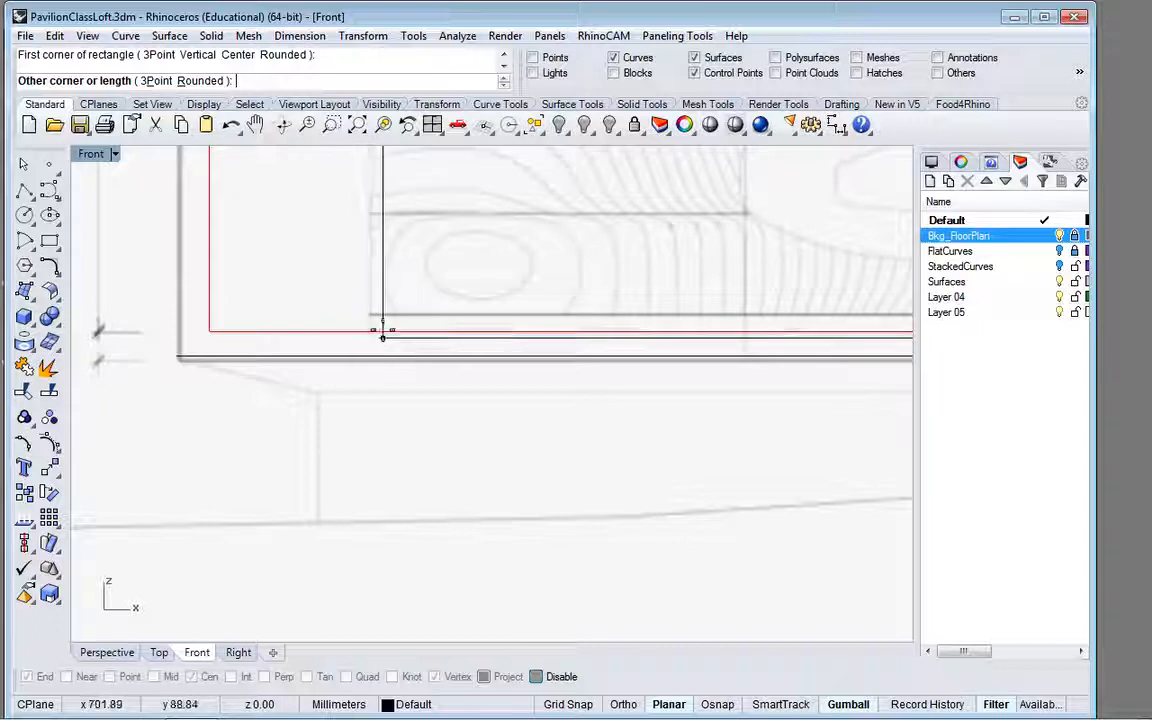
{"action": "left_click", "coordinate": [383, 334]}
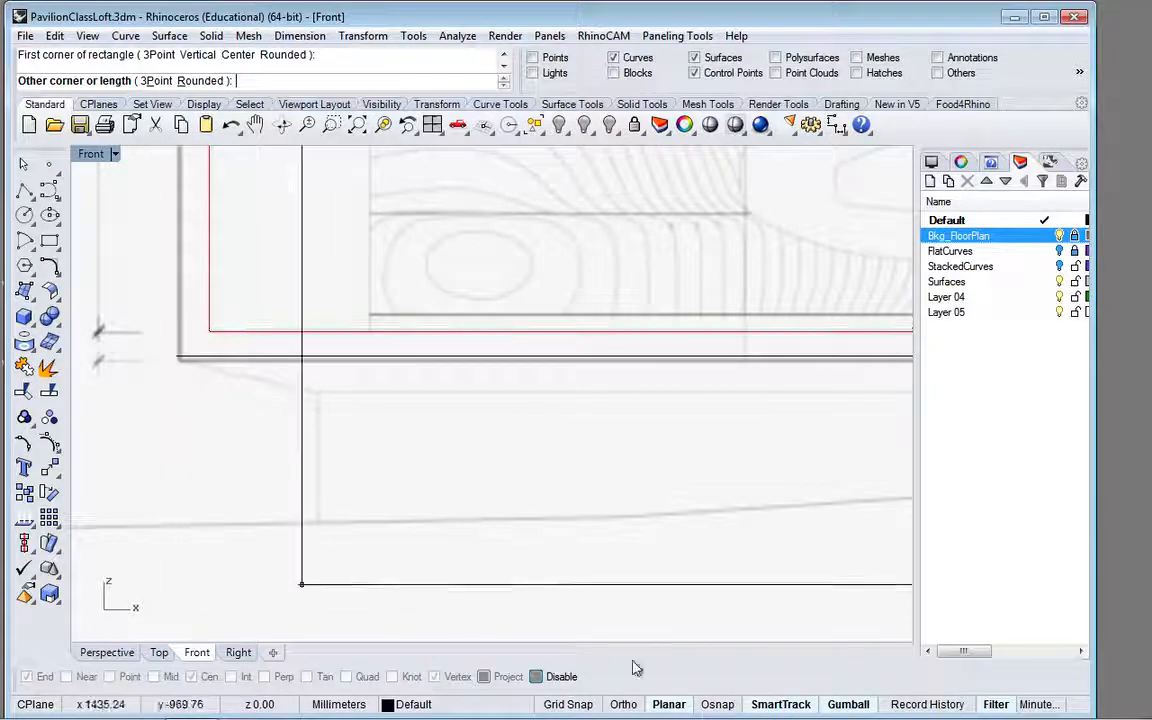
Step: Enable object snaps with Int on and End and Cen off, and finish the rectangle near the contour drawing's lower-left corner, about 12177 by 2426 mm
{"action": "left_click", "coordinate": [717, 704]}
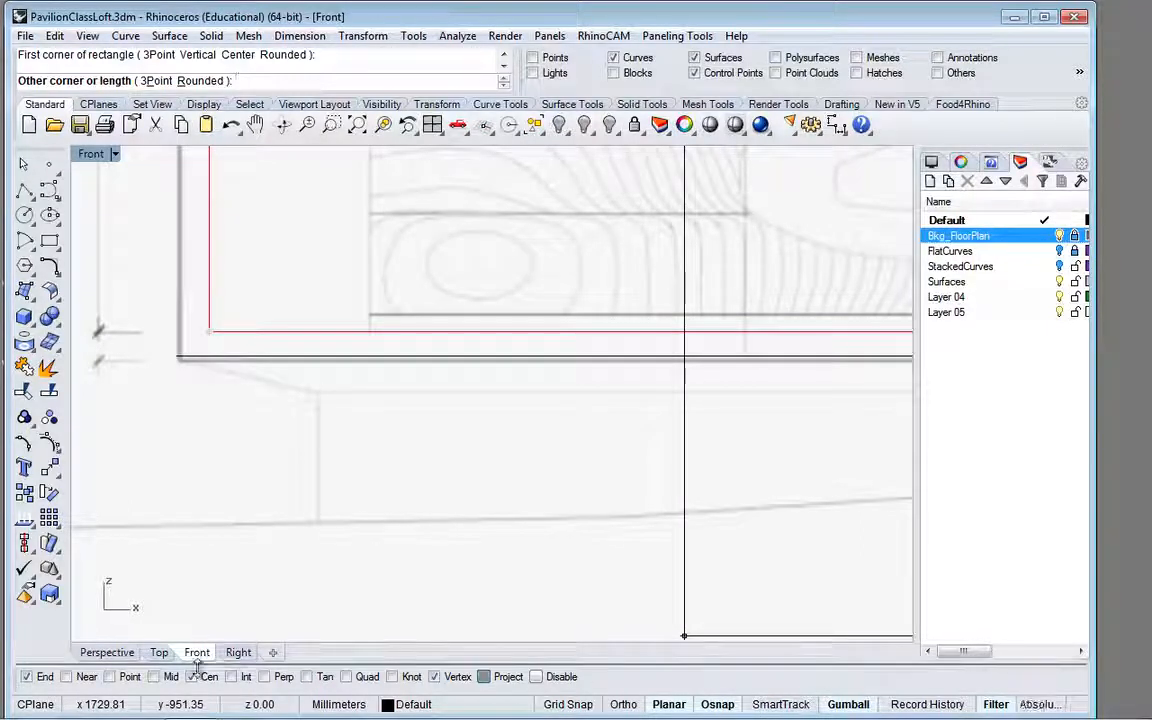
{"action": "left_click", "coordinate": [30, 678]}
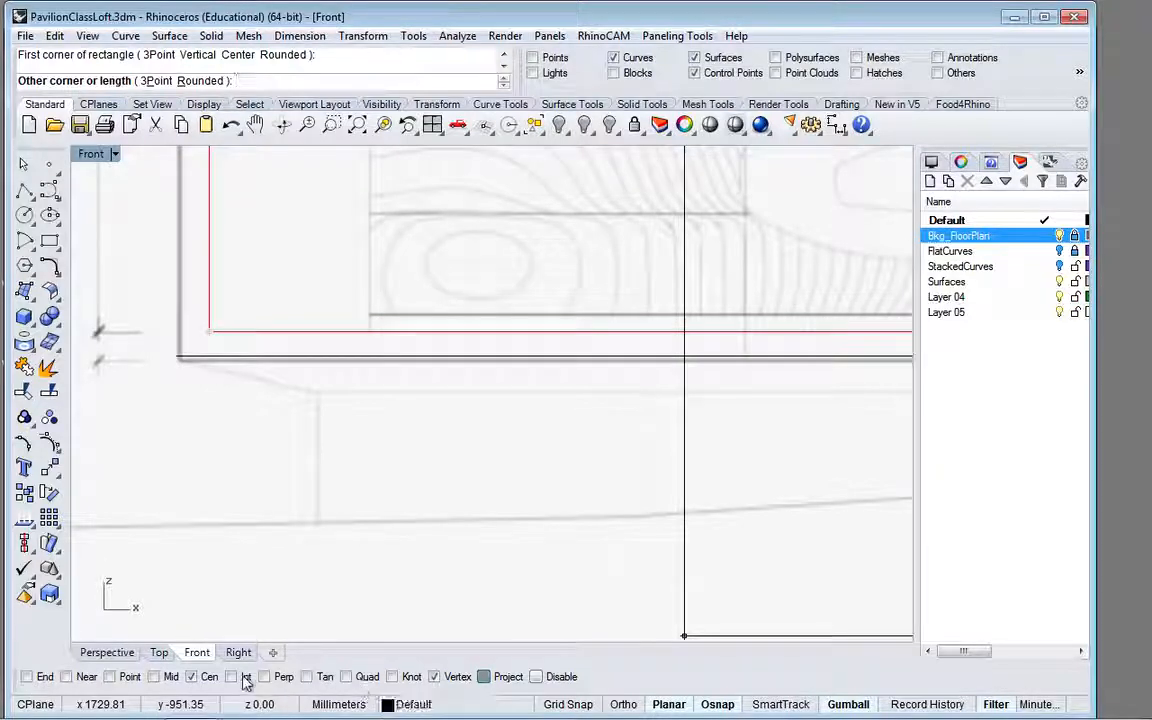
{"action": "left_click", "coordinate": [233, 677]}
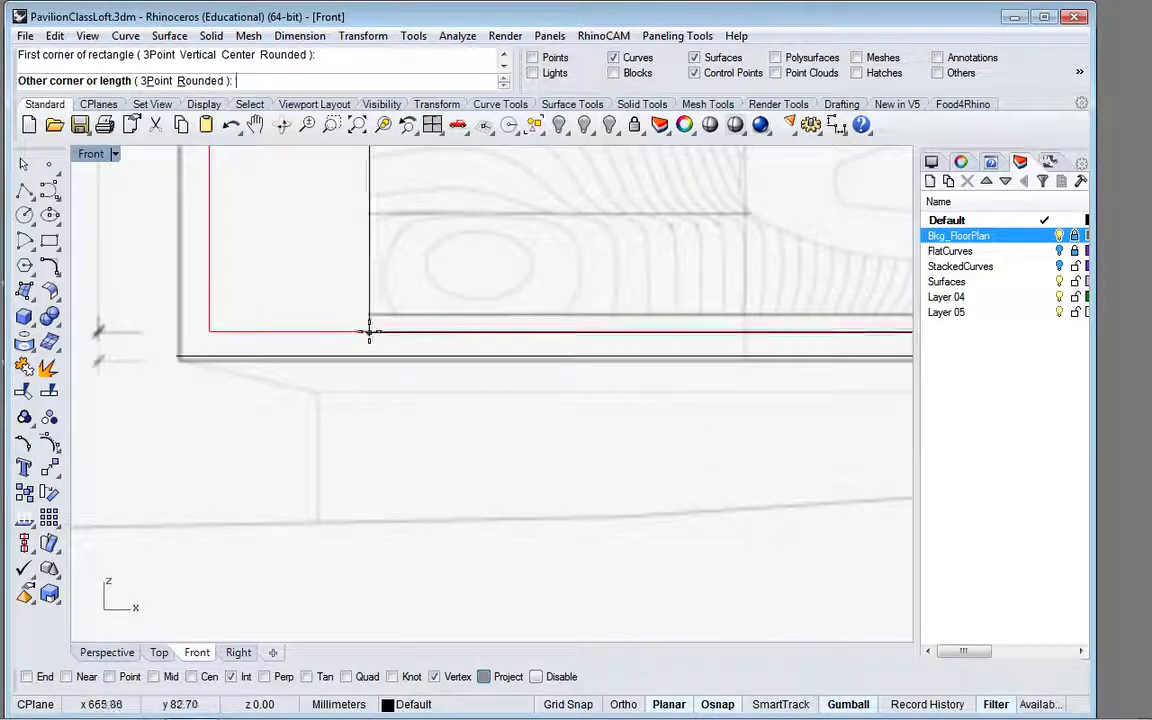
{"action": "left_click", "coordinate": [369, 281]}
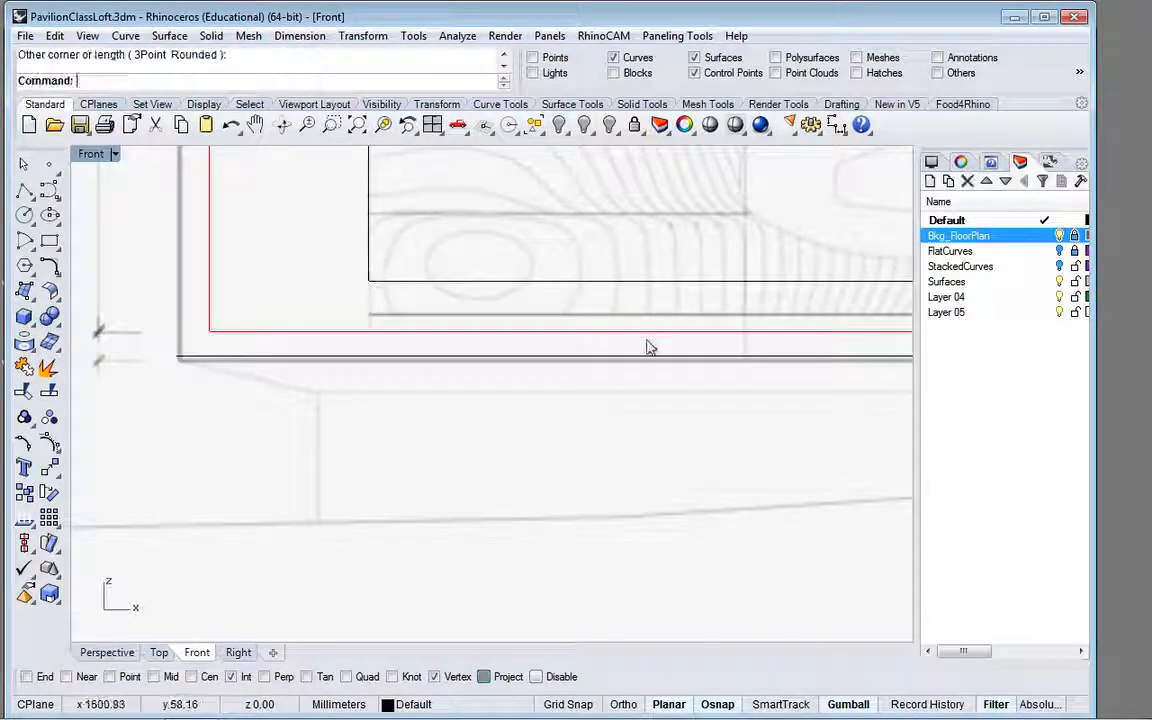
Step: Turn on the edit points of the rectangle drawn around the contour drawing in the north elevation
{"action": "left_click", "coordinate": [535, 290]}
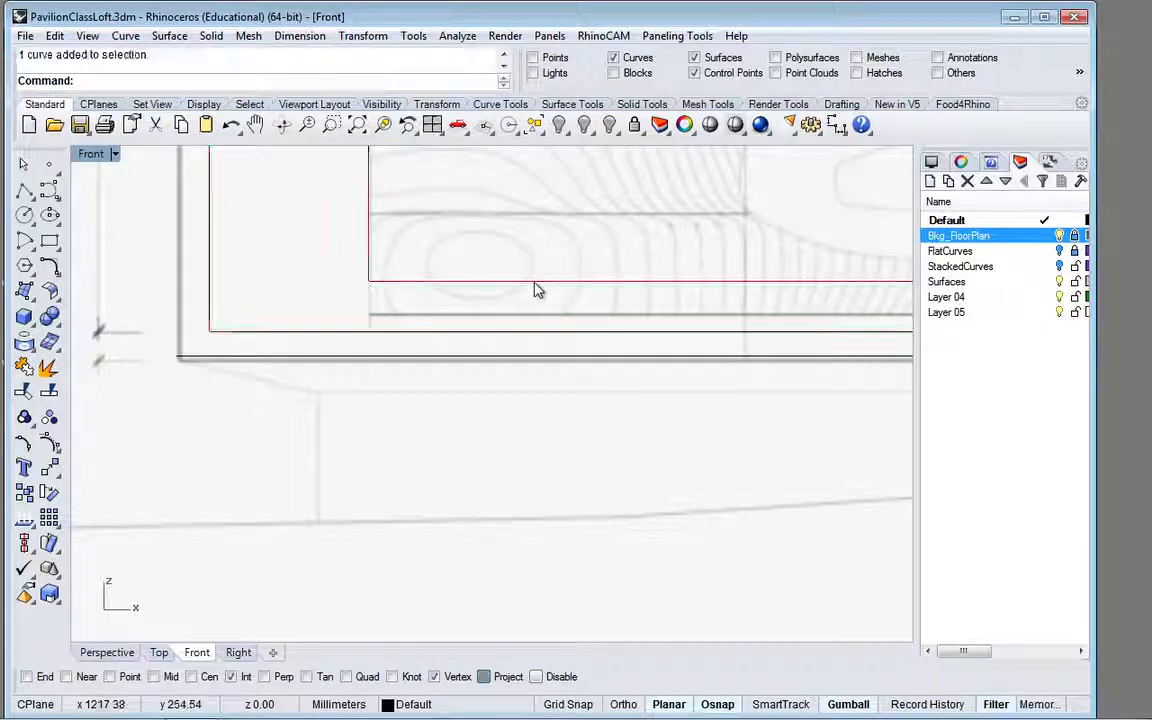
{"action": "scroll", "coordinate": [535, 290], "scroll_direction": "down", "scroll_amount": 3}
{"action": "scroll", "coordinate": [535, 290], "scroll_direction": "down", "scroll_amount": 3}
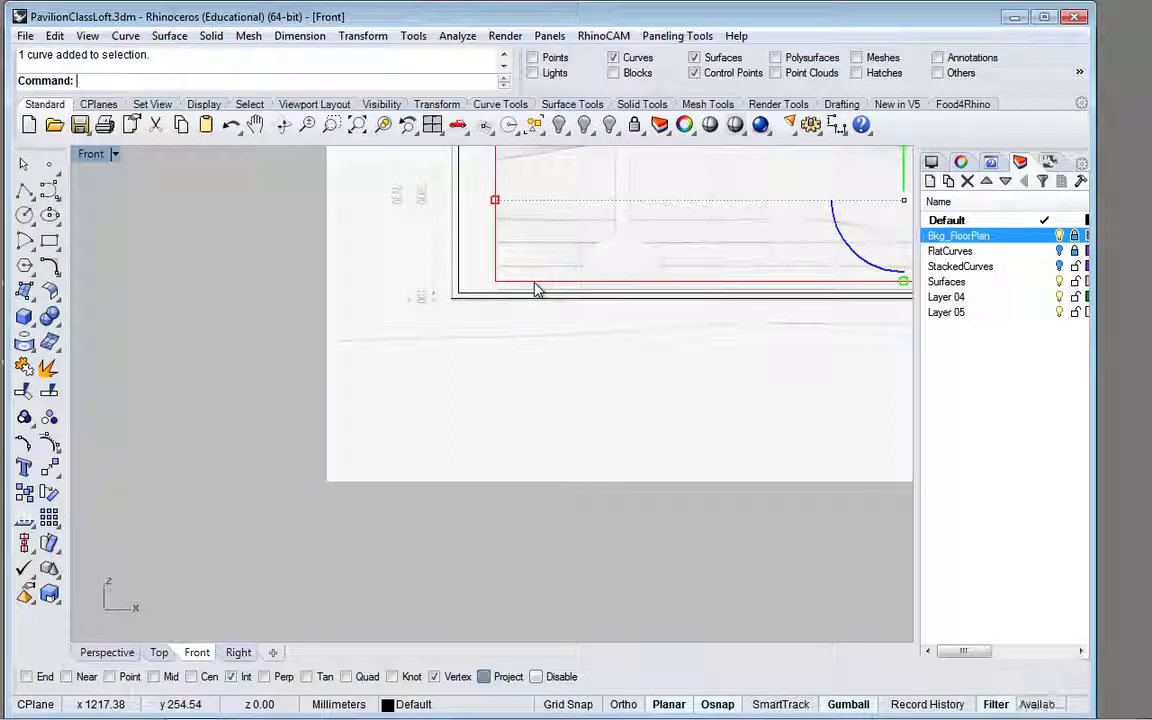
{"action": "scroll", "coordinate": [545, 275], "scroll_direction": "up", "scroll_amount": 4}
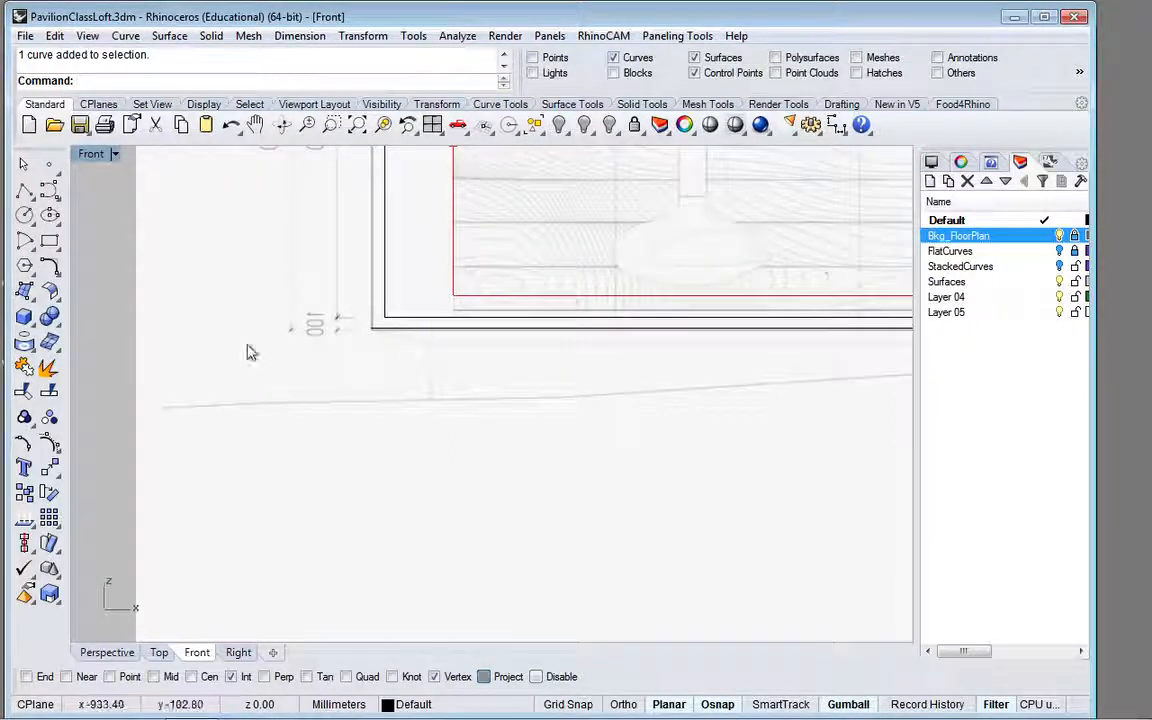
{"action": "left_click", "coordinate": [25, 445]}
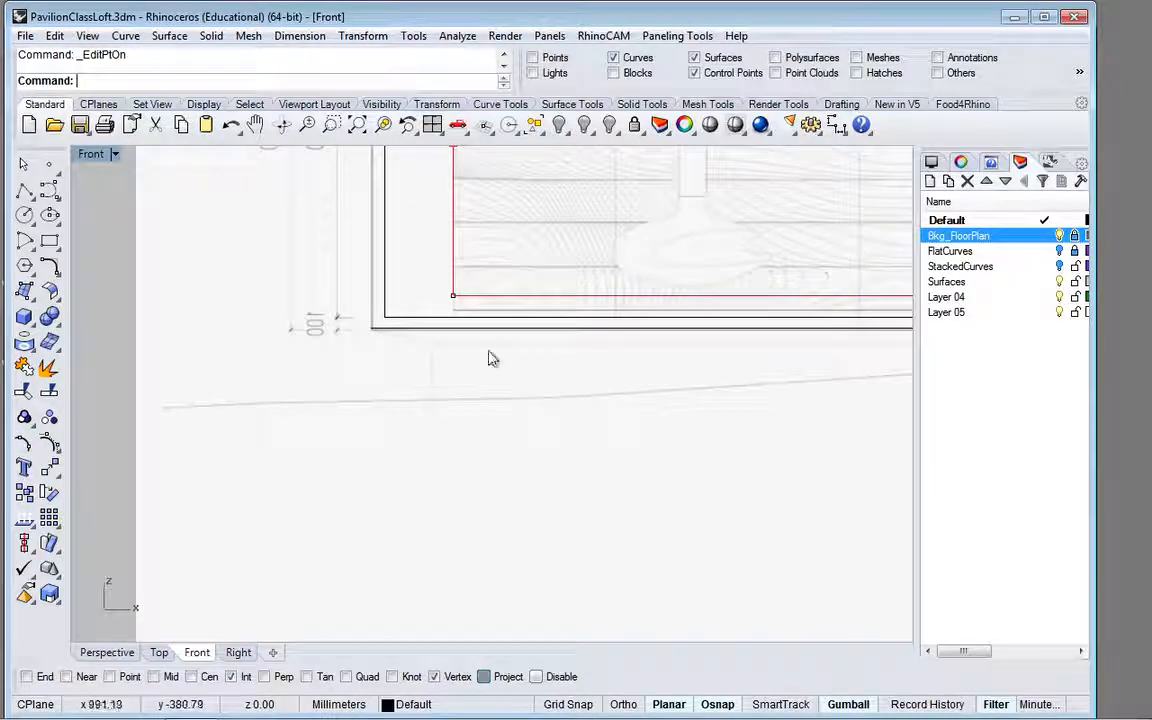
Step: With Ortho on, move the contour rectangle's two bottom corner points about 173 mm straight down onto the inner border rectangle's bottom edge
{"action": "left_click", "coordinate": [453, 301]}
{"action": "scroll", "coordinate": [643, 330], "scroll_direction": "down", "scroll_amount": 1}
{"action": "scroll", "coordinate": [643, 332], "scroll_direction": "down", "scroll_amount": 2}
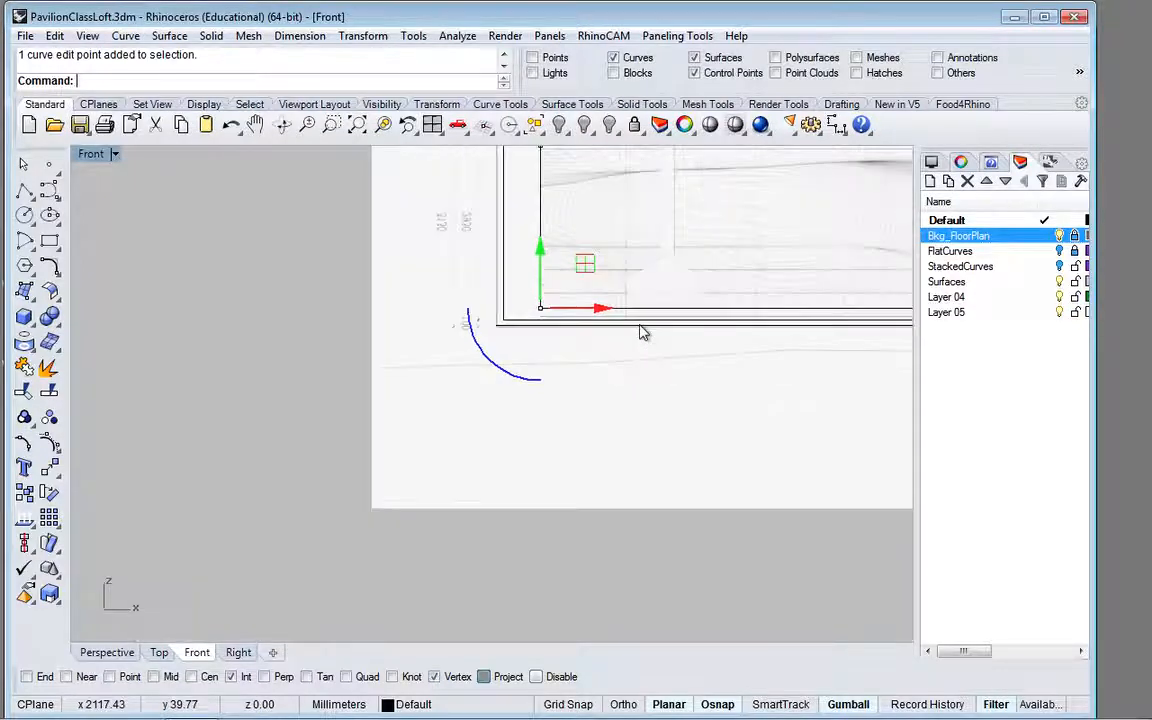
{"action": "scroll", "coordinate": [813, 318], "scroll_direction": "down", "scroll_amount": 3}
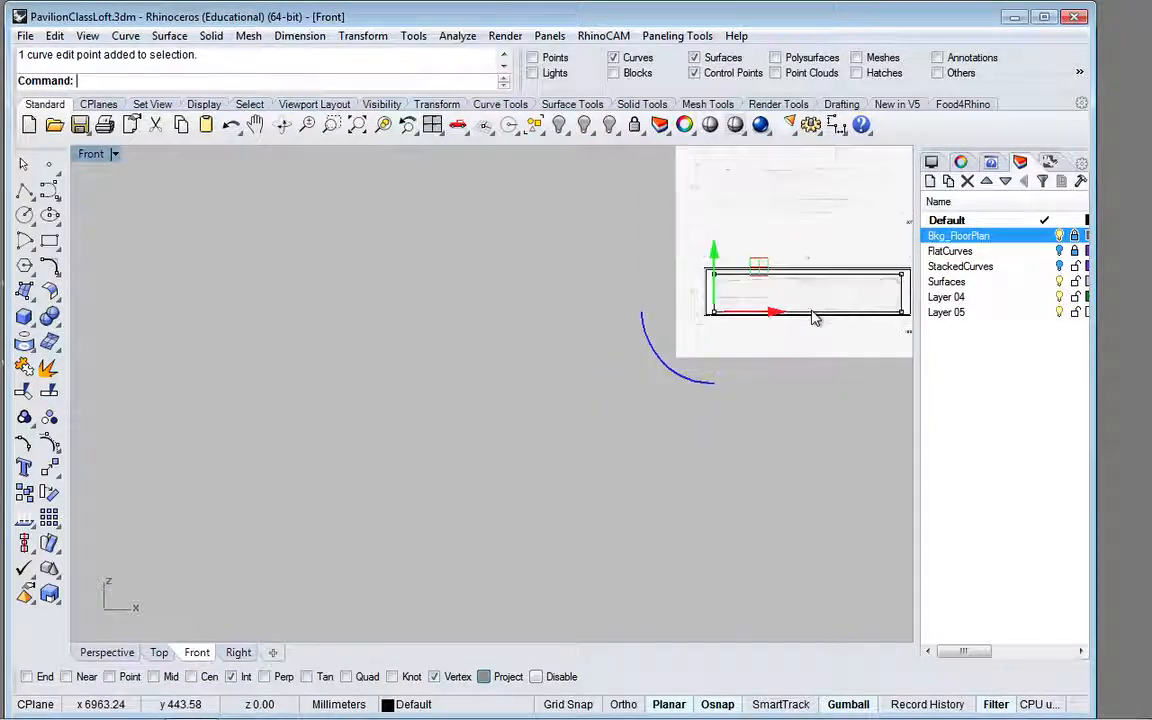
{"action": "right_click_drag", "start_coordinate": [783, 310], "coordinate": [575, 340]}
{"action": "scroll", "coordinate": [685, 350], "scroll_direction": "up", "scroll_amount": 6}
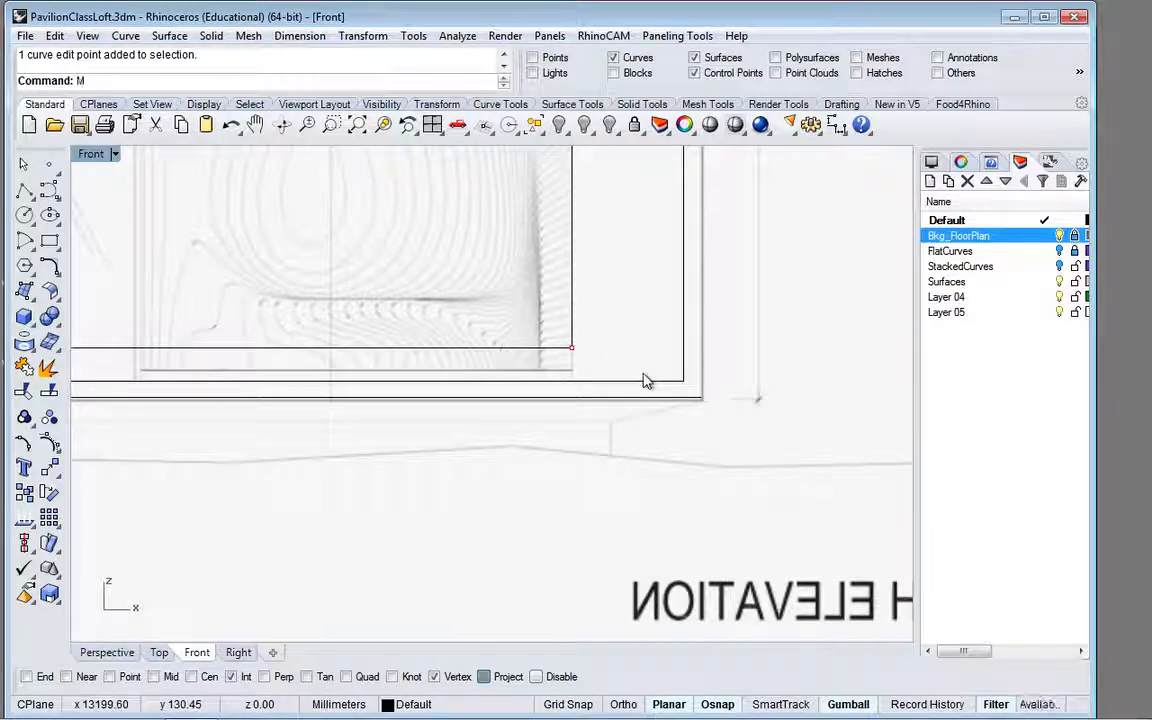
{"action": "key", "text": "Return"}
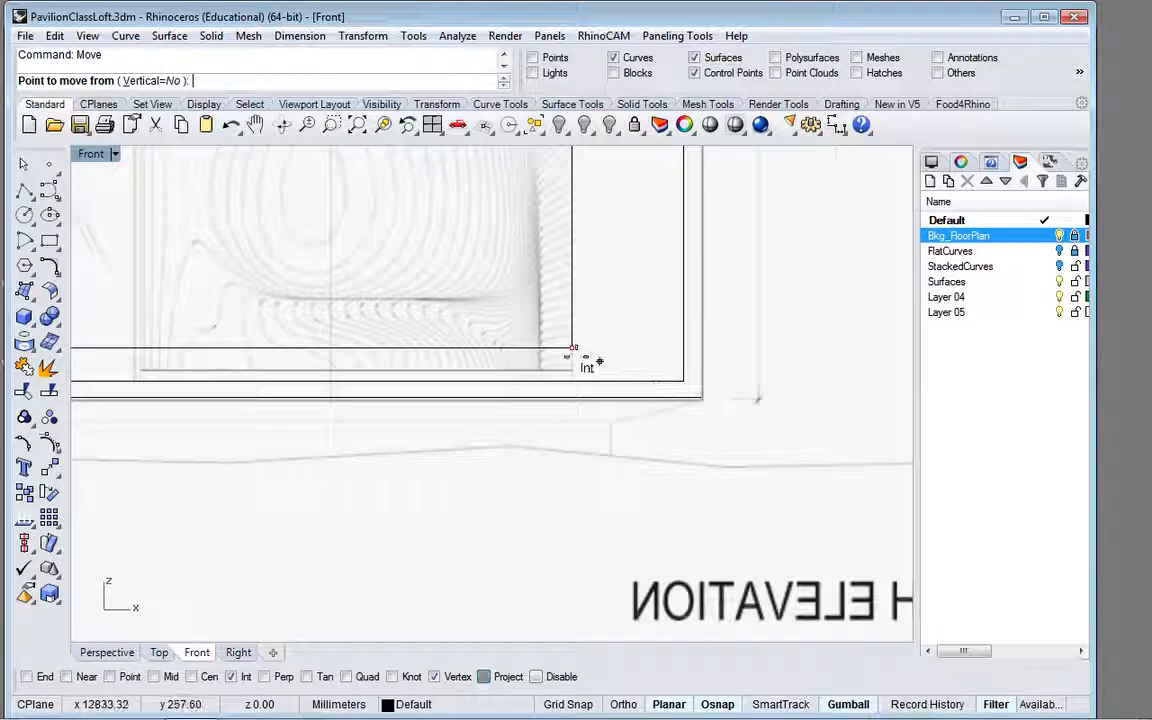
{"action": "left_click", "coordinate": [571, 347]}
{"action": "left_click", "coordinate": [571, 347]}
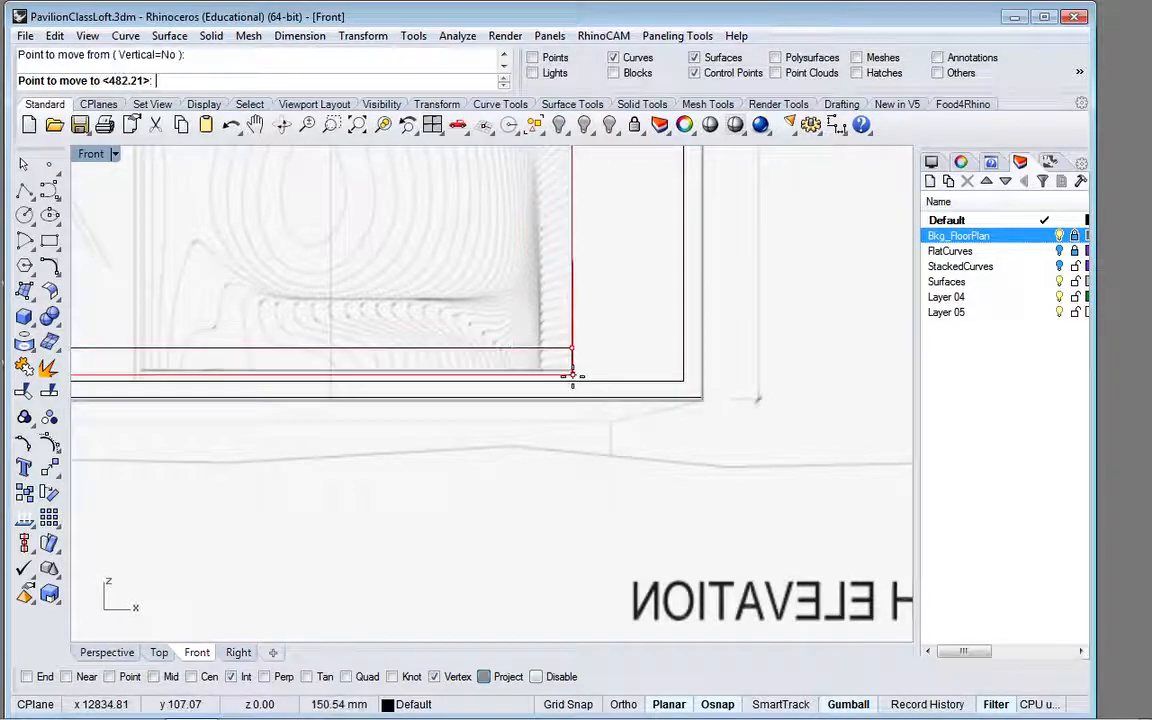
{"action": "left_click", "coordinate": [623, 704]}
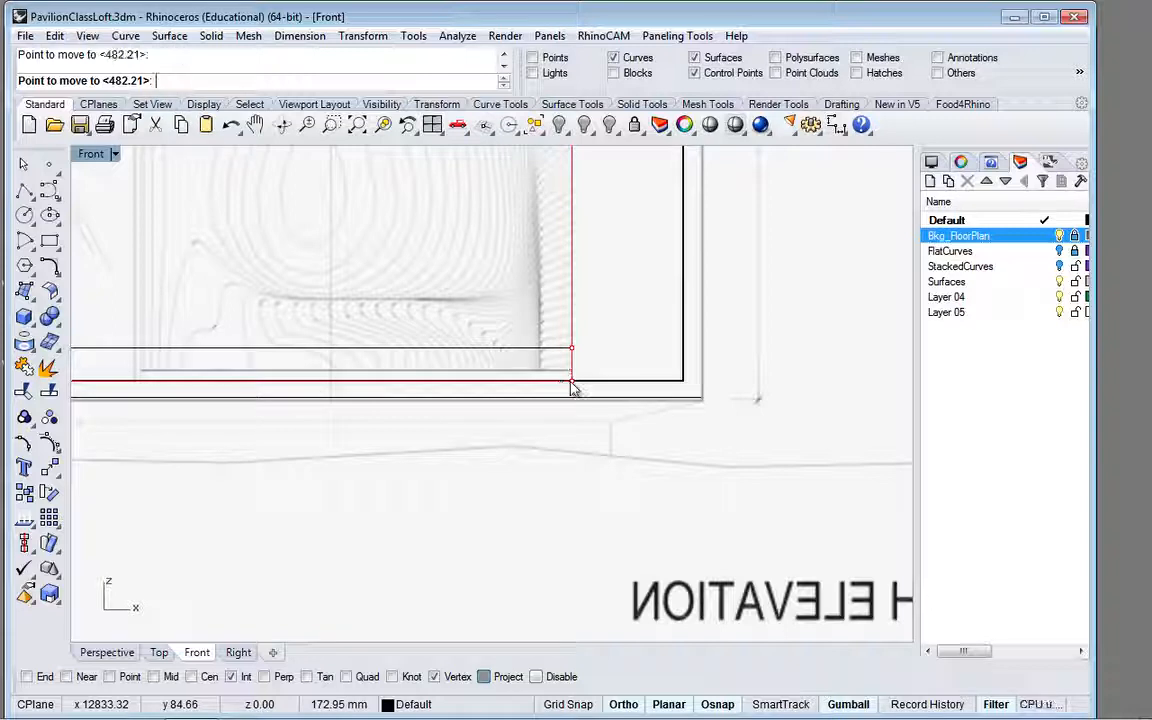
{"action": "left_click", "coordinate": [571, 379]}
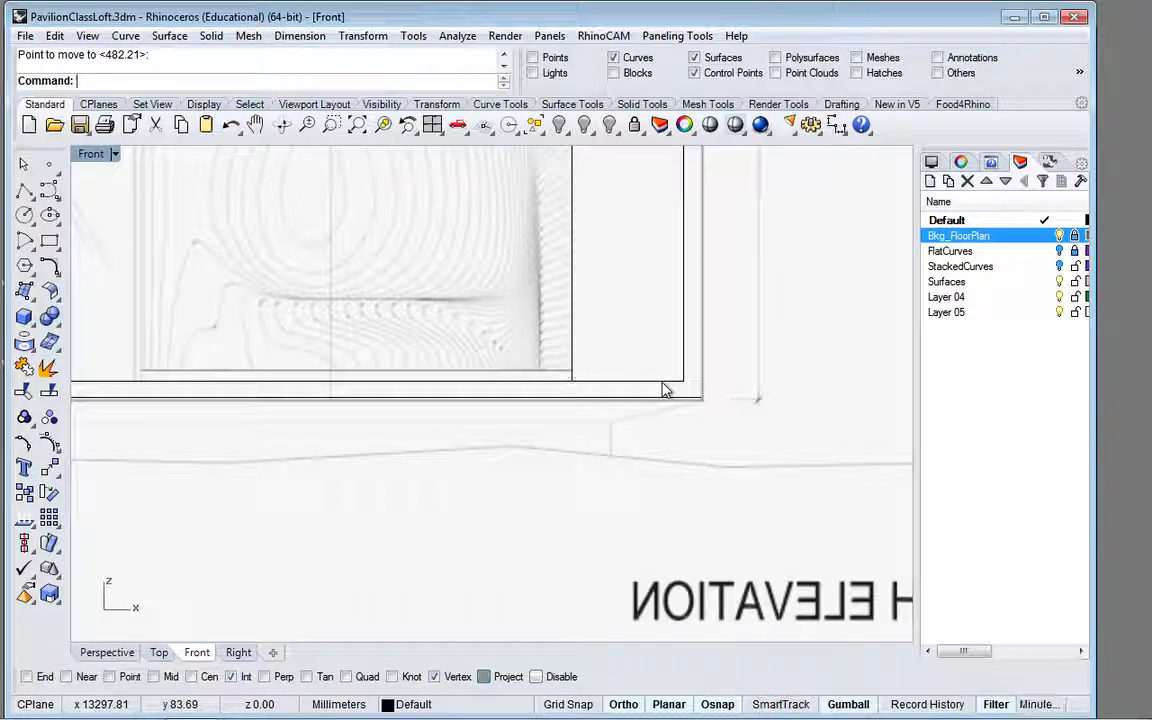
{"action": "scroll", "coordinate": [582, 356], "scroll_direction": "down", "scroll_amount": 2}
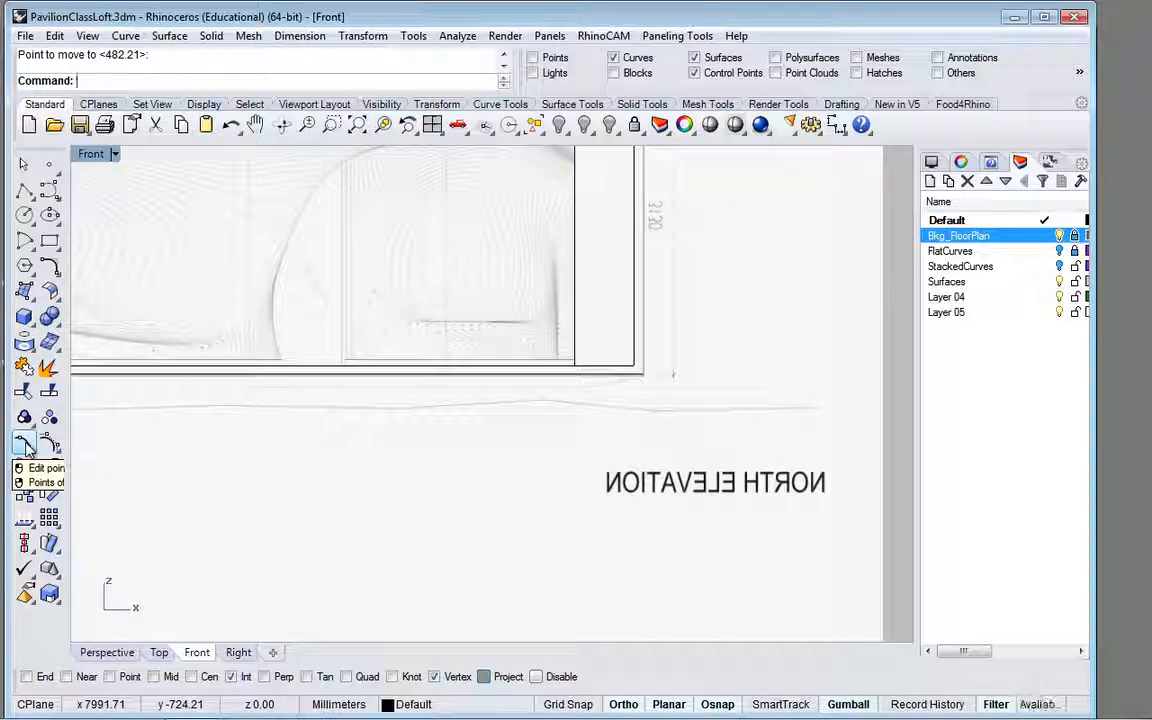
Step: Copy the contour and inner border rectangles from the floor plan outline's lower-left corner to its upper-left corner, with End snap on and Int off
{"action": "scroll", "coordinate": [455, 405], "scroll_direction": "down", "scroll_amount": 2}
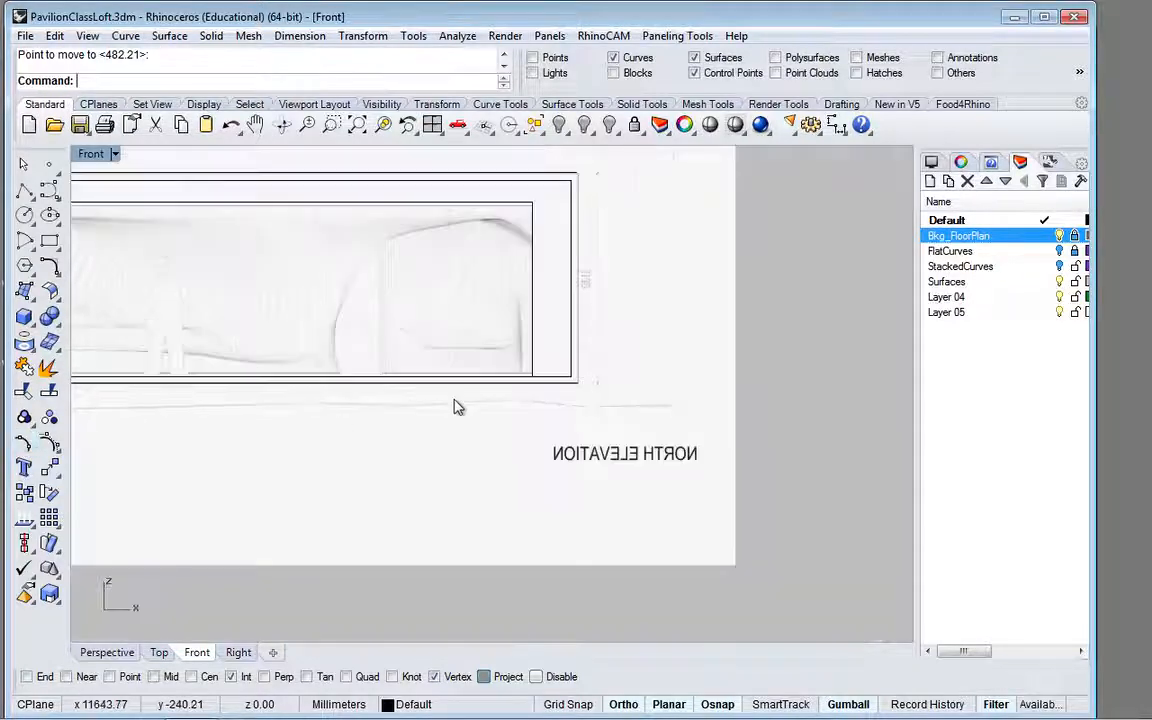
{"action": "scroll", "coordinate": [537, 297], "scroll_direction": "down", "scroll_amount": 1}
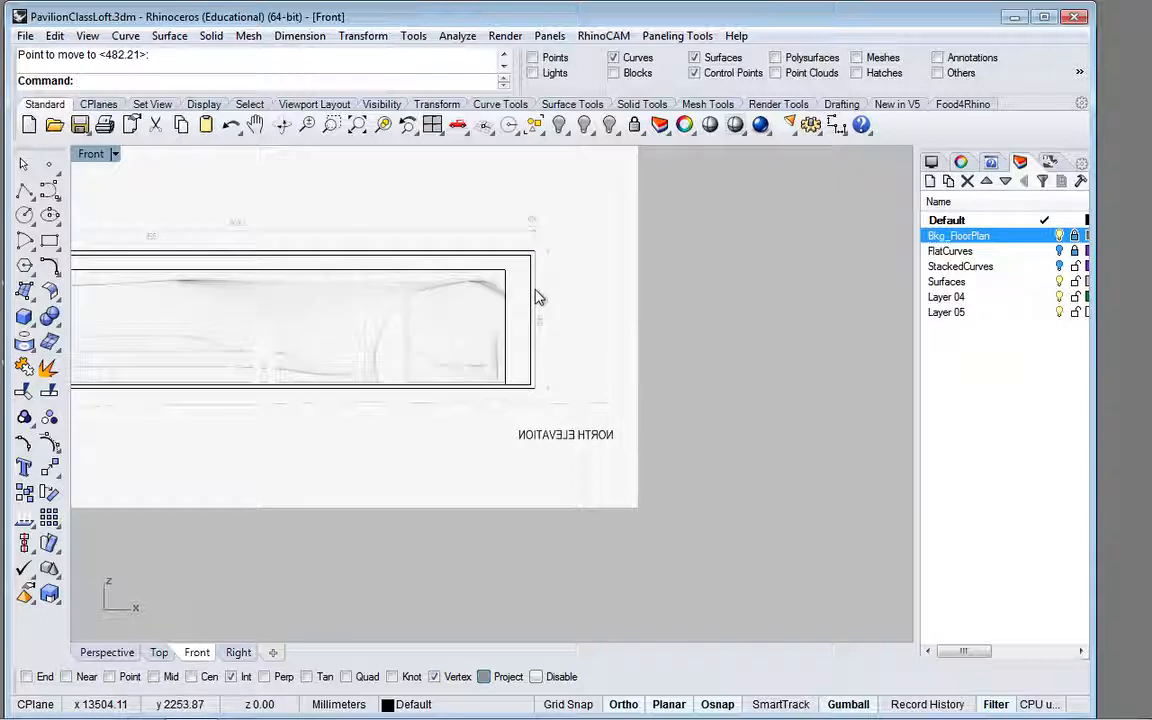
{"action": "left_click", "coordinate": [506, 297]}
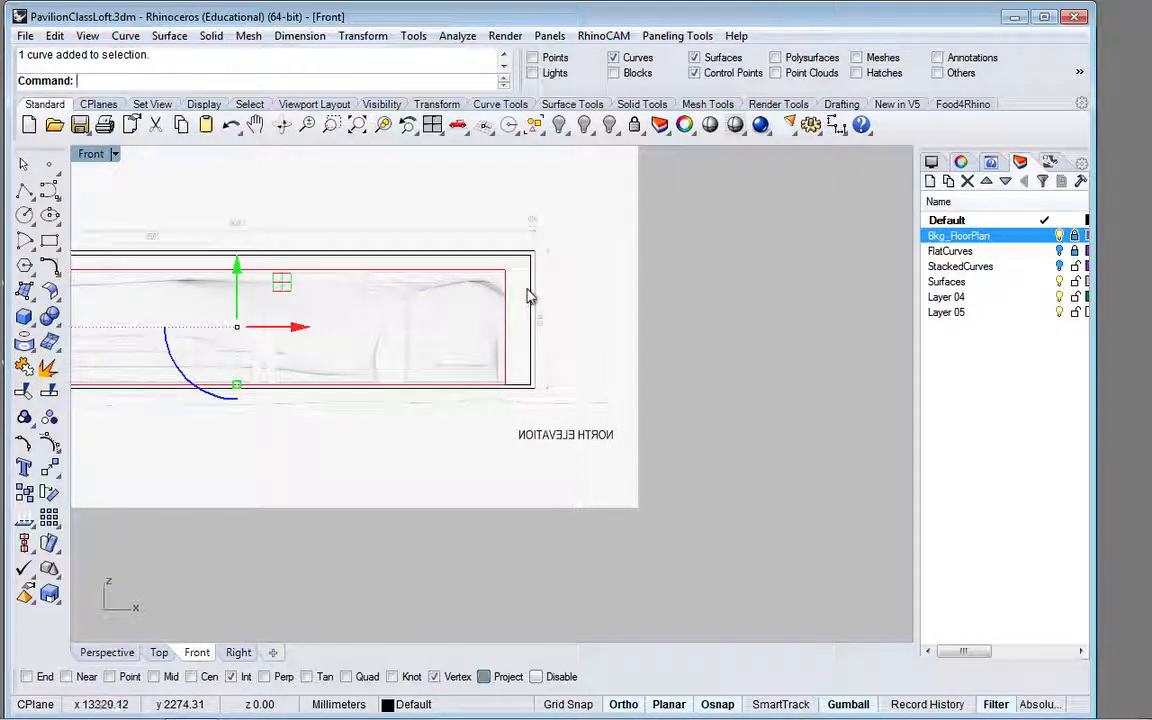
{"action": "left_click", "coordinate": [533, 297], "text": "shift"}
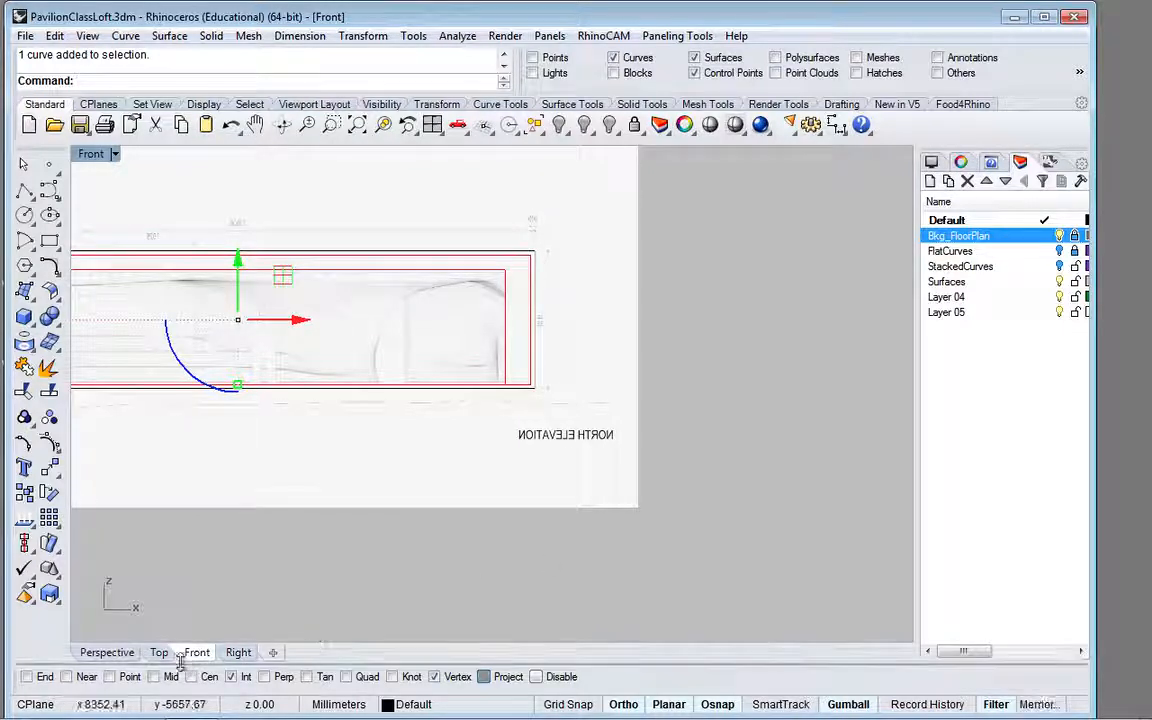
{"action": "left_click", "coordinate": [158, 654]}
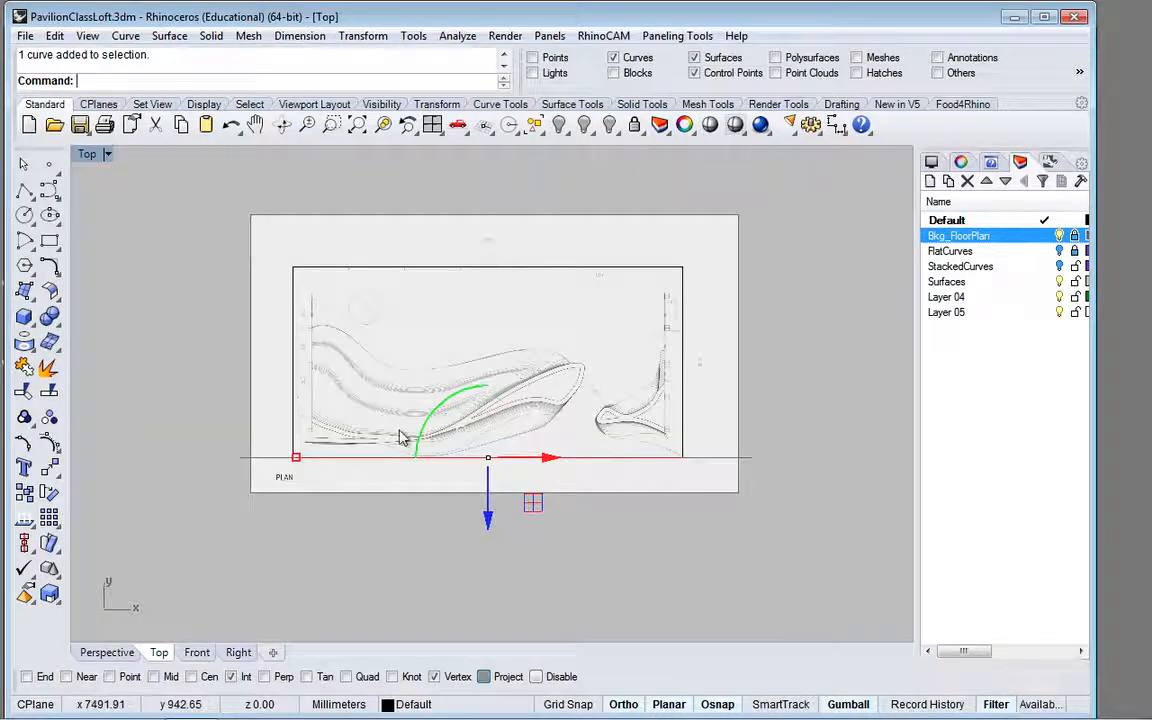
{"action": "type", "text": "Copy"}
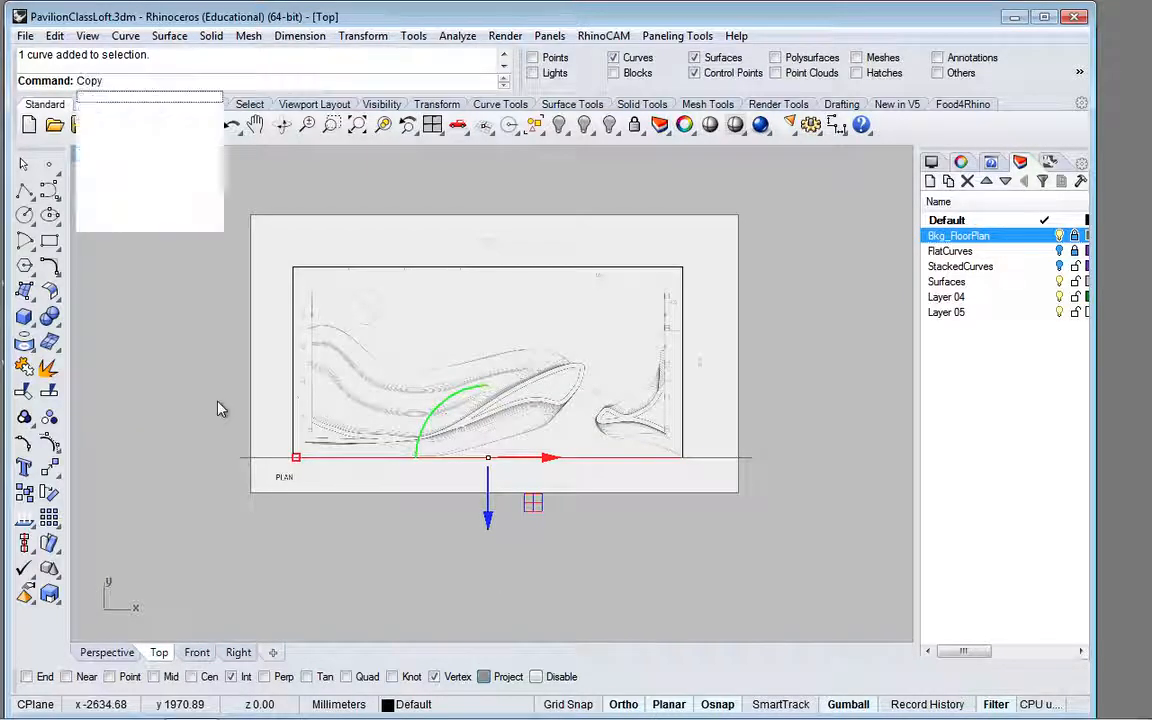
{"action": "key", "text": "Return"}
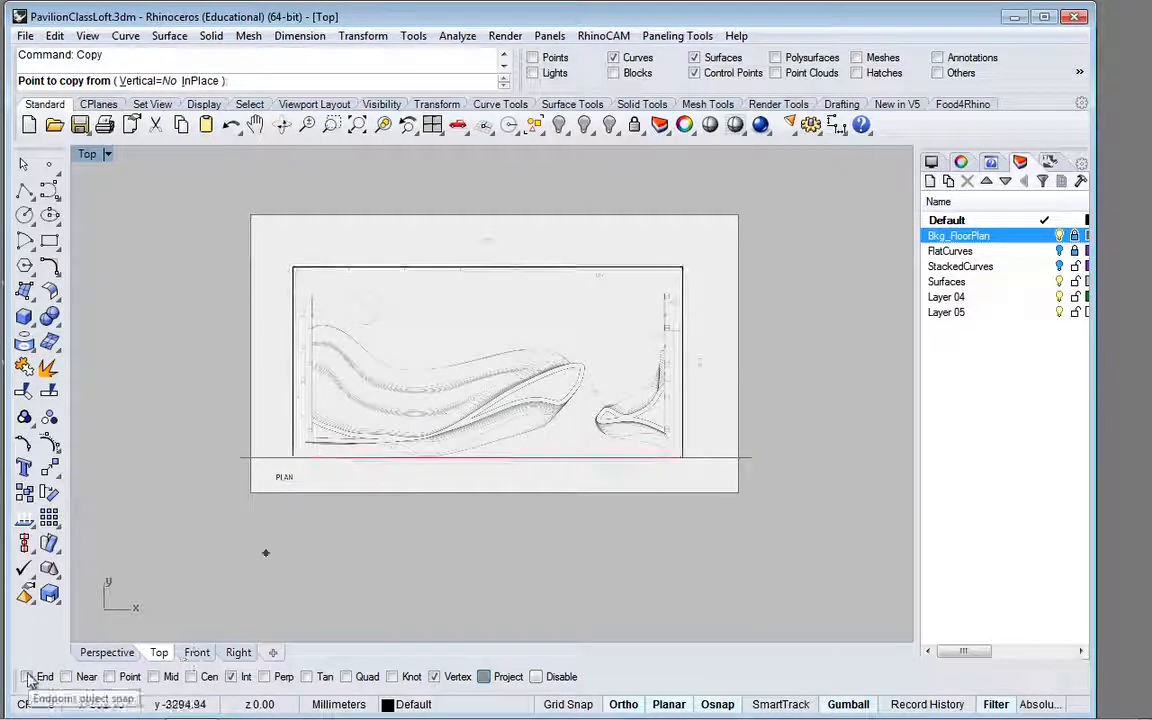
{"action": "left_click", "coordinate": [28, 678]}
{"action": "left_click", "coordinate": [231, 677]}
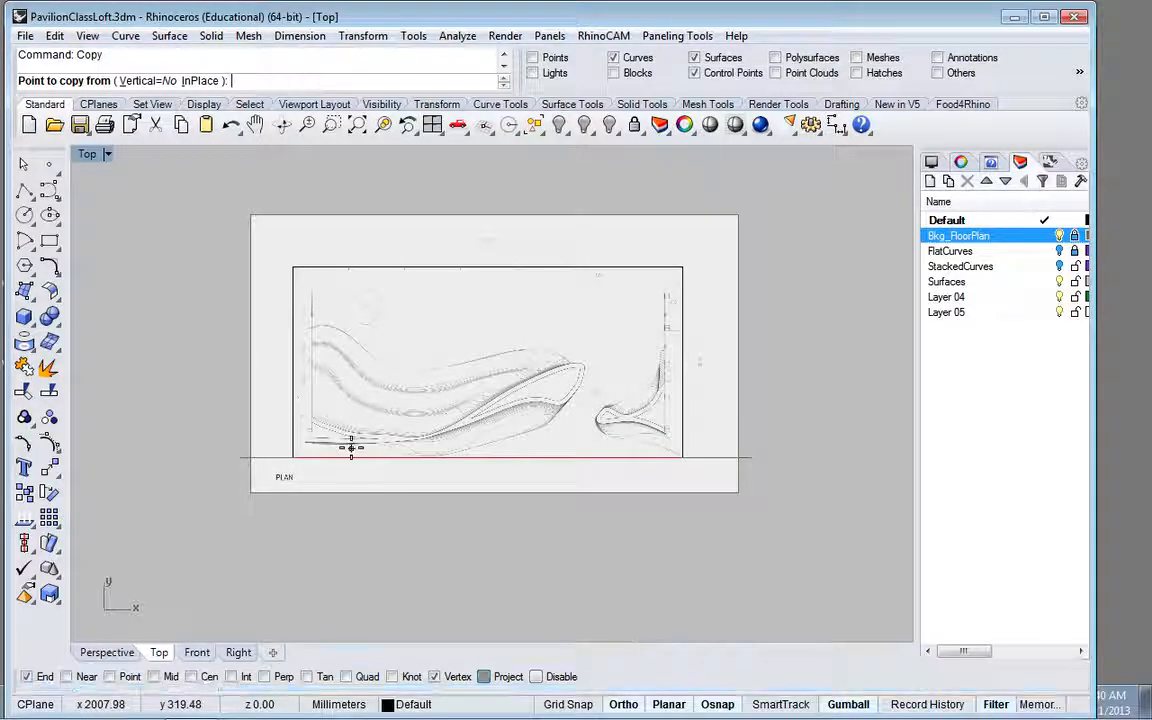
{"action": "left_click", "coordinate": [292, 457]}
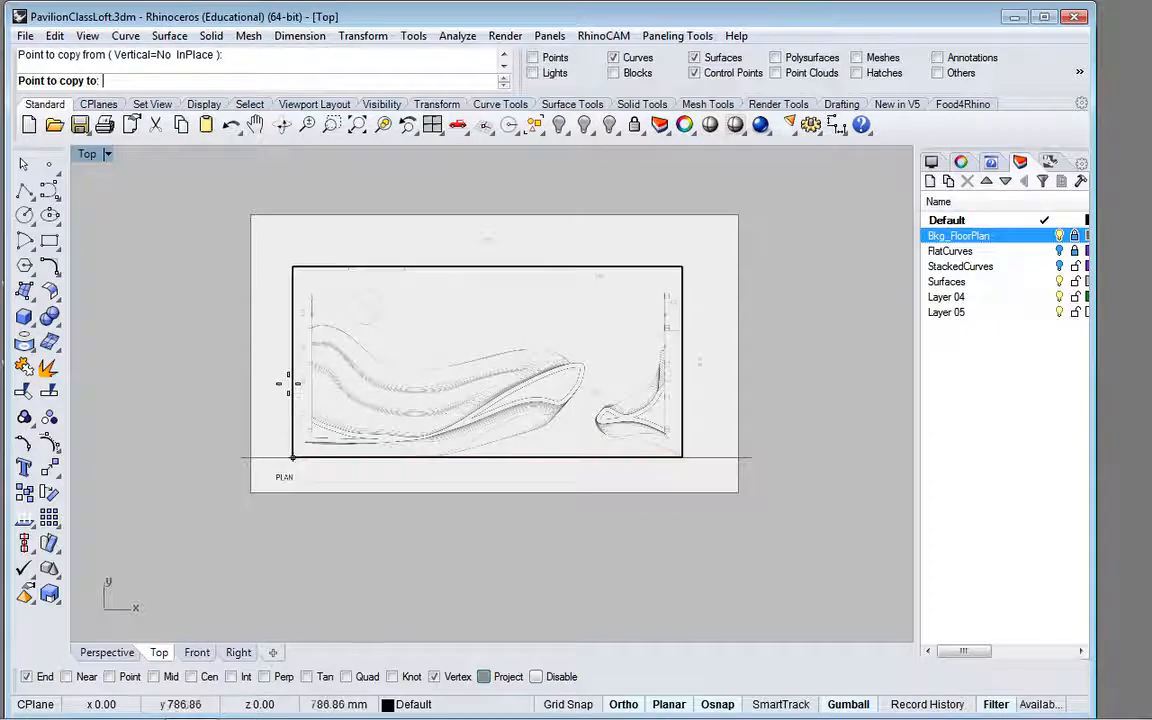
{"action": "left_click", "coordinate": [292, 267]}
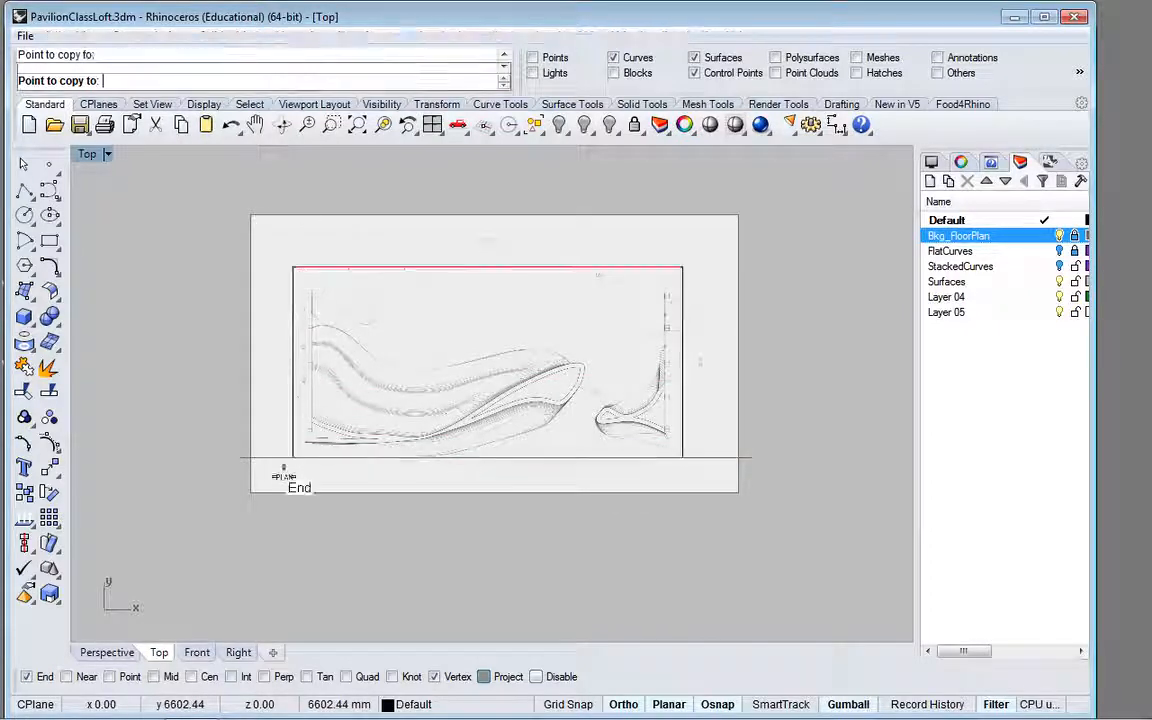
Step: Finish copying in the Perspective view and delete the stray extra rectangle copies placed inside the box
{"action": "left_click", "coordinate": [107, 652]}
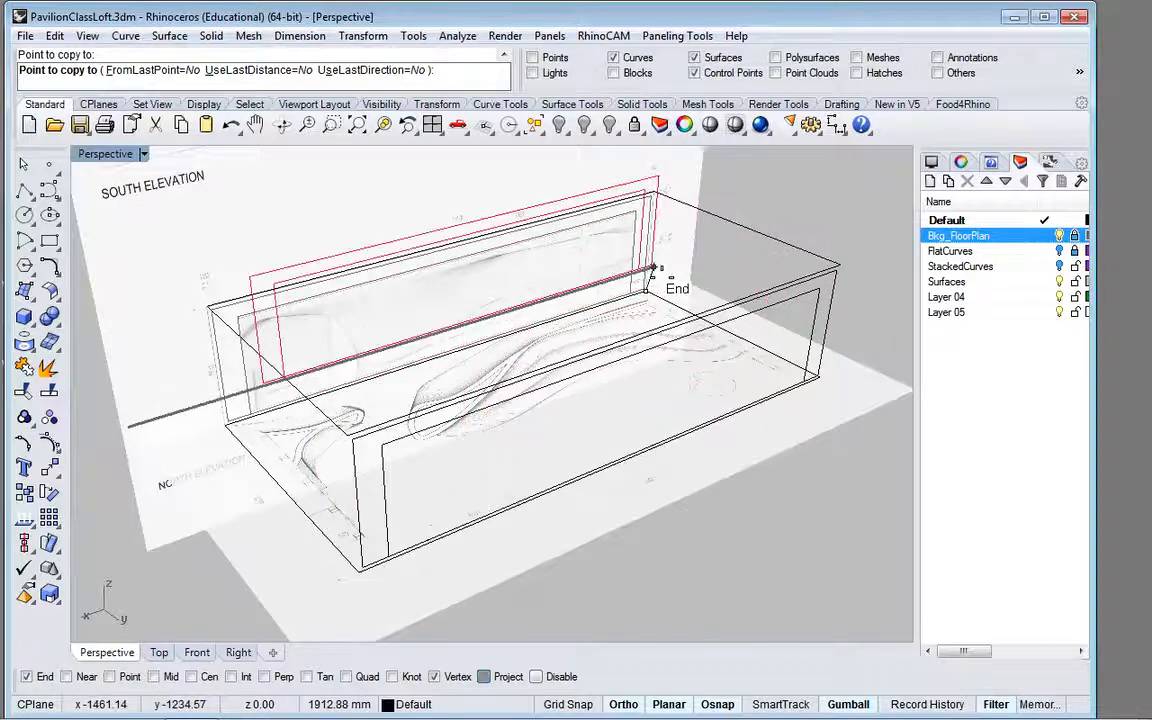
{"action": "left_click", "coordinate": [758, 380]}
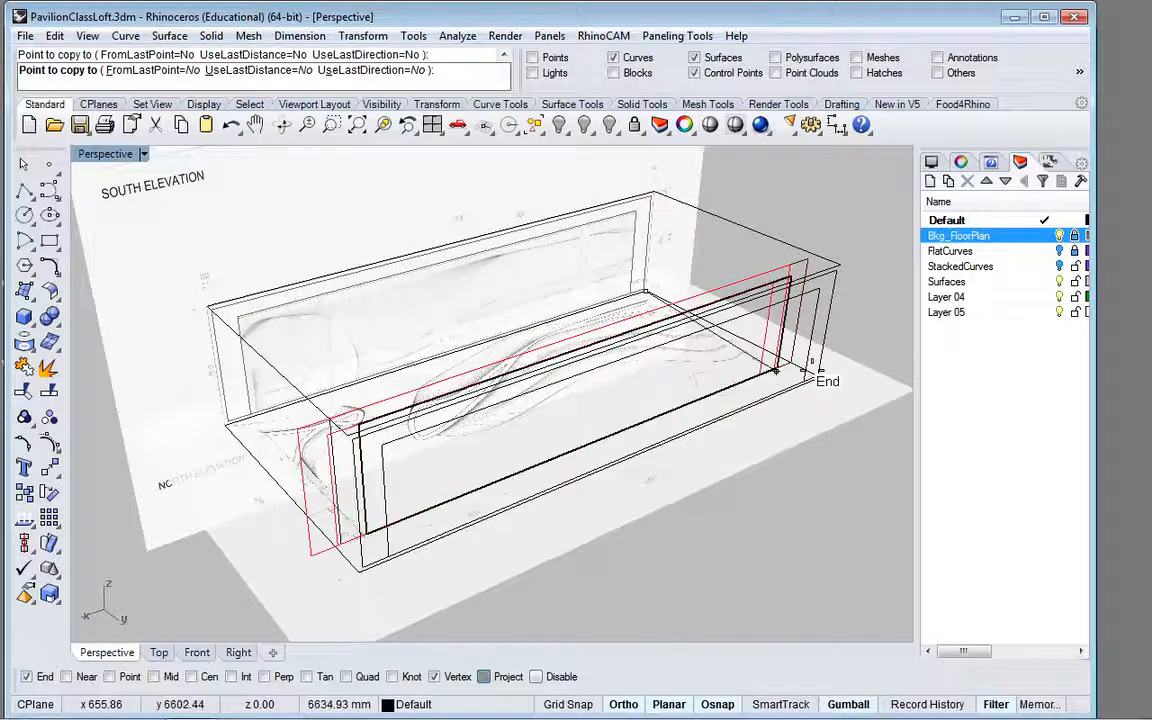
{"action": "key", "text": "Return"}
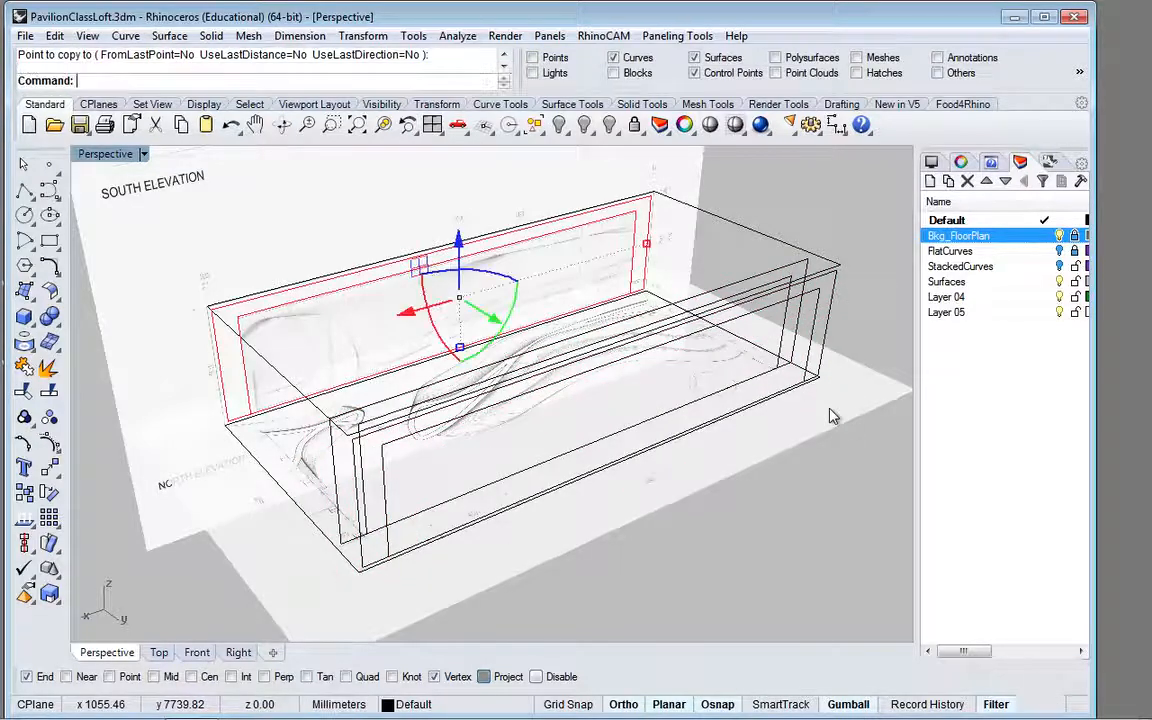
{"action": "left_click", "coordinate": [787, 332]}
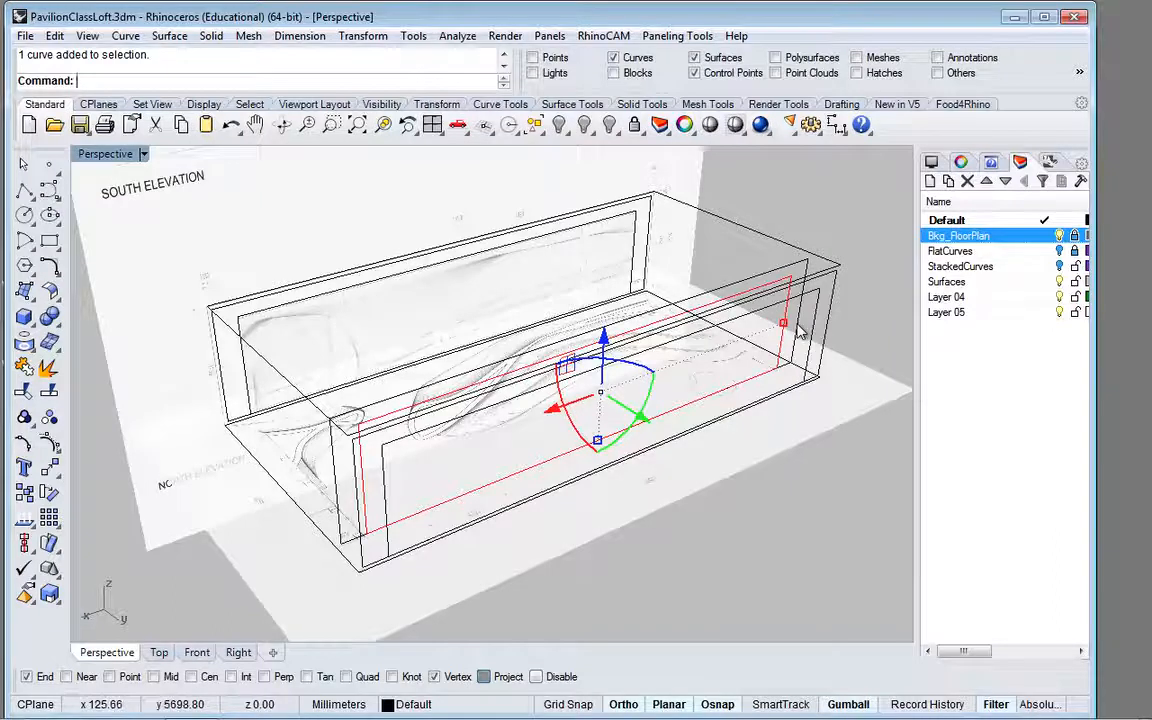
{"action": "key", "text": "Delete"}
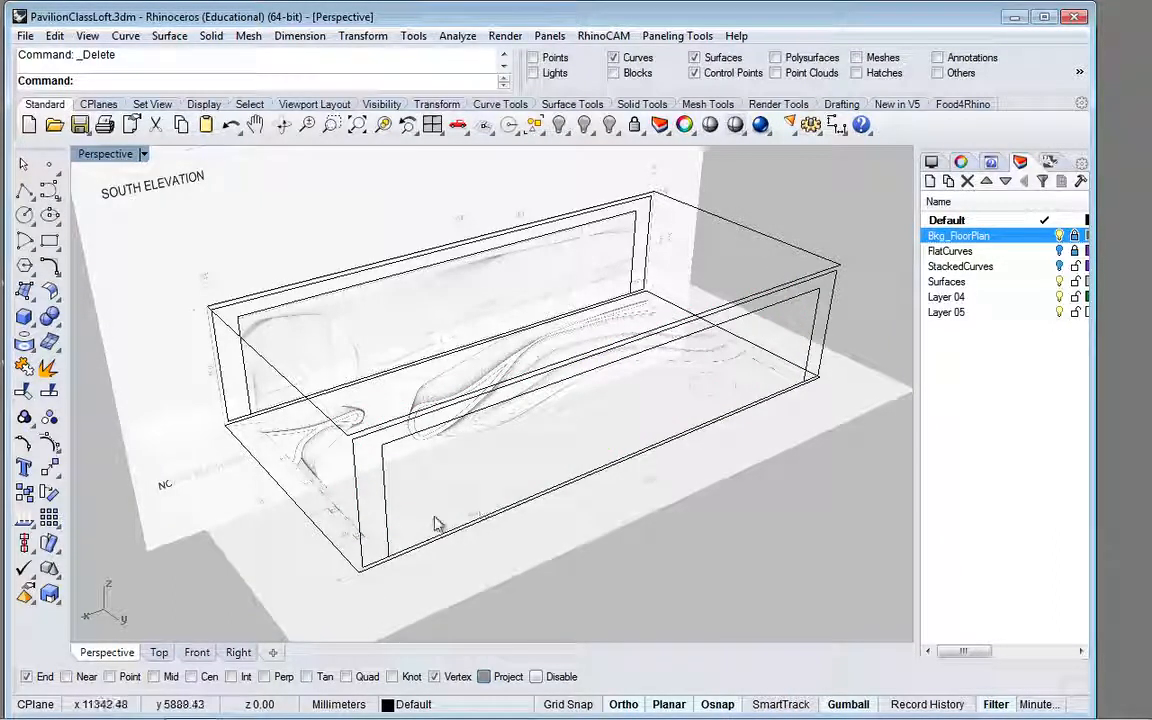
{"action": "left_click", "coordinate": [218, 377]}
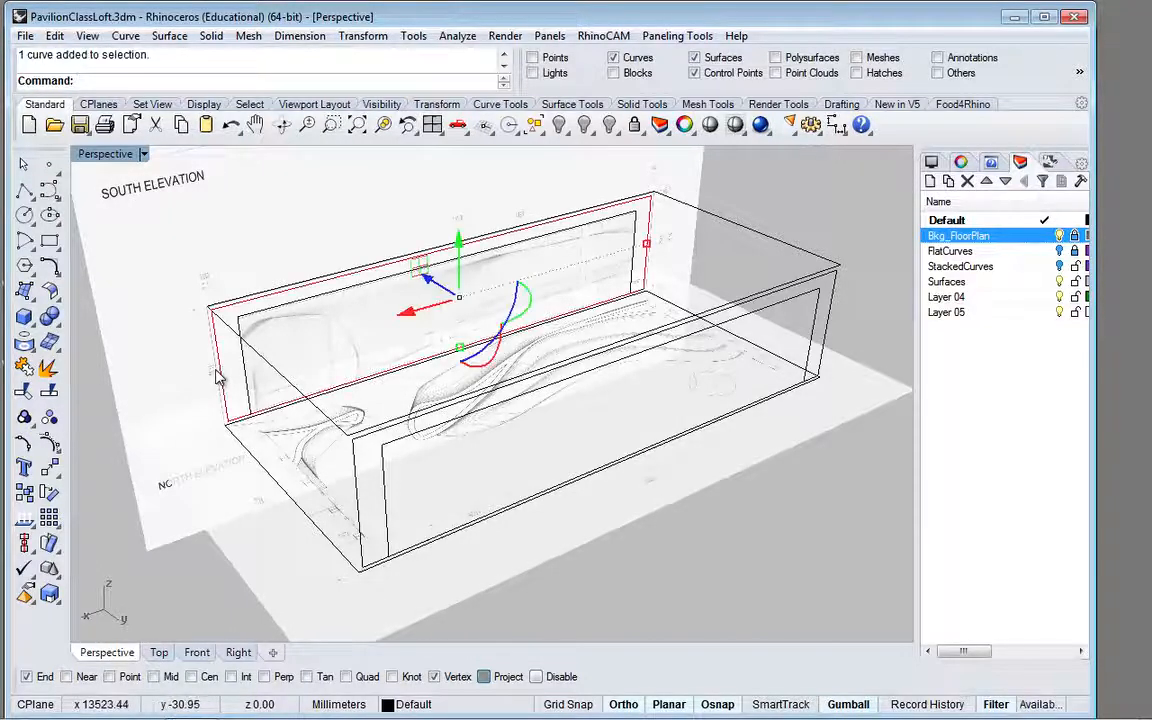
{"action": "left_click", "coordinate": [222, 309]}
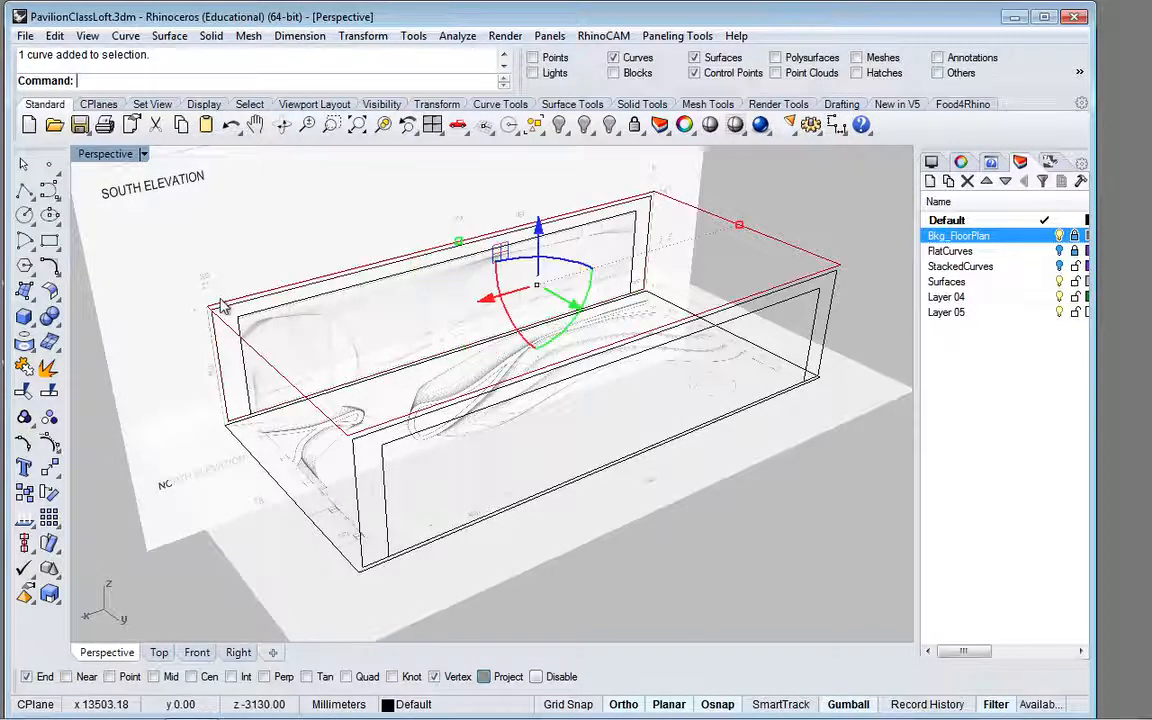
{"action": "key", "text": "Escape"}
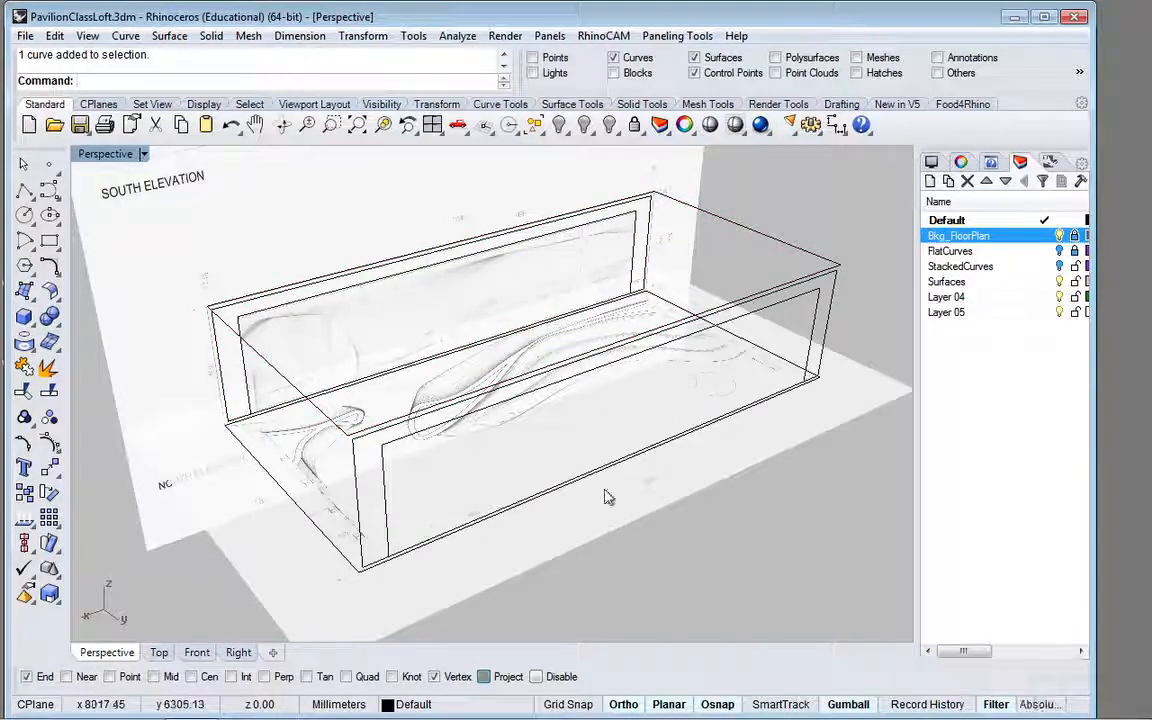
Step: Move the copied contour rectangle about 925 mm inward from the floor plan's upper edge in the Top view, and return to Perspective
{"action": "left_click", "coordinate": [813, 333]}
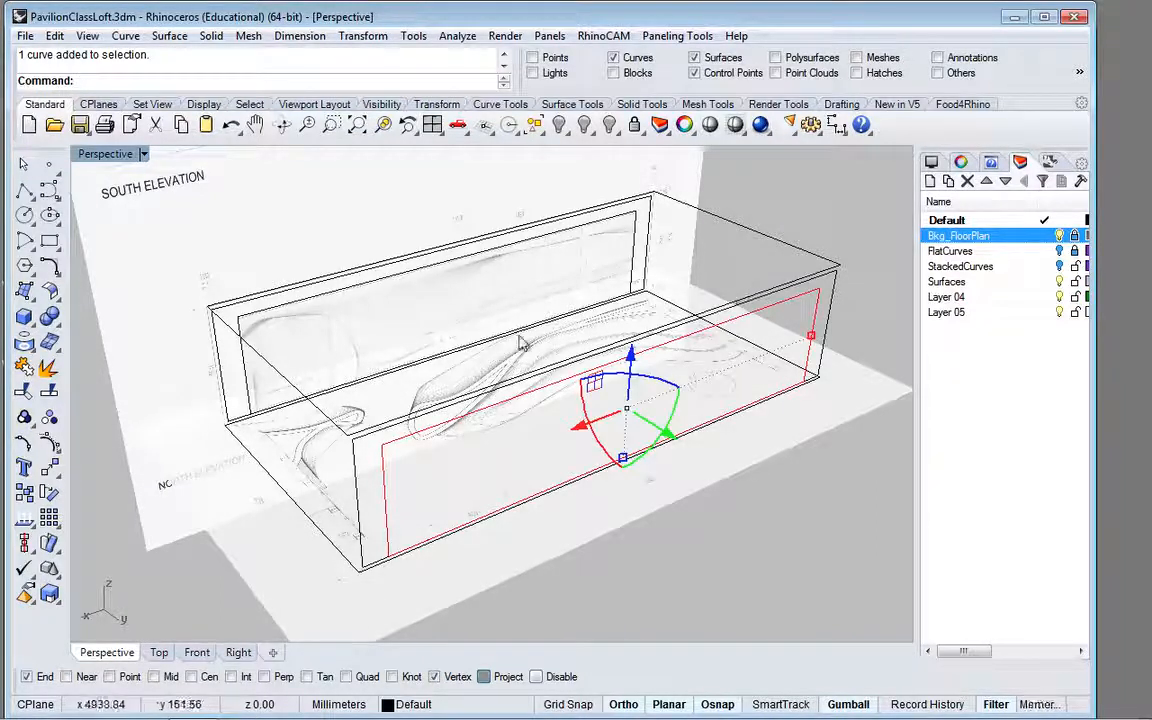
{"action": "left_click", "coordinate": [162, 654]}
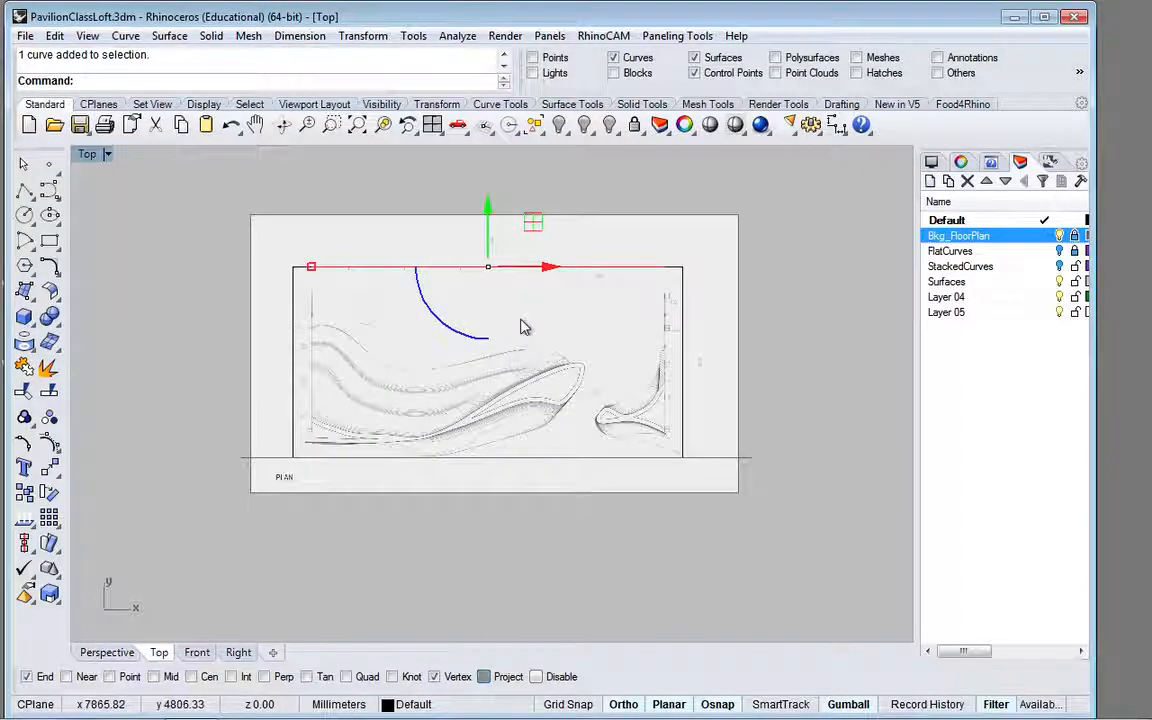
{"action": "scroll", "coordinate": [674, 290], "scroll_direction": "up", "scroll_amount": 5}
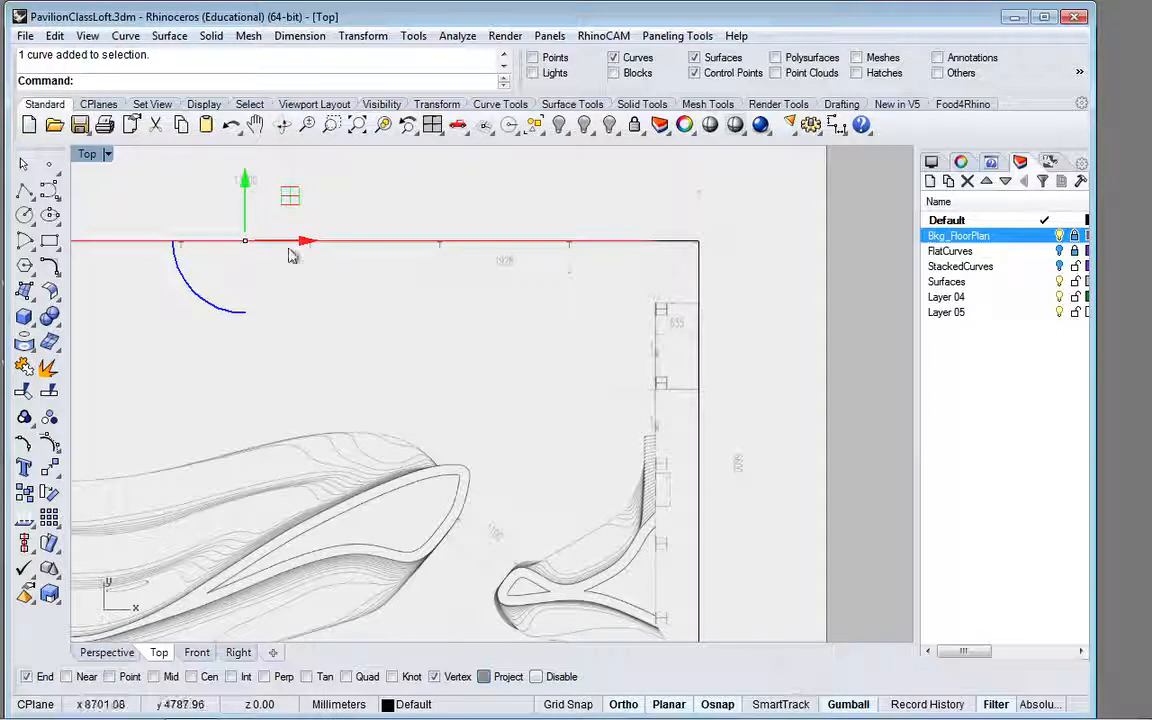
{"action": "left_click_drag", "start_coordinate": [247, 187], "coordinate": [246, 242]}
{"action": "scroll", "coordinate": [400, 318], "scroll_direction": "down", "scroll_amount": 5}
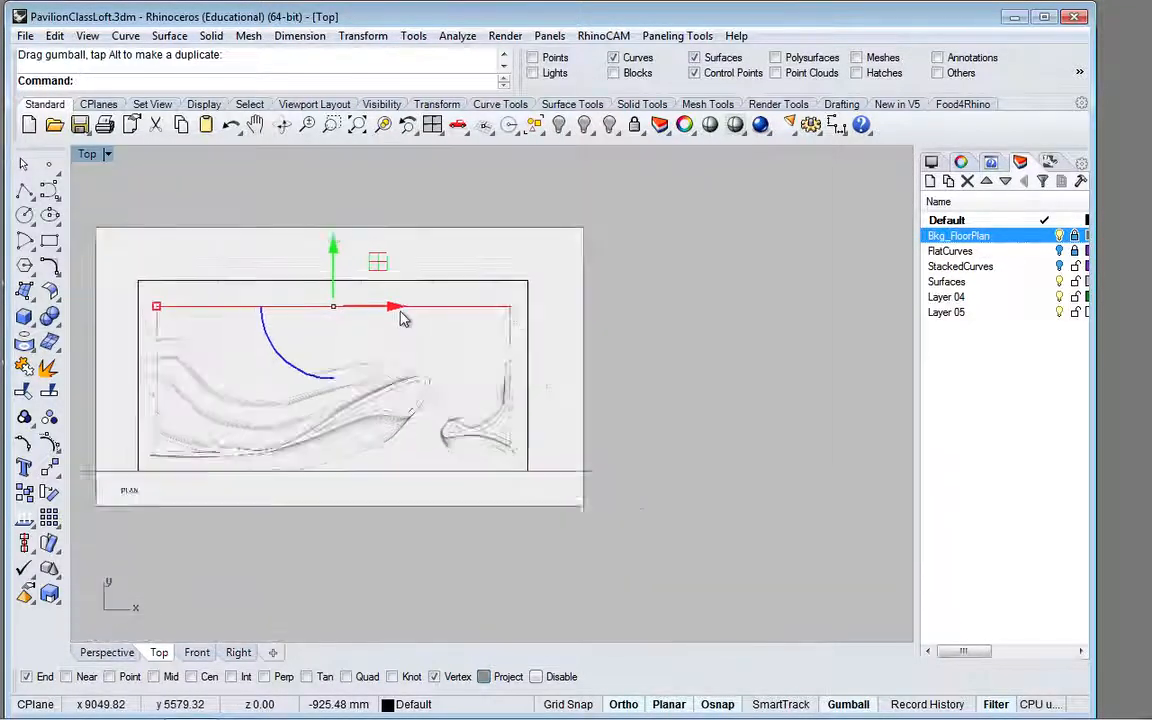
{"action": "left_click", "coordinate": [124, 654]}
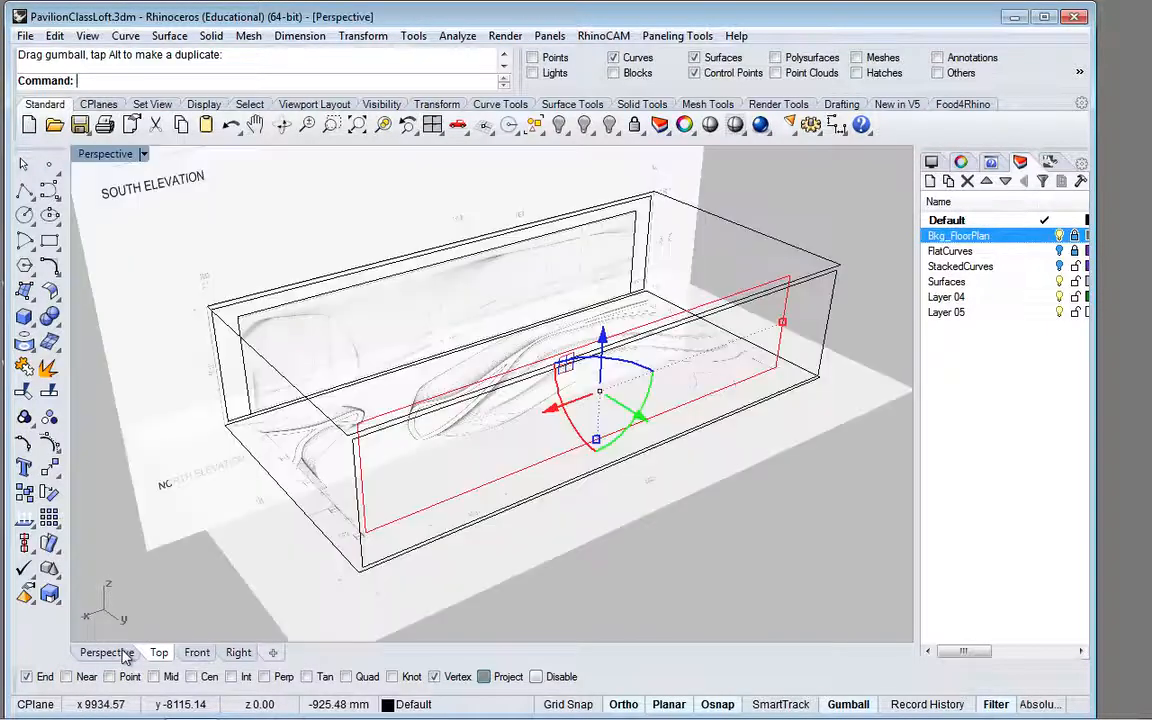
Step: Move the contour rectangle at the floor plan's lower edge about 885 mm inward in the Top view, and return to Perspective
{"action": "left_click", "coordinate": [250, 398]}
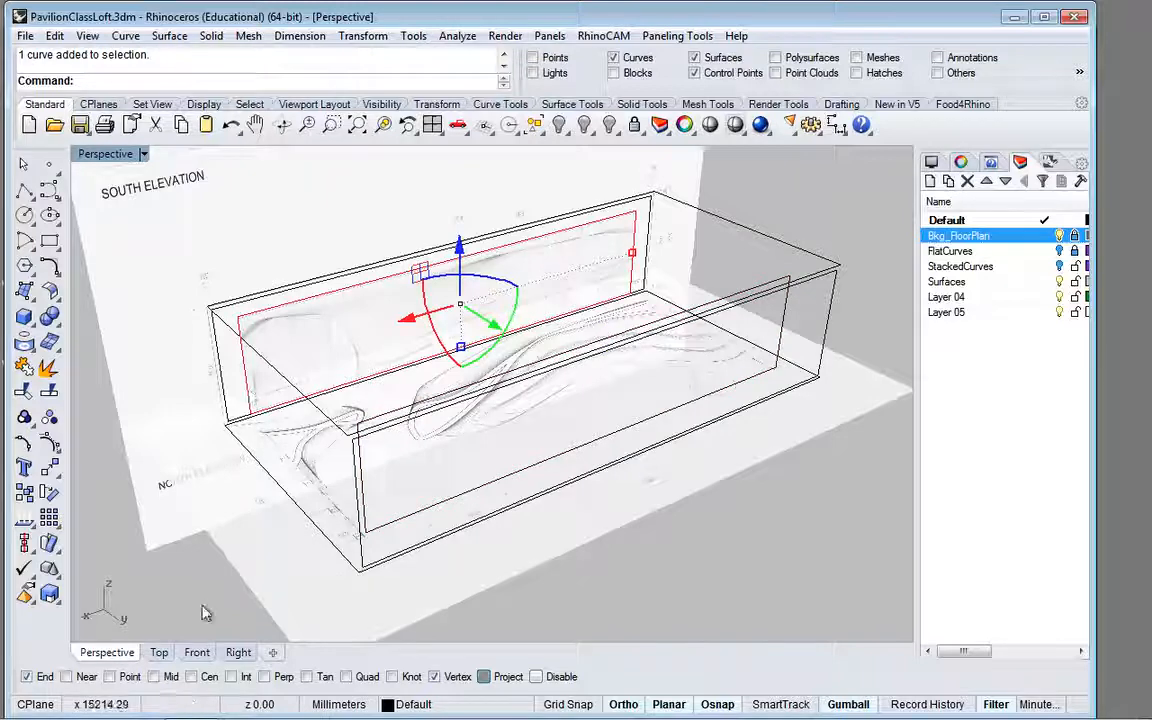
{"action": "left_click", "coordinate": [159, 652]}
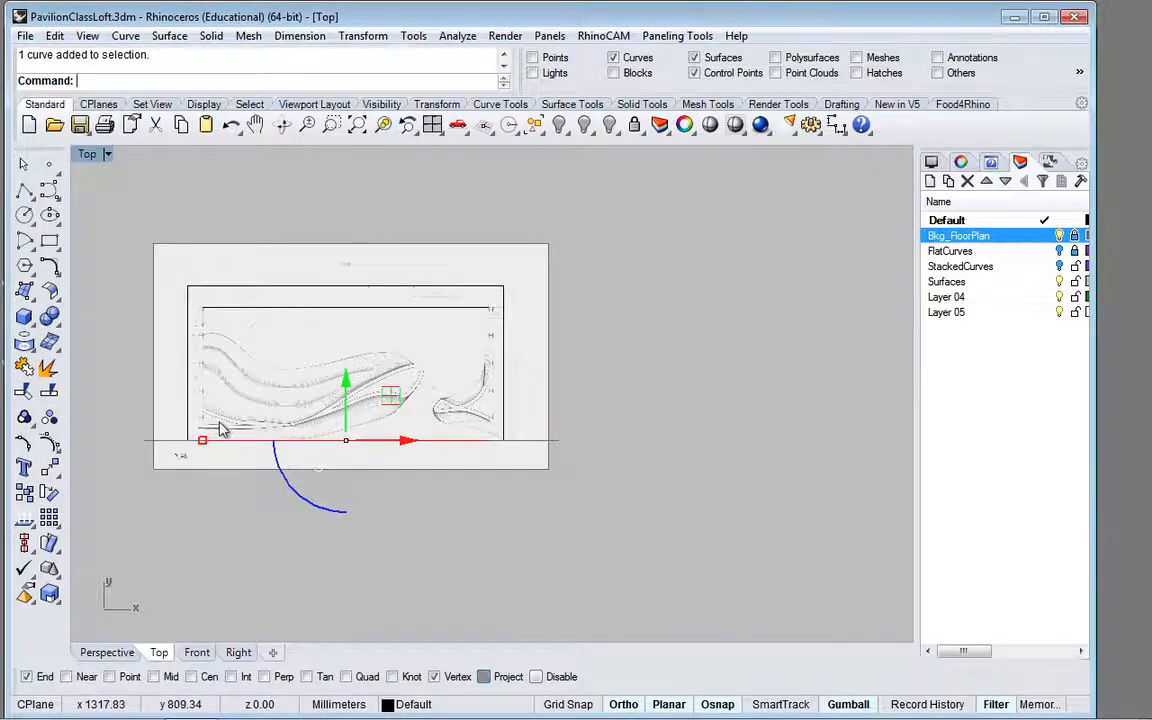
{"action": "scroll", "coordinate": [222, 429], "scroll_direction": "up", "scroll_amount": 8}
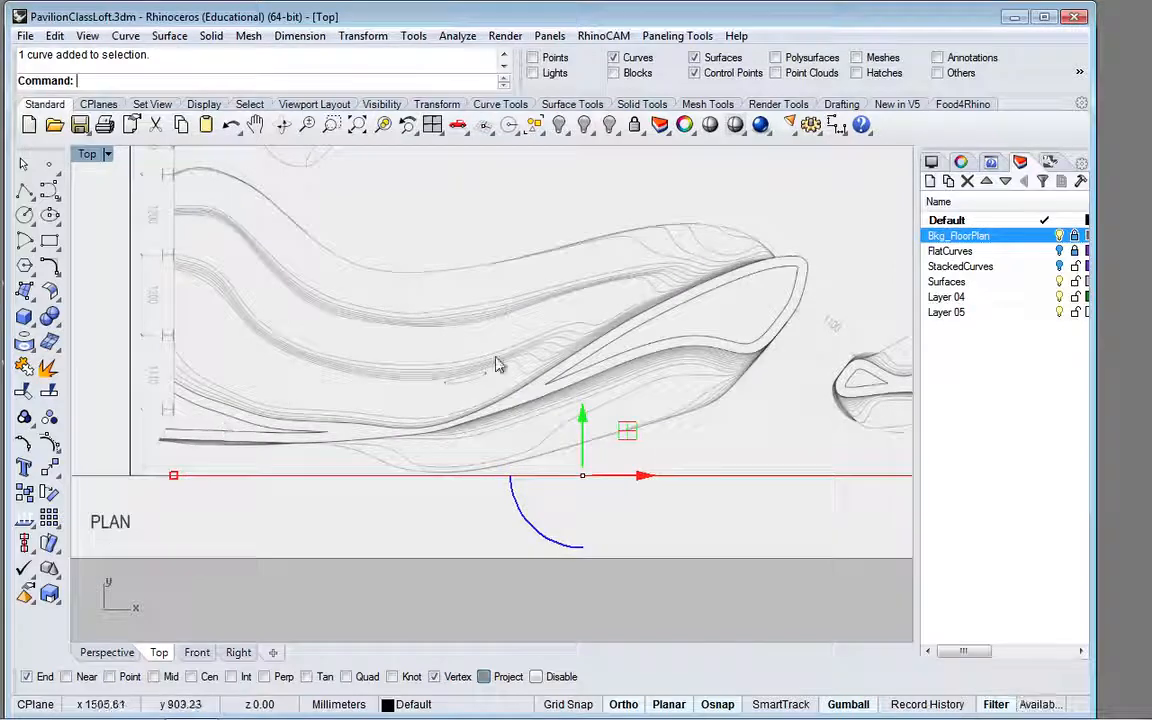
{"action": "left_click_drag", "start_coordinate": [583, 415], "coordinate": [581, 358]}
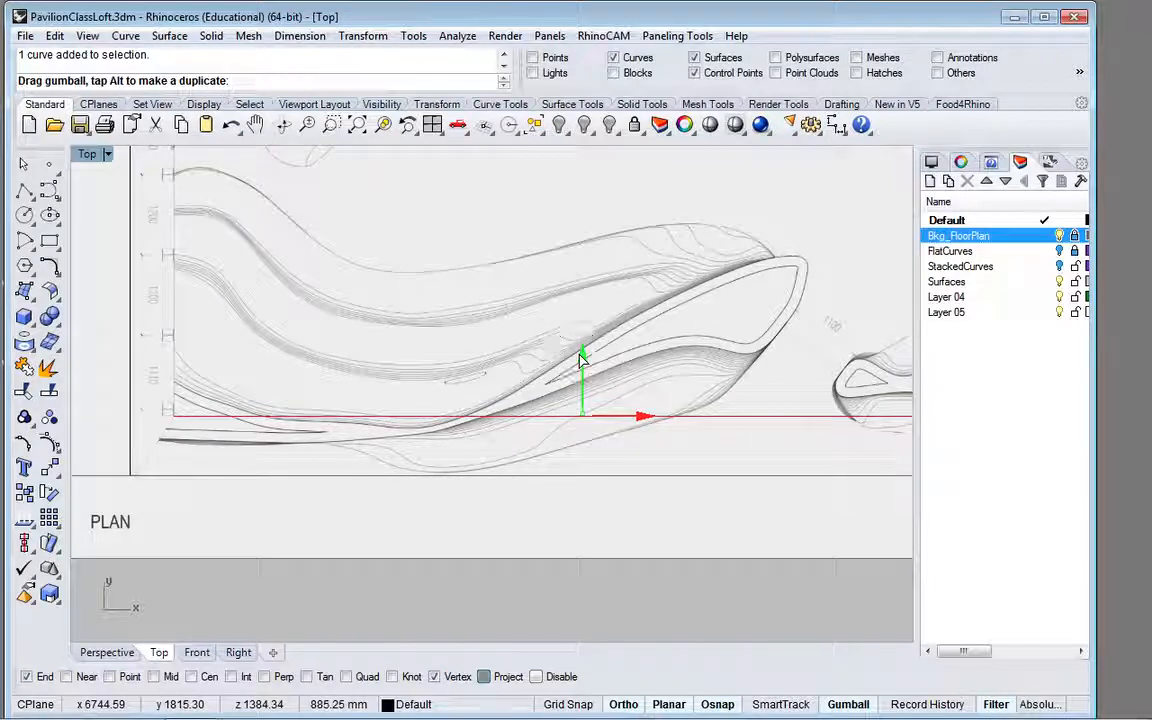
{"action": "key", "text": "Escape"}
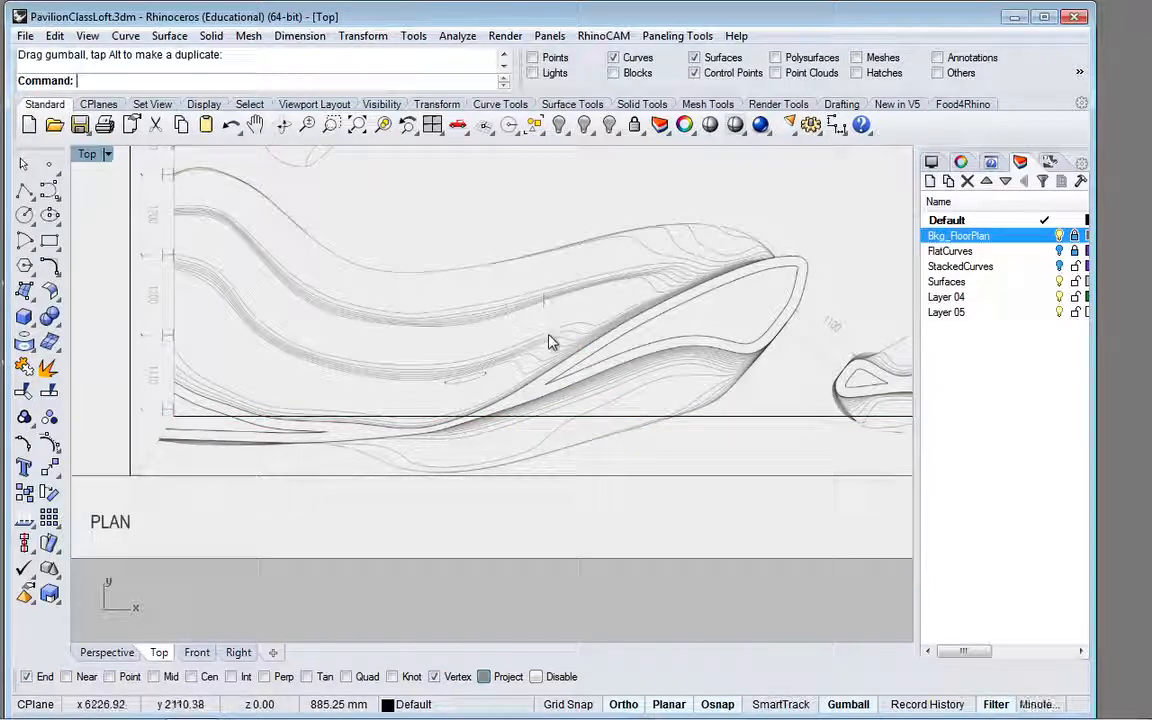
{"action": "scroll", "coordinate": [553, 342], "scroll_direction": "down", "scroll_amount": 2}
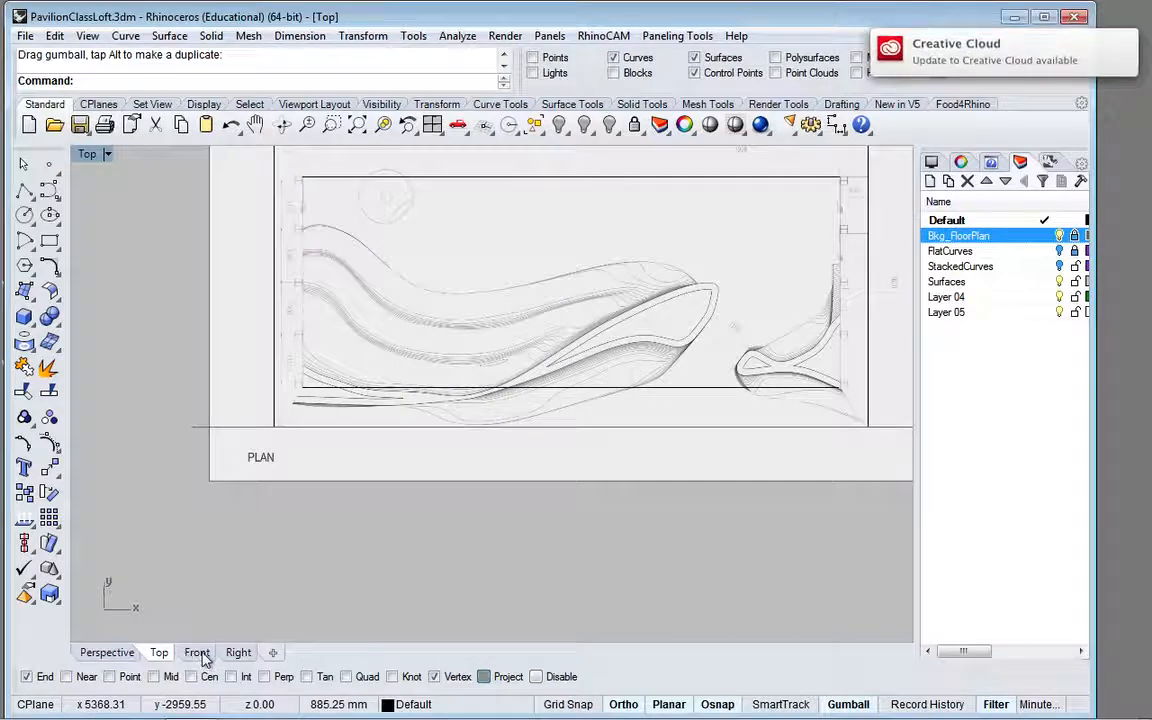
{"action": "left_click", "coordinate": [121, 656]}
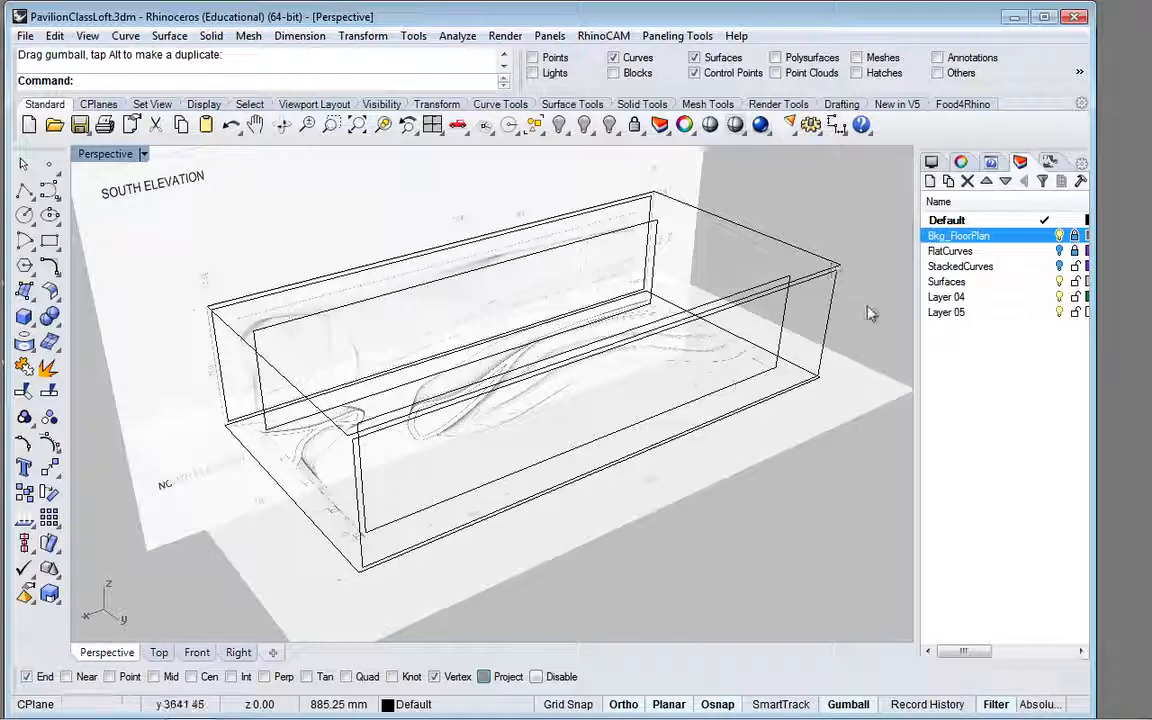
{"action": "scroll", "coordinate": [848, 331], "scroll_direction": "down", "scroll_amount": 3}
{"action": "scroll", "coordinate": [848, 331], "scroll_direction": "up", "scroll_amount": 5}
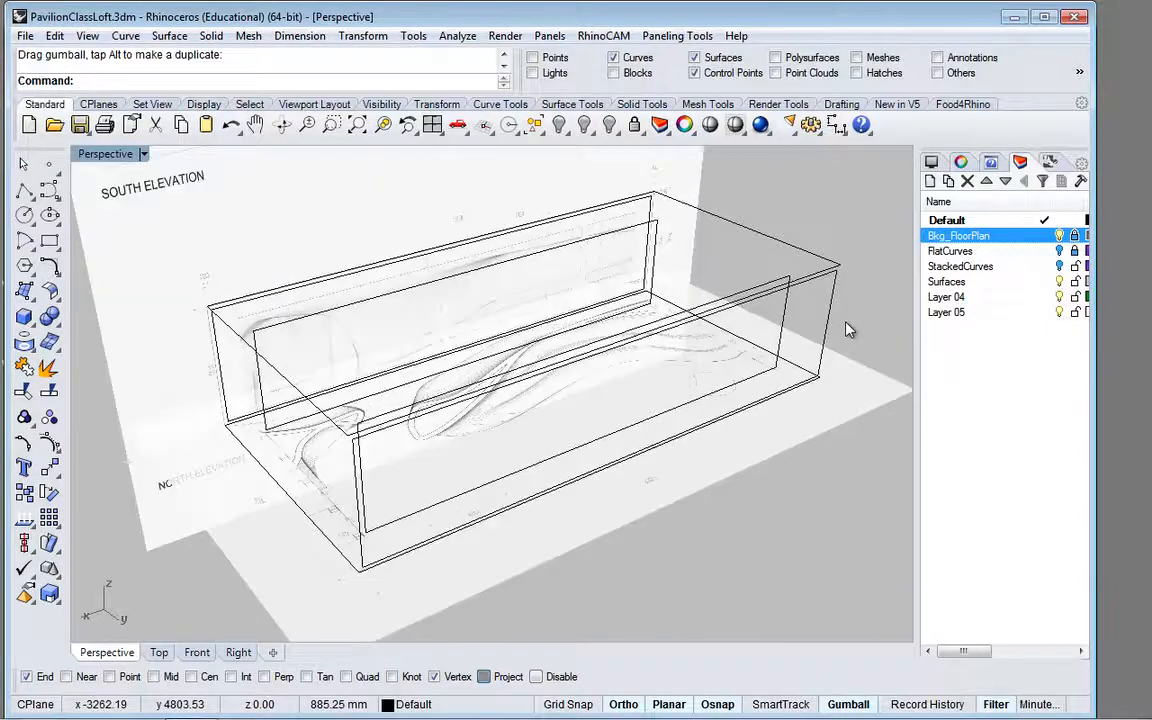
{"action": "scroll", "coordinate": [850, 340], "scroll_direction": "up", "scroll_amount": 3}
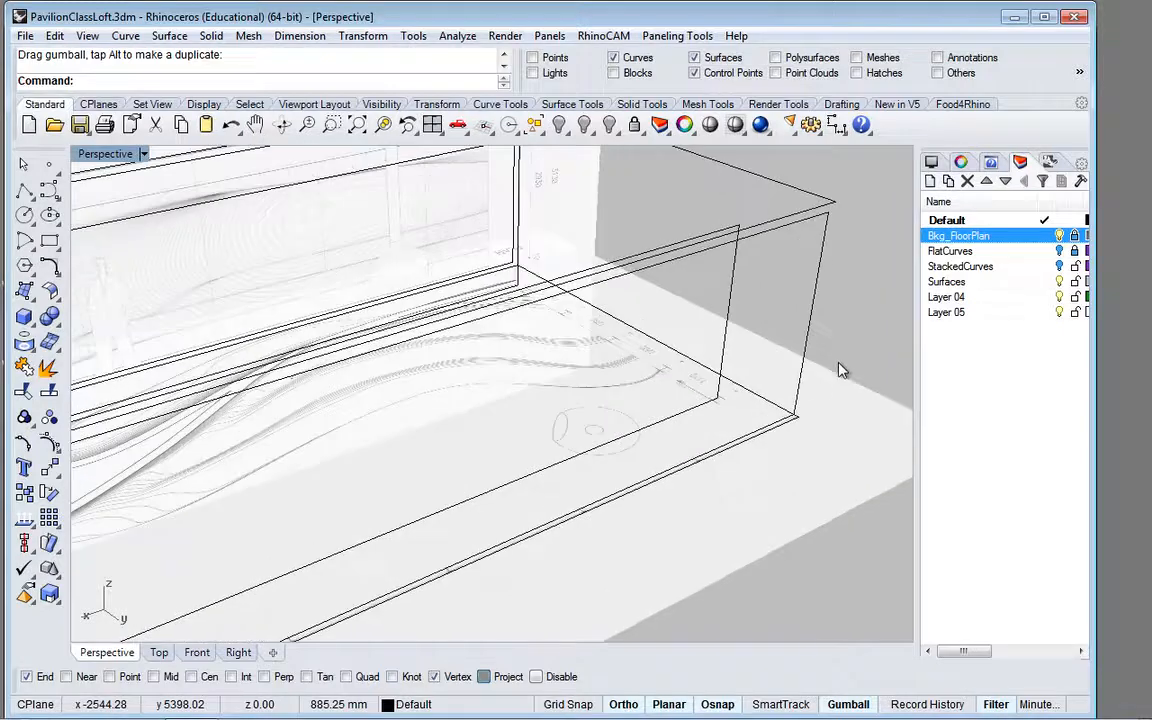
{"action": "scroll", "coordinate": [855, 347], "scroll_direction": "down", "scroll_amount": 5}
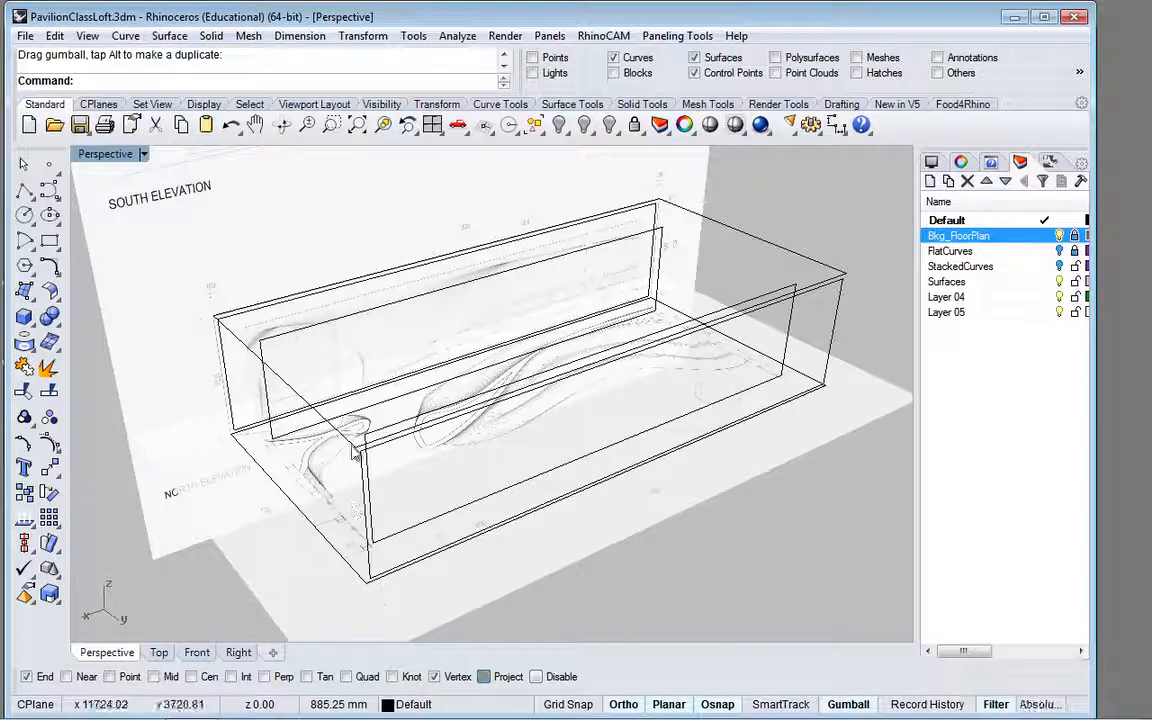
{"action": "left_click", "coordinate": [49, 240]}
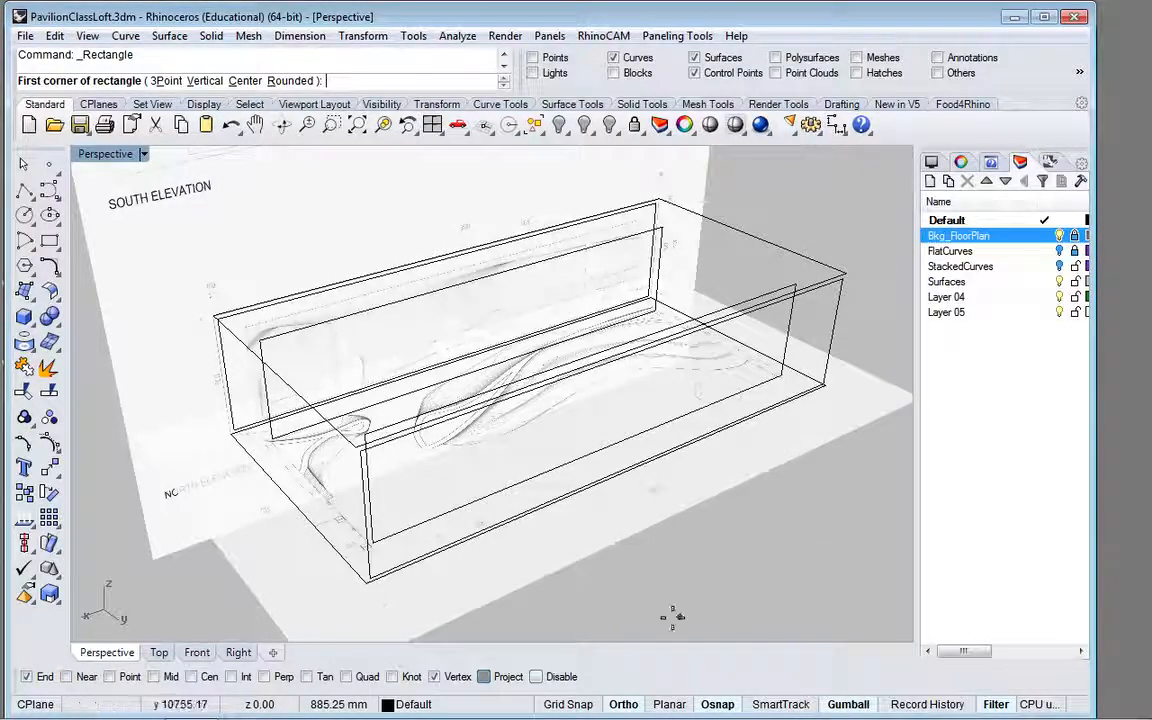
{"action": "left_click", "coordinate": [680, 708]}
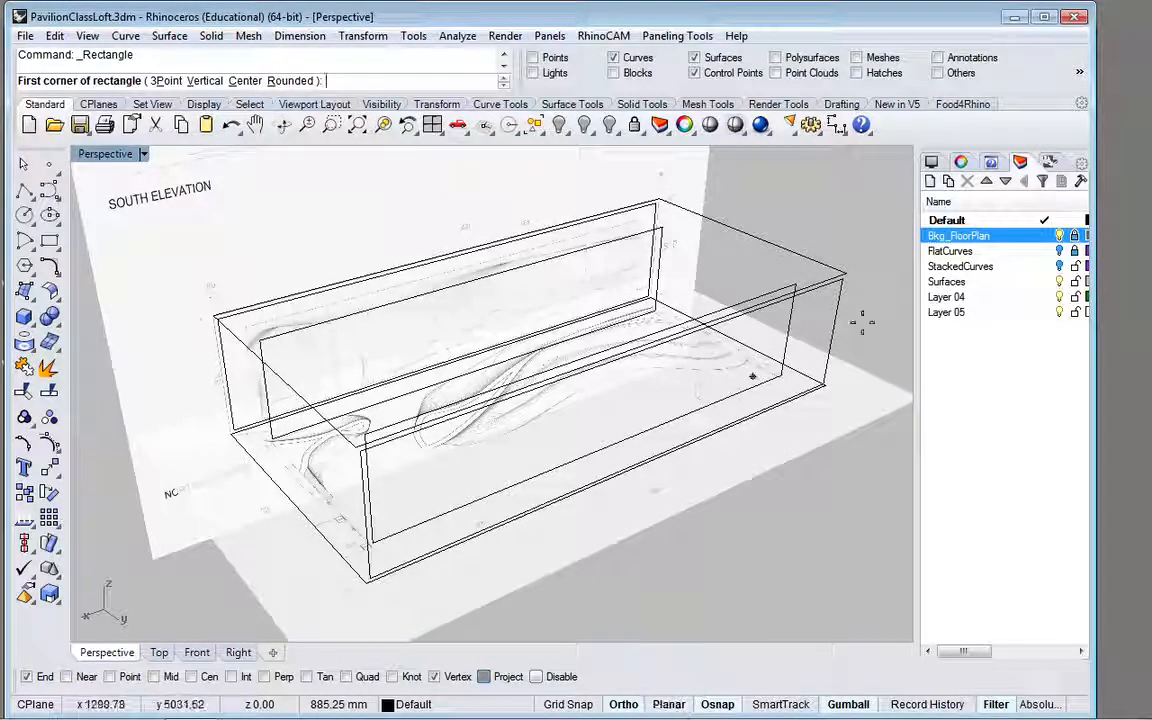
{"action": "scroll", "coordinate": [851, 318], "scroll_direction": "up", "scroll_amount": 4}
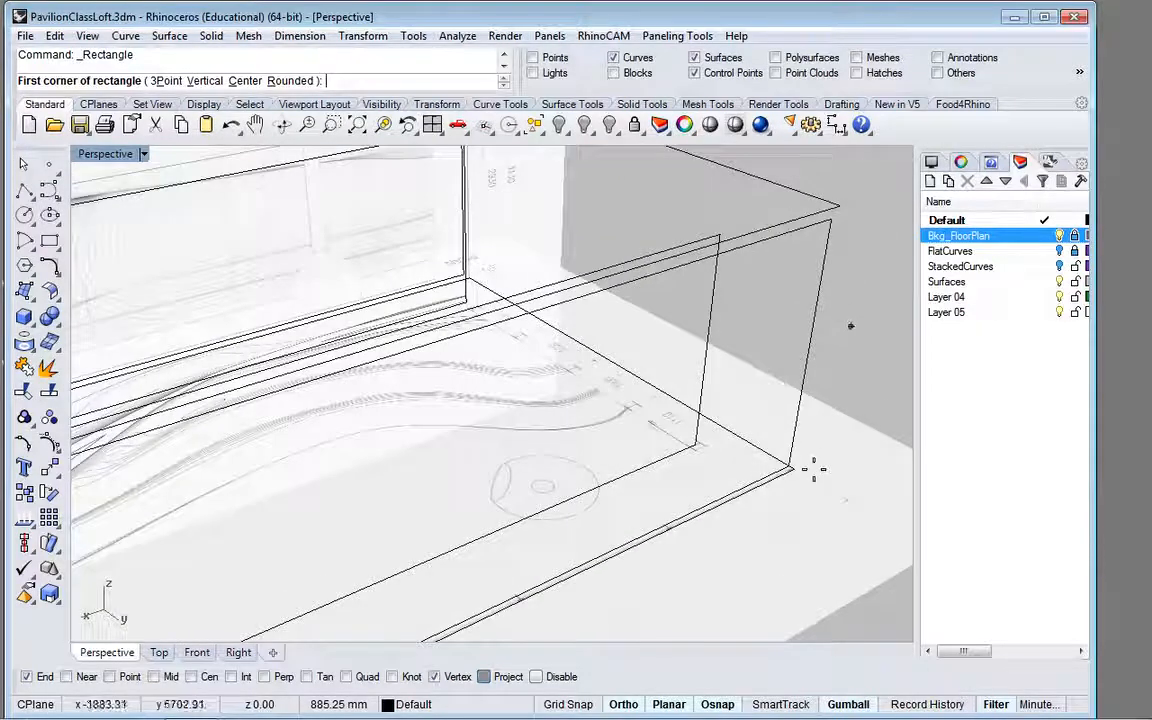
{"action": "left_click", "coordinate": [793, 467]}
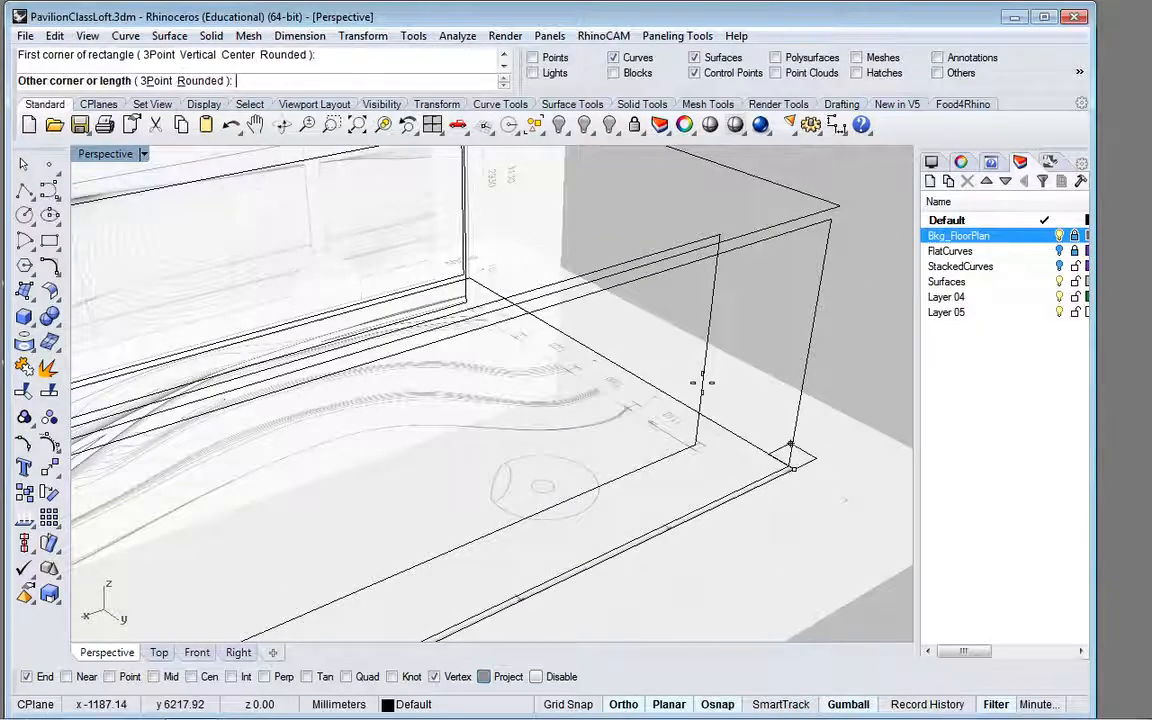
{"action": "left_click", "coordinate": [197, 653]}
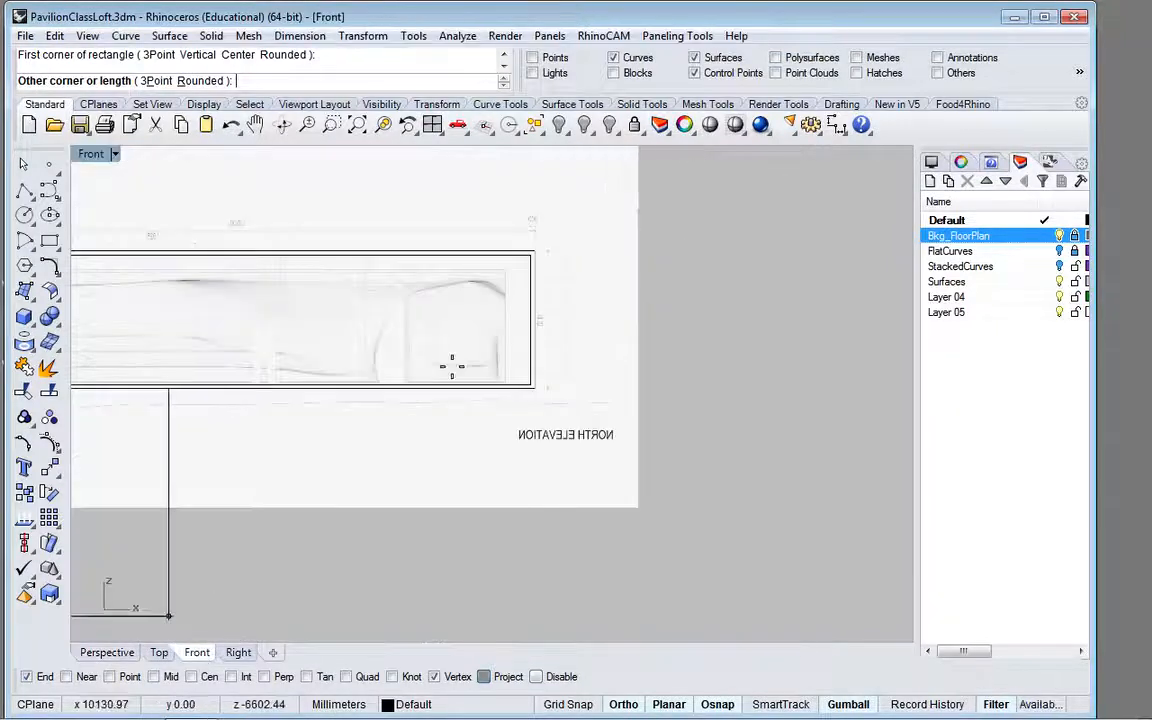
{"action": "scroll", "coordinate": [494, 314], "scroll_direction": "down", "scroll_amount": 4}
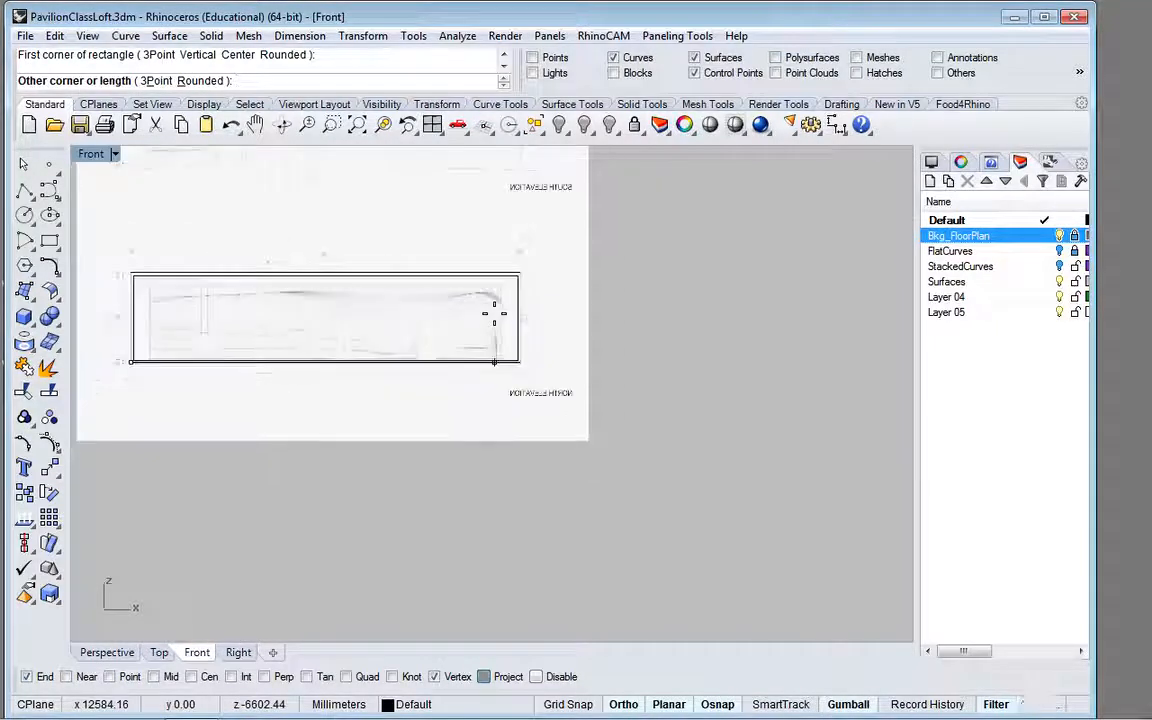
{"action": "left_click", "coordinate": [495, 287]}
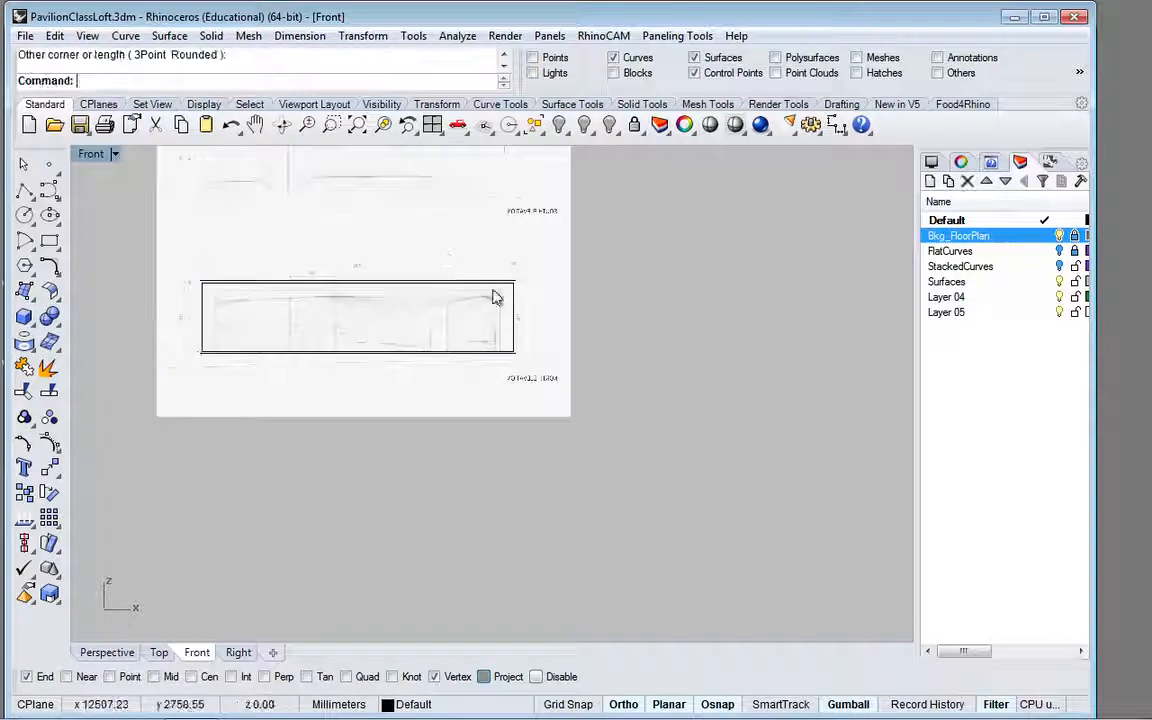
Step: Draw a rectangle about 13503 by 3130 mm in the Front view, snapped to opposite end points of the elevation's outer border
{"action": "scroll", "coordinate": [191, 335], "scroll_direction": "up", "scroll_amount": 4}
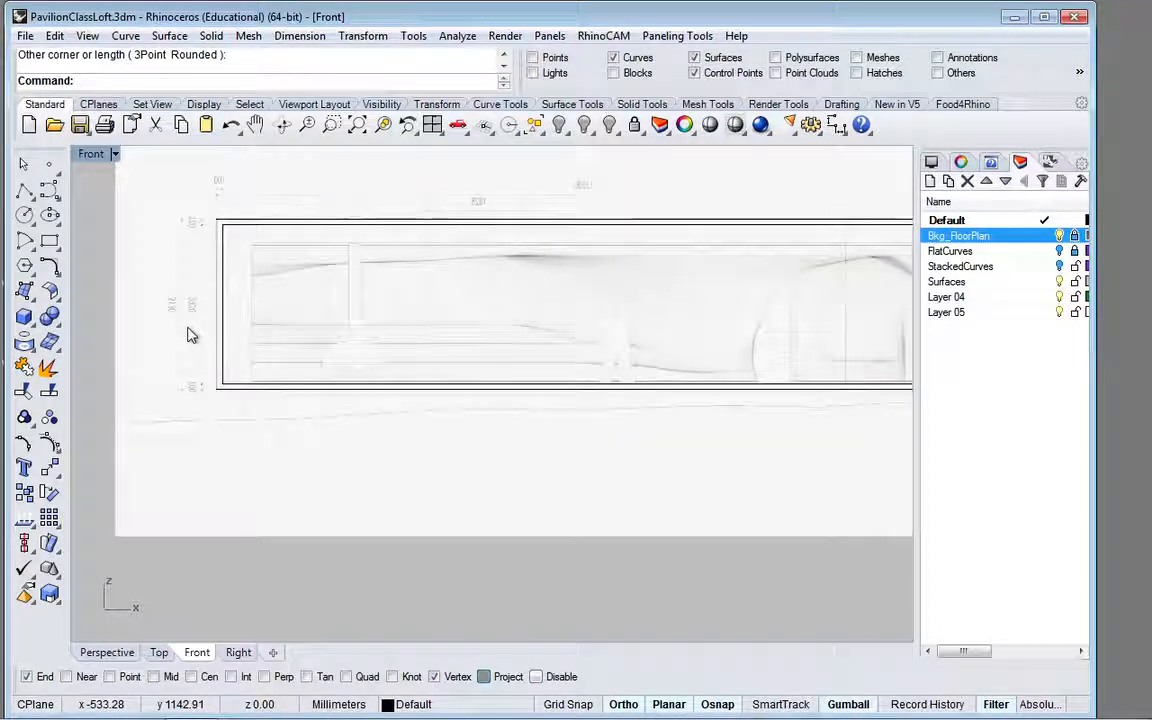
{"action": "left_click", "coordinate": [49, 241]}
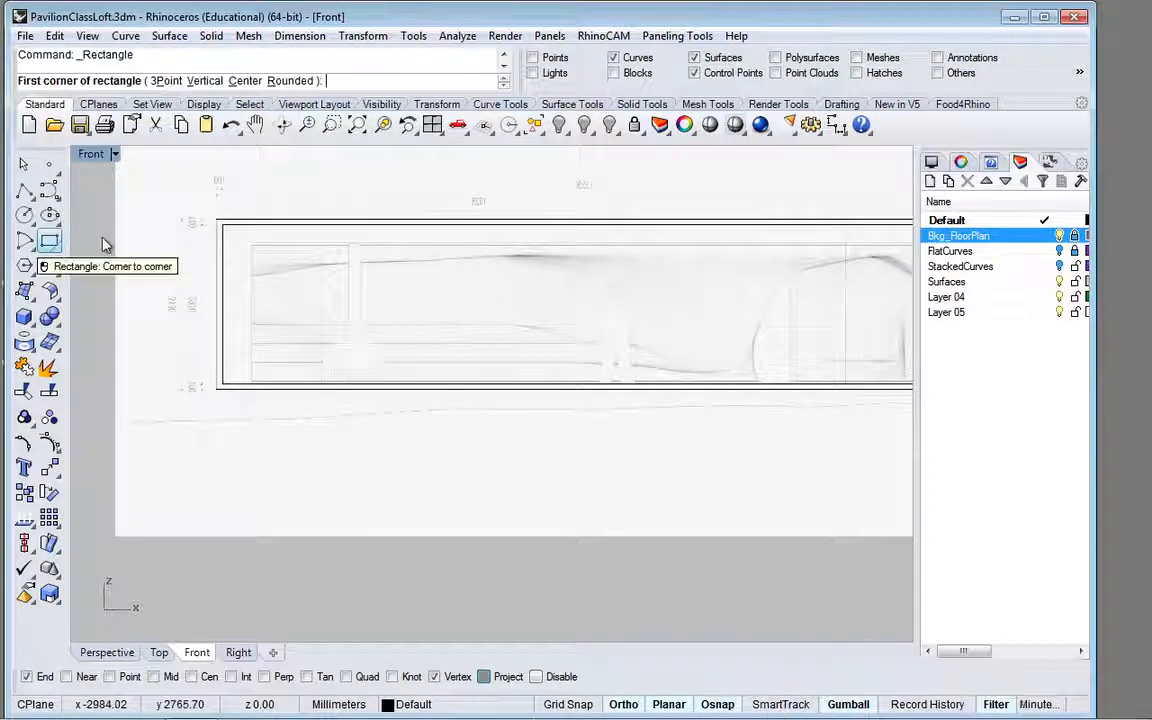
{"action": "left_click", "coordinate": [214, 217]}
{"action": "scroll", "coordinate": [437, 296], "scroll_direction": "down", "scroll_amount": 2}
{"action": "scroll", "coordinate": [437, 296], "scroll_direction": "down", "scroll_amount": 4}
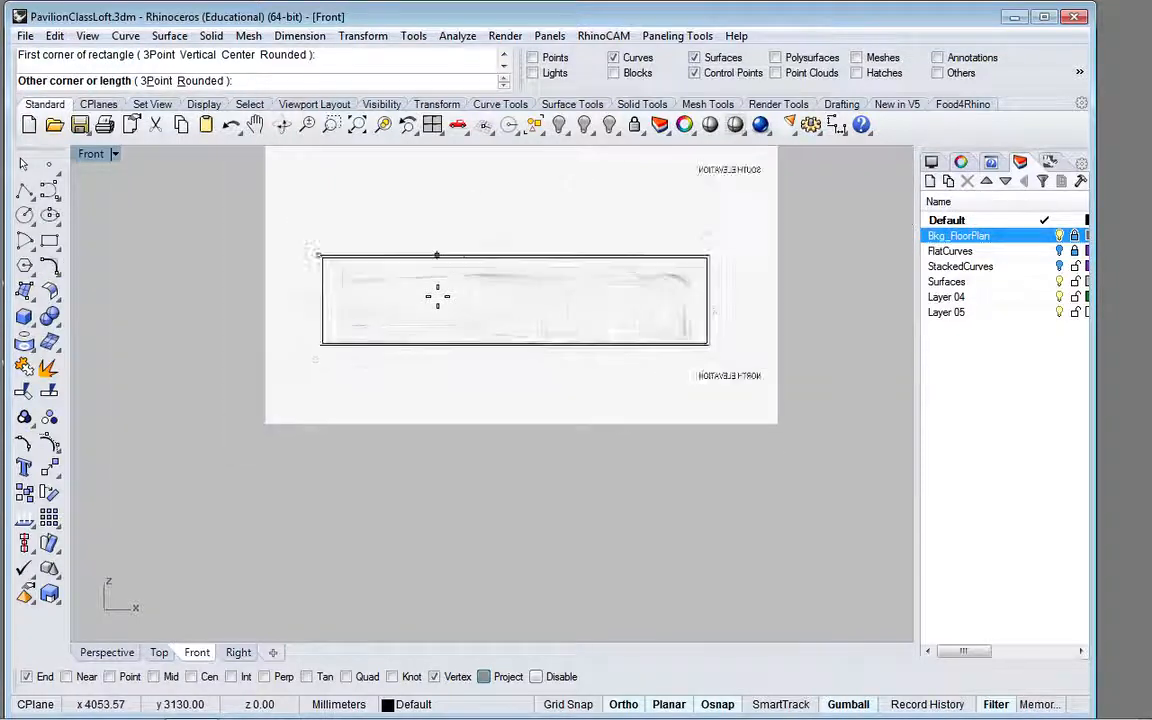
{"action": "scroll", "coordinate": [662, 341], "scroll_direction": "up", "scroll_amount": 2}
{"action": "scroll", "coordinate": [657, 335], "scroll_direction": "up", "scroll_amount": 5}
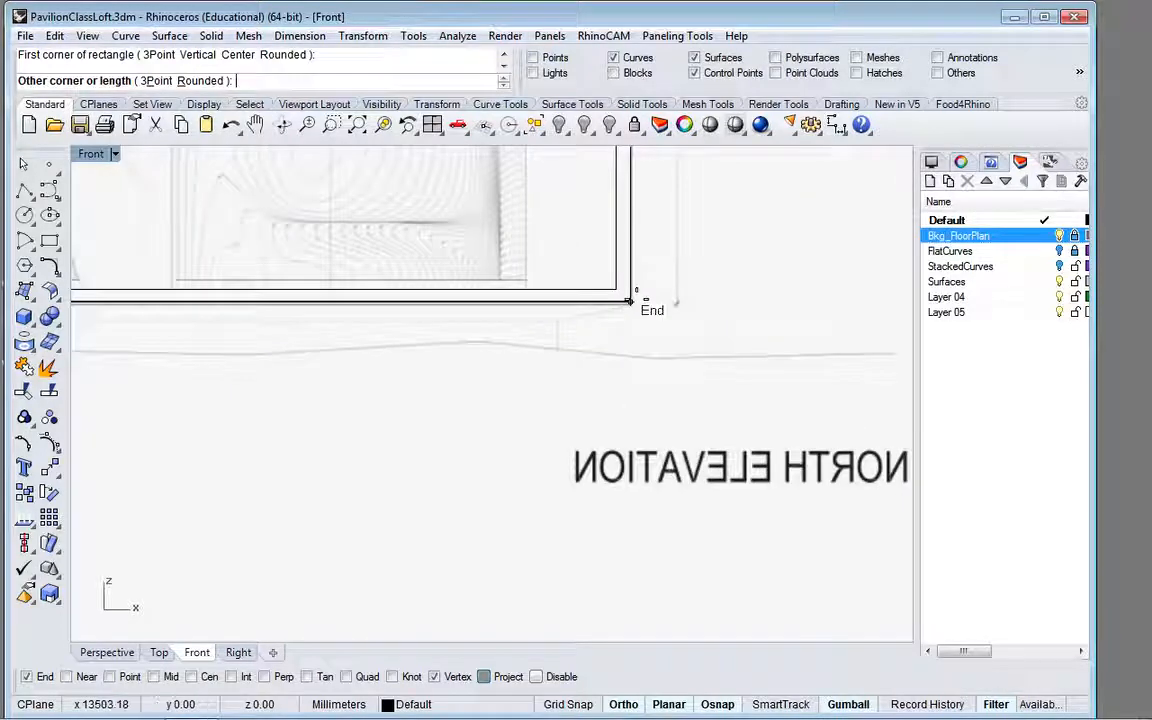
{"action": "left_click", "coordinate": [629, 300]}
Step: Copy the new outer border rectangle in Perspective about 6602 mm, from its bottom corner to the matching corner on the floor plan's opposite long edge
{"action": "left_click", "coordinate": [630, 255]}
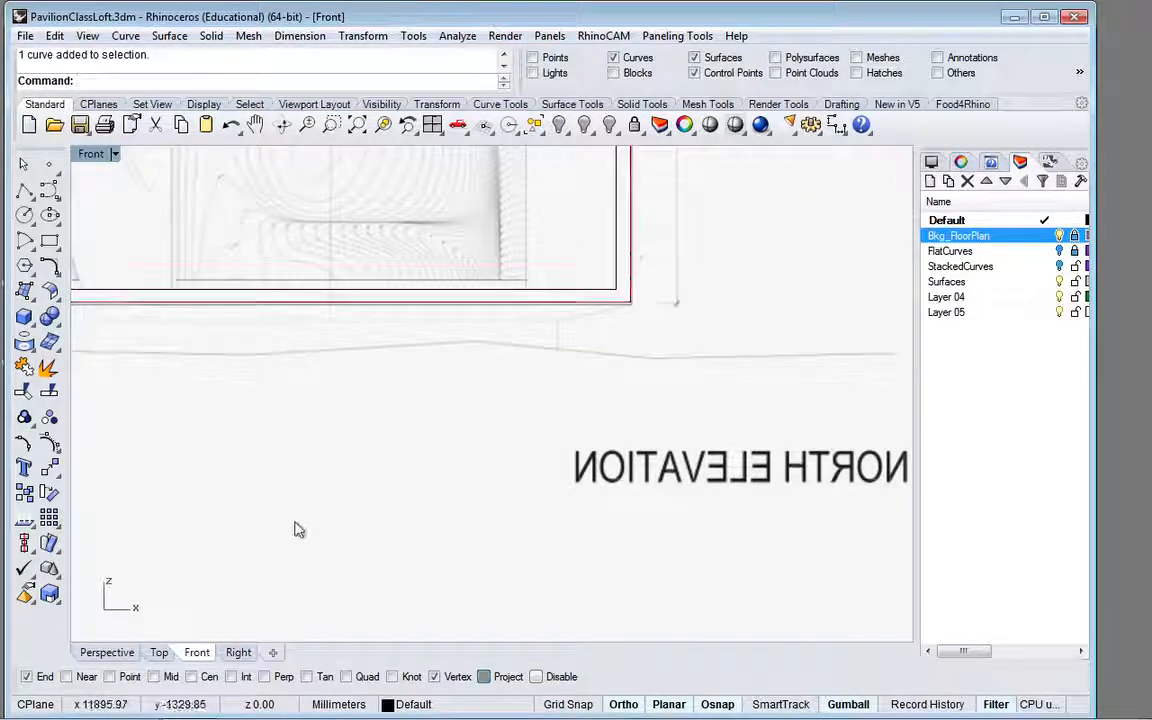
{"action": "left_click", "coordinate": [107, 652]}
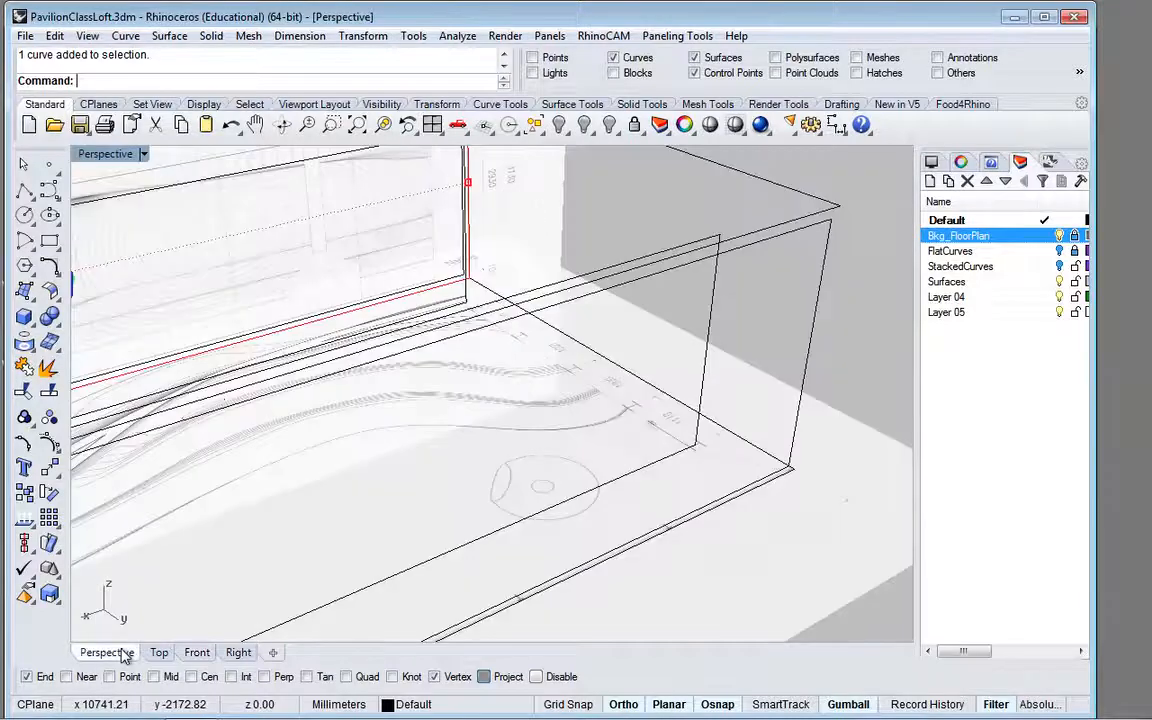
{"action": "scroll", "coordinate": [496, 375], "scroll_direction": "down", "scroll_amount": 10}
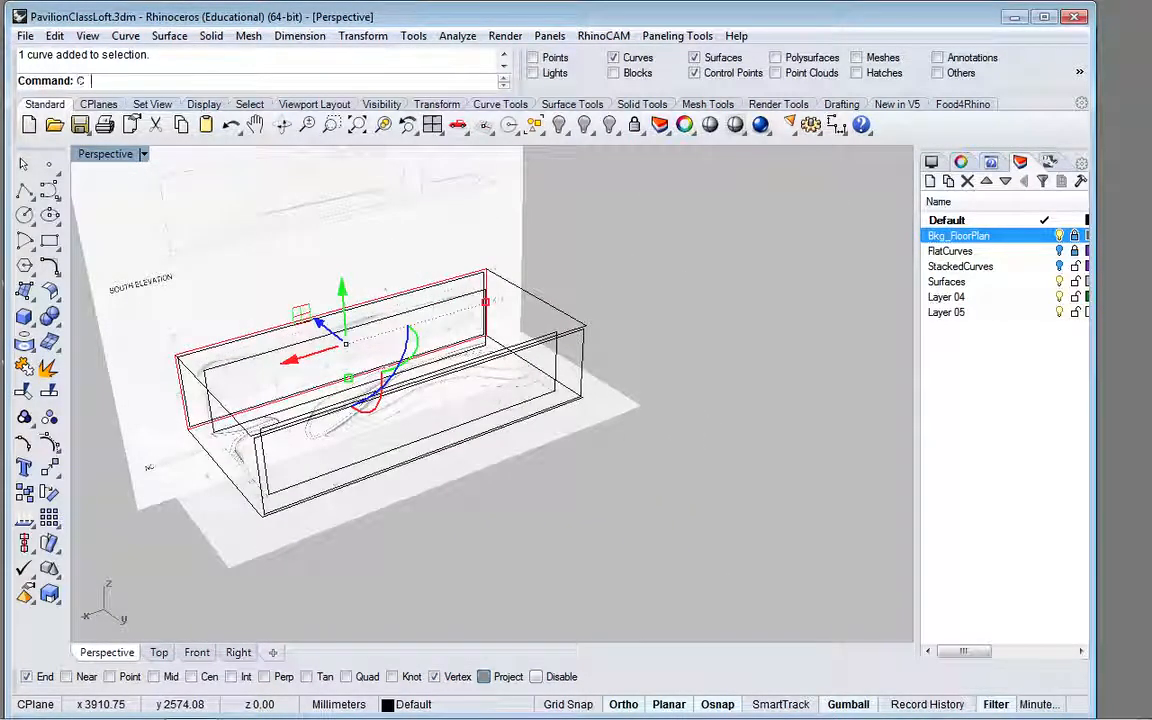
{"action": "type", "text": "opy"}
{"action": "key", "text": "Return"}
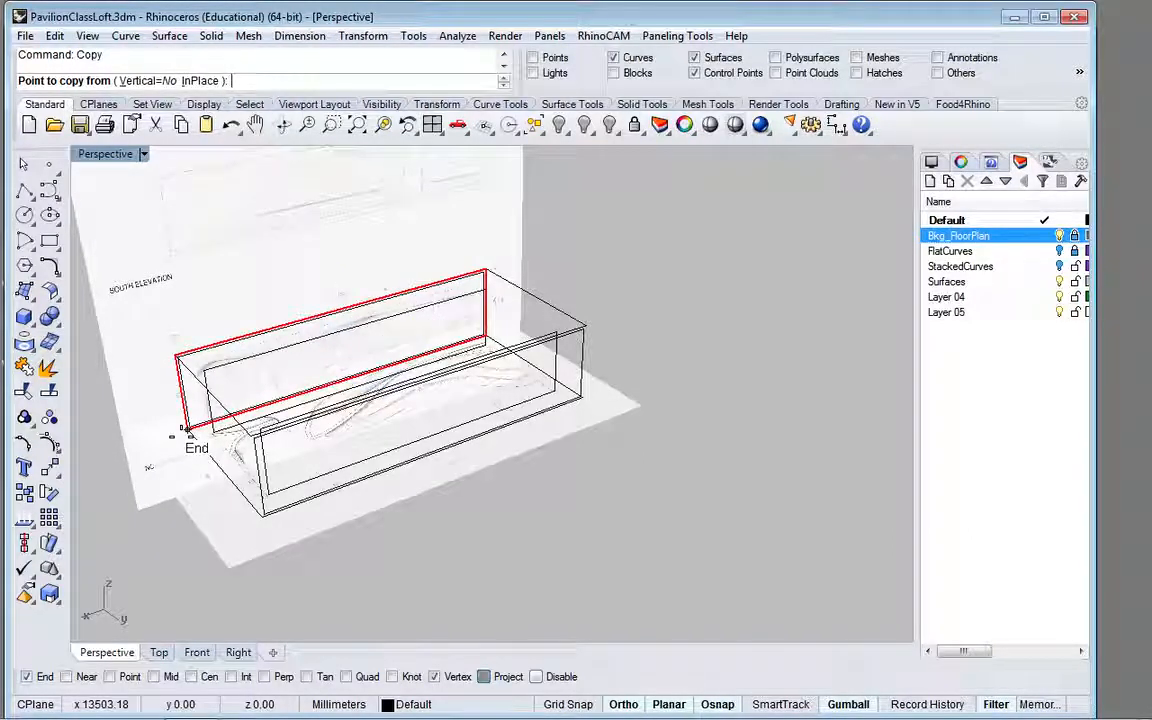
{"action": "left_click", "coordinate": [184, 430]}
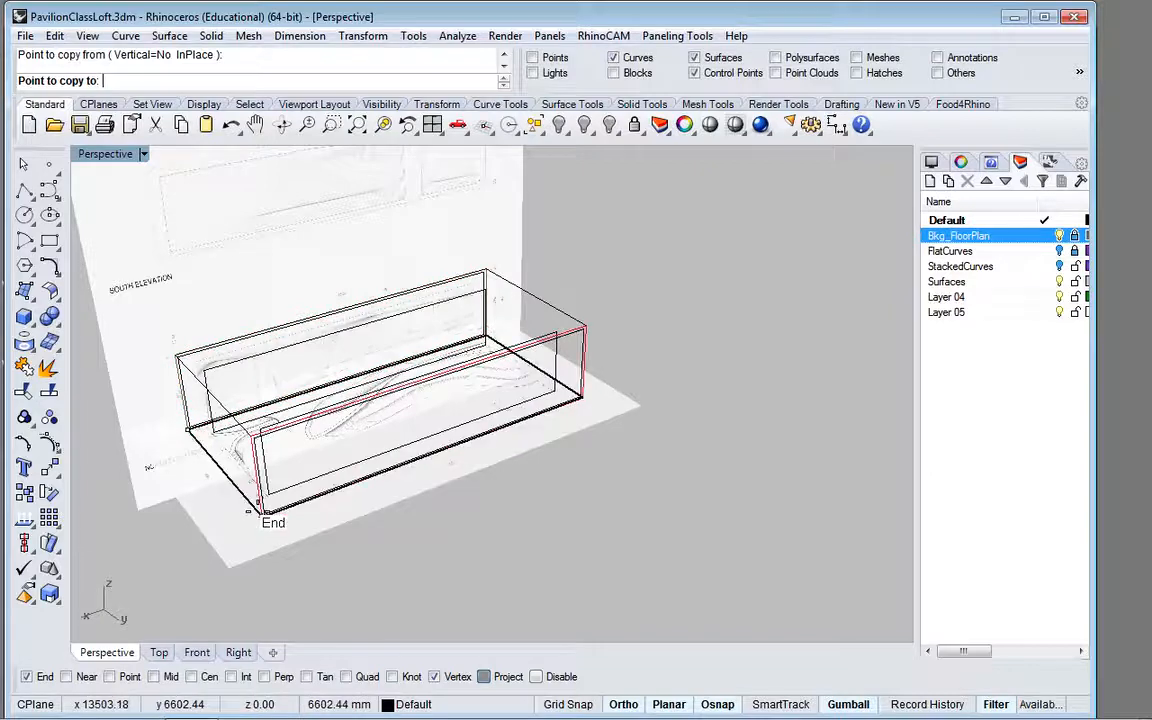
{"action": "scroll", "coordinate": [252, 510], "scroll_direction": "up", "scroll_amount": 5}
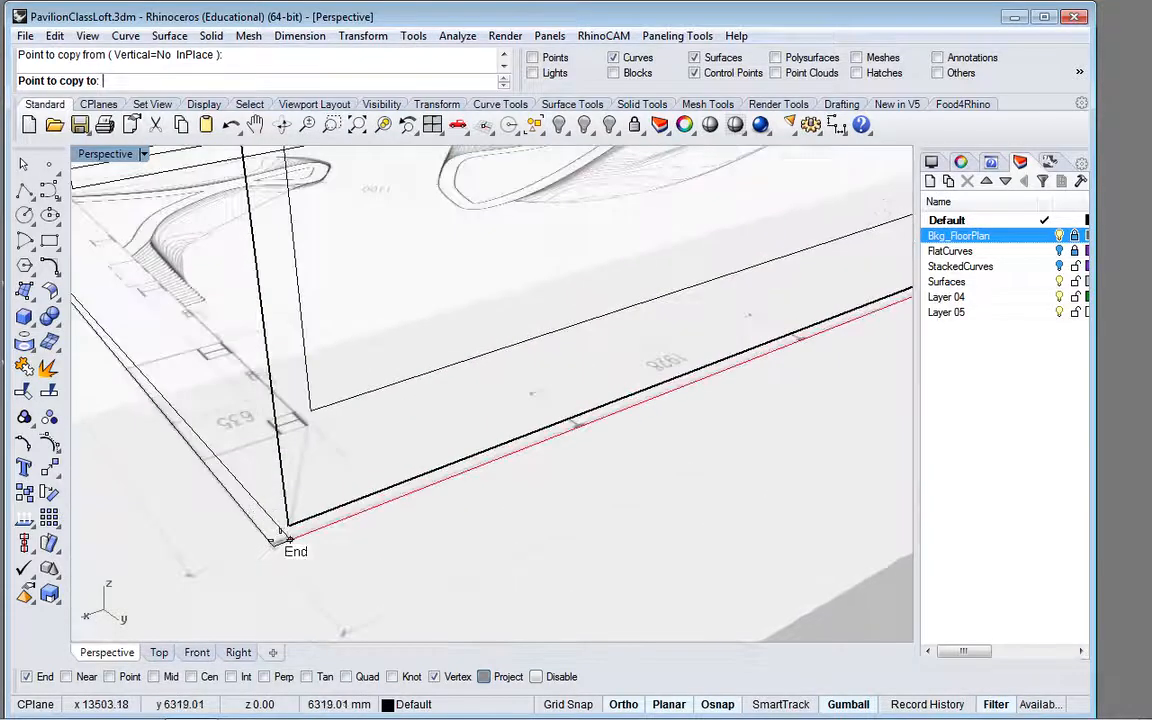
{"action": "left_click", "coordinate": [504, 474]}
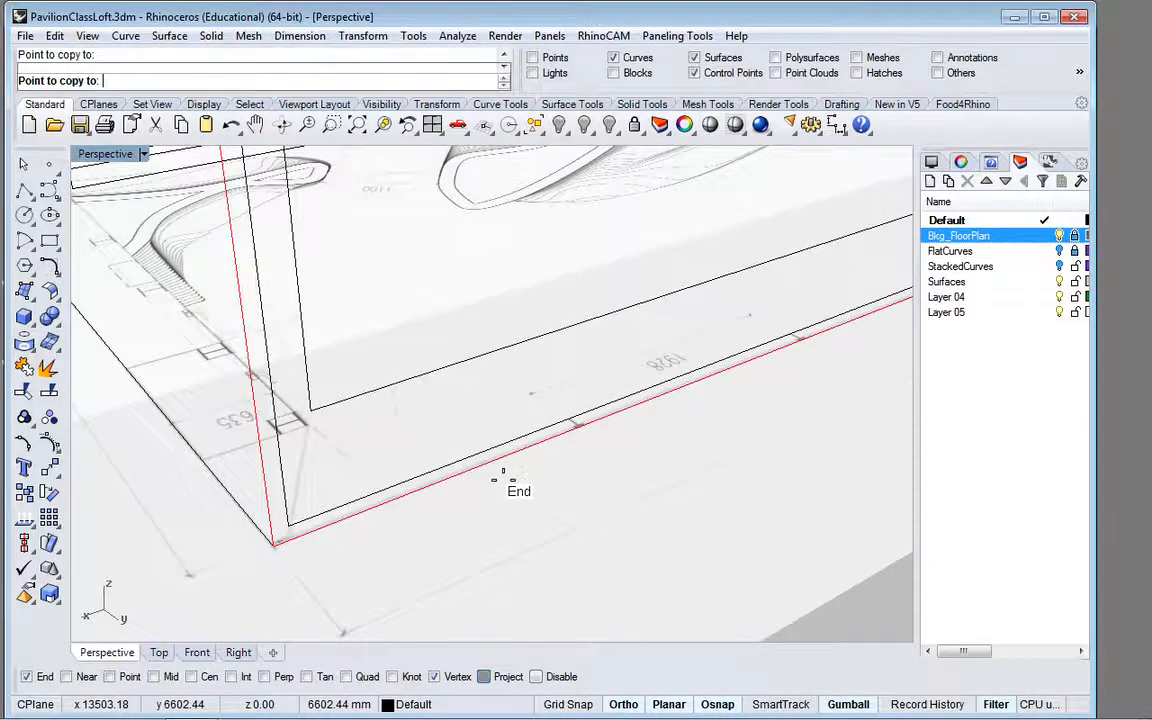
{"action": "scroll", "coordinate": [504, 477], "scroll_direction": "down", "scroll_amount": 3}
{"action": "scroll", "coordinate": [503, 481], "scroll_direction": "down", "scroll_amount": 3}
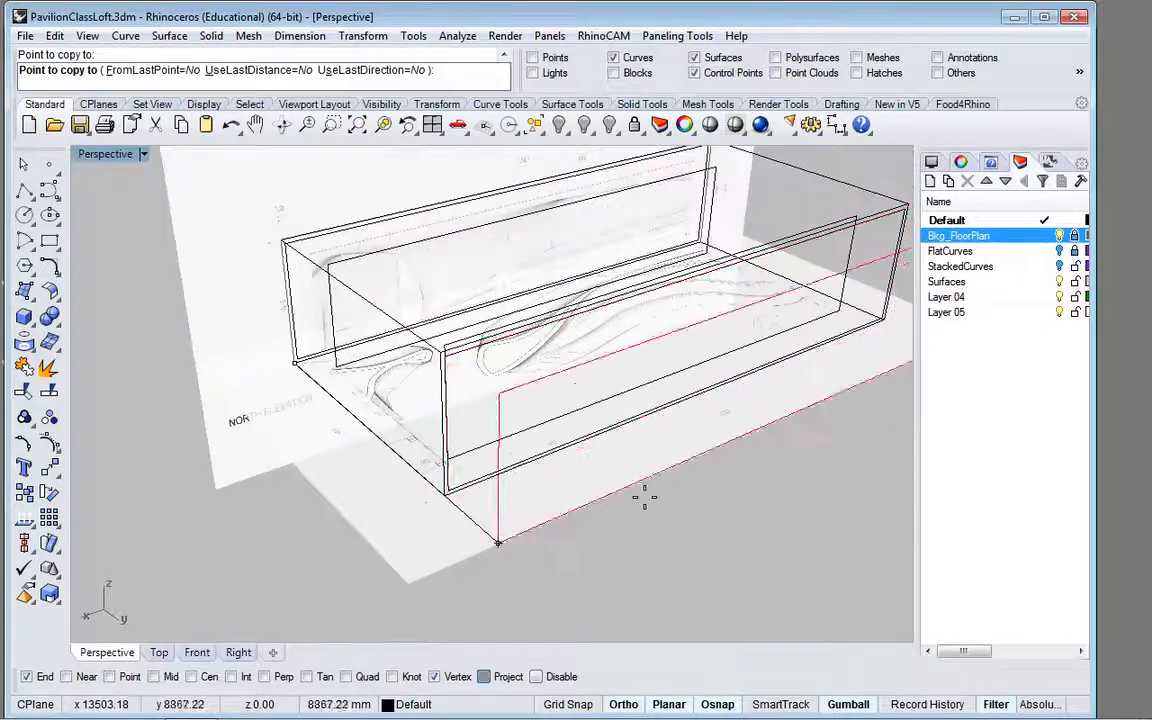
{"action": "key", "text": "Return"}
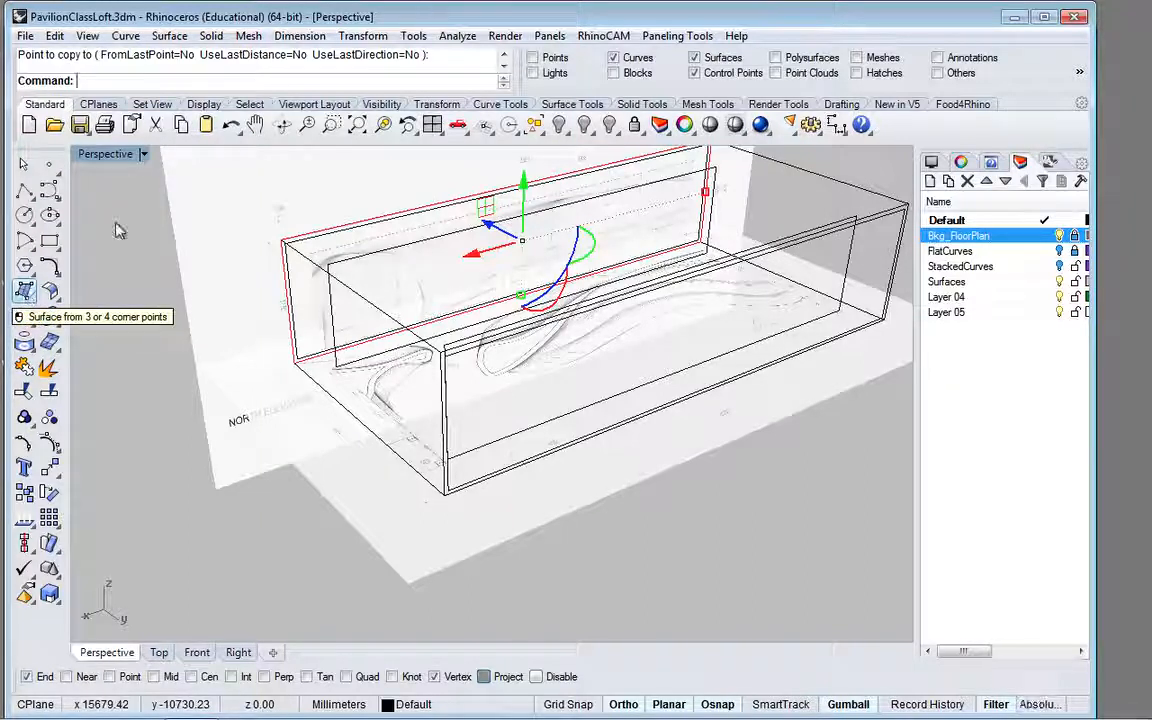
Step: Dismiss the RhinoCAM save warning and start a surface from 3 or 4 corner points at the short end of the box
{"action": "left_click", "coordinate": [567, 108]}
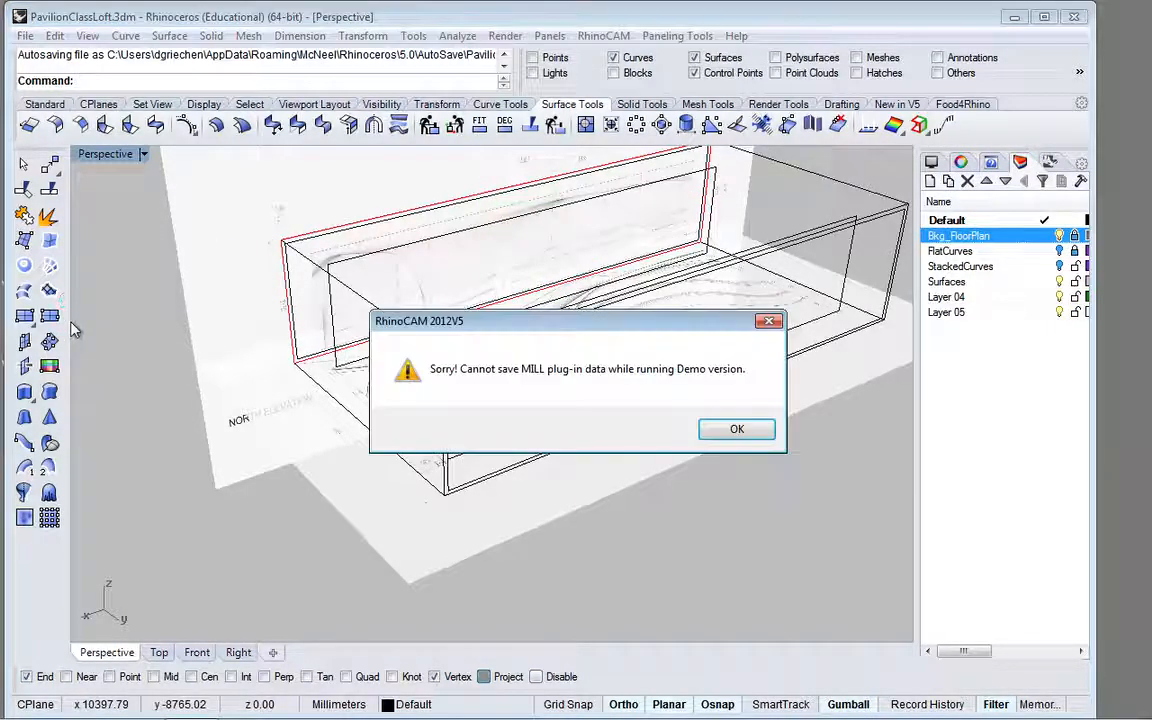
{"action": "left_click", "coordinate": [737, 429]}
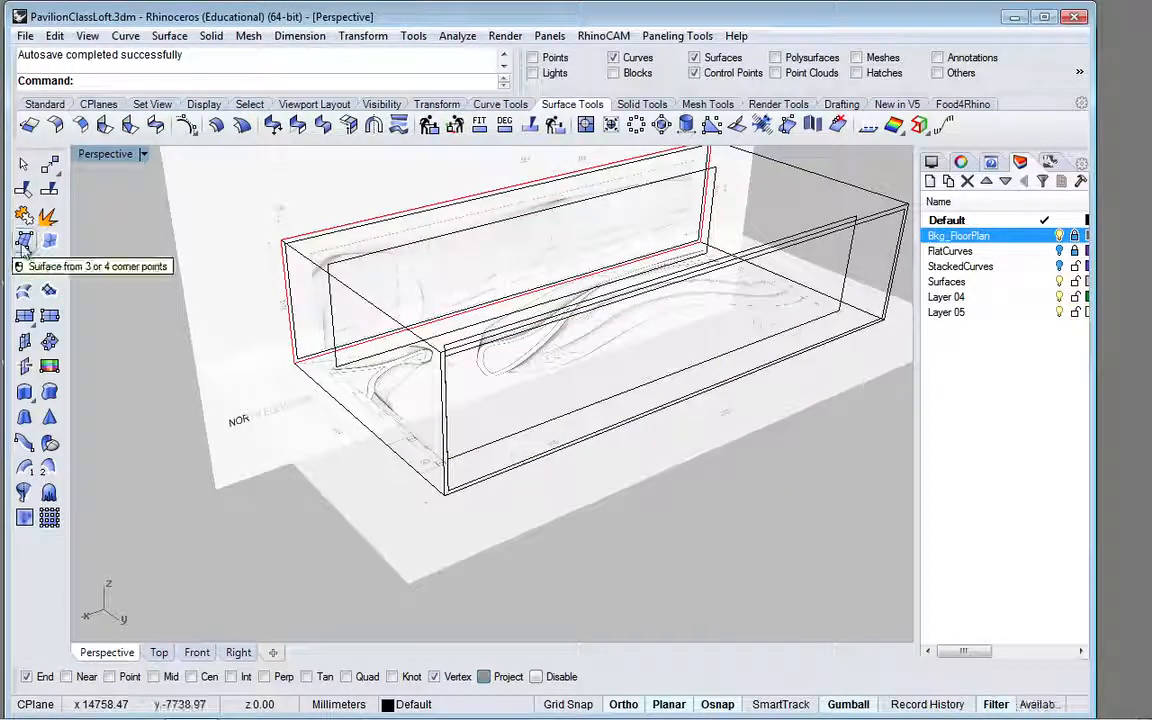
{"action": "left_click", "coordinate": [45, 105]}
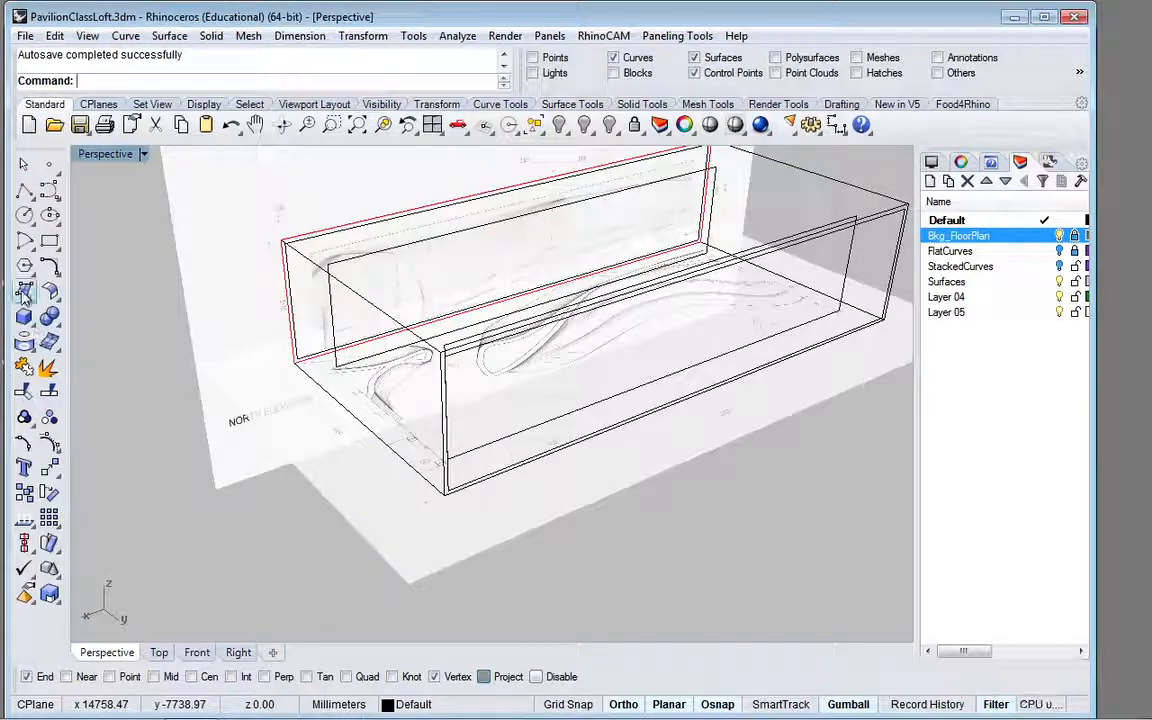
{"action": "left_click", "coordinate": [25, 291]}
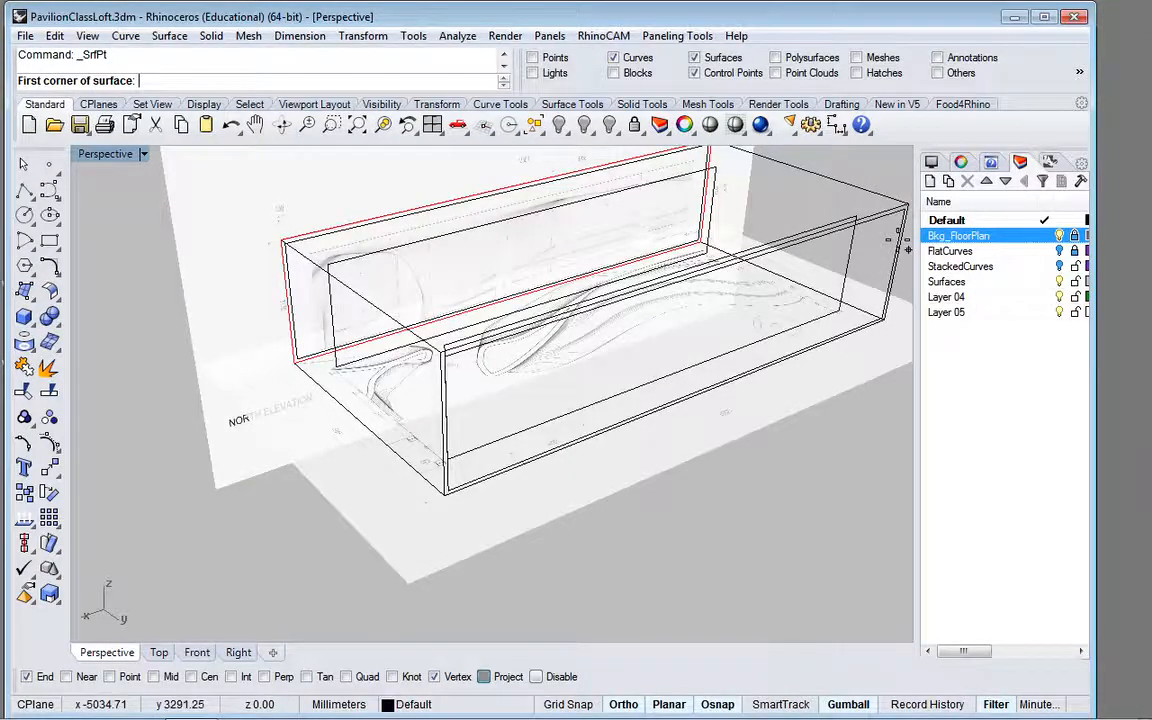
{"action": "scroll", "coordinate": [895, 237], "scroll_direction": "up", "scroll_amount": 5}
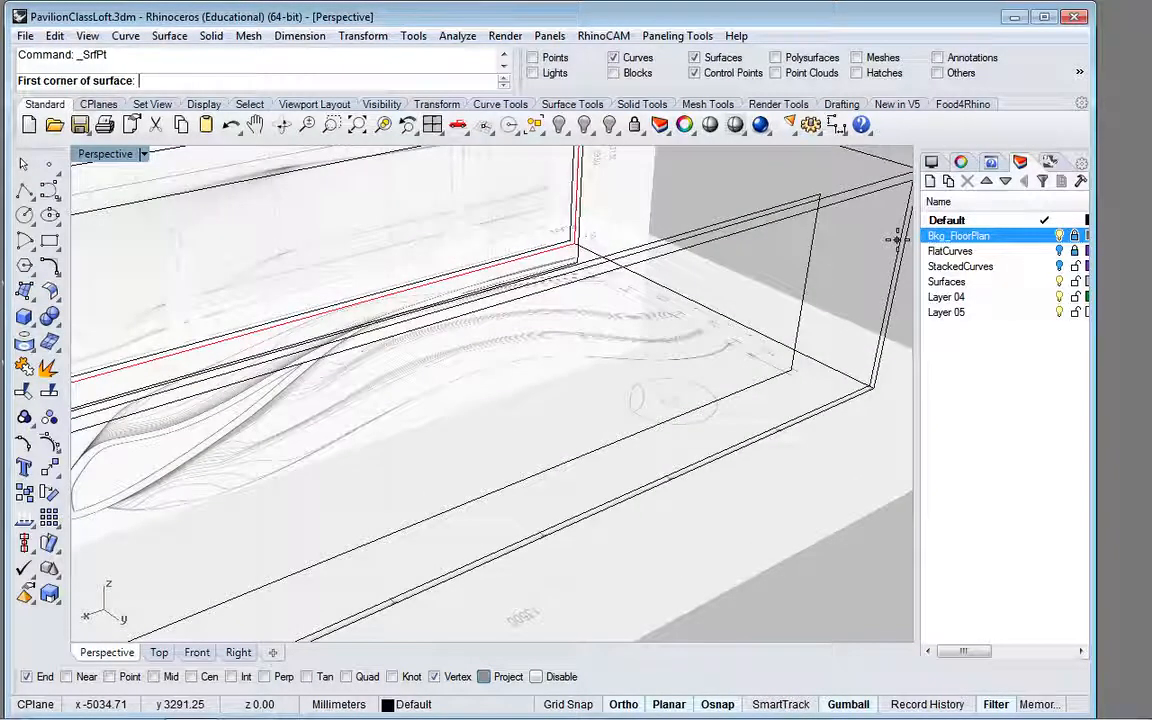
{"action": "right_click_drag", "start_coordinate": [676, 329], "coordinate": [735, 314]}
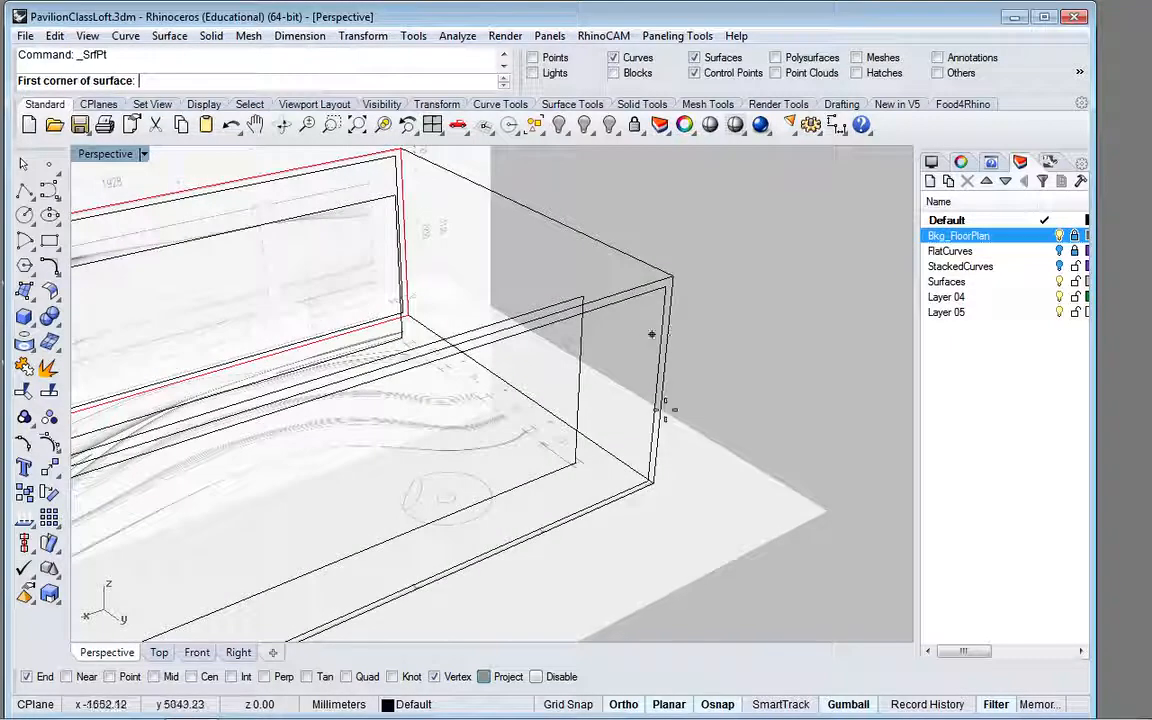
{"action": "scroll", "coordinate": [655, 444], "scroll_direction": "up", "scroll_amount": 2}
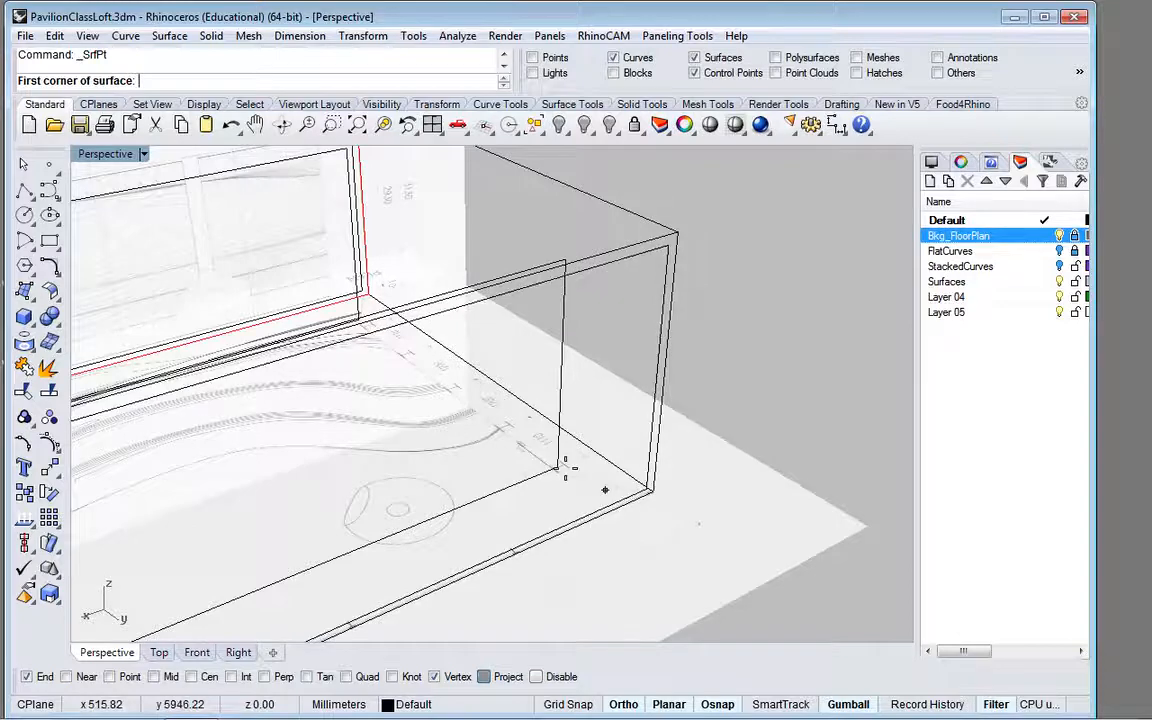
{"action": "scroll", "coordinate": [576, 490], "scroll_direction": "up", "scroll_amount": 2}
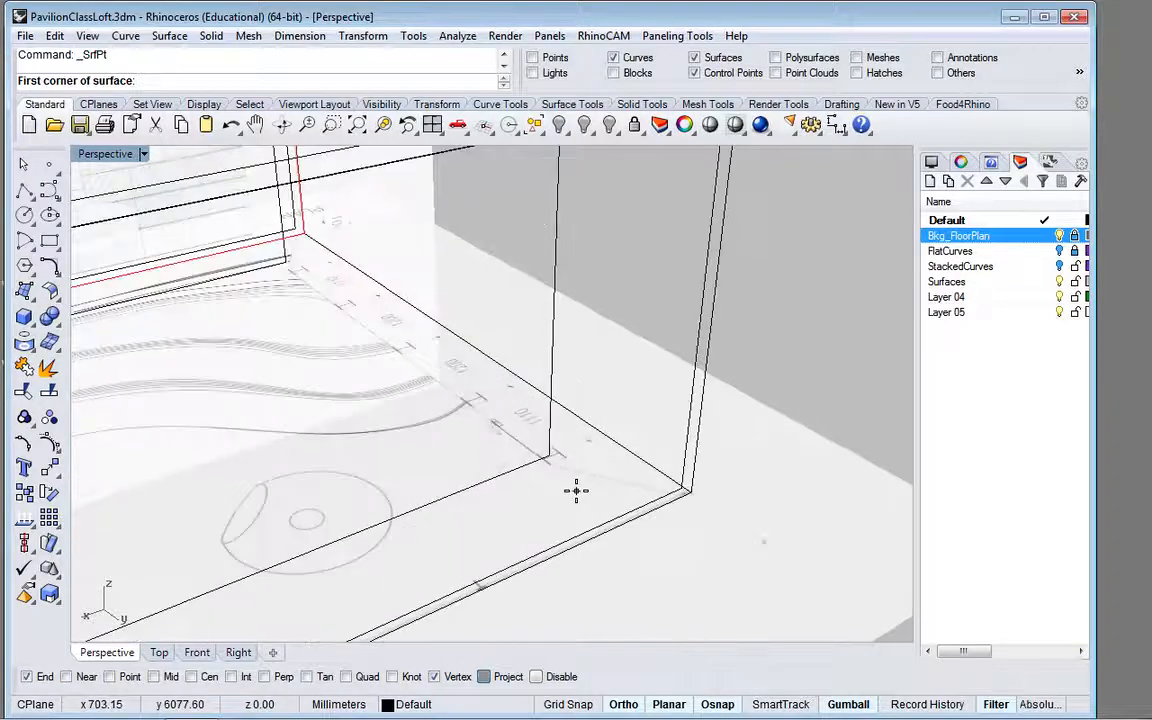
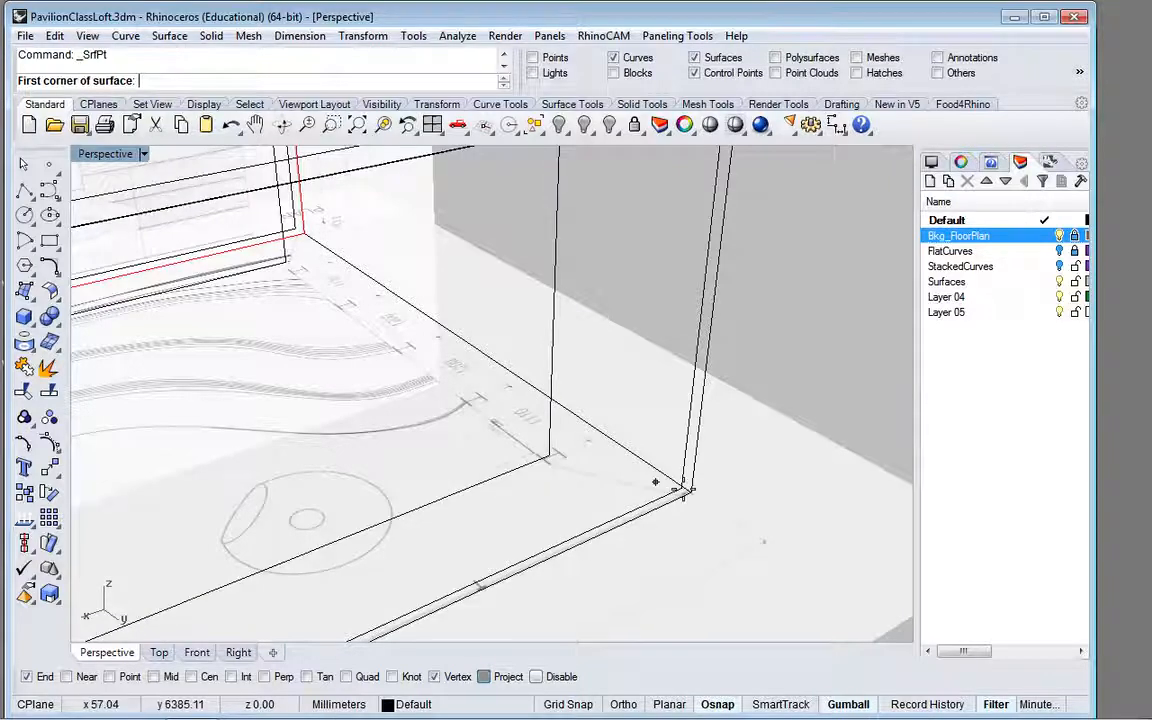
{"action": "mouse_move", "coordinate": [5, 713]}
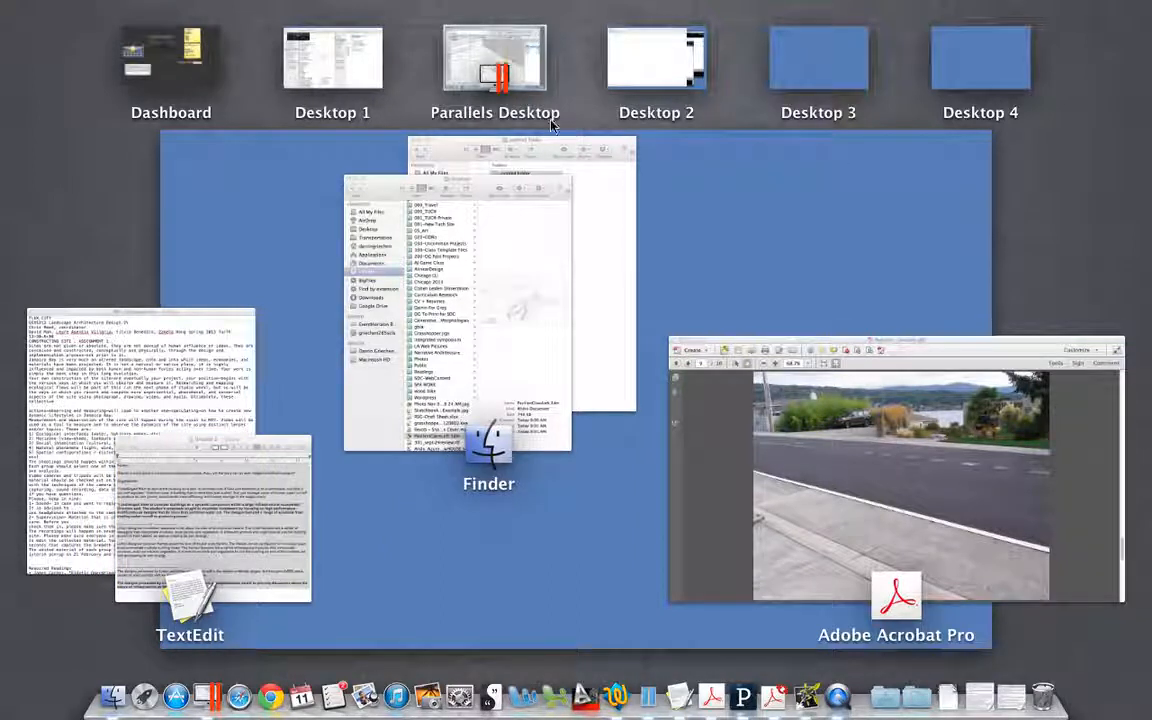
{"action": "left_click", "coordinate": [450, 50]}
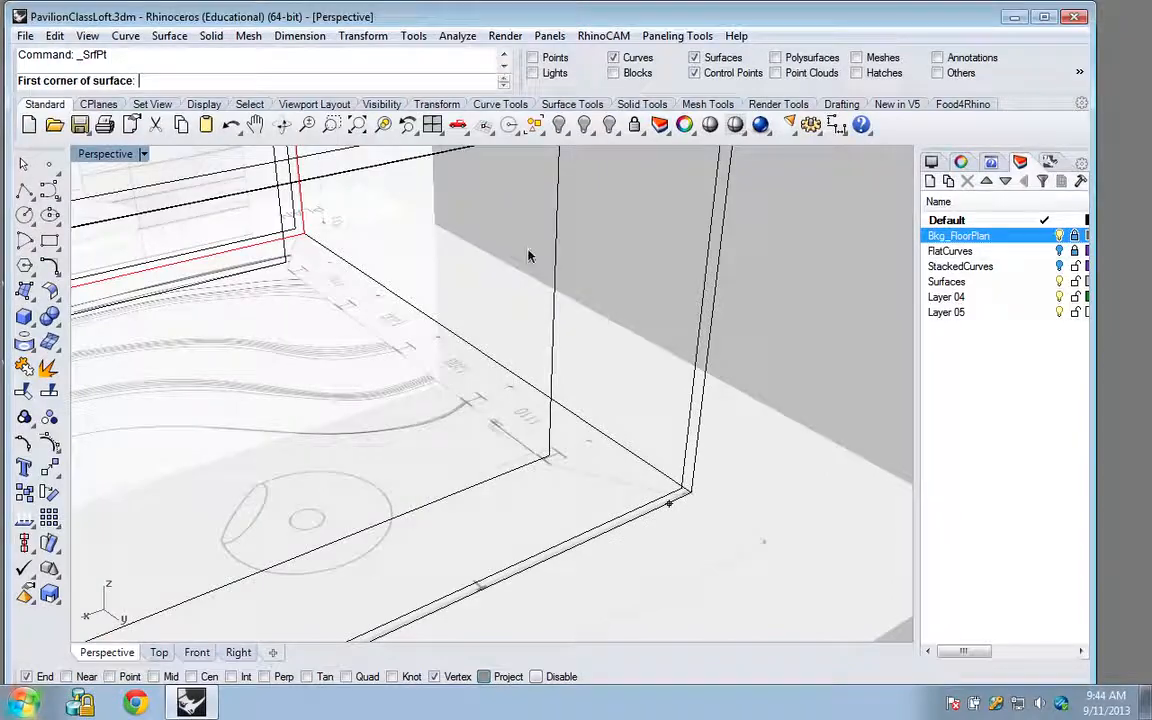
{"action": "key", "text": "ctrl+Right"}
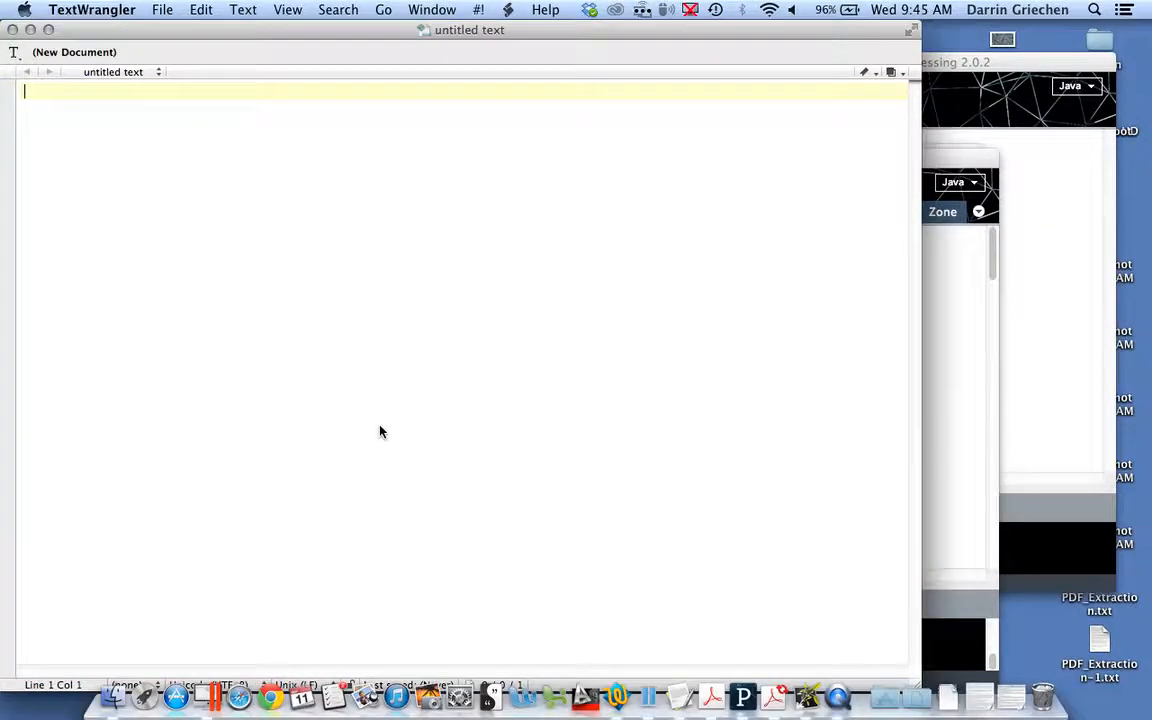
{"action": "key", "text": "ctrl+Up"}
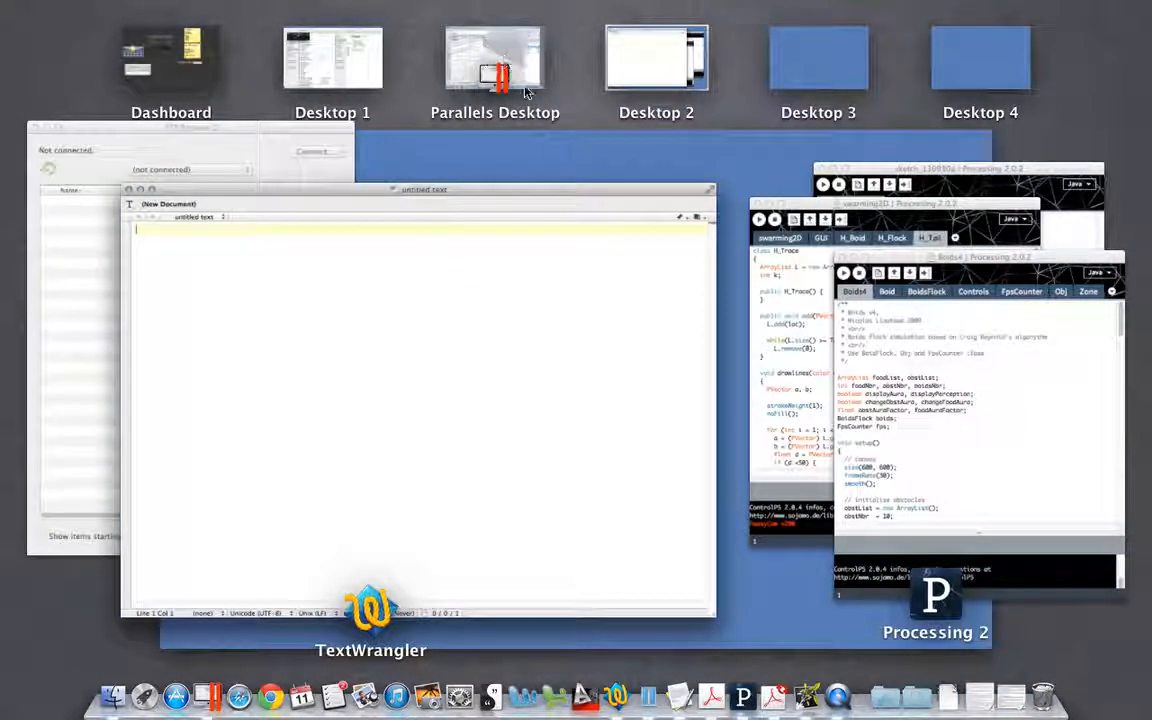
{"action": "left_click", "coordinate": [510, 62]}
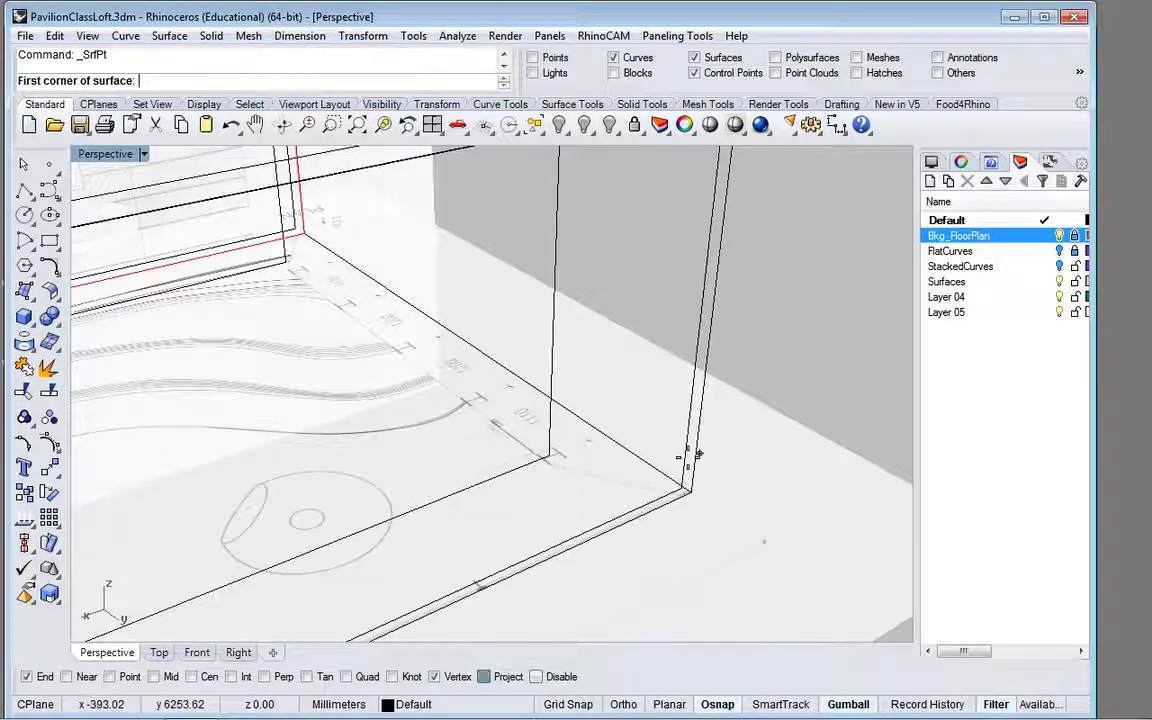
Step: Hide the Bkg_FloorPlan layer and cancel the surface started at the contour rectangle's lower corner
{"action": "left_click", "coordinate": [1060, 236]}
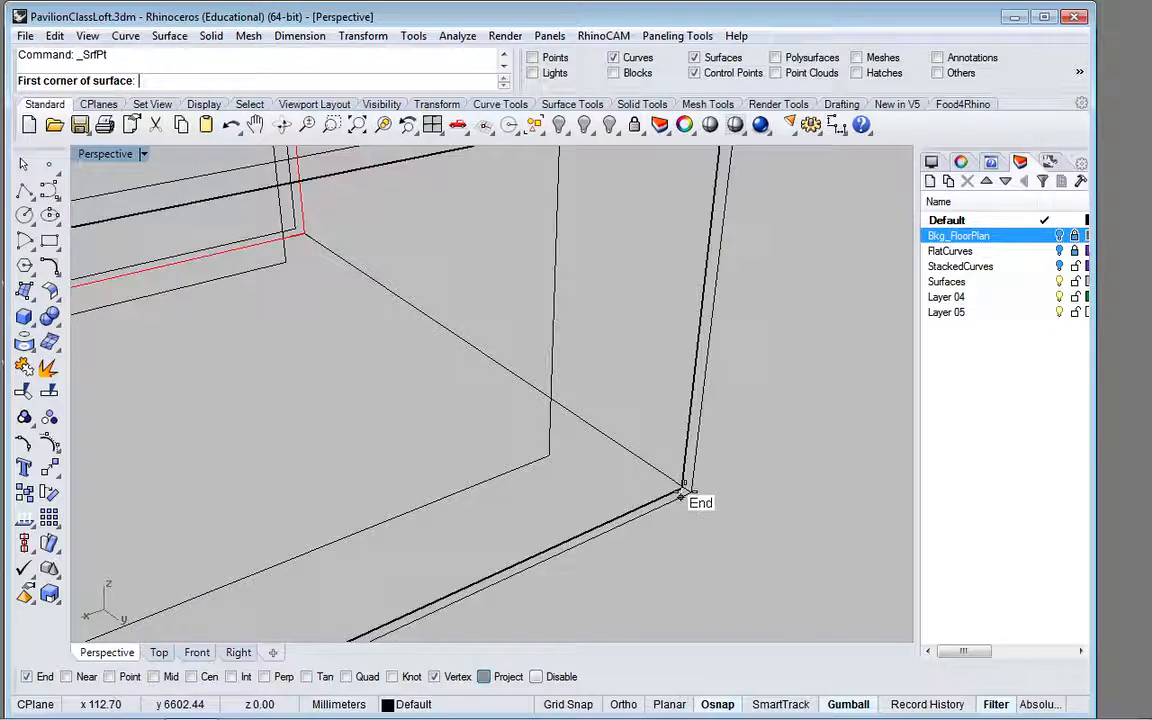
{"action": "left_click", "coordinate": [548, 463]}
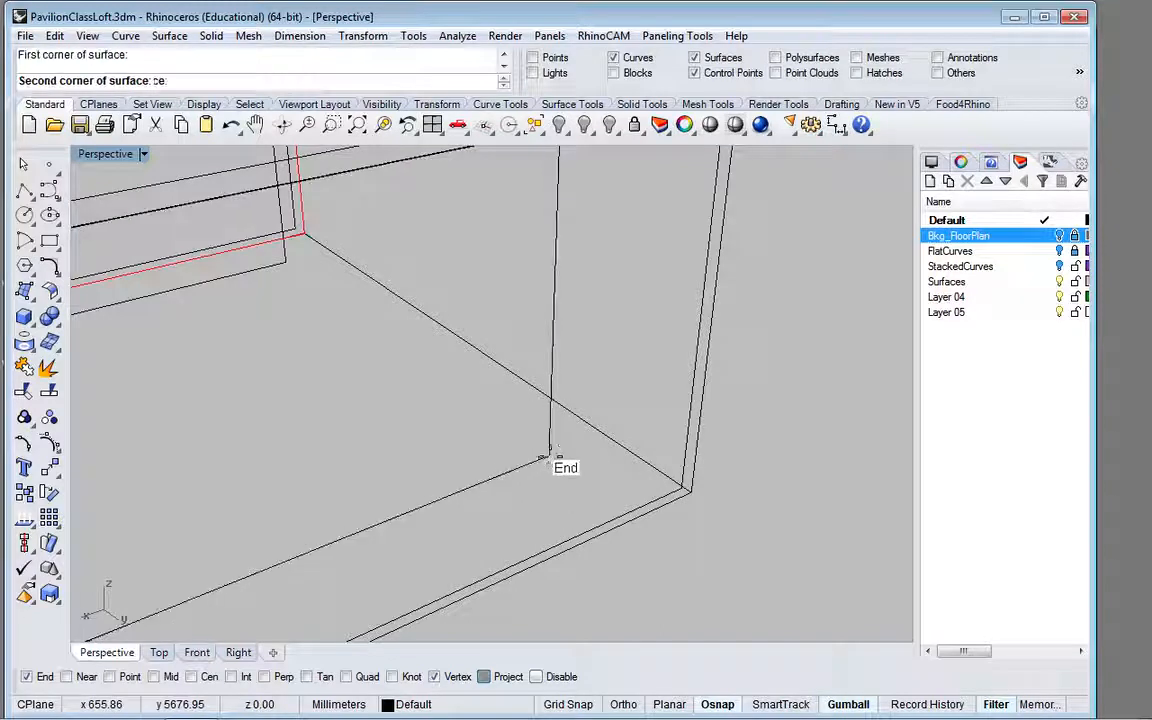
{"action": "key", "text": "Escape"}
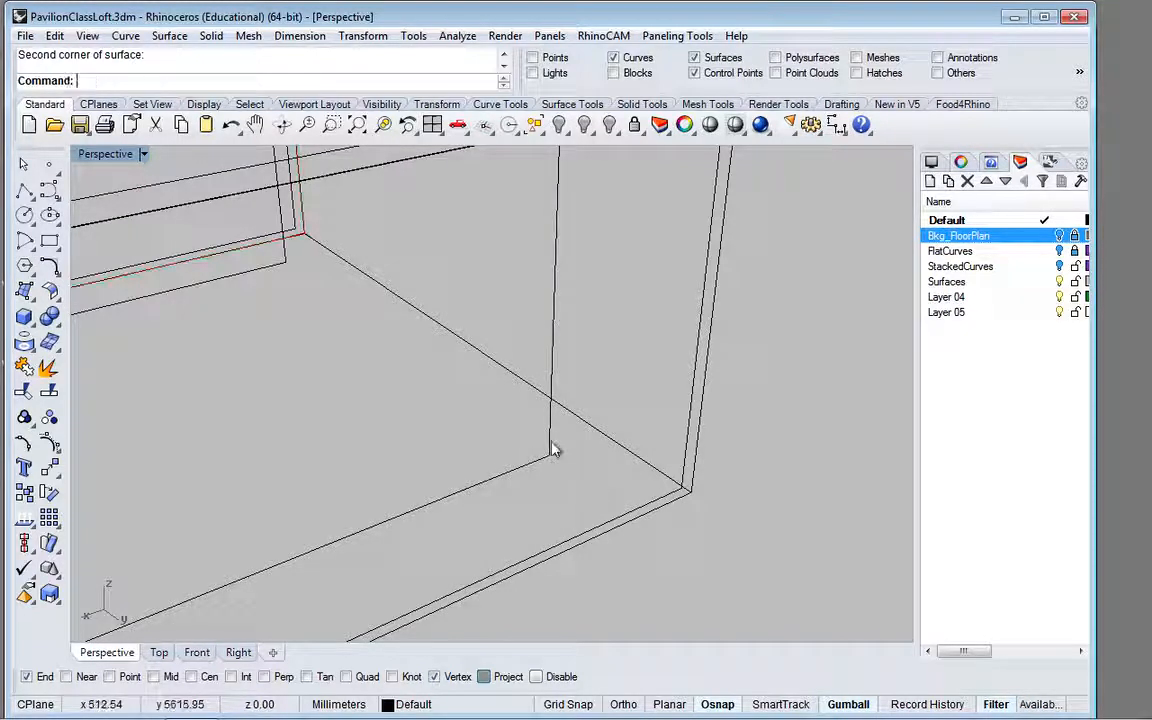
Step: Select the contour rectangle nearest the front of the box and turn off Gumball
{"action": "left_click", "coordinate": [552, 449]}
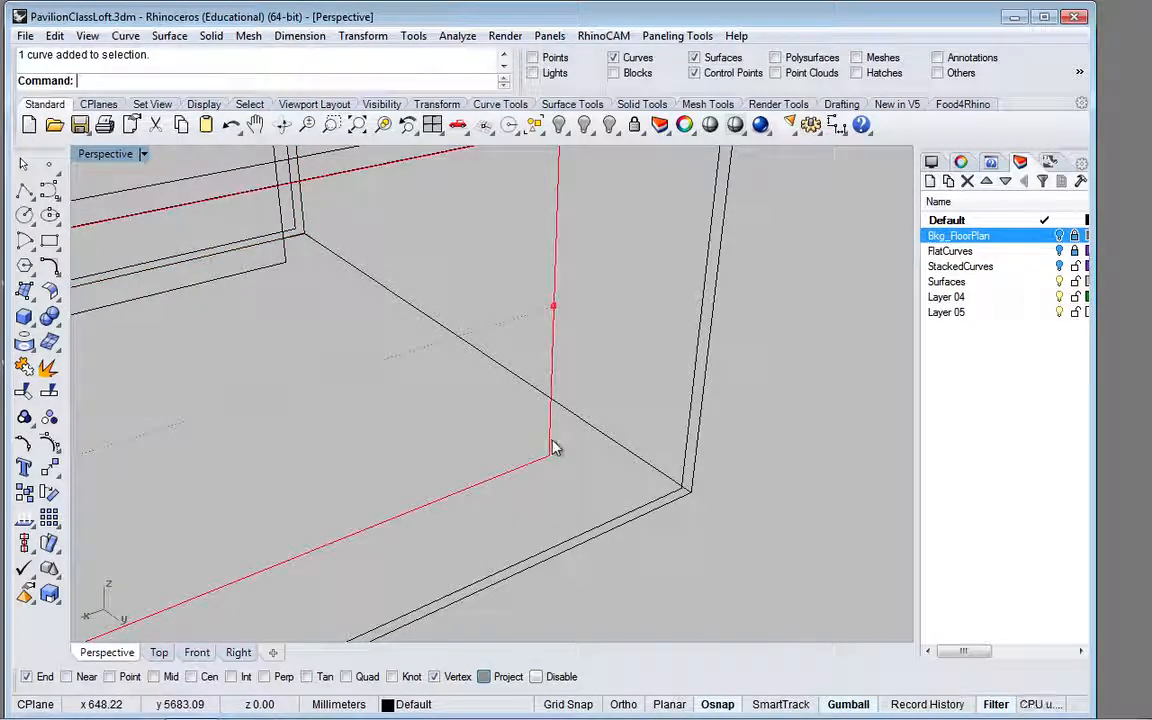
{"action": "scroll", "coordinate": [552, 447], "scroll_direction": "down", "scroll_amount": 6}
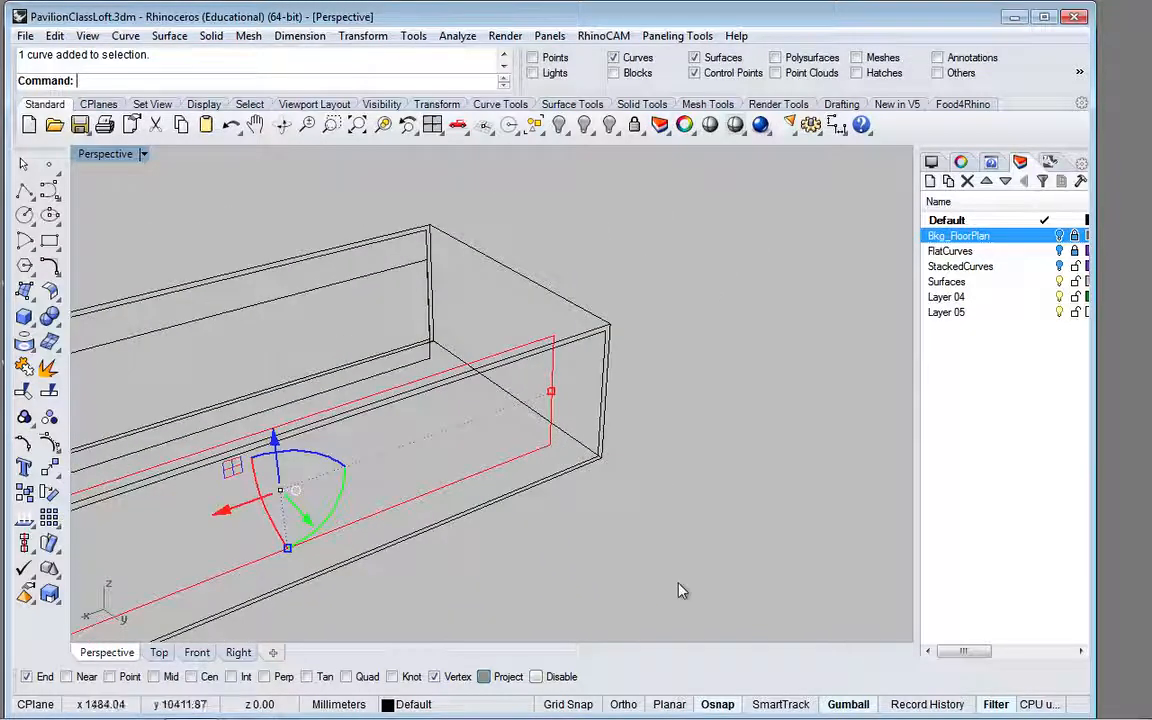
{"action": "left_click", "coordinate": [848, 704]}
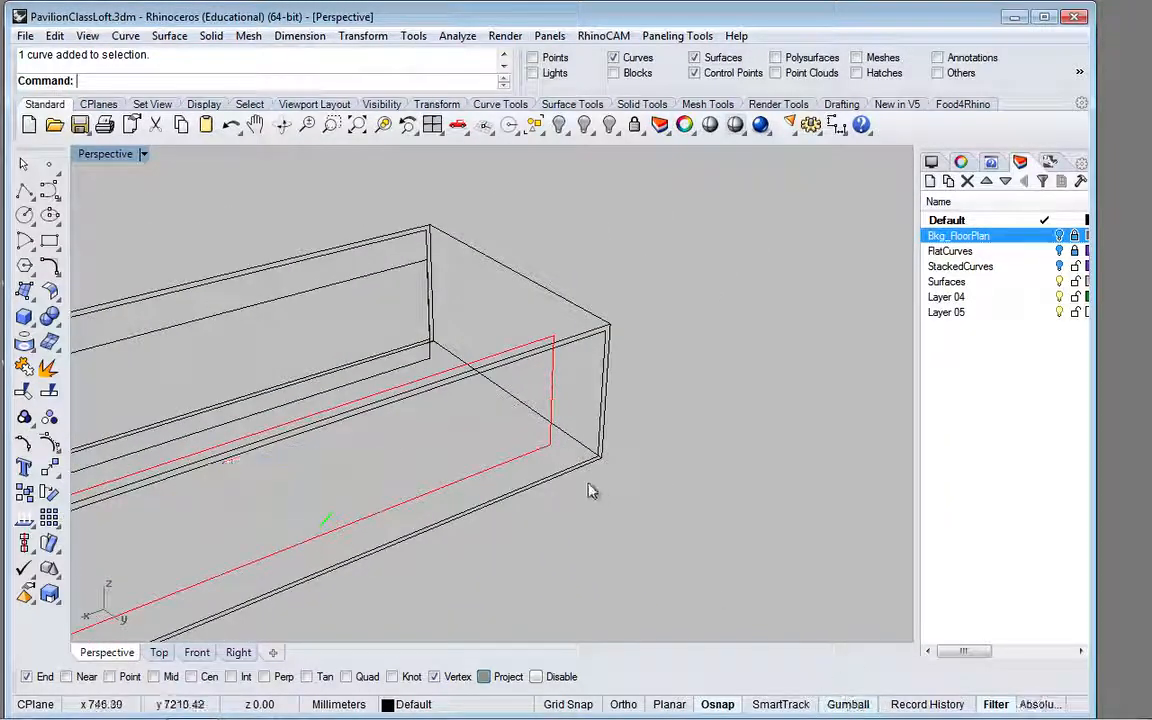
{"action": "scroll", "coordinate": [550, 451], "scroll_direction": "up", "scroll_amount": 5}
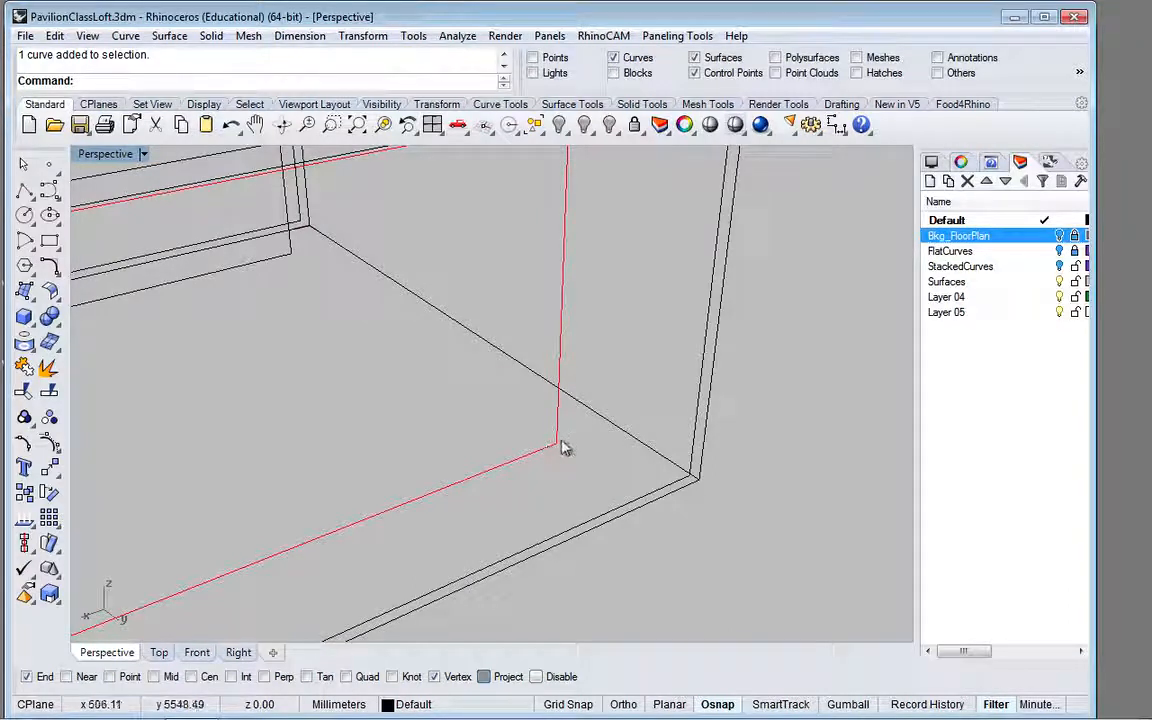
Step: With Project snapping off, create a four-corner surface joining the vertical short edges of the selected contour rectangle and the neighbouring inner border rectangle
{"action": "left_click", "coordinate": [25, 290]}
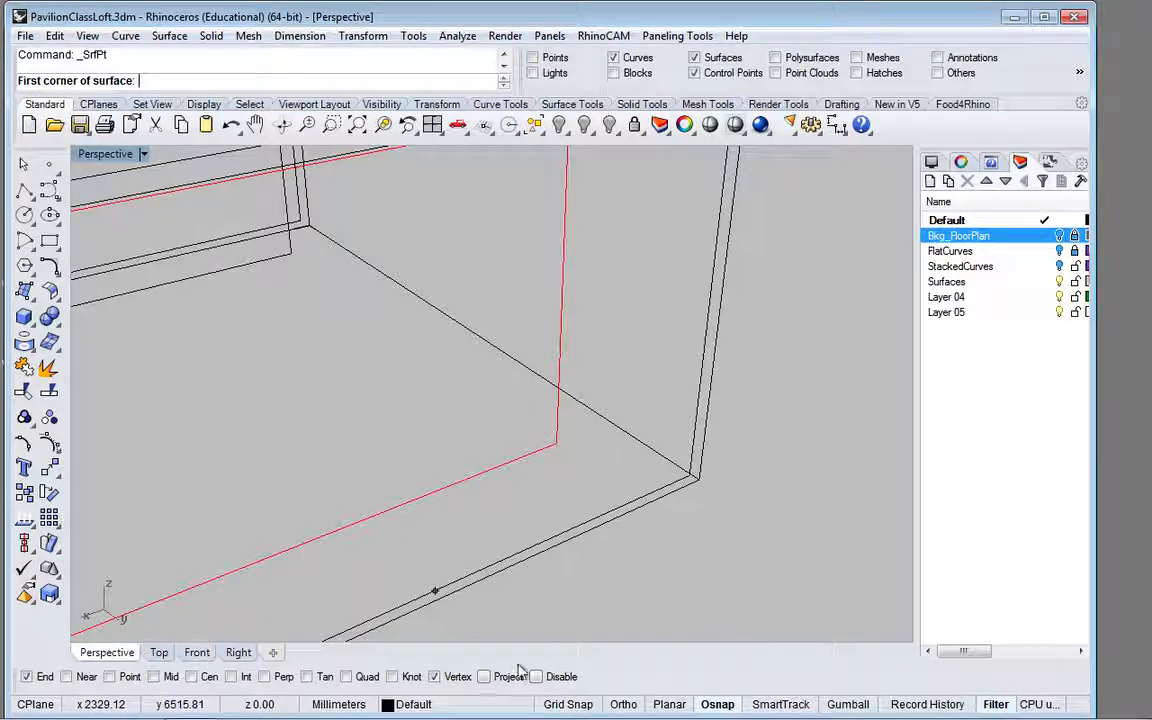
{"action": "left_click", "coordinate": [559, 443]}
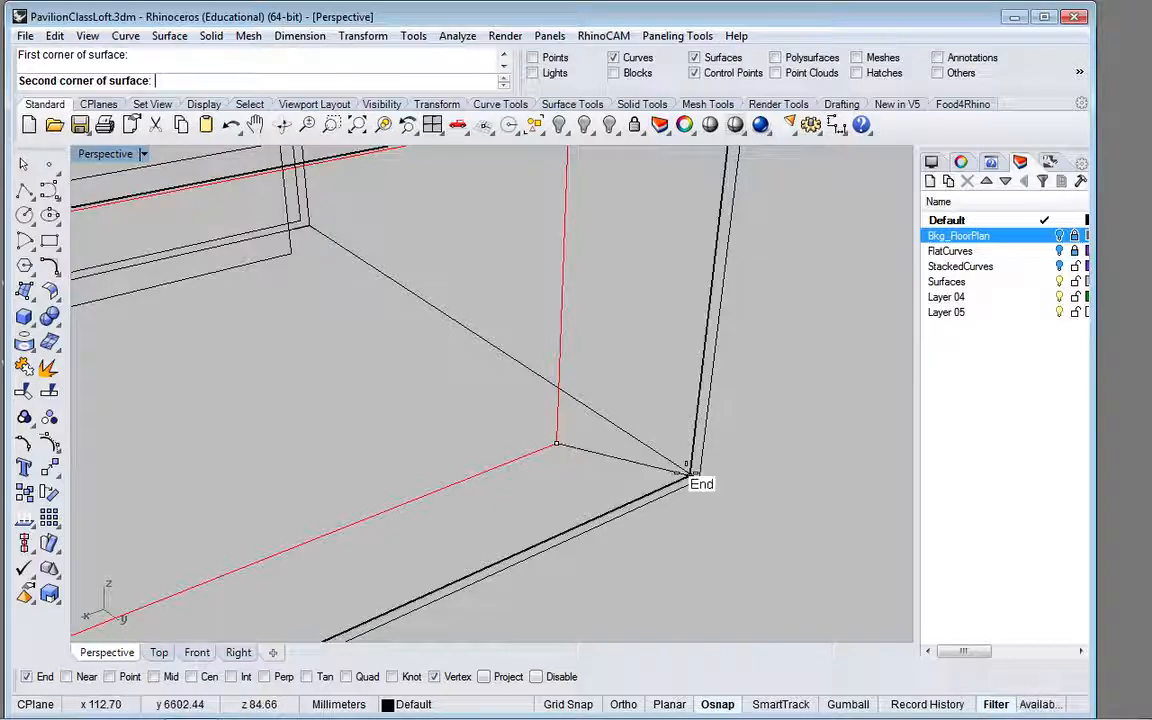
{"action": "left_click", "coordinate": [694, 476]}
{"action": "scroll", "coordinate": [681, 405], "scroll_direction": "down", "scroll_amount": 3}
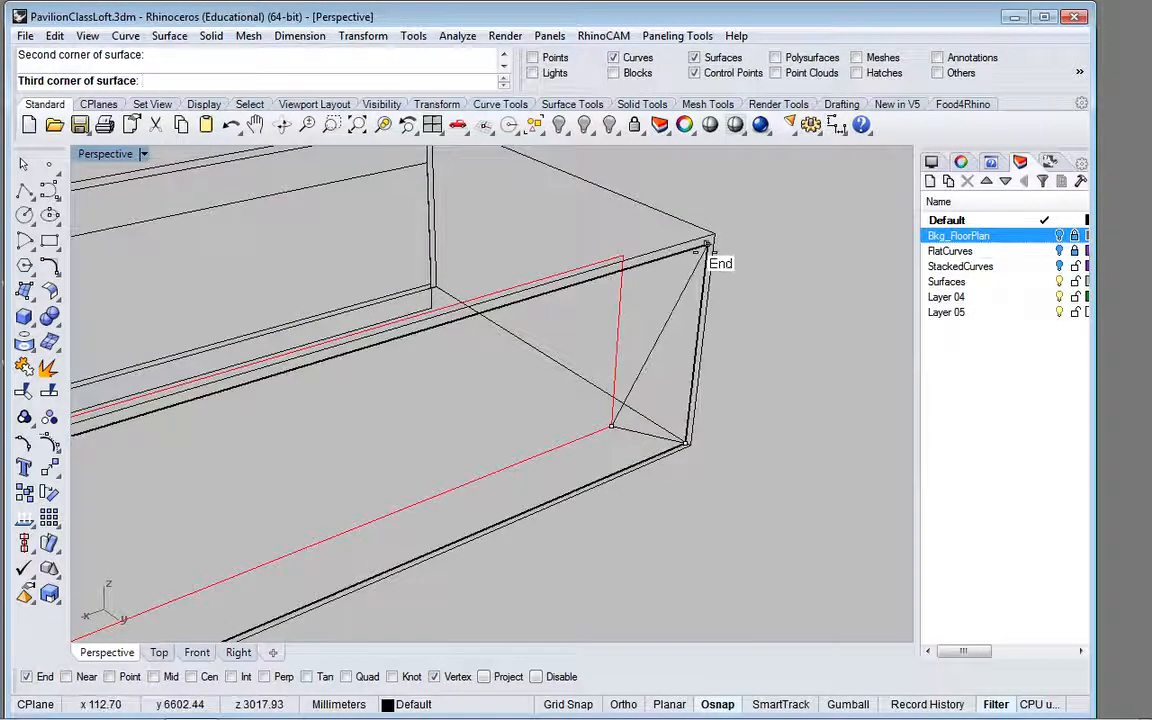
{"action": "left_click", "coordinate": [705, 250]}
{"action": "left_click", "coordinate": [624, 259]}
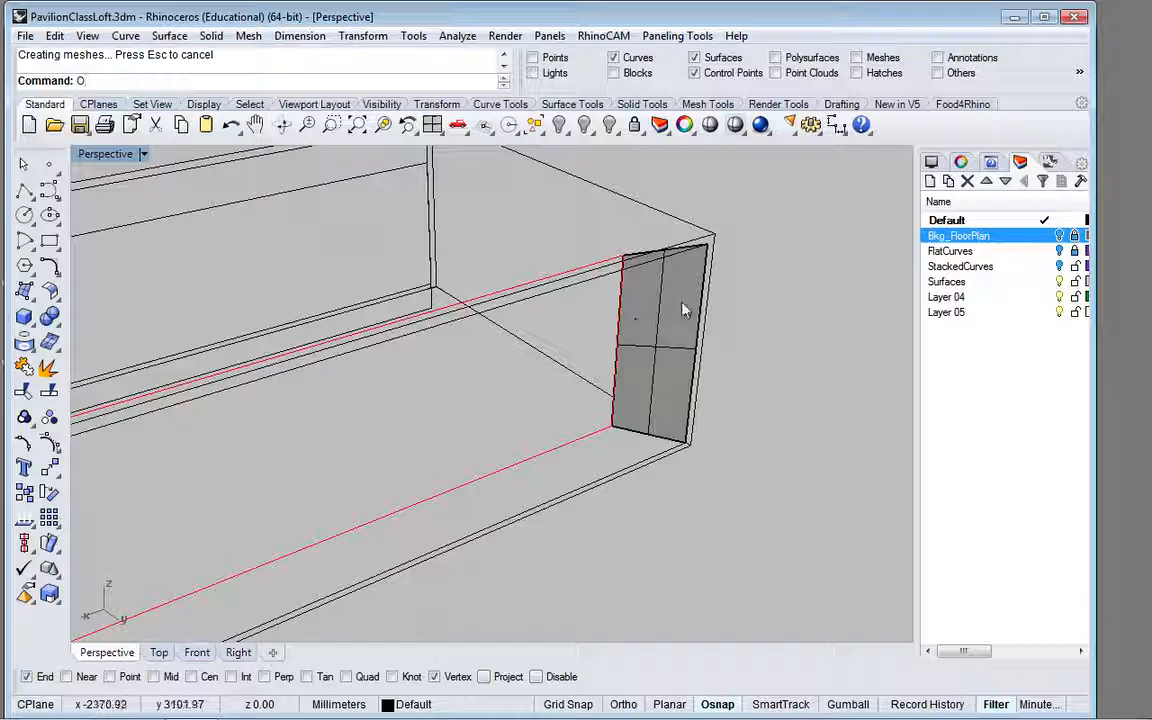
Step: Create a four-corner surface along the full length of the top, joining the upper edges of the contour rectangle and the inner border rectangle
{"action": "left_click", "coordinate": [269, 282]}
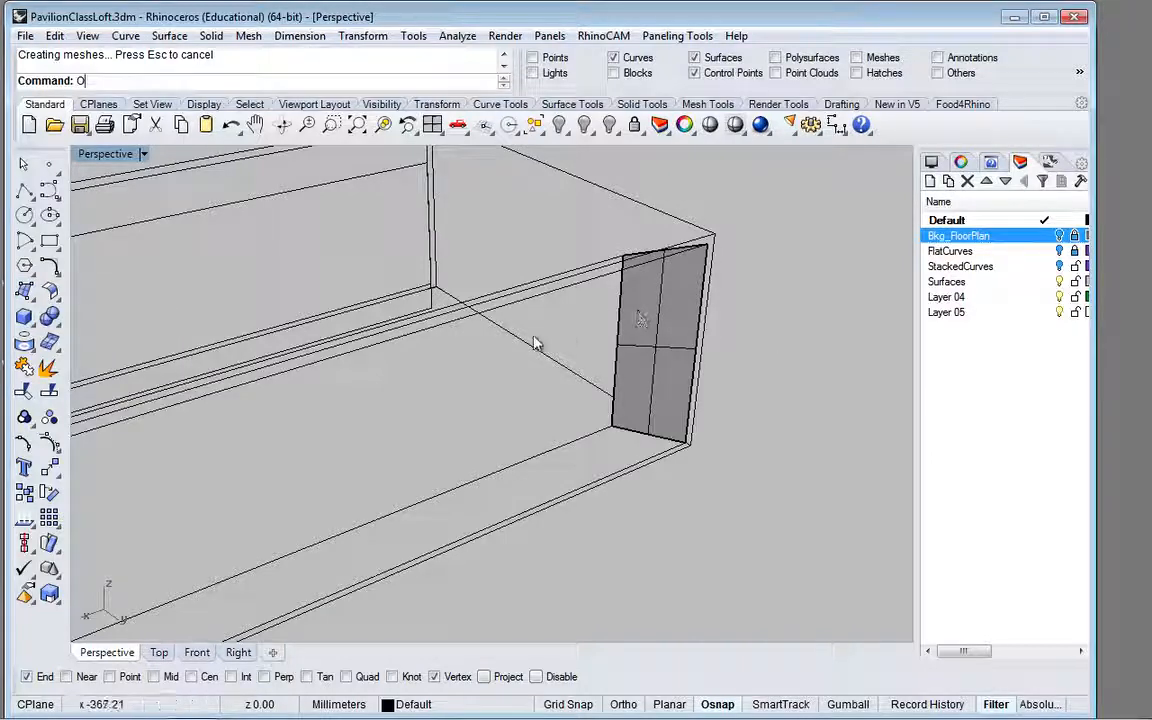
{"action": "right_click_drag", "start_coordinate": [527, 368], "coordinate": [538, 276]}
{"action": "right_click_drag", "start_coordinate": [463, 303], "coordinate": [633, 318], "text": "shift"}
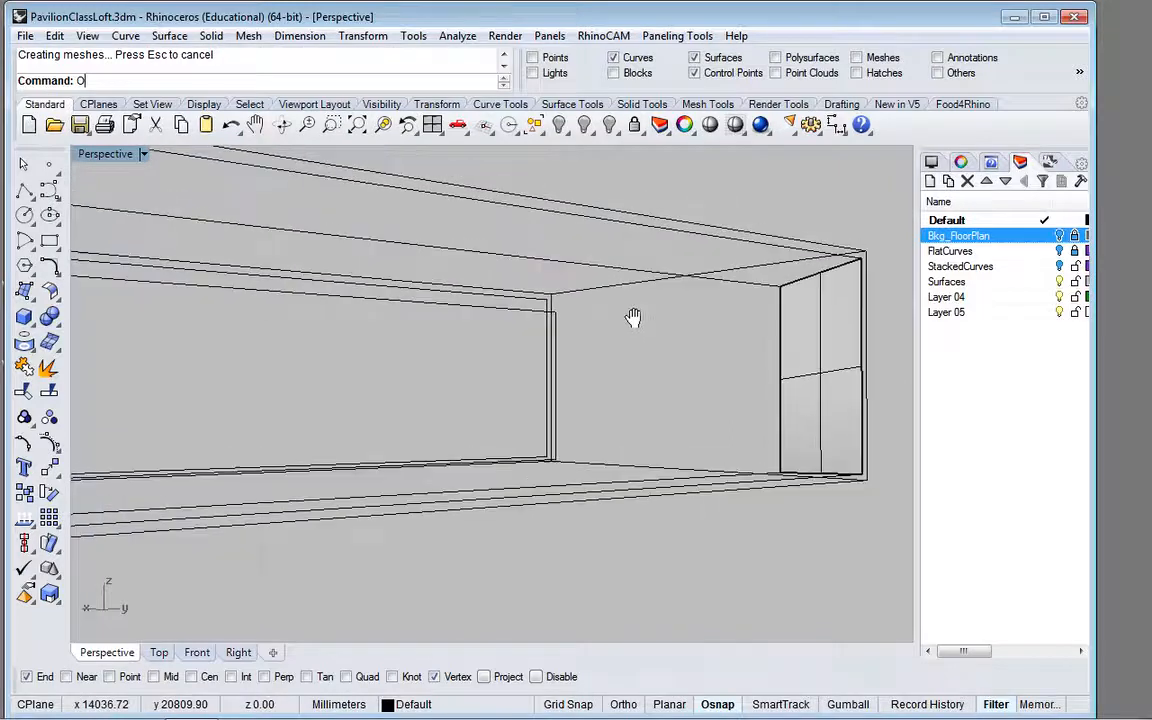
{"action": "left_click", "coordinate": [25, 290]}
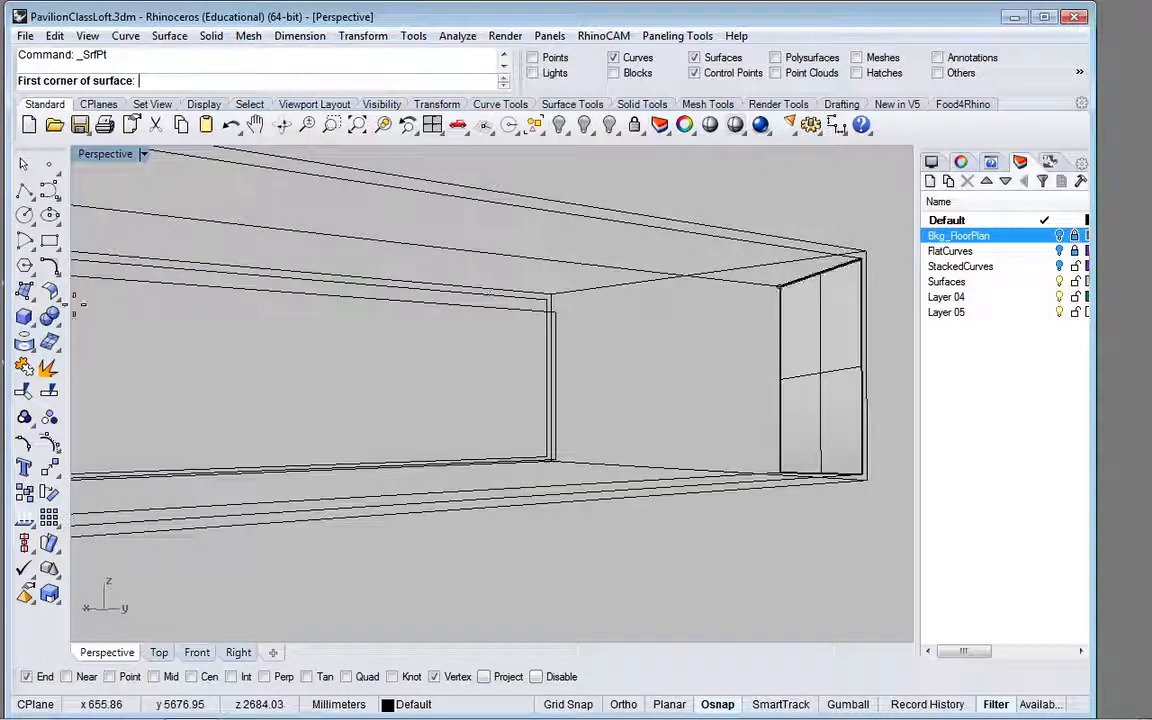
{"action": "key", "text": "Escape"}
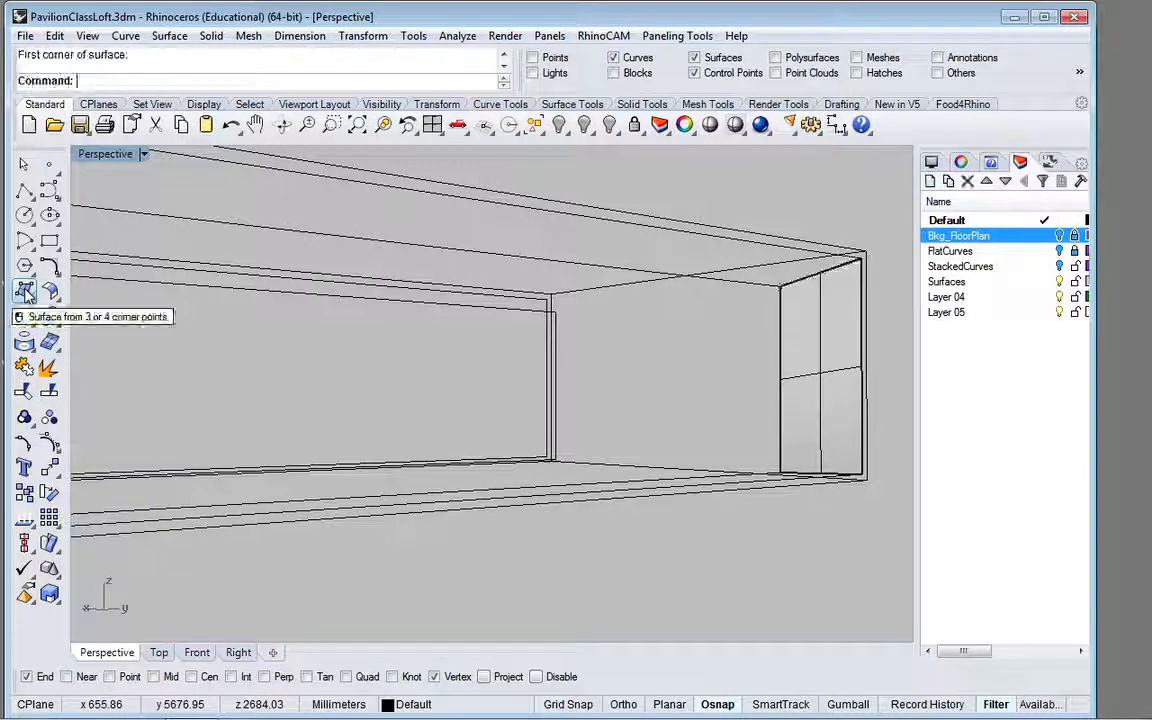
{"action": "left_click", "coordinate": [25, 290]}
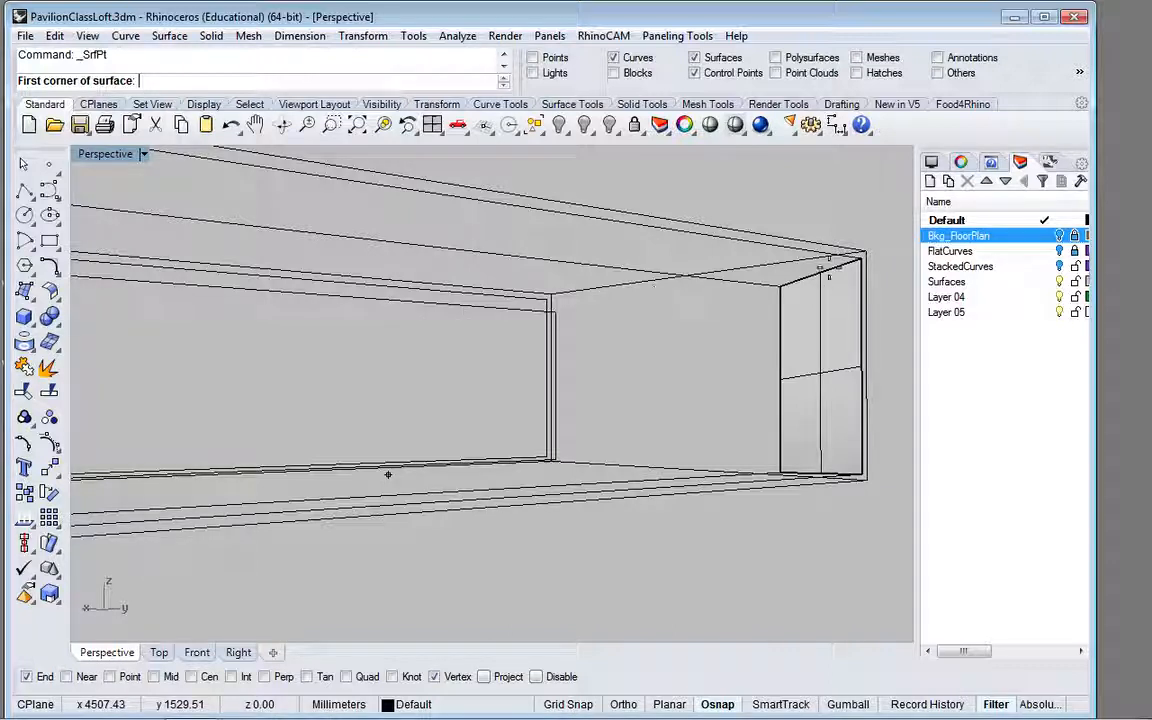
{"action": "left_click", "coordinate": [860, 260]}
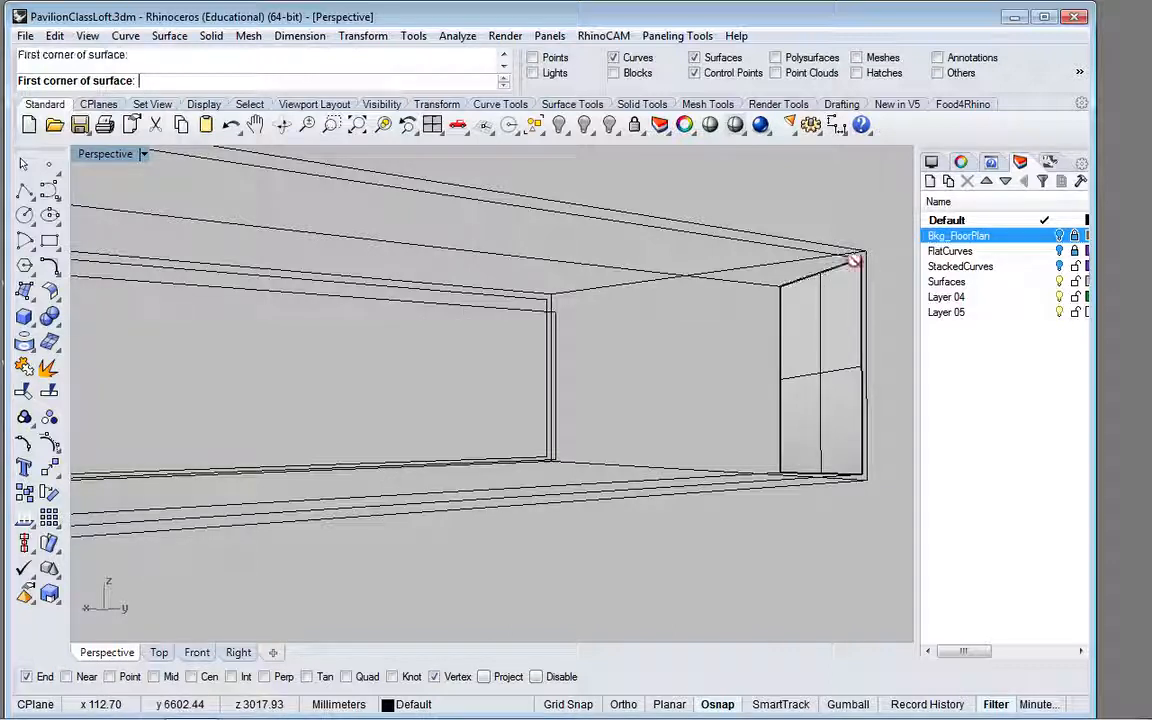
{"action": "left_click", "coordinate": [780, 286]}
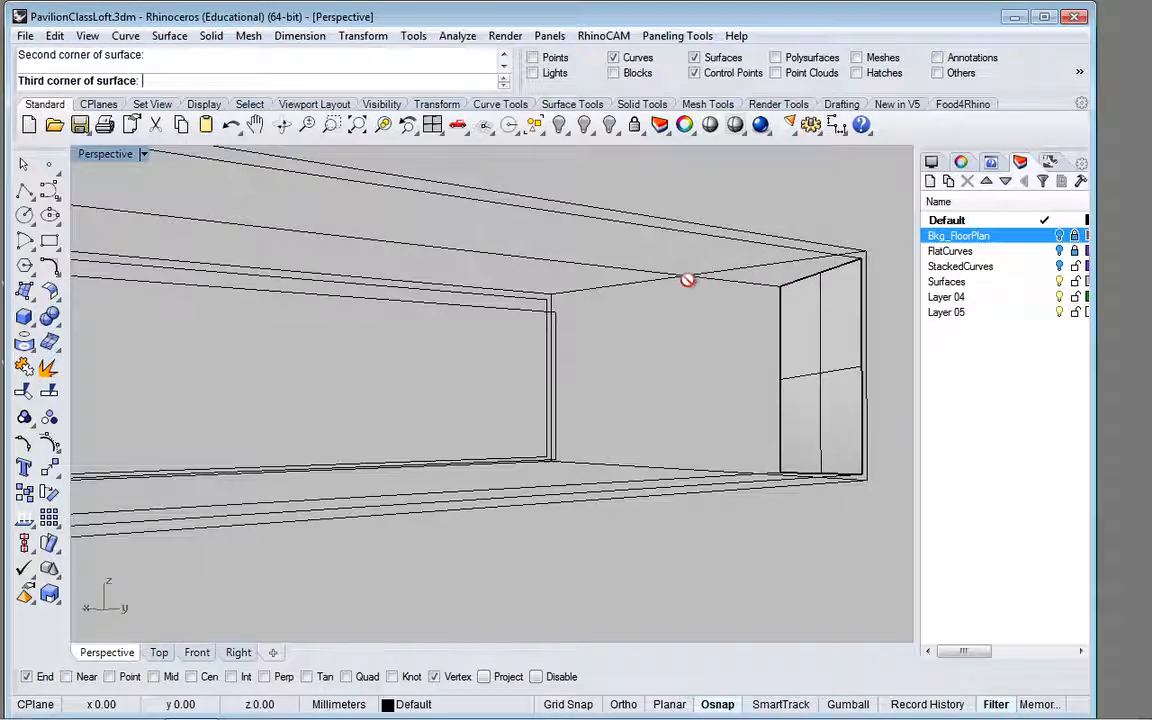
{"action": "scroll", "coordinate": [689, 278], "scroll_direction": "down", "scroll_amount": 5}
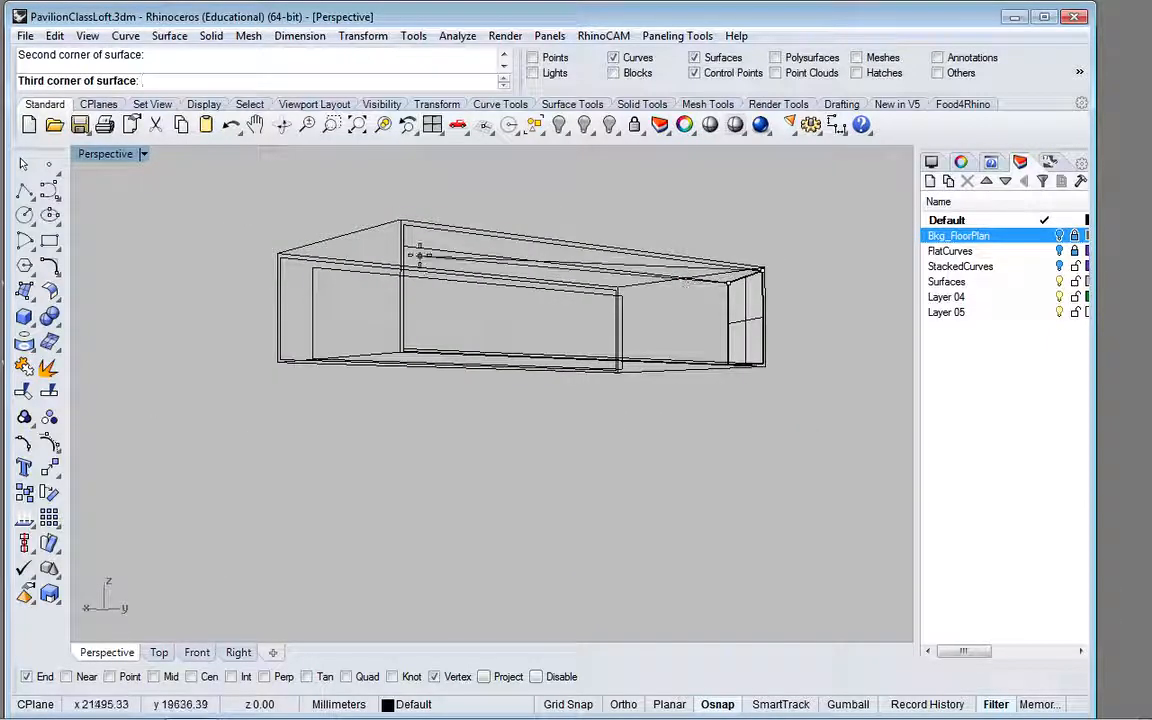
{"action": "right_click_drag", "start_coordinate": [420, 255], "coordinate": [288, 276]}
{"action": "scroll", "coordinate": [264, 286], "scroll_direction": "up", "scroll_amount": 3}
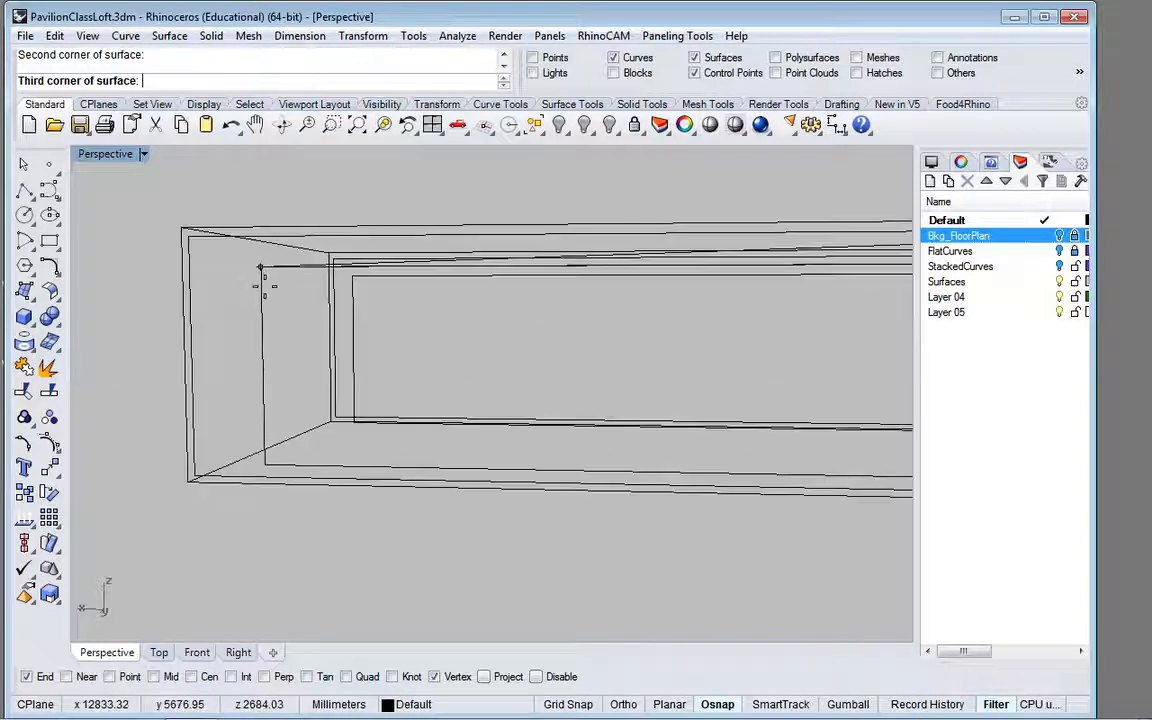
{"action": "left_click", "coordinate": [259, 266]}
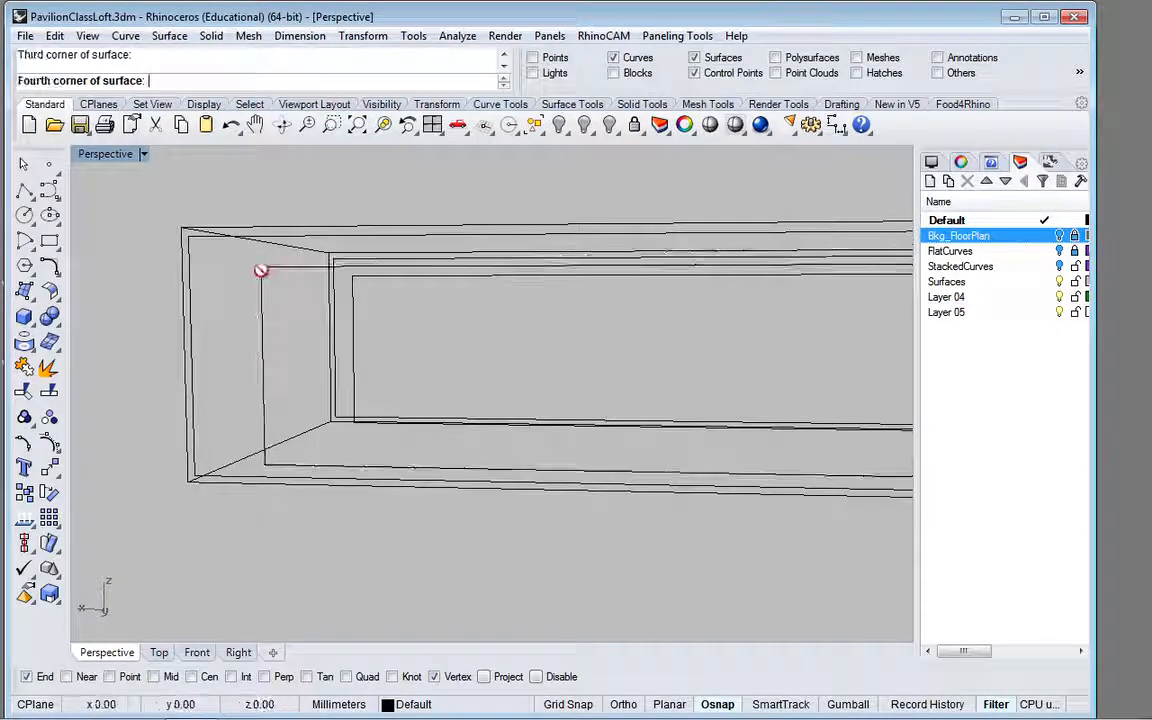
{"action": "left_click", "coordinate": [192, 236]}
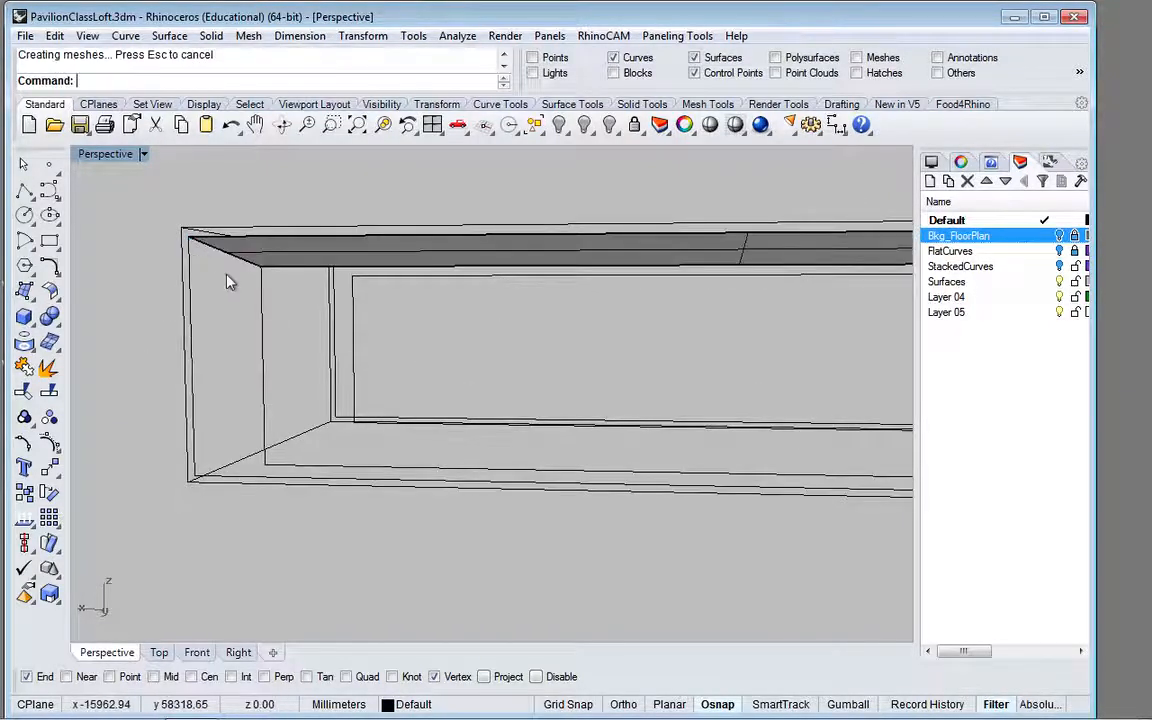
Step: Create a four-corner surface at the opposite short end, joining the vertical edges of the contour rectangle and the inner border rectangle
{"action": "key", "text": "Return"}
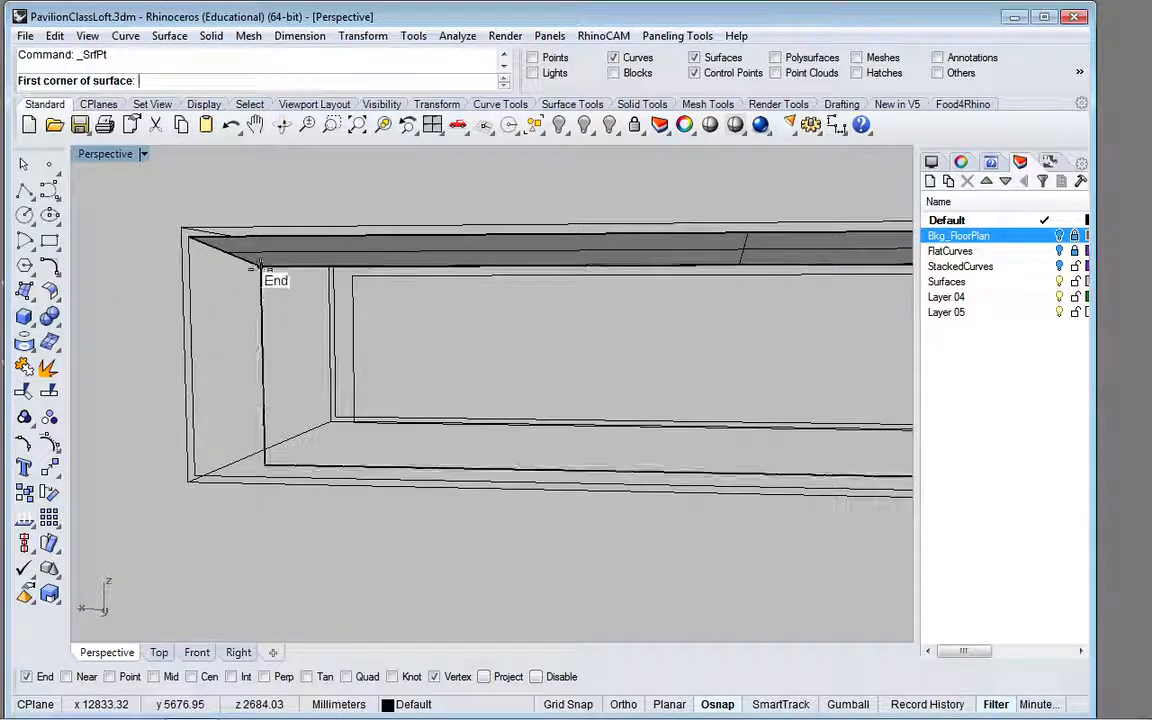
{"action": "left_click", "coordinate": [259, 266]}
{"action": "left_click", "coordinate": [188, 237]}
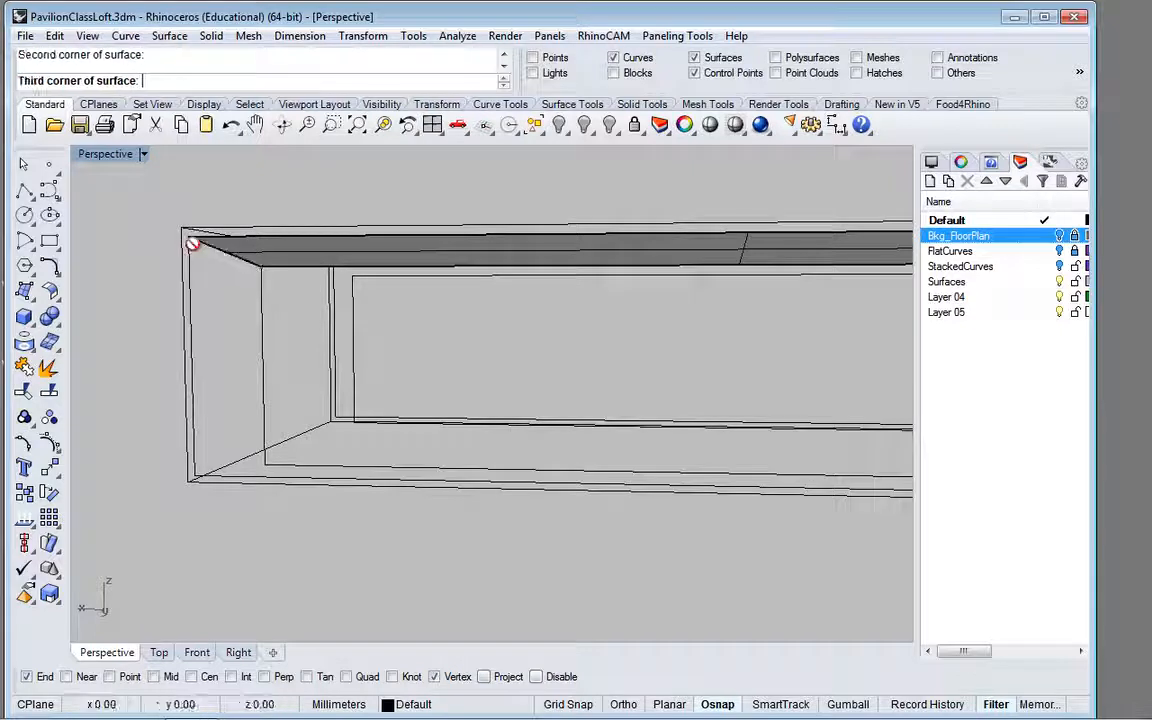
{"action": "left_click", "coordinate": [193, 476]}
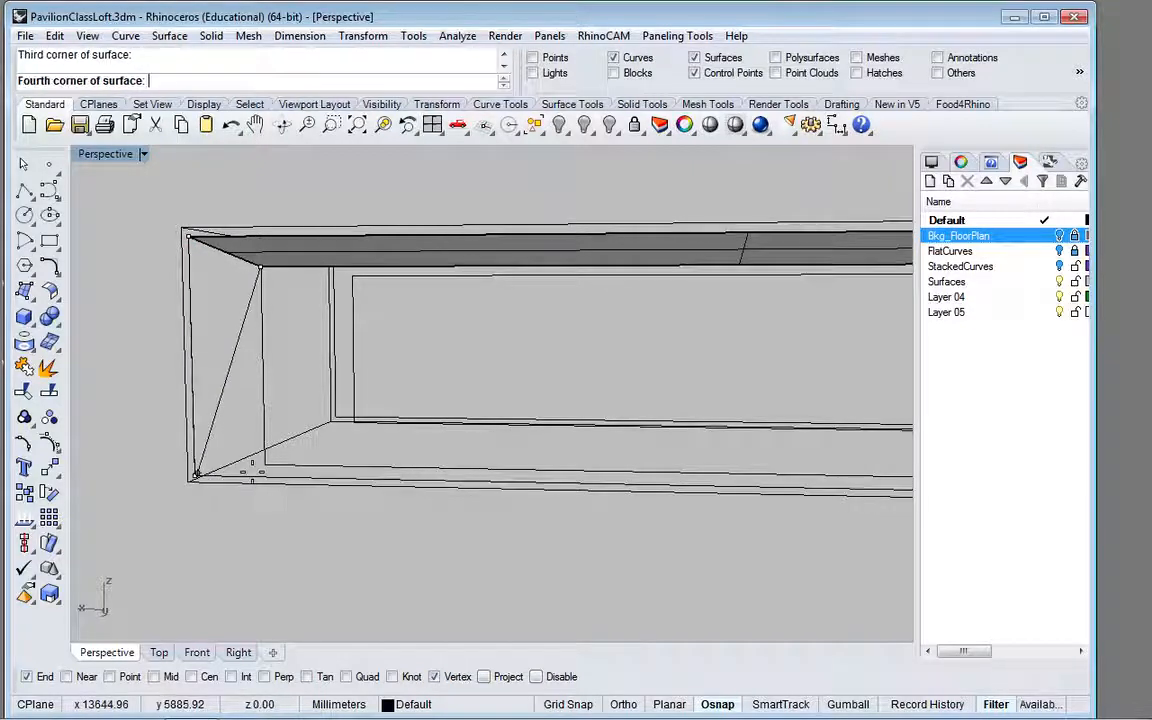
{"action": "left_click", "coordinate": [266, 467]}
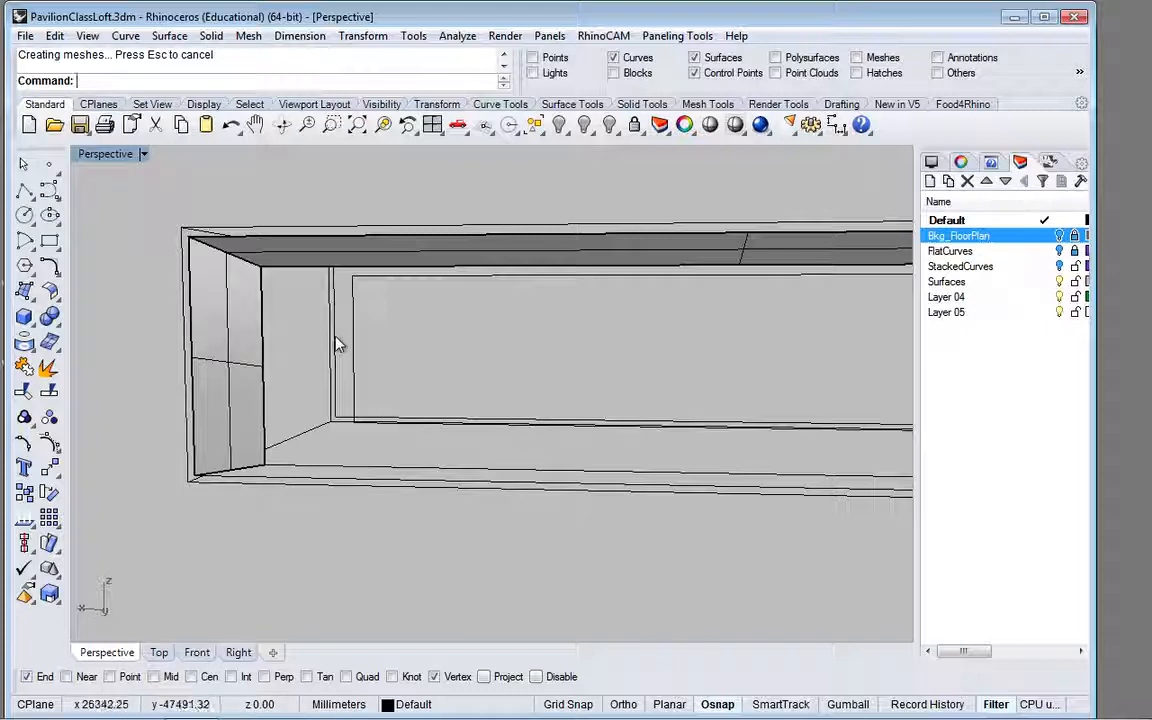
Step: Create a four-corner surface for the end wall, joining the vertical short edges of the near and far inner border rectangles
{"action": "right_click_drag", "start_coordinate": [337, 344], "coordinate": [279, 323]}
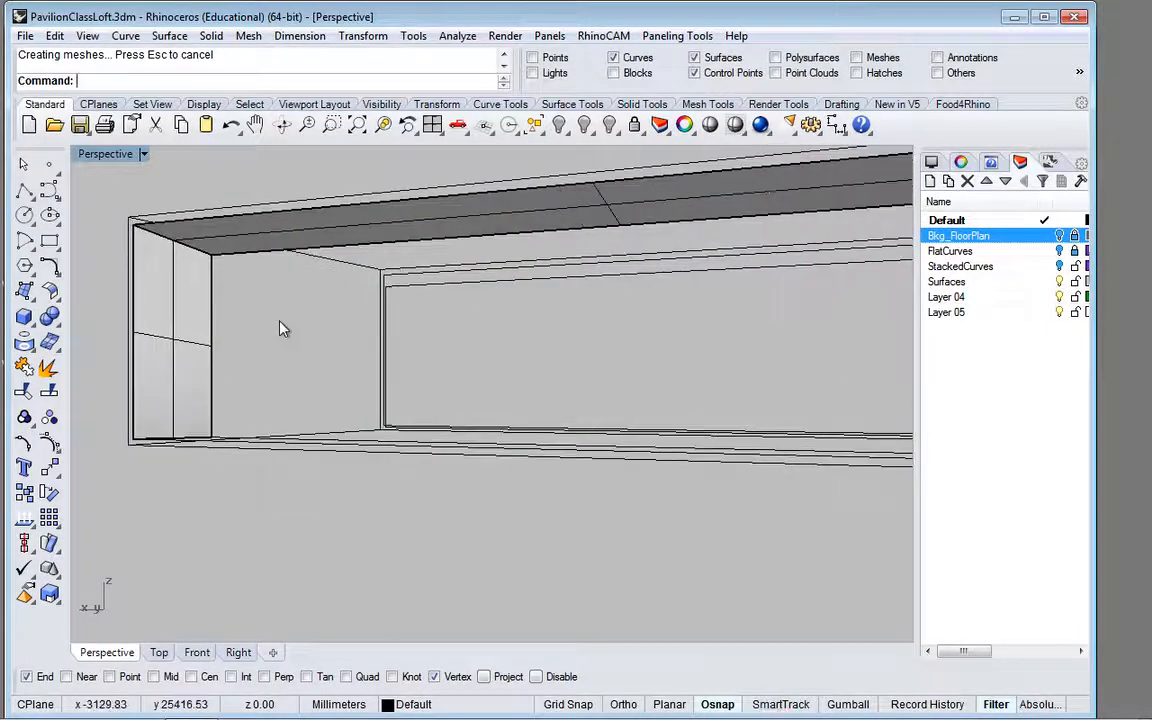
{"action": "right_click", "coordinate": [279, 322]}
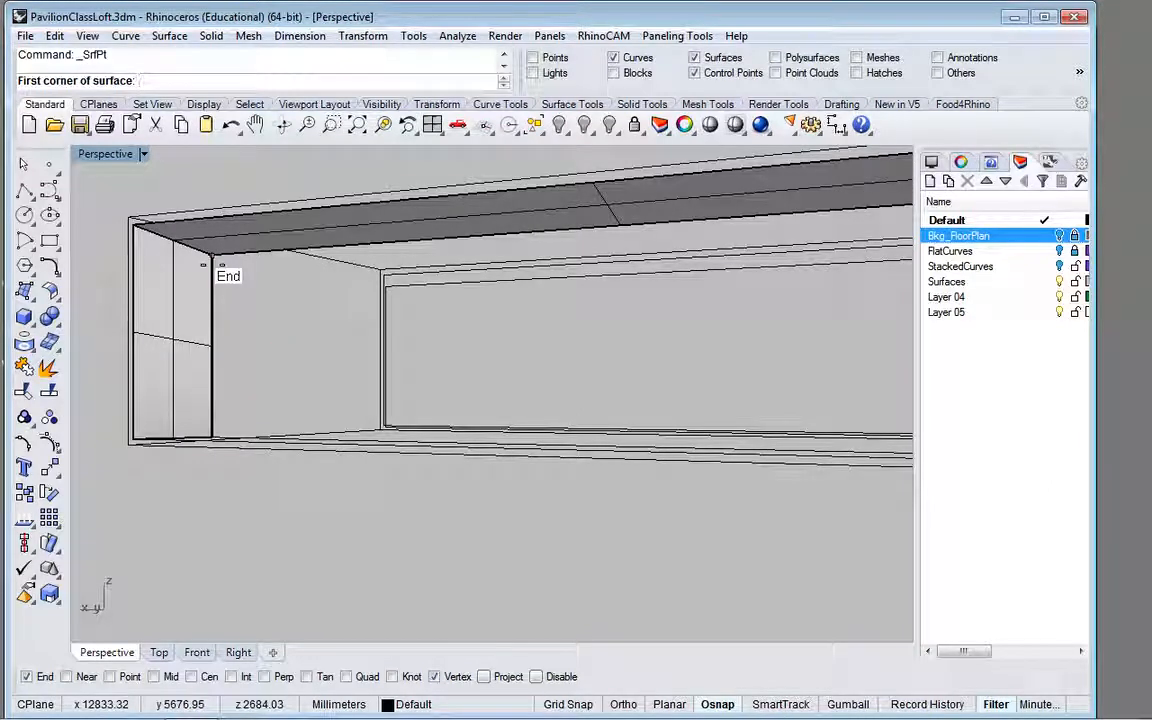
{"action": "left_click", "coordinate": [204, 265]}
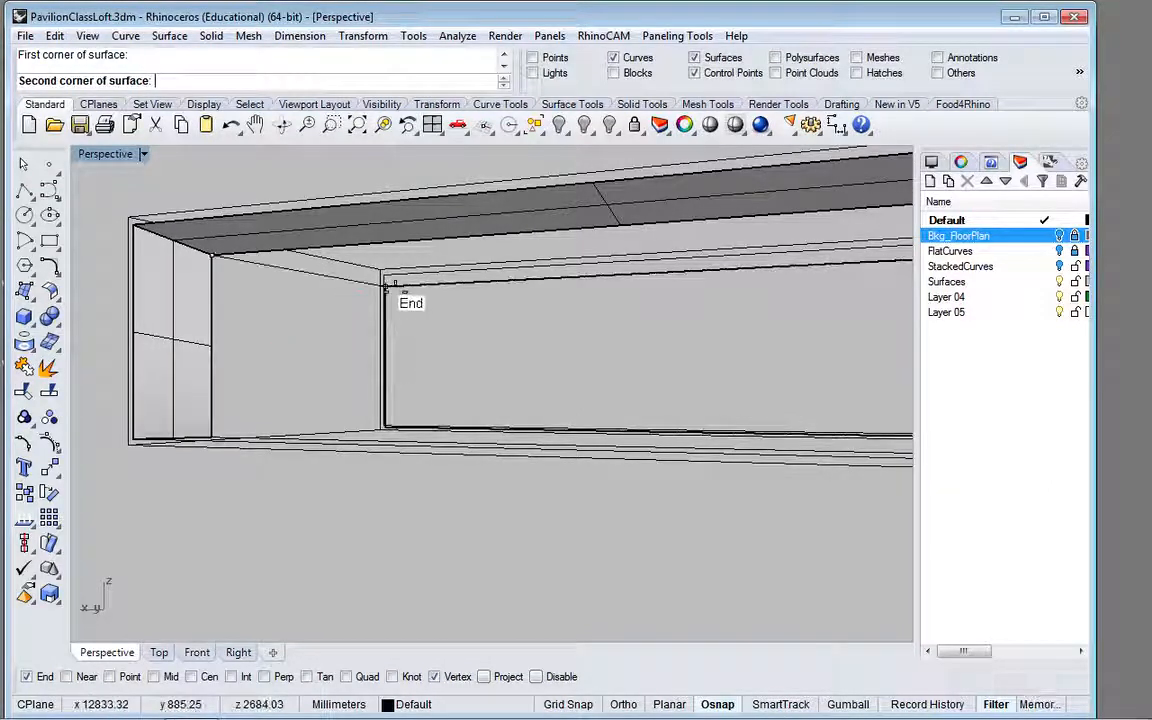
{"action": "left_click", "coordinate": [385, 287]}
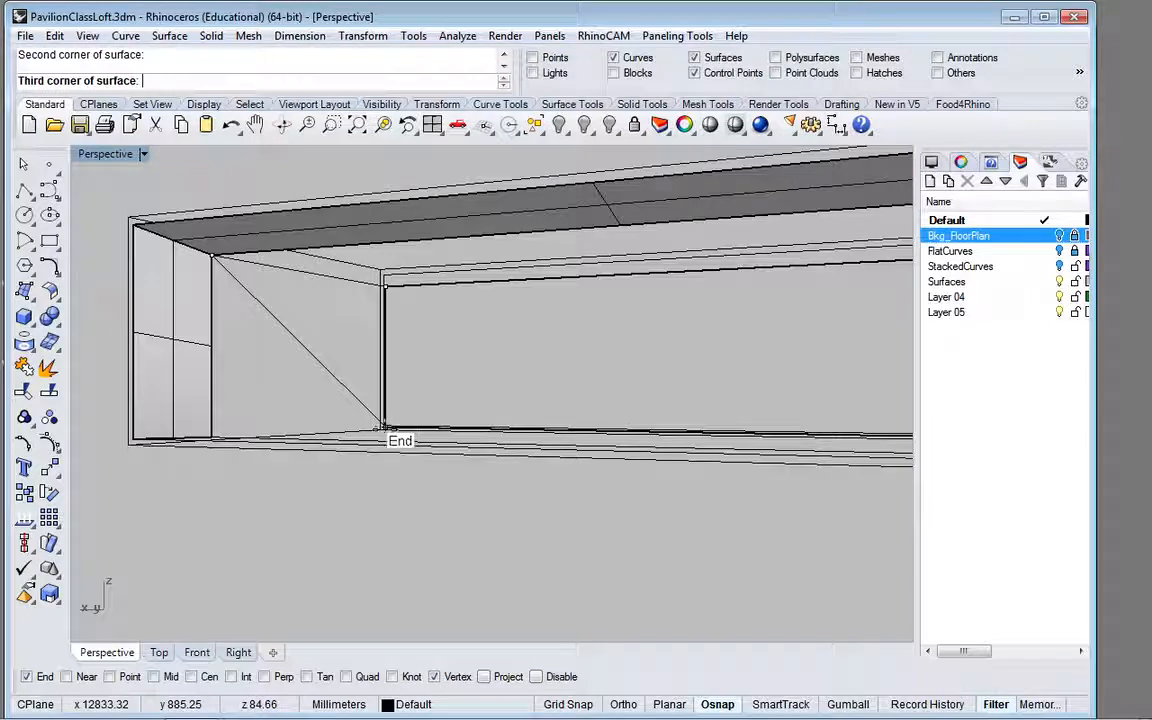
{"action": "left_click", "coordinate": [384, 428]}
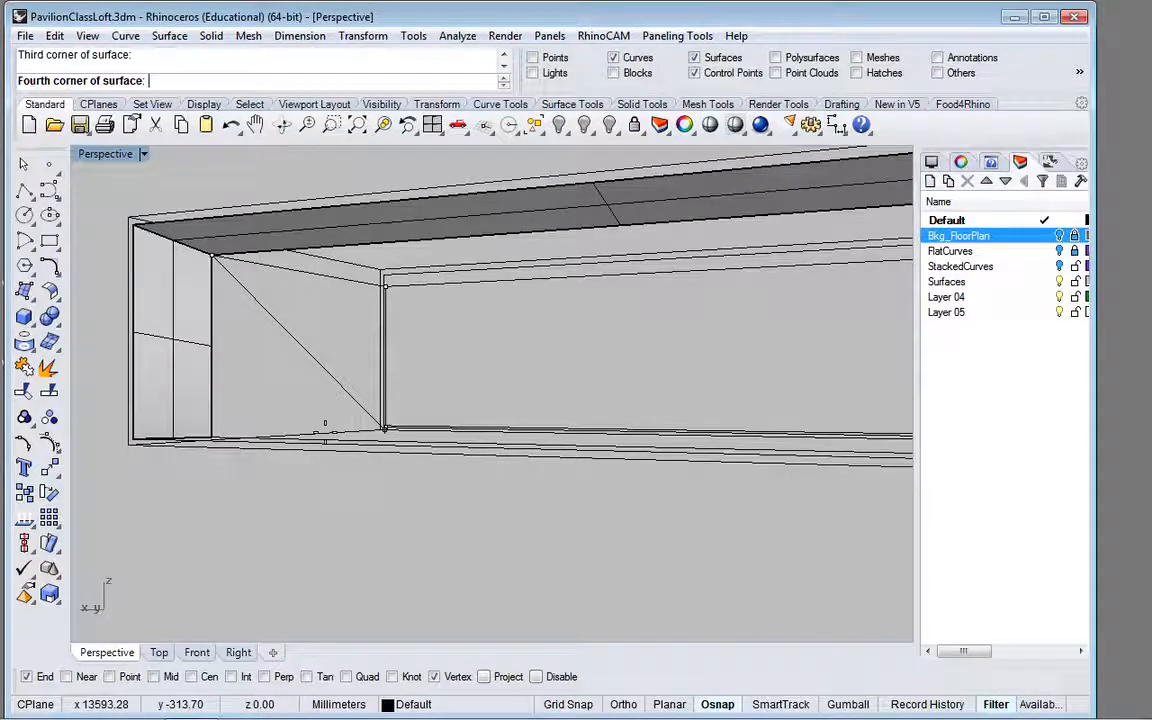
{"action": "left_click", "coordinate": [211, 437]}
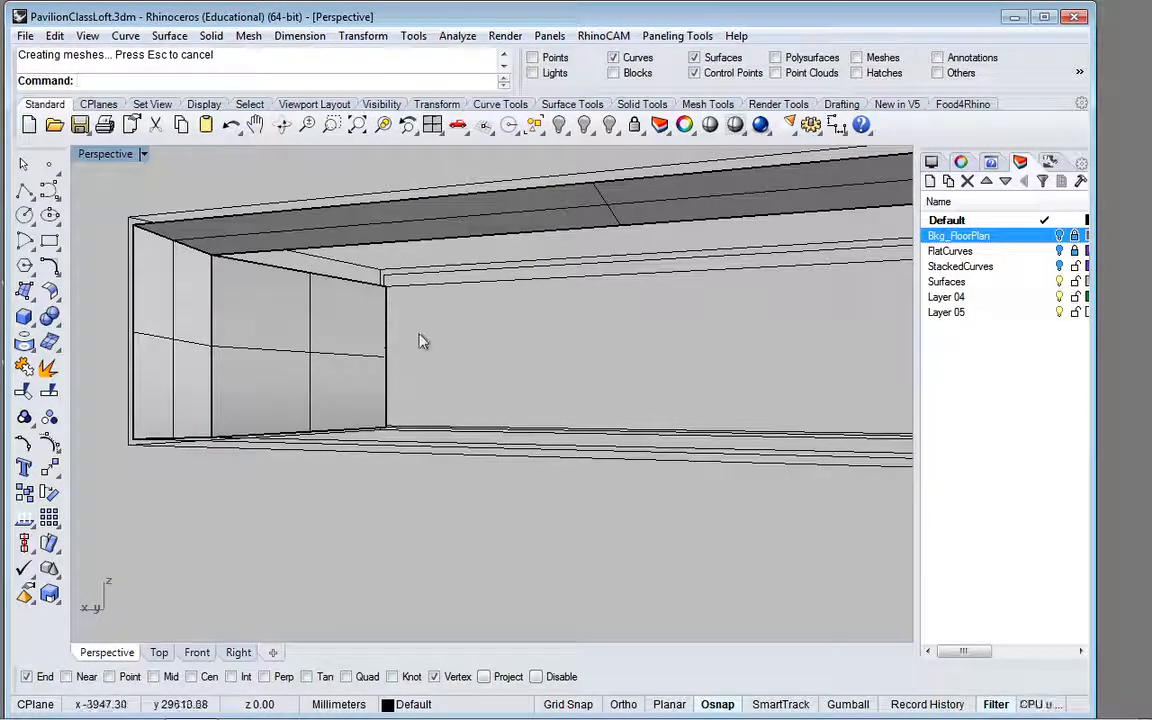
{"action": "key", "text": "Return"}
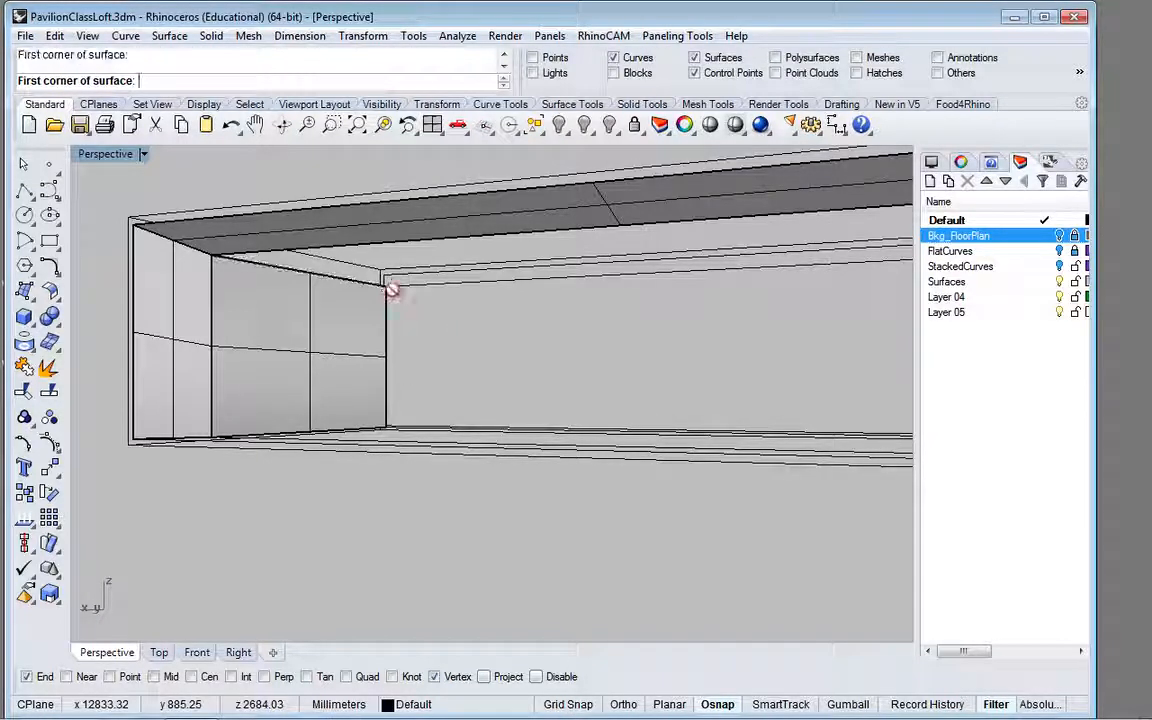
{"action": "left_click", "coordinate": [384, 287]}
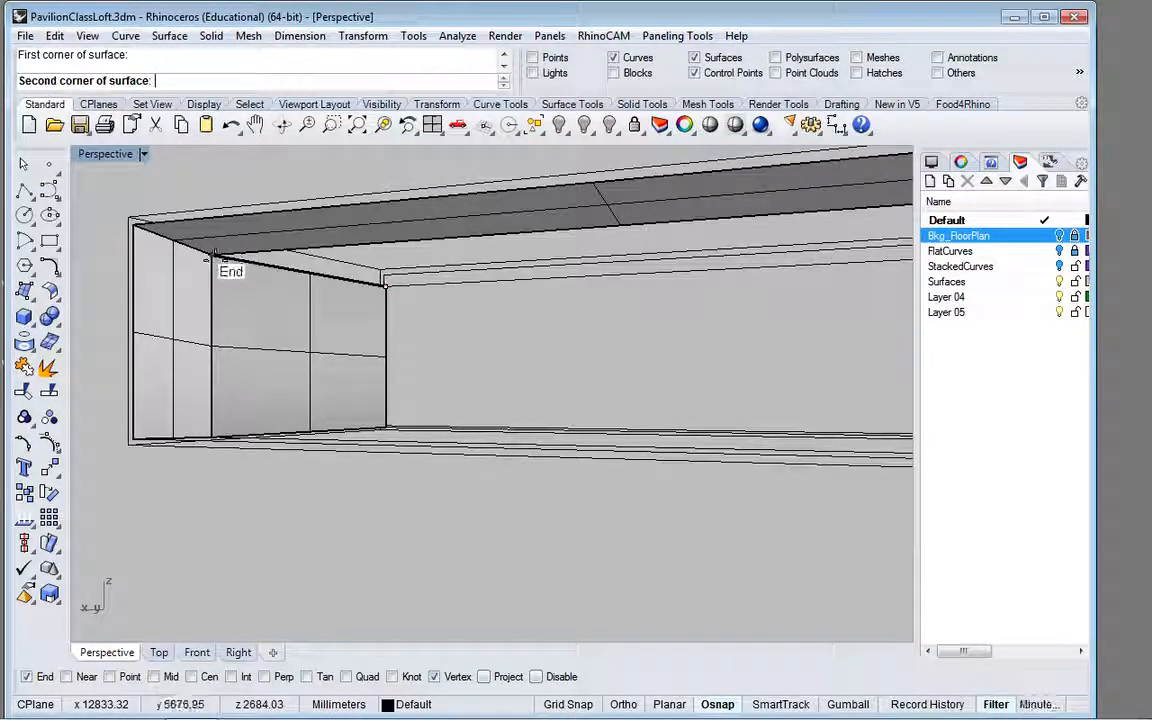
{"action": "left_click", "coordinate": [214, 254]}
{"action": "right_click_drag", "start_coordinate": [473, 291], "coordinate": [661, 257]}
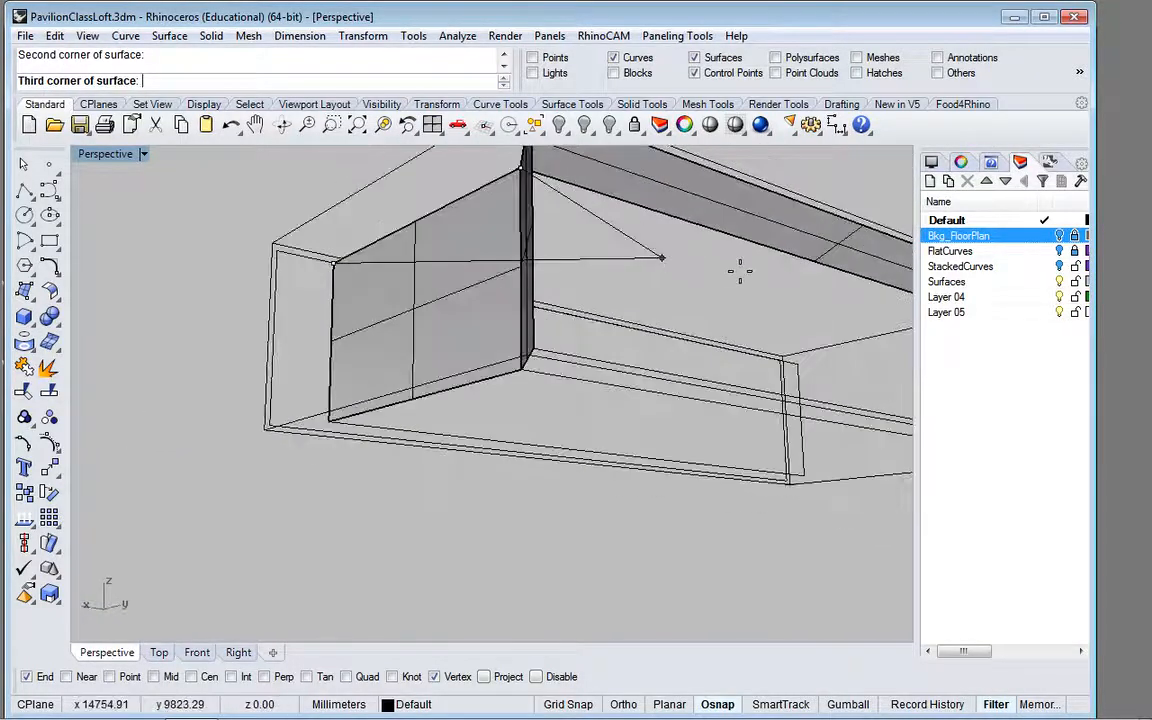
{"action": "scroll", "coordinate": [789, 357], "scroll_direction": "up", "scroll_amount": 3}
{"action": "scroll", "coordinate": [786, 355], "scroll_direction": "up", "scroll_amount": 2}
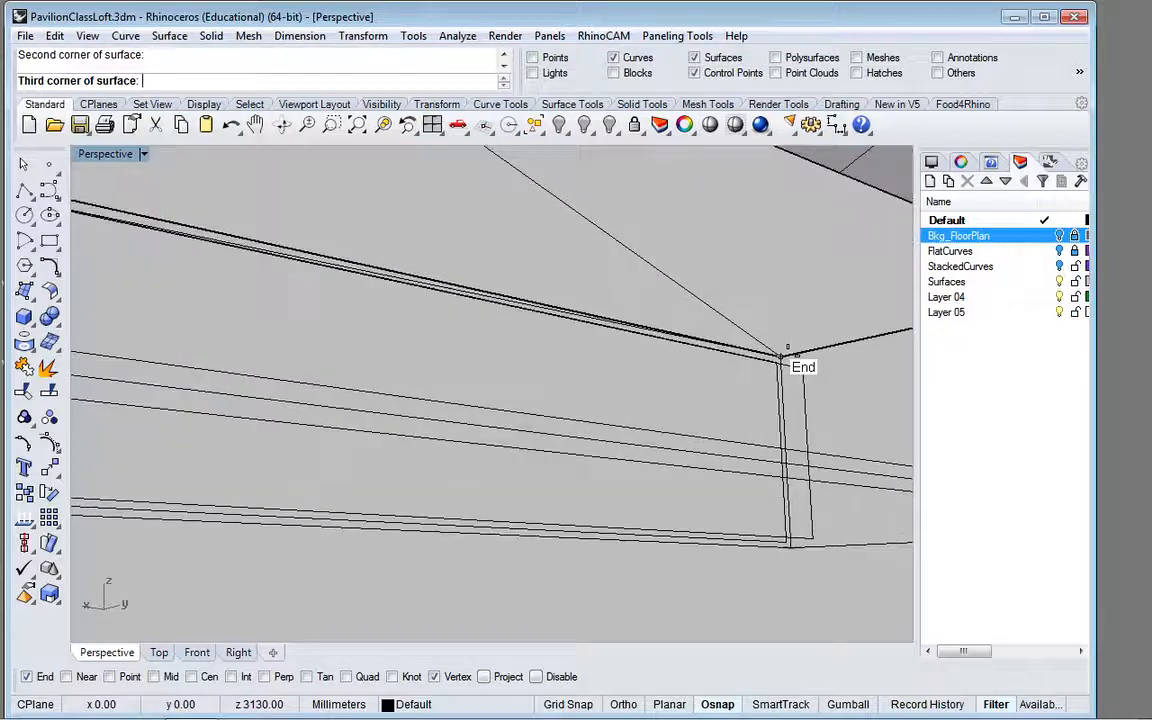
{"action": "scroll", "coordinate": [810, 368], "scroll_direction": "down", "scroll_amount": 2}
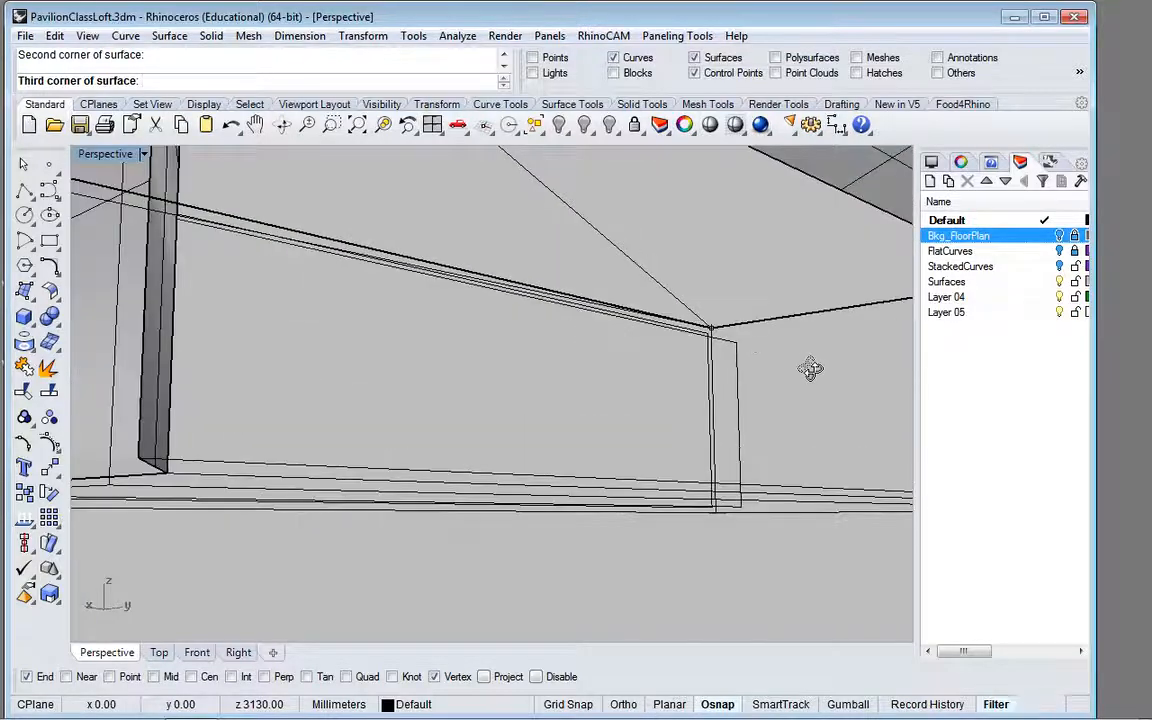
{"action": "left_click", "coordinate": [736, 342]}
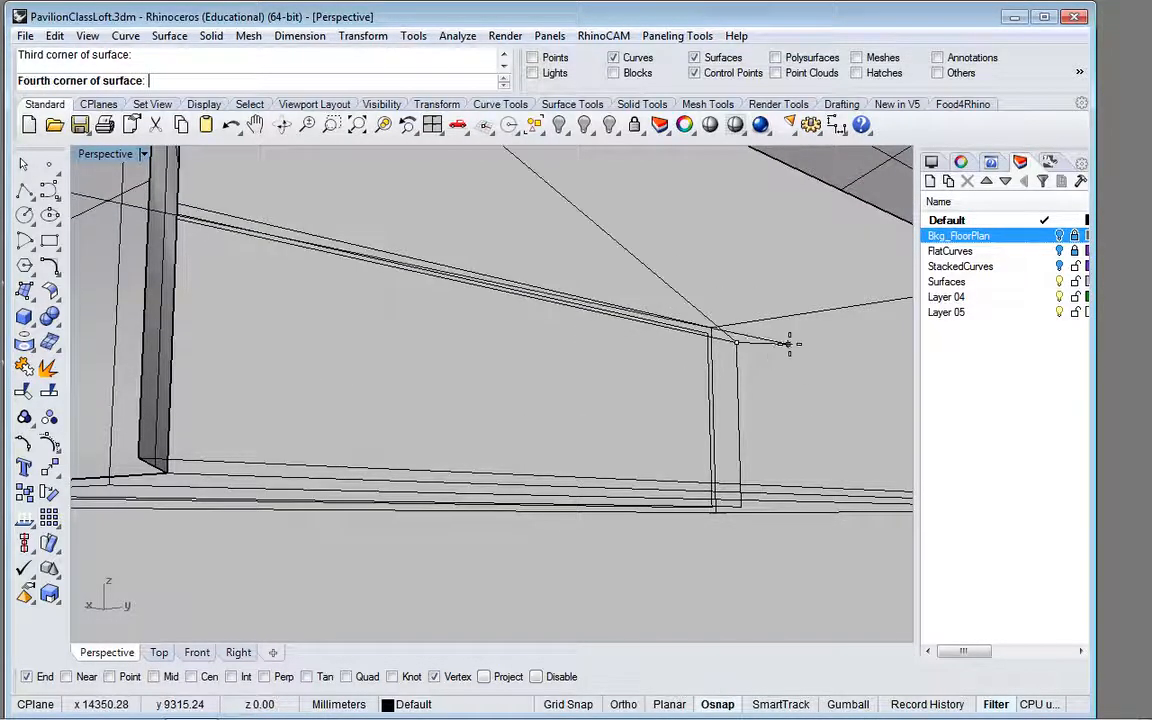
{"action": "right_click_drag", "start_coordinate": [694, 380], "coordinate": [416, 419], "text": "shift"}
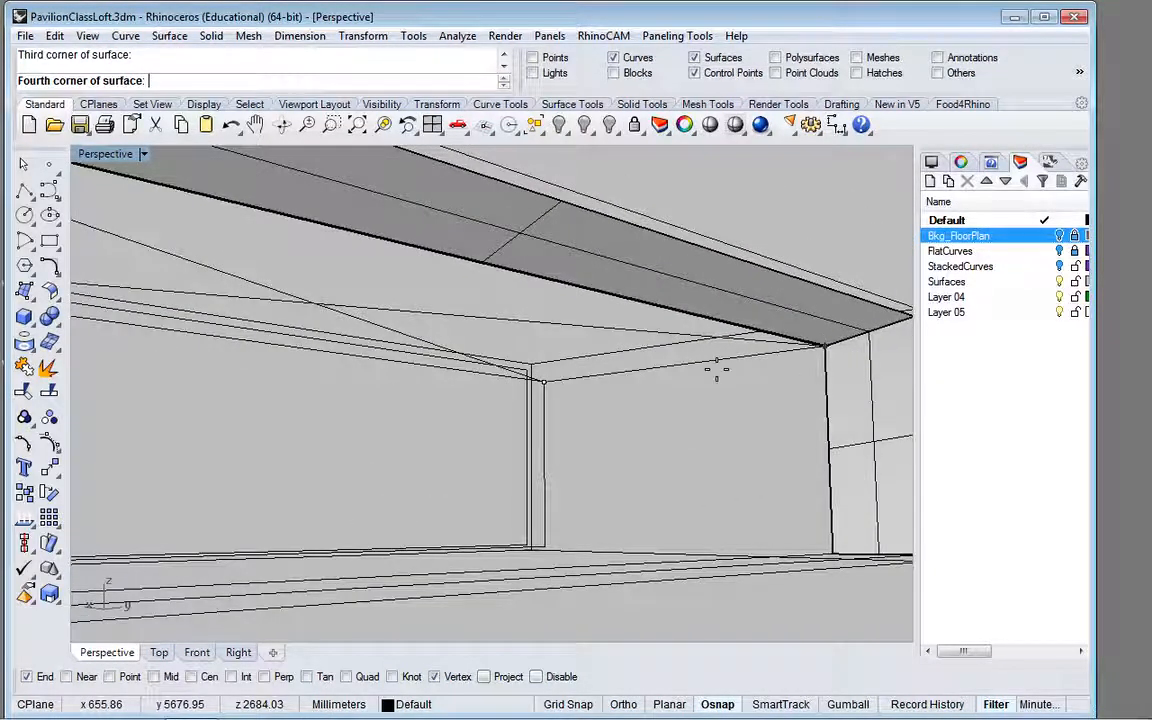
{"action": "key", "text": "Escape"}
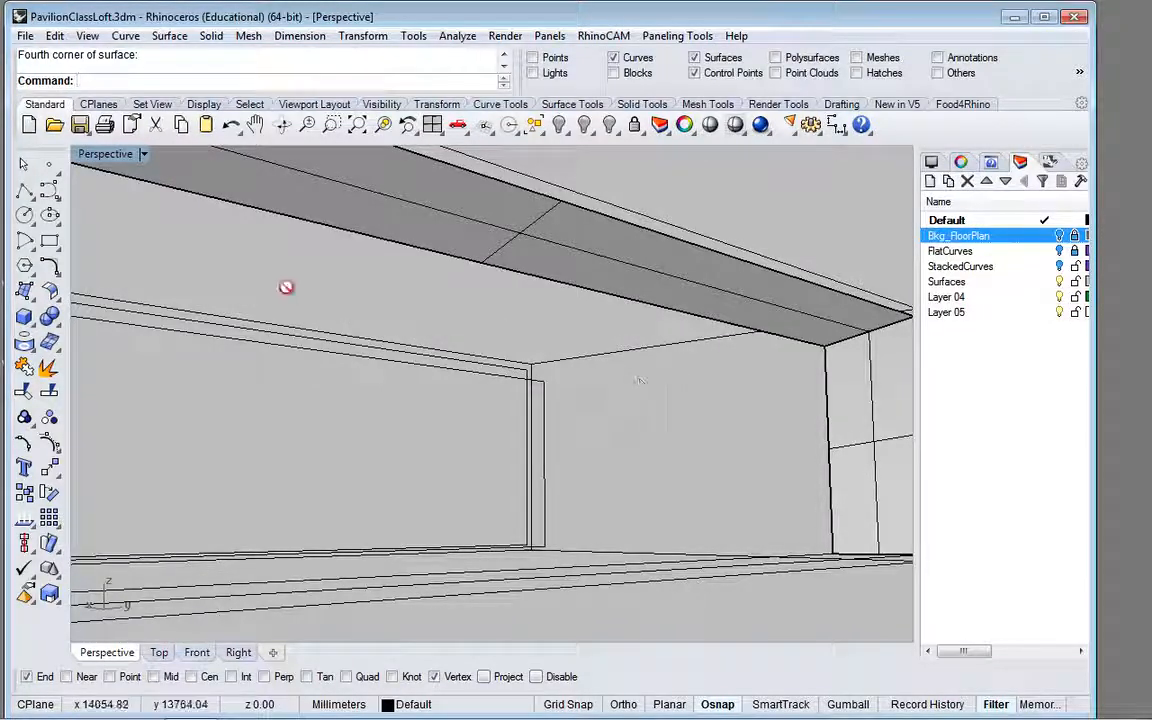
Step: Create a four-corner ceiling surface joining the upper long edges of the near and far inner border rectangles
{"action": "key", "text": "Return"}
{"action": "left_click", "coordinate": [822, 352]}
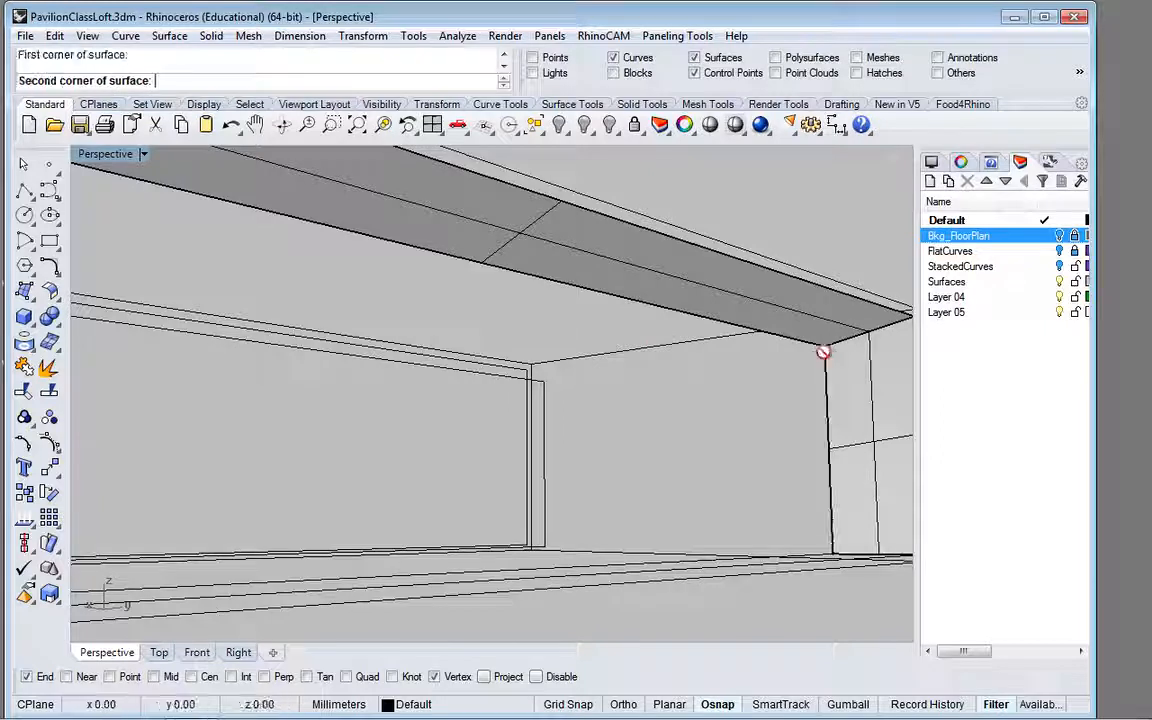
{"action": "left_click", "coordinate": [542, 381]}
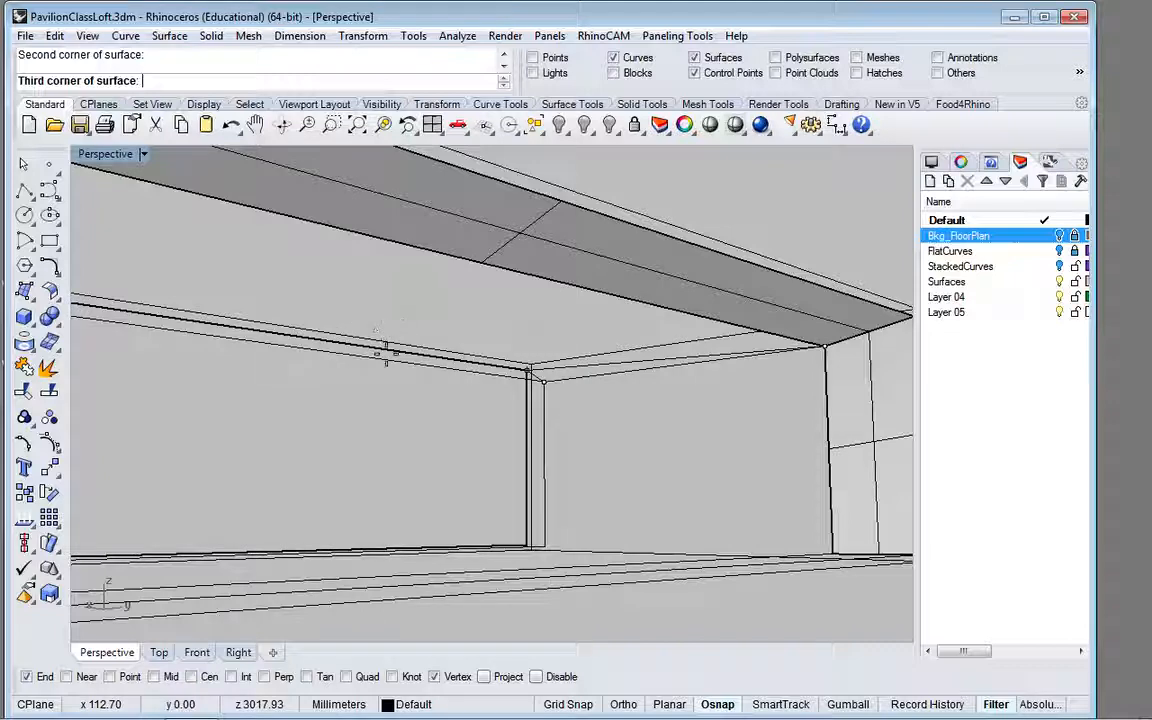
{"action": "right_click_drag", "start_coordinate": [380, 347], "coordinate": [172, 334]}
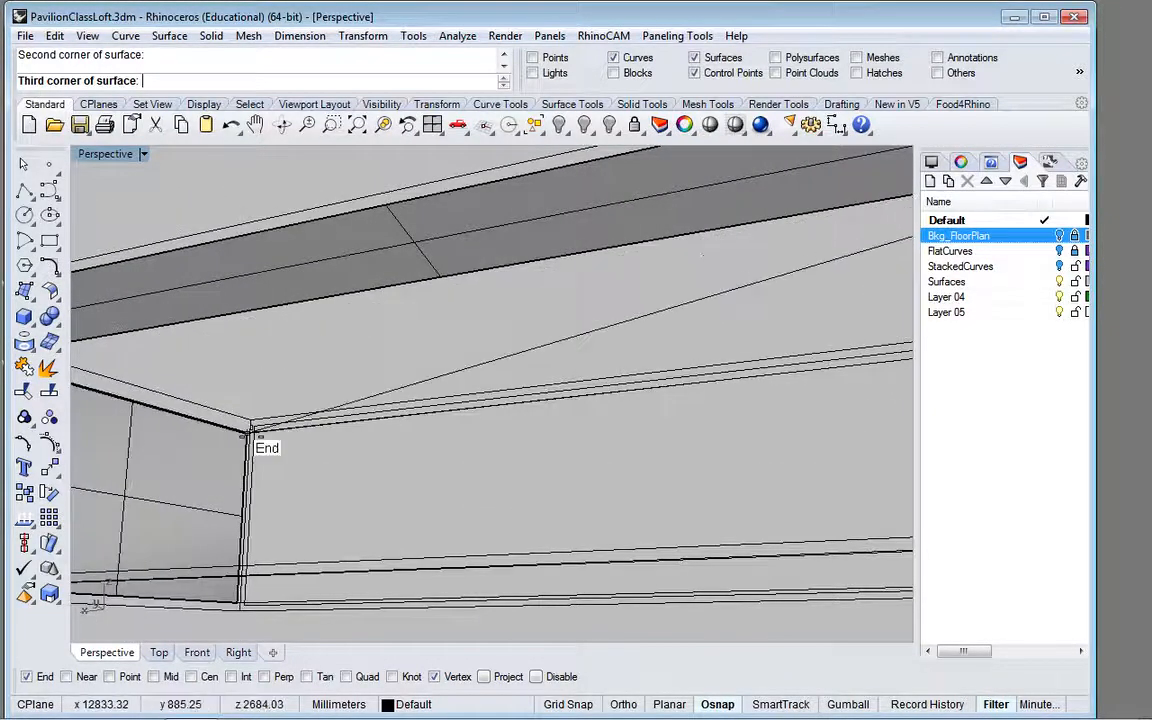
{"action": "left_click", "coordinate": [251, 433]}
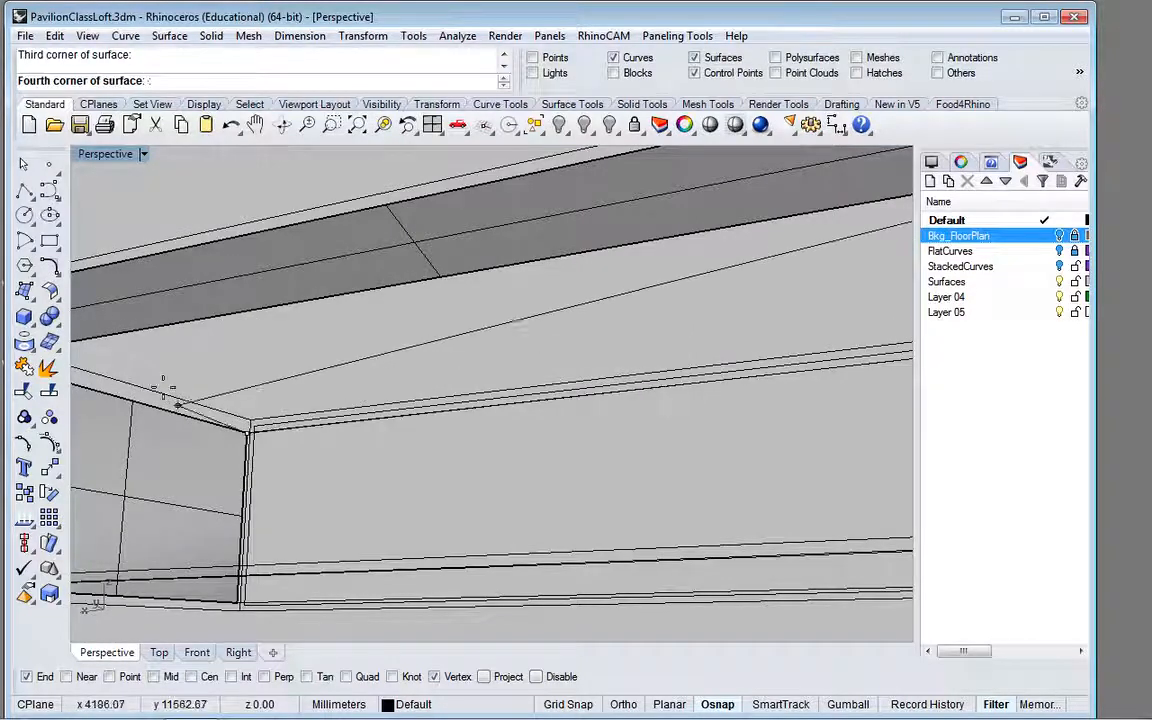
{"action": "right_click_drag", "start_coordinate": [160, 386], "coordinate": [319, 371], "text": "shift"}
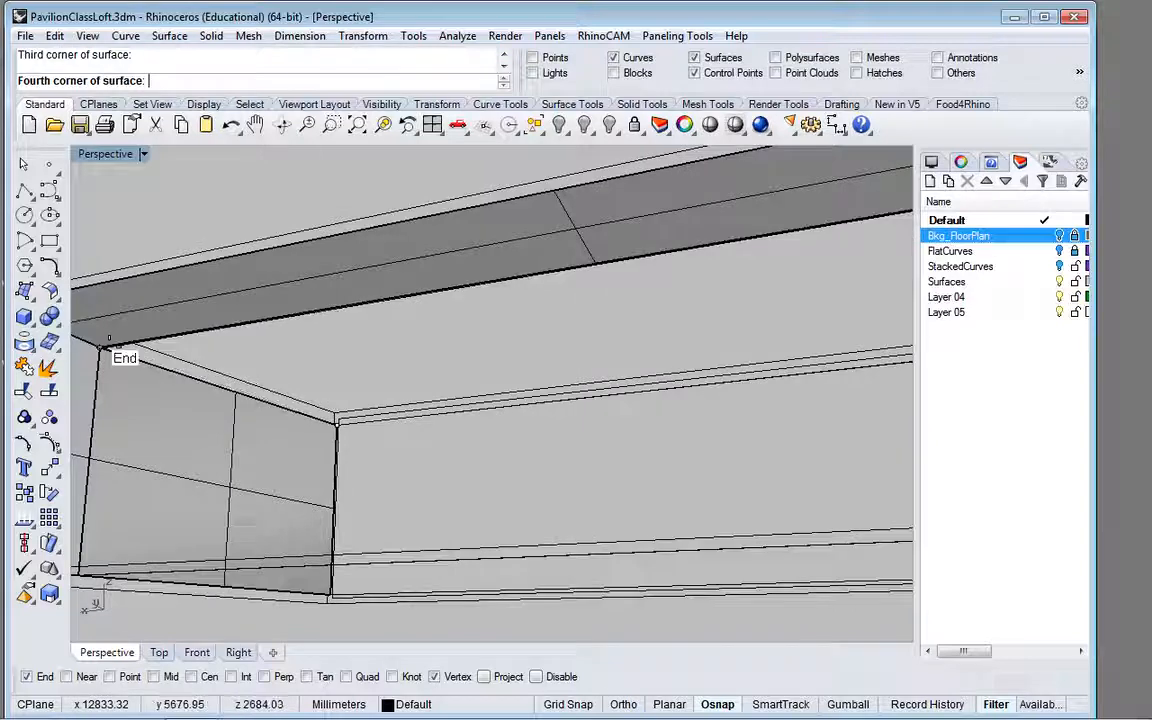
{"action": "left_click", "coordinate": [101, 346]}
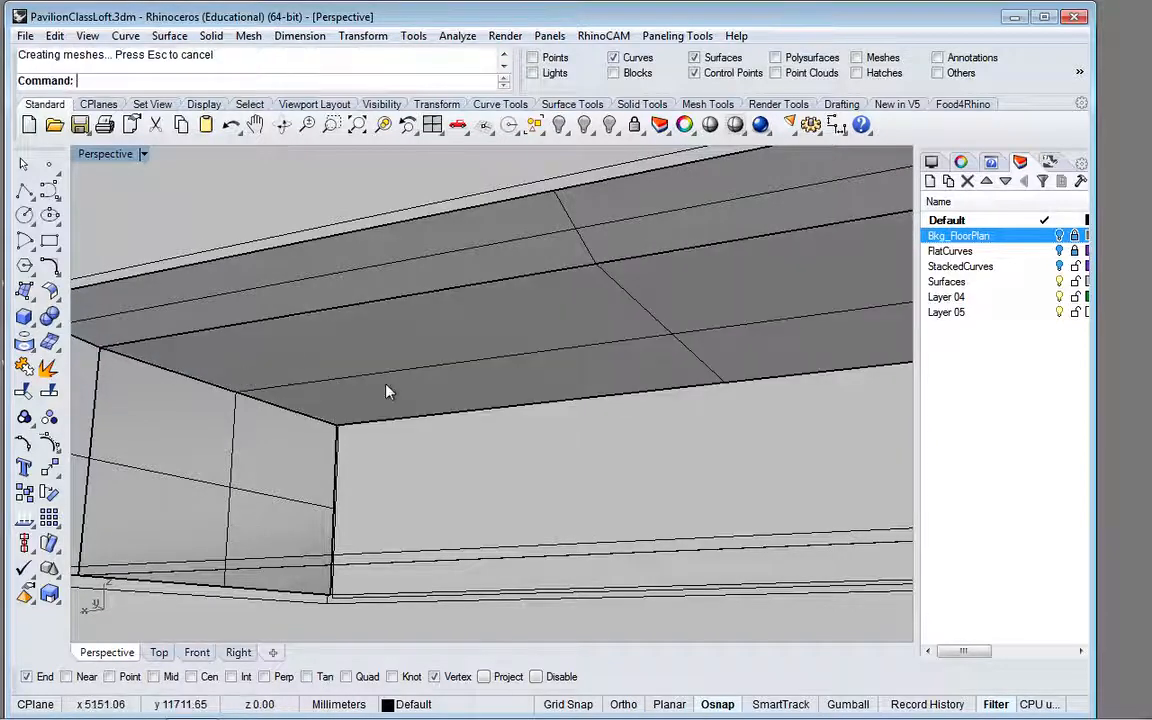
Step: Create a four-corner surface for the opposite end wall, joining the vertical short edges of the near and far inner border rectangles
{"action": "right_click_drag", "start_coordinate": [386, 386], "coordinate": [635, 429]}
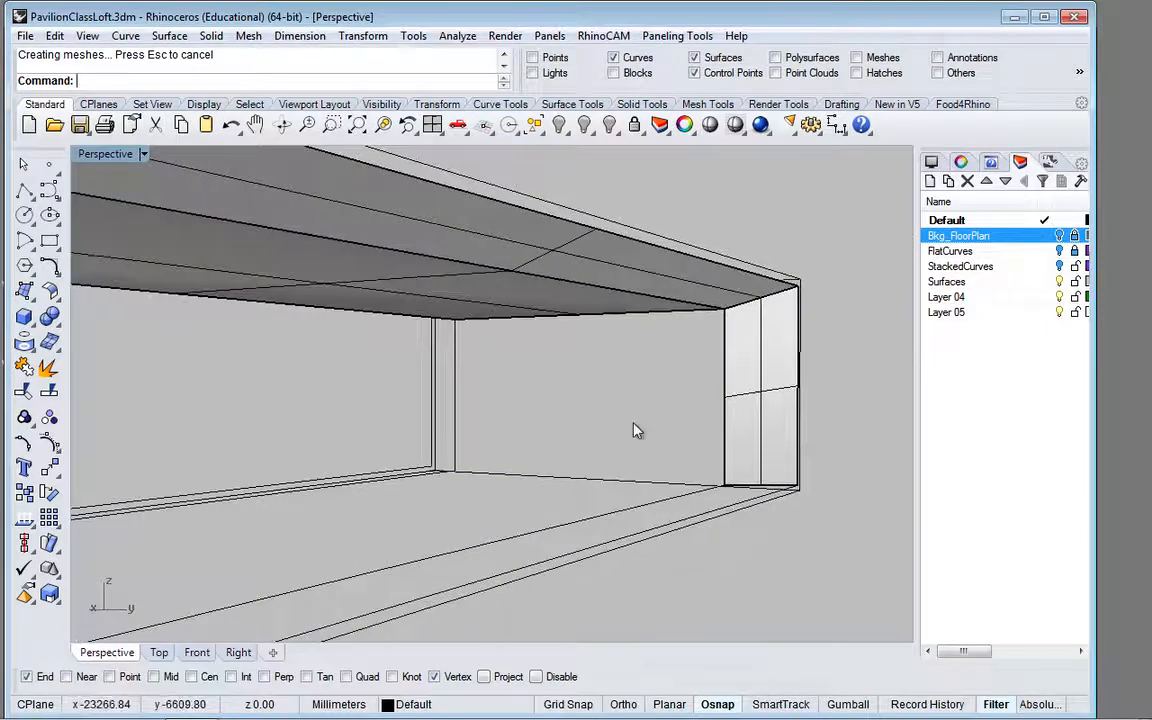
{"action": "scroll", "coordinate": [633, 423], "scroll_direction": "up", "scroll_amount": 2}
{"action": "right_click", "coordinate": [633, 423]}
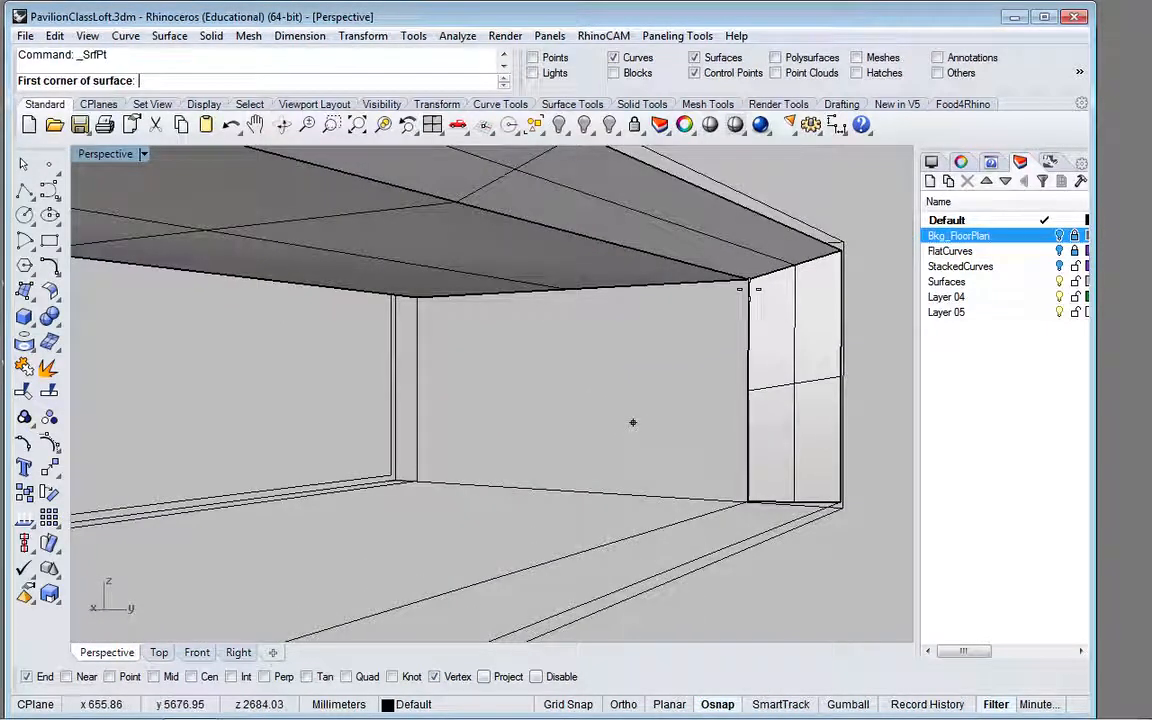
{"action": "left_click", "coordinate": [744, 286]}
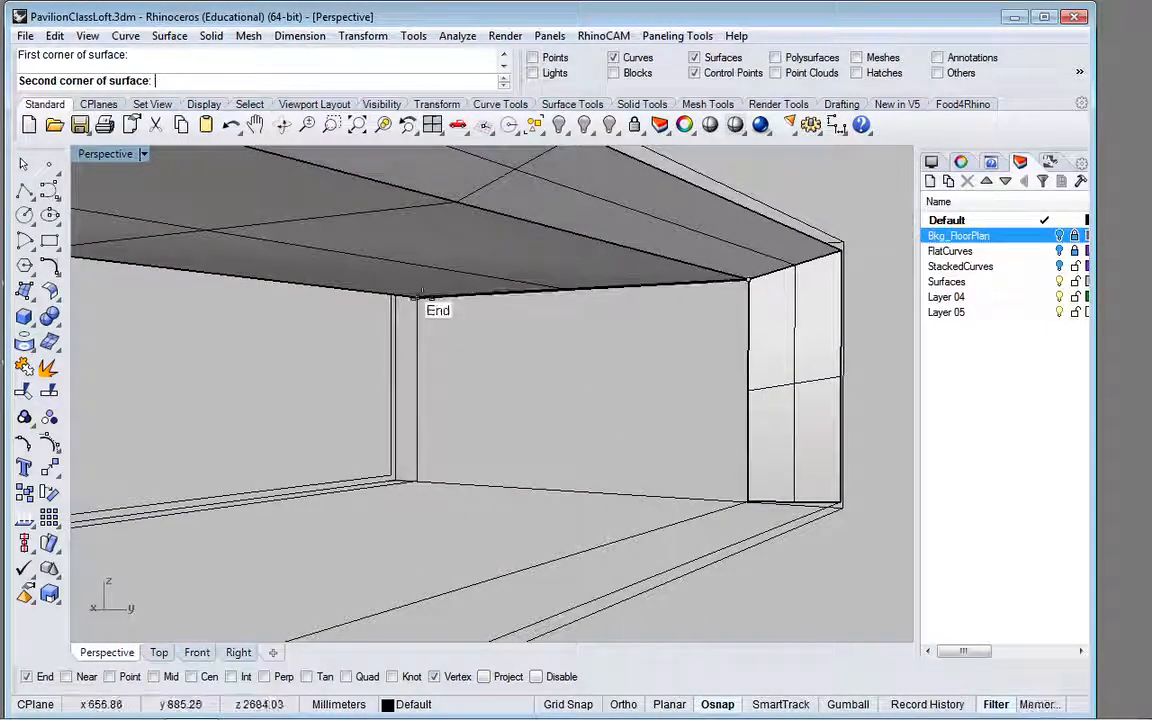
{"action": "left_click", "coordinate": [417, 297]}
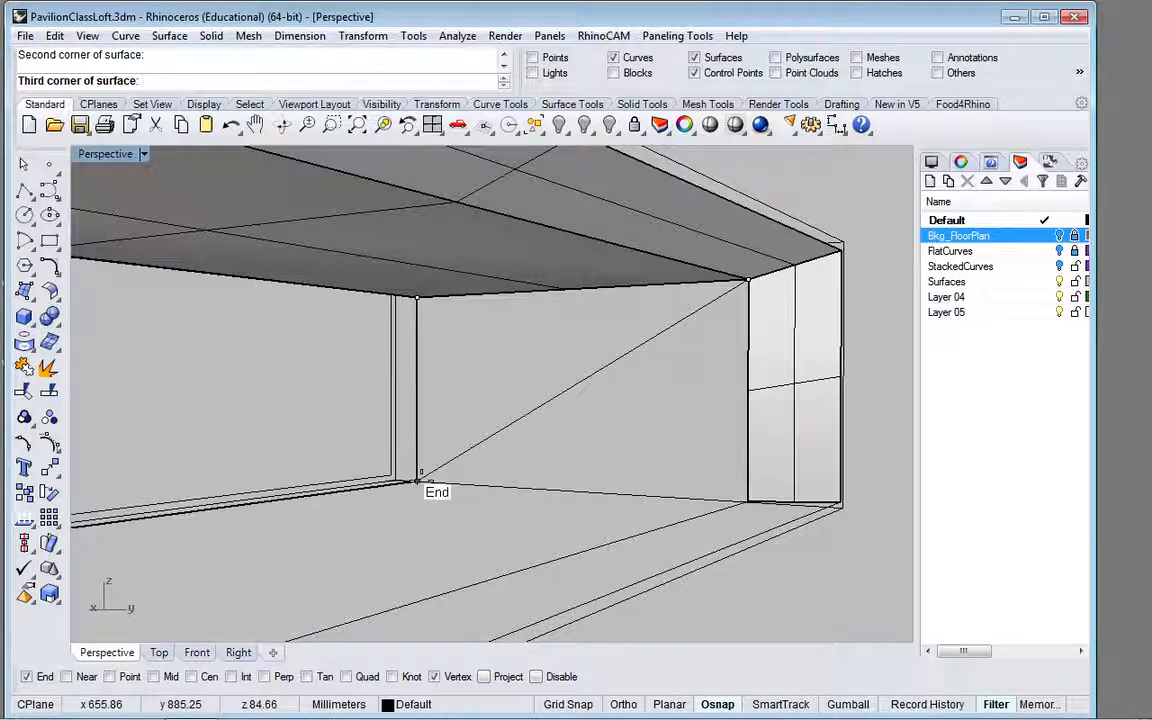
{"action": "left_click", "coordinate": [417, 482]}
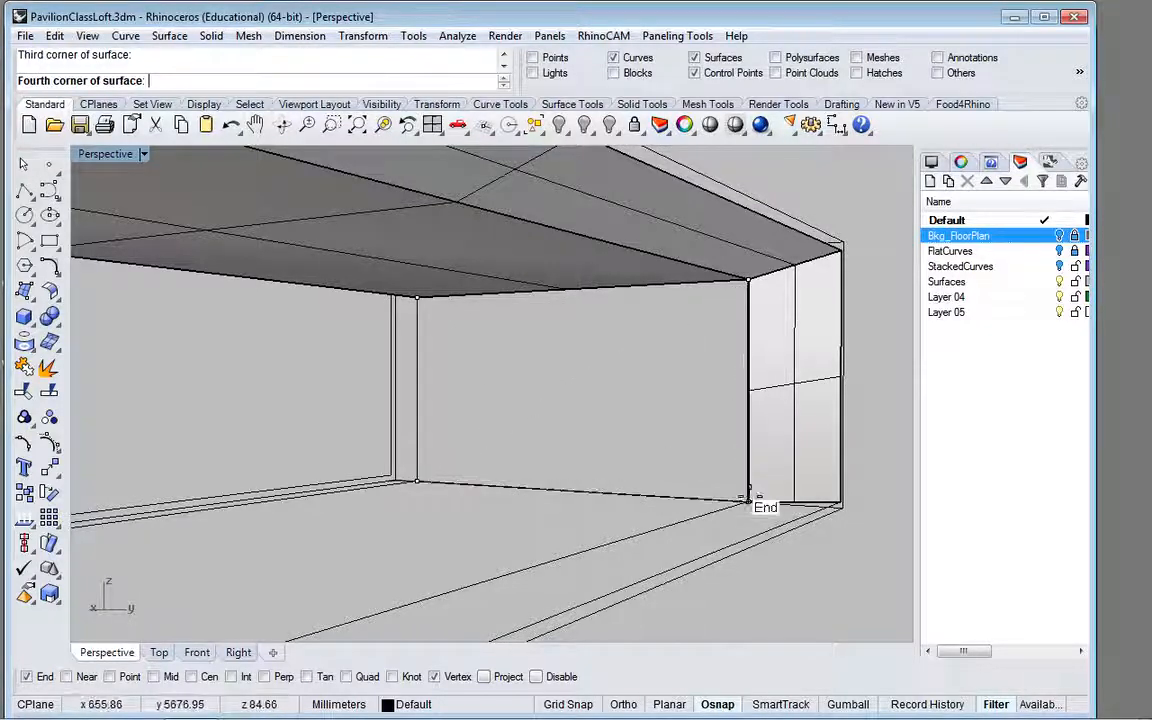
{"action": "left_click", "coordinate": [740, 490]}
{"action": "mouse_move", "coordinate": [310, 433]}
{"action": "left_mouse_down"}
{"action": "mouse_move", "coordinate": [440, 450]}
{"action": "mouse_move", "coordinate": [318, 431]}
{"action": "left_mouse_up"}
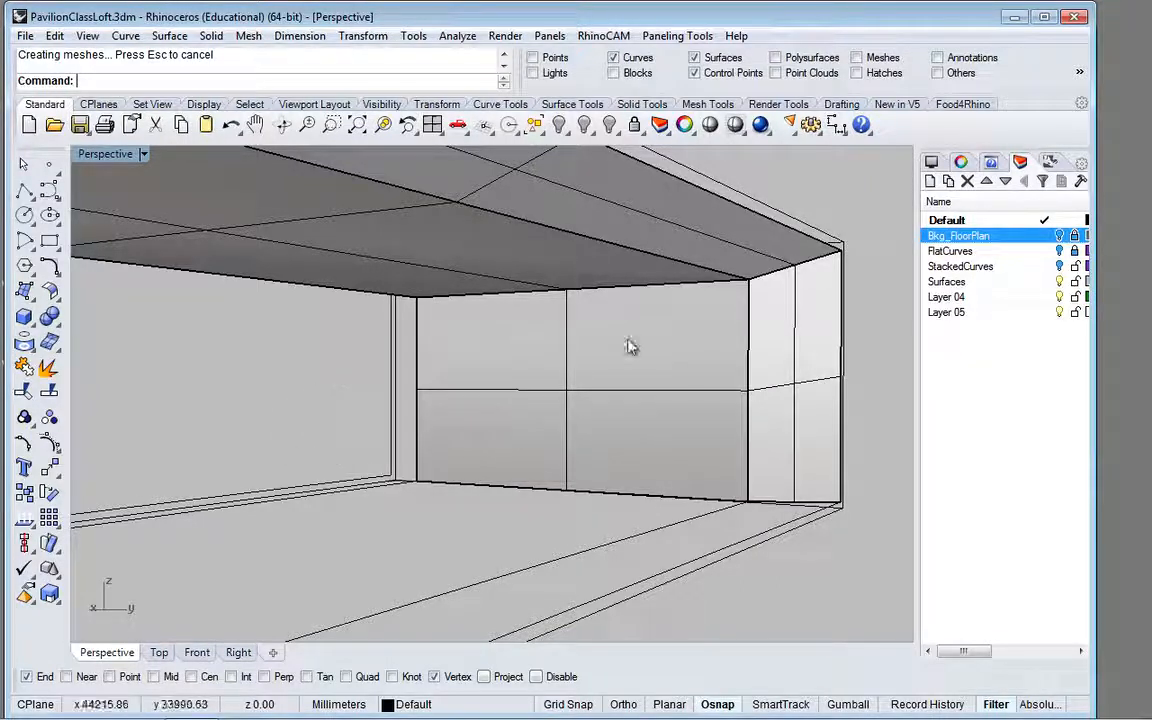
Step: Mirror a copy of the three border surfaces to the opposite long side, about the ceiling's lengthwise centreline from the short edge's midpoint, with Ortho on
{"action": "left_click", "coordinate": [800, 374]}
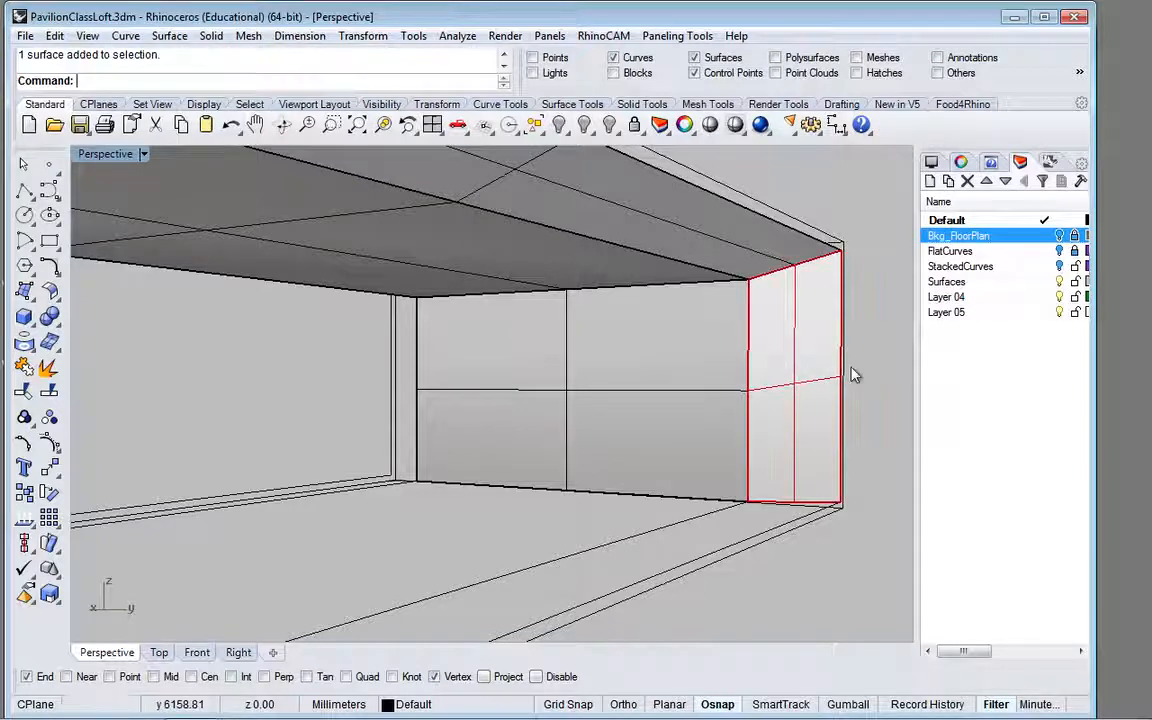
{"action": "left_click", "coordinate": [674, 221], "text": "shift"}
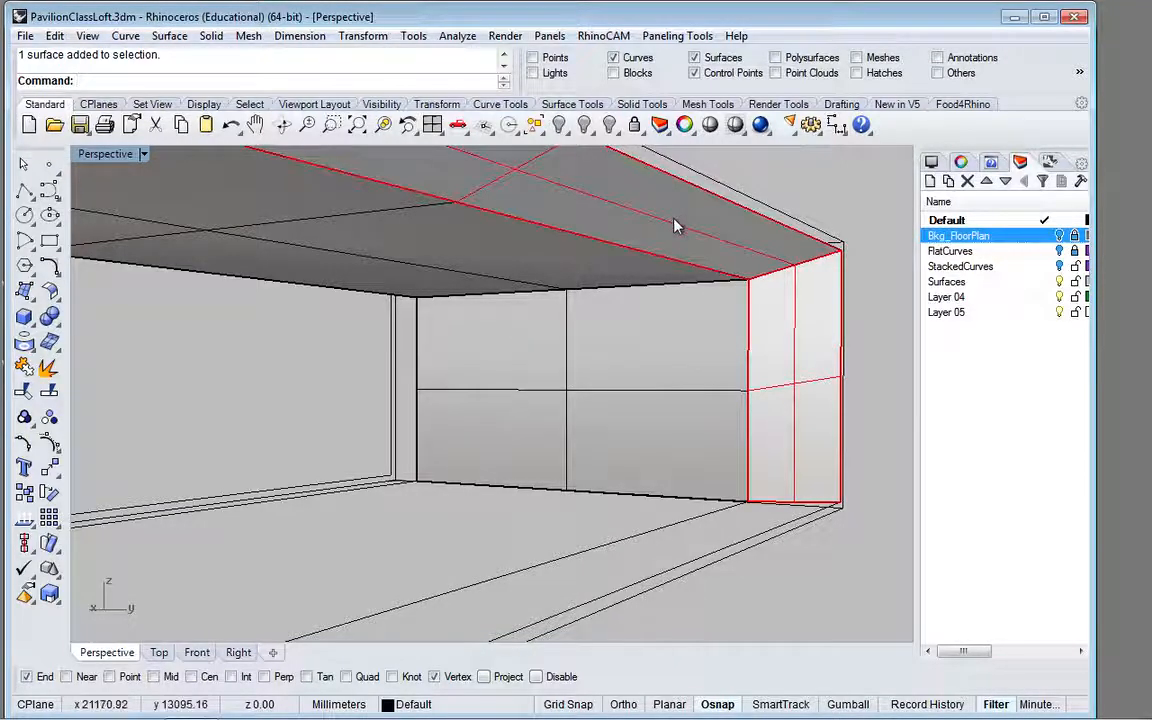
{"action": "scroll", "coordinate": [675, 223], "scroll_direction": "down", "scroll_amount": 4}
{"action": "scroll", "coordinate": [674, 226], "scroll_direction": "down", "scroll_amount": 1}
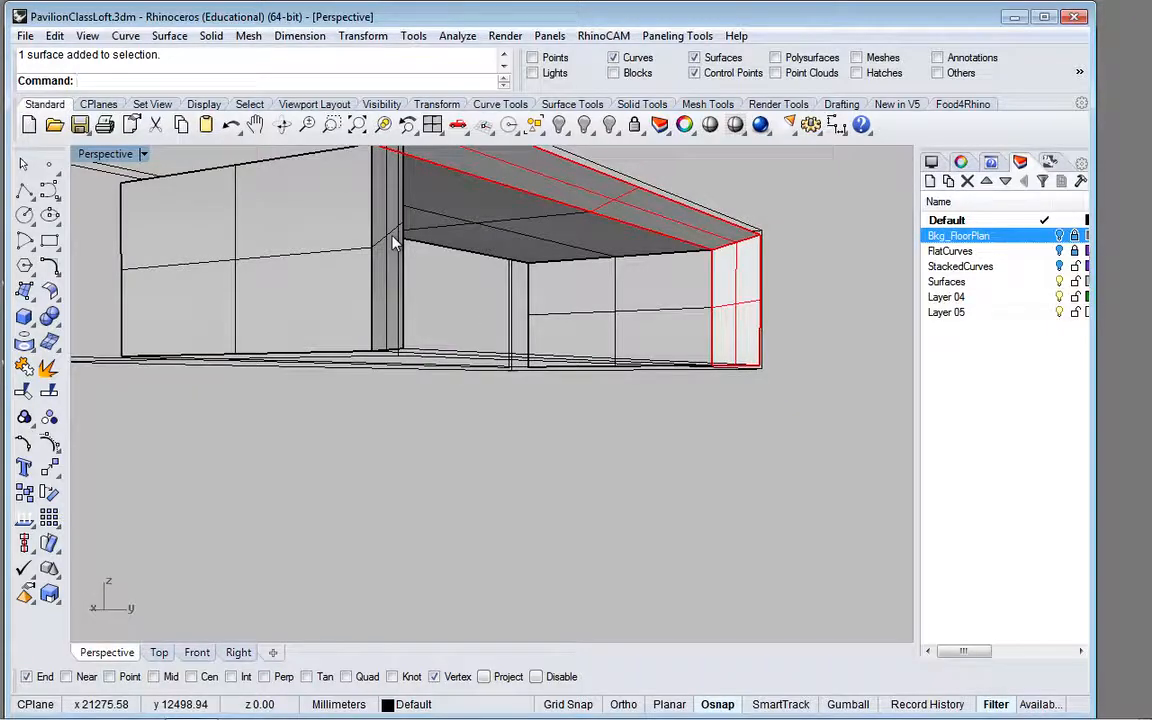
{"action": "right_click_drag", "start_coordinate": [396, 240], "coordinate": [232, 301]}
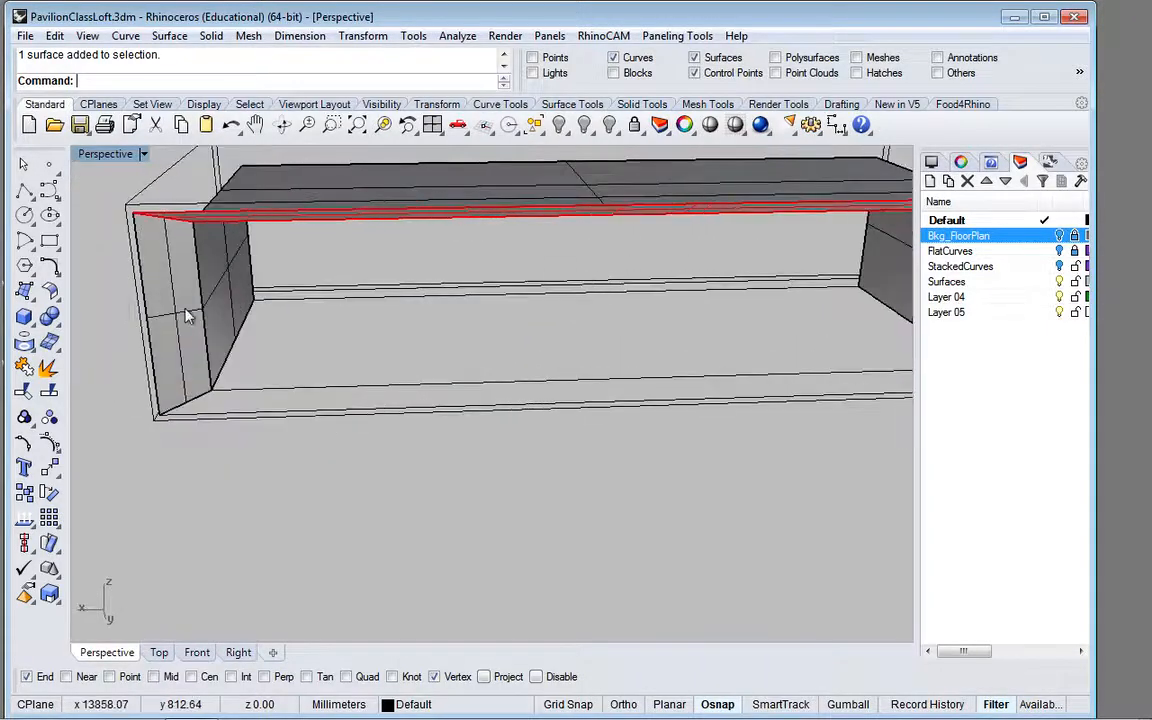
{"action": "left_click", "coordinate": [185, 316], "text": "shift"}
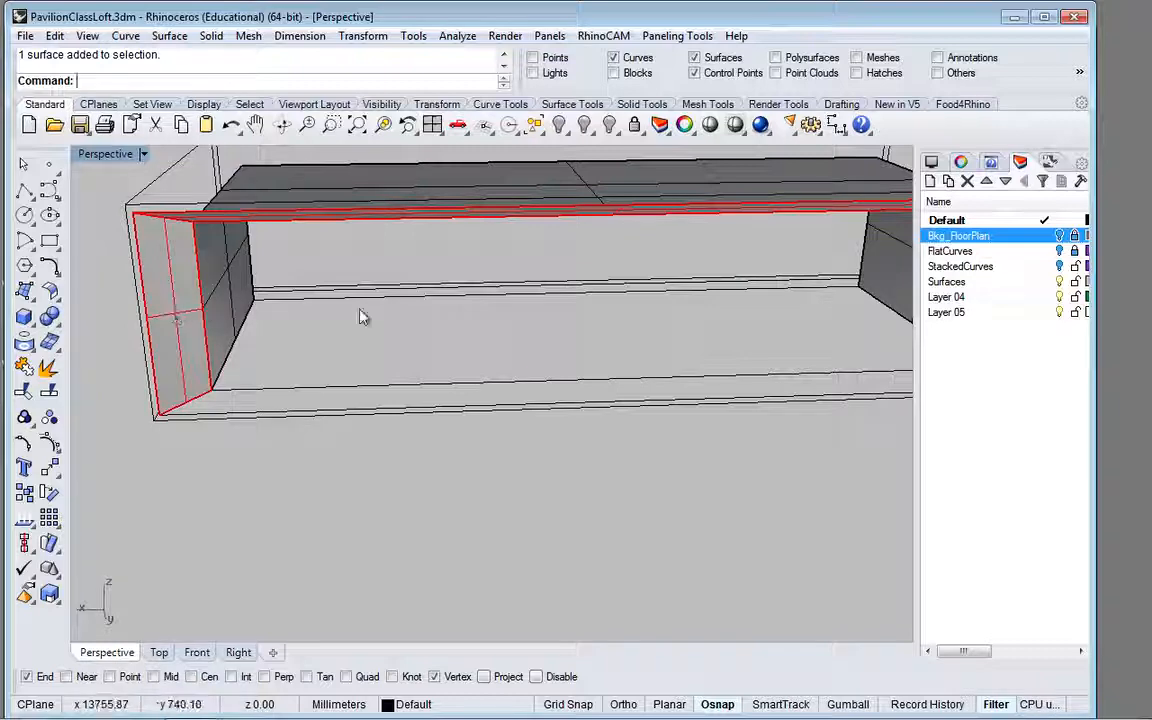
{"action": "right_click_drag", "start_coordinate": [514, 335], "coordinate": [370, 338]}
{"action": "scroll", "coordinate": [370, 338], "scroll_direction": "down", "scroll_amount": 6}
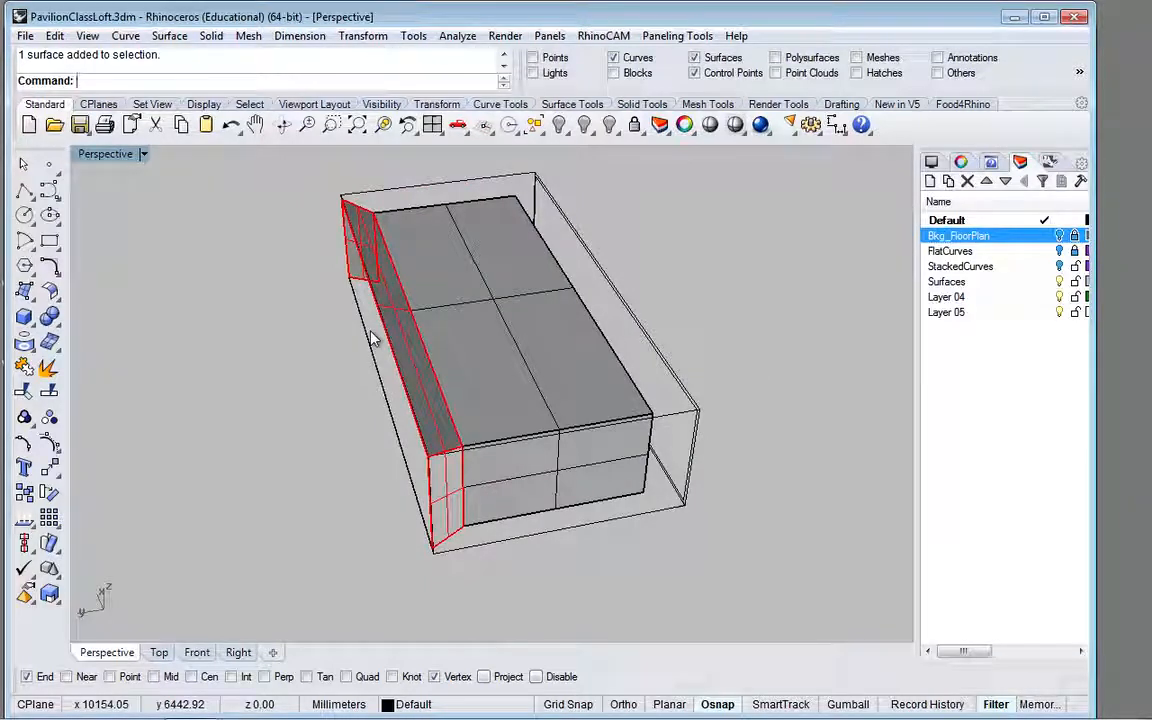
{"action": "type", "text": "M"}
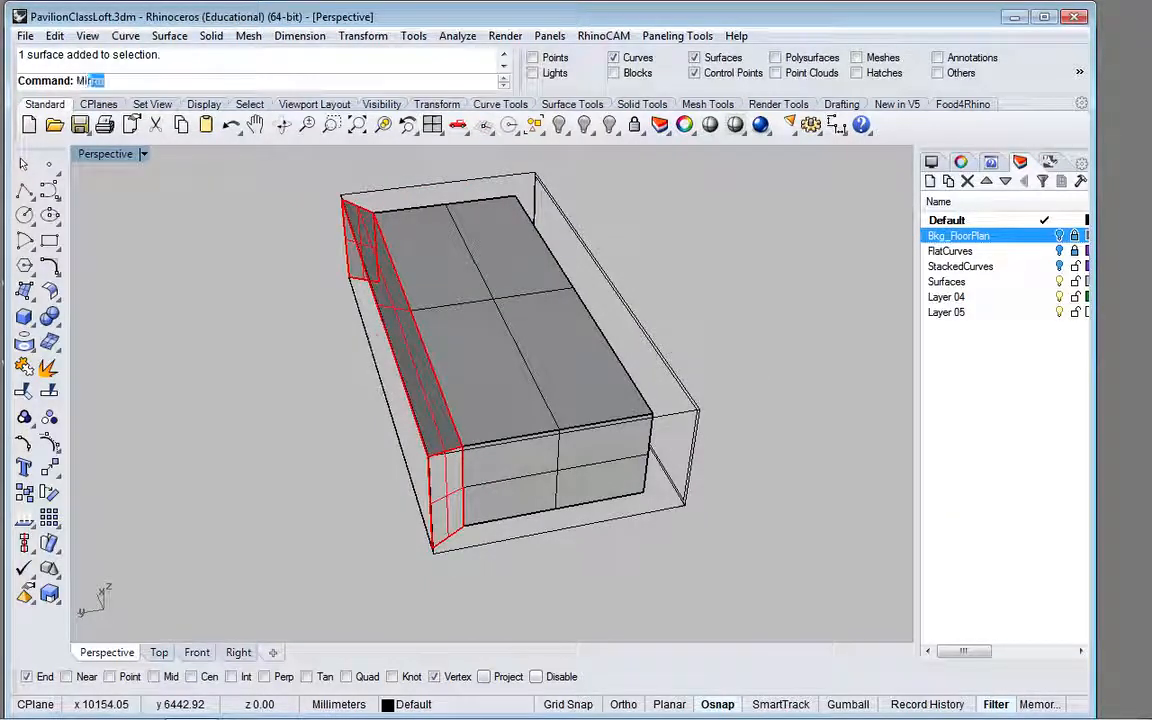
{"action": "type", "text": "ir"}
{"action": "key", "text": "Return"}
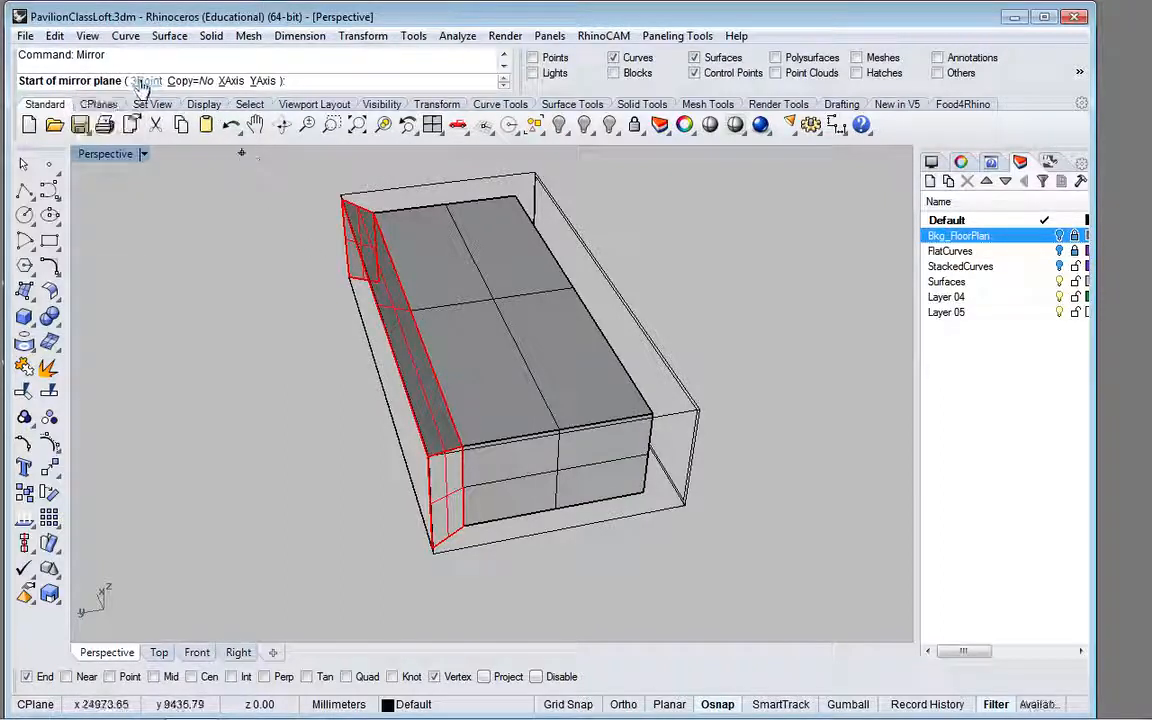
{"action": "left_click", "coordinate": [191, 81]}
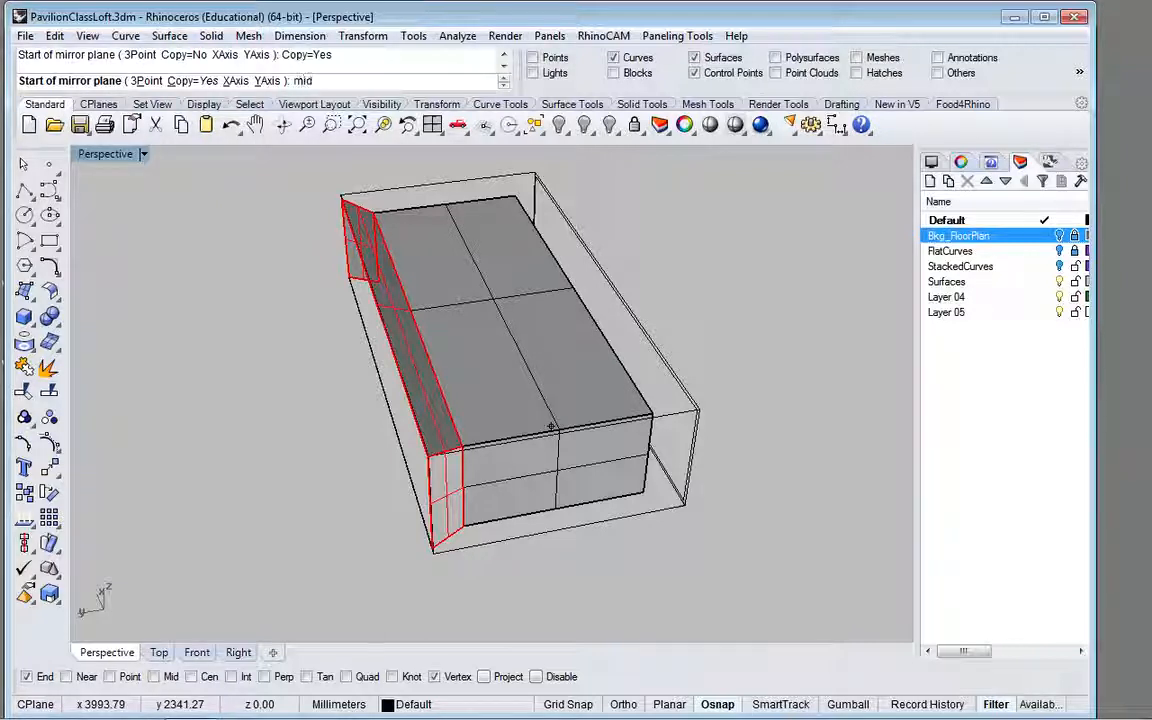
{"action": "key", "text": "Return"}
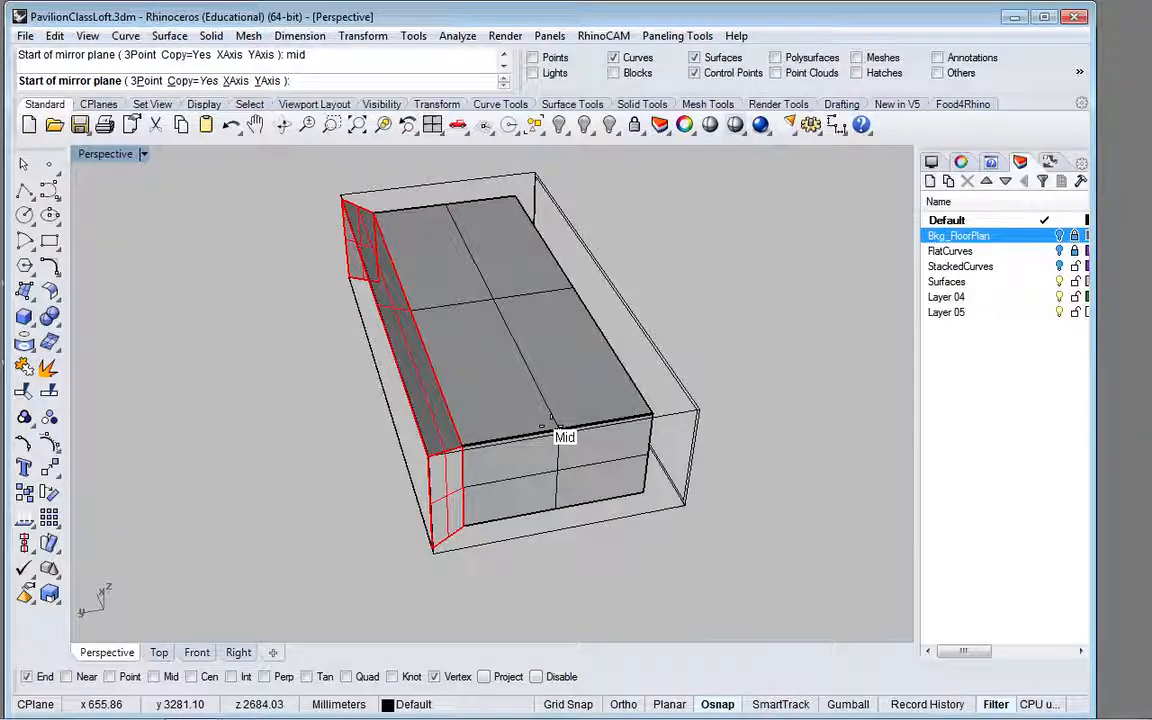
{"action": "left_click", "coordinate": [550, 426]}
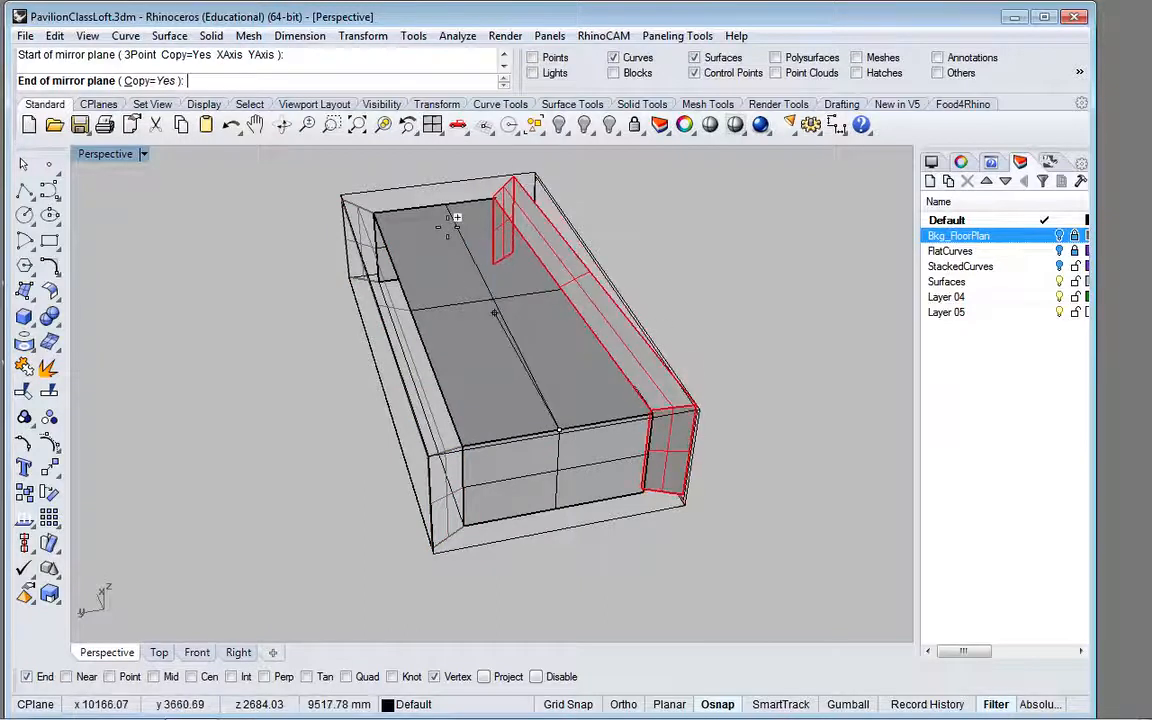
{"action": "left_click", "coordinate": [632, 705]}
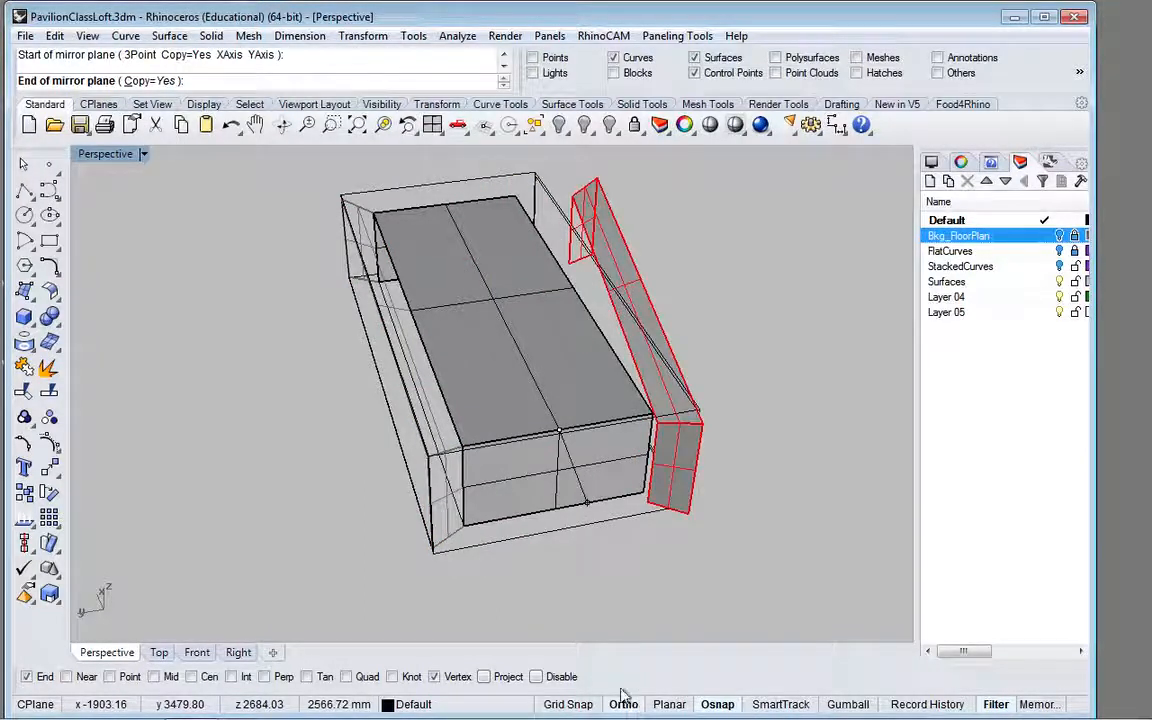
{"action": "left_click", "coordinate": [472, 278]}
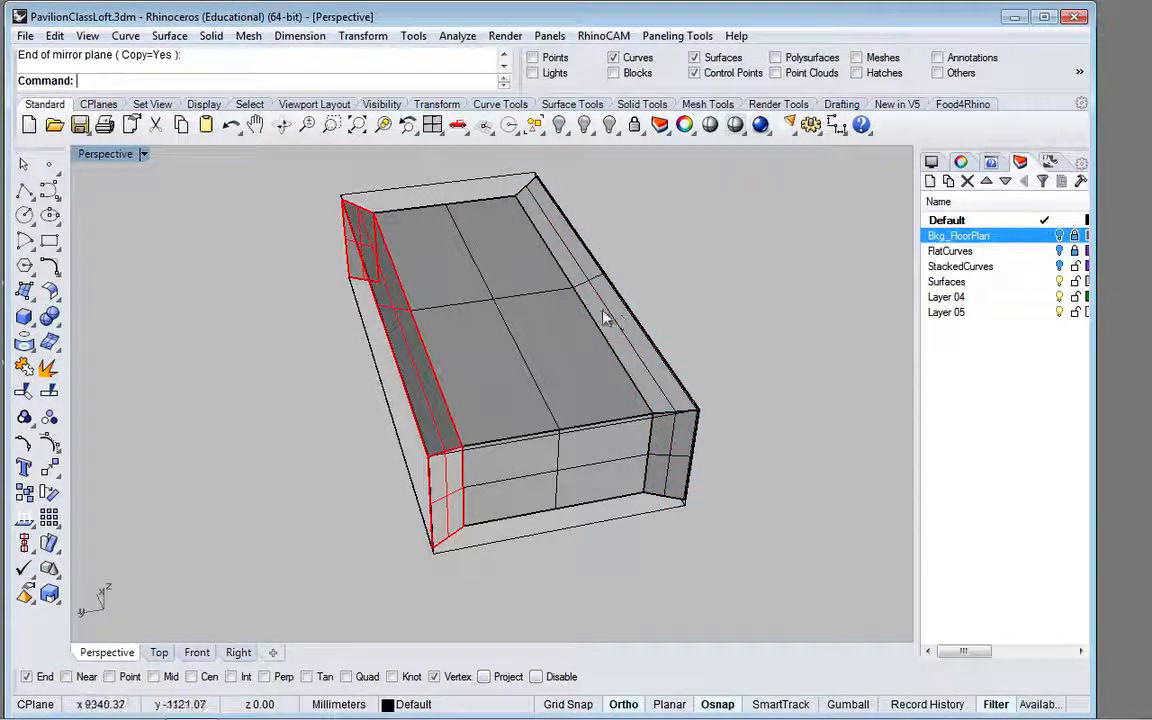
Step: Create a planar frame surface between the outer and inner rectangles on the long side with the mirrored border surfaces
{"action": "right_click_drag", "start_coordinate": [604, 316], "coordinate": [428, 264]}
{"action": "right_click_drag", "start_coordinate": [371, 250], "coordinate": [438, 281]}
{"action": "scroll", "coordinate": [488, 421], "scroll_direction": "up", "scroll_amount": 4}
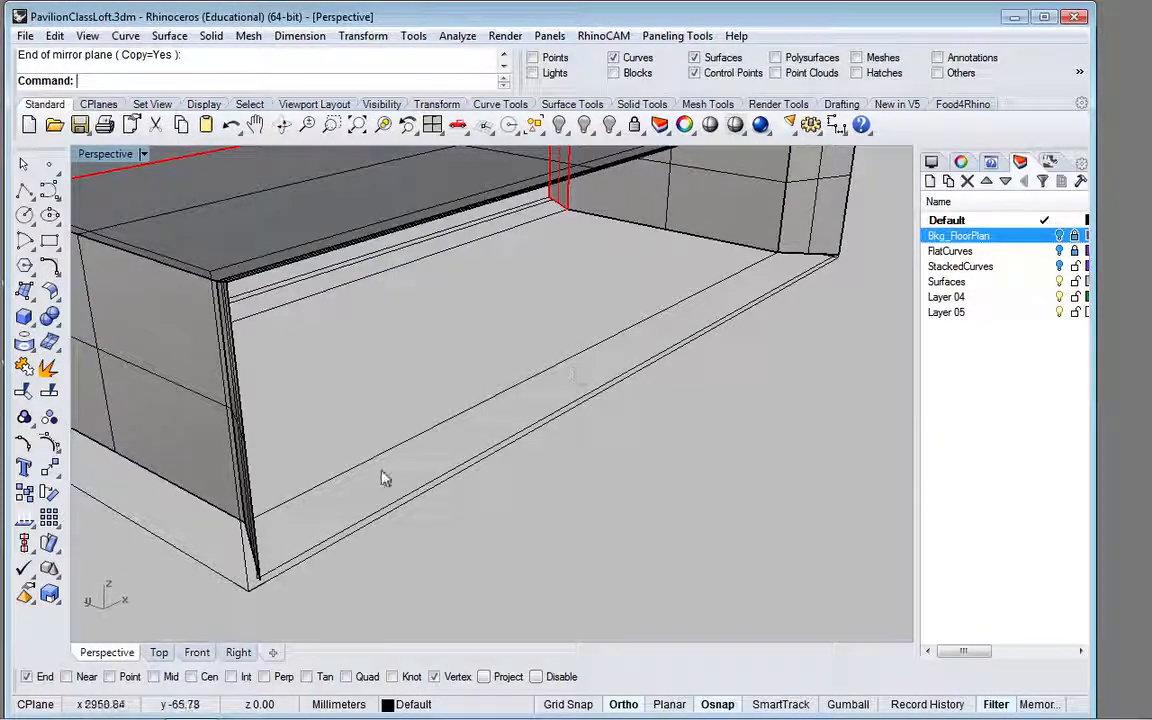
{"action": "left_click", "coordinate": [334, 542]}
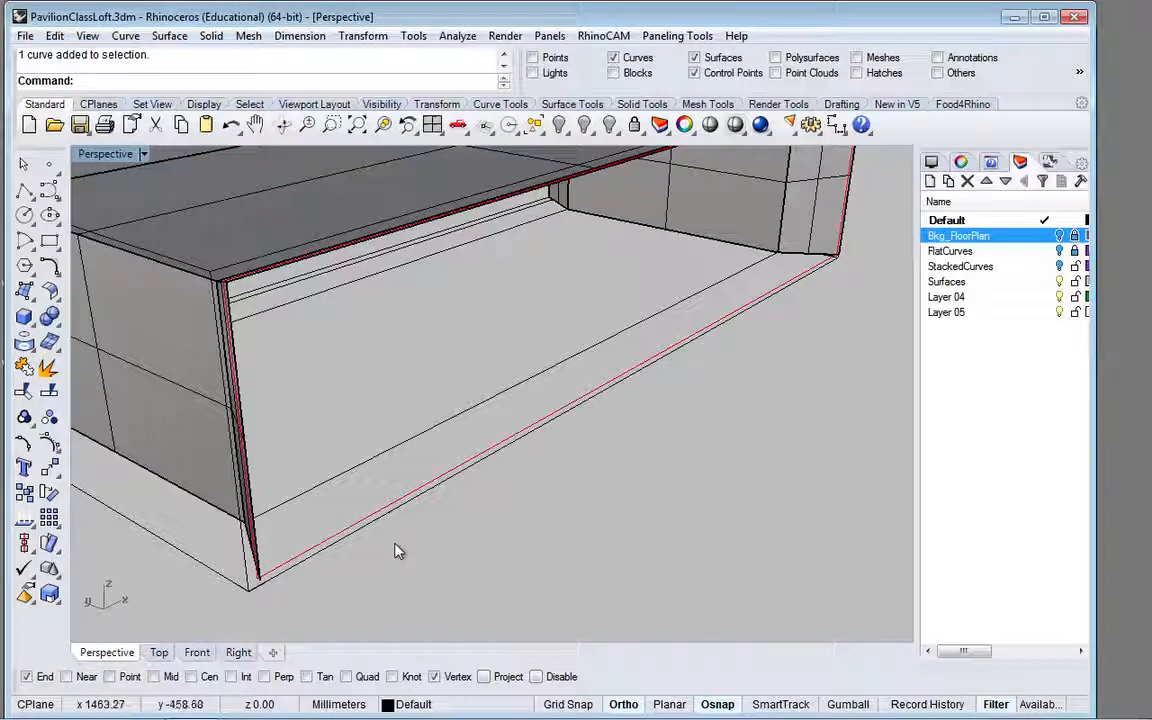
{"action": "left_click", "coordinate": [246, 578]}
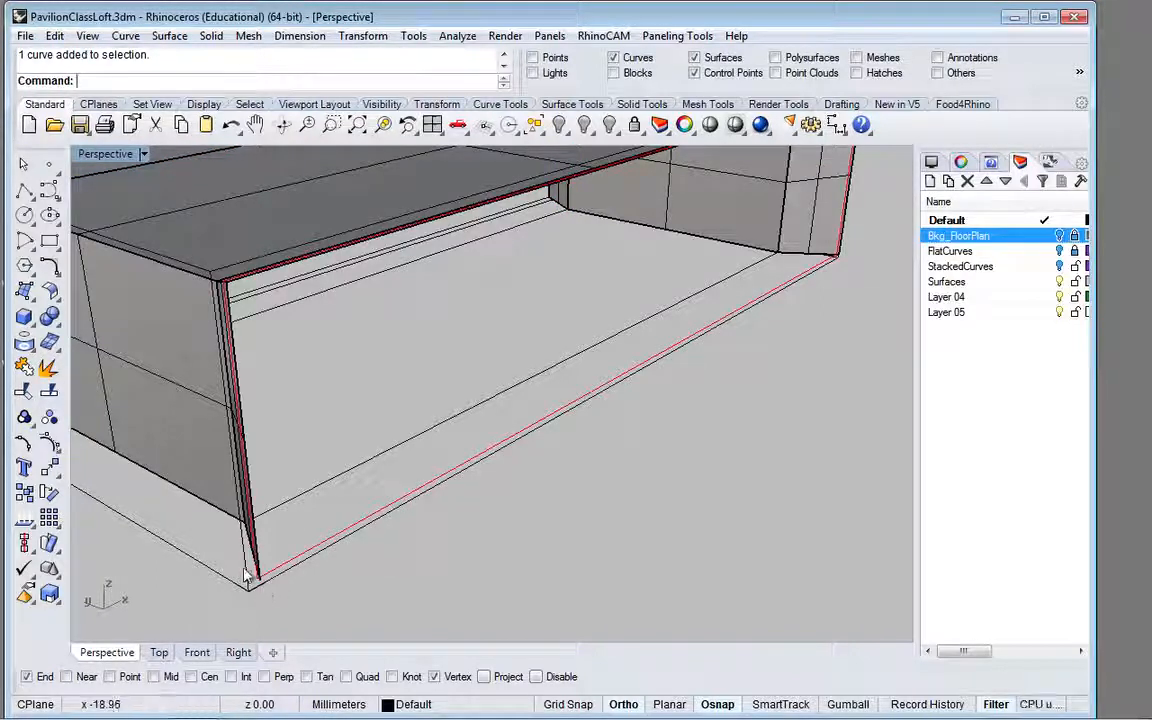
{"action": "left_click", "coordinate": [296, 557], "text": "shift"}
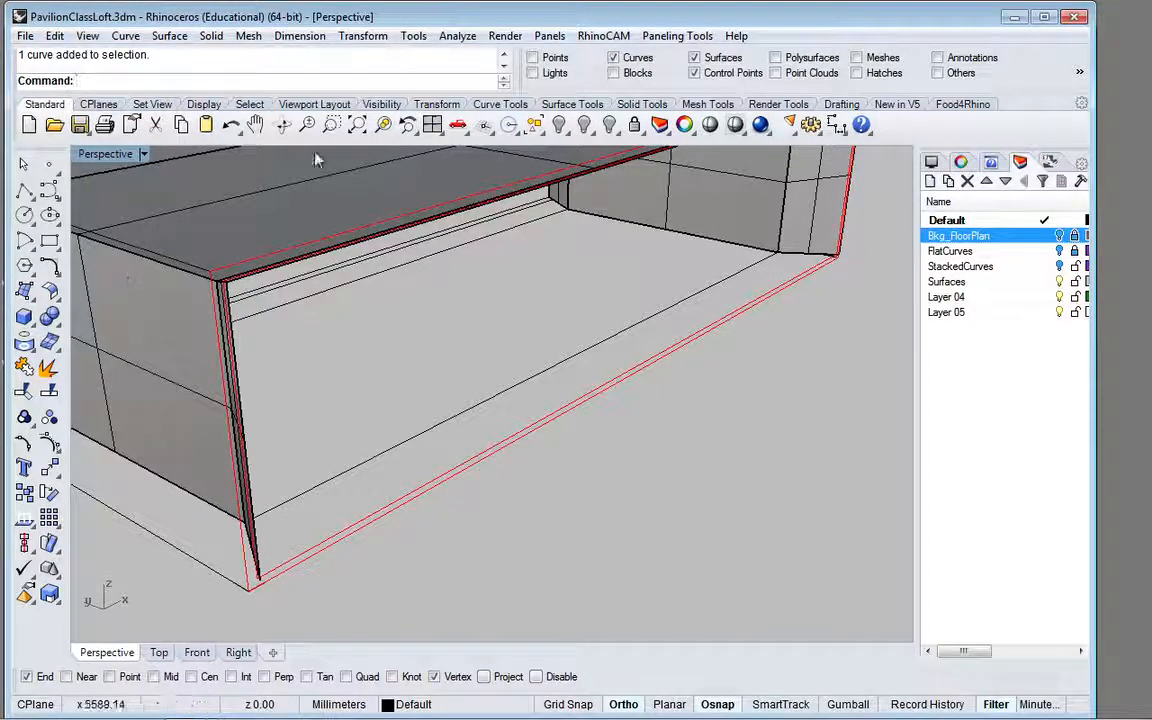
{"action": "left_click", "coordinate": [577, 106]}
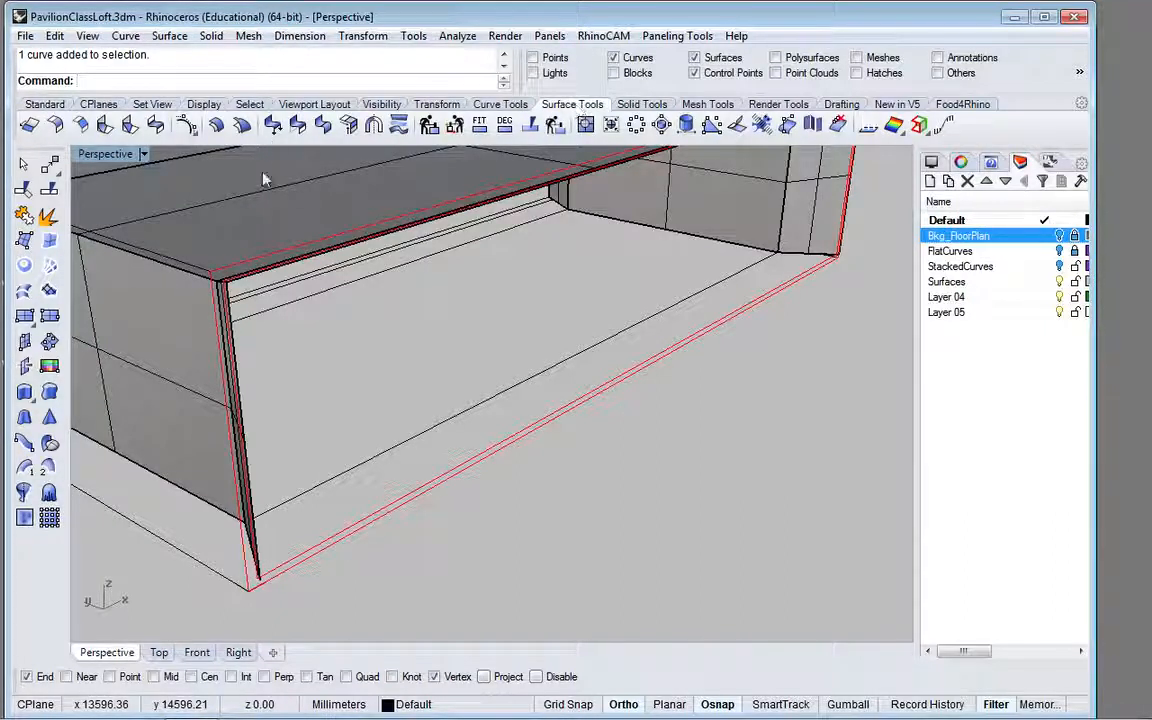
{"action": "left_click", "coordinate": [24, 268]}
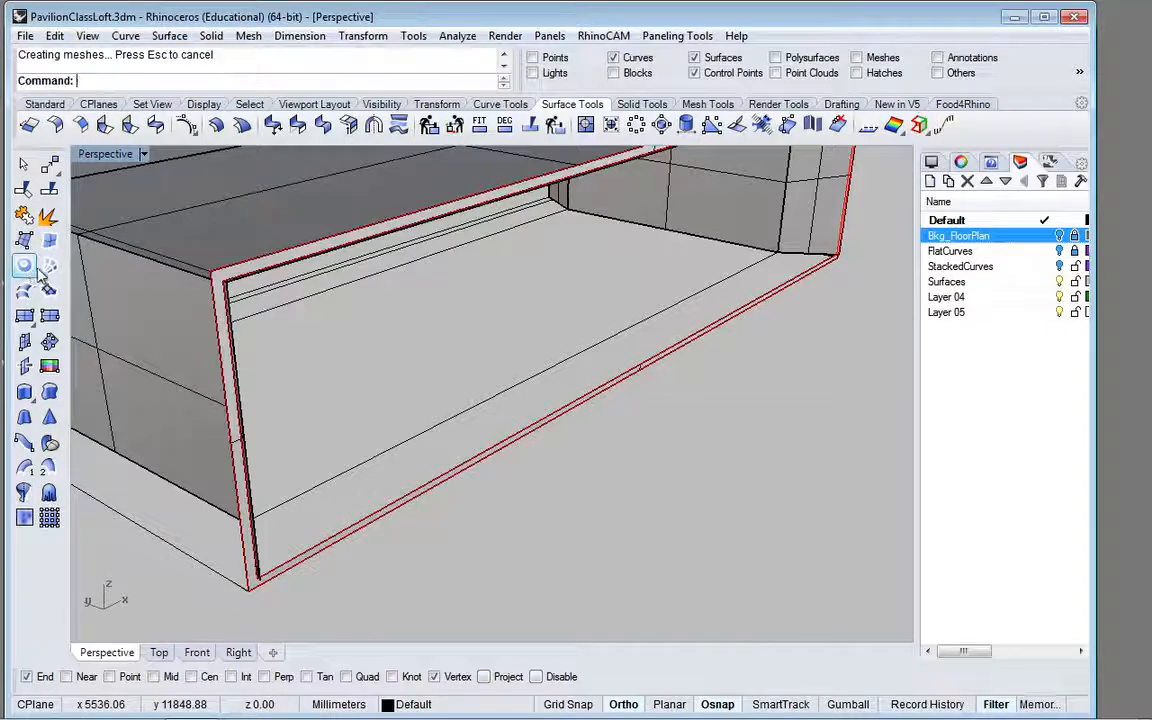
Step: Move the three mirrored border surfaces together from their lower outer corner to the inner corner of the planar frame
{"action": "scroll", "coordinate": [386, 343], "scroll_direction": "down", "scroll_amount": 2}
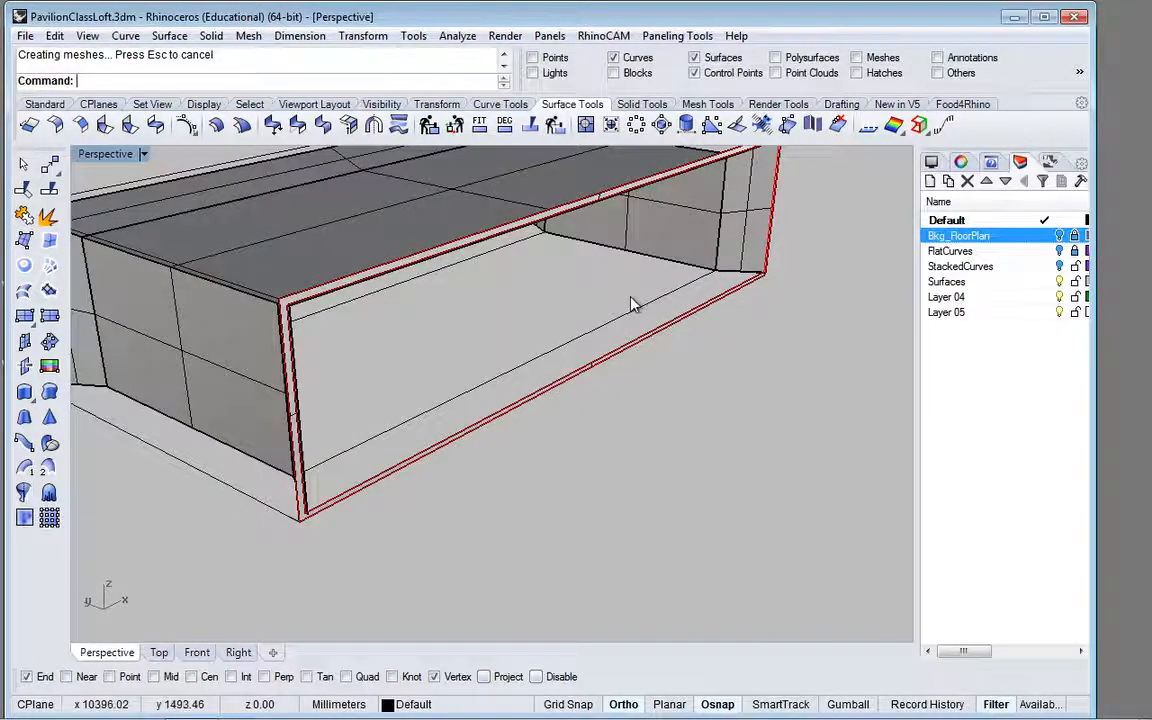
{"action": "right_click_drag", "start_coordinate": [632, 303], "coordinate": [427, 318]}
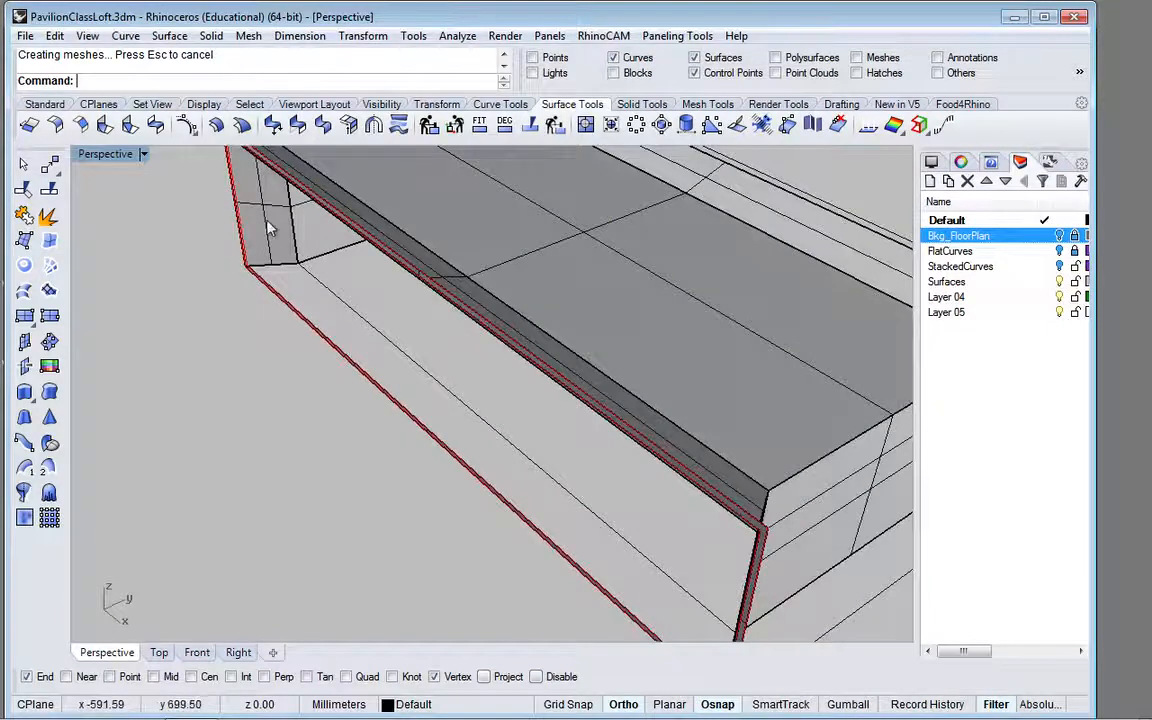
{"action": "scroll", "coordinate": [270, 228], "scroll_direction": "up", "scroll_amount": 5}
{"action": "scroll", "coordinate": [282, 215], "scroll_direction": "up", "scroll_amount": 3}
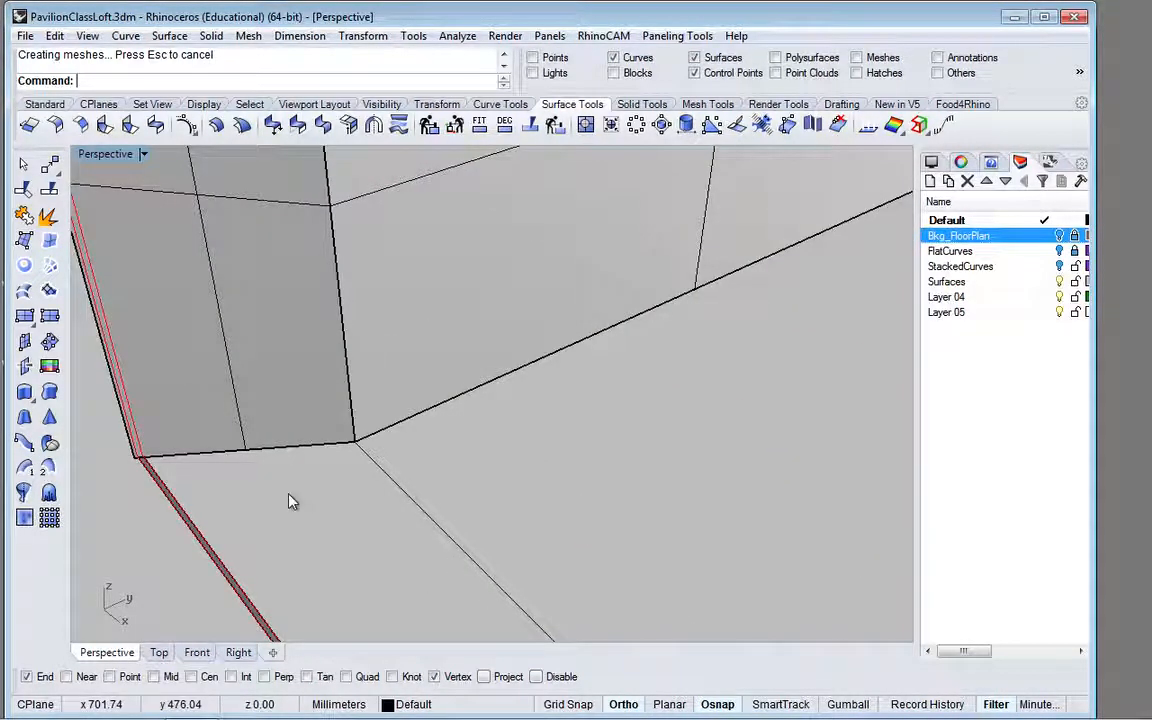
{"action": "right_click_drag", "start_coordinate": [342, 478], "coordinate": [404, 442]}
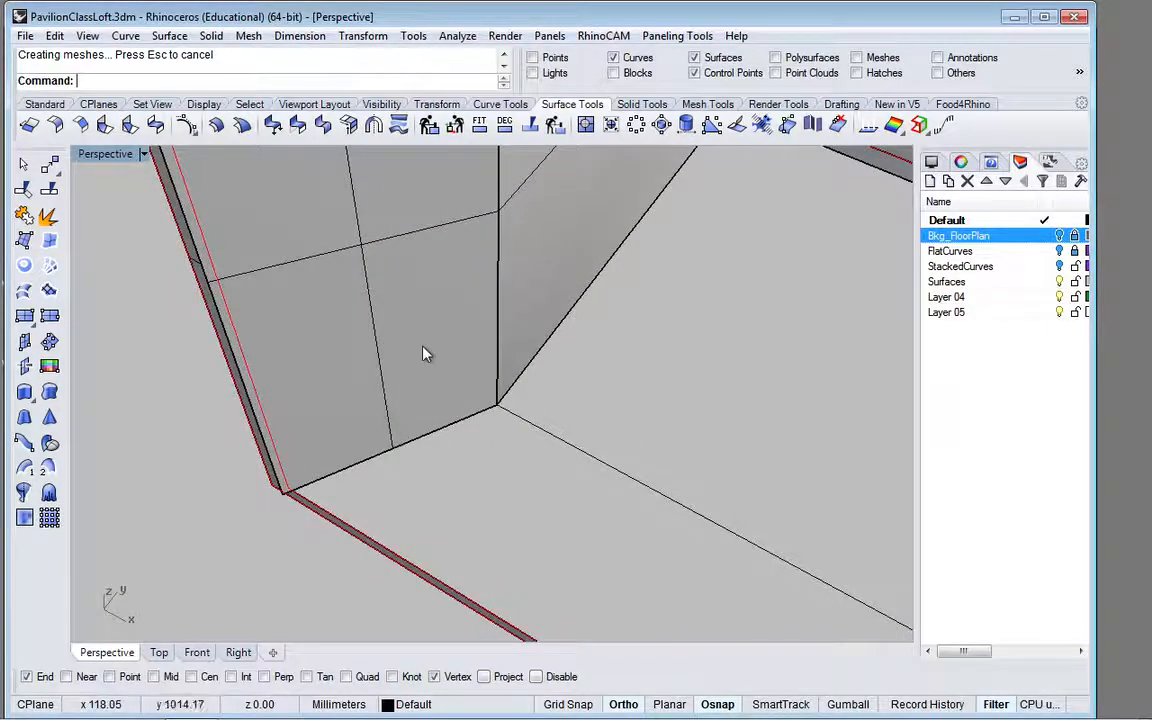
{"action": "scroll", "coordinate": [425, 354], "scroll_direction": "down", "scroll_amount": 3}
{"action": "left_click", "coordinate": [443, 375]}
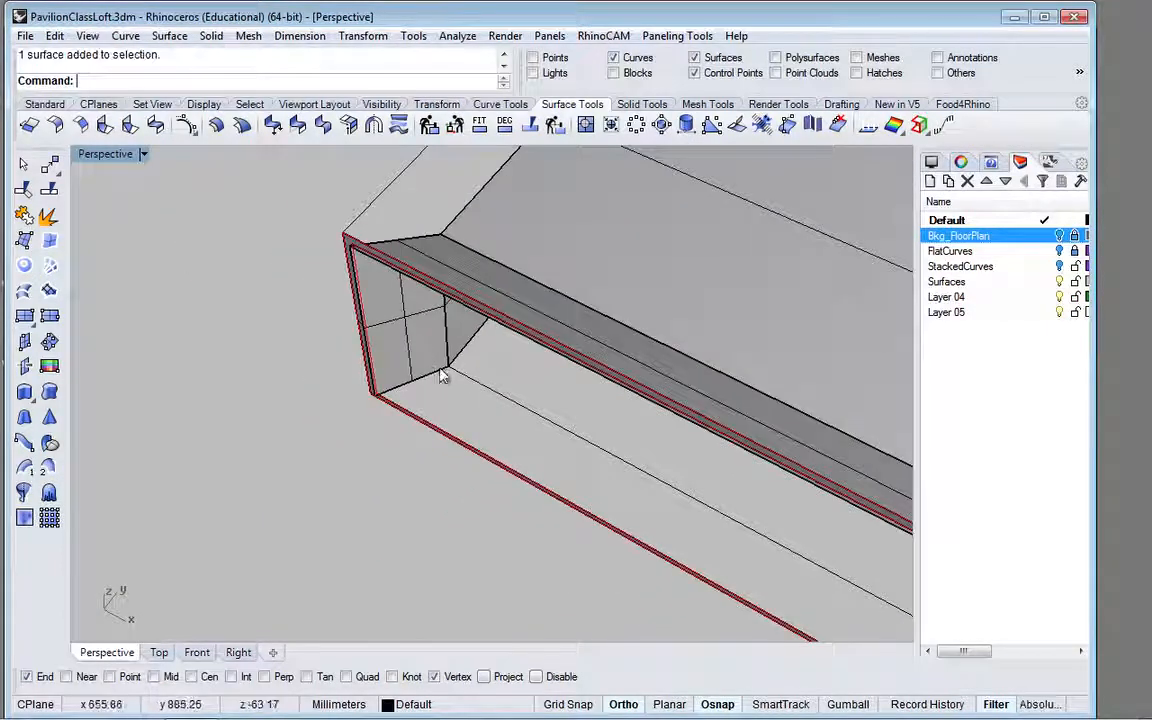
{"action": "left_click", "coordinate": [489, 299], "text": "ctrl+shift"}
{"action": "scroll", "coordinate": [533, 311], "scroll_direction": "down", "scroll_amount": 5}
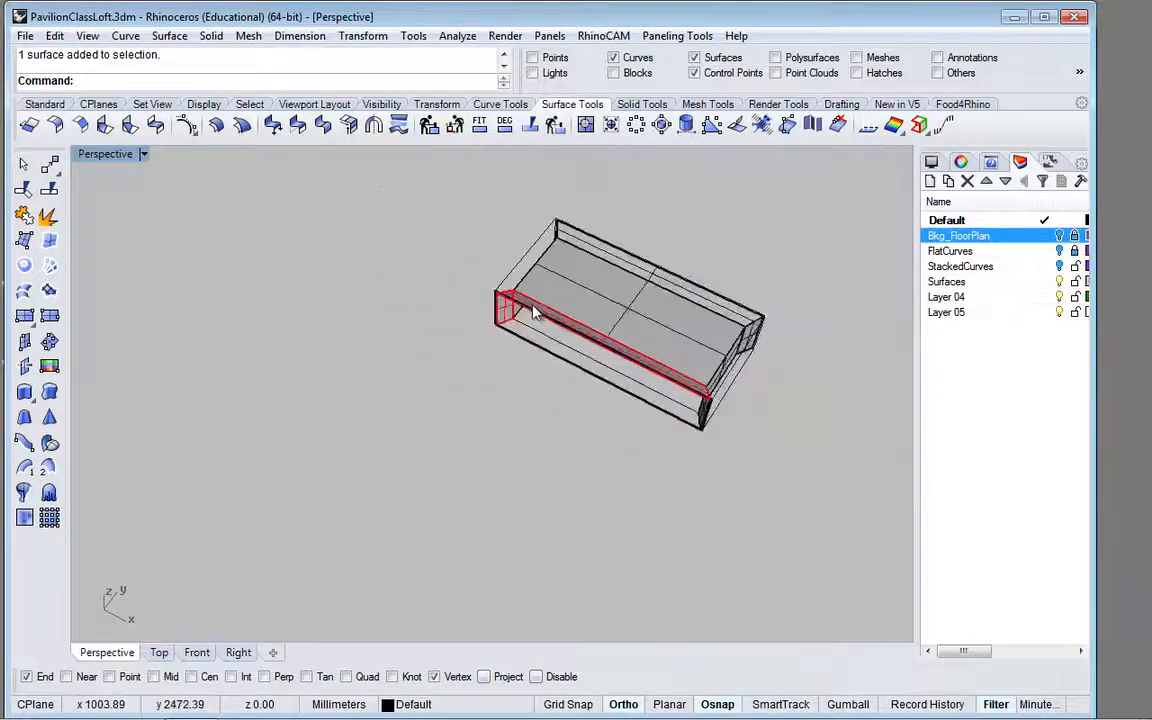
{"action": "scroll", "coordinate": [709, 430], "scroll_direction": "up", "scroll_amount": 8}
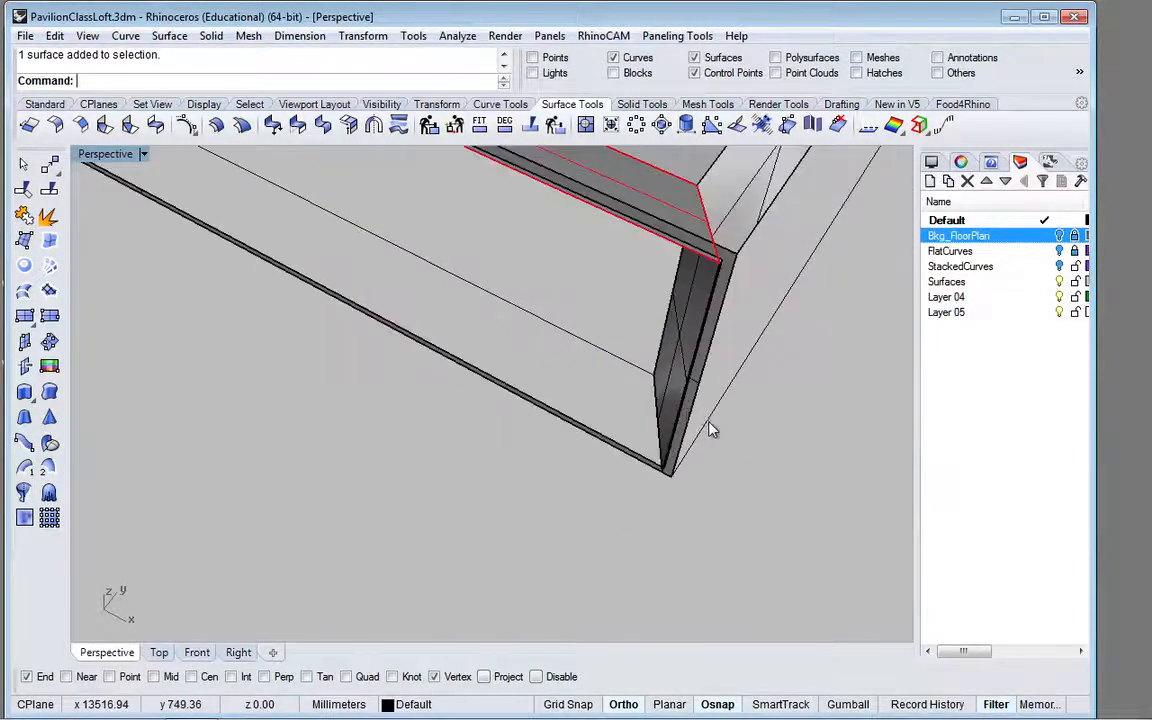
{"action": "left_click", "coordinate": [668, 390], "text": "ctrl+shift"}
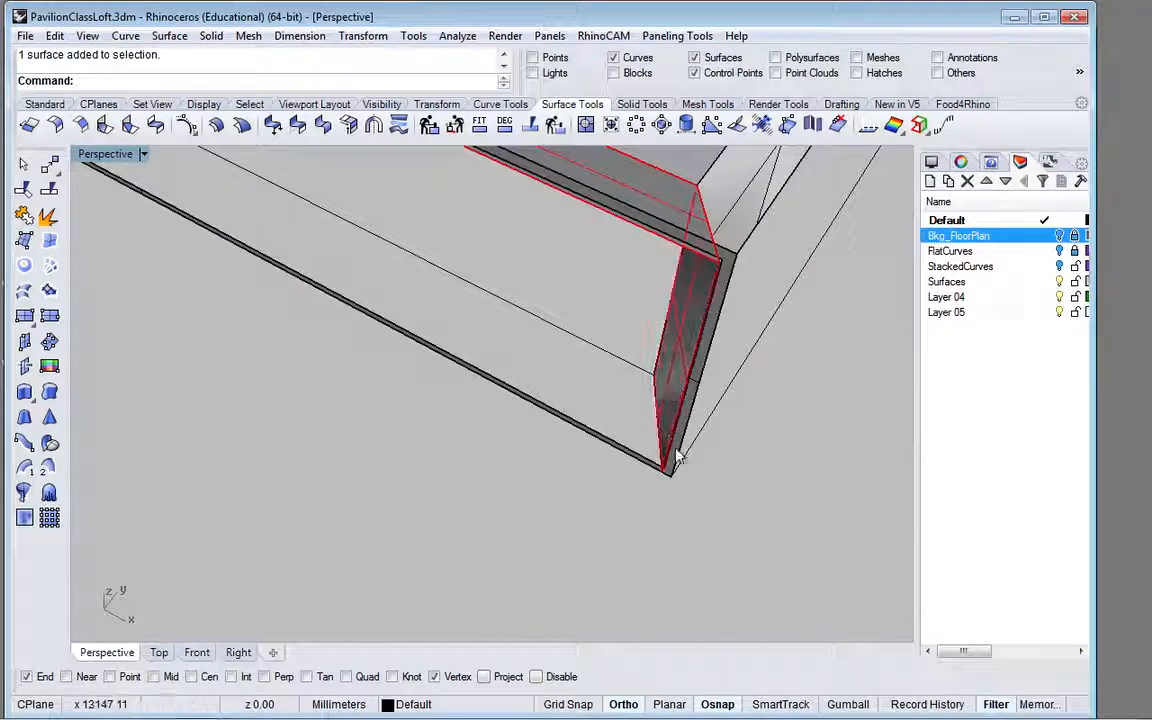
{"action": "scroll", "coordinate": [660, 486], "scroll_direction": "up", "scroll_amount": 6}
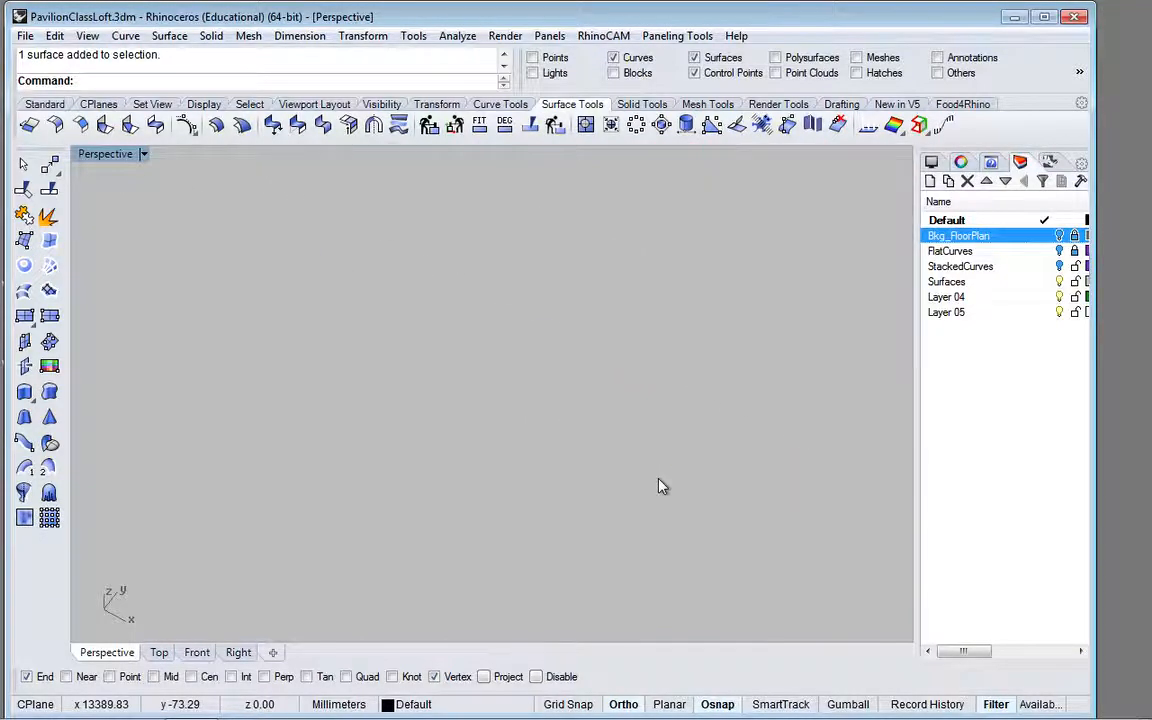
{"action": "scroll", "coordinate": [660, 486], "scroll_direction": "down", "scroll_amount": 3}
{"action": "type", "text": "M"}
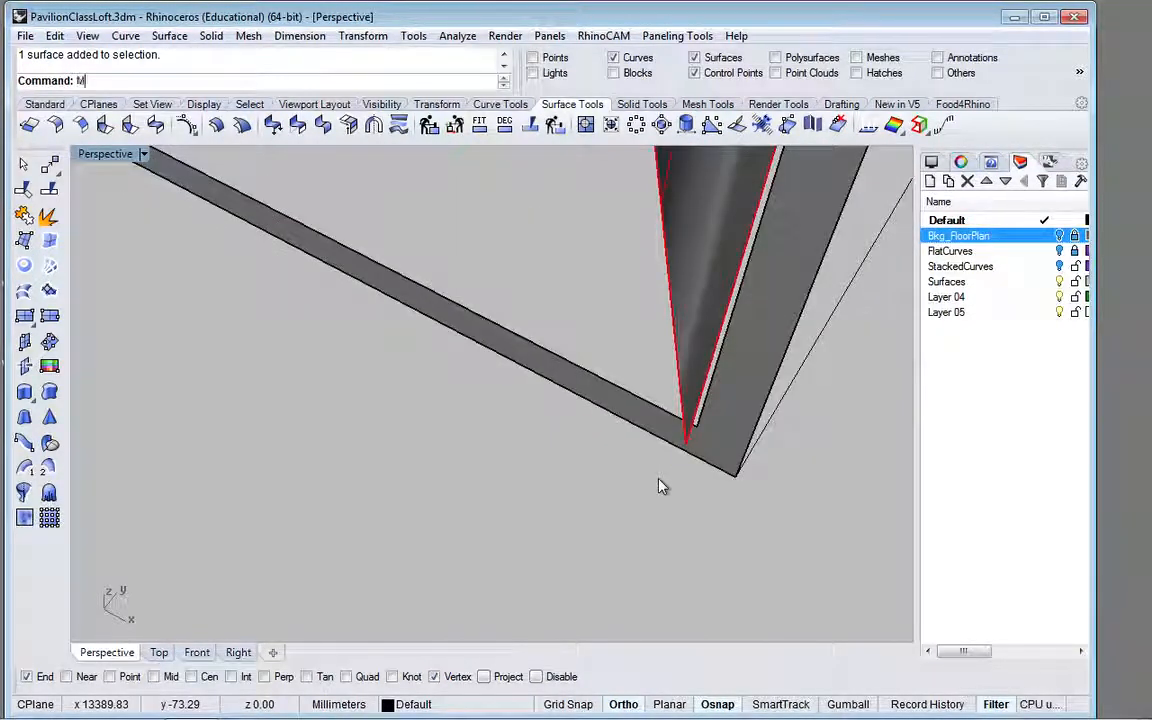
{"action": "type", "text": "ove"}
{"action": "key", "text": "Return"}
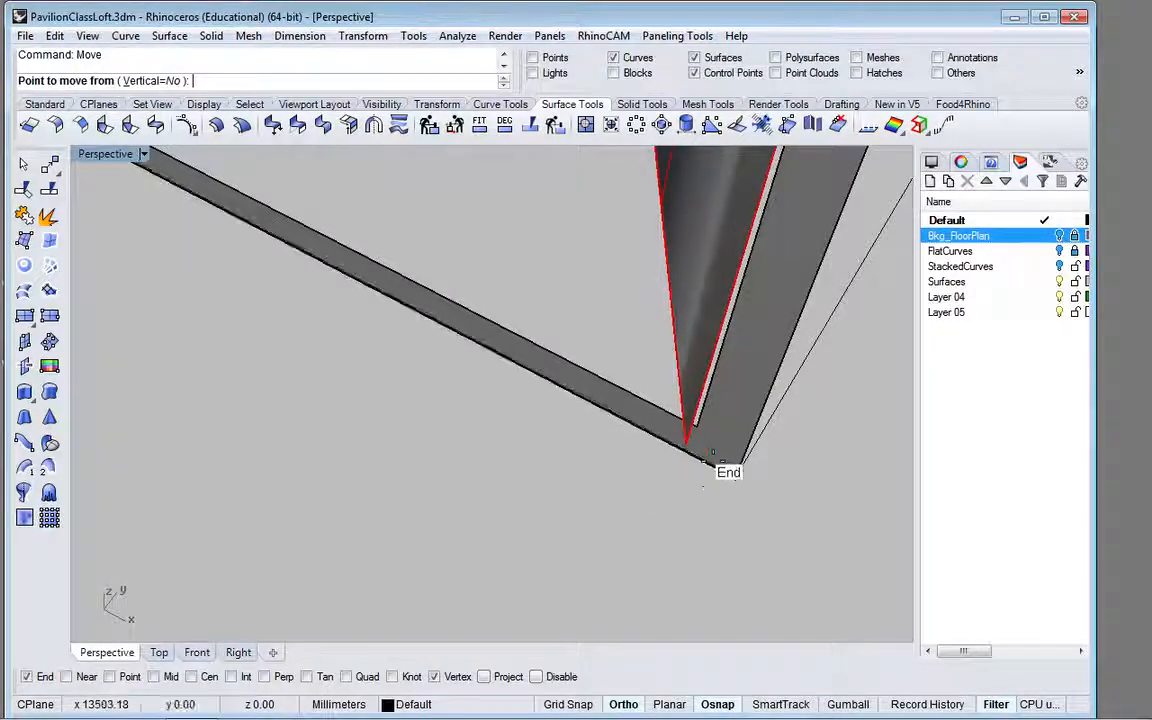
{"action": "left_click", "coordinate": [689, 442]}
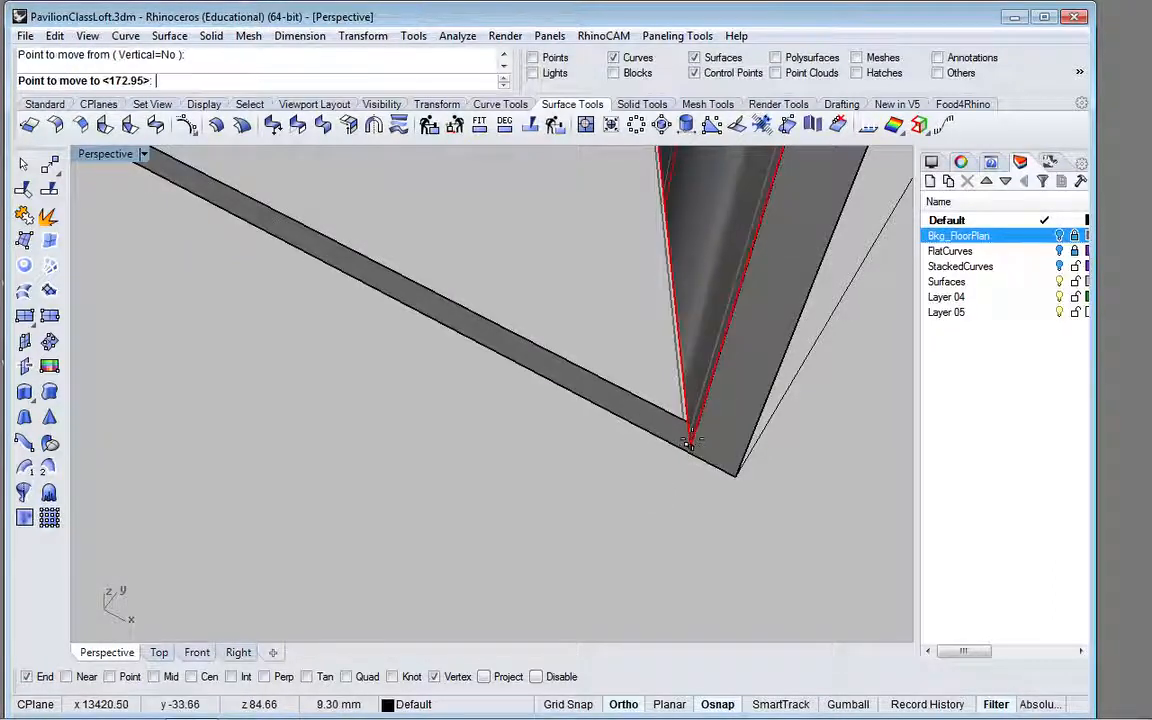
{"action": "left_click", "coordinate": [697, 426]}
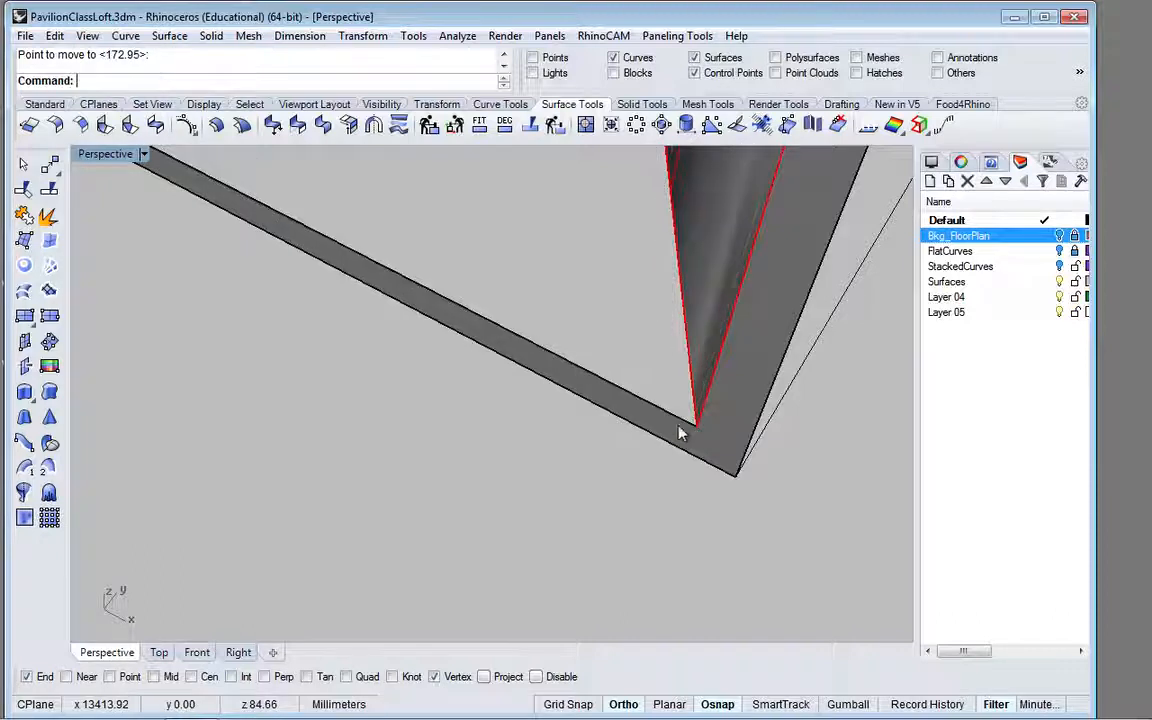
{"action": "scroll", "coordinate": [555, 332], "scroll_direction": "down", "scroll_amount": 15}
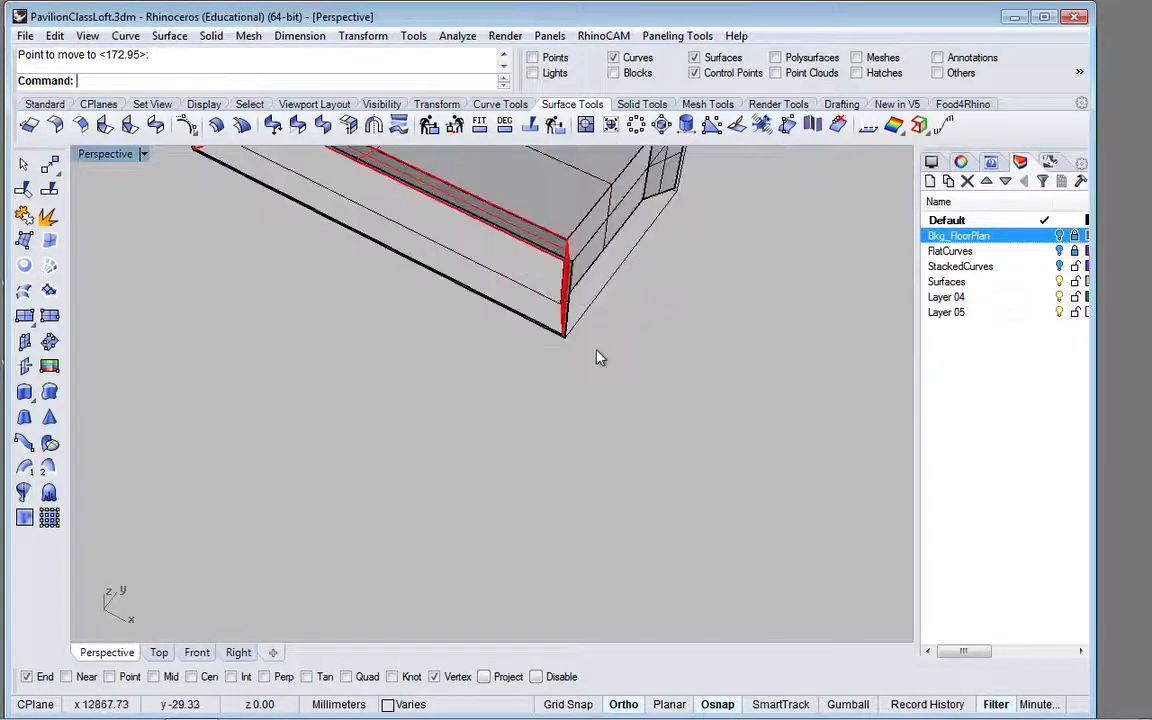
{"action": "left_click", "coordinate": [603, 363]}
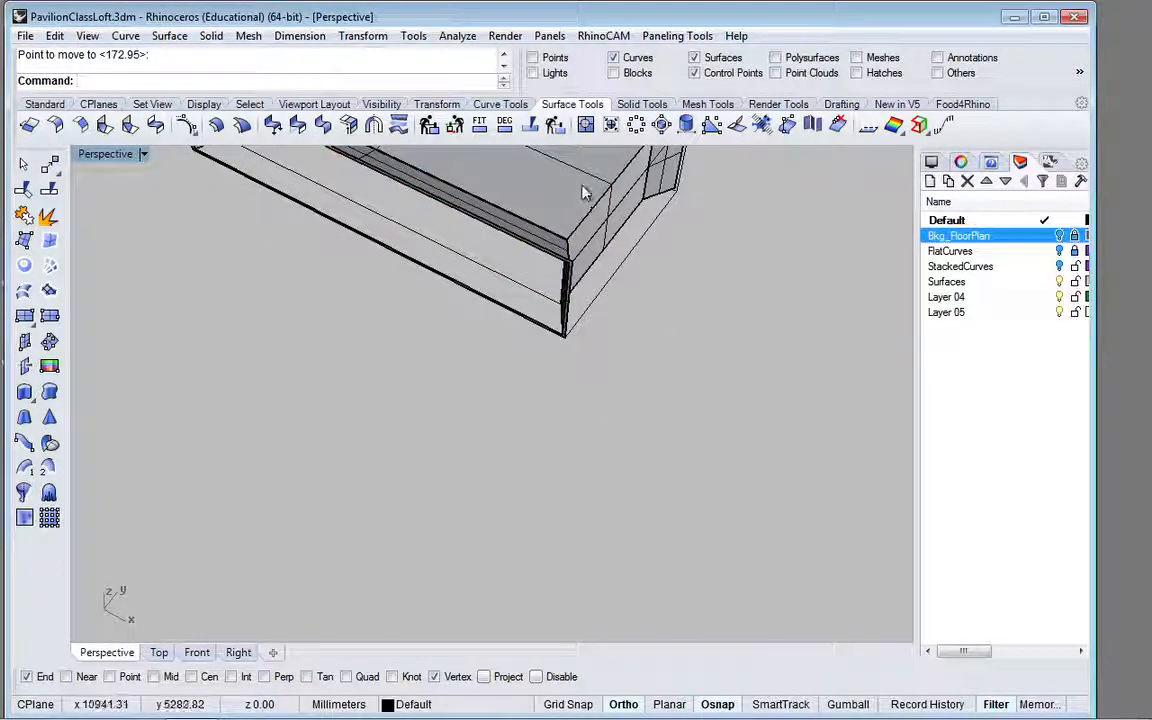
Step: Scale the ceiling and both end walls together in one direction from the far lower corner, bringing their near corner to the mirrored border surfaces' corner
{"action": "left_click", "coordinate": [591, 226]}
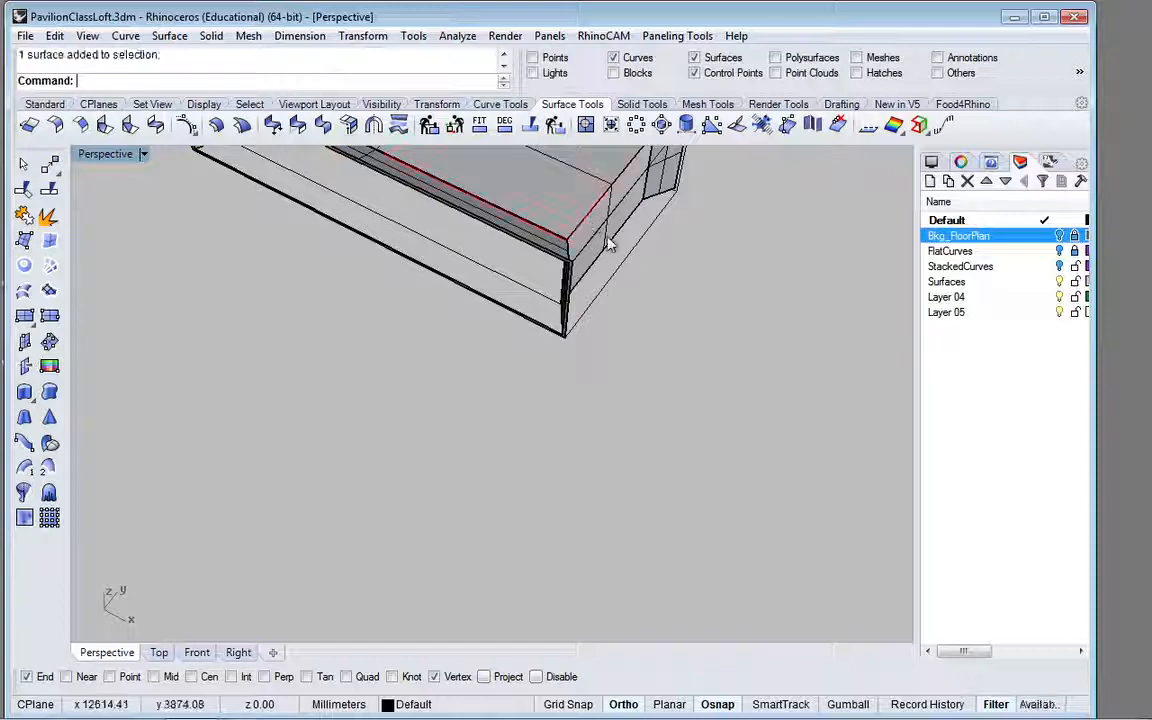
{"action": "left_click", "coordinate": [598, 248]}
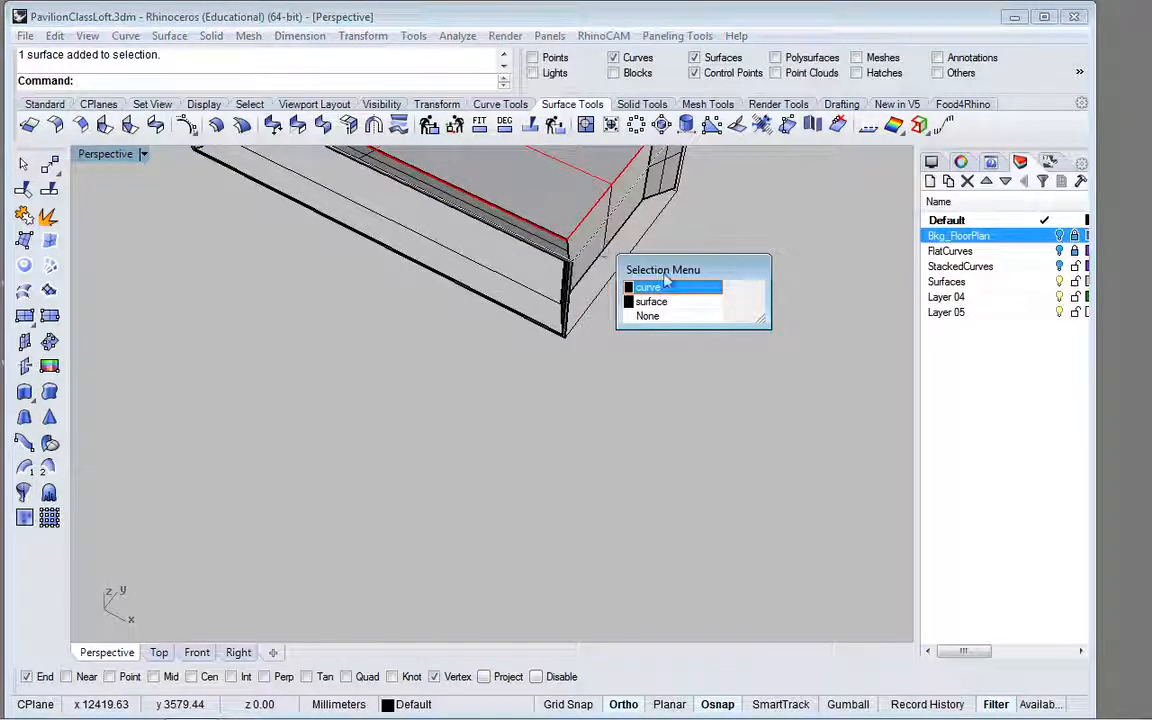
{"action": "left_click", "coordinate": [675, 304]}
{"action": "scroll", "coordinate": [544, 322], "scroll_direction": "down", "scroll_amount": 8}
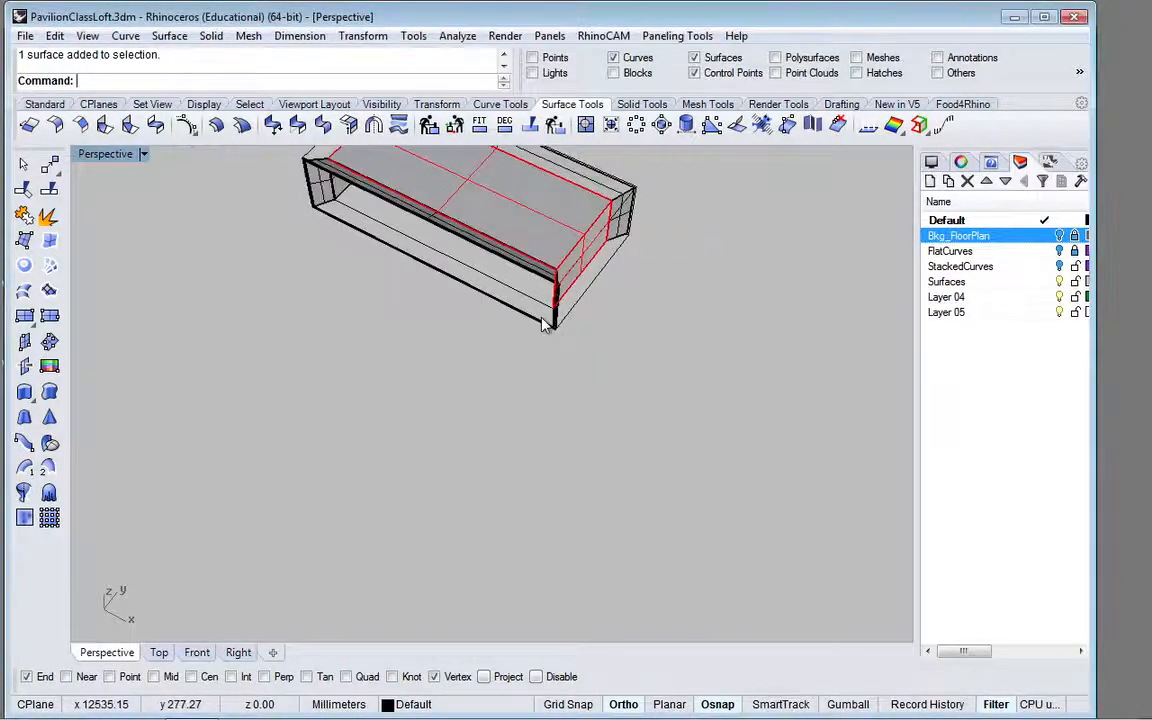
{"action": "scroll", "coordinate": [425, 258], "scroll_direction": "up", "scroll_amount": 10}
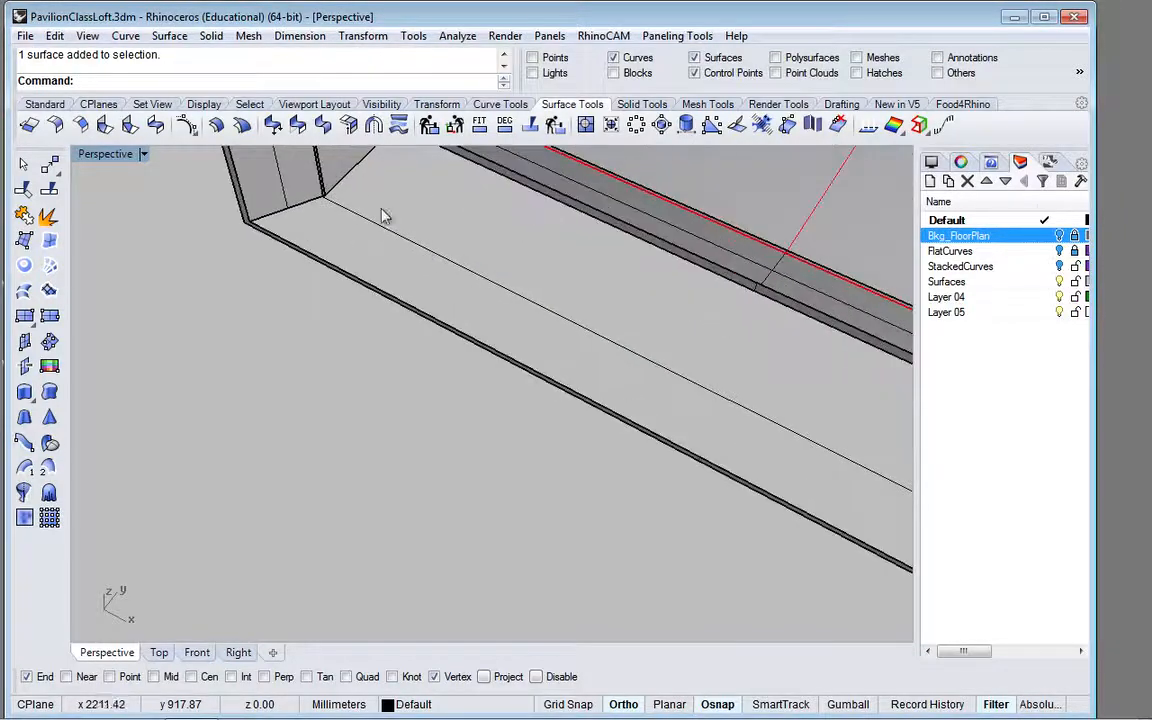
{"action": "left_click", "coordinate": [345, 170]}
{"action": "scroll", "coordinate": [400, 230], "scroll_direction": "down", "scroll_amount": 6}
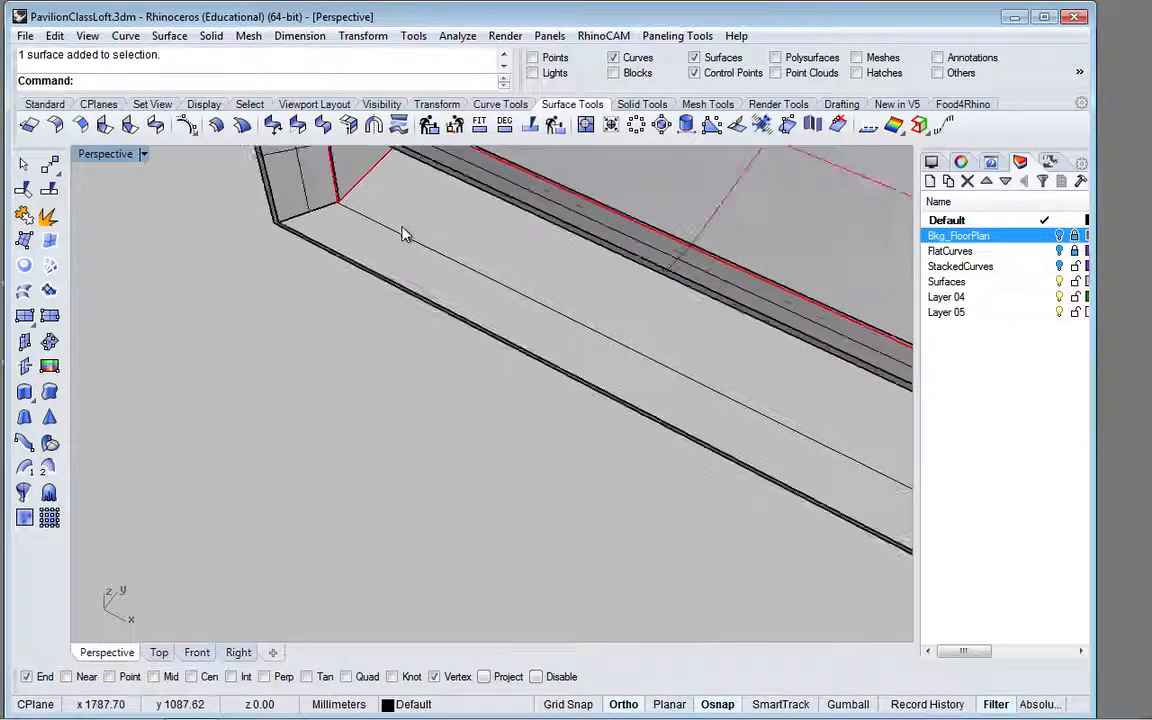
{"action": "scroll", "coordinate": [415, 265], "scroll_direction": "up", "scroll_amount": 5}
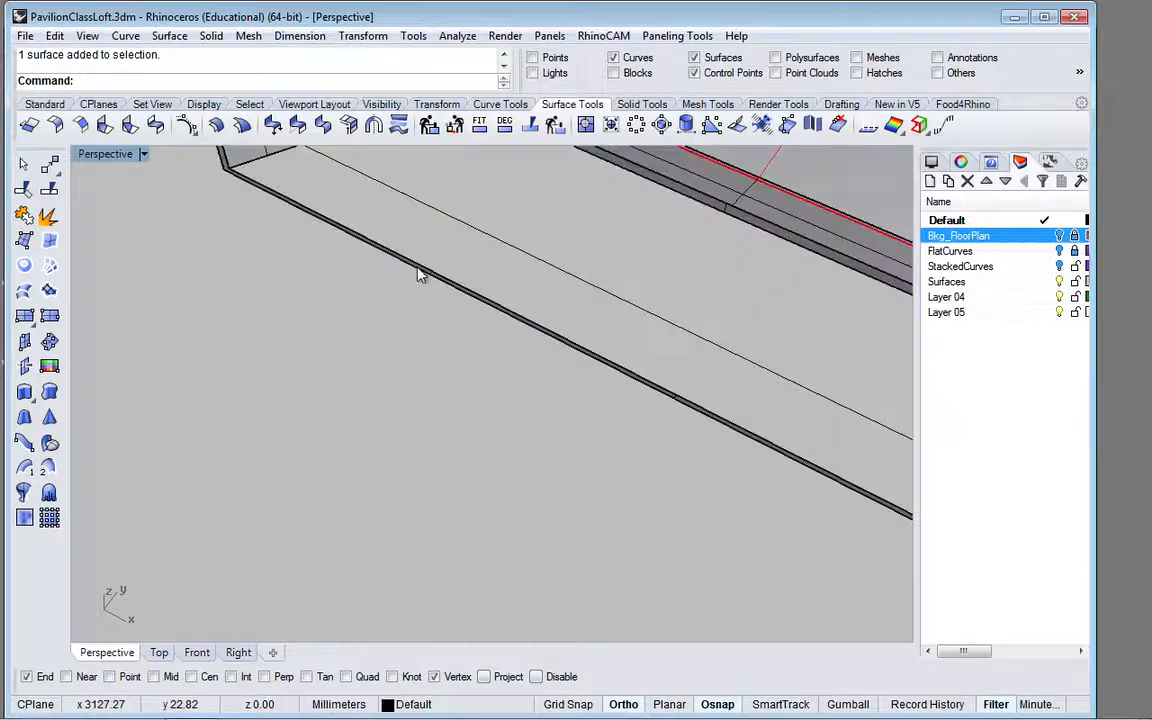
{"action": "scroll", "coordinate": [420, 275], "scroll_direction": "down", "scroll_amount": 7}
{"action": "scroll", "coordinate": [420, 275], "scroll_direction": "down", "scroll_amount": 2}
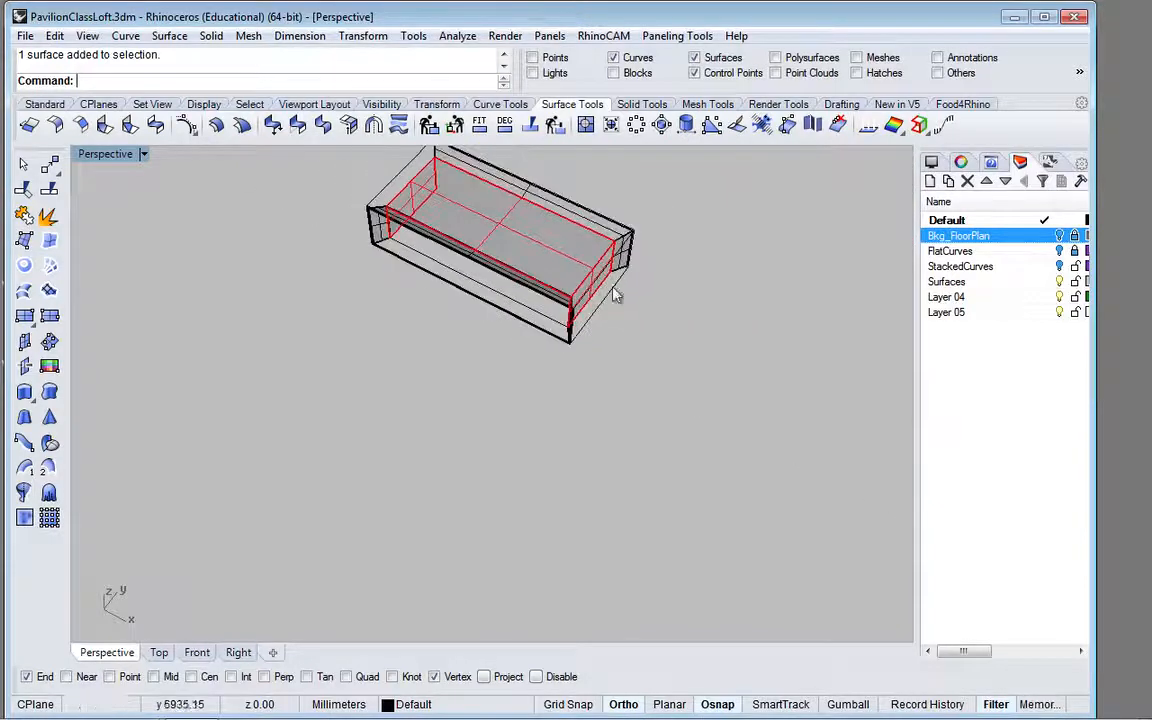
{"action": "scroll", "coordinate": [612, 290], "scroll_direction": "up", "scroll_amount": 6}
{"action": "scroll", "coordinate": [613, 288], "scroll_direction": "up", "scroll_amount": 3}
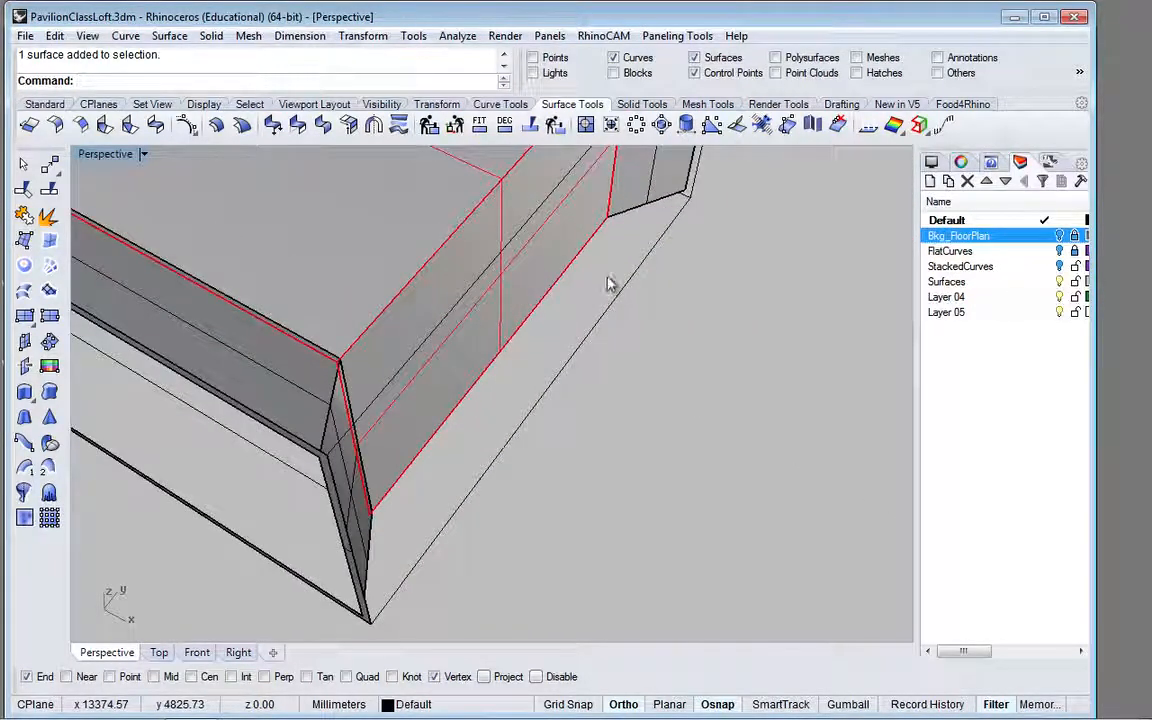
{"action": "right_click_drag", "start_coordinate": [591, 251], "coordinate": [511, 268]}
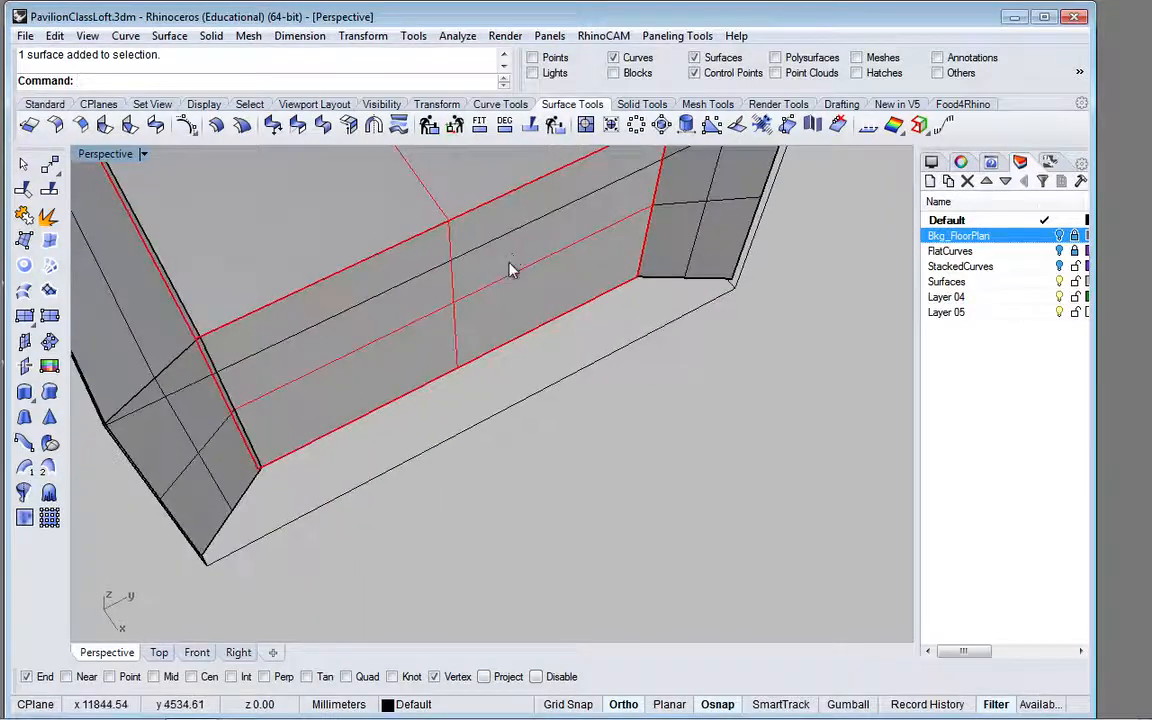
{"action": "type", "text": "cal"}
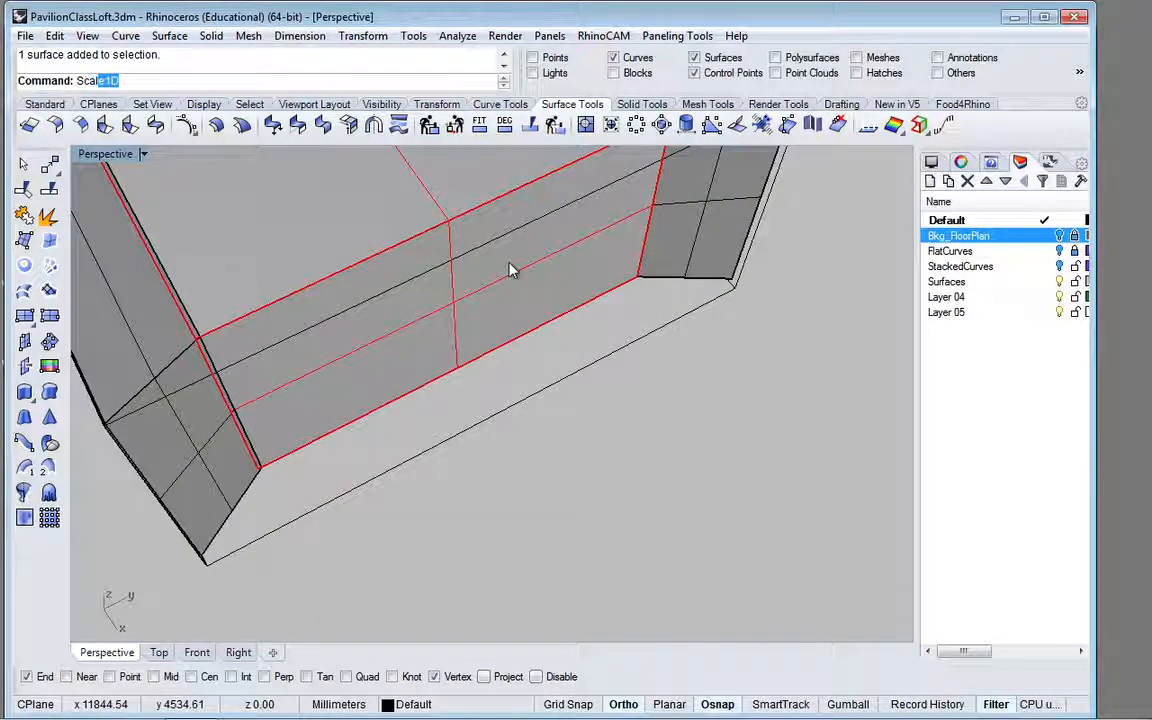
{"action": "key", "text": "Return"}
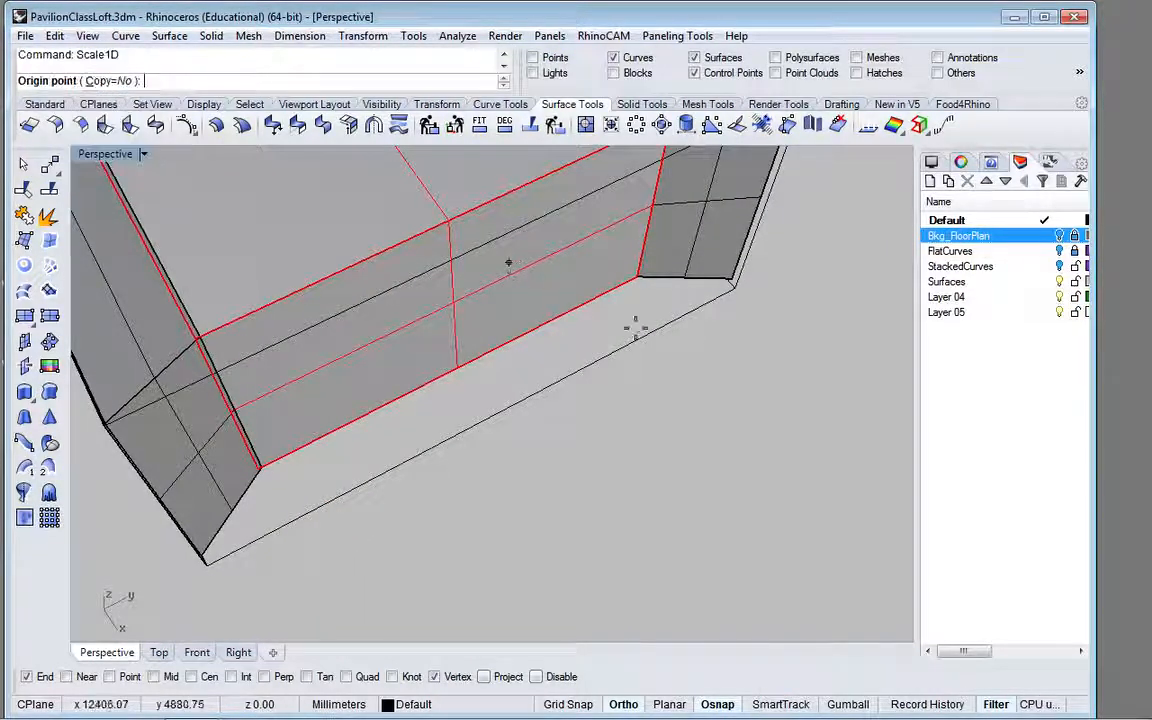
{"action": "left_click", "coordinate": [638, 277]}
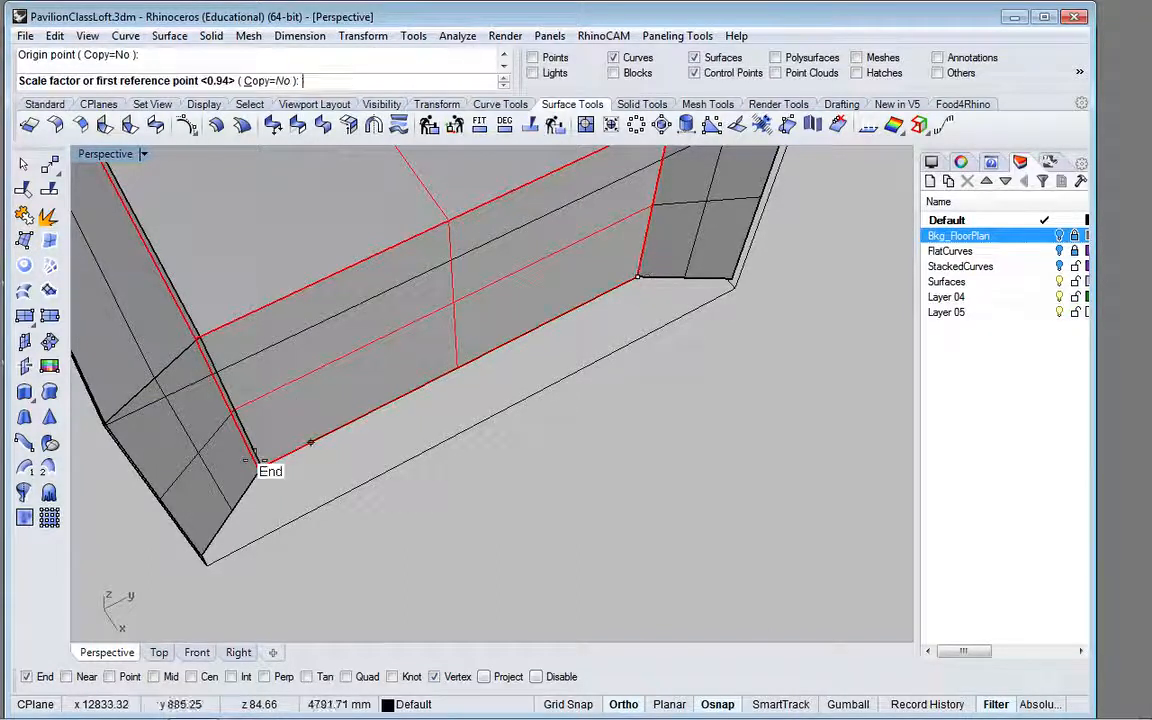
{"action": "scroll", "coordinate": [256, 462], "scroll_direction": "up", "scroll_amount": 3}
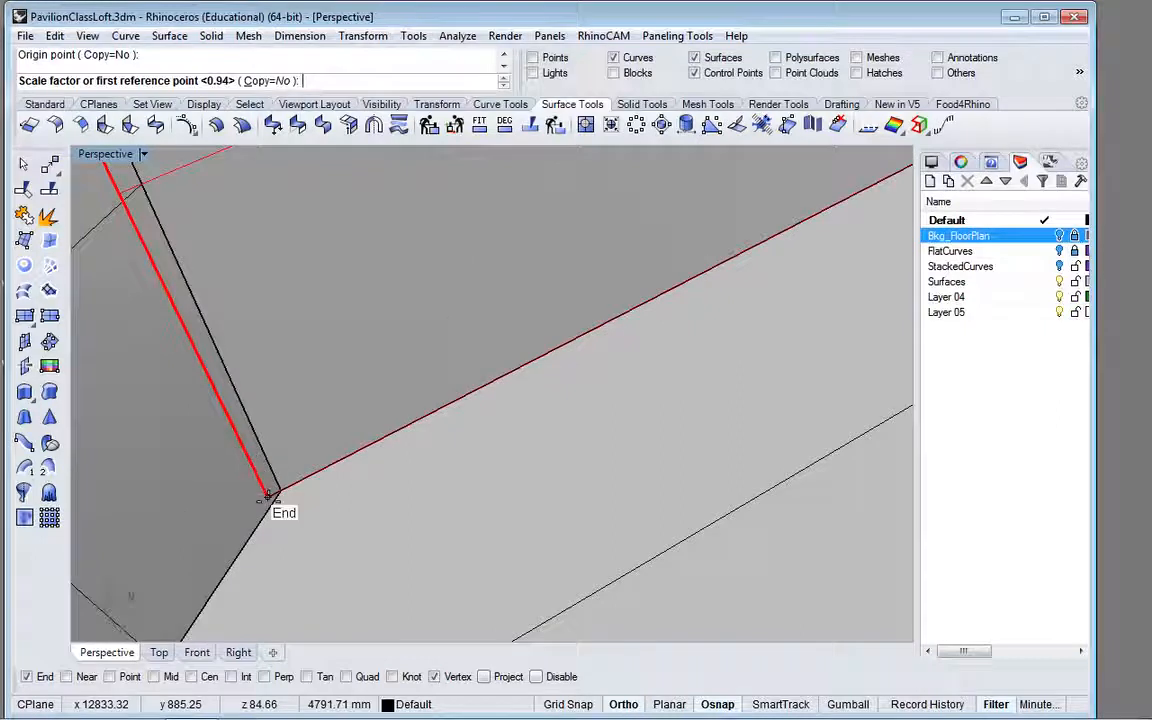
{"action": "left_click", "coordinate": [268, 490]}
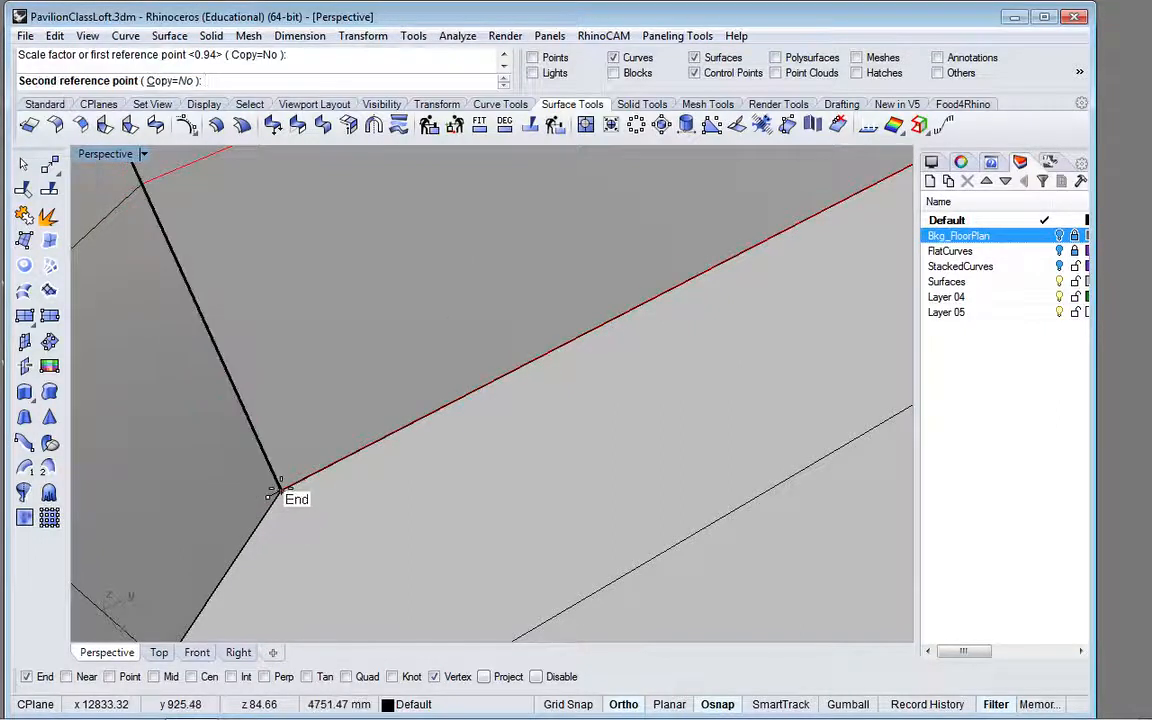
{"action": "left_click", "coordinate": [276, 492]}
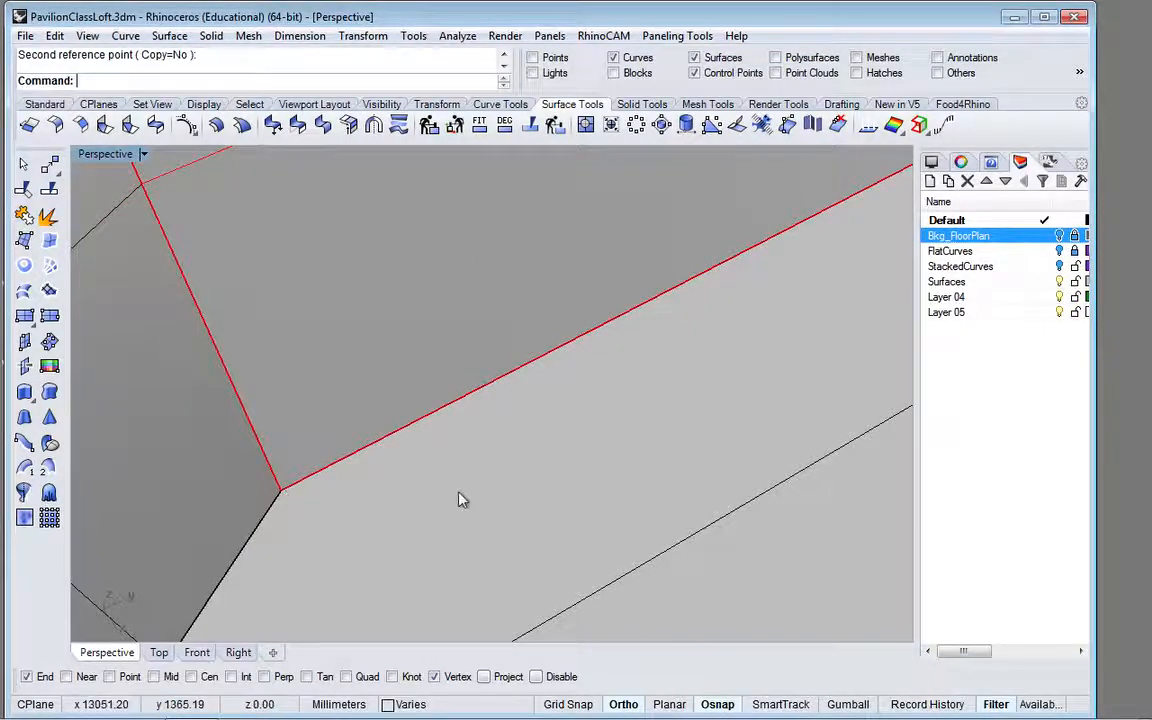
{"action": "scroll", "coordinate": [458, 496], "scroll_direction": "down", "scroll_amount": 3}
{"action": "key", "text": "Escape"}
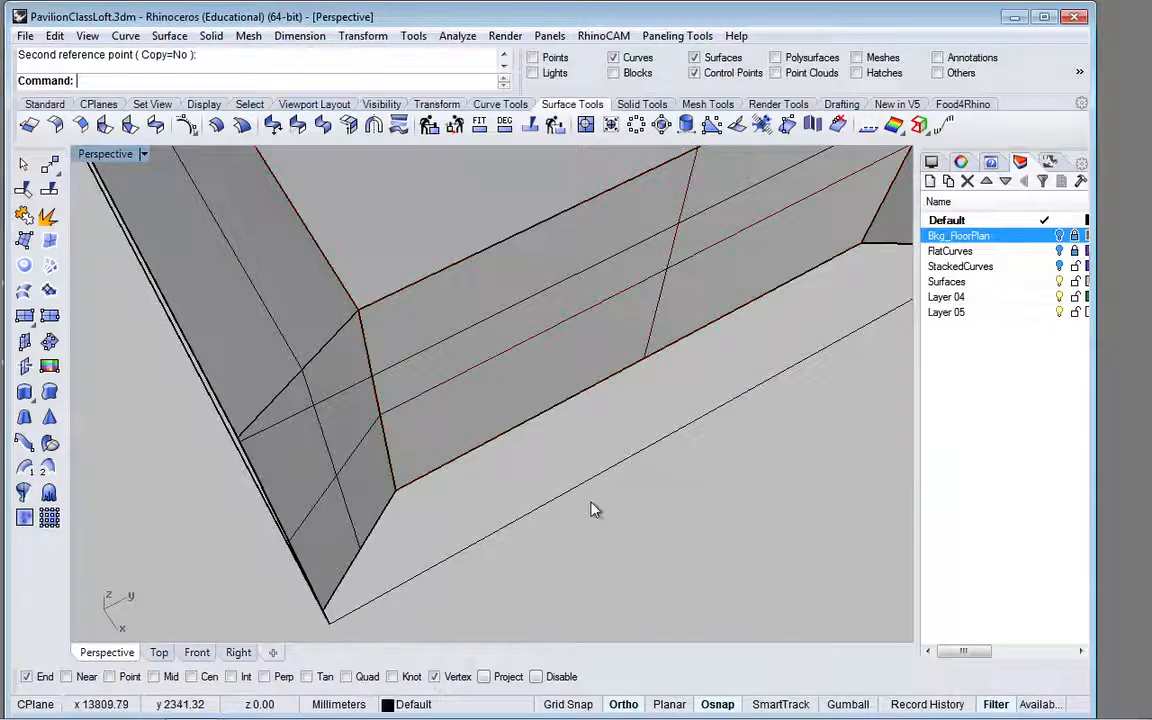
Step: Copy the planar frame from its lower outer corner to the matching outer corner on the opposite long side
{"action": "scroll", "coordinate": [576, 474], "scroll_direction": "down", "scroll_amount": 3}
{"action": "scroll", "coordinate": [476, 471], "scroll_direction": "down", "scroll_amount": 3}
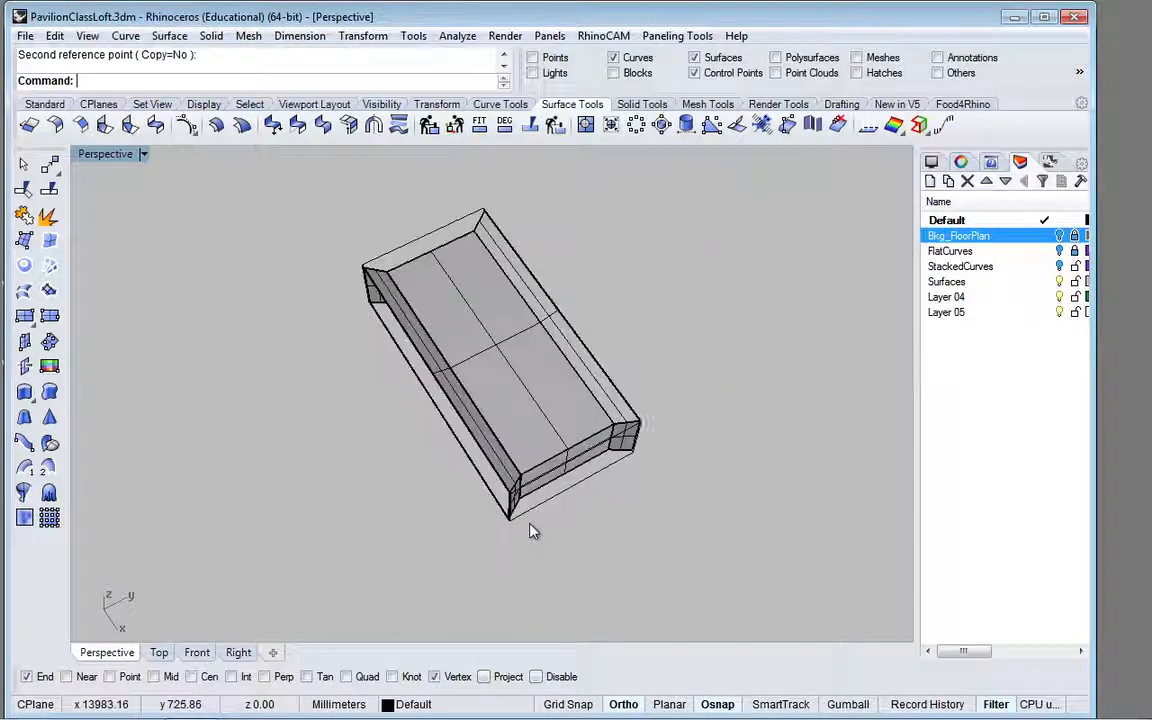
{"action": "scroll", "coordinate": [514, 541], "scroll_direction": "up", "scroll_amount": 5}
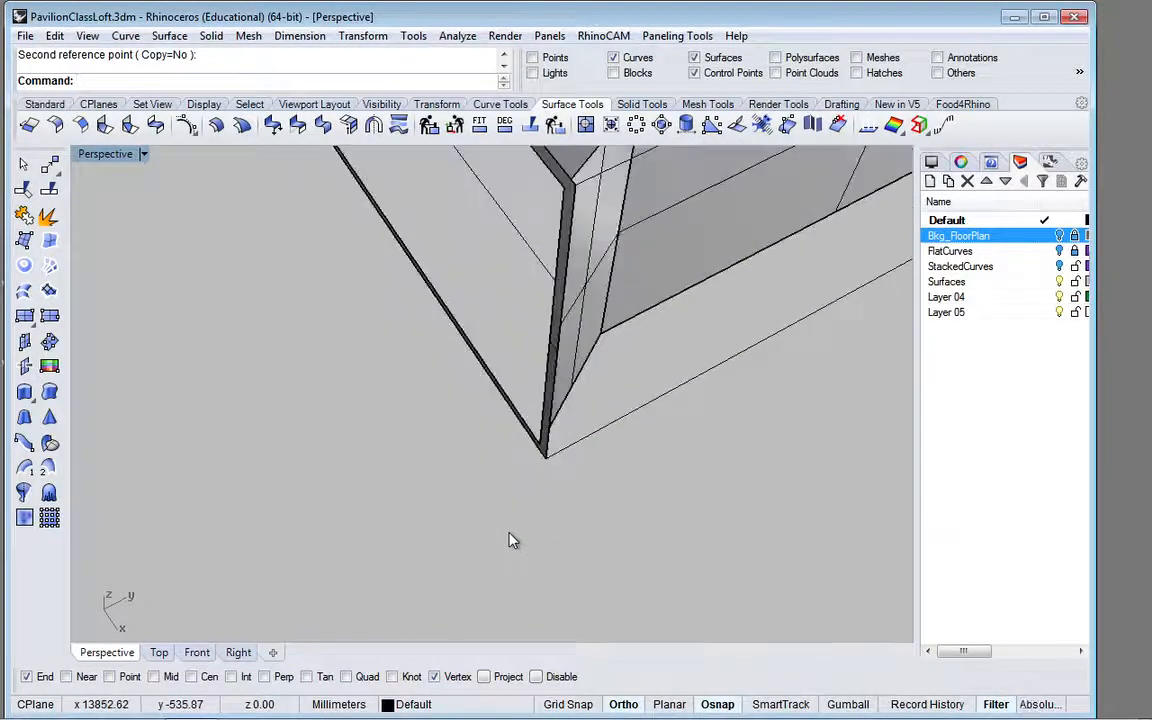
{"action": "scroll", "coordinate": [537, 500], "scroll_direction": "up", "scroll_amount": 3}
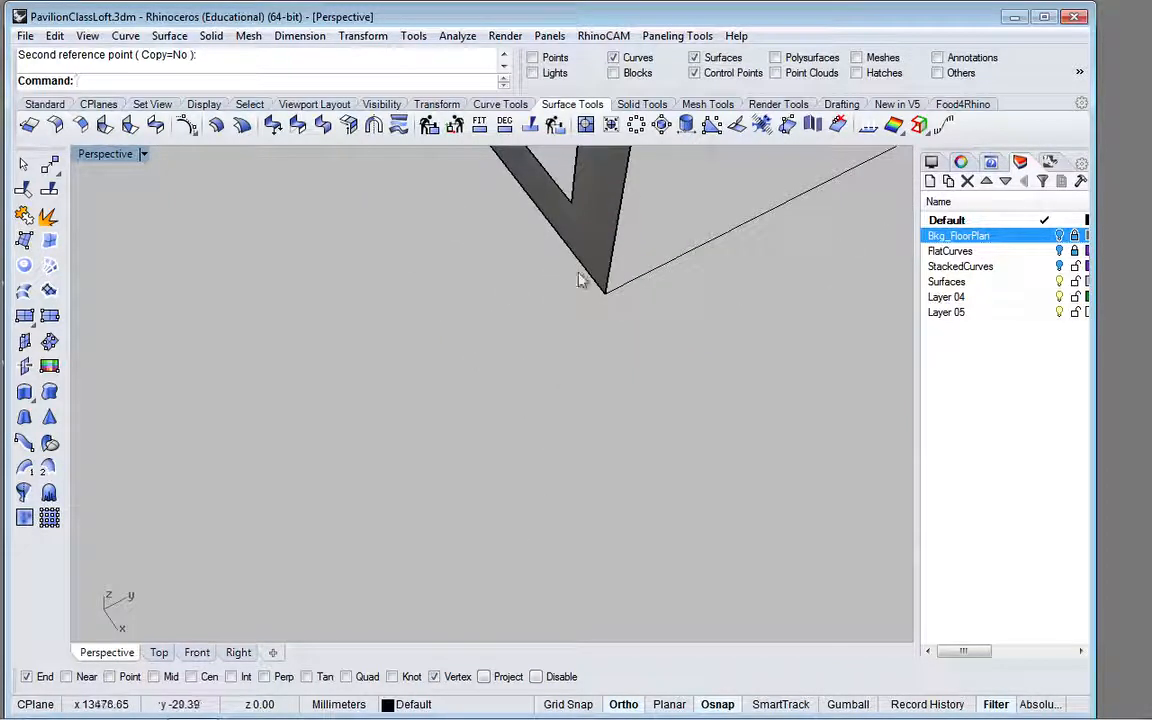
{"action": "left_click", "coordinate": [588, 243]}
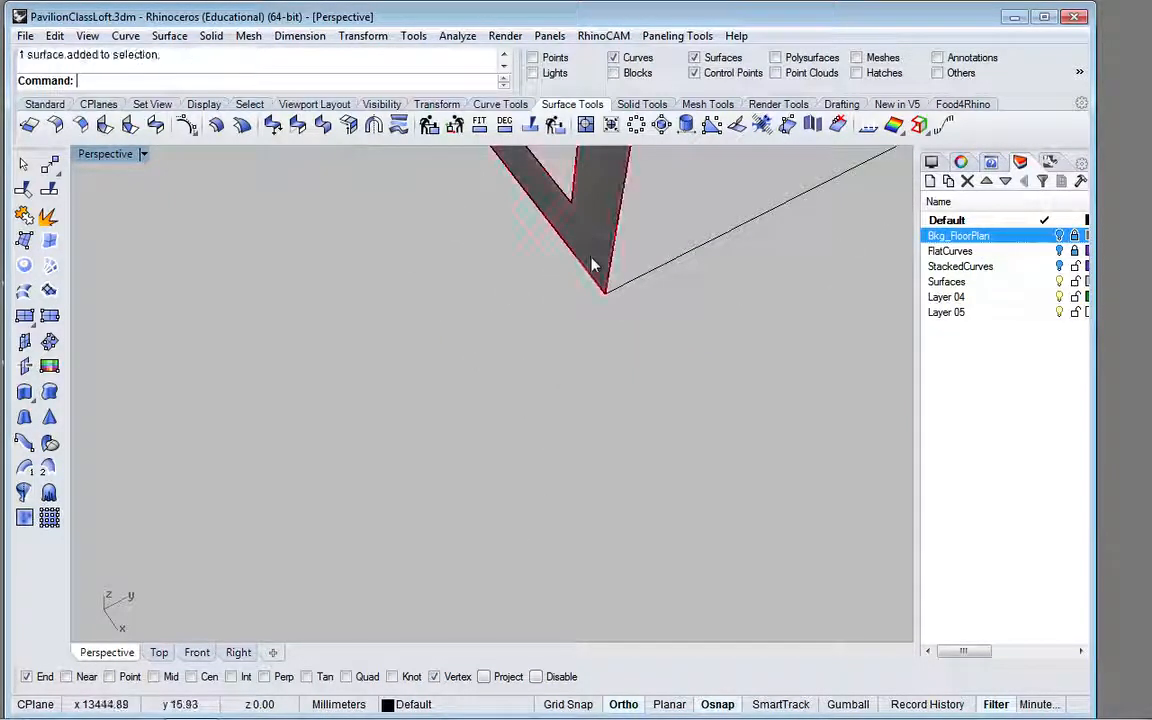
{"action": "scroll", "coordinate": [592, 265], "scroll_direction": "down", "scroll_amount": 2}
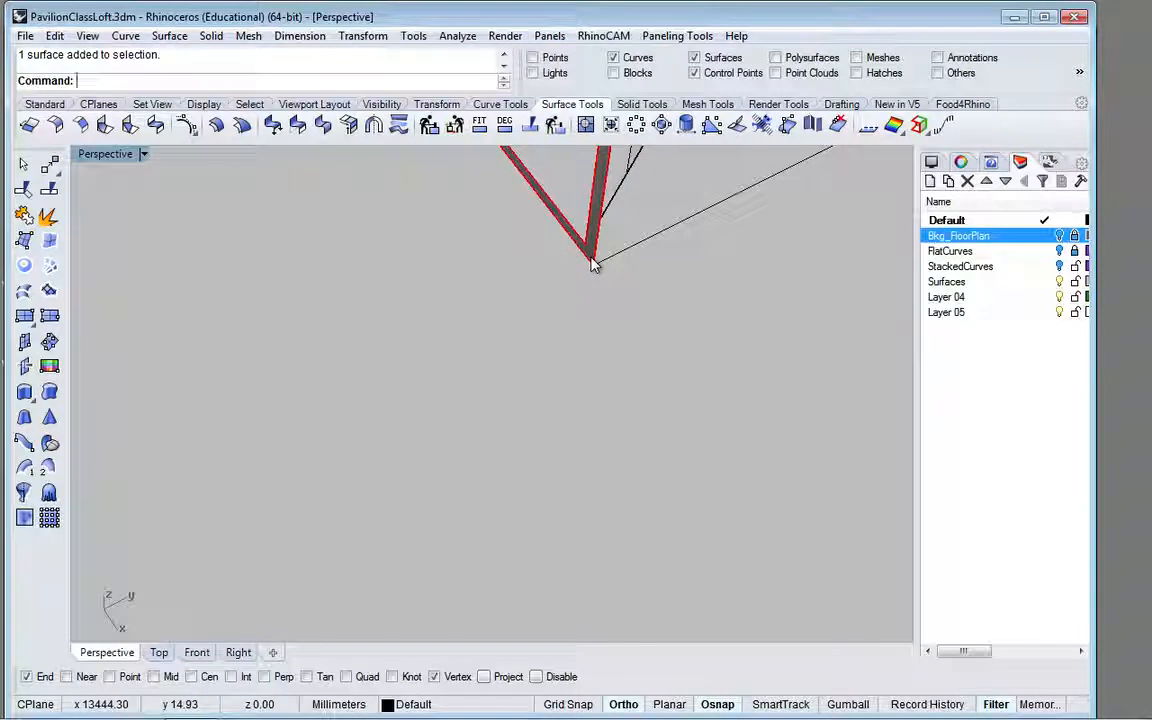
{"action": "type", "text": "Copy"}
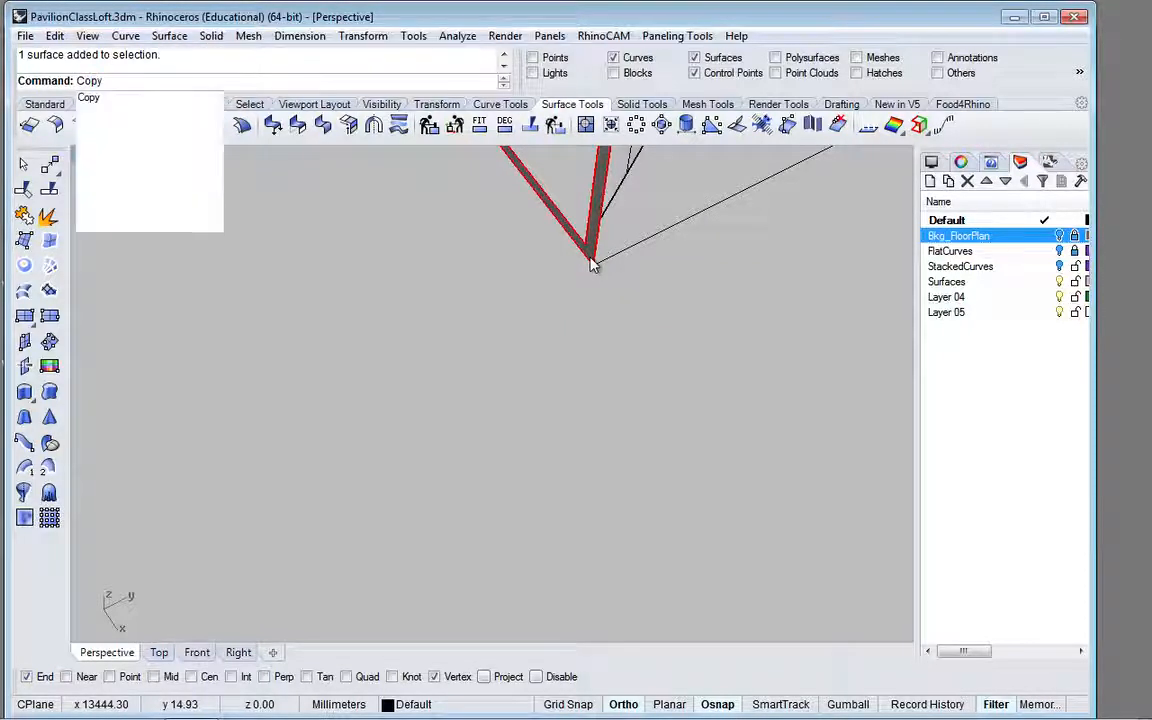
{"action": "key", "text": "Return"}
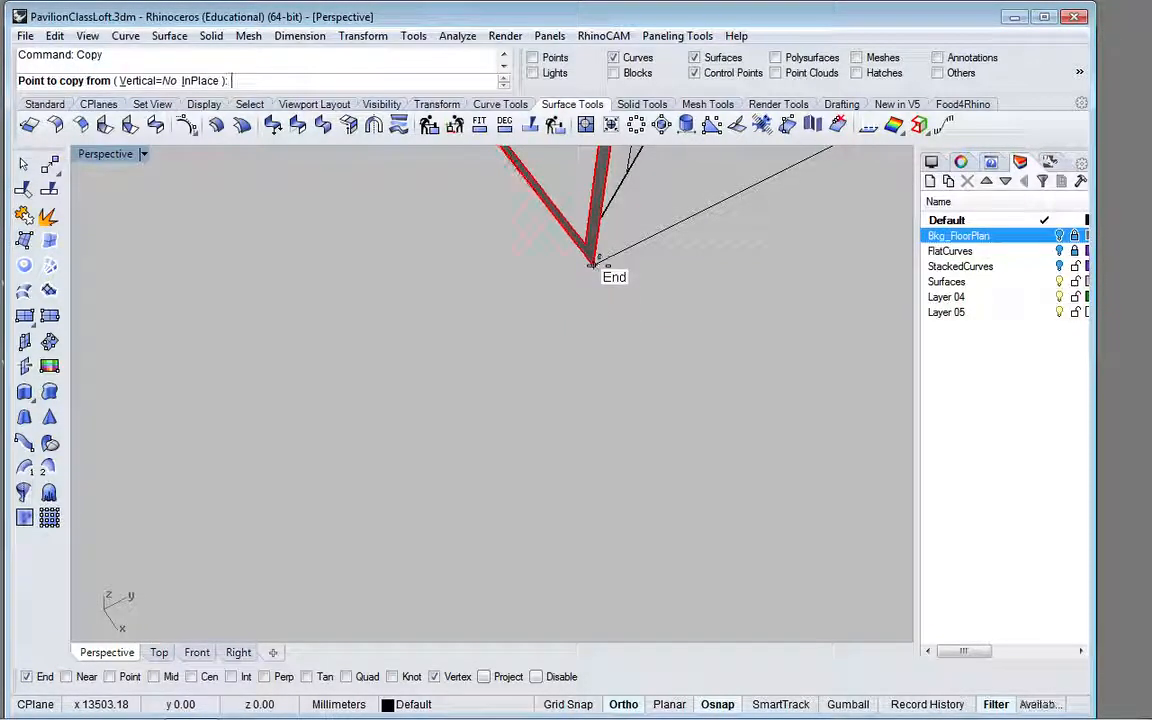
{"action": "left_click", "coordinate": [593, 265]}
{"action": "scroll", "coordinate": [676, 246], "scroll_direction": "up", "scroll_amount": 10}
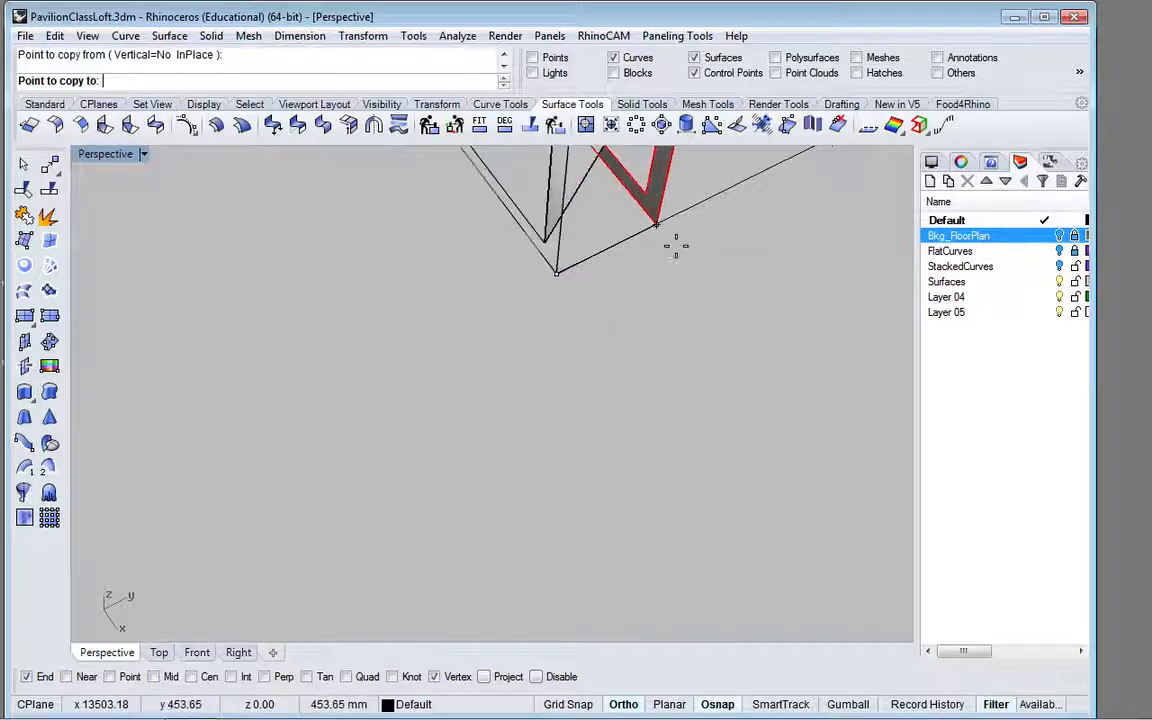
{"action": "scroll", "coordinate": [676, 246], "scroll_direction": "down", "scroll_amount": 5}
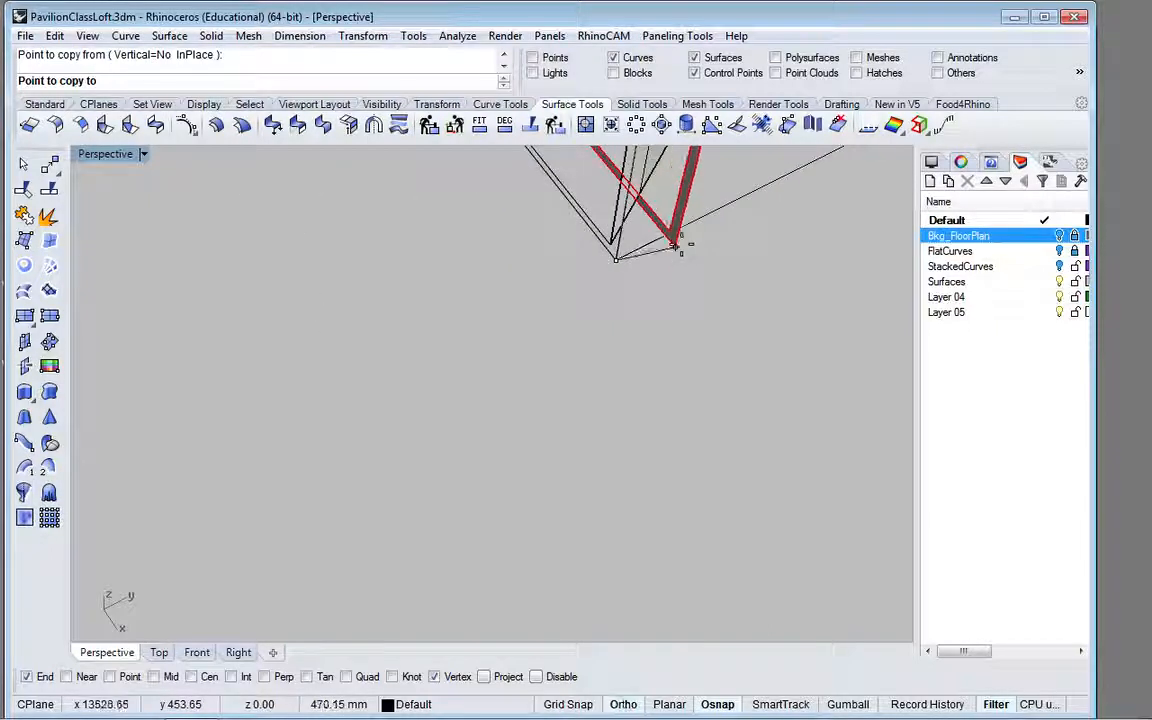
{"action": "scroll", "coordinate": [275, 411], "scroll_direction": "up", "scroll_amount": 8}
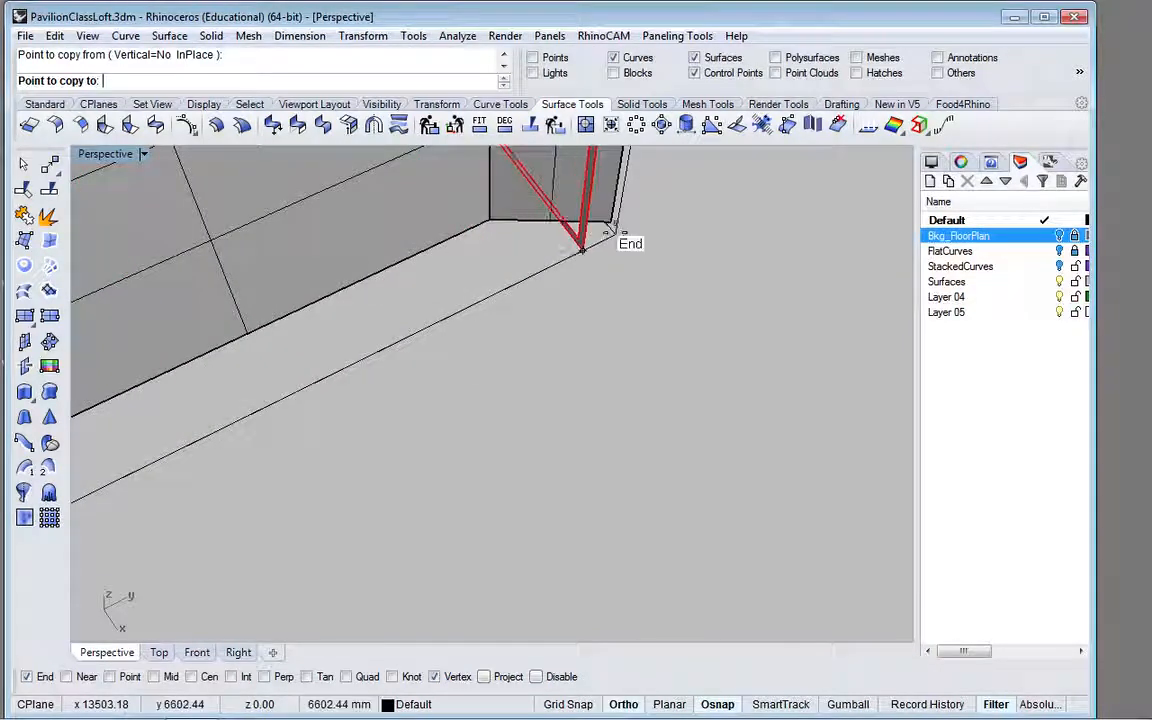
{"action": "left_click", "coordinate": [612, 234]}
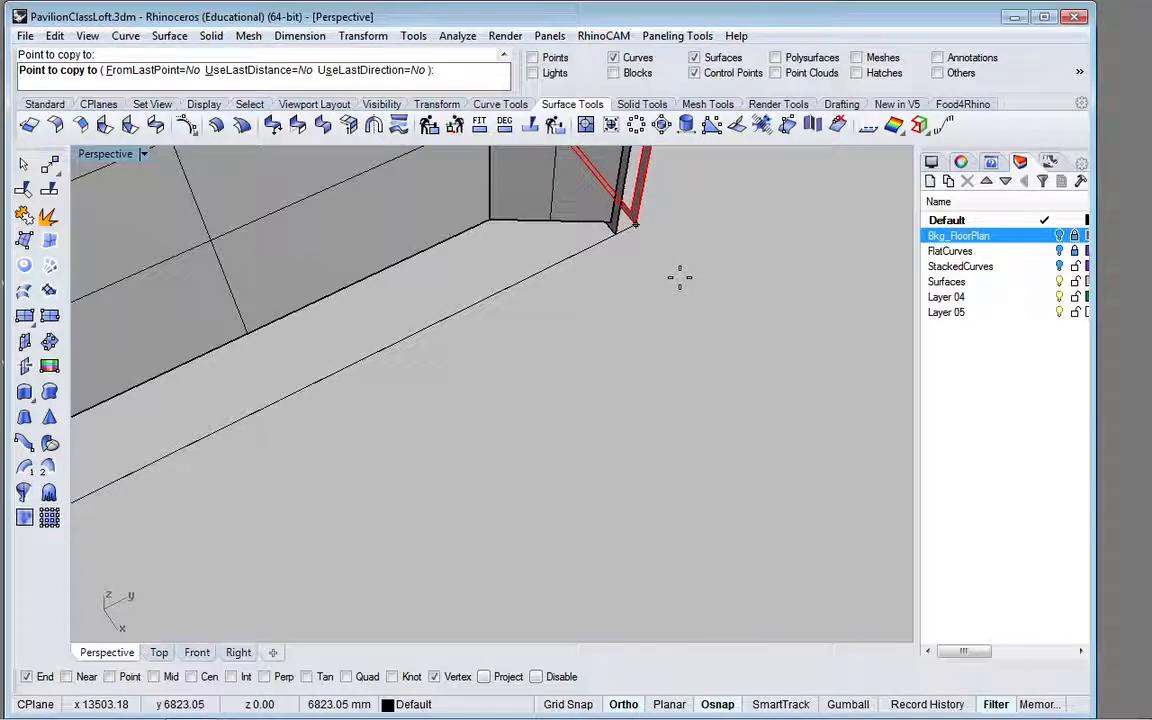
{"action": "key", "text": "Return"}
{"action": "scroll", "coordinate": [612, 303], "scroll_direction": "down", "scroll_amount": 3}
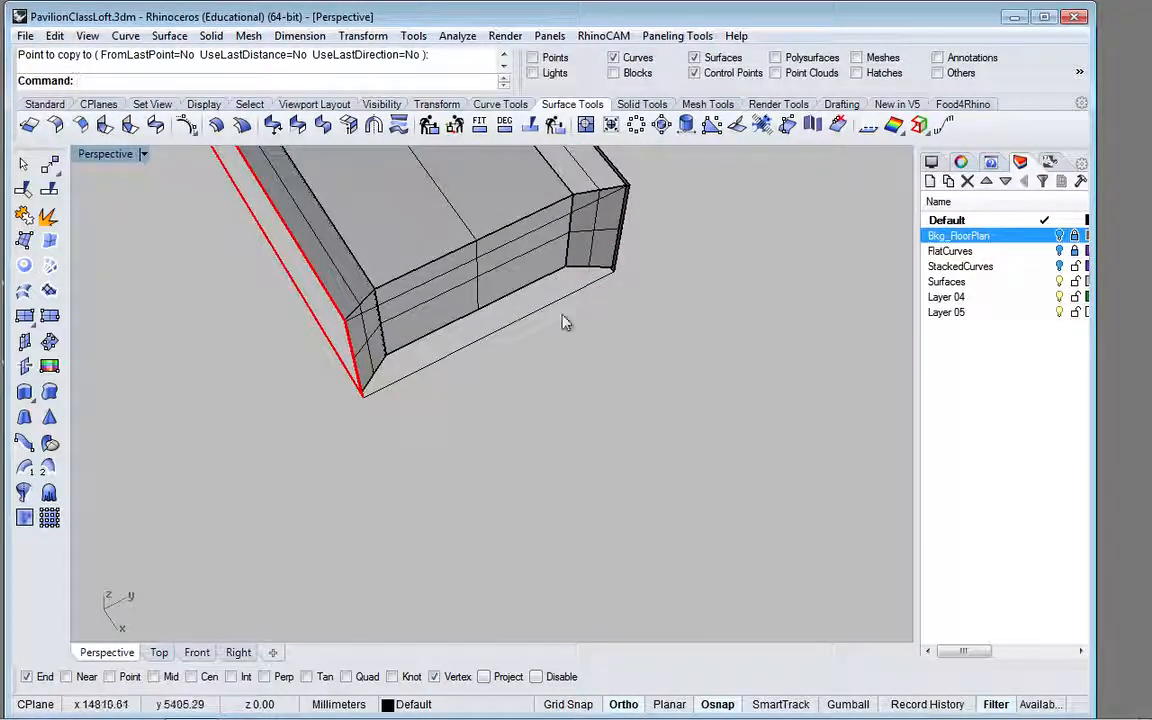
{"action": "left_click", "coordinate": [25, 317]}
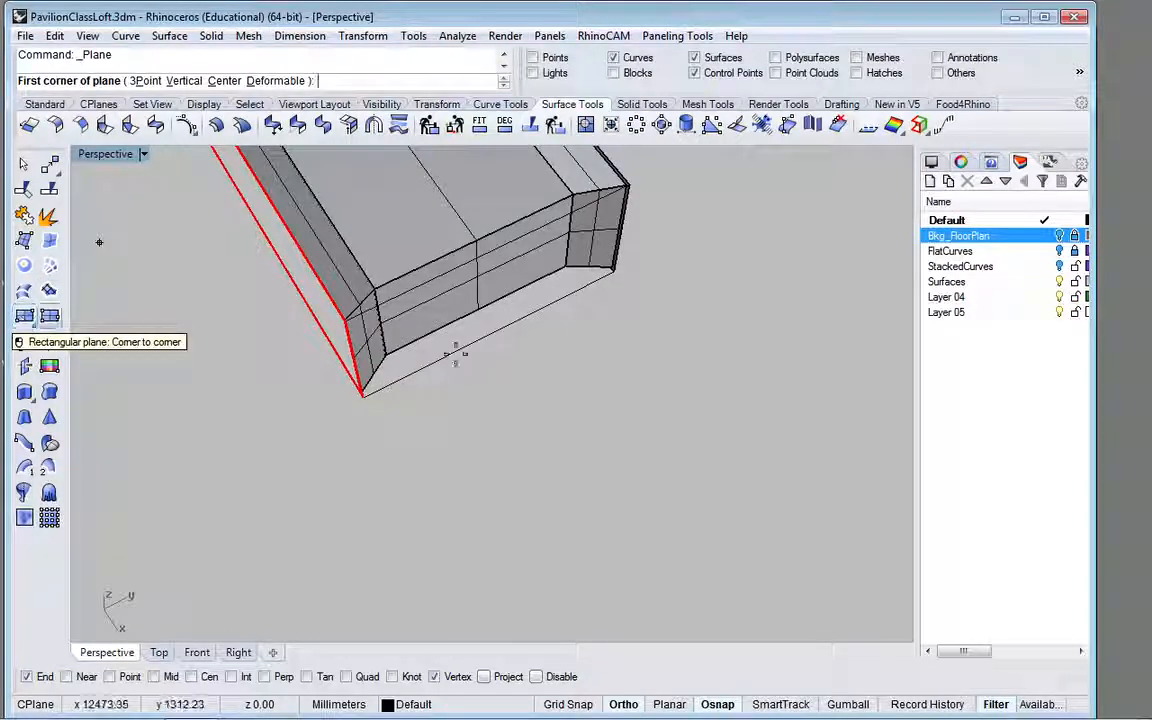
{"action": "left_click", "coordinate": [612, 272]}
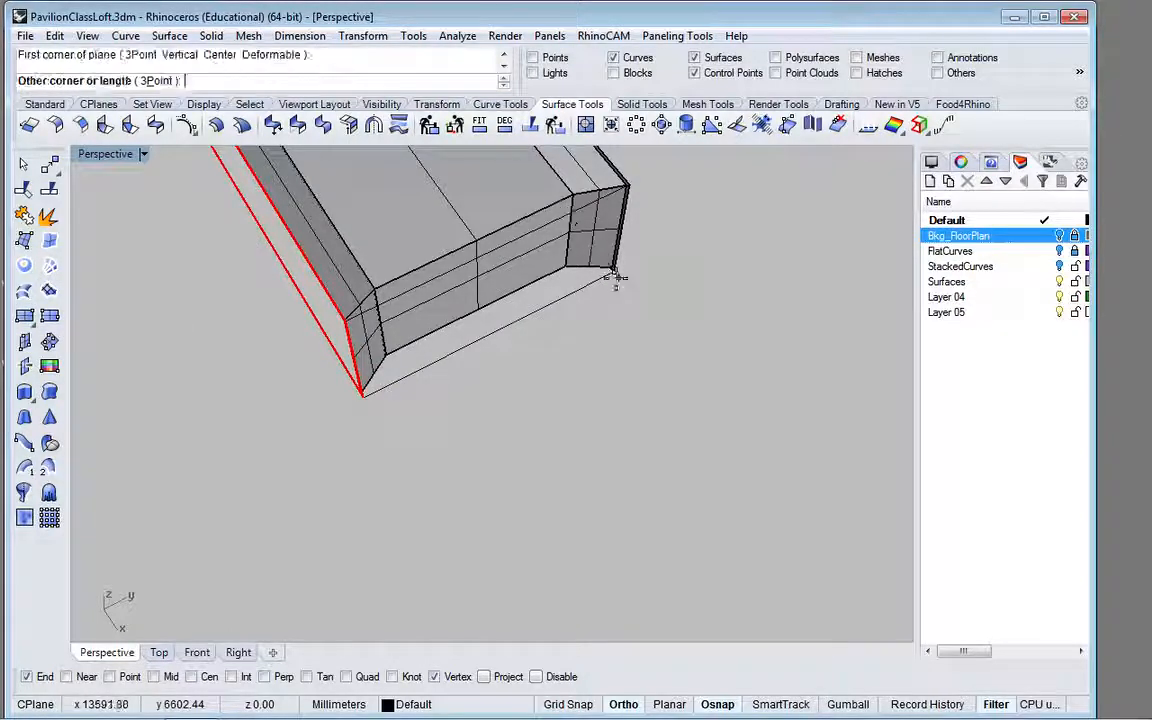
{"action": "left_click", "coordinate": [345, 320]}
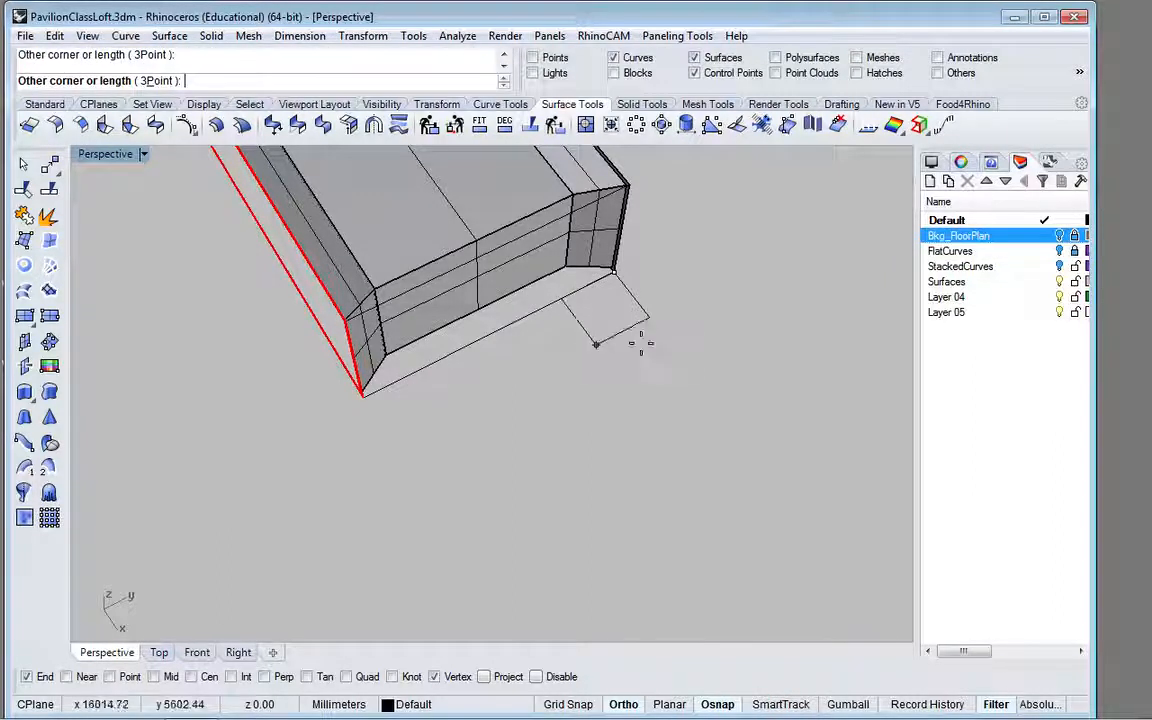
{"action": "right_click_drag", "start_coordinate": [514, 311], "coordinate": [537, 175]}
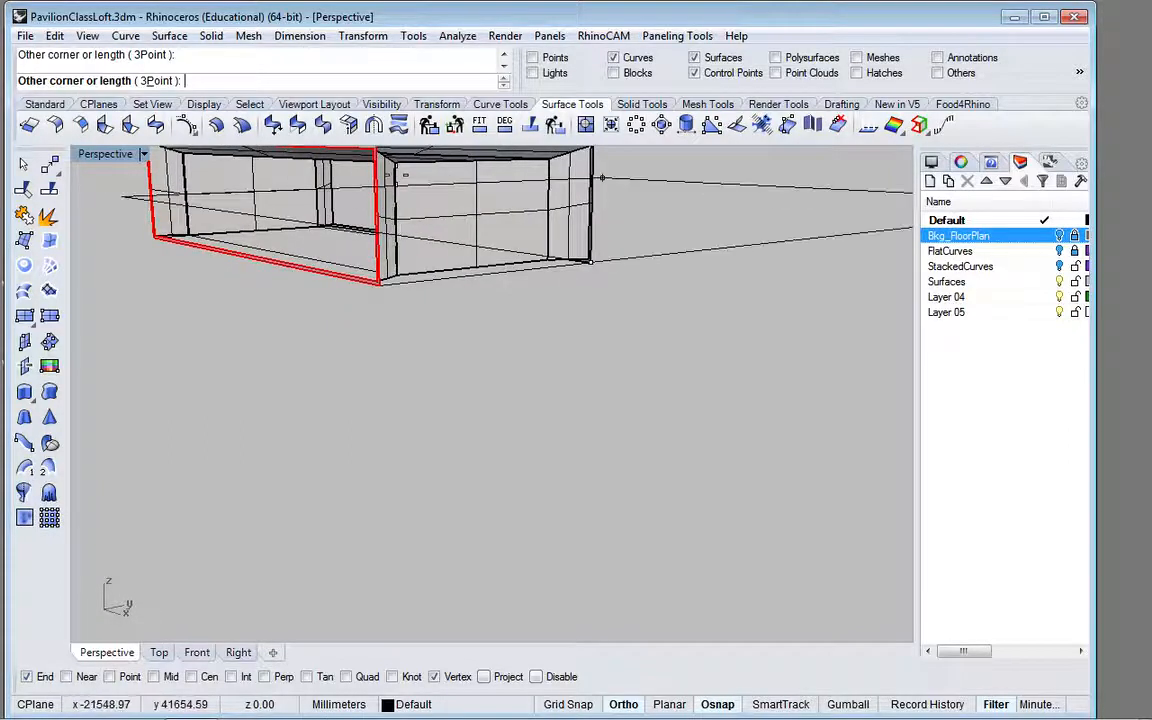
{"action": "scroll", "coordinate": [394, 179], "scroll_direction": "up", "scroll_amount": 3}
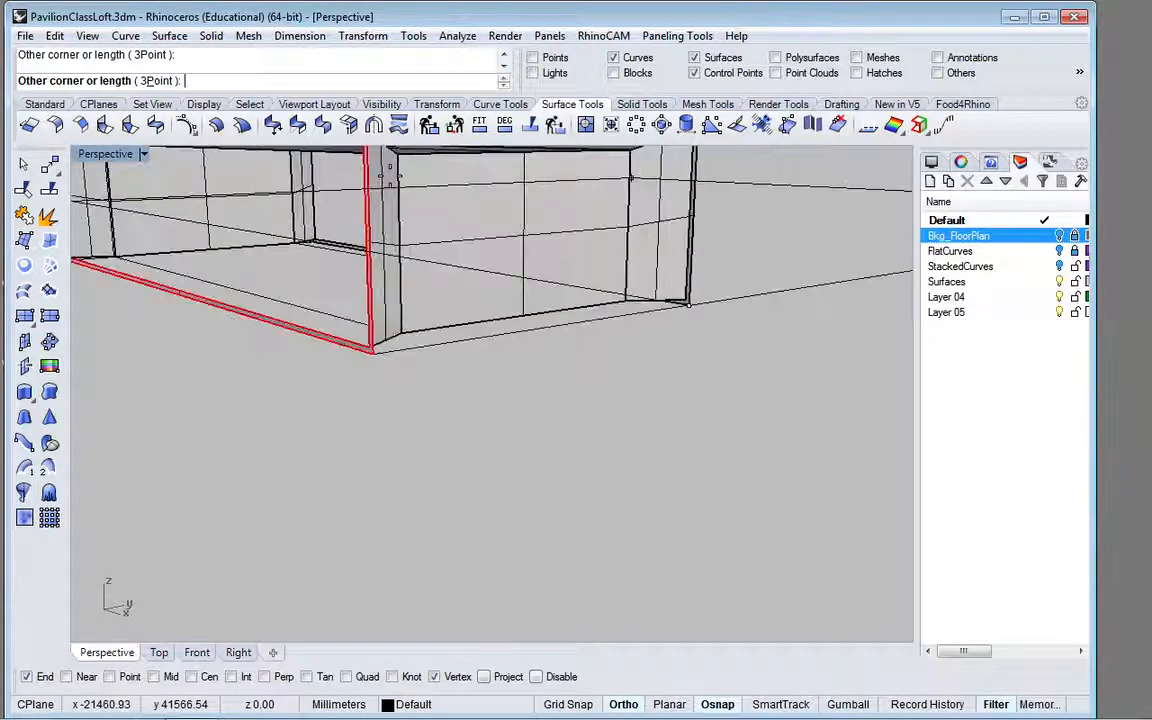
{"action": "right_click_drag", "start_coordinate": [390, 176], "coordinate": [390, 262]}
{"action": "key", "text": "F8"}
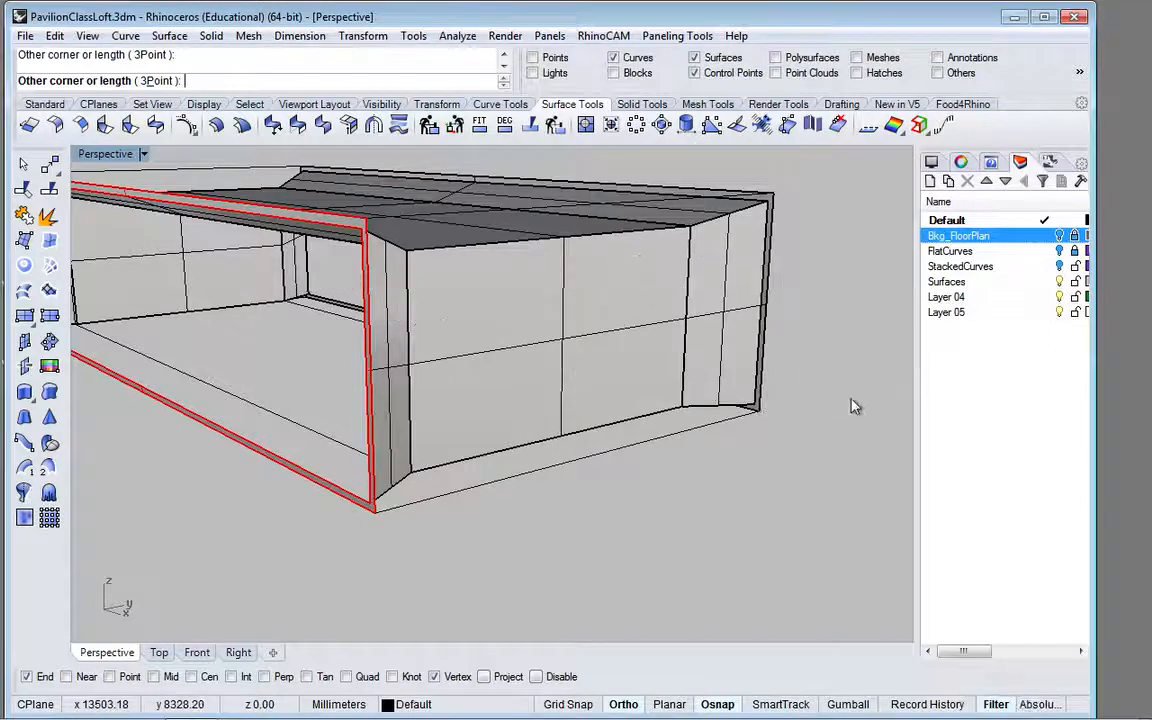
{"action": "key", "text": "Escape"}
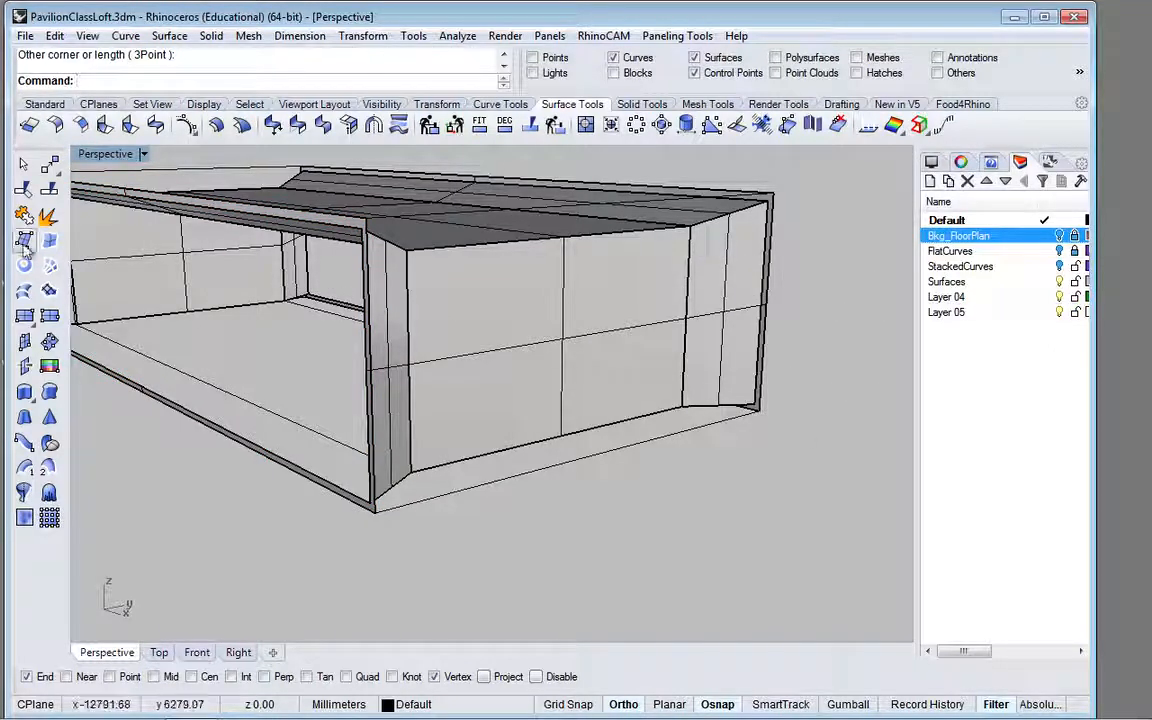
{"action": "left_click", "coordinate": [25, 316]}
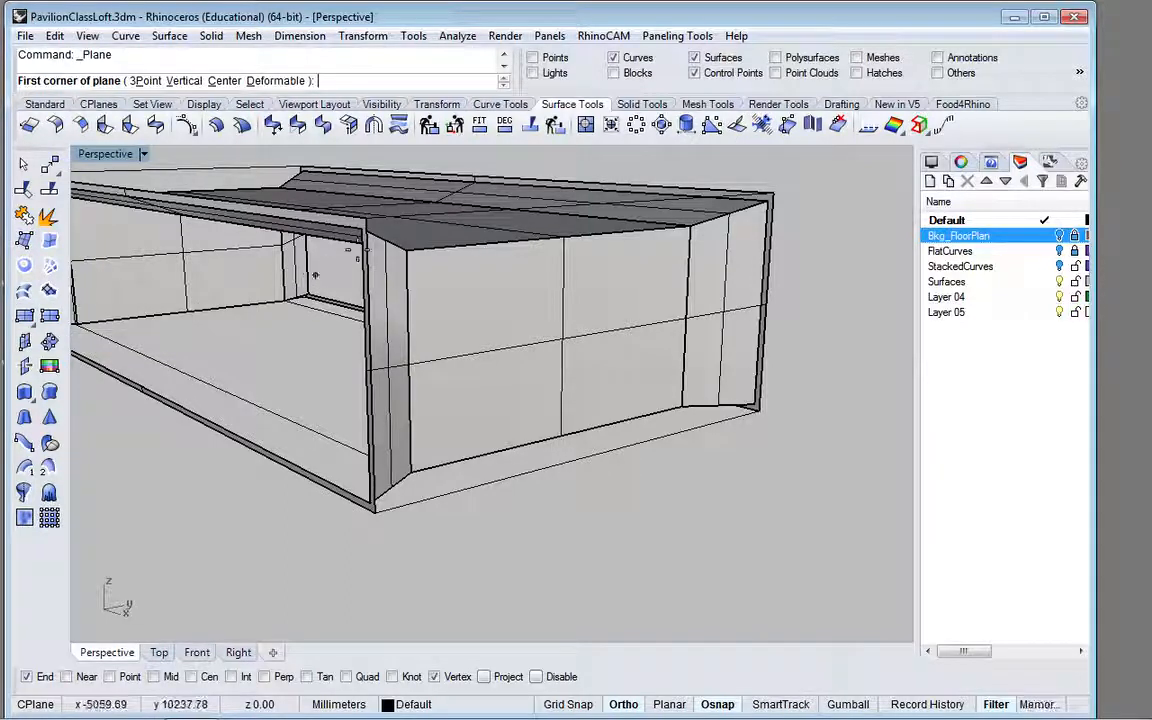
{"action": "left_click", "coordinate": [492, 268]}
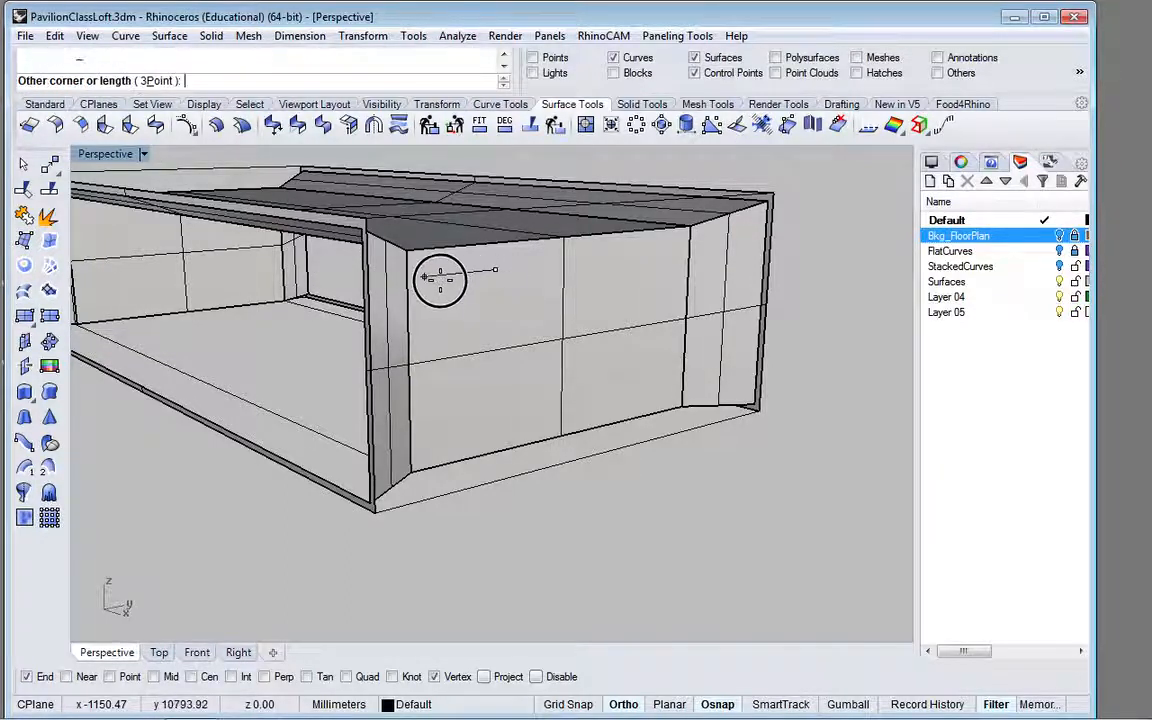
{"action": "key", "text": "Escape"}
{"action": "key", "text": "Return"}
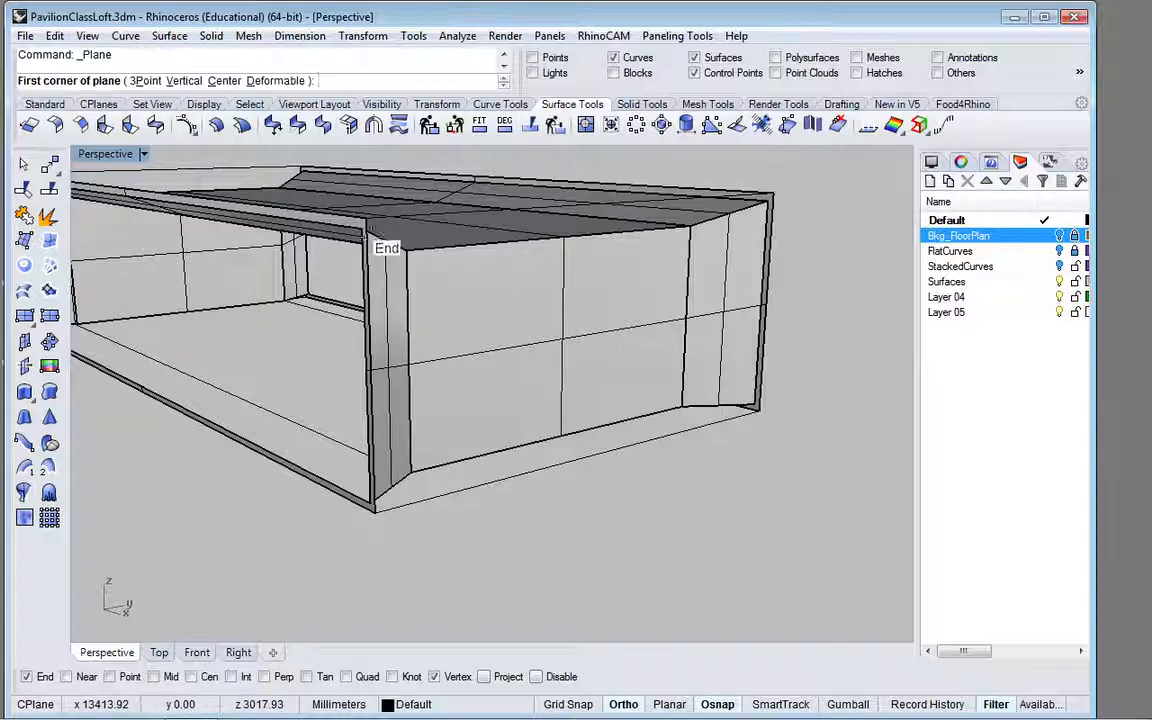
{"action": "left_click", "coordinate": [365, 218]}
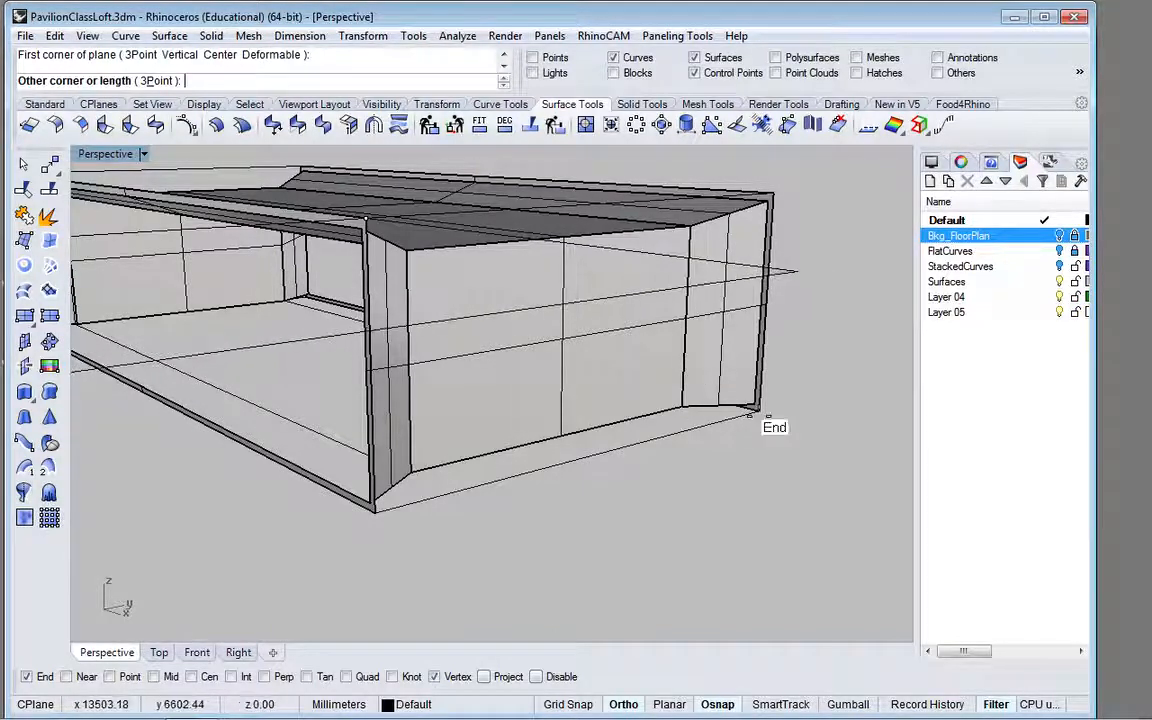
{"action": "left_click", "coordinate": [757, 410]}
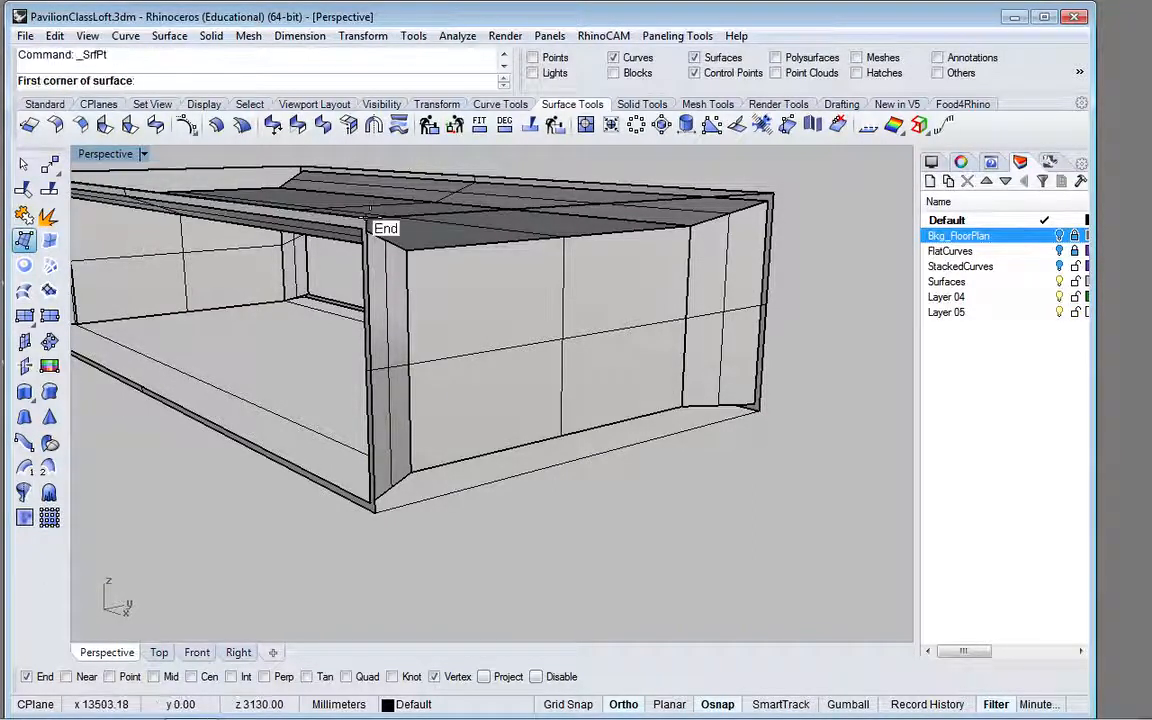
Step: Close the open near short end with a four-corner surface through the outer corners of the two planar frames
{"action": "left_click", "coordinate": [366, 220]}
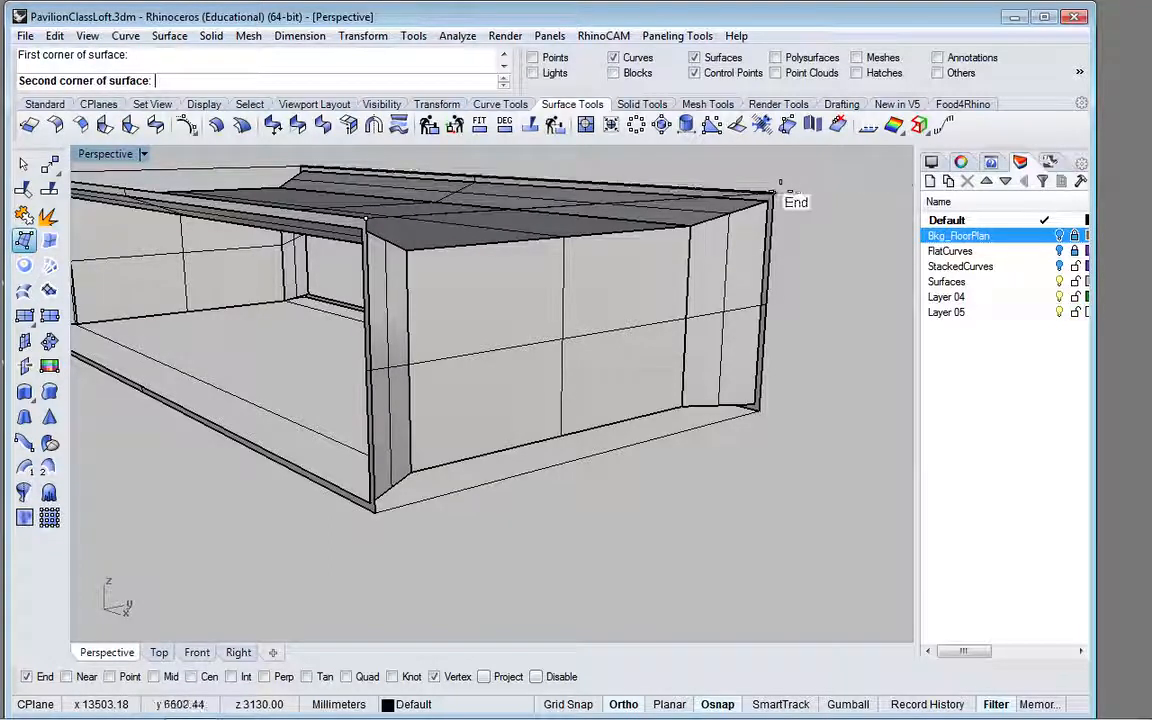
{"action": "left_click", "coordinate": [774, 192]}
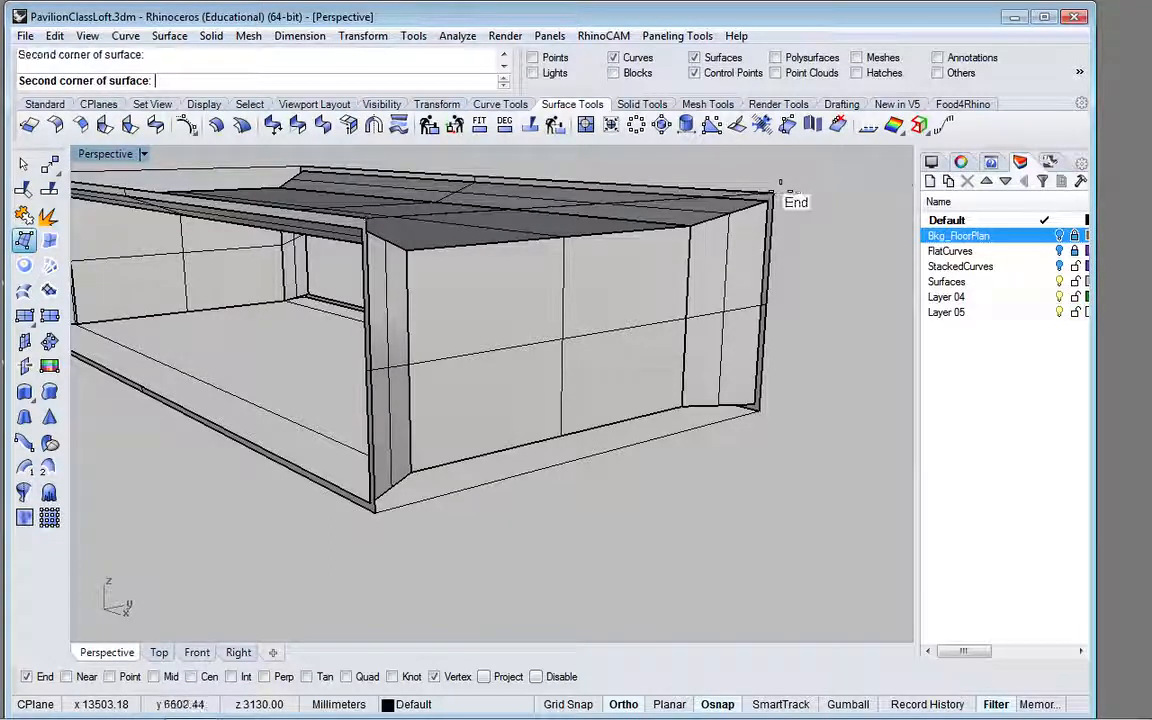
{"action": "left_click", "coordinate": [758, 409]}
{"action": "left_click", "coordinate": [385, 511]}
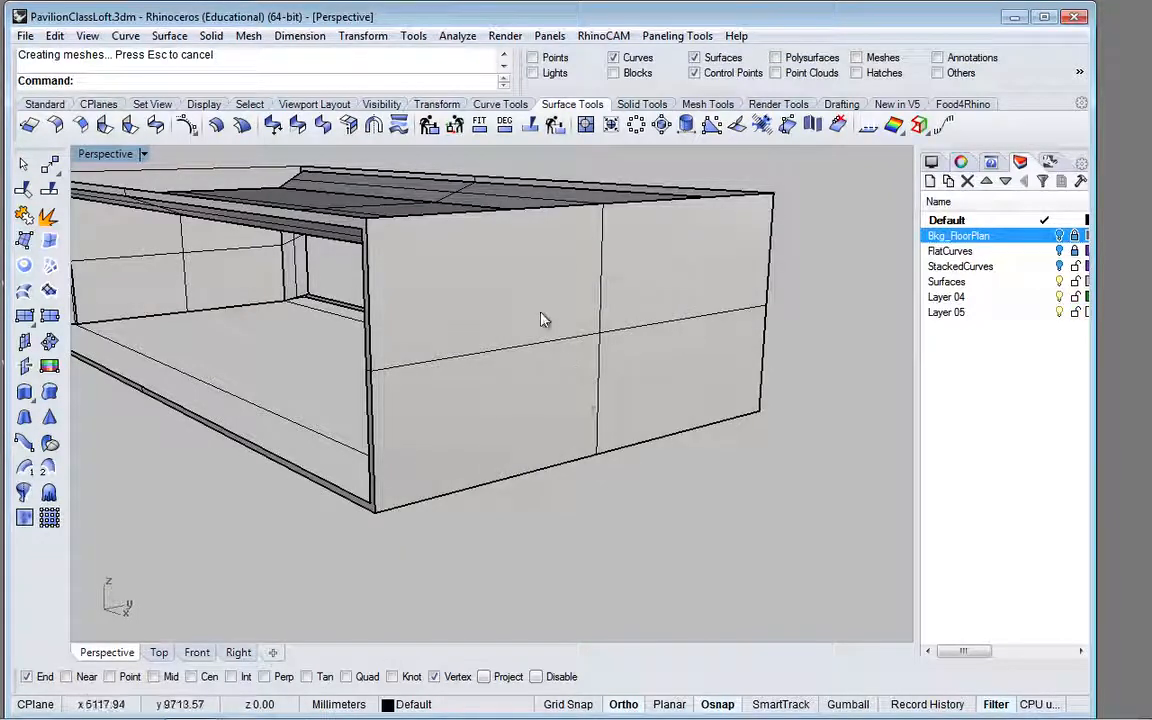
Step: Cover the top of the pavilion with a four-corner surface through the upper outer corners of both planar frames
{"action": "scroll", "coordinate": [540, 321], "scroll_direction": "up", "scroll_amount": 5}
{"action": "scroll", "coordinate": [540, 375], "scroll_direction": "down", "scroll_amount": 7}
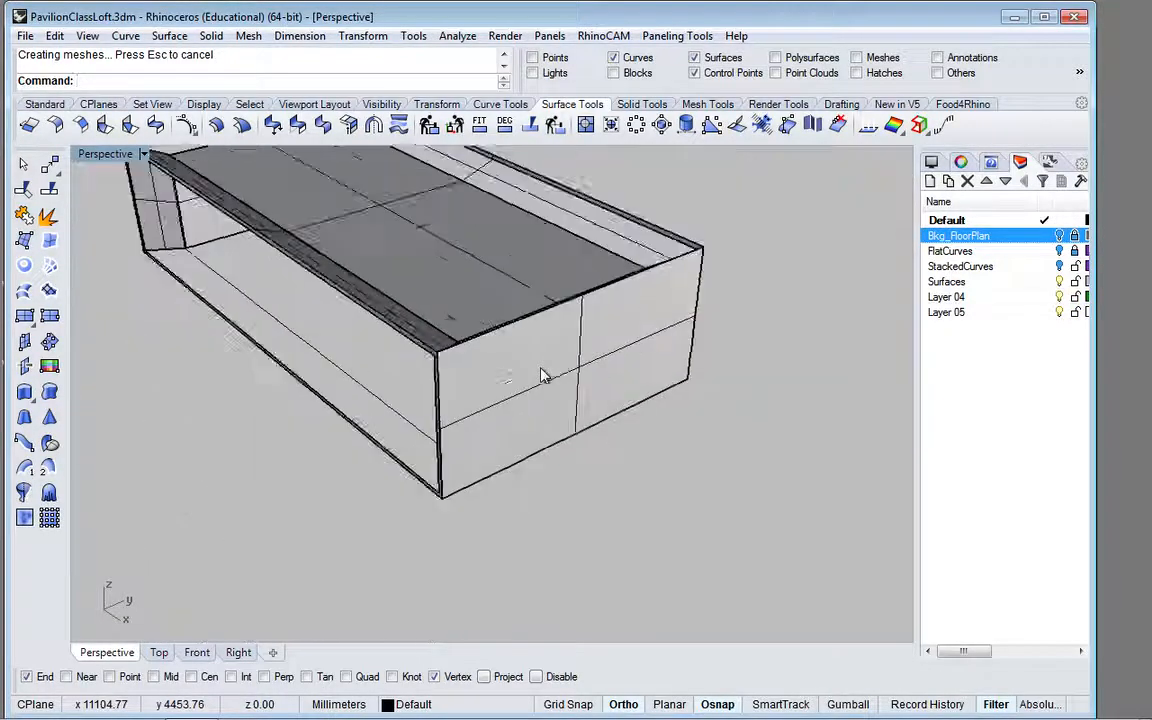
{"action": "key", "text": "Return"}
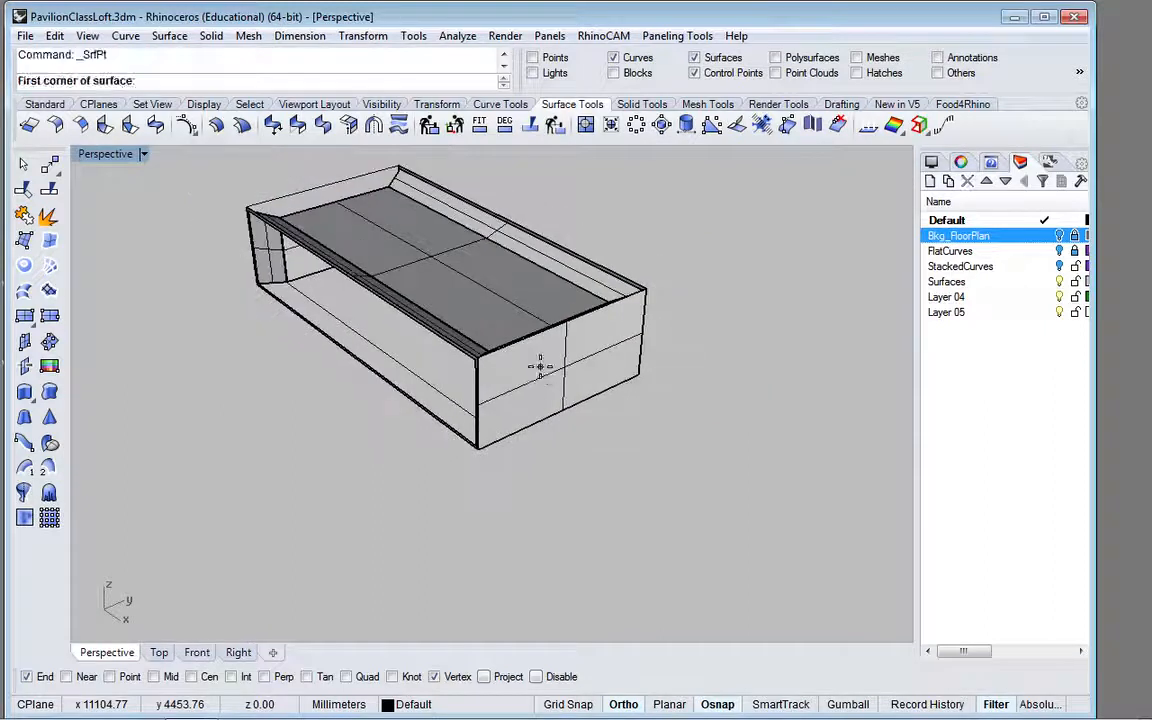
{"action": "left_click", "coordinate": [482, 355]}
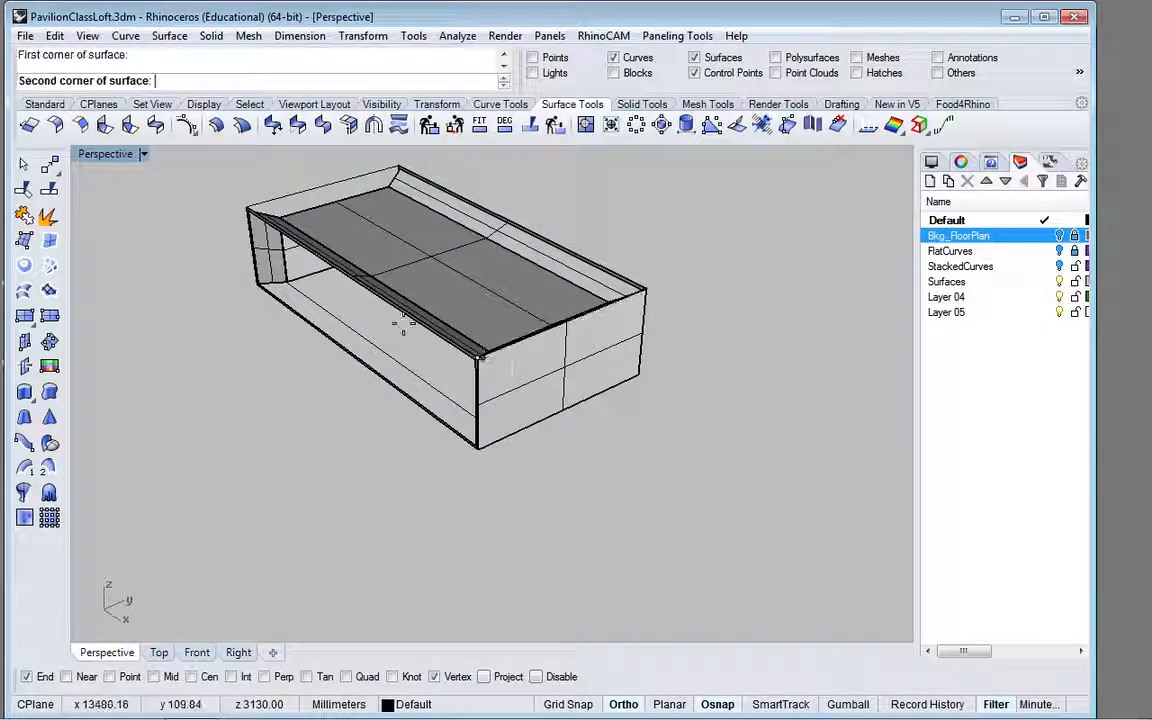
{"action": "left_click", "coordinate": [249, 208]}
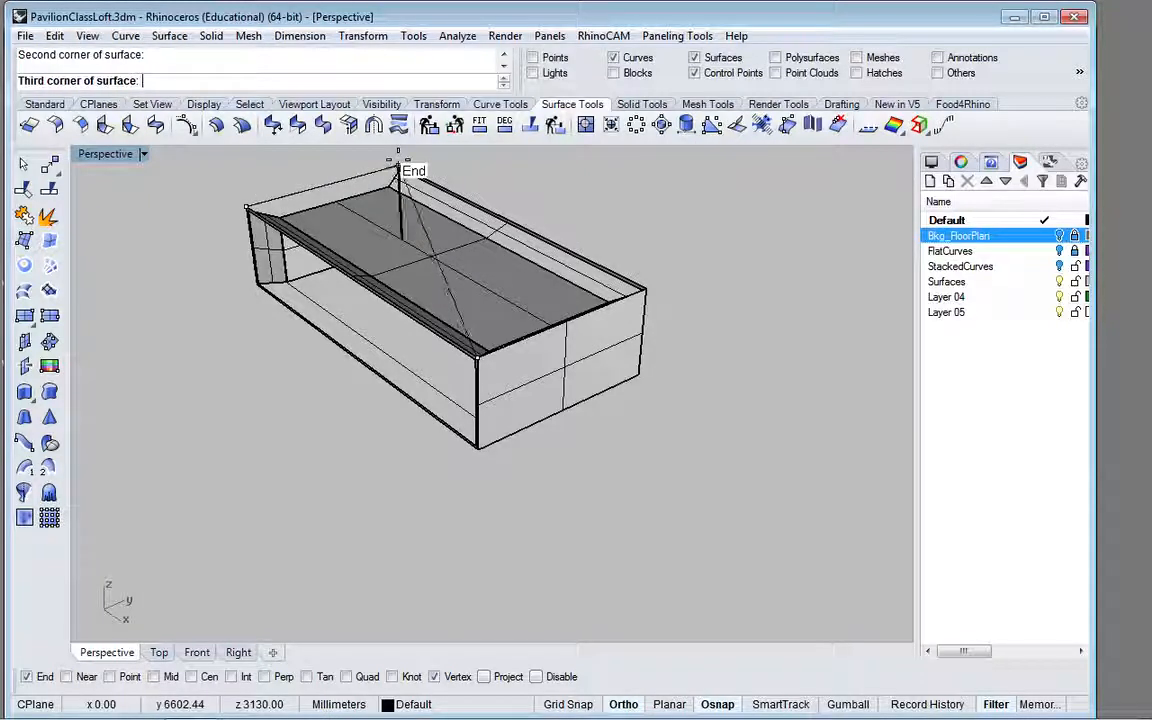
{"action": "left_click", "coordinate": [398, 167]}
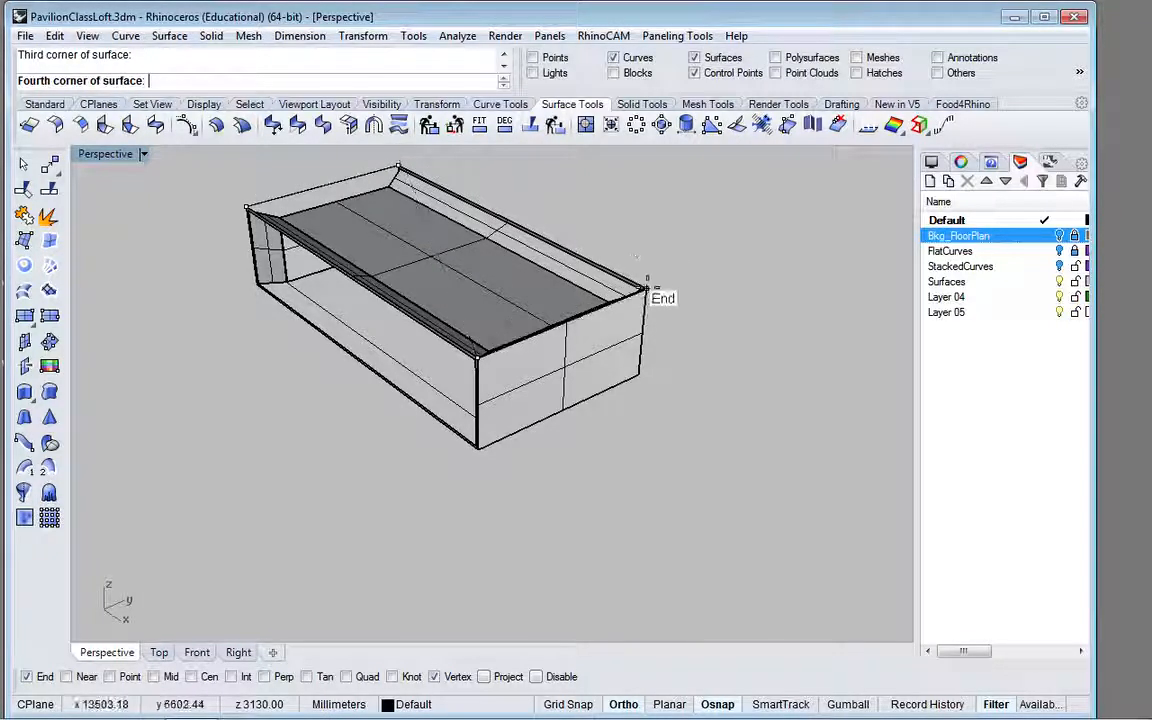
{"action": "left_click", "coordinate": [650, 292]}
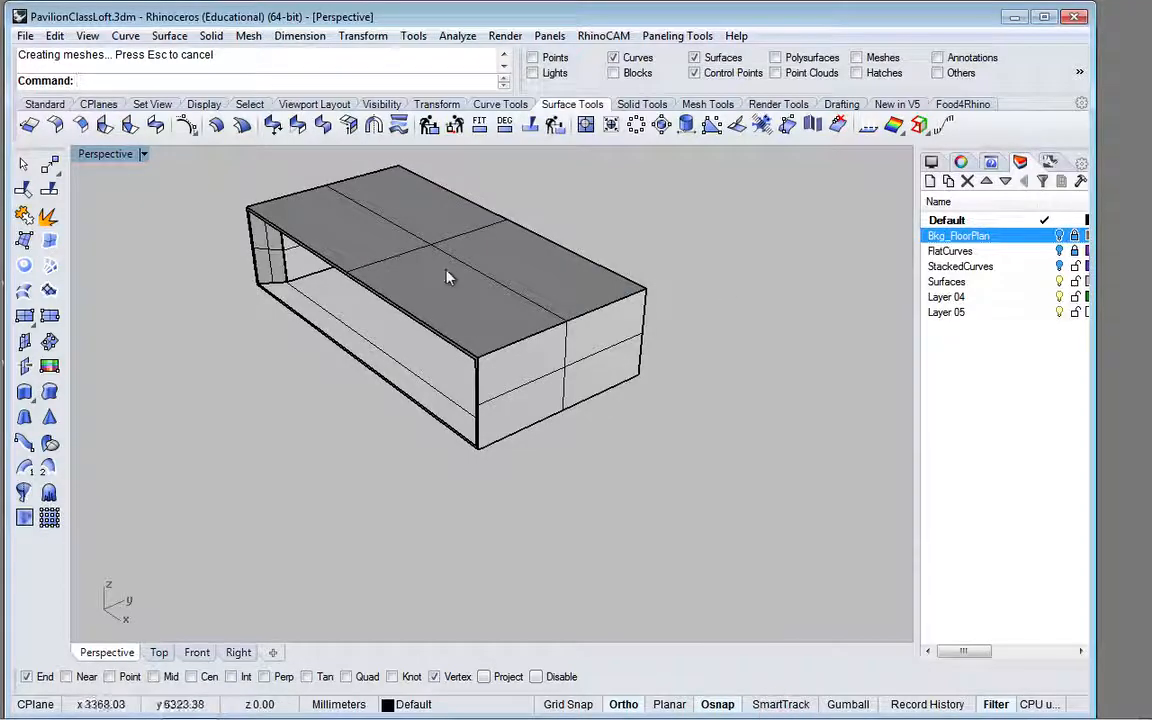
Step: Close the opposite short end with a four-corner surface through the frames' lower and upper outer corners
{"action": "mouse_move", "coordinate": [447, 277]}
{"action": "right_mouse_down"}
{"action": "mouse_move", "coordinate": [687, 244]}
{"action": "mouse_move", "coordinate": [342, 414]}
{"action": "mouse_move", "coordinate": [378, 391]}
{"action": "mouse_move", "coordinate": [367, 384]}
{"action": "mouse_move", "coordinate": [465, 278]}
{"action": "right_mouse_up"}
{"action": "scroll", "coordinate": [360, 314], "scroll_direction": "up", "scroll_amount": 5}
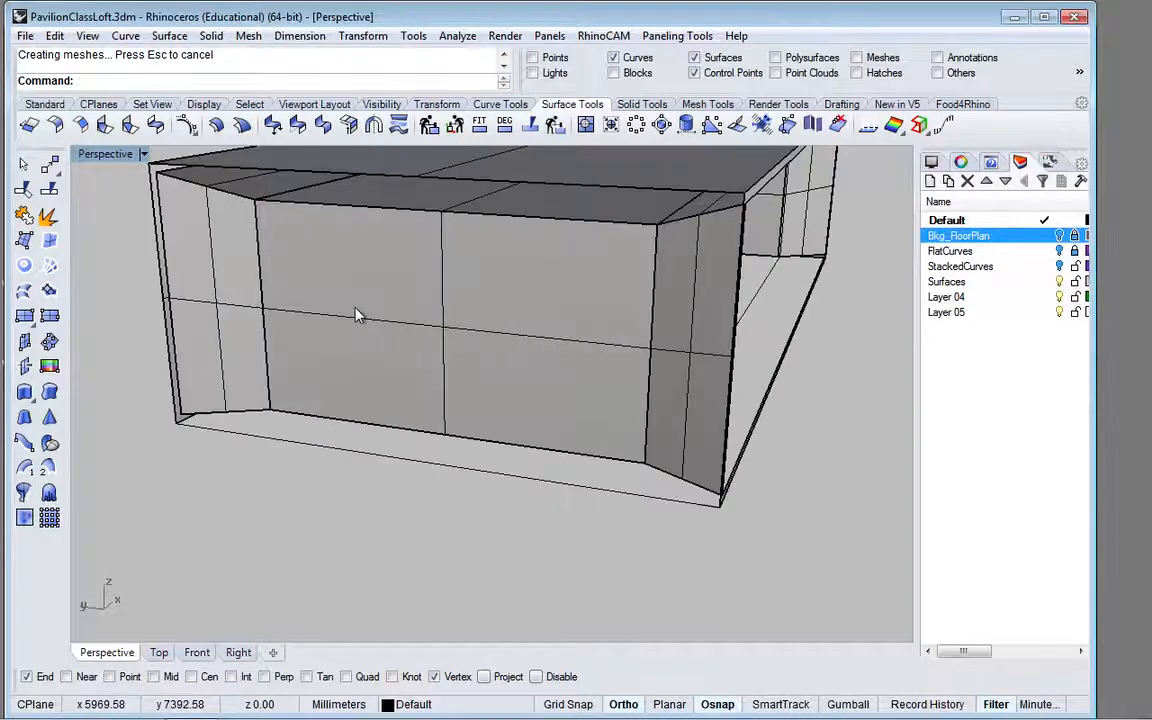
{"action": "right_click", "coordinate": [356, 308]}
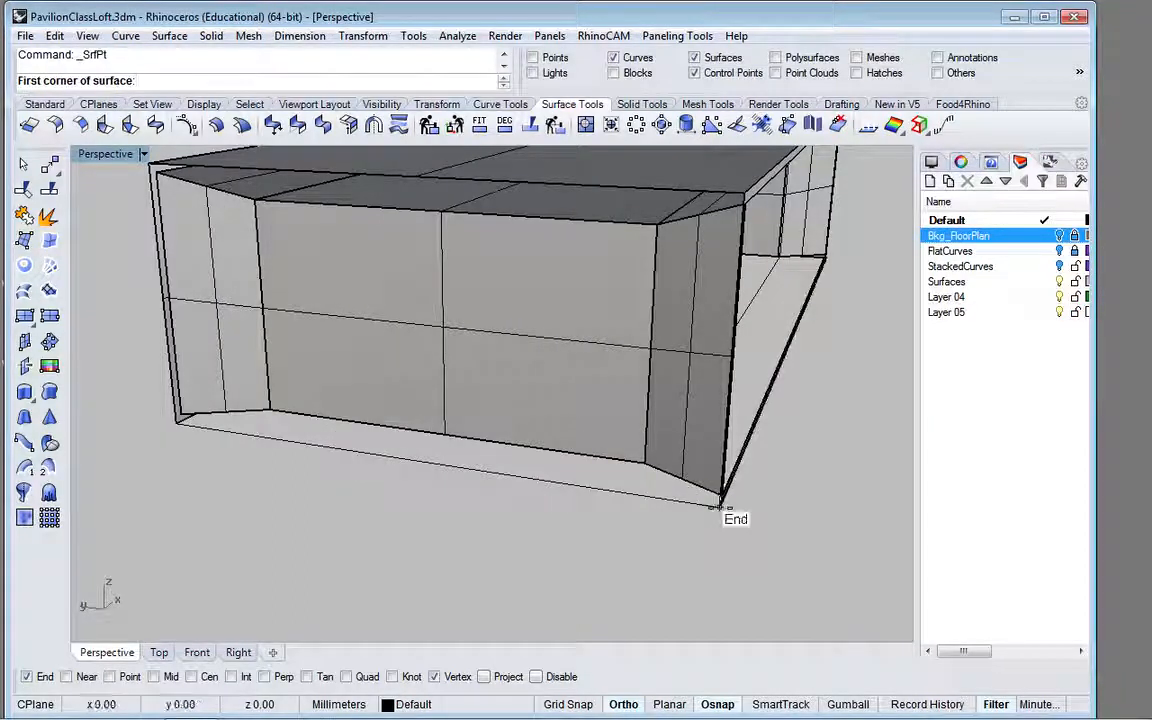
{"action": "left_click", "coordinate": [719, 503]}
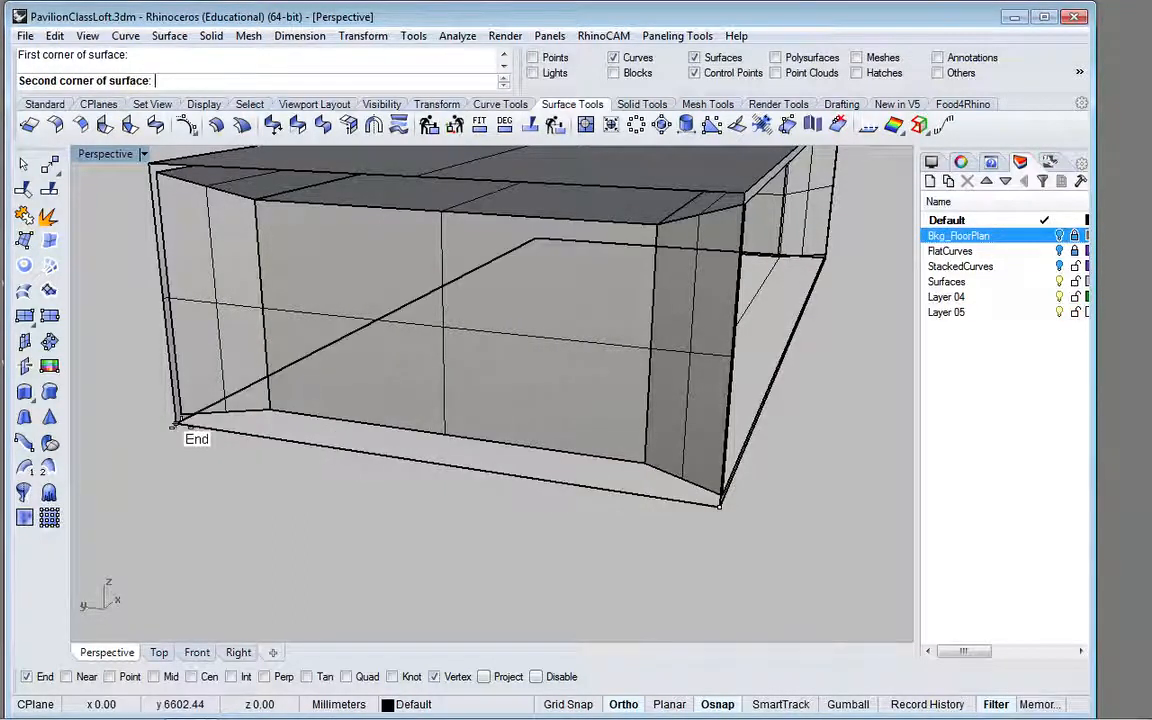
{"action": "left_click", "coordinate": [178, 422]}
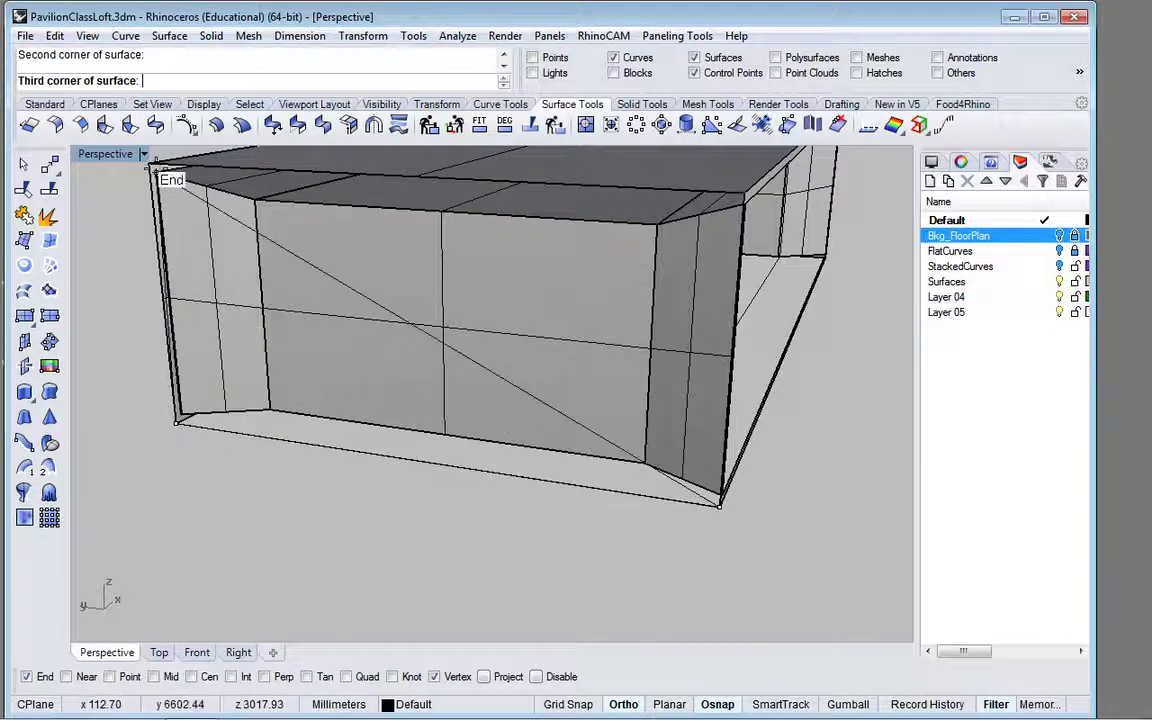
{"action": "left_click", "coordinate": [151, 166]}
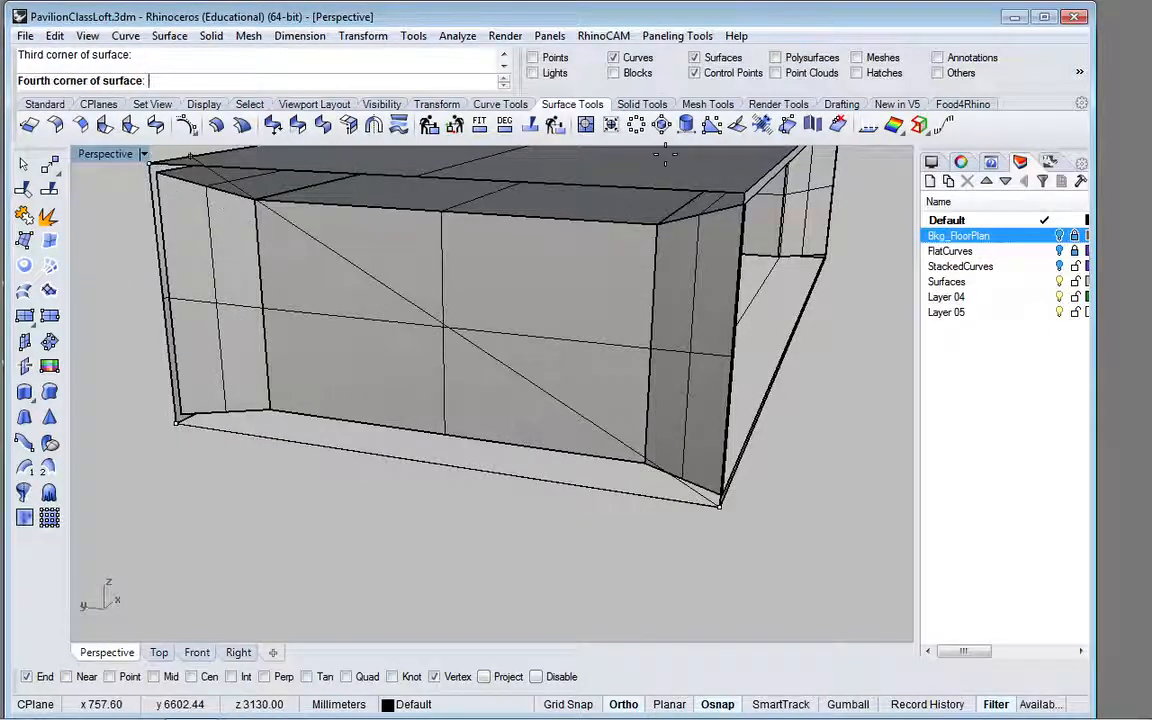
{"action": "left_click", "coordinate": [743, 193]}
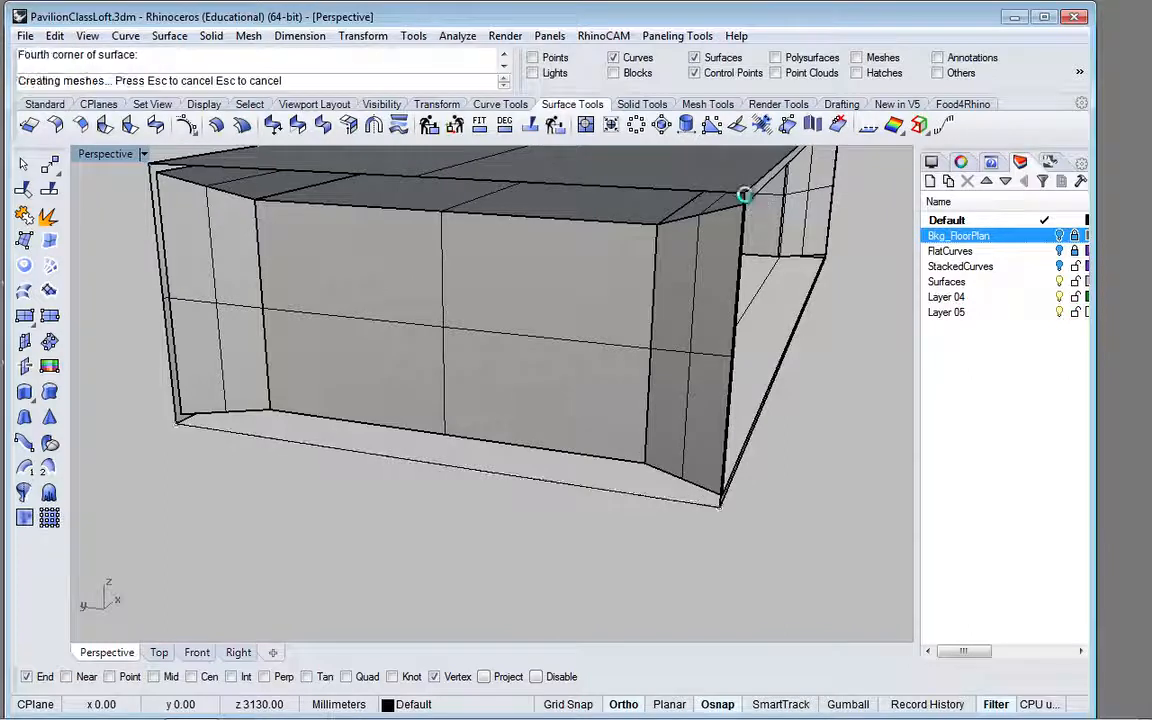
Step: Examine the enclosed pavilion and the planar frame's lower edge from the open long side
{"action": "scroll", "coordinate": [627, 375], "scroll_direction": "down", "scroll_amount": 4}
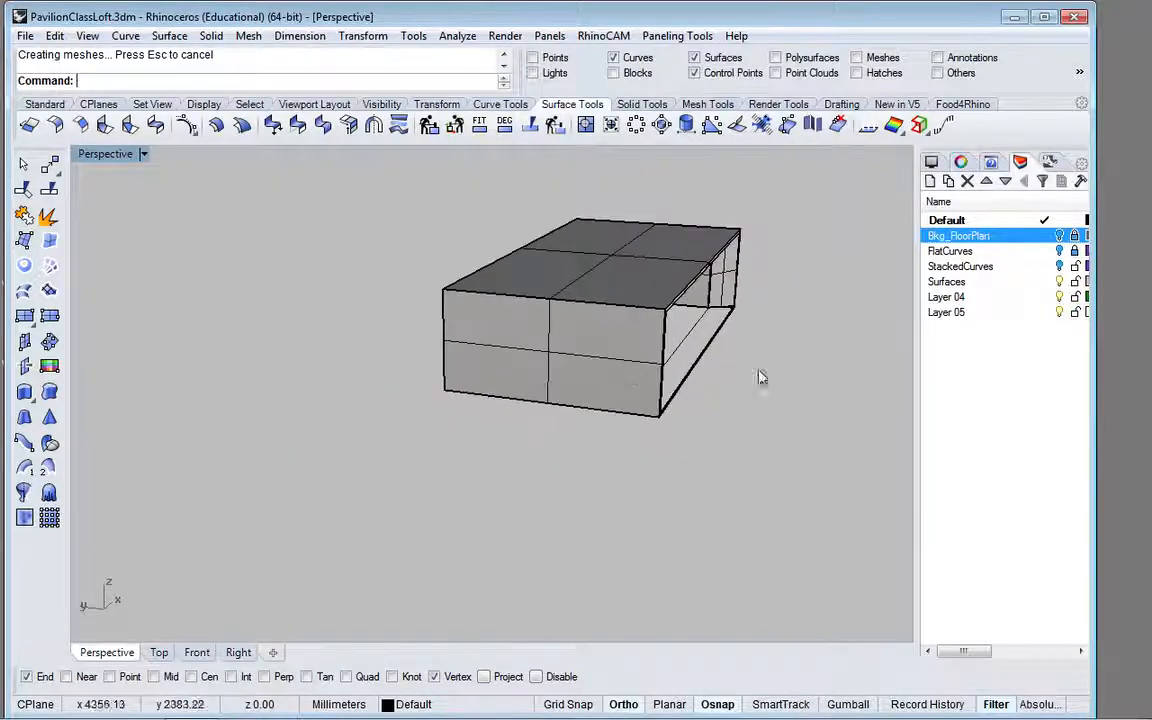
{"action": "left_click_drag", "start_coordinate": [772, 335], "coordinate": [772, 363]}
{"action": "right_click_drag", "start_coordinate": [778, 370], "coordinate": [632, 327]}
{"action": "scroll", "coordinate": [632, 327], "scroll_direction": "up", "scroll_amount": 3}
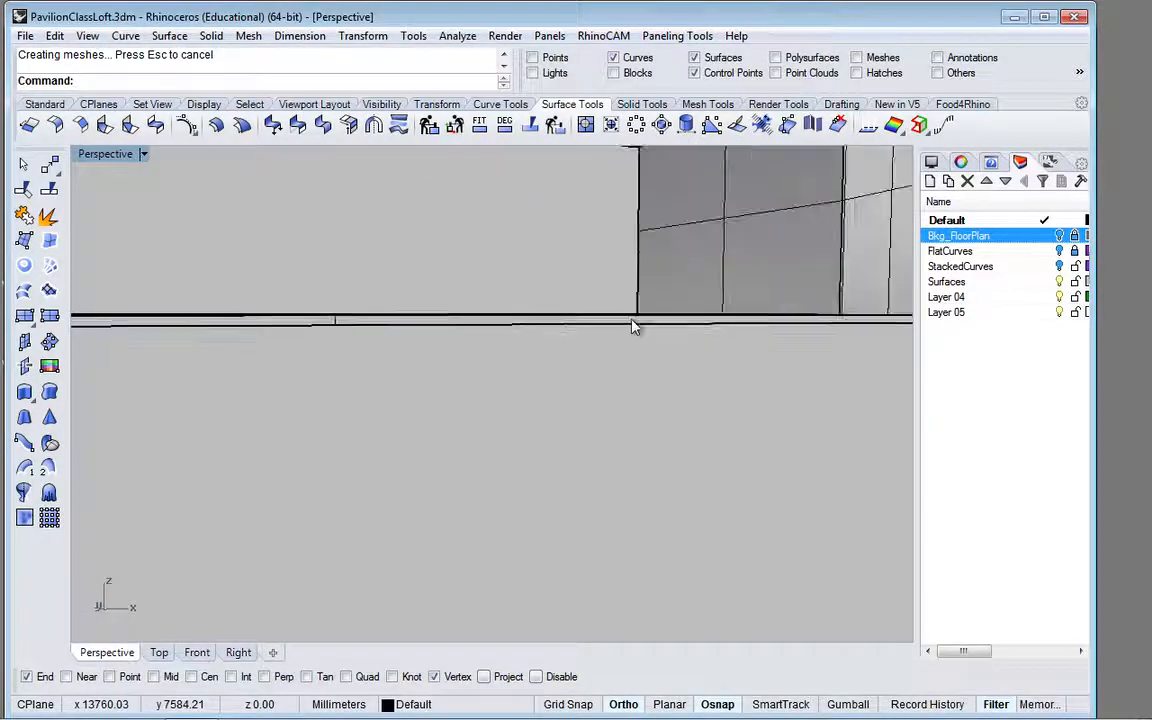
{"action": "scroll", "coordinate": [632, 327], "scroll_direction": "down", "scroll_amount": 2}
{"action": "scroll", "coordinate": [640, 320], "scroll_direction": "down", "scroll_amount": 3}
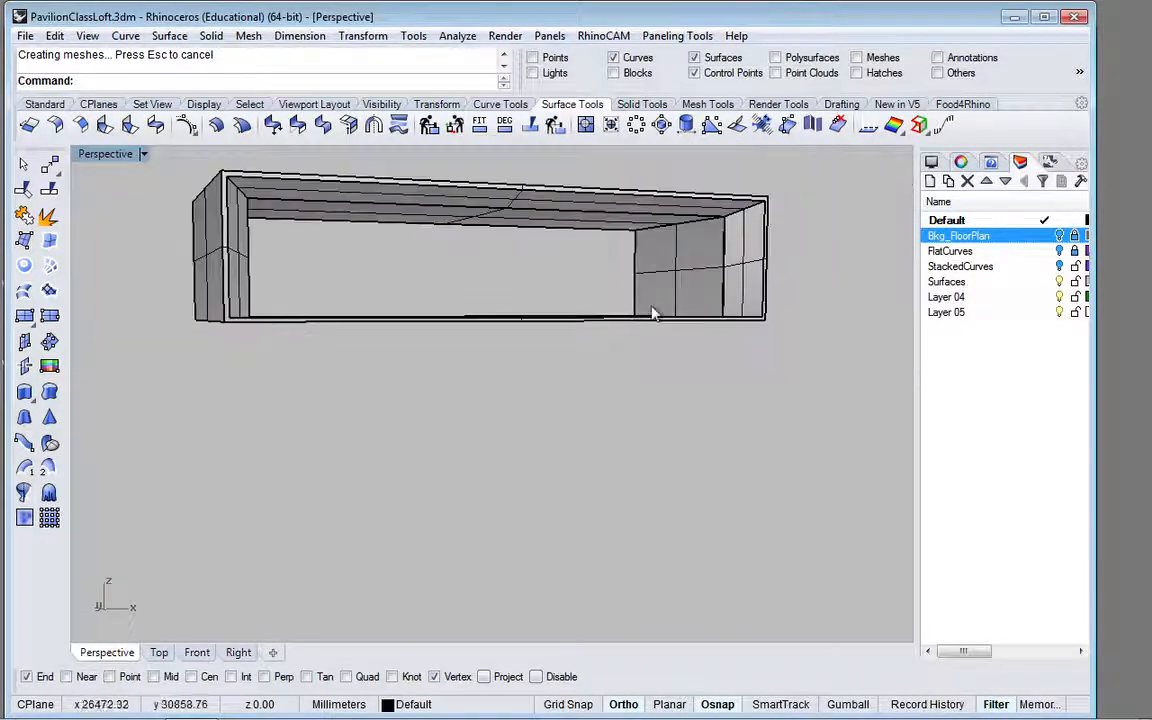
{"action": "right_click_drag", "start_coordinate": [712, 327], "coordinate": [733, 378]}
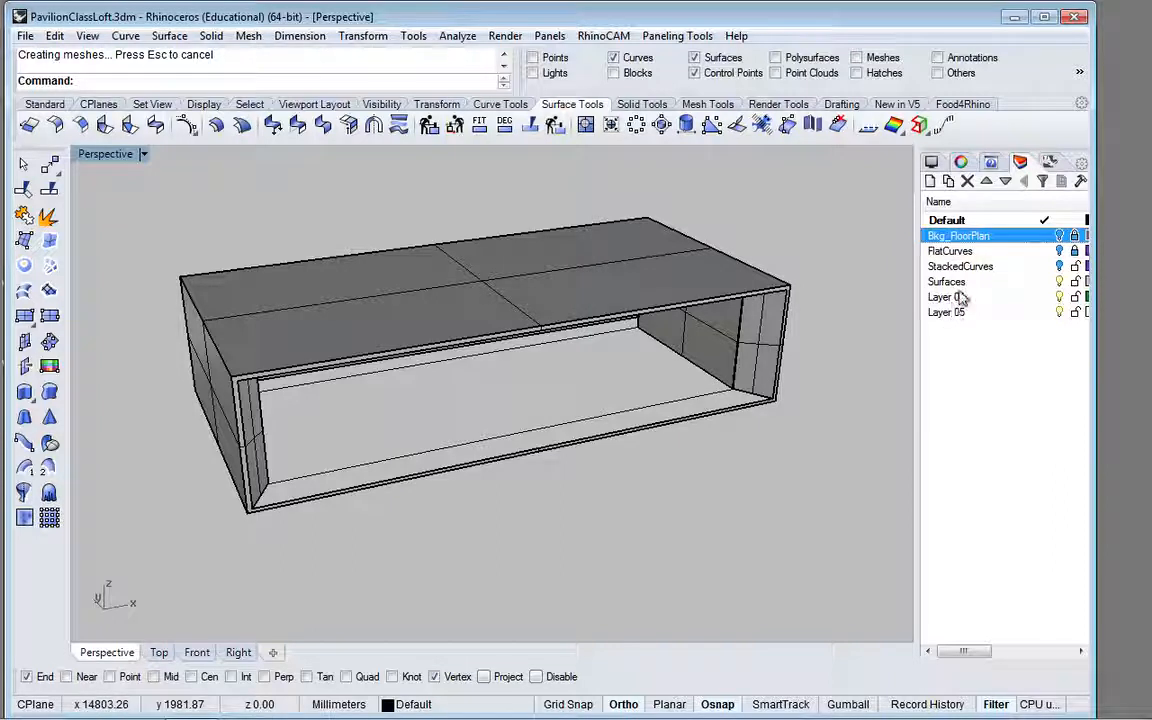
Step: Rename Layer 04 as curvesAsGuides
{"action": "left_click", "coordinate": [958, 297]}
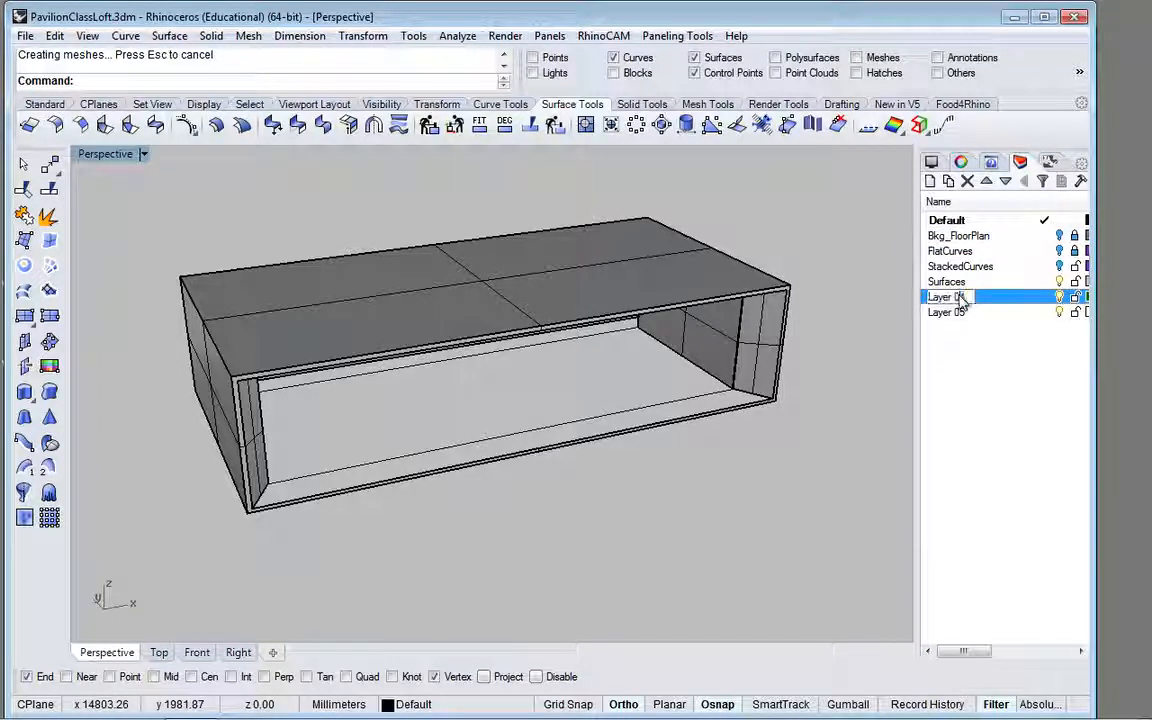
{"action": "left_click_drag", "start_coordinate": [985, 302], "coordinate": [900, 302]}
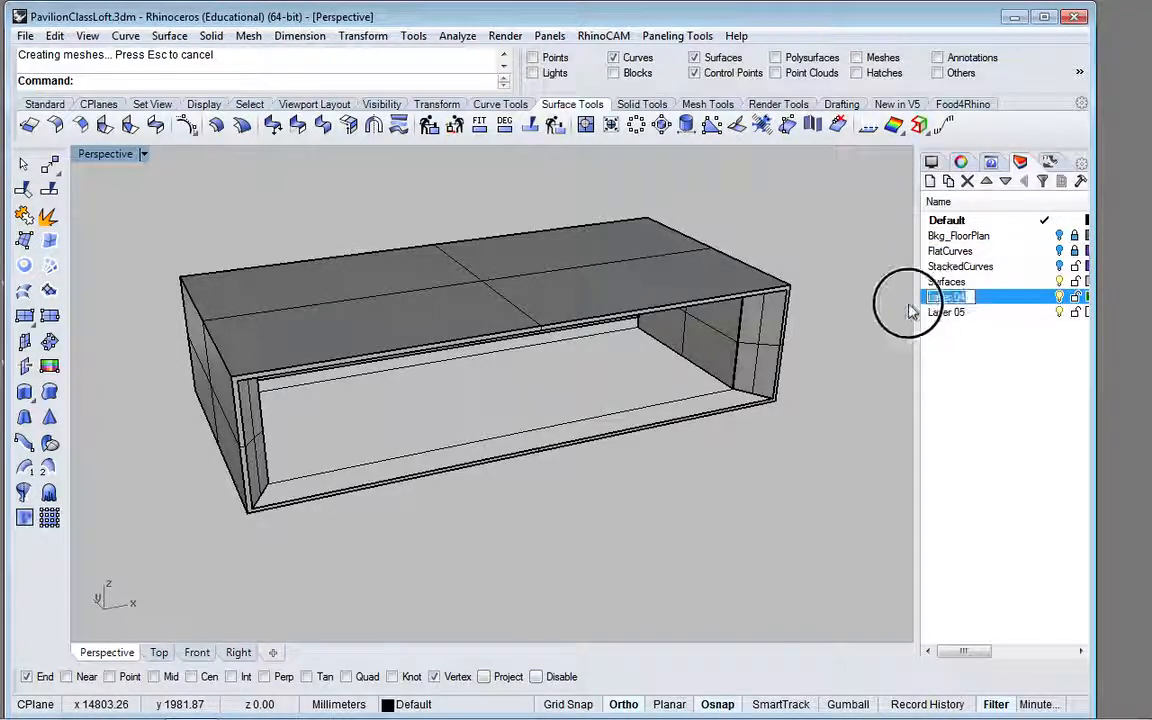
{"action": "type", "text": "curv"}
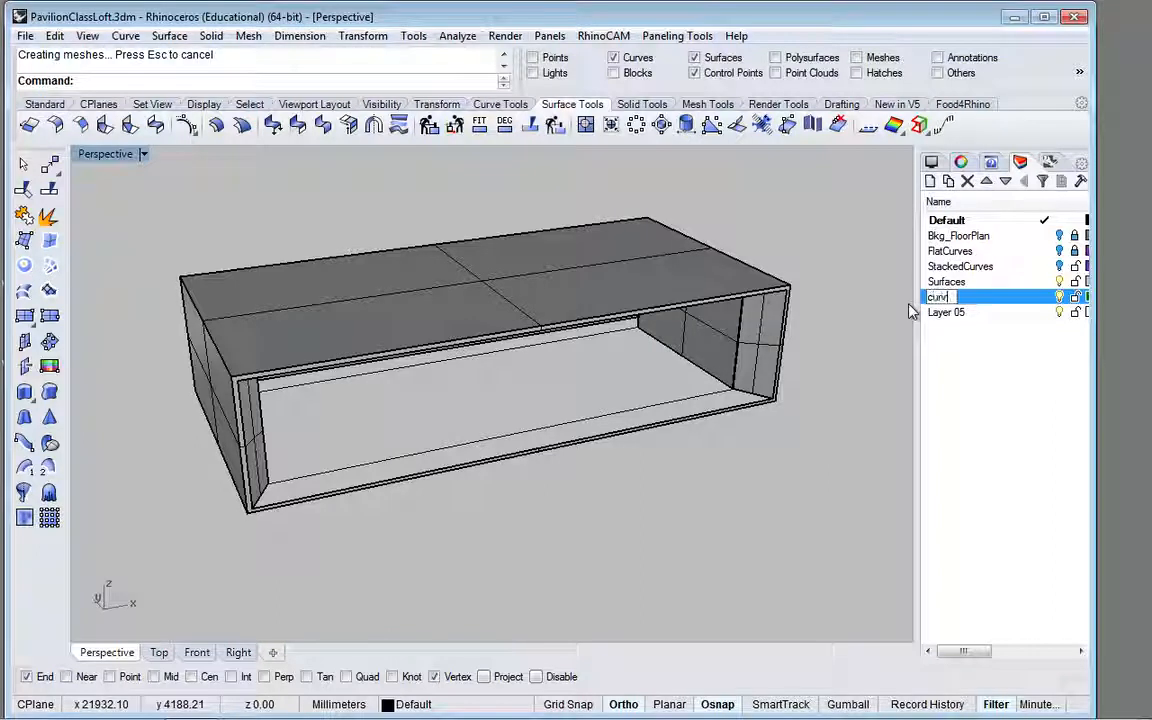
{"action": "type", "text": "esAs"}
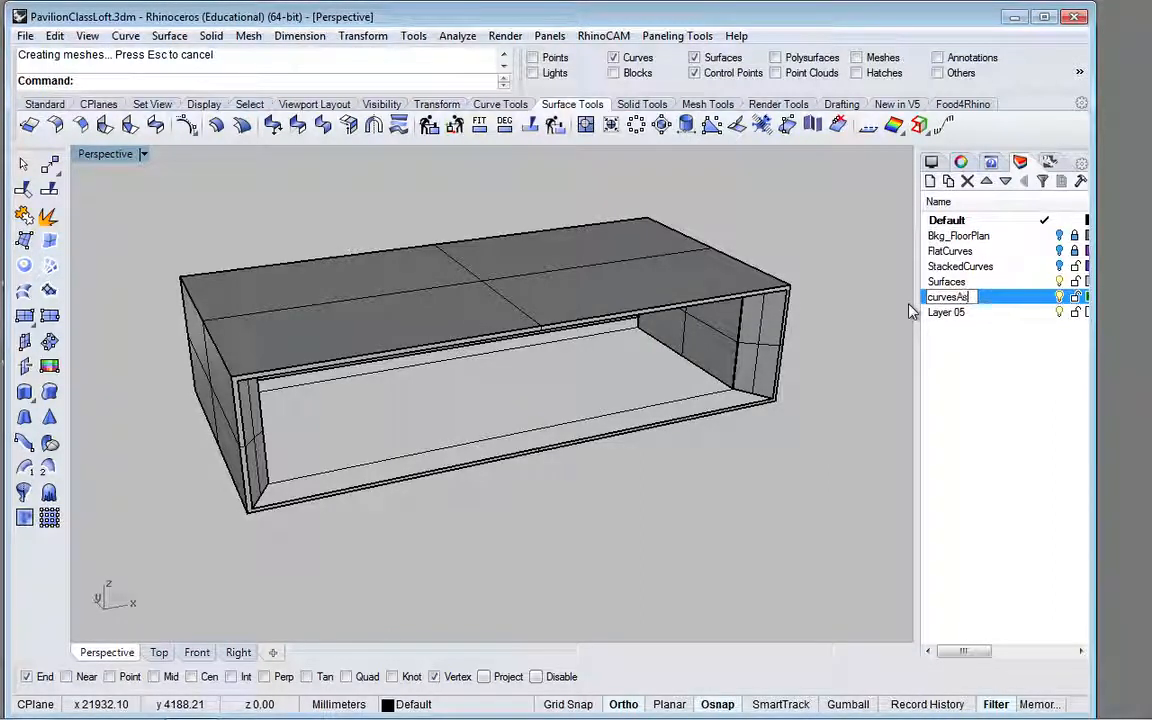
{"action": "type", "text": "Guides"}
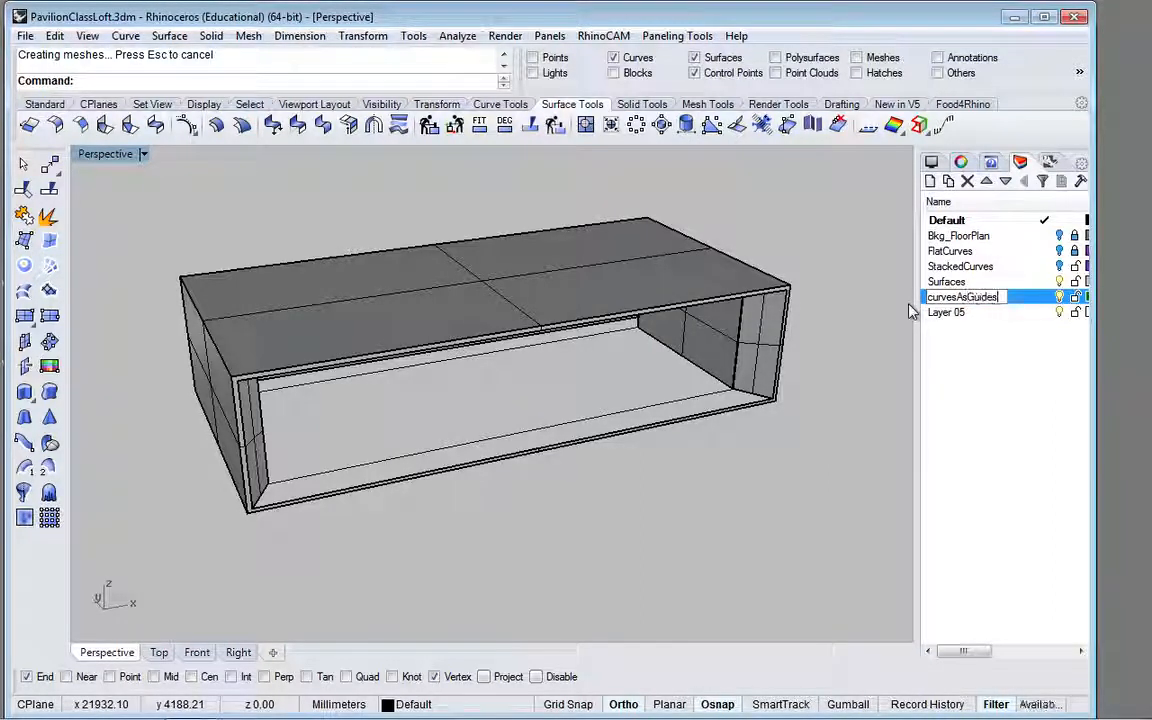
{"action": "key", "text": "Return"}
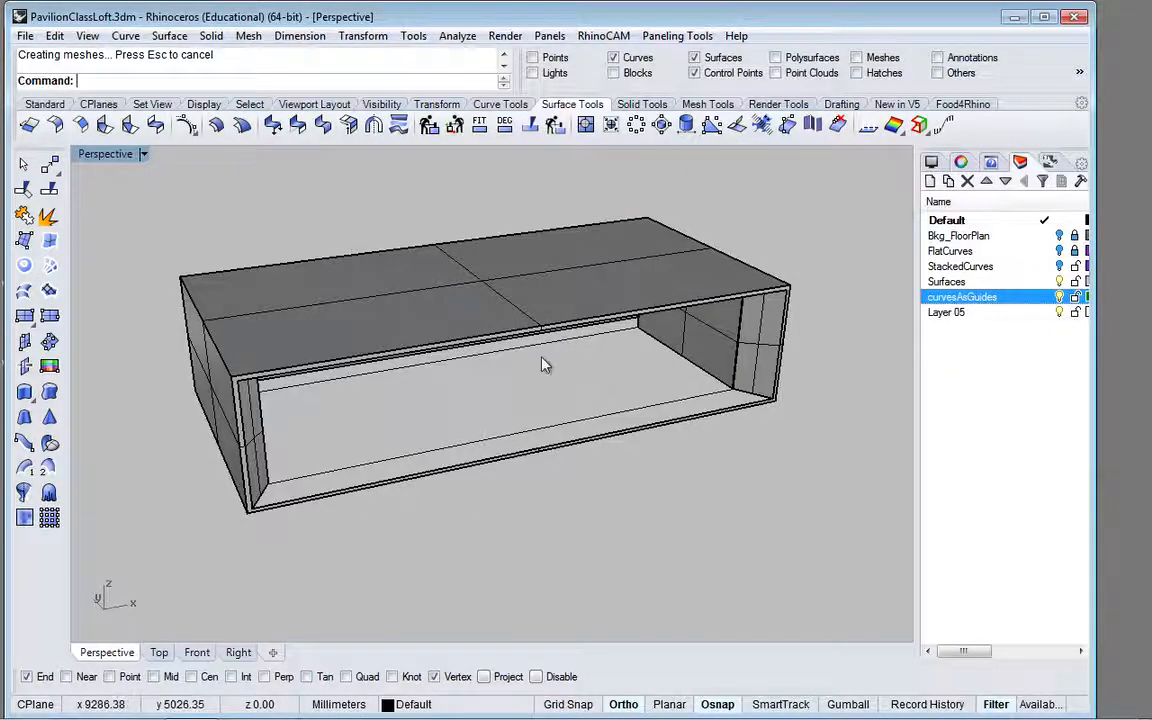
Step: Assign all visible curves and surfaces to the curvesAsGuides layer, and lock and hide that layer
{"action": "key", "text": "ctrl+a"}
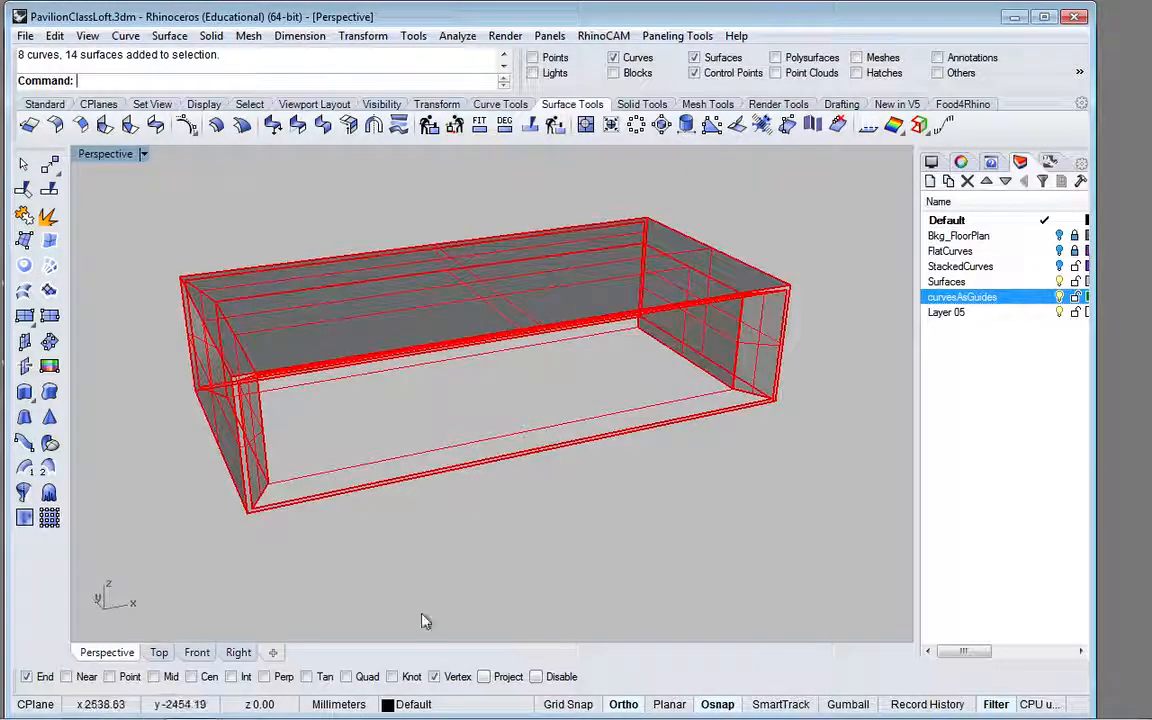
{"action": "left_click", "coordinate": [424, 706]}
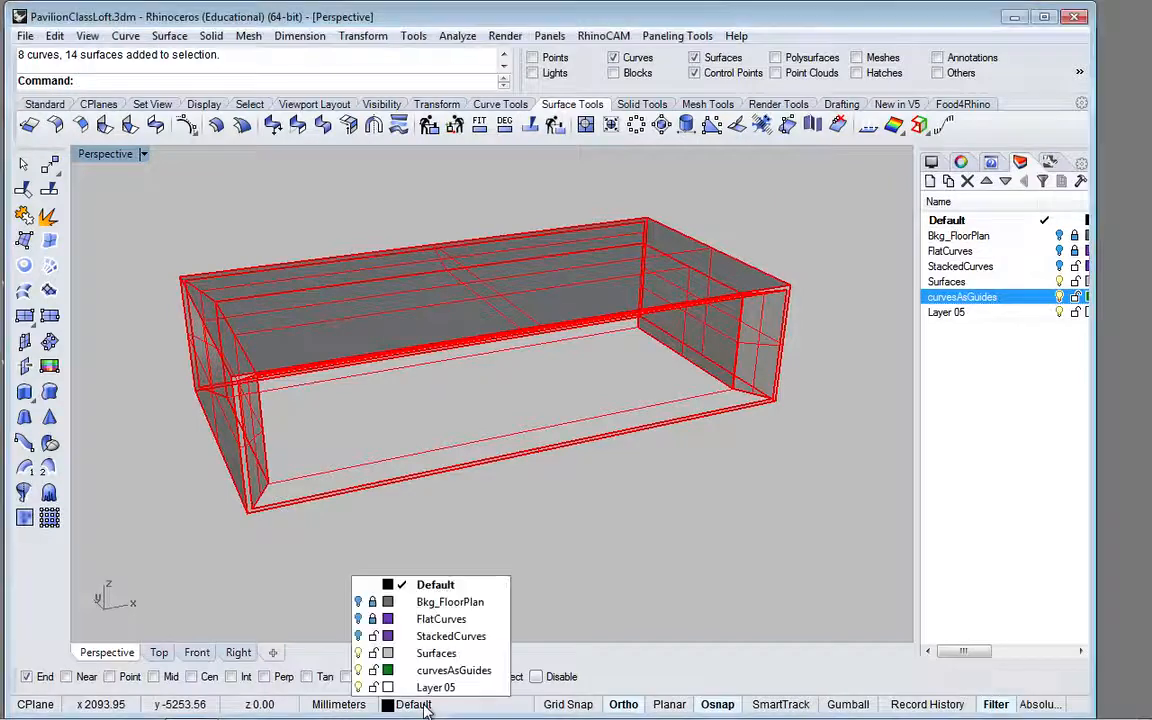
{"action": "left_click", "coordinate": [437, 672]}
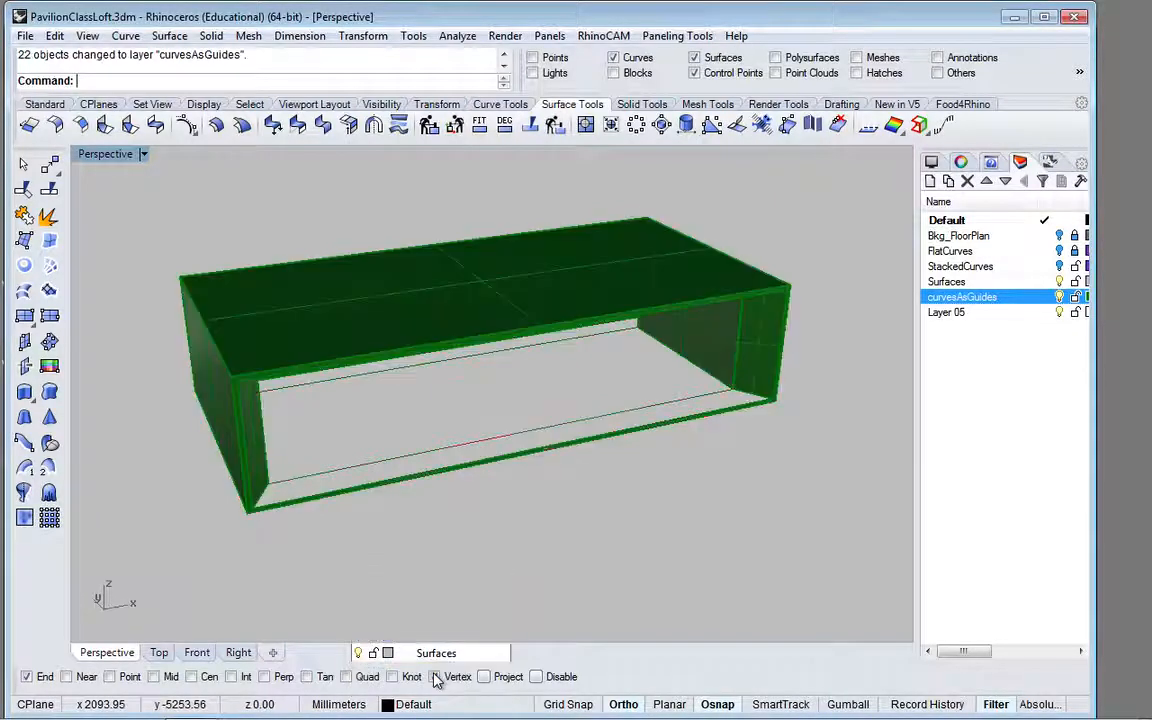
{"action": "left_click", "coordinate": [631, 529]}
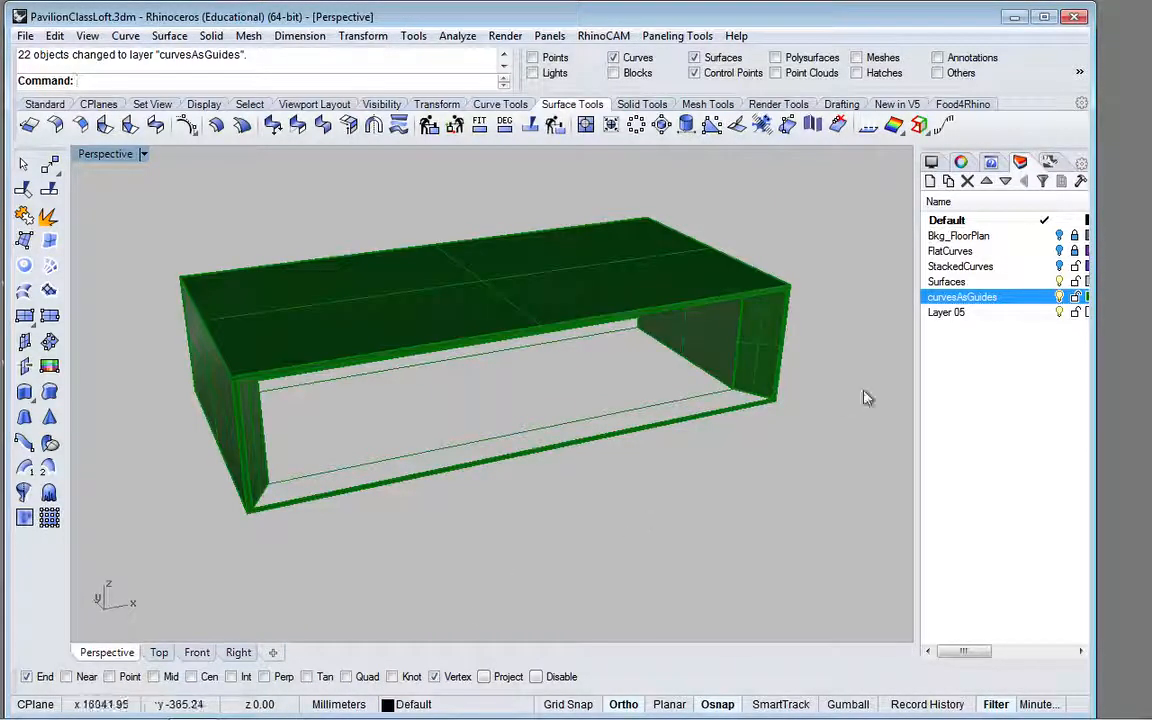
{"action": "left_click", "coordinate": [1059, 297]}
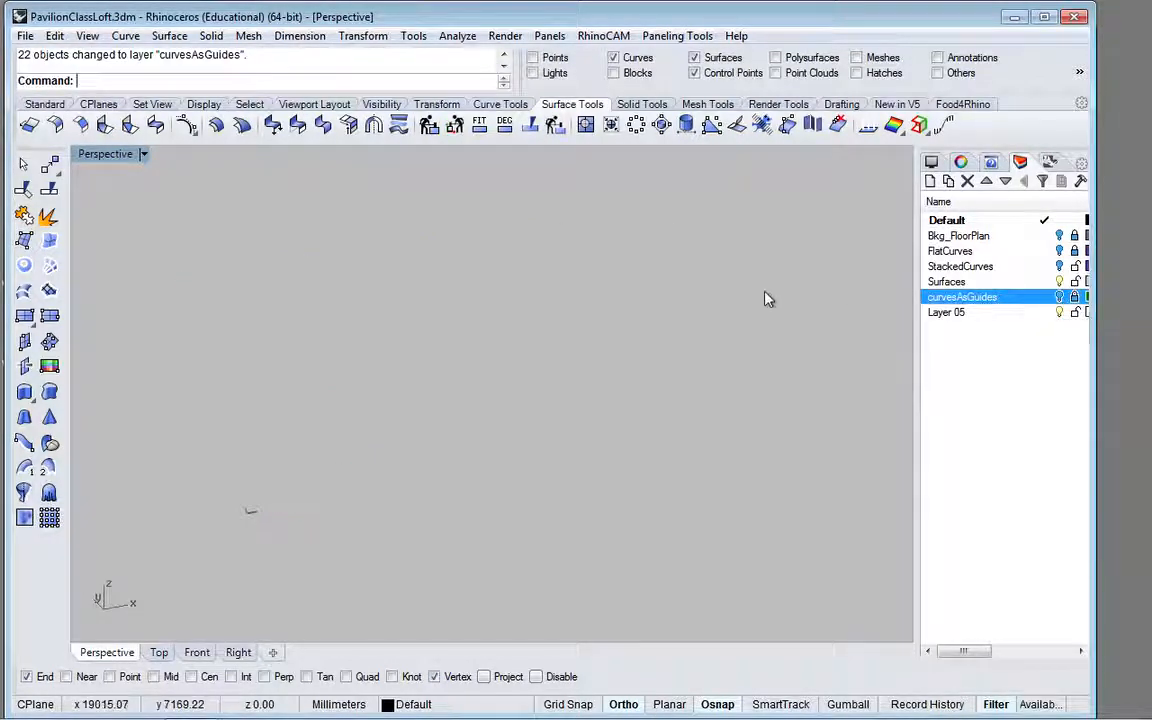
{"action": "left_click", "coordinate": [957, 316]}
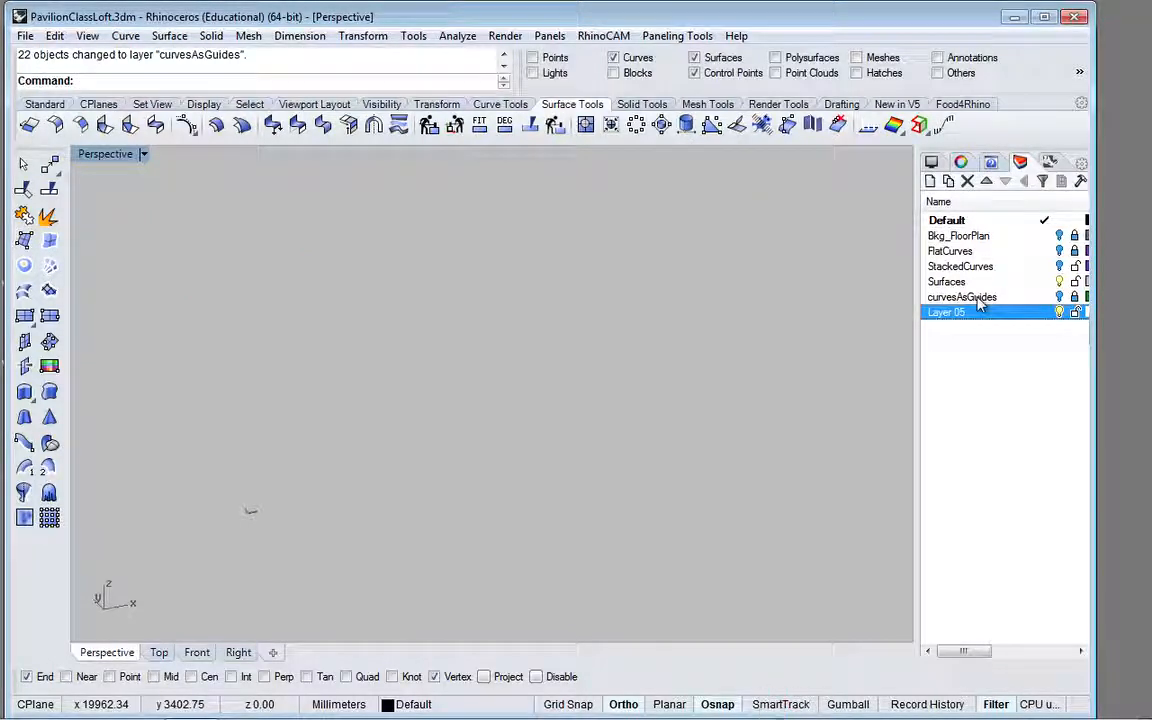
{"action": "left_click", "coordinate": [977, 298]}
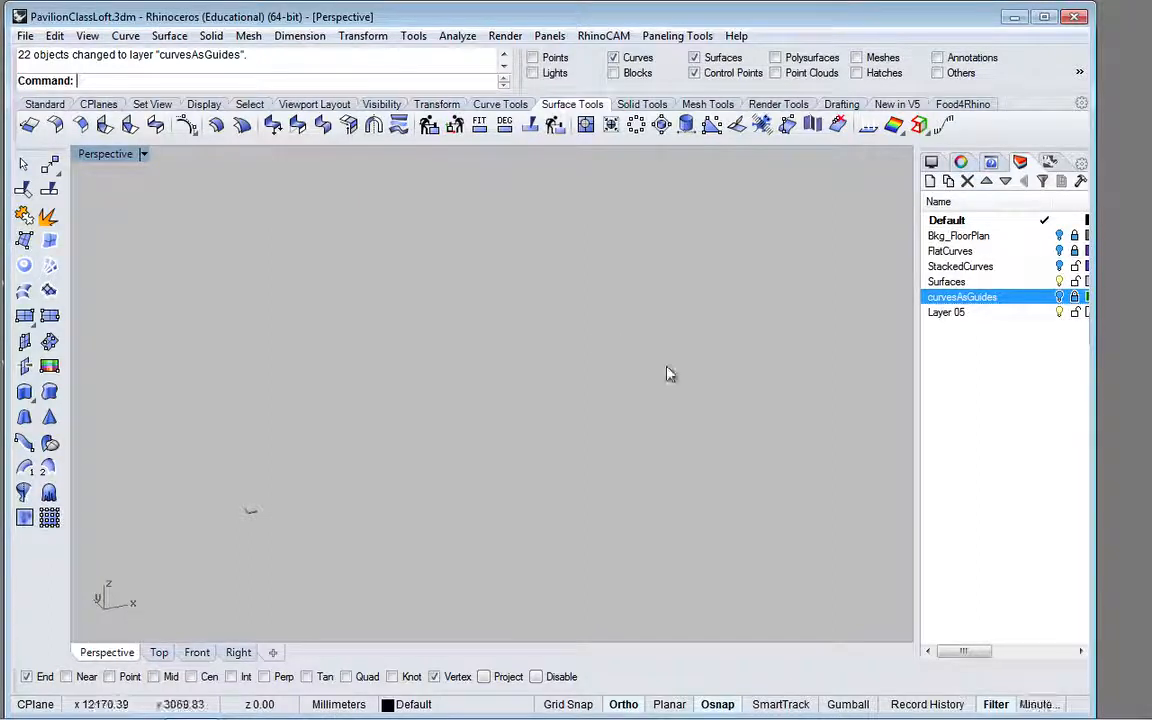
{"action": "left_click", "coordinate": [657, 313]}
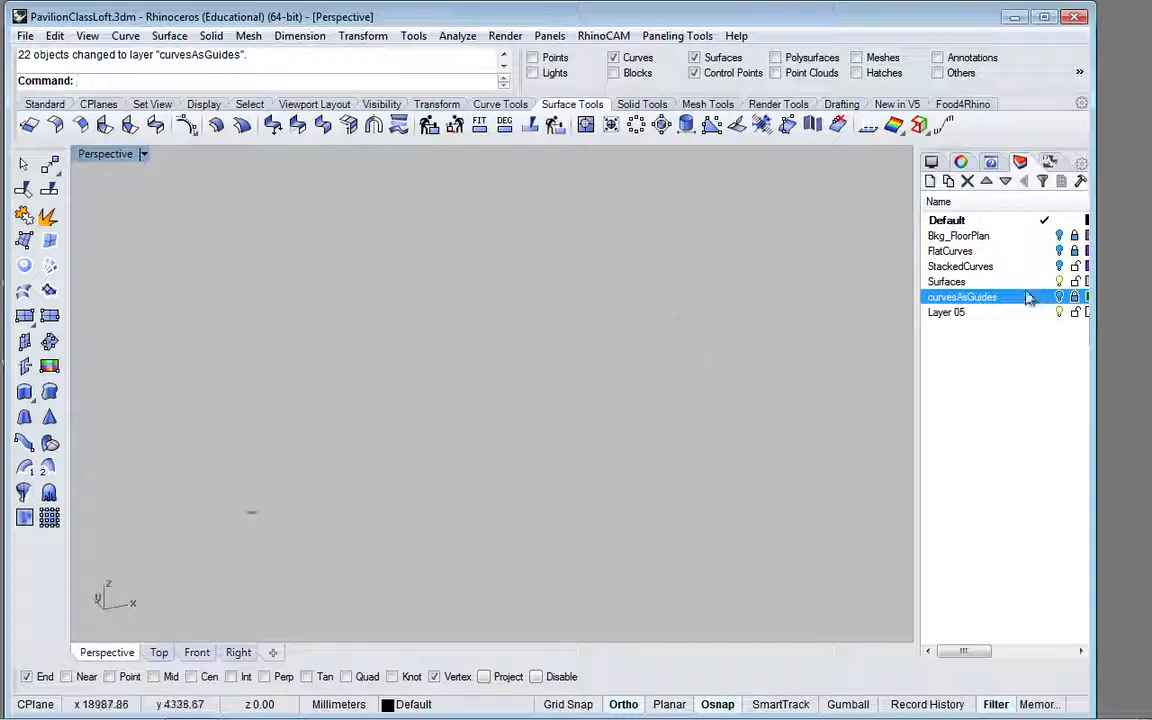
{"action": "left_click", "coordinate": [960, 221]}
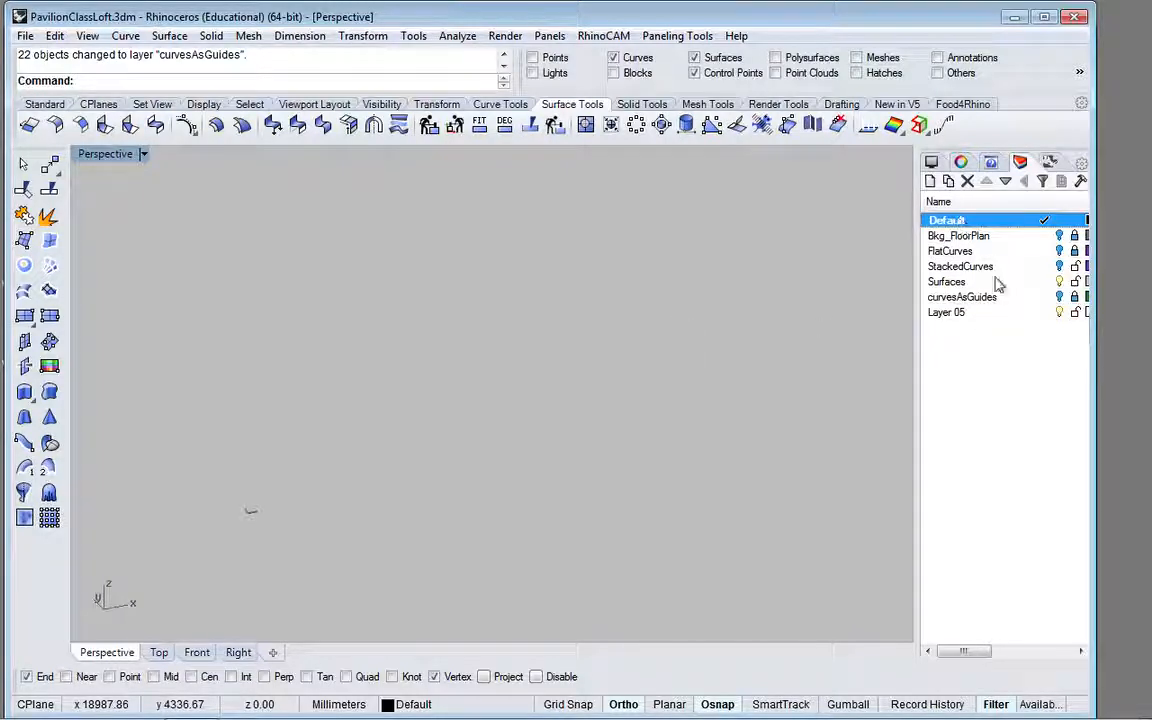
Step: Turn on the Bkg_FloorPlan layer and view its plan and elevation reference images in perspective
{"action": "left_click", "coordinate": [1058, 238]}
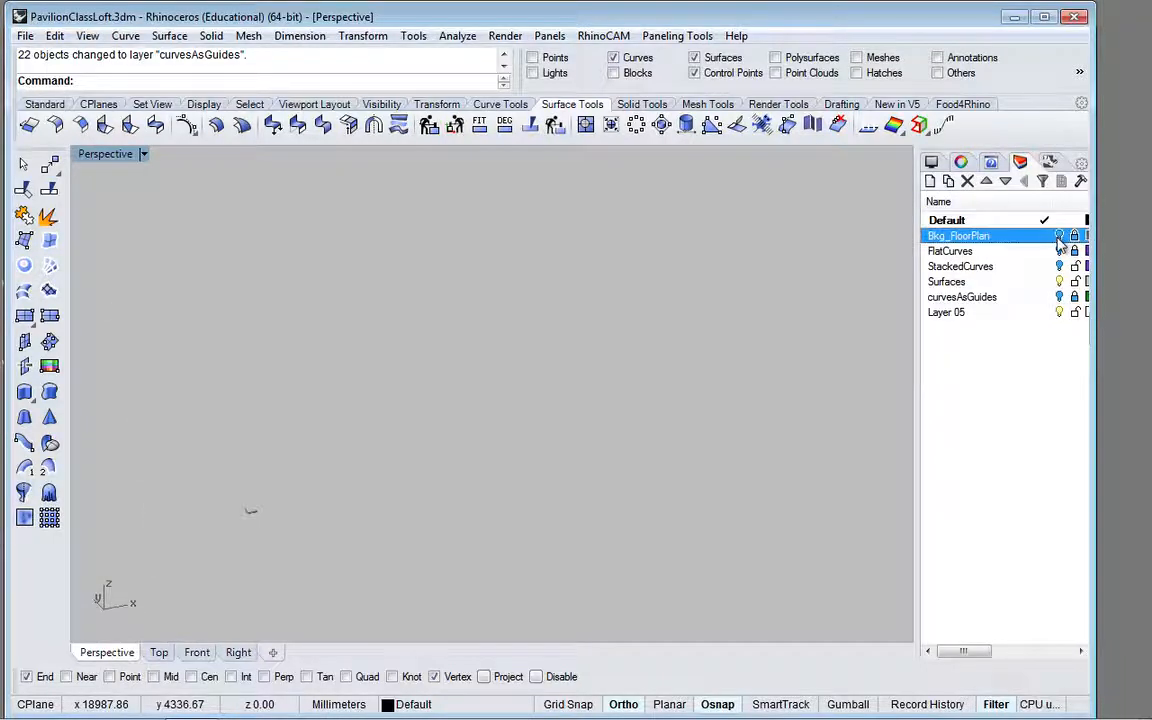
{"action": "left_click", "coordinate": [1060, 236]}
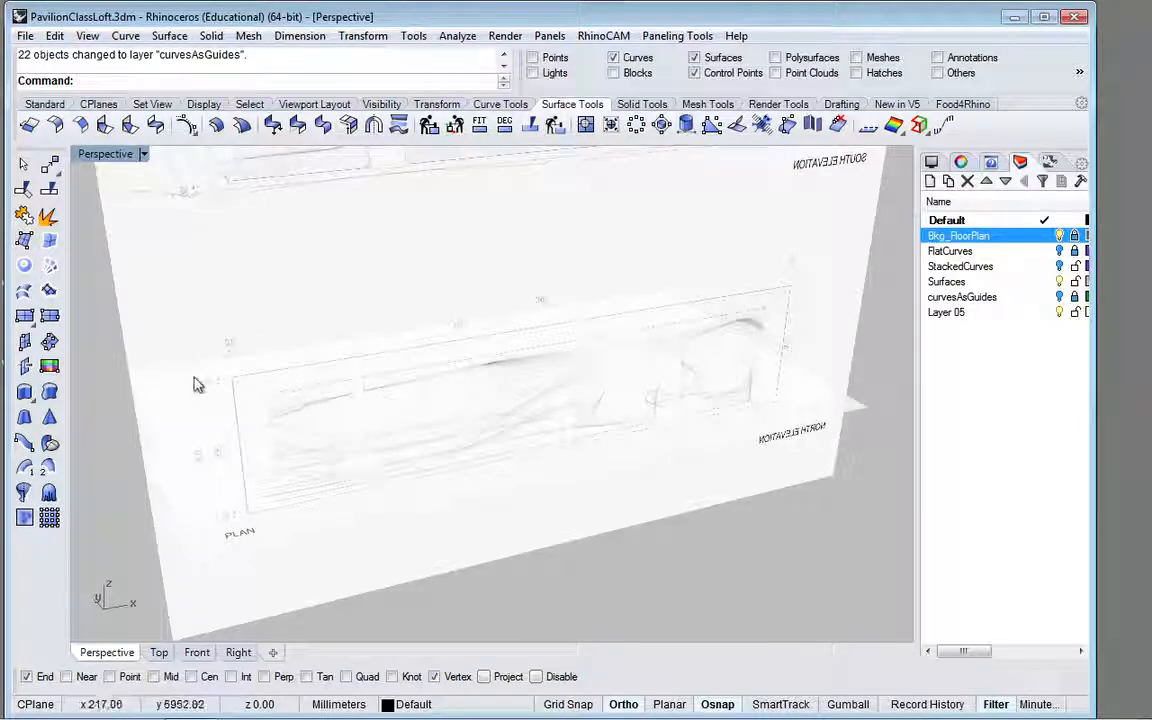
{"action": "right_click_drag", "start_coordinate": [182, 346], "coordinate": [545, 404]}
{"action": "right_click_drag", "start_coordinate": [581, 324], "coordinate": [484, 385], "text": "shift"}
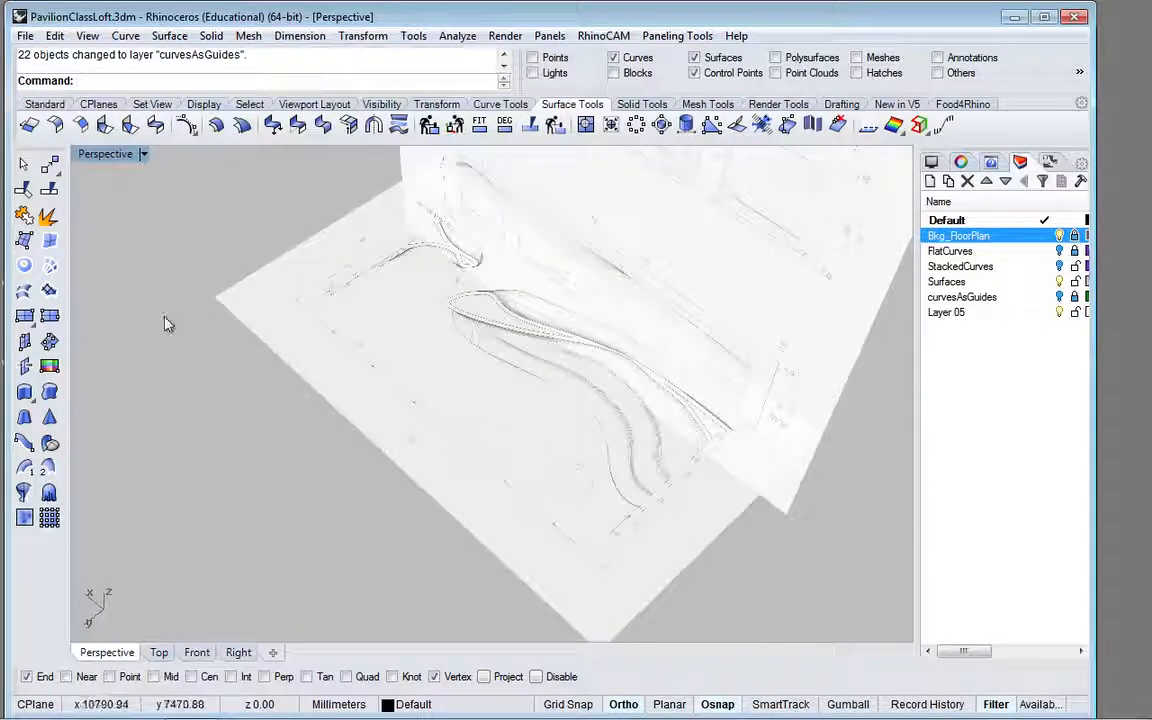
Step: In the Top view, draw a corner-to-corner box base over the plan's outer outline with Ortho off, about 13500 by 6600 mm
{"action": "left_click", "coordinate": [160, 654]}
{"action": "scroll", "coordinate": [480, 404], "scroll_direction": "down", "scroll_amount": 2}
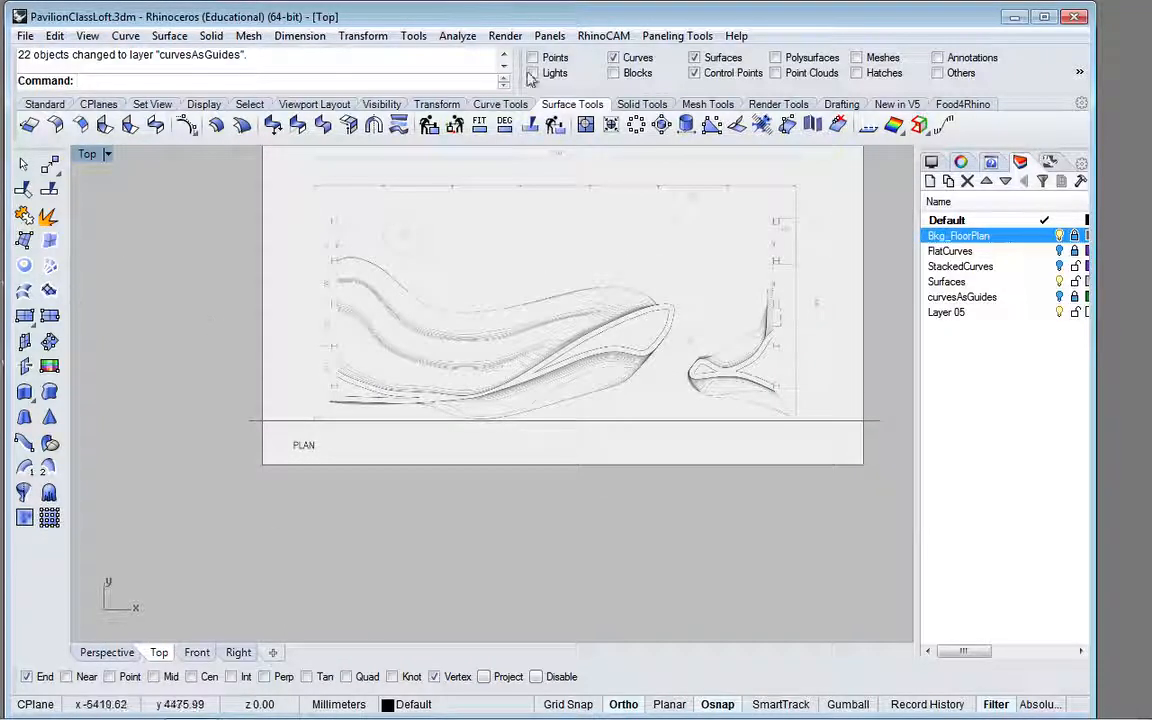
{"action": "left_click", "coordinate": [46, 105]}
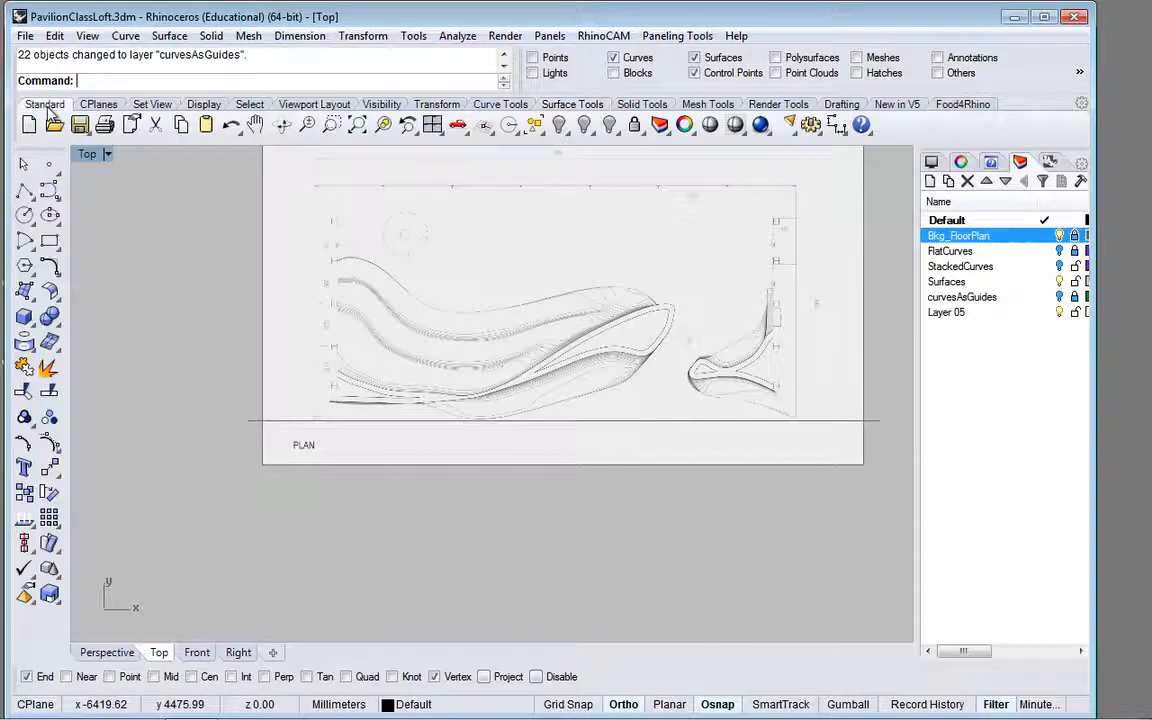
{"action": "left_click", "coordinate": [24, 320]}
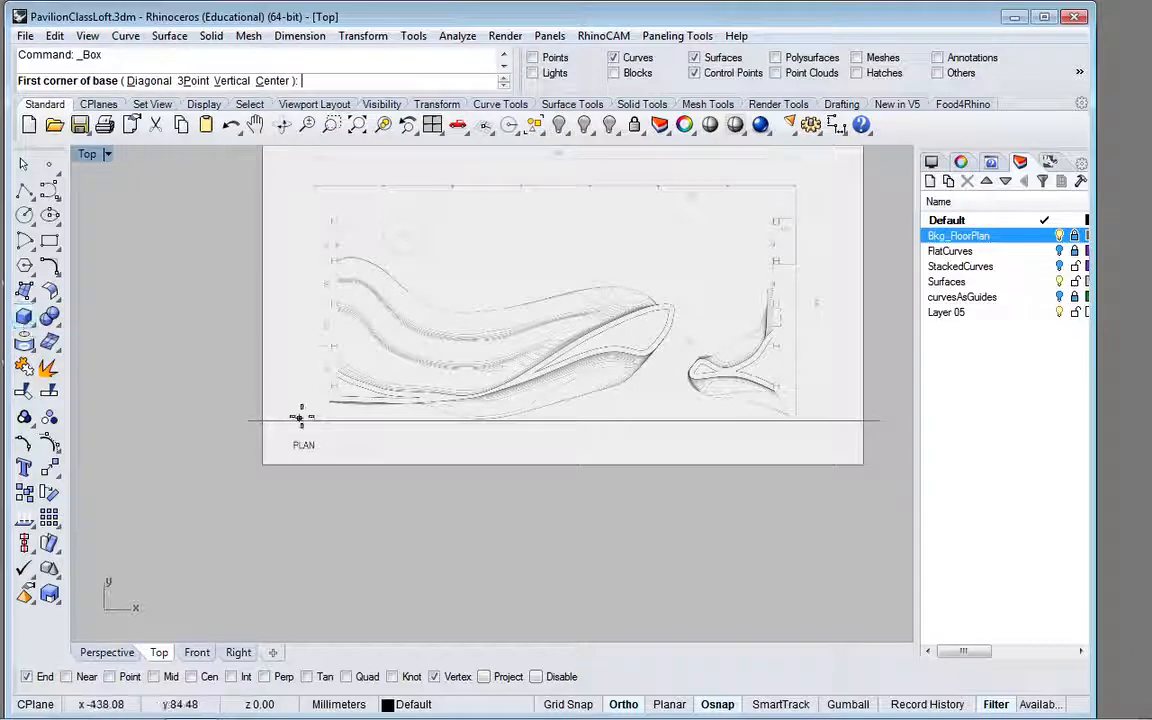
{"action": "scroll", "coordinate": [329, 437], "scroll_direction": "up", "scroll_amount": 5}
{"action": "scroll", "coordinate": [329, 437], "scroll_direction": "up", "scroll_amount": 1}
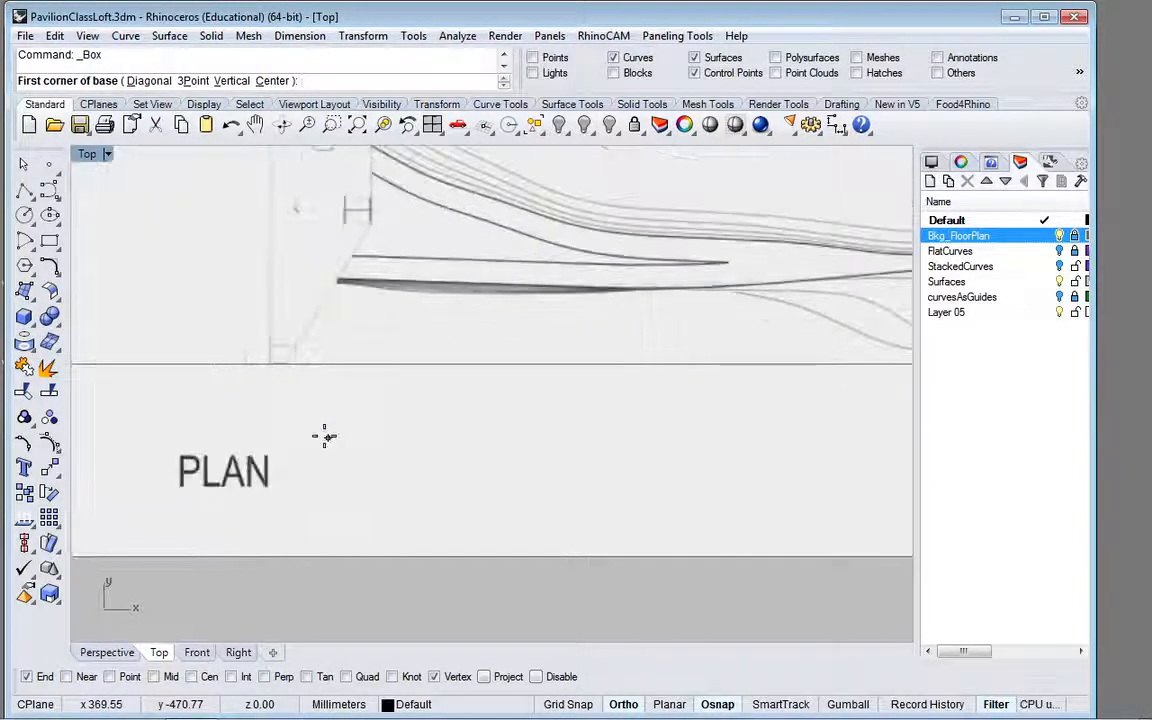
{"action": "left_click", "coordinate": [270, 364]}
{"action": "scroll", "coordinate": [460, 303], "scroll_direction": "down", "scroll_amount": 5}
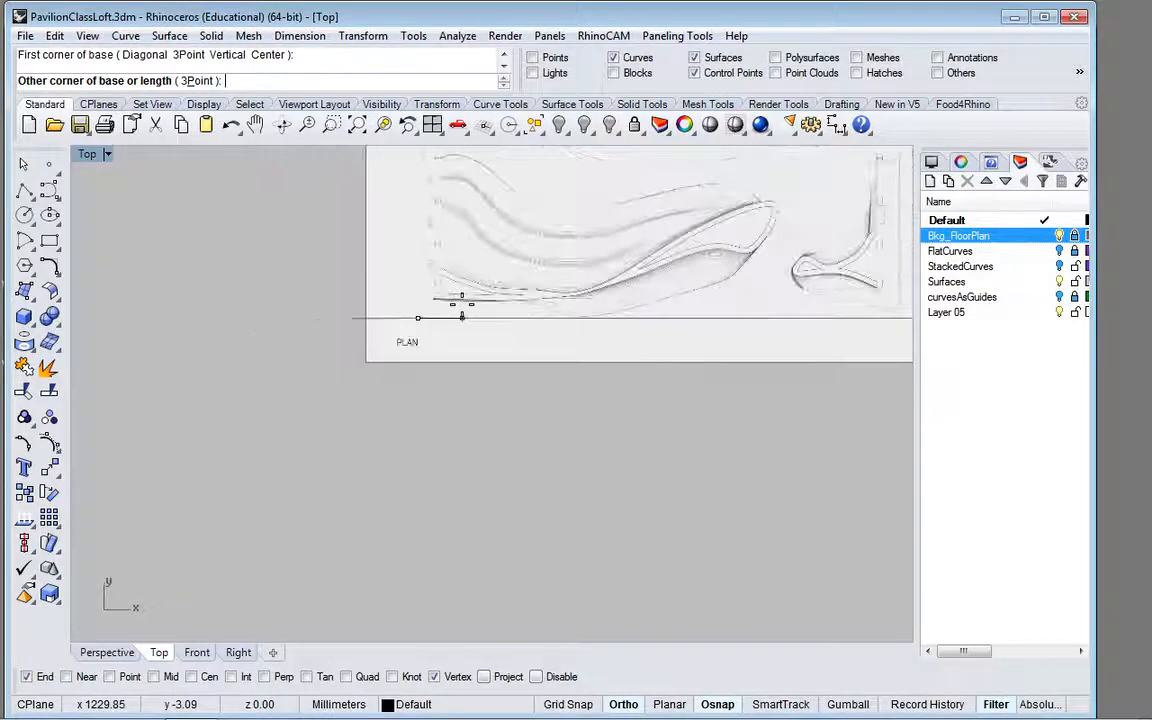
{"action": "scroll", "coordinate": [461, 316], "scroll_direction": "down", "scroll_amount": 6}
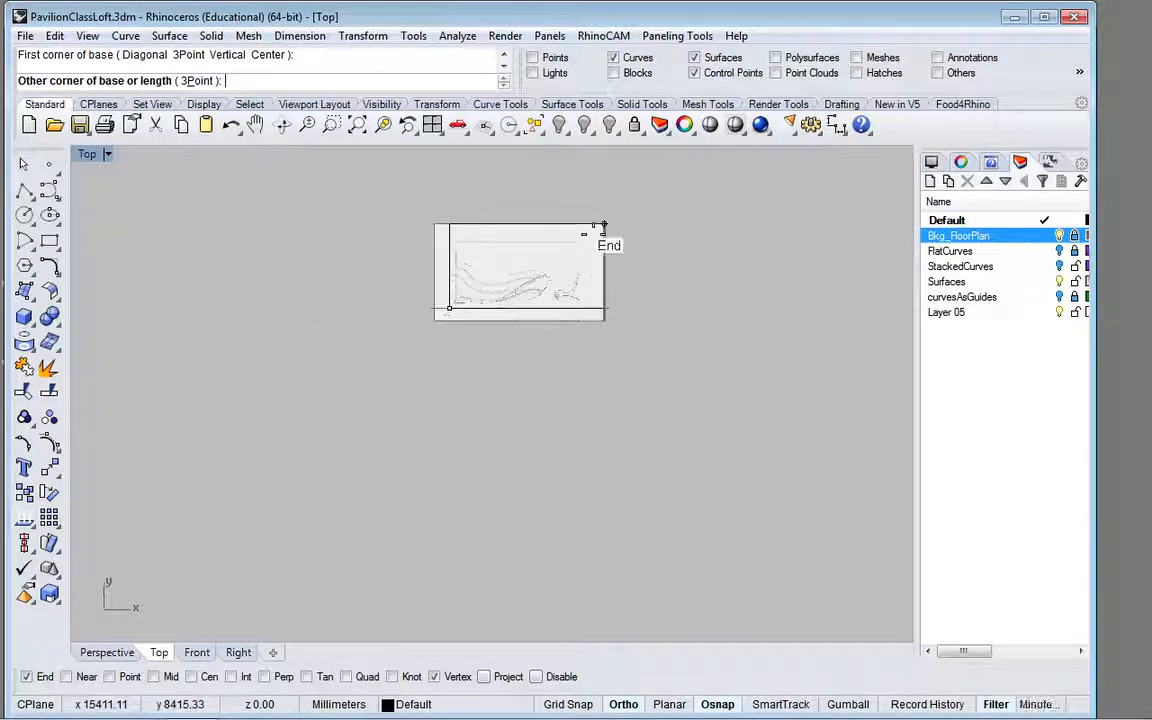
{"action": "scroll", "coordinate": [592, 237], "scroll_direction": "up", "scroll_amount": 6}
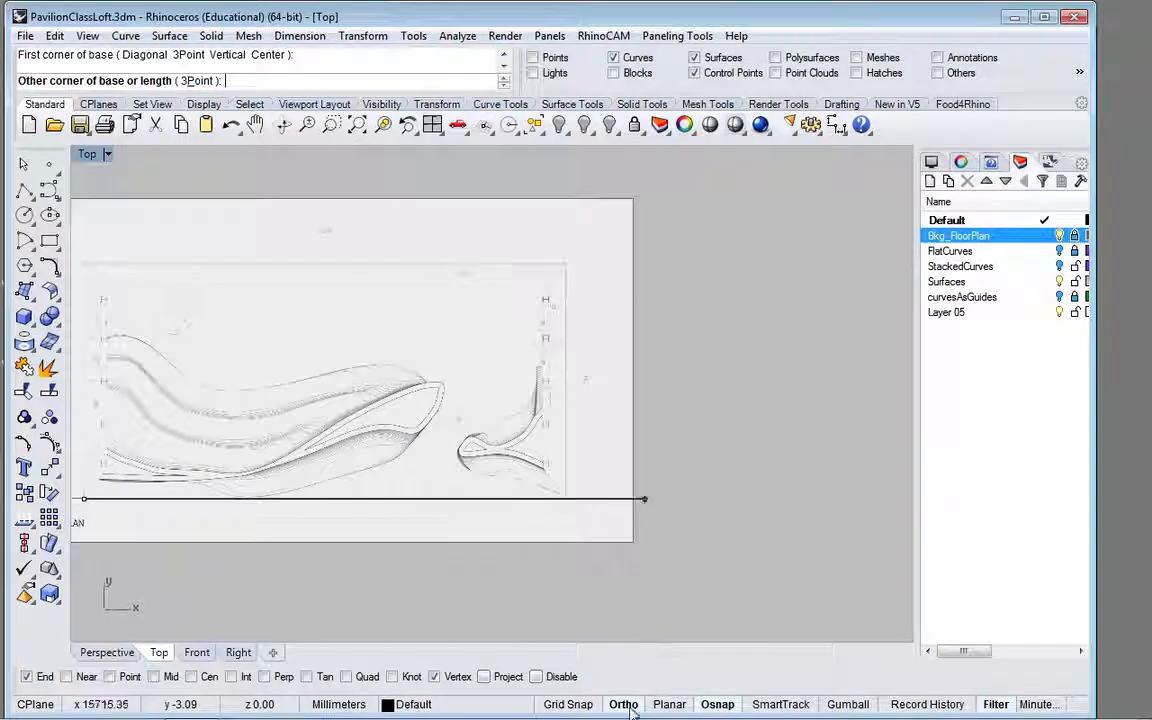
{"action": "left_click", "coordinate": [624, 704]}
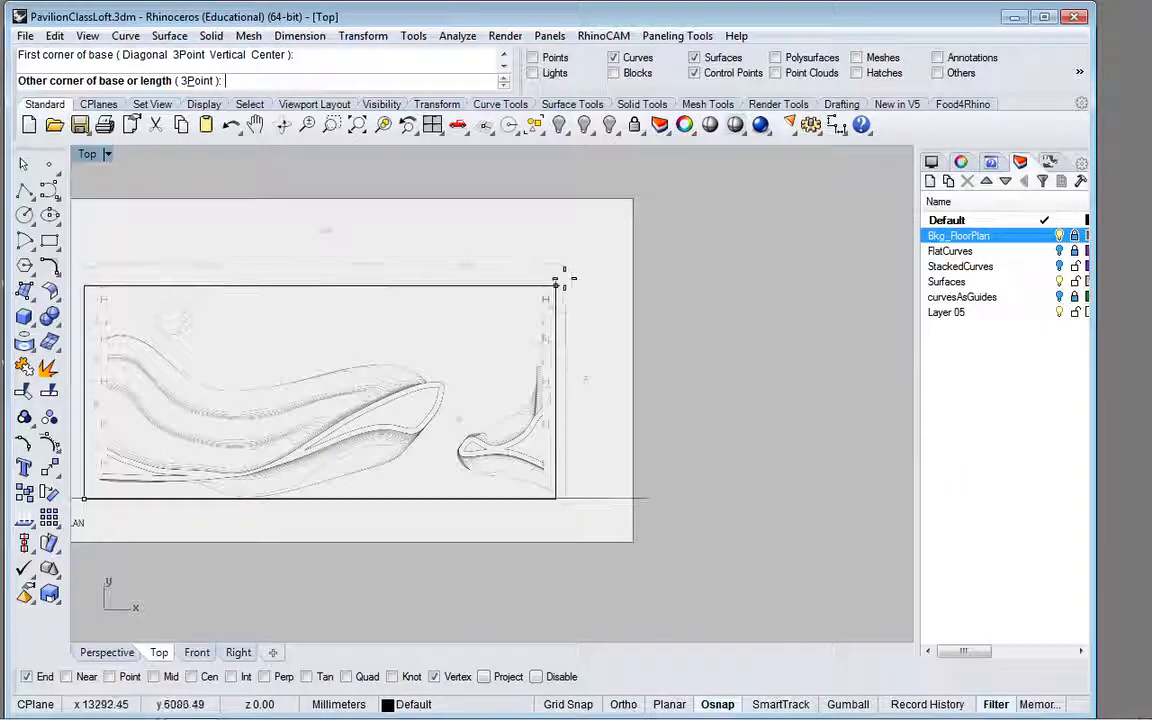
{"action": "scroll", "coordinate": [567, 272], "scroll_direction": "up", "scroll_amount": 8}
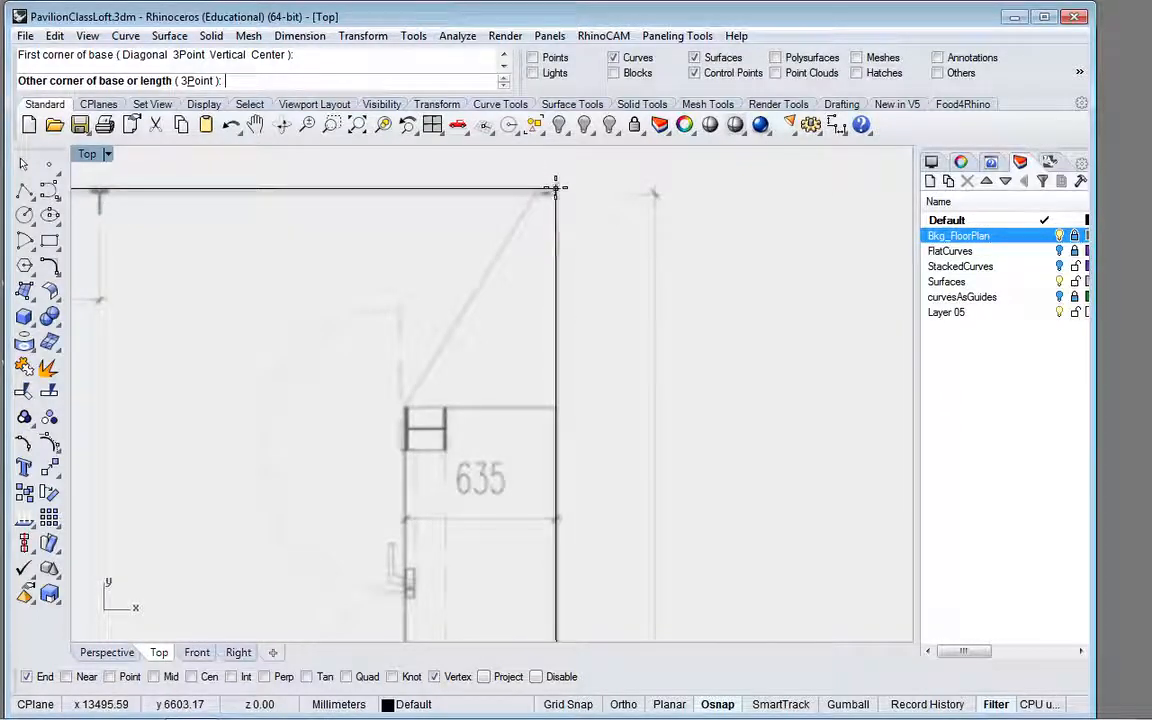
{"action": "left_click", "coordinate": [556, 188]}
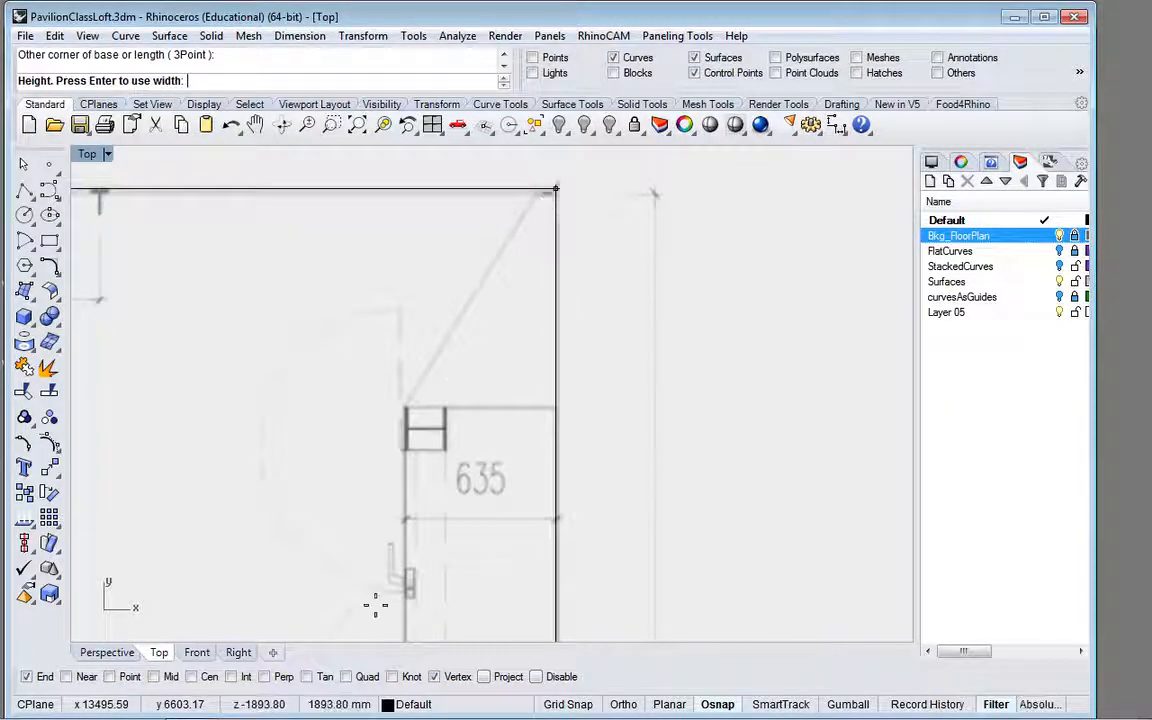
Step: Set the box's height in the Front view to about 3116 mm, at the top of the north elevation's outer frame
{"action": "left_click", "coordinate": [196, 654]}
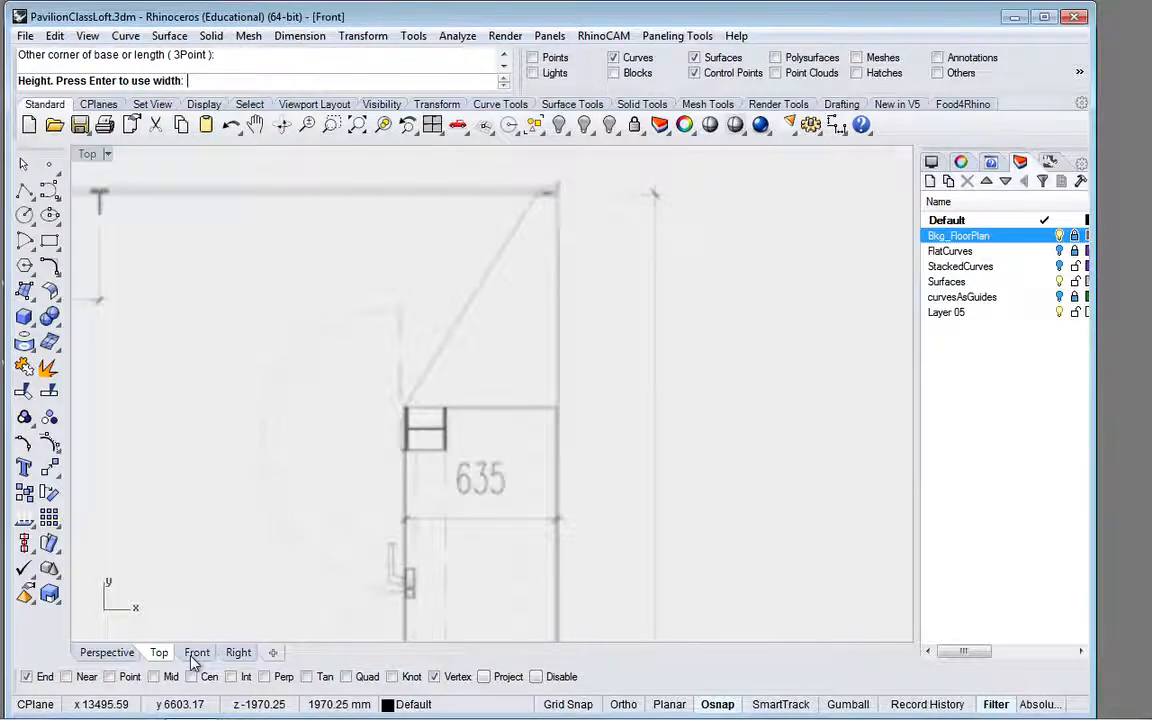
{"action": "scroll", "coordinate": [460, 397], "scroll_direction": "down", "scroll_amount": 2}
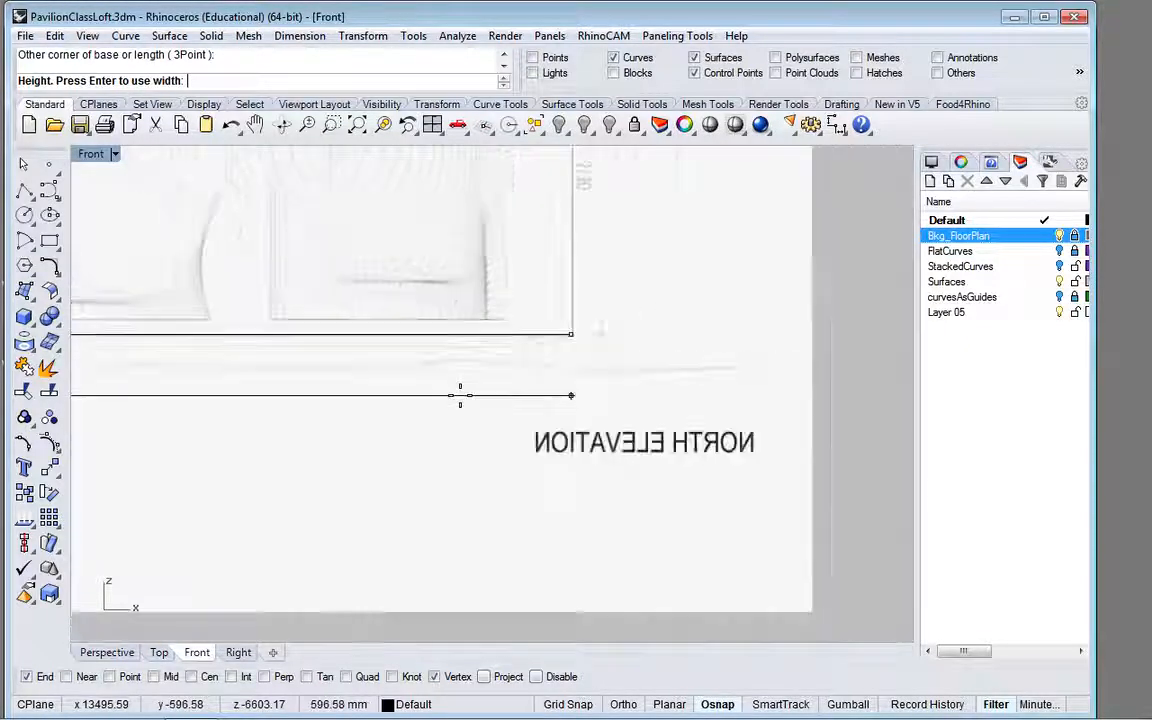
{"action": "scroll", "coordinate": [460, 397], "scroll_direction": "down", "scroll_amount": 3}
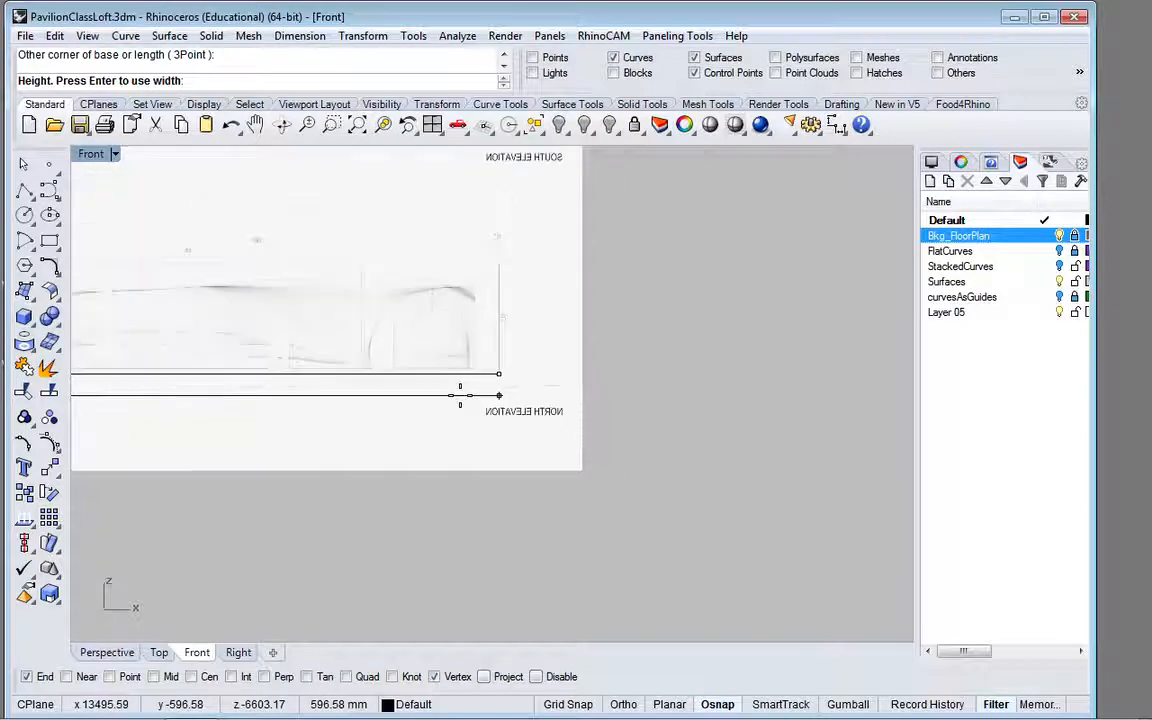
{"action": "scroll", "coordinate": [496, 266], "scroll_direction": "up", "scroll_amount": 4}
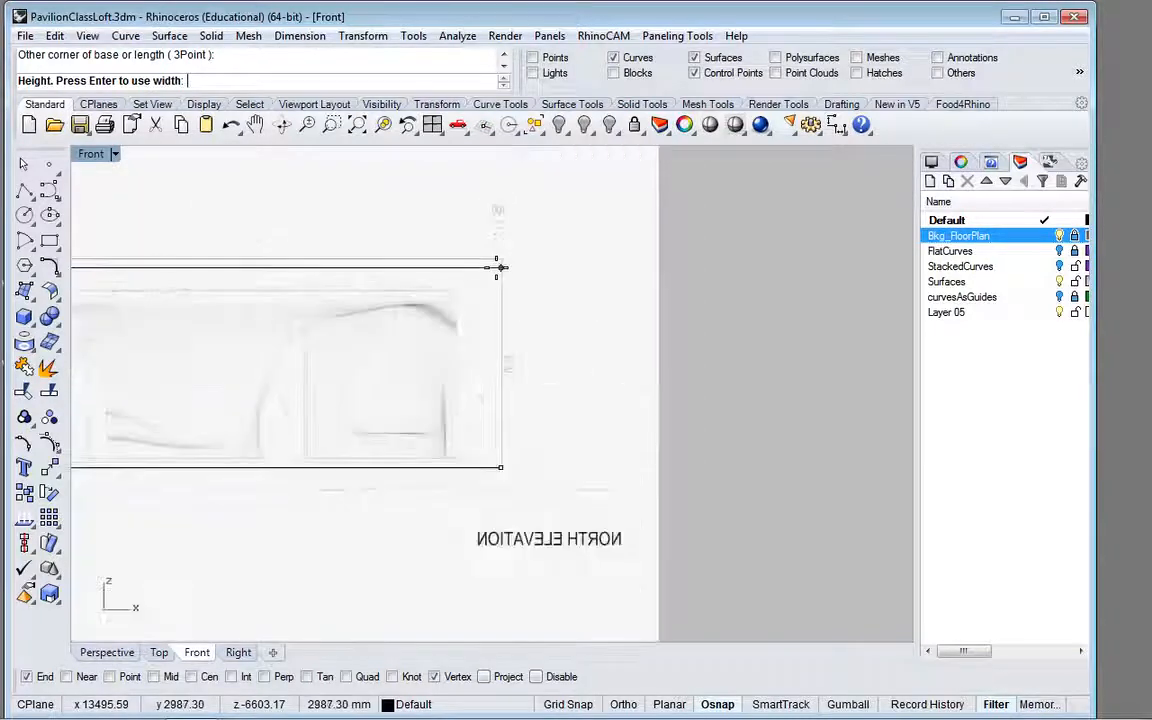
{"action": "scroll", "coordinate": [497, 267], "scroll_direction": "up", "scroll_amount": 1}
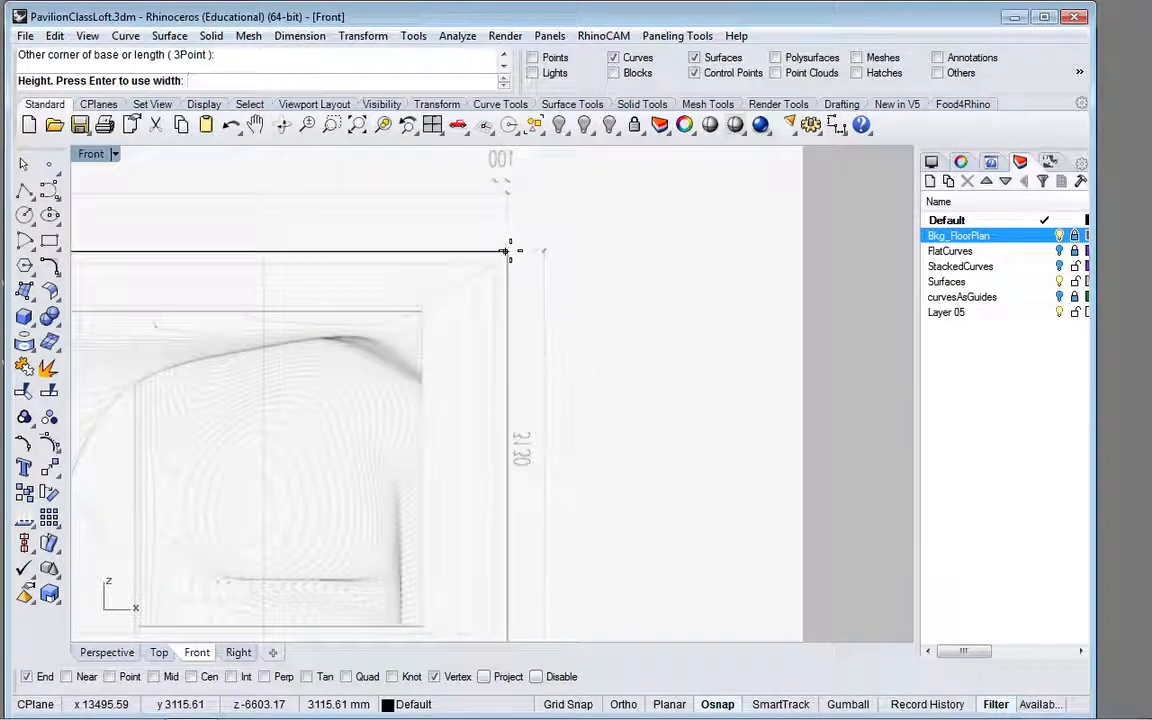
{"action": "left_click", "coordinate": [508, 251]}
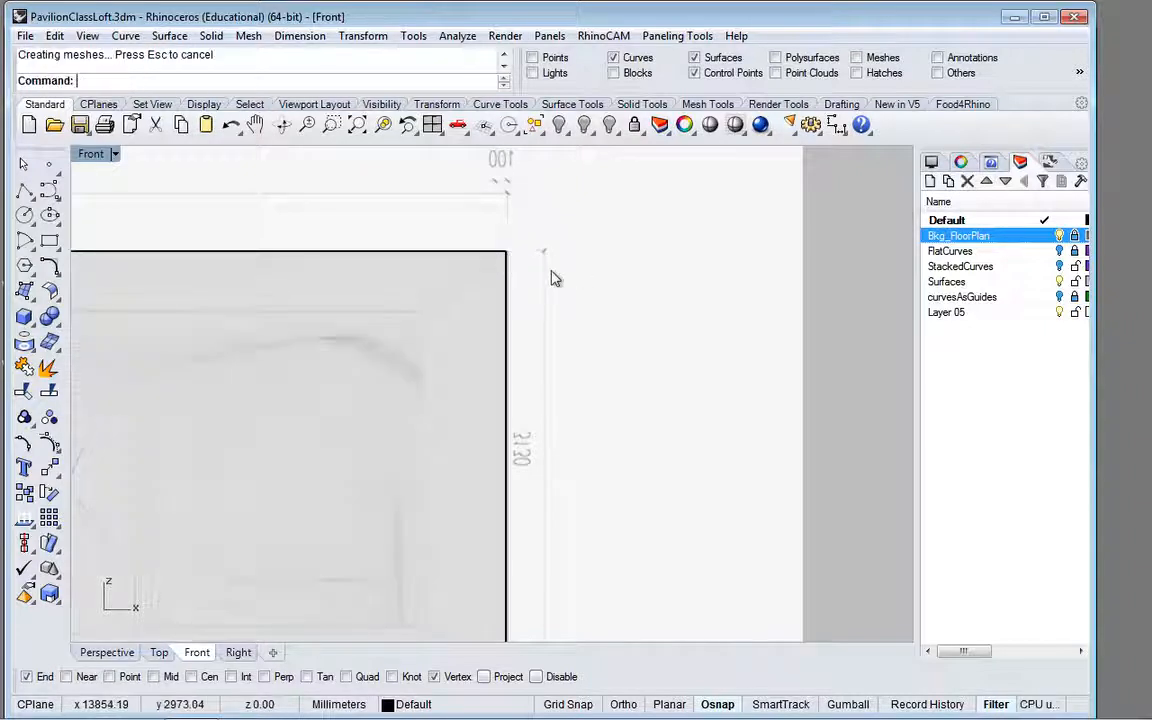
Step: In the Front view, draw a second box's base from the inner opening's upper corner to just below the outer box, about 12176 by 2778 mm
{"action": "scroll", "coordinate": [552, 277], "scroll_direction": "down", "scroll_amount": 3}
{"action": "scroll", "coordinate": [555, 278], "scroll_direction": "down", "scroll_amount": 3}
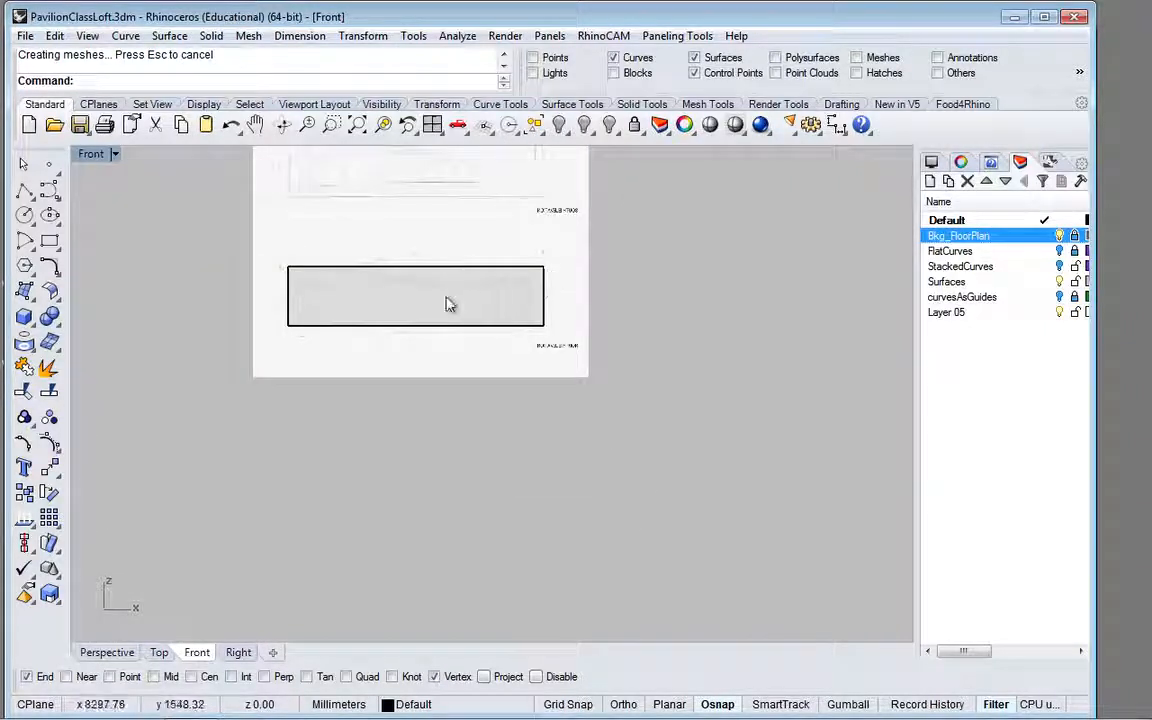
{"action": "scroll", "coordinate": [447, 305], "scroll_direction": "up", "scroll_amount": 5}
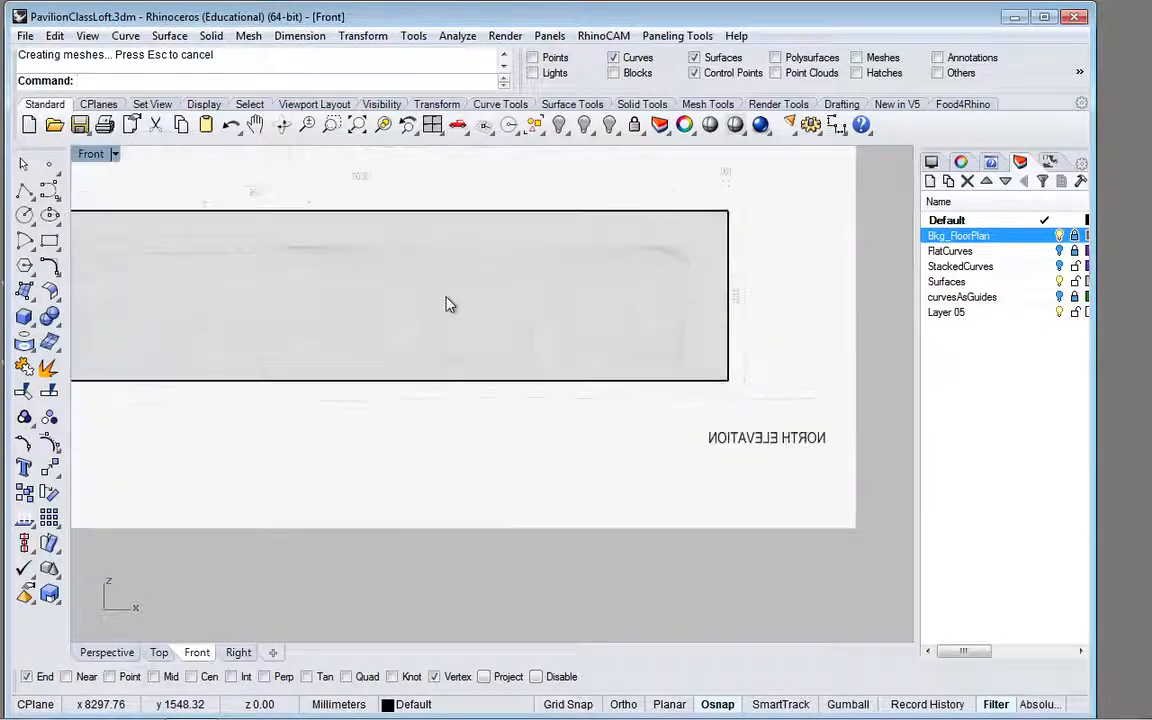
{"action": "scroll", "coordinate": [435, 352], "scroll_direction": "down", "scroll_amount": 3}
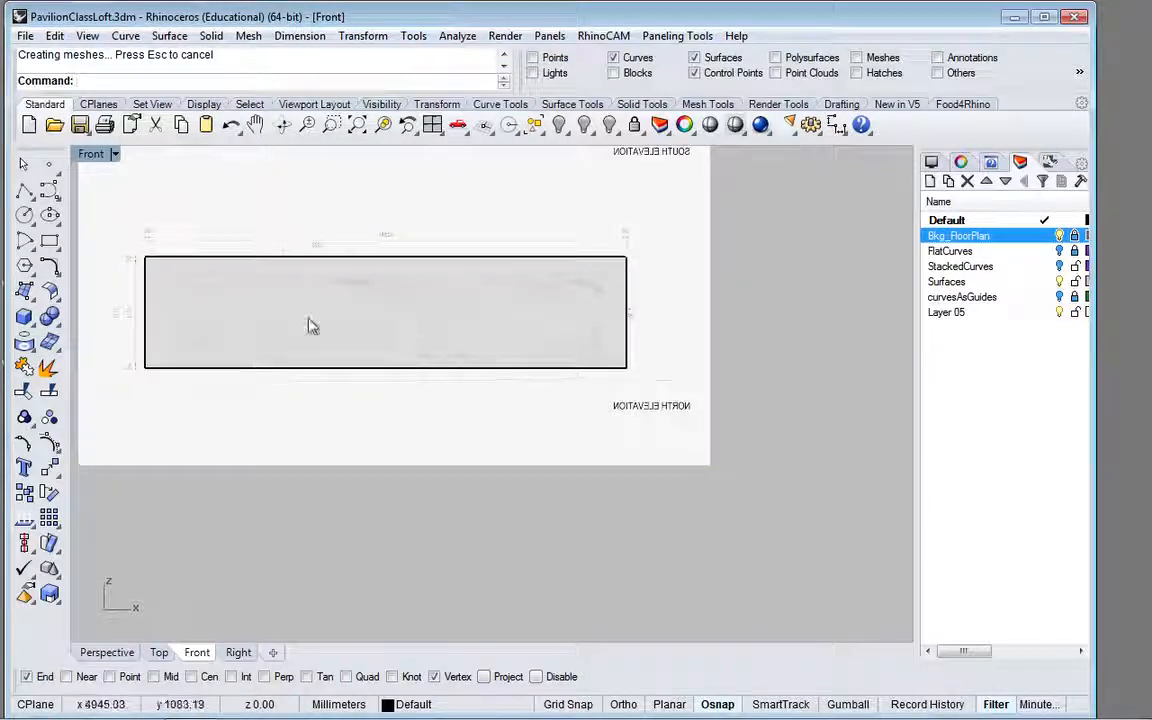
{"action": "scroll", "coordinate": [226, 352], "scroll_direction": "up", "scroll_amount": 2}
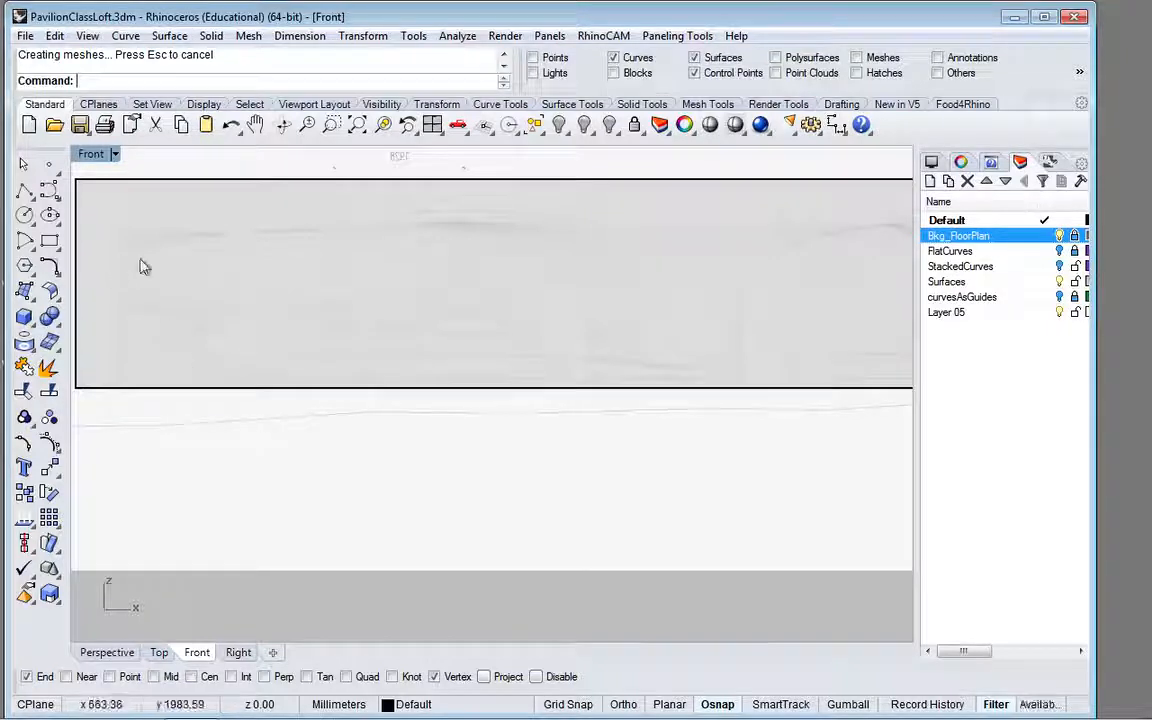
{"action": "left_click", "coordinate": [24, 317]}
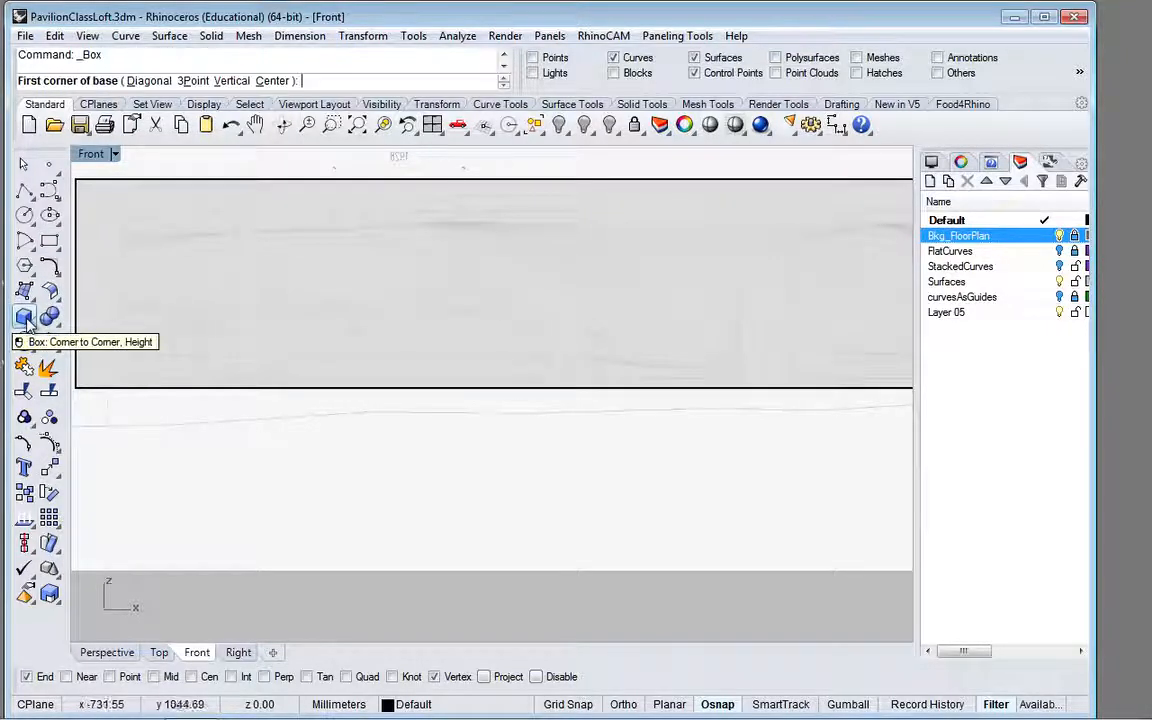
{"action": "scroll", "coordinate": [119, 233], "scroll_direction": "up", "scroll_amount": 3}
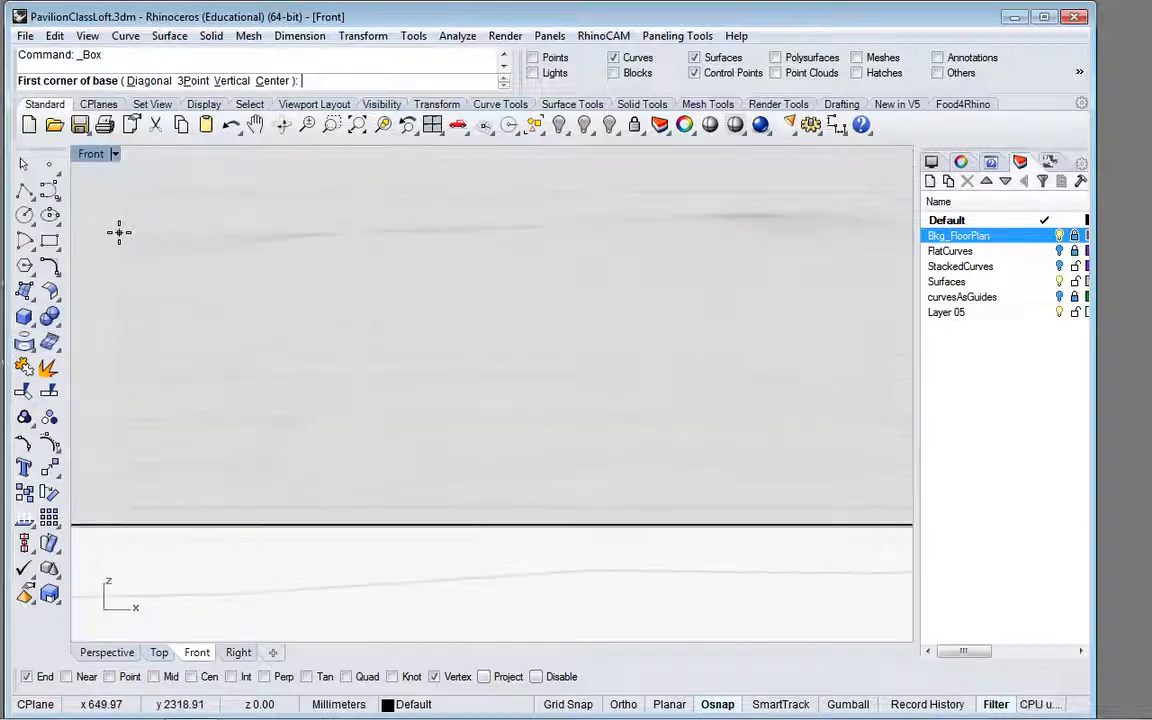
{"action": "scroll", "coordinate": [110, 187], "scroll_direction": "up", "scroll_amount": 4}
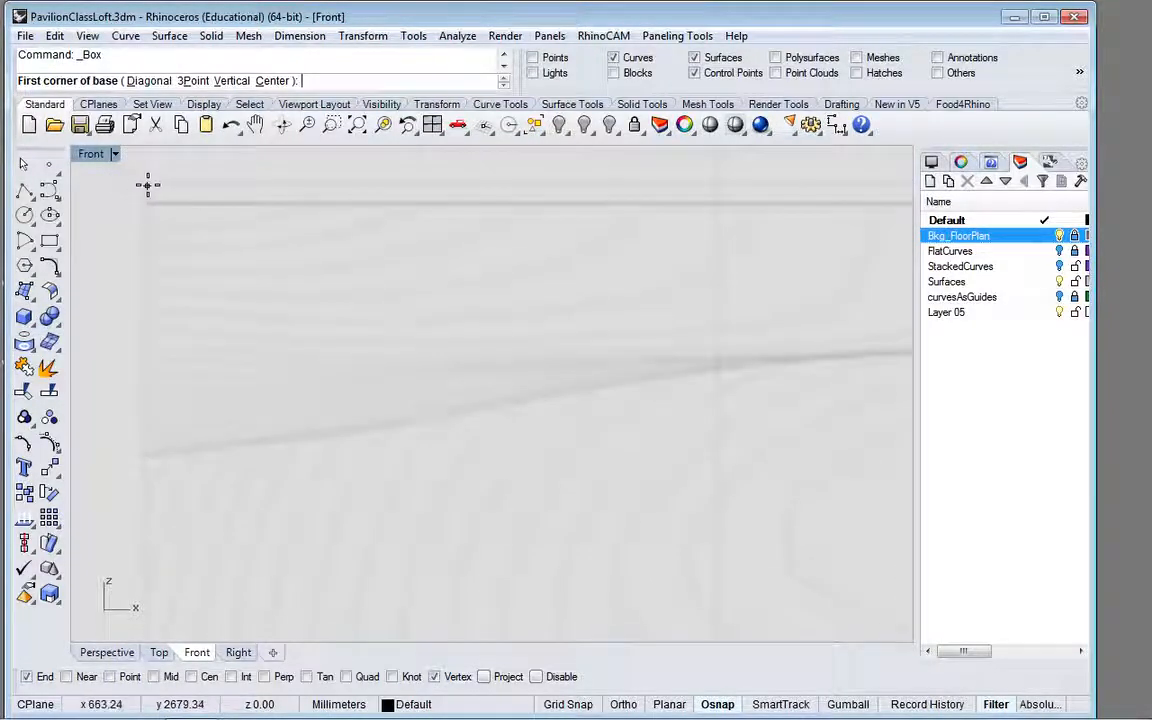
{"action": "left_click", "coordinate": [145, 183]}
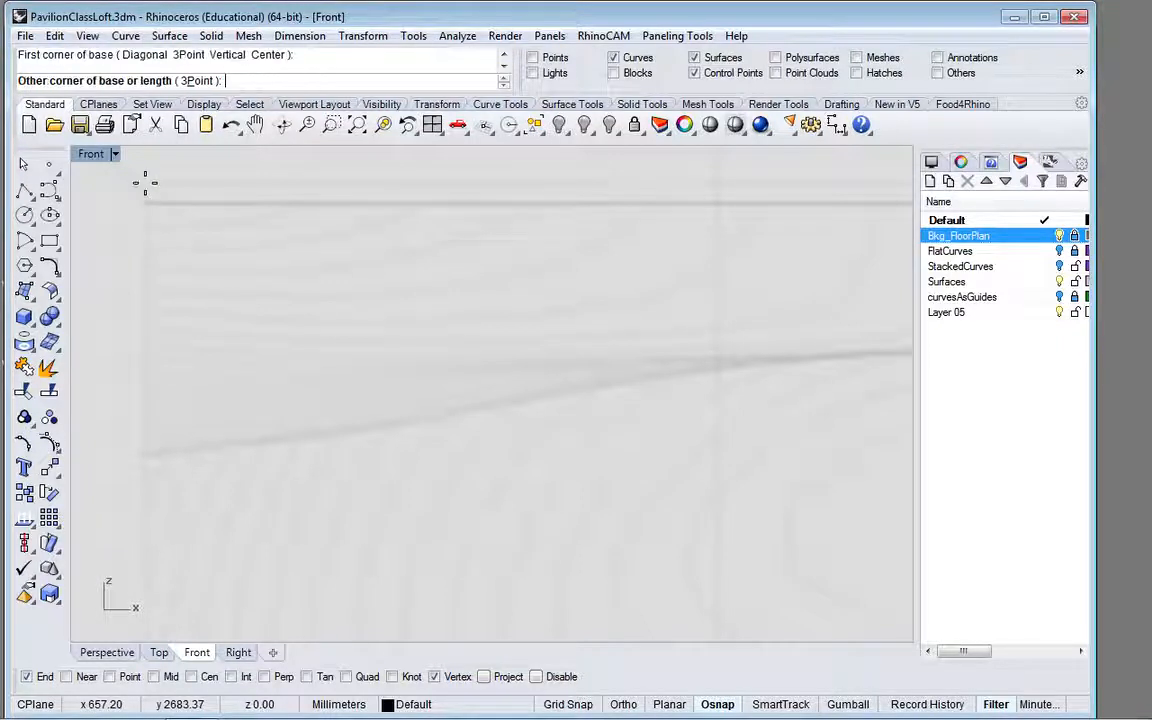
{"action": "scroll", "coordinate": [317, 305], "scroll_direction": "down", "scroll_amount": 5}
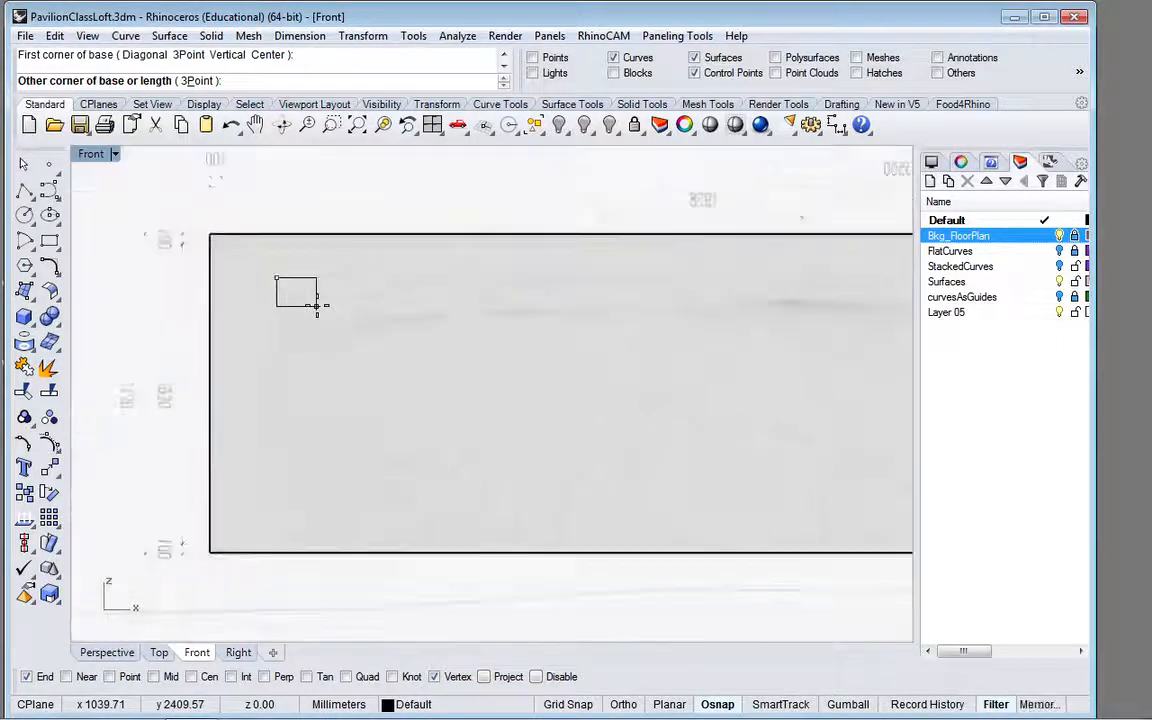
{"action": "scroll", "coordinate": [317, 305], "scroll_direction": "down", "scroll_amount": 2}
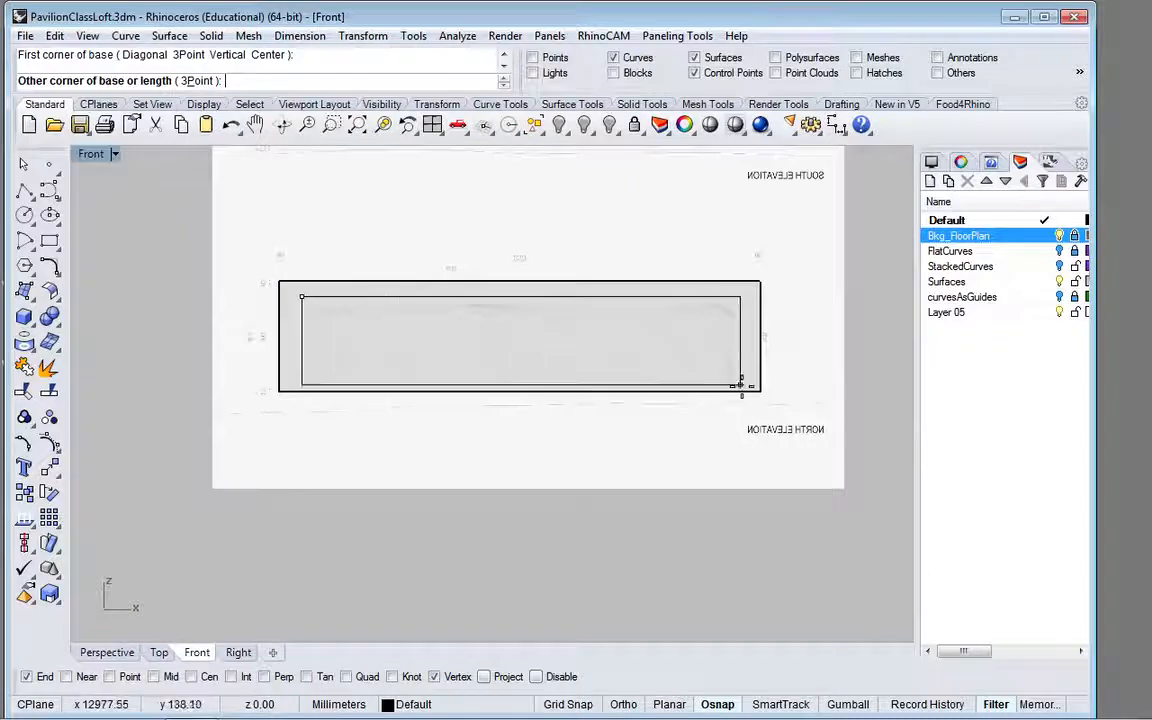
{"action": "scroll", "coordinate": [741, 386], "scroll_direction": "up", "scroll_amount": 4}
{"action": "scroll", "coordinate": [741, 386], "scroll_direction": "up", "scroll_amount": 3}
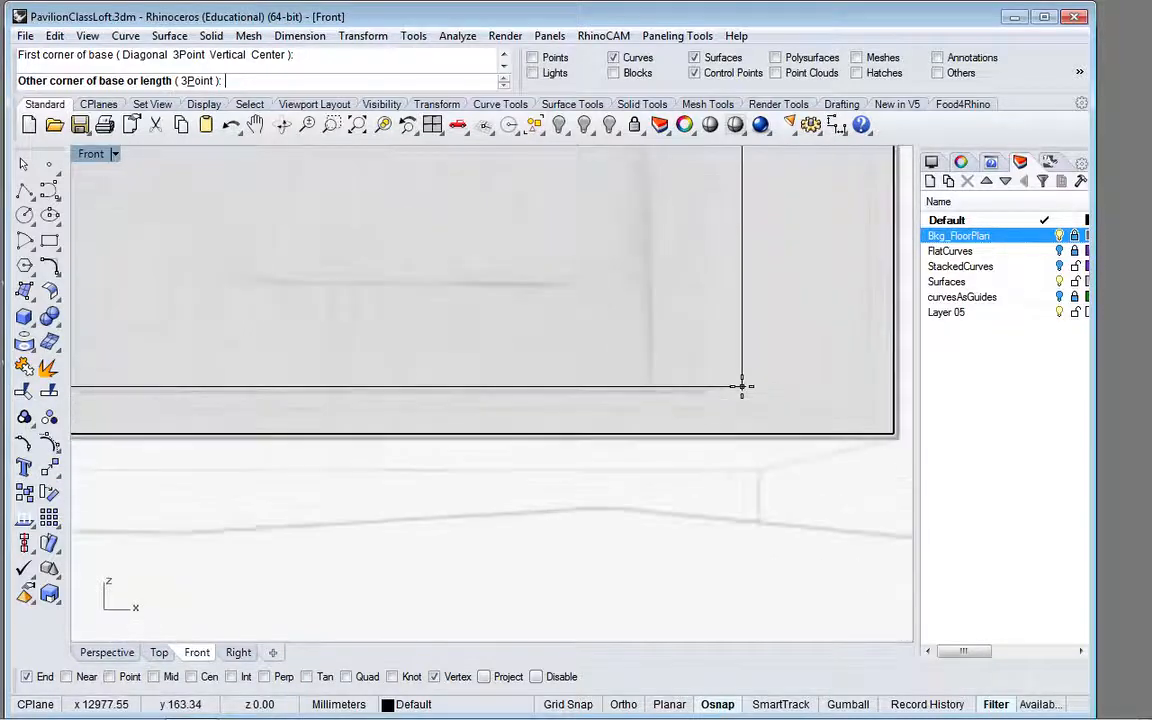
{"action": "left_click", "coordinate": [699, 461]}
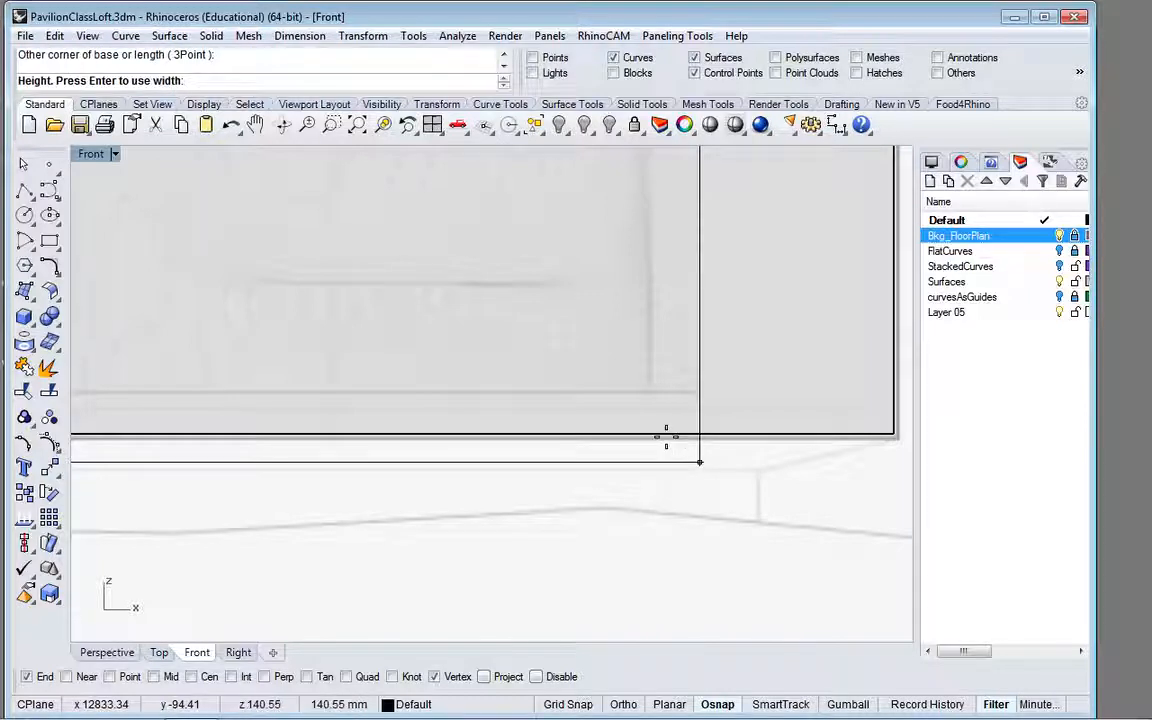
Step: In the Top view, set the second box's depth so it extends well past the outer box's rear edge, and return to Perspective
{"action": "scroll", "coordinate": [666, 437], "scroll_direction": "down", "scroll_amount": 5}
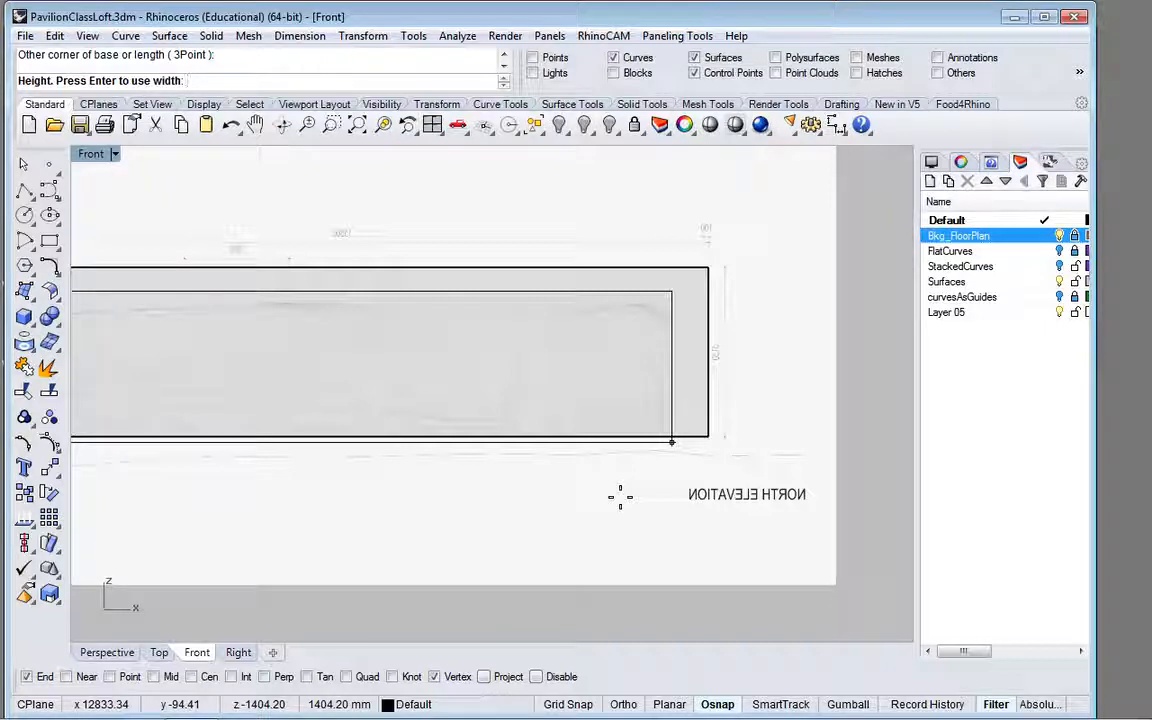
{"action": "left_click", "coordinate": [155, 652]}
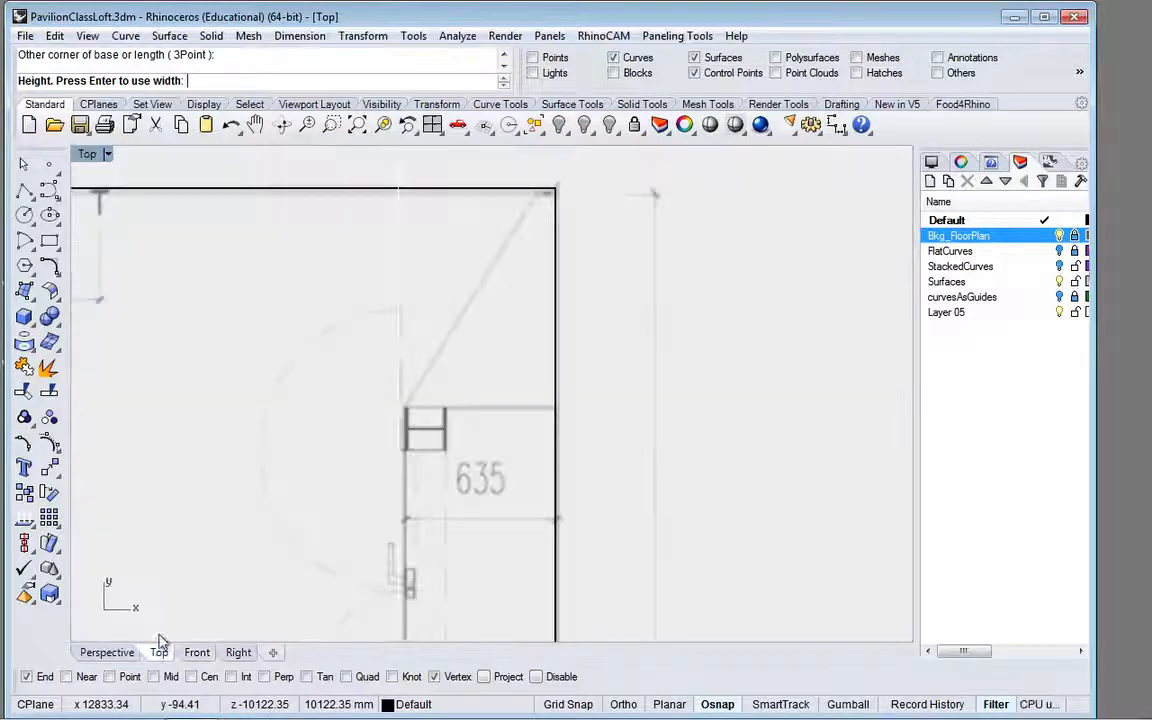
{"action": "scroll", "coordinate": [355, 397], "scroll_direction": "down", "scroll_amount": 5}
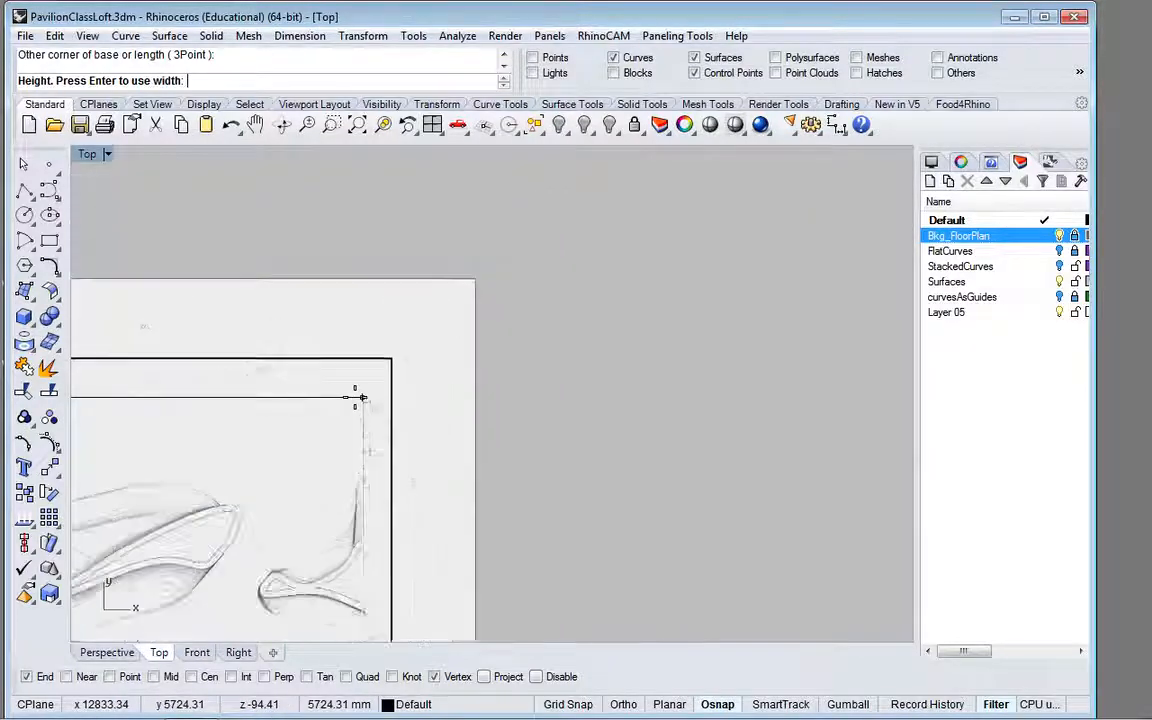
{"action": "scroll", "coordinate": [355, 397], "scroll_direction": "down", "scroll_amount": 3}
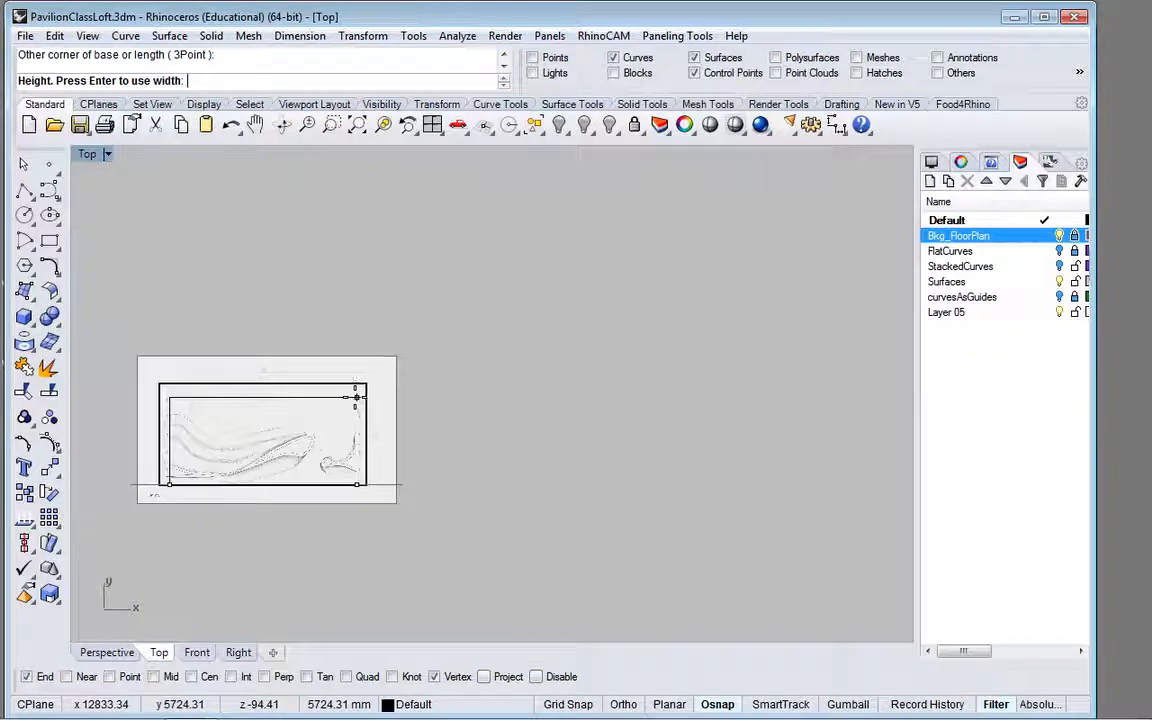
{"action": "left_click", "coordinate": [355, 339]}
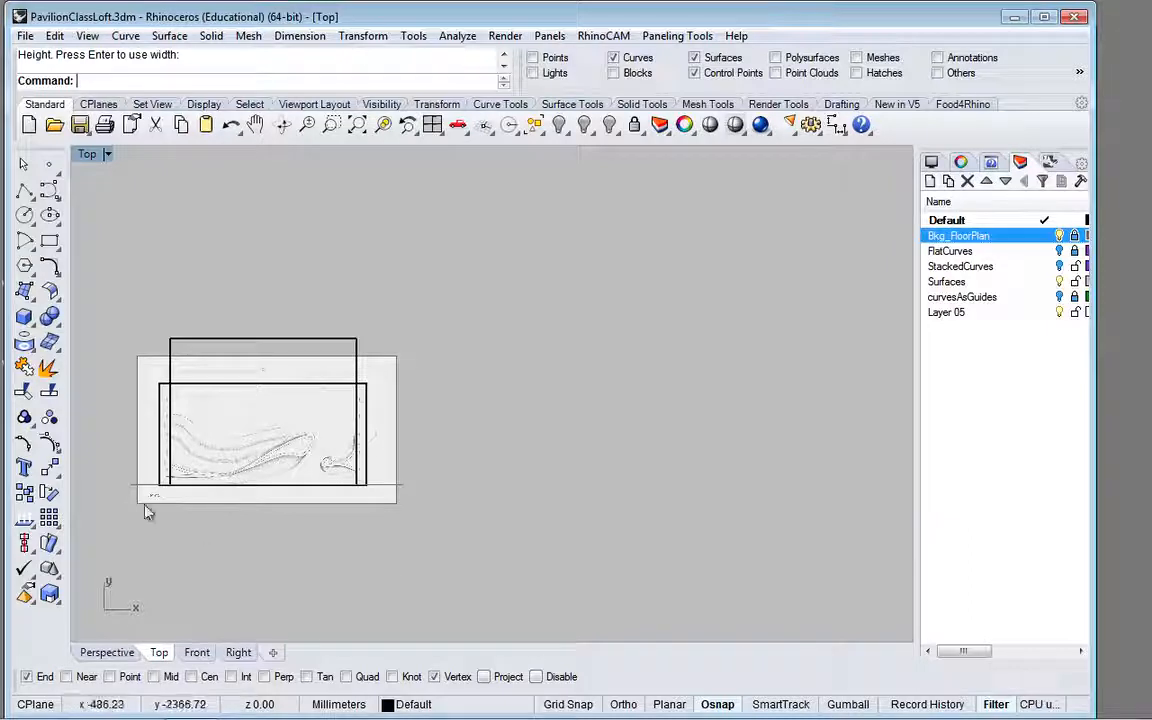
{"action": "left_click", "coordinate": [108, 652]}
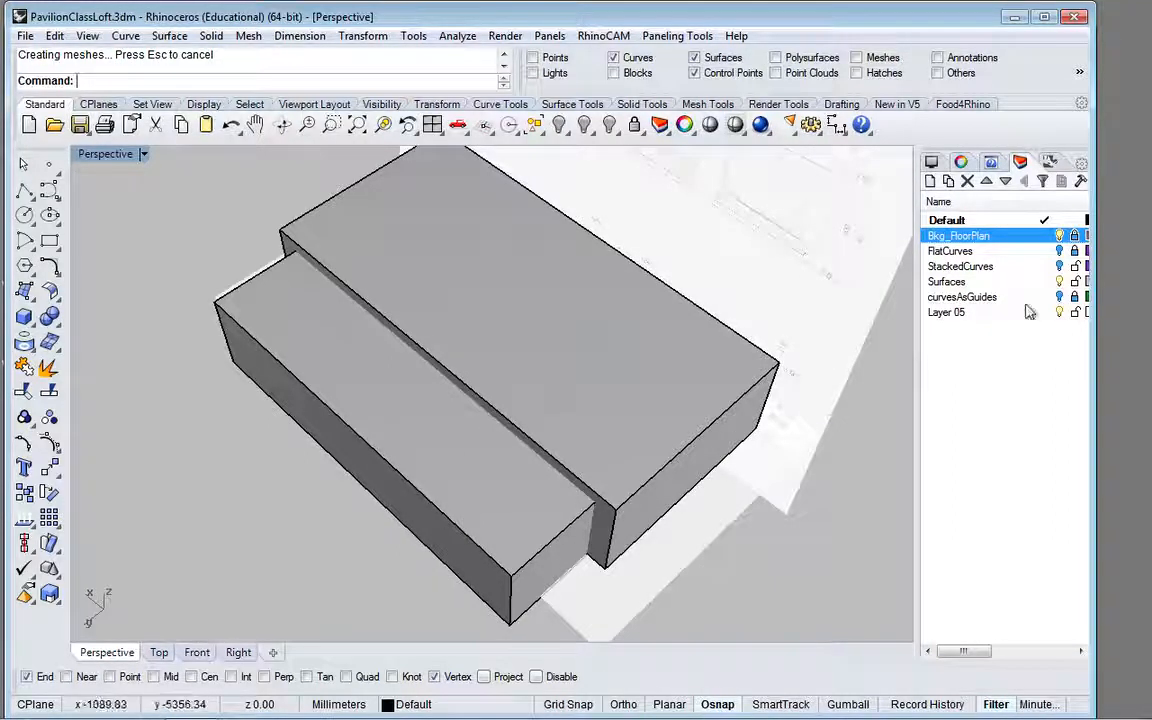
Step: Turn on the Gumball and try to select the second box with a selection window in the Perspective view
{"action": "left_click", "coordinate": [1028, 221]}
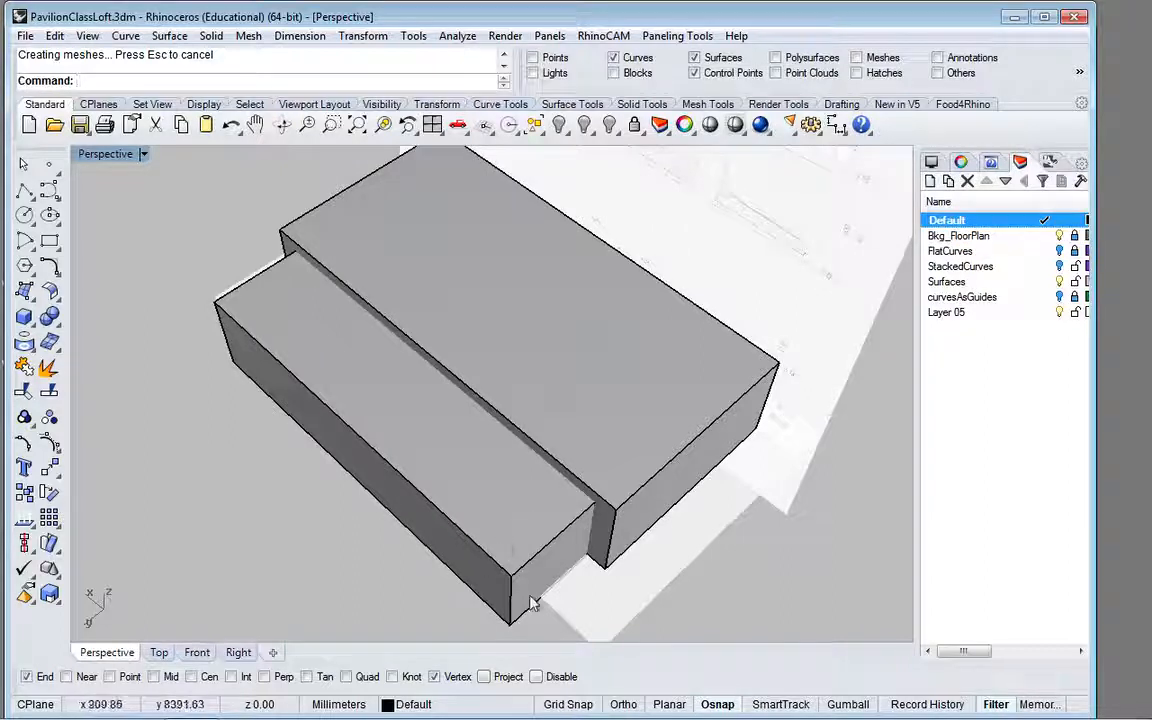
{"action": "left_click", "coordinate": [514, 634]}
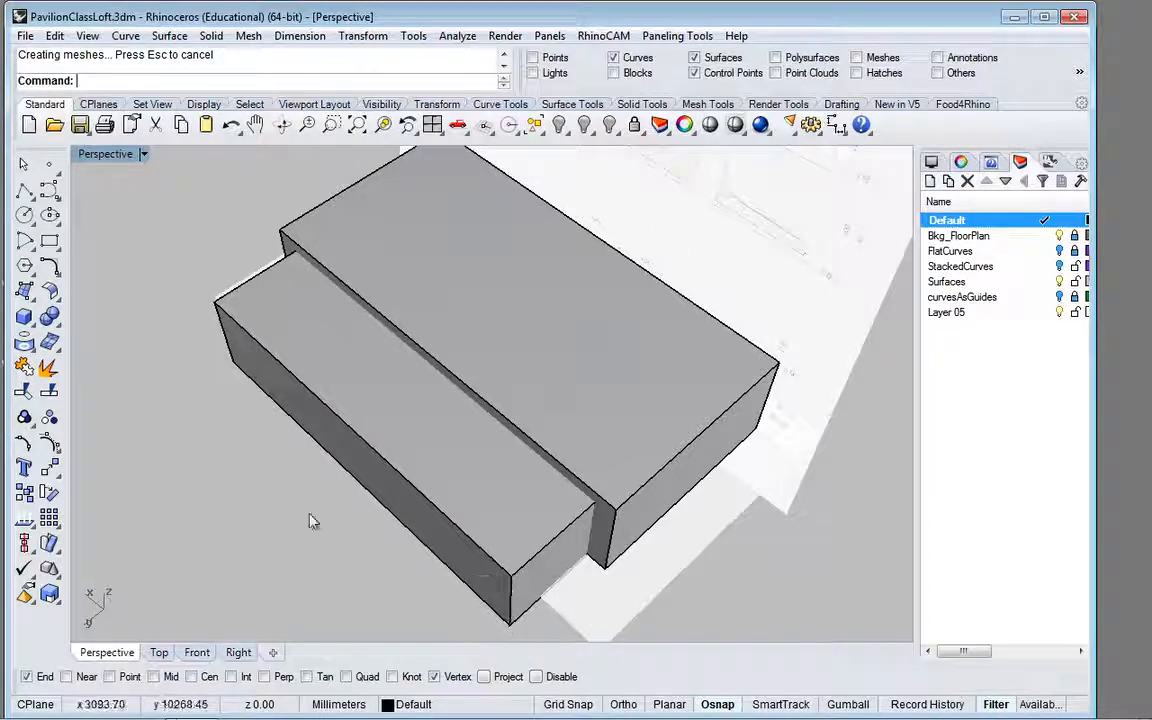
{"action": "left_click", "coordinate": [847, 705]}
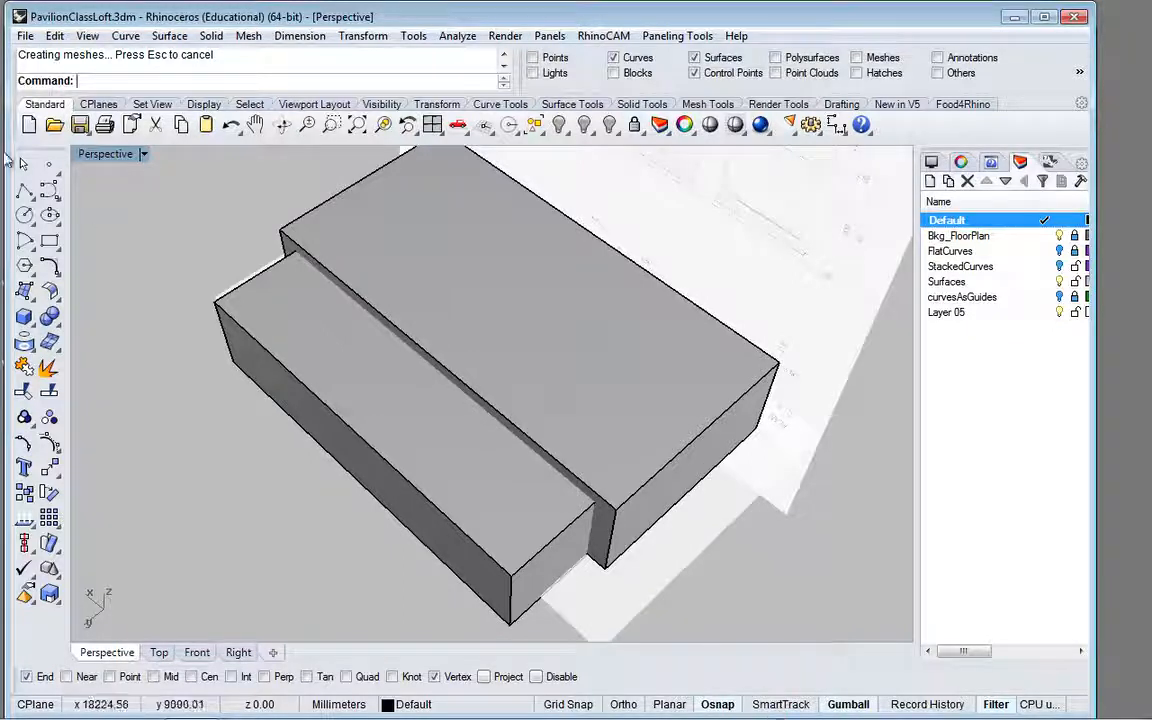
{"action": "left_click", "coordinate": [25, 165]}
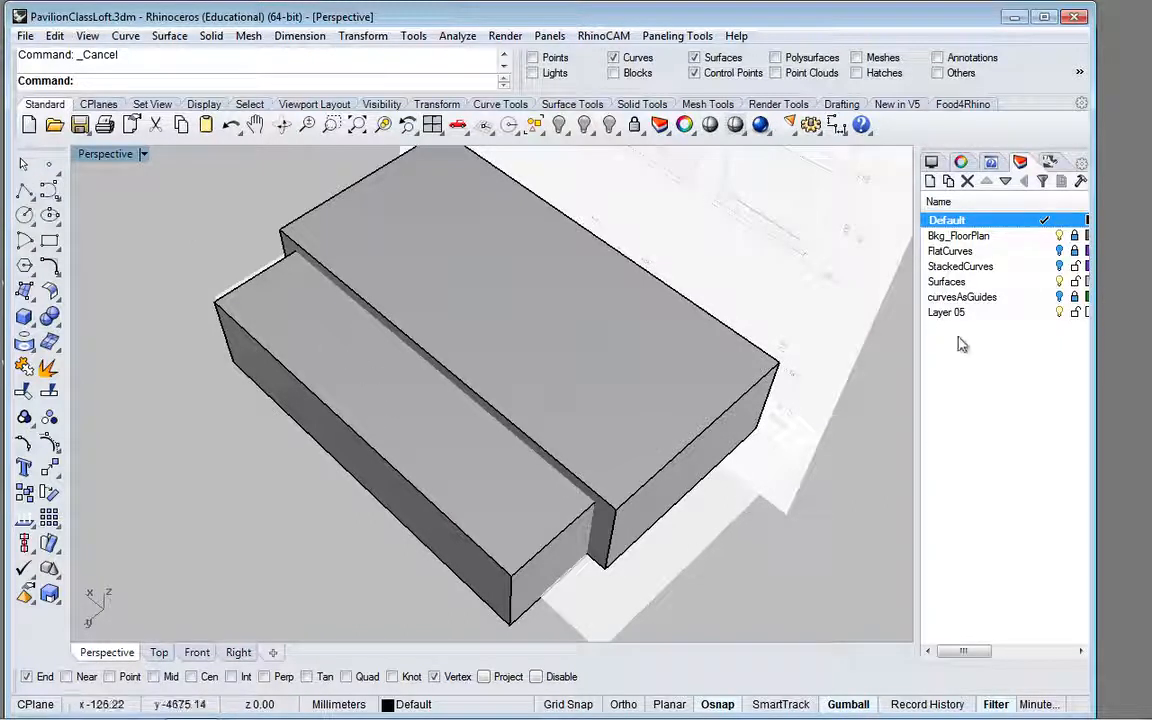
{"action": "right_click_drag", "start_coordinate": [738, 392], "coordinate": [235, 368]}
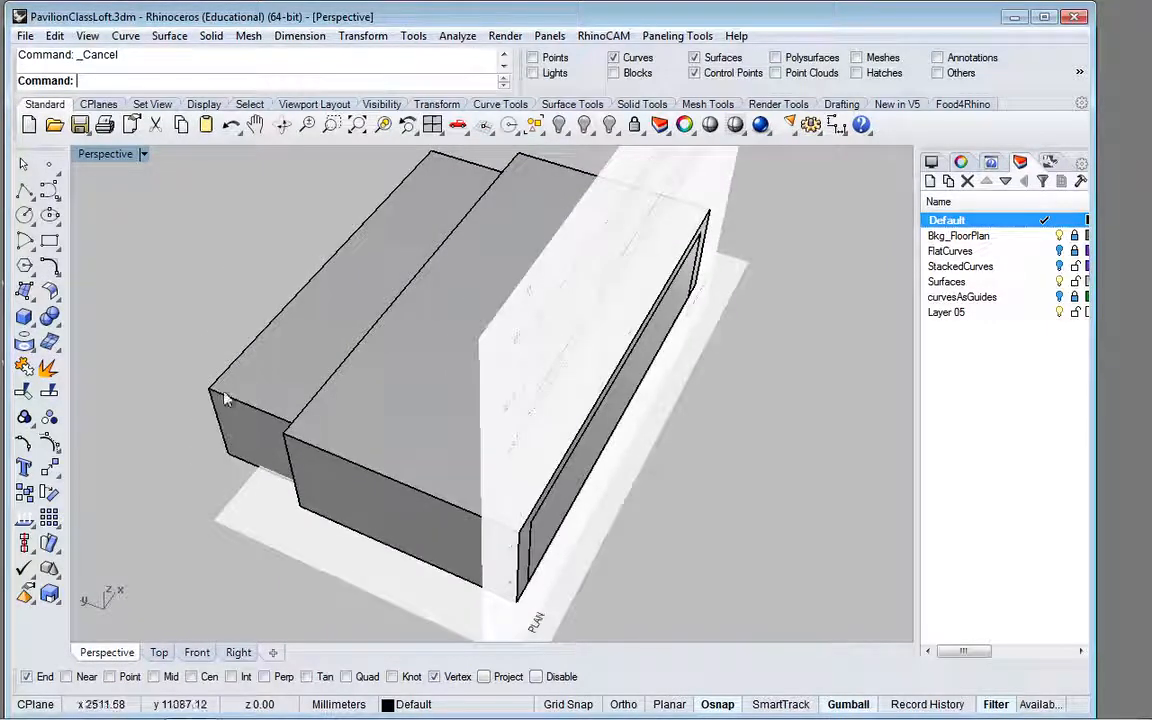
{"action": "scroll", "coordinate": [226, 400], "scroll_direction": "down", "scroll_amount": 2}
{"action": "scroll", "coordinate": [226, 400], "scroll_direction": "up", "scroll_amount": 3}
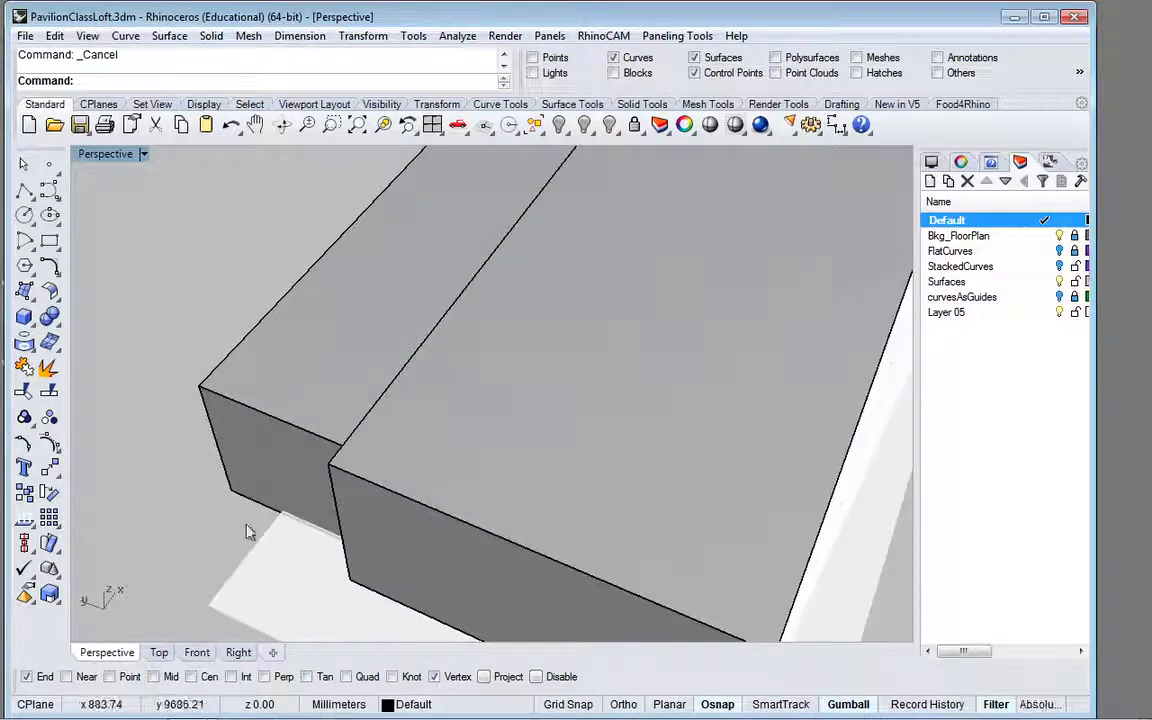
{"action": "left_click_drag", "start_coordinate": [257, 514], "coordinate": [188, 345]}
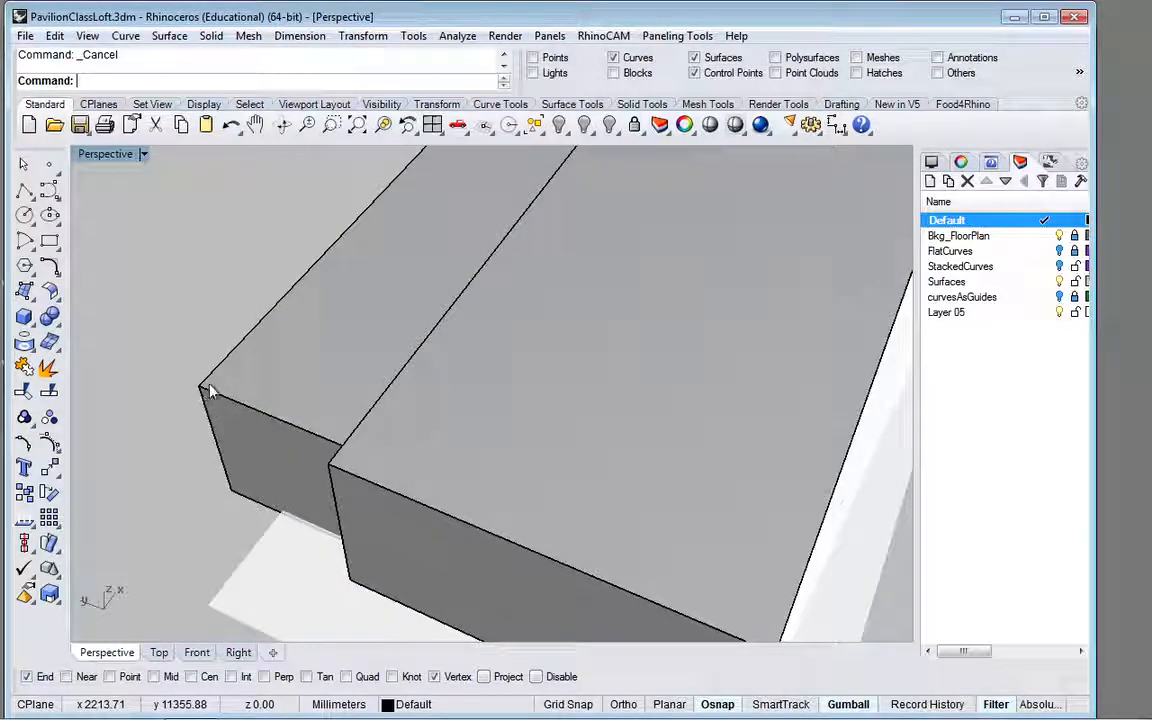
Step: Try to unlock any locked objects and select the boxes again by picking and by selection window
{"action": "left_click", "coordinate": [609, 125]}
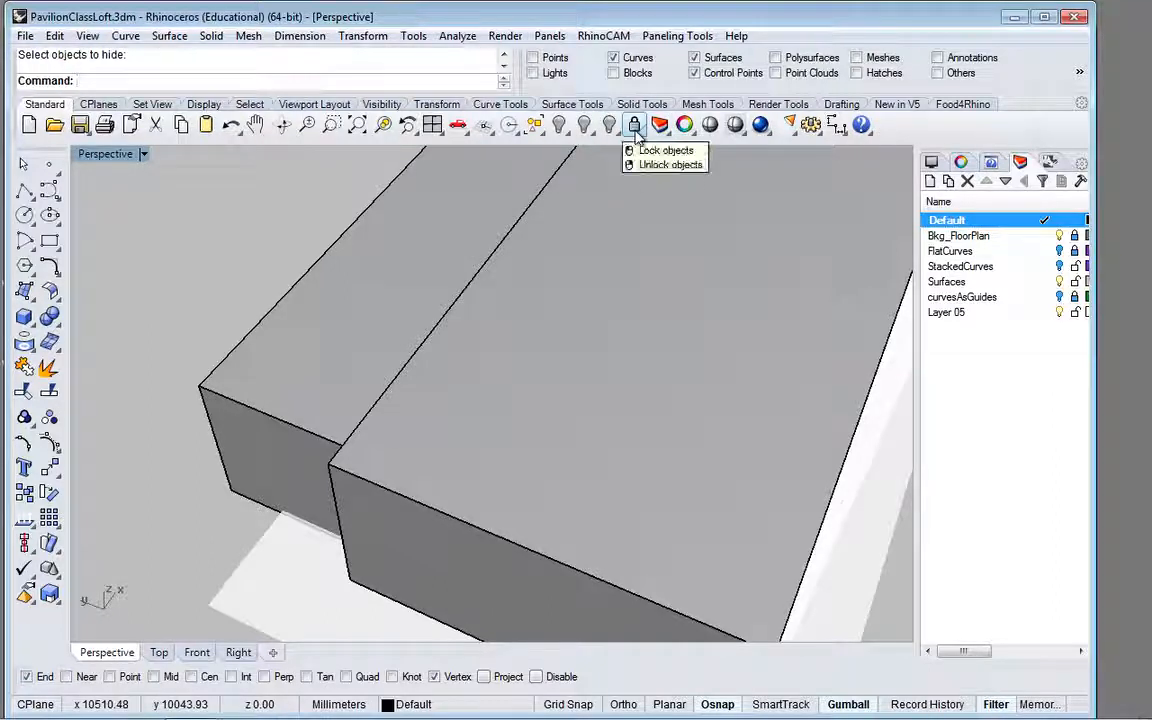
{"action": "left_click", "coordinate": [645, 139]}
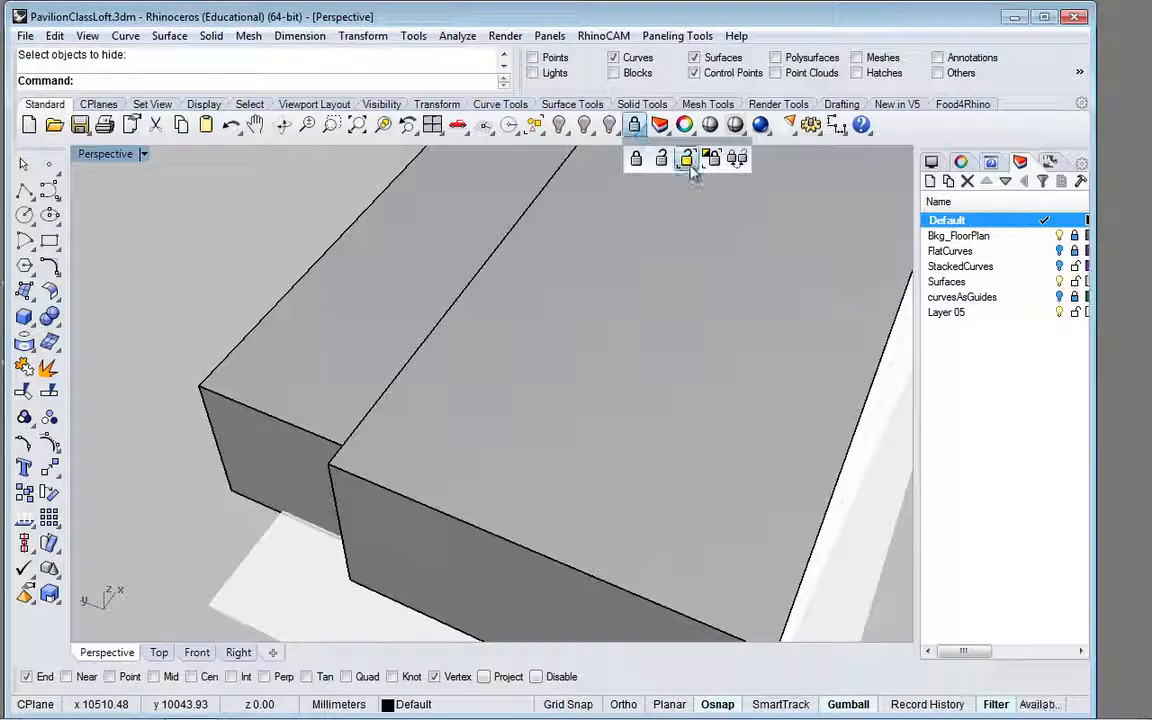
{"action": "left_click", "coordinate": [689, 163]}
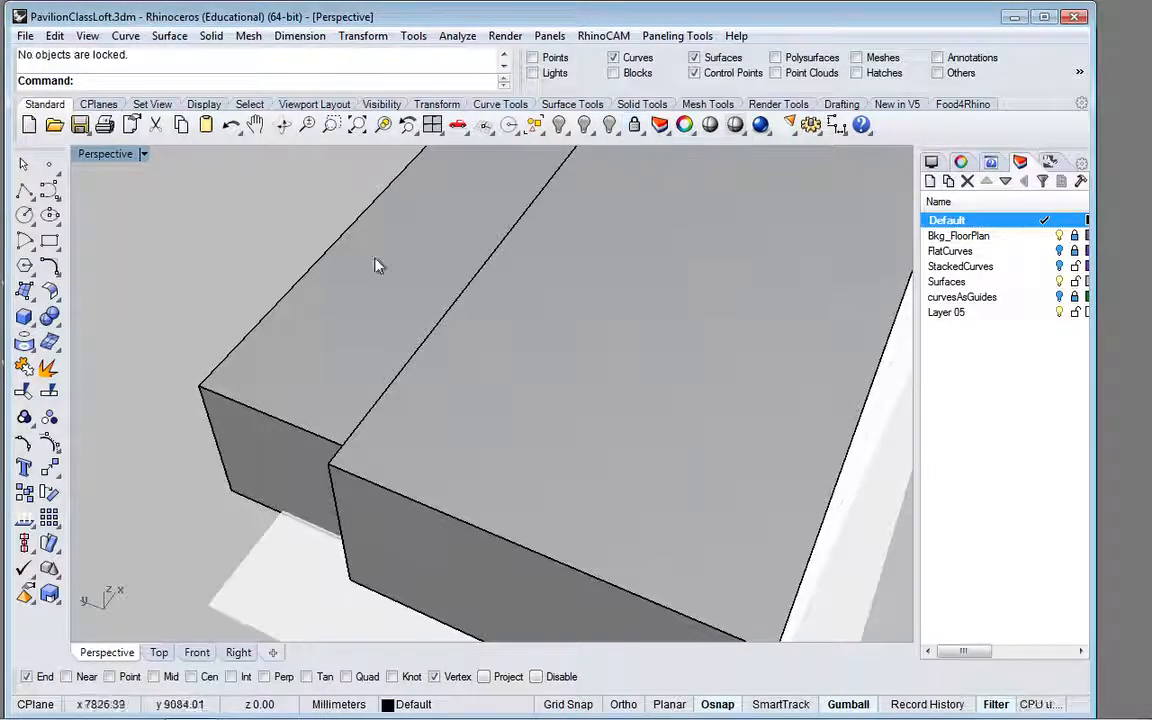
{"action": "left_click", "coordinate": [330, 336]}
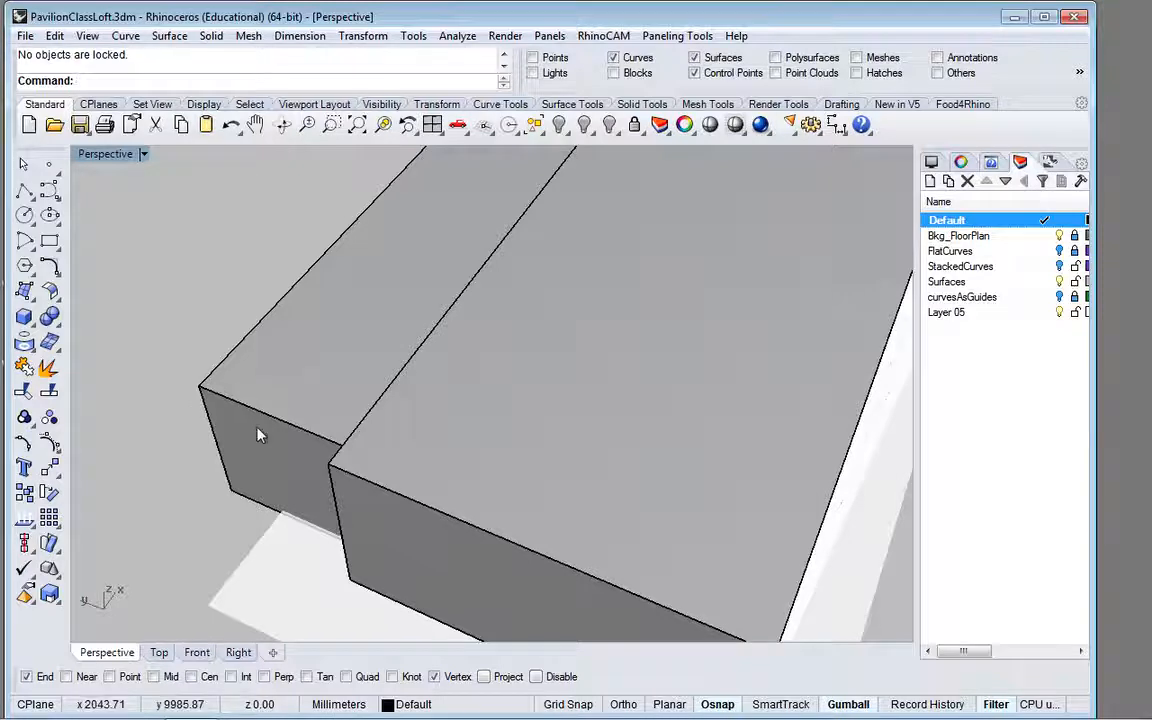
{"action": "scroll", "coordinate": [258, 435], "scroll_direction": "down", "scroll_amount": 5}
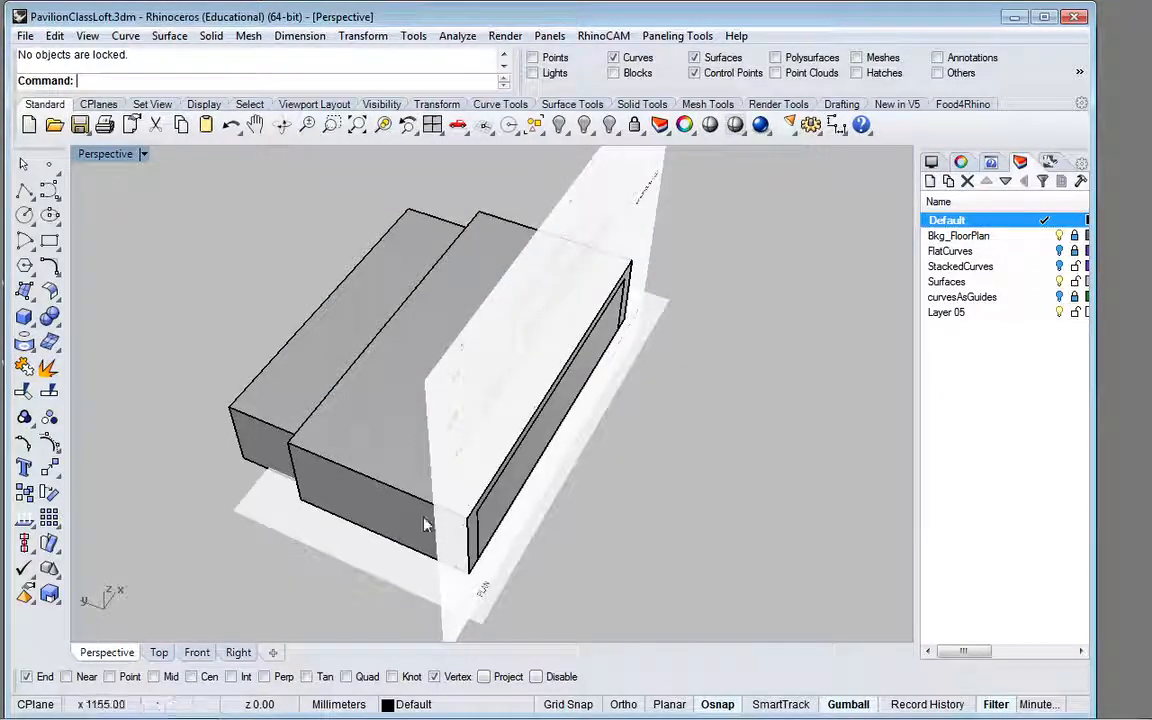
{"action": "left_click", "coordinate": [27, 163]}
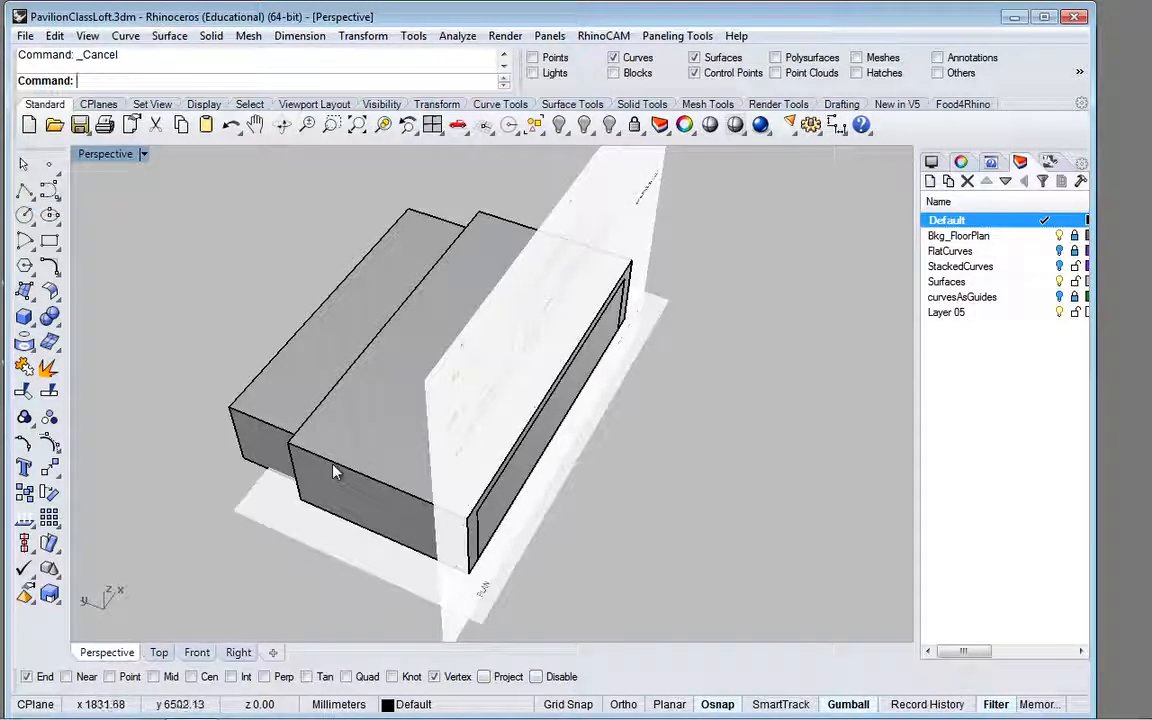
{"action": "left_click", "coordinate": [338, 541]}
{"action": "left_click_drag", "start_coordinate": [338, 536], "coordinate": [222, 381]}
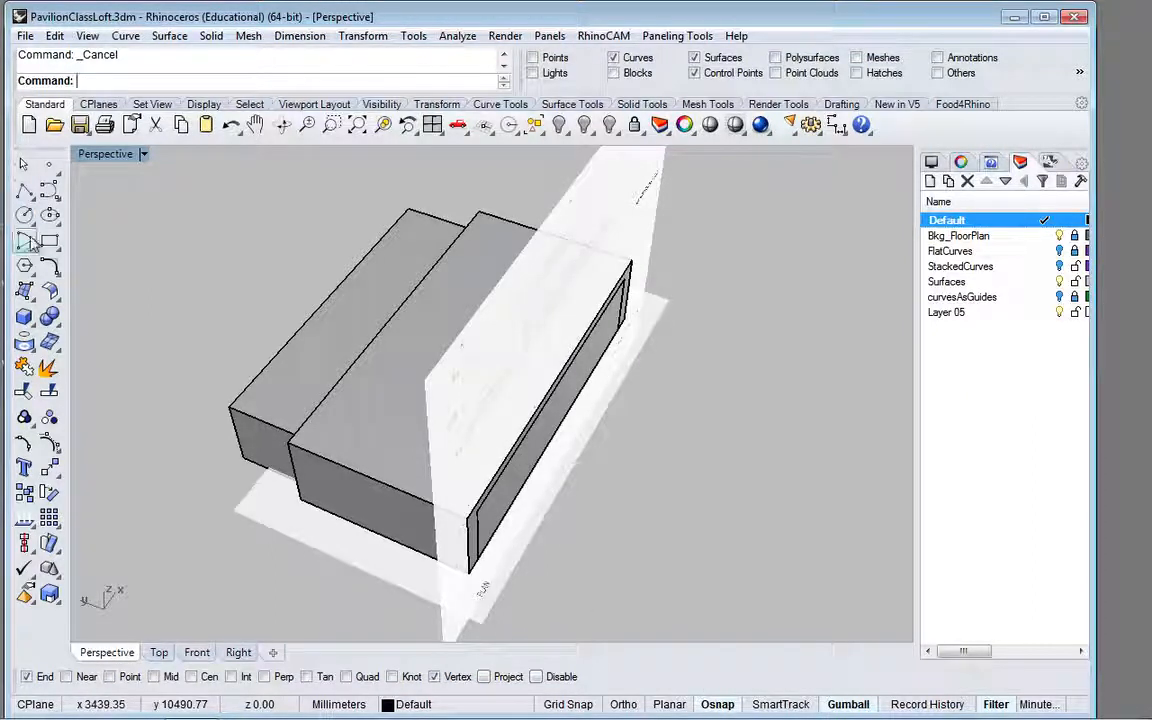
Step: Draw a small corner-to-corner test box on the ground beside the two pavilion boxes
{"action": "left_click", "coordinate": [24, 316]}
{"action": "left_click", "coordinate": [131, 470]}
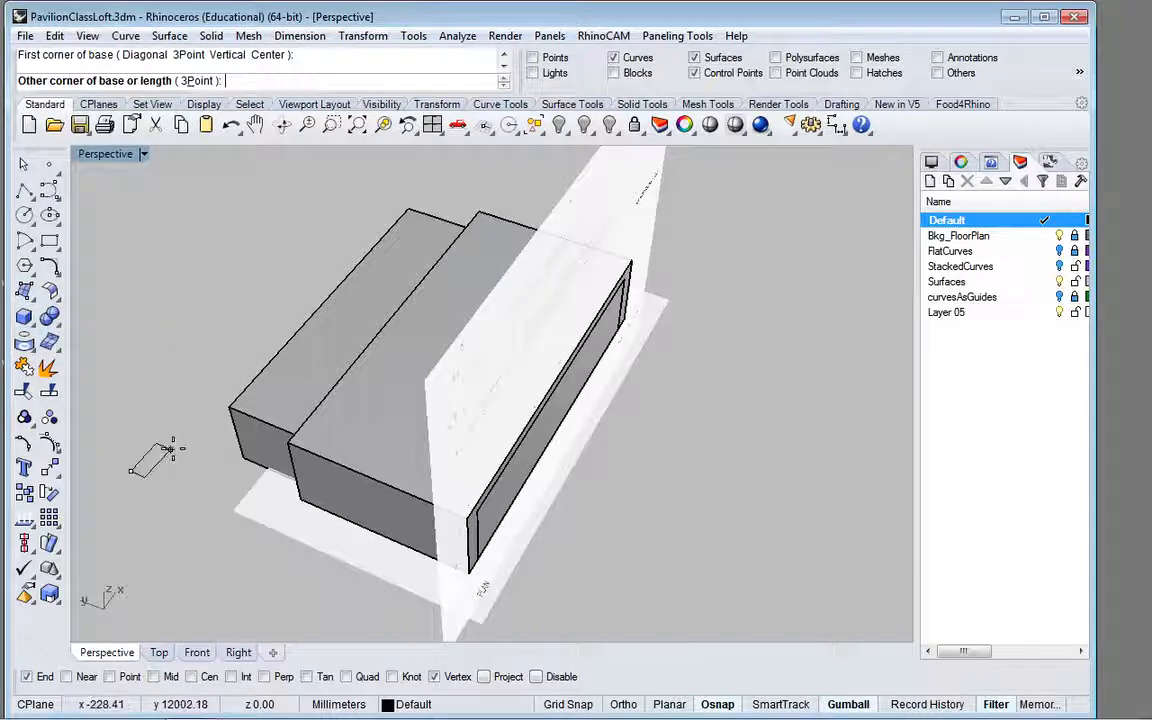
{"action": "left_click", "coordinate": [197, 450]}
{"action": "left_click", "coordinate": [189, 415]}
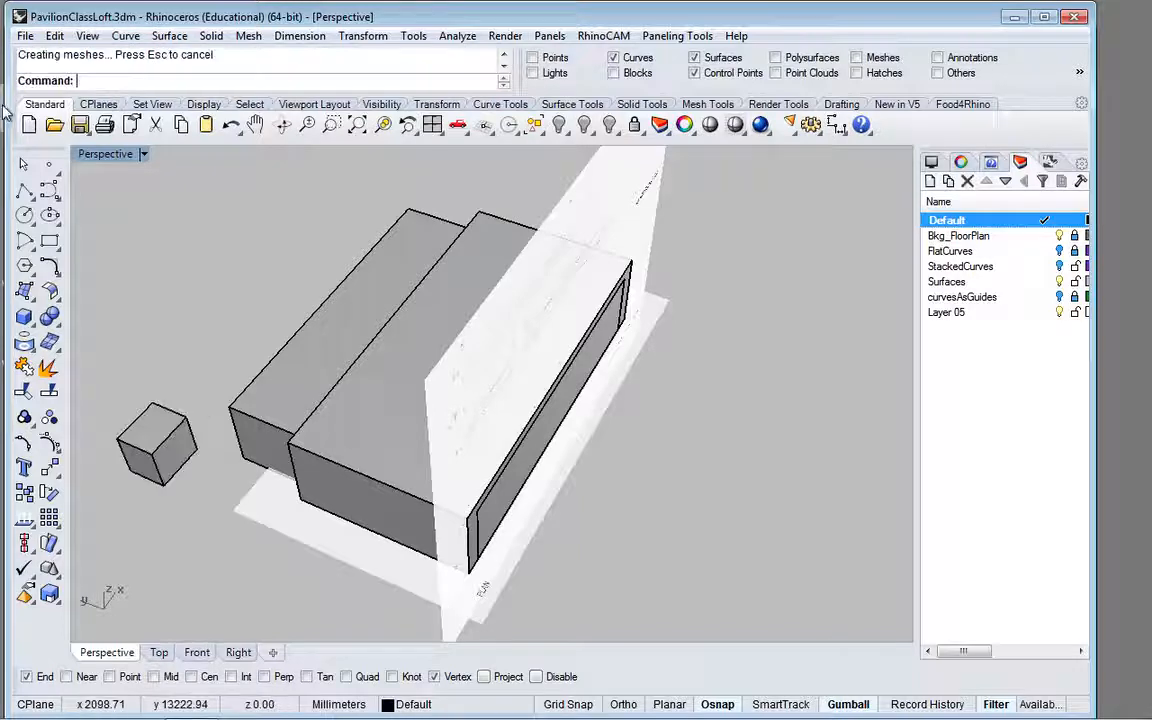
{"action": "left_click", "coordinate": [26, 185]}
{"action": "key", "text": "Escape"}
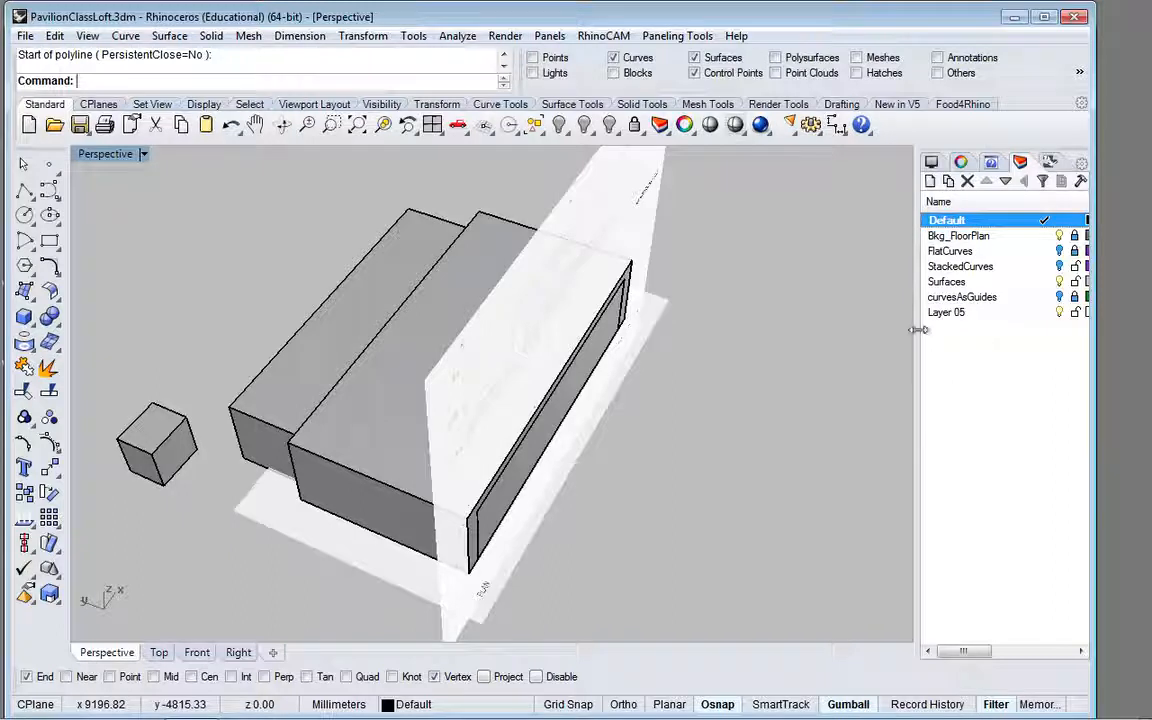
Step: Unlock the Bkg_FloorPlan layer, test-select the plan image surface, and clear the selection
{"action": "left_click_drag", "start_coordinate": [918, 330], "coordinate": [889, 330]}
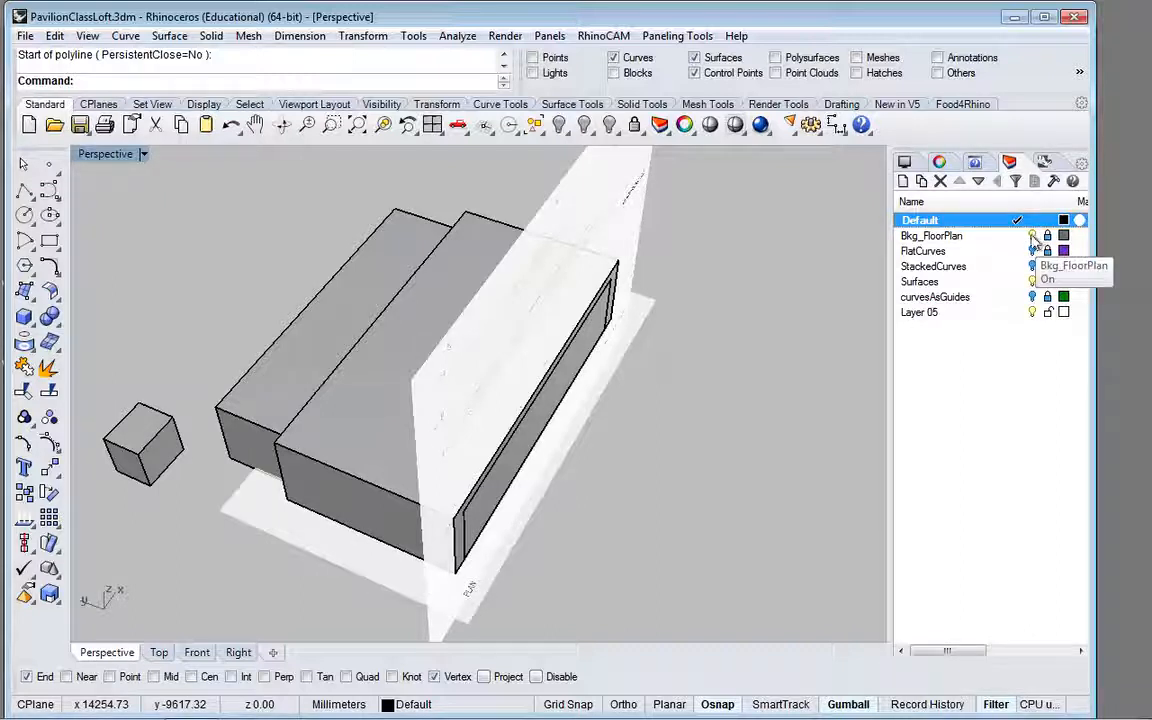
{"action": "left_click", "coordinate": [950, 236]}
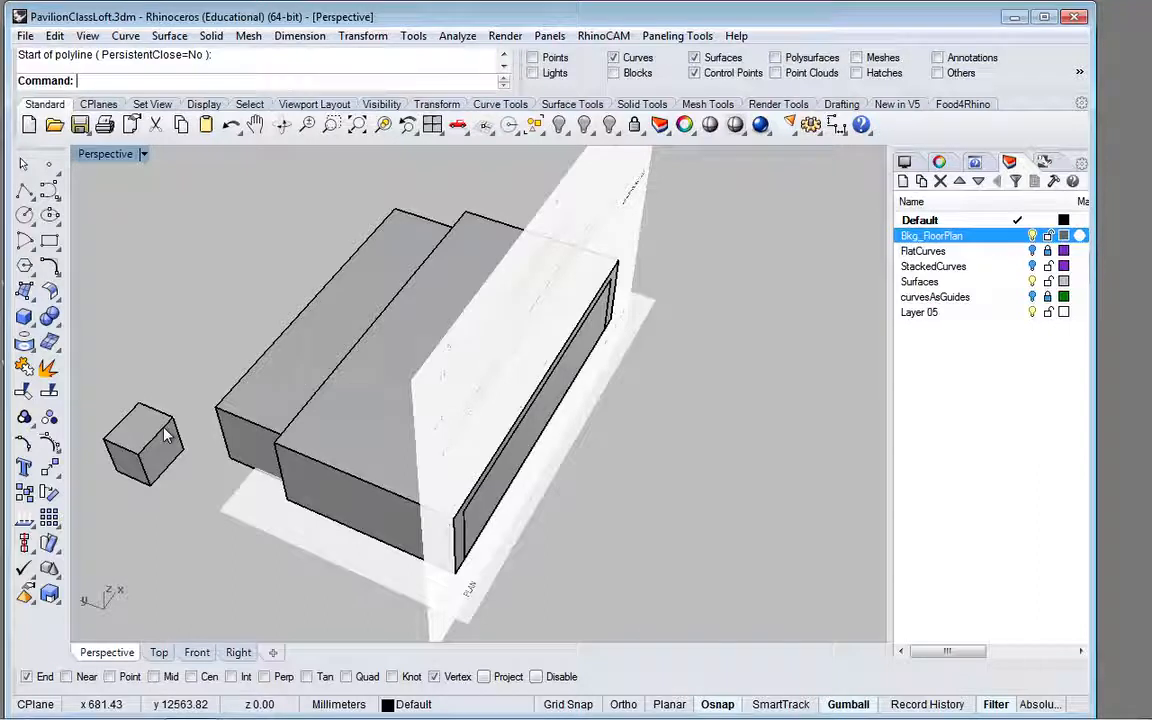
{"action": "left_click", "coordinate": [247, 502]}
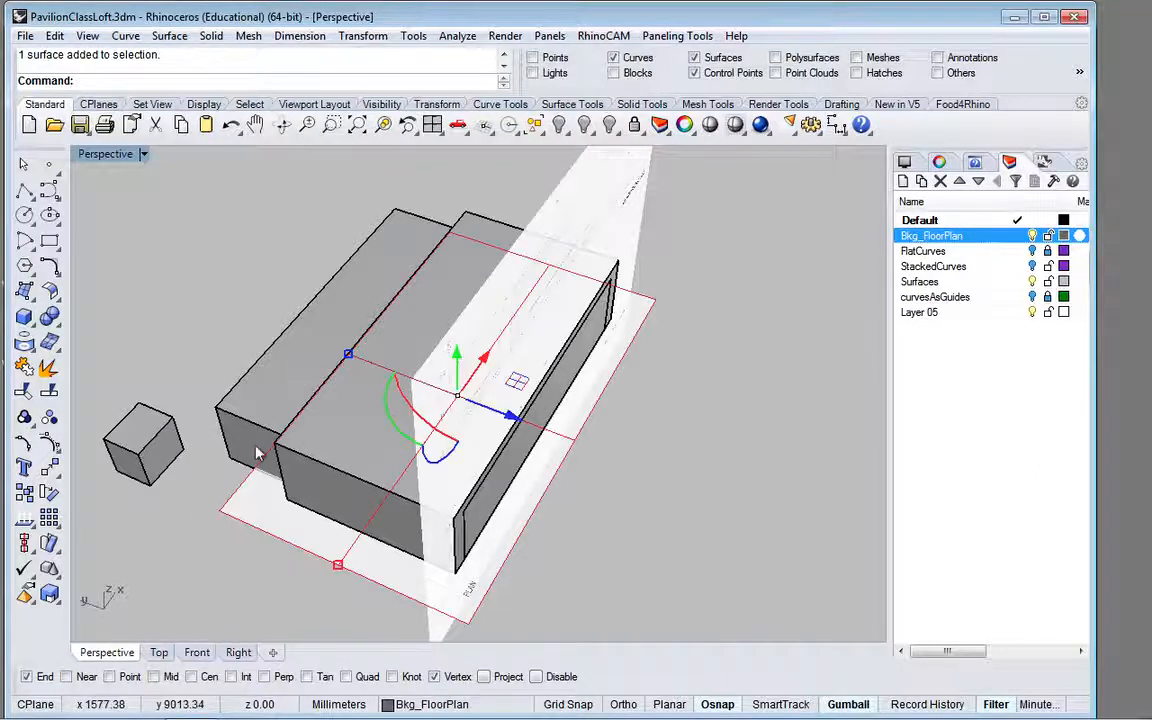
{"action": "key", "text": "Escape"}
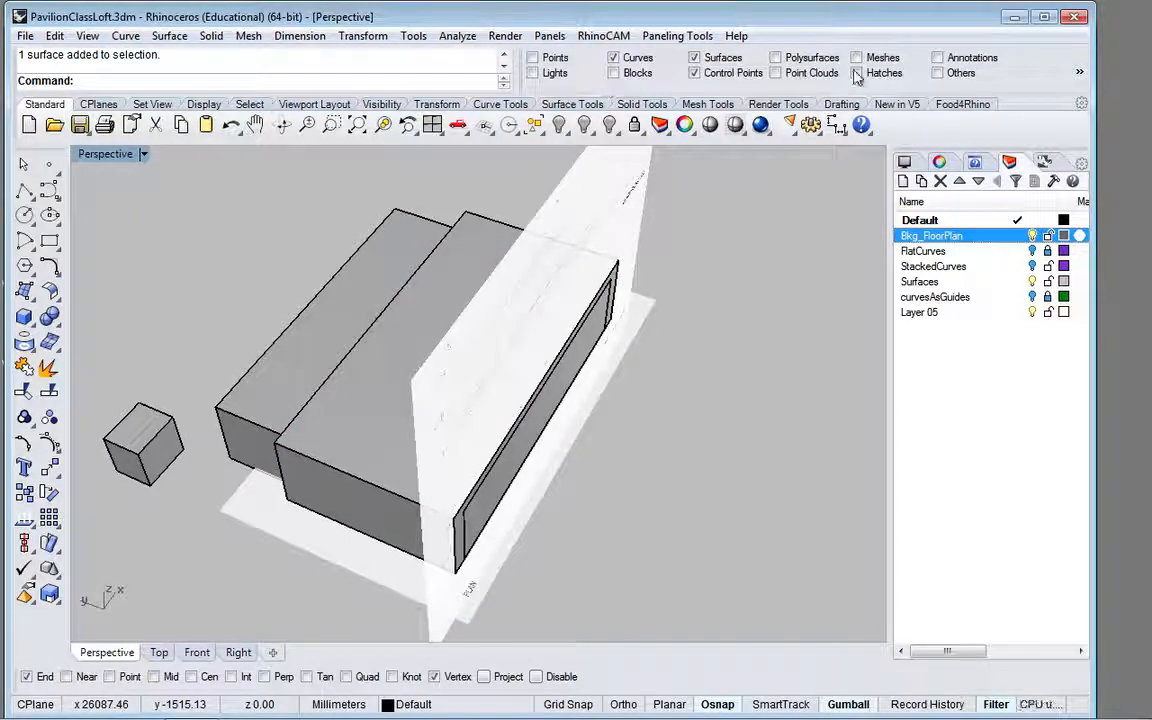
Step: Turn off the selection filter, select the small test box, and lock the Bkg_FloorPlan layer
{"action": "left_click", "coordinate": [997, 705]}
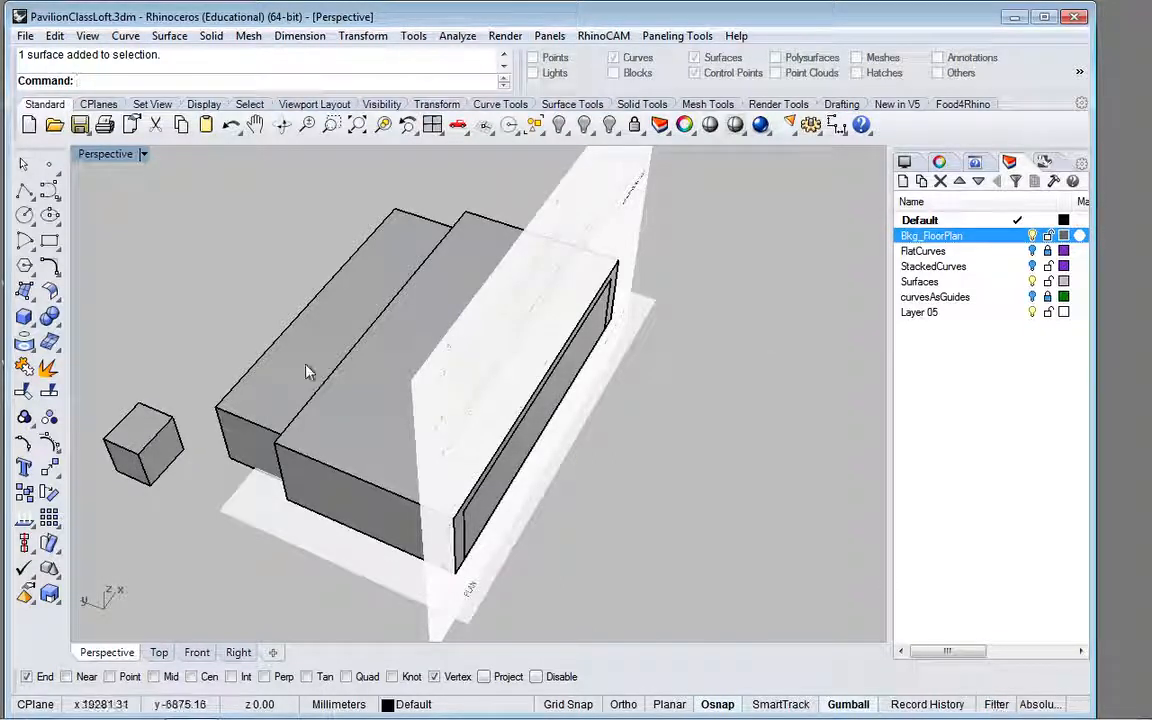
{"action": "left_click", "coordinate": [166, 444]}
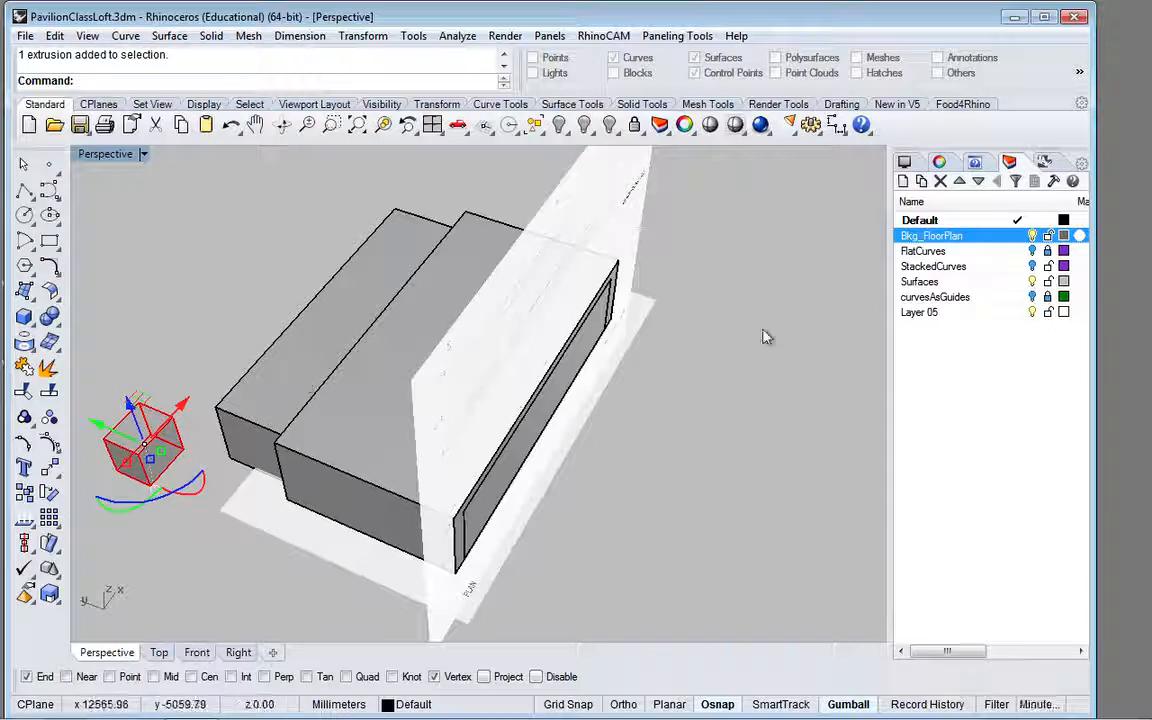
{"action": "left_click", "coordinate": [1003, 223]}
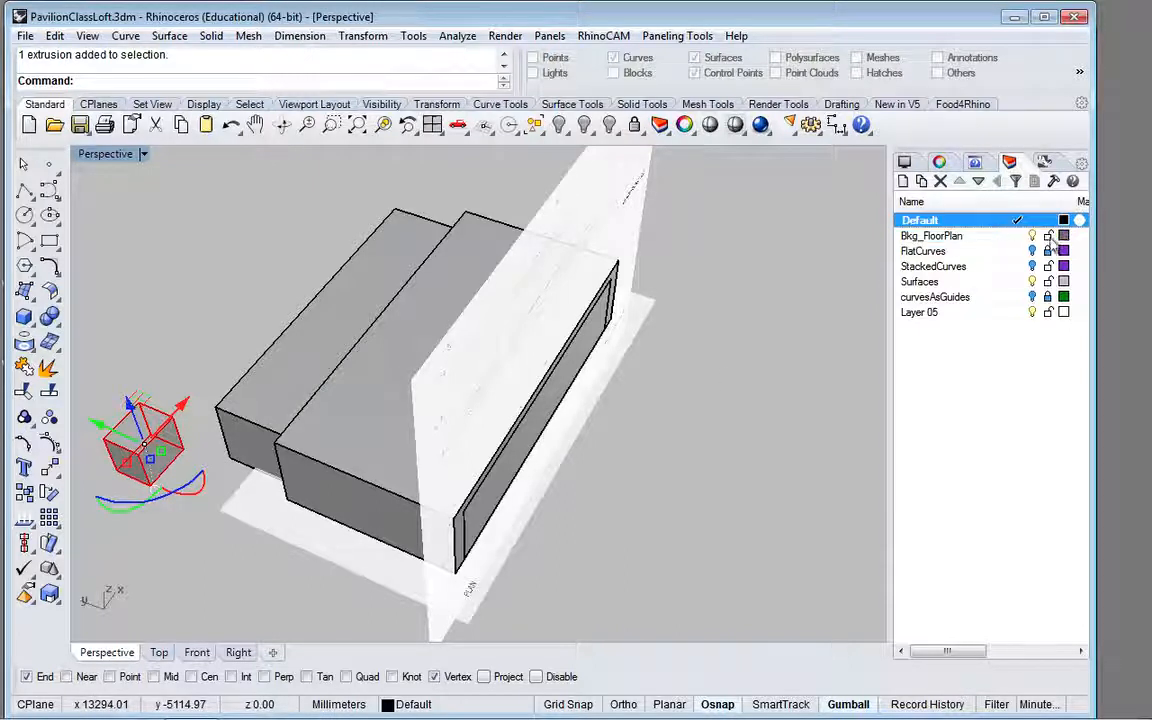
{"action": "left_click", "coordinate": [1048, 237]}
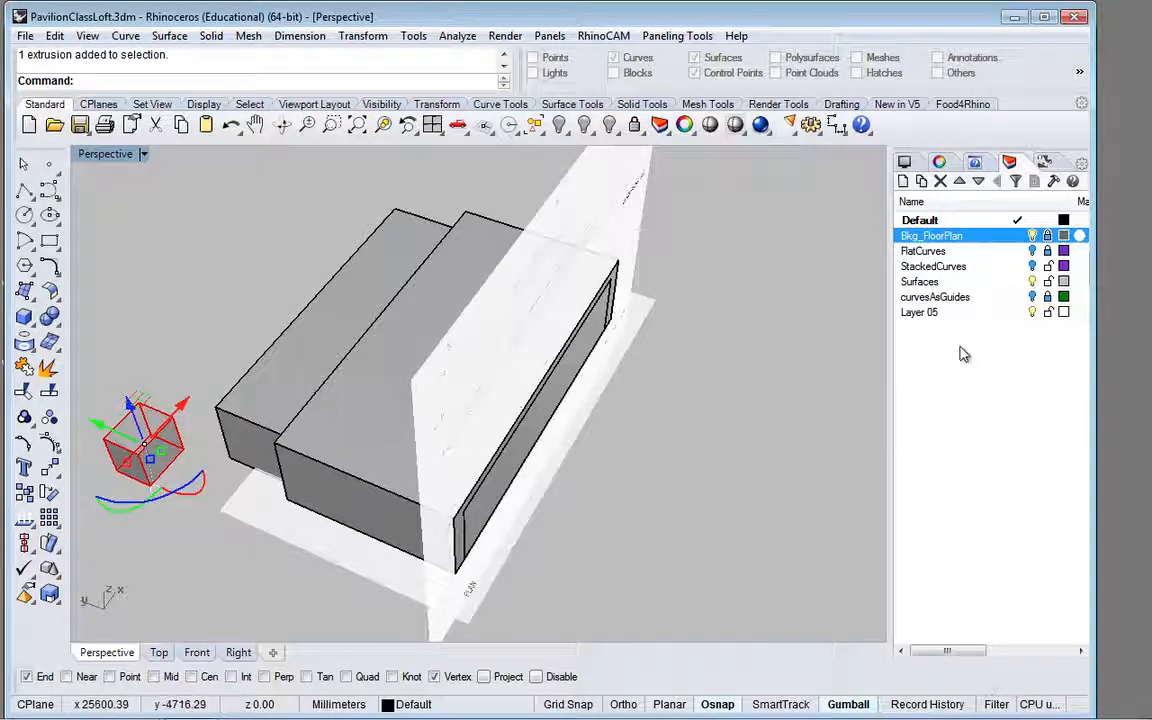
Step: Toggle the selection filter on and off again, and delete the small test box
{"action": "left_click", "coordinate": [996, 704]}
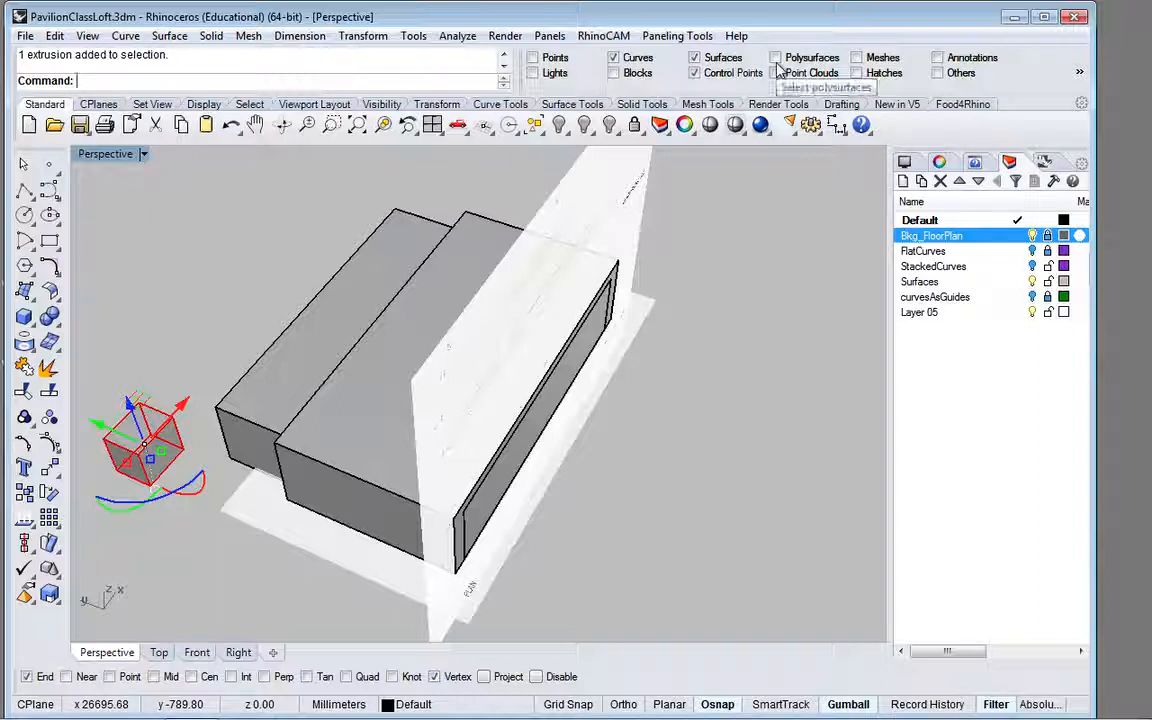
{"action": "left_click", "coordinate": [995, 704]}
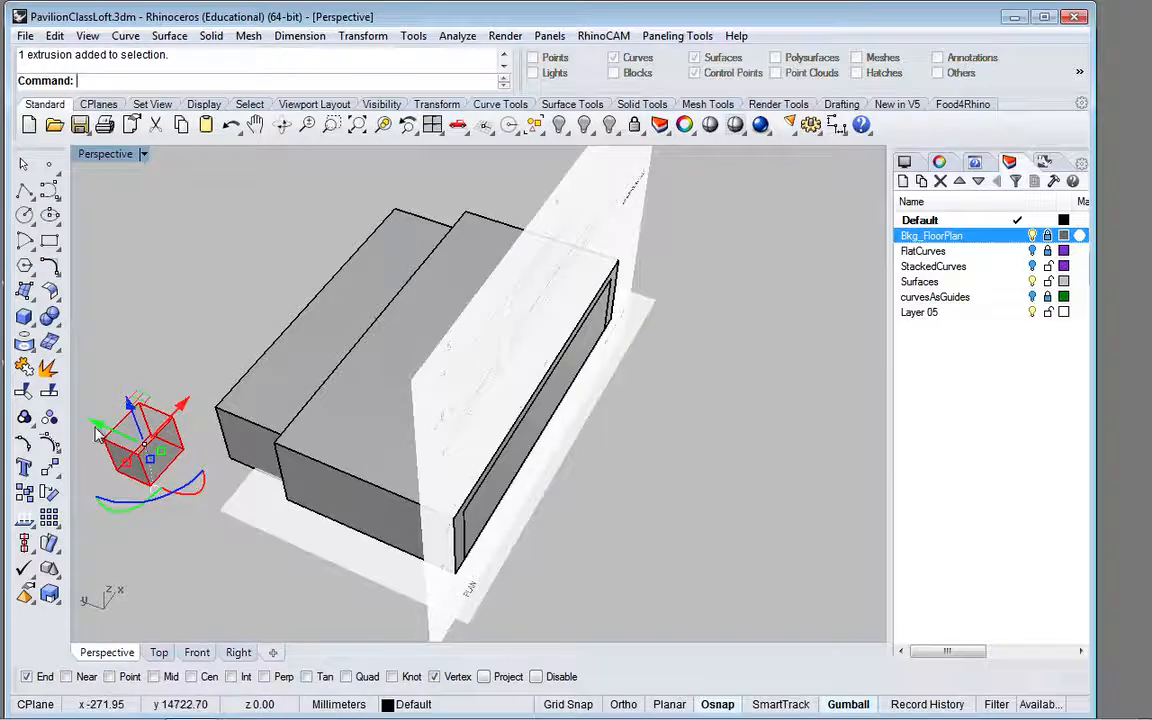
{"action": "key", "text": "Delete"}
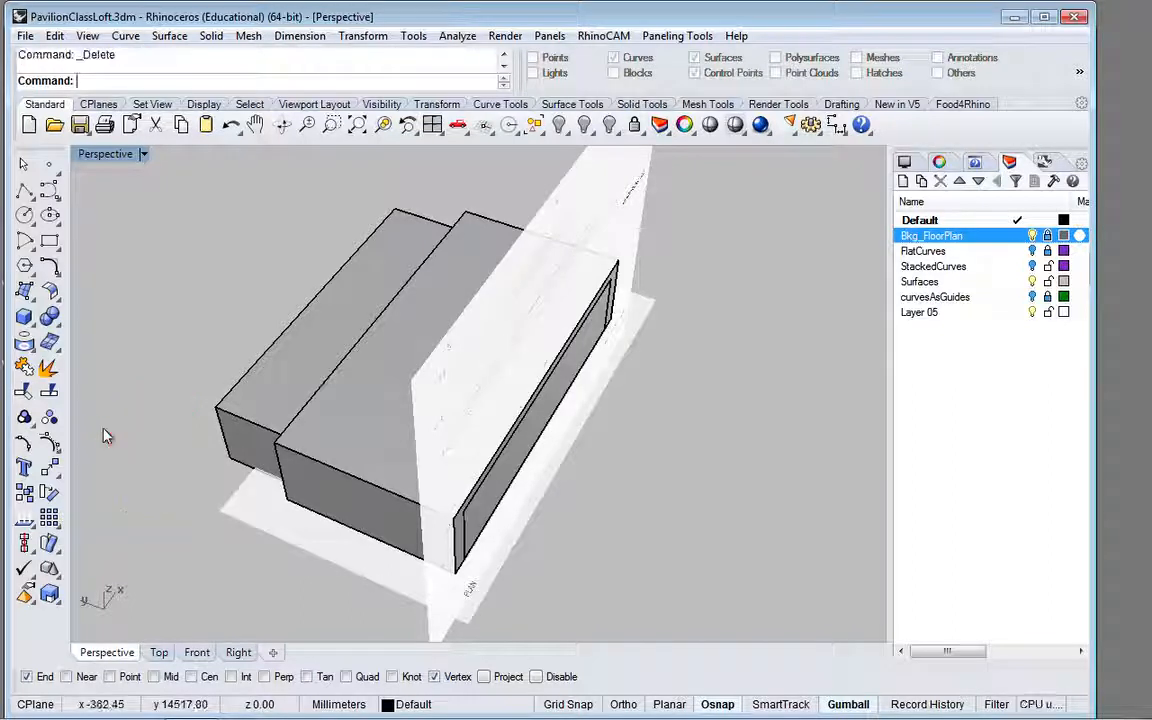
Step: In the Top view, move the second box about 704 mm toward negative Y, past the outer box's front face, and return to Perspective
{"action": "left_click", "coordinate": [267, 393]}
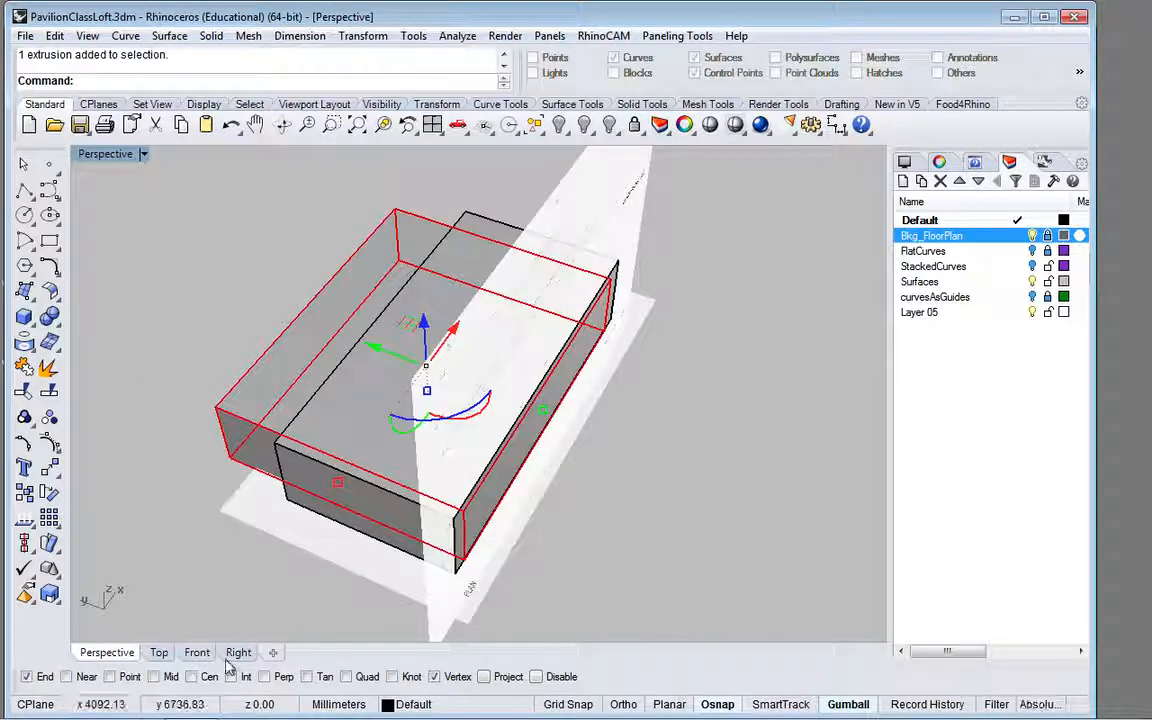
{"action": "left_click", "coordinate": [159, 652]}
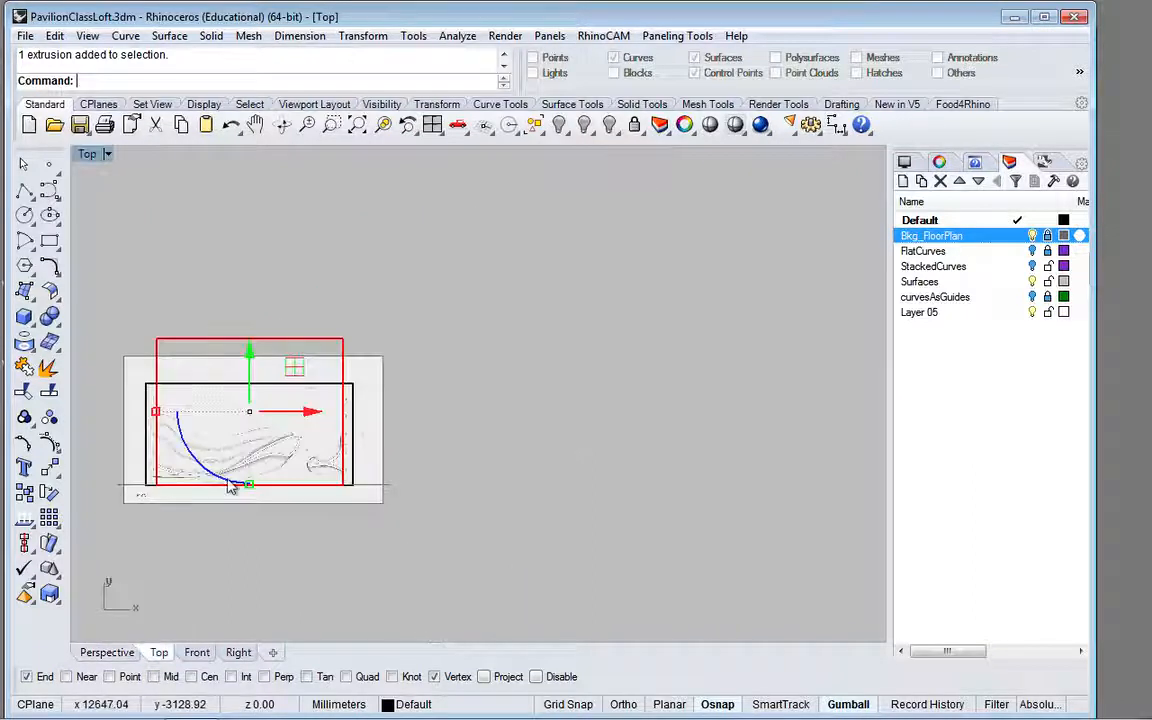
{"action": "left_click_drag", "start_coordinate": [247, 355], "coordinate": [249, 373]}
{"action": "left_click", "coordinate": [450, 314]}
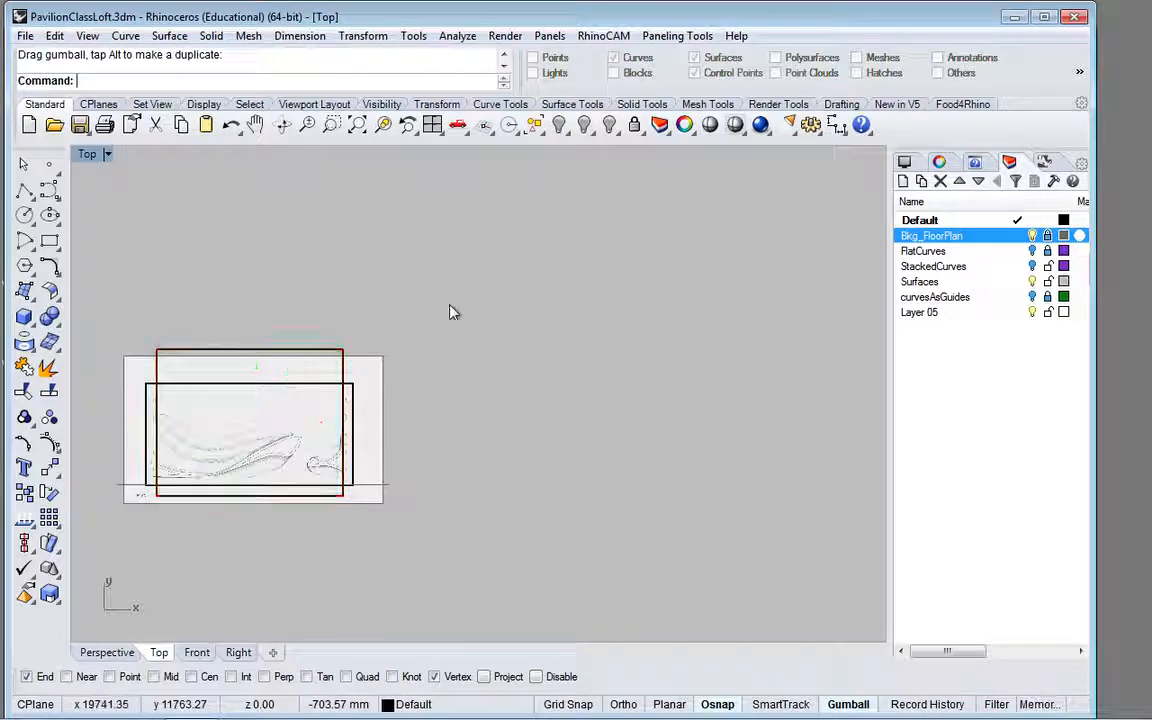
{"action": "left_click", "coordinate": [126, 656]}
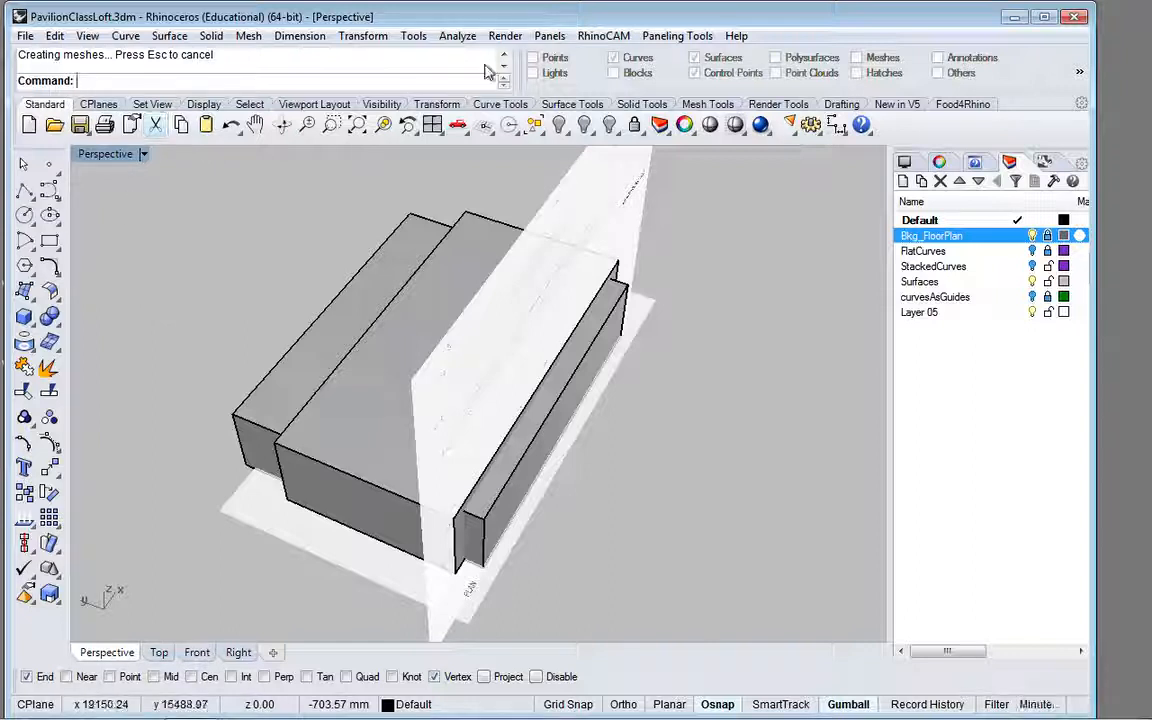
Step: Display the Solid Tools commands
{"action": "left_click", "coordinate": [637, 110]}
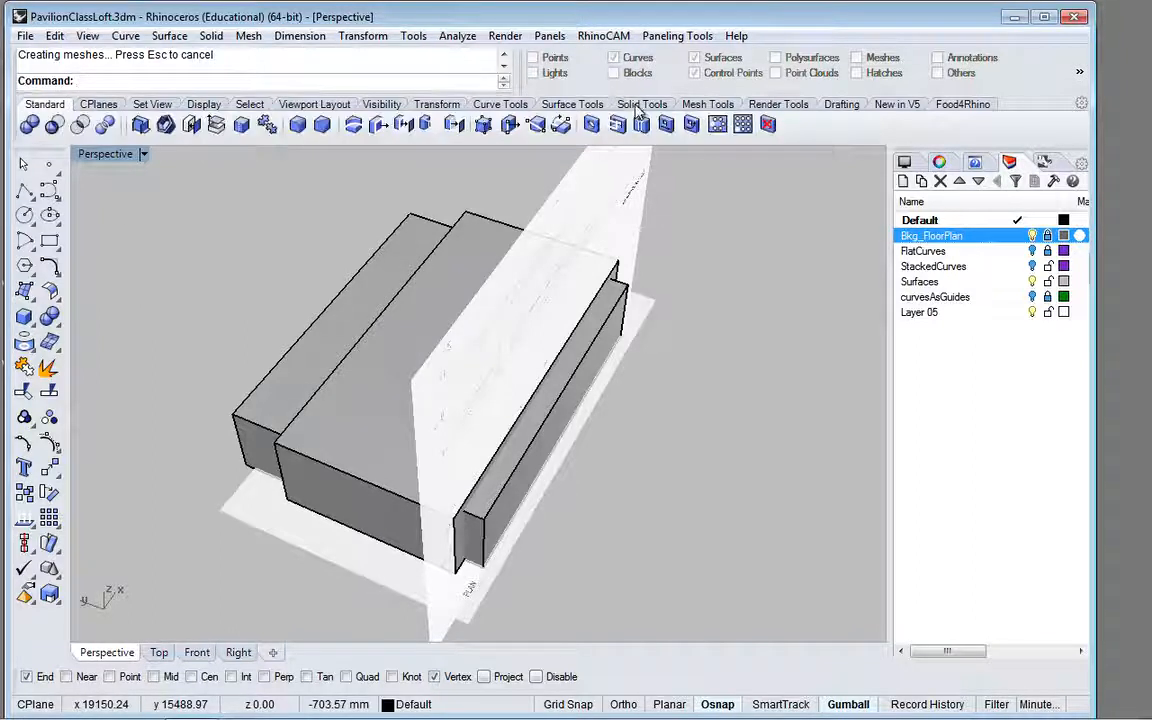
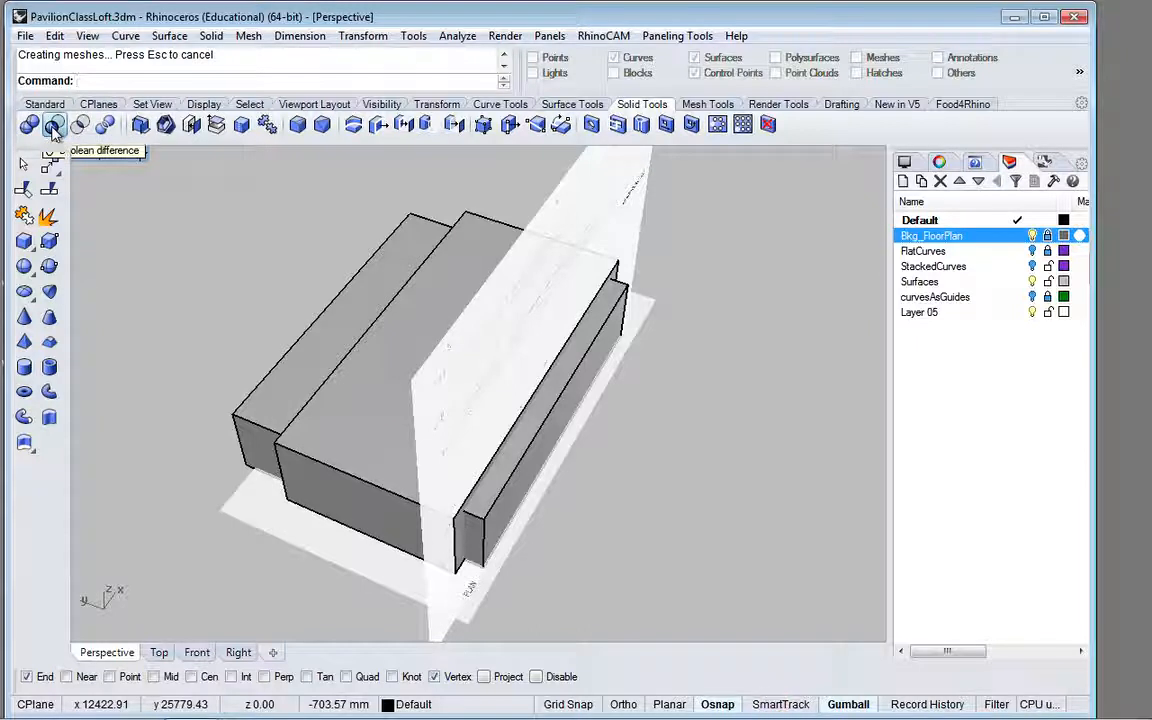
Step: Use Boolean Difference to subtract the long protruding box from the outer pavilion box, cutting the opening
{"action": "left_click", "coordinate": [54, 128]}
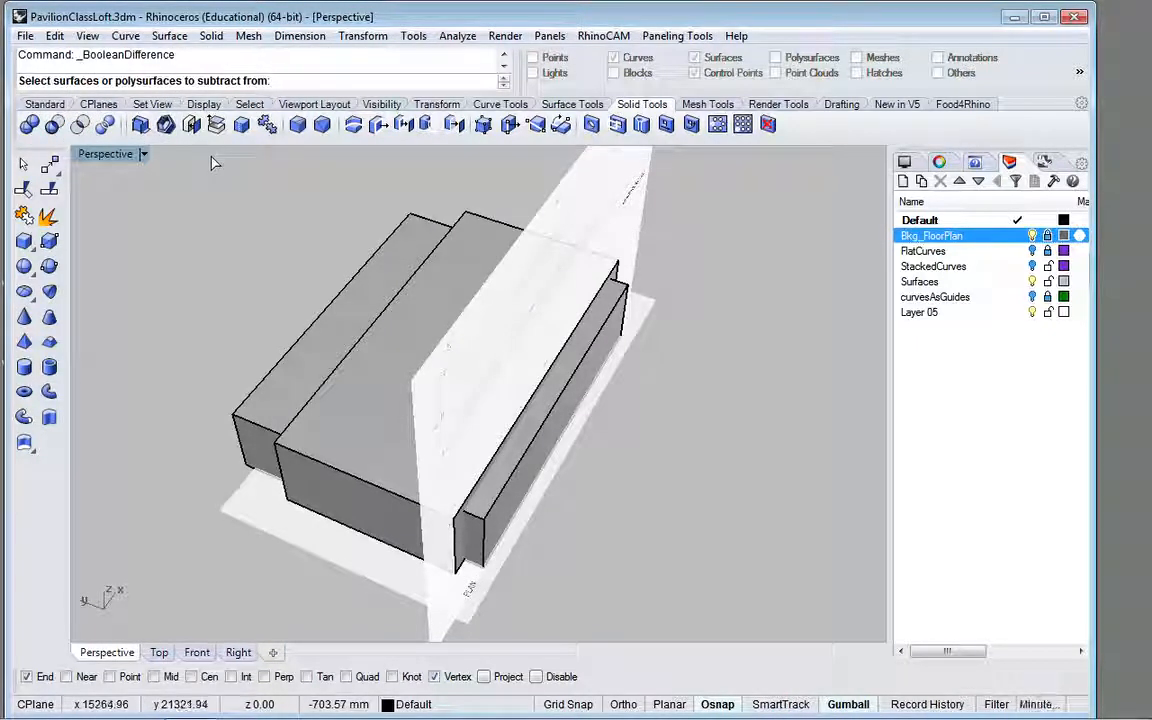
{"action": "left_click", "coordinate": [290, 505]}
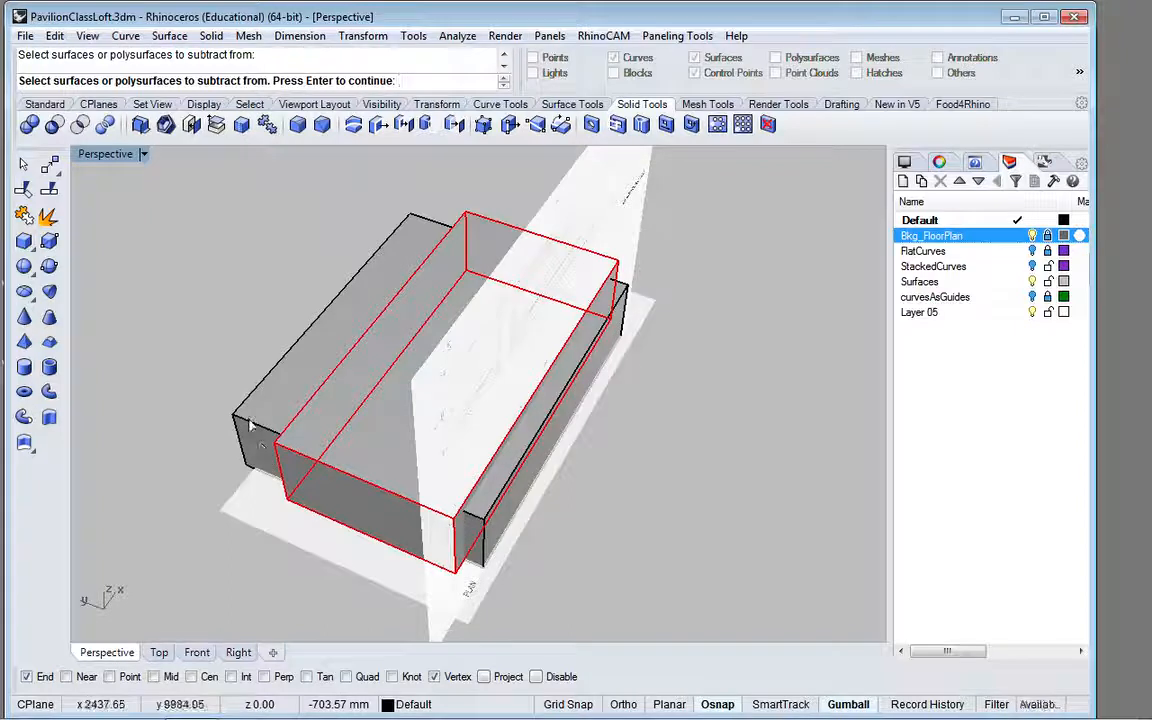
{"action": "key", "text": "Return"}
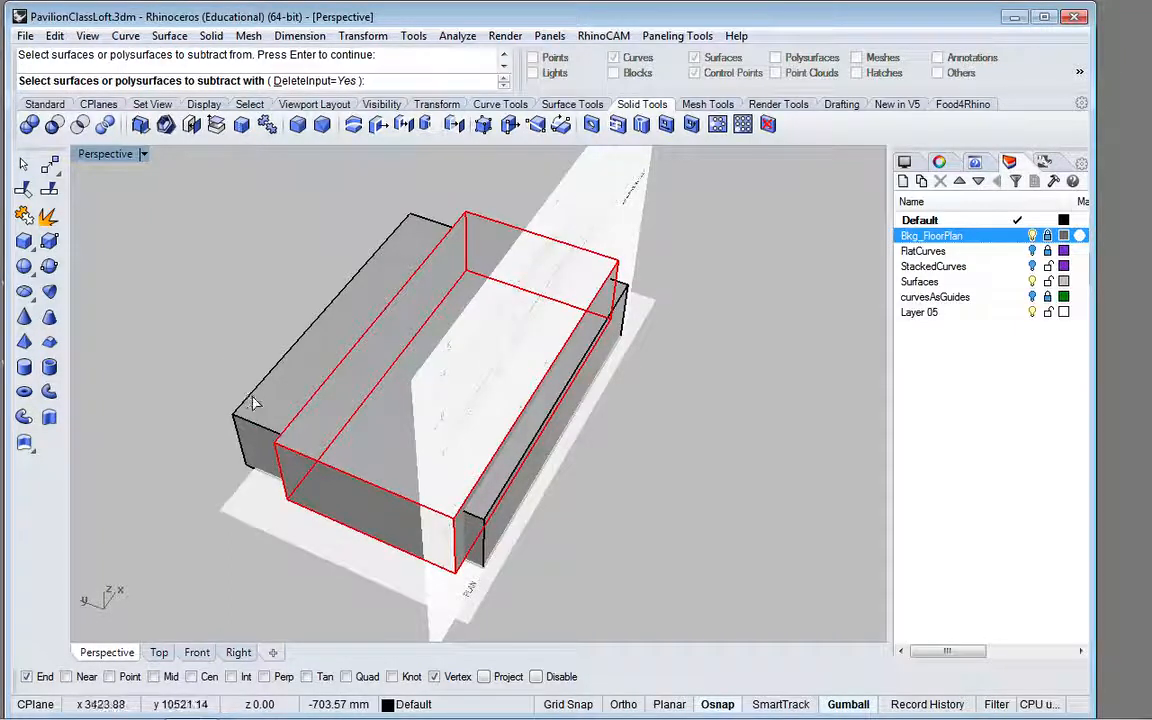
{"action": "left_click", "coordinate": [253, 403]}
{"action": "key", "text": "Return"}
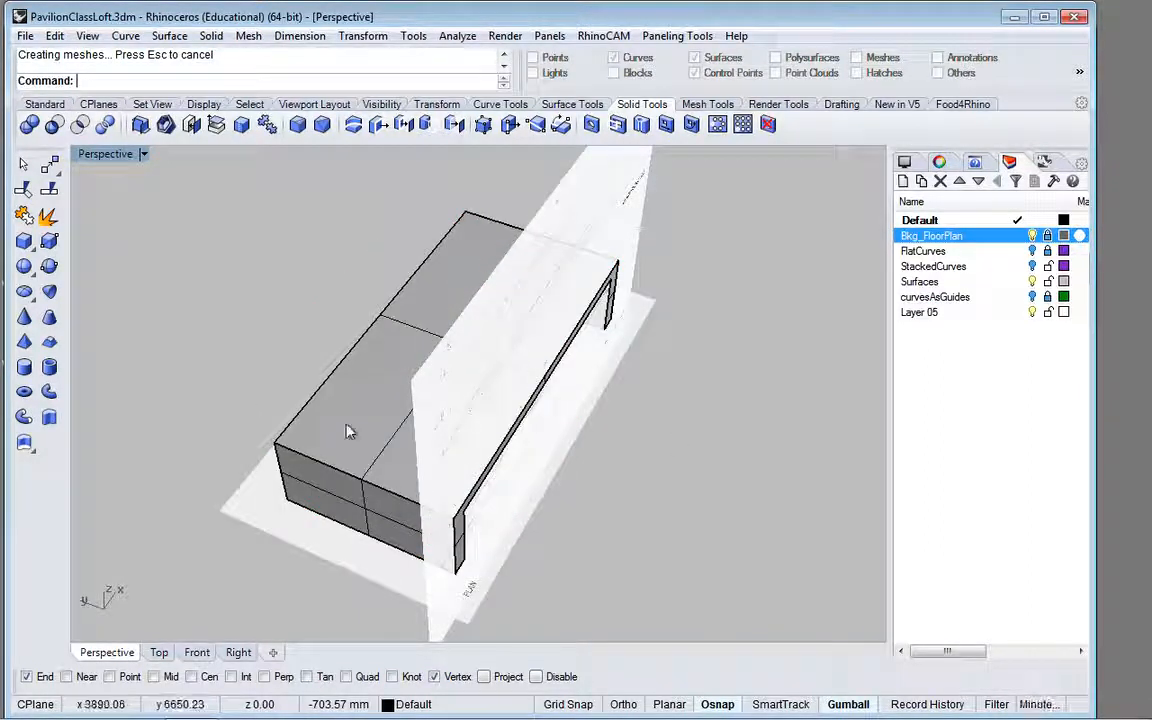
Step: Explode the hollowed pavilion volume into separate surfaces and clear the selection
{"action": "right_click_drag", "start_coordinate": [351, 407], "coordinate": [704, 306]}
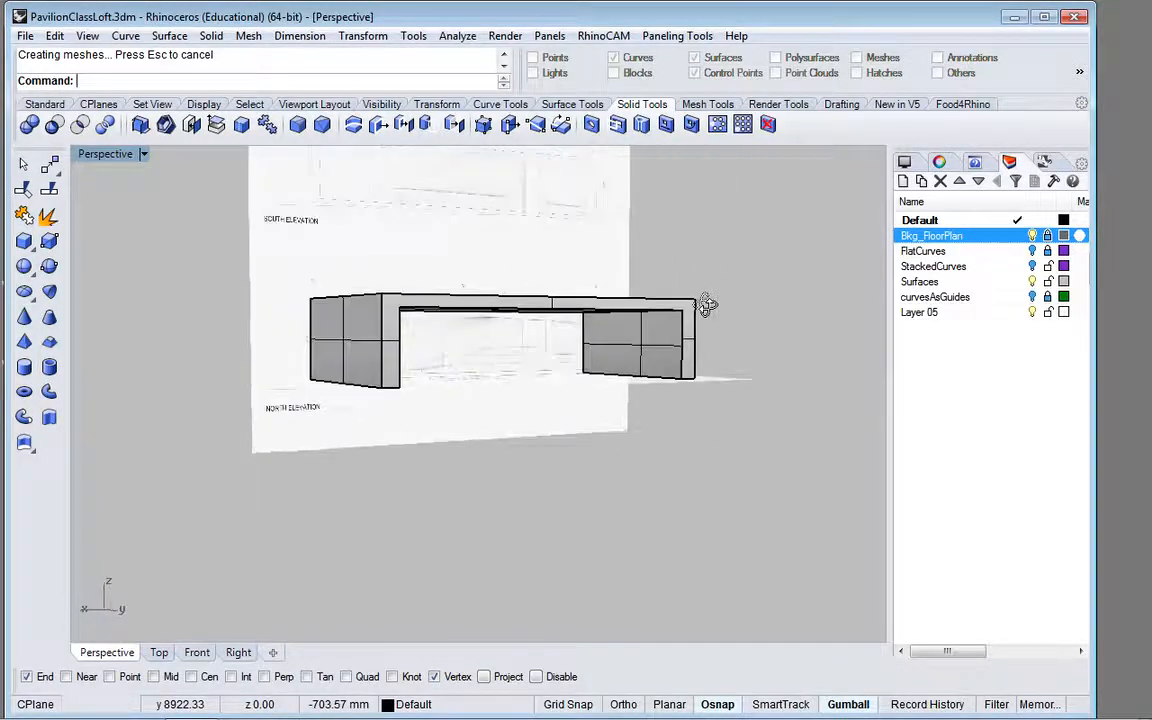
{"action": "scroll", "coordinate": [683, 334], "scroll_direction": "up", "scroll_amount": 3}
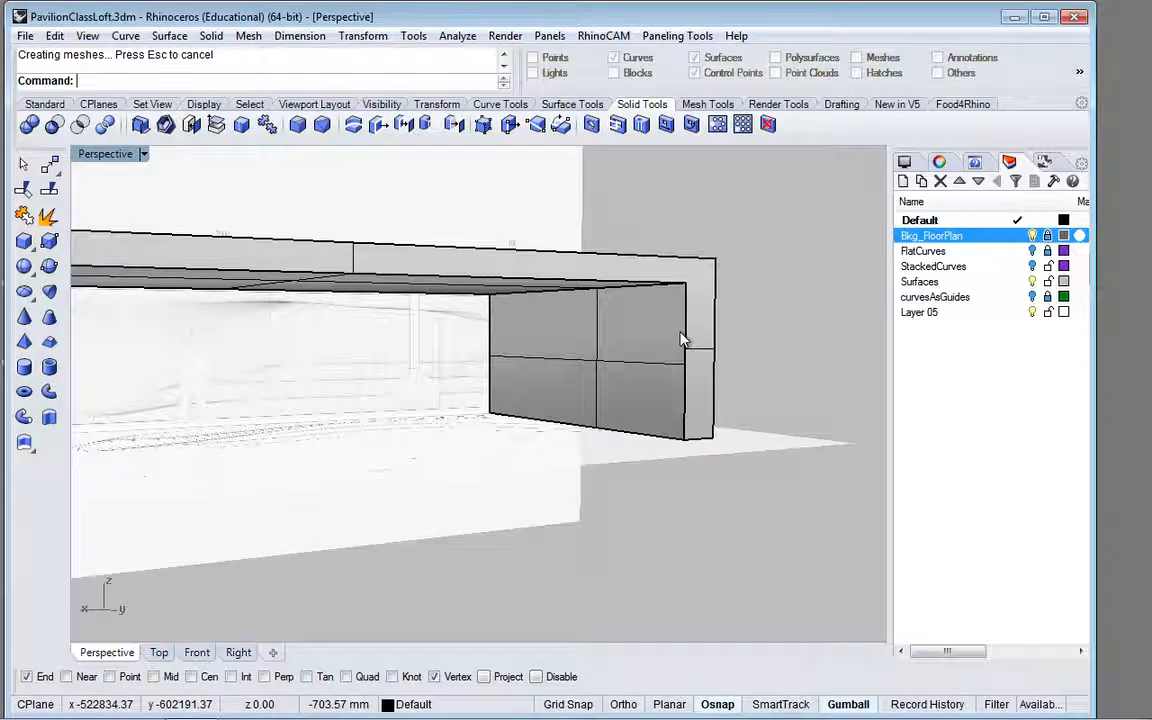
{"action": "scroll", "coordinate": [681, 337], "scroll_direction": "down", "scroll_amount": 3}
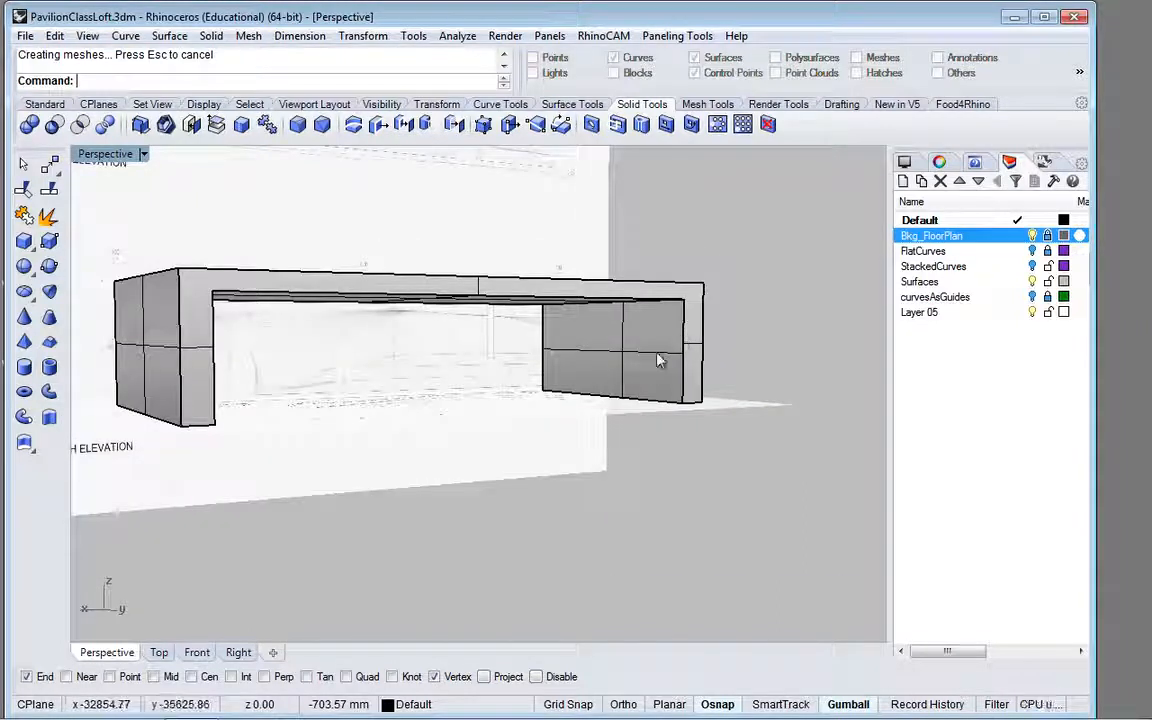
{"action": "scroll", "coordinate": [661, 360], "scroll_direction": "up", "scroll_amount": 3}
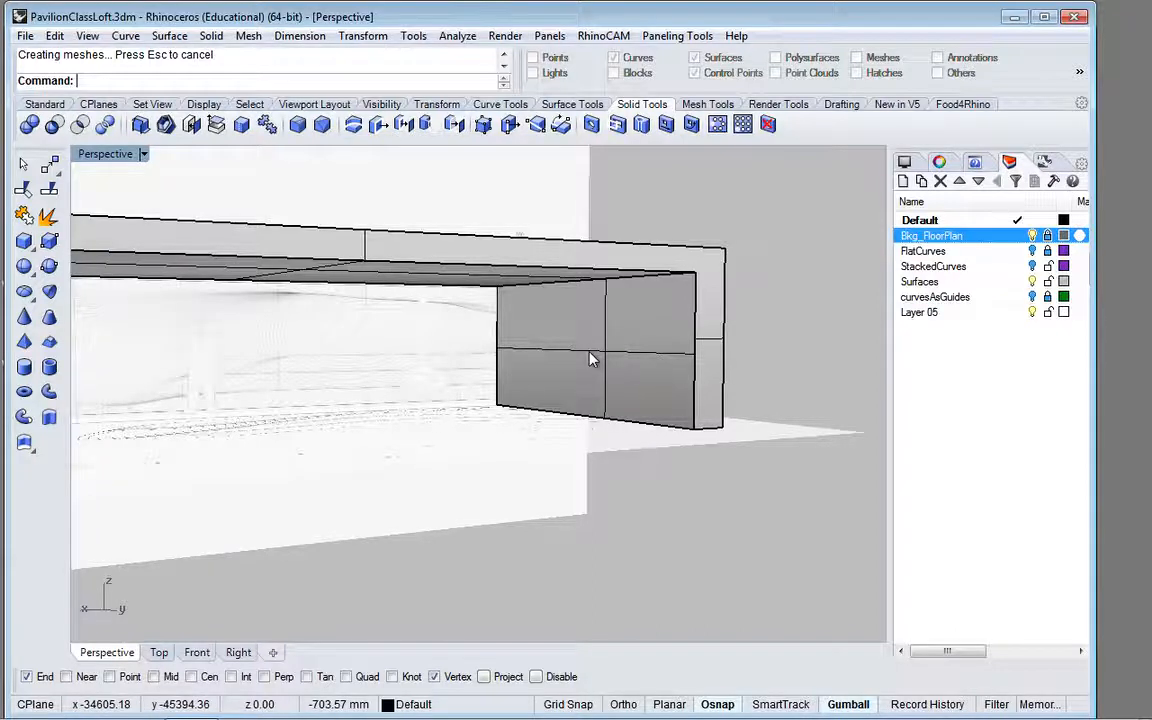
{"action": "right_click_drag", "start_coordinate": [591, 357], "coordinate": [655, 338]}
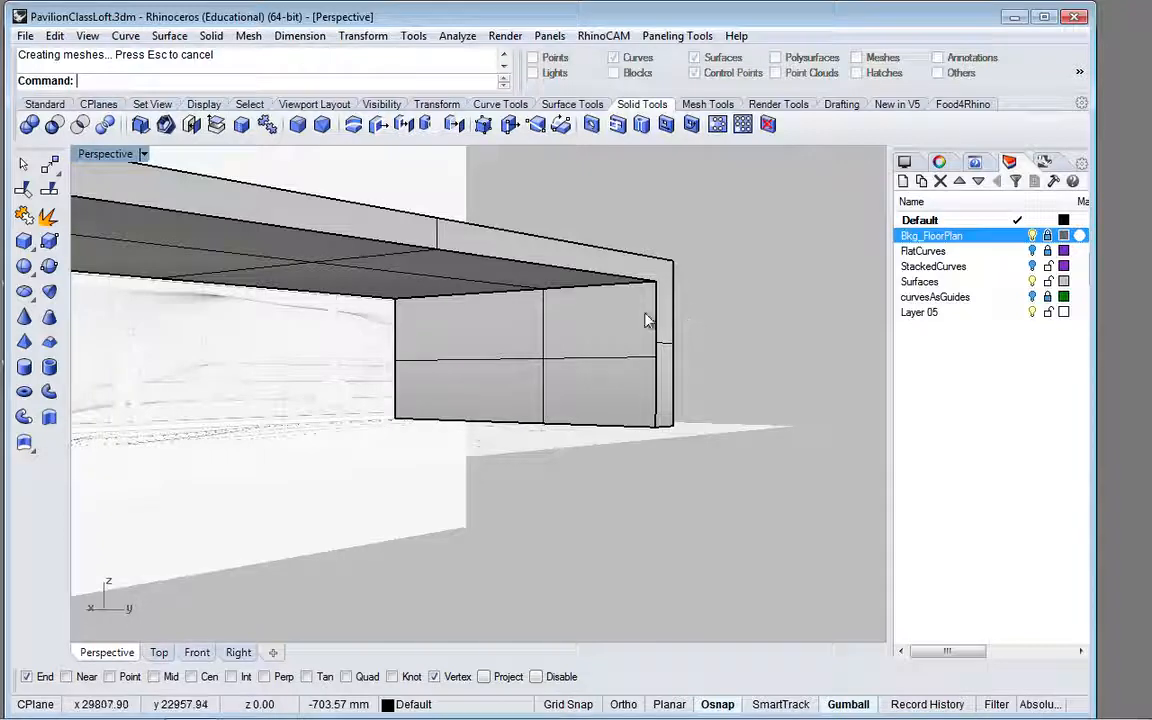
{"action": "mouse_move", "coordinate": [645, 313]}
{"action": "right_mouse_down"}
{"action": "mouse_move", "coordinate": [627, 329]}
{"action": "mouse_move", "coordinate": [615, 311]}
{"action": "mouse_move", "coordinate": [627, 307]}
{"action": "right_mouse_up"}
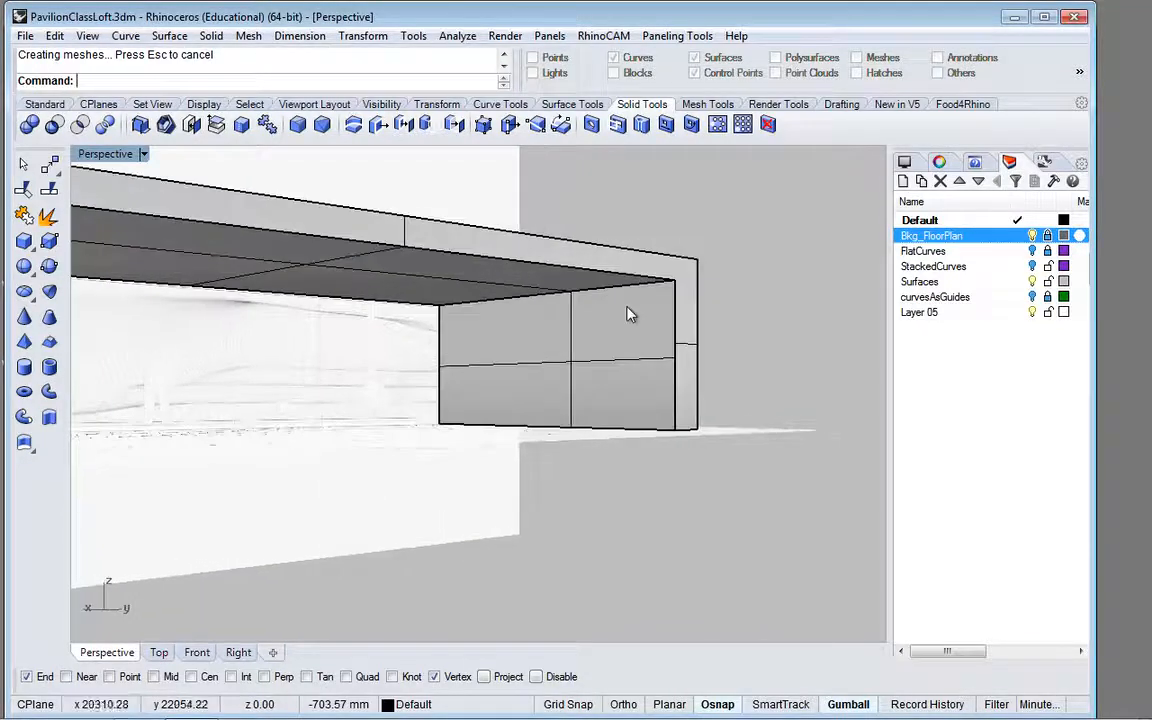
{"action": "left_click", "coordinate": [676, 350]}
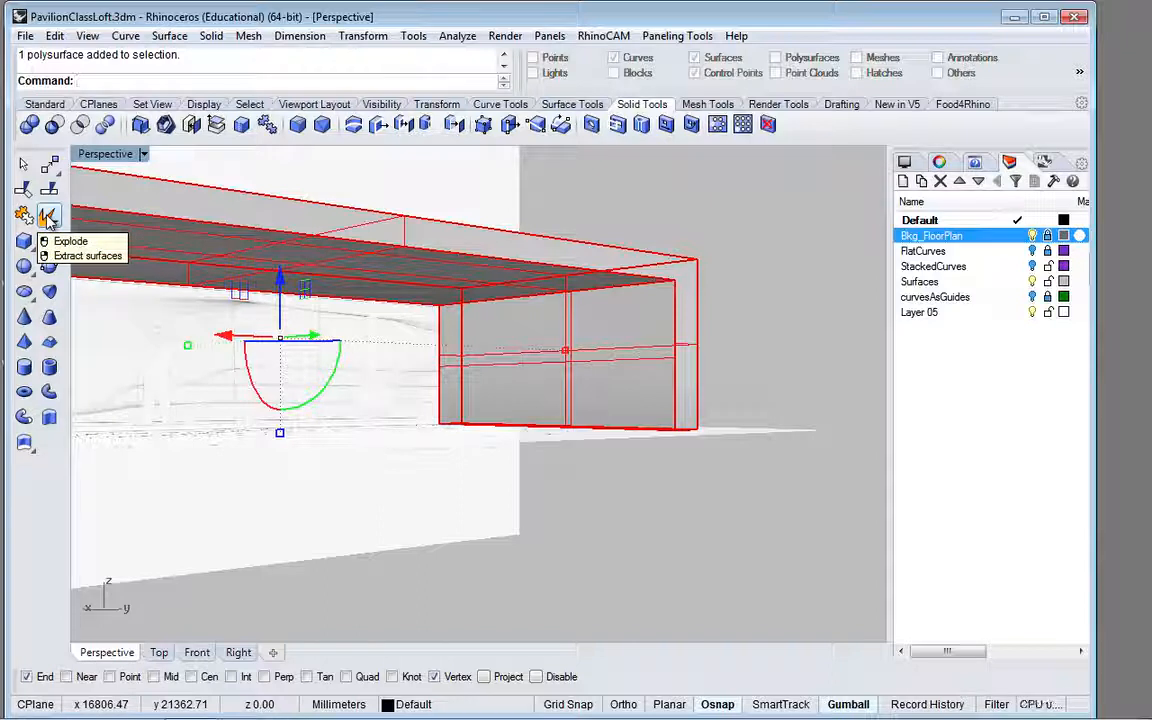
{"action": "left_click", "coordinate": [47, 104]}
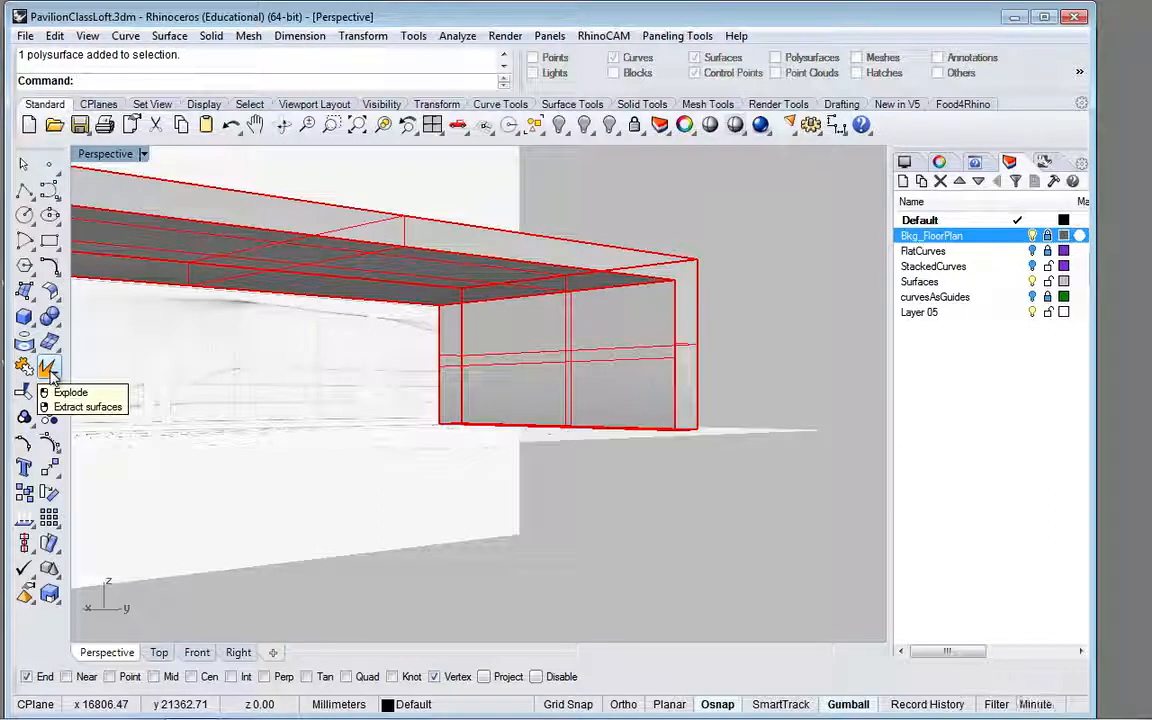
{"action": "left_click", "coordinate": [51, 374]}
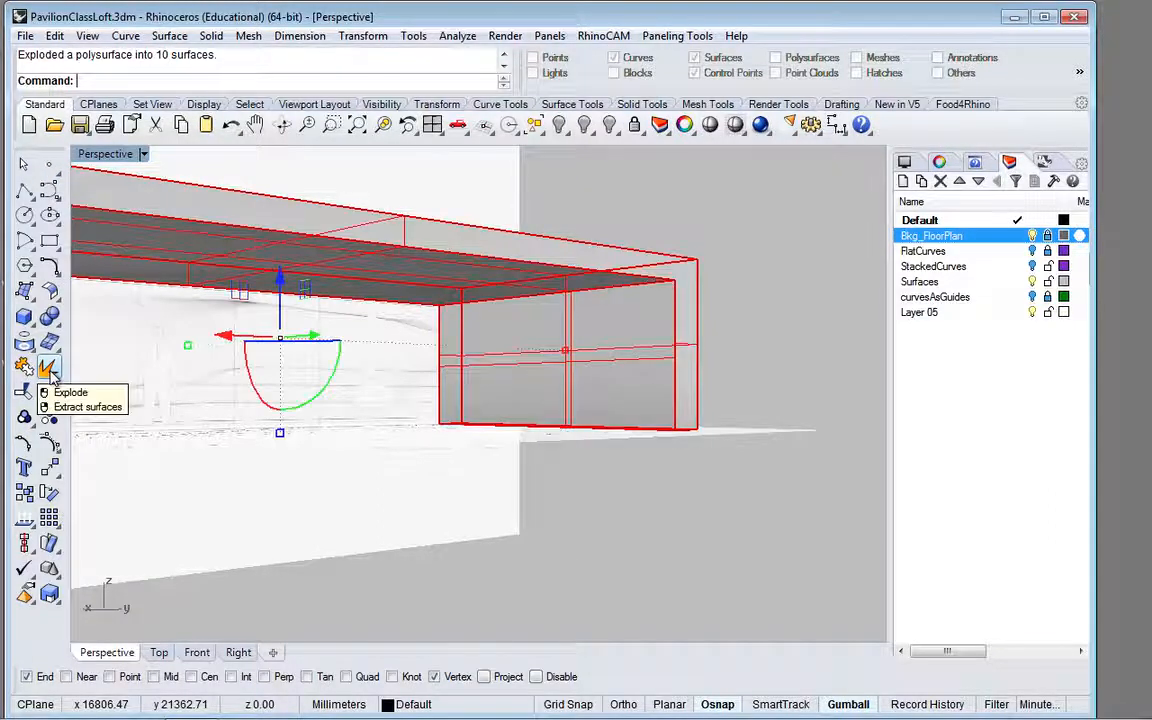
{"action": "left_click", "coordinate": [660, 225]}
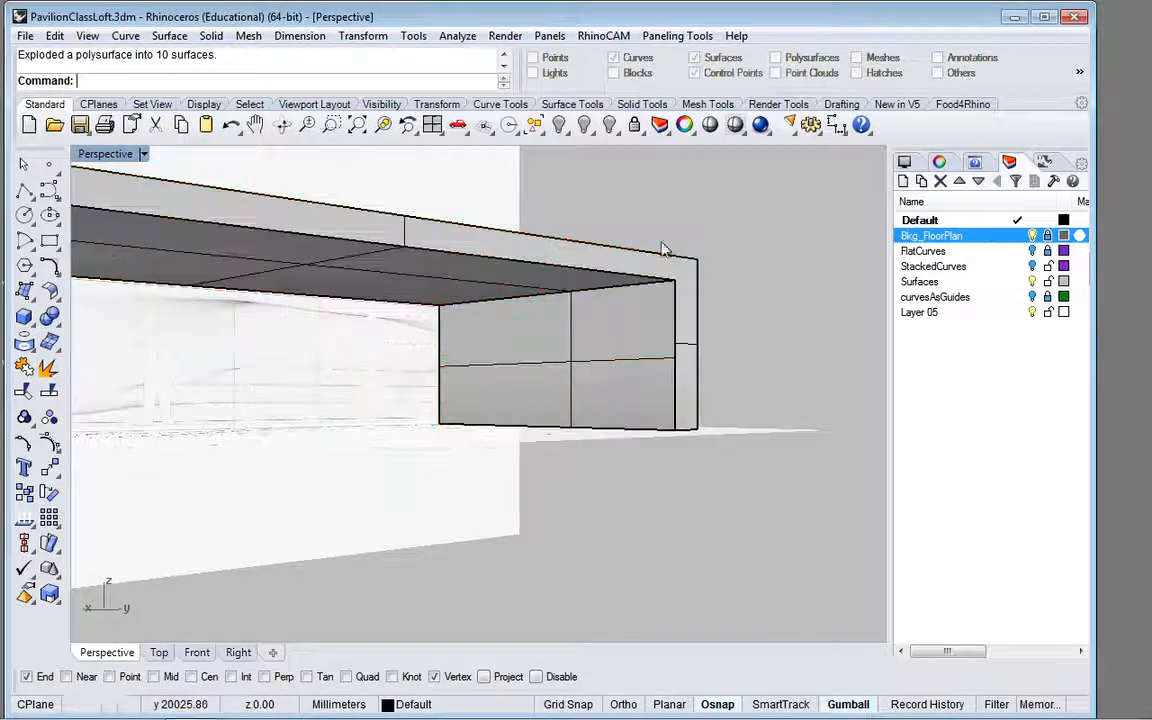
Step: Select the inner side wall and the frame-shaped front face one at a time to check that they are separate surfaces
{"action": "left_click", "coordinate": [639, 362]}
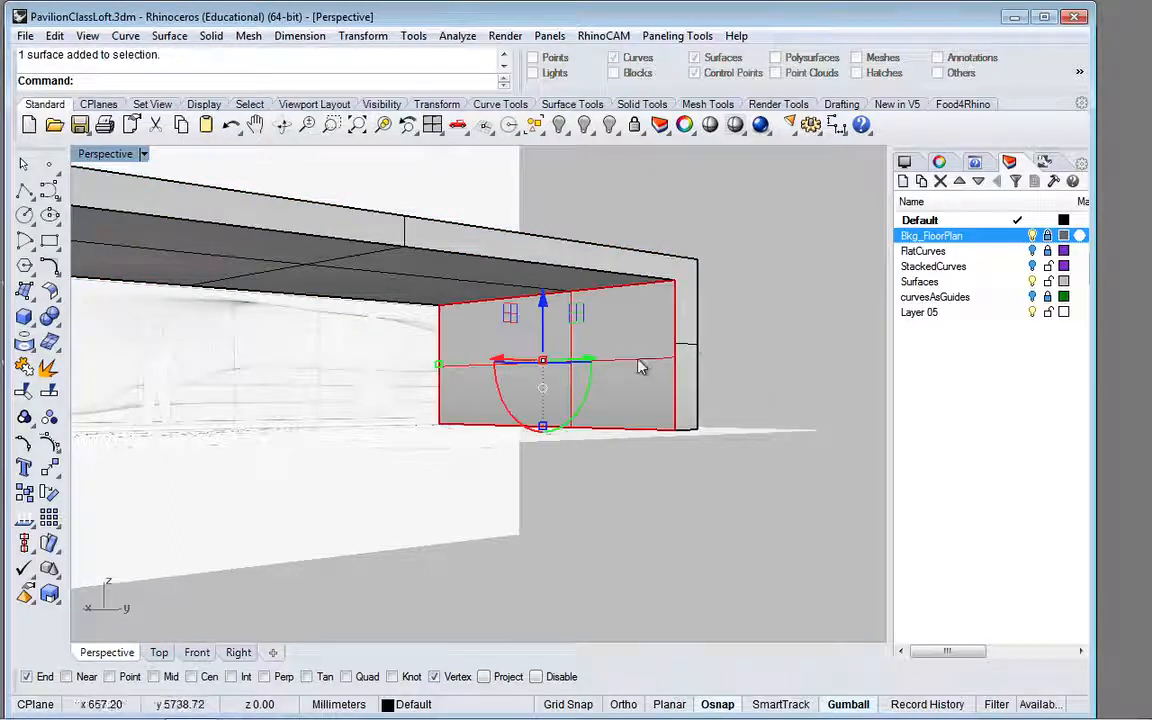
{"action": "left_click", "coordinate": [684, 326]}
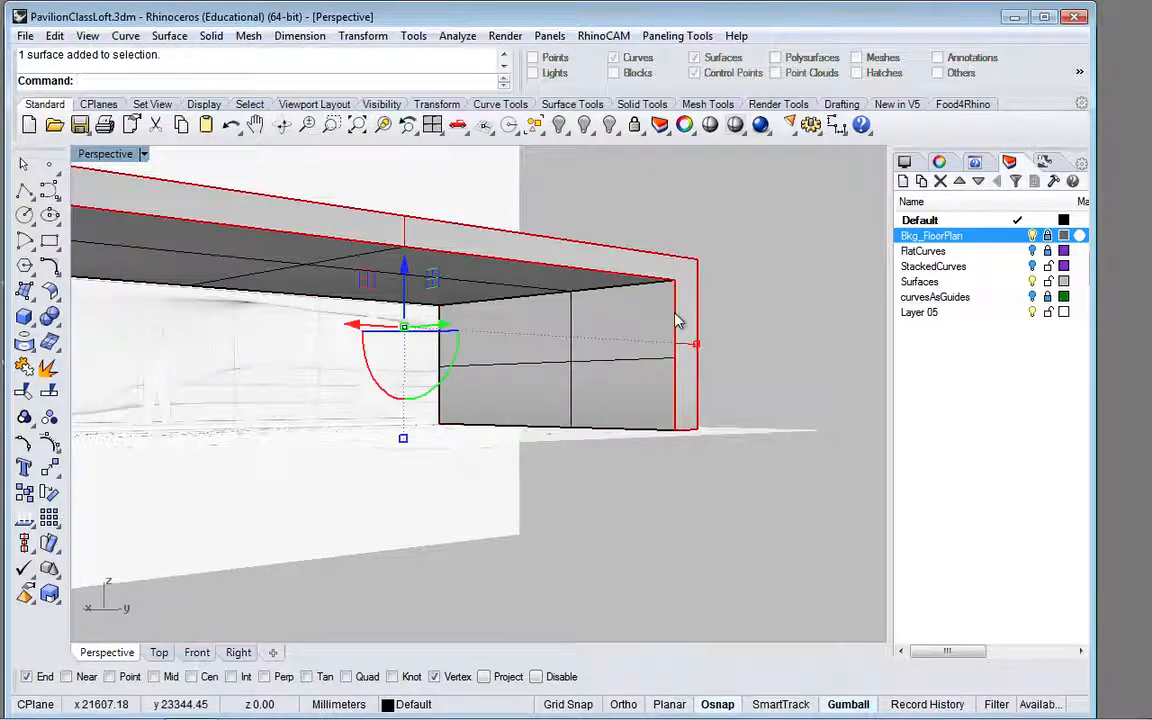
{"action": "left_click", "coordinate": [716, 237]}
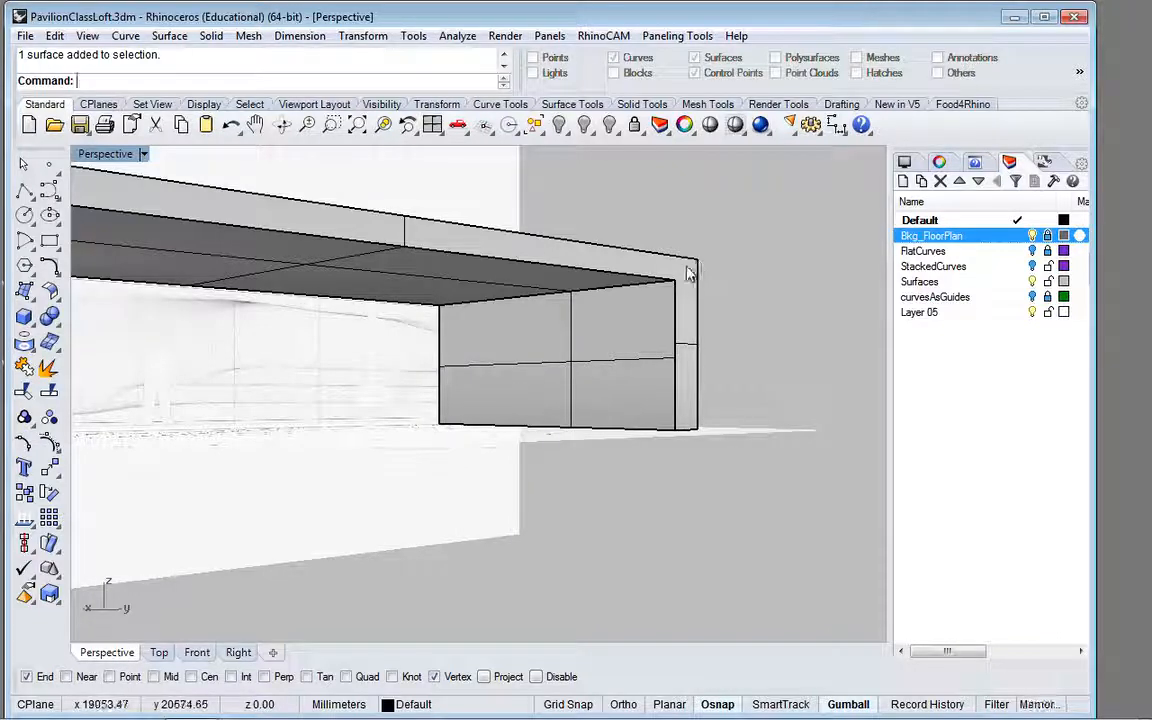
{"action": "left_click", "coordinate": [692, 266]}
{"action": "left_click", "coordinate": [743, 272]}
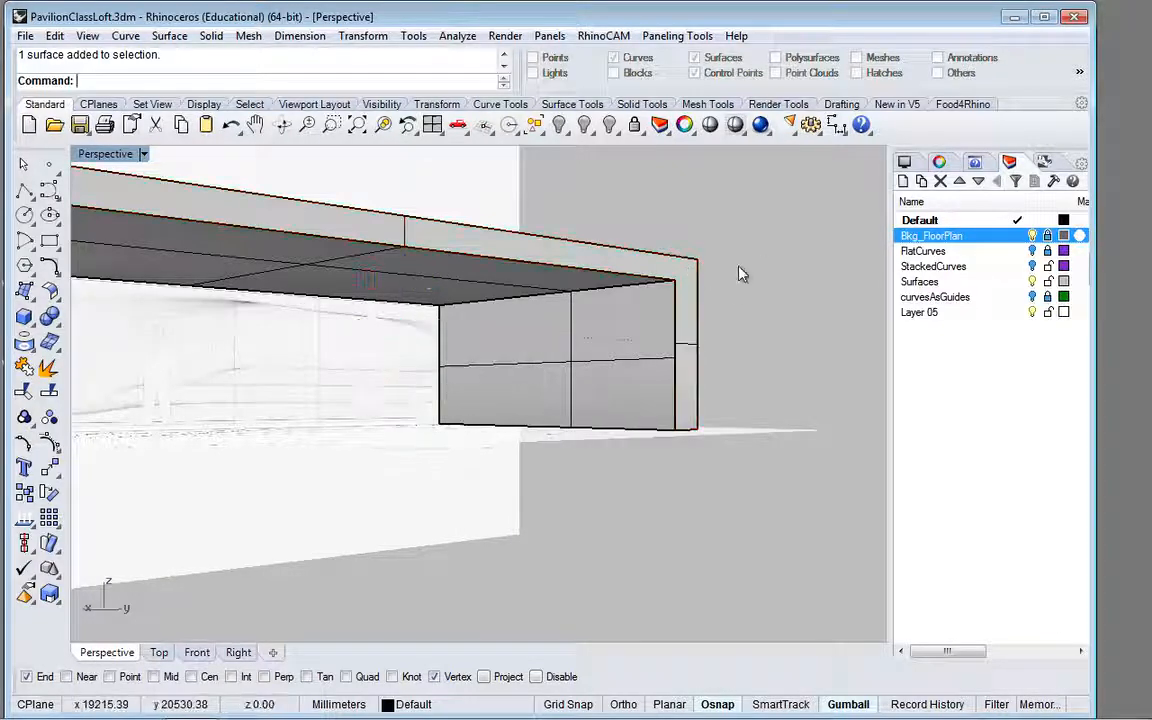
{"action": "left_click", "coordinate": [24, 190]}
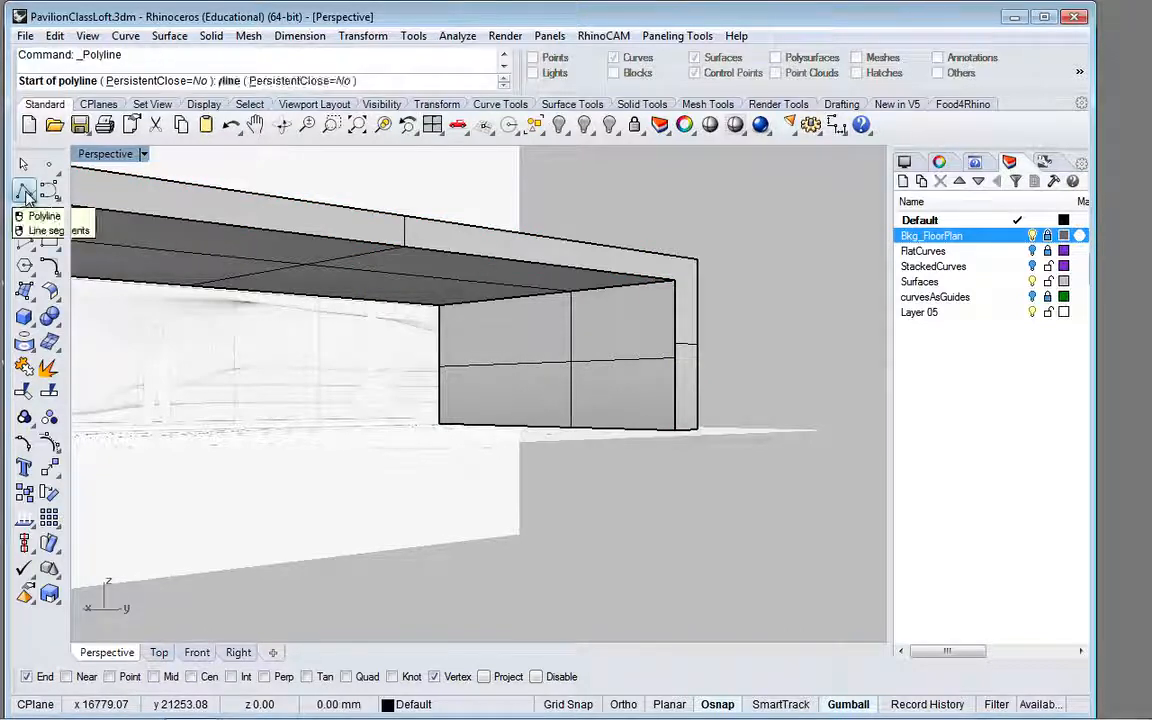
{"action": "left_click", "coordinate": [695, 260]}
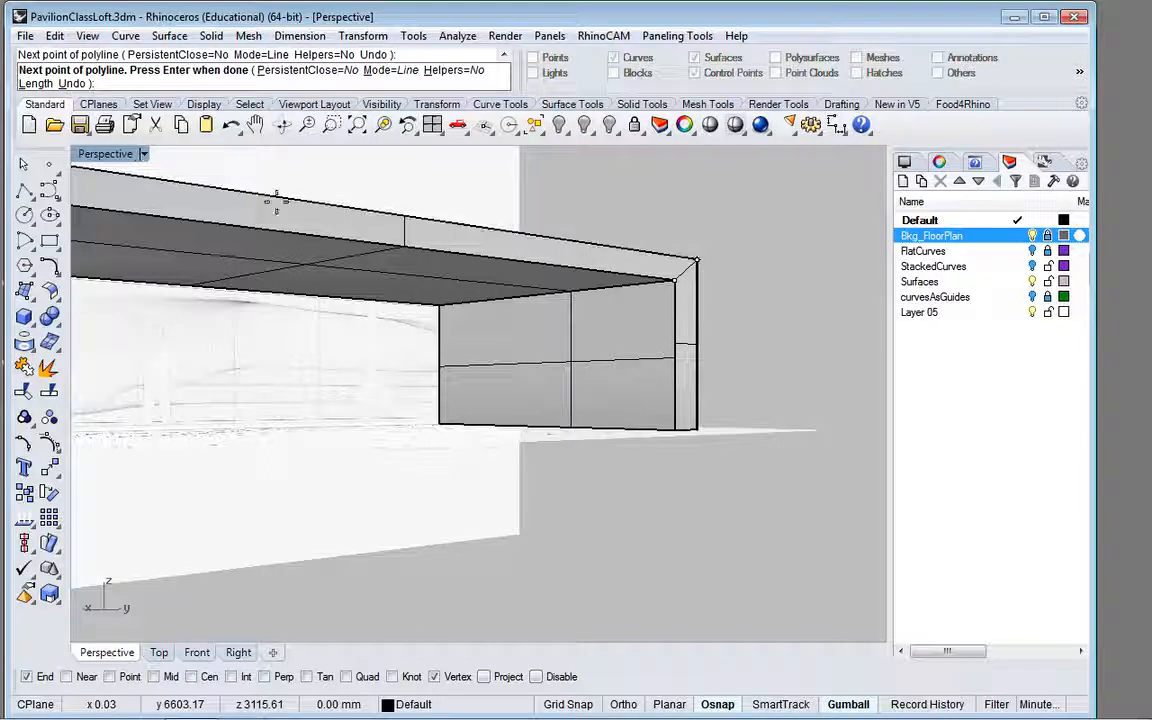
{"action": "key", "text": "Return"}
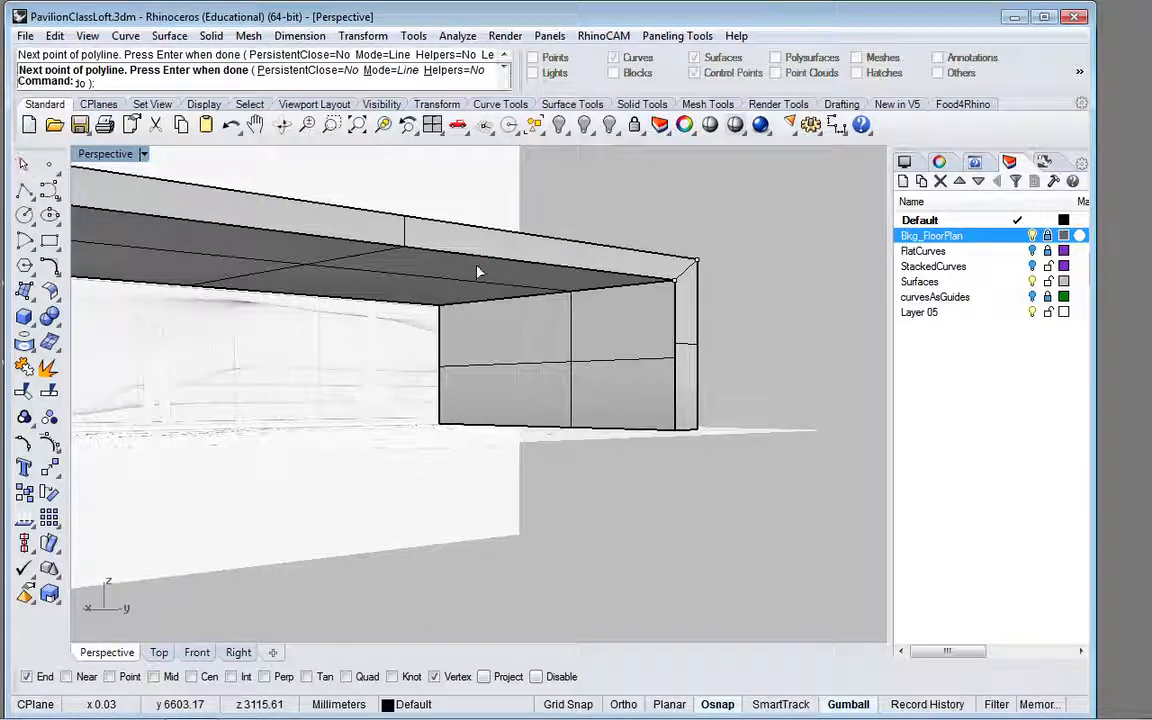
{"action": "scroll", "coordinate": [676, 320], "scroll_direction": "down", "scroll_amount": 5}
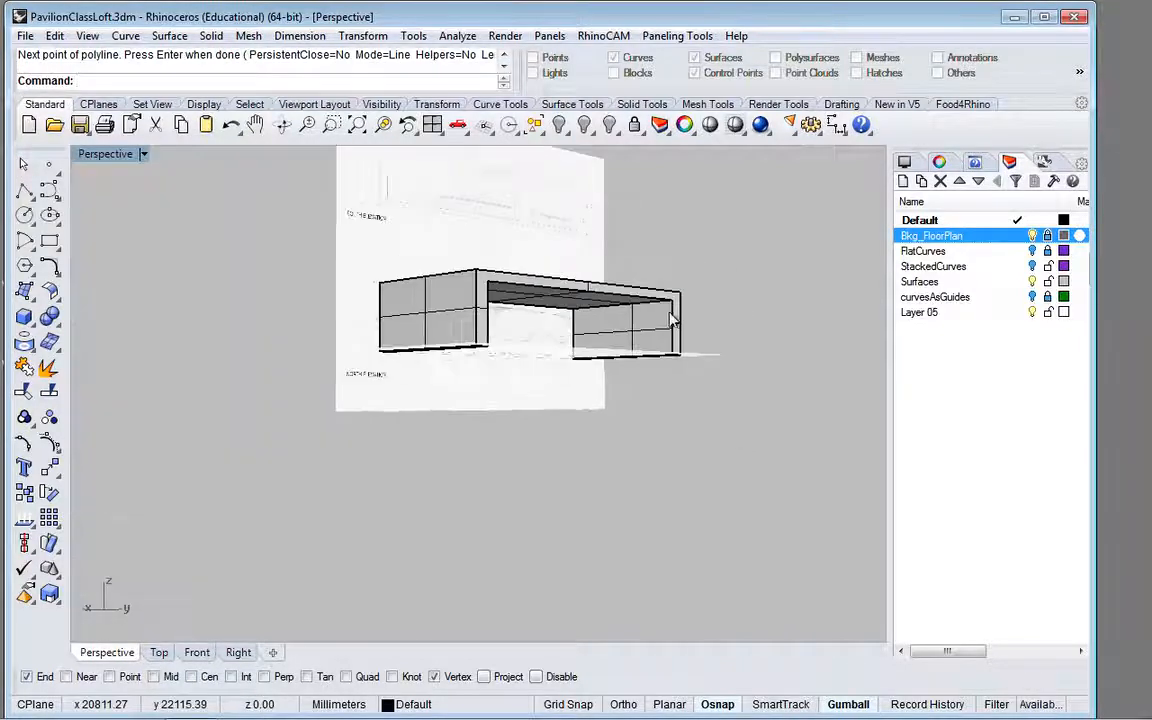
Step: Draw a diagonal polyline across the front face's upper left corner, from the outer corner to the opening's inner corner
{"action": "scroll", "coordinate": [489, 290], "scroll_direction": "up", "scroll_amount": 3}
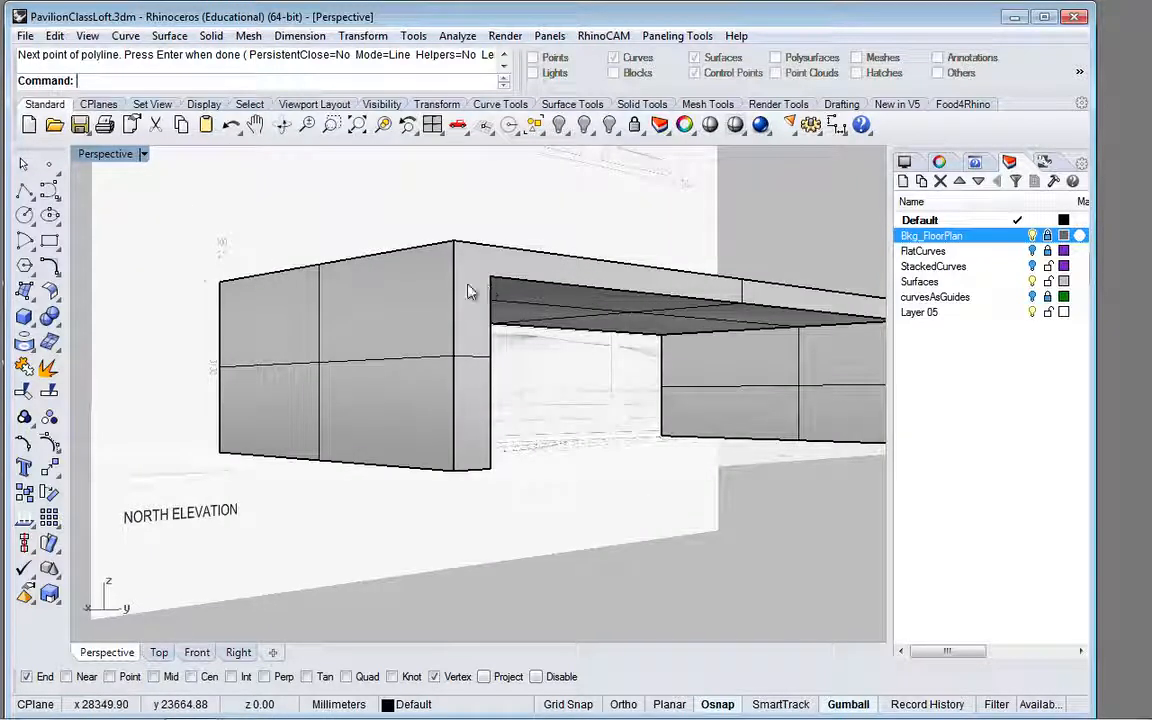
{"action": "left_click", "coordinate": [26, 190]}
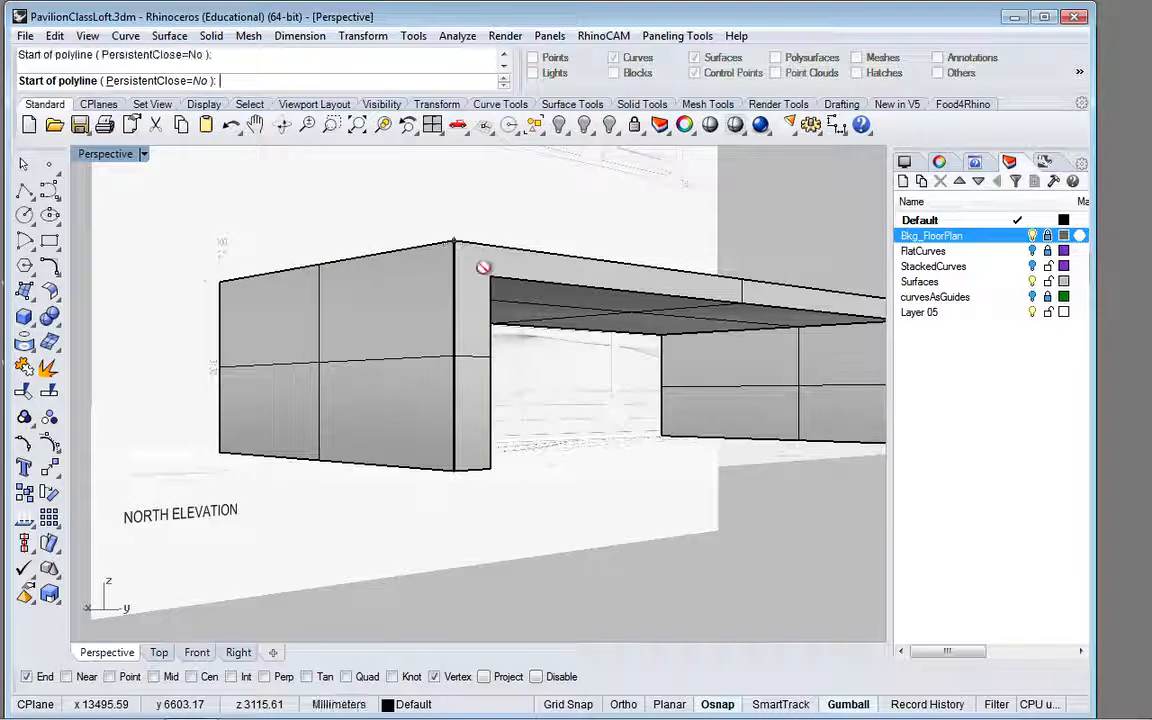
{"action": "left_click", "coordinate": [454, 240]}
{"action": "left_click", "coordinate": [492, 272]}
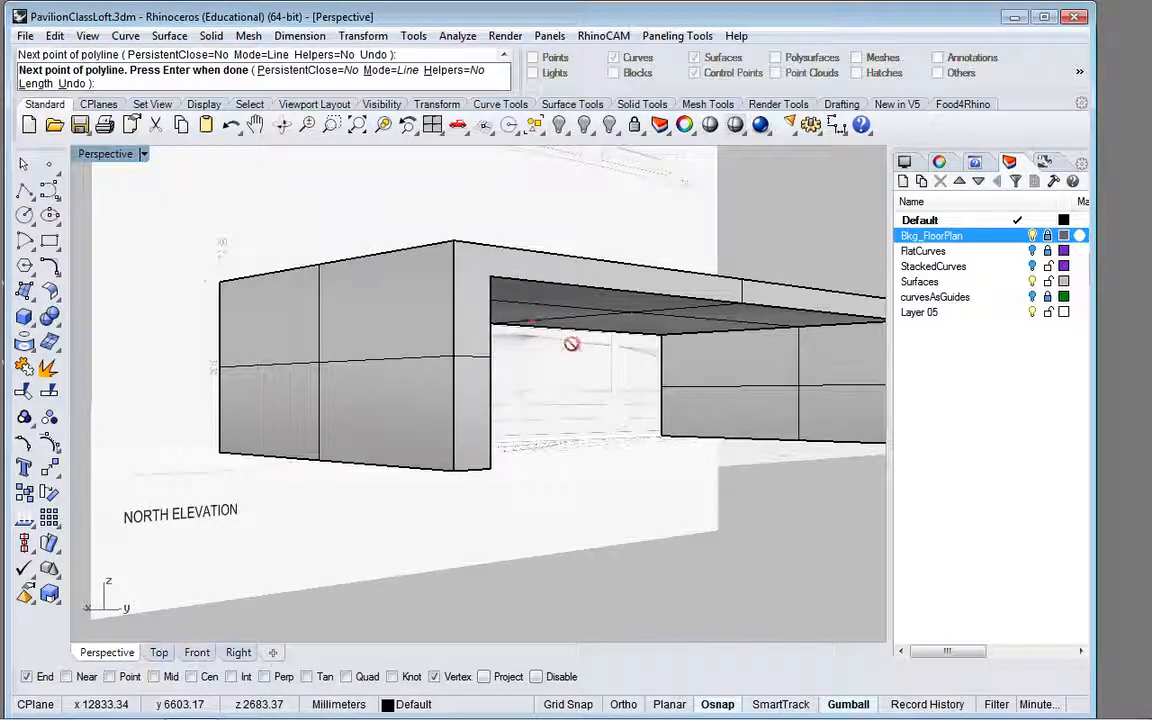
{"action": "left_click", "coordinate": [676, 320]}
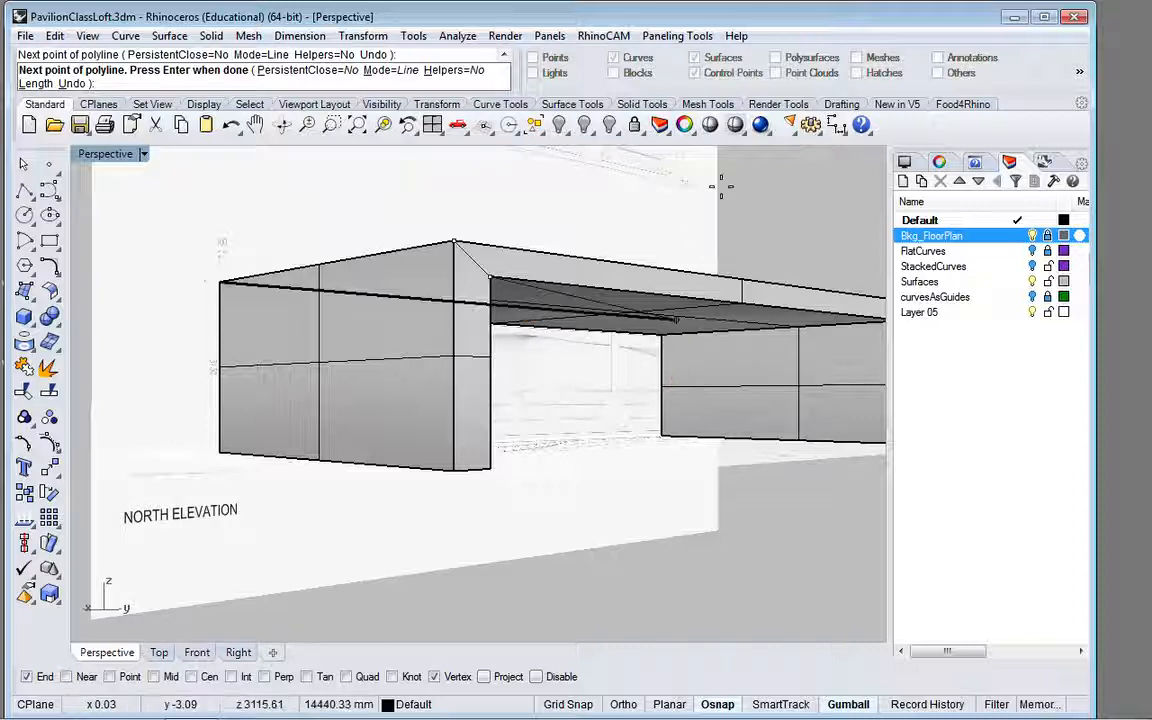
{"action": "scroll", "coordinate": [653, 235], "scroll_direction": "down", "scroll_amount": 2}
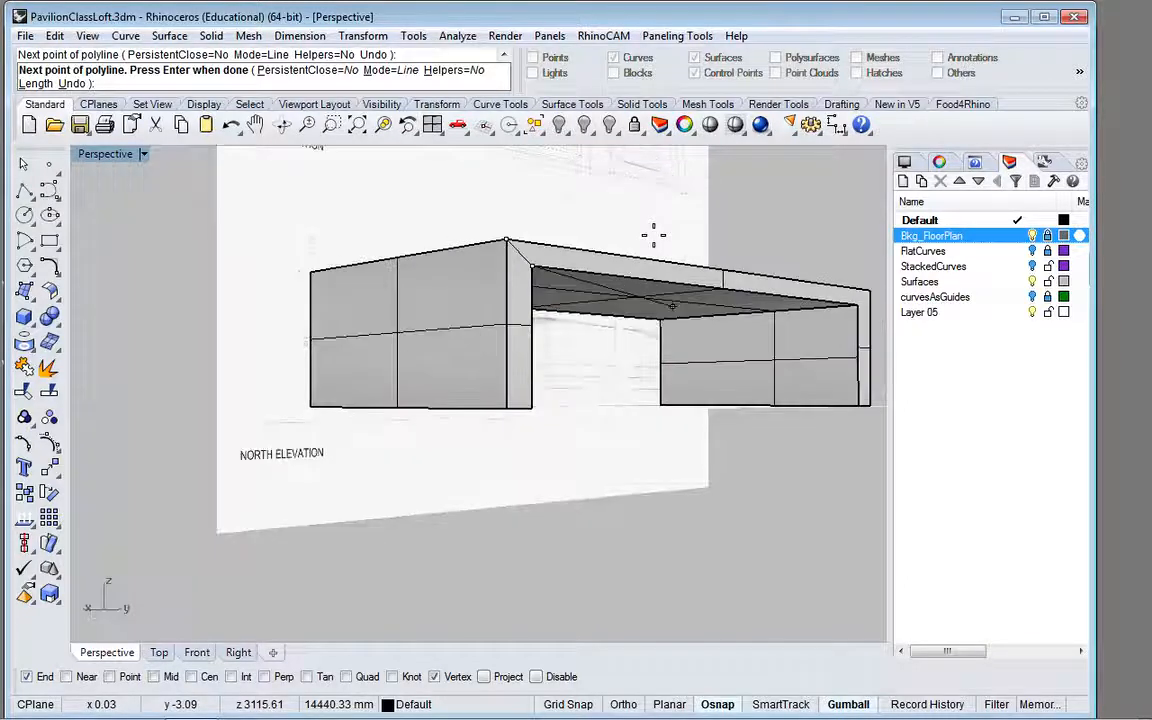
{"action": "key", "text": "Return"}
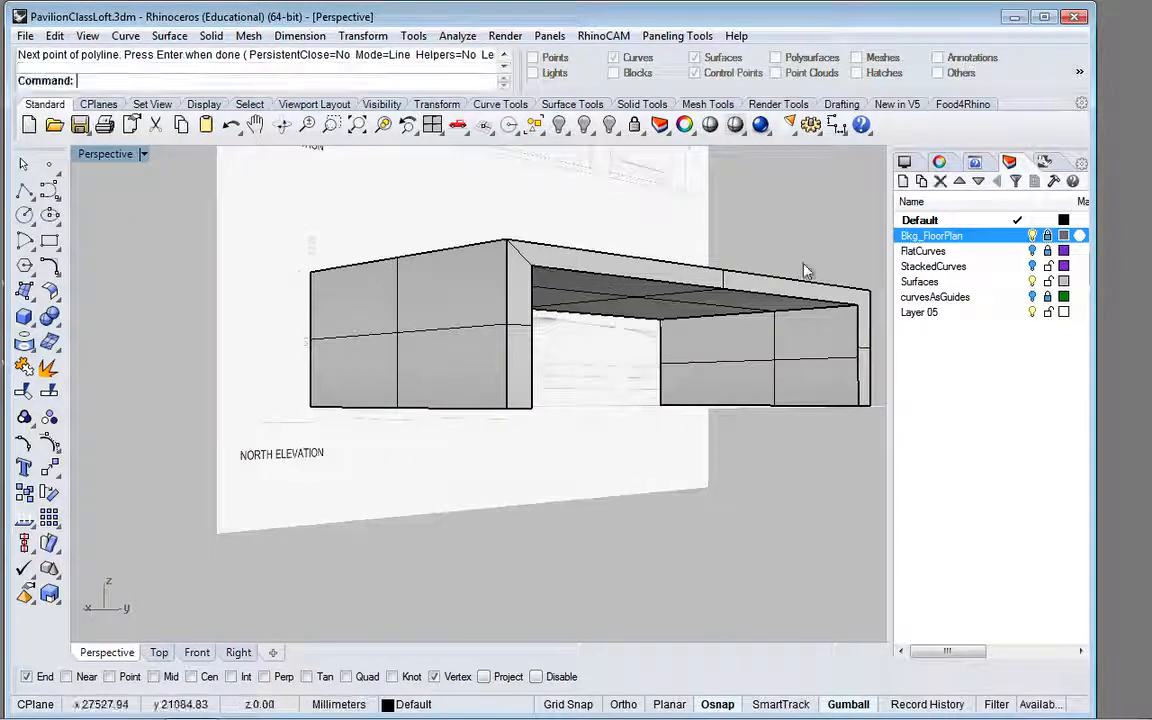
Step: Draw a diagonal polyline across the front face's upper right corner, from the outer corner to the opening's inner corner
{"action": "scroll", "coordinate": [876, 308], "scroll_direction": "up", "scroll_amount": 5}
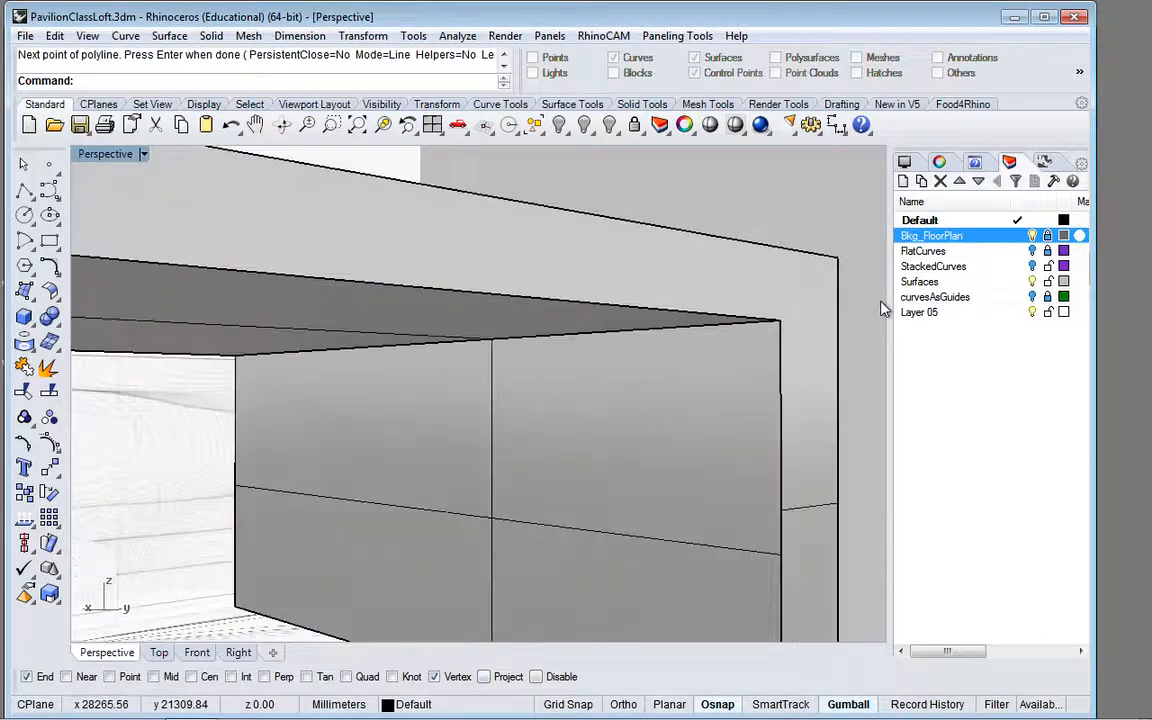
{"action": "key", "text": "Return"}
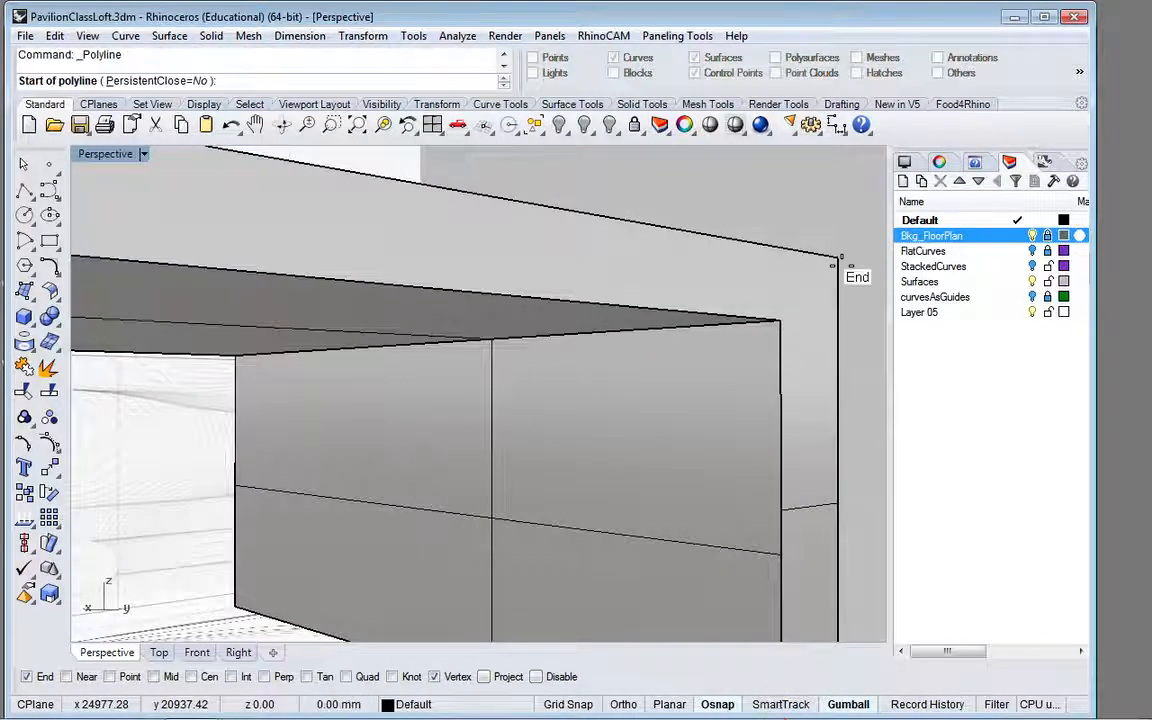
{"action": "left_click", "coordinate": [838, 258]}
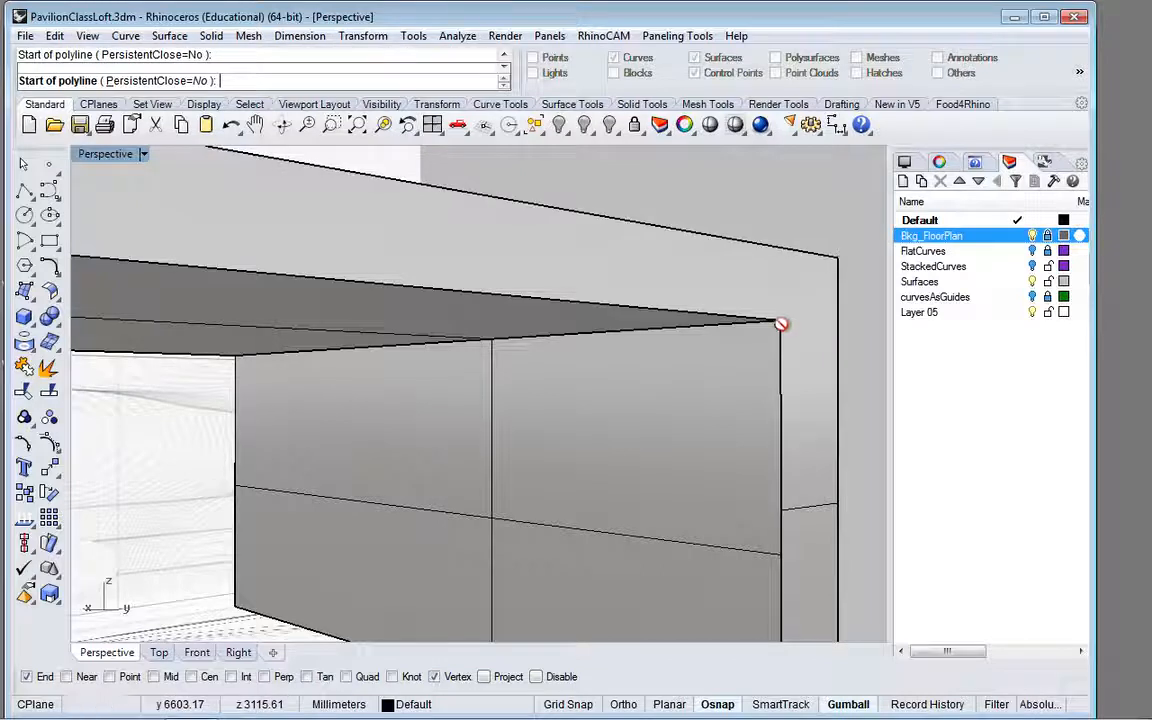
{"action": "left_click", "coordinate": [781, 320]}
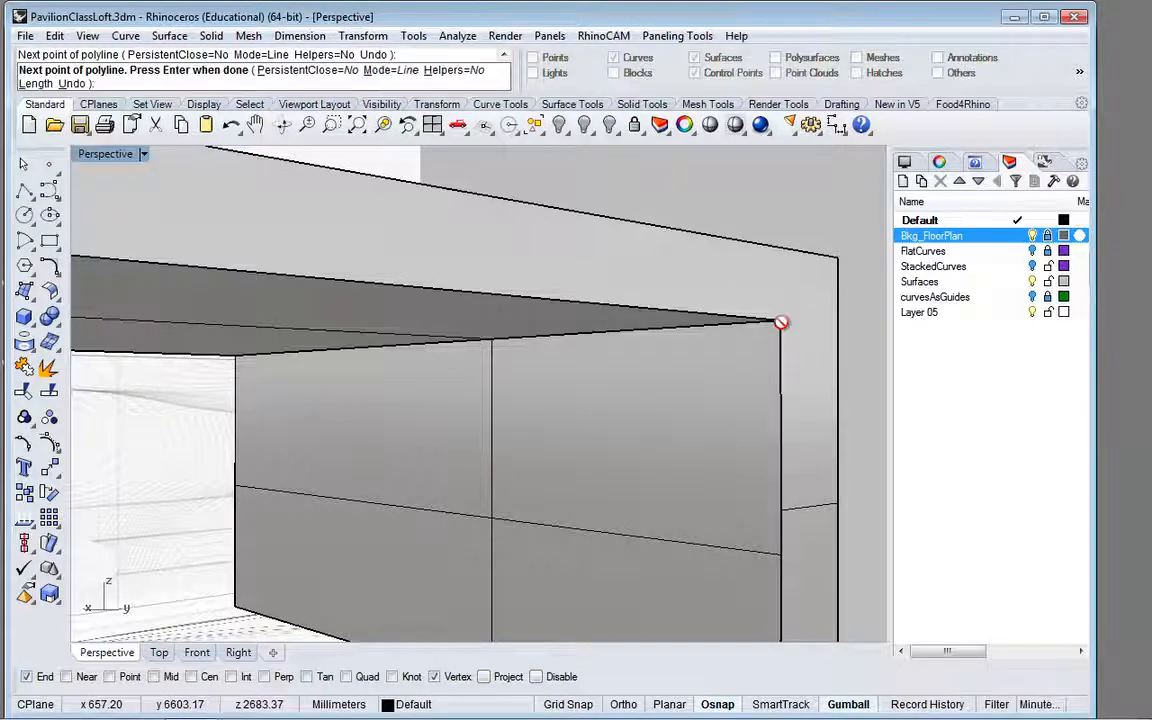
{"action": "key", "text": "Return"}
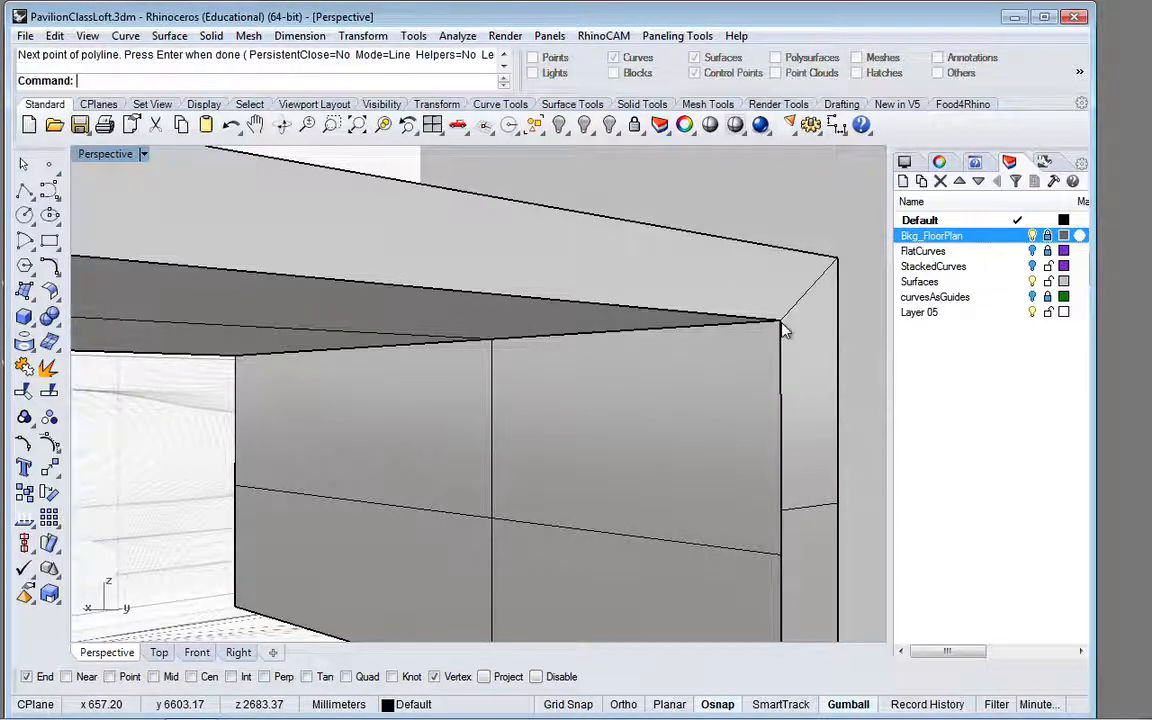
Step: Split the frame-shaped front face with the two corner diagonals as cutting objects
{"action": "scroll", "coordinate": [660, 345], "scroll_direction": "down", "scroll_amount": 5}
{"action": "scroll", "coordinate": [660, 349], "scroll_direction": "down", "scroll_amount": 2}
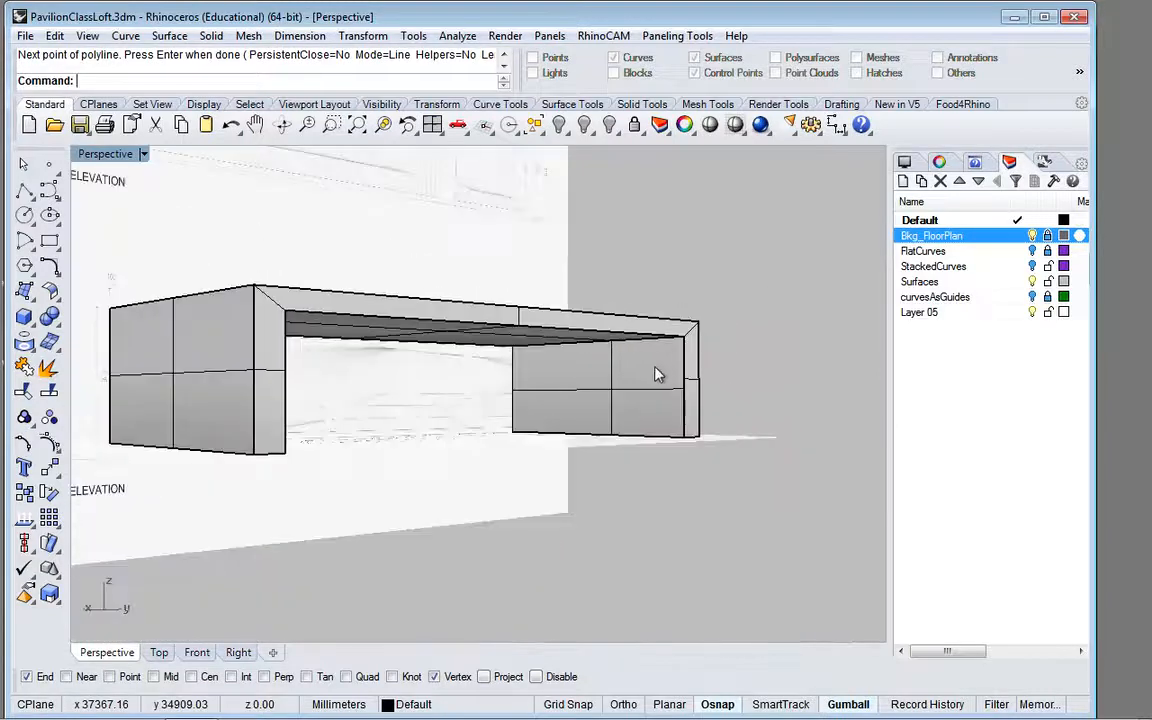
{"action": "left_click", "coordinate": [271, 377]}
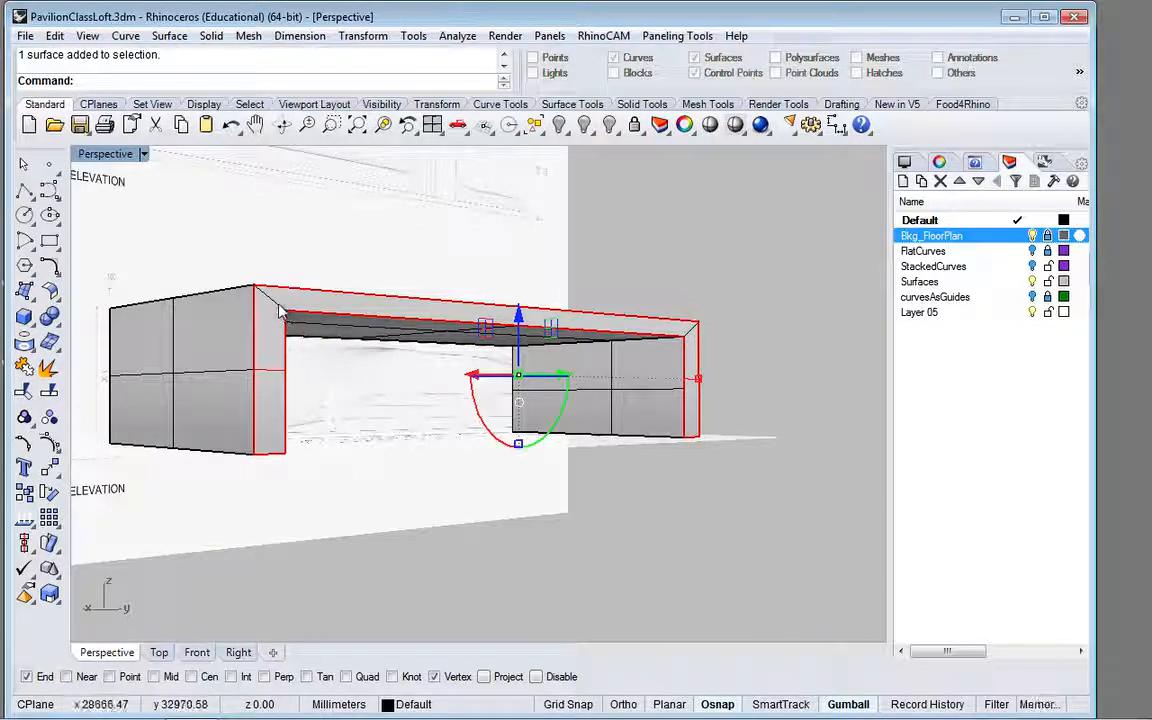
{"action": "left_click", "coordinate": [50, 393]}
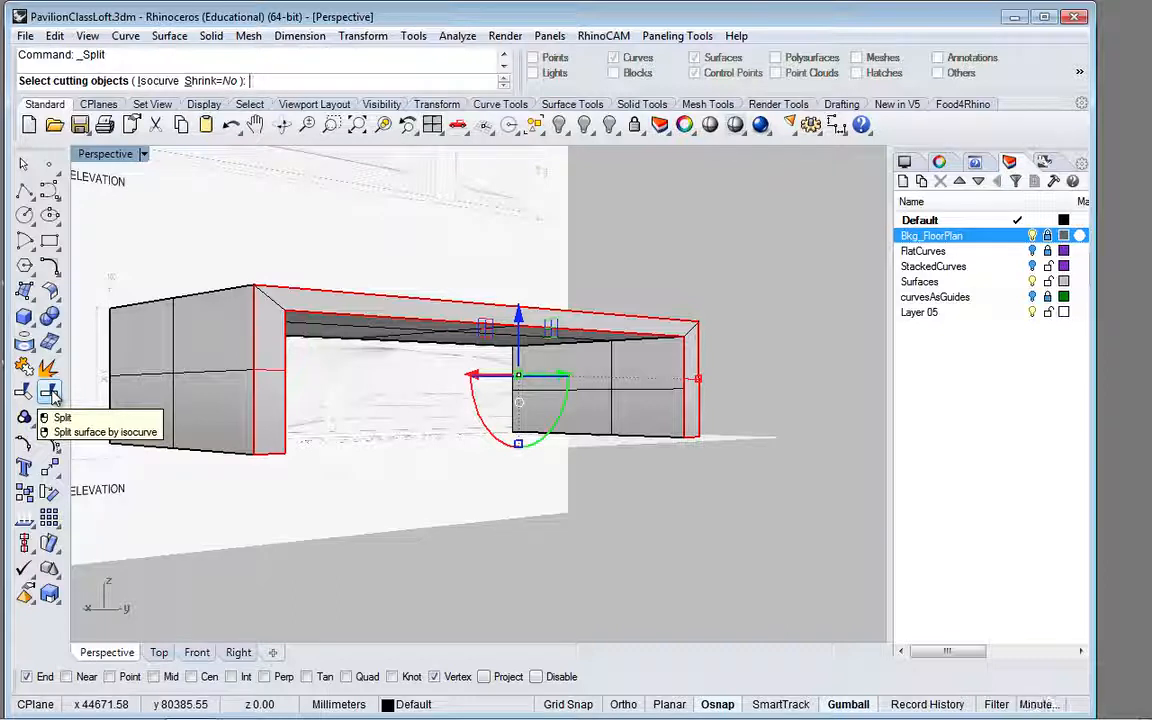
{"action": "left_click", "coordinate": [268, 303]}
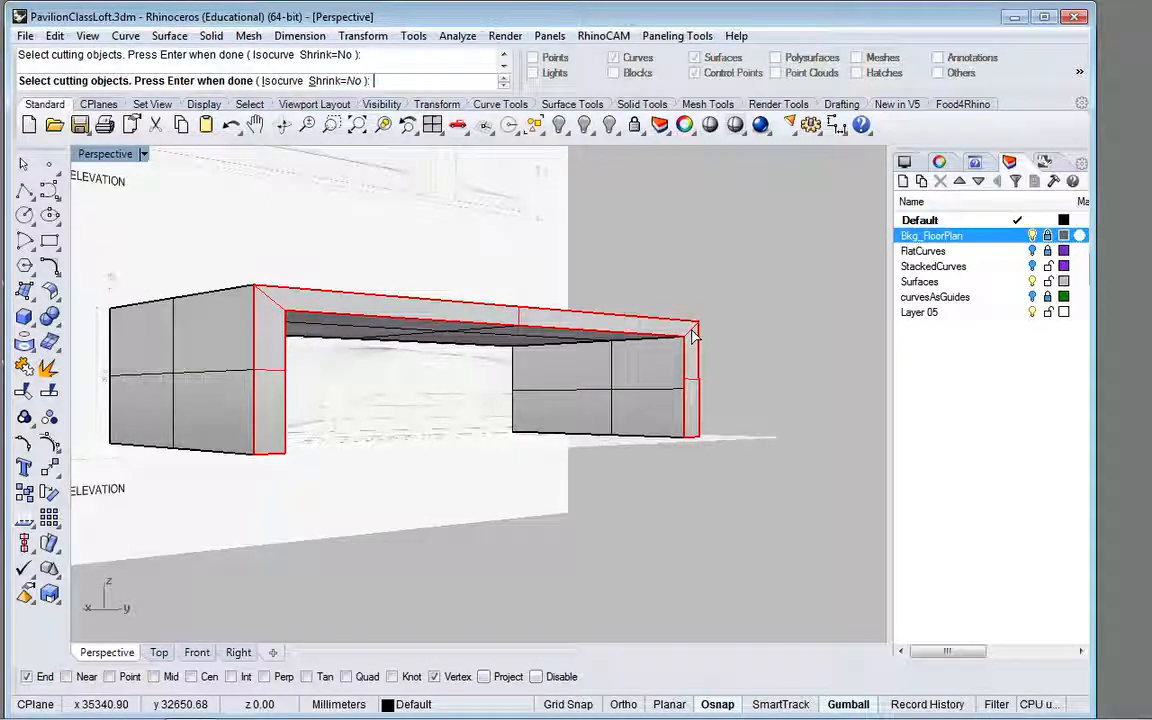
{"action": "key", "text": "Return"}
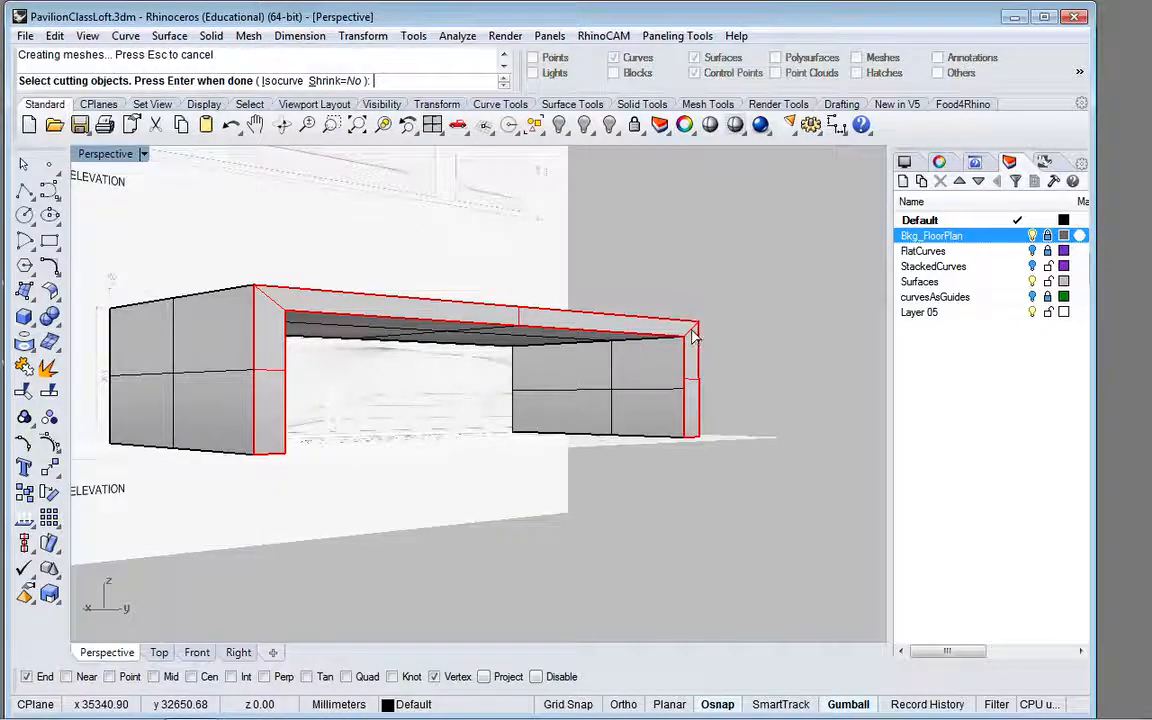
{"action": "key", "text": "Escape"}
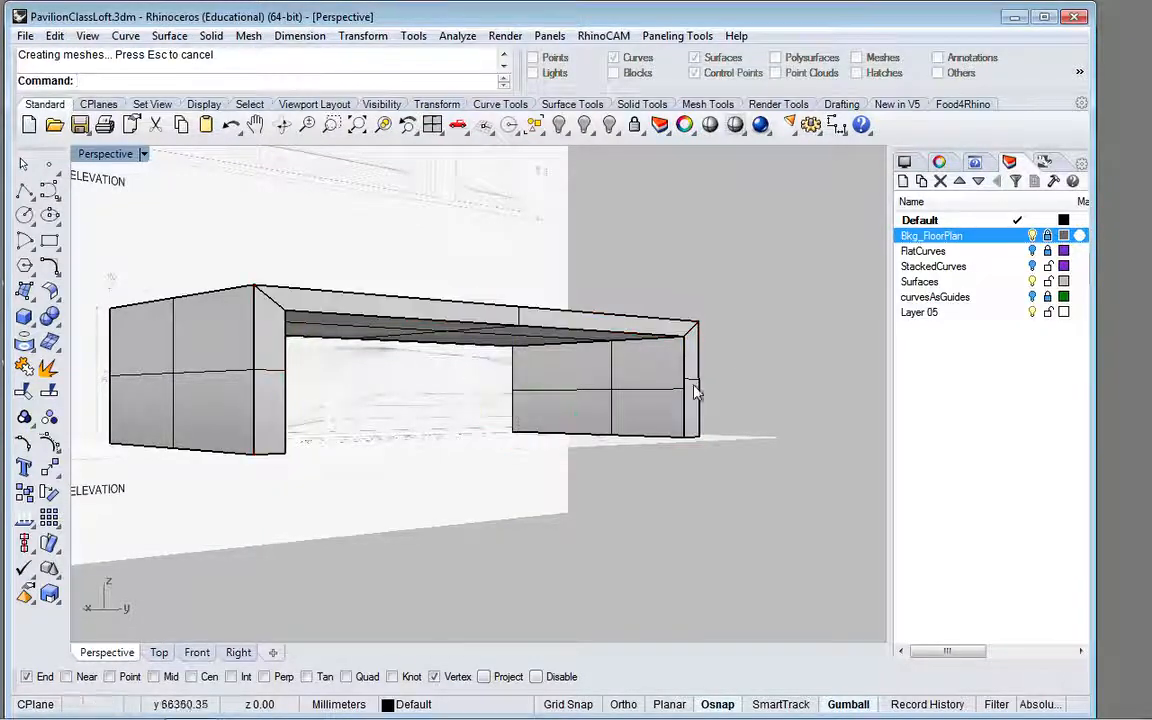
Step: Select the front face's side strips and upper strip one at a time to check that they are separate surfaces
{"action": "left_click", "coordinate": [625, 345]}
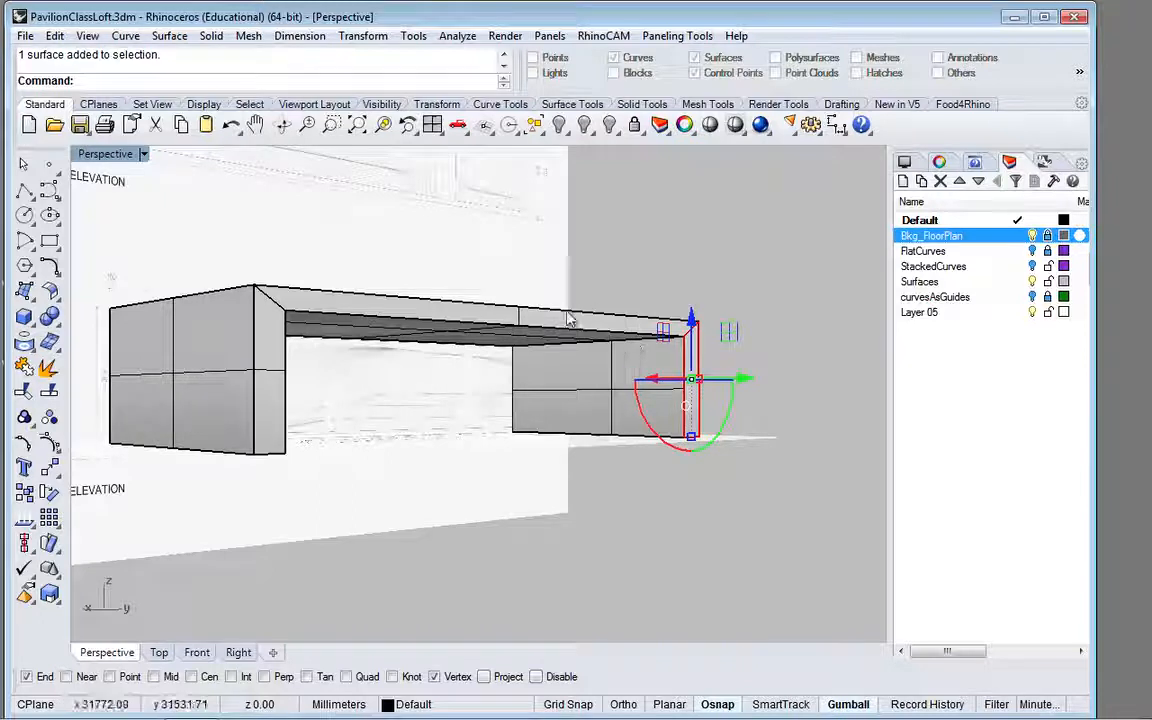
{"action": "left_click", "coordinate": [470, 302]}
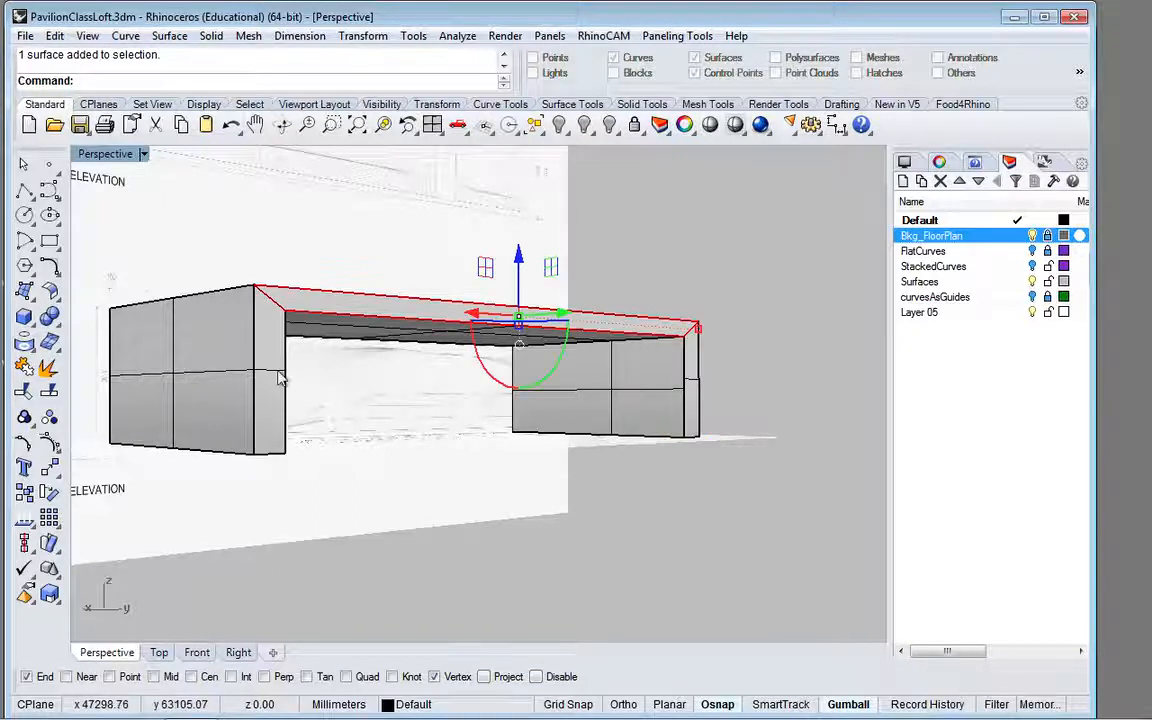
{"action": "left_click", "coordinate": [281, 377]}
{"action": "left_click", "coordinate": [781, 364]}
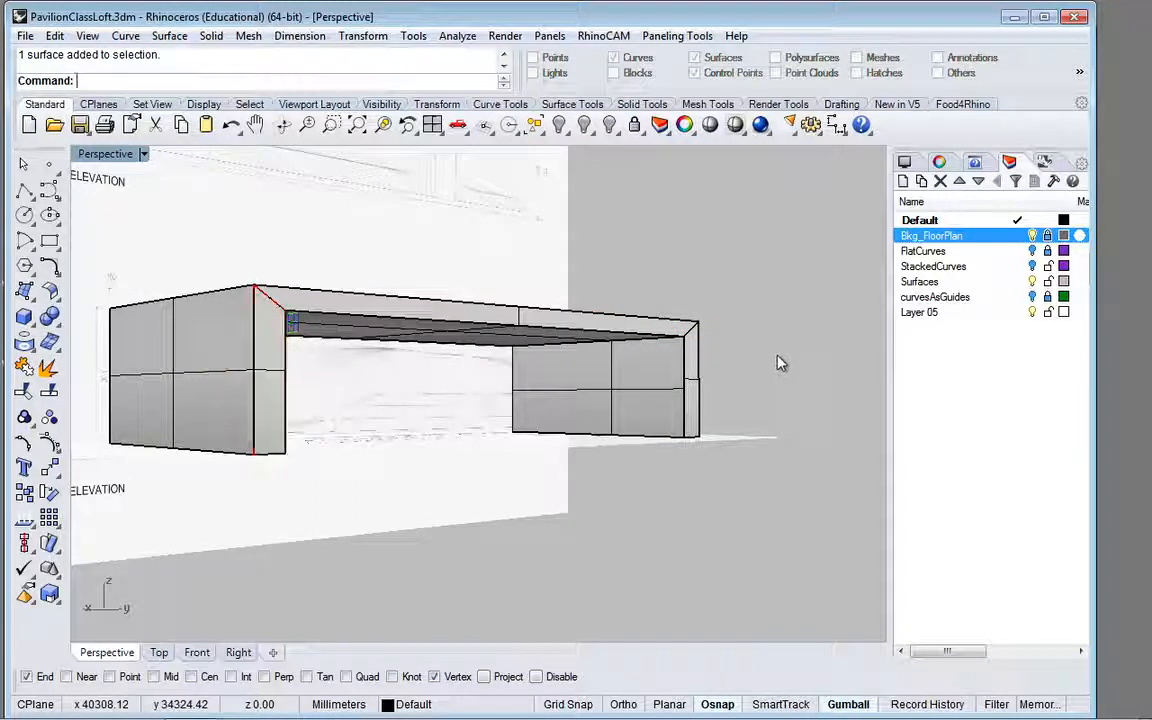
{"action": "key", "text": "Escape"}
{"action": "left_click", "coordinate": [627, 389]}
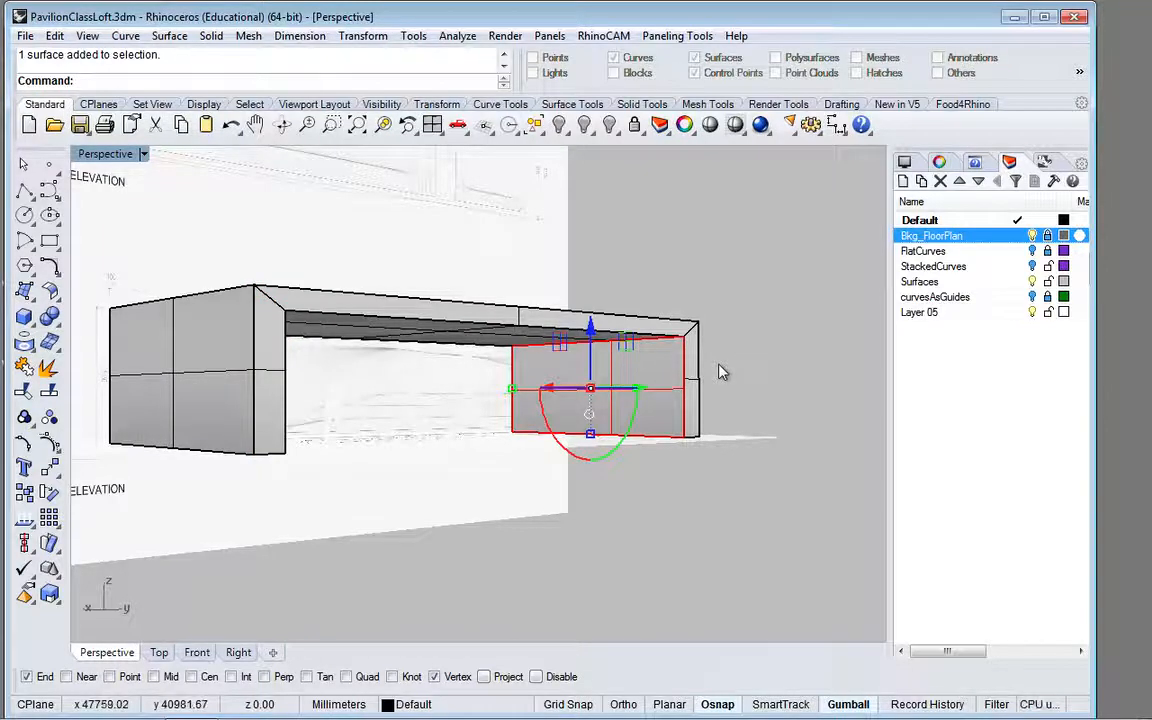
{"action": "scroll", "coordinate": [720, 372], "scroll_direction": "up", "scroll_amount": 5}
{"action": "scroll", "coordinate": [720, 372], "scroll_direction": "down", "scroll_amount": 5}
{"action": "left_click", "coordinate": [721, 370]}
{"action": "scroll", "coordinate": [721, 370], "scroll_direction": "up", "scroll_amount": 2}
{"action": "left_click", "coordinate": [667, 377]}
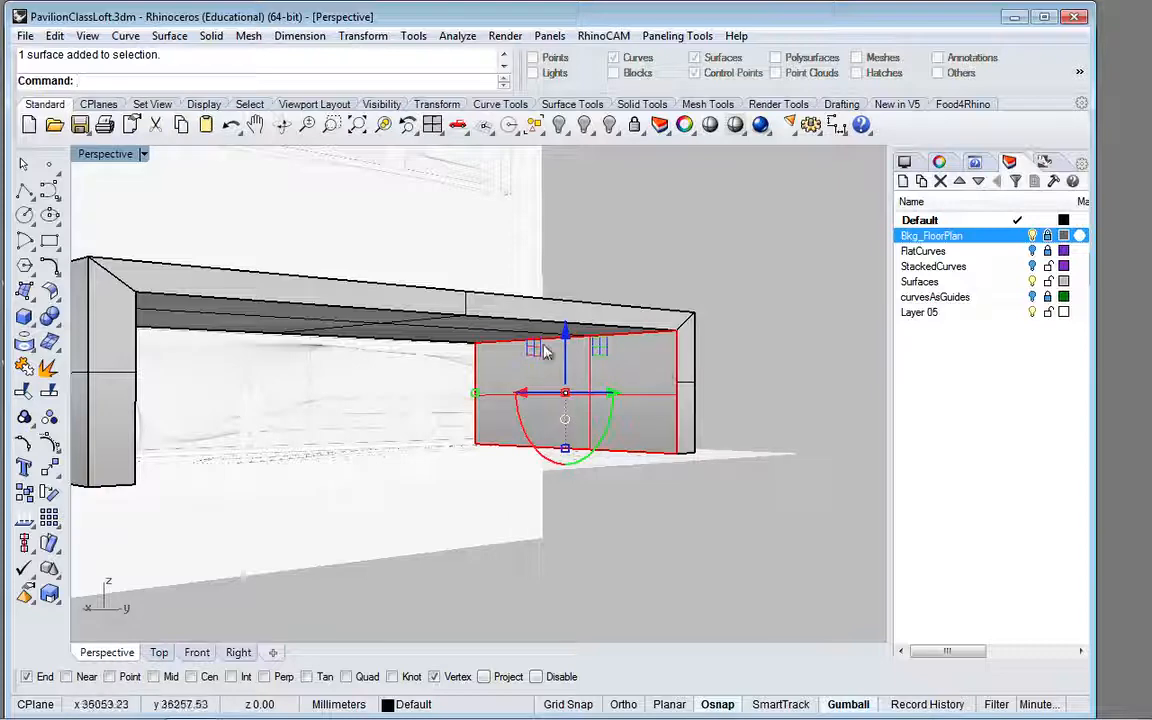
{"action": "left_click", "coordinate": [481, 337], "text": "shift"}
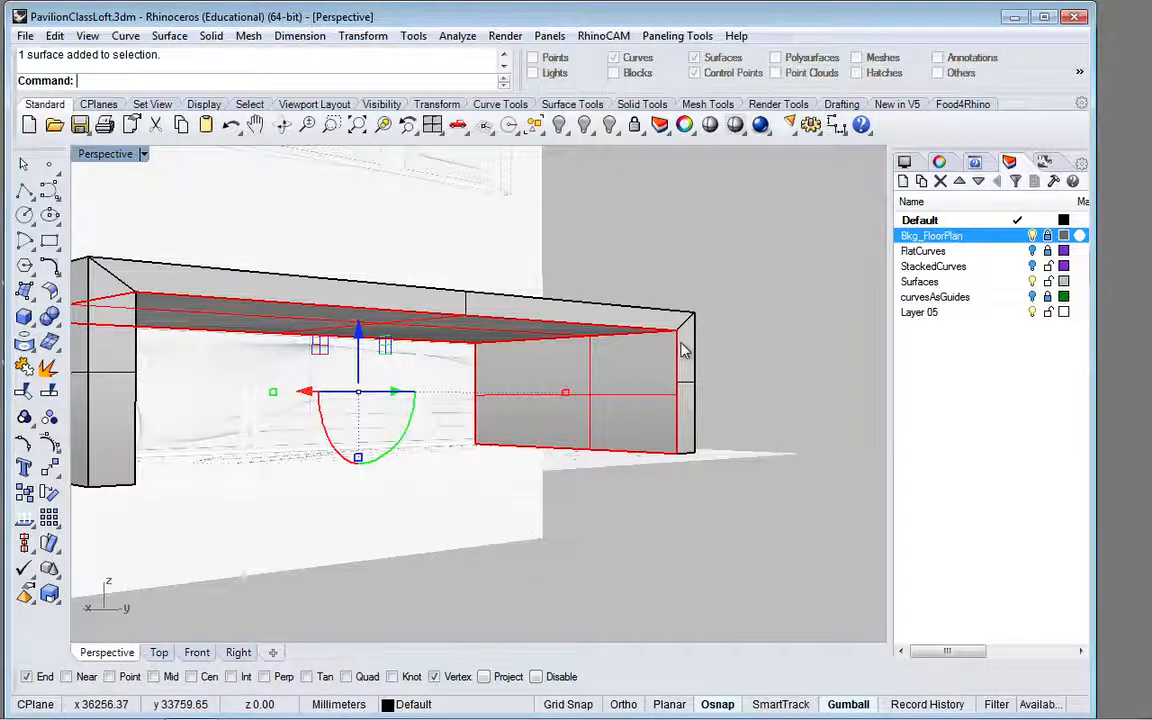
{"action": "right_click_drag", "start_coordinate": [669, 351], "coordinate": [221, 440]}
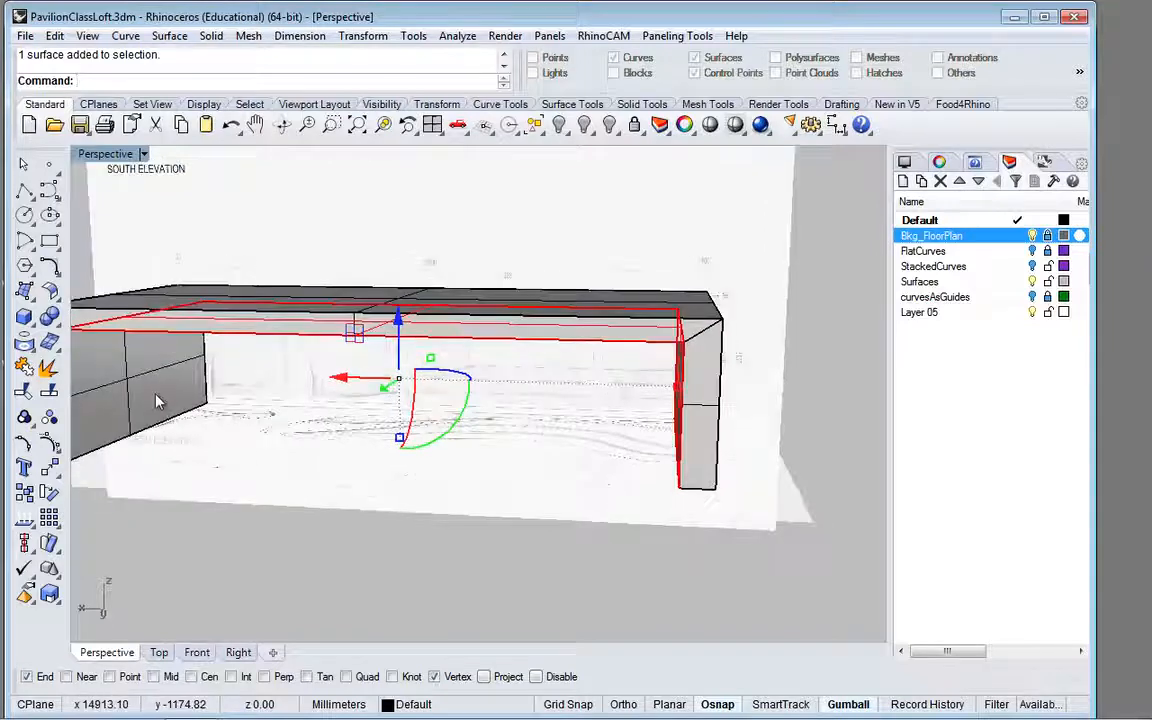
{"action": "right_click_drag", "start_coordinate": [224, 392], "coordinate": [424, 404]}
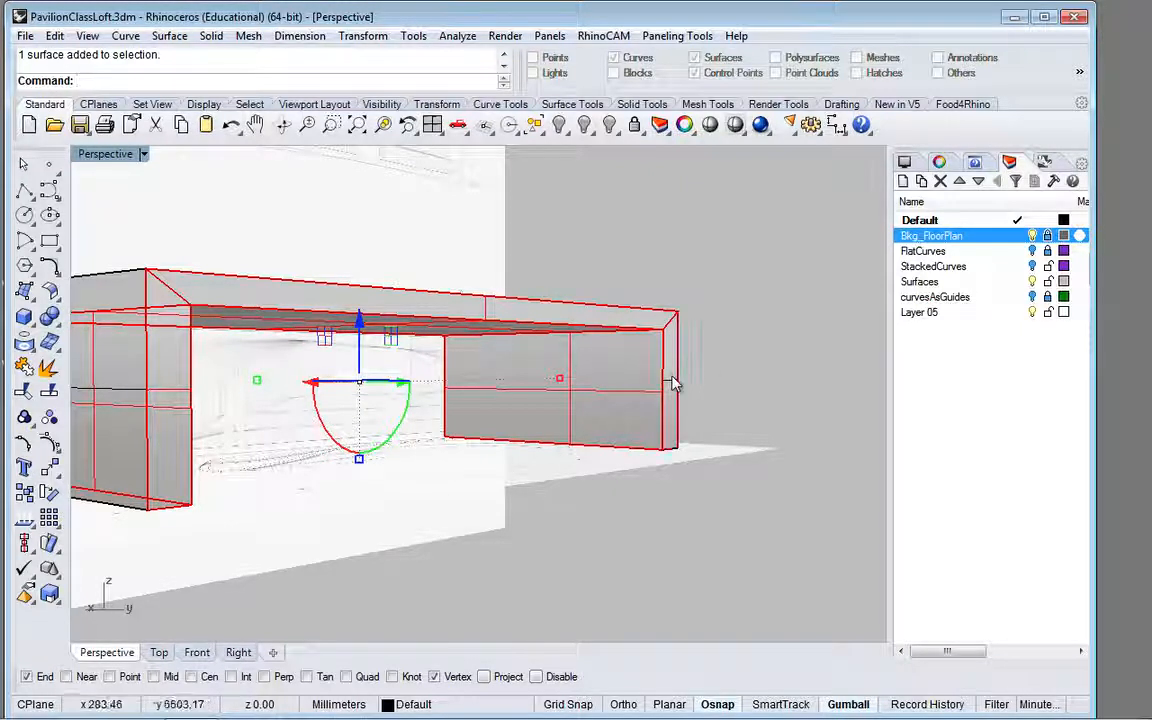
{"action": "left_click", "coordinate": [22, 447]}
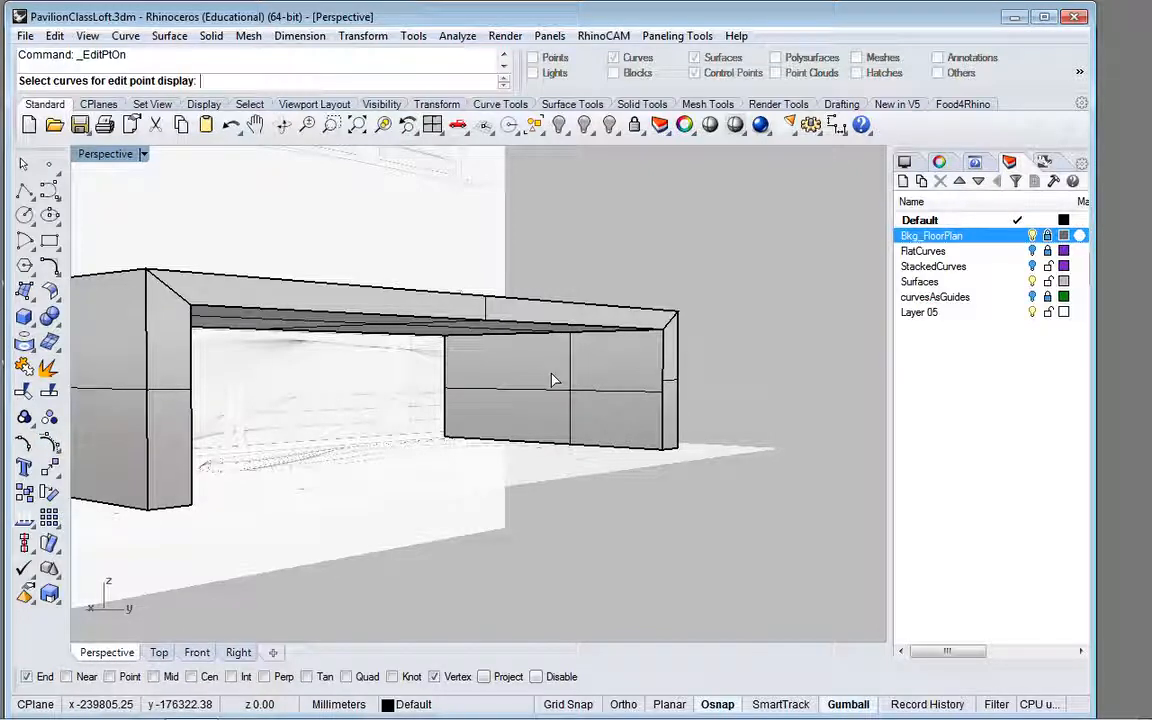
{"action": "key", "text": "Escape"}
Step: Show the control points of the selected front pieces and inner surfaces, examine them from several angles, and hide them again
{"action": "left_click", "coordinate": [586, 388]}
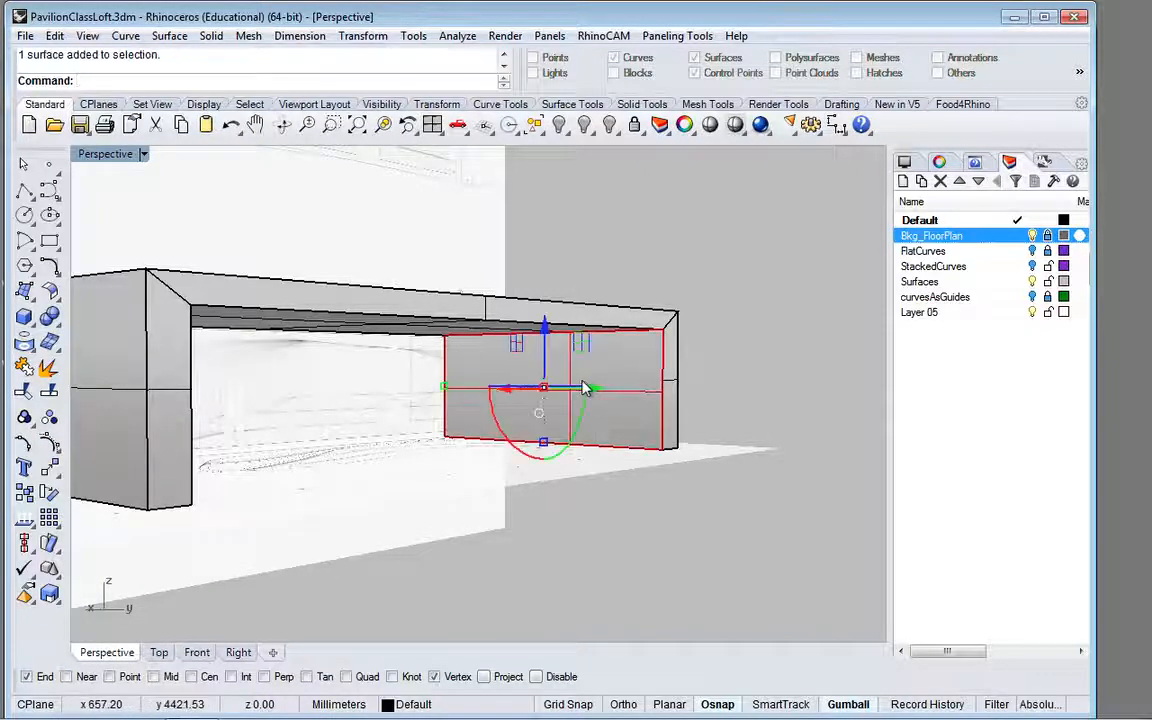
{"action": "left_click", "coordinate": [486, 318], "text": "shift"}
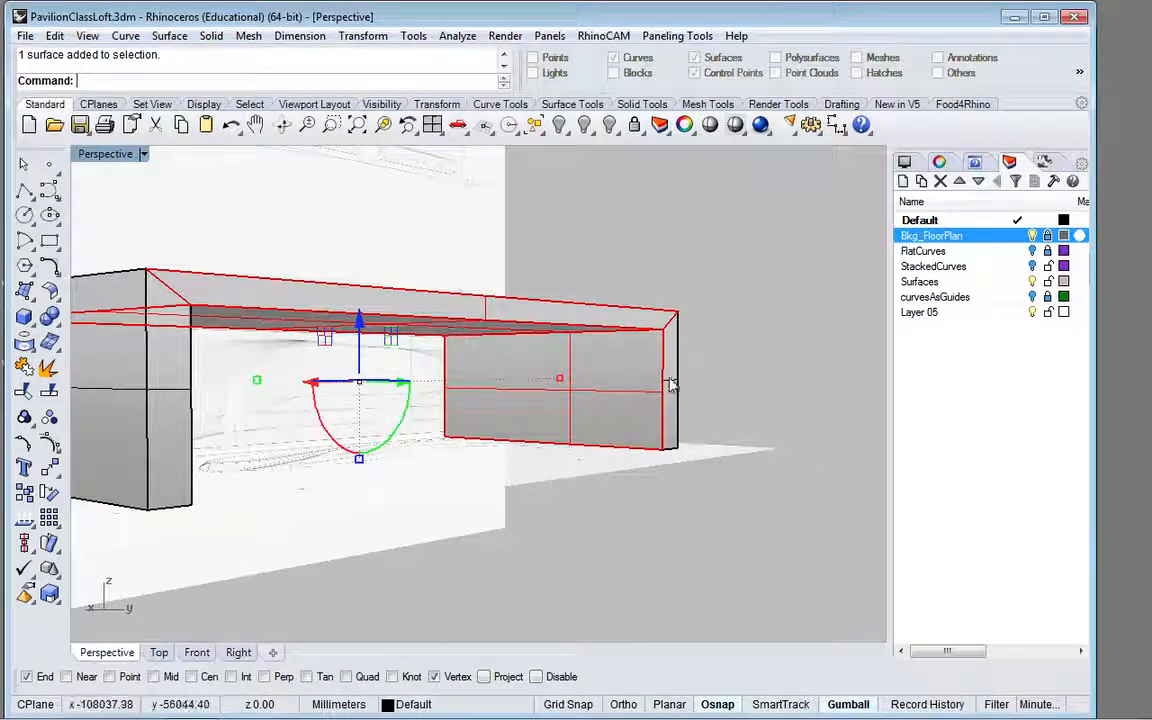
{"action": "left_click", "coordinate": [178, 398], "text": "shift"}
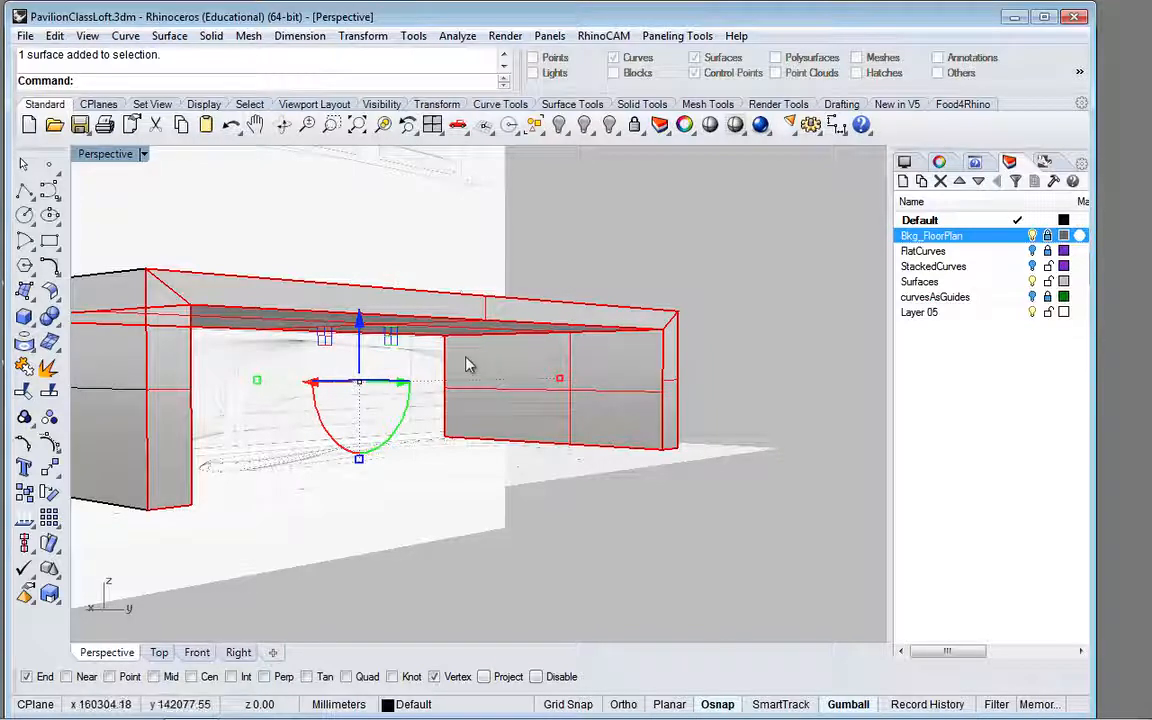
{"action": "right_click_drag", "start_coordinate": [468, 363], "coordinate": [254, 369]}
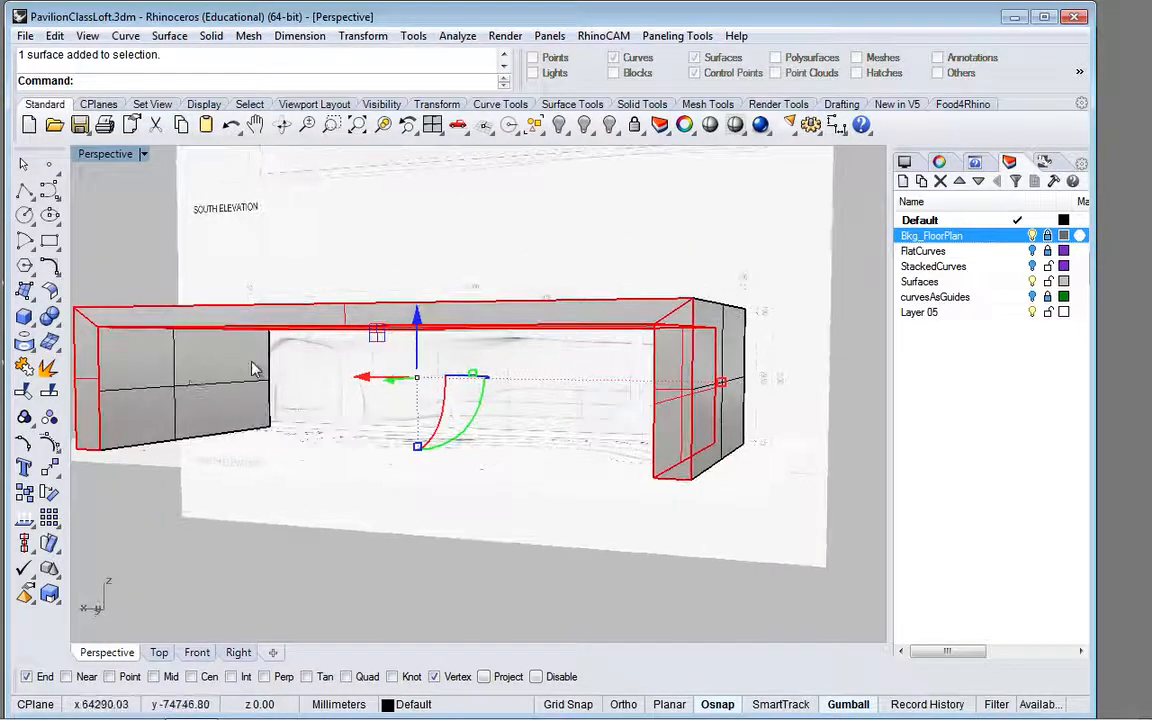
{"action": "left_click", "coordinate": [50, 447]}
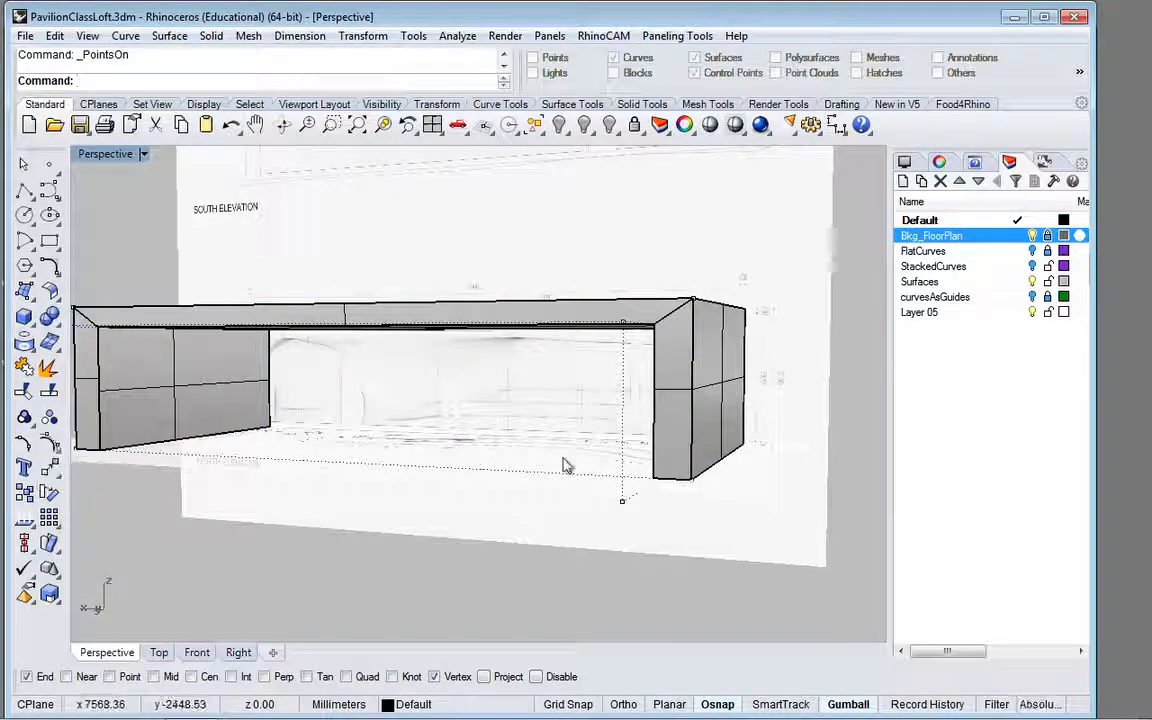
{"action": "right_click_drag", "start_coordinate": [507, 499], "coordinate": [779, 532]}
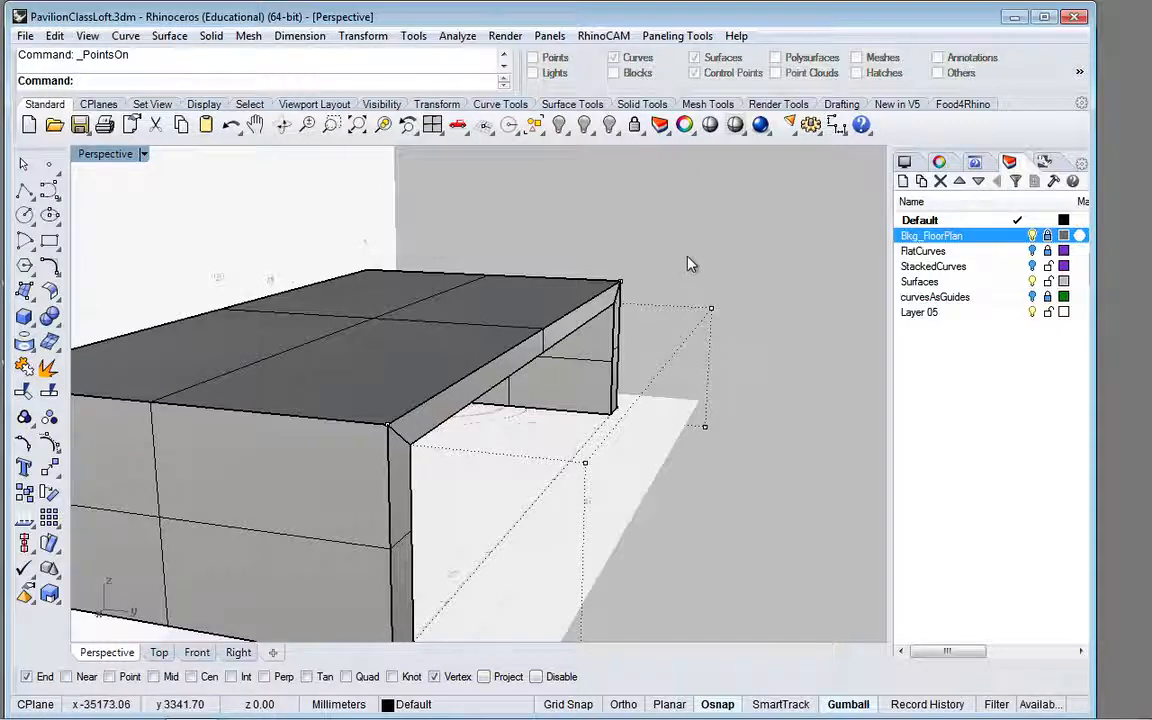
{"action": "key", "text": "Escape"}
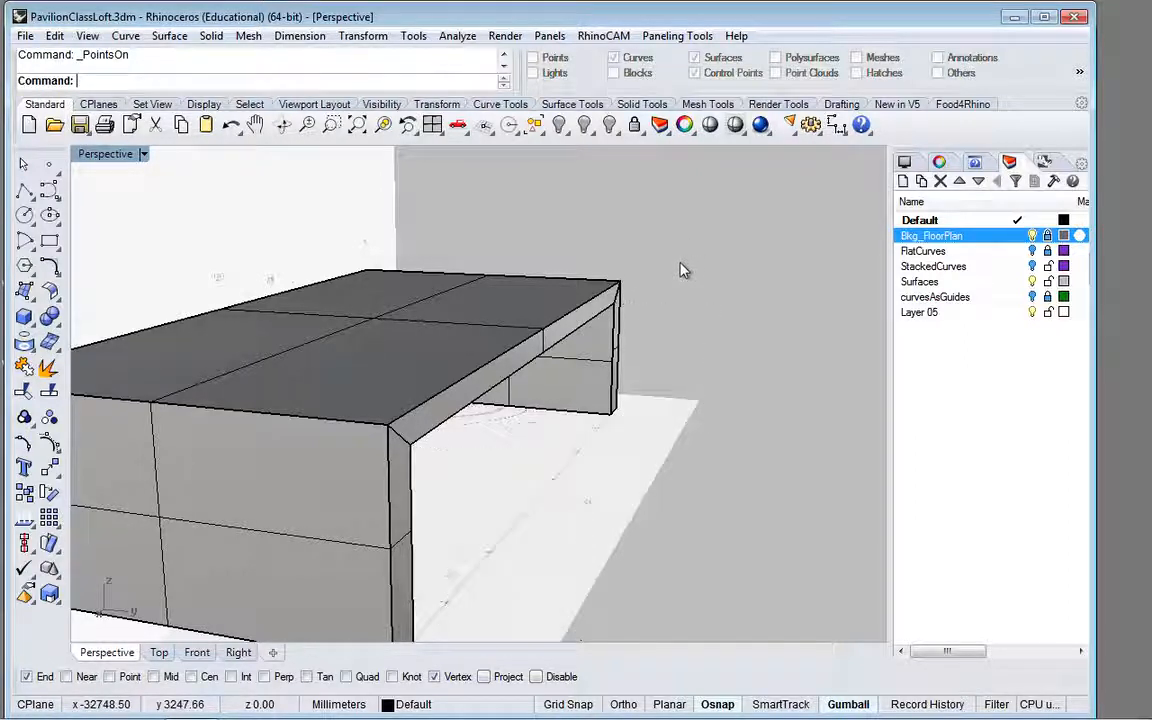
{"action": "scroll", "coordinate": [614, 341], "scroll_direction": "down", "scroll_amount": 4}
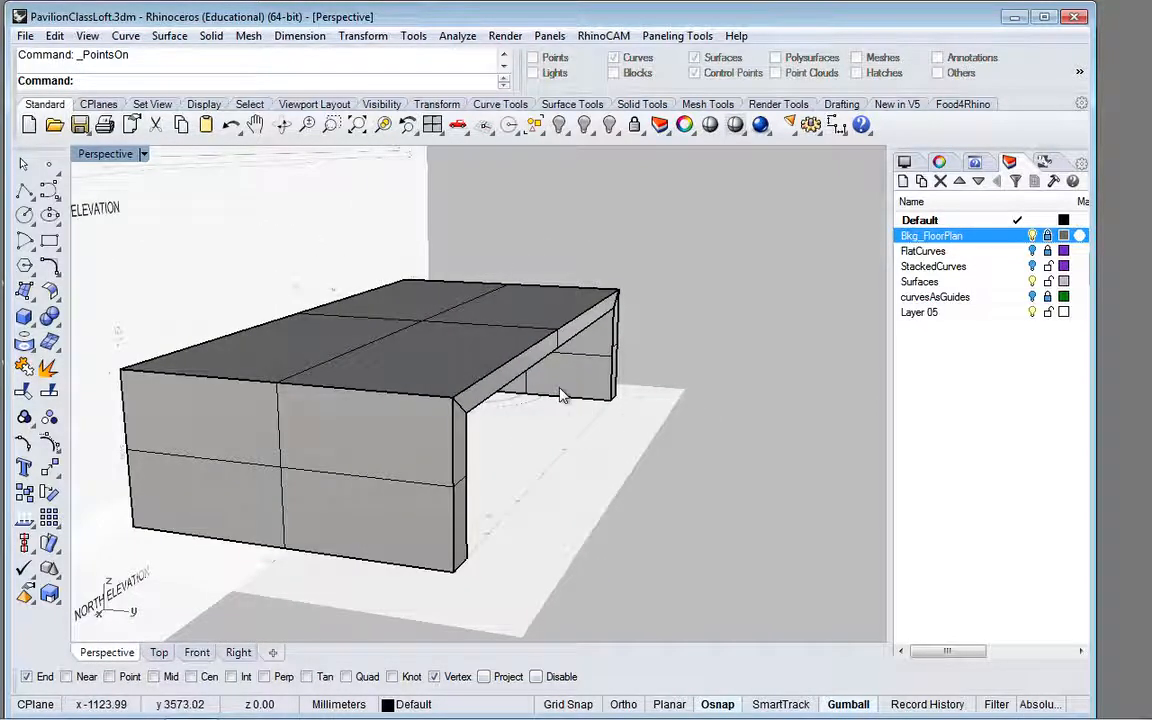
{"action": "right_click_drag", "start_coordinate": [558, 396], "coordinate": [661, 398]}
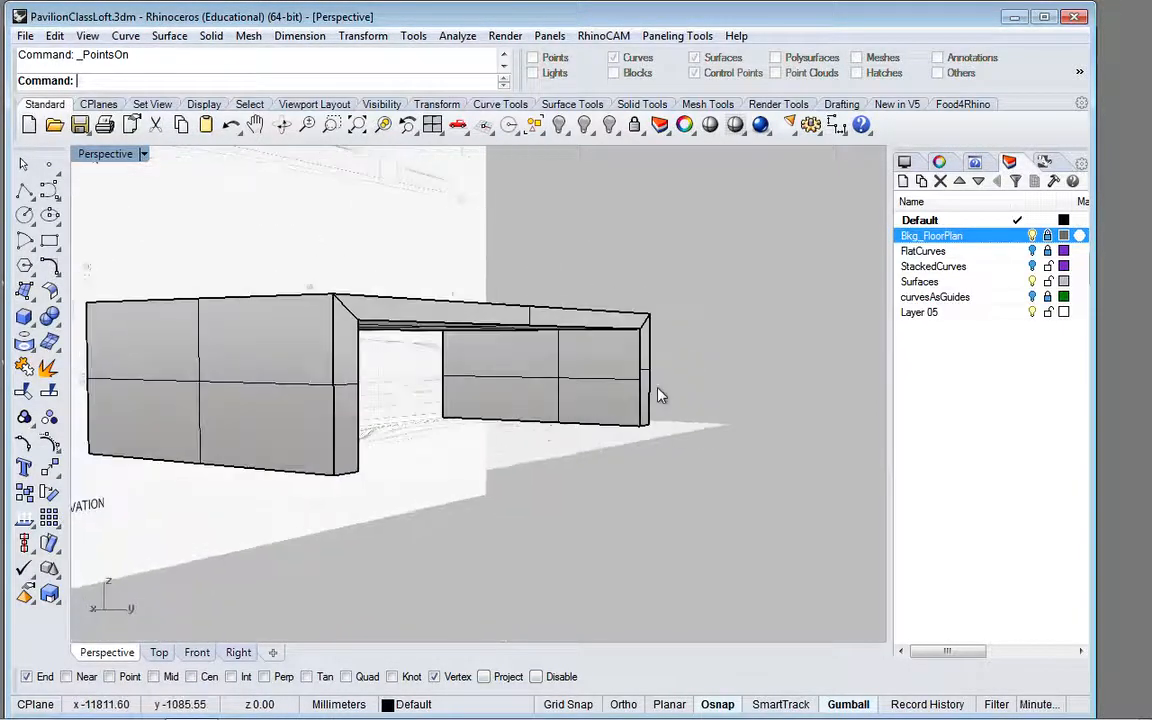
{"action": "scroll", "coordinate": [648, 394], "scroll_direction": "up", "scroll_amount": 3}
{"action": "scroll", "coordinate": [648, 394], "scroll_direction": "up", "scroll_amount": 1}
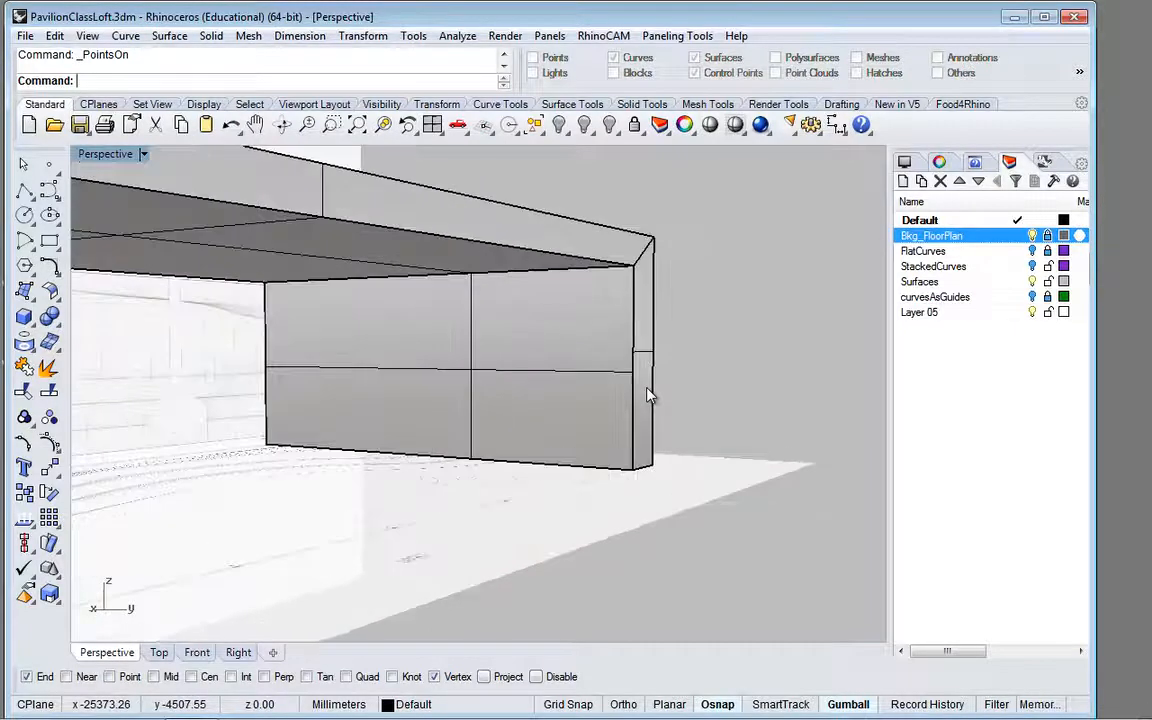
{"action": "left_click", "coordinate": [608, 378]}
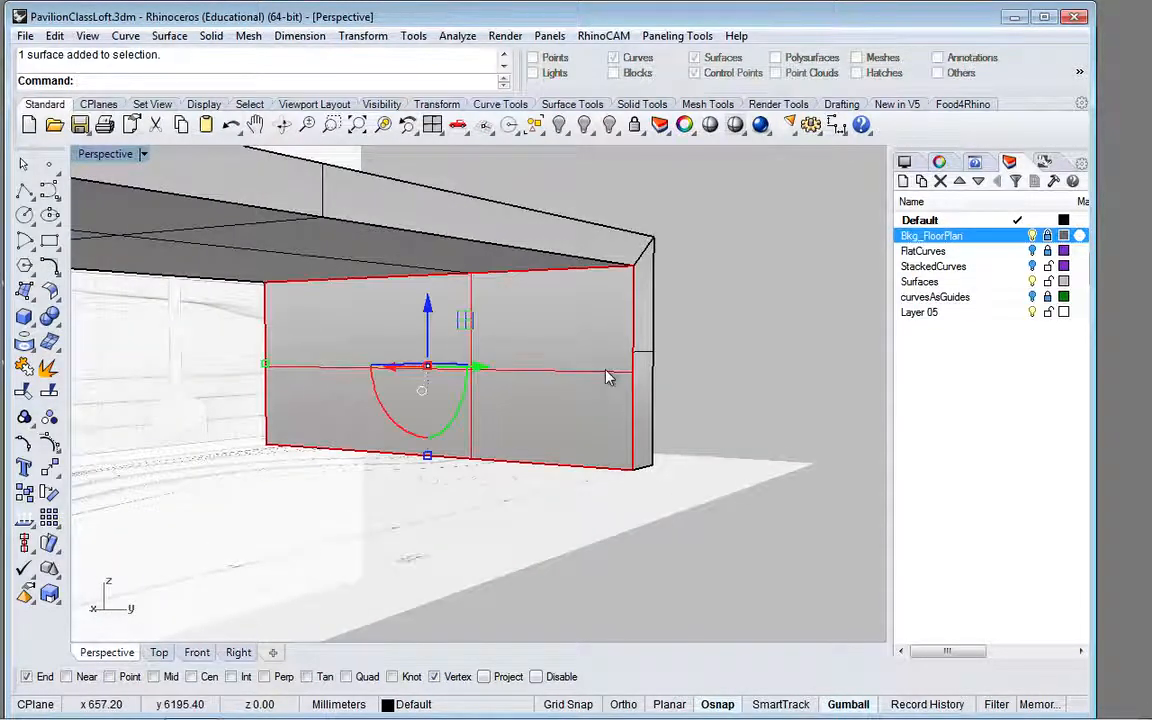
{"action": "left_click", "coordinate": [404, 273], "text": "shift"}
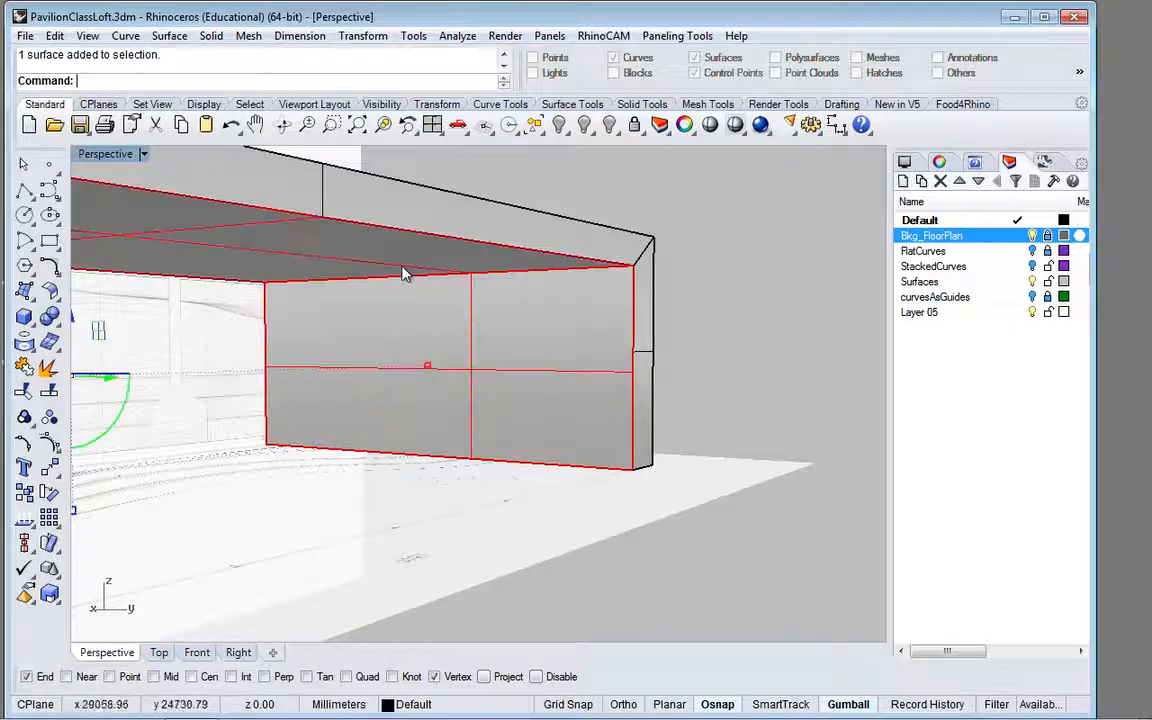
{"action": "scroll", "coordinate": [404, 273], "scroll_direction": "down", "scroll_amount": 4}
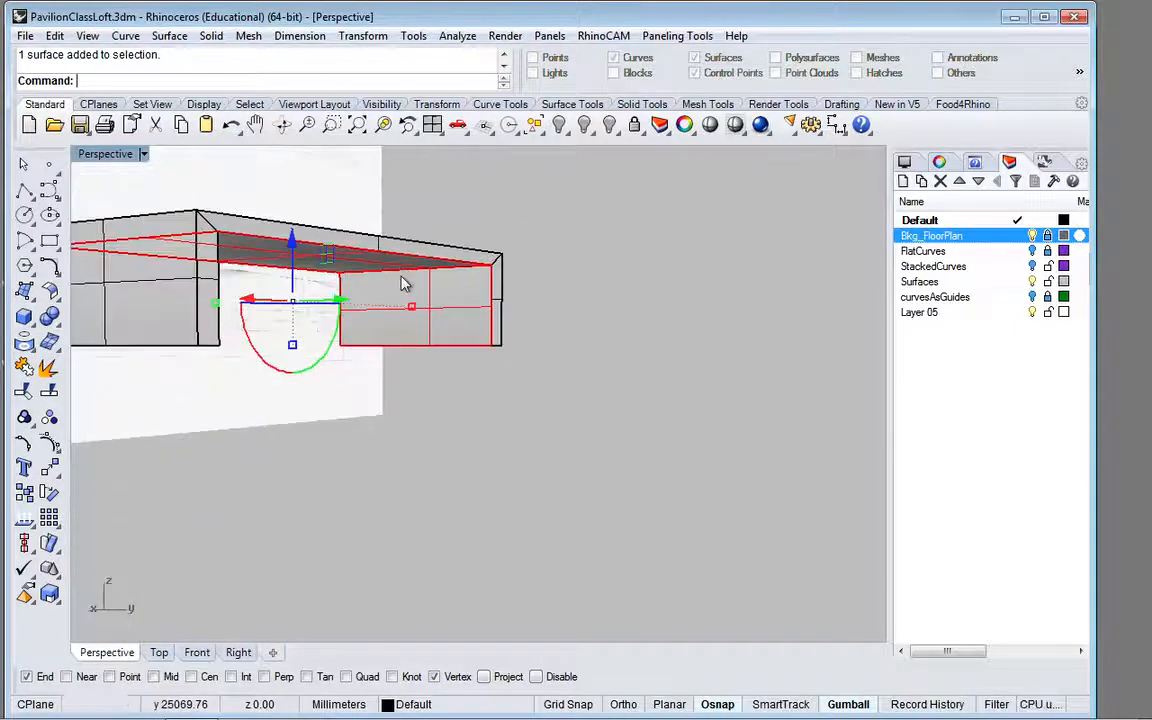
{"action": "left_click_drag", "start_coordinate": [460, 320], "coordinate": [504, 304]}
{"action": "key", "text": "Escape"}
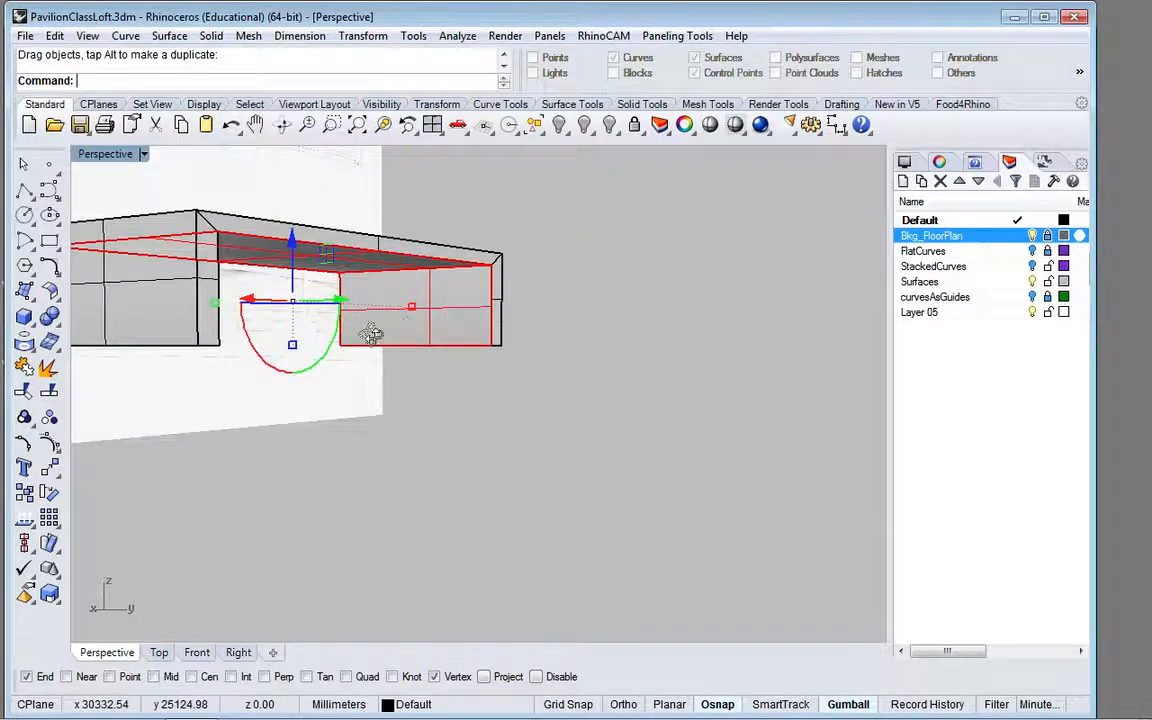
{"action": "right_click_drag", "start_coordinate": [373, 329], "coordinate": [283, 337]}
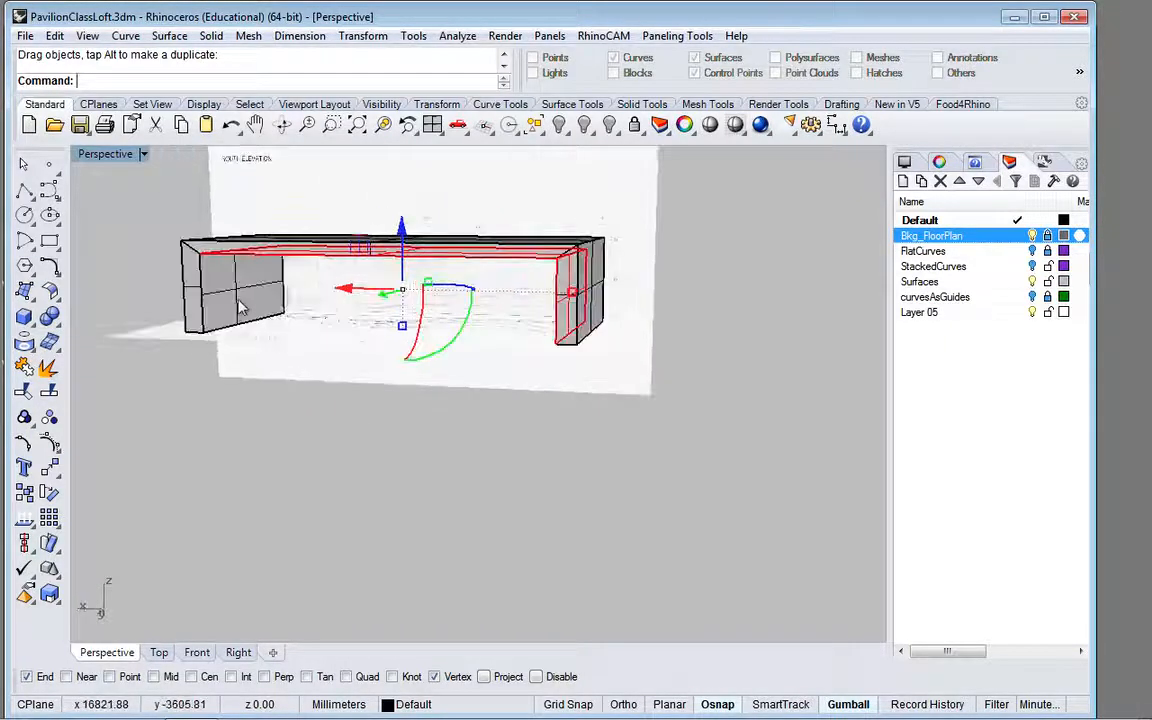
Step: Scale the two inner side walls and inner ceiling in one direction from their rear edge, shortening them to about 5600 mm deep
{"action": "left_click", "coordinate": [240, 307]}
{"action": "scroll", "coordinate": [240, 306], "scroll_direction": "up", "scroll_amount": 4}
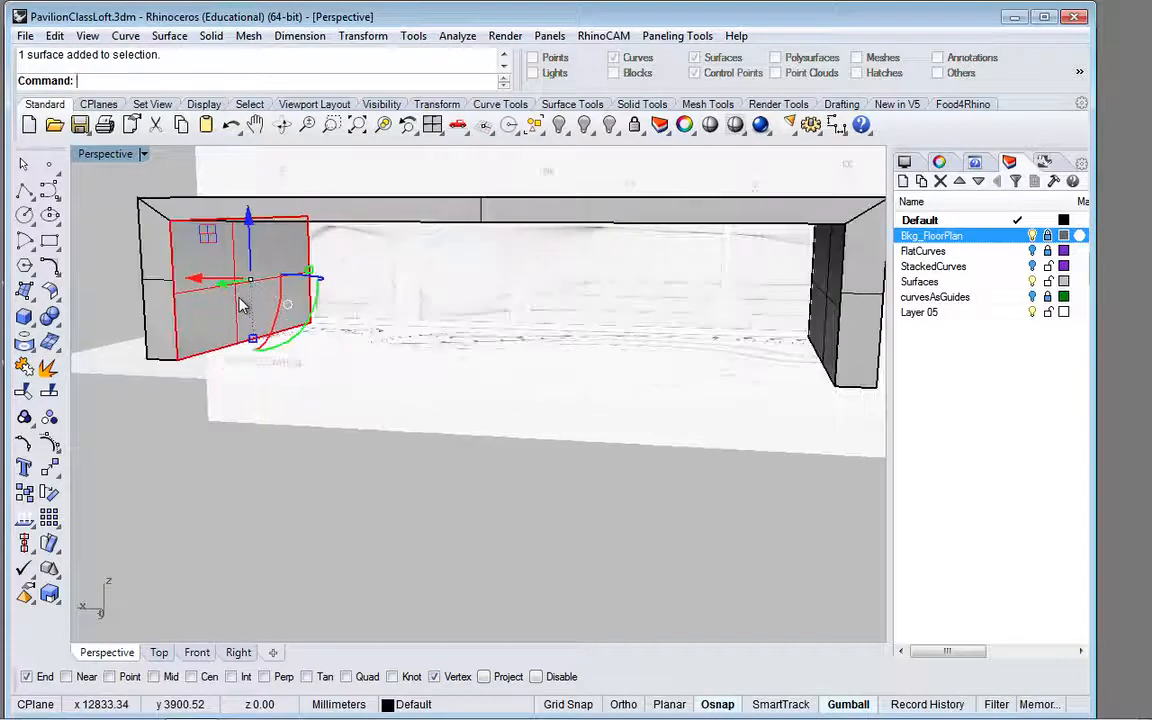
{"action": "right_click_drag", "start_coordinate": [240, 301], "coordinate": [289, 247]}
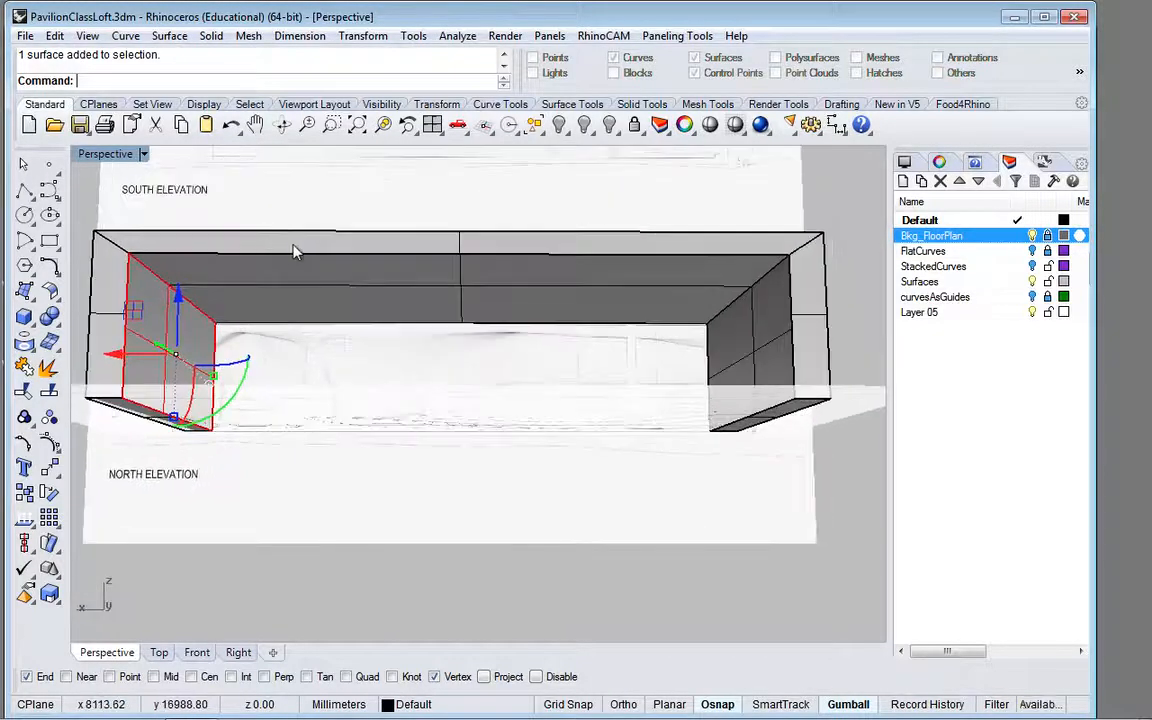
{"action": "left_click", "coordinate": [378, 280]}
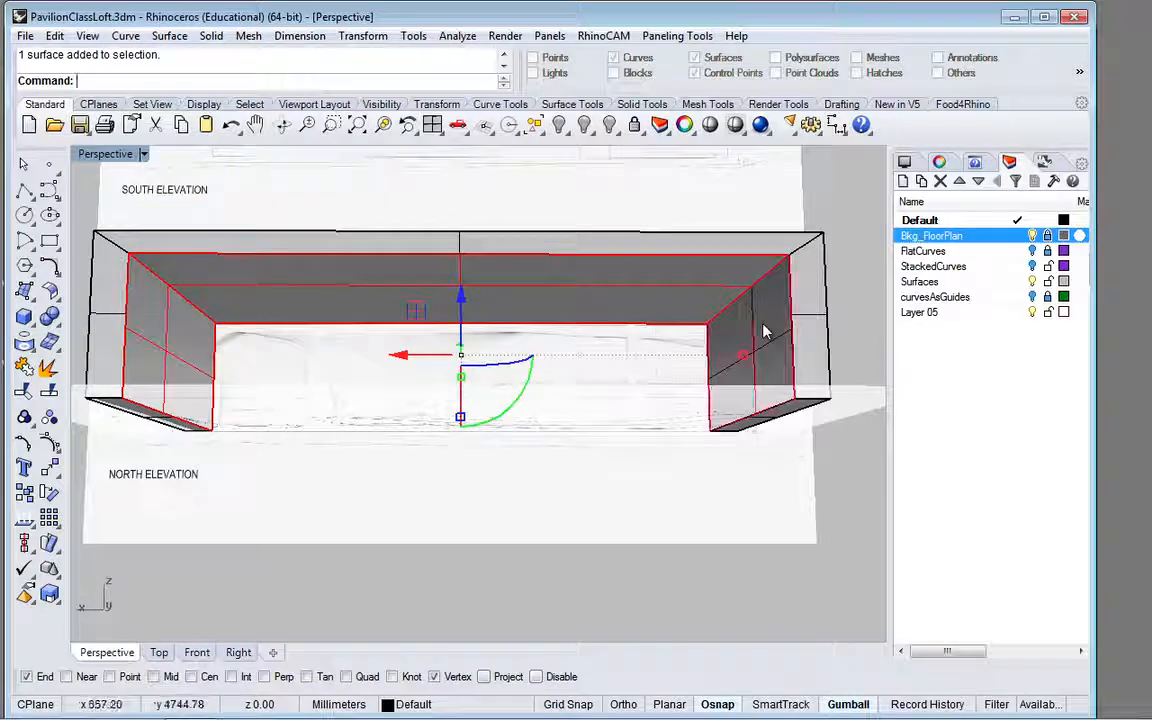
{"action": "right_click_drag", "start_coordinate": [681, 373], "coordinate": [756, 464]}
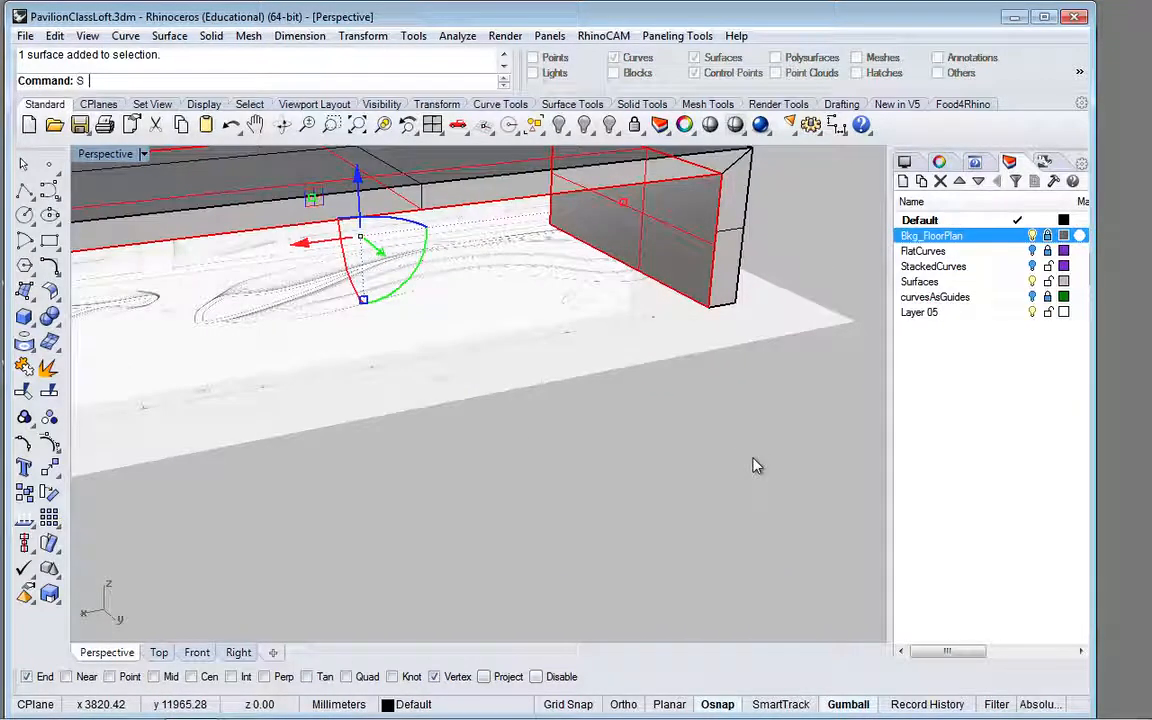
{"action": "key", "text": "Return"}
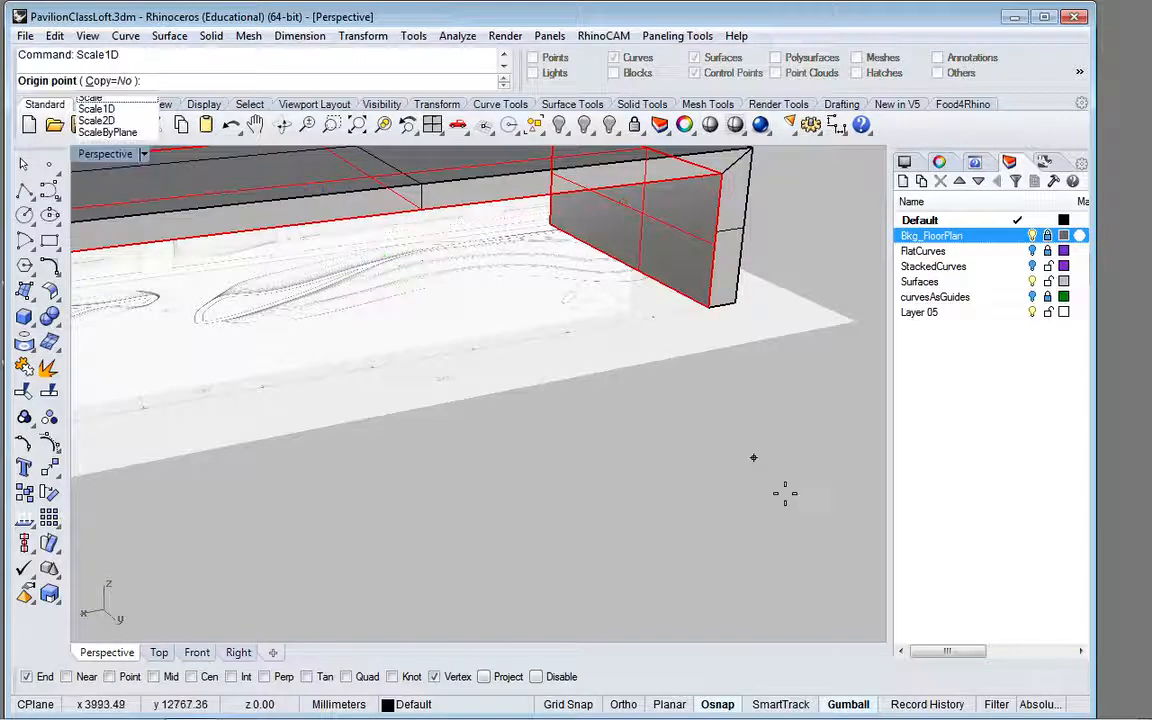
{"action": "left_click", "coordinate": [547, 231]}
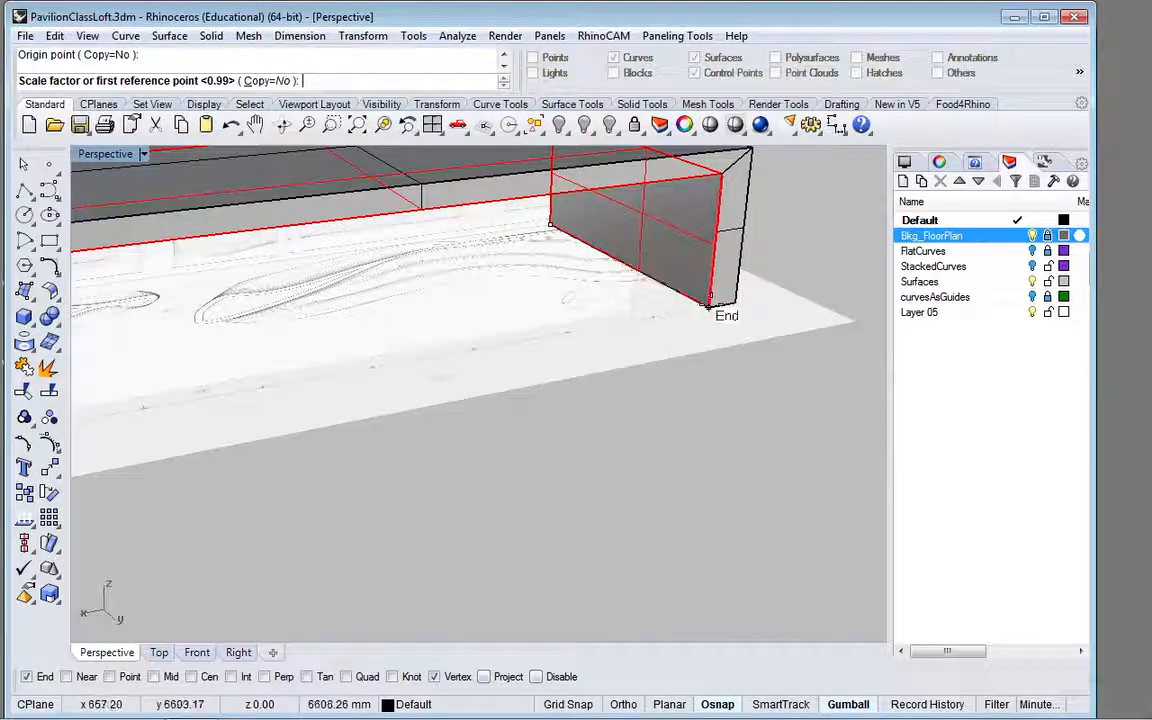
{"action": "left_click", "coordinate": [710, 303]}
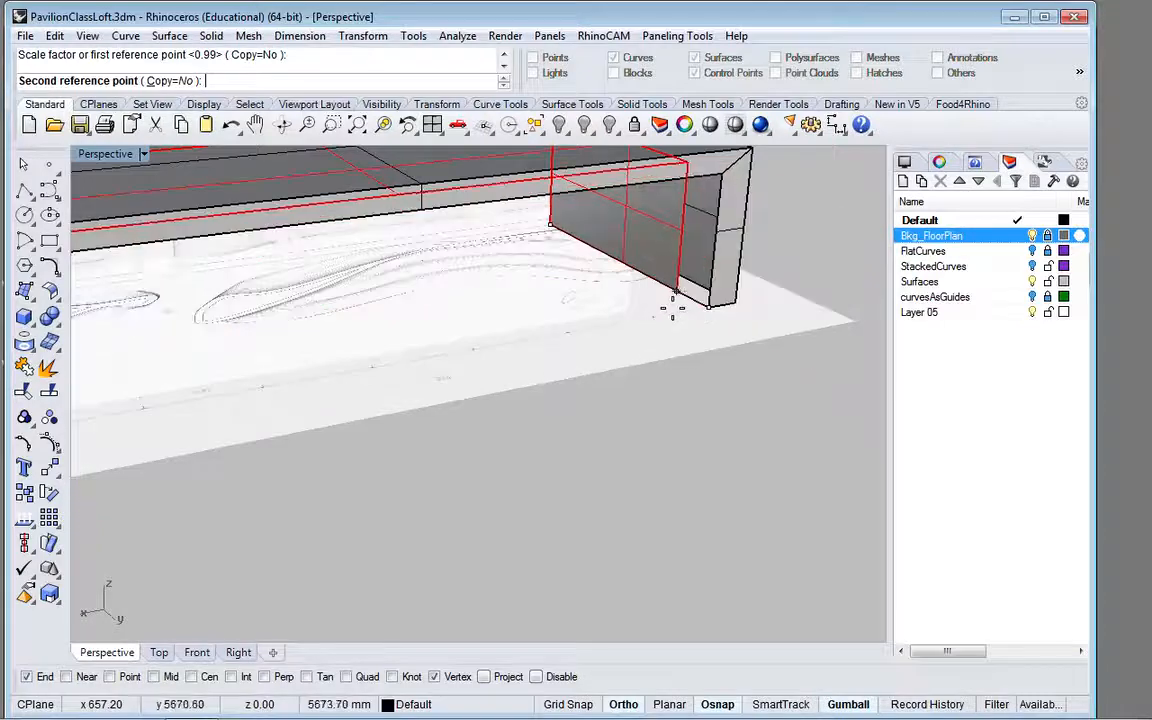
{"action": "scroll", "coordinate": [681, 300], "scroll_direction": "up", "scroll_amount": 5}
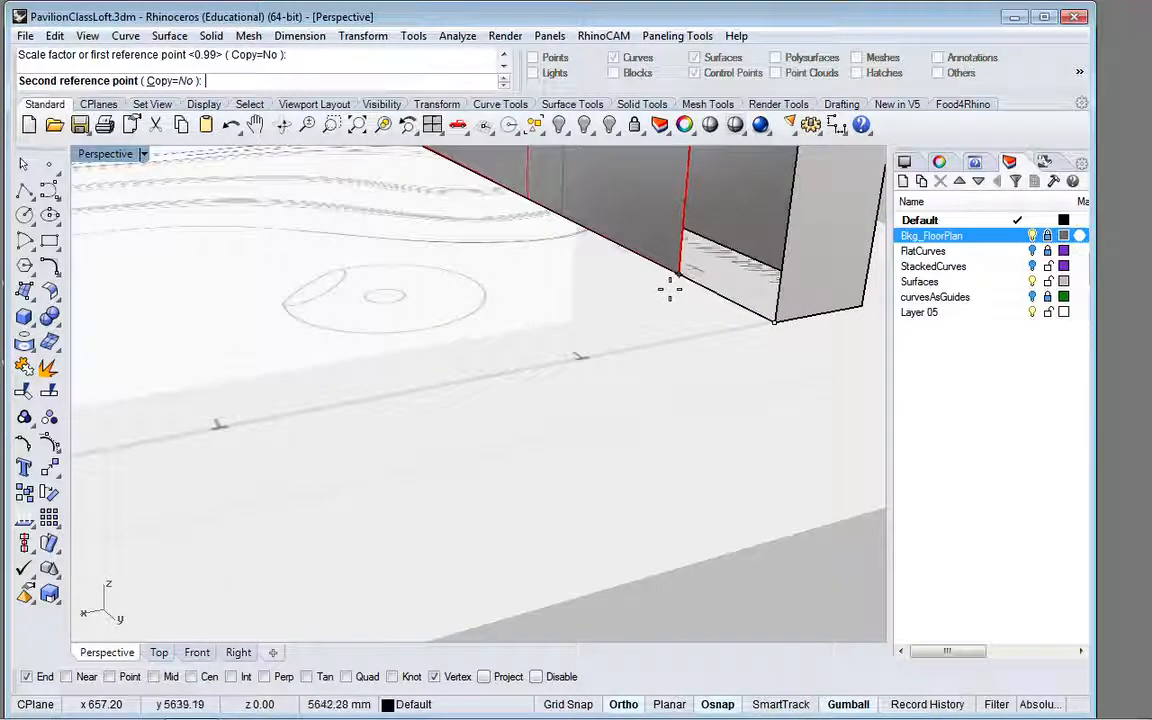
{"action": "left_click", "coordinate": [667, 288]}
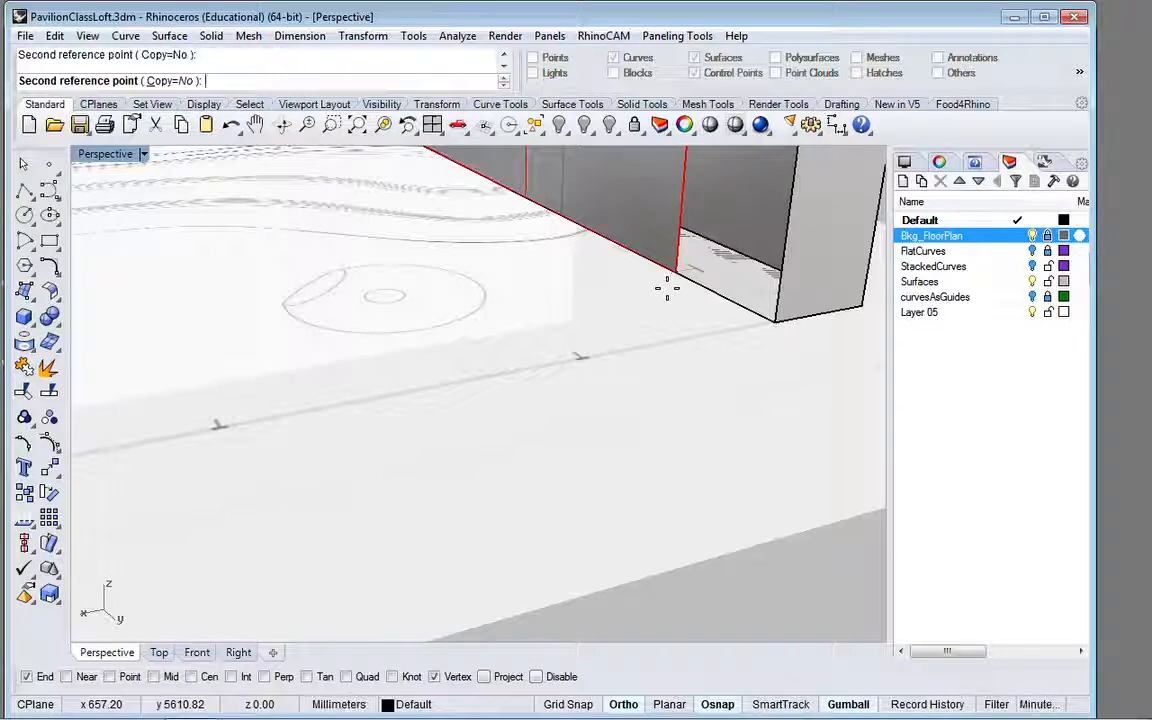
{"action": "scroll", "coordinate": [752, 293], "scroll_direction": "down", "scroll_amount": 4}
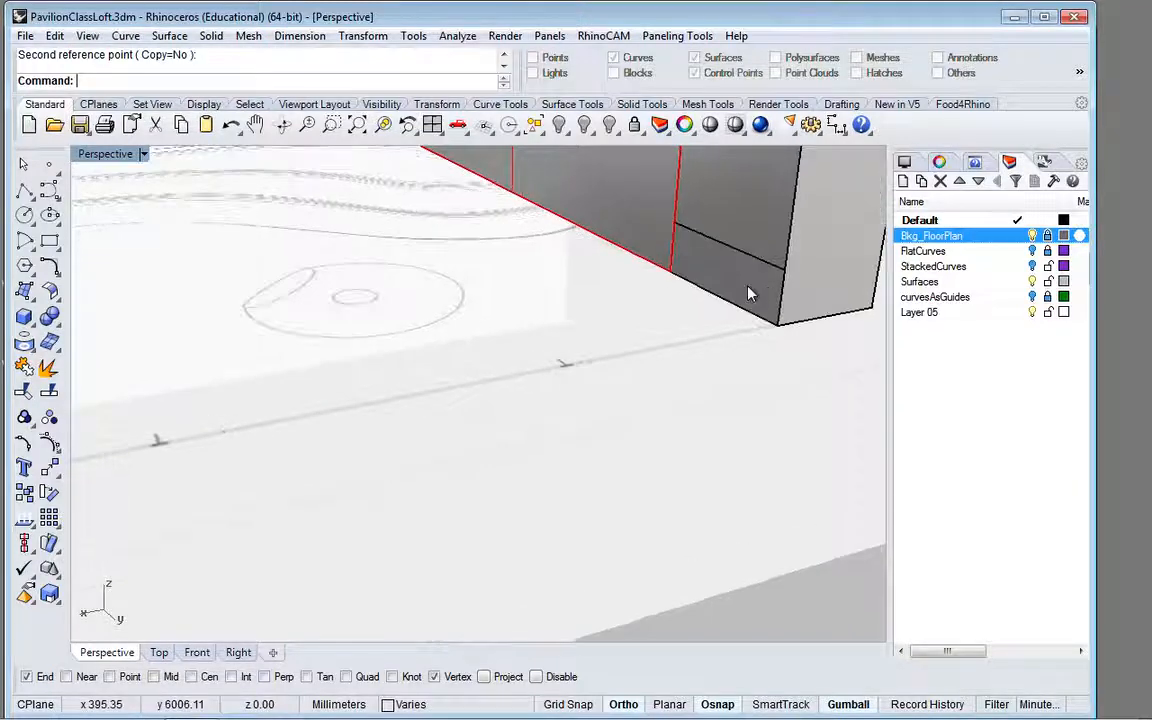
{"action": "scroll", "coordinate": [752, 293], "scroll_direction": "down", "scroll_amount": 6}
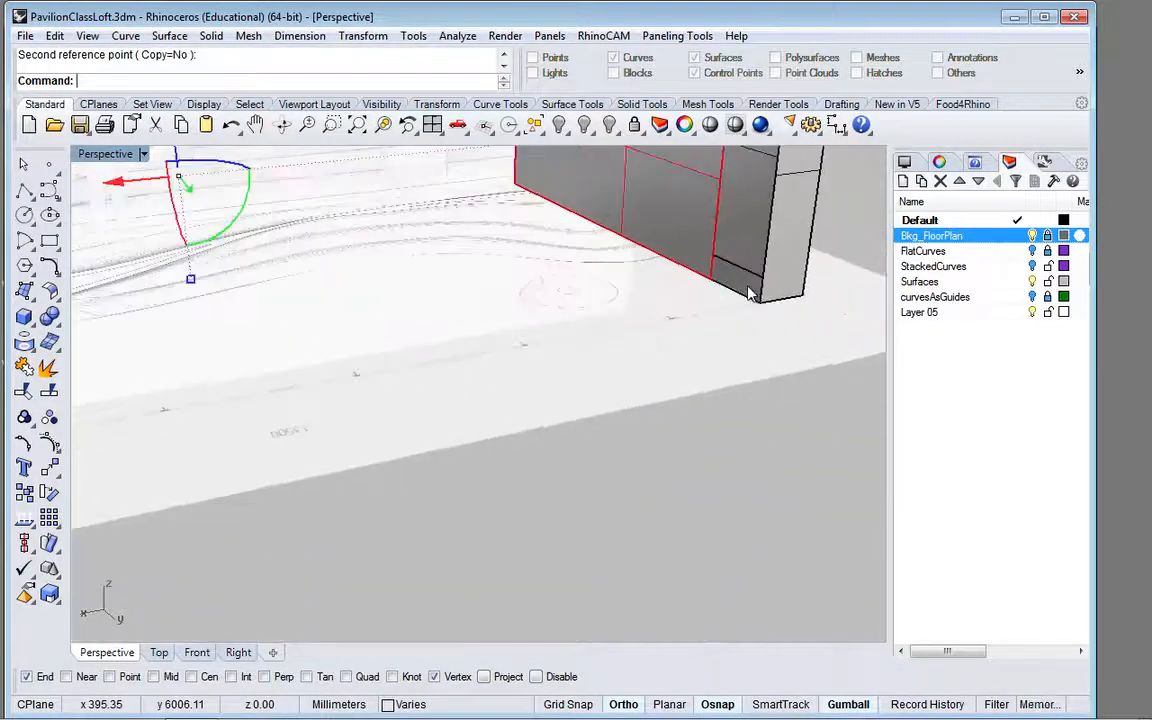
{"action": "key", "text": "Escape"}
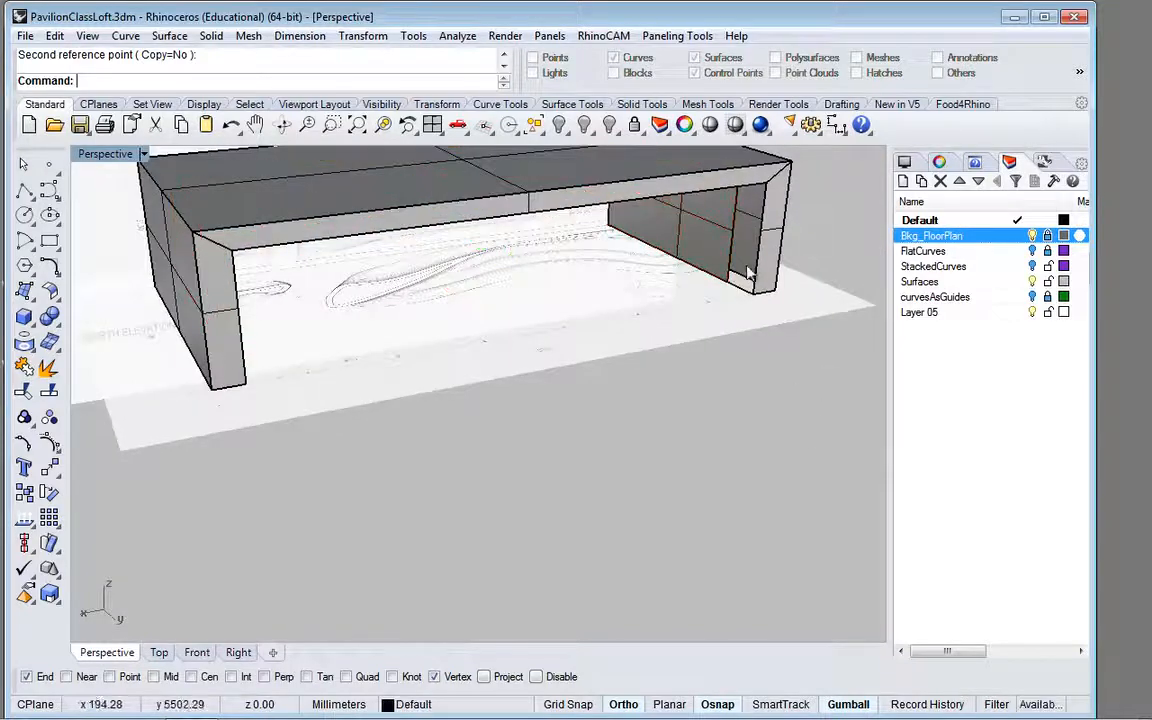
Step: Dismiss the RhinoCAM demo warning, inspect the control points of the front face's side strip, and hide them again
{"action": "scroll", "coordinate": [805, 285], "scroll_direction": "up", "scroll_amount": 5}
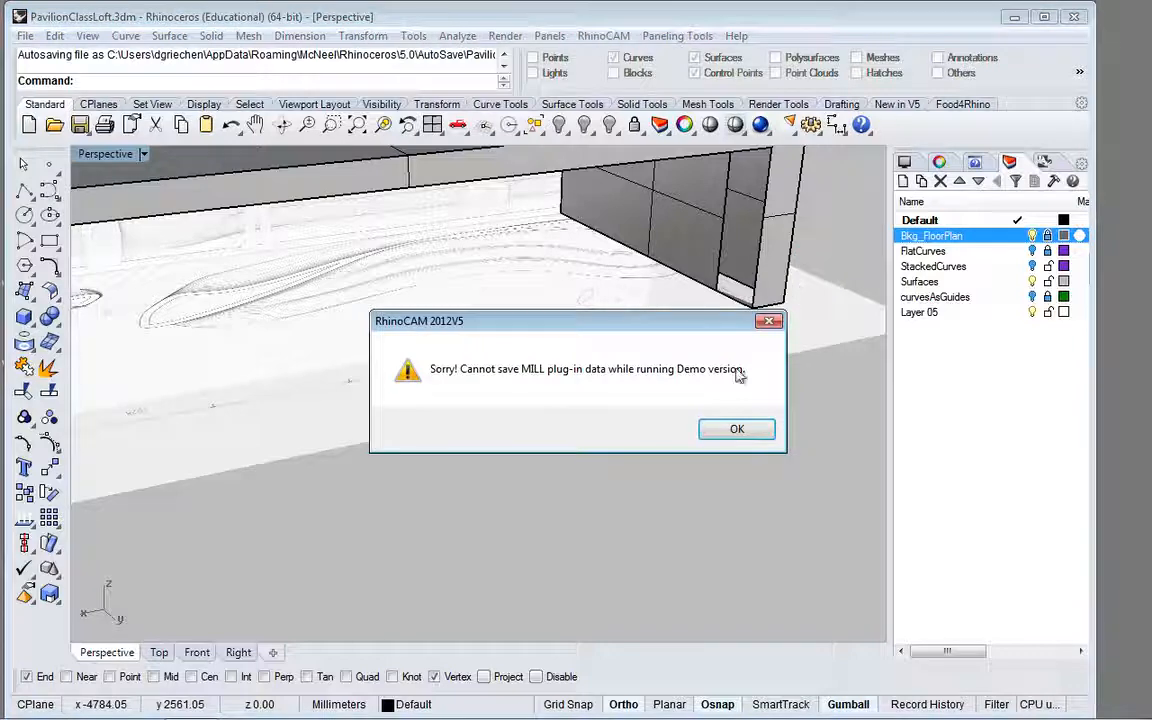
{"action": "left_click", "coordinate": [736, 429]}
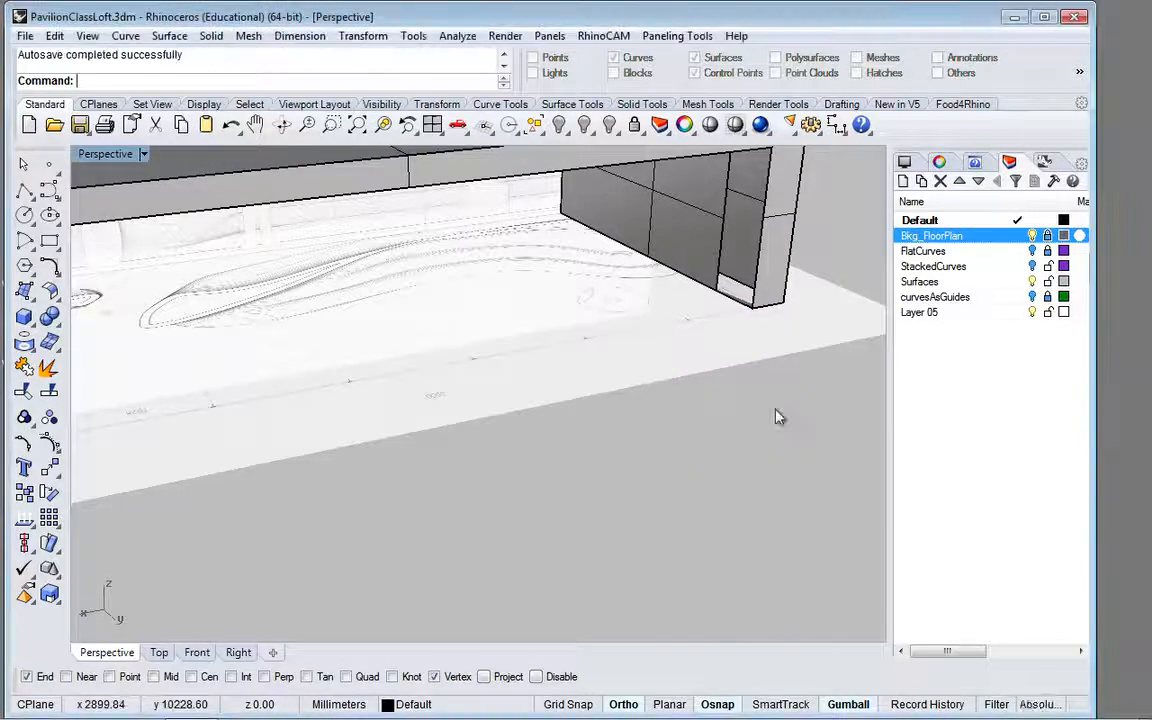
{"action": "right_click_drag", "start_coordinate": [676, 240], "coordinate": [713, 245]}
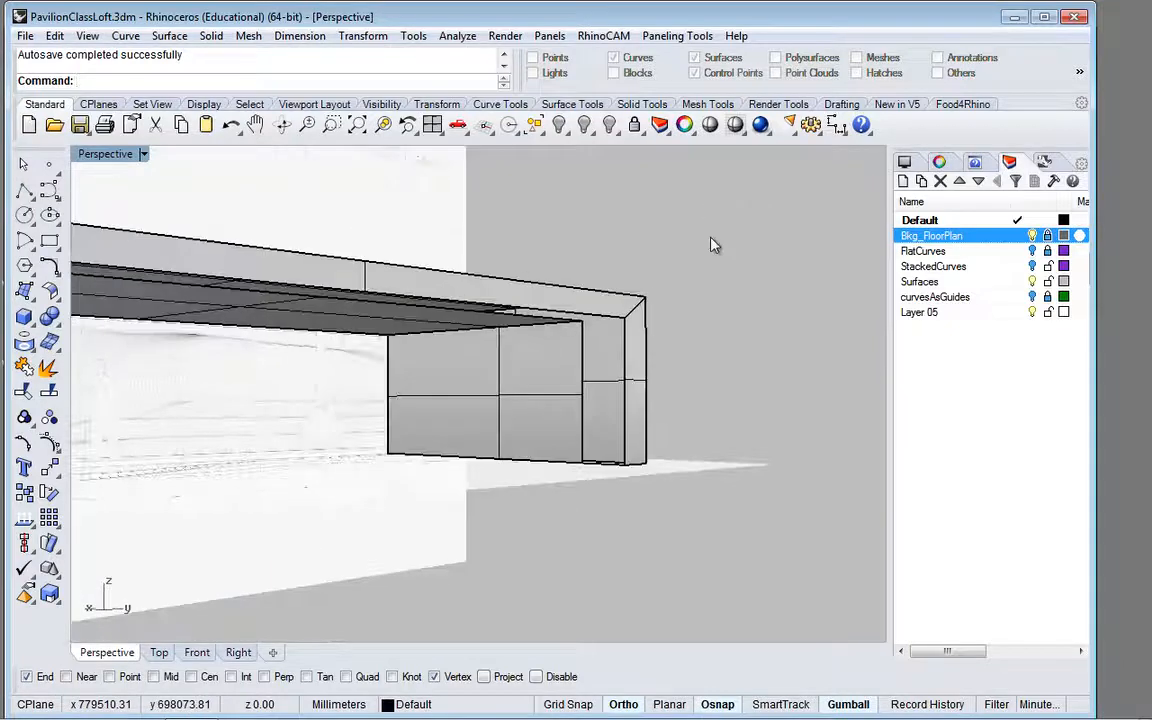
{"action": "left_click", "coordinate": [636, 392]}
{"action": "right_click_drag", "start_coordinate": [636, 388], "coordinate": [640, 390]}
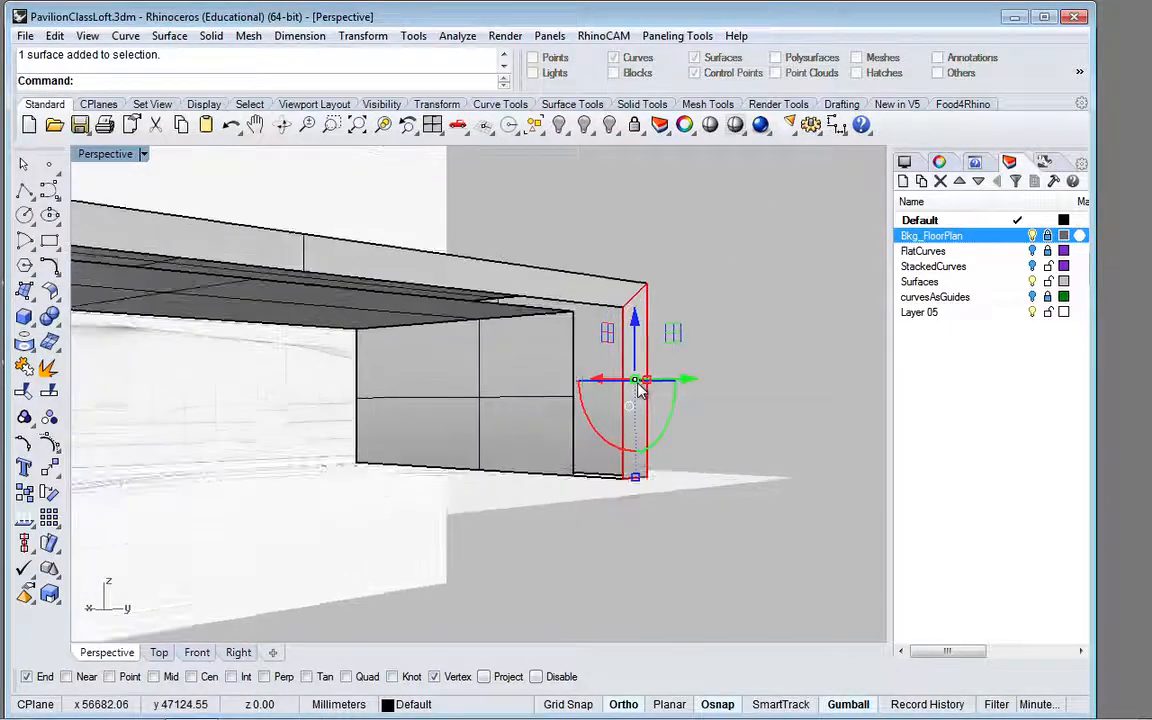
{"action": "scroll", "coordinate": [640, 390], "scroll_direction": "up", "scroll_amount": 2}
{"action": "left_click", "coordinate": [24, 416]}
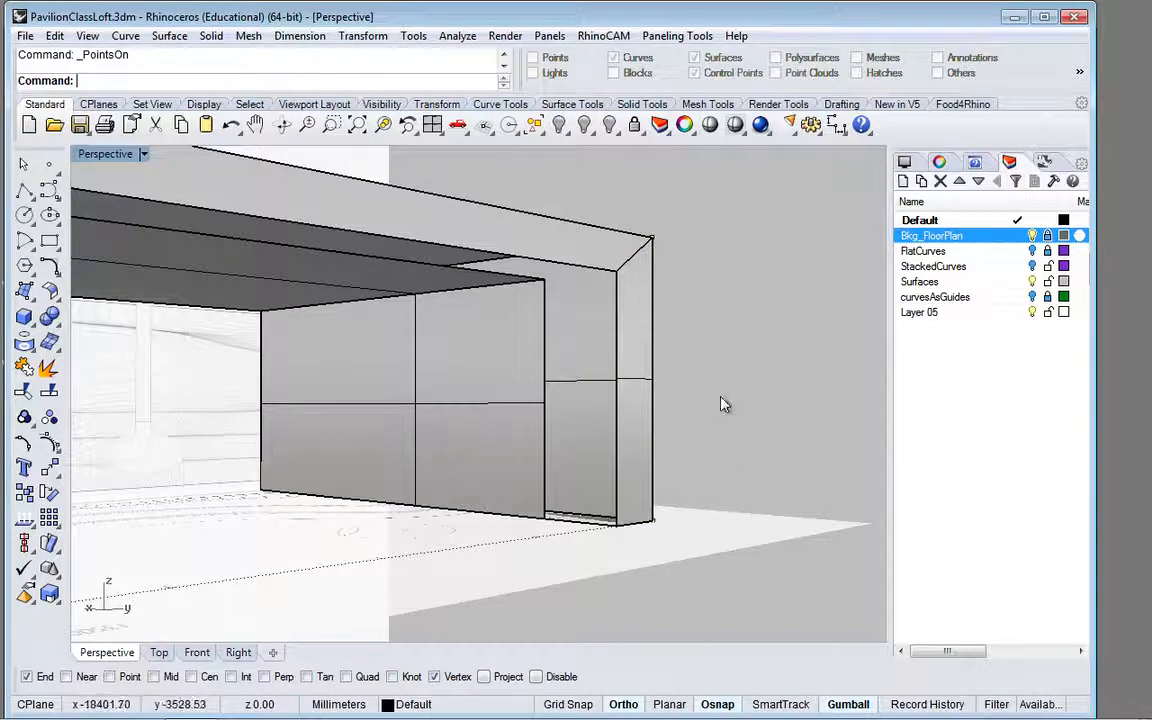
{"action": "right_click_drag", "start_coordinate": [725, 404], "coordinate": [706, 444]}
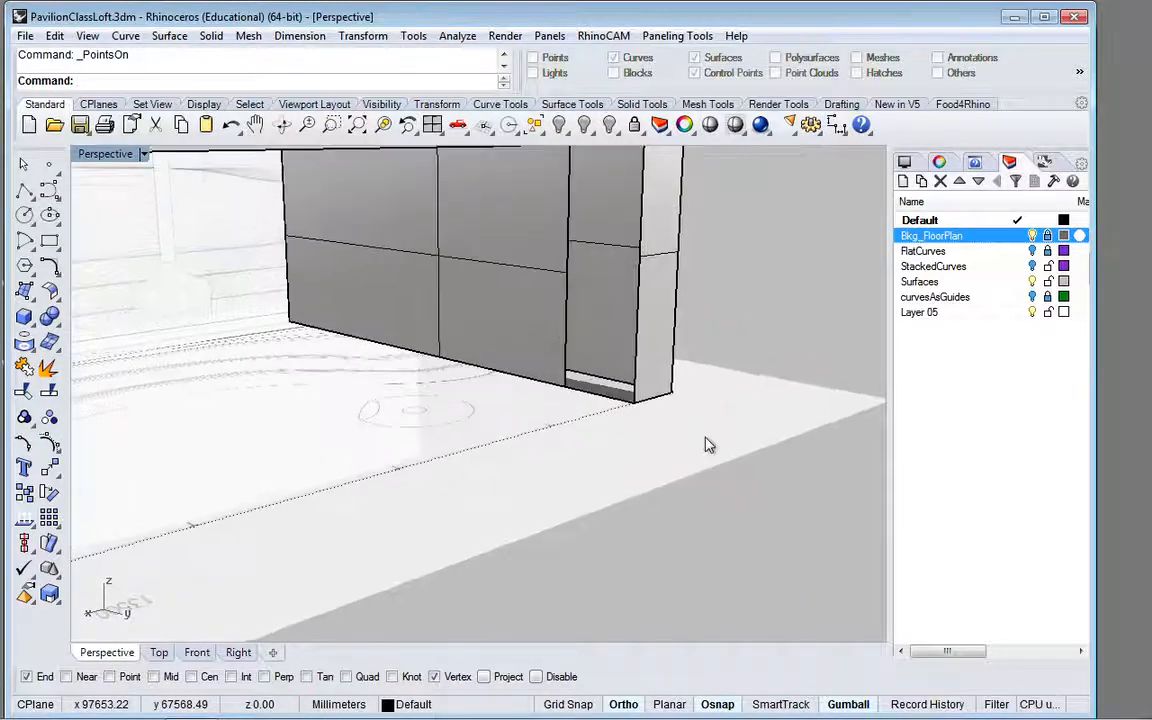
{"action": "left_click", "coordinate": [583, 381]}
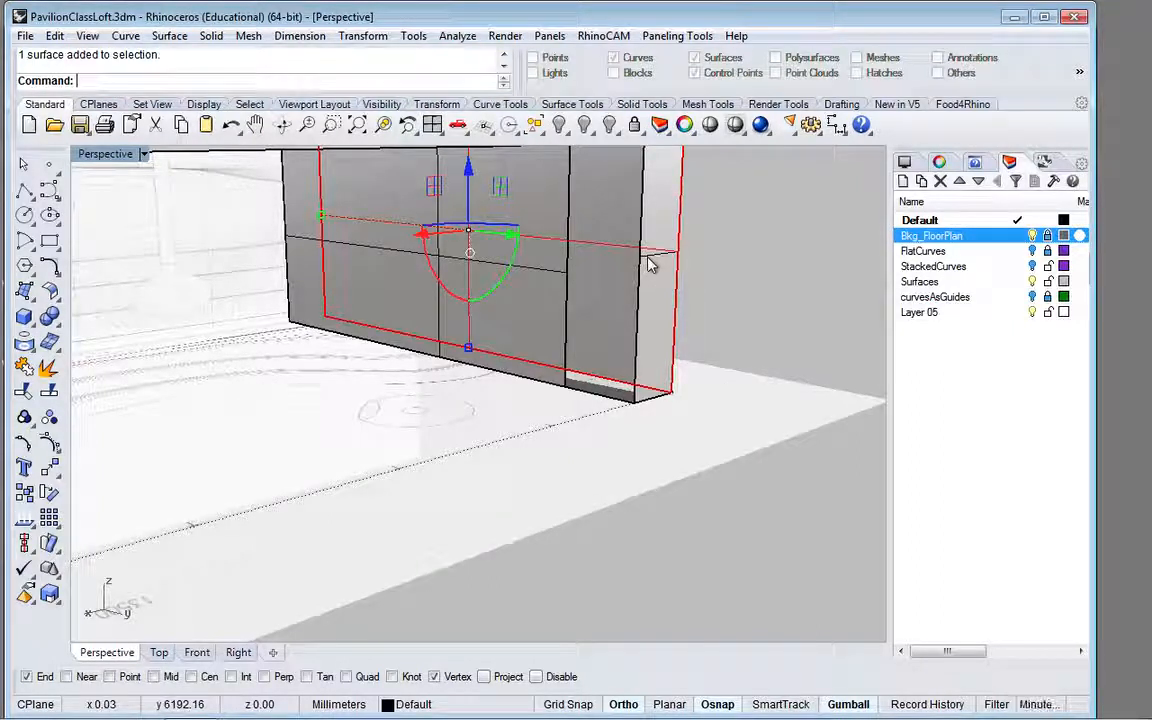
{"action": "key", "text": "Escape"}
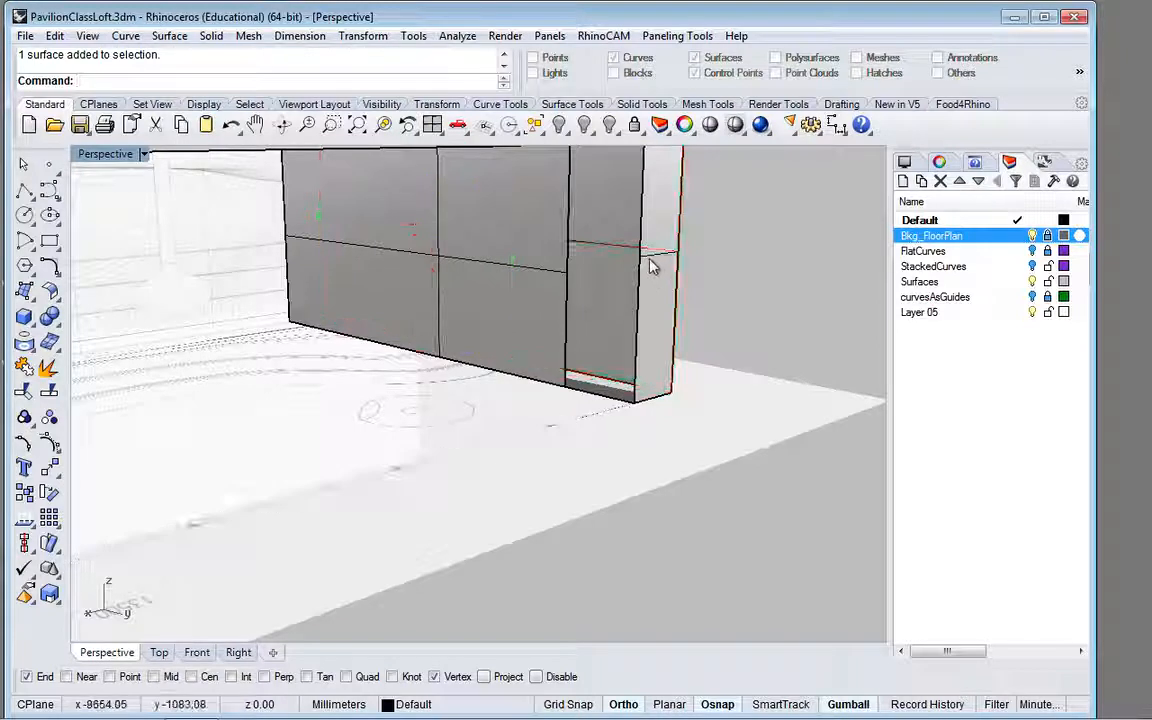
Step: Try to display edit points on the front face's side strip, and examine the strip beside the shortened inner wall
{"action": "left_click", "coordinate": [650, 268]}
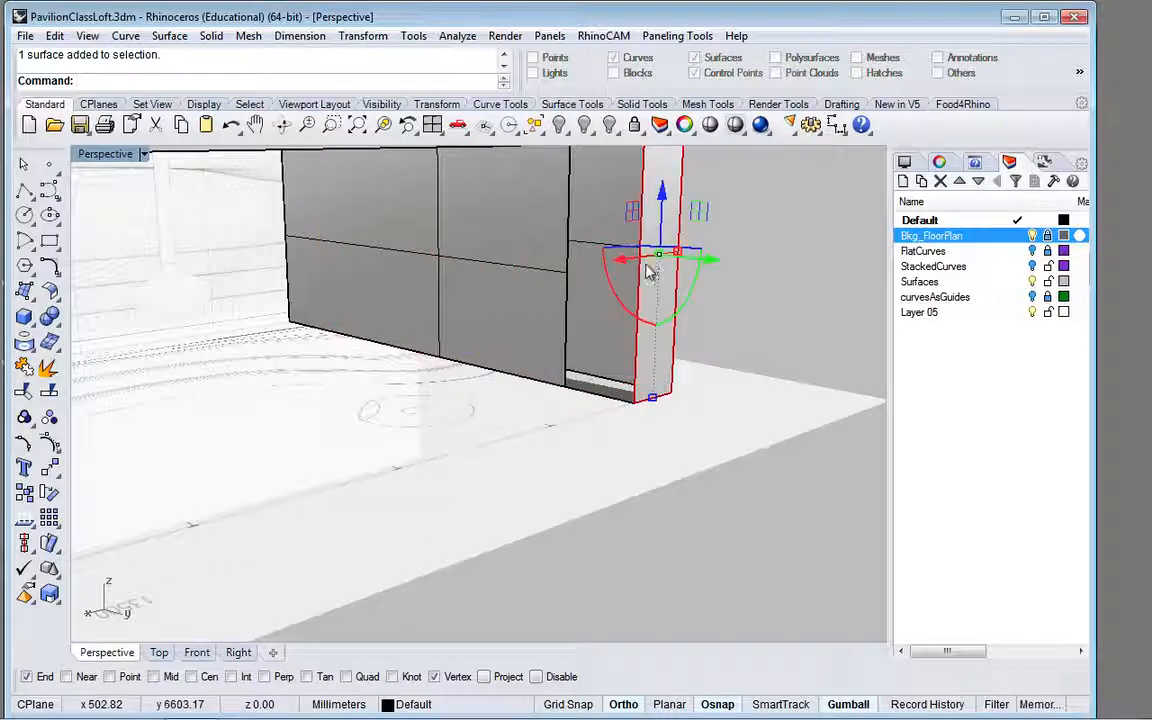
{"action": "left_click", "coordinate": [24, 443]}
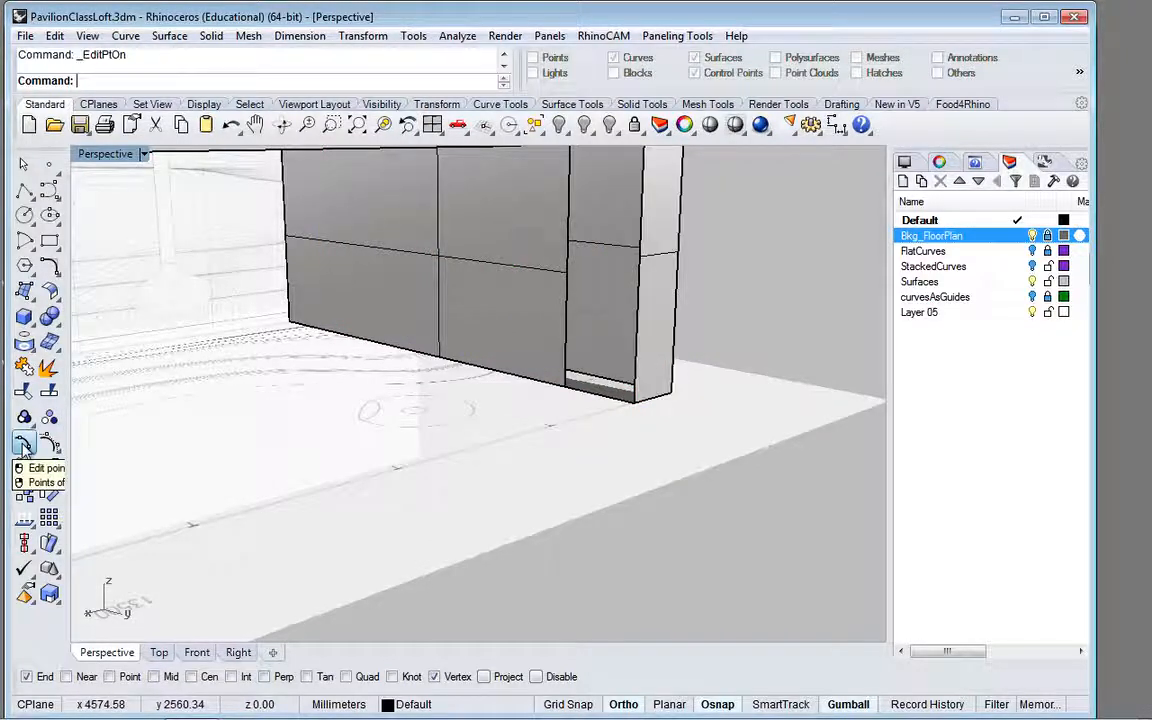
{"action": "key", "text": "Escape"}
{"action": "left_click", "coordinate": [640, 326]}
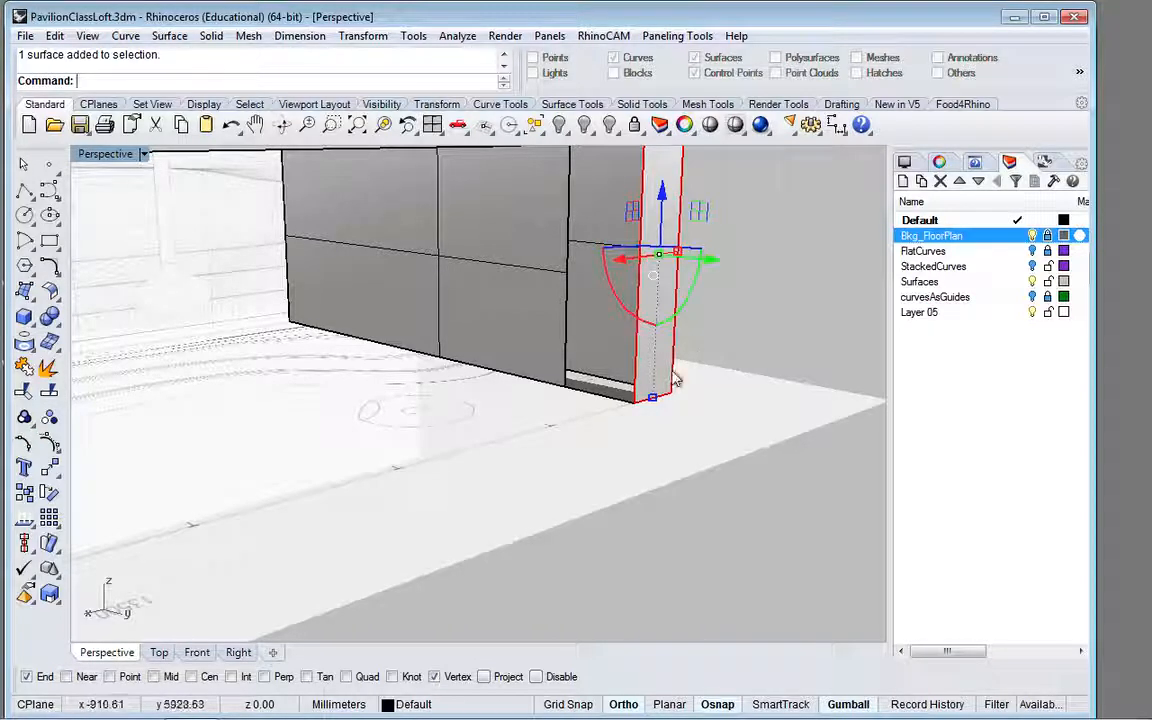
{"action": "scroll", "coordinate": [755, 408], "scroll_direction": "down", "scroll_amount": 3}
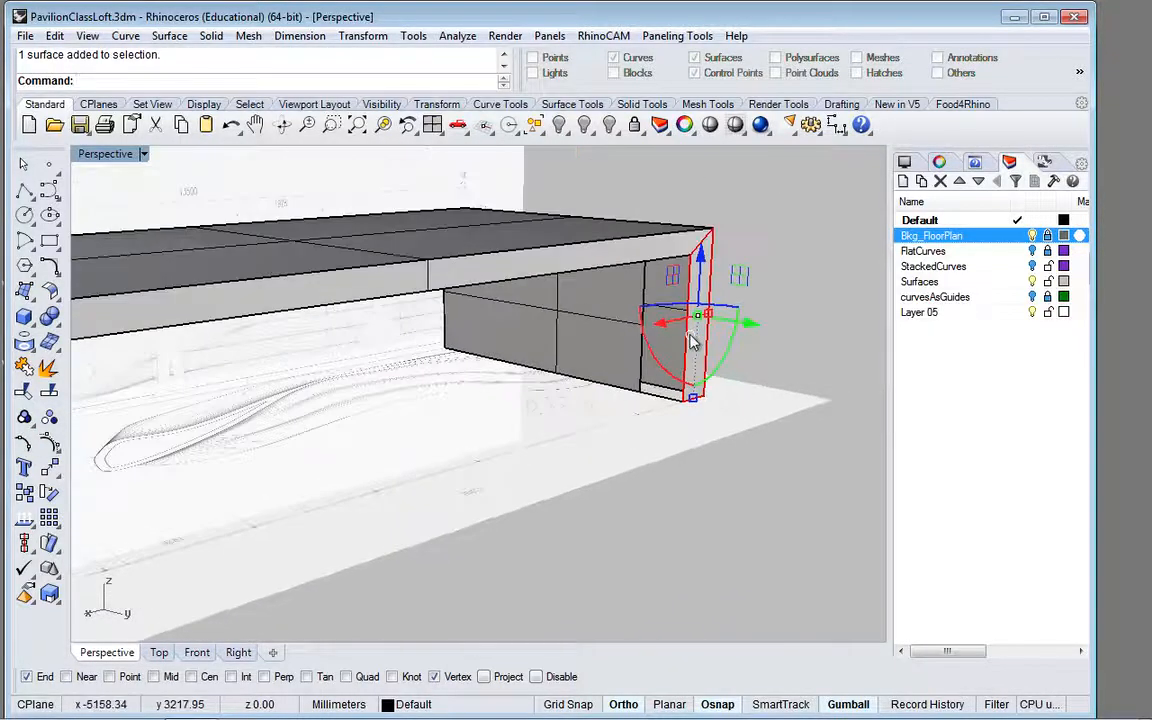
{"action": "scroll", "coordinate": [700, 332], "scroll_direction": "up", "scroll_amount": 3}
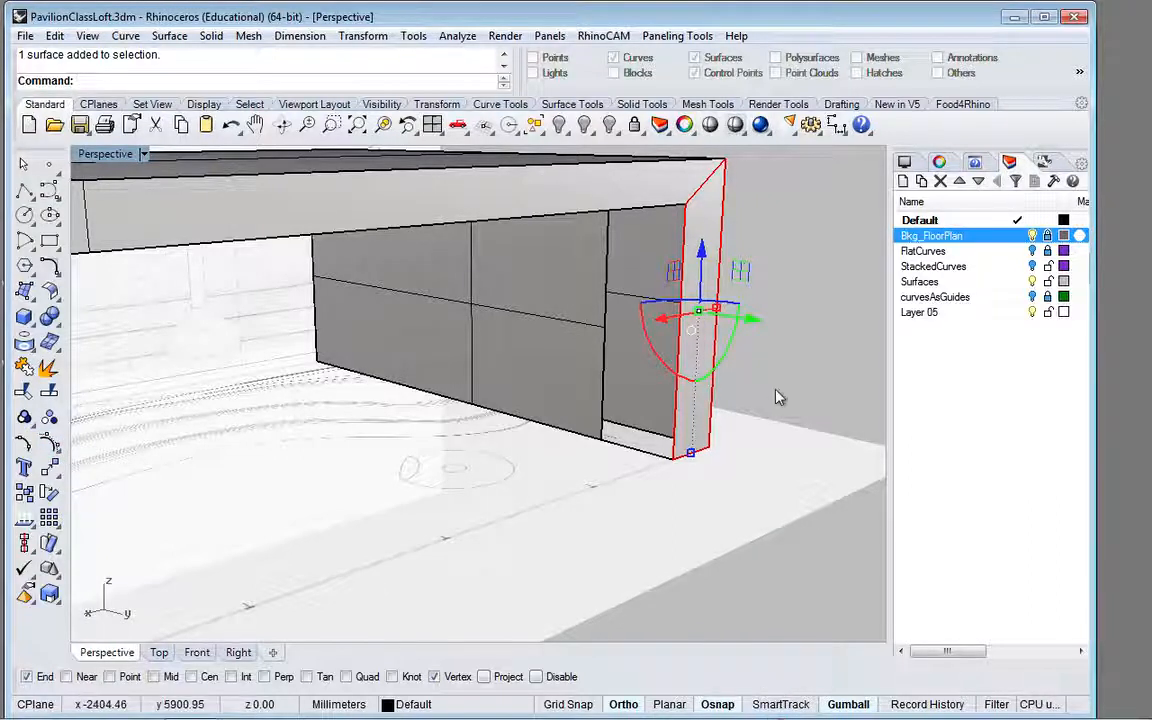
{"action": "left_click", "coordinate": [787, 347]}
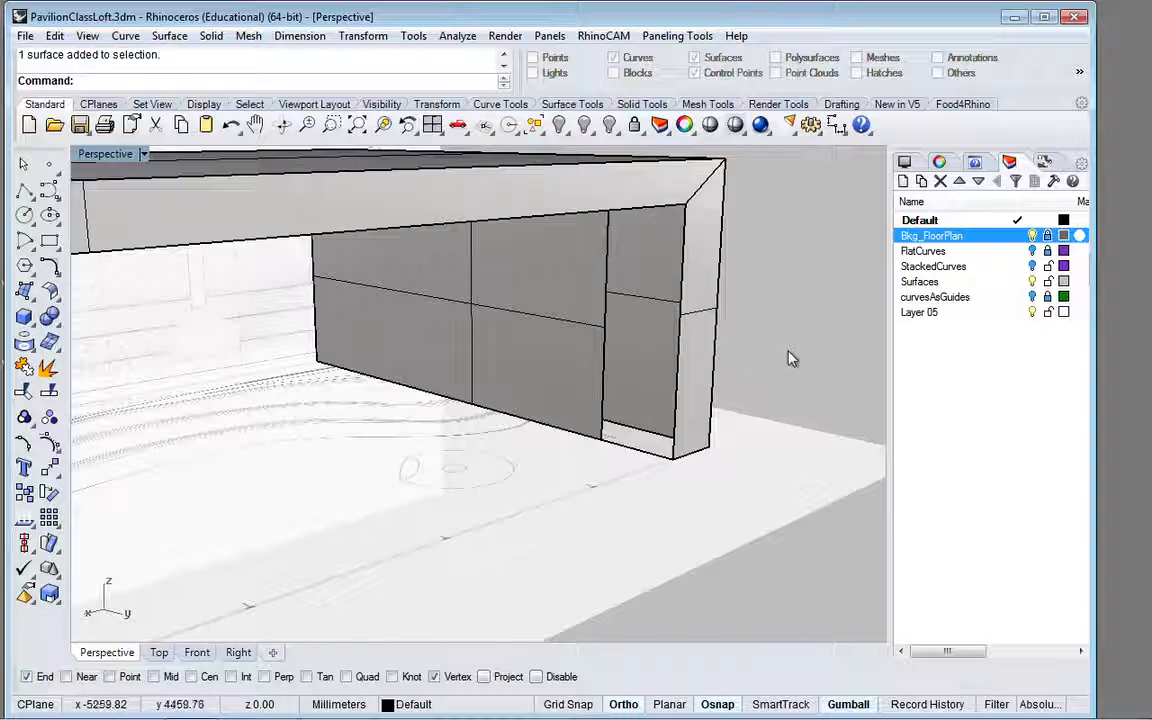
{"action": "right_click_drag", "start_coordinate": [779, 347], "coordinate": [776, 327]}
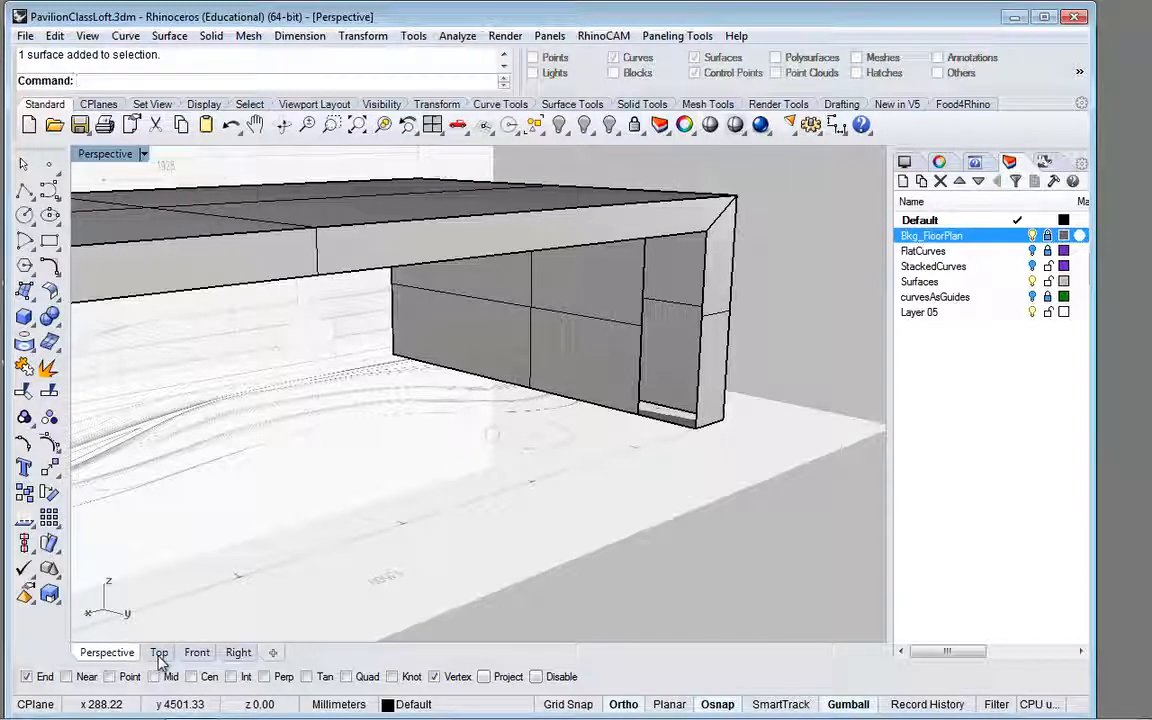
Step: In the front view, start a rectangle with its first corner inset about 100 mm from the frame's upper outer corner
{"action": "left_click", "coordinate": [198, 653]}
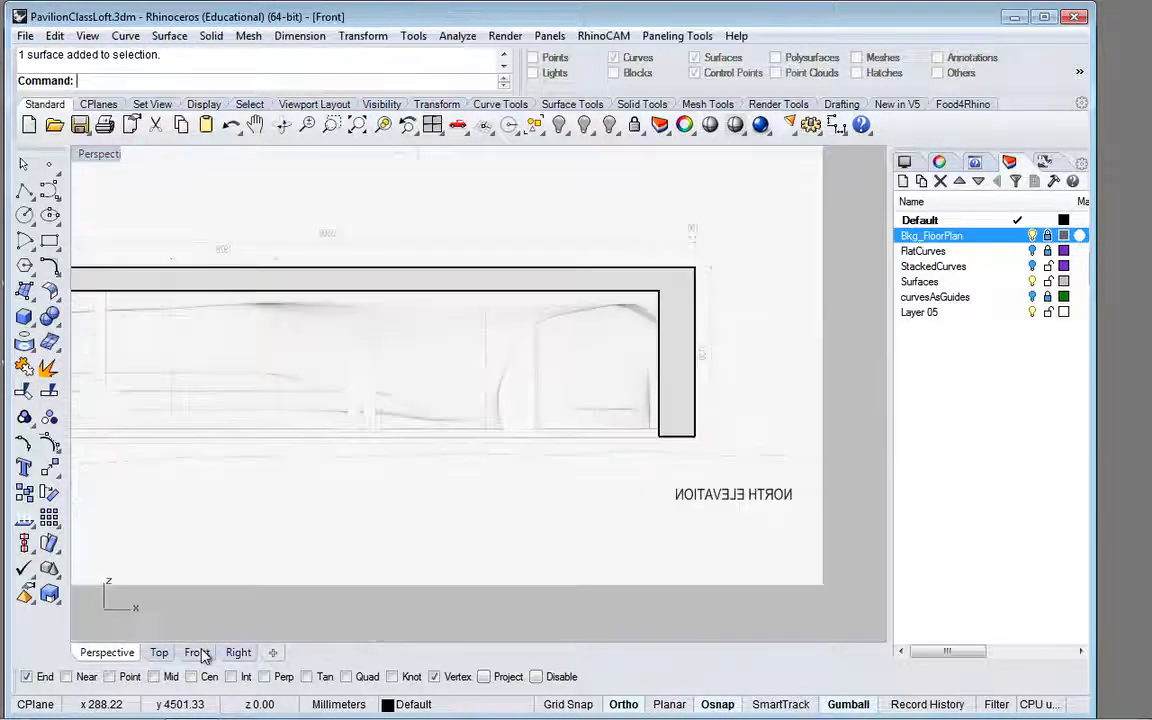
{"action": "scroll", "coordinate": [609, 478], "scroll_direction": "down", "scroll_amount": 3}
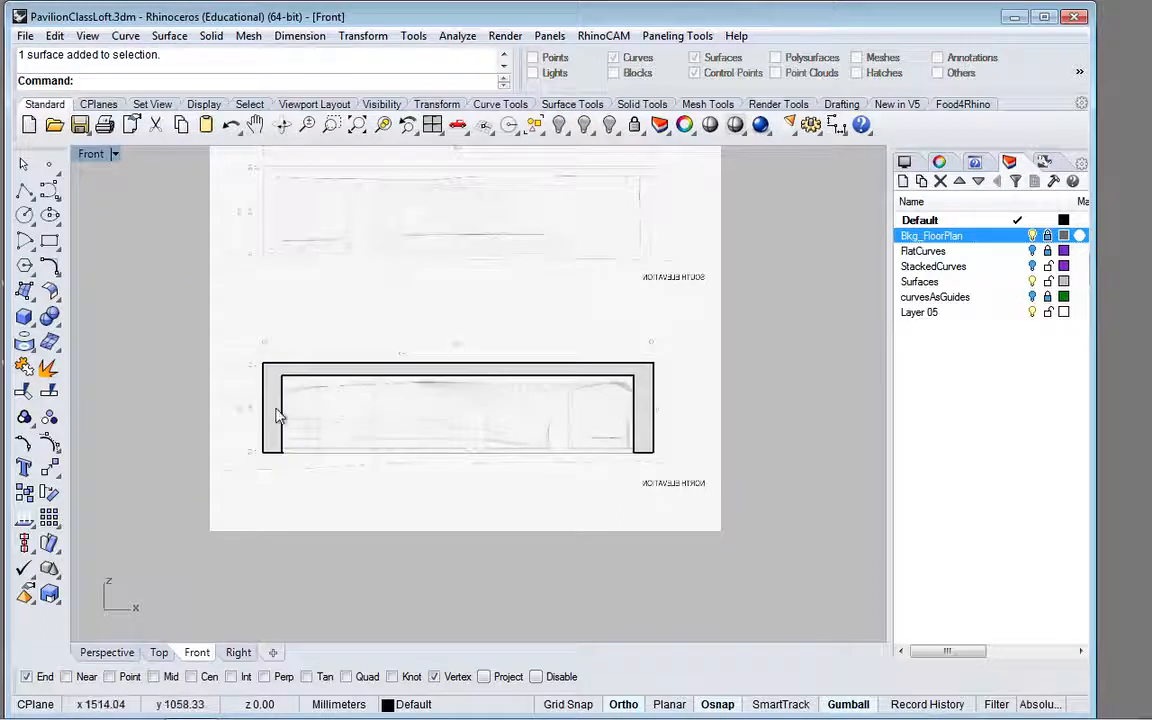
{"action": "scroll", "coordinate": [251, 391], "scroll_direction": "up", "scroll_amount": 2}
{"action": "scroll", "coordinate": [251, 391], "scroll_direction": "up", "scroll_amount": 5}
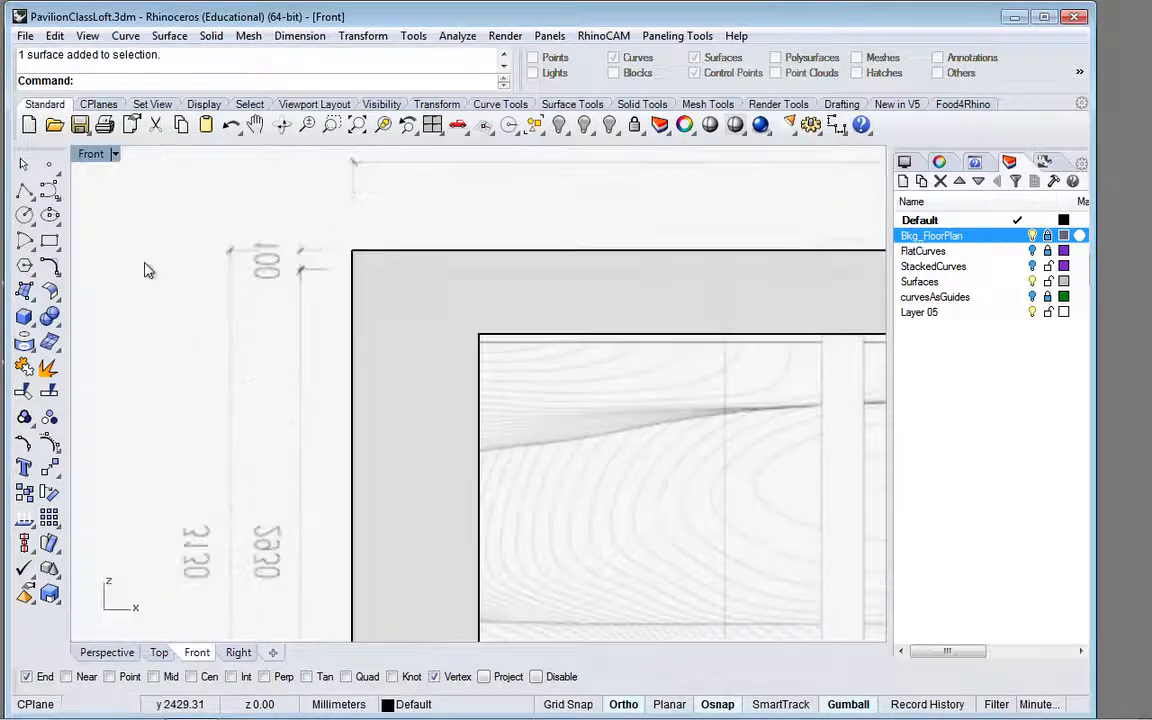
{"action": "left_click", "coordinate": [49, 241]}
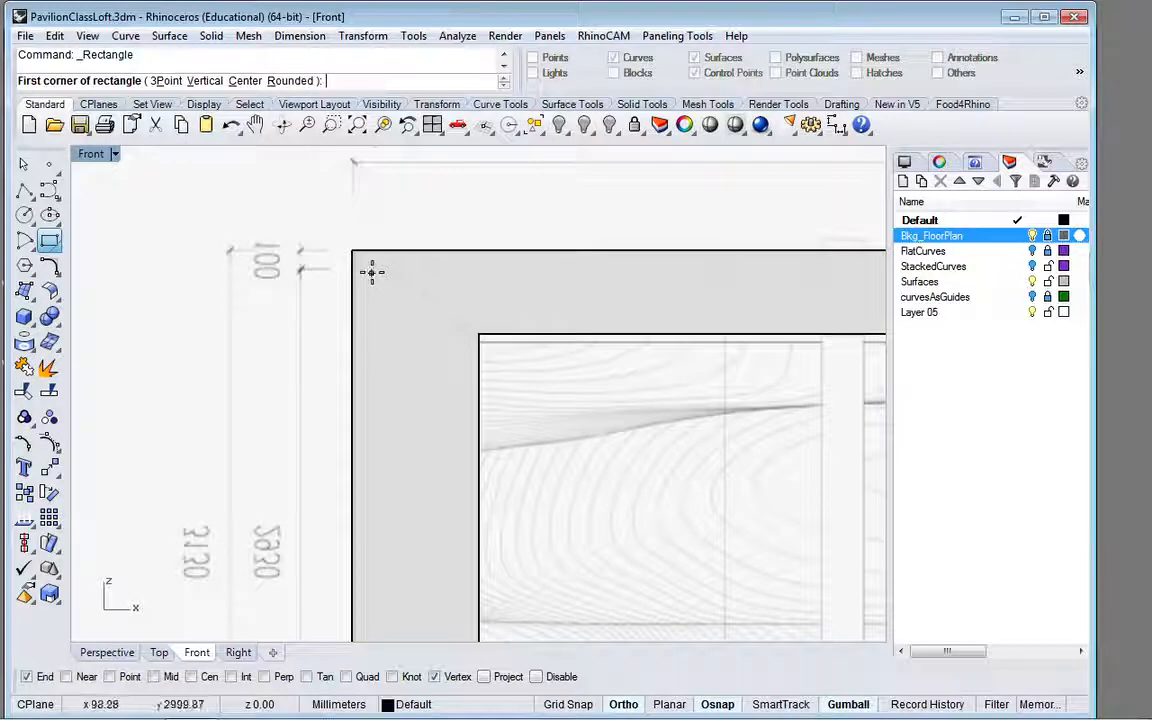
{"action": "scroll", "coordinate": [372, 271], "scroll_direction": "up", "scroll_amount": 8}
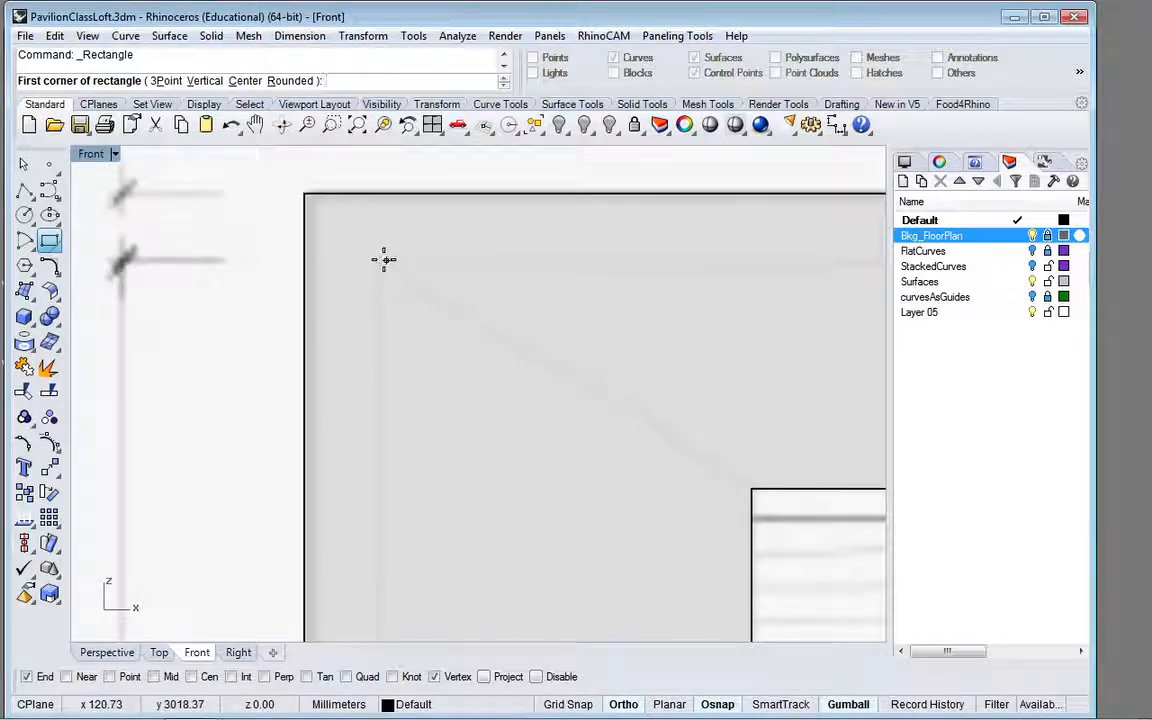
{"action": "left_click", "coordinate": [383, 260]}
Step: Turn off Ortho and finish the rectangle about 13290 mm wide, ending just below the opposite leg and inside its outer edge
{"action": "scroll", "coordinate": [475, 290], "scroll_direction": "down", "scroll_amount": 10}
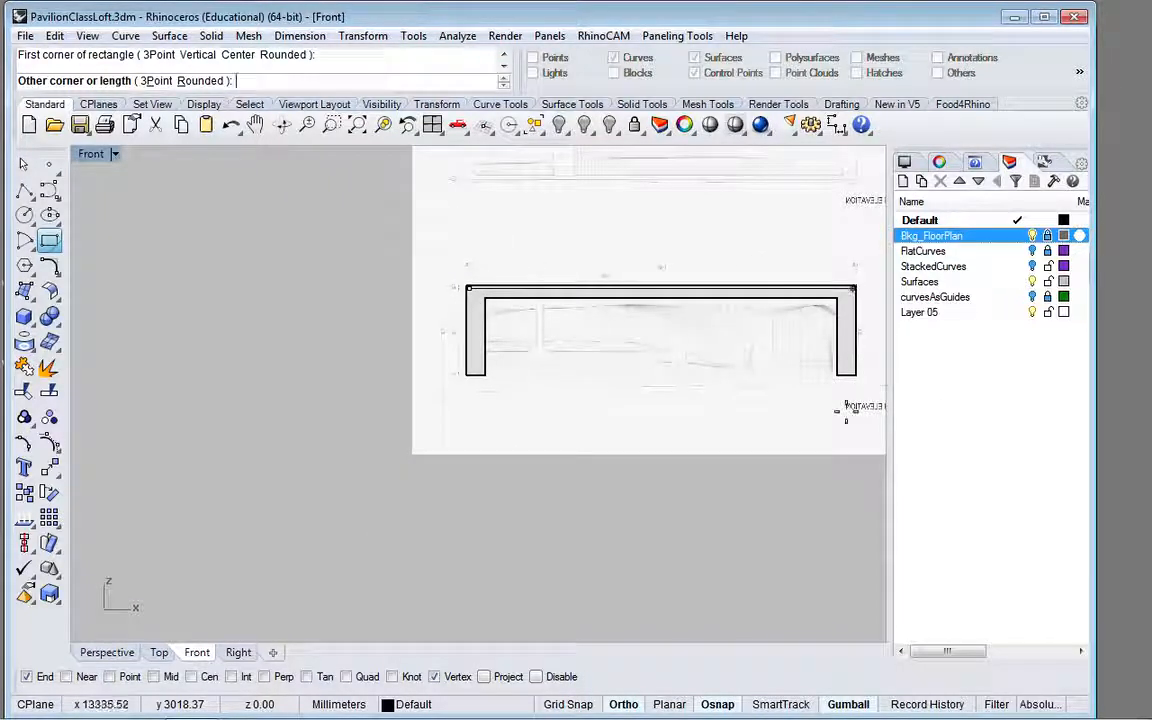
{"action": "left_click", "coordinate": [736, 554]}
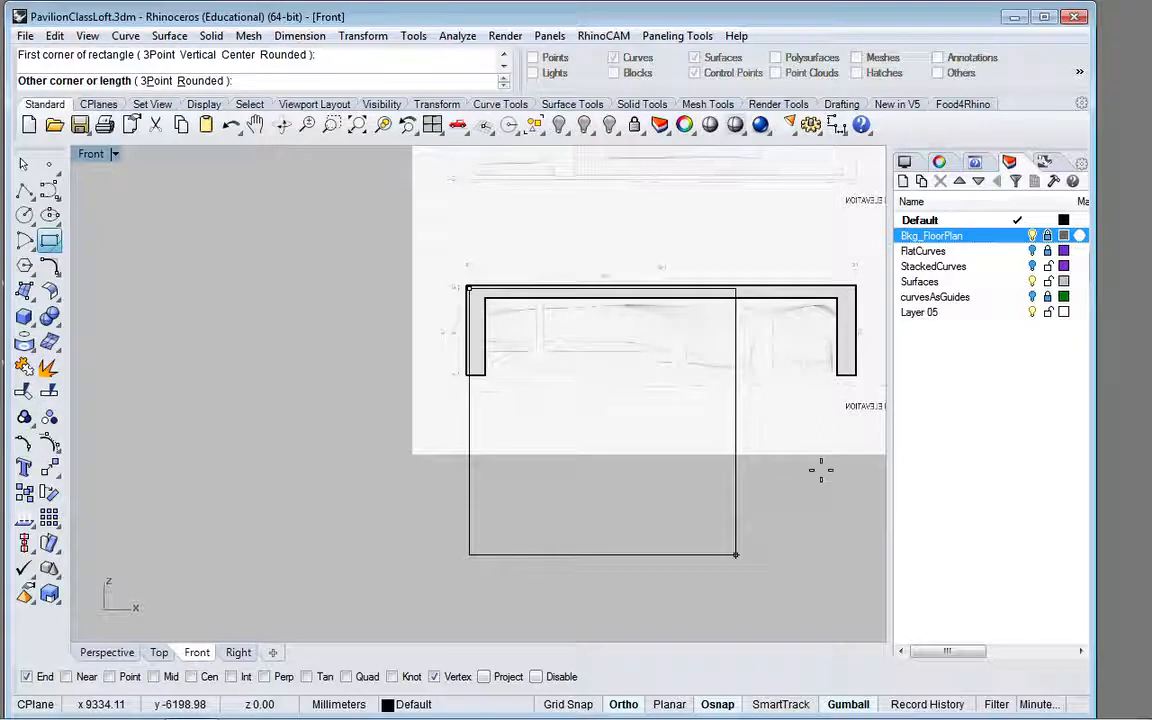
{"action": "left_click", "coordinate": [624, 704]}
{"action": "scroll", "coordinate": [855, 396], "scroll_direction": "up", "scroll_amount": 3}
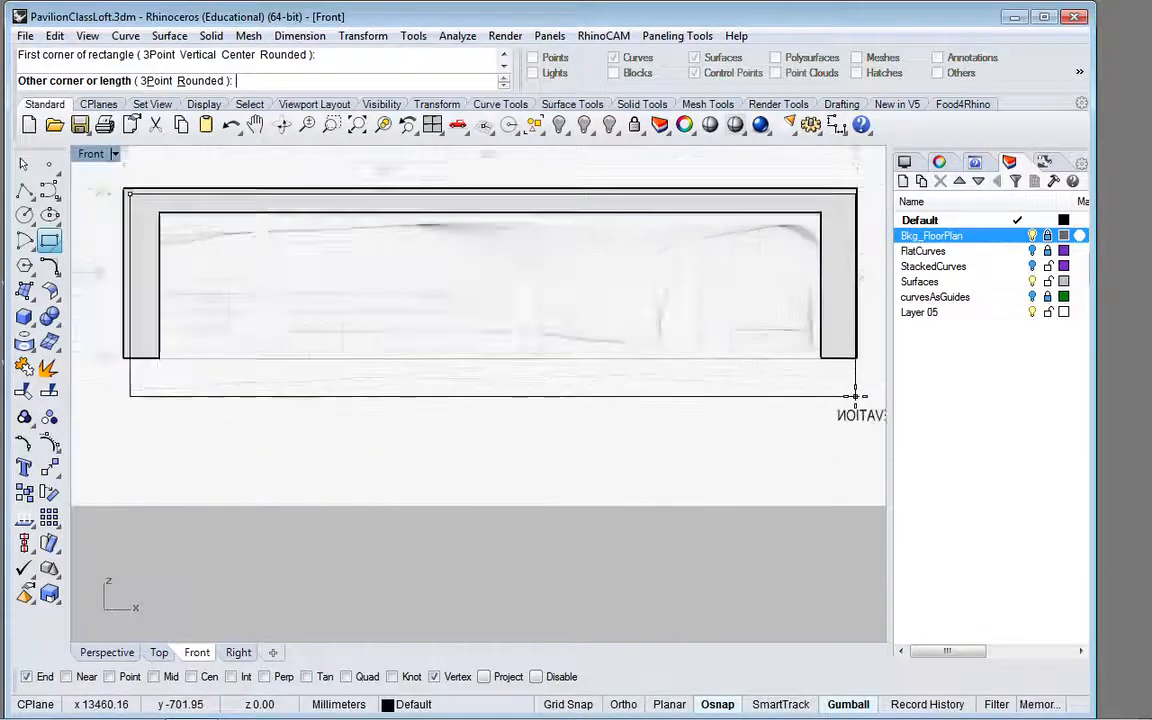
{"action": "scroll", "coordinate": [855, 396], "scroll_direction": "up", "scroll_amount": 4}
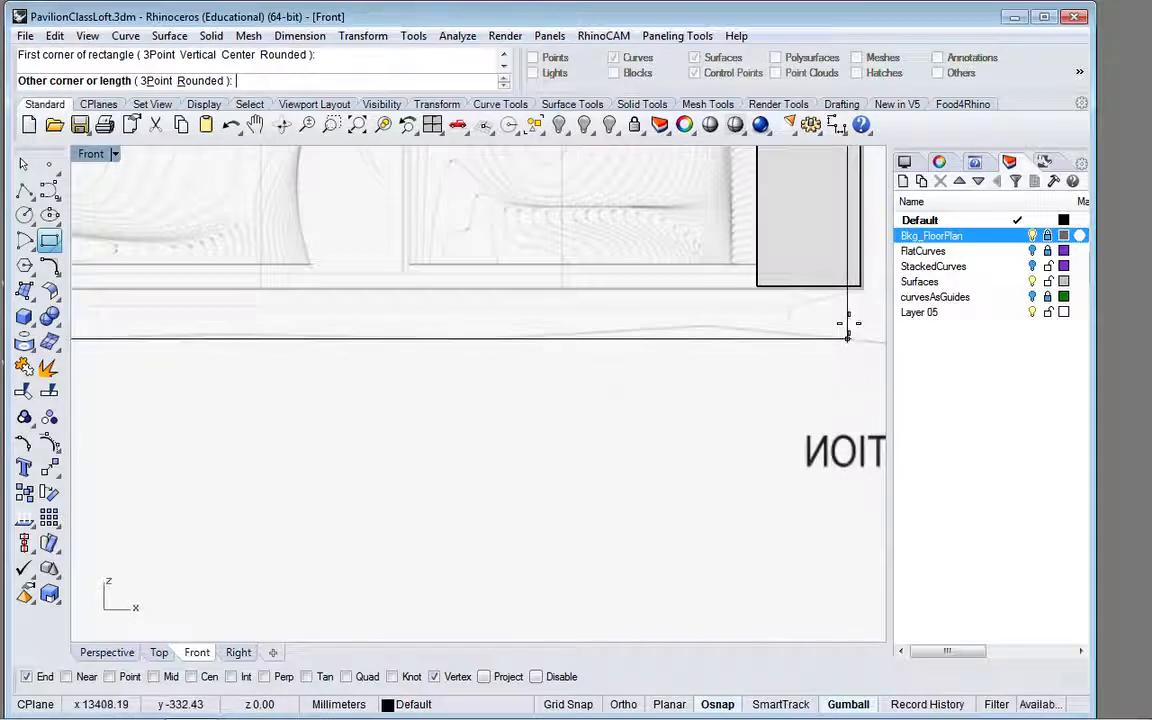
{"action": "scroll", "coordinate": [847, 323], "scroll_direction": "up", "scroll_amount": 3}
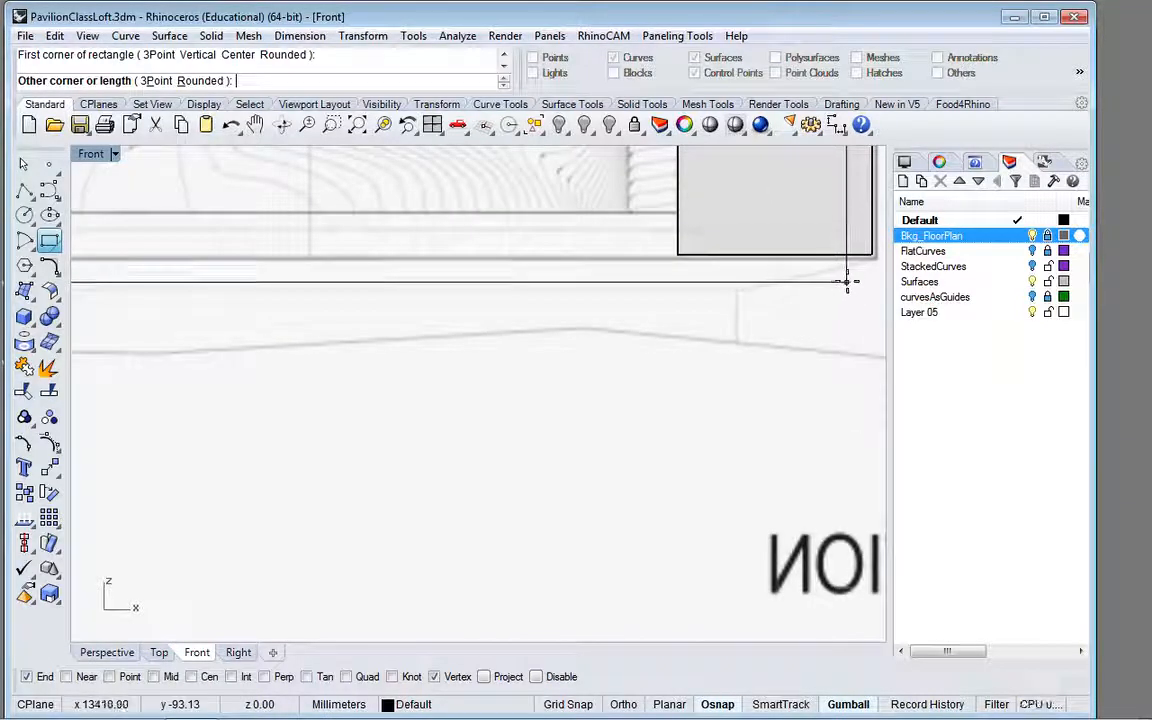
{"action": "left_click", "coordinate": [847, 287]}
{"action": "scroll", "coordinate": [767, 330], "scroll_direction": "down", "scroll_amount": 3}
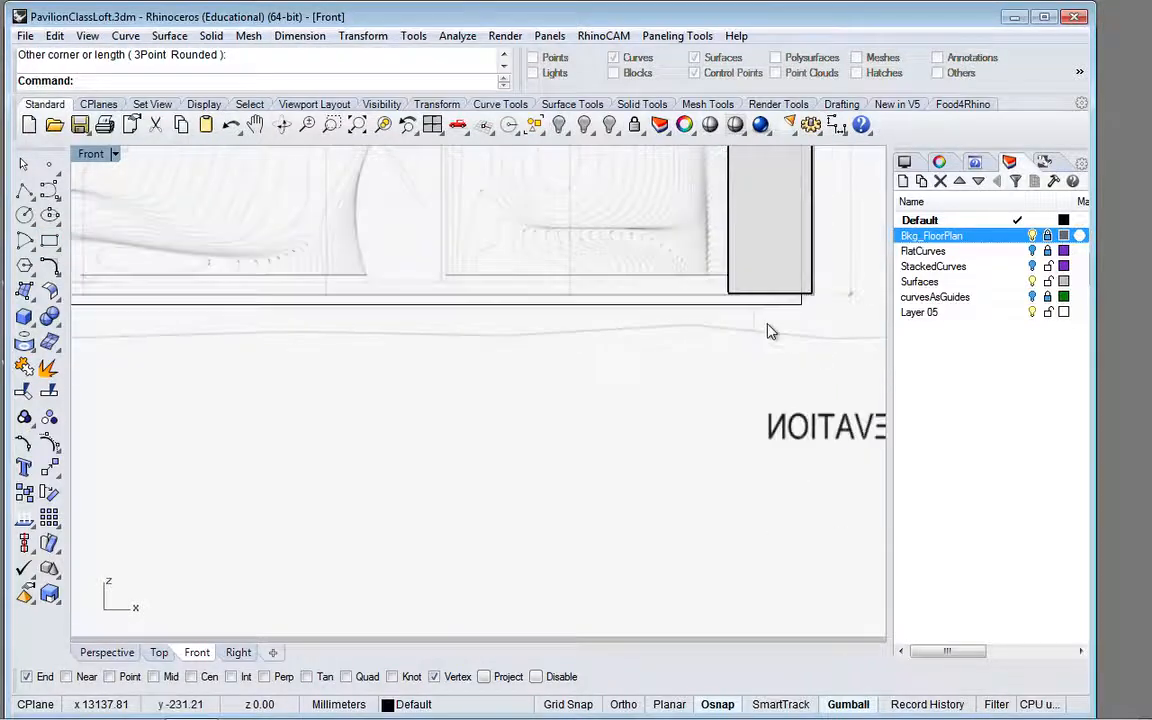
{"action": "scroll", "coordinate": [770, 330], "scroll_direction": "down", "scroll_amount": 2}
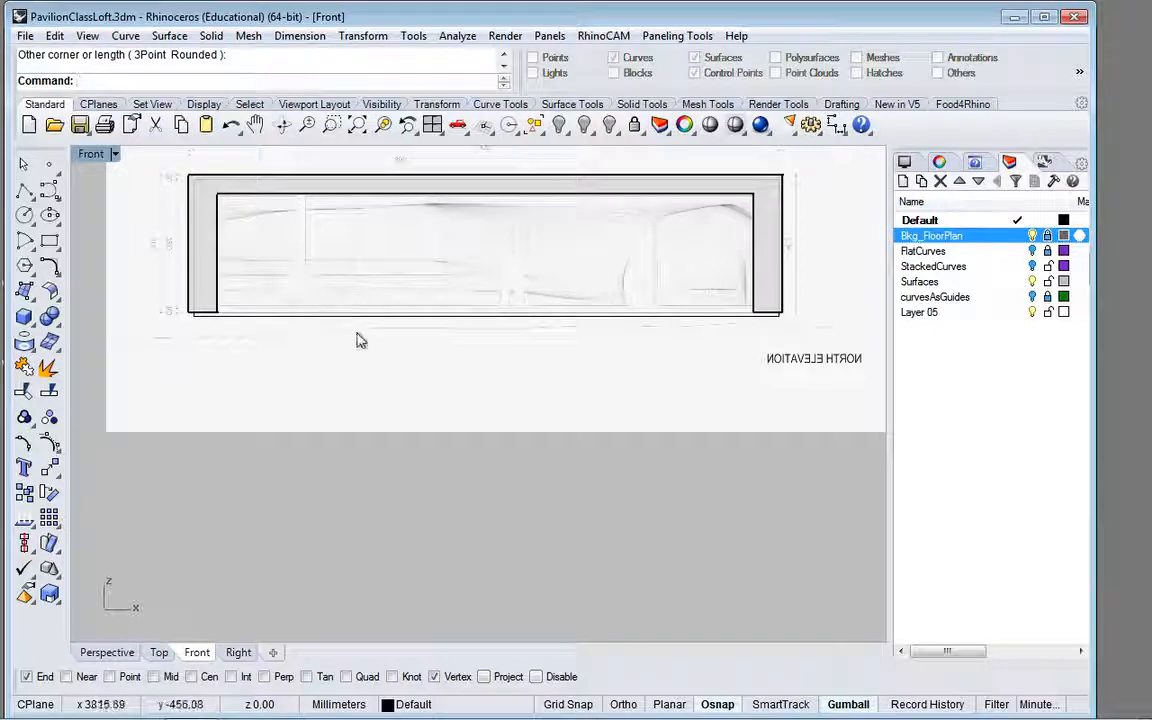
Step: Using the rectangle as cutting object, trim away the inner part of the one-piece U-shaped face beside the elevation drawing, leaving a thin outer band
{"action": "left_click", "coordinate": [107, 652]}
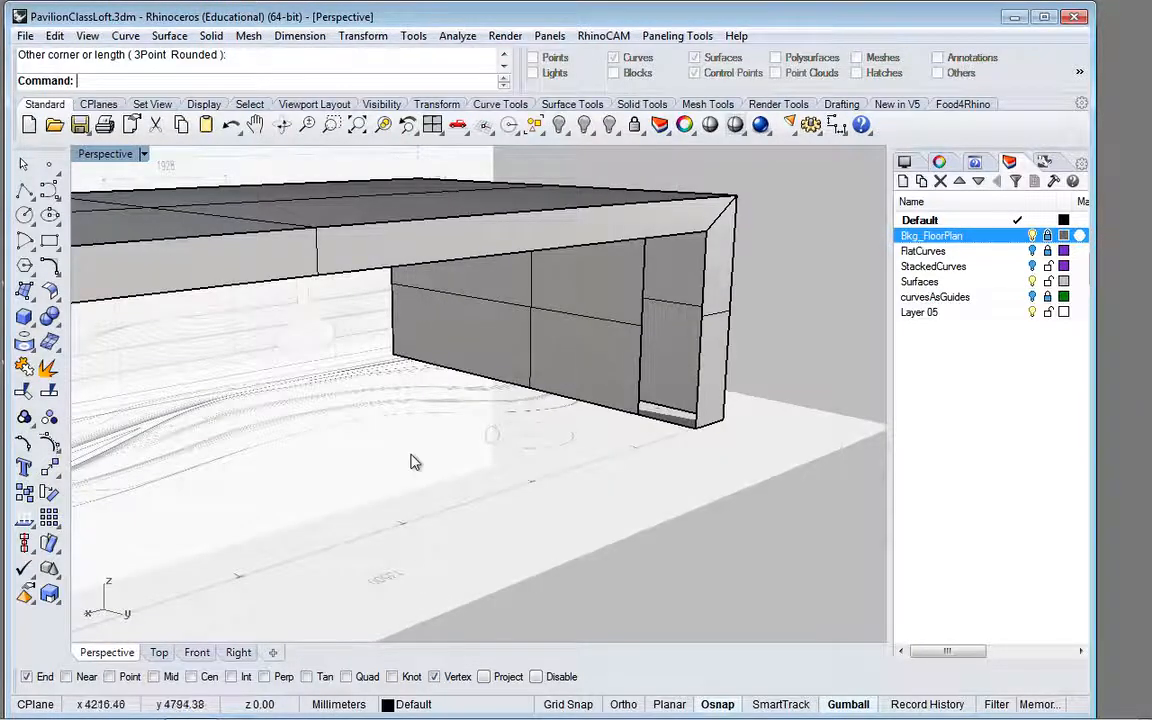
{"action": "scroll", "coordinate": [411, 463], "scroll_direction": "down", "scroll_amount": 3}
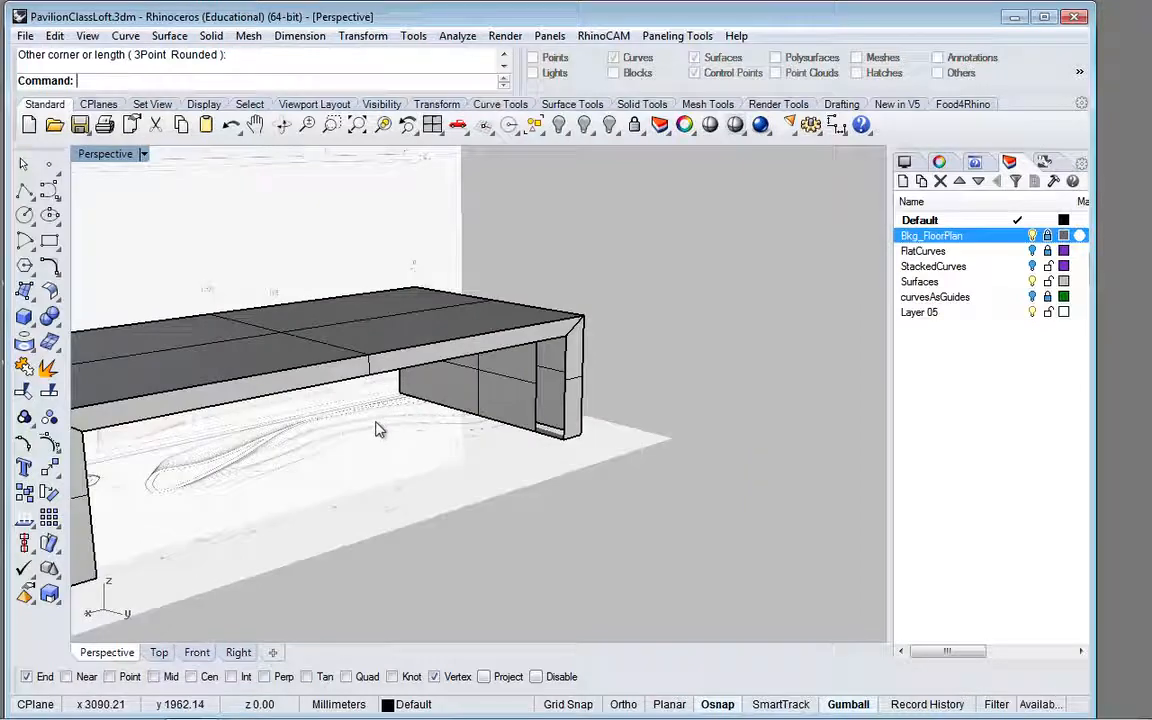
{"action": "scroll", "coordinate": [488, 406], "scroll_direction": "up", "scroll_amount": 5}
{"action": "right_click_drag", "start_coordinate": [483, 440], "coordinate": [755, 276], "text": "shift"}
{"action": "right_click_drag", "start_coordinate": [620, 394], "coordinate": [648, 404]}
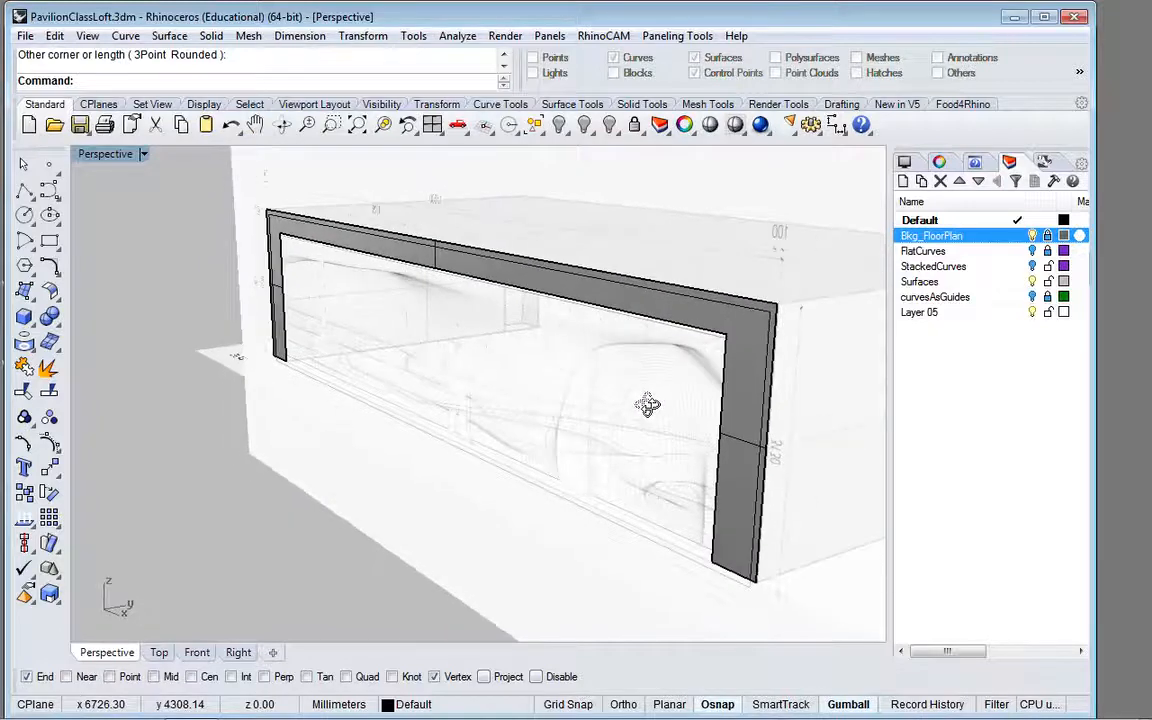
{"action": "left_click", "coordinate": [742, 594]}
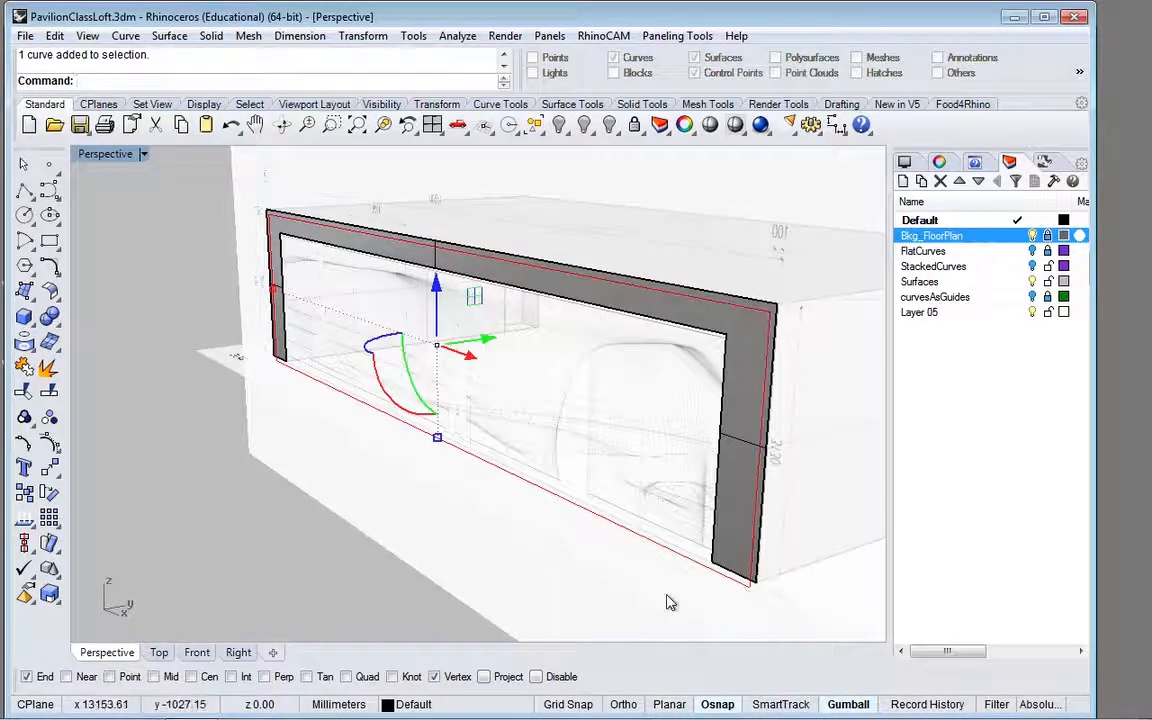
{"action": "key", "text": "Escape"}
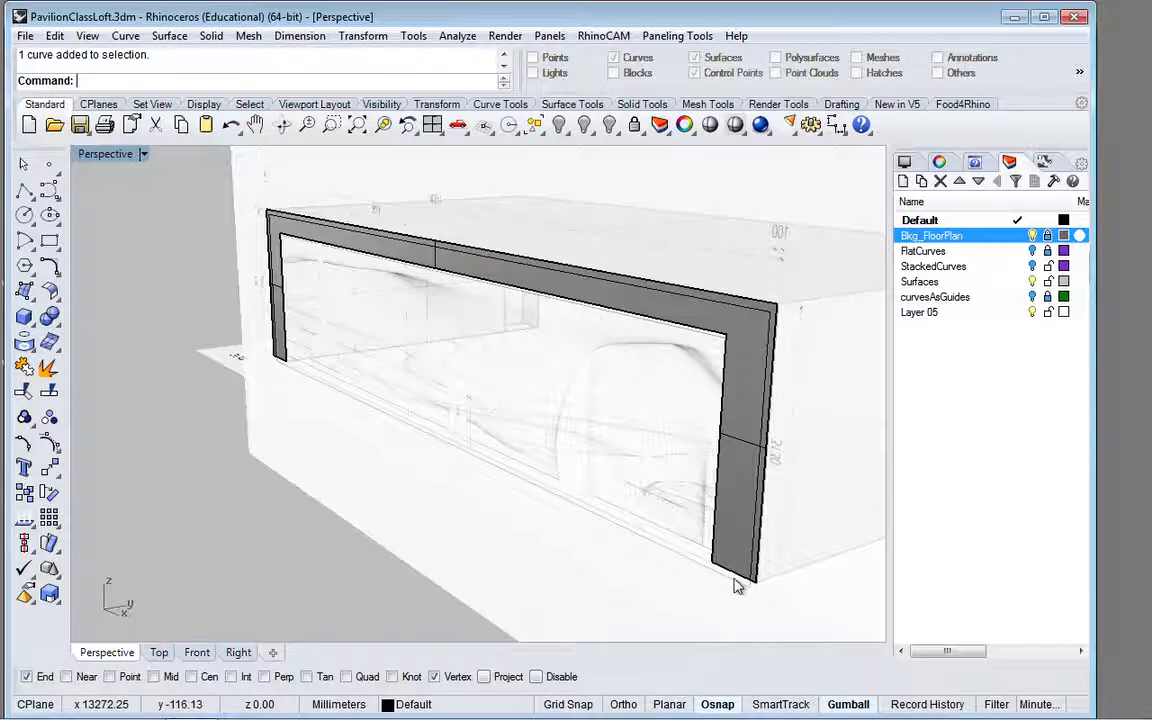
{"action": "left_click", "coordinate": [735, 586]}
{"action": "left_click", "coordinate": [684, 561]}
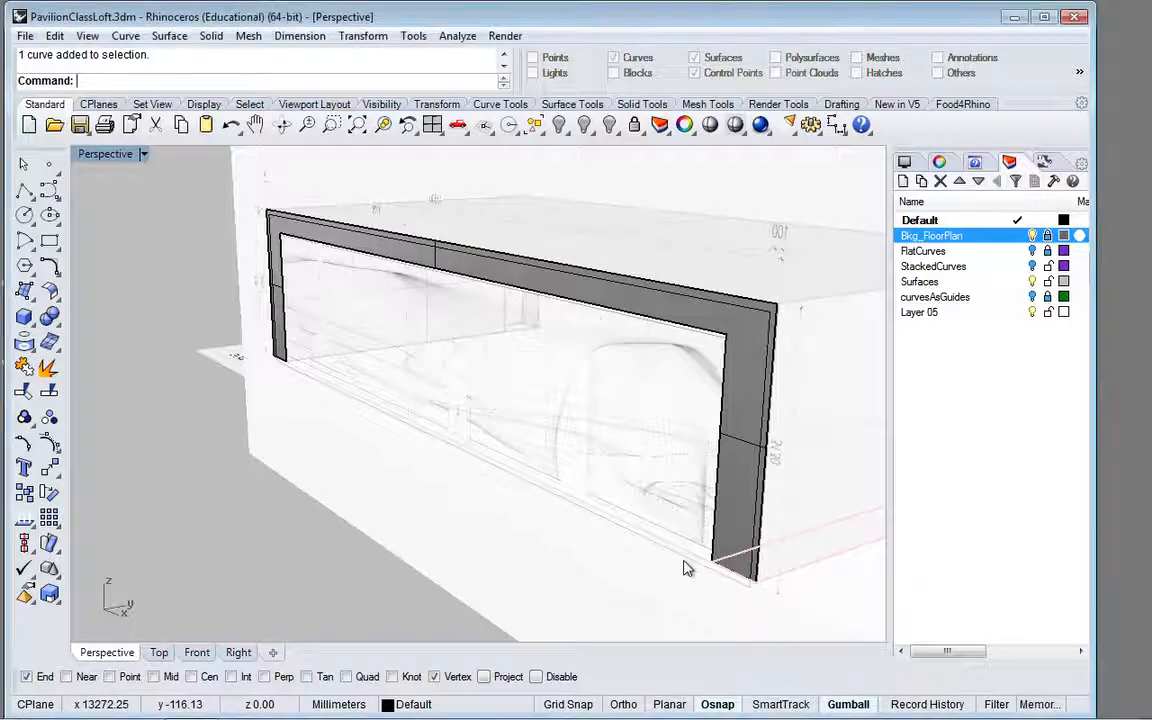
{"action": "left_click", "coordinate": [676, 555]}
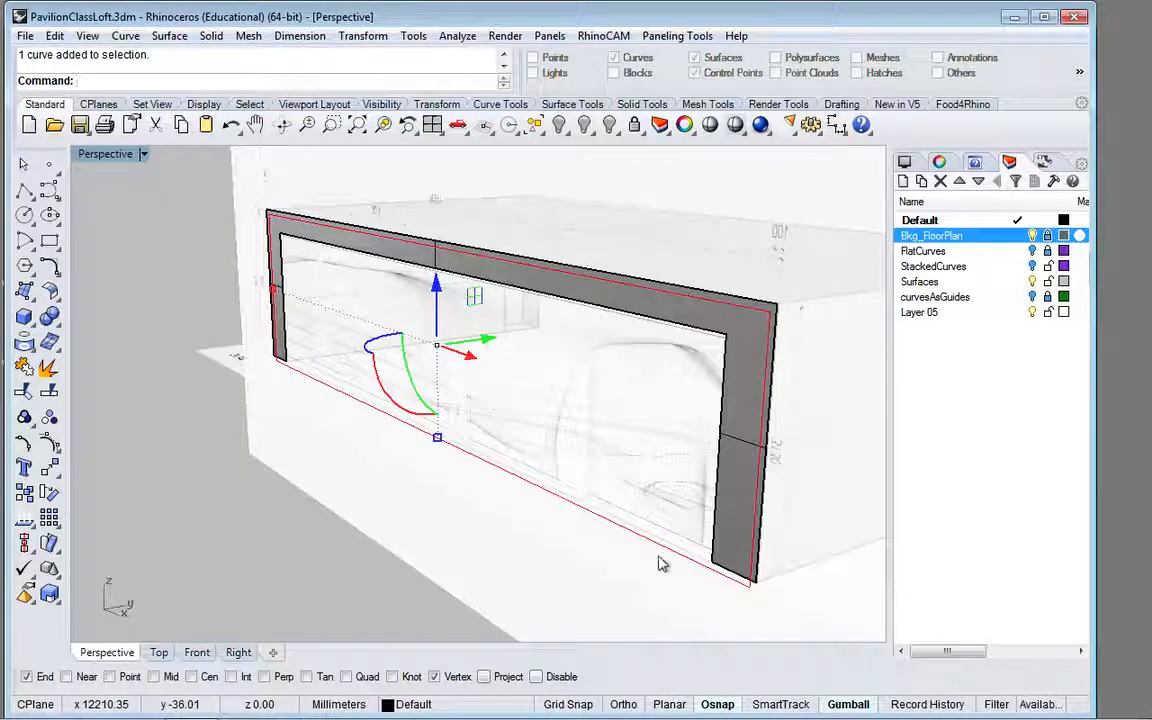
{"action": "left_click", "coordinate": [26, 397]}
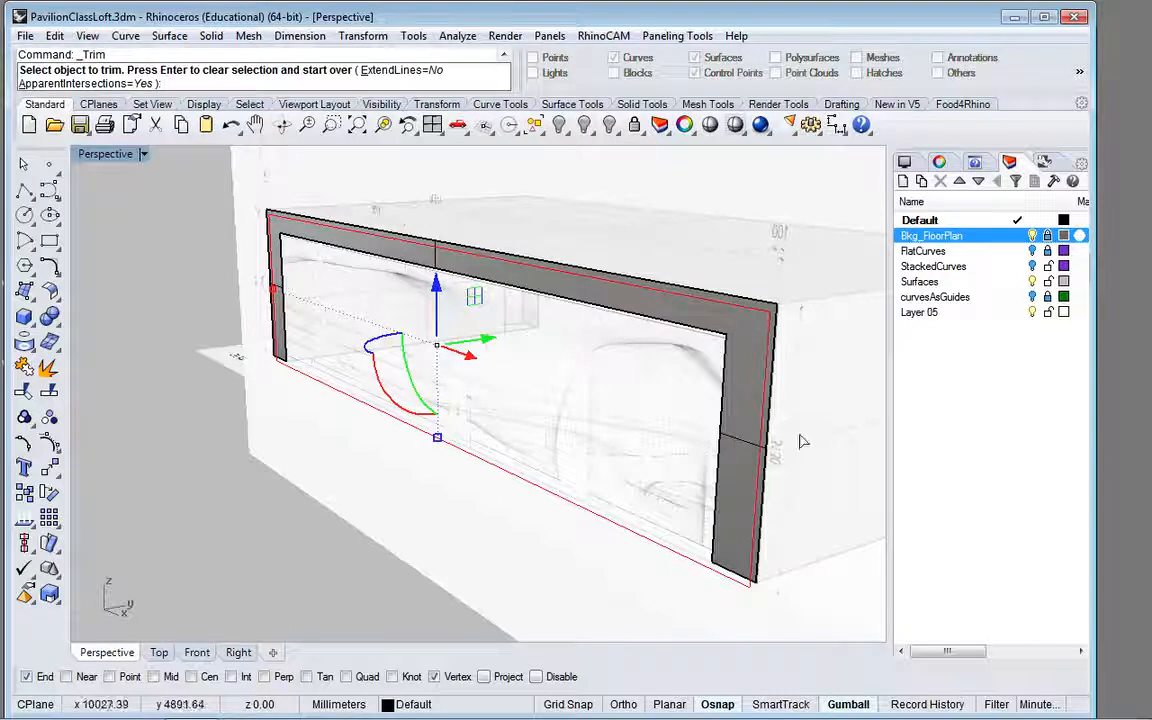
{"action": "left_click", "coordinate": [726, 421]}
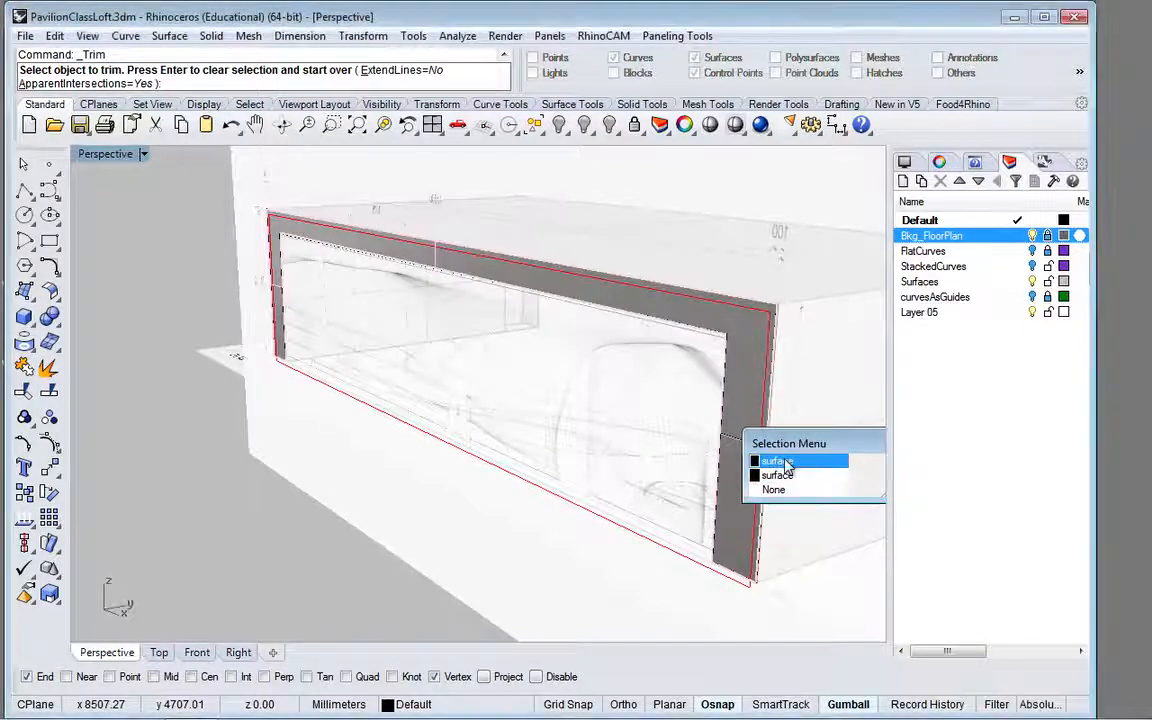
{"action": "left_click", "coordinate": [784, 462]}
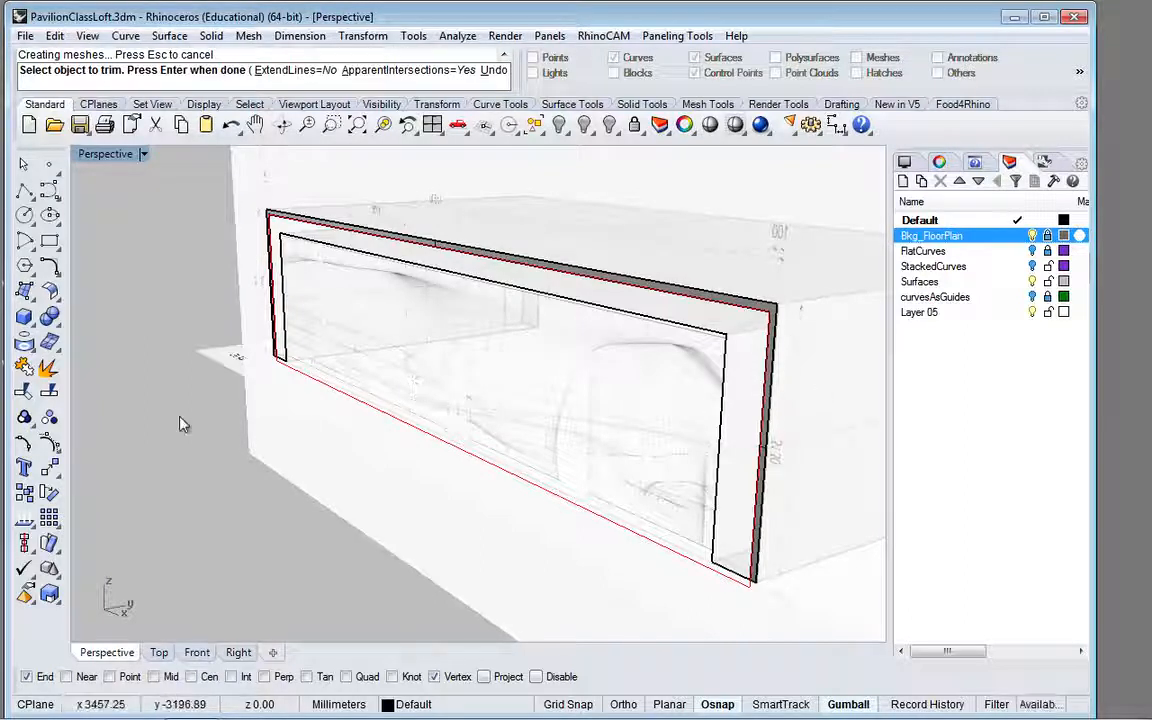
Step: Trim the near side strip of the opposite, mitred face with the same rectangle, removing its inner part, and end the trim
{"action": "scroll", "coordinate": [672, 331], "scroll_direction": "down", "scroll_amount": 3}
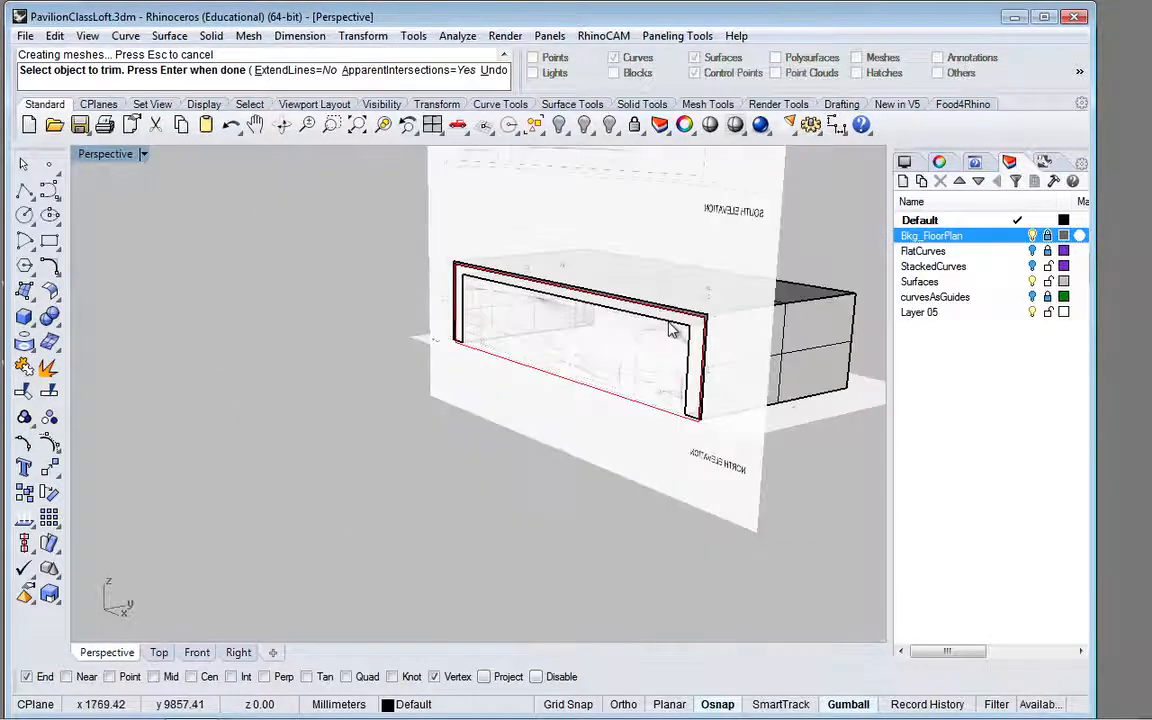
{"action": "mouse_move", "coordinate": [840, 247]}
{"action": "left_mouse_down"}
{"action": "mouse_move", "coordinate": [678, 289]}
{"action": "mouse_move", "coordinate": [768, 249]}
{"action": "mouse_move", "coordinate": [823, 249]}
{"action": "left_mouse_up"}
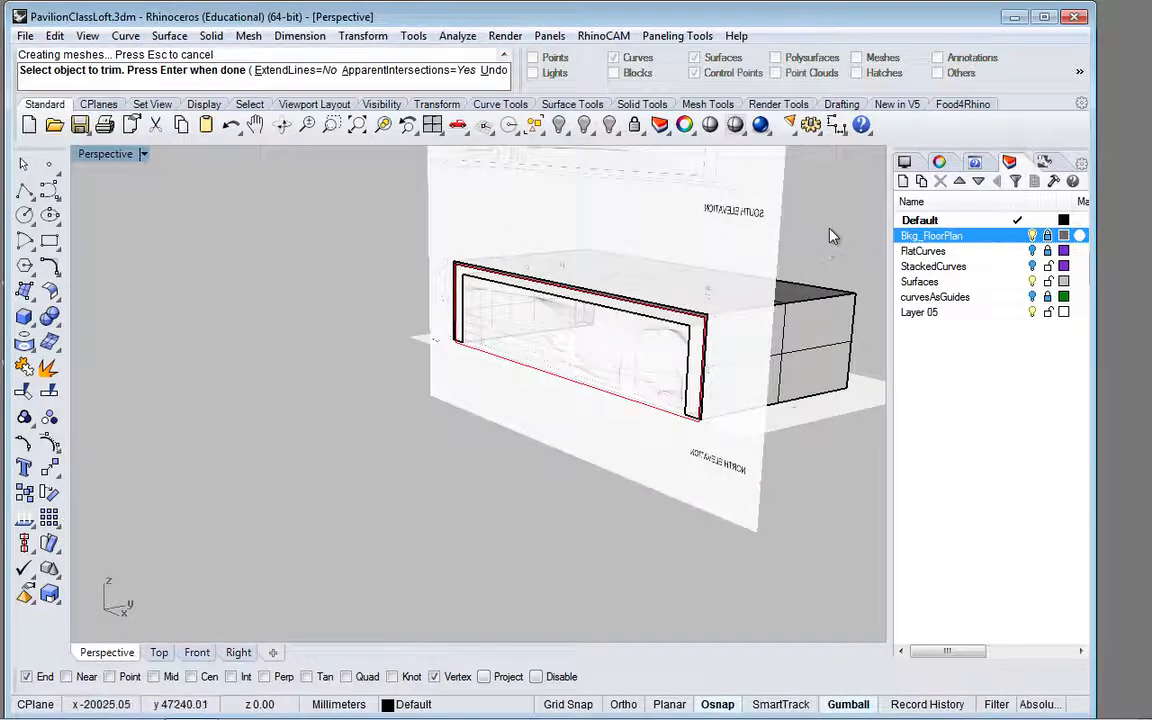
{"action": "right_click_drag", "start_coordinate": [830, 237], "coordinate": [512, 213]}
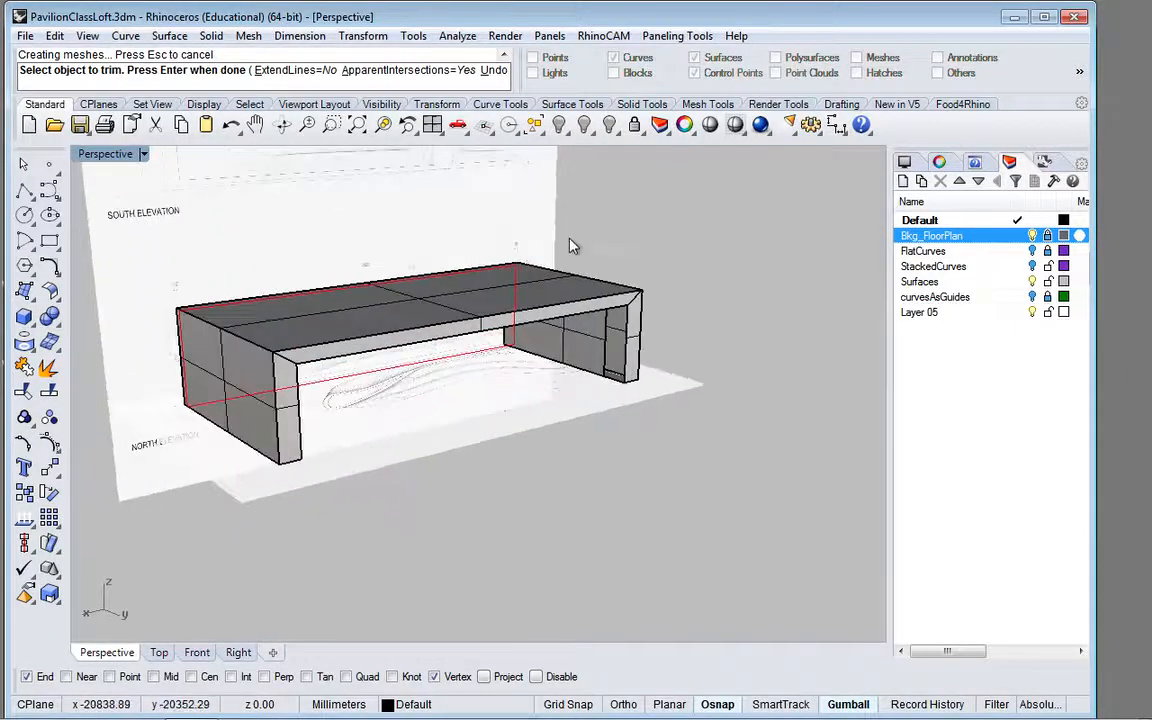
{"action": "scroll", "coordinate": [375, 357], "scroll_direction": "up", "scroll_amount": 5}
{"action": "scroll", "coordinate": [375, 357], "scroll_direction": "down", "scroll_amount": 5}
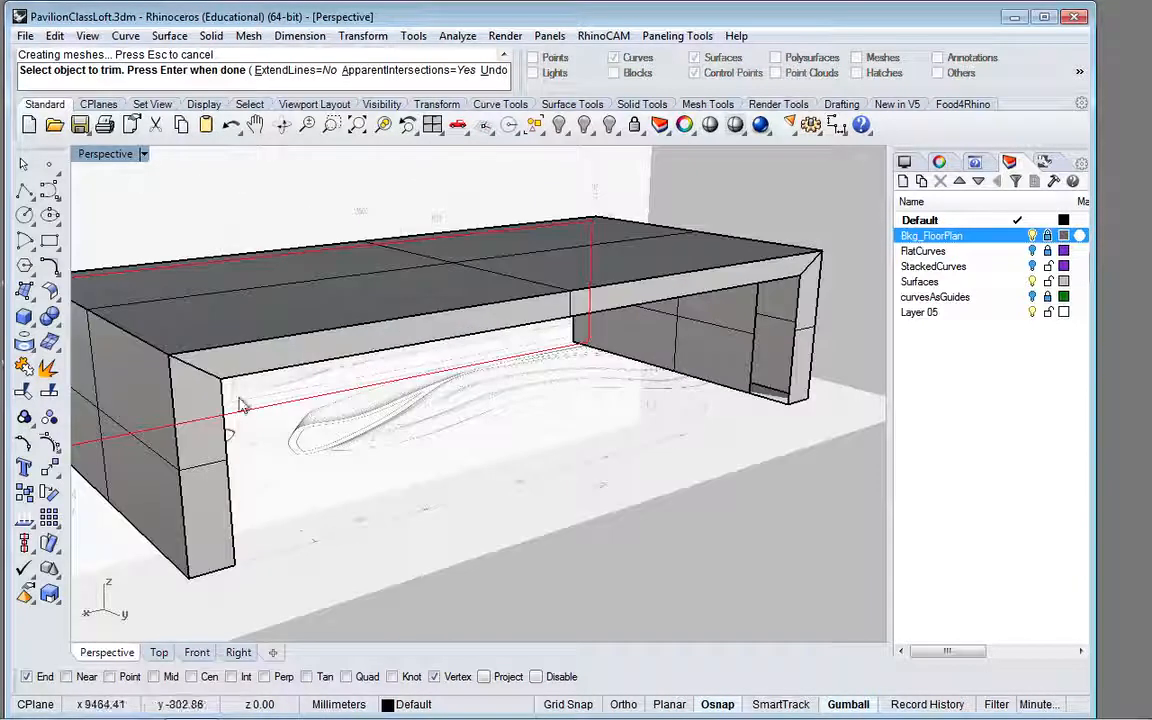
{"action": "left_click", "coordinate": [205, 396]}
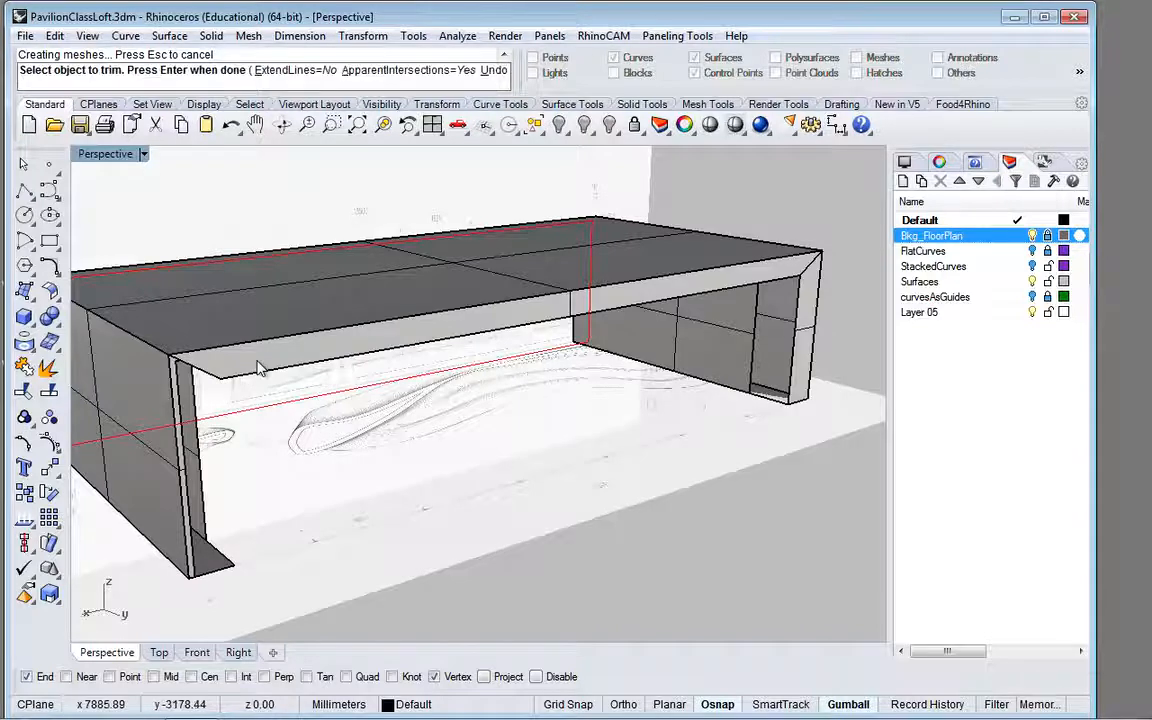
{"action": "key", "text": "Return"}
{"action": "key", "text": "Escape"}
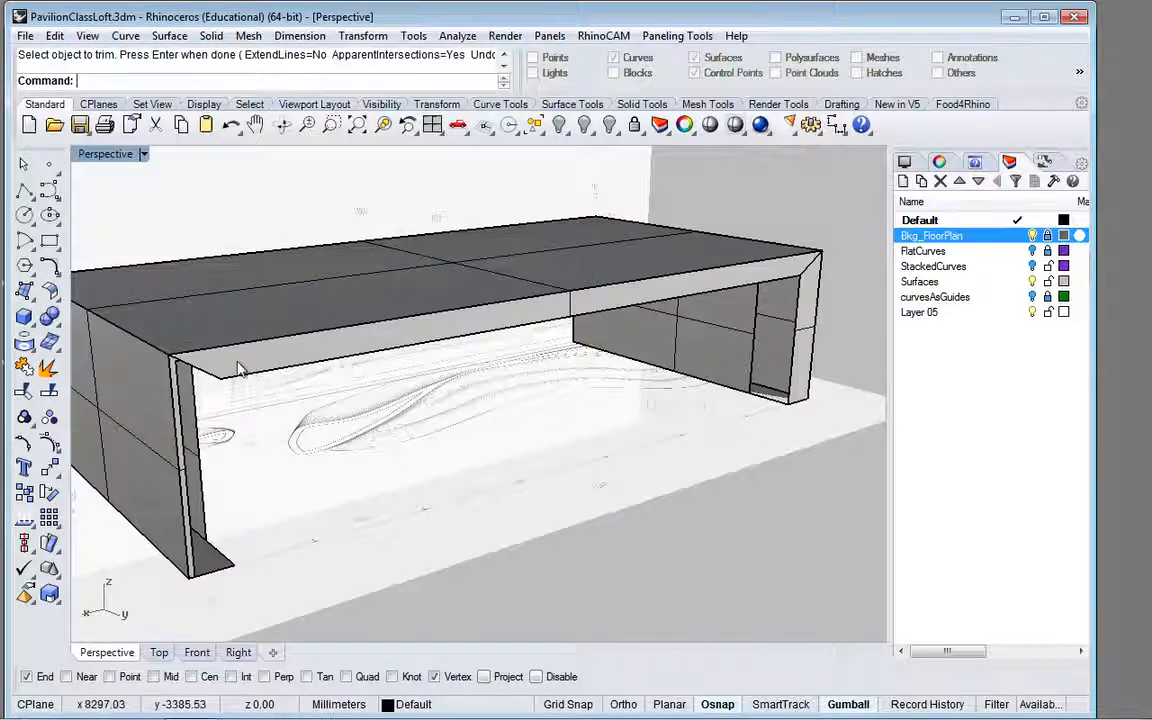
{"action": "key", "text": "Escape"}
Step: Delete the top strip and the untrimmed side strip of the mitred face, and hide the Bkg_FloorPlan layer
{"action": "left_click", "coordinate": [255, 366]}
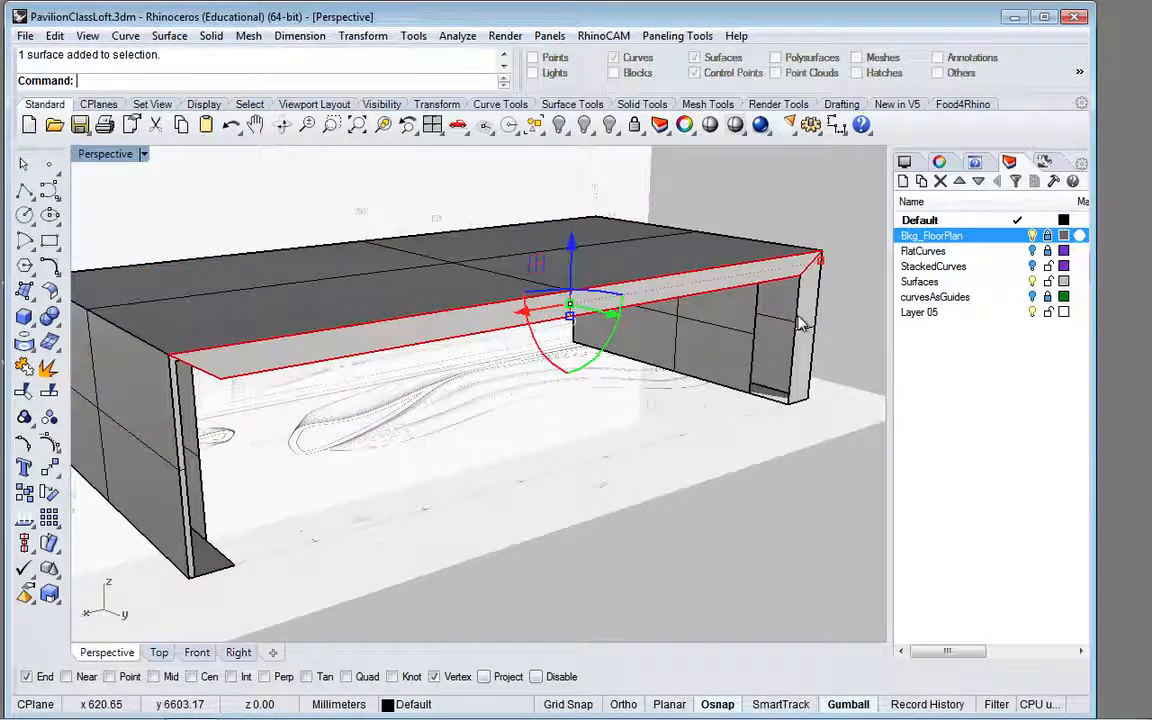
{"action": "key", "text": "Delete"}
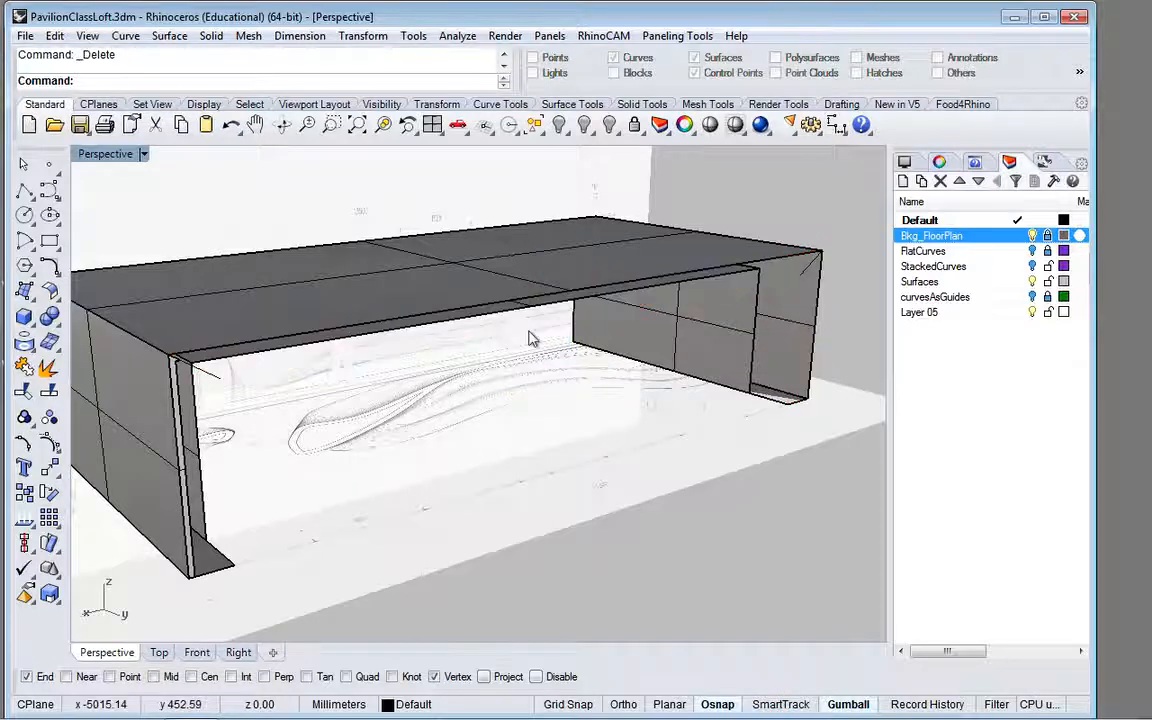
{"action": "right_click_drag", "start_coordinate": [503, 413], "coordinate": [800, 438]}
{"action": "left_click", "coordinate": [1032, 236]}
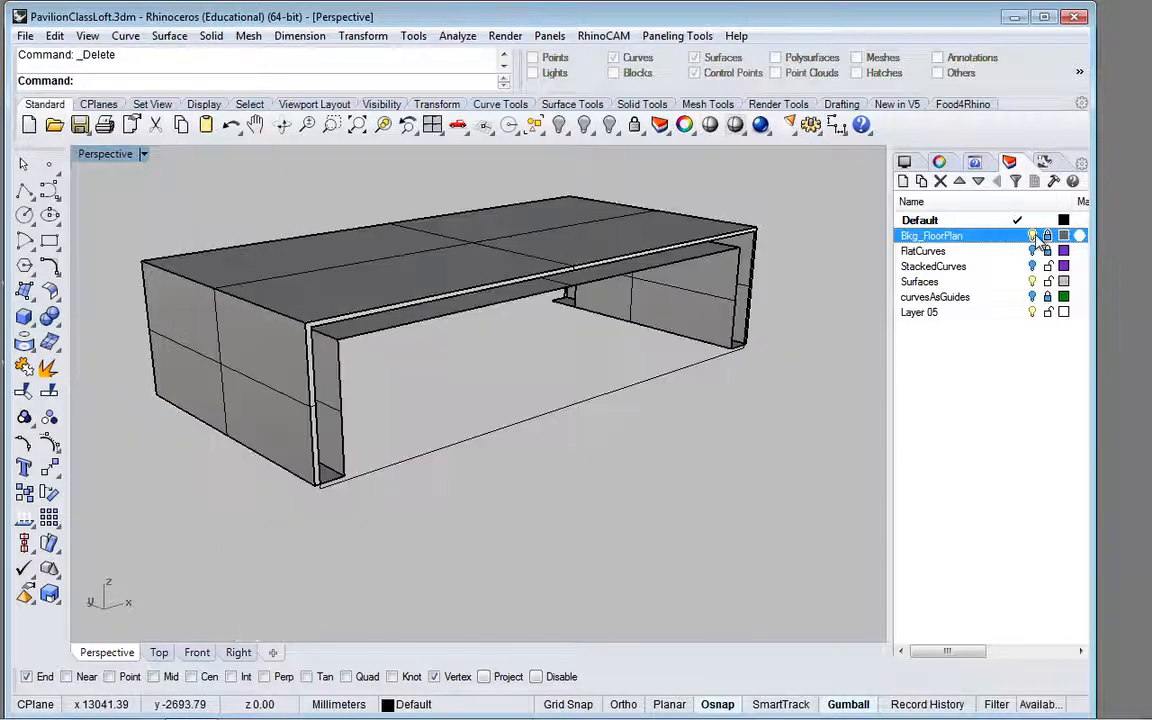
Step: Inspect the inner U-shaped surface and the trimmed end faces from below and from both open sides, leaving nothing selected
{"action": "scroll", "coordinate": [728, 265], "scroll_direction": "up", "scroll_amount": 5}
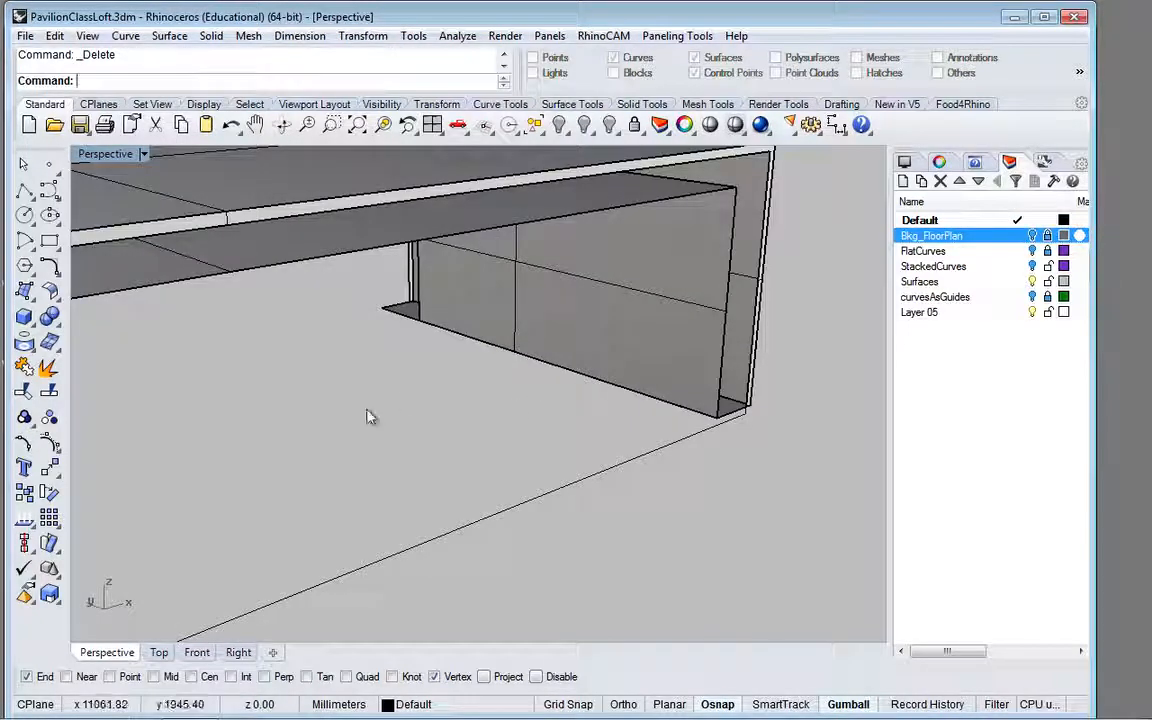
{"action": "left_click", "coordinate": [493, 287]}
{"action": "left_click", "coordinate": [390, 241], "text": "shift"}
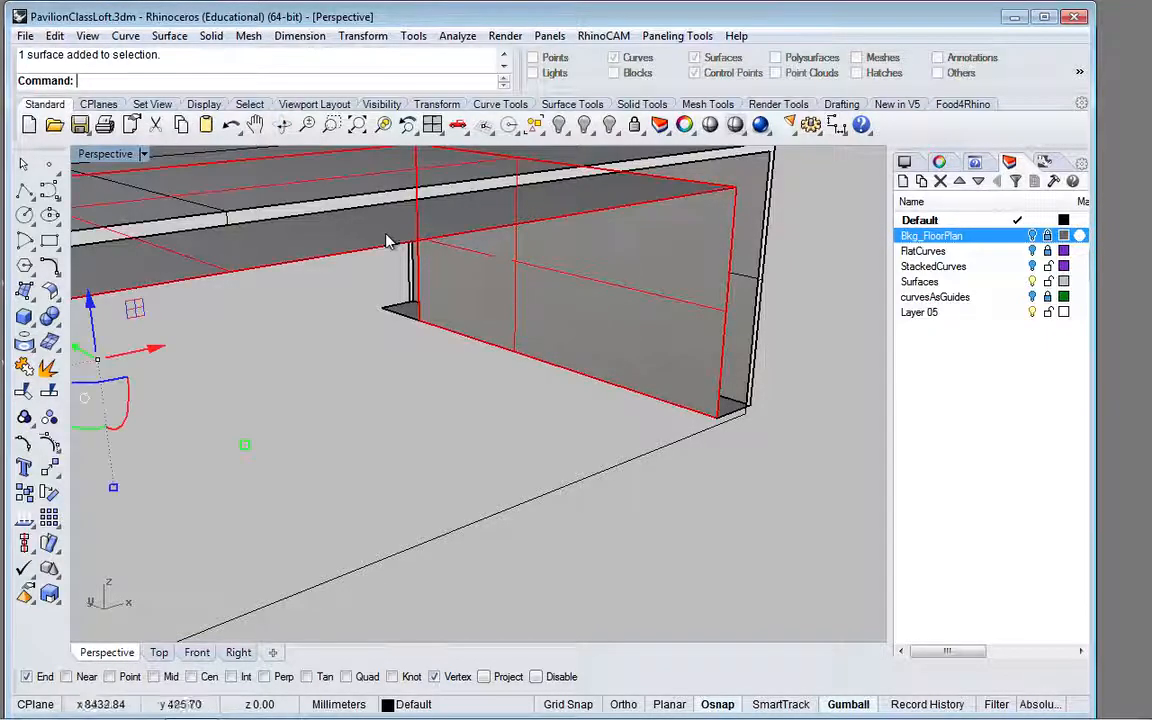
{"action": "right_click_drag", "start_coordinate": [398, 313], "coordinate": [510, 249]}
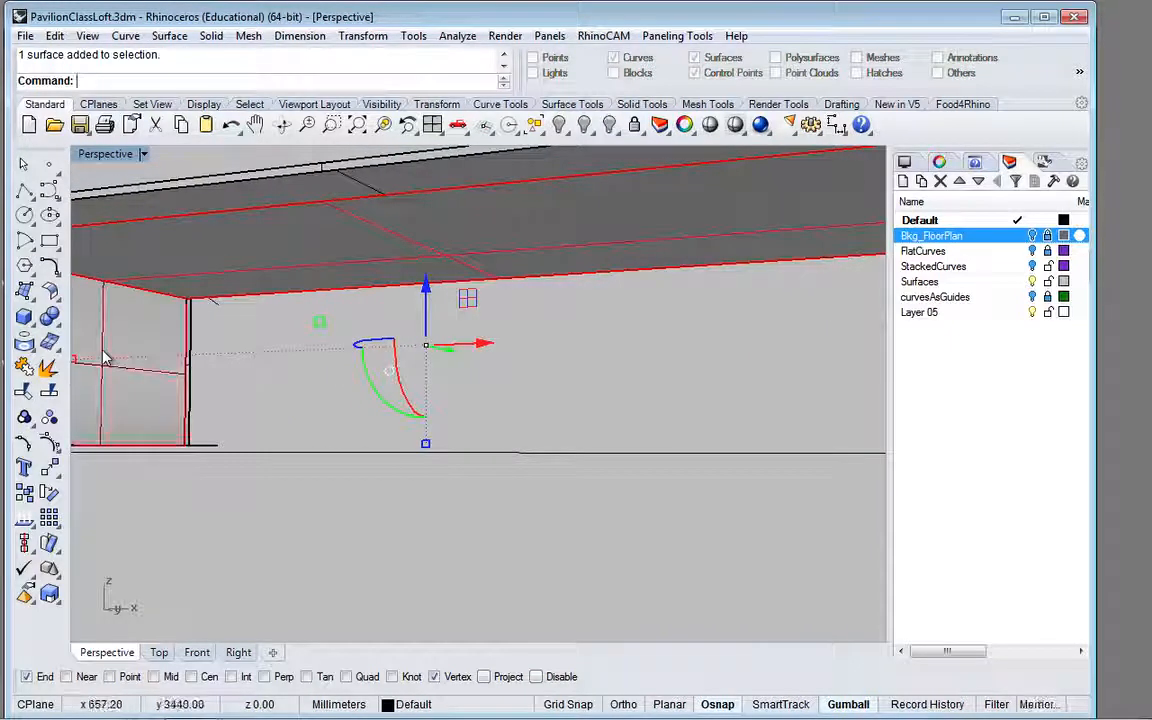
{"action": "scroll", "coordinate": [315, 353], "scroll_direction": "down", "scroll_amount": 3}
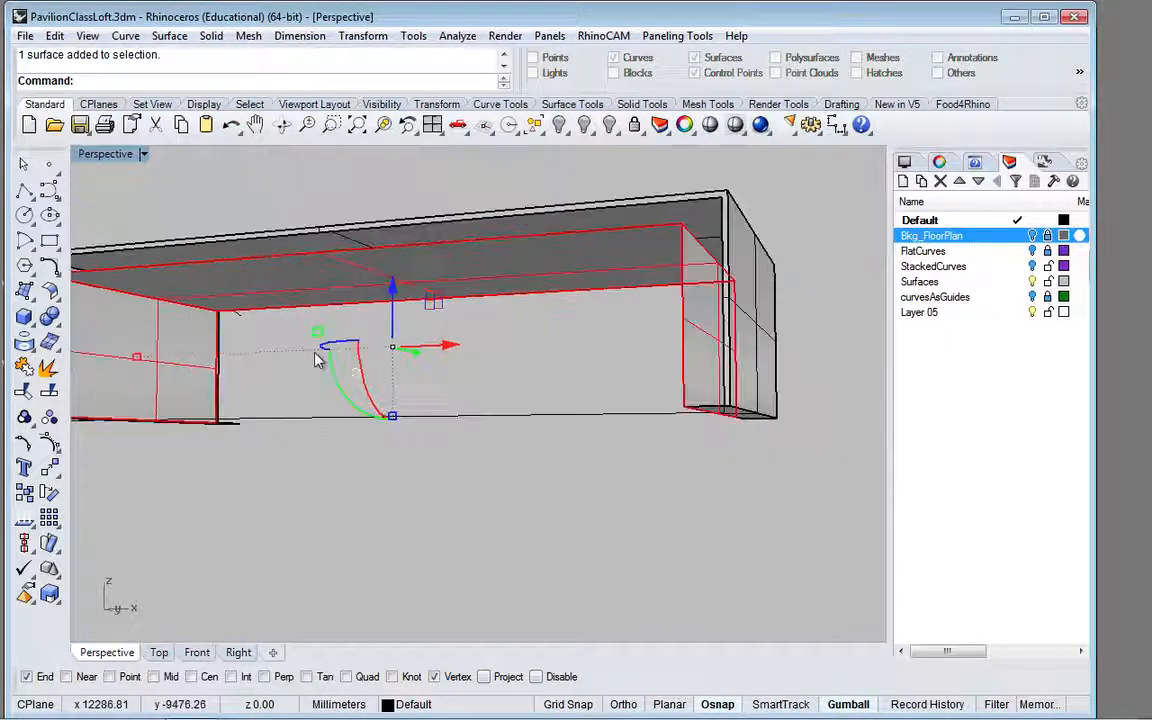
{"action": "left_click", "coordinate": [316, 351]}
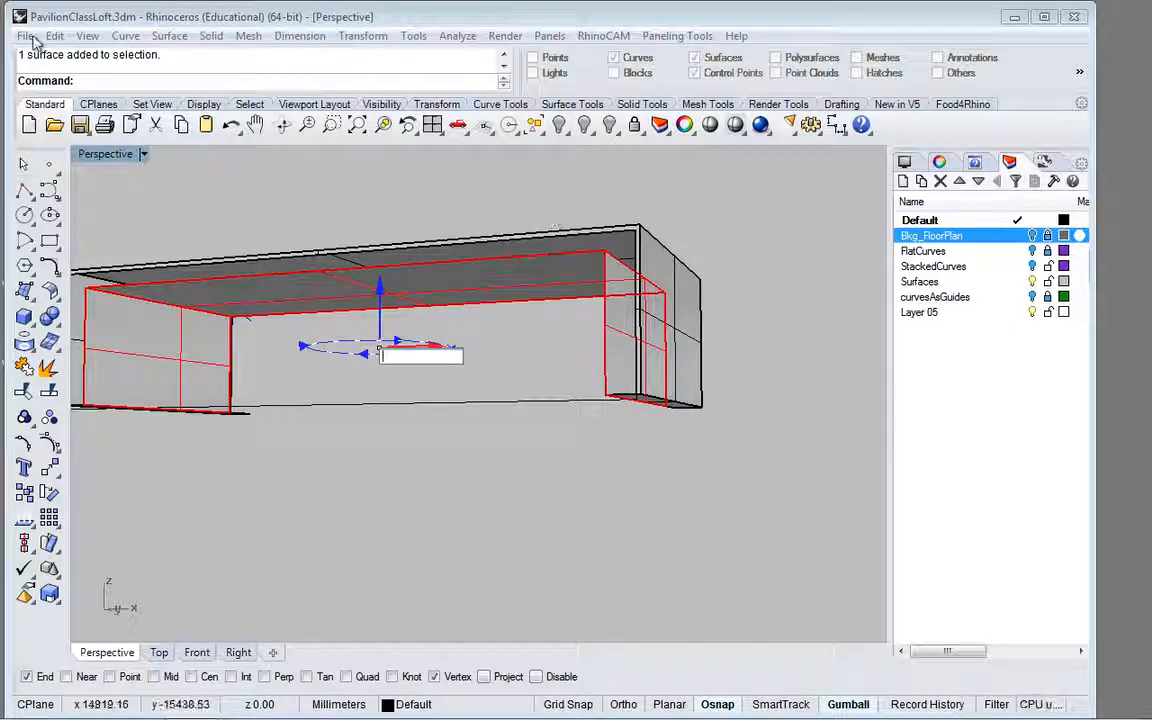
{"action": "key", "text": "Escape"}
{"action": "key", "text": "Escape"}
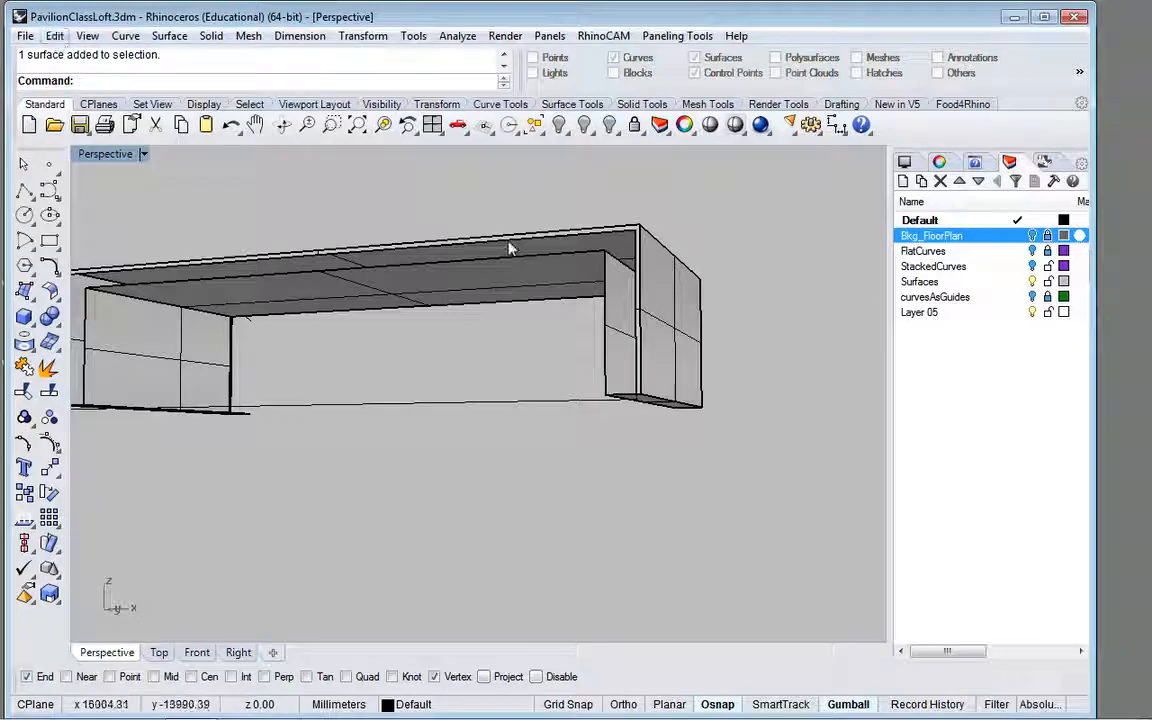
{"action": "right_click_drag", "start_coordinate": [767, 300], "coordinate": [291, 373]}
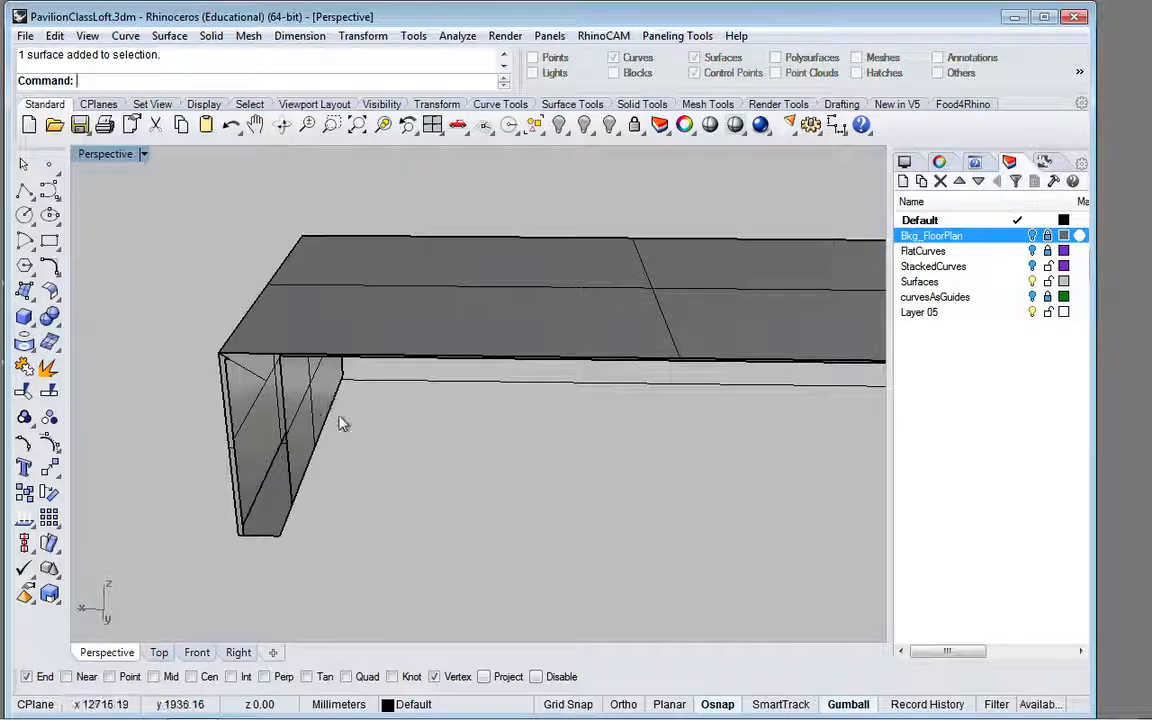
{"action": "right_click_drag", "start_coordinate": [337, 419], "coordinate": [800, 305]}
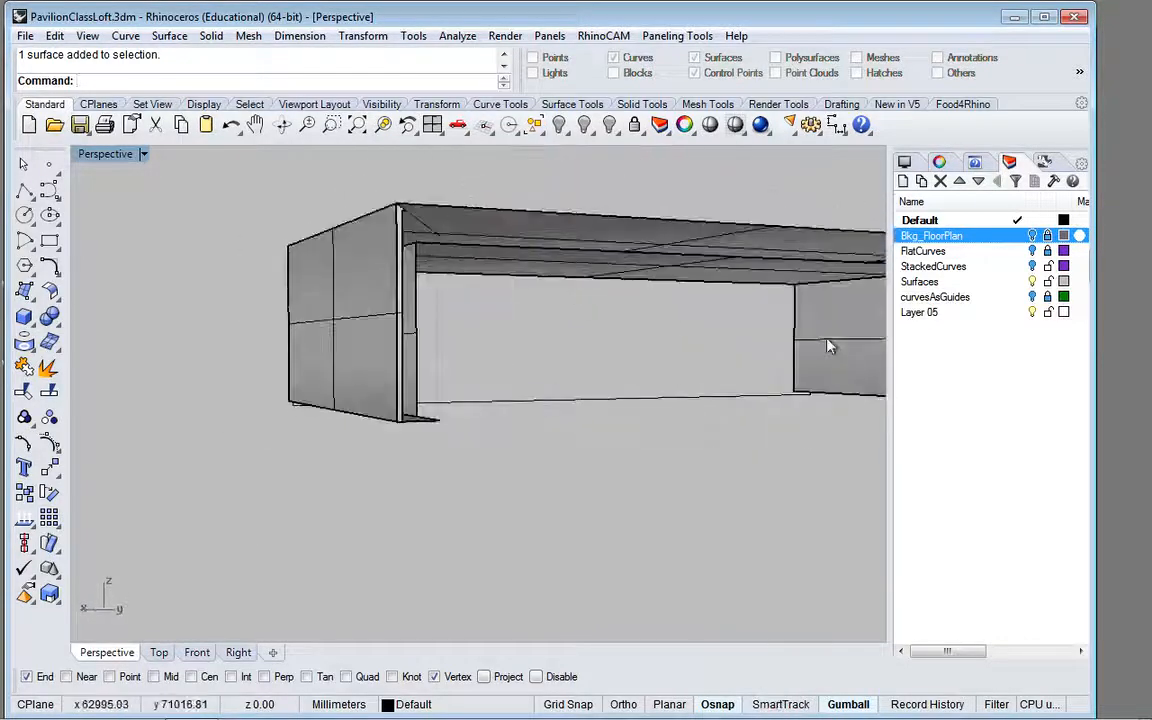
Step: Delete the whole self-built pavilion frame, including all its surfaces and construction curves
{"action": "scroll", "coordinate": [675, 399], "scroll_direction": "down", "scroll_amount": 5}
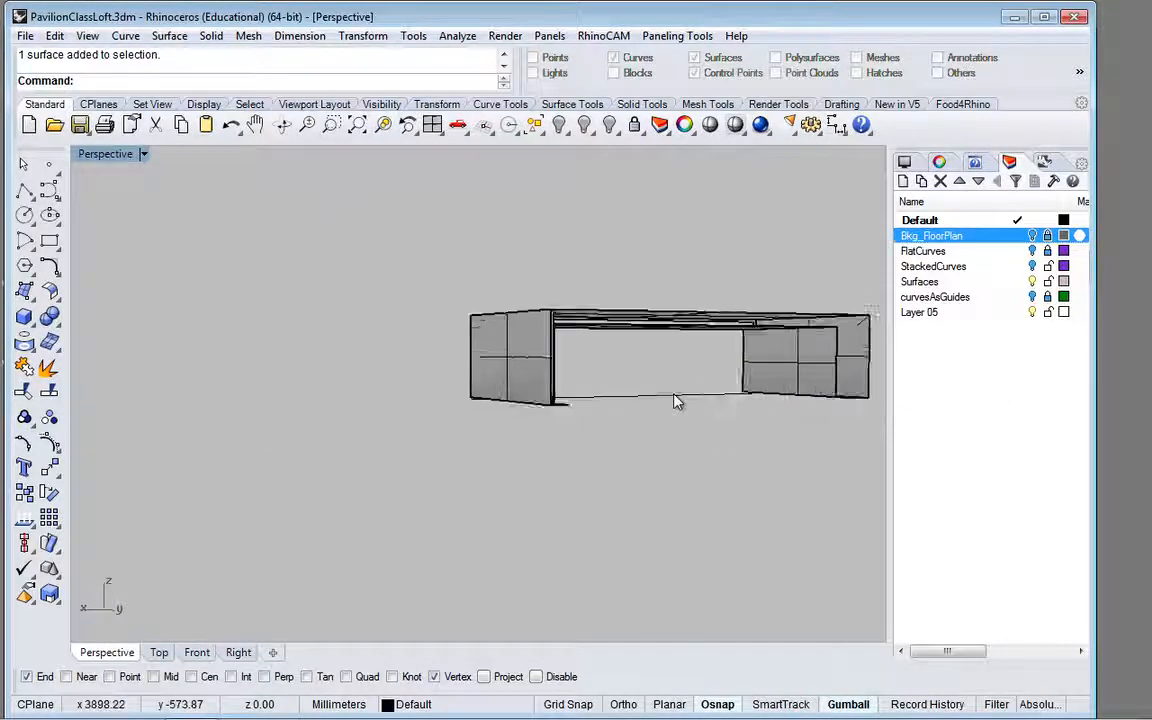
{"action": "left_click_drag", "start_coordinate": [493, 290], "coordinate": [853, 450]}
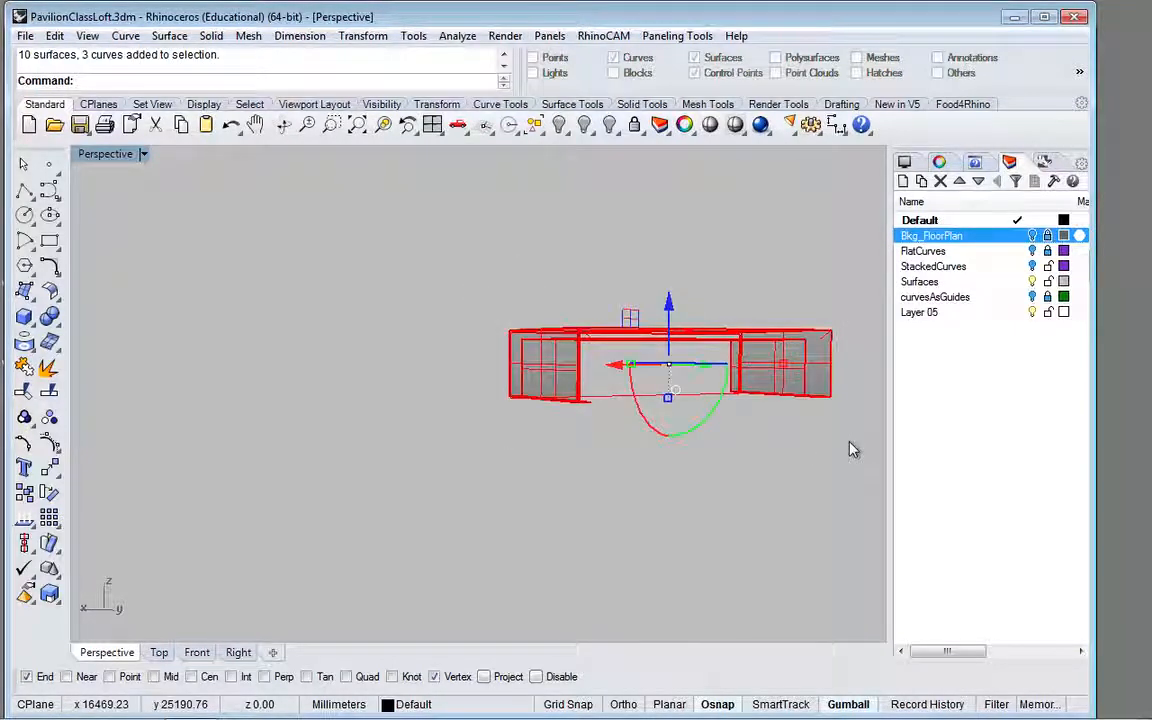
{"action": "key", "text": "Delete"}
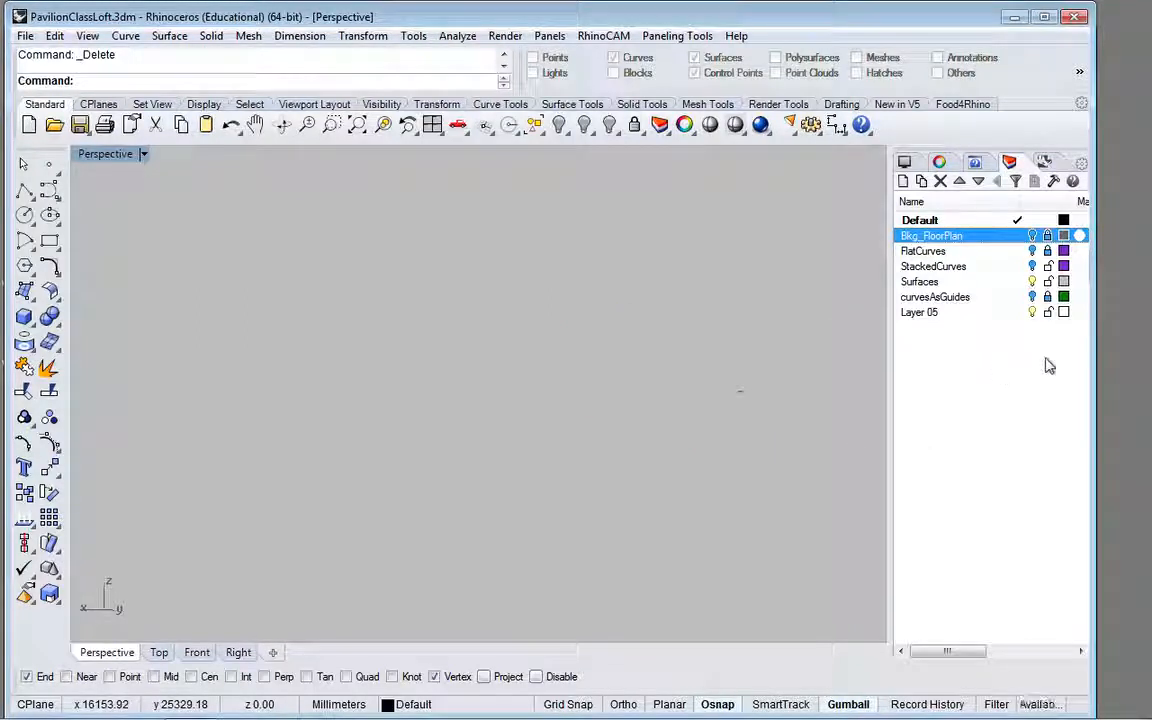
Step: Show the curvesAsGuides and Bkg_FloorPlan layers and check the green frame against the north elevation drawing in the Front view
{"action": "left_click", "coordinate": [1033, 297]}
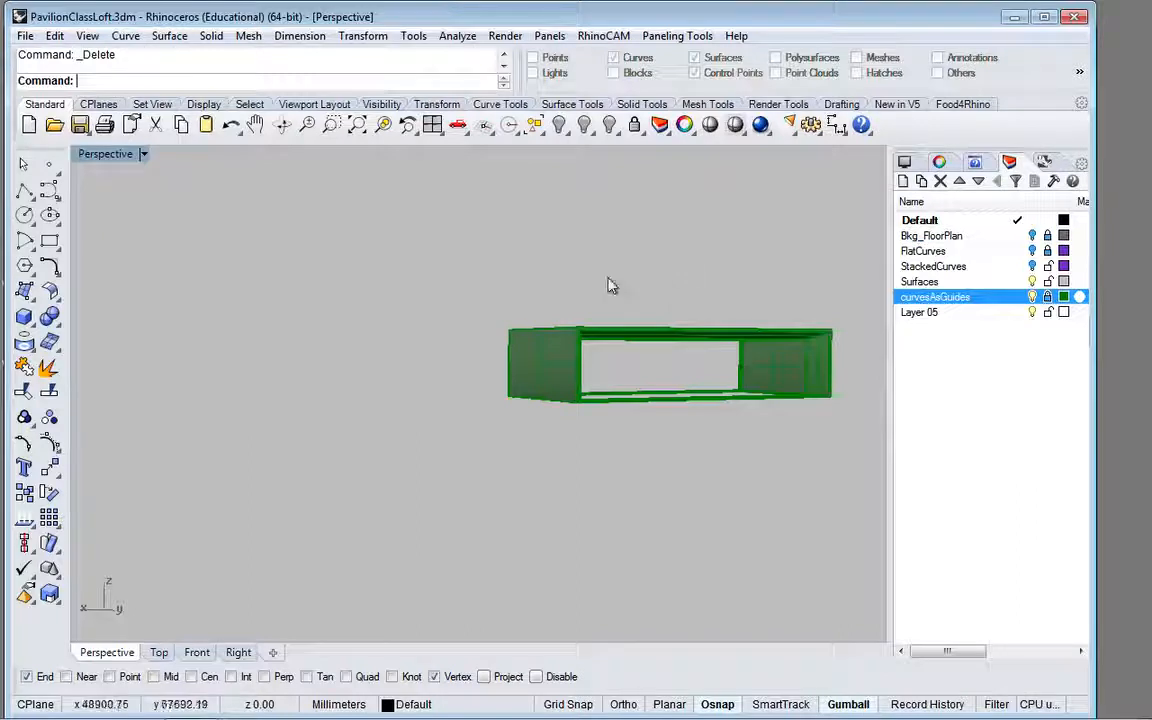
{"action": "scroll", "coordinate": [825, 370], "scroll_direction": "up", "scroll_amount": 4}
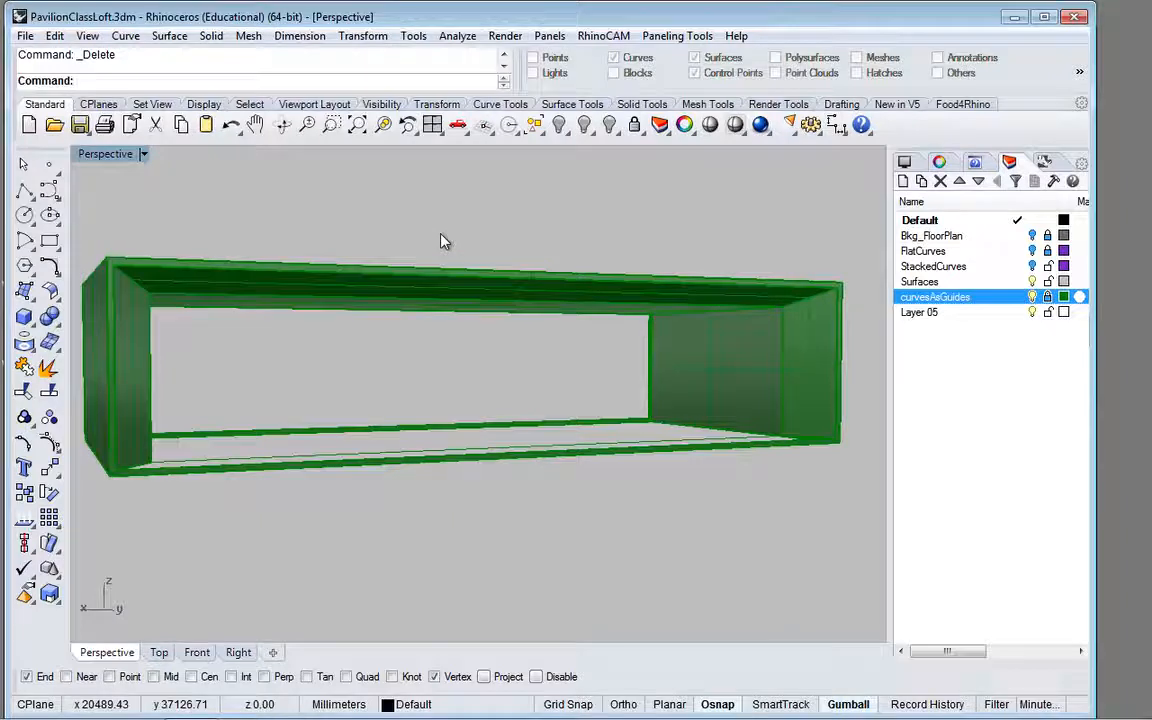
{"action": "right_click_drag", "start_coordinate": [386, 244], "coordinate": [501, 298]}
{"action": "scroll", "coordinate": [499, 298], "scroll_direction": "down", "scroll_amount": 5}
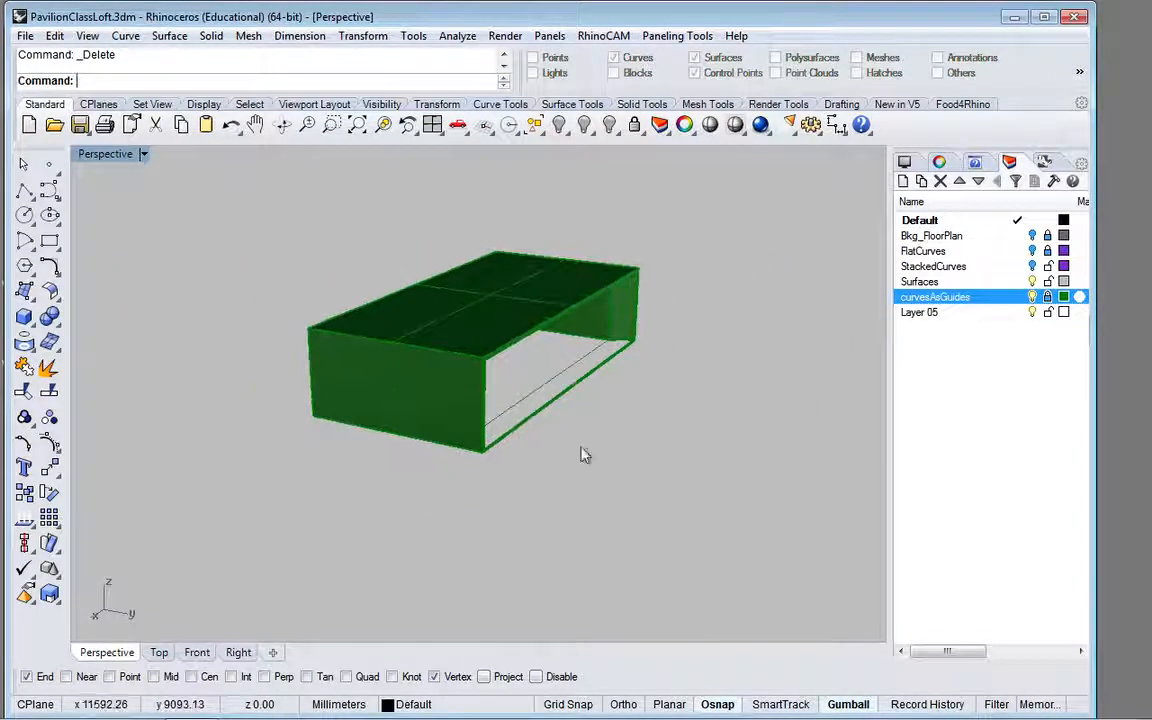
{"action": "right_click_drag", "start_coordinate": [584, 455], "coordinate": [368, 391]}
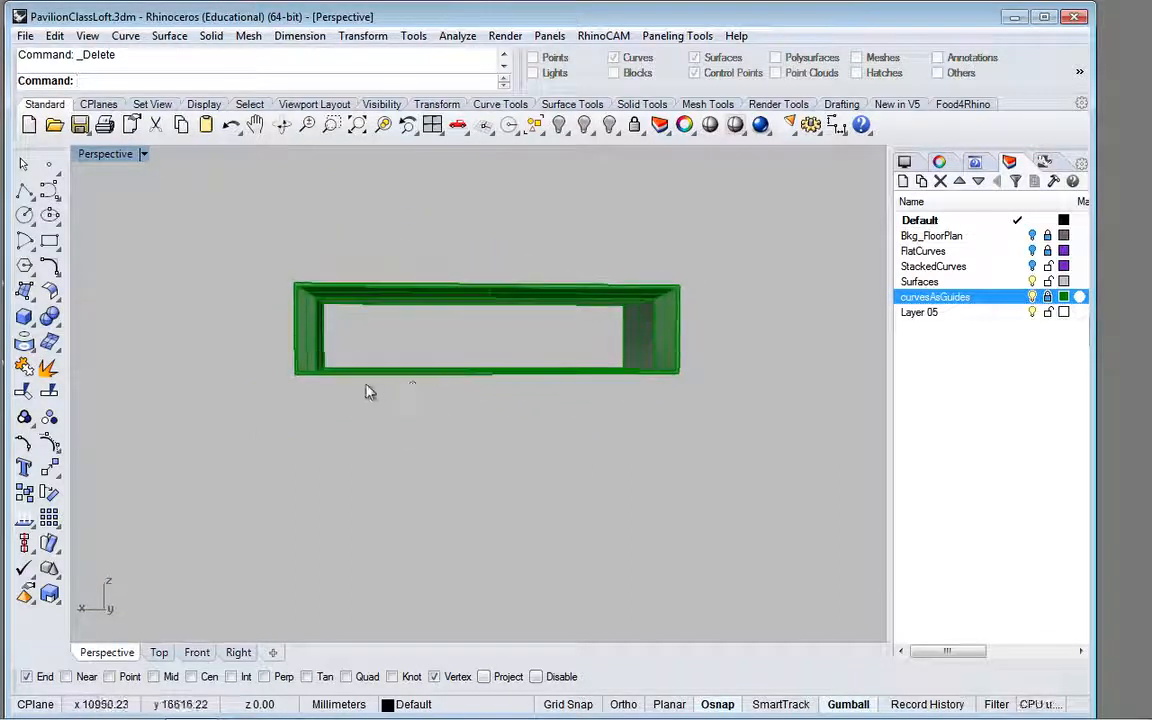
{"action": "scroll", "coordinate": [368, 391], "scroll_direction": "up", "scroll_amount": 3}
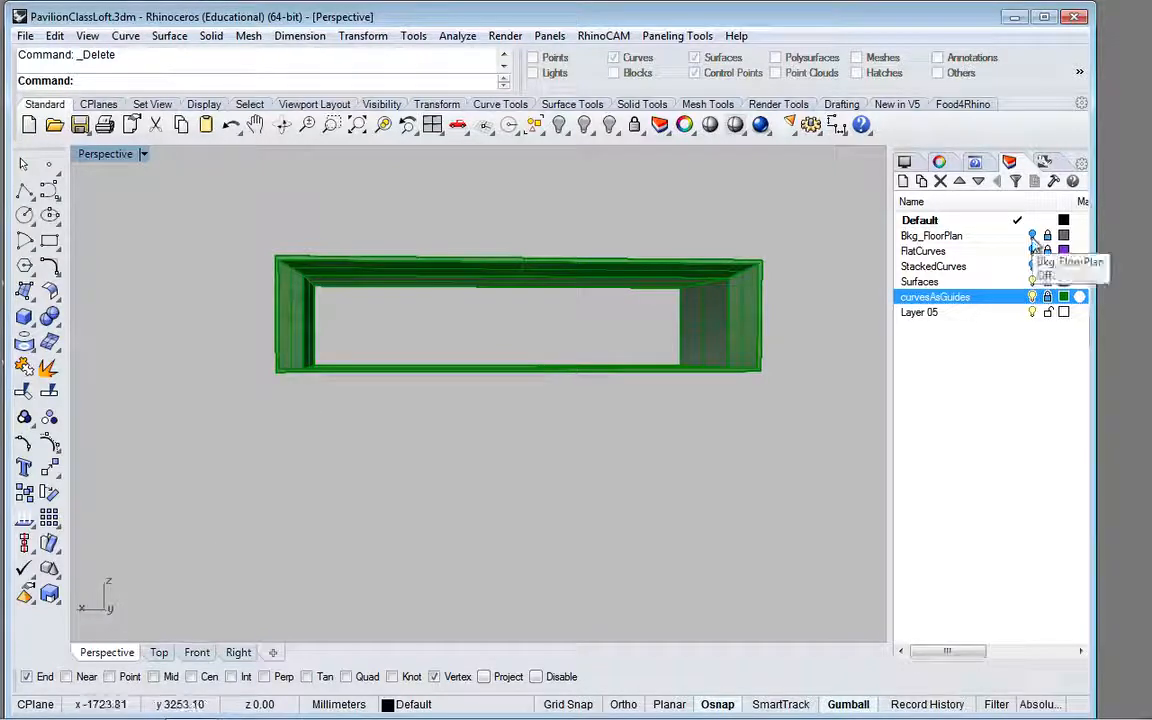
{"action": "left_click", "coordinate": [1032, 237]}
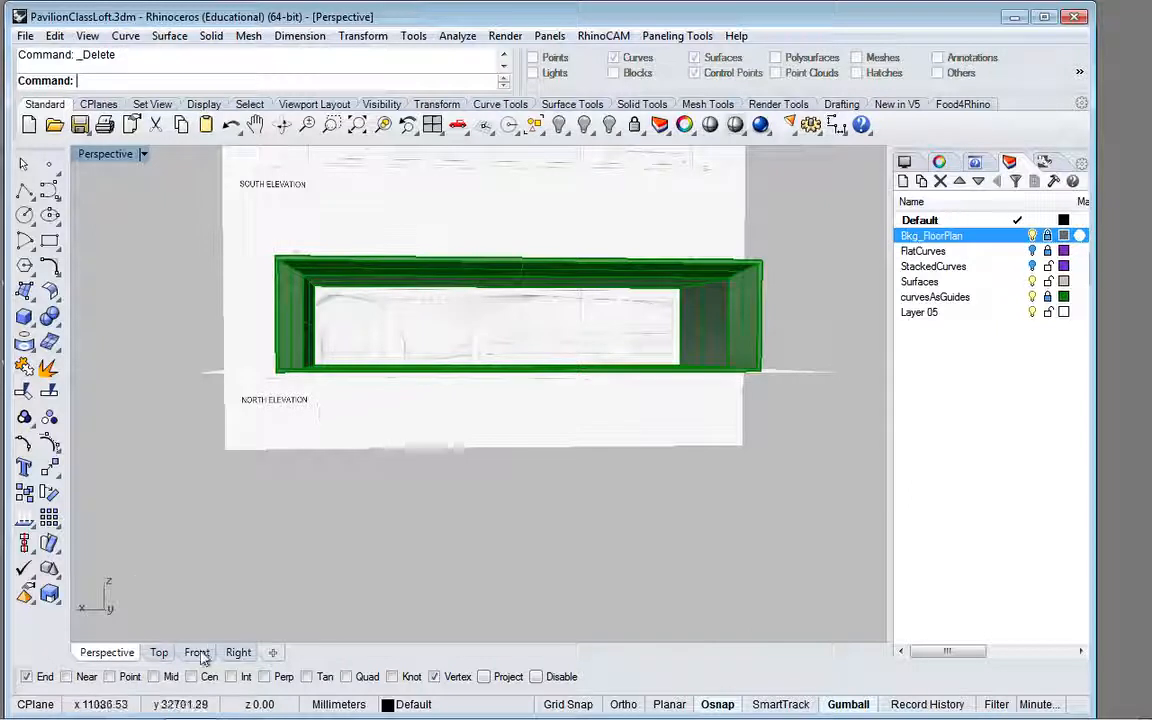
{"action": "left_click", "coordinate": [199, 654]}
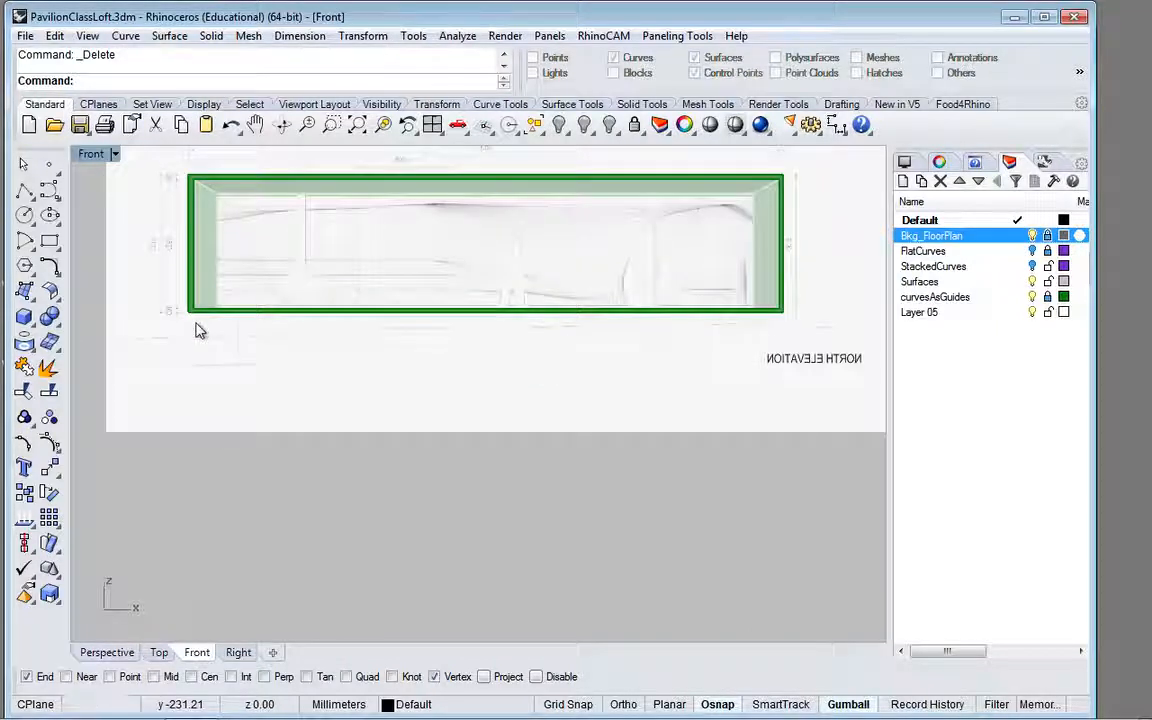
{"action": "scroll", "coordinate": [197, 330], "scroll_direction": "up", "scroll_amount": 5}
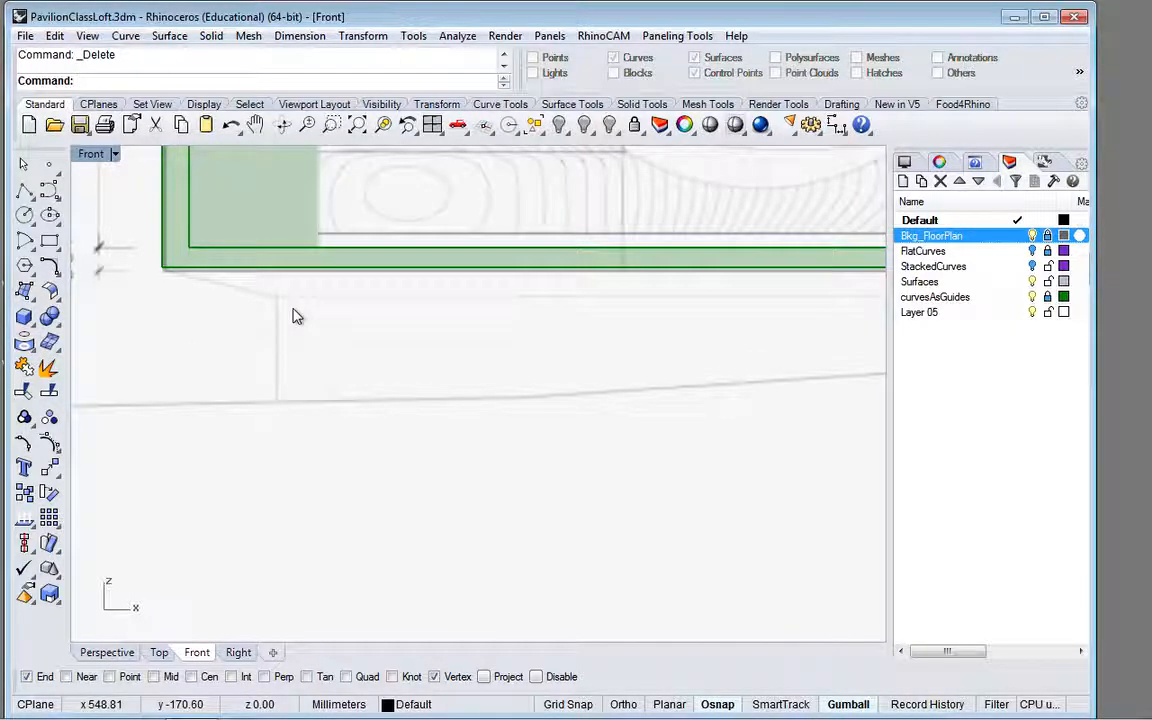
{"action": "scroll", "coordinate": [376, 484], "scroll_direction": "down", "scroll_amount": 6}
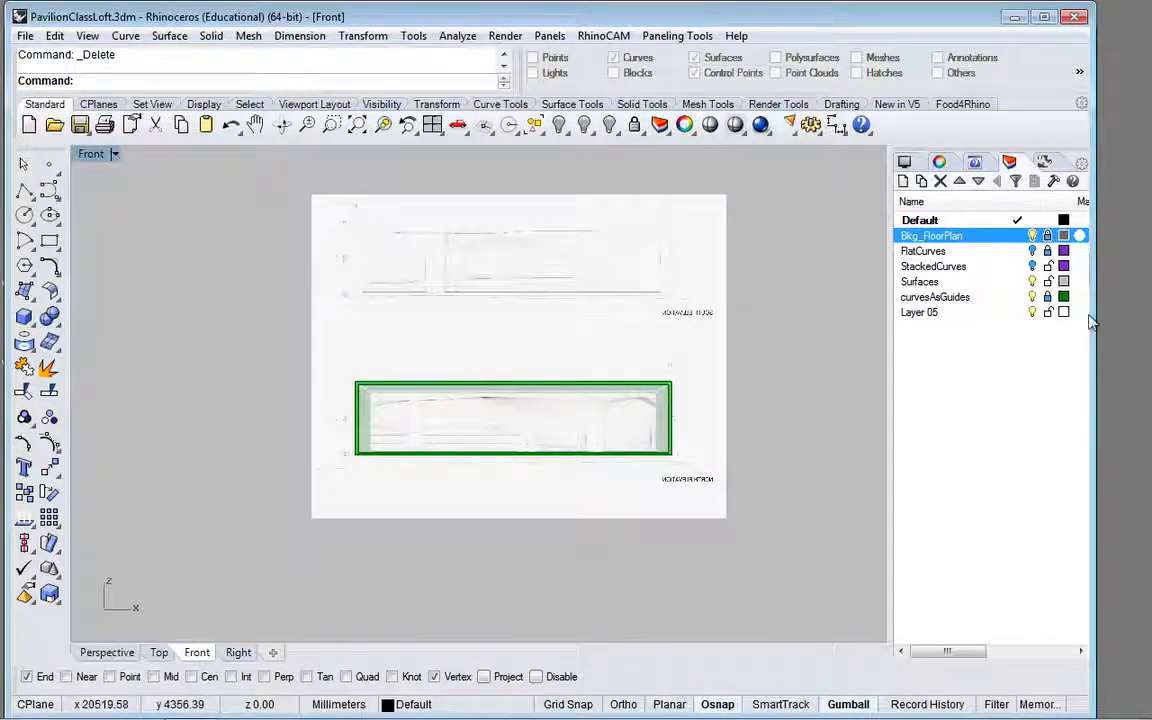
Step: Hide the curvesAsGuides layer, show the StackedCurves layer and return to the Perspective view
{"action": "left_click", "coordinate": [1032, 297]}
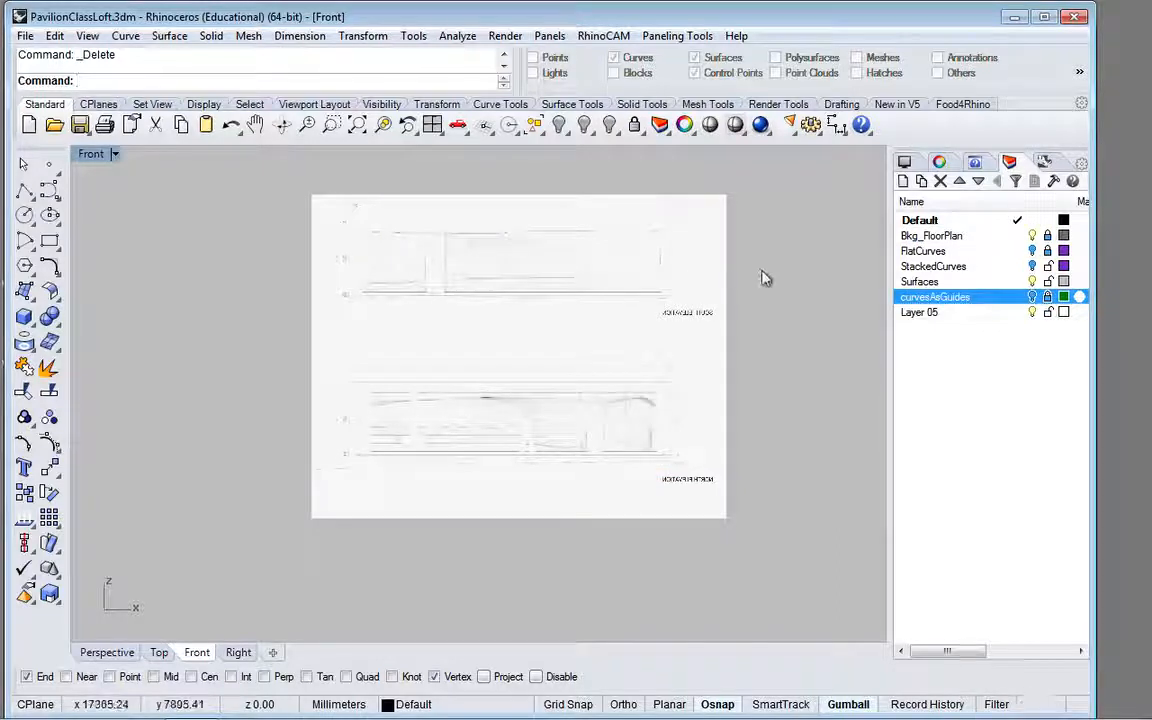
{"action": "left_click", "coordinate": [1035, 266]}
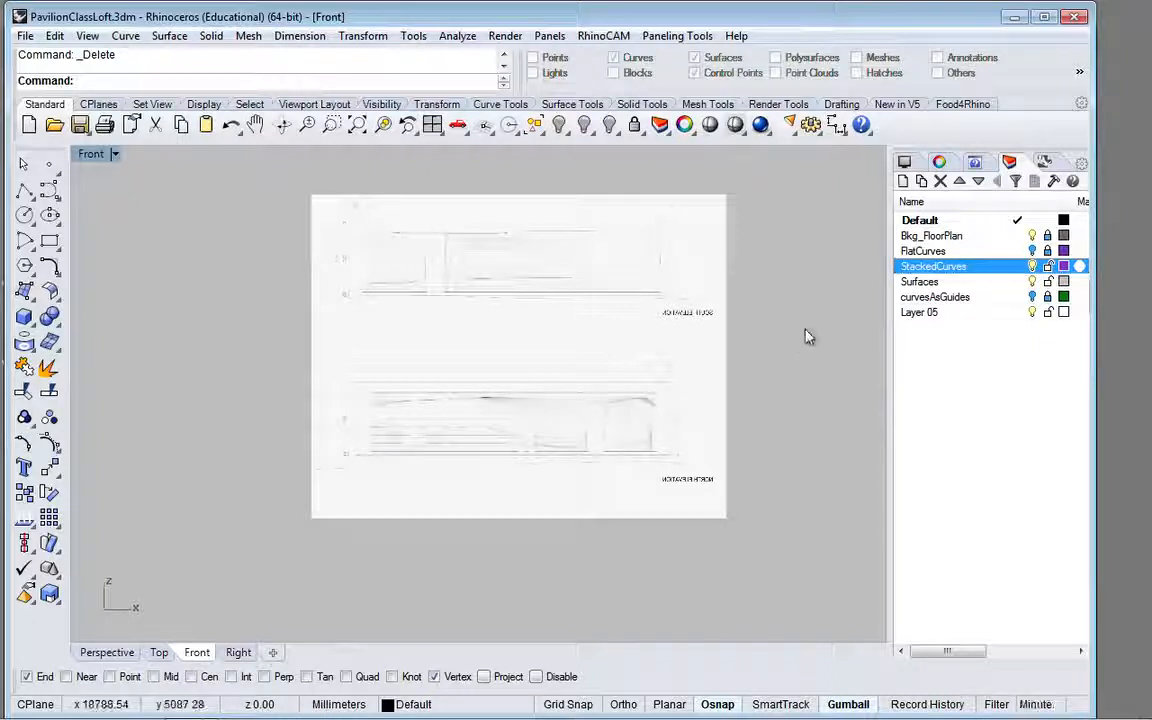
{"action": "mouse_move", "coordinate": [810, 330]}
{"action": "right_mouse_down"}
{"action": "mouse_move", "coordinate": [635, 458]}
{"action": "mouse_move", "coordinate": [635, 386]}
{"action": "mouse_move", "coordinate": [664, 360]}
{"action": "right_mouse_up"}
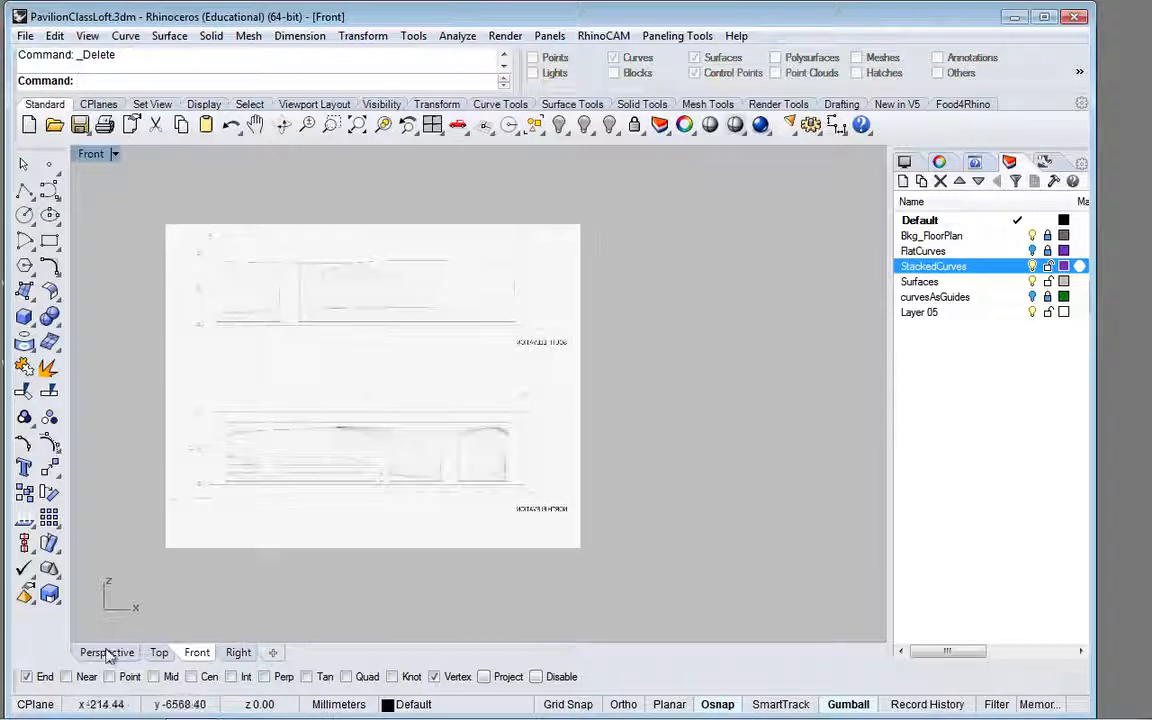
{"action": "left_click", "coordinate": [107, 652]}
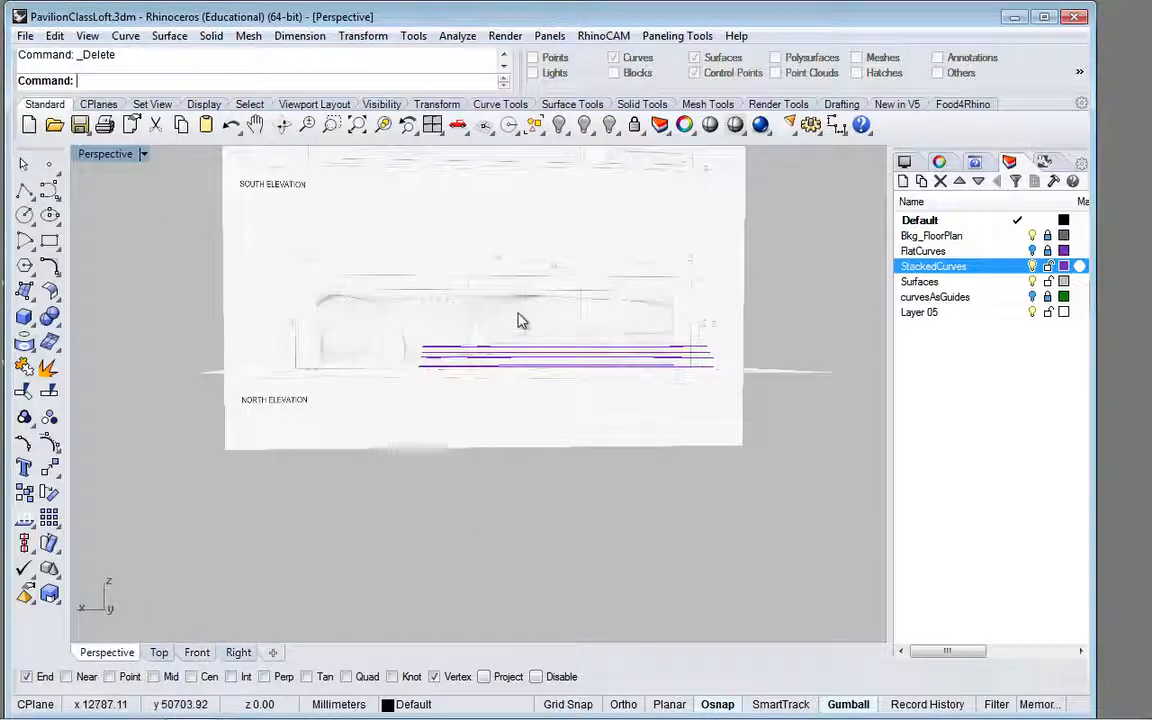
Step: Examine the stacked purple curves over the floor plan, checking the lowest and highest curves and their far open ends
{"action": "left_click_drag", "start_coordinate": [585, 334], "coordinate": [504, 306]}
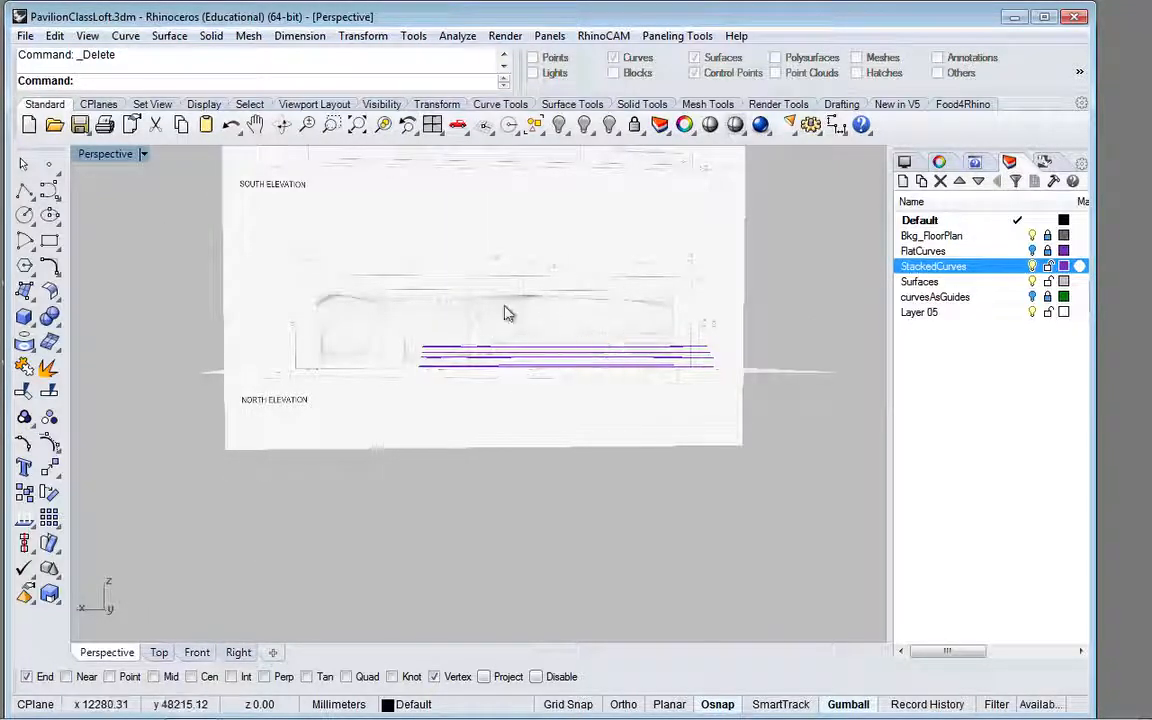
{"action": "right_click_drag", "start_coordinate": [504, 314], "coordinate": [594, 381]}
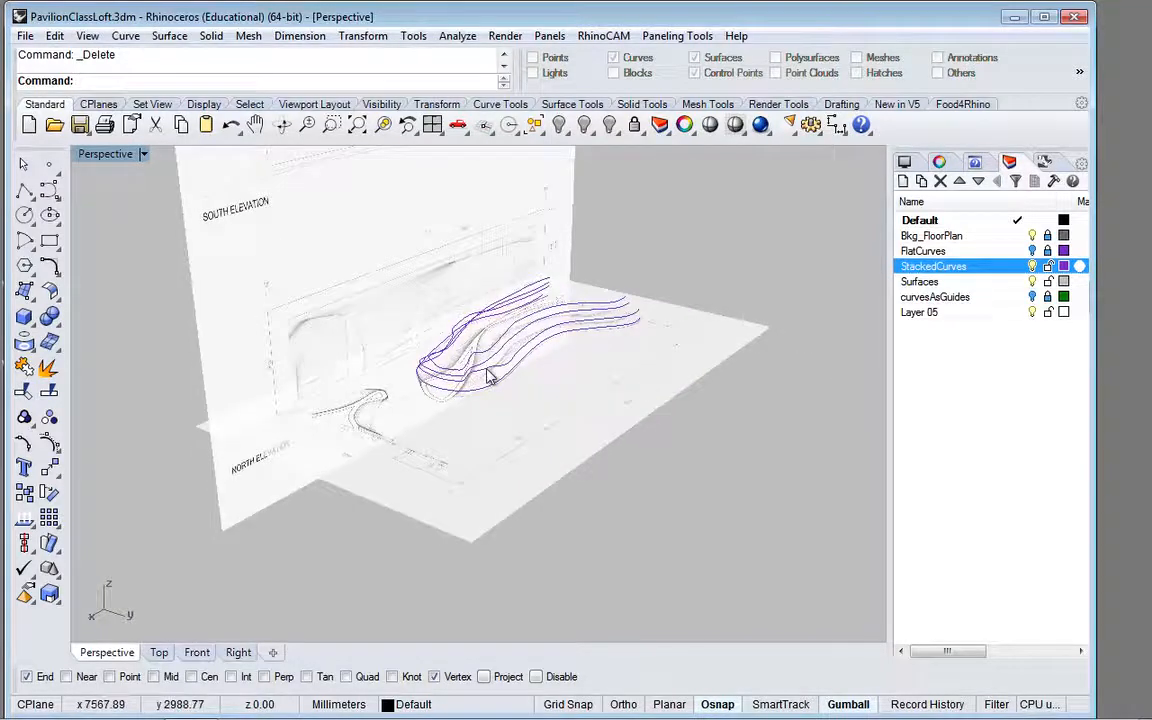
{"action": "scroll", "coordinate": [490, 375], "scroll_direction": "up", "scroll_amount": 5}
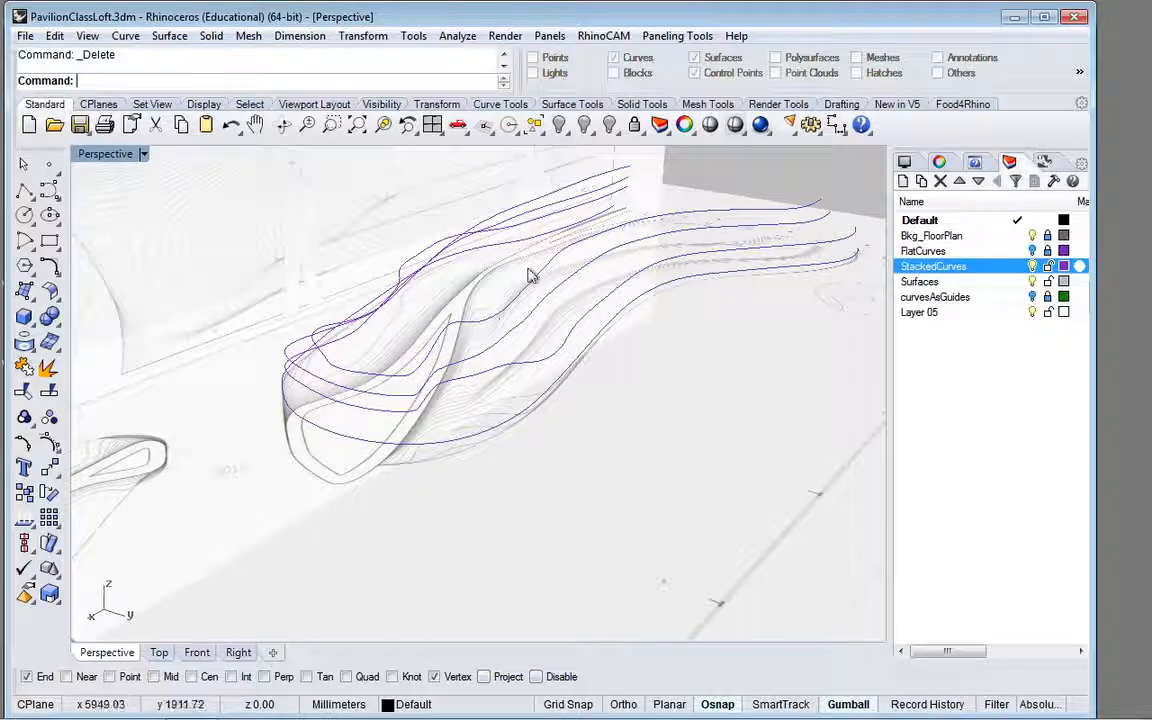
{"action": "scroll", "coordinate": [498, 289], "scroll_direction": "down", "scroll_amount": 2}
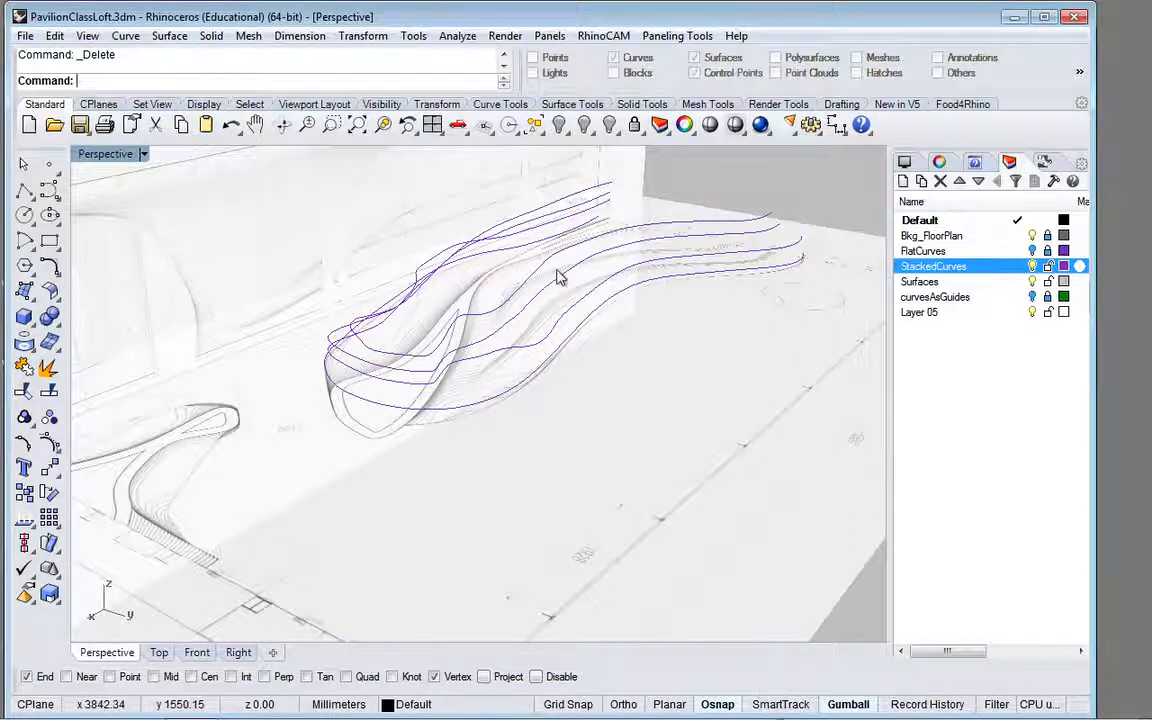
{"action": "scroll", "coordinate": [504, 313], "scroll_direction": "down", "scroll_amount": 5}
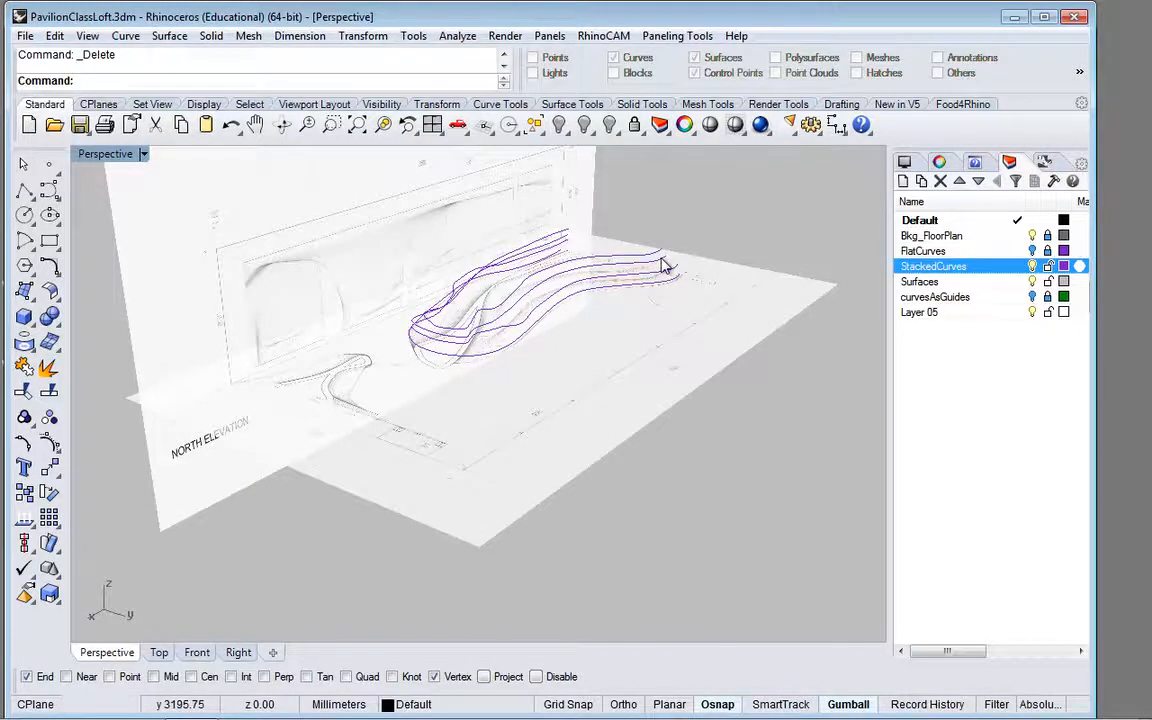
{"action": "scroll", "coordinate": [662, 265], "scroll_direction": "up", "scroll_amount": 5}
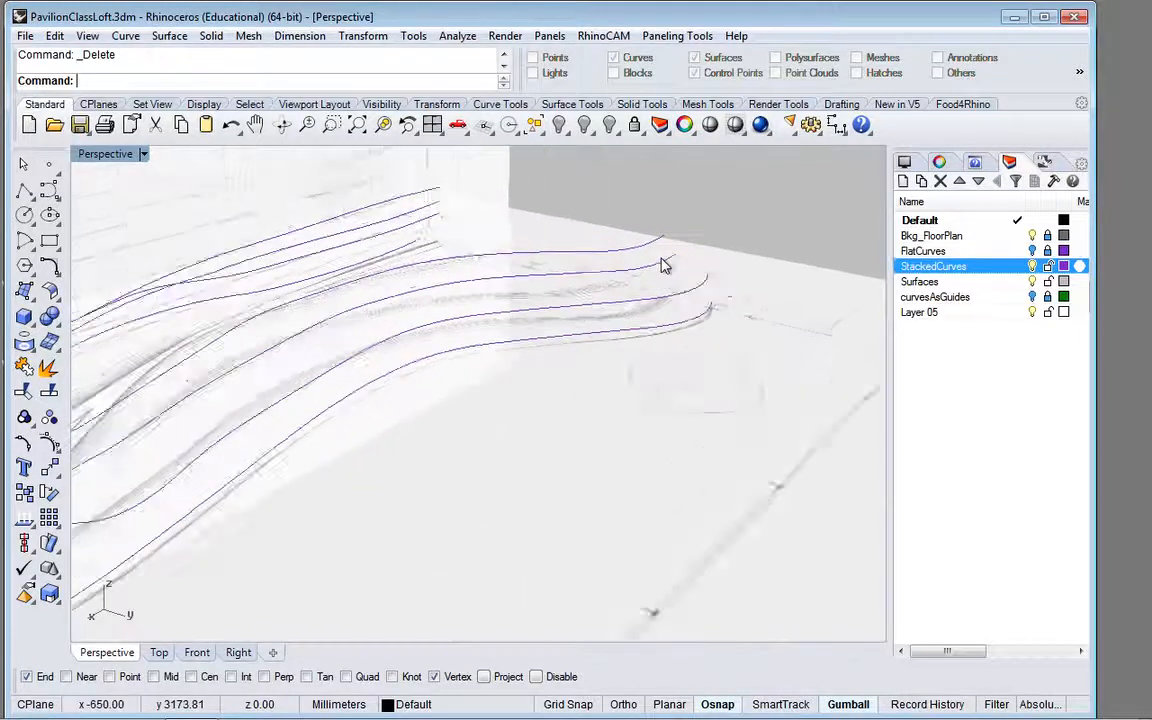
{"action": "left_click", "coordinate": [556, 354]}
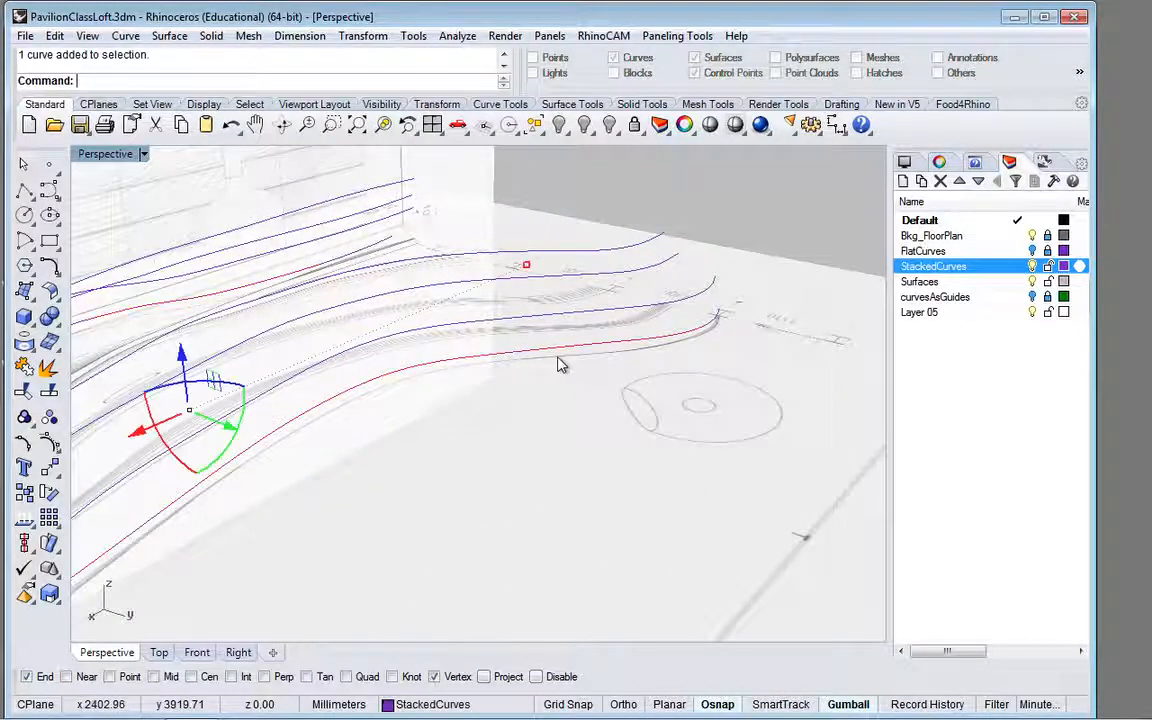
{"action": "left_click", "coordinate": [563, 455]}
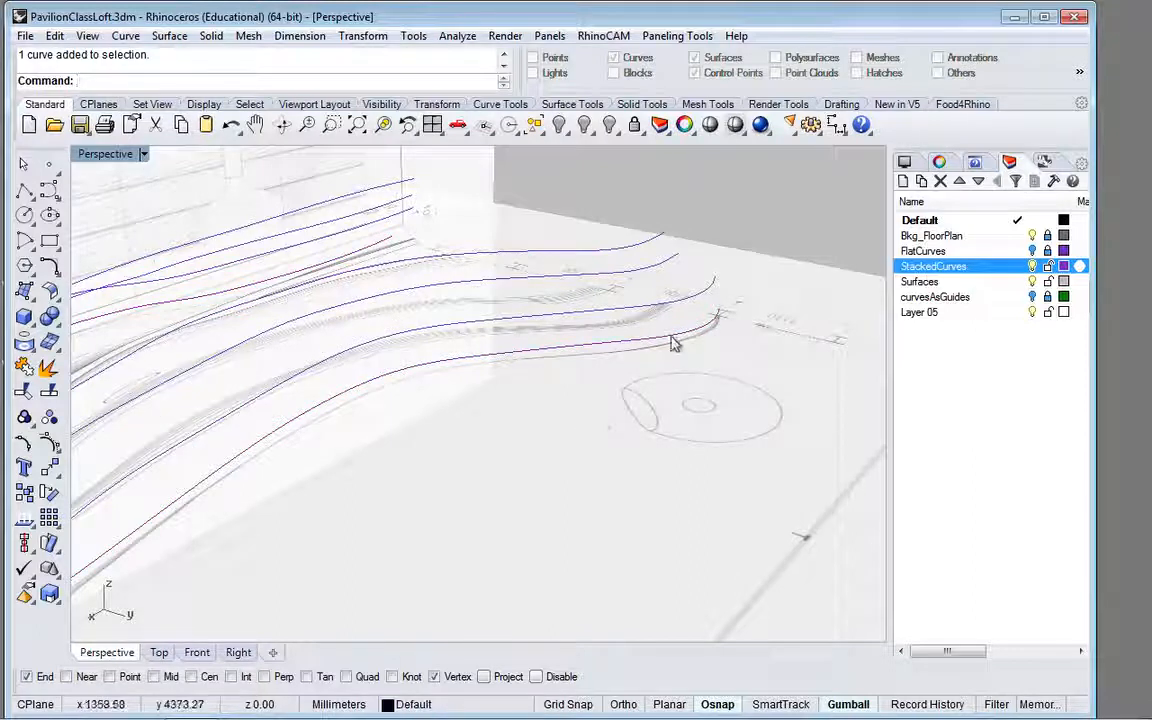
{"action": "left_click", "coordinate": [617, 265]}
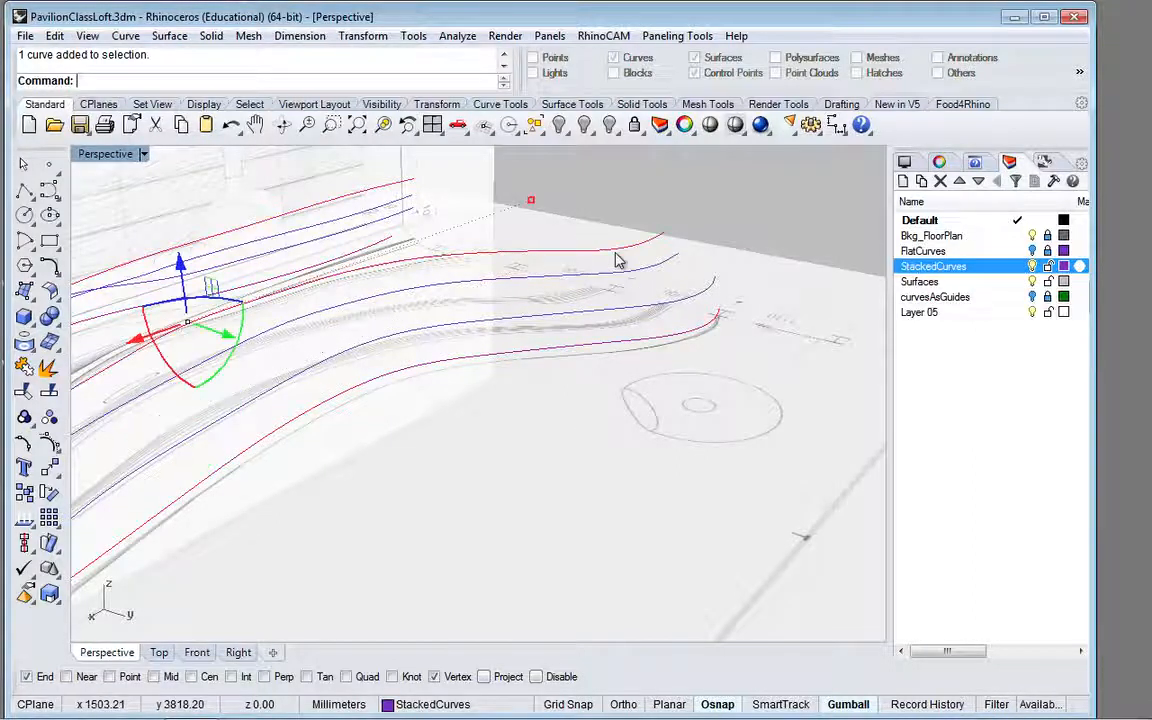
{"action": "left_click", "coordinate": [720, 188]}
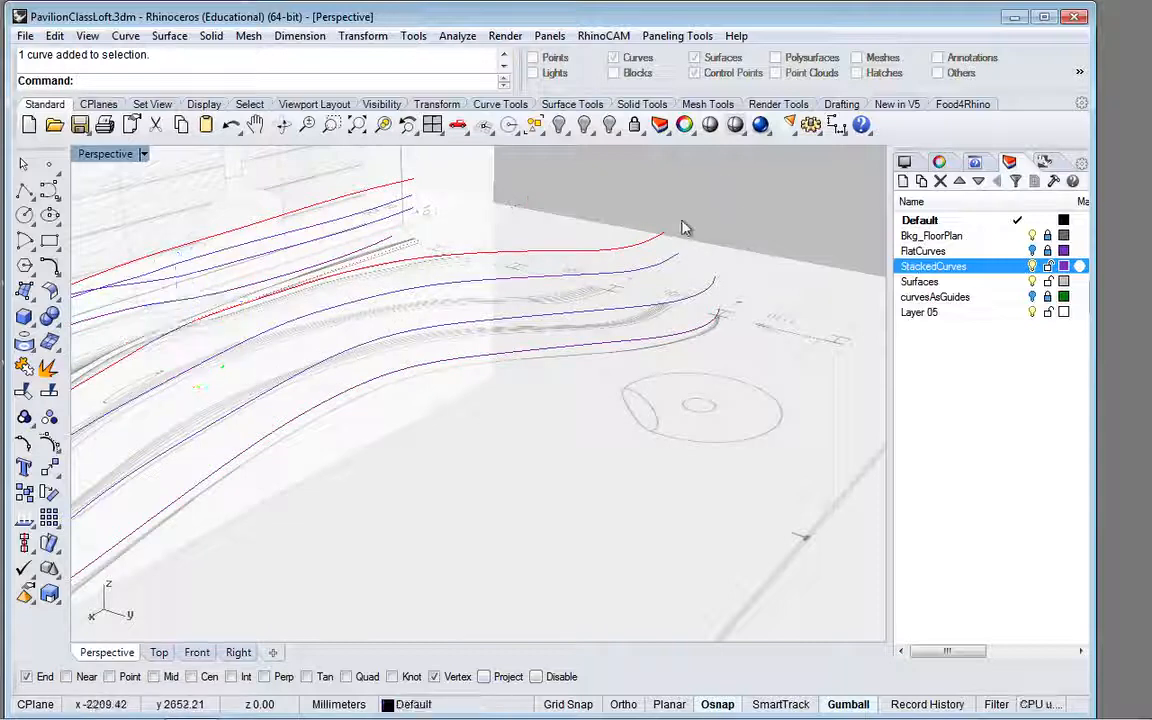
{"action": "right_click_drag", "start_coordinate": [628, 396], "coordinate": [687, 374]}
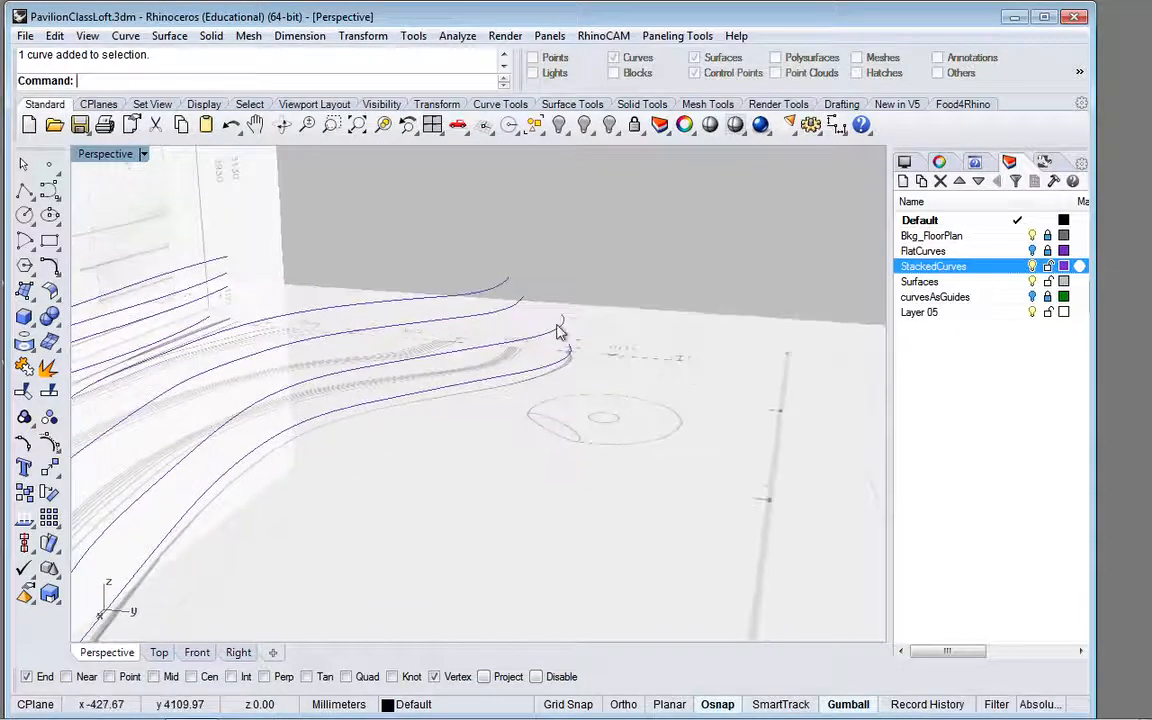
Step: Start a curve through points at the highest stacked curve's open end and place three freehand points past the second curve toward the third
{"action": "scroll", "coordinate": [560, 332], "scroll_direction": "up", "scroll_amount": 2}
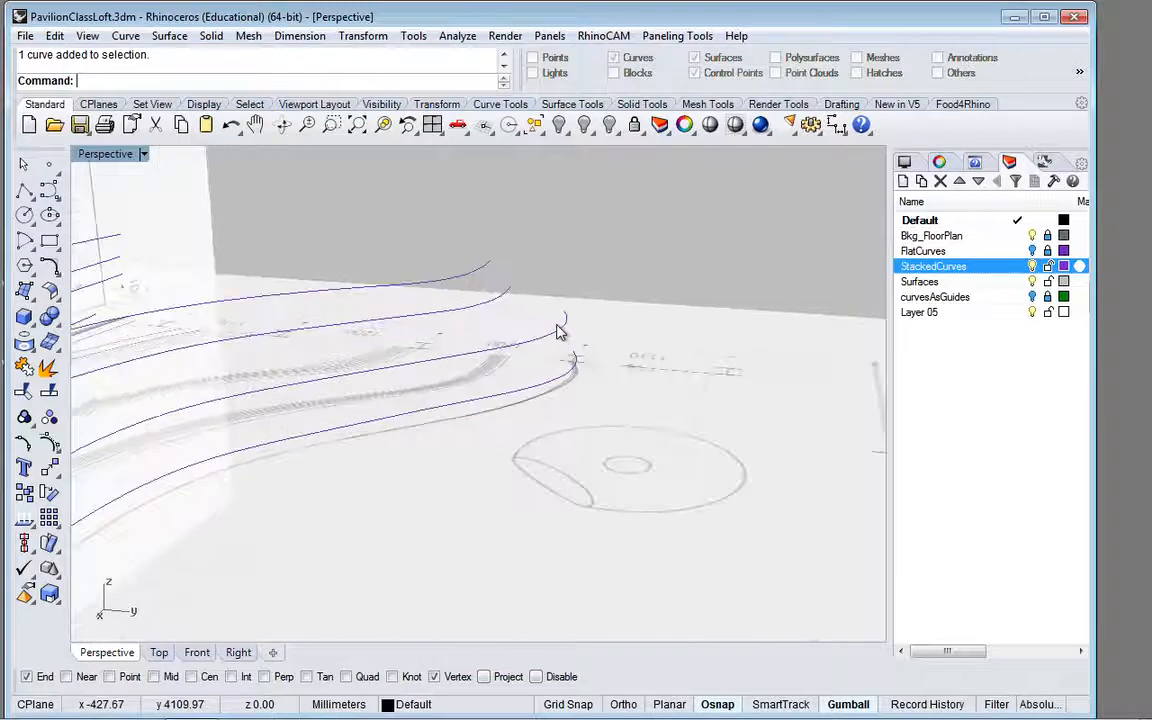
{"action": "left_click", "coordinate": [50, 190]}
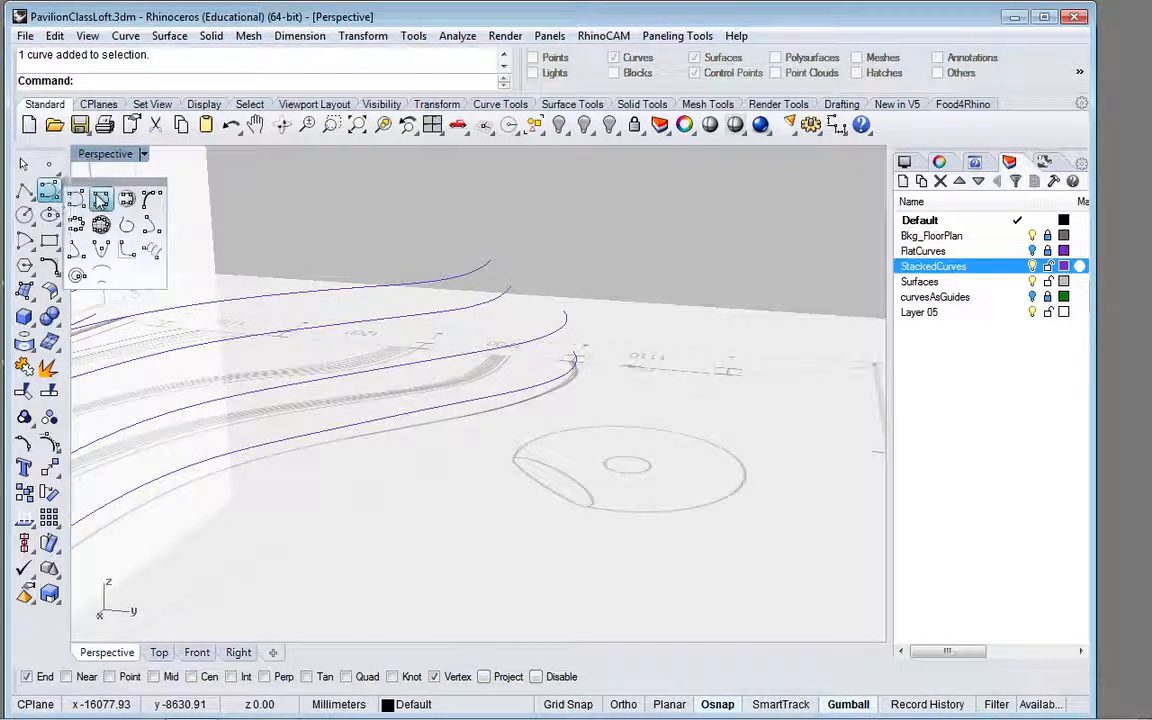
{"action": "left_click", "coordinate": [99, 198]}
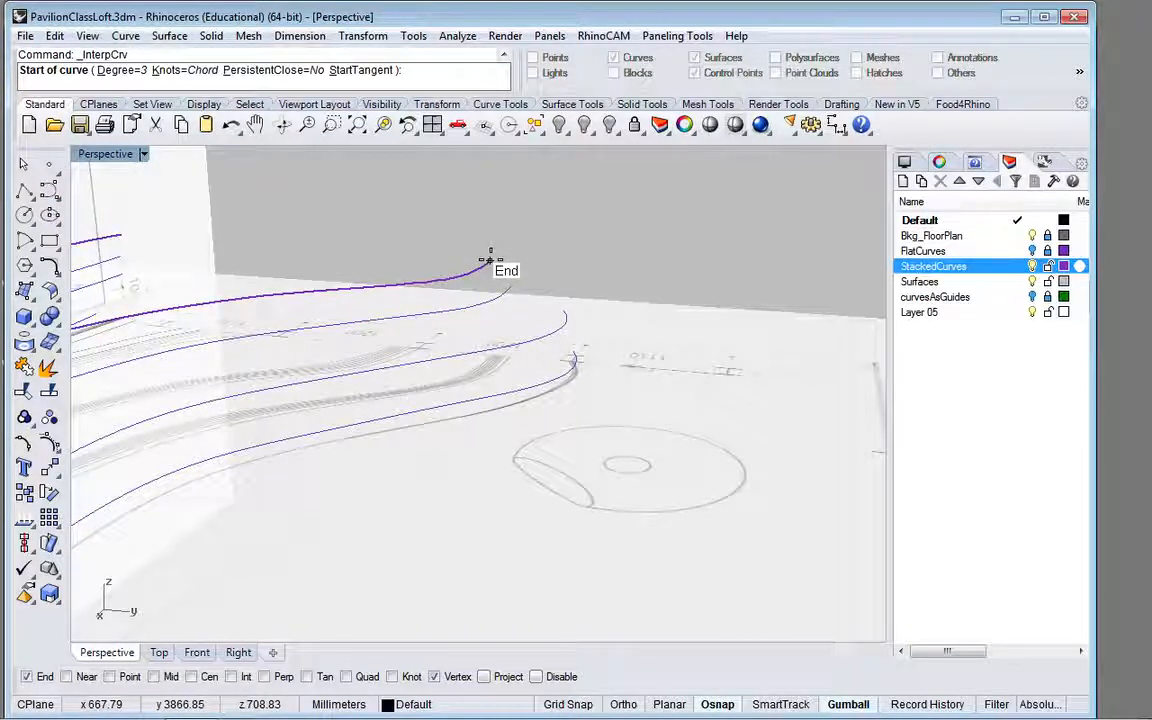
{"action": "left_click", "coordinate": [490, 260]}
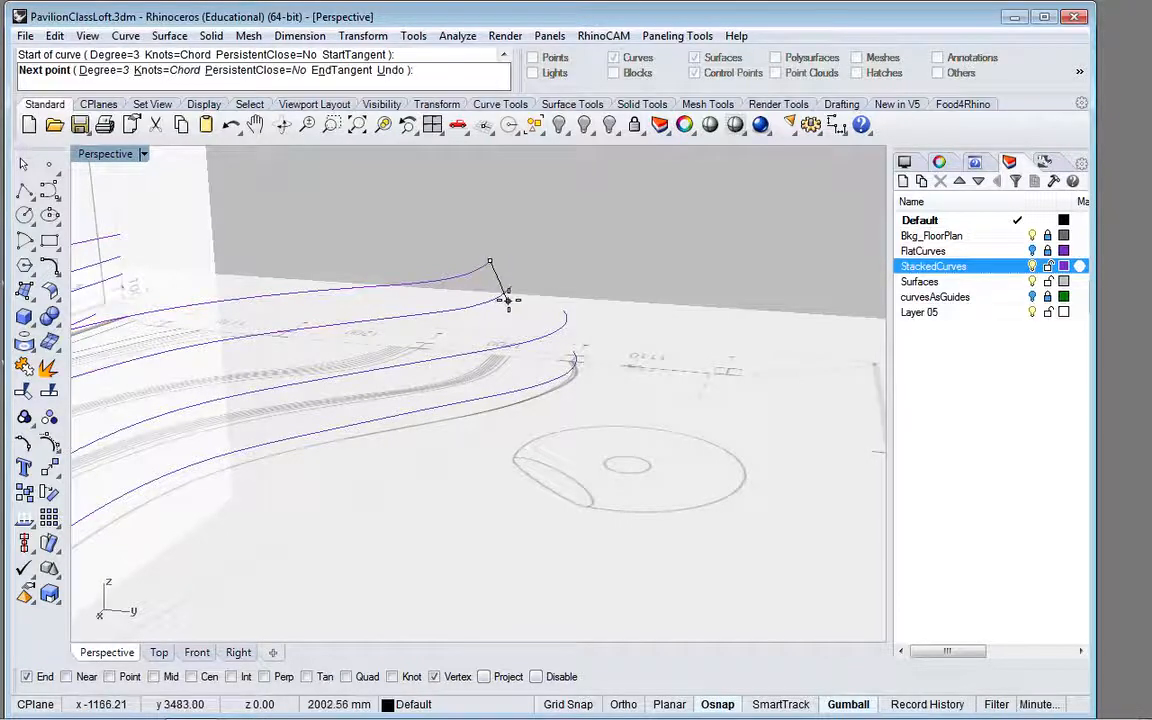
{"action": "scroll", "coordinate": [507, 300], "scroll_direction": "down", "scroll_amount": 1}
{"action": "scroll", "coordinate": [507, 300], "scroll_direction": "up", "scroll_amount": 5}
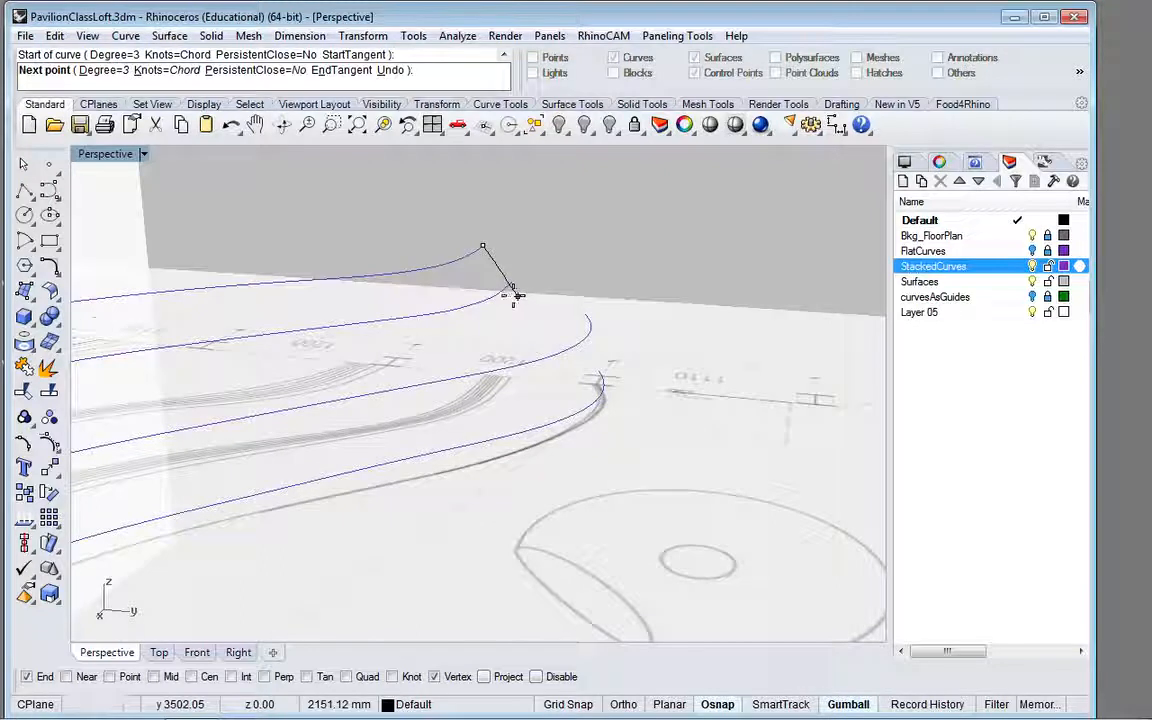
{"action": "left_click", "coordinate": [512, 295]}
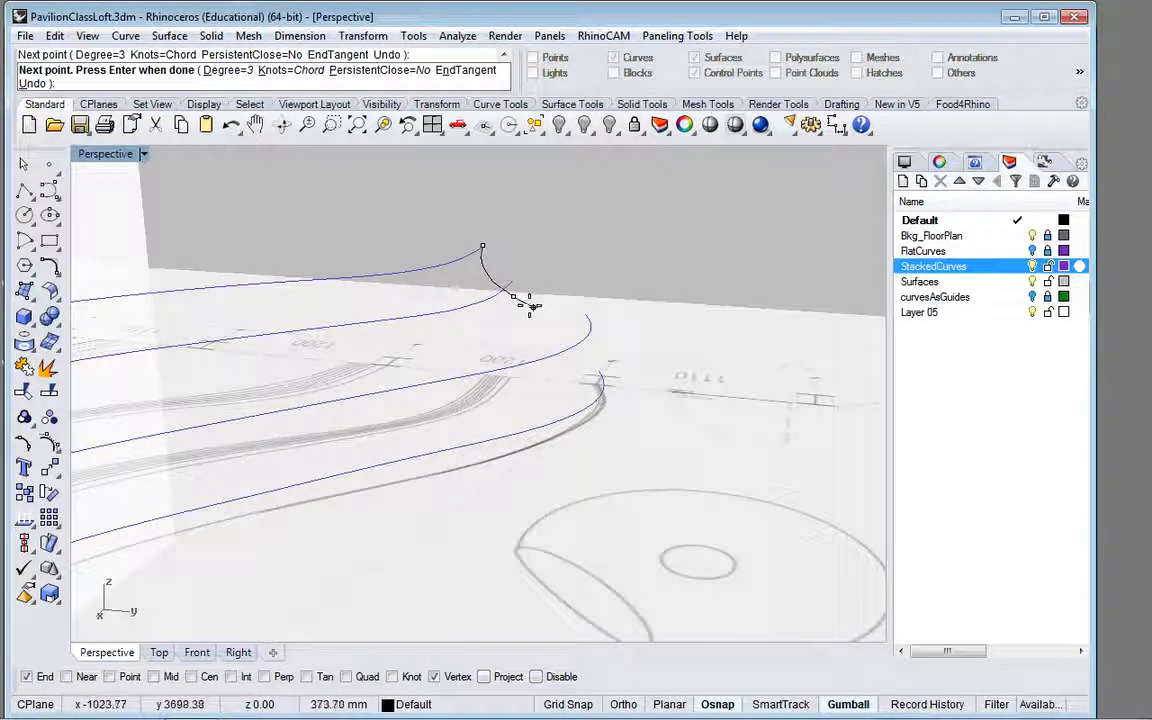
{"action": "left_click", "coordinate": [527, 303]}
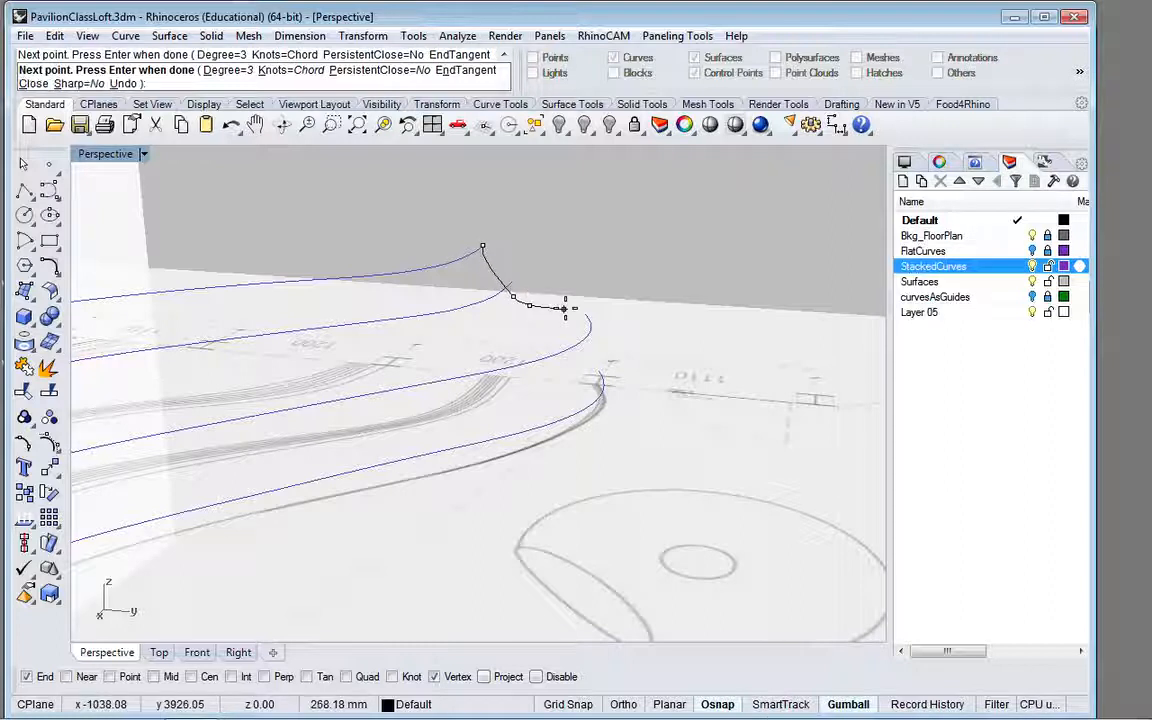
{"action": "left_click", "coordinate": [567, 309]}
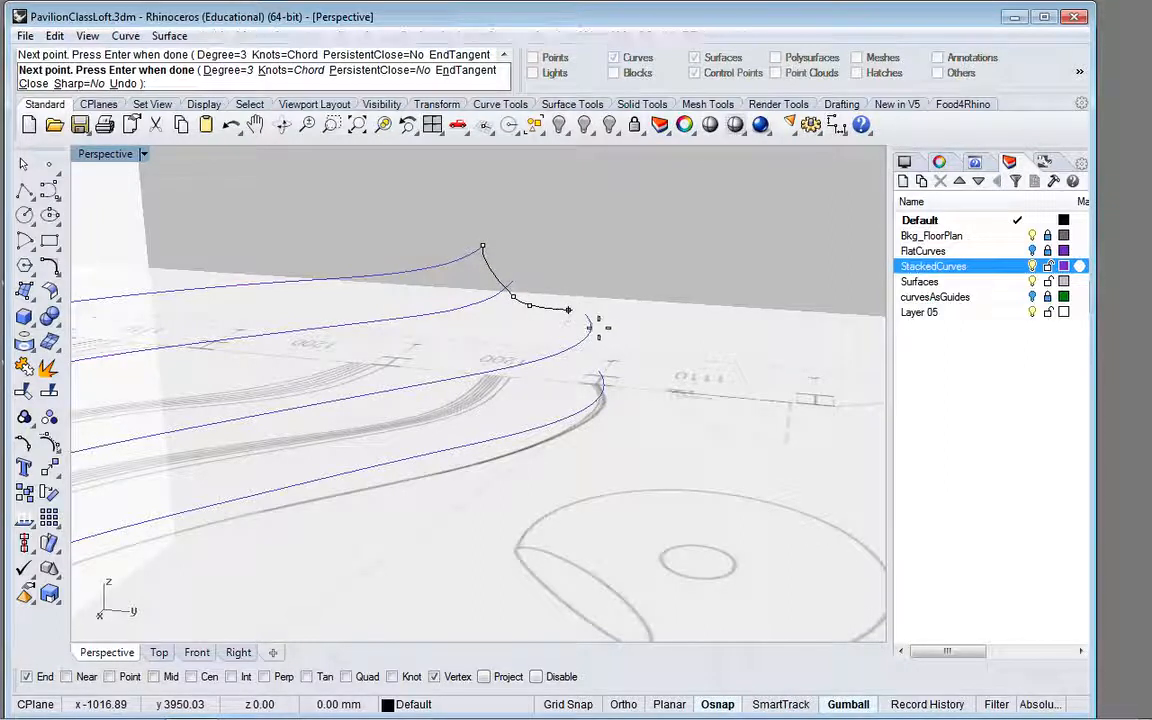
Step: Add a point near the third curve's end with object snaps off, and finish the curve snapped to the lowest stacked curve's open end
{"action": "scroll", "coordinate": [590, 320], "scroll_direction": "up", "scroll_amount": 5}
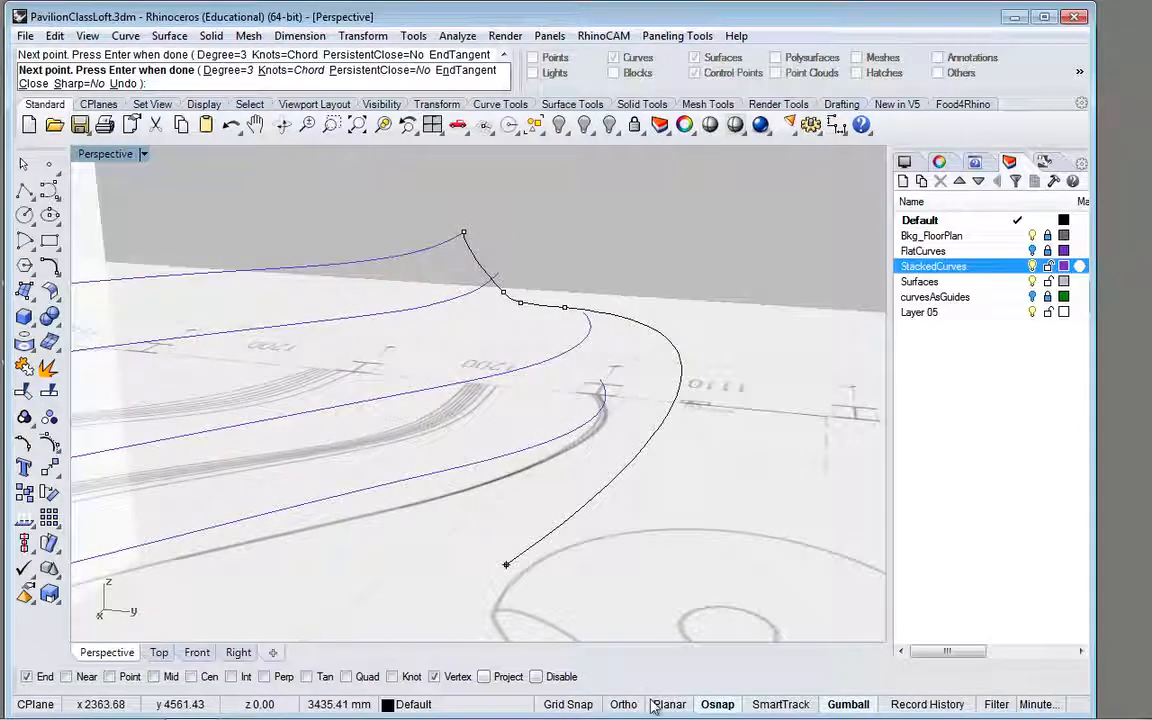
{"action": "left_click", "coordinate": [709, 705]}
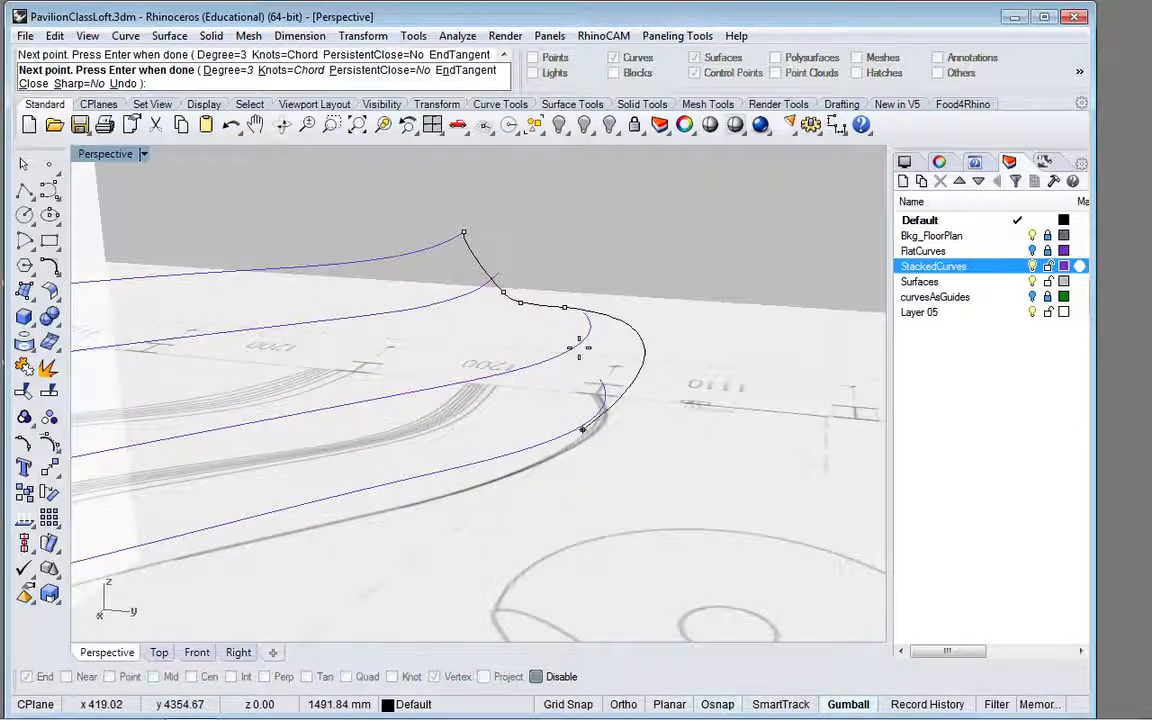
{"action": "left_click", "coordinate": [586, 332]}
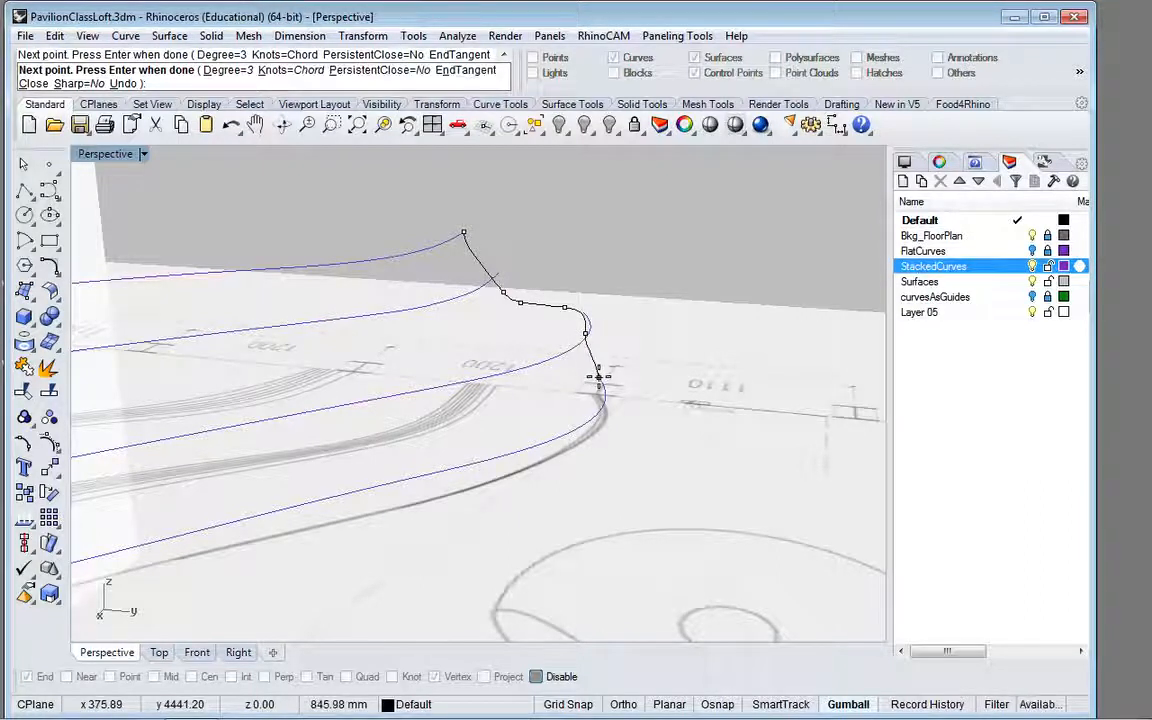
{"action": "left_click", "coordinate": [722, 705]}
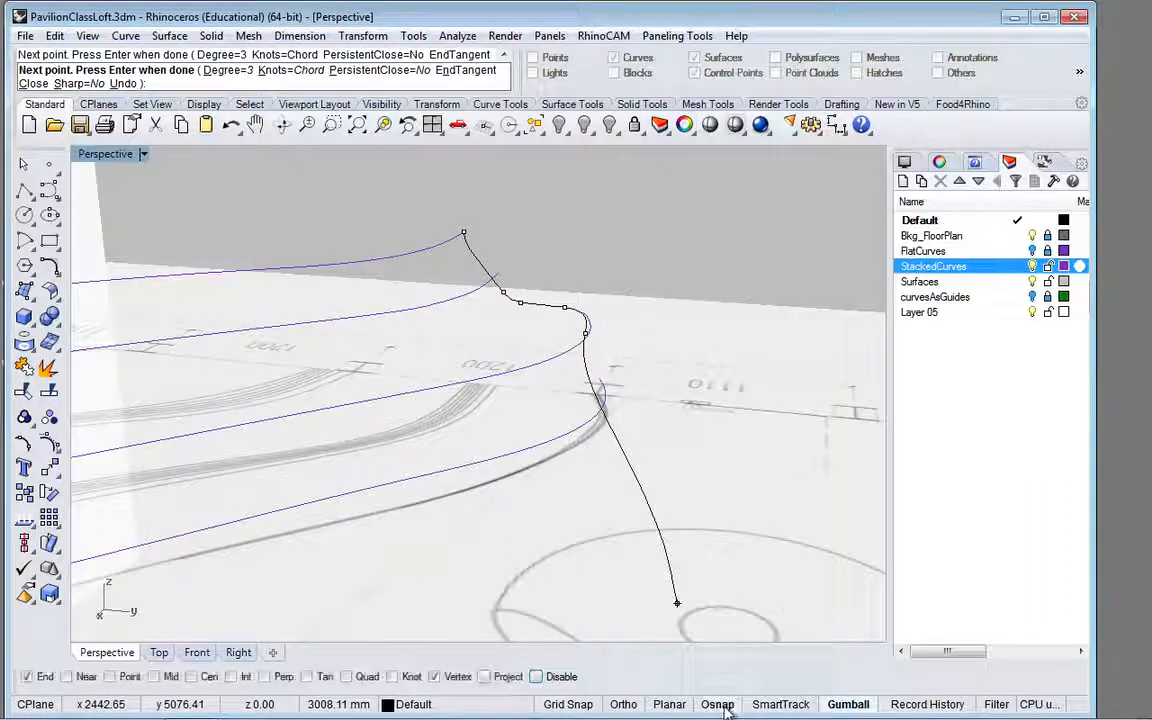
{"action": "left_click", "coordinate": [600, 384]}
{"action": "key", "text": "Return"}
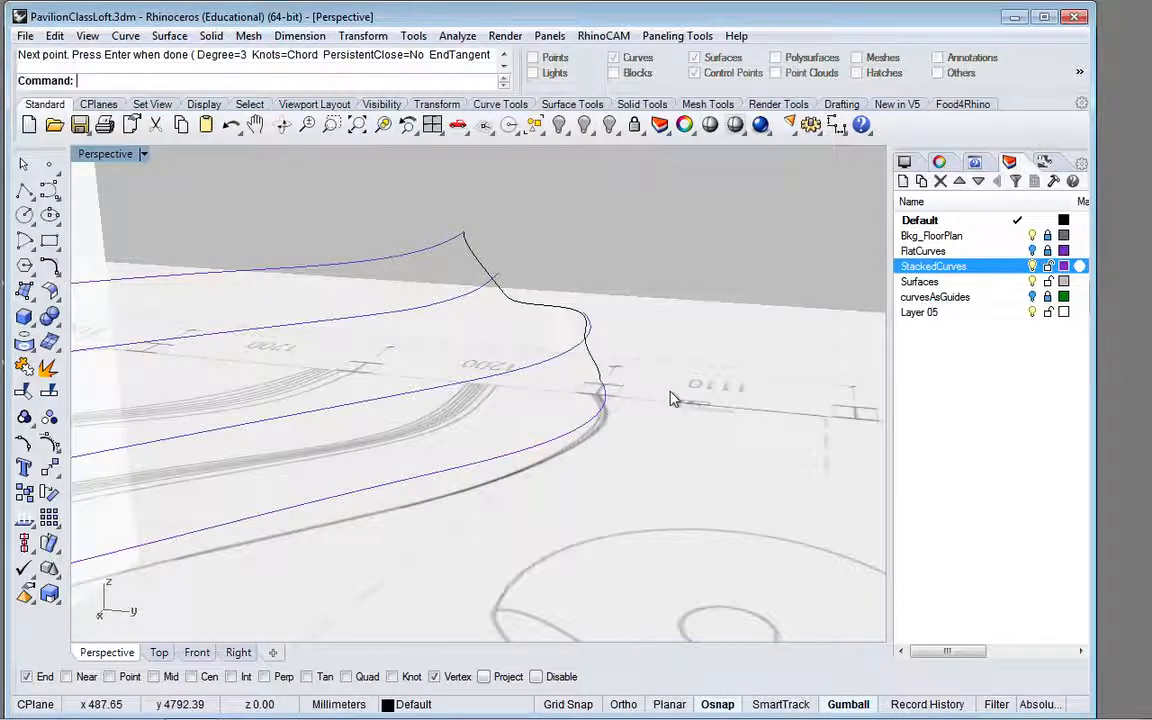
Step: Examine the new connecting curve from several angles against the open ends of the stacked curves
{"action": "left_click", "coordinate": [576, 318]}
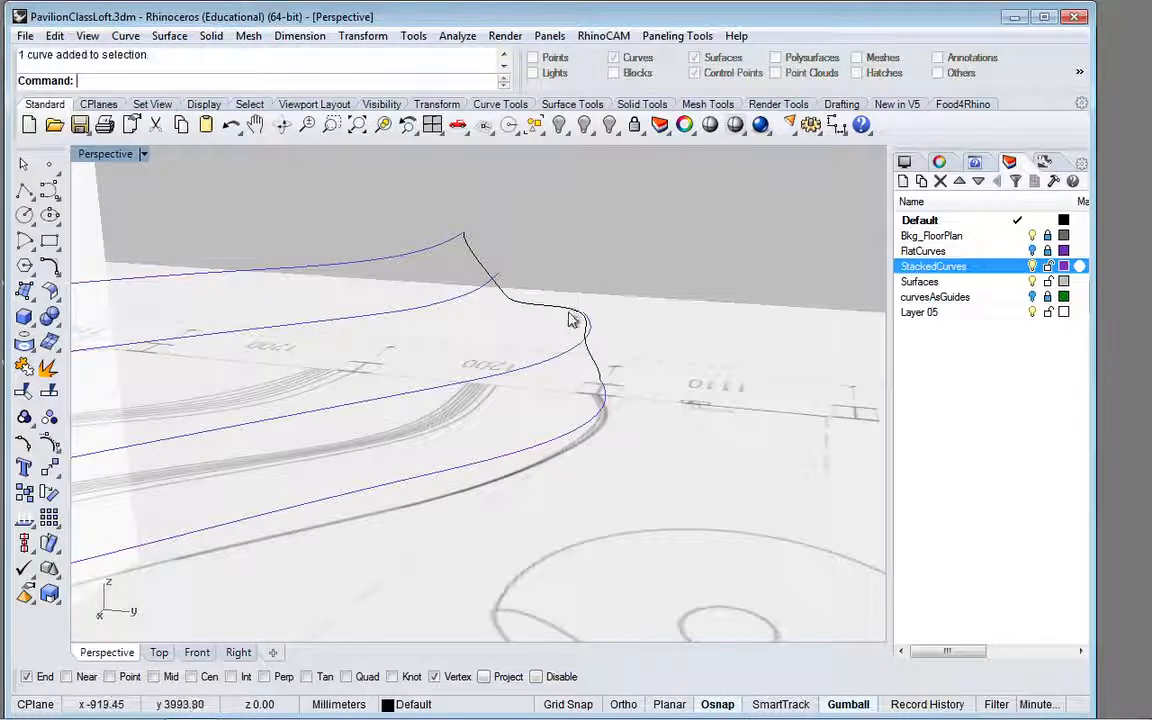
{"action": "scroll", "coordinate": [680, 327], "scroll_direction": "down", "scroll_amount": 8}
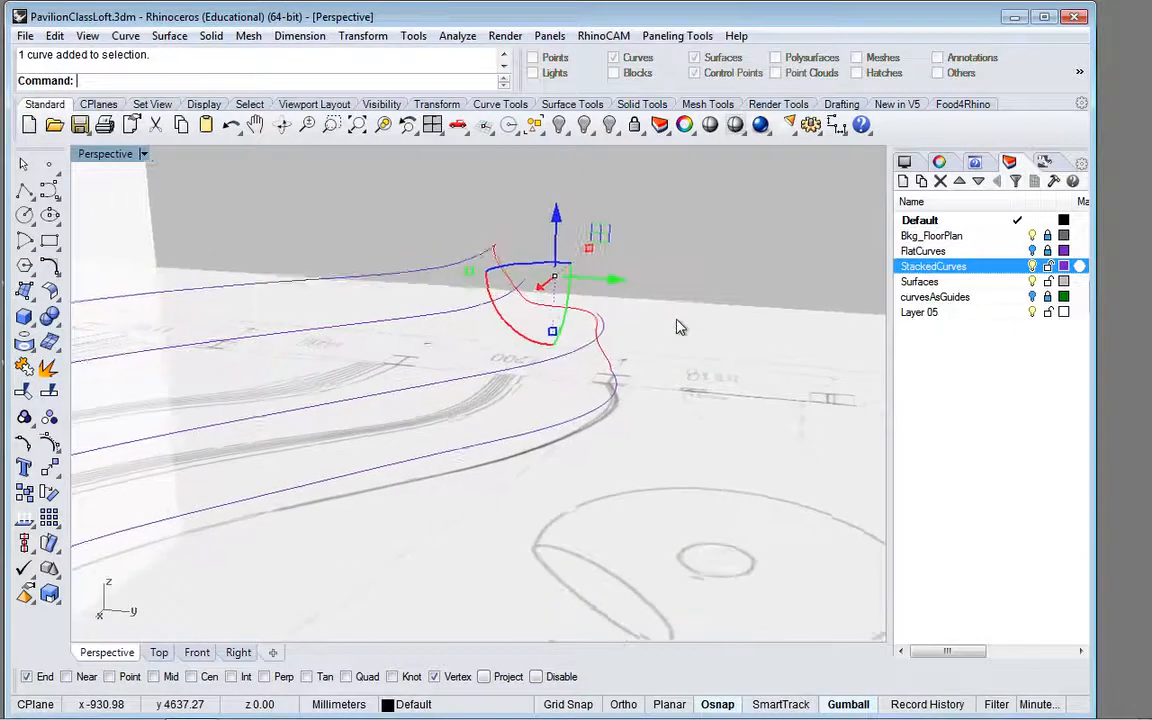
{"action": "scroll", "coordinate": [680, 327], "scroll_direction": "down", "scroll_amount": 4}
{"action": "scroll", "coordinate": [680, 327], "scroll_direction": "up", "scroll_amount": 3}
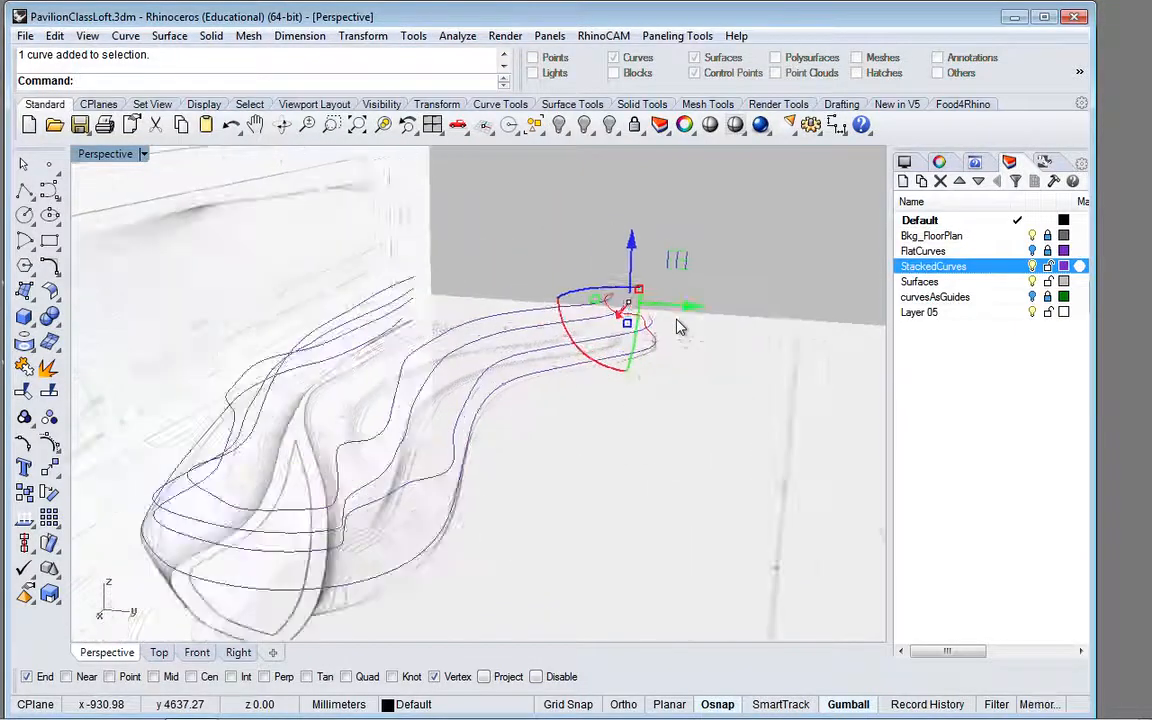
{"action": "left_click", "coordinate": [691, 211]}
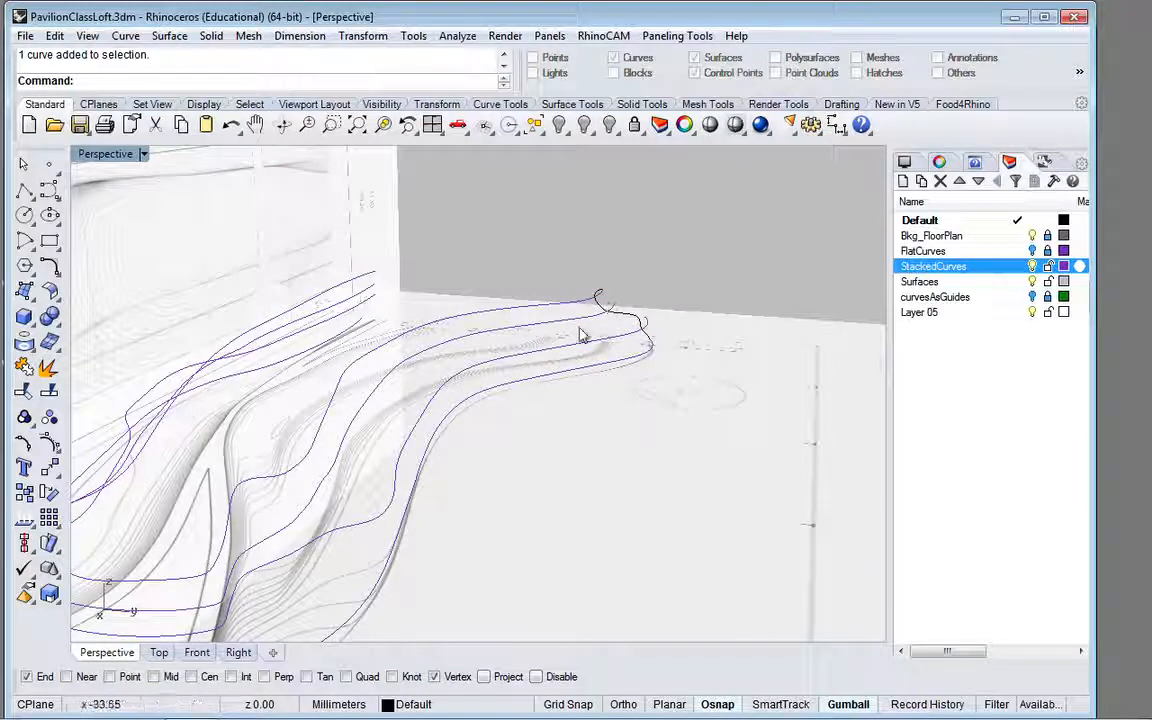
{"action": "right_click_drag", "start_coordinate": [643, 297], "coordinate": [660, 252]}
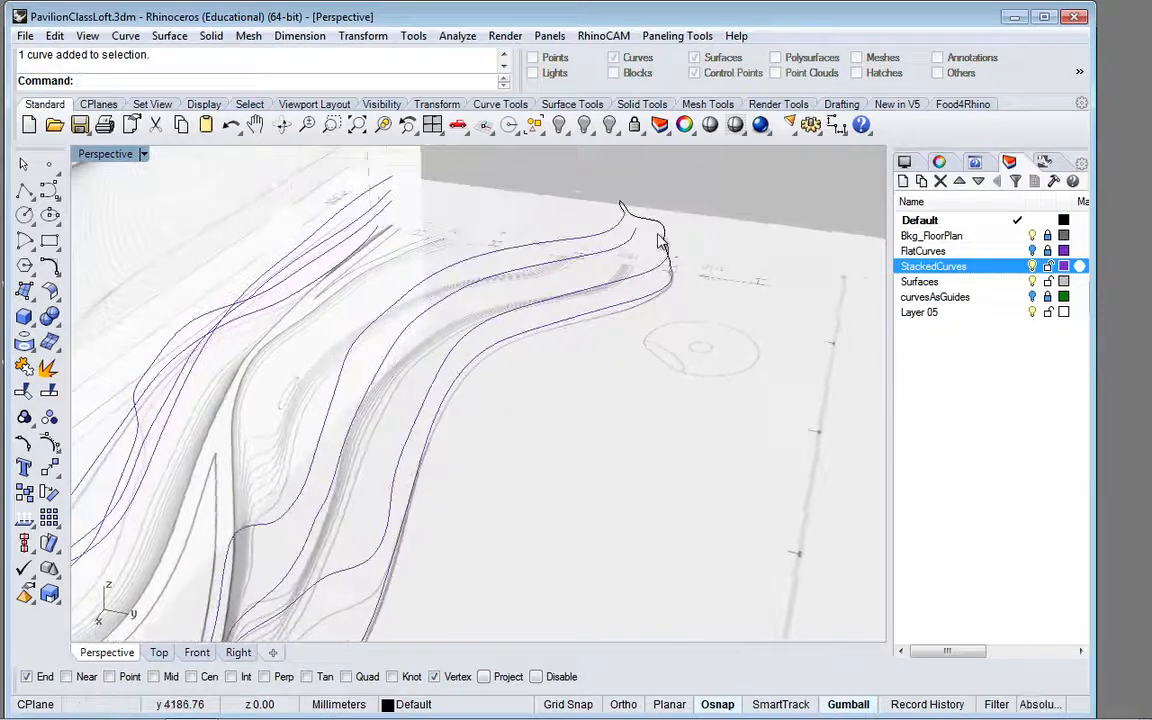
Step: Display the edit points of the new connecting curve in the Top view
{"action": "left_click", "coordinate": [657, 228]}
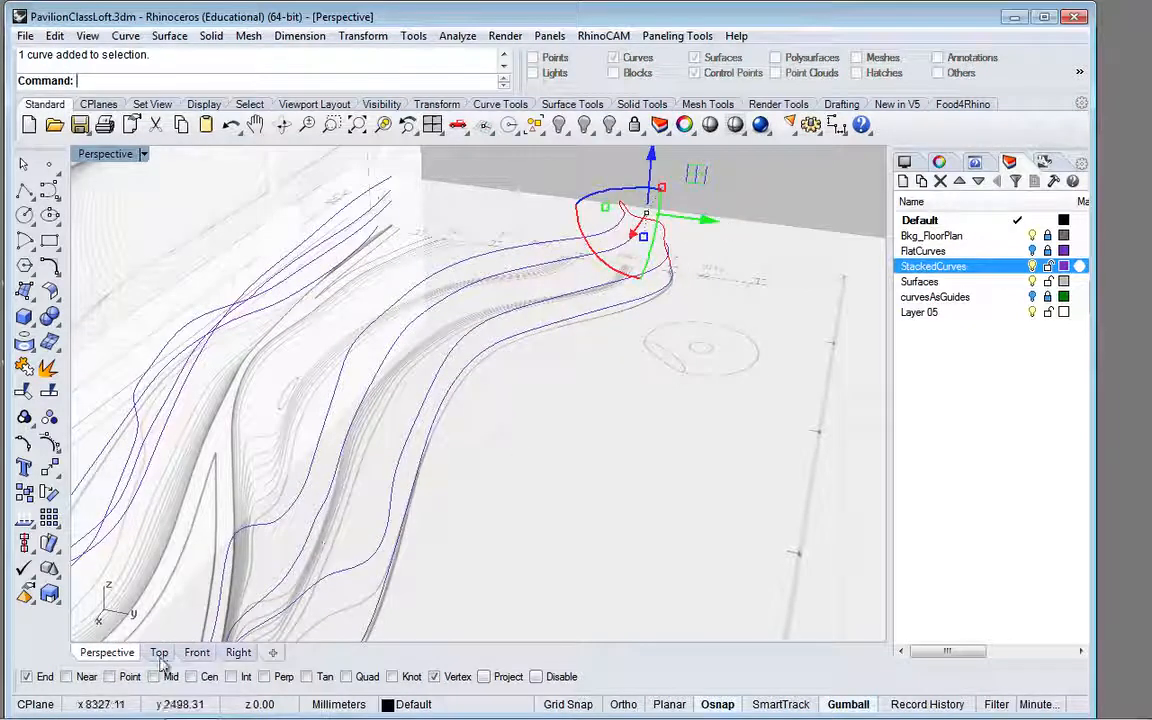
{"action": "left_click", "coordinate": [159, 654]}
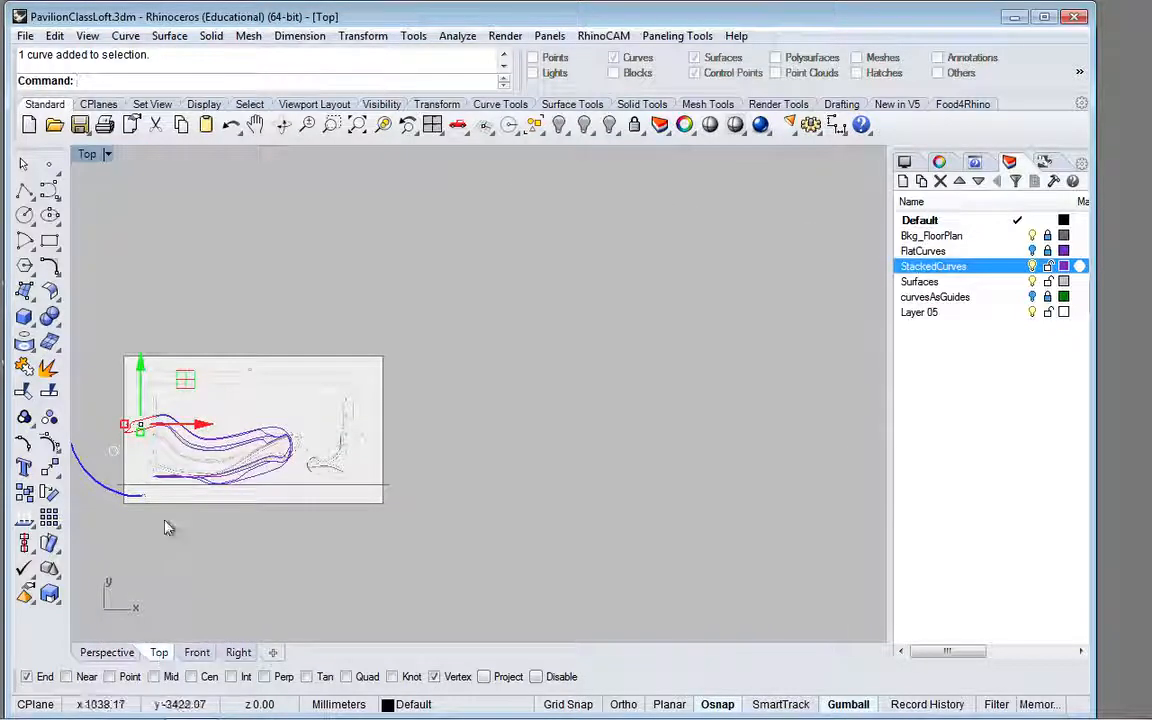
{"action": "scroll", "coordinate": [122, 430], "scroll_direction": "up", "scroll_amount": 3}
{"action": "scroll", "coordinate": [122, 430], "scroll_direction": "up", "scroll_amount": 4}
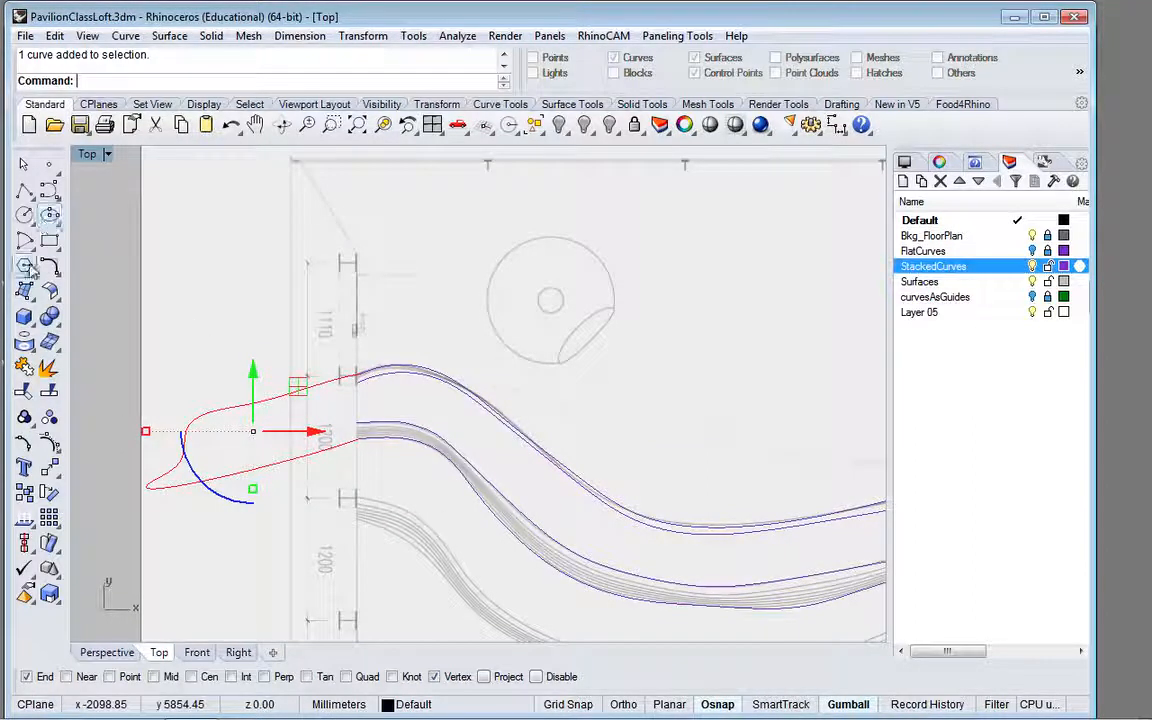
{"action": "left_click", "coordinate": [25, 447]}
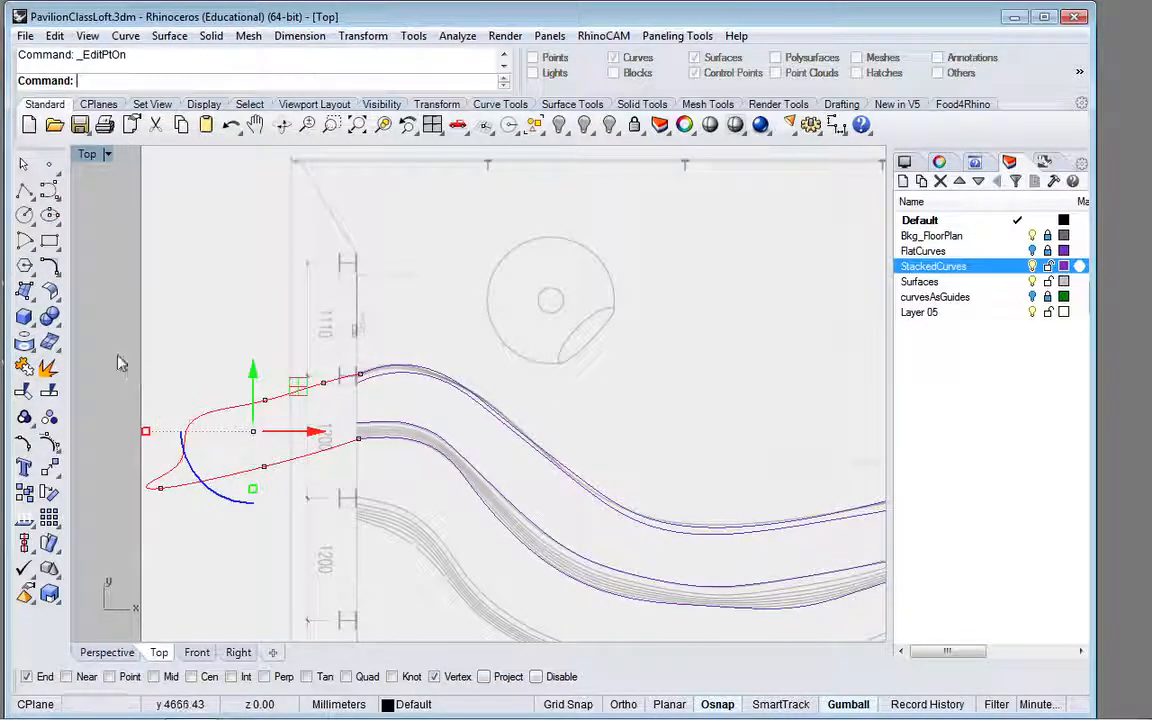
Step: Align the curve's six intermediate edit points to its endpoint on the lowest stacked curve with SetPt, in world X only
{"action": "left_click_drag", "start_coordinate": [117, 353], "coordinate": [343, 515]}
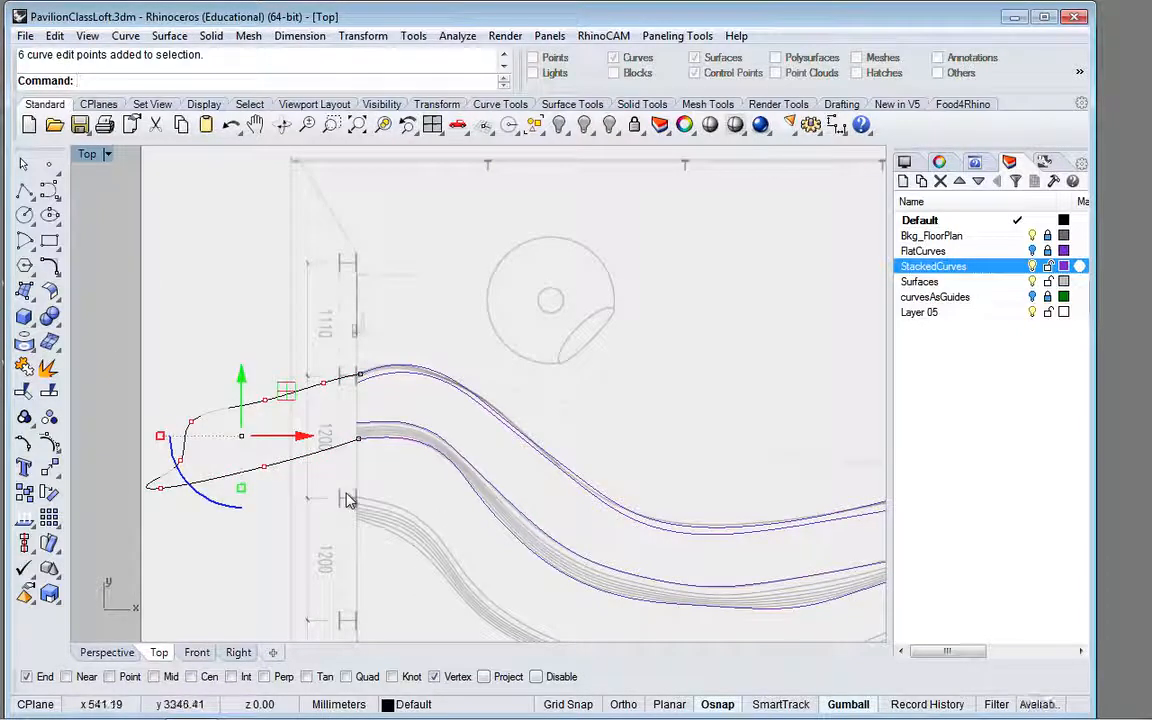
{"action": "type", "text": "et"}
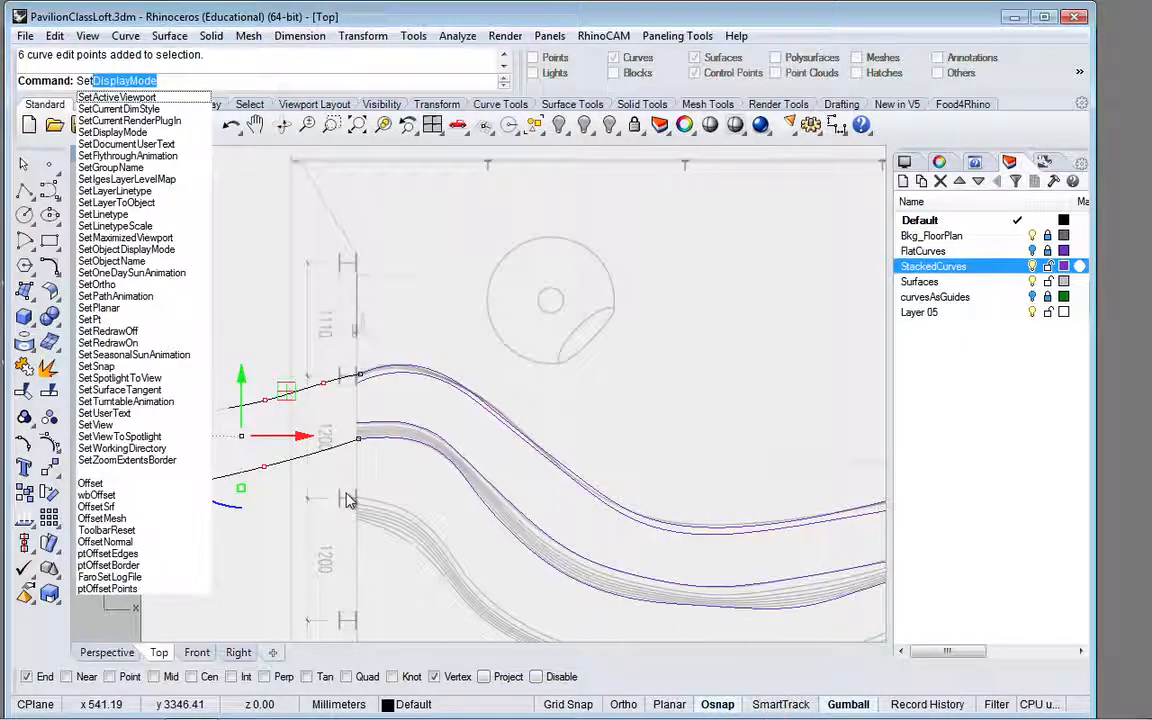
{"action": "type", "text": "Pt"}
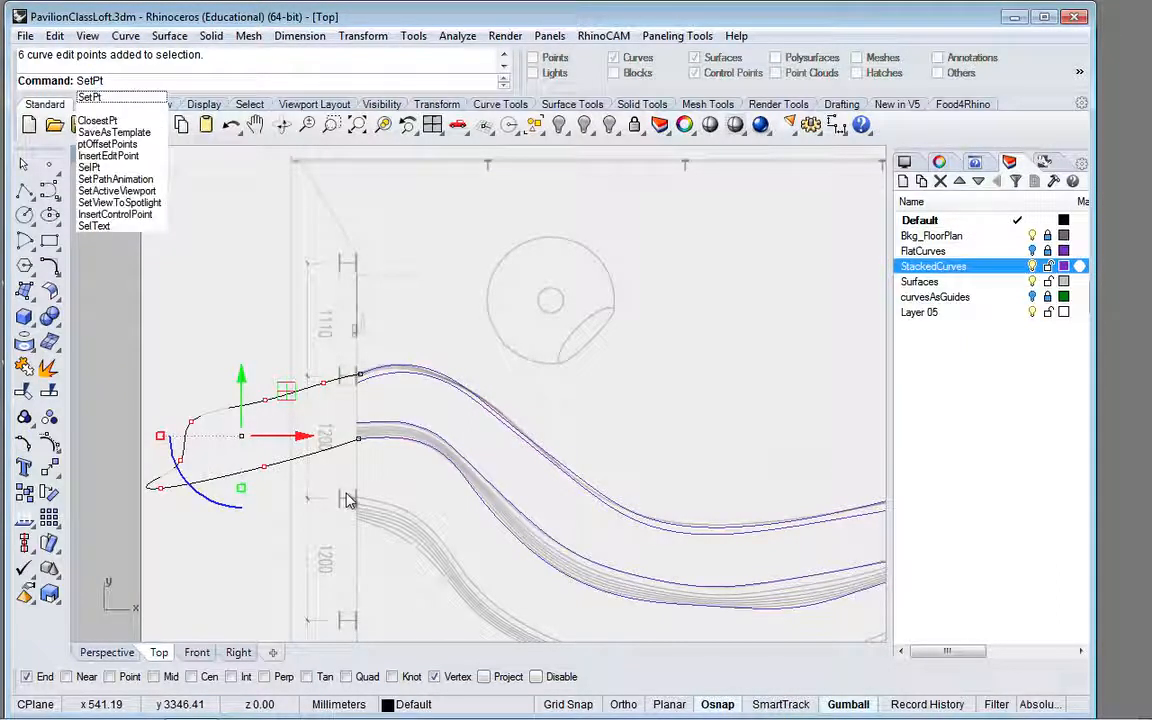
{"action": "key", "text": "Return"}
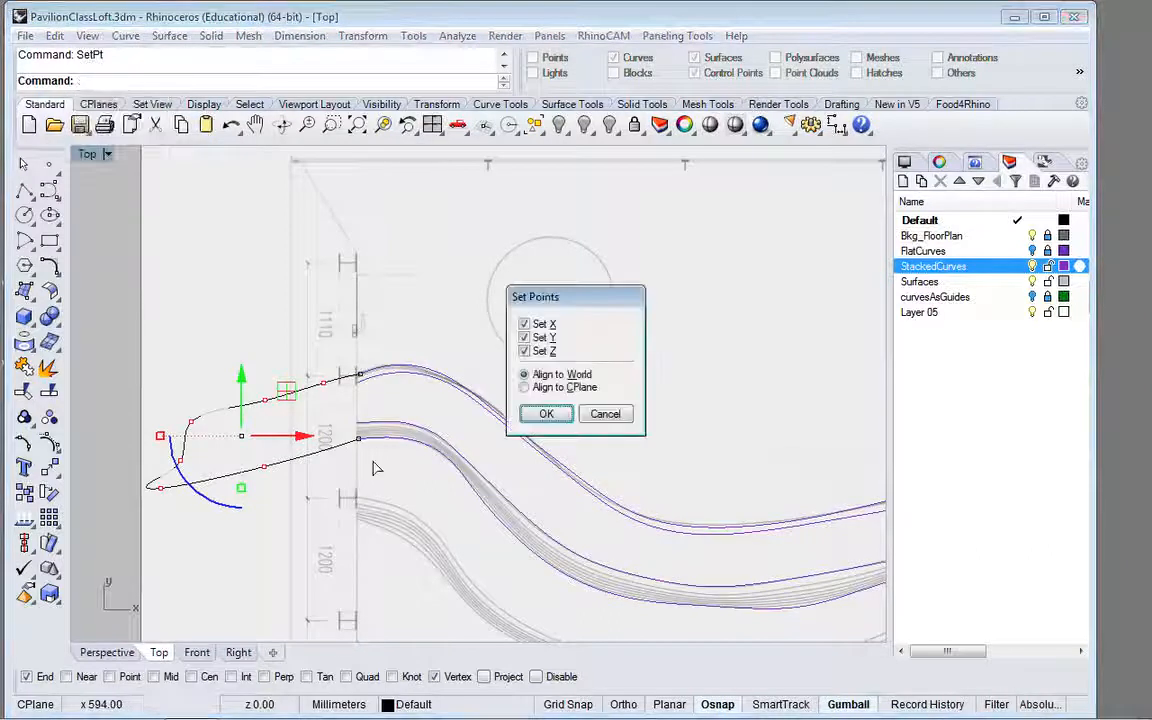
{"action": "left_click", "coordinate": [524, 325]}
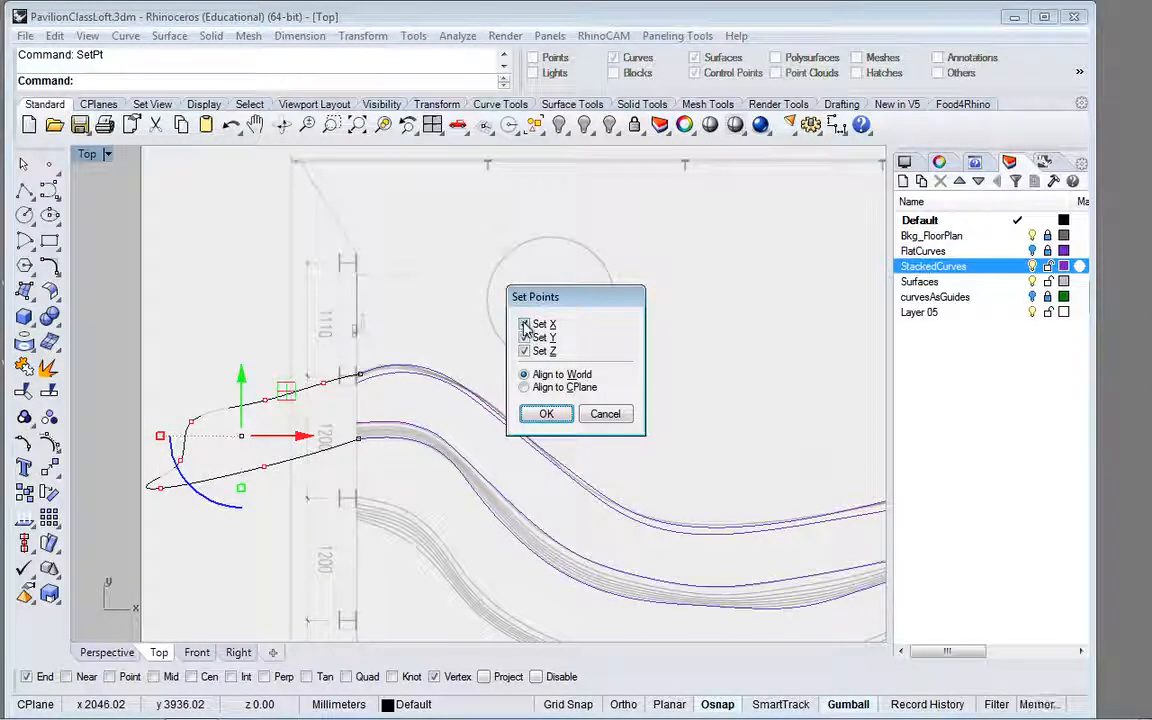
{"action": "left_click", "coordinate": [524, 325]}
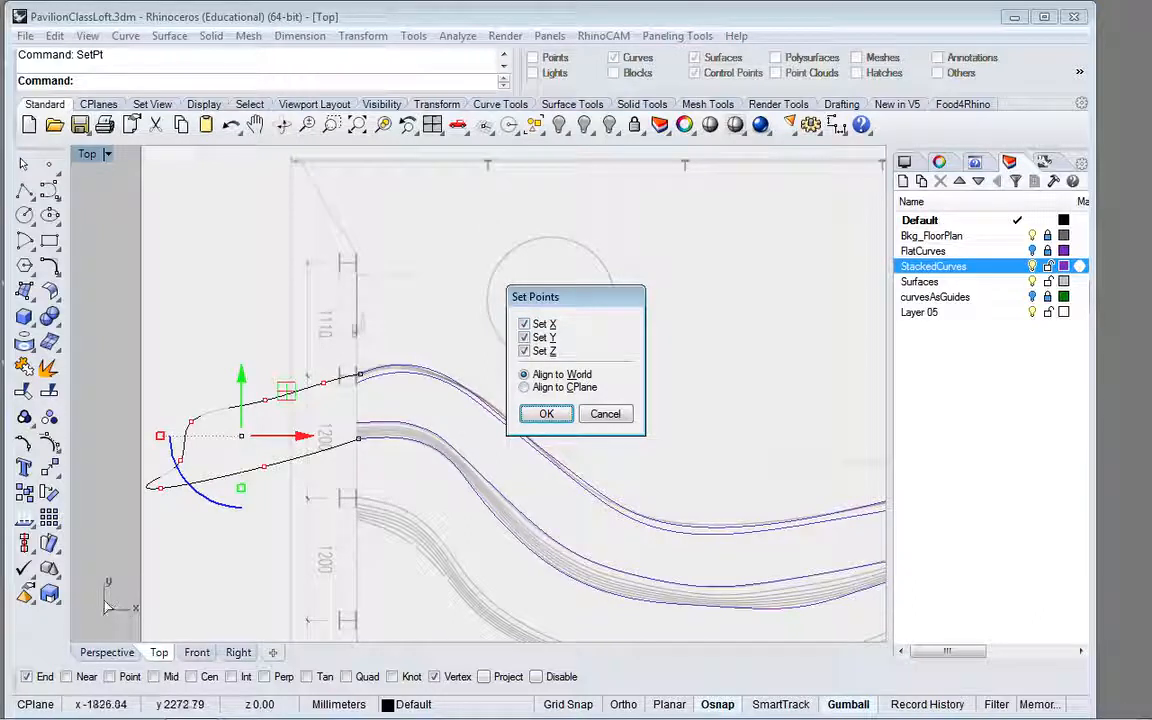
{"action": "left_click", "coordinate": [524, 351]}
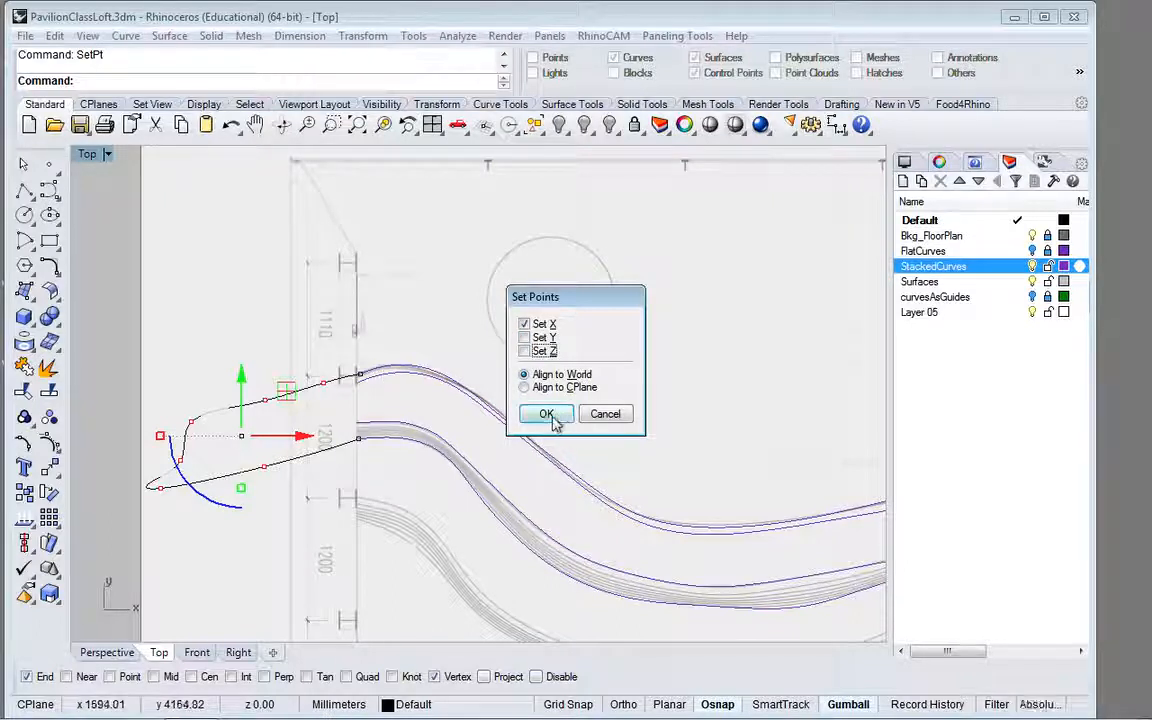
{"action": "left_click", "coordinate": [547, 415]}
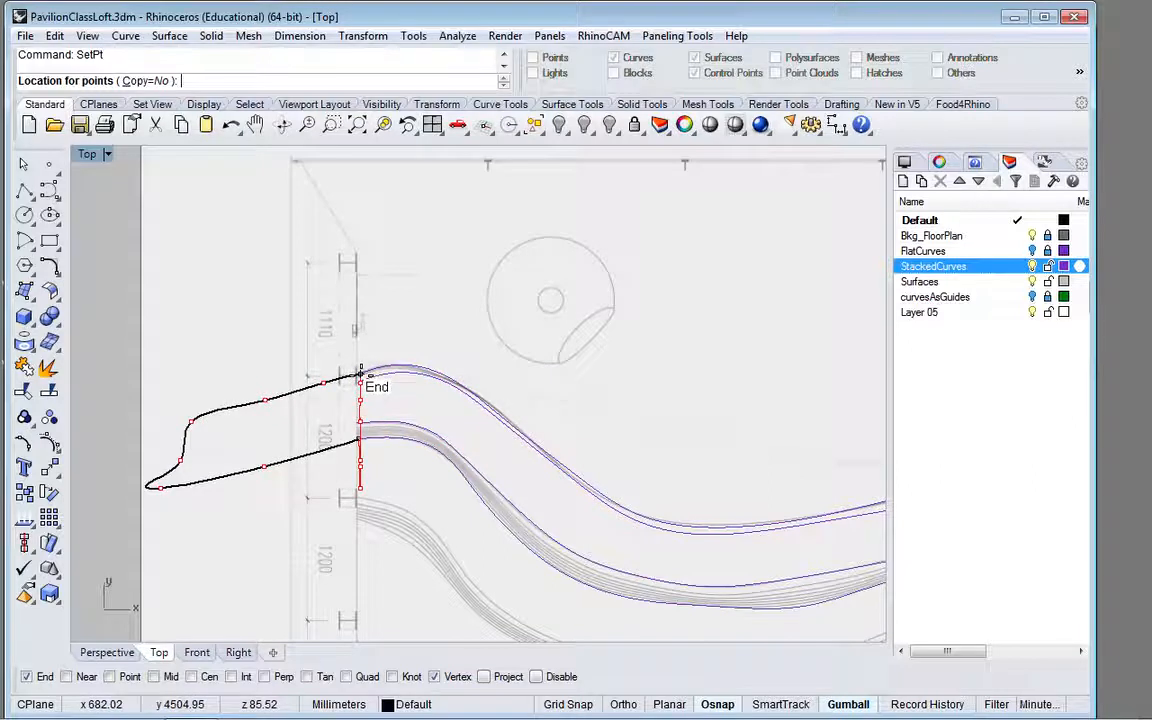
{"action": "left_click", "coordinate": [360, 372]}
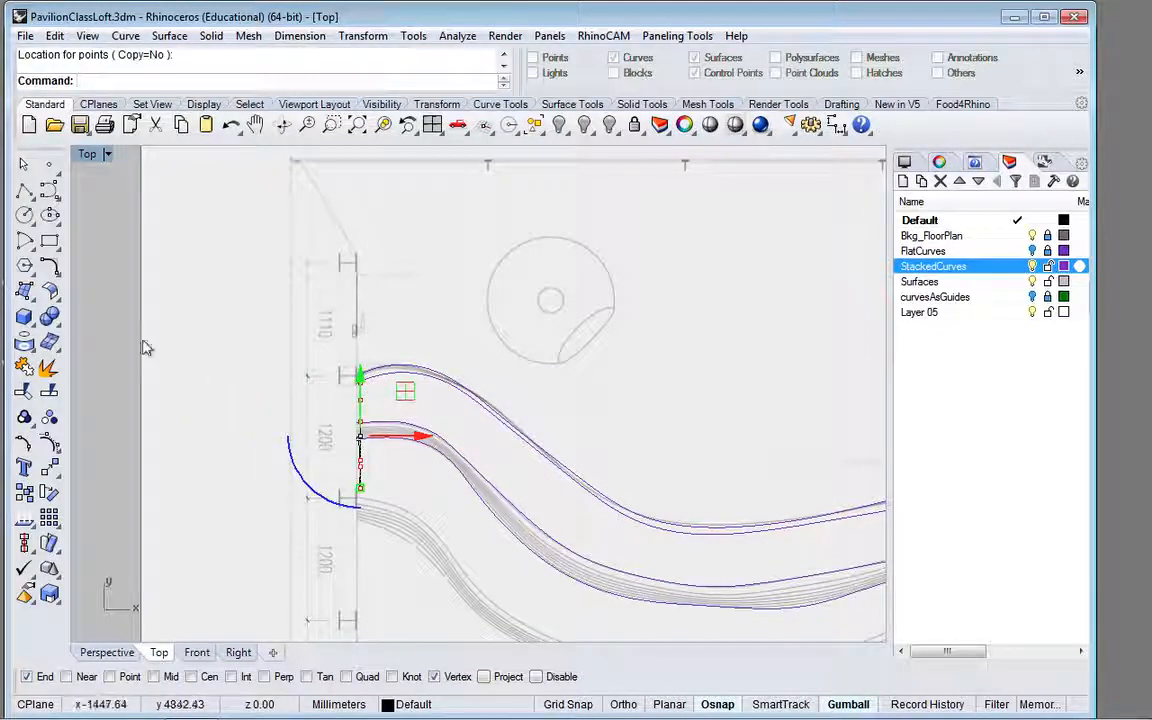
{"action": "key", "text": "ctrl+z"}
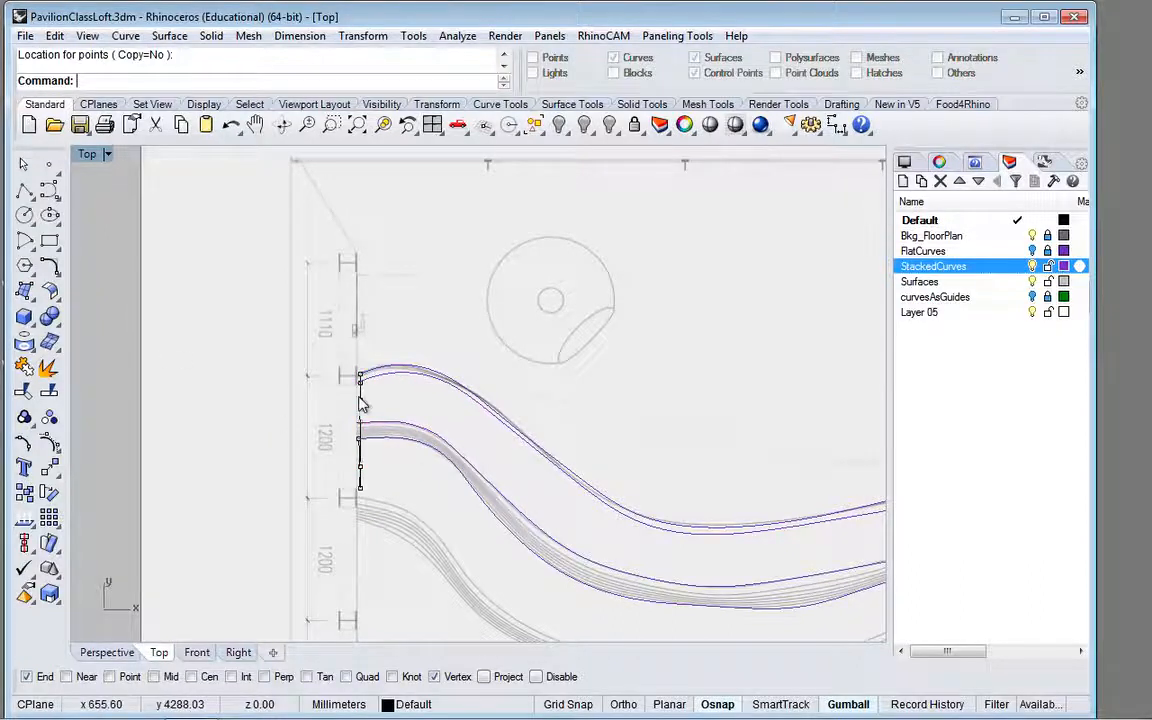
Step: Check the aligned connecting curve in the Perspective view against the open ends of the stacked curves
{"action": "scroll", "coordinate": [361, 403], "scroll_direction": "down", "scroll_amount": 2}
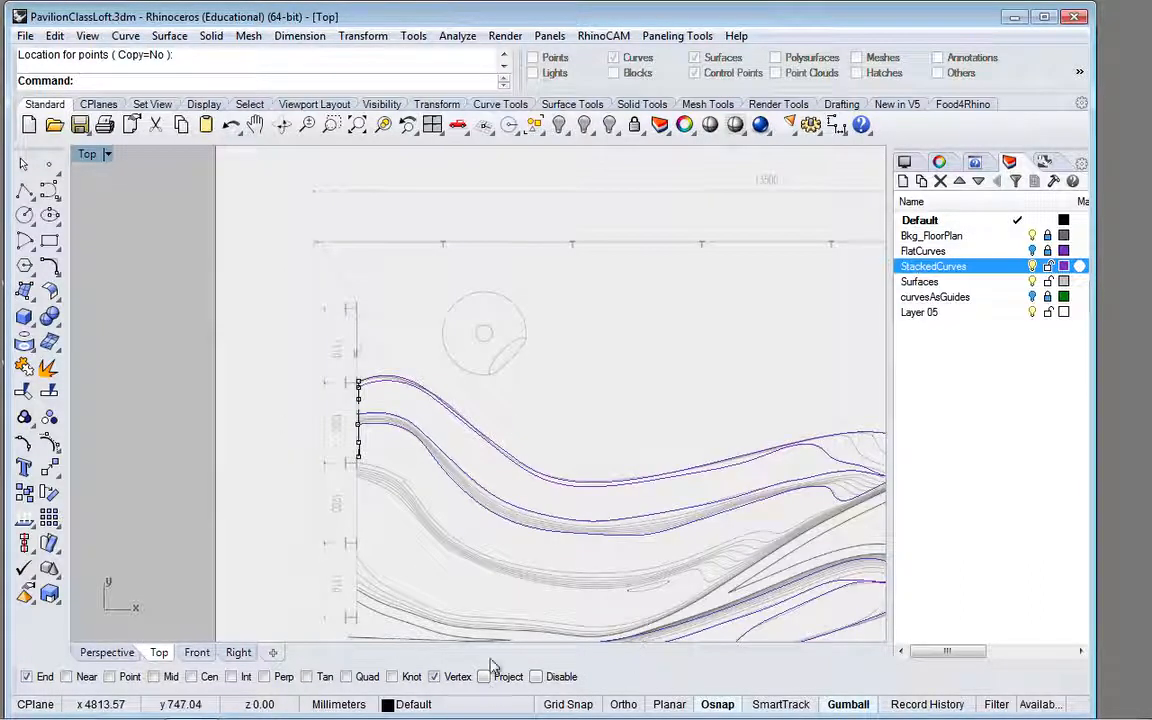
{"action": "left_click", "coordinate": [108, 654]}
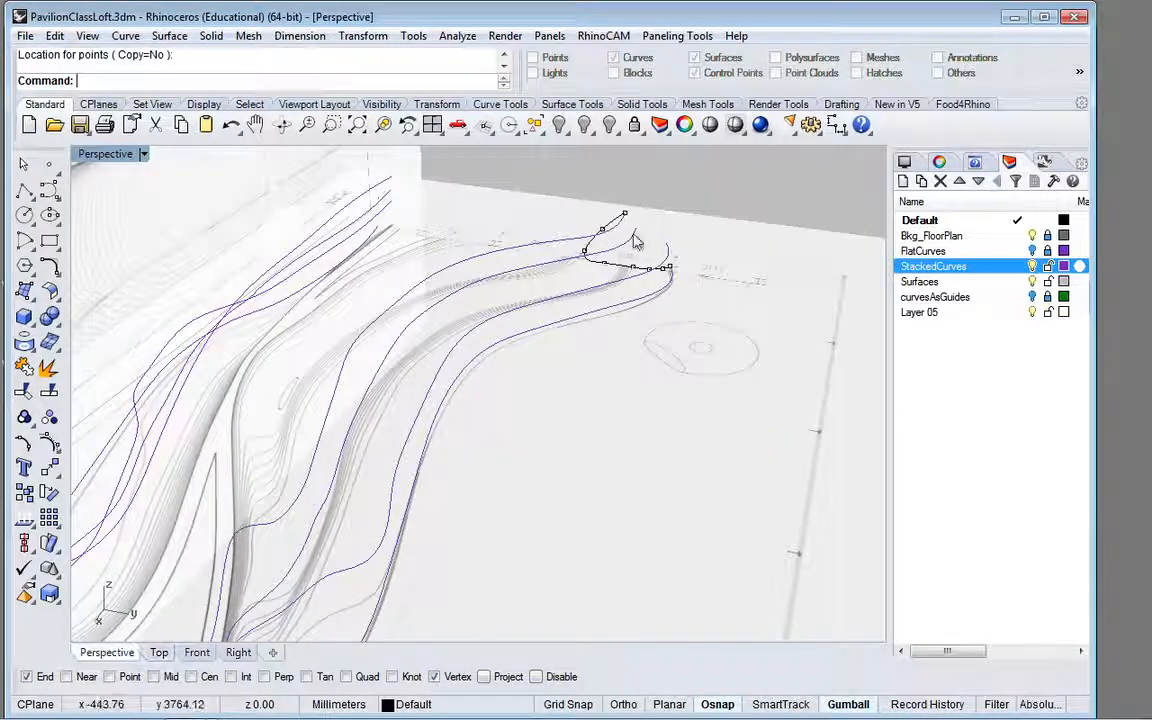
{"action": "scroll", "coordinate": [634, 241], "scroll_direction": "up", "scroll_amount": 2}
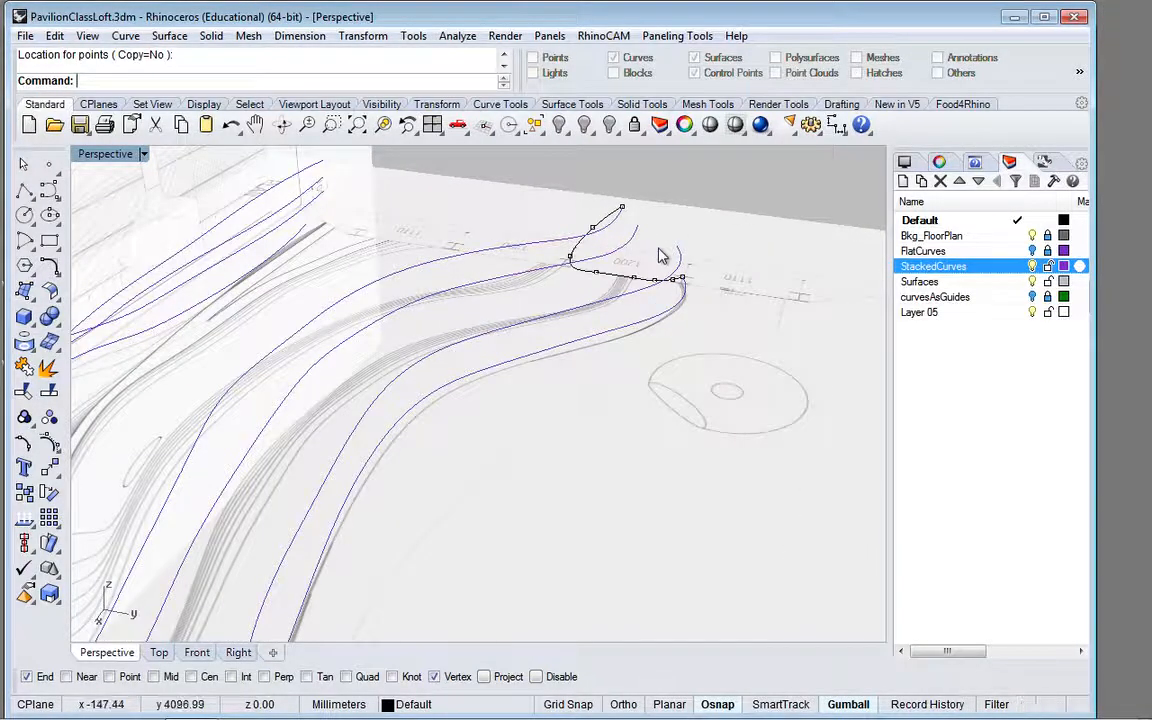
Step: In the Right view, move the connecting curve's two intermediate edit points nearest its upper end beneath that end, about 275 mm and 580 mm
{"action": "scroll", "coordinate": [659, 256], "scroll_direction": "down", "scroll_amount": 5}
{"action": "scroll", "coordinate": [659, 256], "scroll_direction": "up", "scroll_amount": 6}
{"action": "scroll", "coordinate": [660, 258], "scroll_direction": "up", "scroll_amount": 4}
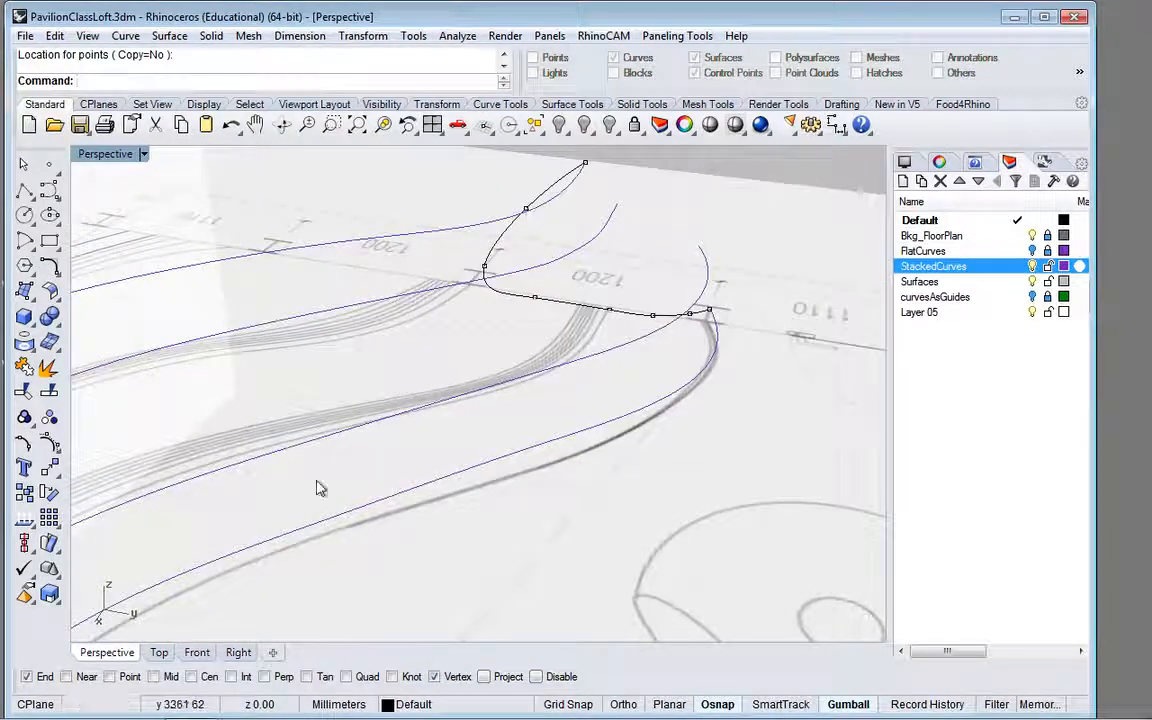
{"action": "left_click", "coordinate": [237, 653]}
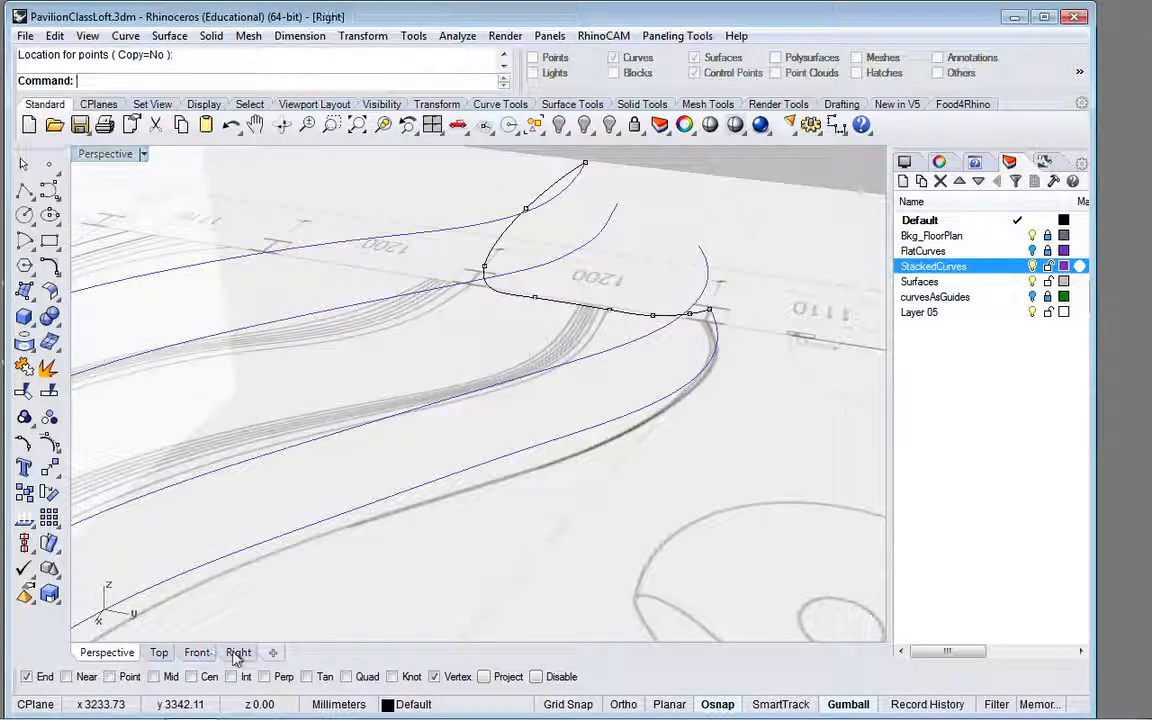
{"action": "scroll", "coordinate": [469, 502], "scroll_direction": "down", "scroll_amount": 20}
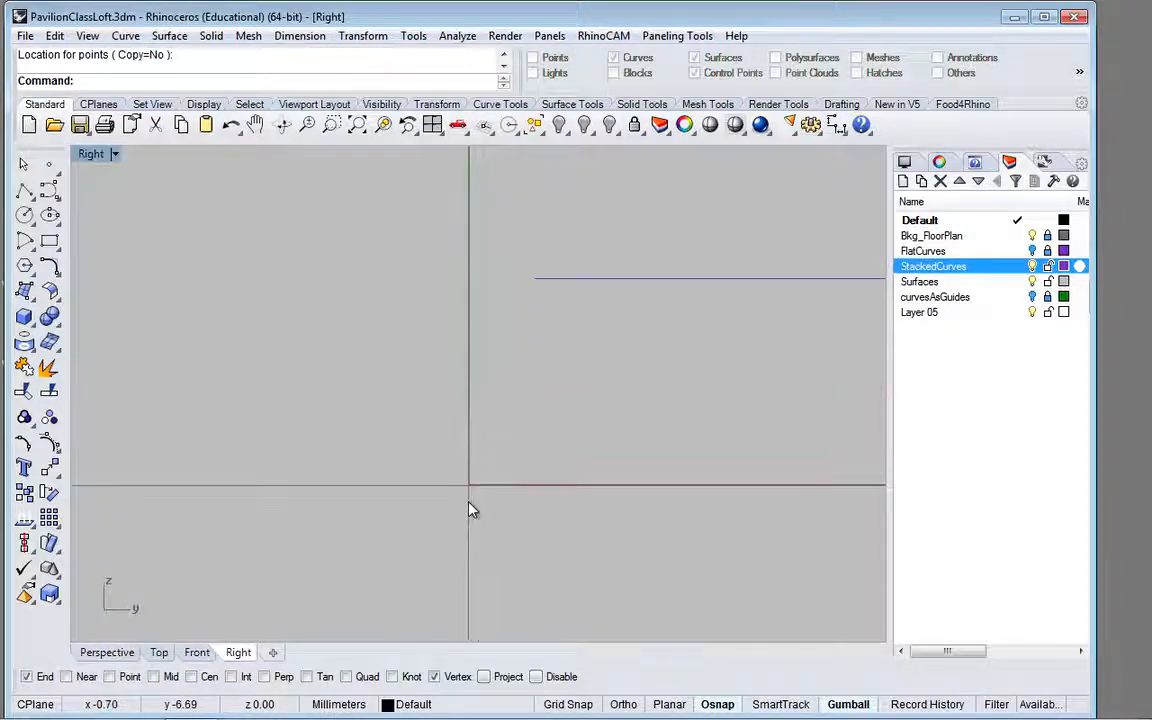
{"action": "scroll", "coordinate": [470, 506], "scroll_direction": "down", "scroll_amount": 5}
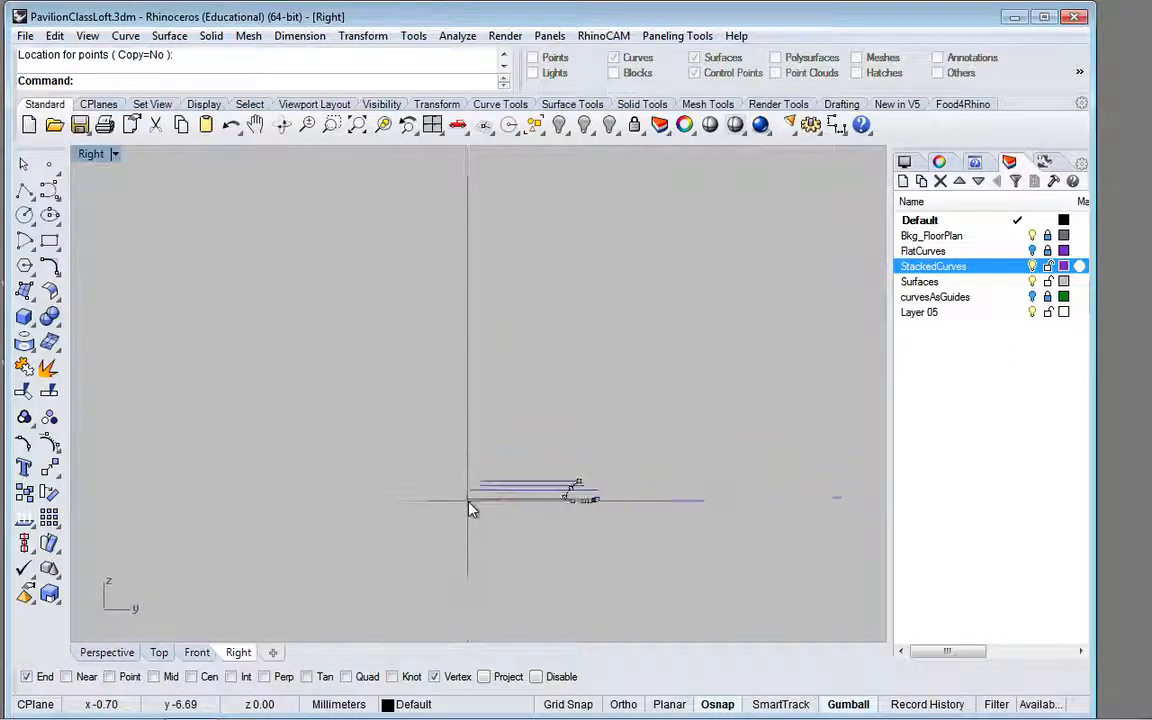
{"action": "scroll", "coordinate": [586, 498], "scroll_direction": "up", "scroll_amount": 10}
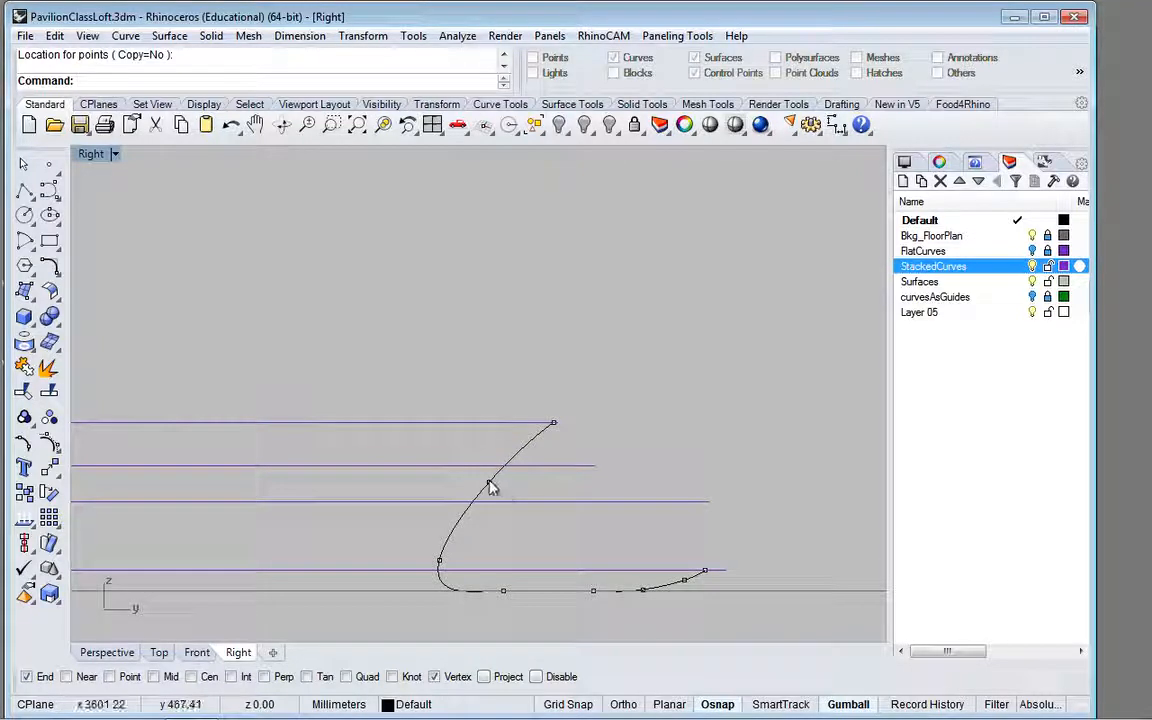
{"action": "left_click", "coordinate": [490, 485]}
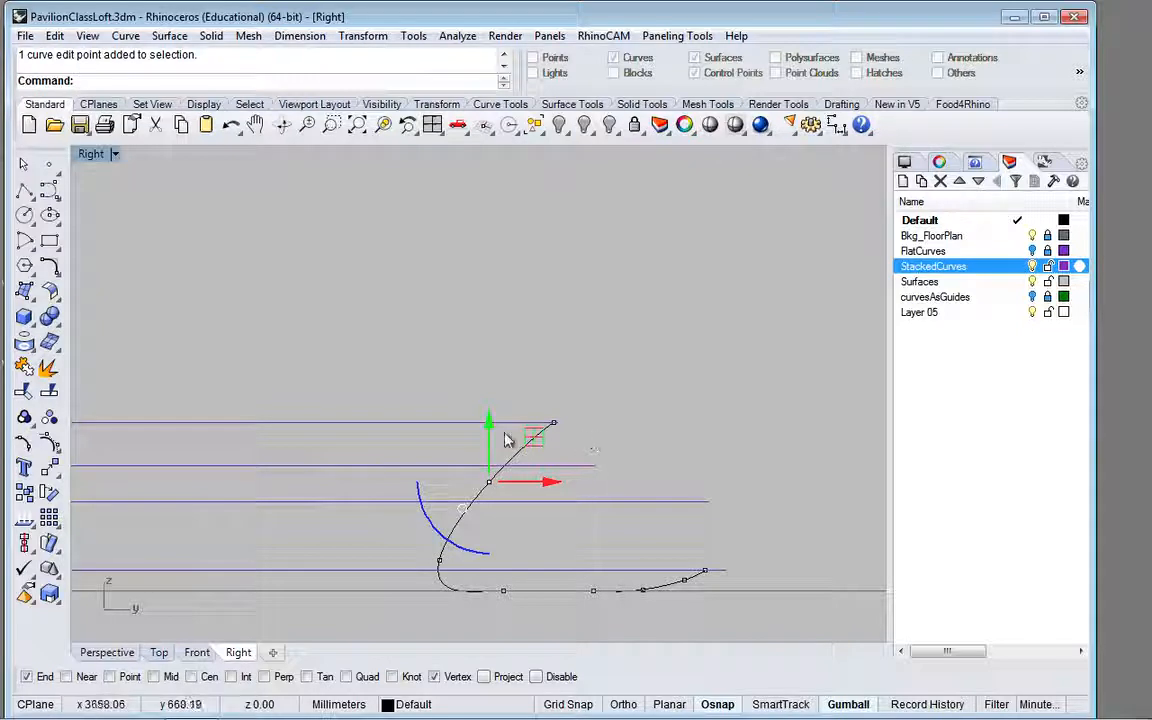
{"action": "left_click_drag", "start_coordinate": [532, 441], "coordinate": [596, 424]}
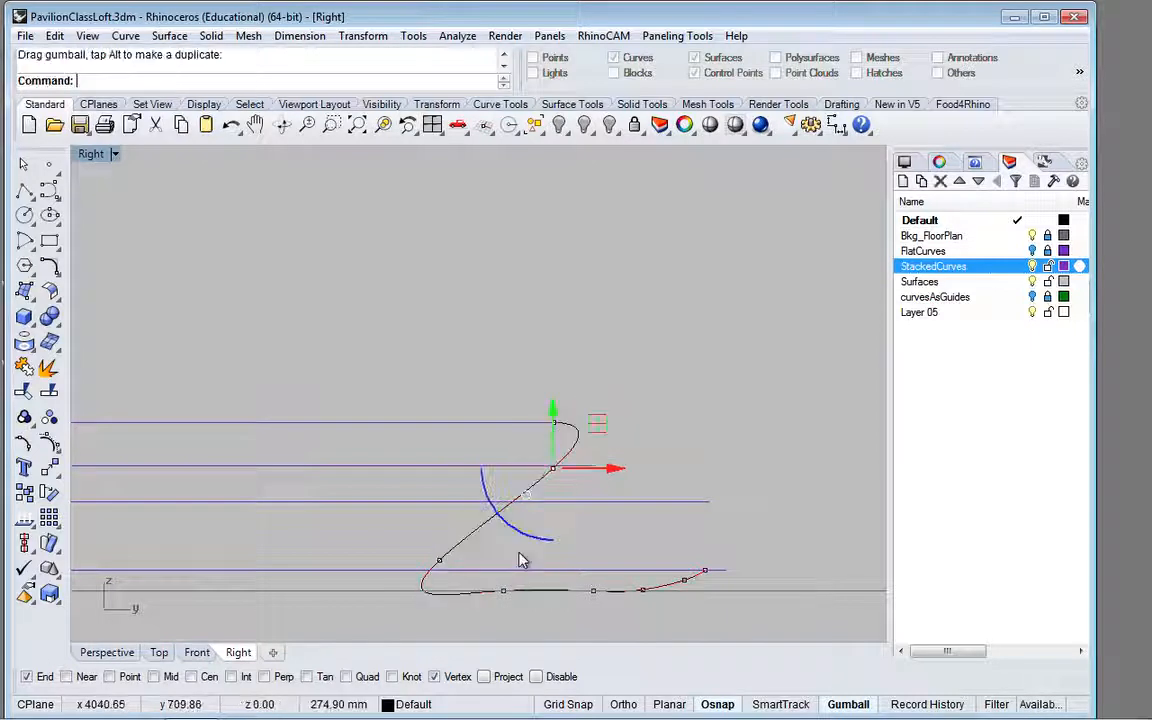
{"action": "left_click", "coordinate": [440, 563]}
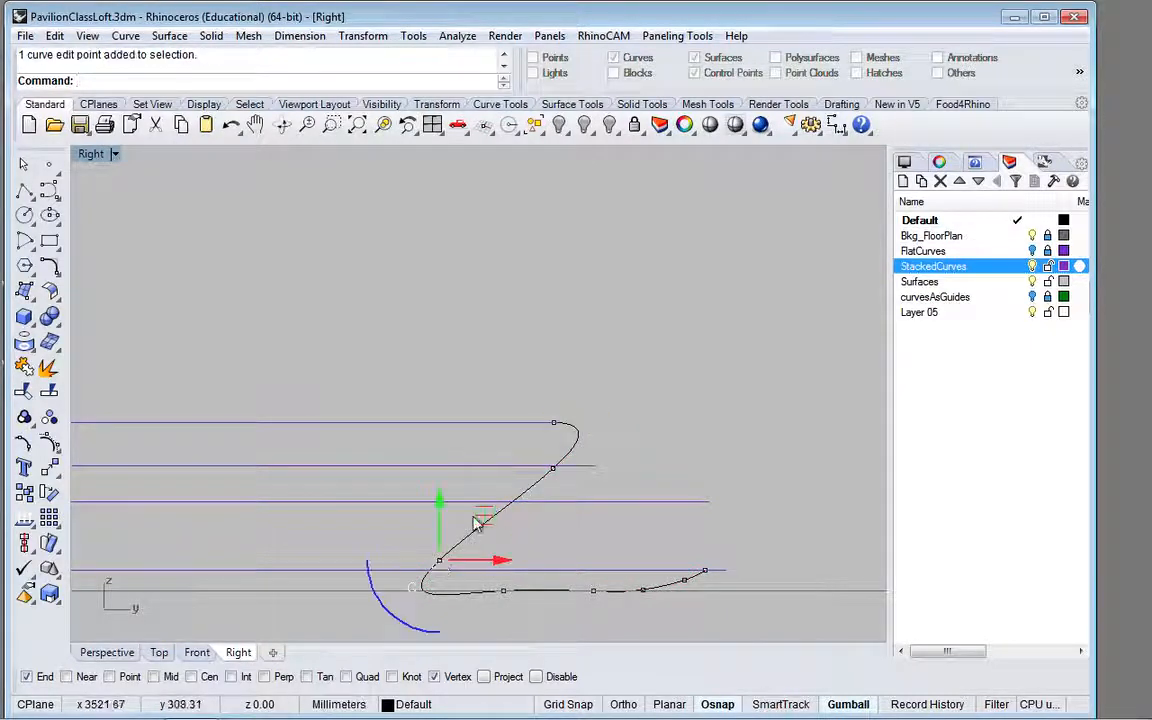
{"action": "left_click_drag", "start_coordinate": [478, 524], "coordinate": [612, 465]}
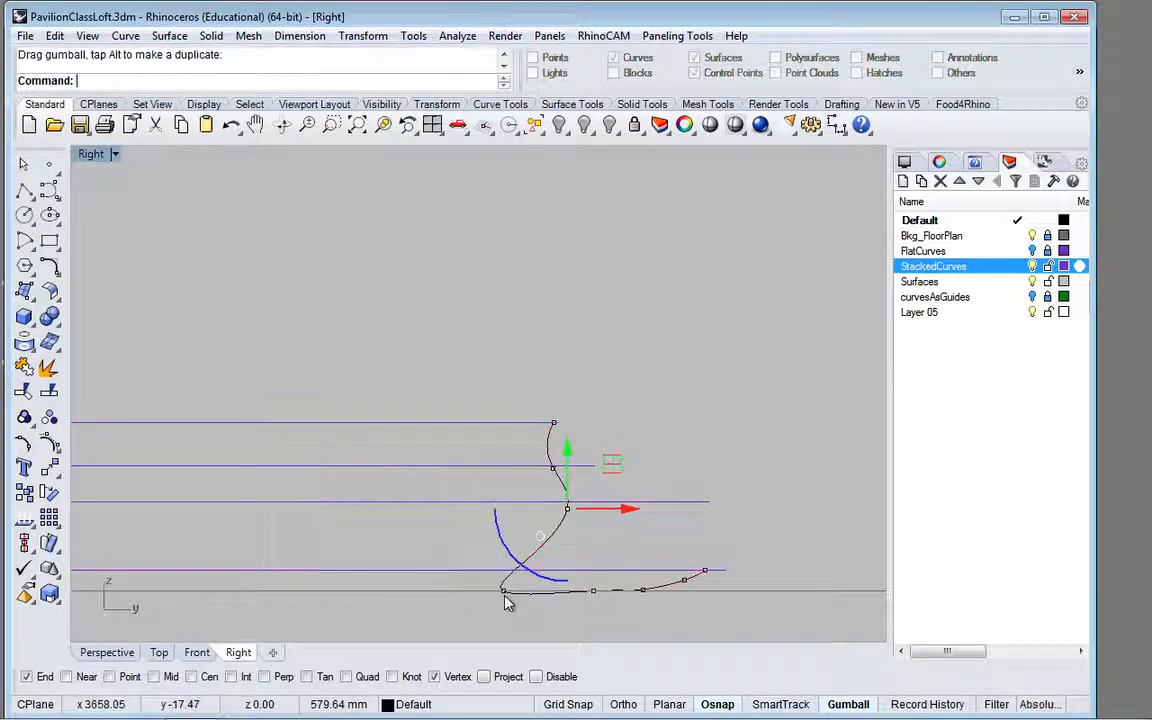
Step: Lift the connecting curve's next two edit points off the ground line to between the two lowest stacked curves, about 470 mm and 265 mm
{"action": "left_click", "coordinate": [504, 591]}
{"action": "left_click_drag", "start_coordinate": [547, 549], "coordinate": [640, 485]}
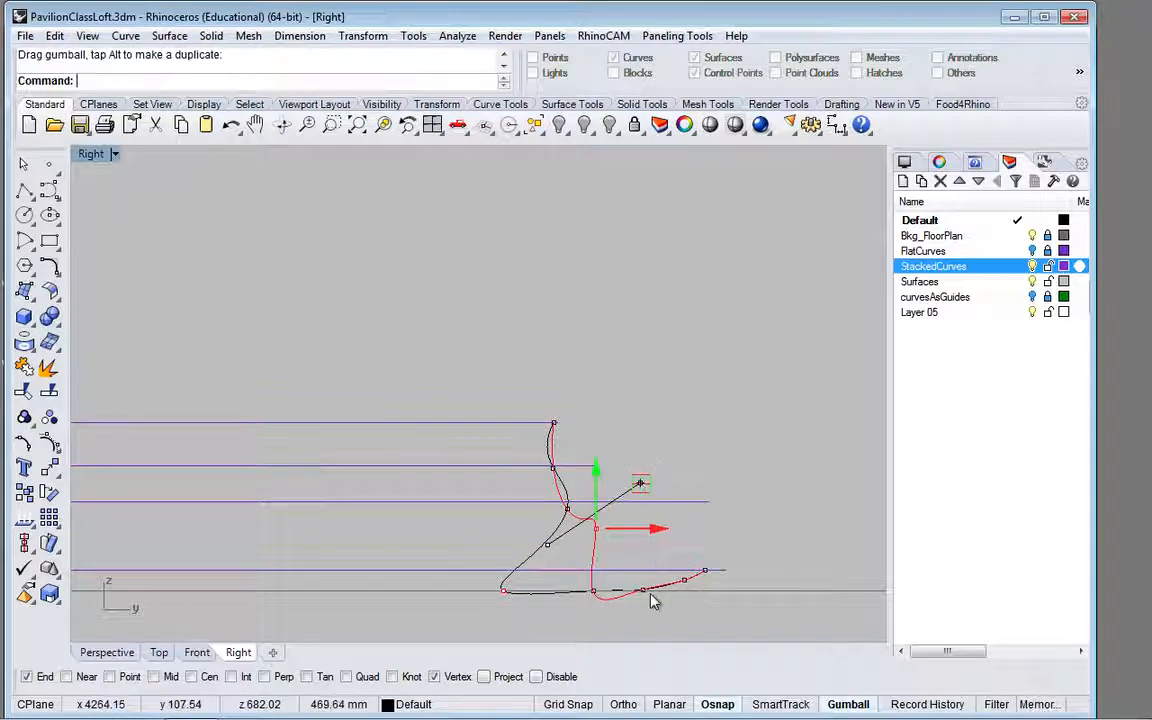
{"action": "left_click", "coordinate": [596, 596]}
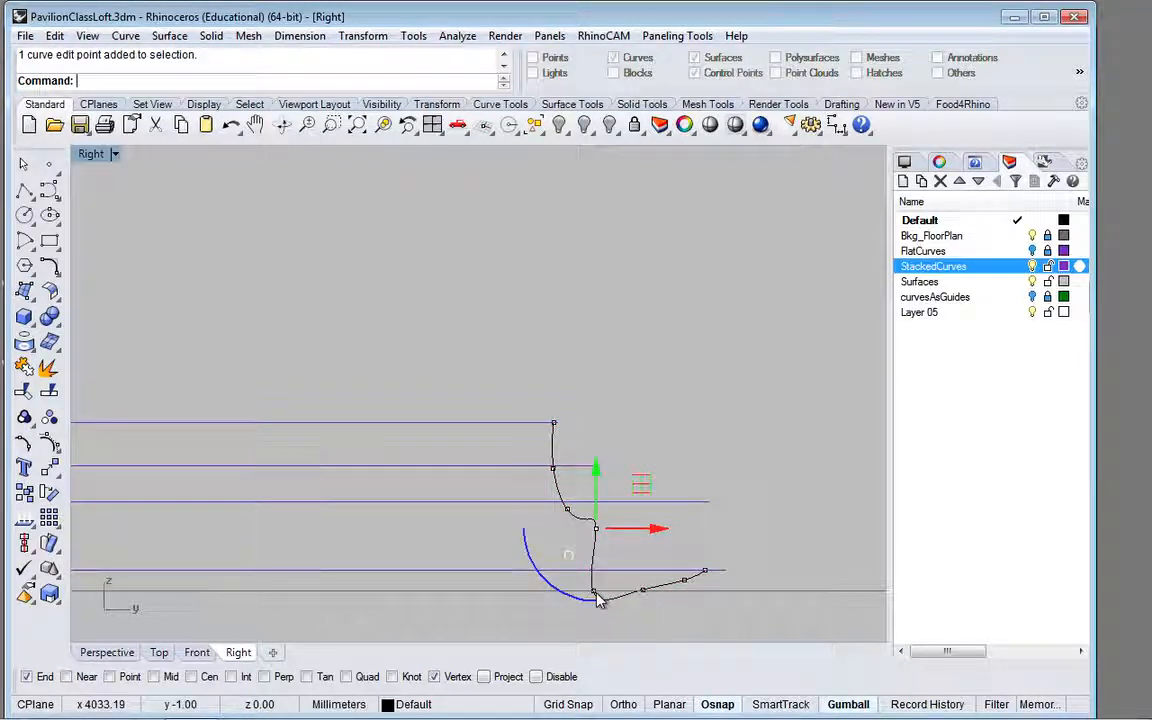
{"action": "left_click_drag", "start_coordinate": [641, 542], "coordinate": [661, 488]}
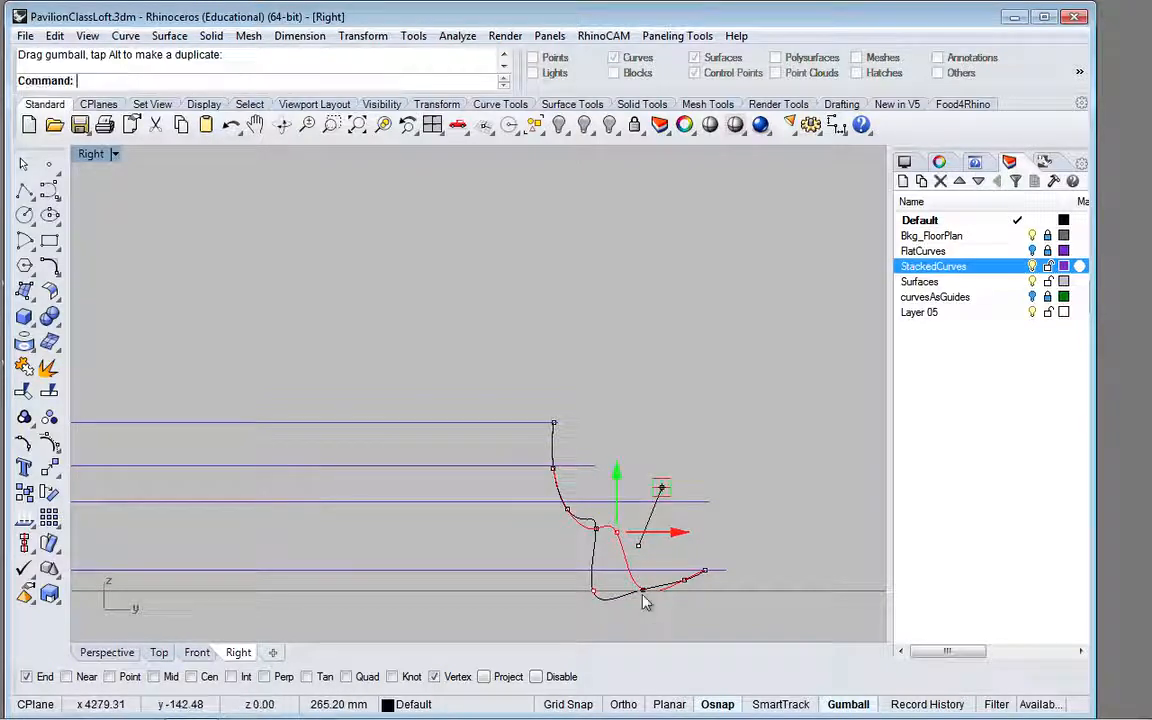
Step: Place the last intermediate edit point directly above the lower endpoint and the one before it at the second-lowest stacked curve's open end
{"action": "left_click", "coordinate": [644, 591]}
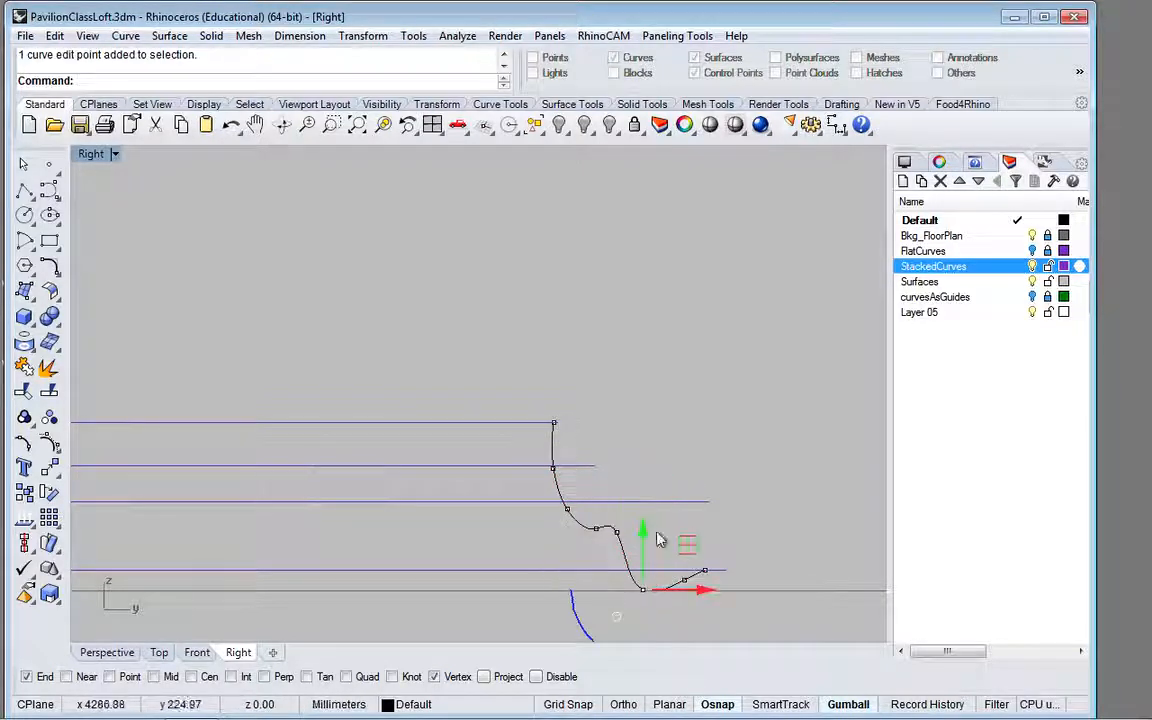
{"action": "left_click_drag", "start_coordinate": [684, 543], "coordinate": [704, 503]}
{"action": "left_click_drag", "start_coordinate": [688, 587], "coordinate": [688, 585]}
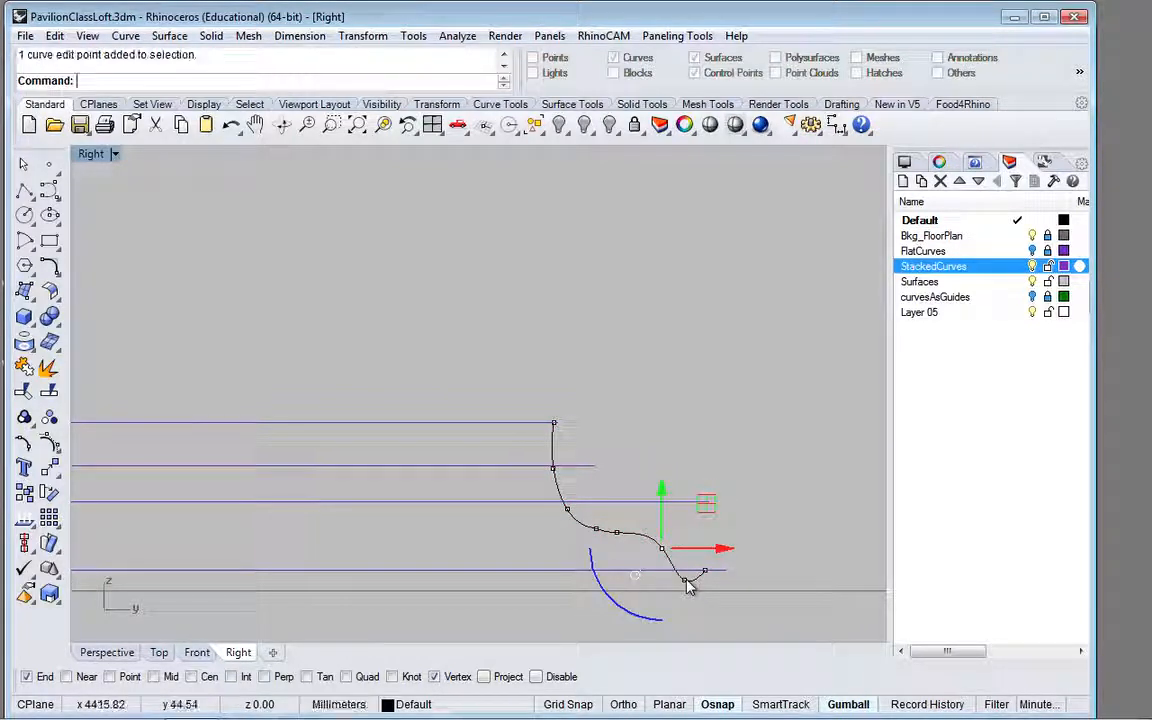
{"action": "left_click_drag", "start_coordinate": [730, 540], "coordinate": [746, 456]}
{"action": "left_click", "coordinate": [661, 549]}
Step: Raise the two middle edit points to about the second-lowest stacked curve's level, spacing them out to form a horizontal ledge
{"action": "left_click", "coordinate": [617, 534]}
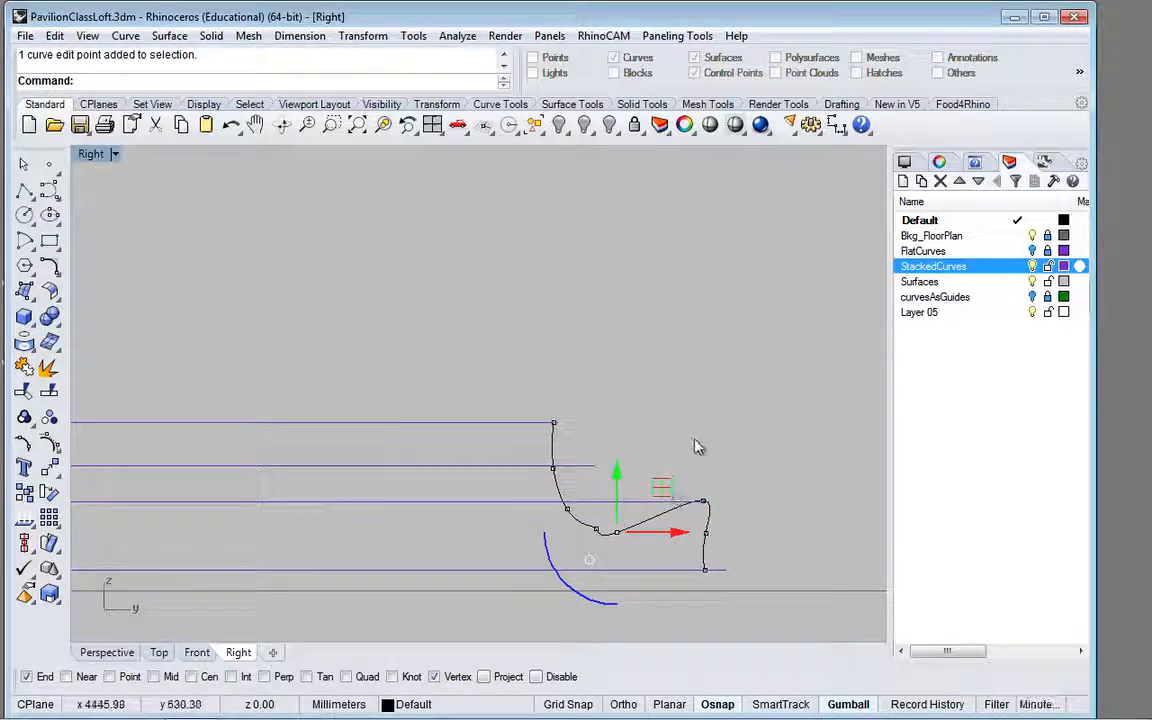
{"action": "left_click_drag", "start_coordinate": [662, 487], "coordinate": [697, 458]}
{"action": "left_click", "coordinate": [597, 537]}
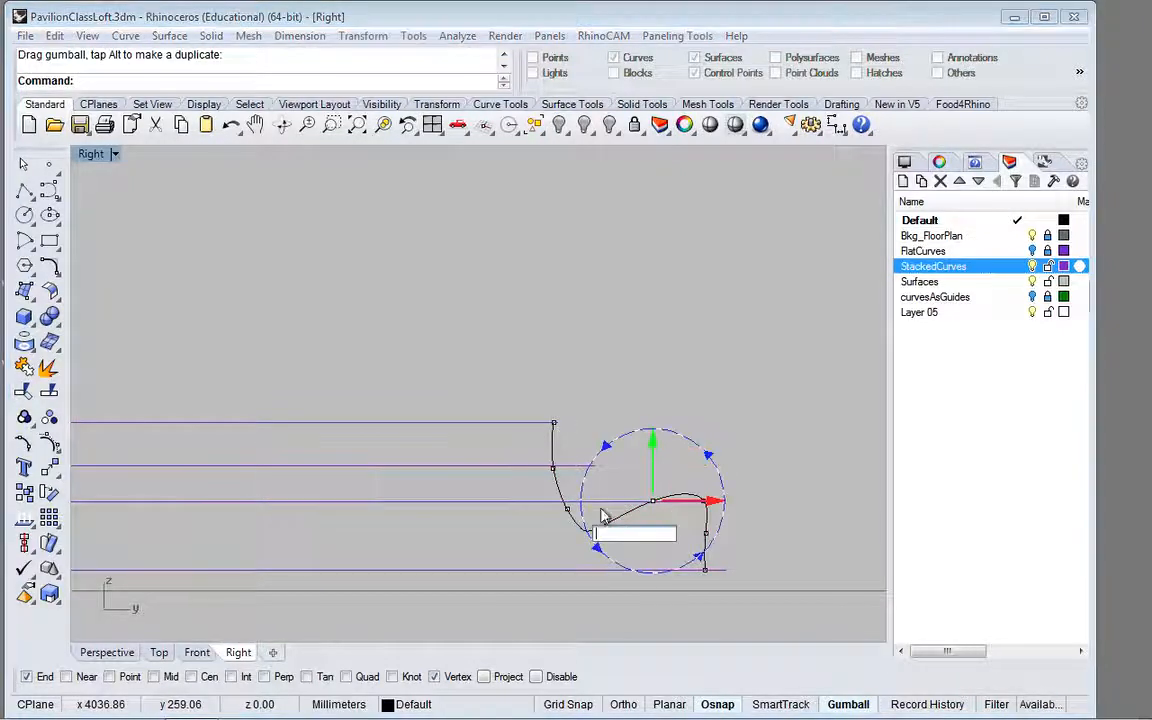
{"action": "left_click", "coordinate": [528, 537]}
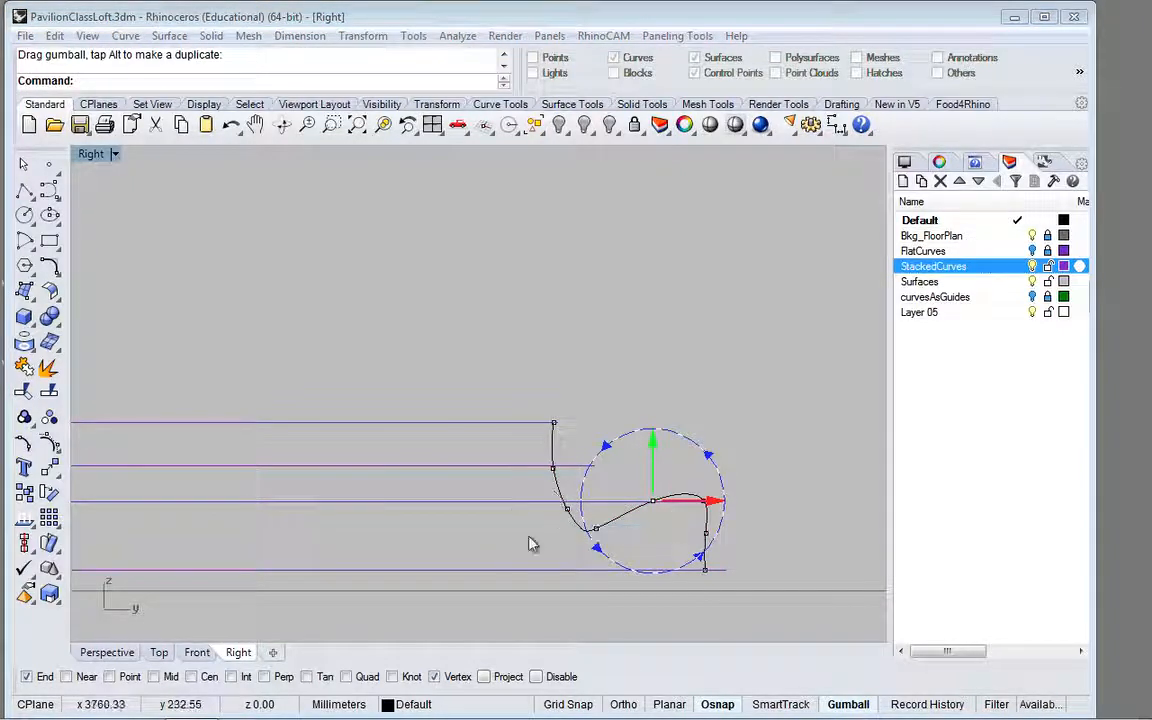
{"action": "left_click", "coordinate": [596, 532]}
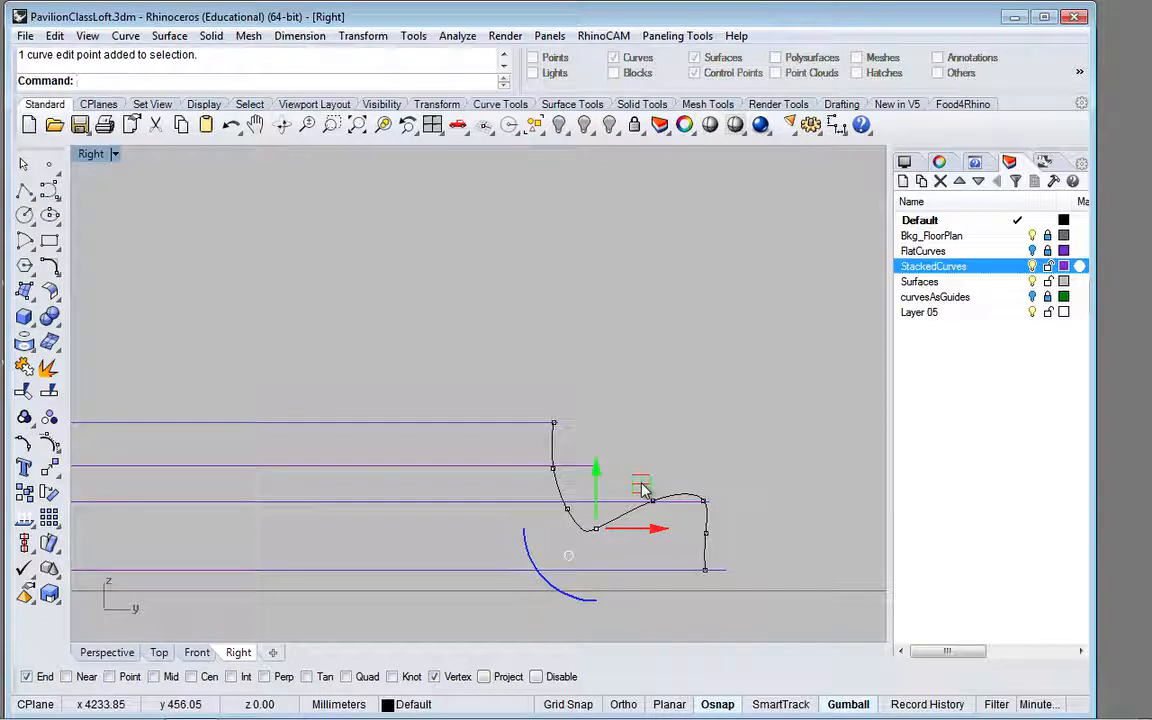
{"action": "left_click_drag", "start_coordinate": [642, 482], "coordinate": [658, 453]}
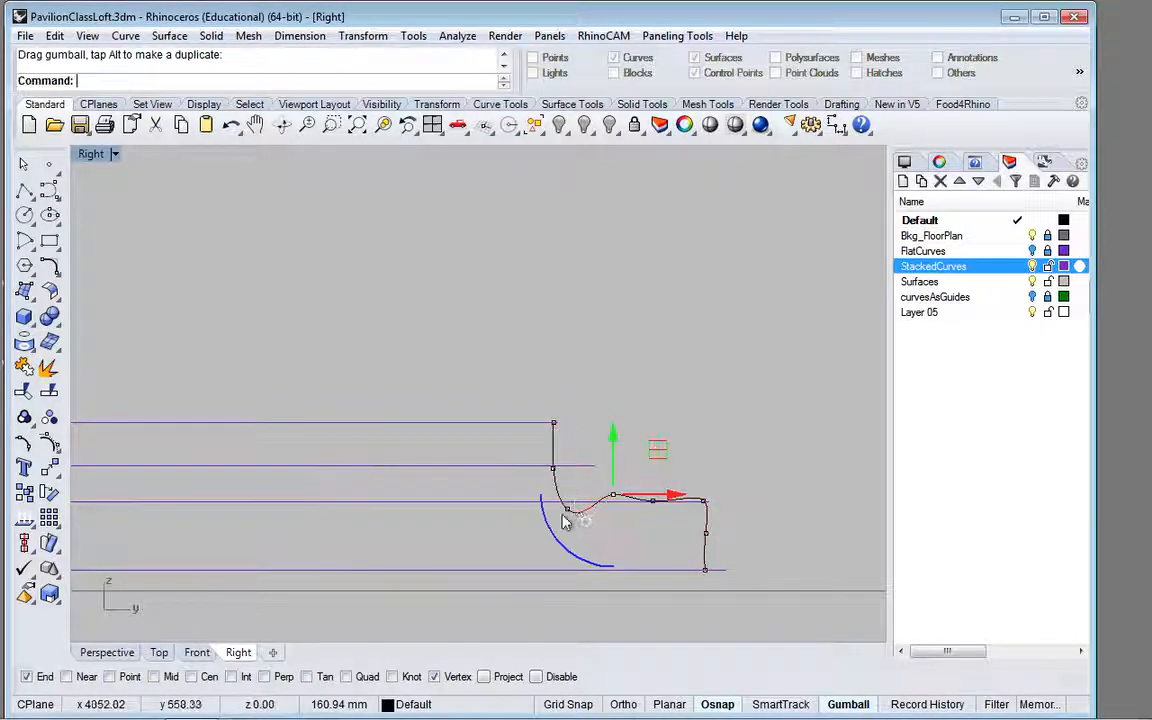
Step: Level the profile's ledge just above the second-lowest stacked curve, raising its inner corner point about 95 mm and its outer middle point about 38 mm
{"action": "left_click", "coordinate": [568, 510]}
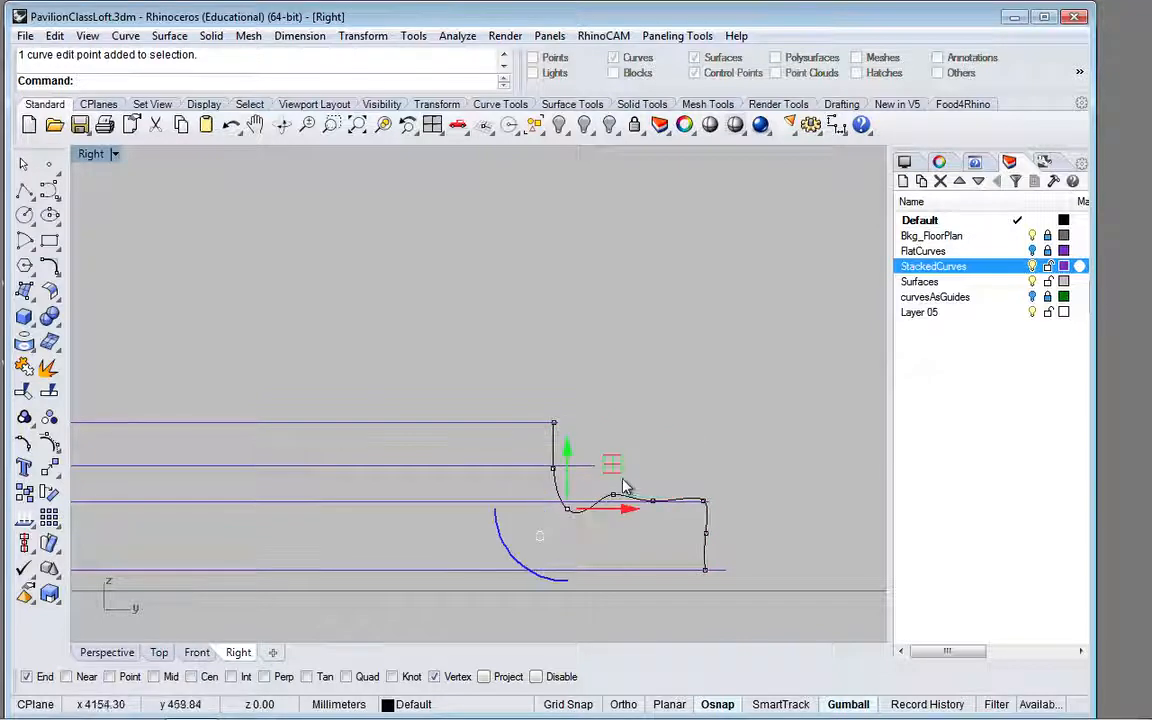
{"action": "left_click_drag", "start_coordinate": [612, 465], "coordinate": [611, 442]}
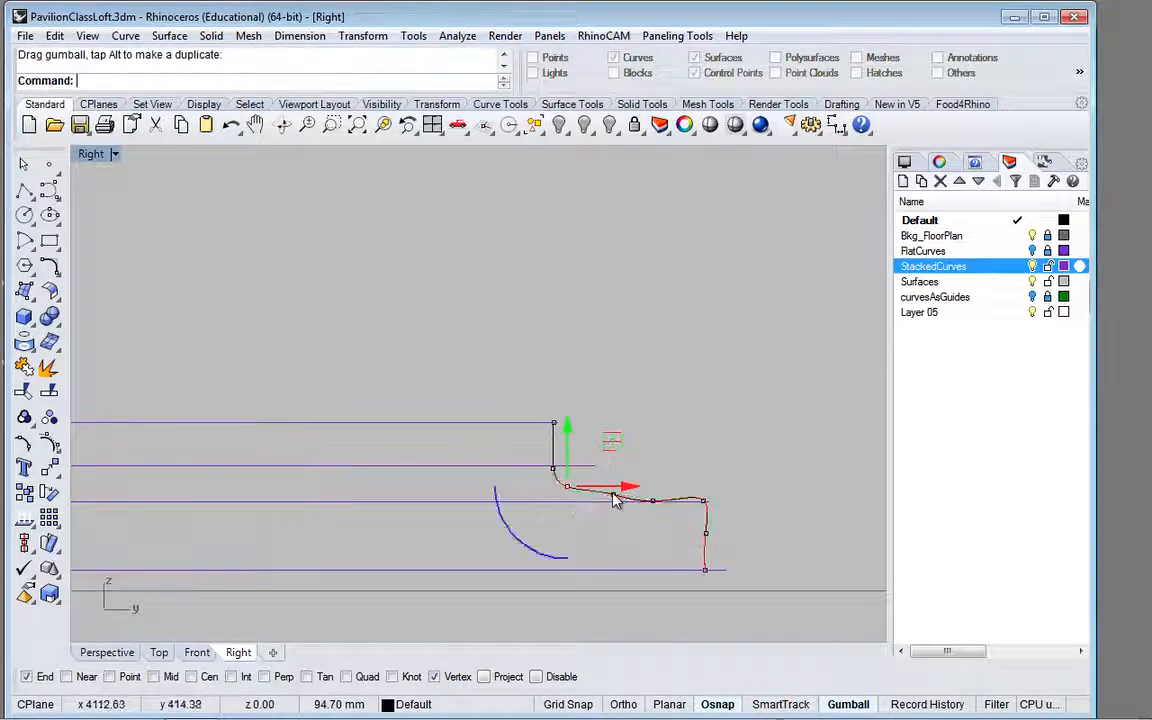
{"action": "left_click", "coordinate": [613, 490]}
{"action": "left_click", "coordinate": [593, 532]}
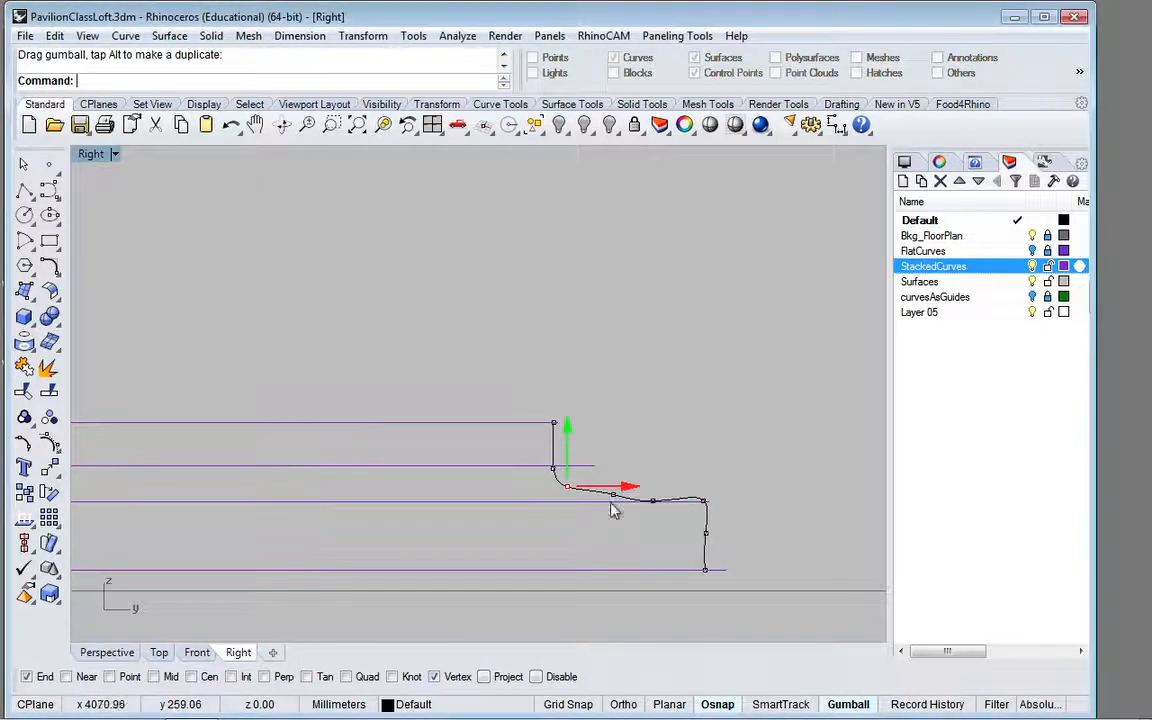
{"action": "left_click", "coordinate": [611, 501]}
{"action": "left_click", "coordinate": [613, 492]}
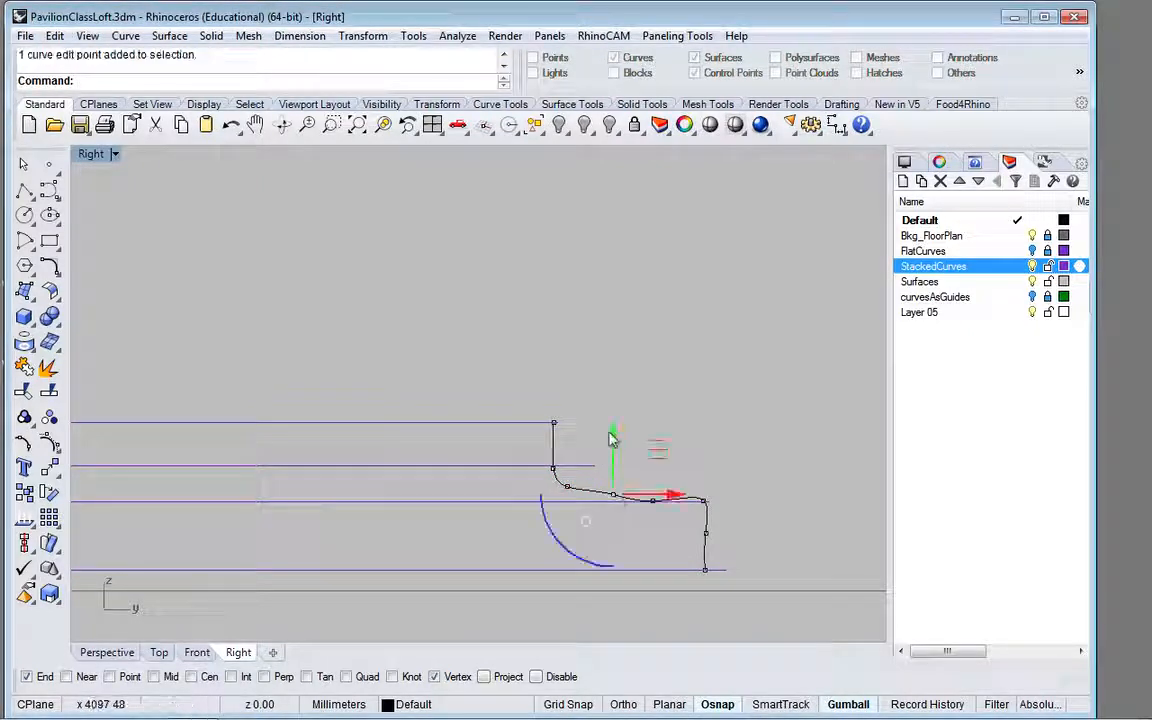
{"action": "left_click_drag", "start_coordinate": [613, 440], "coordinate": [613, 434]}
{"action": "left_click", "coordinate": [653, 502]}
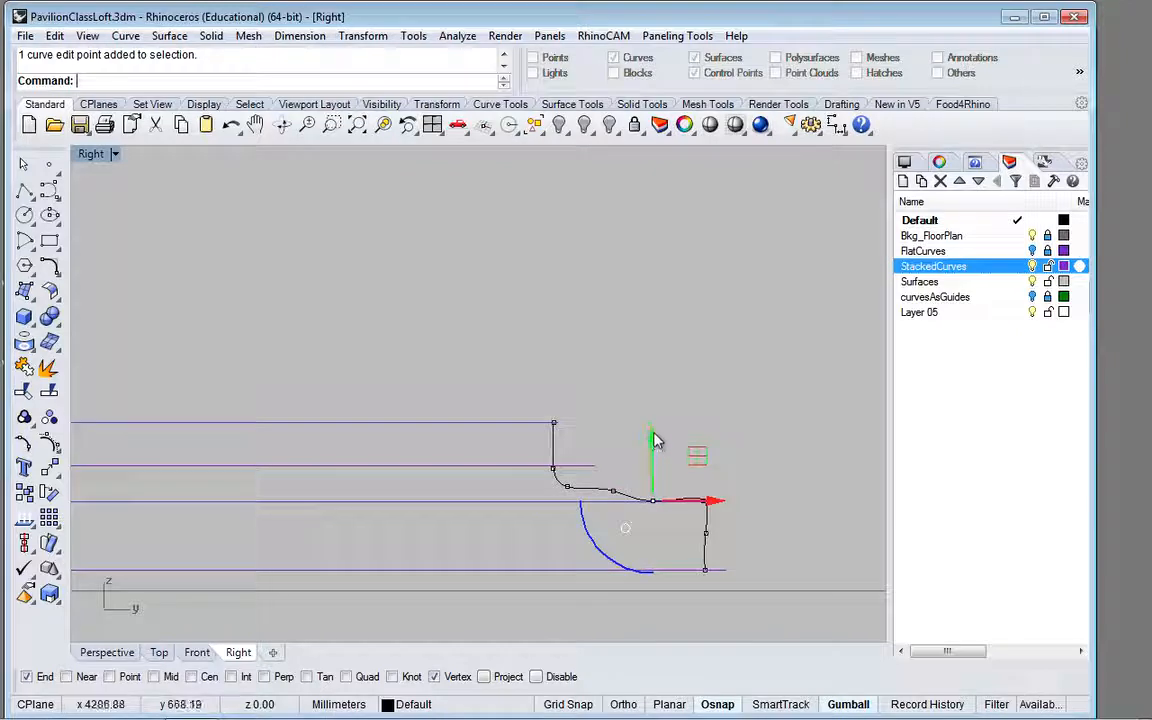
{"action": "mouse_move", "coordinate": [653, 452]}
{"action": "left_mouse_down"}
{"action": "mouse_move", "coordinate": [653, 442]}
{"action": "mouse_move", "coordinate": [651, 452]}
{"action": "left_mouse_up"}
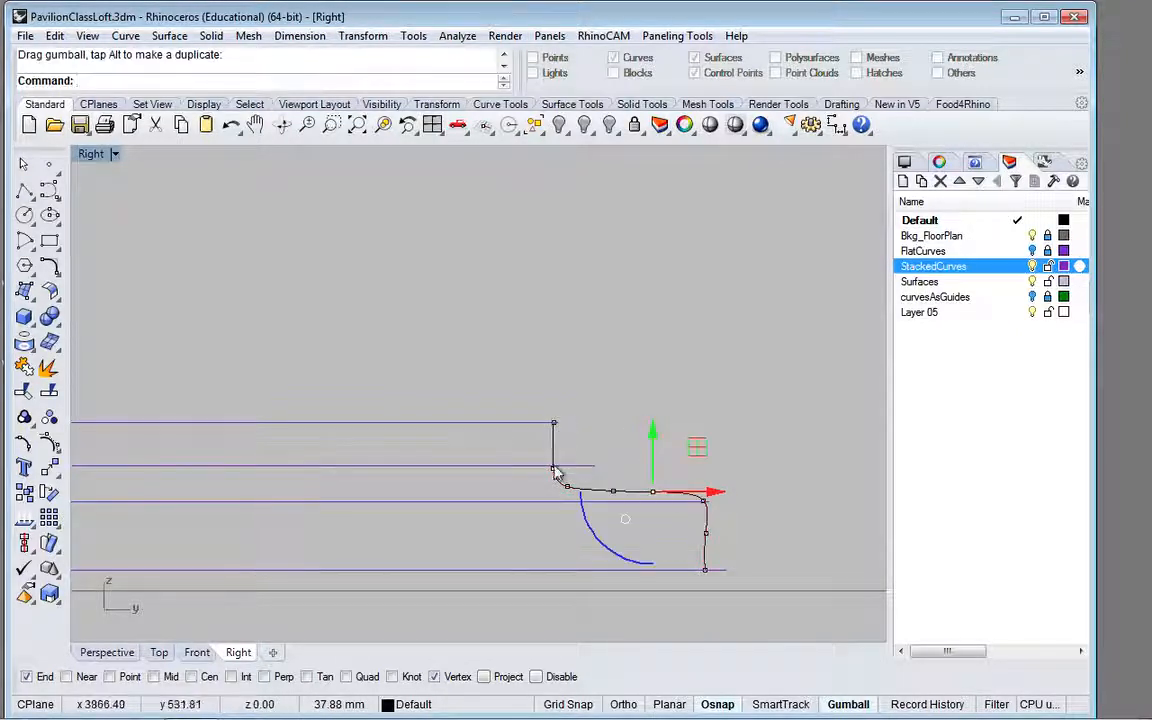
Step: Raise the edit point below the profile's upper end about 46 mm, slightly above the second-highest stacked curve, and clear the selection
{"action": "left_click", "coordinate": [556, 472]}
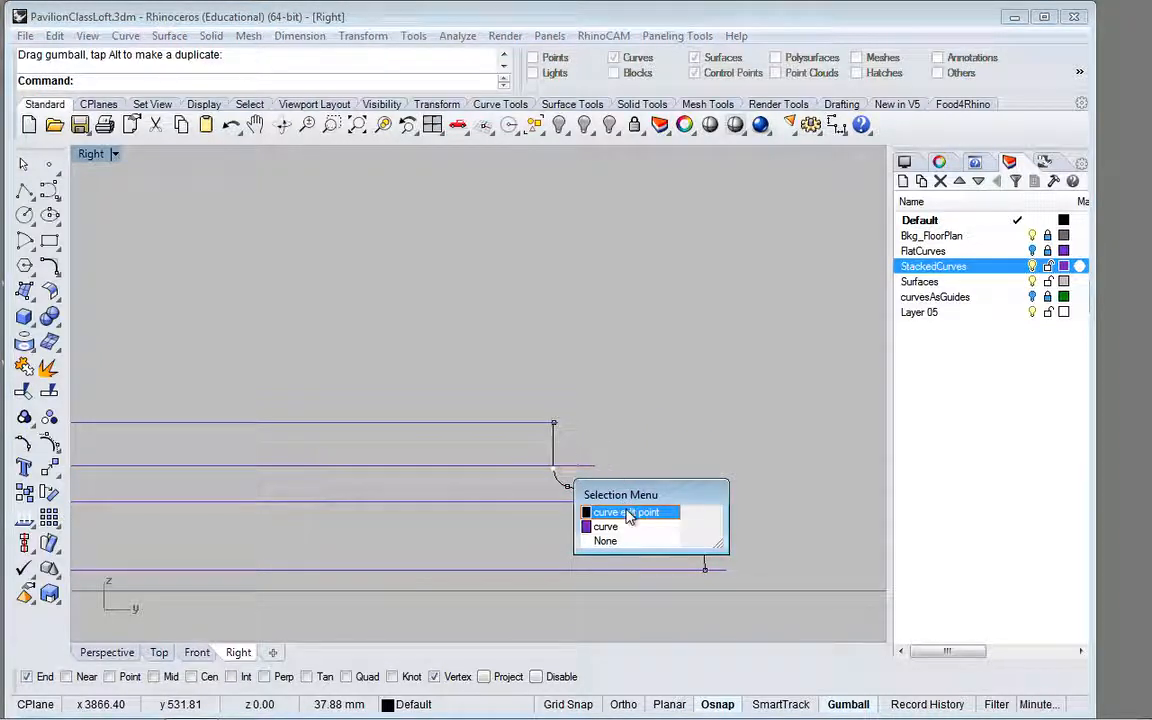
{"action": "left_click", "coordinate": [628, 513]}
{"action": "left_click_drag", "start_coordinate": [597, 430], "coordinate": [594, 415]}
{"action": "left_click", "coordinate": [700, 425]}
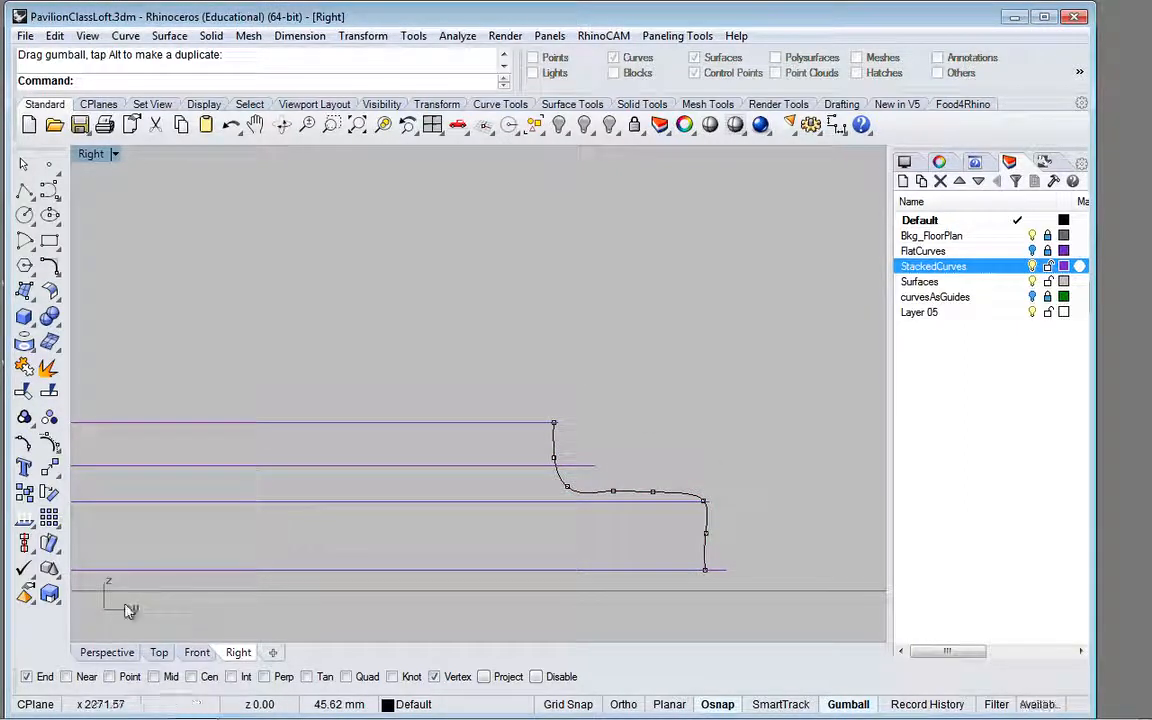
Step: Try sweeping the end profile along two rails, using the lowest and highest stacked curves as rails and the profile as the cross section
{"action": "left_click", "coordinate": [118, 652]}
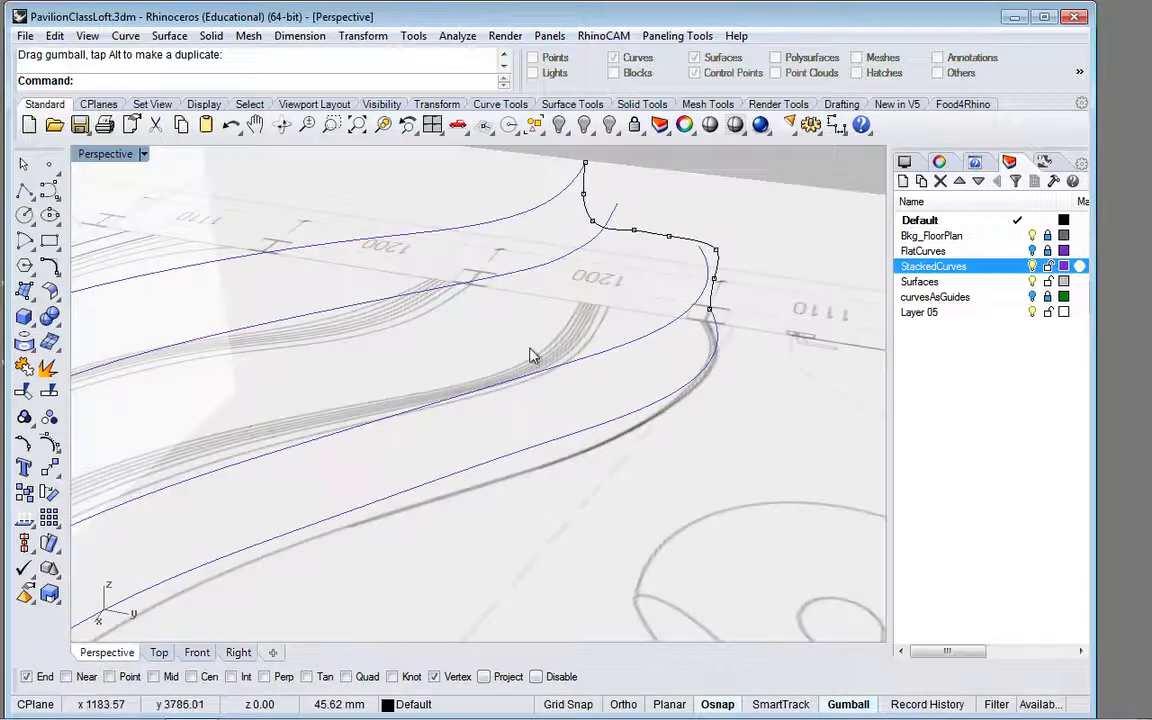
{"action": "scroll", "coordinate": [531, 356], "scroll_direction": "down", "scroll_amount": 5}
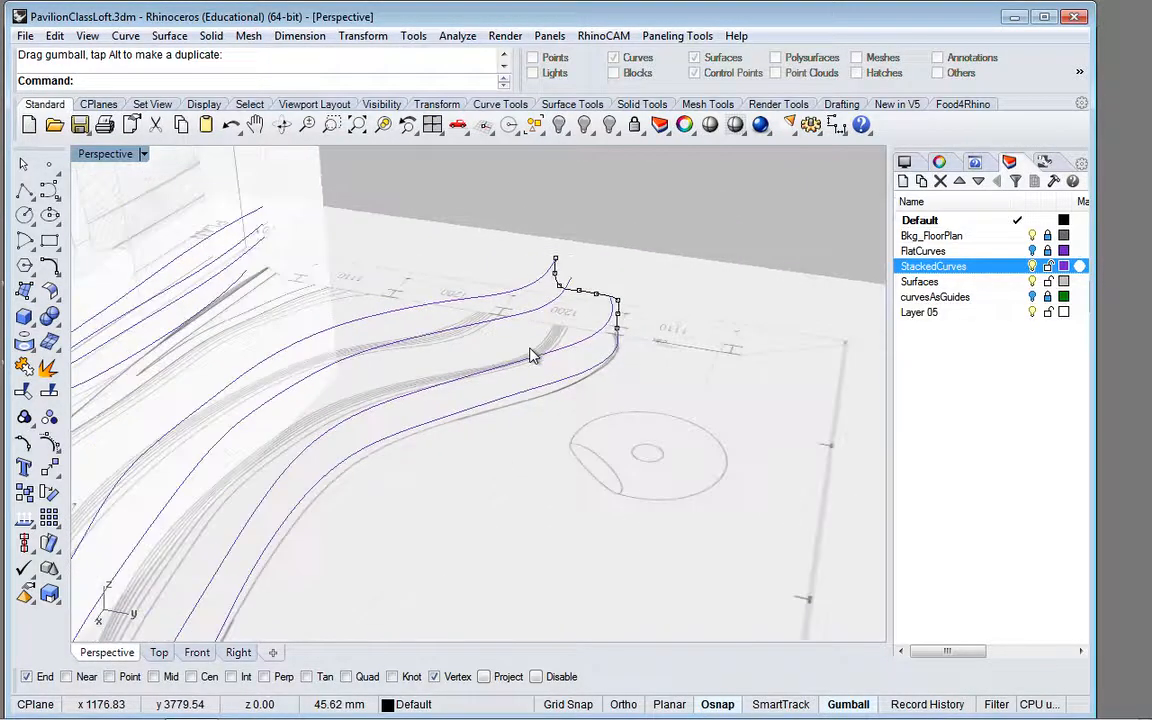
{"action": "scroll", "coordinate": [531, 356], "scroll_direction": "down", "scroll_amount": 7}
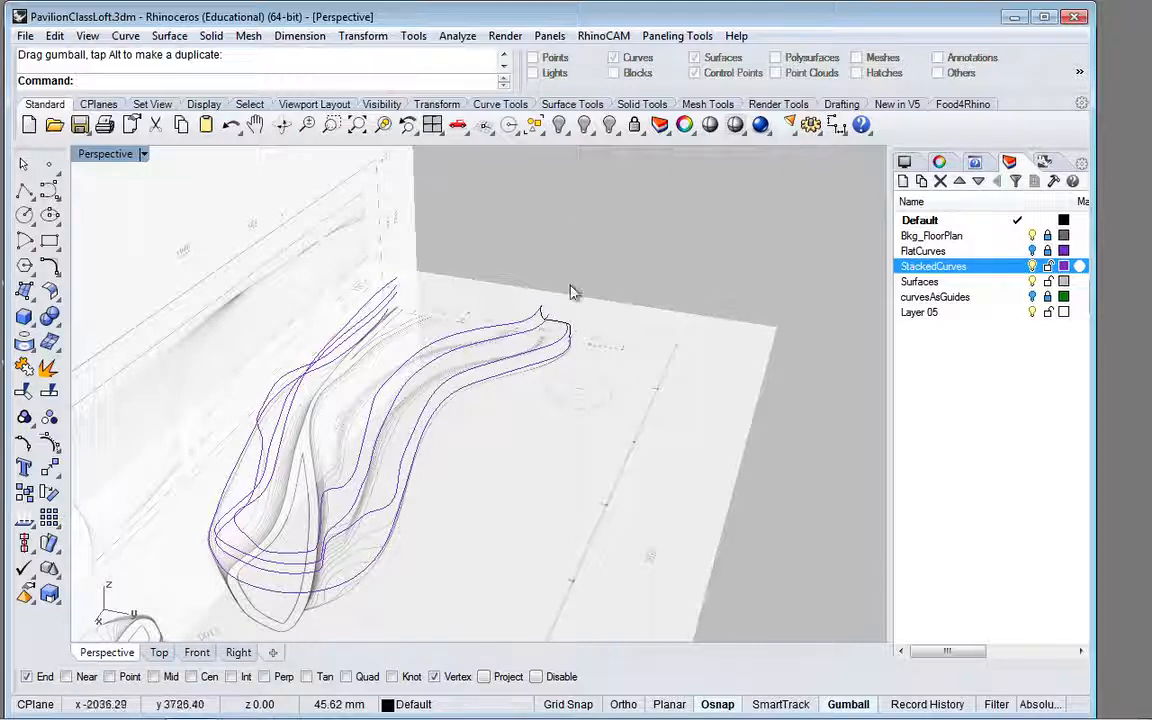
{"action": "scroll", "coordinate": [556, 330], "scroll_direction": "up", "scroll_amount": 2}
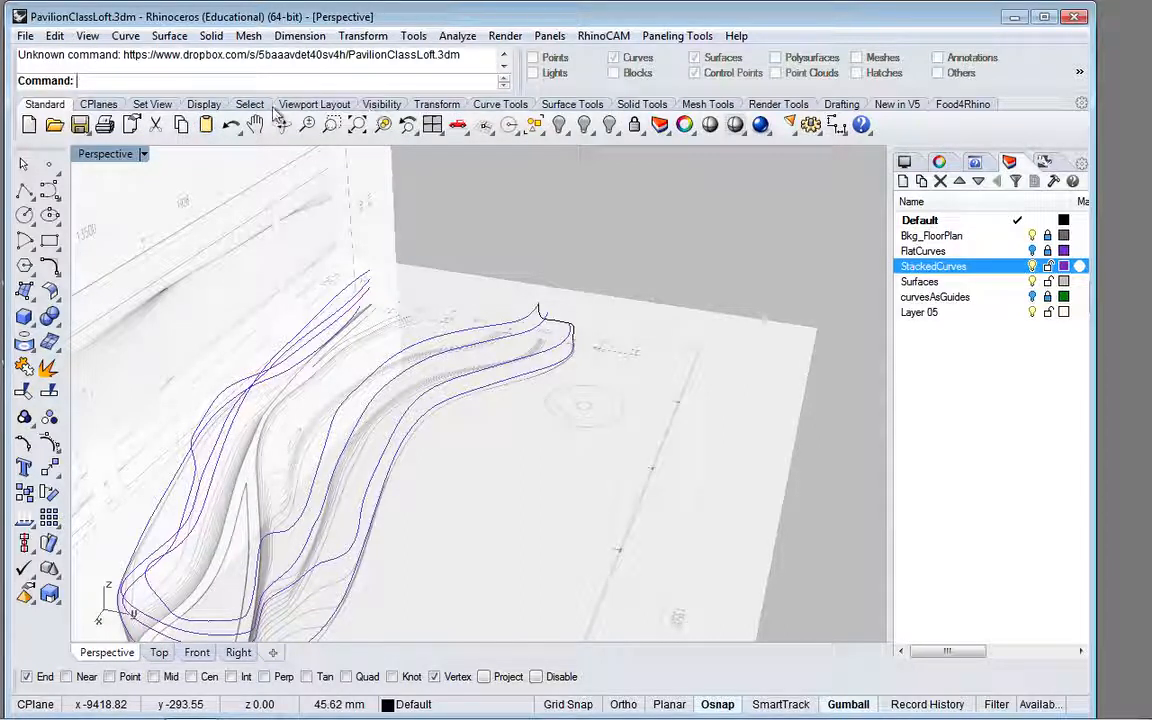
{"action": "left_click", "coordinate": [572, 104]}
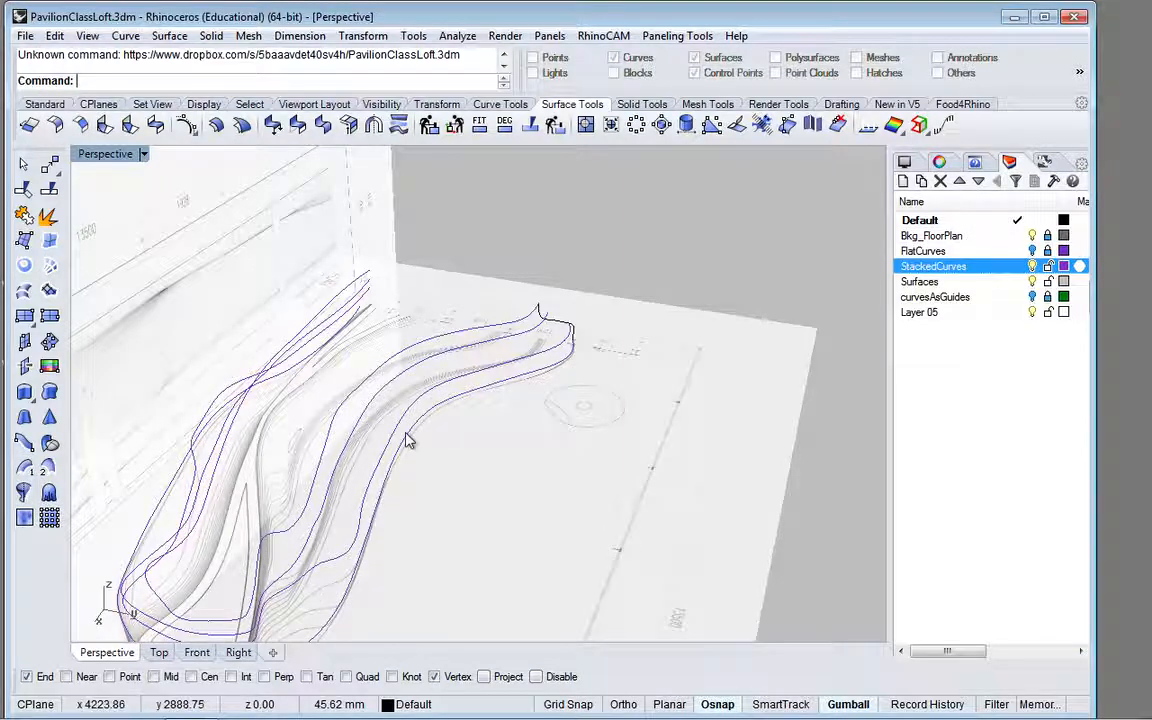
{"action": "right_click_drag", "start_coordinate": [407, 441], "coordinate": [449, 372]}
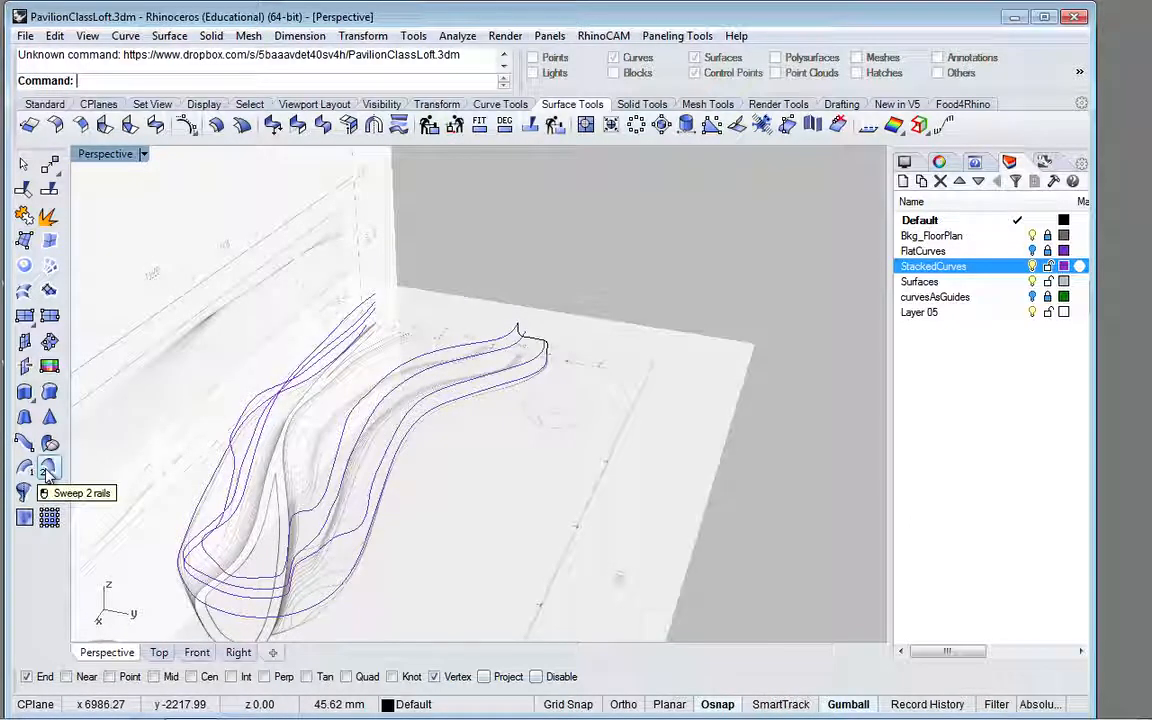
{"action": "left_click", "coordinate": [47, 472]}
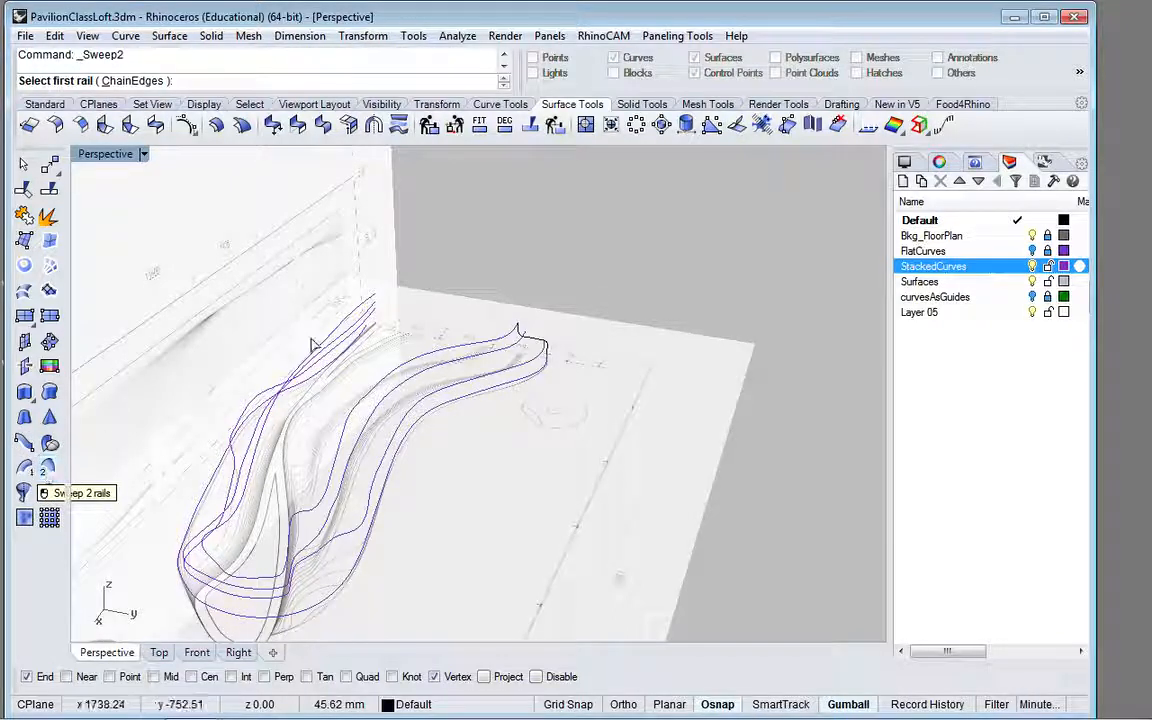
{"action": "left_click", "coordinate": [509, 392]}
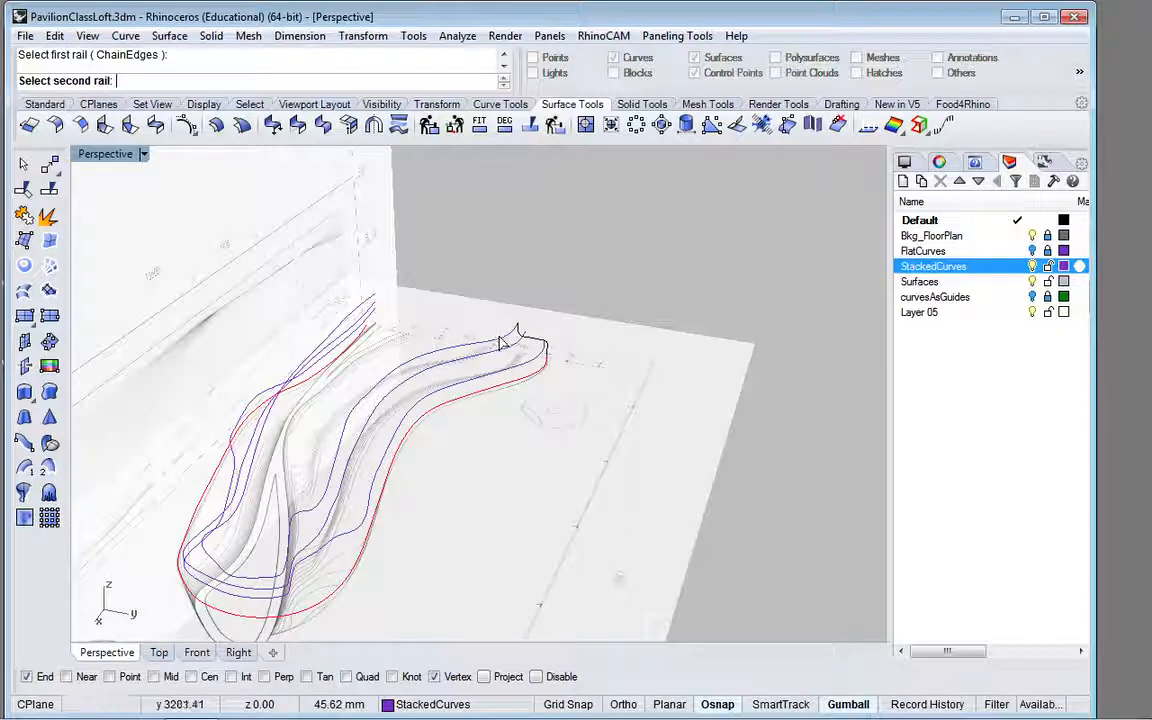
{"action": "left_click", "coordinate": [505, 345]}
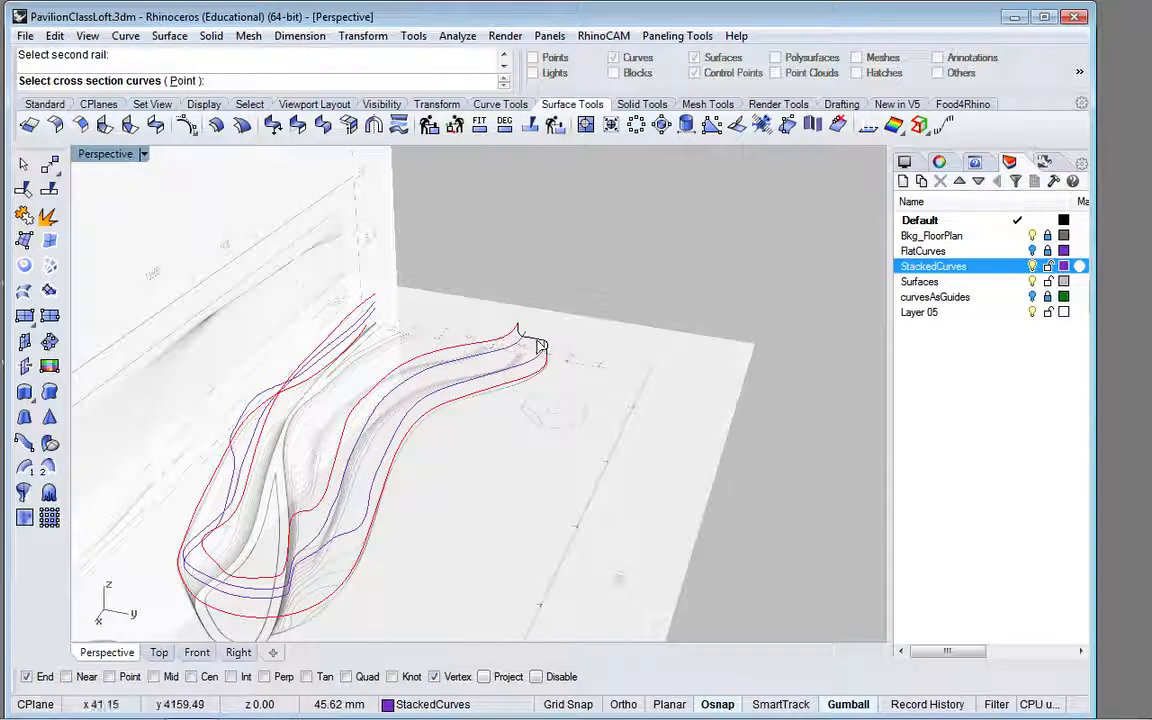
{"action": "left_click", "coordinate": [540, 346]}
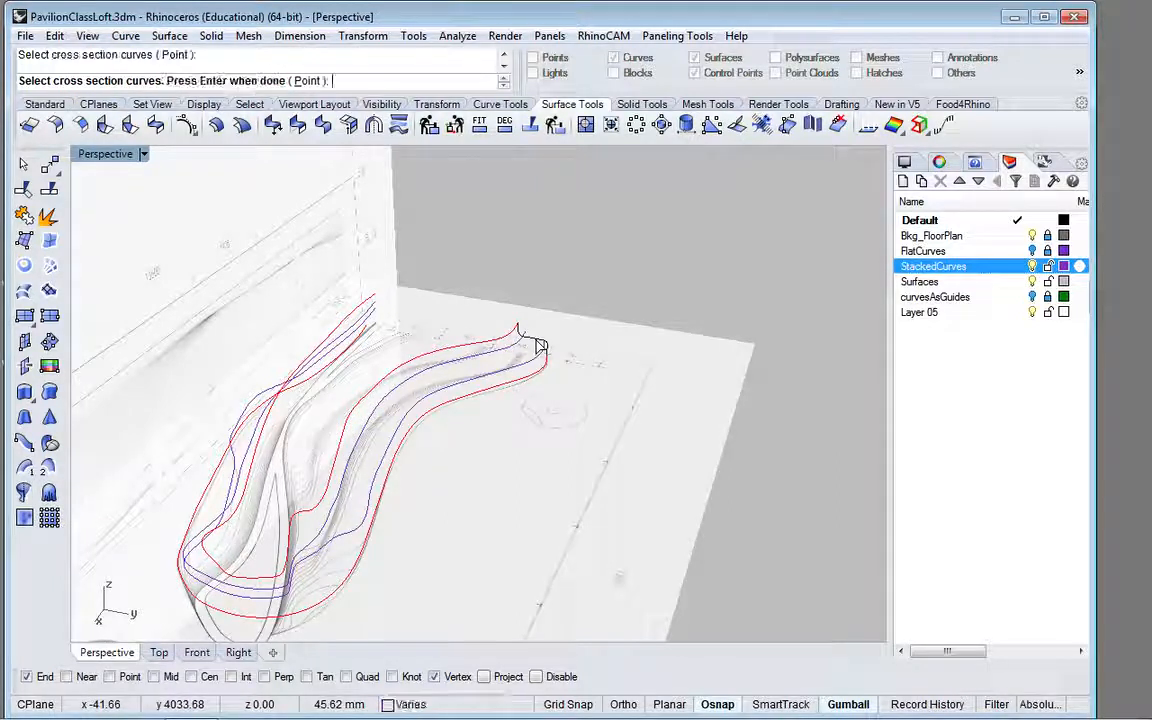
{"action": "key", "text": "Return"}
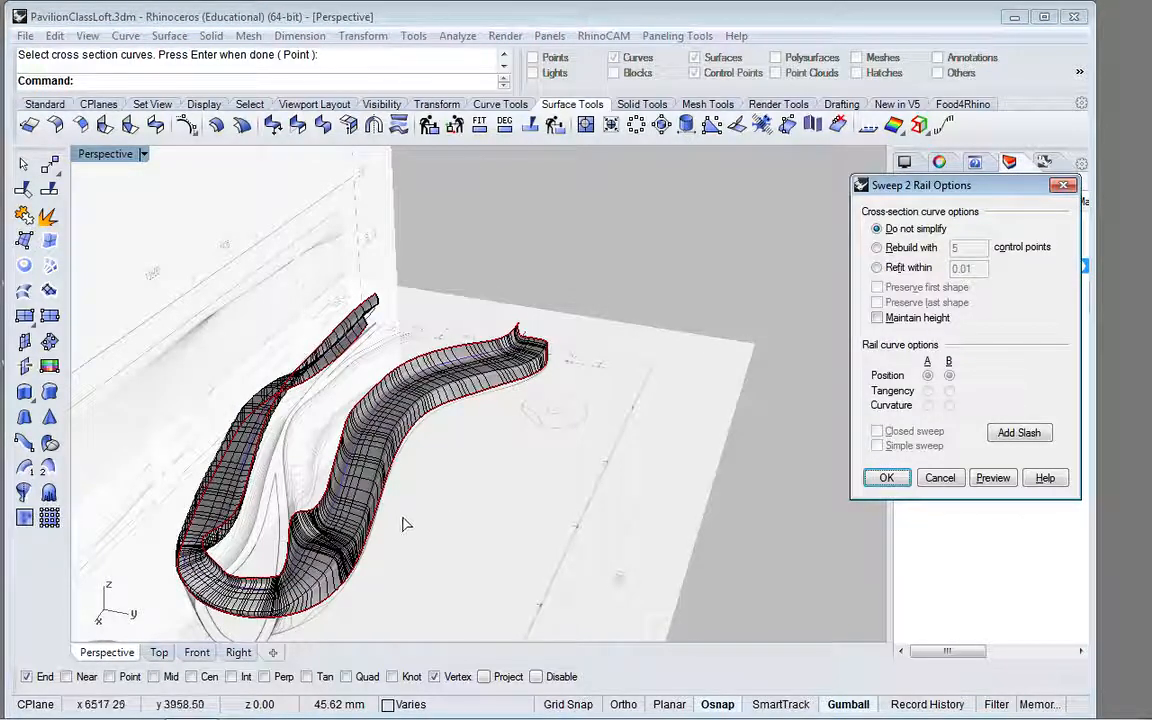
Step: Examine the two-rail sweep preview along its length and at both ends, and cancel the sweep
{"action": "right_click_drag", "start_coordinate": [447, 465], "coordinate": [370, 515]}
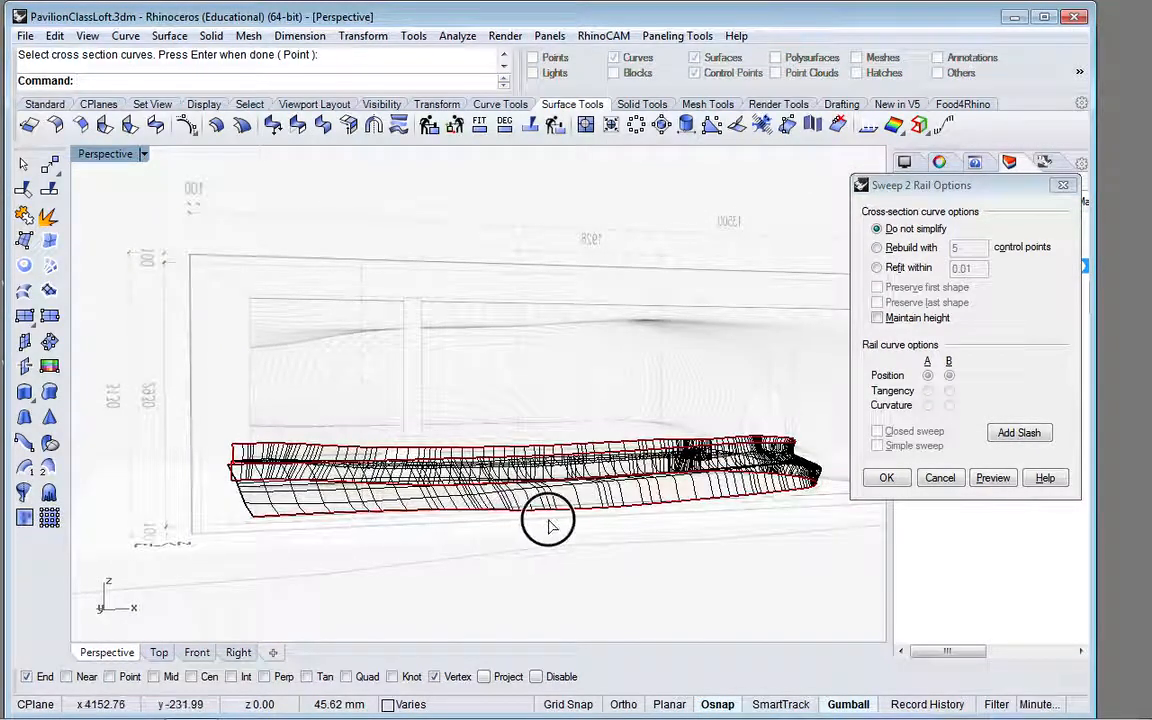
{"action": "right_click_drag", "start_coordinate": [453, 527], "coordinate": [522, 492]}
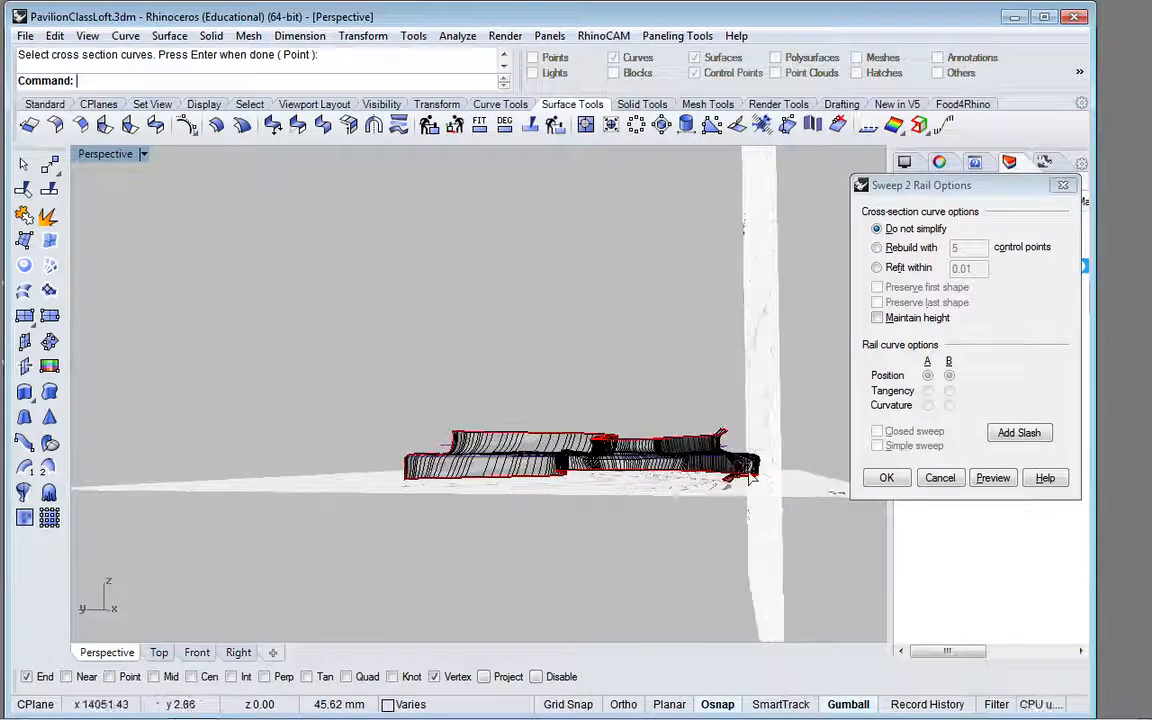
{"action": "scroll", "coordinate": [735, 487], "scroll_direction": "up", "scroll_amount": 5}
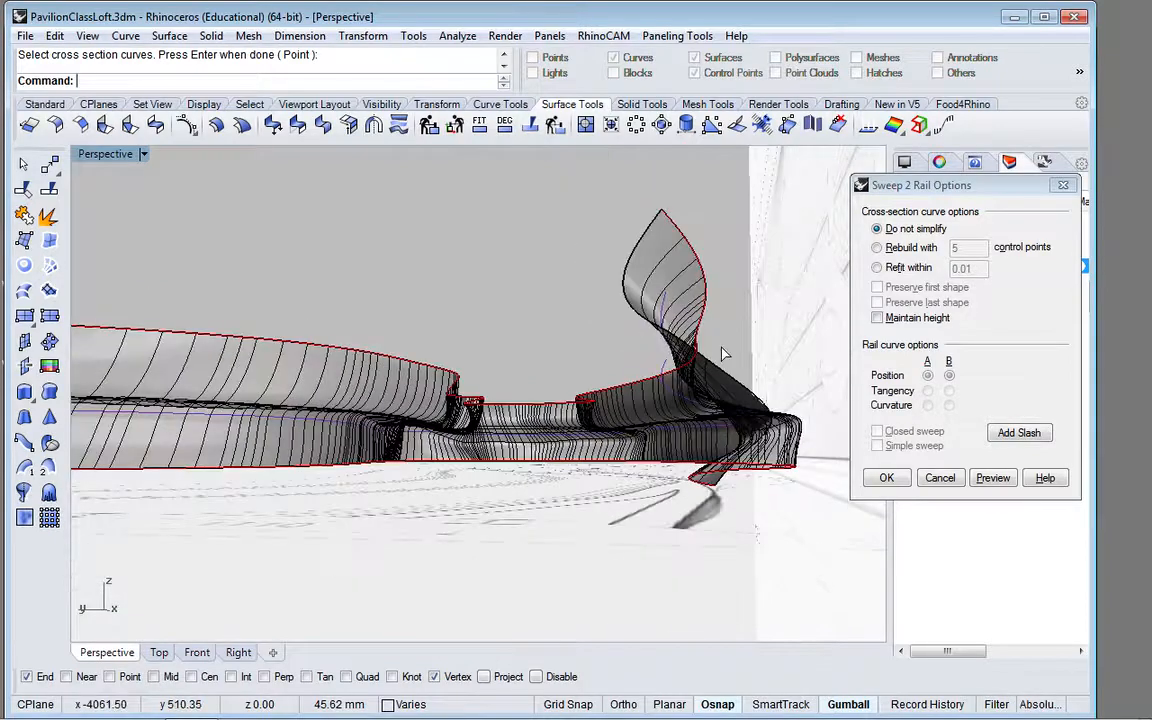
{"action": "right_click_drag", "start_coordinate": [648, 312], "coordinate": [411, 411]}
{"action": "scroll", "coordinate": [414, 423], "scroll_direction": "down", "scroll_amount": 3}
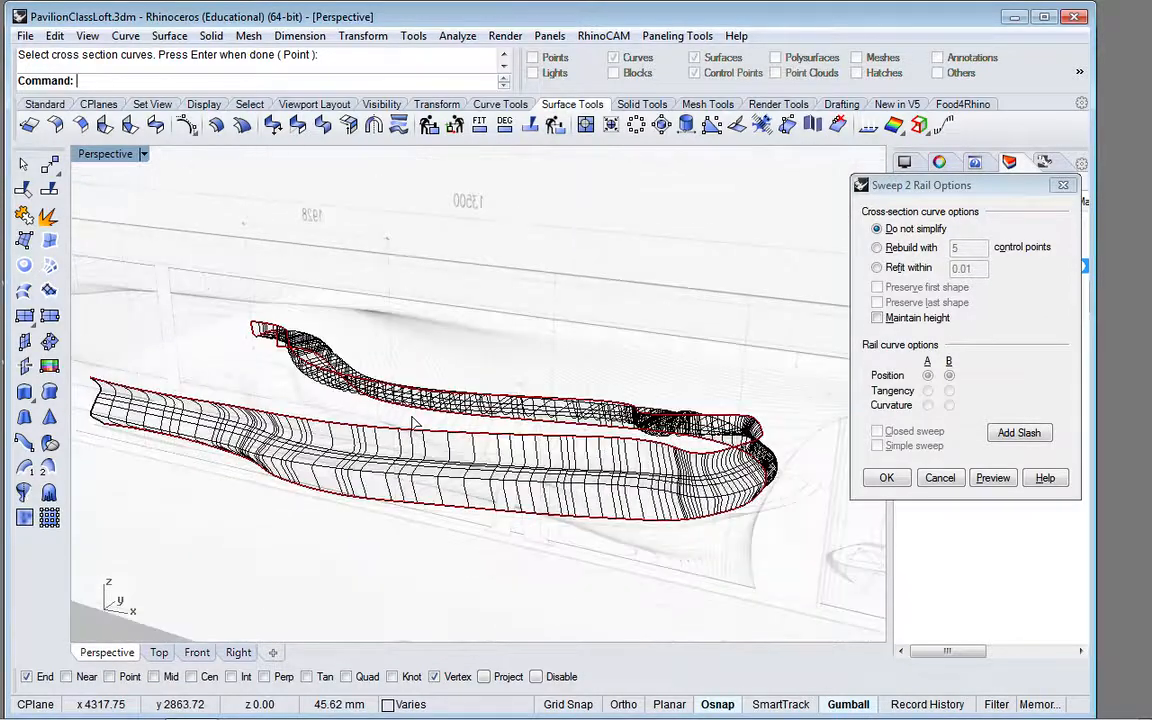
{"action": "right_click_drag", "start_coordinate": [707, 391], "coordinate": [502, 402]}
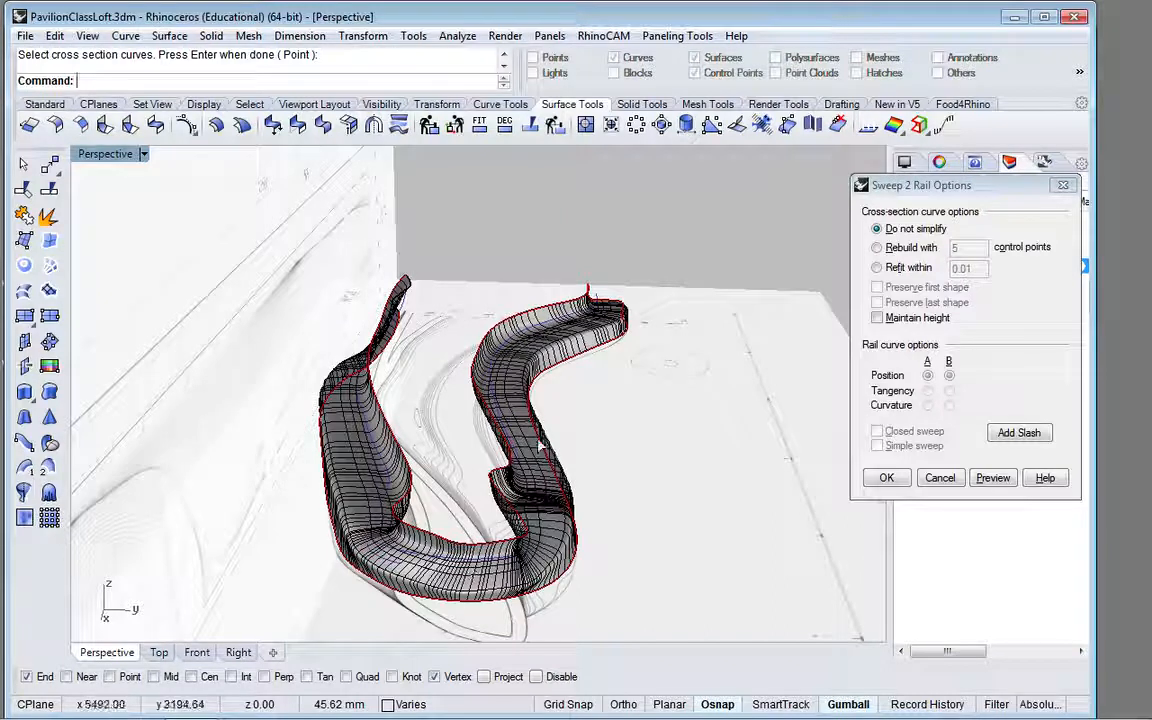
{"action": "key", "text": "ctrl+z"}
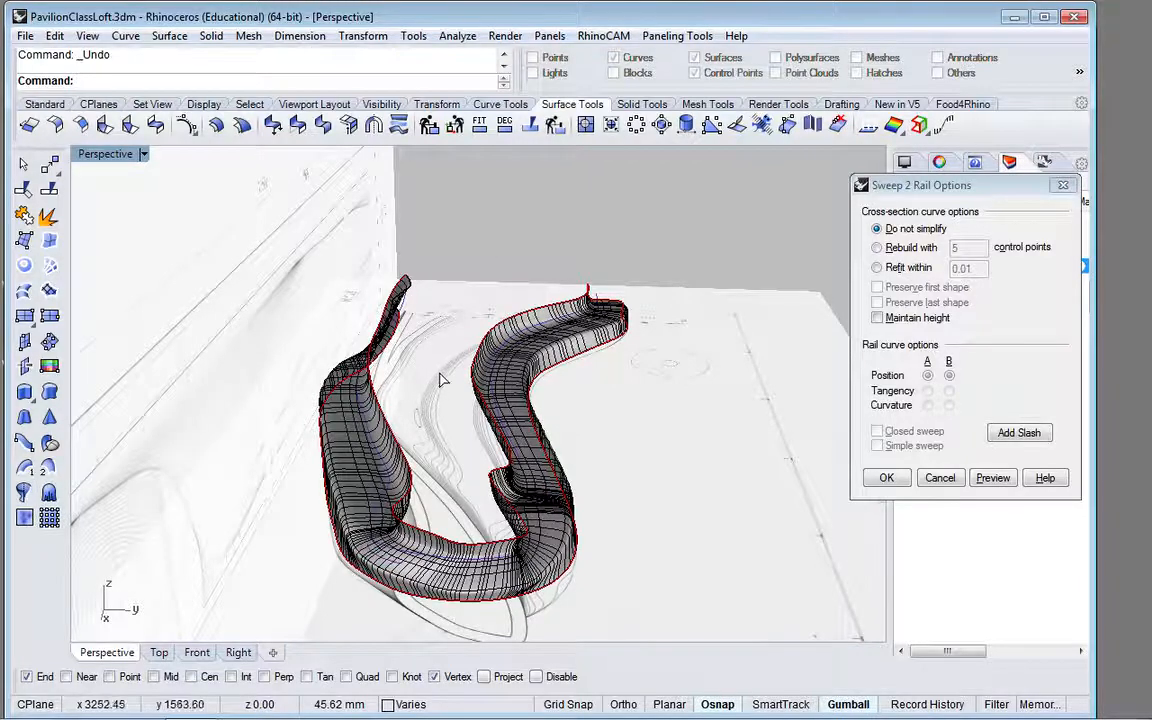
{"action": "right_click_drag", "start_coordinate": [440, 380], "coordinate": [478, 373]}
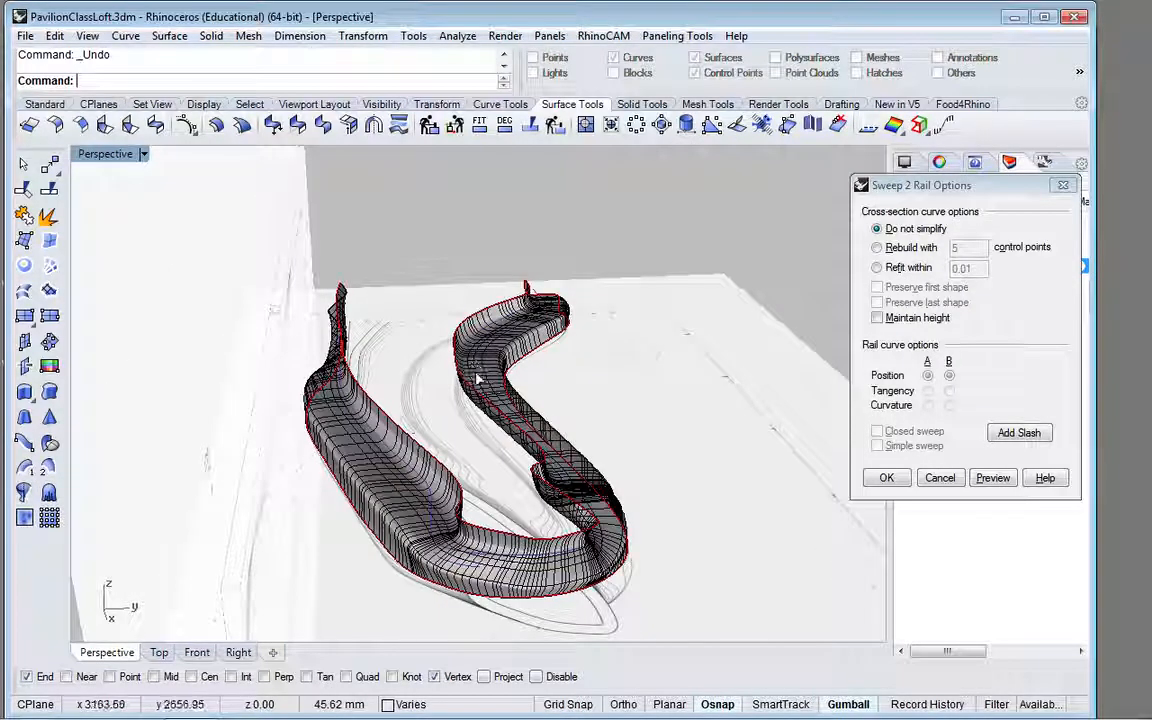
{"action": "left_click", "coordinate": [55, 36]}
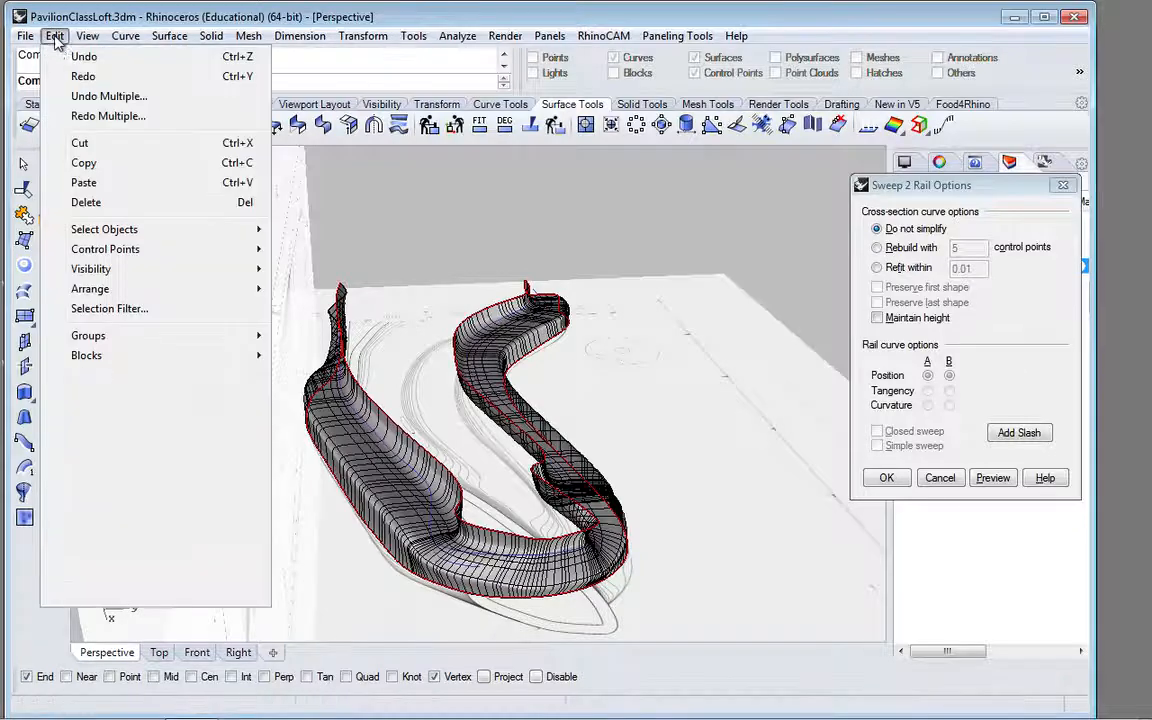
{"action": "left_click", "coordinate": [76, 57]}
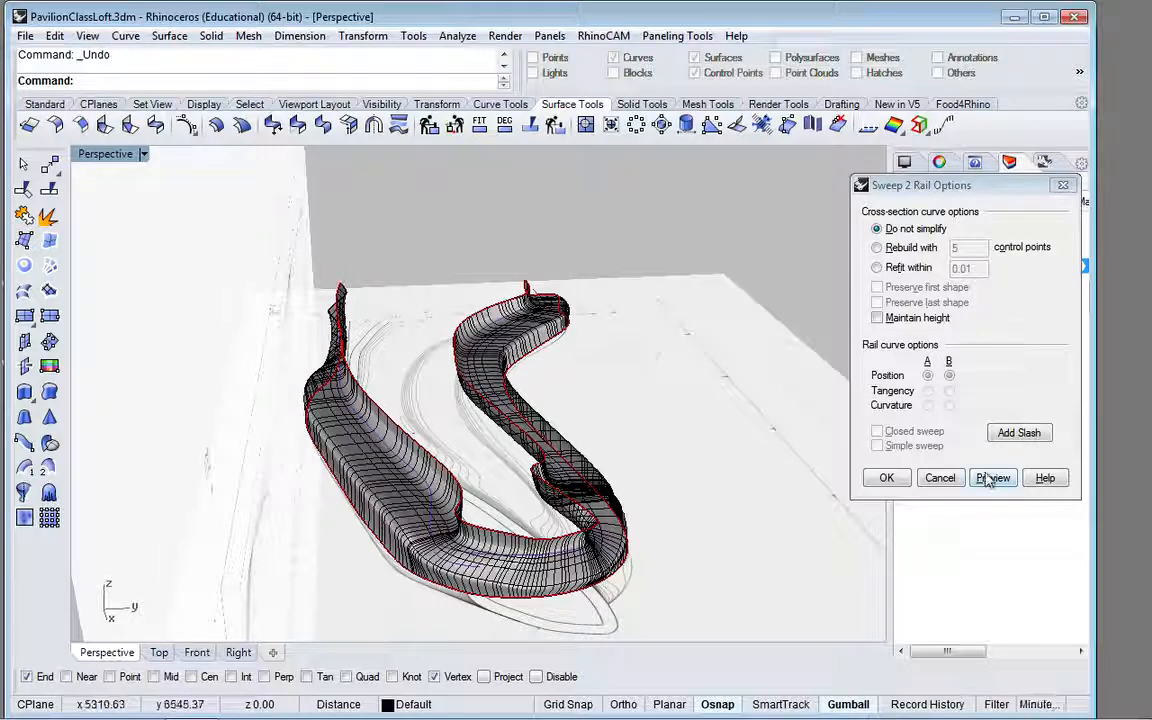
{"action": "left_click", "coordinate": [940, 478]}
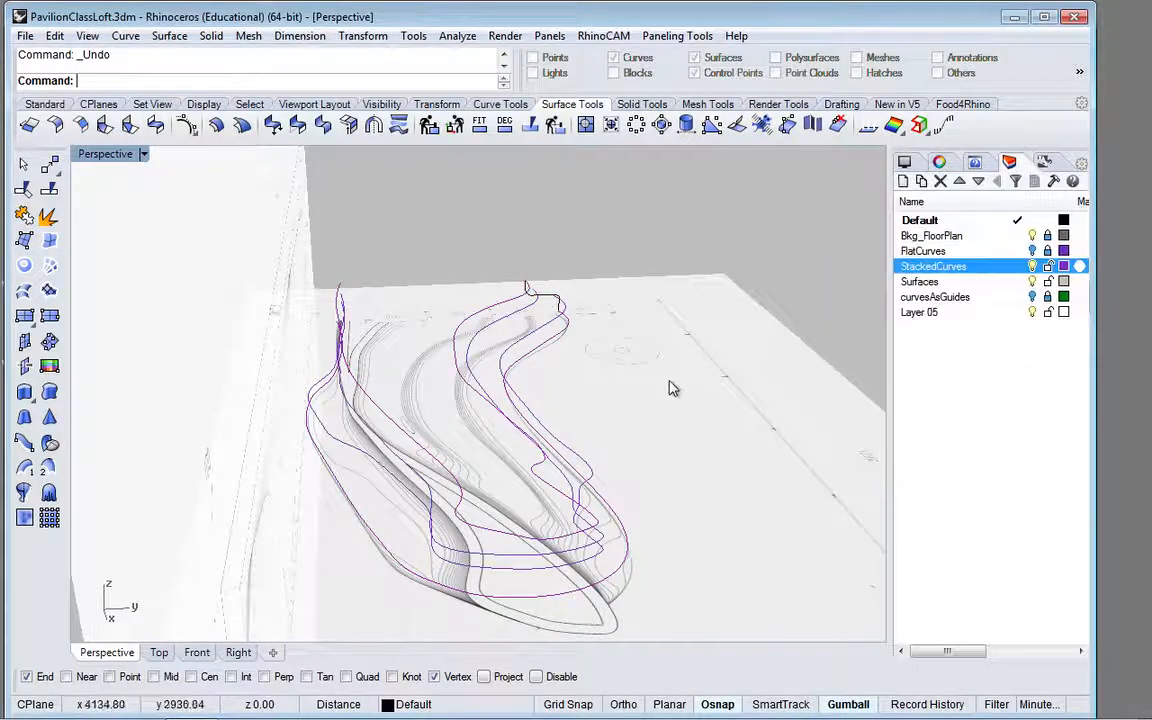
Step: Select the highest and lowest stacked curves and show their outer extents close up in the front view
{"action": "right_click_drag", "start_coordinate": [603, 345], "coordinate": [507, 370]}
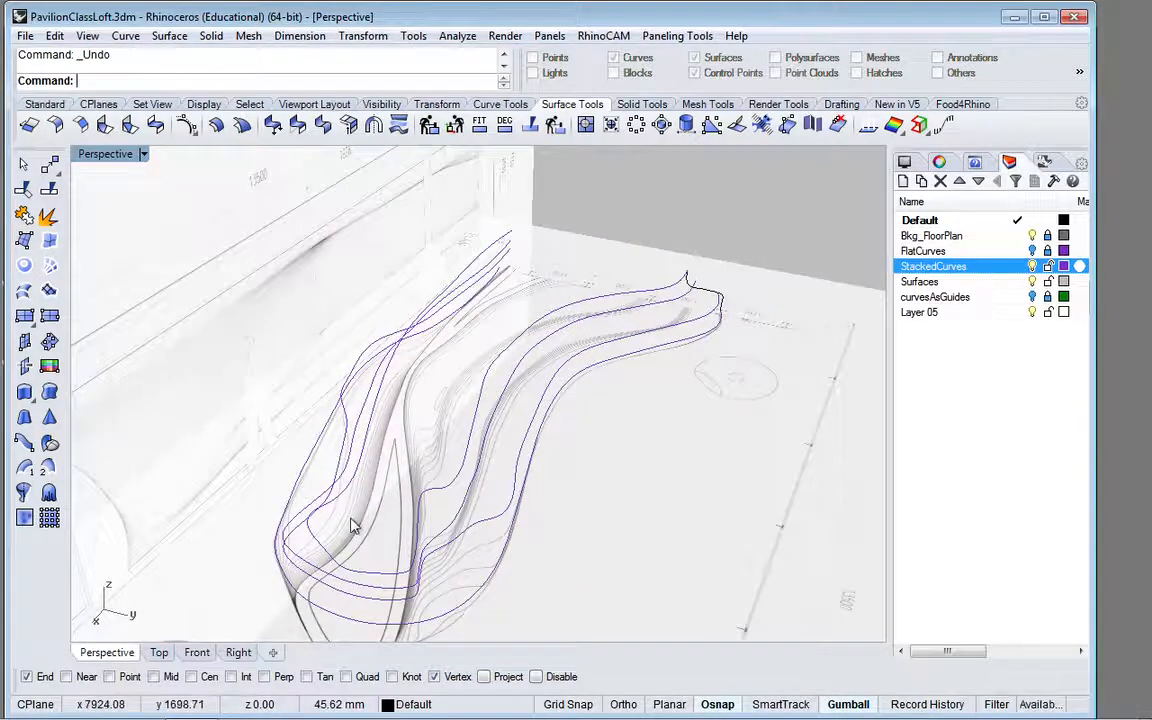
{"action": "scroll", "coordinate": [350, 532], "scroll_direction": "down", "scroll_amount": 4}
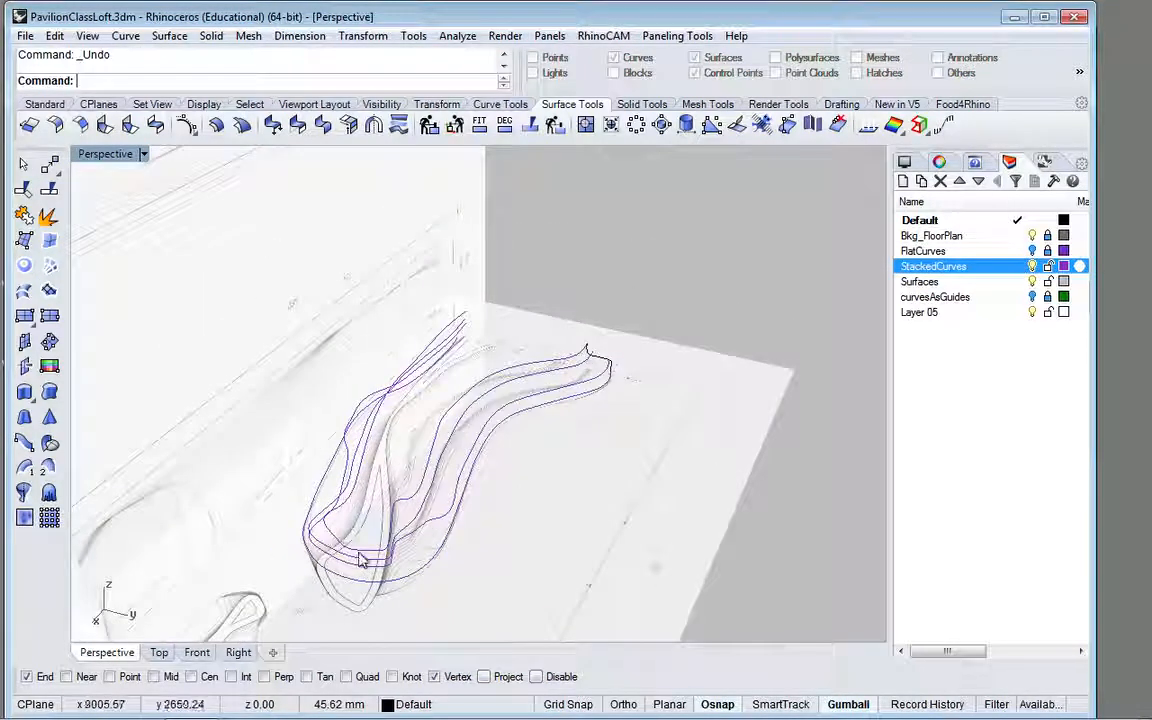
{"action": "left_click", "coordinate": [189, 656]}
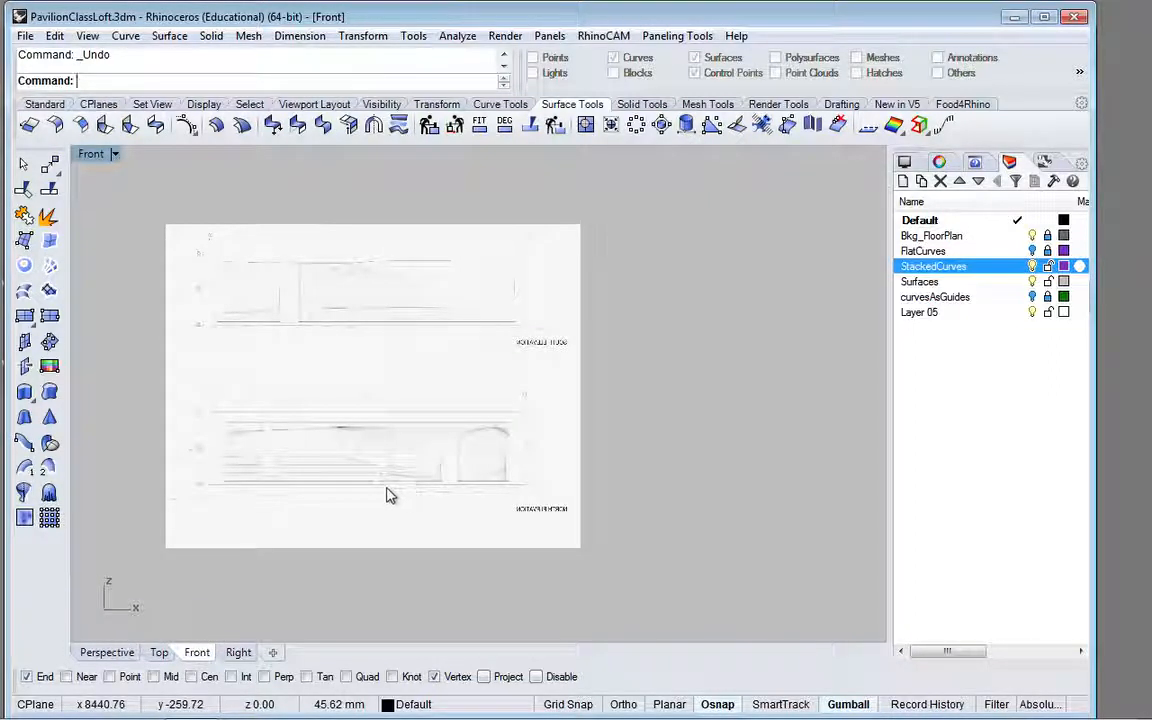
{"action": "left_click", "coordinate": [364, 466]}
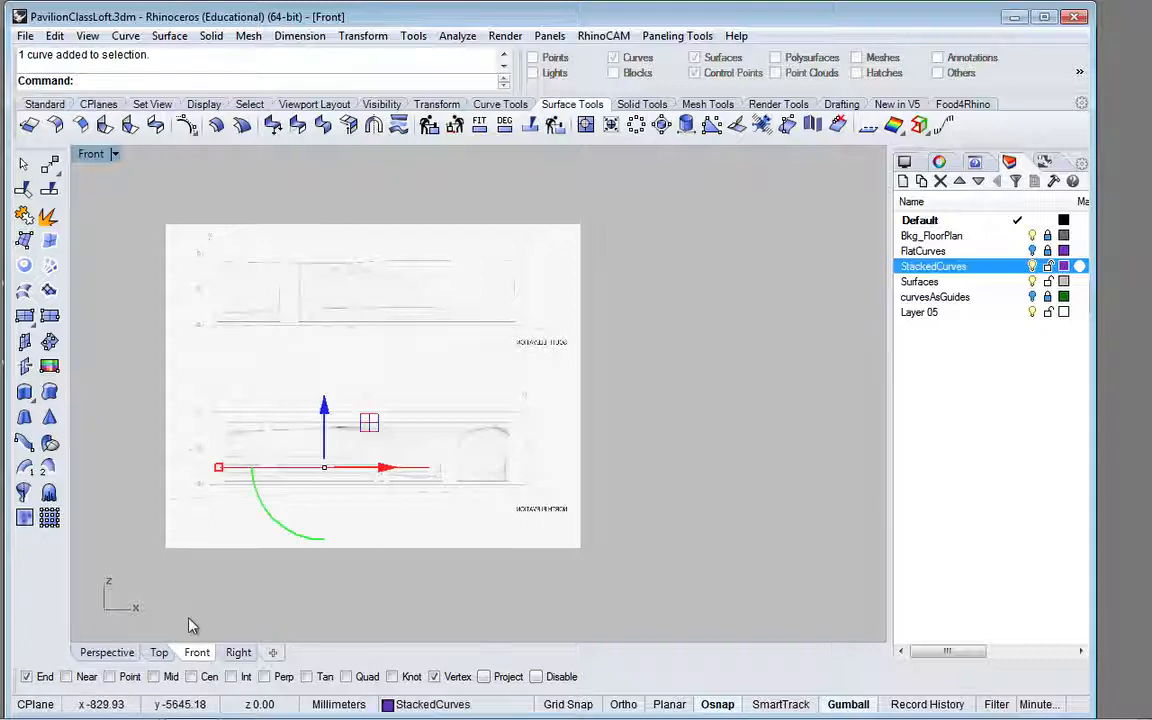
{"action": "left_click", "coordinate": [112, 655]}
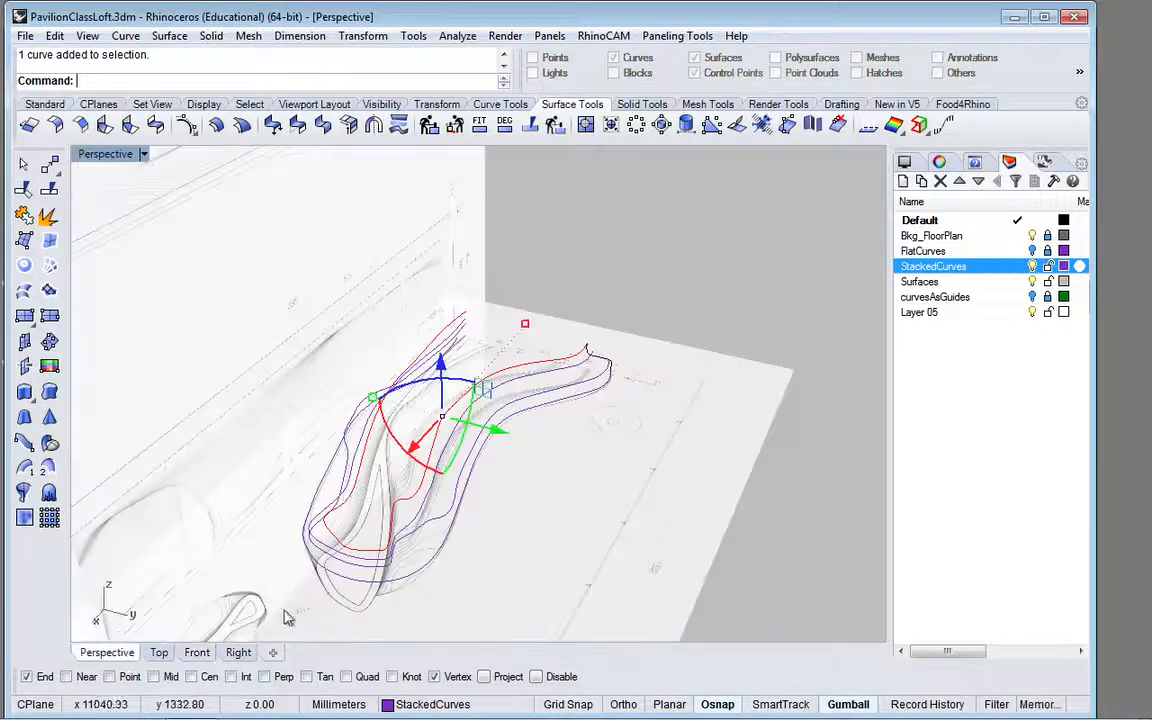
{"action": "left_click", "coordinate": [414, 577], "text": "shift"}
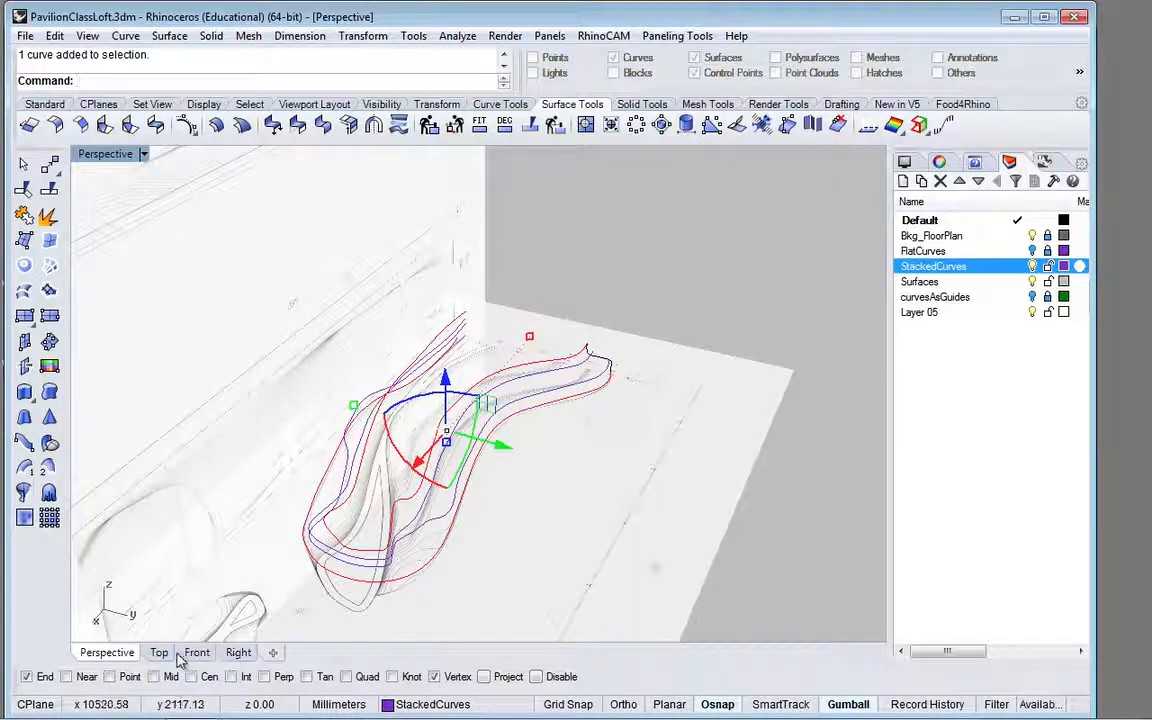
{"action": "left_click", "coordinate": [207, 655]}
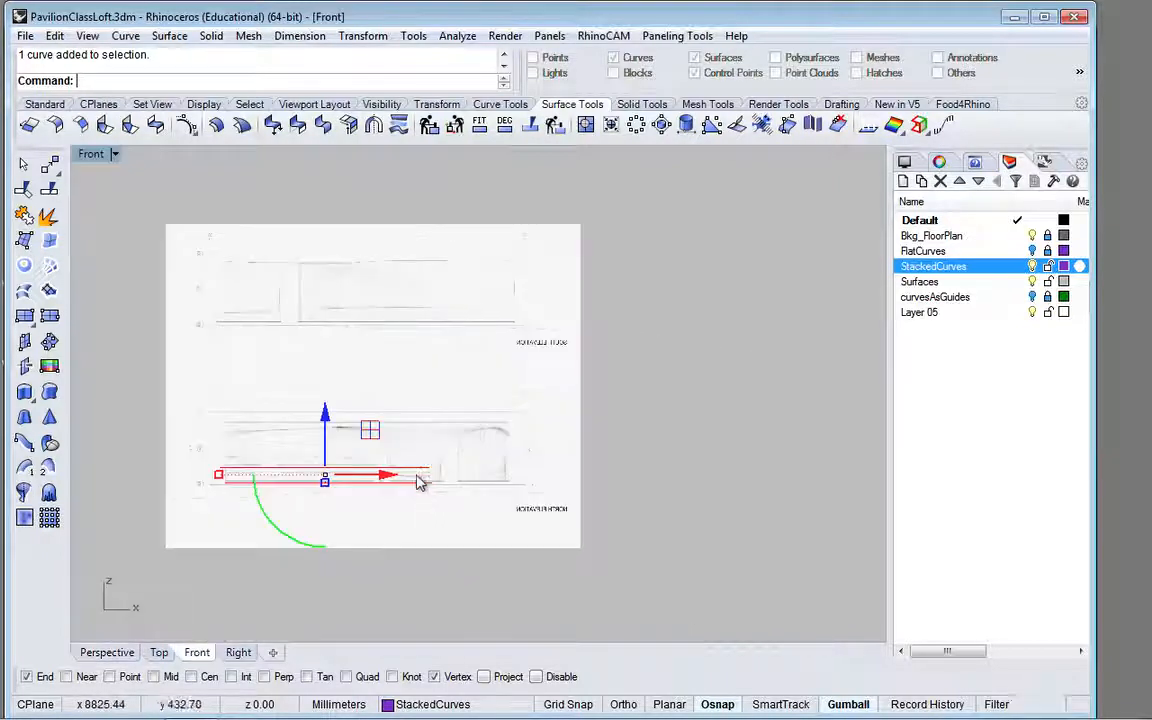
{"action": "scroll", "coordinate": [419, 483], "scroll_direction": "up", "scroll_amount": 3}
{"action": "scroll", "coordinate": [419, 483], "scroll_direction": "up", "scroll_amount": 5}
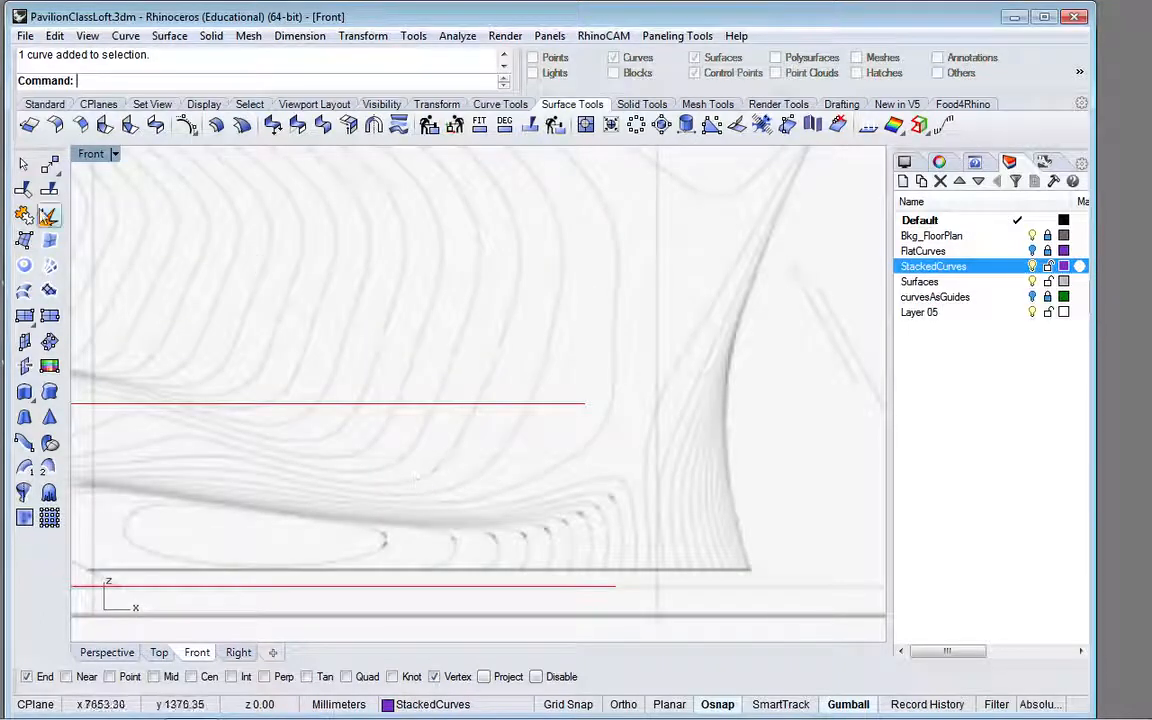
Step: With planar drawing and Near snapping enabled, draw a three-point, inward-bowed control point curve about 620 mm tall between the outer extents of the highest and lowest curves
{"action": "left_click", "coordinate": [670, 705]}
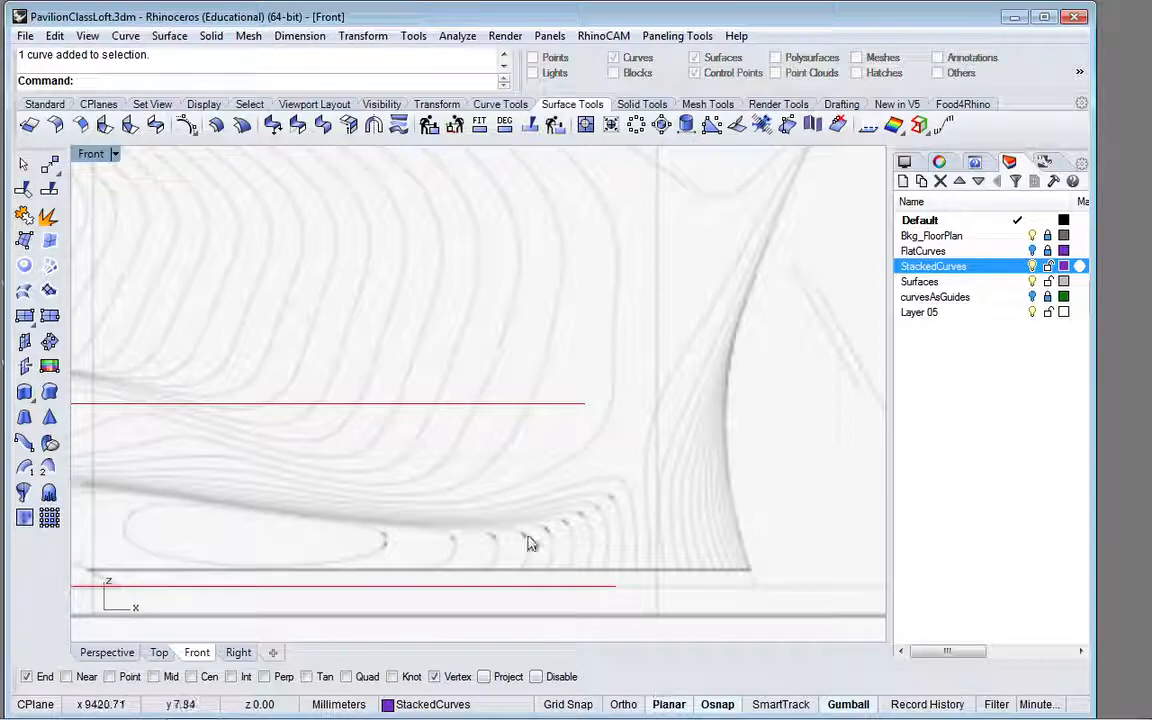
{"action": "left_click", "coordinate": [66, 677]}
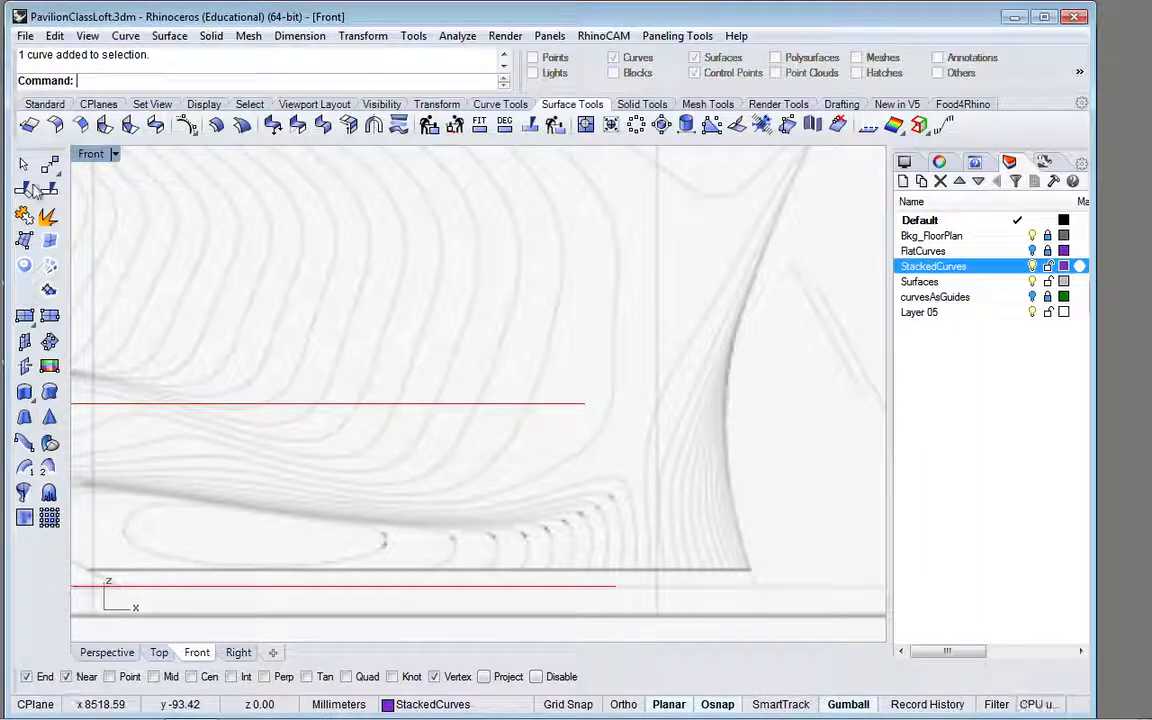
{"action": "left_click", "coordinate": [52, 103]}
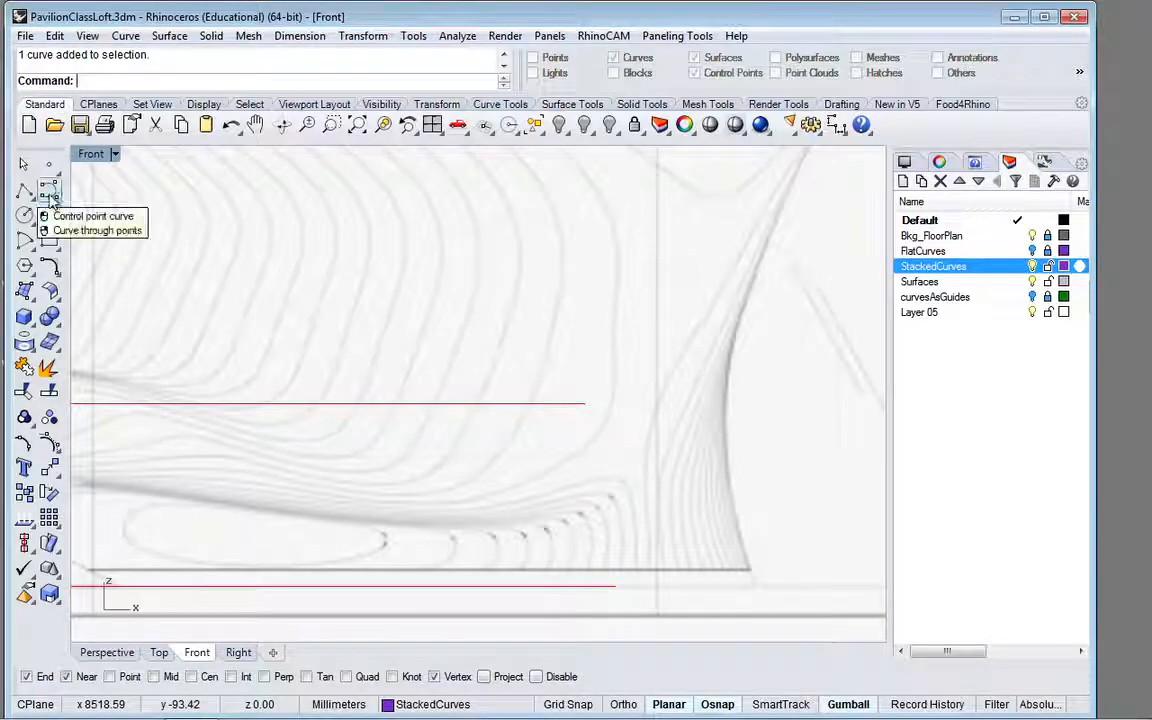
{"action": "left_click", "coordinate": [52, 193]}
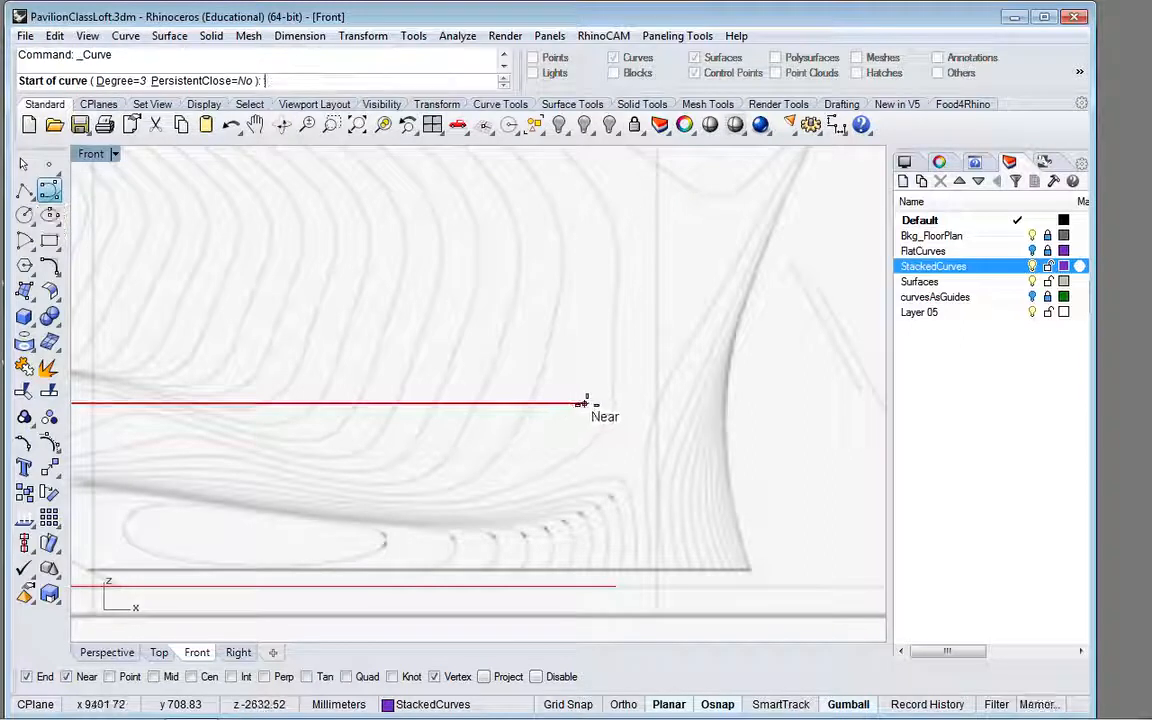
{"action": "left_click", "coordinate": [586, 404]}
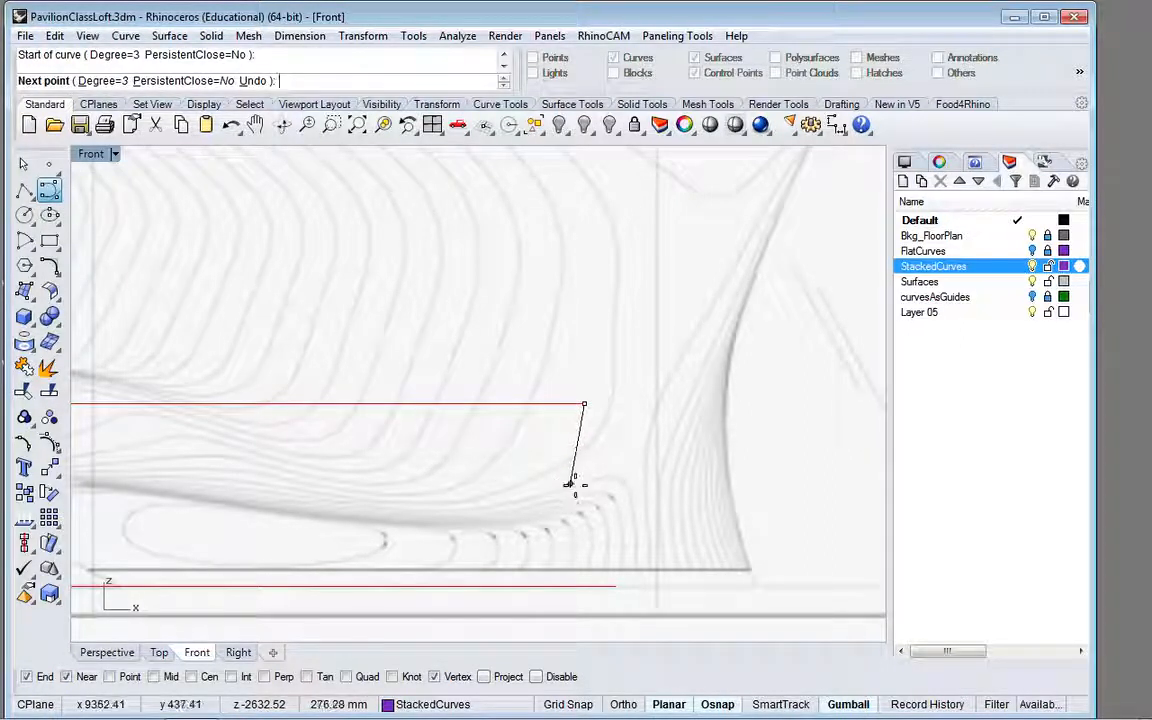
{"action": "left_click", "coordinate": [577, 487]}
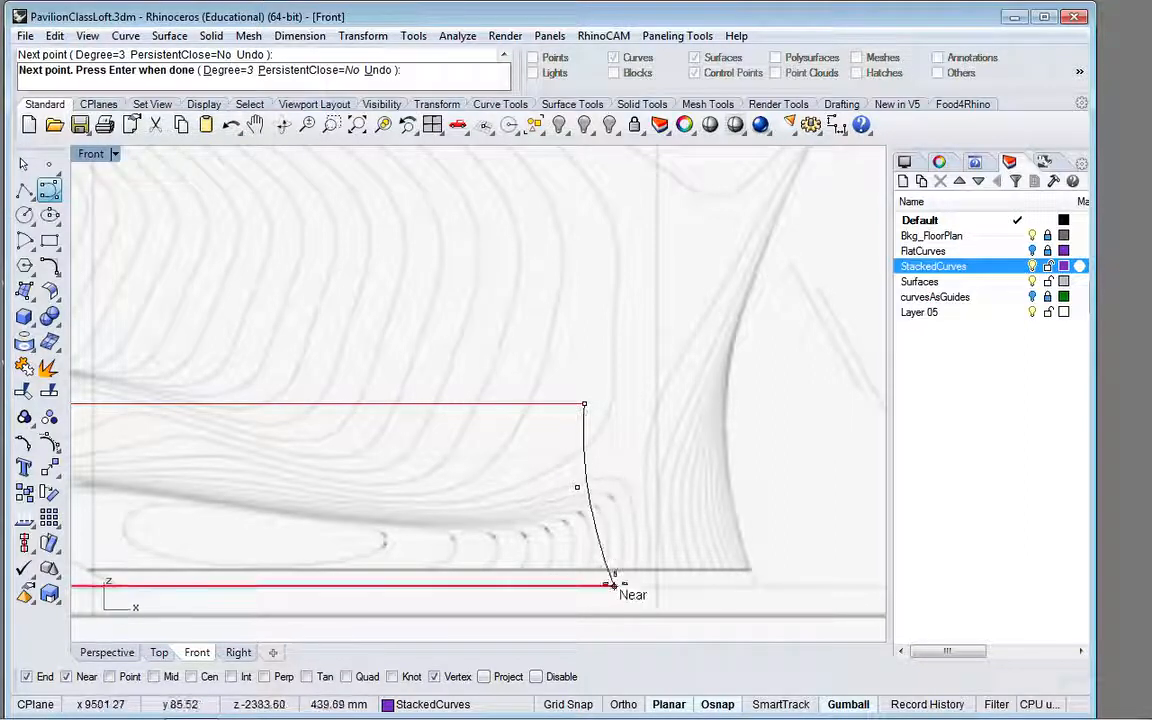
{"action": "left_click", "coordinate": [612, 584]}
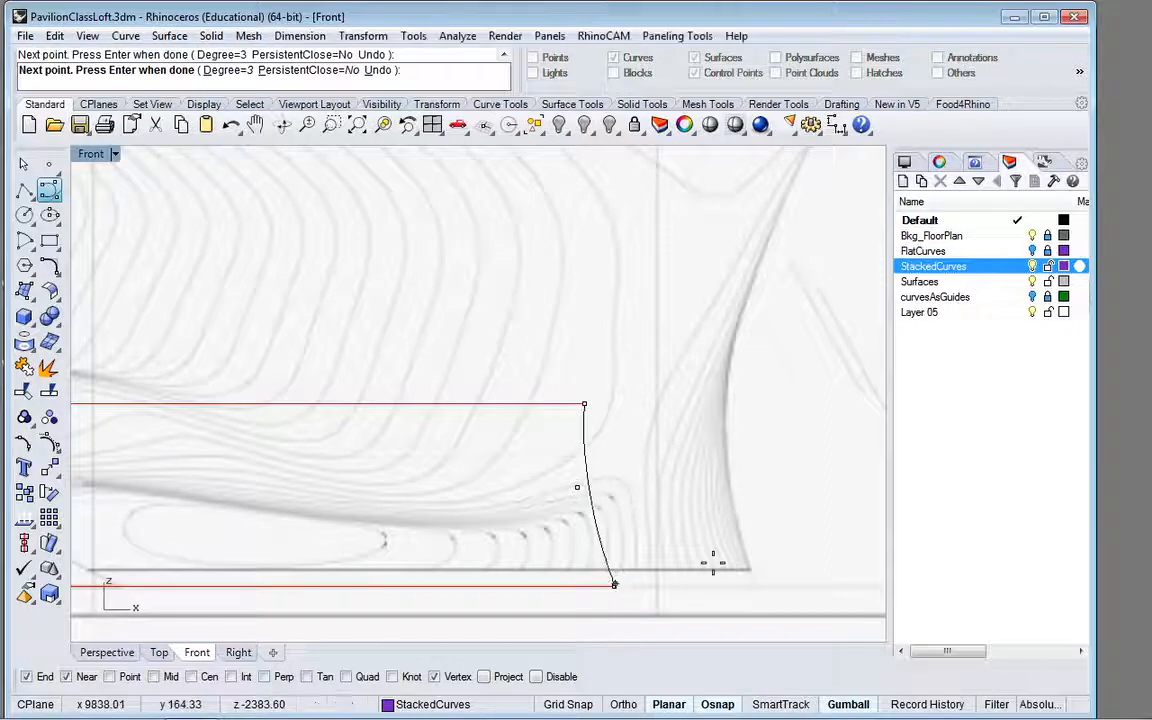
{"action": "key", "text": "Escape"}
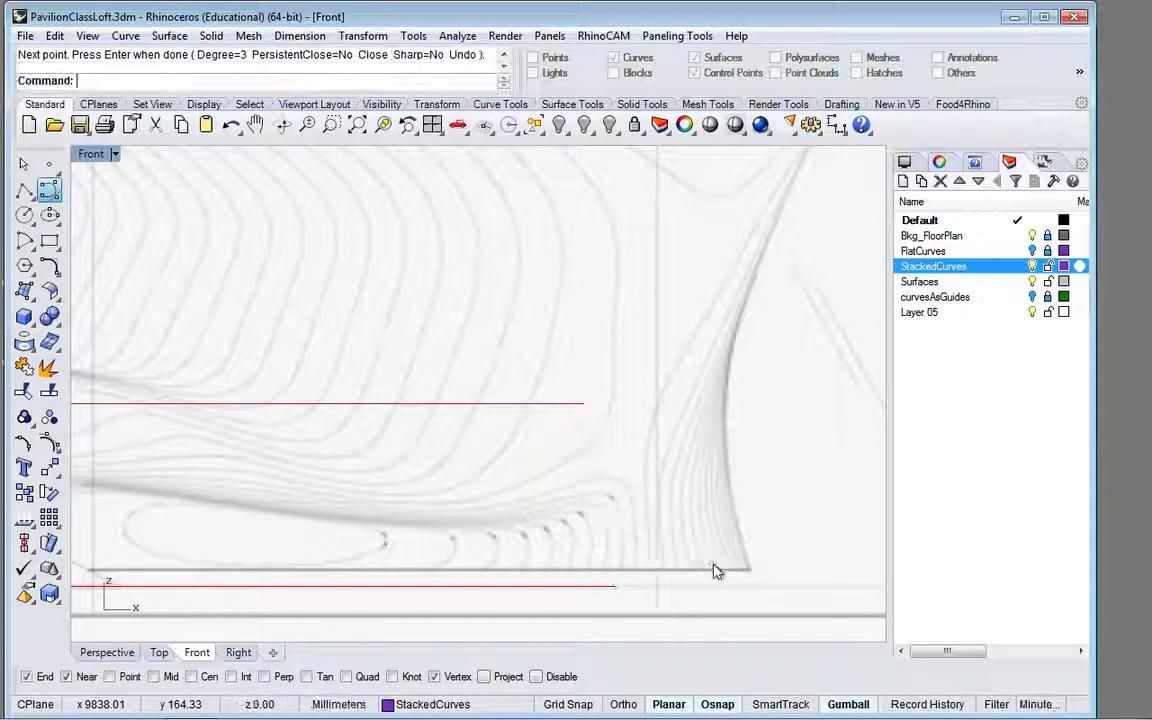
Step: Try a two-rail sweep in perspective along the lowest and highest stacked curves, using the end profile and the newly drawn profile as cross sections
{"action": "left_click", "coordinate": [115, 653]}
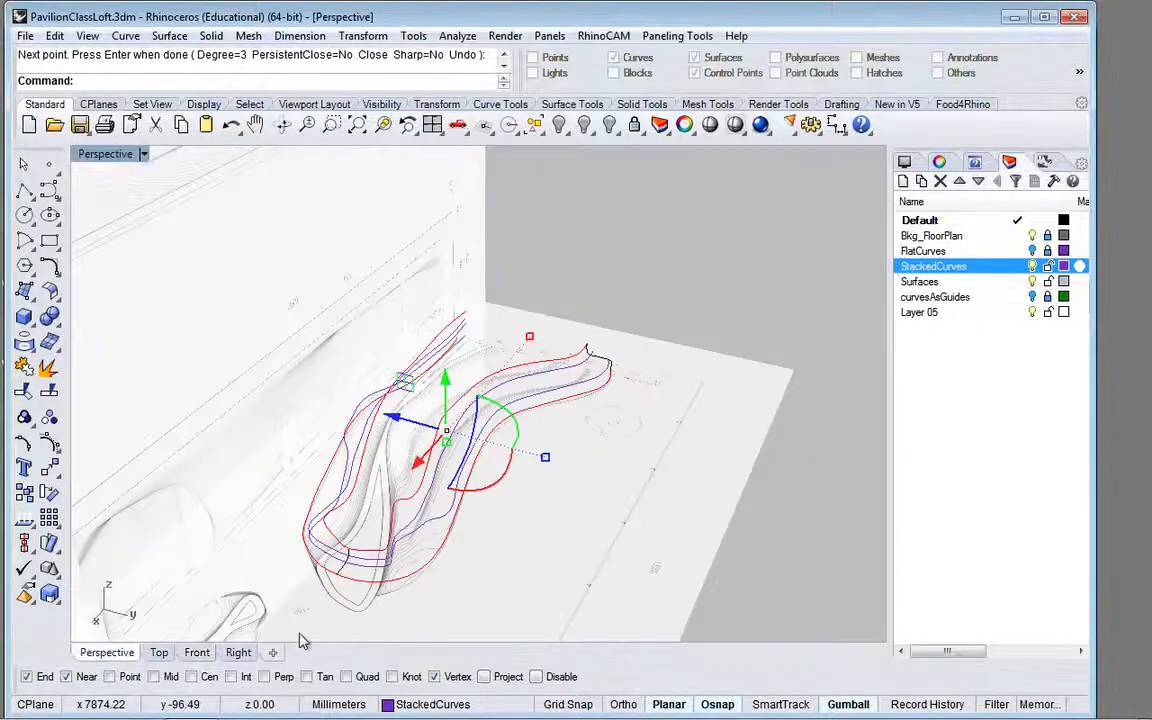
{"action": "scroll", "coordinate": [335, 583], "scroll_direction": "up", "scroll_amount": 5}
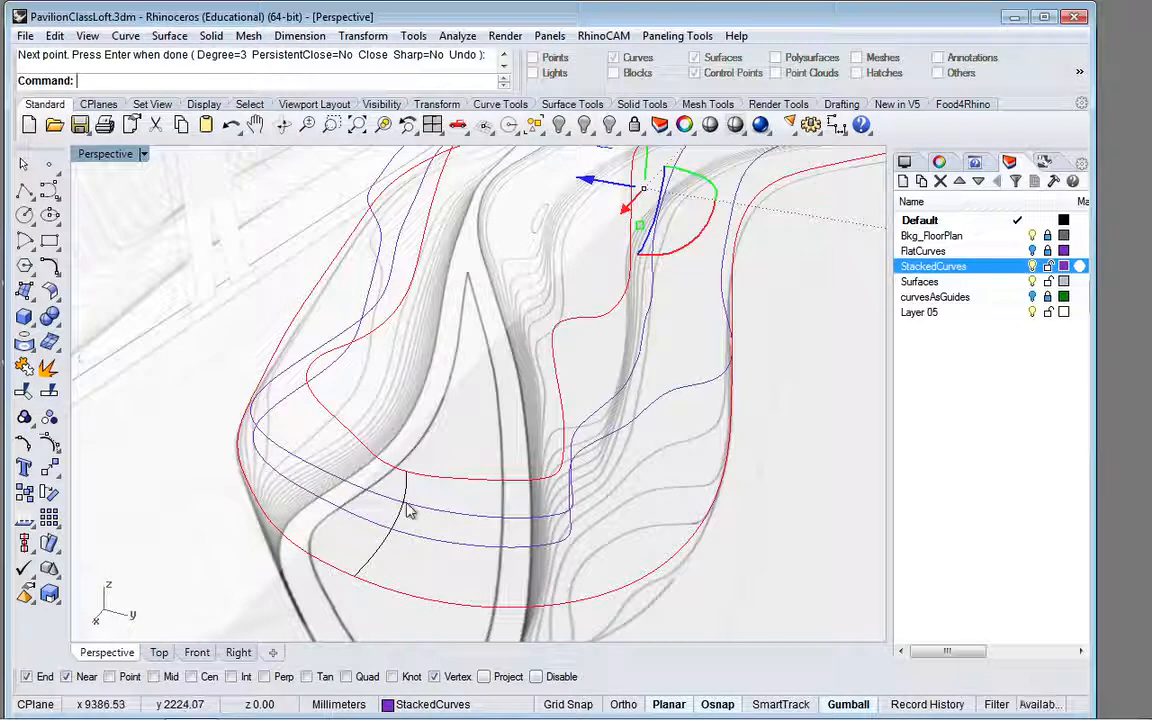
{"action": "scroll", "coordinate": [422, 502], "scroll_direction": "down", "scroll_amount": 3}
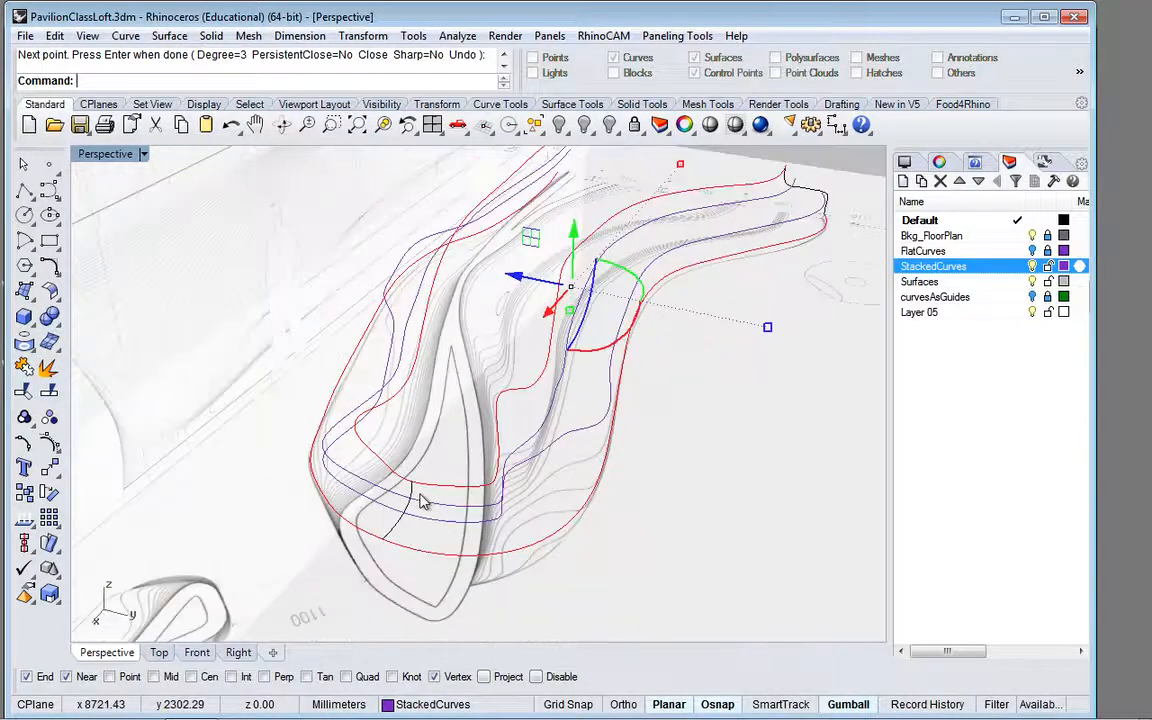
{"action": "scroll", "coordinate": [422, 502], "scroll_direction": "down", "scroll_amount": 2}
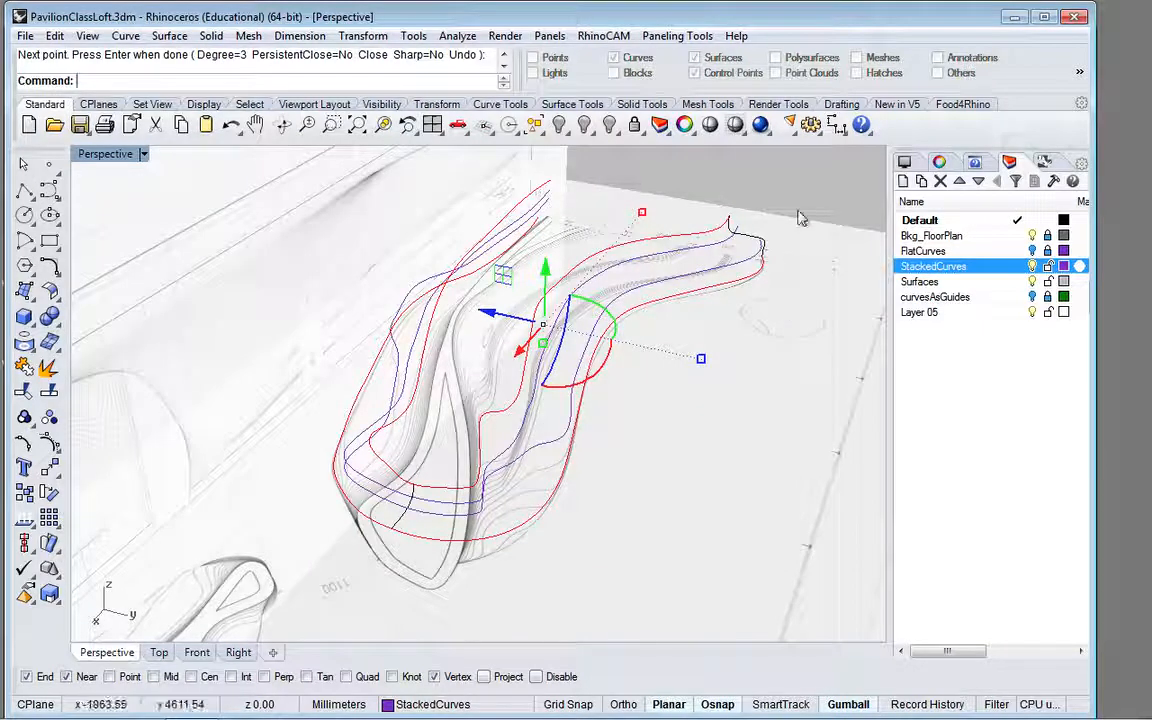
{"action": "key", "text": "Escape"}
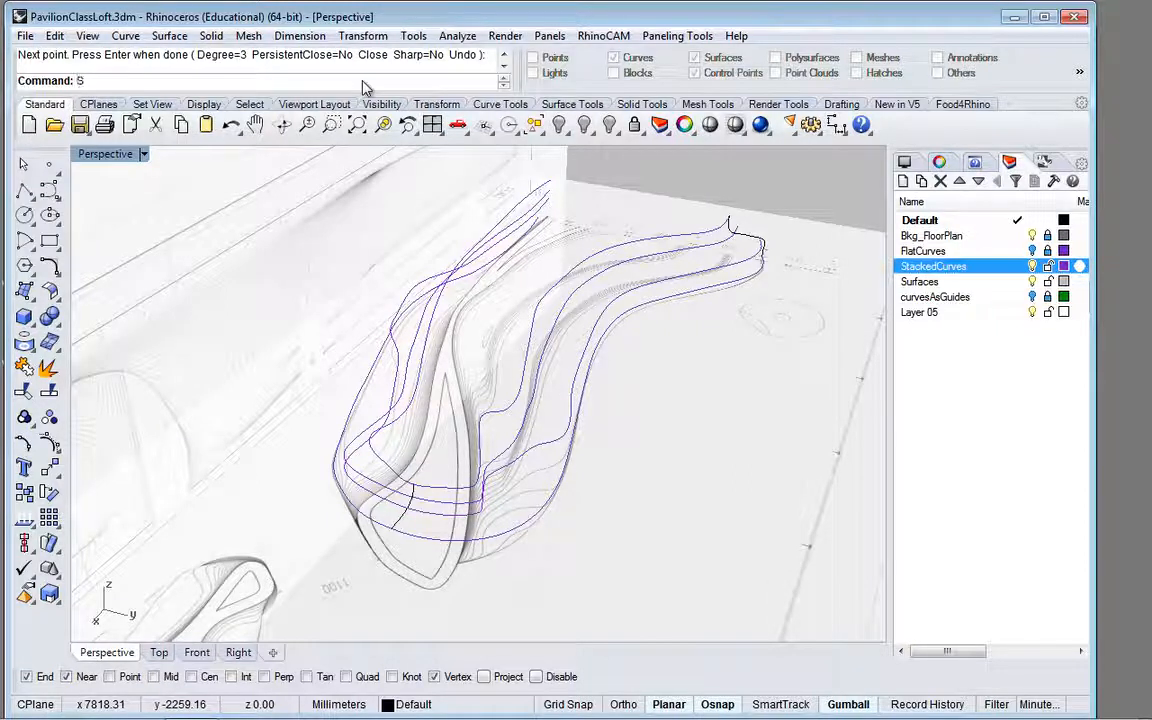
{"action": "type", "text": "weep2"}
{"action": "key", "text": "Return"}
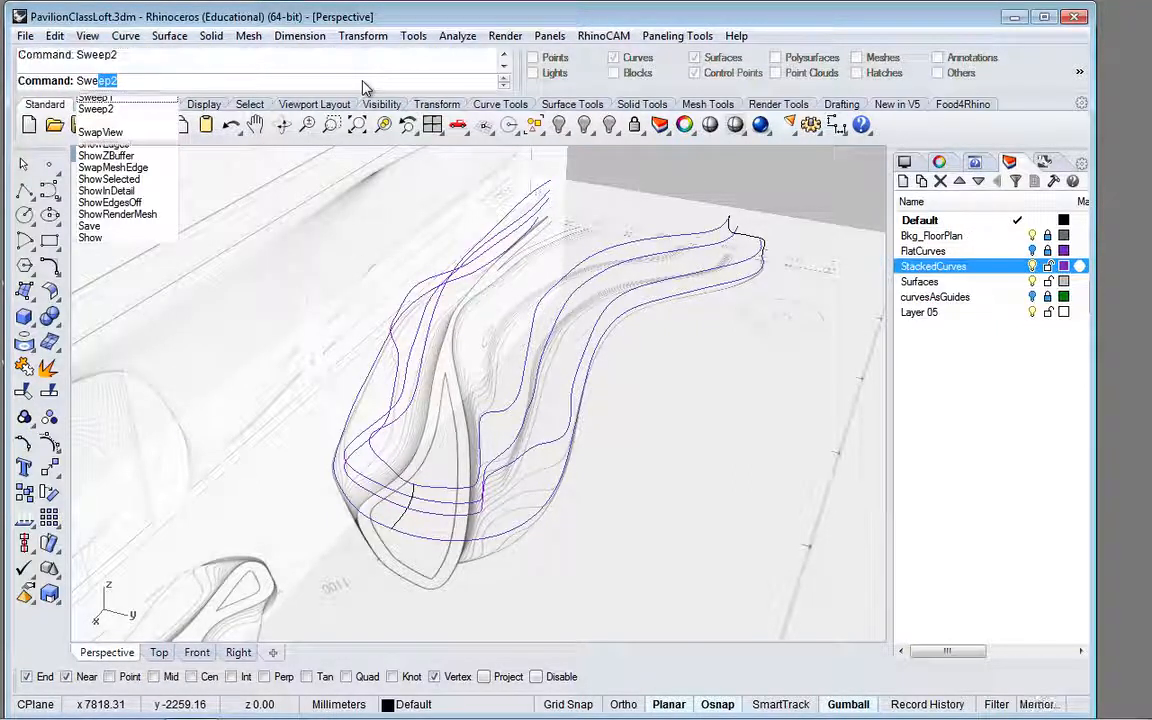
{"action": "left_click", "coordinate": [702, 290]}
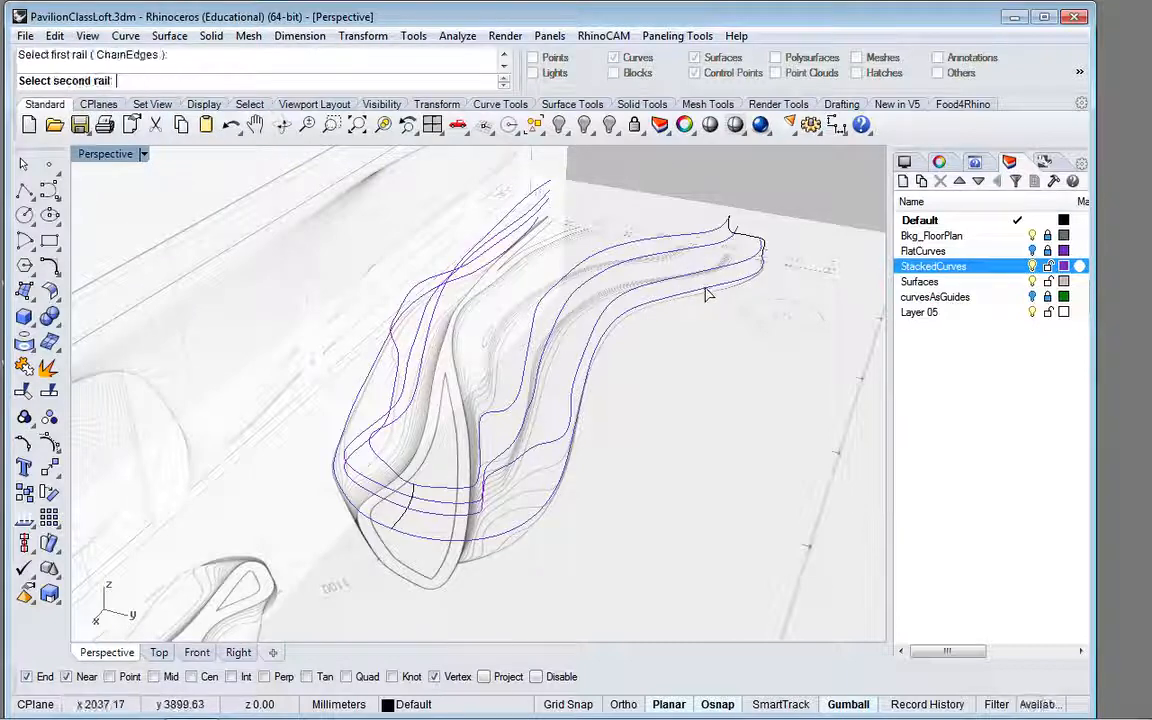
{"action": "left_click", "coordinate": [680, 240]}
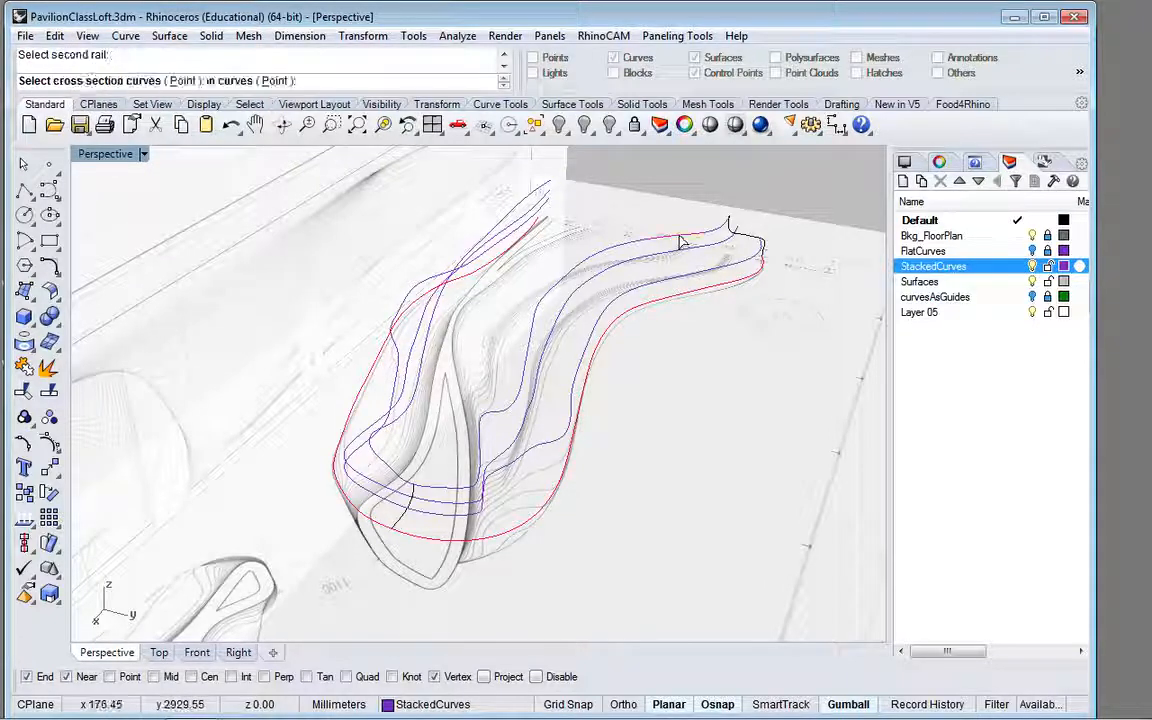
{"action": "left_click", "coordinate": [755, 243]}
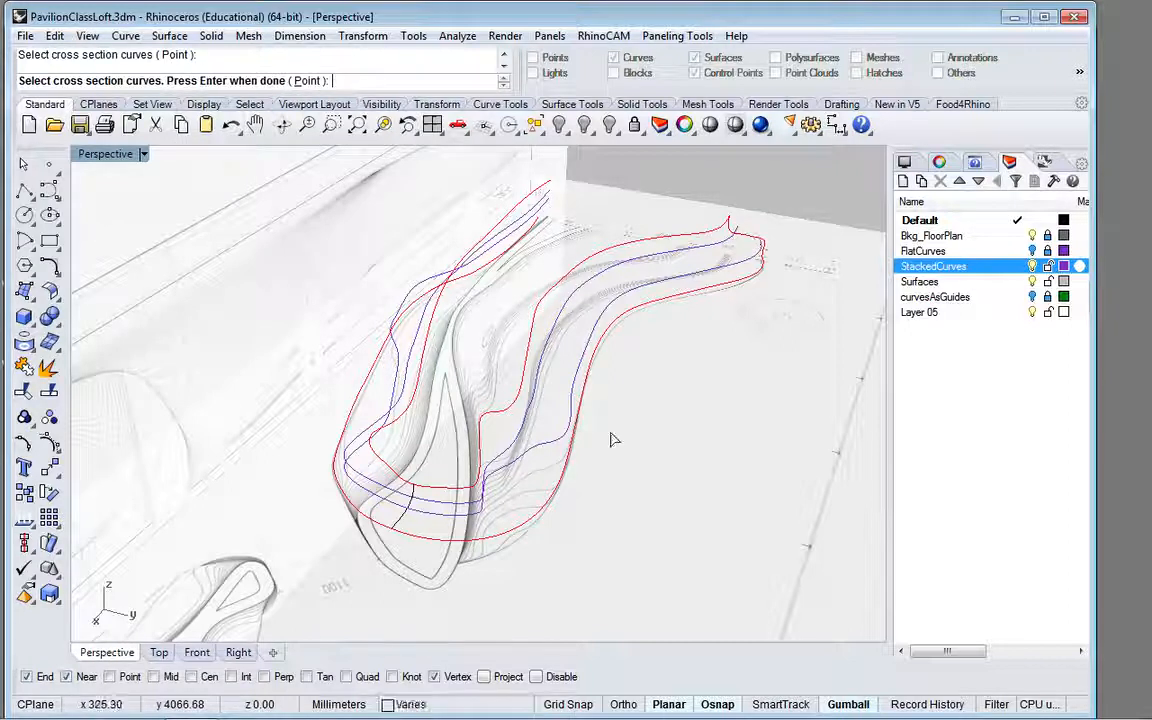
{"action": "left_click", "coordinate": [398, 527]}
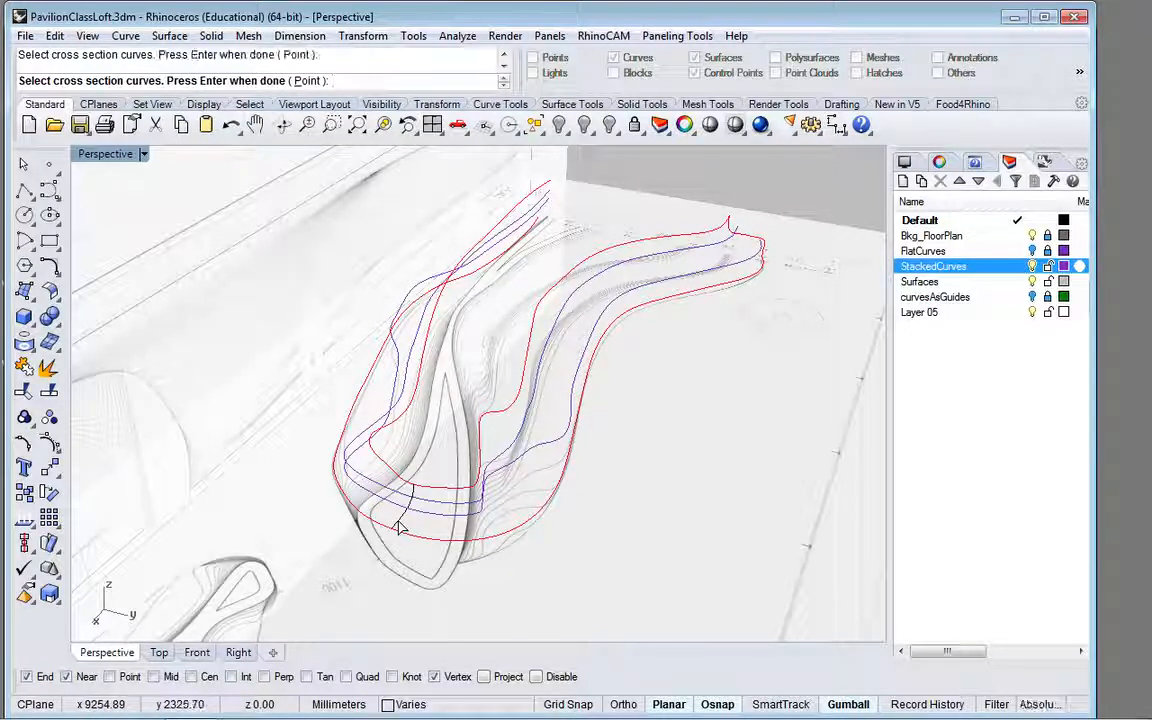
{"action": "key", "text": "Return"}
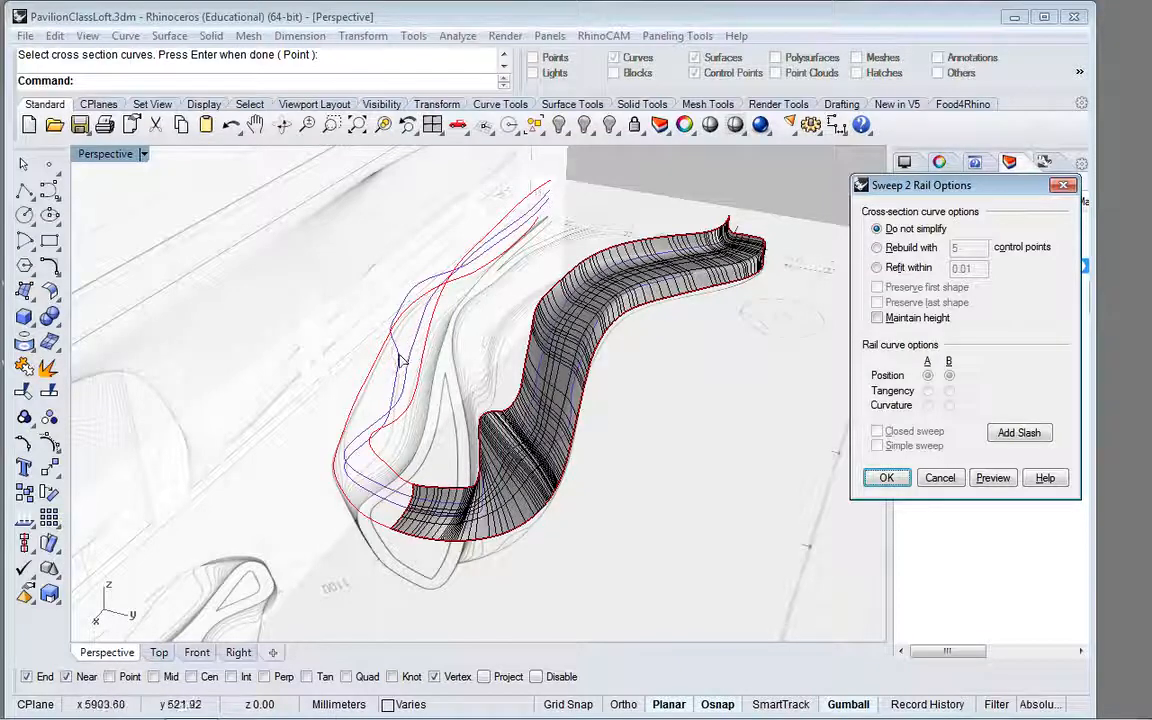
Step: Examine the two-profile sweep preview from several perspective angles and against the front elevation, and cancel the sweep
{"action": "mouse_move", "coordinate": [410, 335]}
{"action": "right_mouse_down"}
{"action": "mouse_move", "coordinate": [500, 295]}
{"action": "mouse_move", "coordinate": [416, 330]}
{"action": "right_mouse_up"}
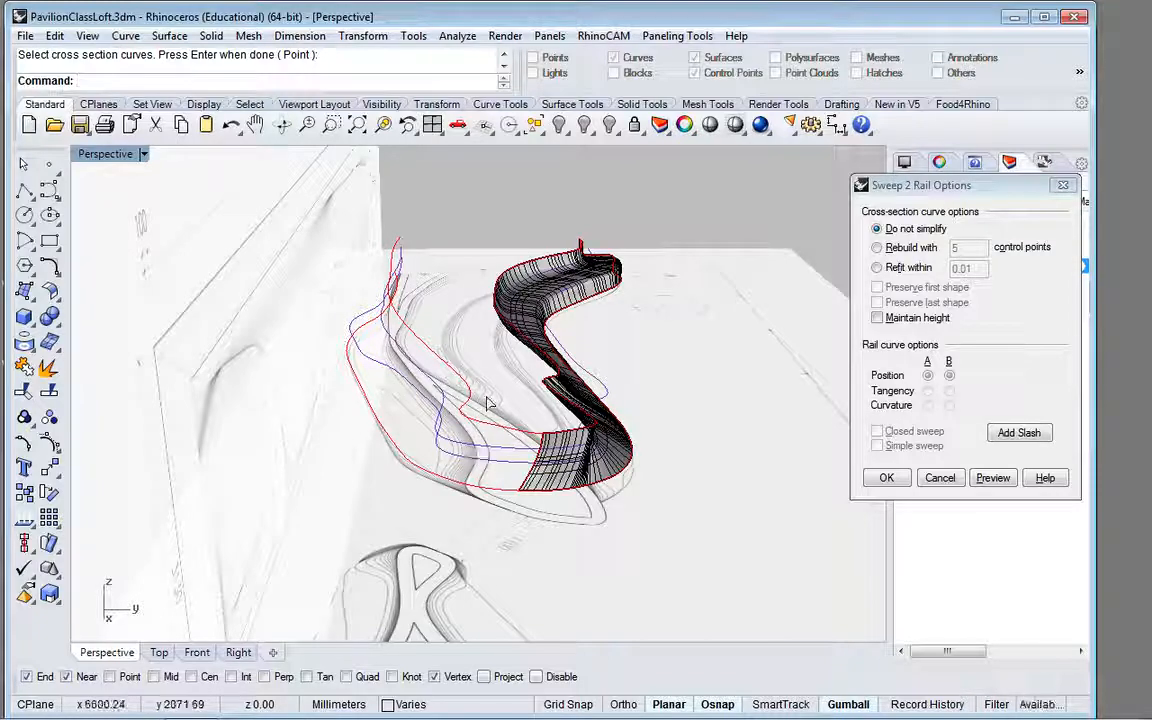
{"action": "right_click_drag", "start_coordinate": [545, 355], "coordinate": [428, 386]}
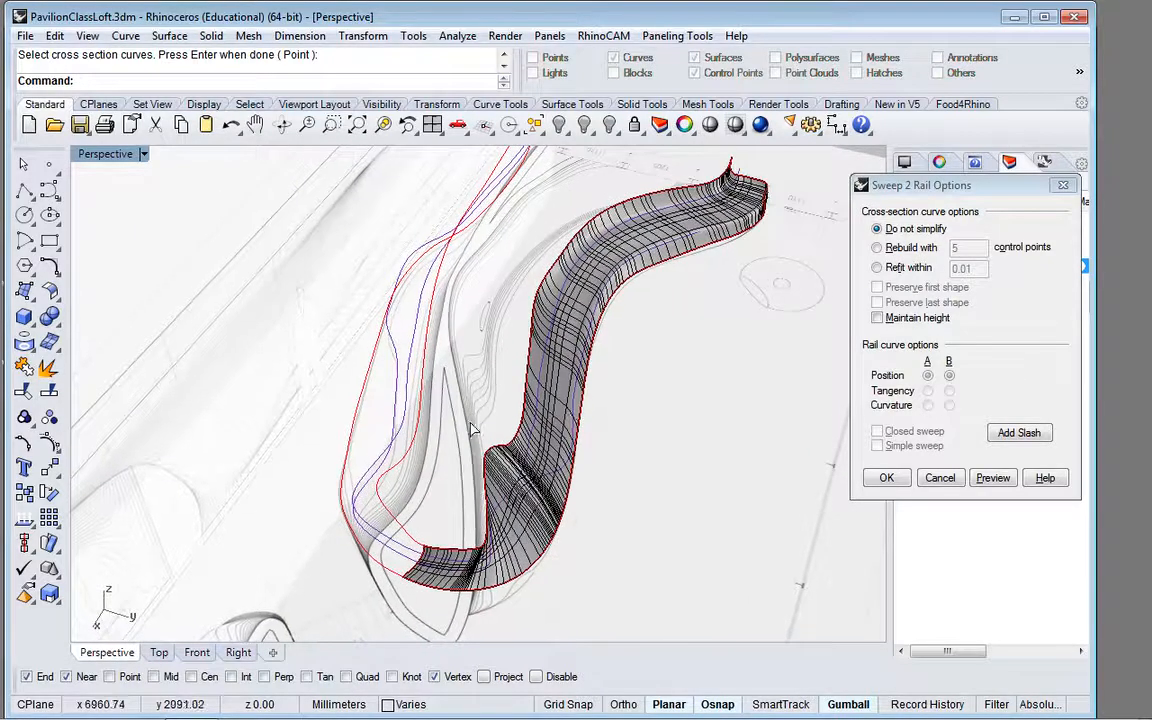
{"action": "right_click_drag", "start_coordinate": [510, 374], "coordinate": [476, 402]}
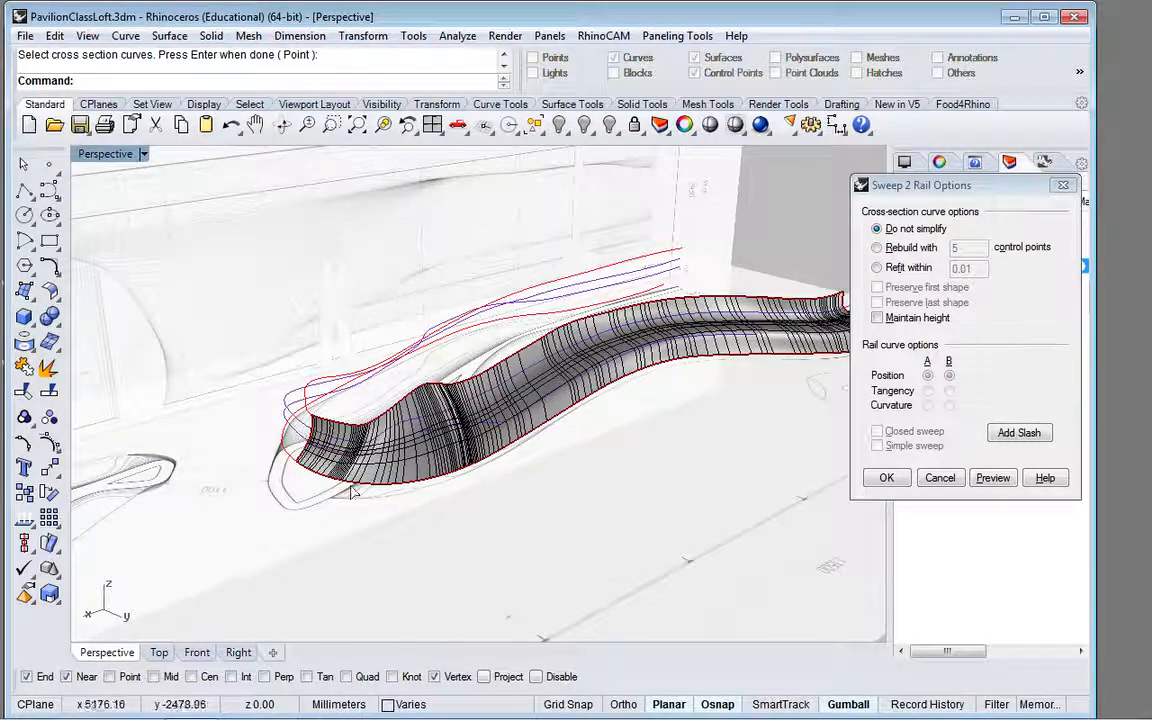
{"action": "left_click", "coordinate": [197, 652]}
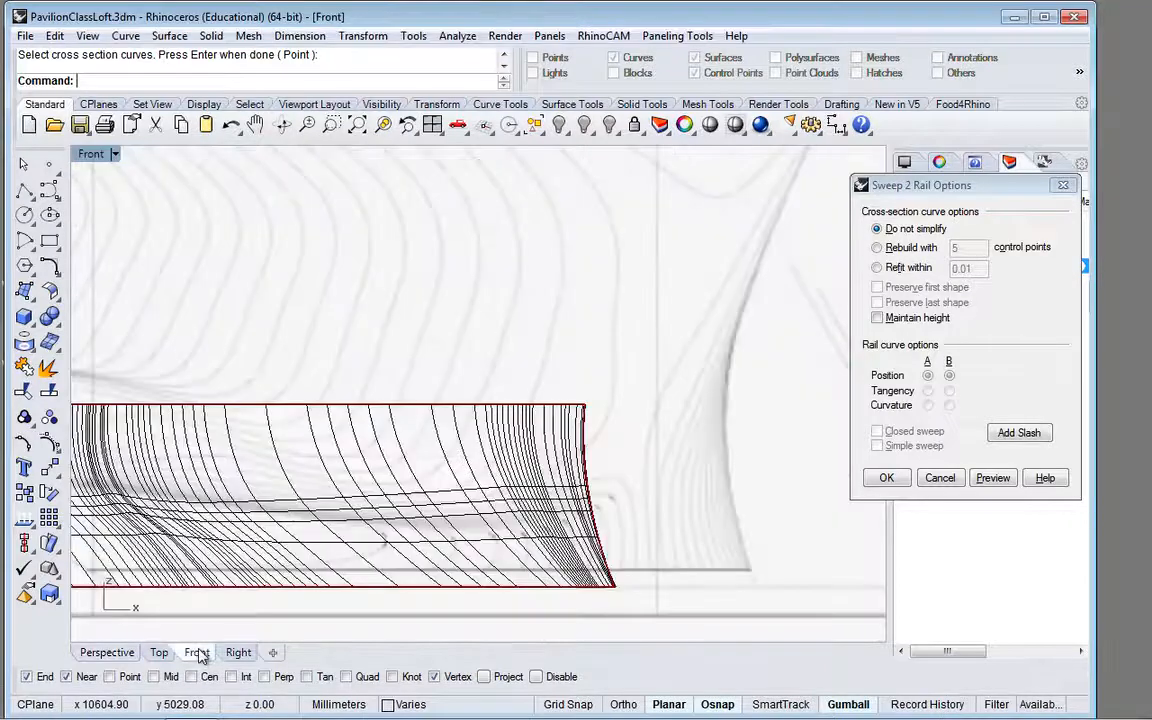
{"action": "scroll", "coordinate": [494, 528], "scroll_direction": "down", "scroll_amount": 8}
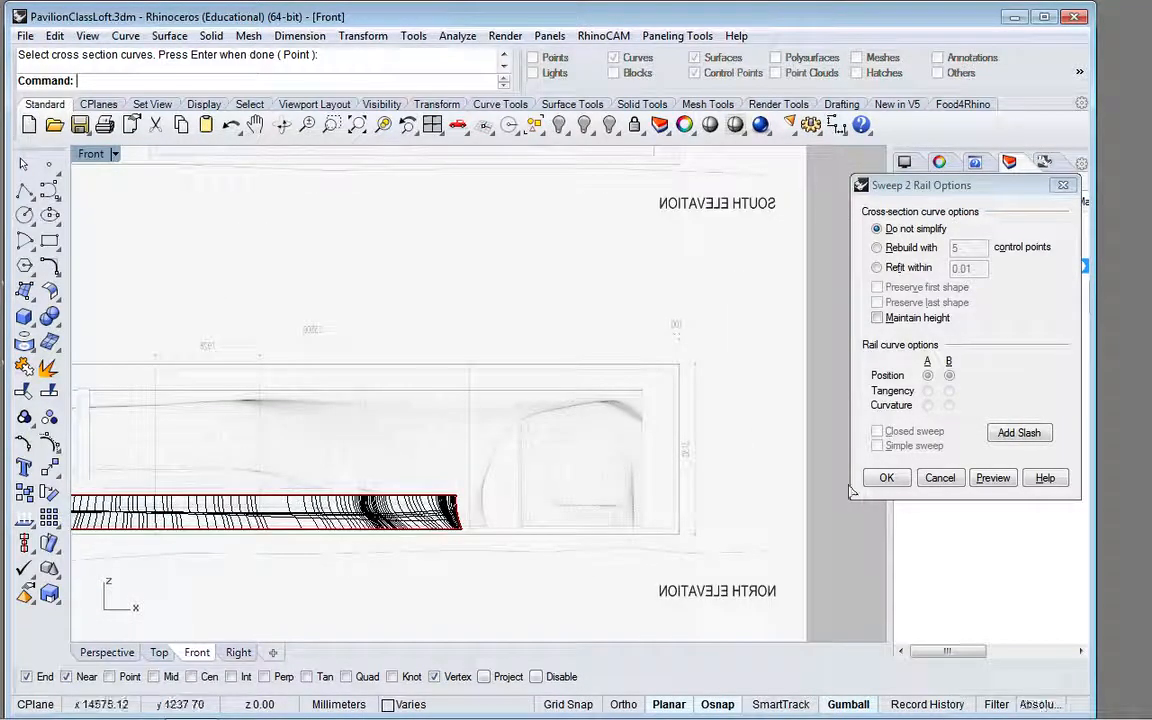
{"action": "left_click", "coordinate": [938, 478]}
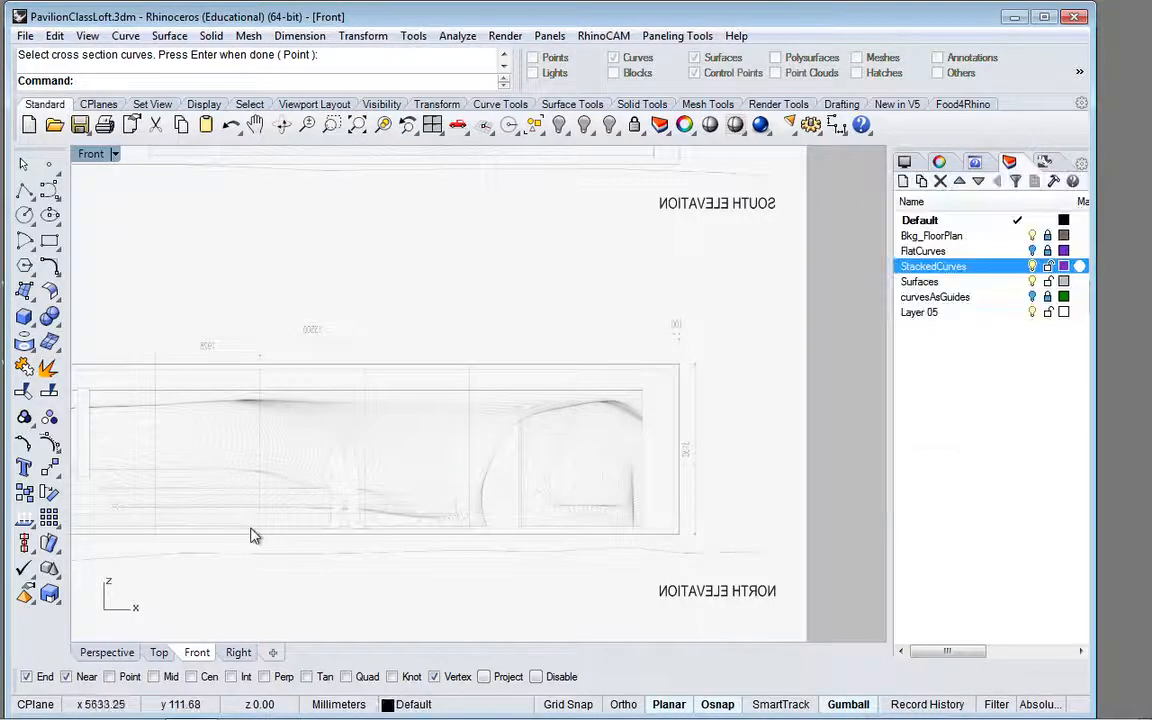
{"action": "scroll", "coordinate": [252, 535], "scroll_direction": "up", "scroll_amount": 5}
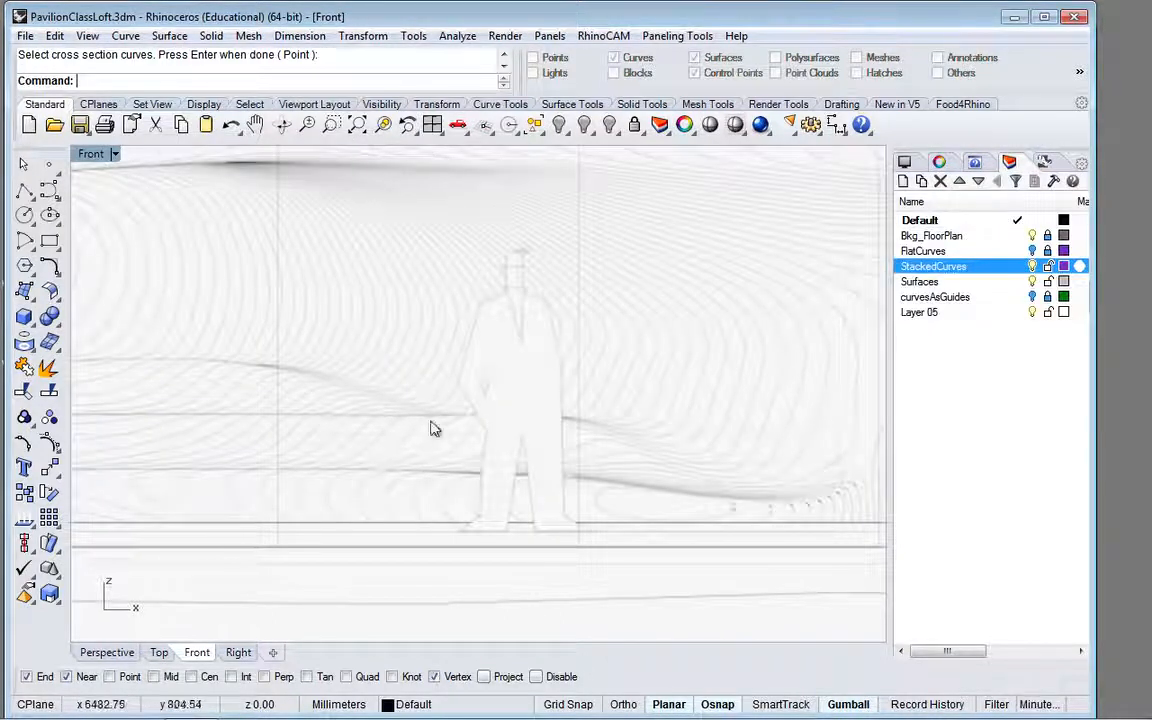
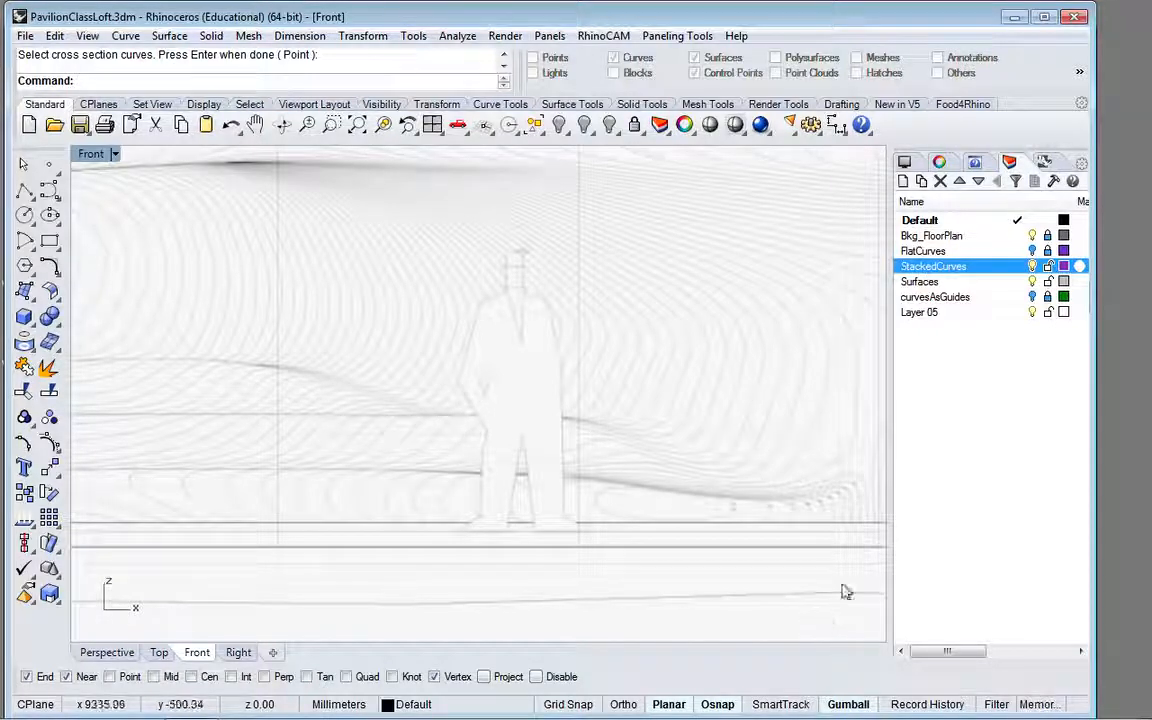
Step: Delete the end profile and the three-point inward-bowed profile curve between the stacked curves, working in perspective
{"action": "scroll", "coordinate": [488, 391], "scroll_direction": "down", "scroll_amount": 3}
{"action": "scroll", "coordinate": [630, 415], "scroll_direction": "down", "scroll_amount": 3}
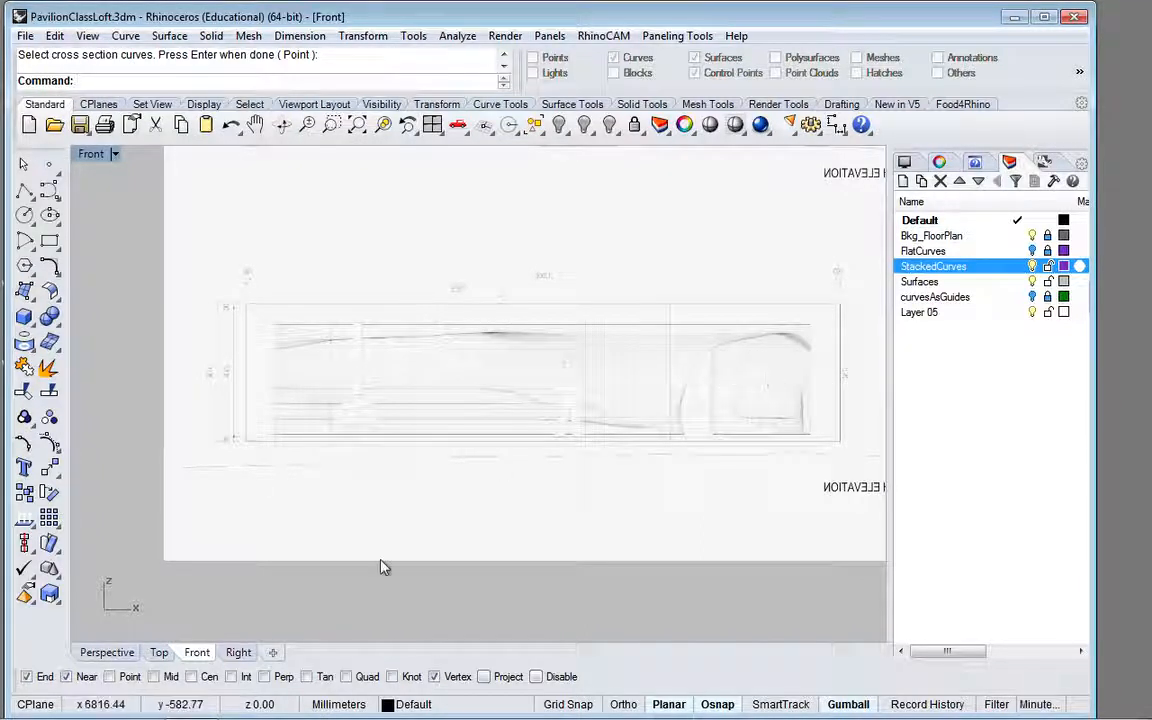
{"action": "left_click", "coordinate": [107, 653]}
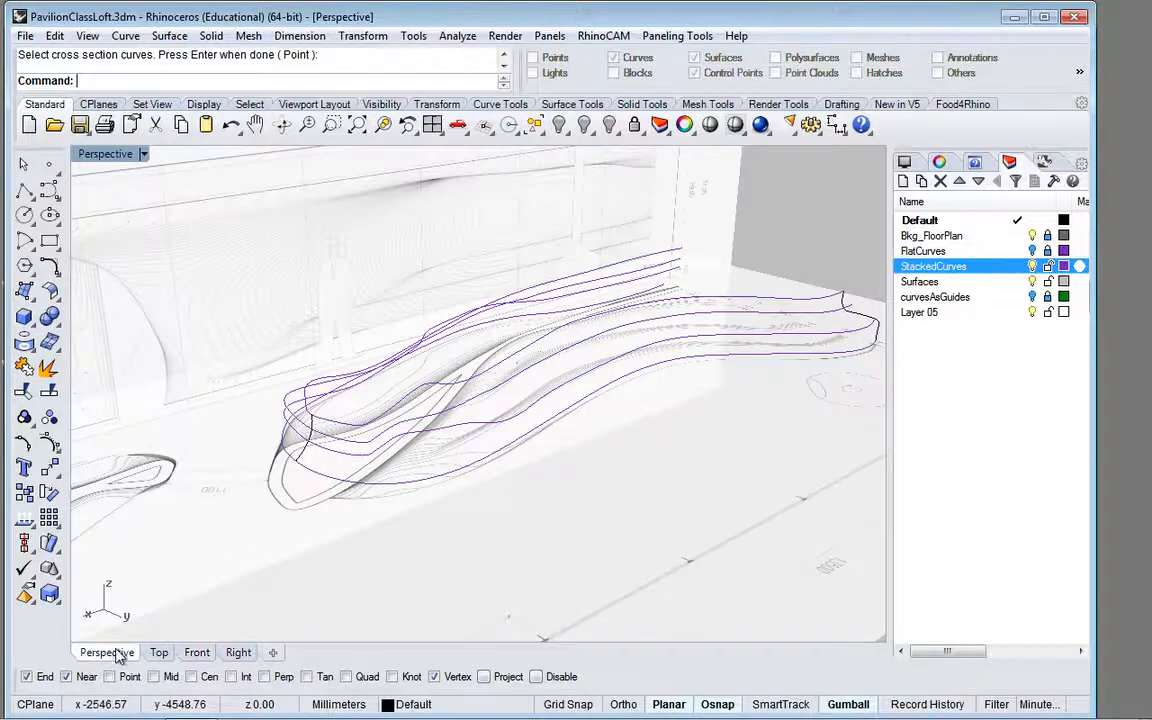
{"action": "left_click", "coordinate": [872, 327]}
{"action": "key", "text": "Delete"}
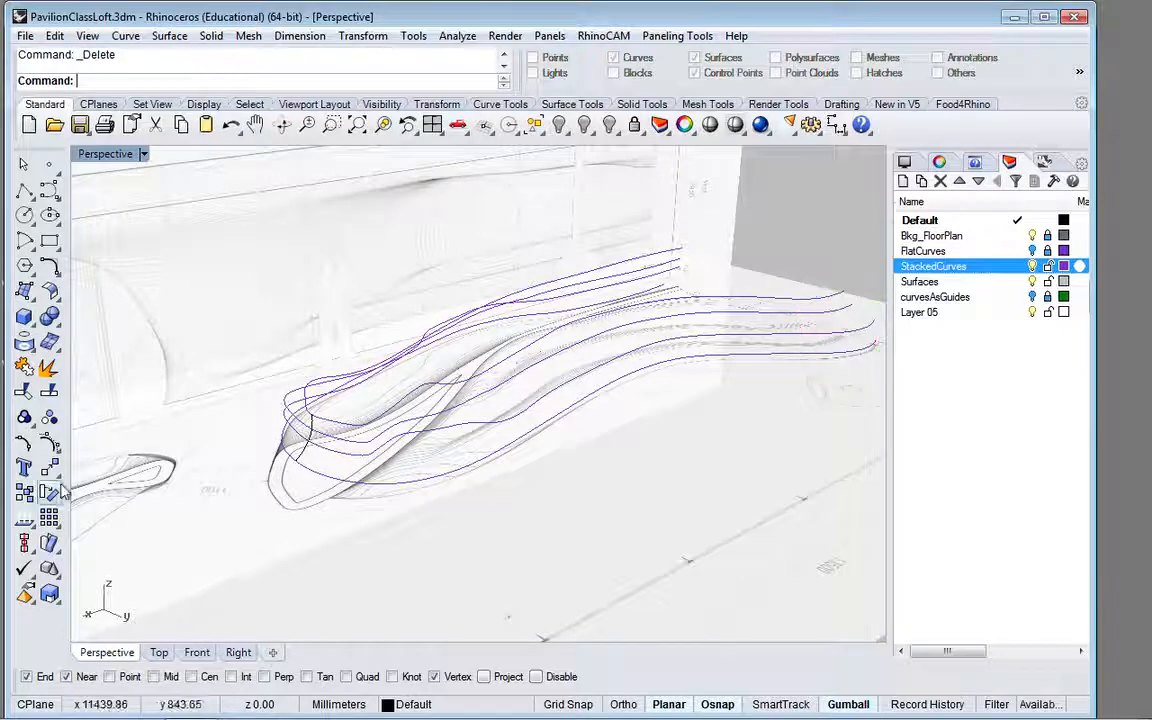
{"action": "left_click", "coordinate": [303, 467]}
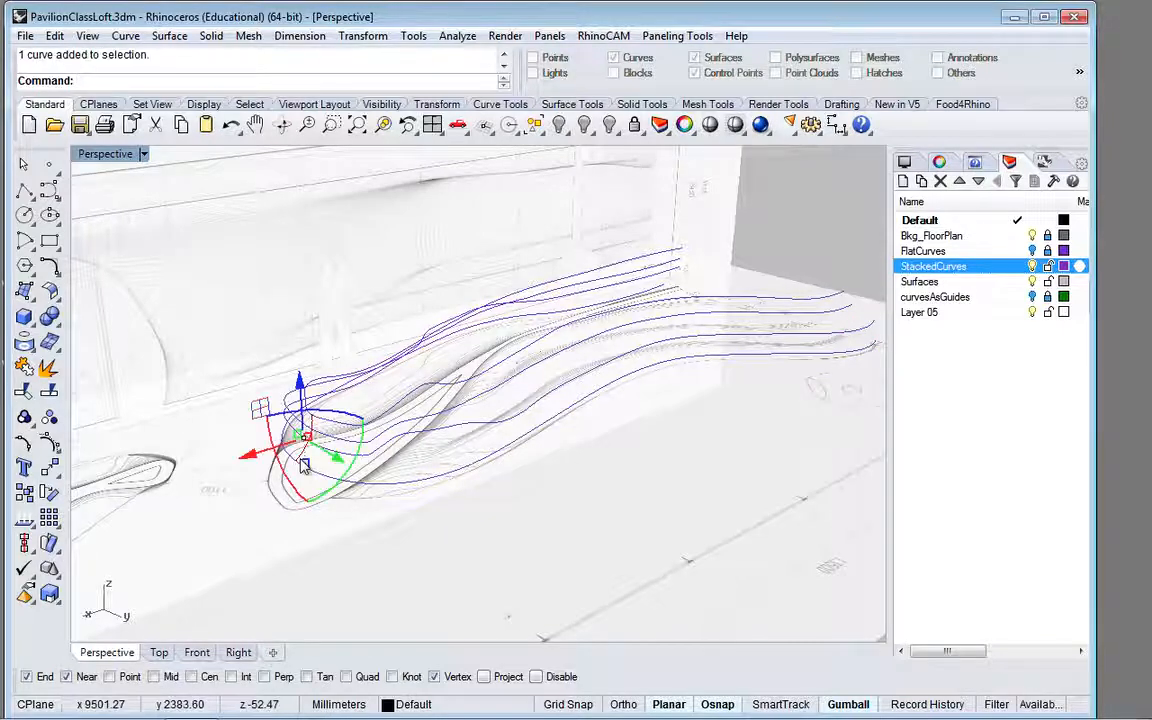
{"action": "key", "text": "Delete"}
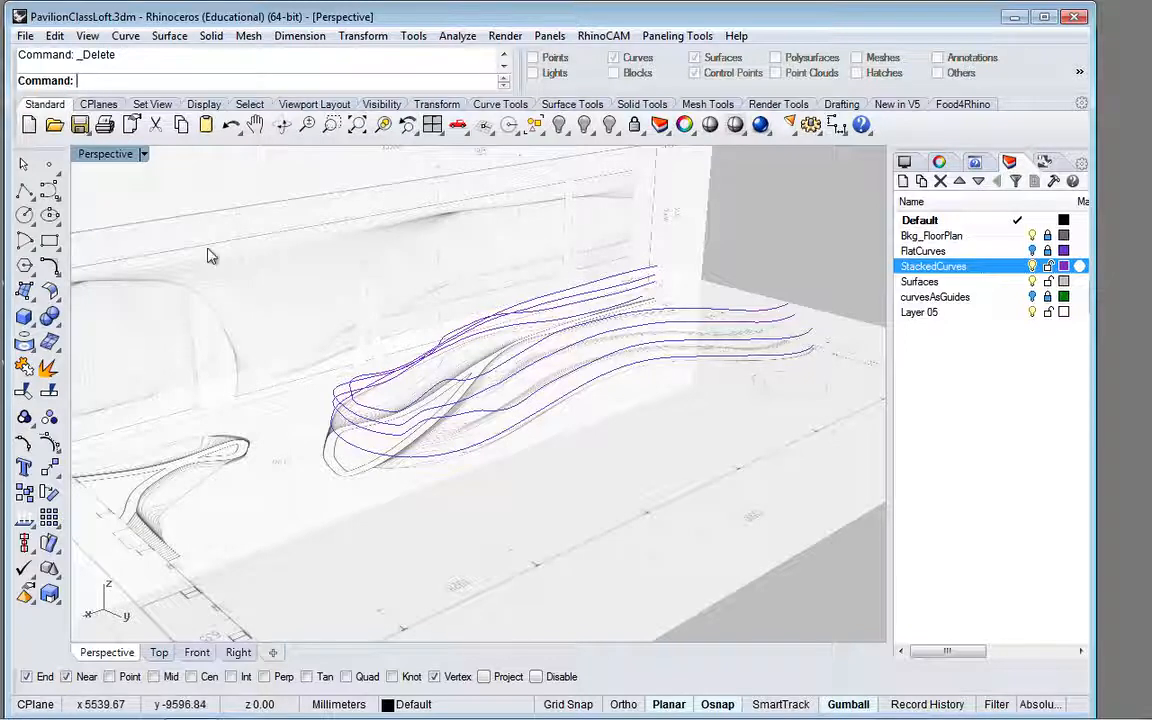
Step: Try a four-point interpolated curve in the empty area of the top view beyond the stacked curves, and delete it
{"action": "left_click", "coordinate": [50, 193]}
{"action": "left_click_drag", "start_coordinate": [50, 193], "coordinate": [97, 201]}
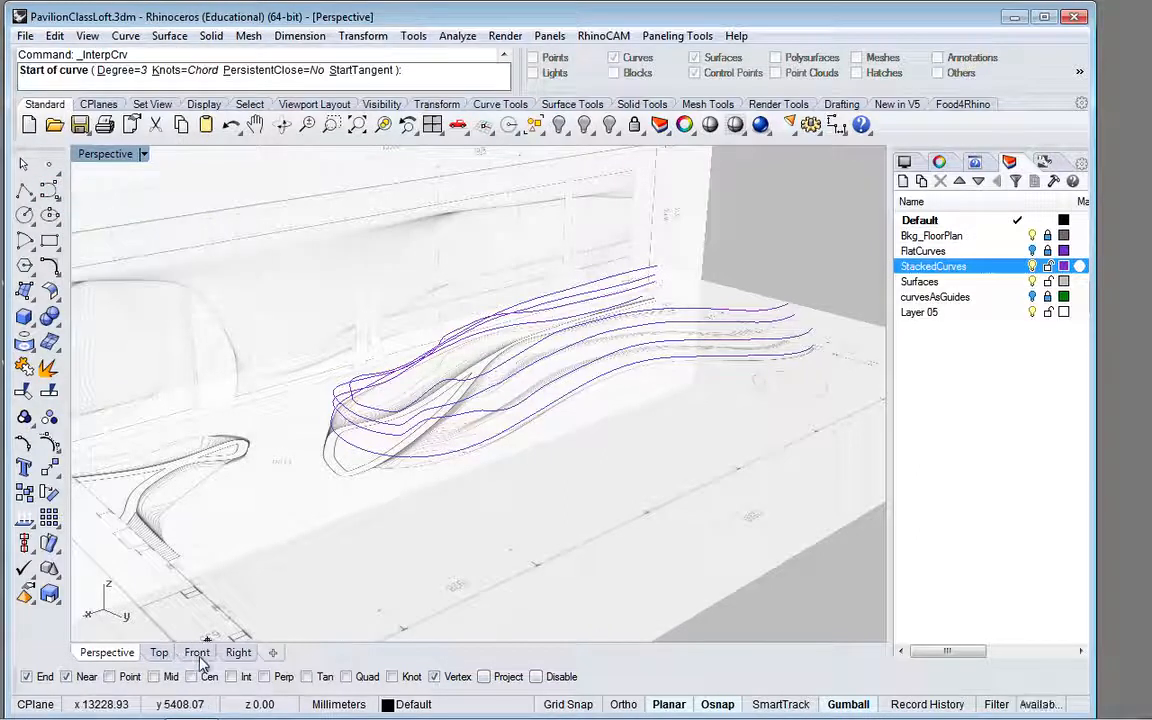
{"action": "left_click", "coordinate": [197, 652]}
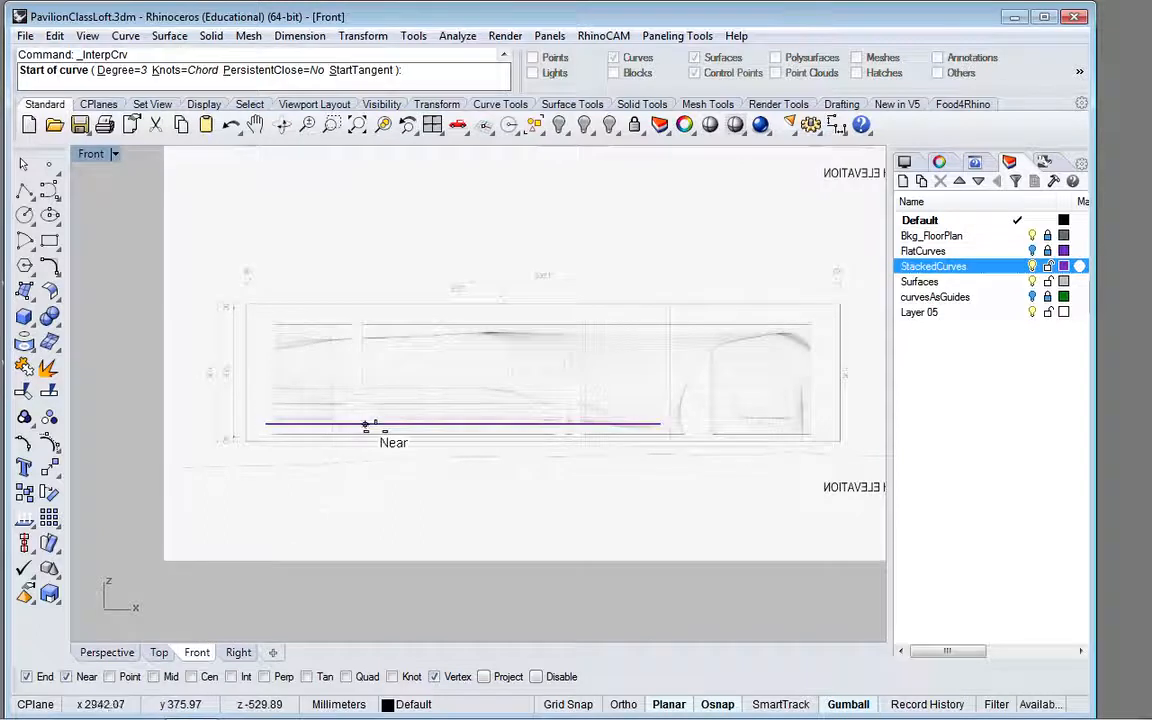
{"action": "left_click", "coordinate": [158, 653]}
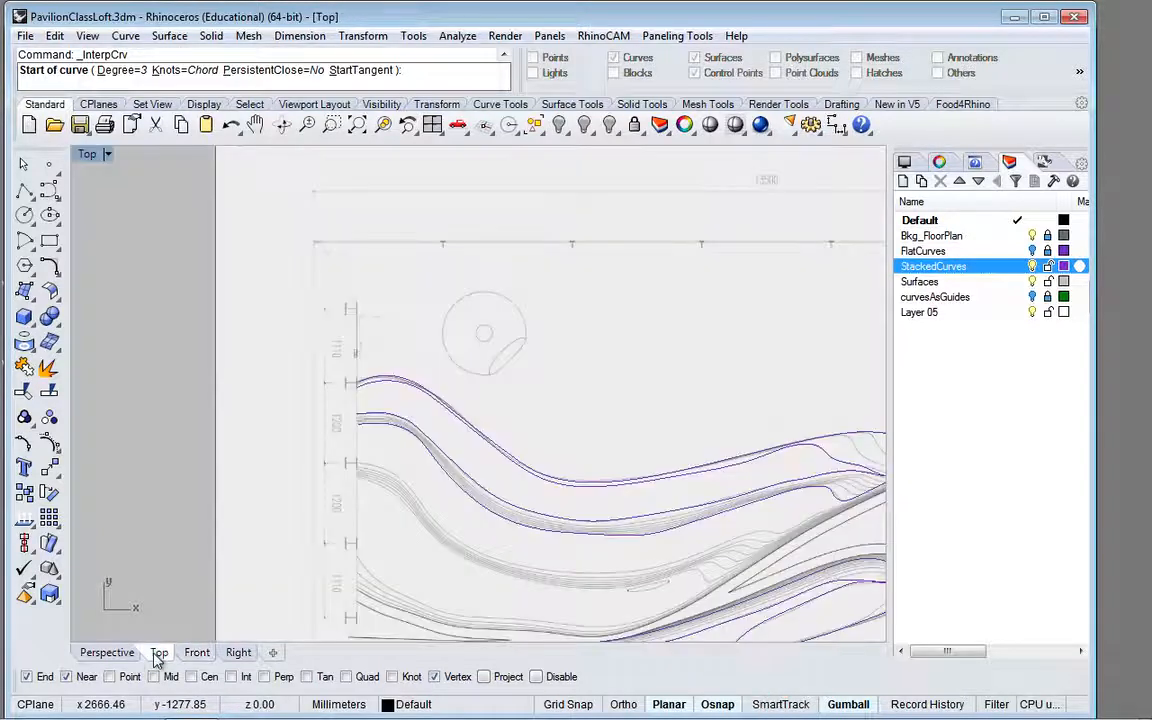
{"action": "left_click", "coordinate": [448, 318]}
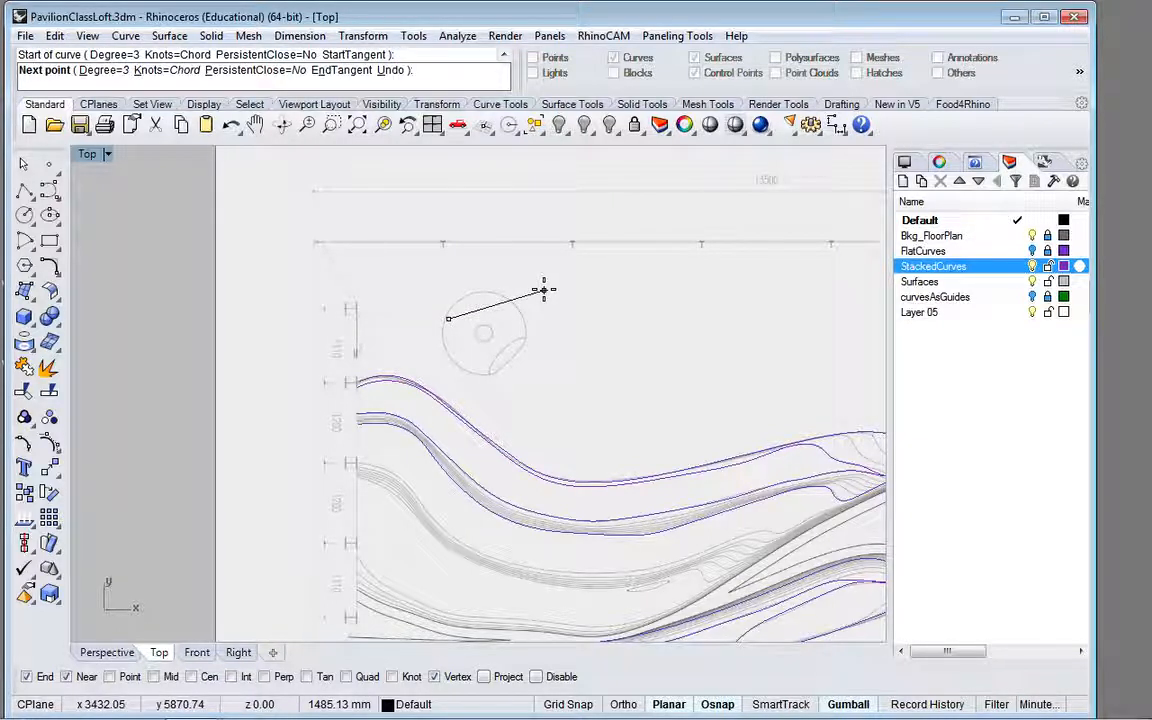
{"action": "left_click", "coordinate": [543, 290]}
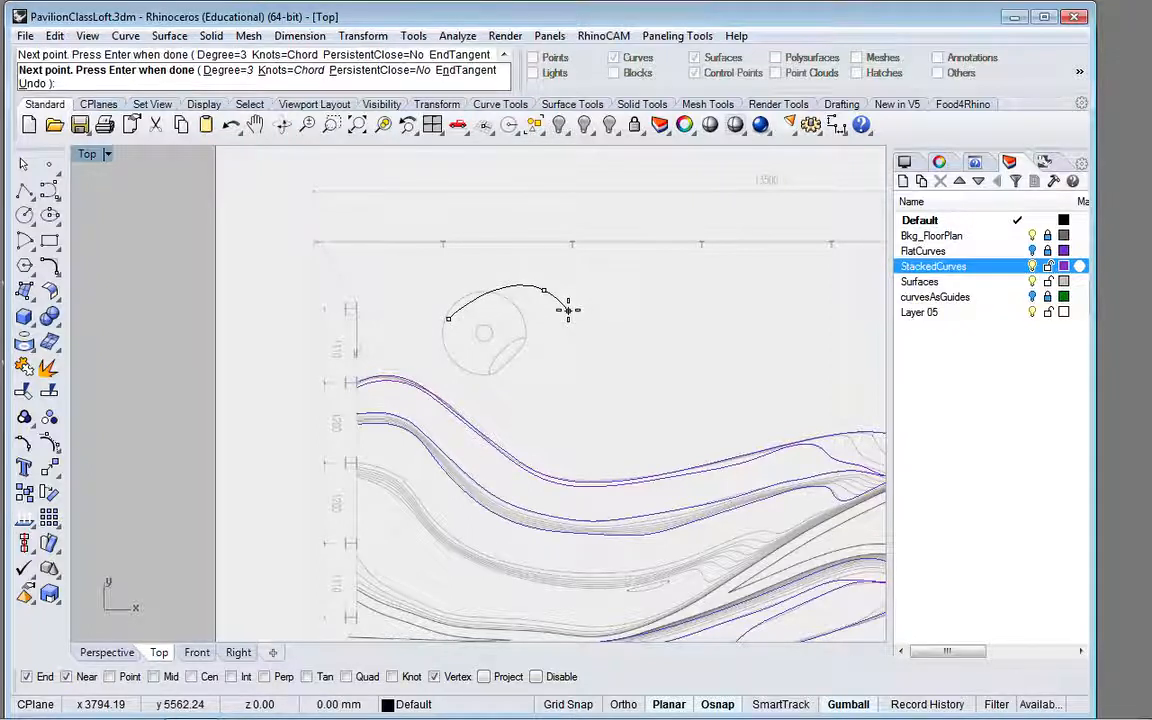
{"action": "left_click", "coordinate": [567, 310]}
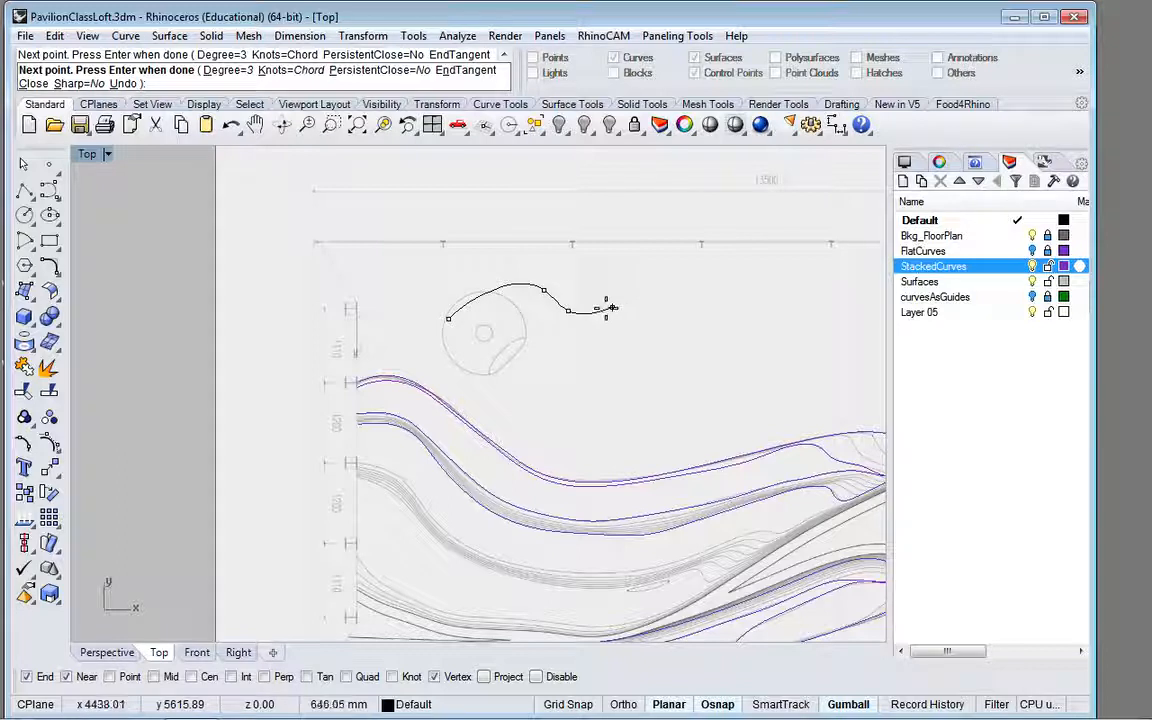
{"action": "left_click", "coordinate": [606, 309]}
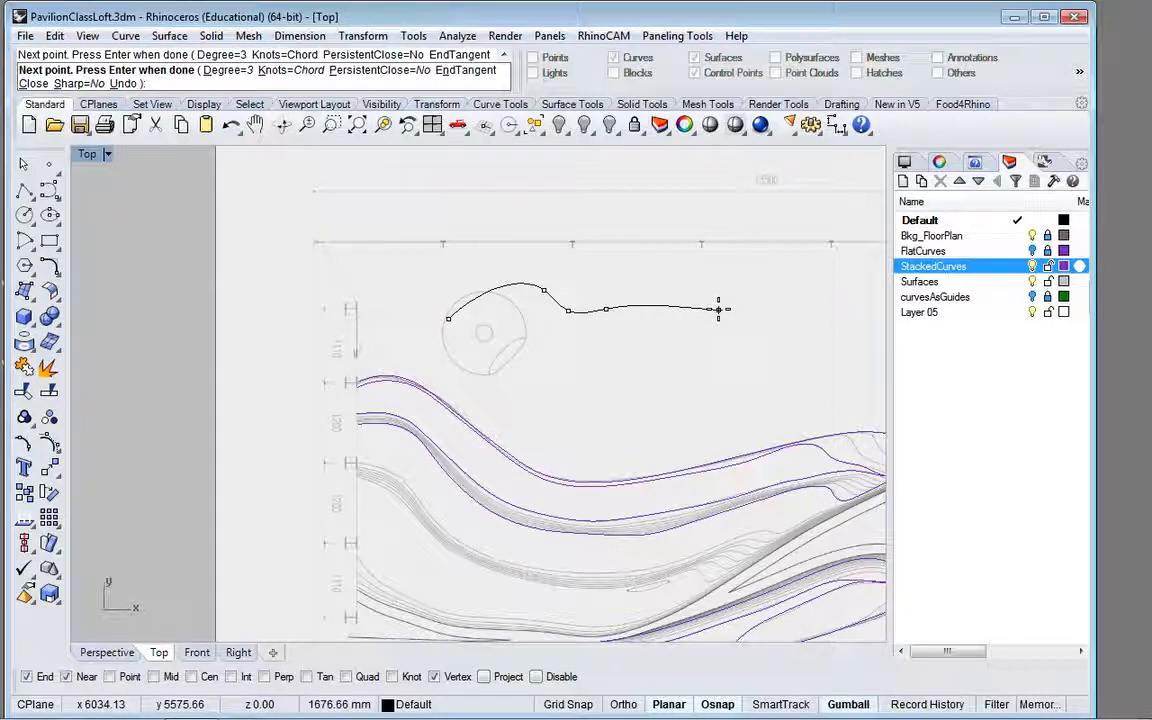
{"action": "key", "text": "Return"}
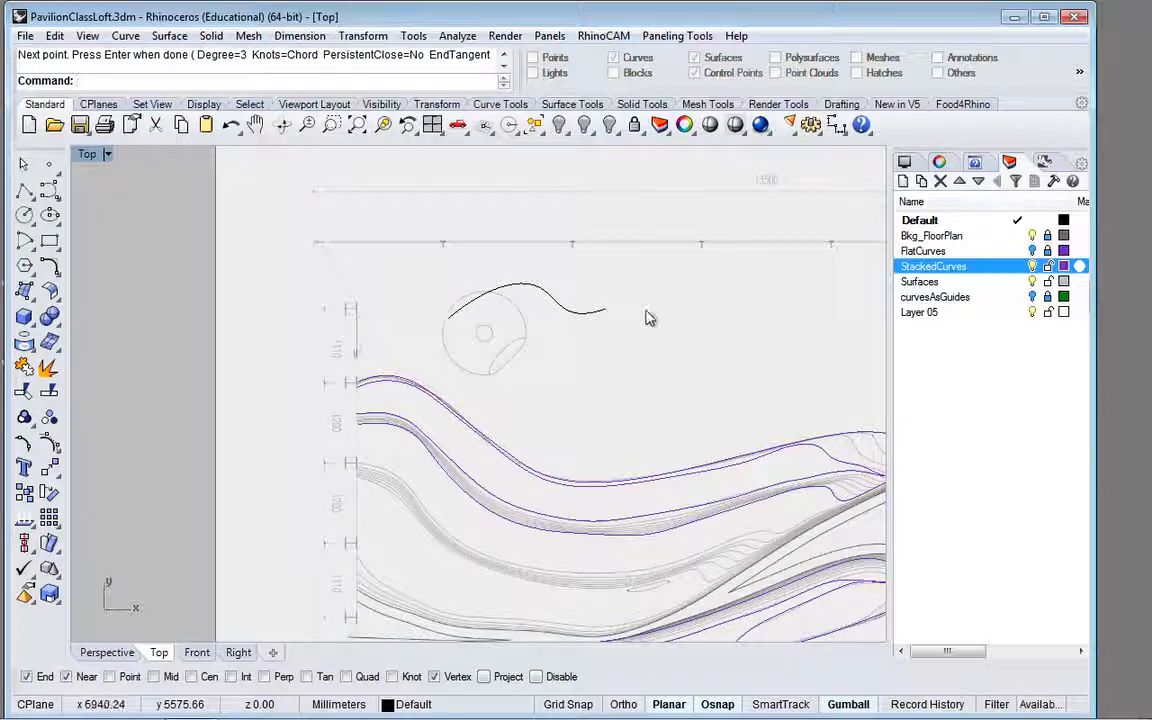
{"action": "left_click", "coordinate": [600, 323]}
{"action": "key", "text": "Delete"}
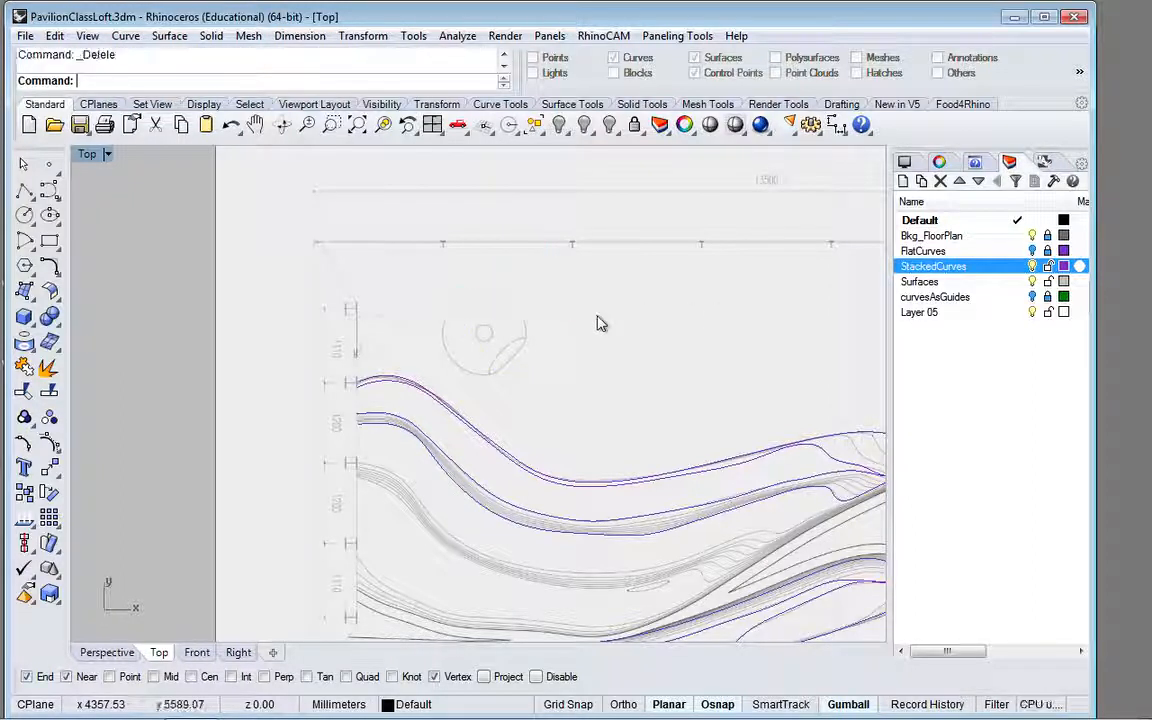
Step: Examine the whole set of stacked curves in the top view and in perspective, both close up and against the elevation drawing
{"action": "scroll", "coordinate": [617, 381], "scroll_direction": "down", "scroll_amount": 4}
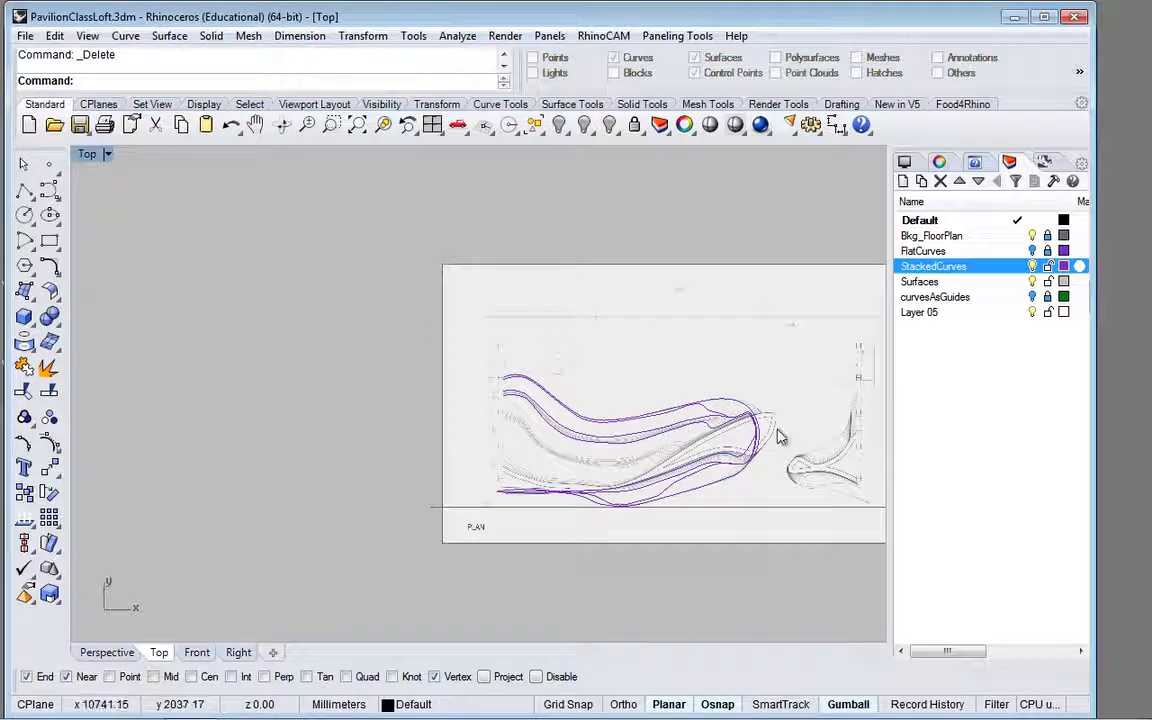
{"action": "right_click_drag", "start_coordinate": [760, 421], "coordinate": [627, 414]}
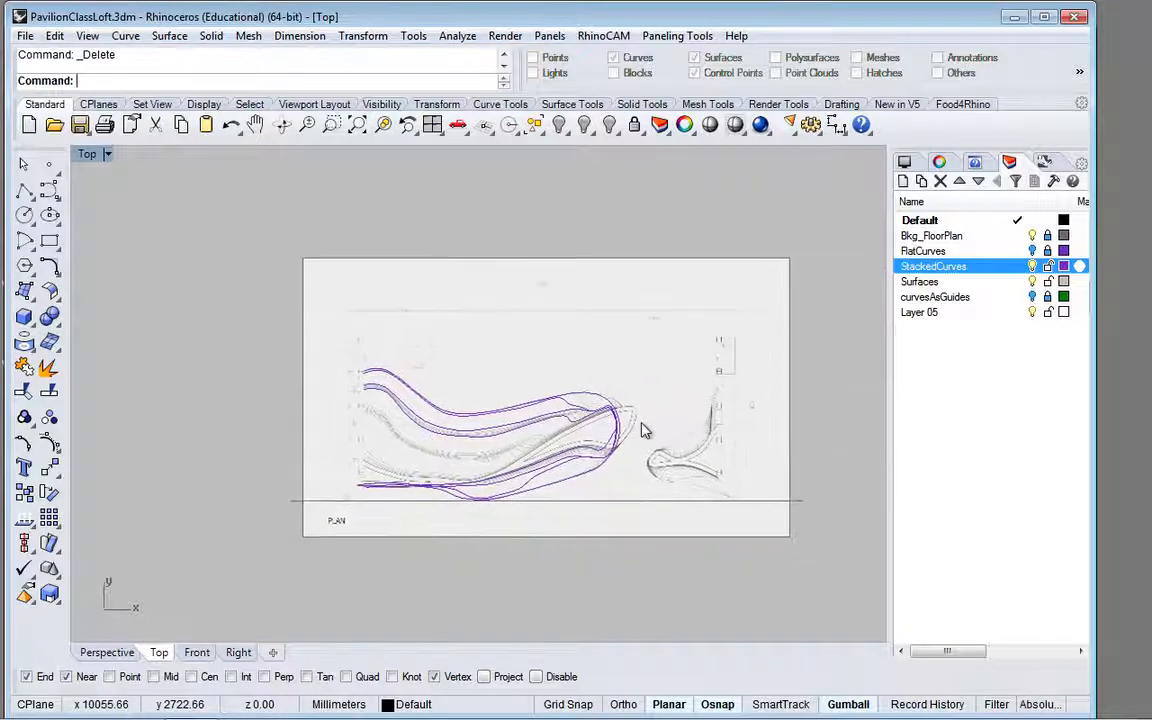
{"action": "left_click", "coordinate": [98, 657]}
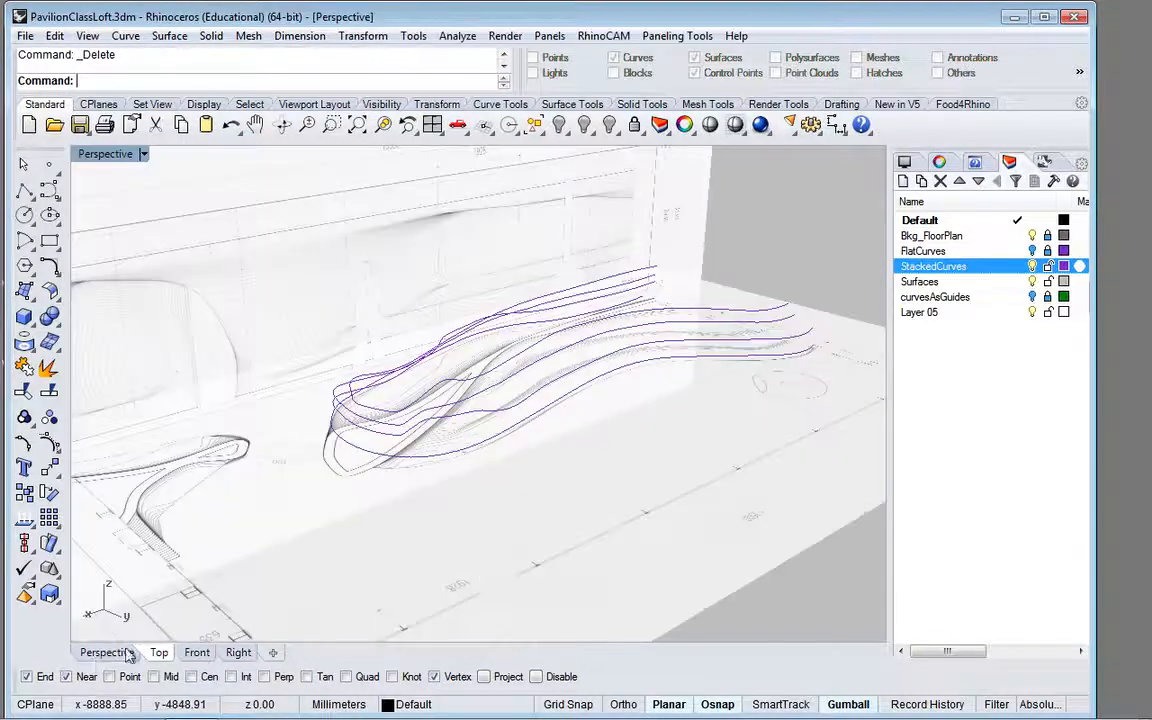
{"action": "scroll", "coordinate": [391, 442], "scroll_direction": "up", "scroll_amount": 3}
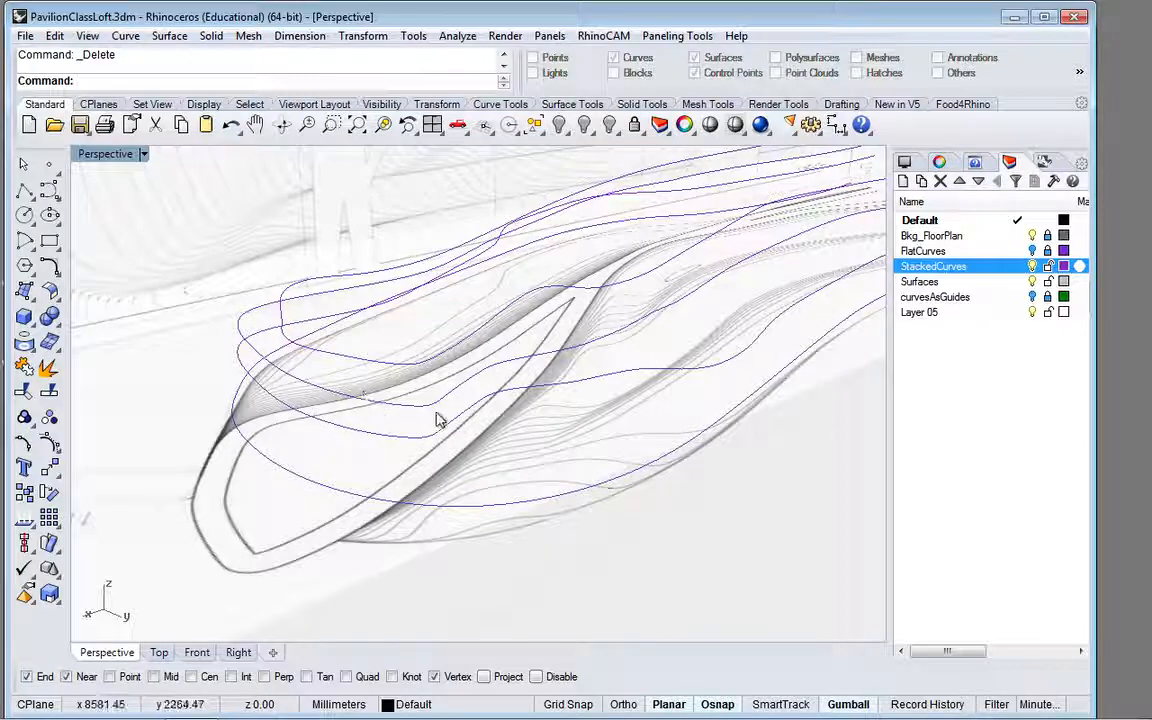
{"action": "scroll", "coordinate": [490, 423], "scroll_direction": "down", "scroll_amount": 2}
{"action": "scroll", "coordinate": [490, 423], "scroll_direction": "down", "scroll_amount": 2}
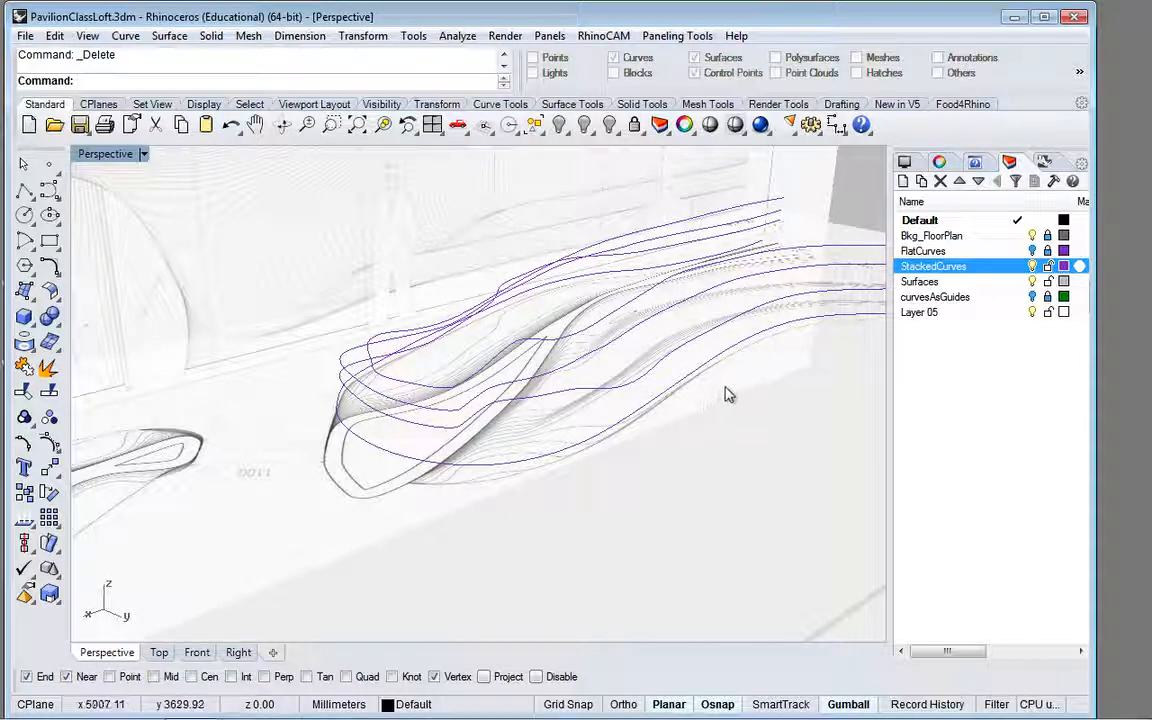
{"action": "scroll", "coordinate": [724, 388], "scroll_direction": "down", "scroll_amount": 4}
{"action": "scroll", "coordinate": [840, 318], "scroll_direction": "down", "scroll_amount": 3}
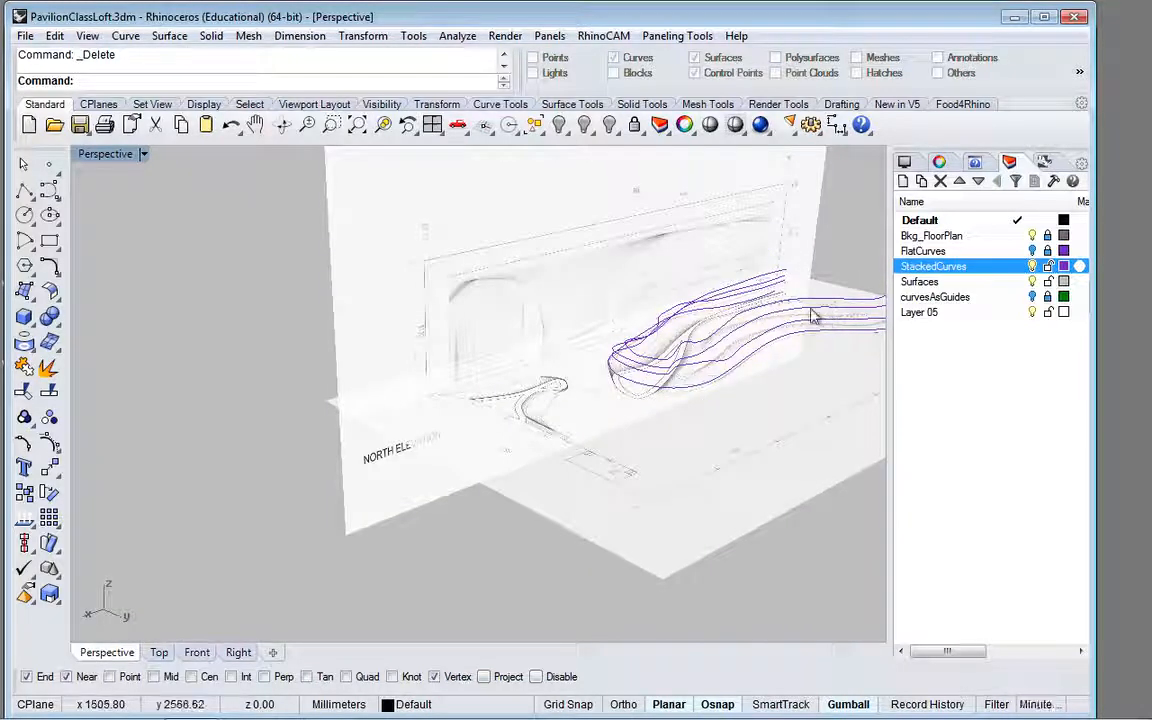
{"action": "right_click_drag", "start_coordinate": [750, 275], "coordinate": [660, 330]}
{"action": "scroll", "coordinate": [660, 330], "scroll_direction": "up", "scroll_amount": 3}
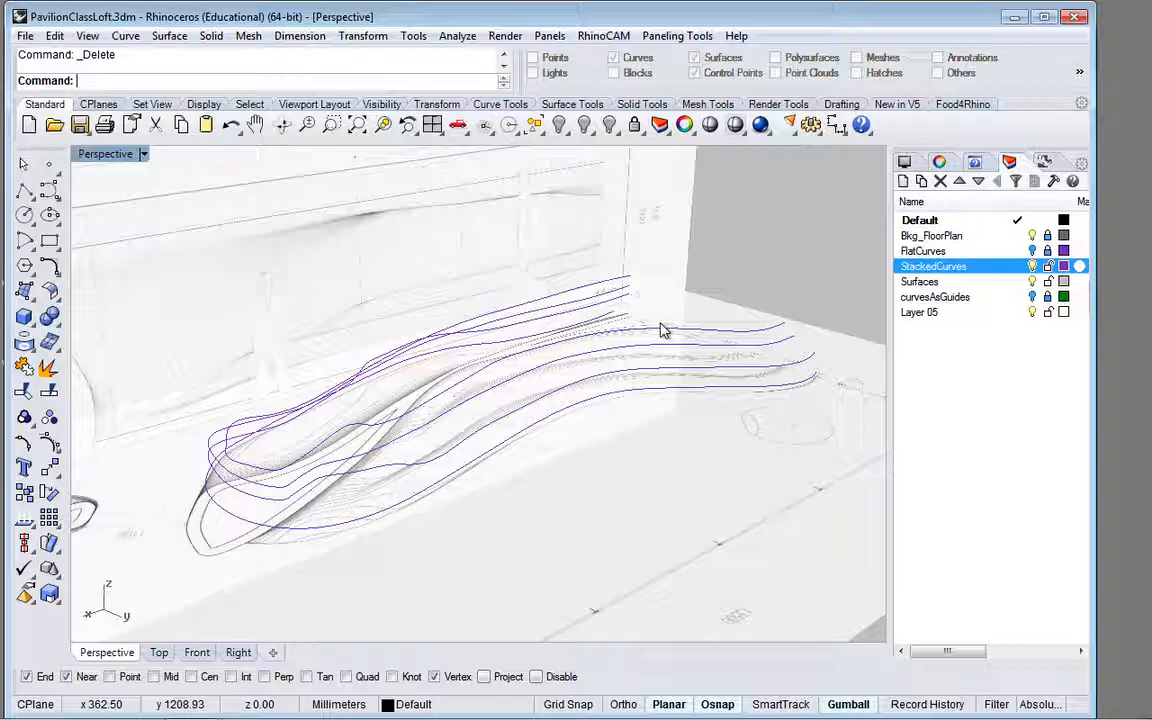
{"action": "left_click", "coordinate": [686, 393]}
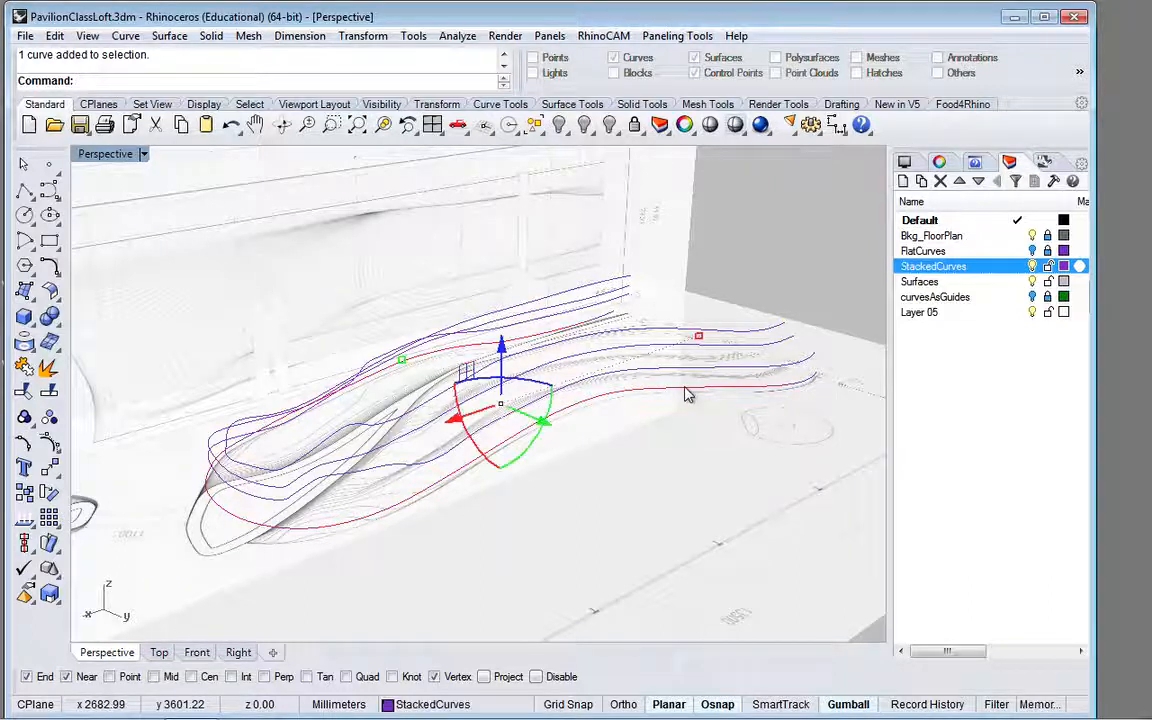
{"action": "left_click", "coordinate": [566, 105]}
{"action": "key", "text": "Escape"}
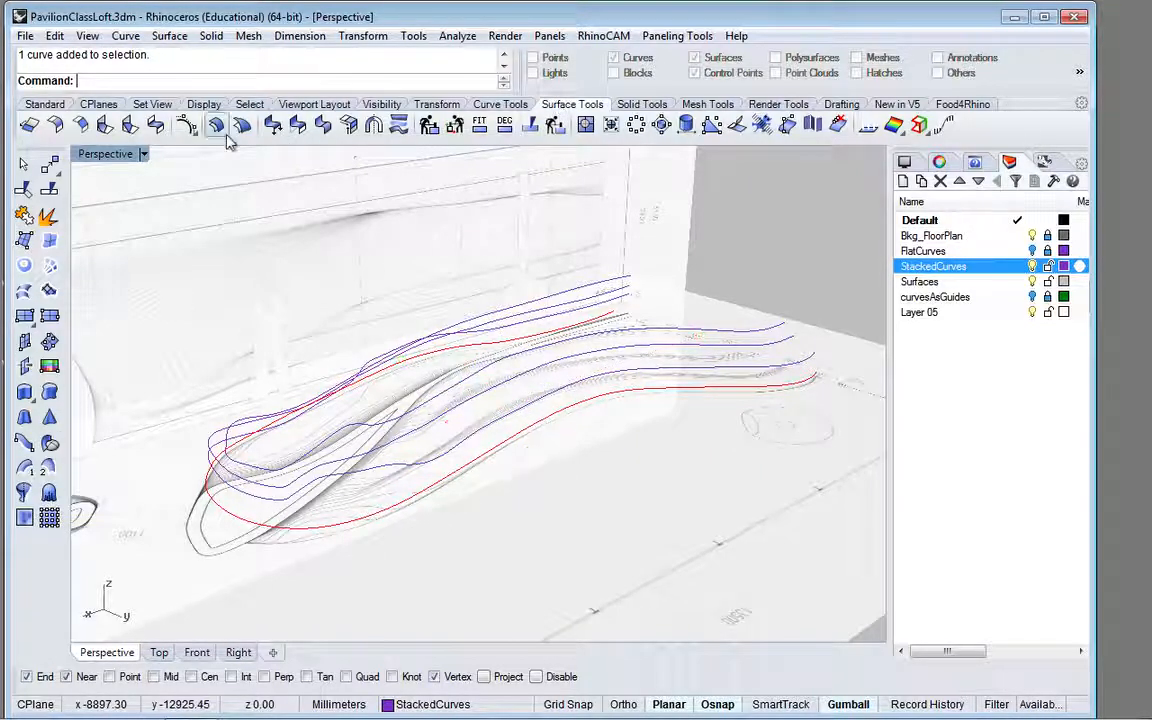
{"action": "left_click", "coordinate": [46, 298]}
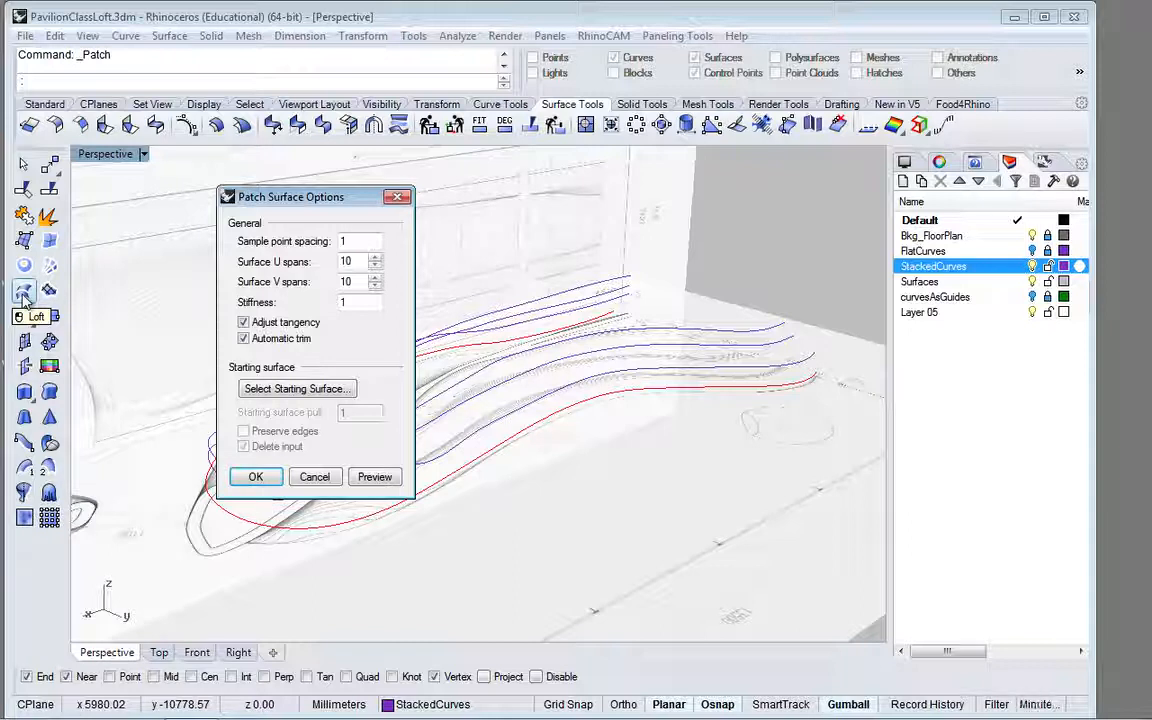
{"action": "left_click", "coordinate": [399, 199]}
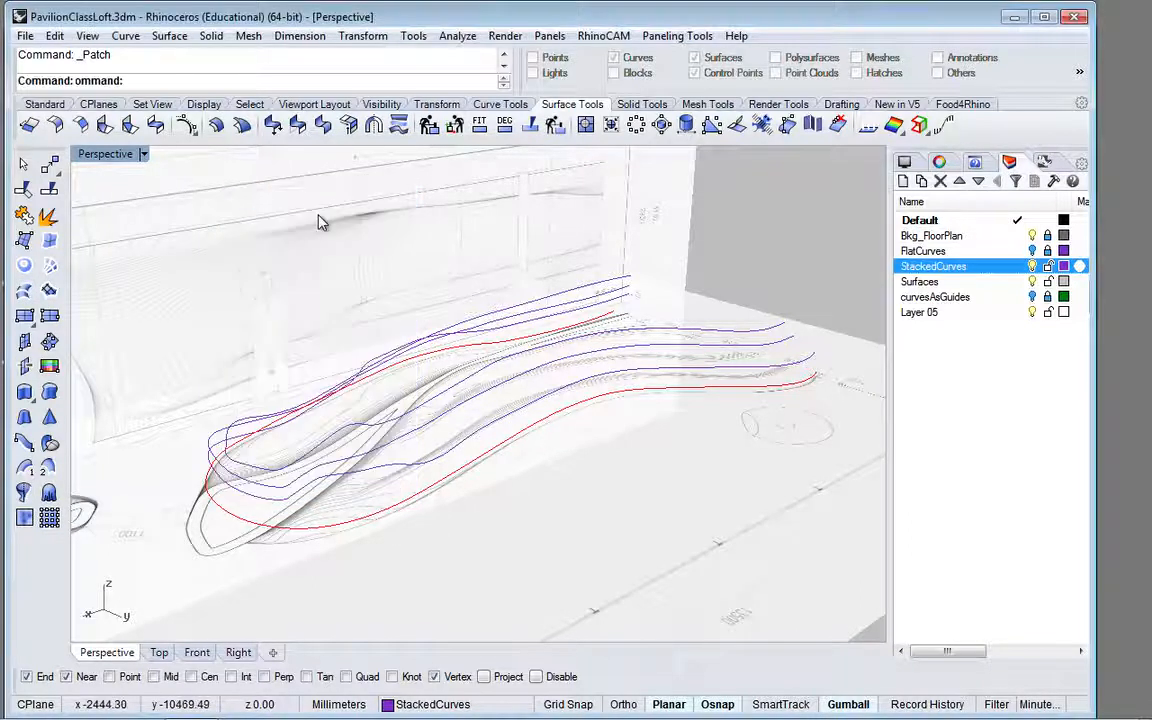
Step: Try to loft the two lowest stacked curves, and leave the command
{"action": "left_click", "coordinate": [25, 296]}
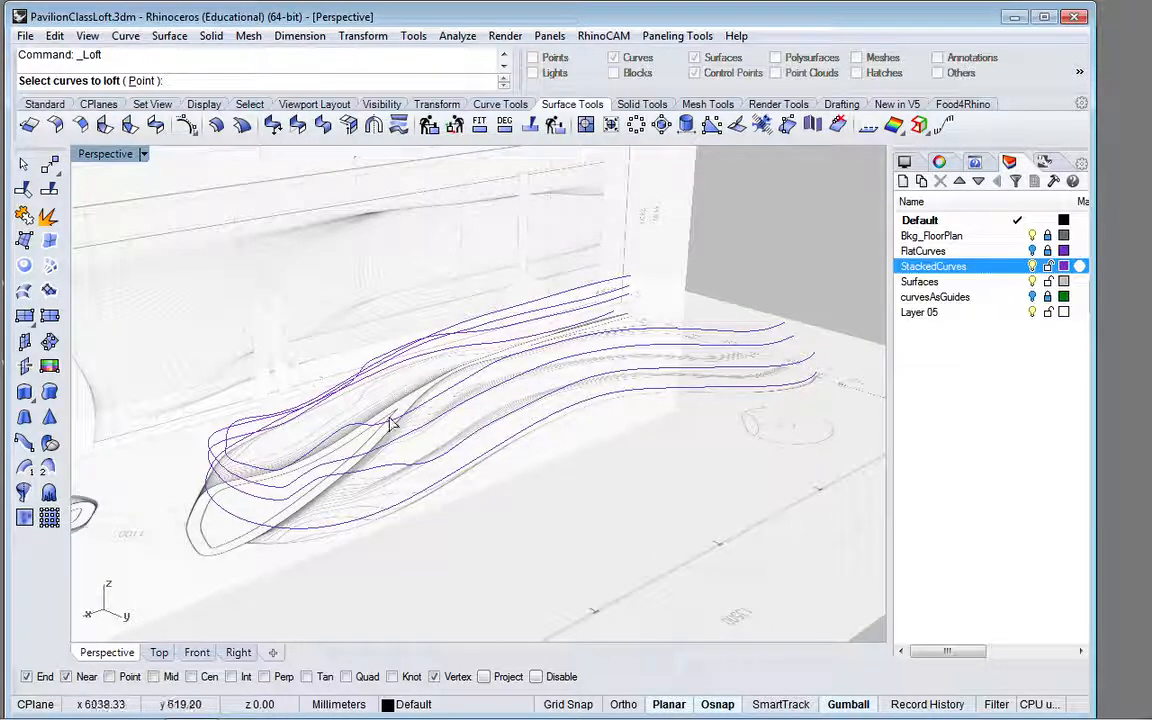
{"action": "left_click", "coordinate": [453, 463]}
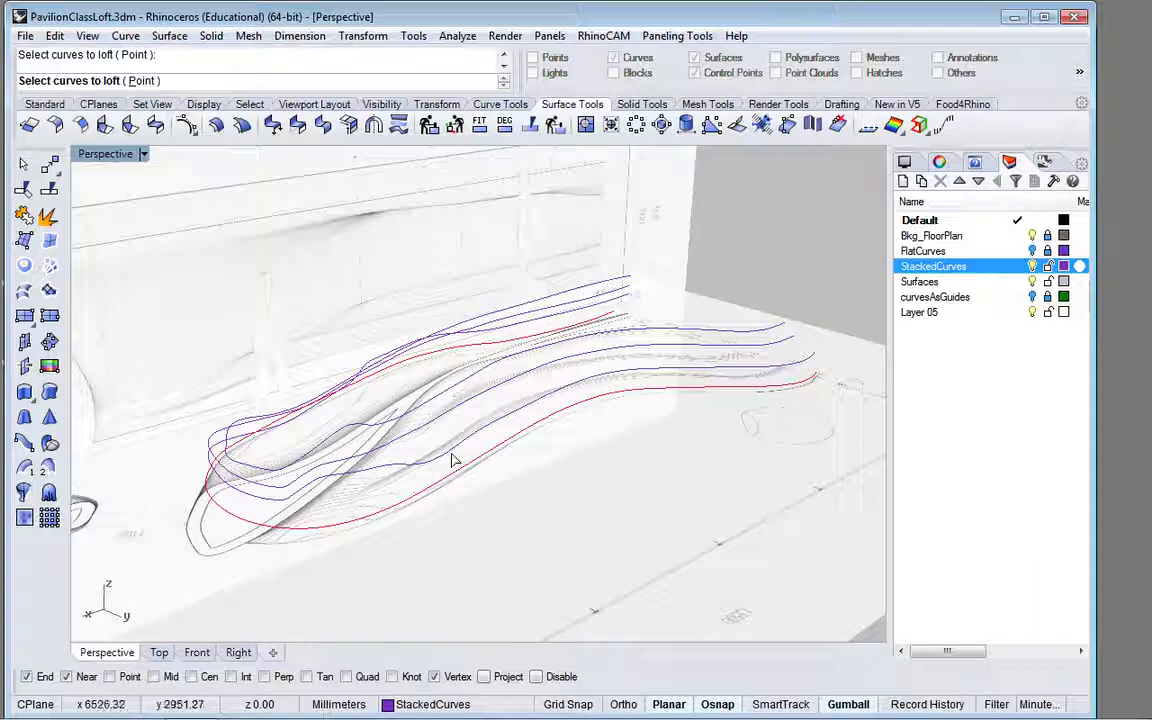
{"action": "left_click", "coordinate": [452, 452]}
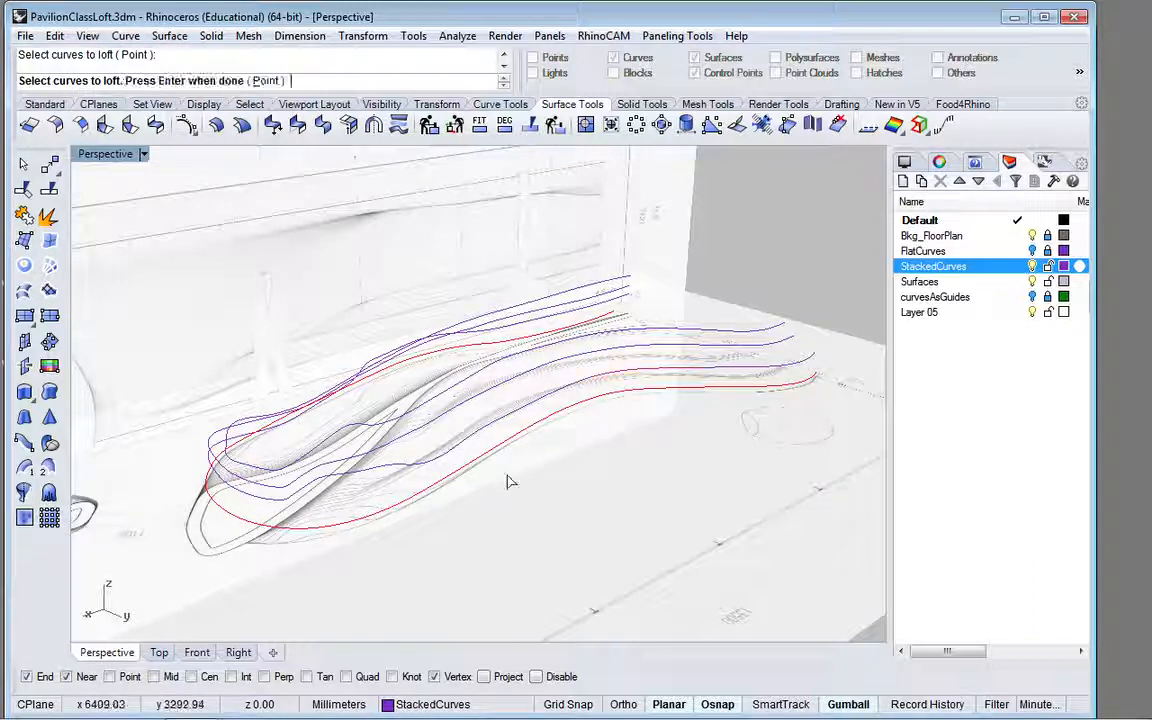
{"action": "key", "text": "Return"}
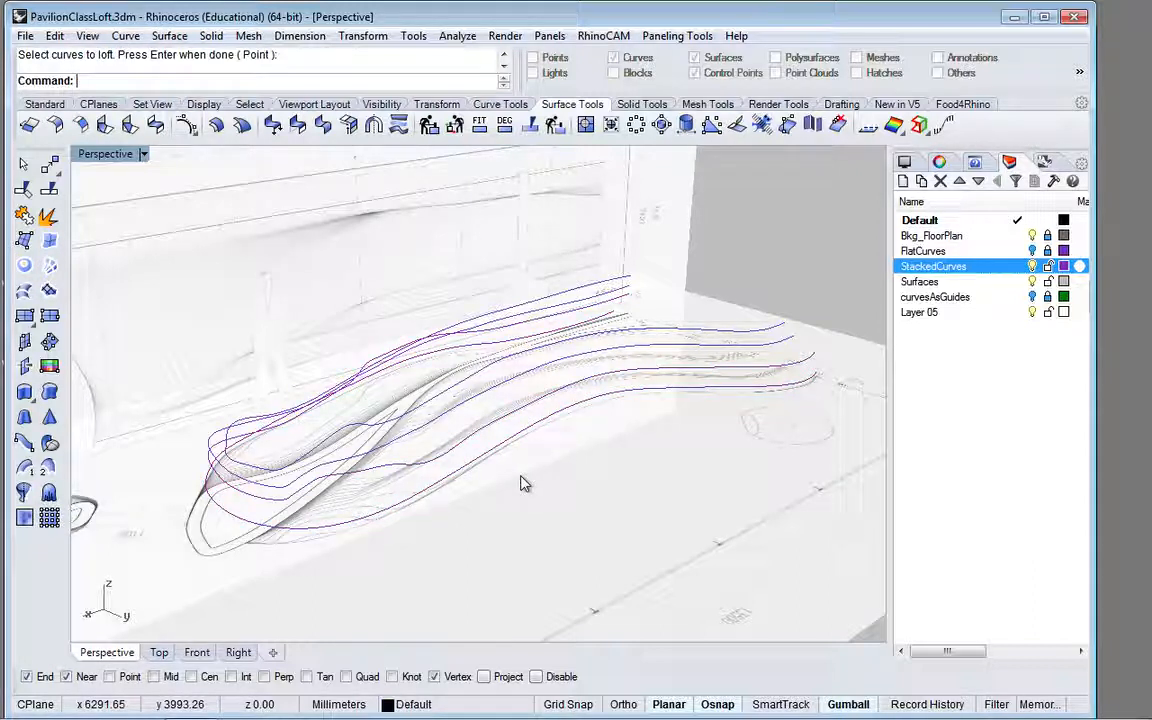
Step: Enable history recording and start a loft through the four stacked curves, picked in order from lowest to highest
{"action": "left_click", "coordinate": [928, 705]}
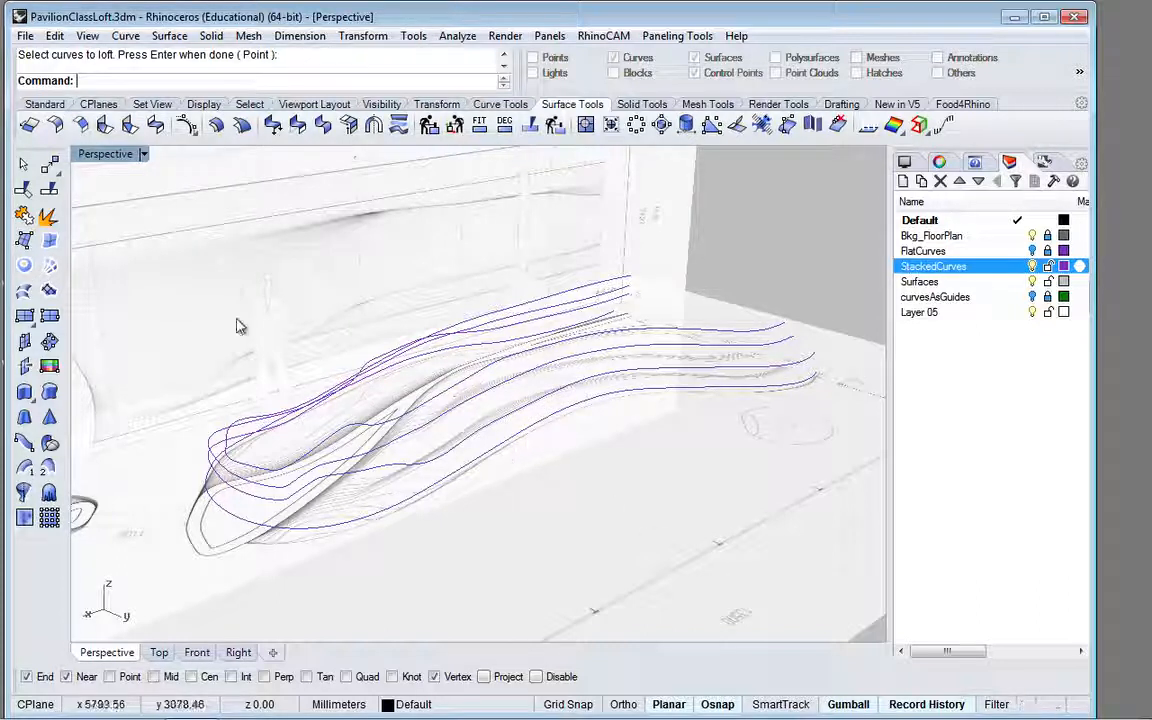
{"action": "left_click", "coordinate": [24, 290]}
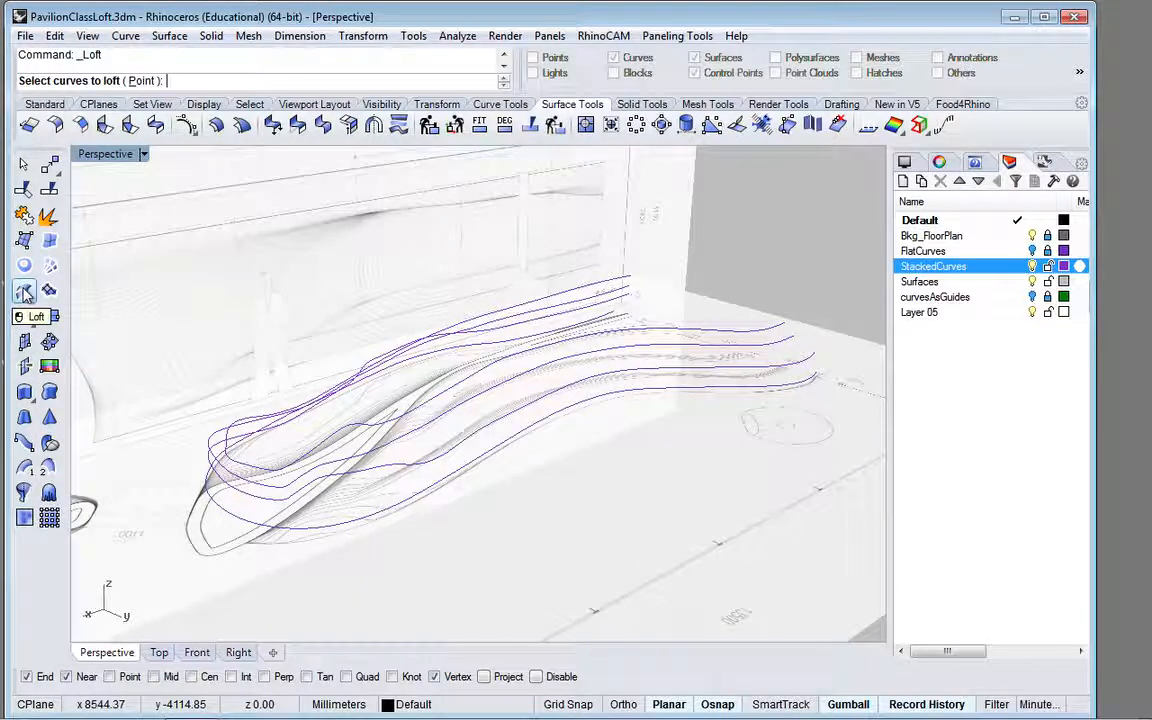
{"action": "left_click", "coordinate": [503, 446]}
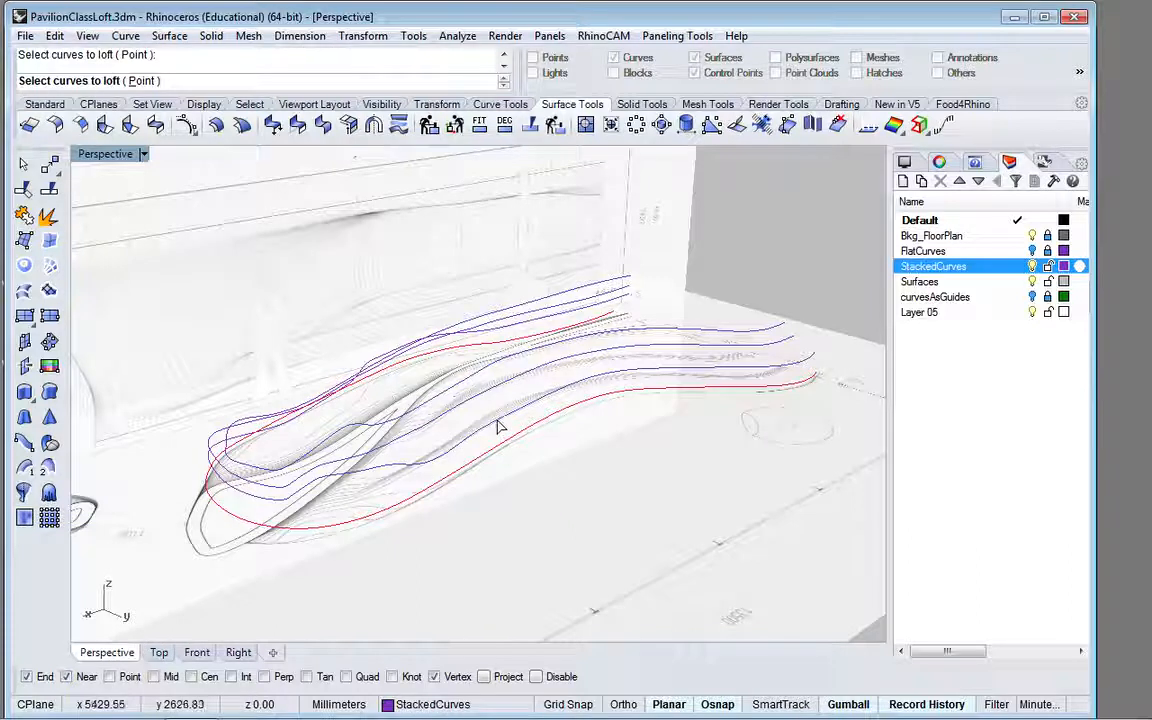
{"action": "left_click", "coordinate": [498, 428]}
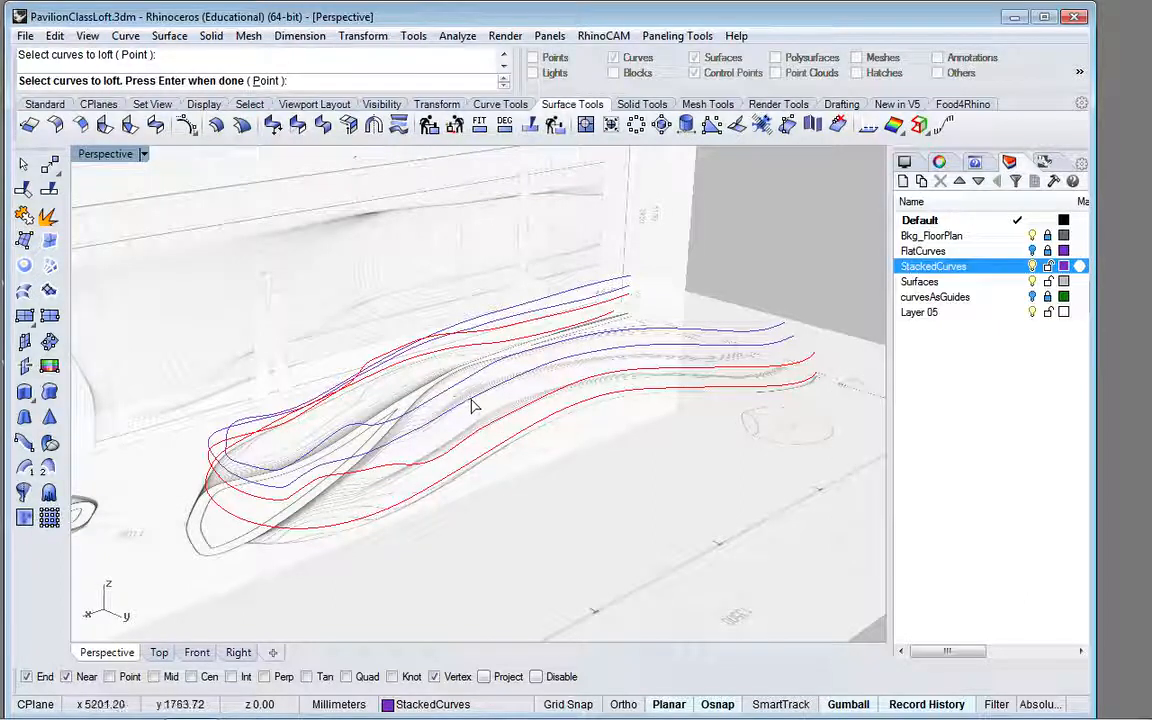
{"action": "left_click", "coordinate": [473, 403]}
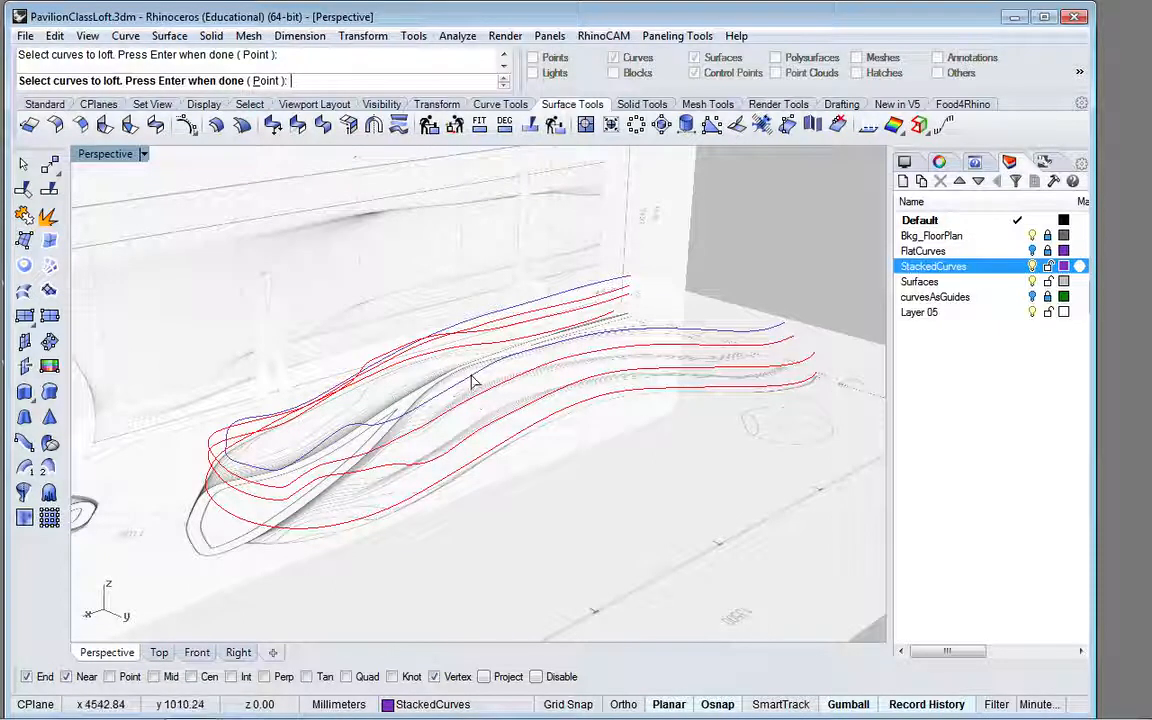
{"action": "left_click", "coordinate": [473, 381]}
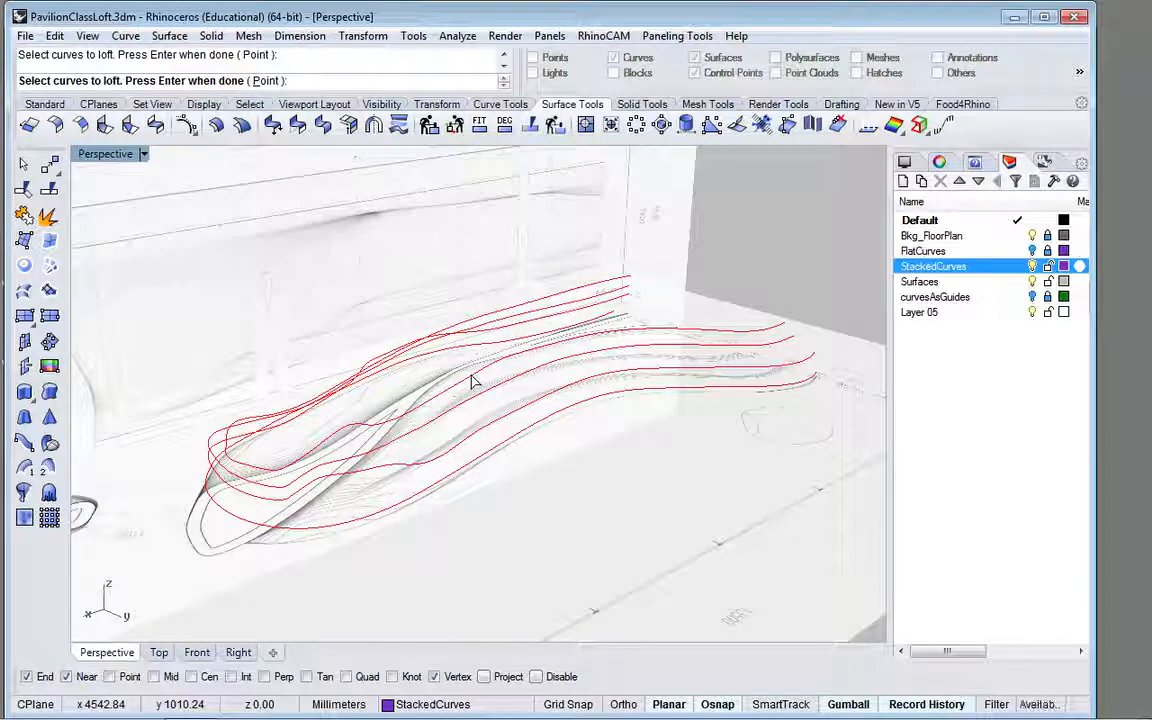
{"action": "key", "text": "Return"}
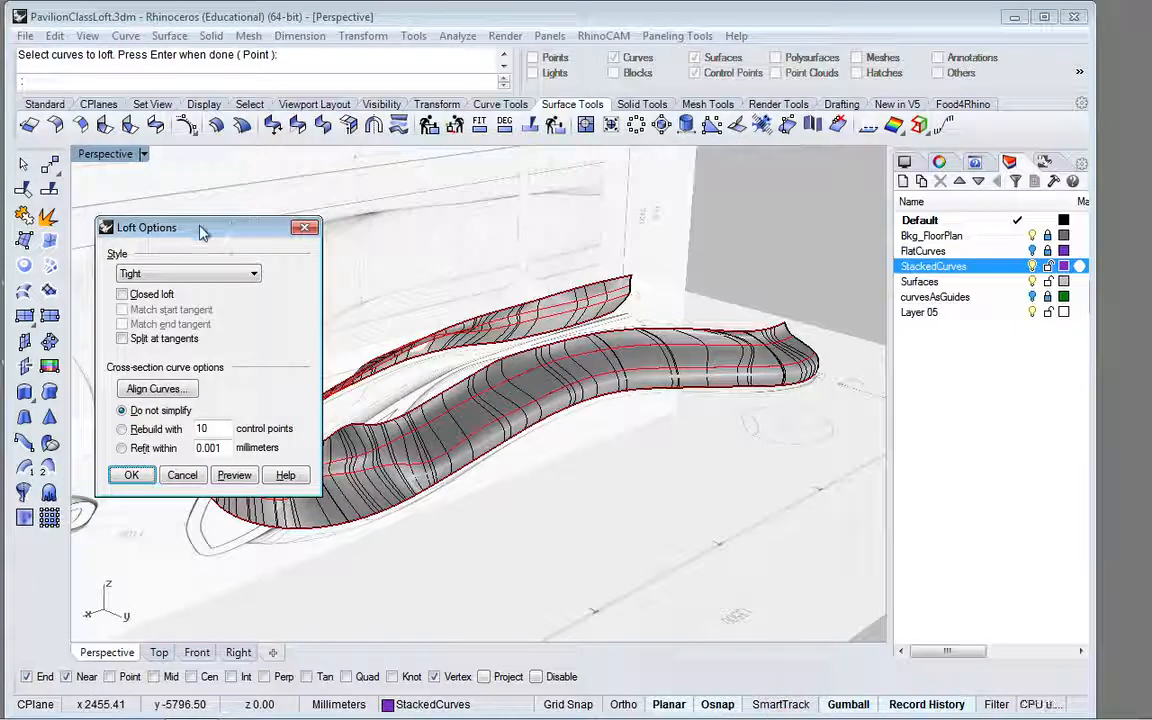
{"action": "left_click_drag", "start_coordinate": [200, 232], "coordinate": [136, 134]}
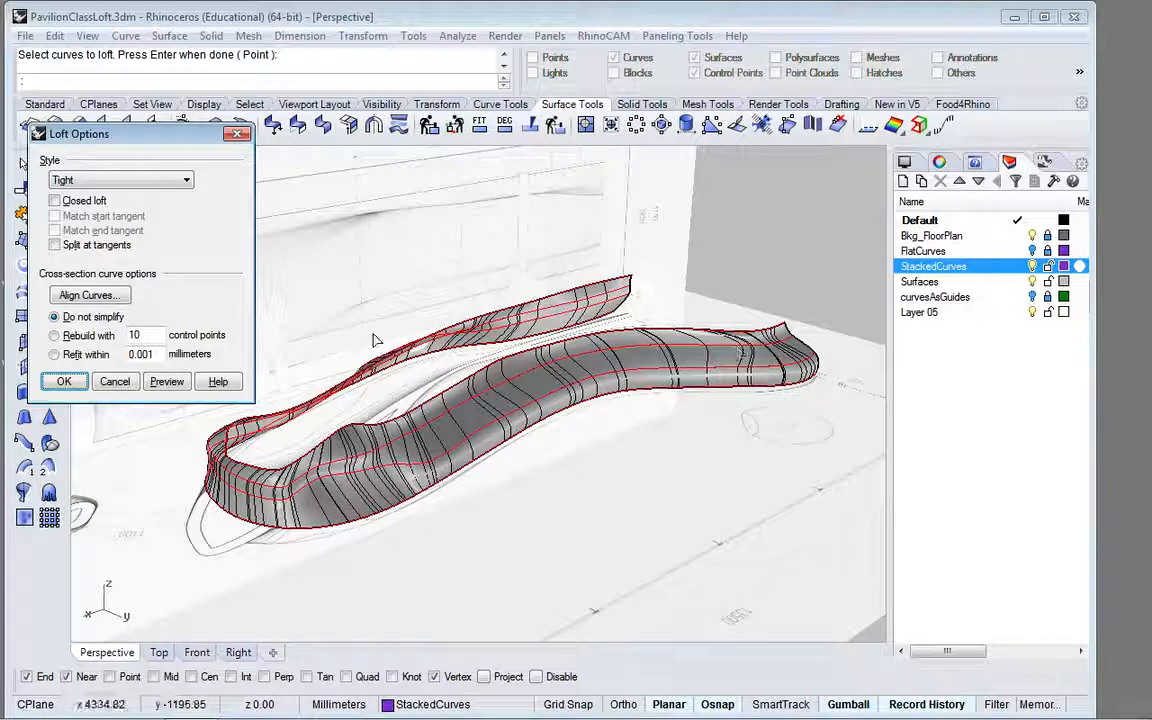
Step: Preview the loft of the stacked curves with the Normal style and with the Loose style
{"action": "left_click", "coordinate": [117, 183]}
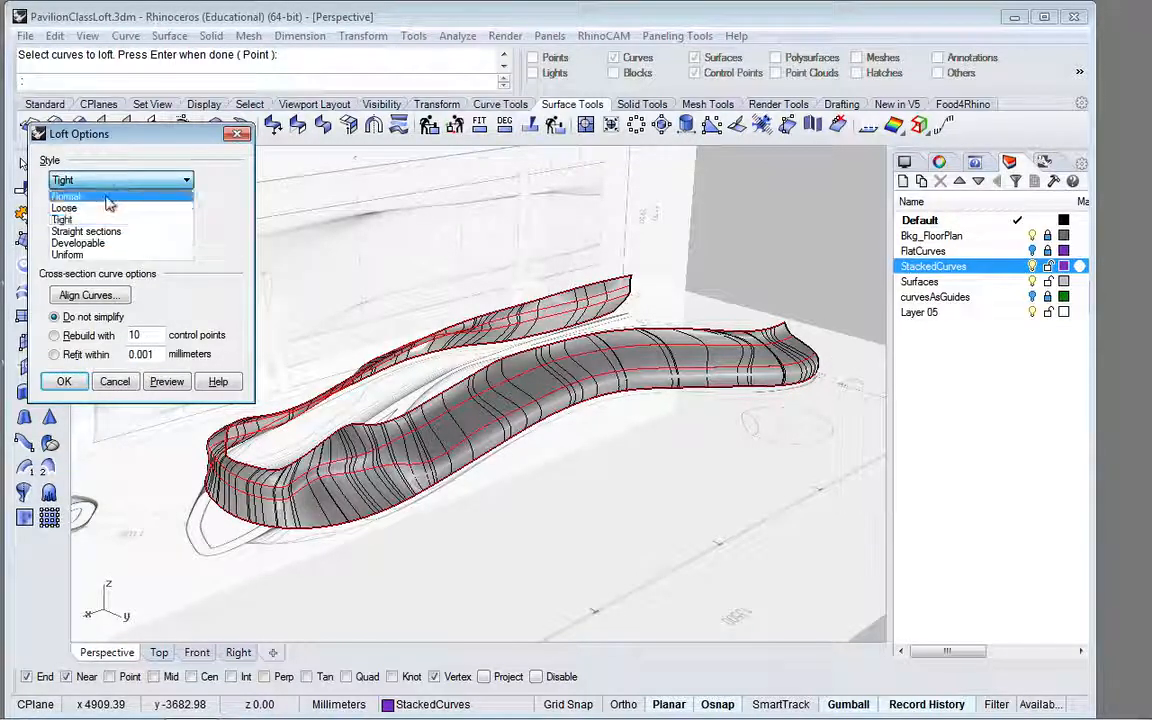
{"action": "left_click", "coordinate": [108, 197]}
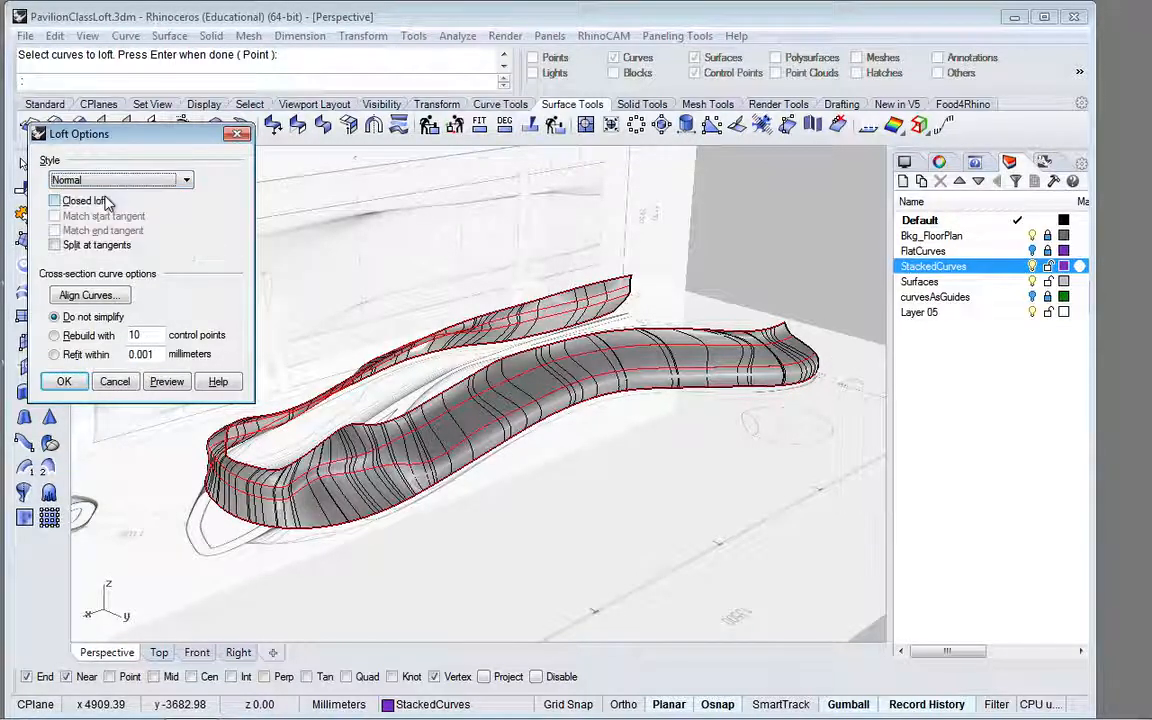
{"action": "left_click", "coordinate": [167, 383]}
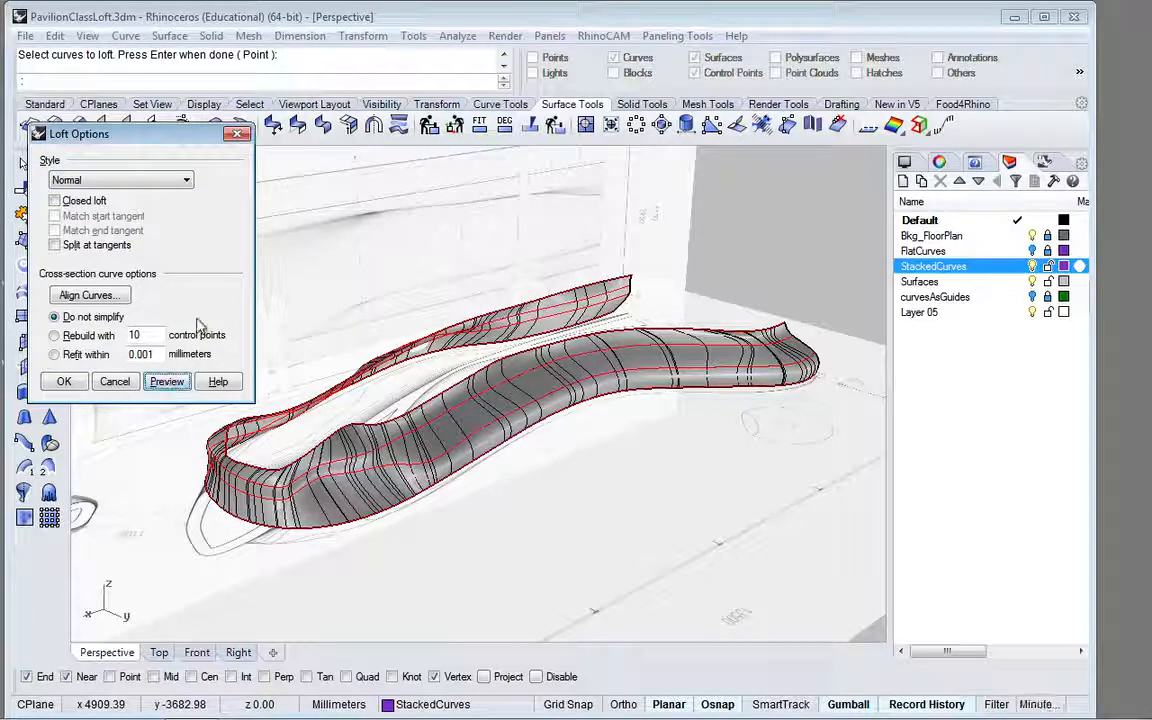
{"action": "left_click", "coordinate": [190, 185]}
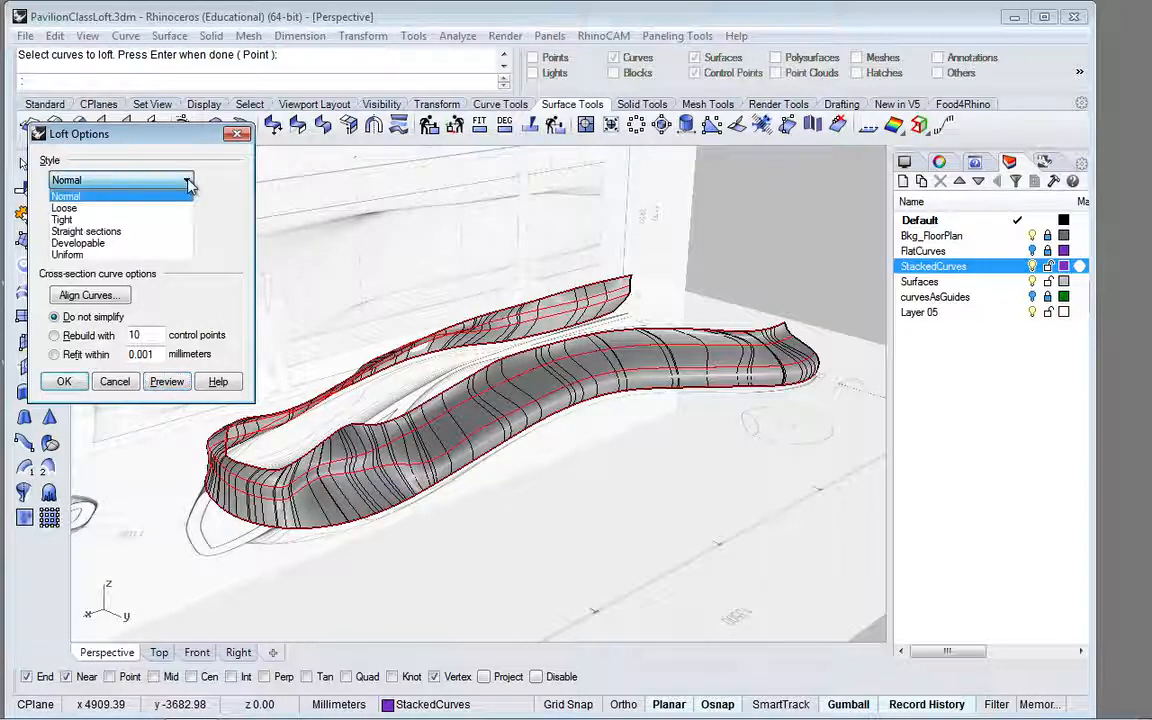
{"action": "left_click", "coordinate": [160, 206]}
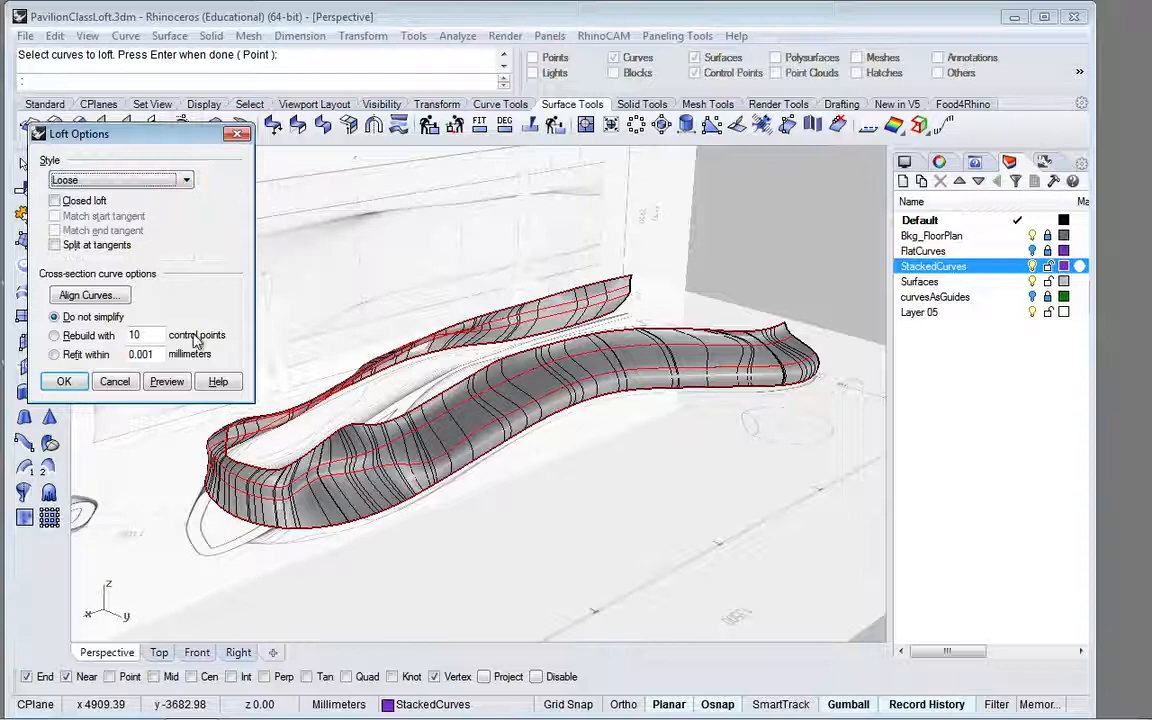
{"action": "left_click", "coordinate": [167, 382]}
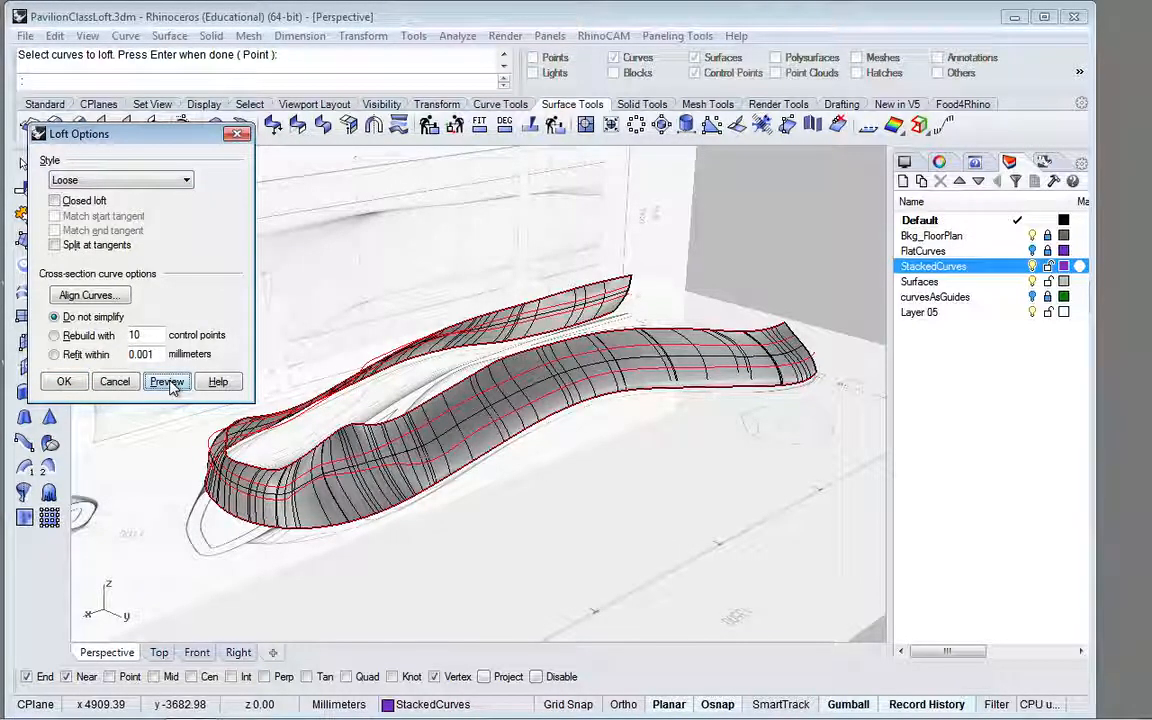
Step: Preview the loft with the Tight style and with the Straight sections style
{"action": "left_click", "coordinate": [156, 181]}
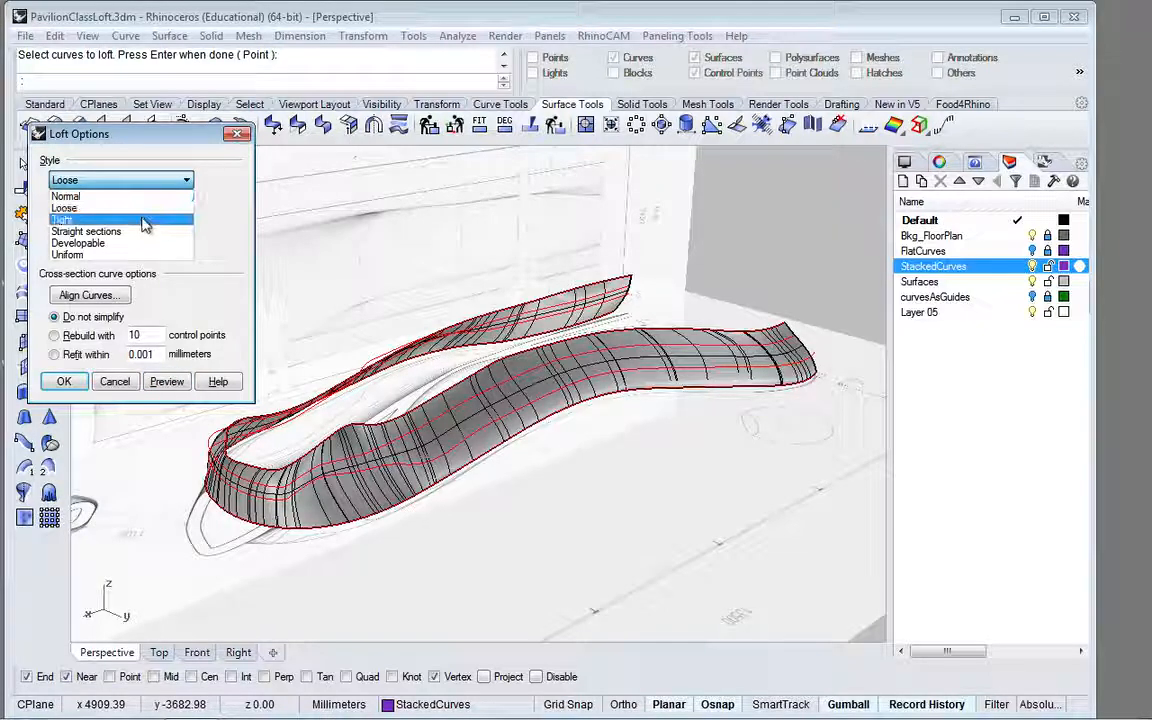
{"action": "left_click", "coordinate": [130, 216]}
{"action": "left_click", "coordinate": [166, 381]}
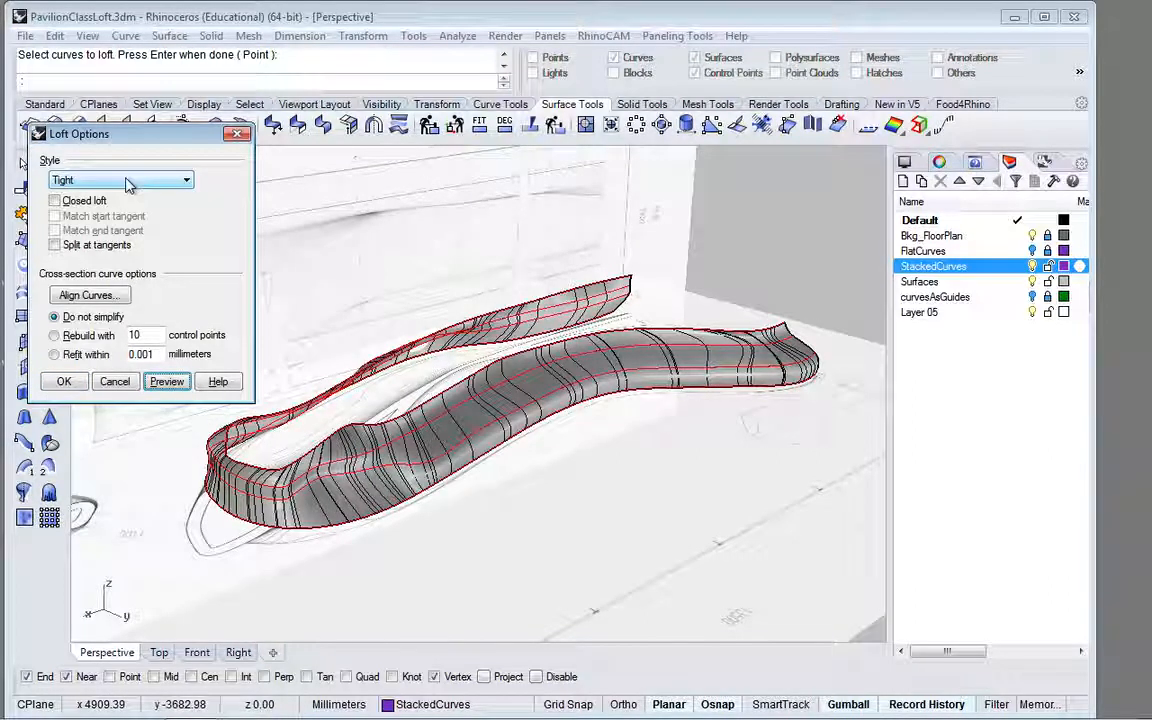
{"action": "left_click", "coordinate": [127, 182]}
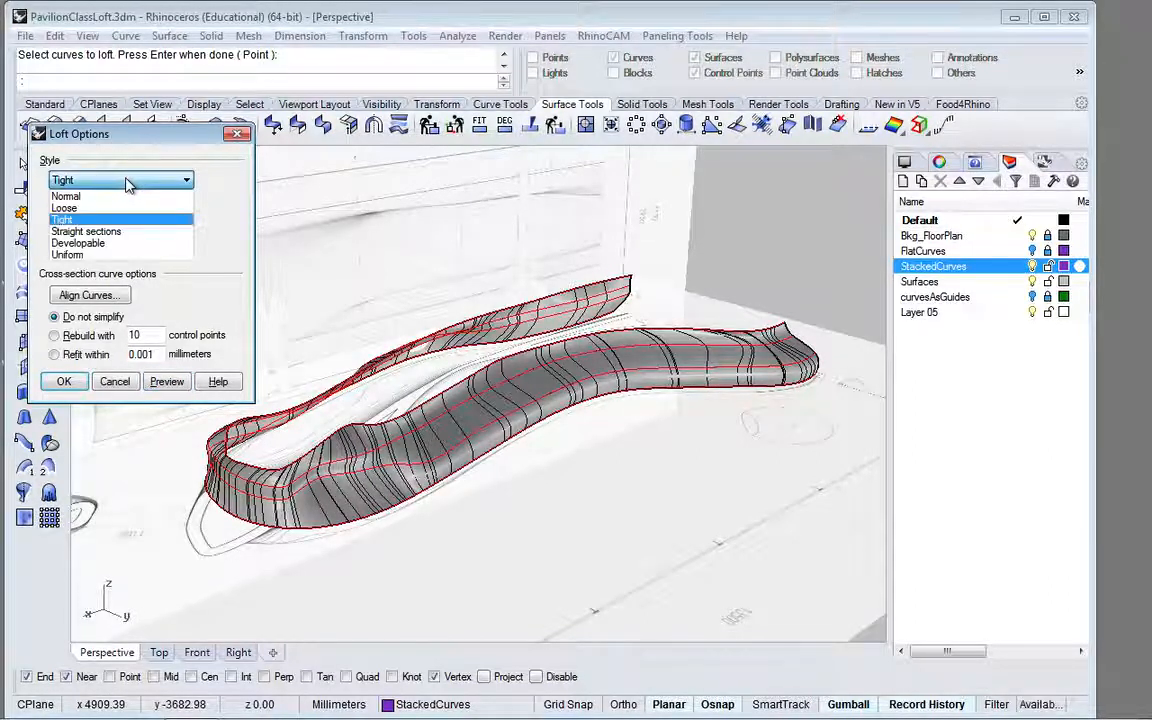
{"action": "left_click", "coordinate": [125, 232]}
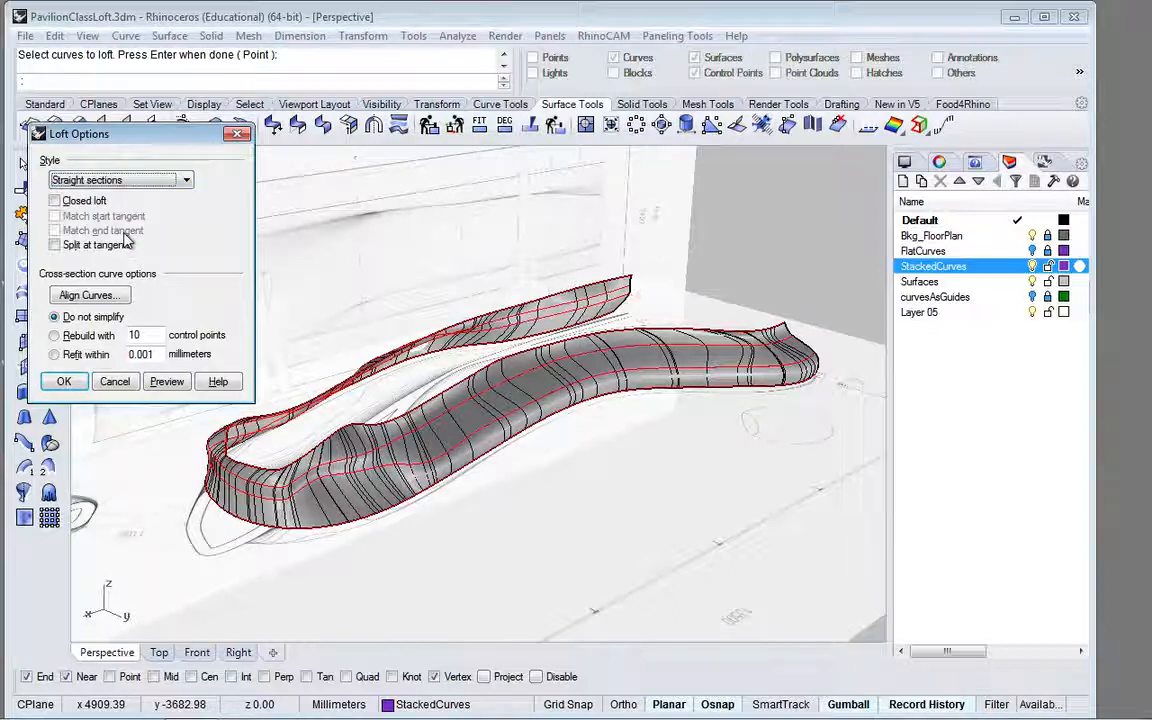
{"action": "left_click", "coordinate": [168, 382]}
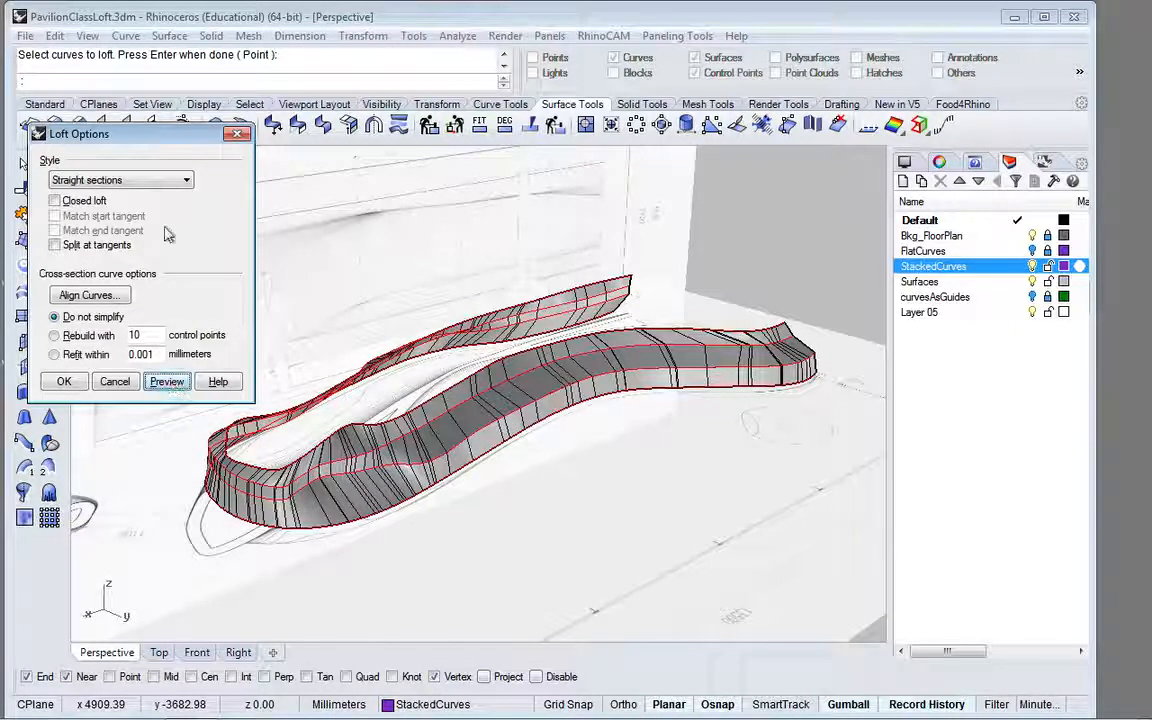
Step: Set the loft style to Tight without simplifying the curves, preview it and create the surface
{"action": "left_click", "coordinate": [140, 180]}
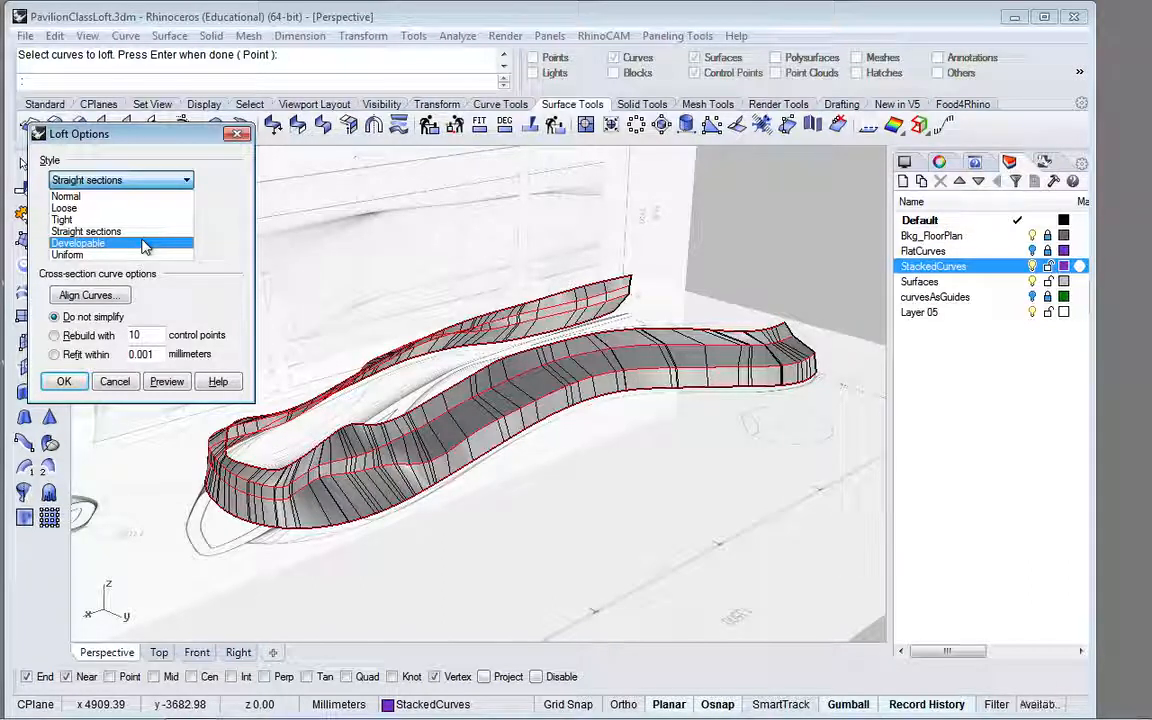
{"action": "left_click", "coordinate": [118, 197]}
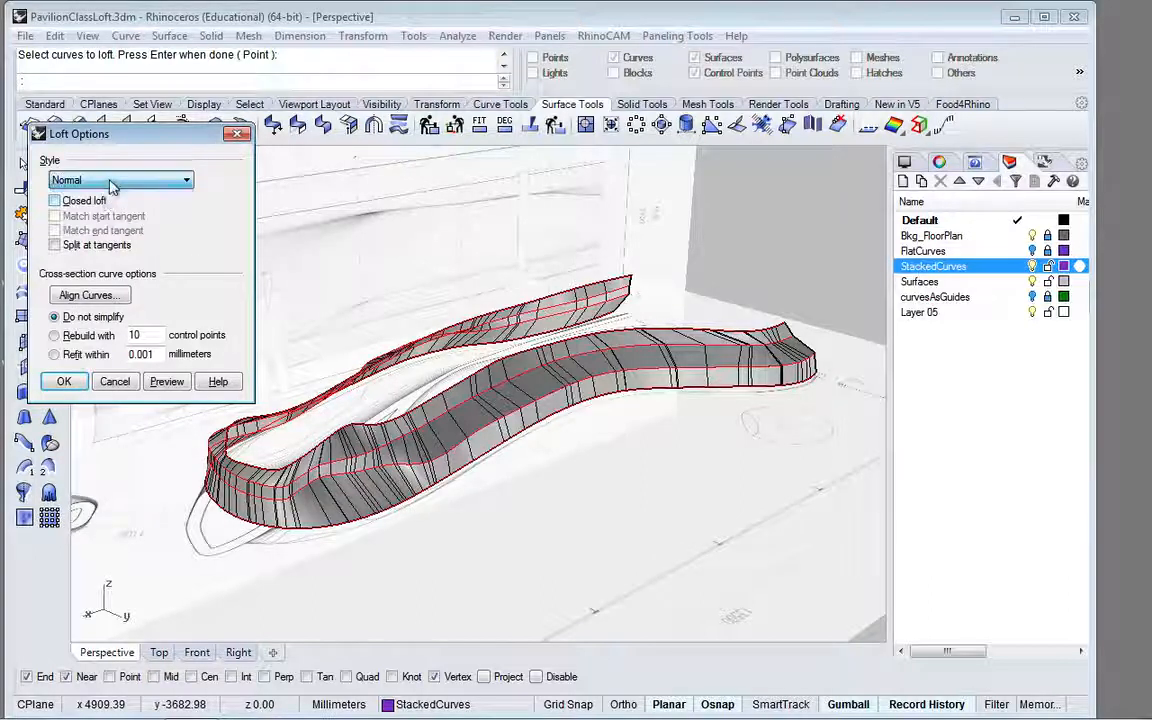
{"action": "left_click", "coordinate": [110, 181]}
{"action": "left_click", "coordinate": [90, 220]}
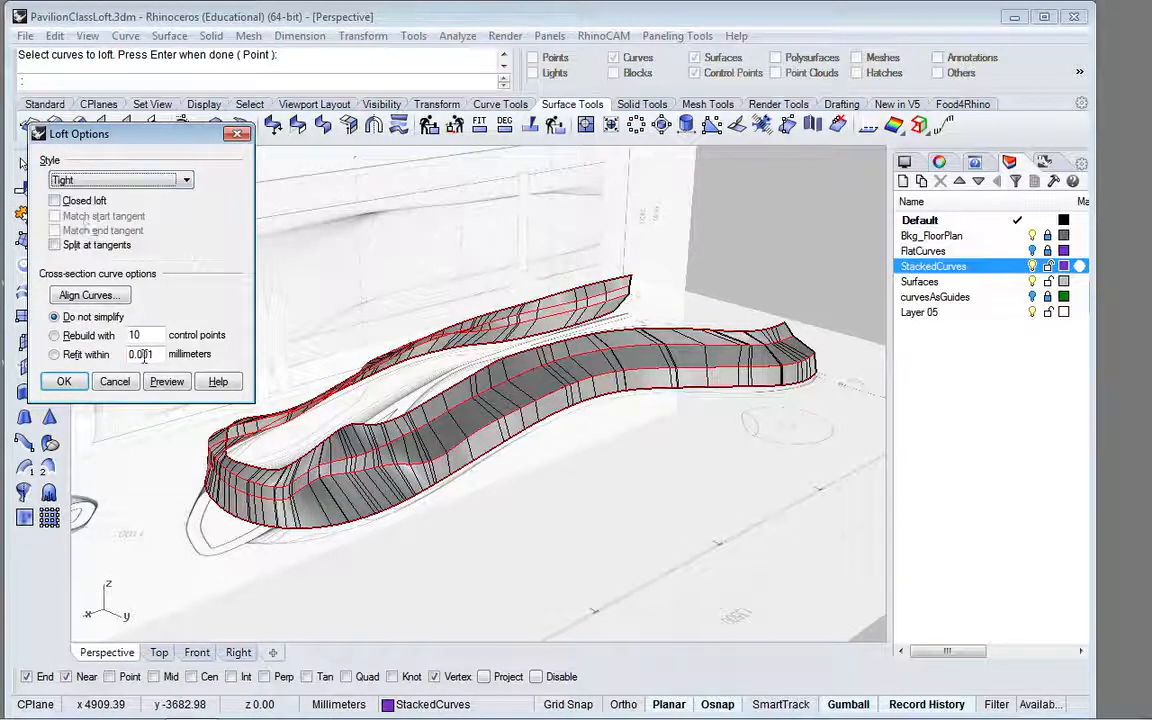
{"action": "left_click", "coordinate": [166, 383]}
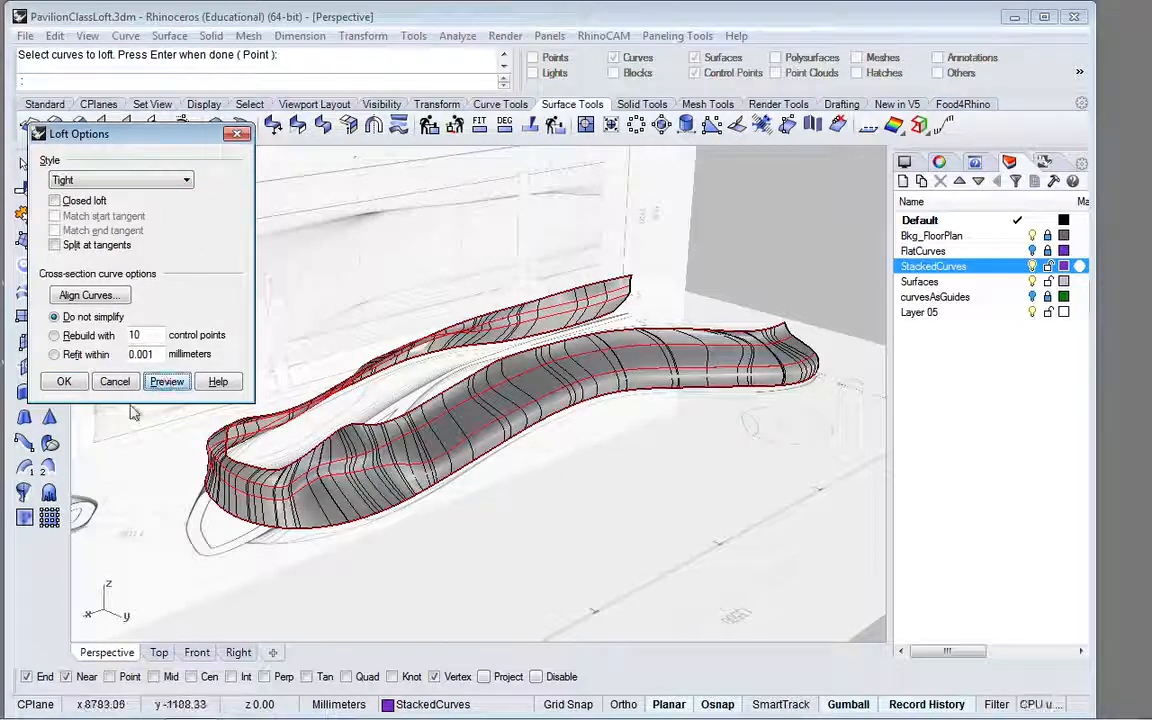
{"action": "left_click", "coordinate": [63, 383]}
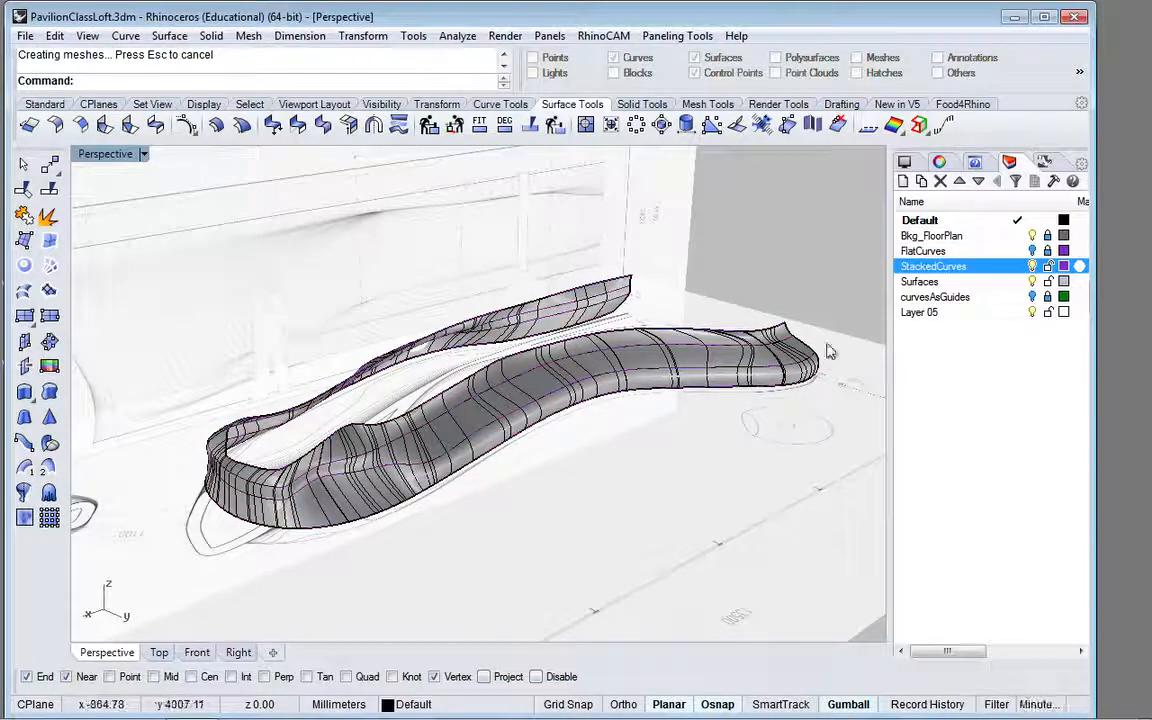
Step: Turn on edit points for the second-highest stacked curve of the lofted surface and show them close up in the top view
{"action": "scroll", "coordinate": [806, 360], "scroll_direction": "up", "scroll_amount": 6}
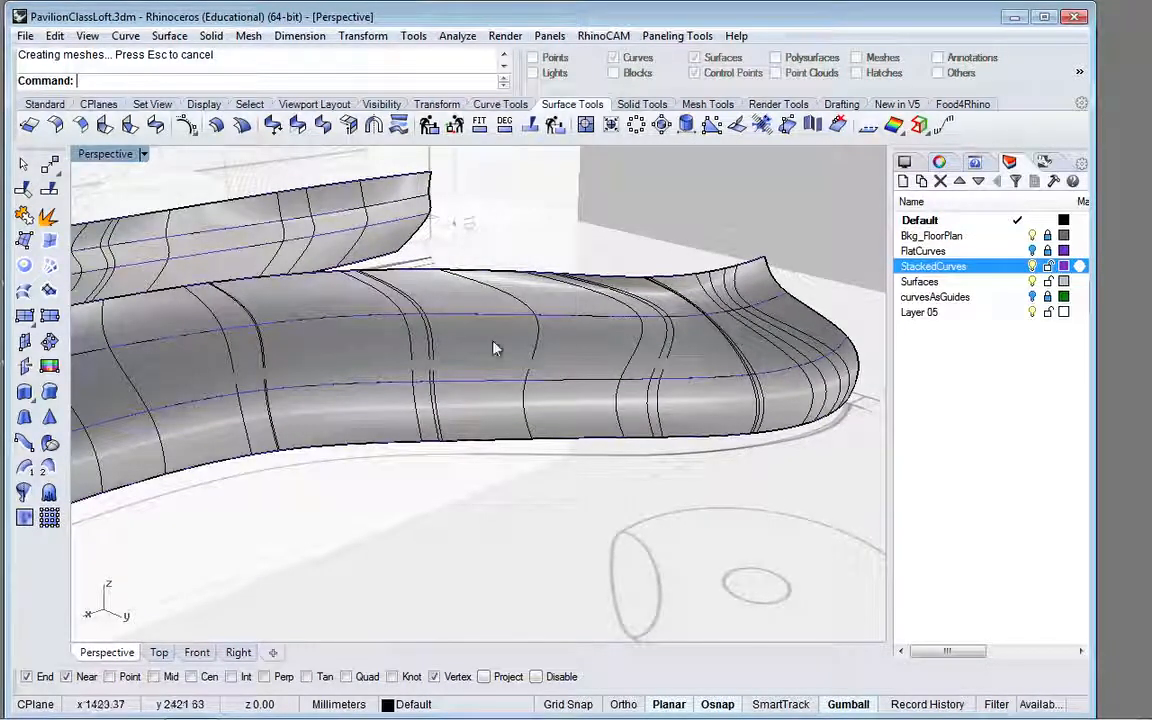
{"action": "right_click_drag", "start_coordinate": [494, 345], "coordinate": [663, 320]}
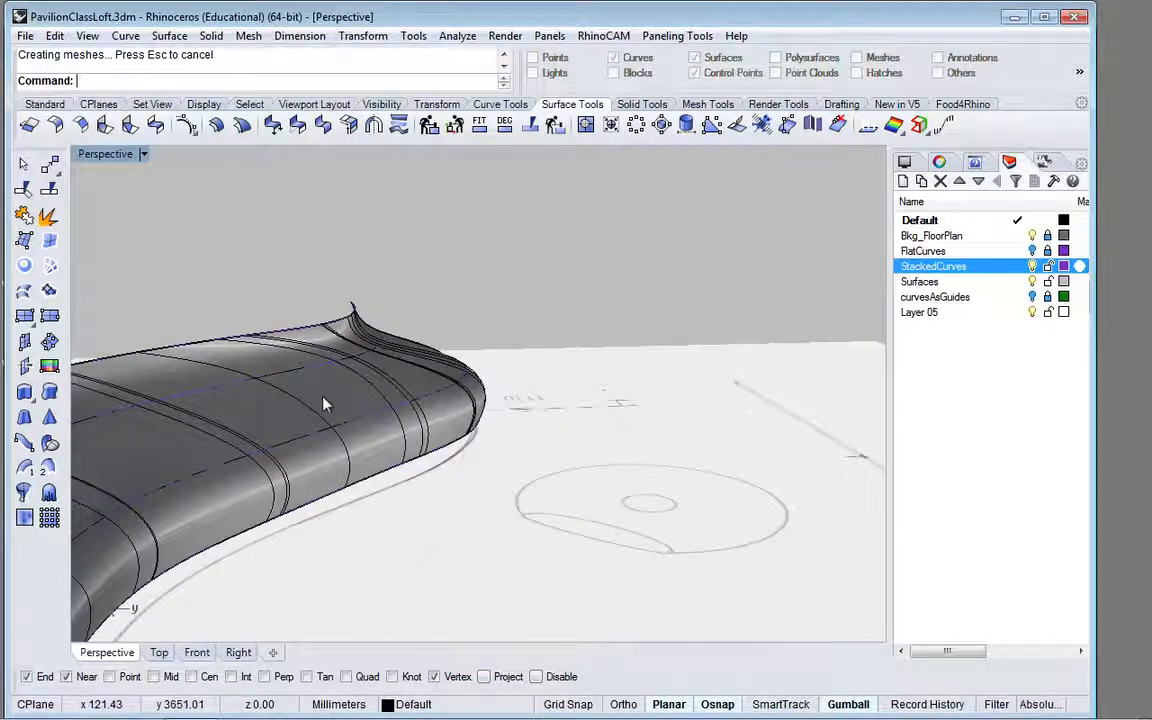
{"action": "right_click_drag", "start_coordinate": [327, 401], "coordinate": [342, 376]}
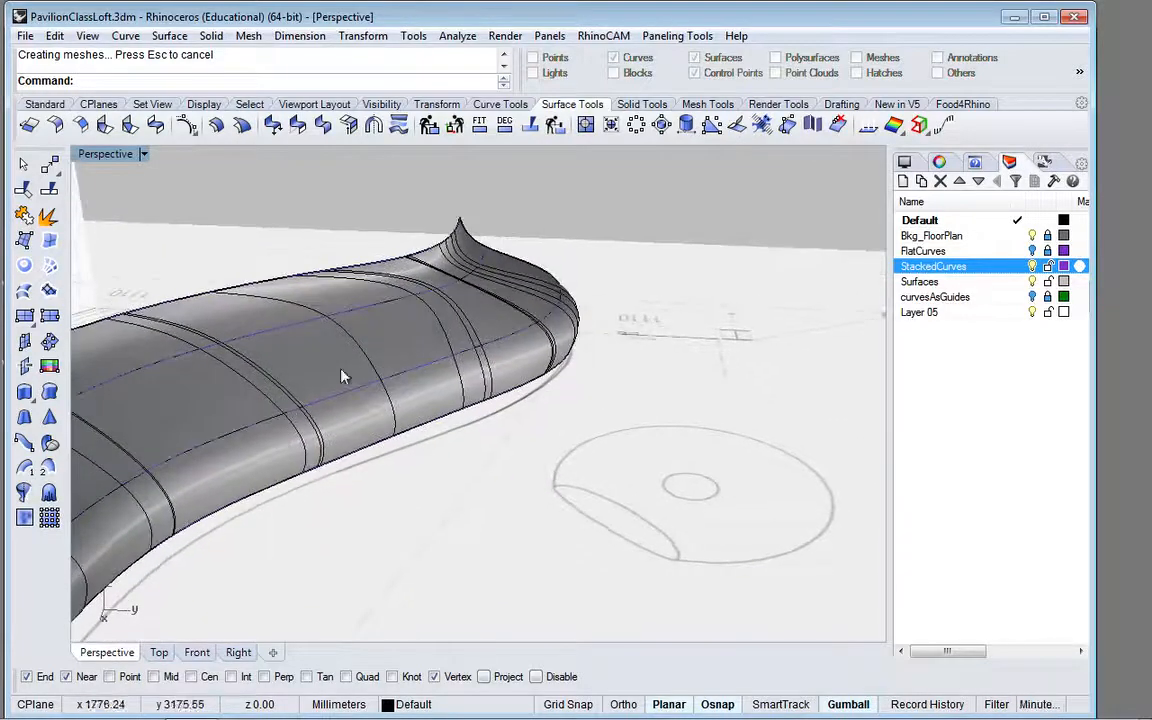
{"action": "left_click", "coordinate": [405, 303]}
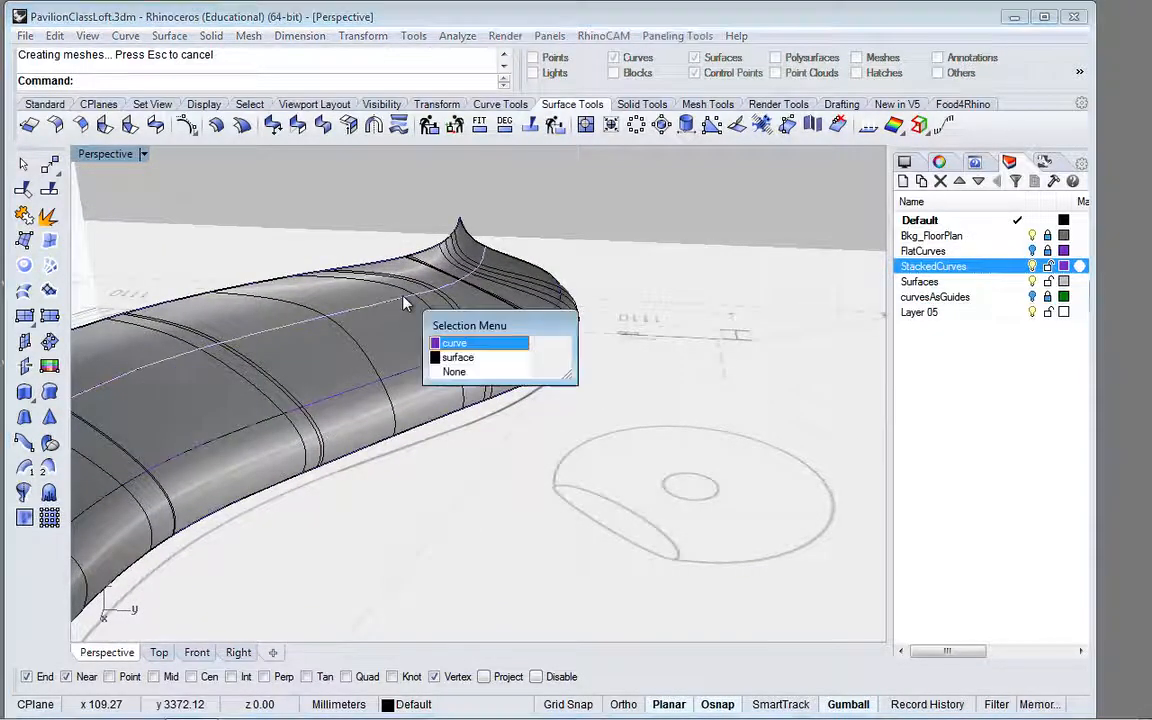
{"action": "left_click", "coordinate": [462, 349]}
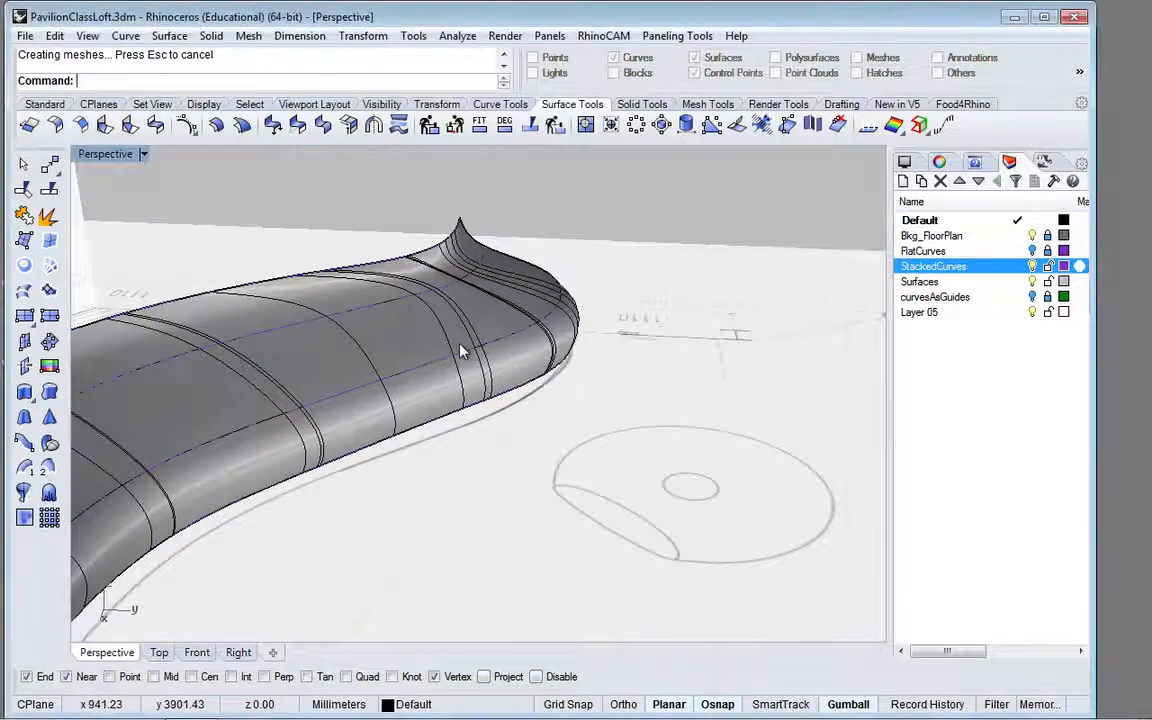
{"action": "left_click", "coordinate": [45, 105]}
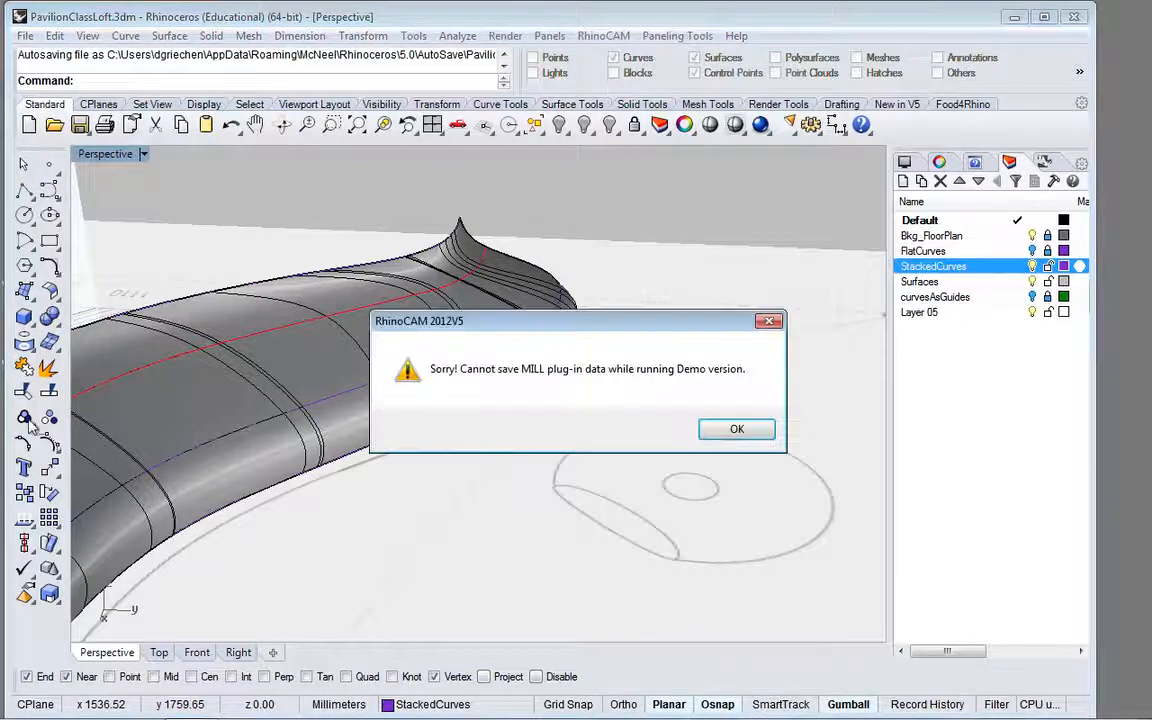
{"action": "left_click", "coordinate": [730, 430]}
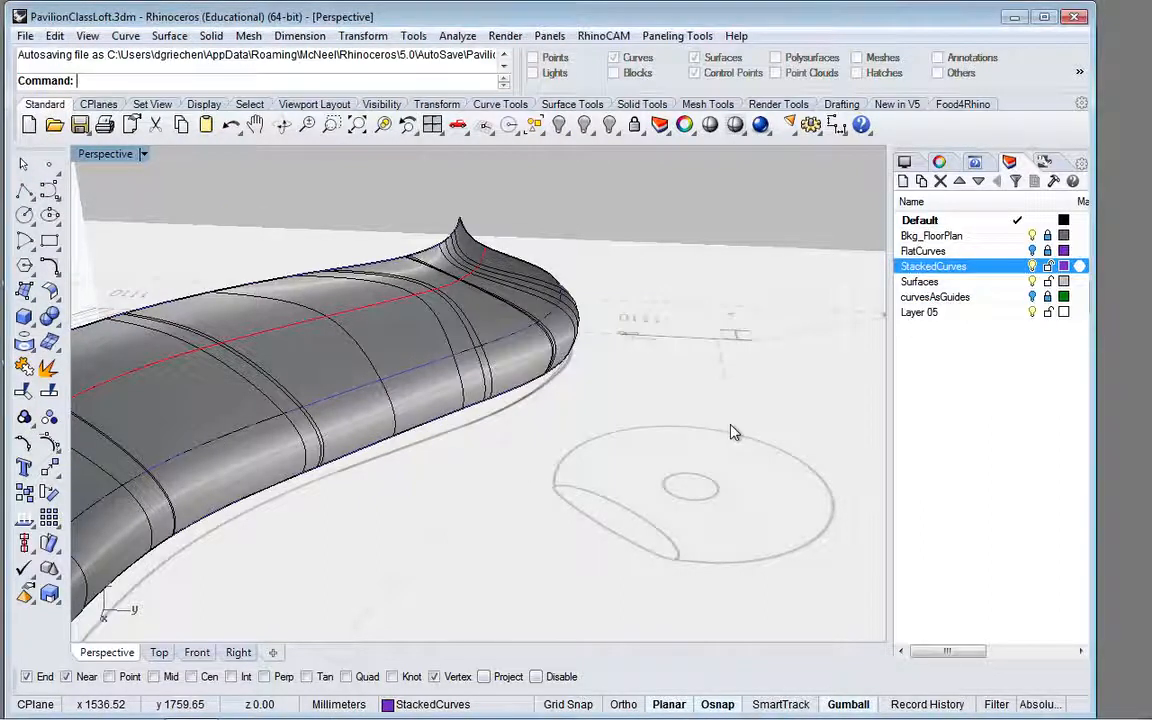
{"action": "left_click", "coordinate": [23, 445]}
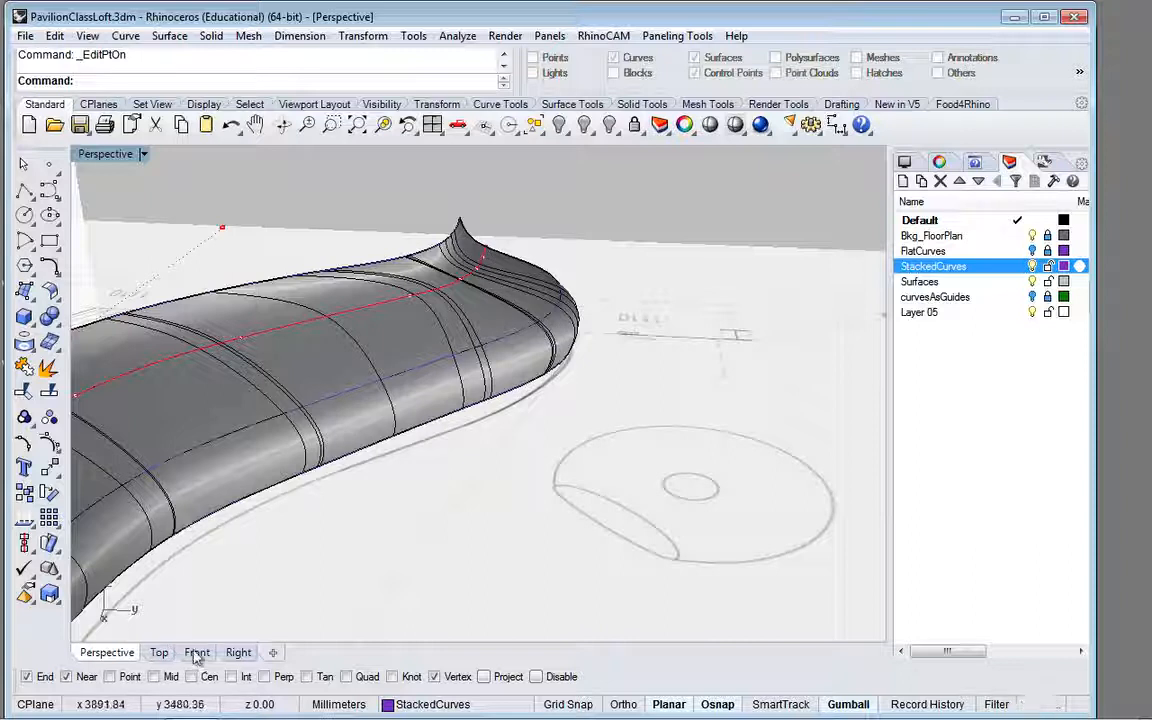
{"action": "left_click", "coordinate": [197, 653]}
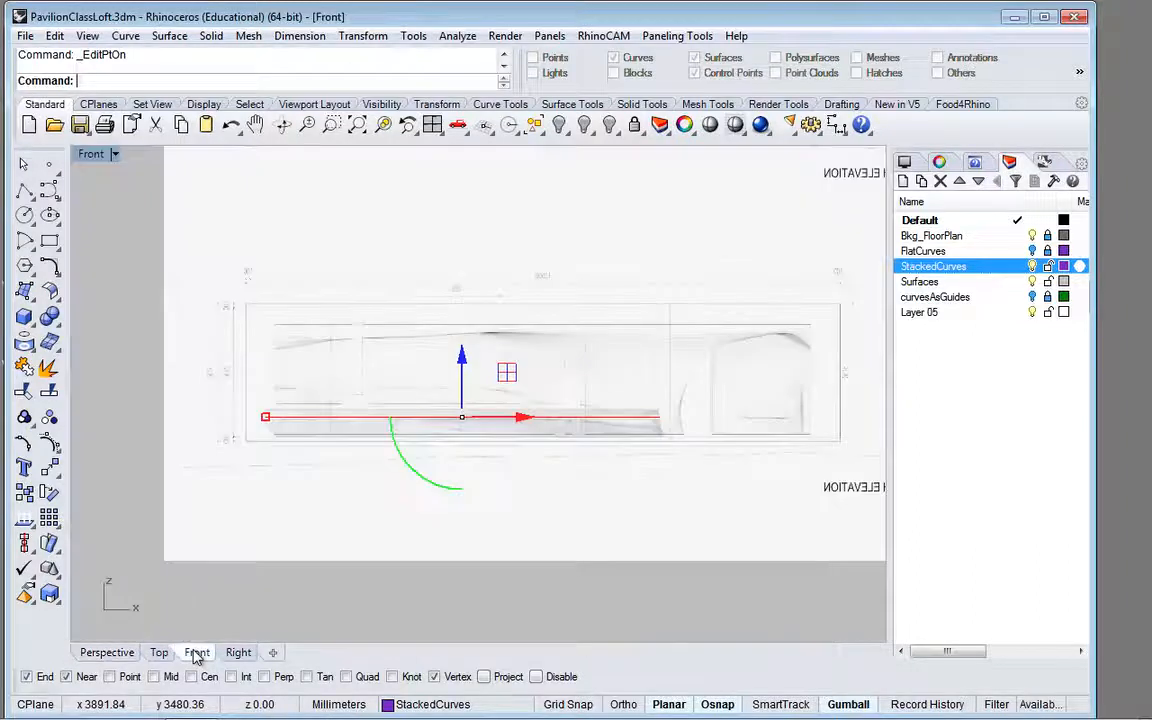
{"action": "left_click", "coordinate": [160, 653]}
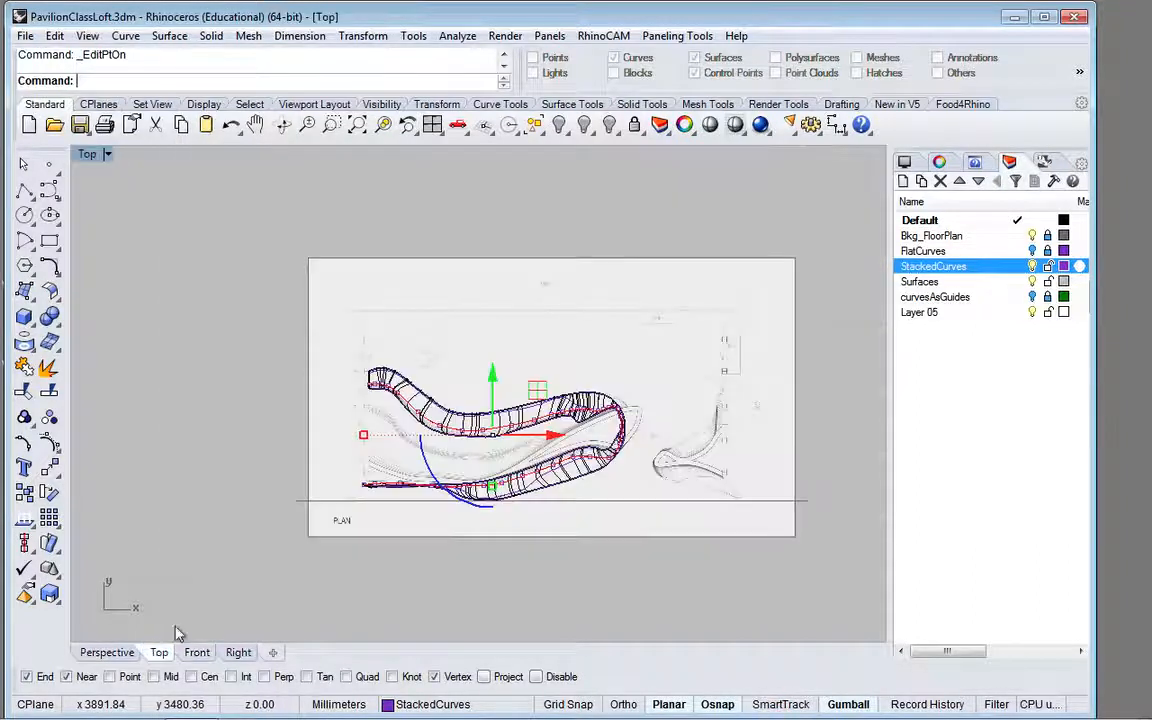
{"action": "scroll", "coordinate": [490, 432], "scroll_direction": "up", "scroll_amount": 5}
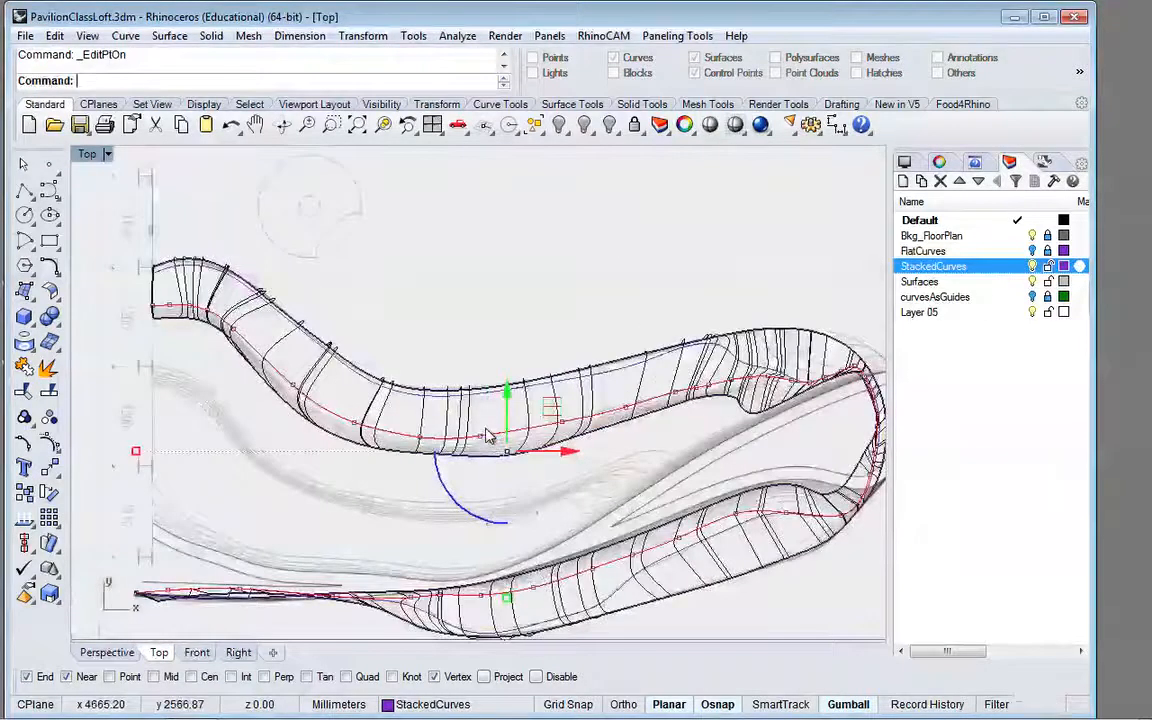
Step: Select the six edit points at the curve's upper-left end in the top view and lower them about 144 mm in the perspective view
{"action": "scroll", "coordinate": [482, 434], "scroll_direction": "up", "scroll_amount": 3}
{"action": "scroll", "coordinate": [390, 318], "scroll_direction": "down", "scroll_amount": 4}
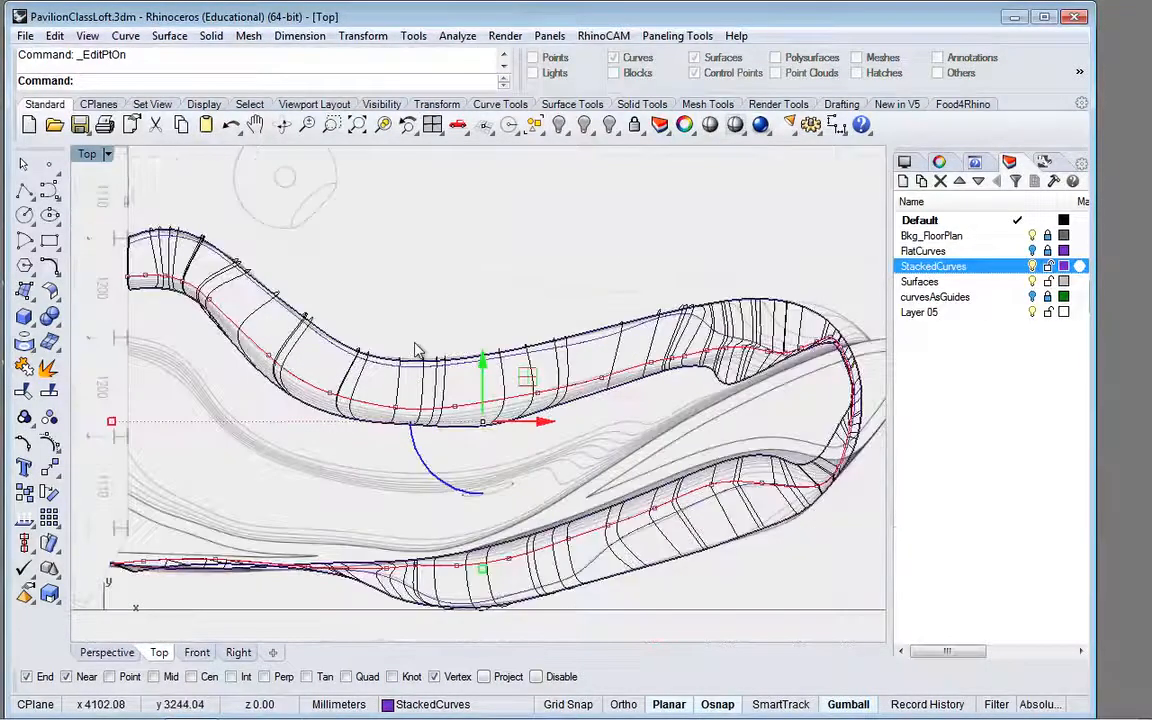
{"action": "scroll", "coordinate": [192, 275], "scroll_direction": "up", "scroll_amount": 3}
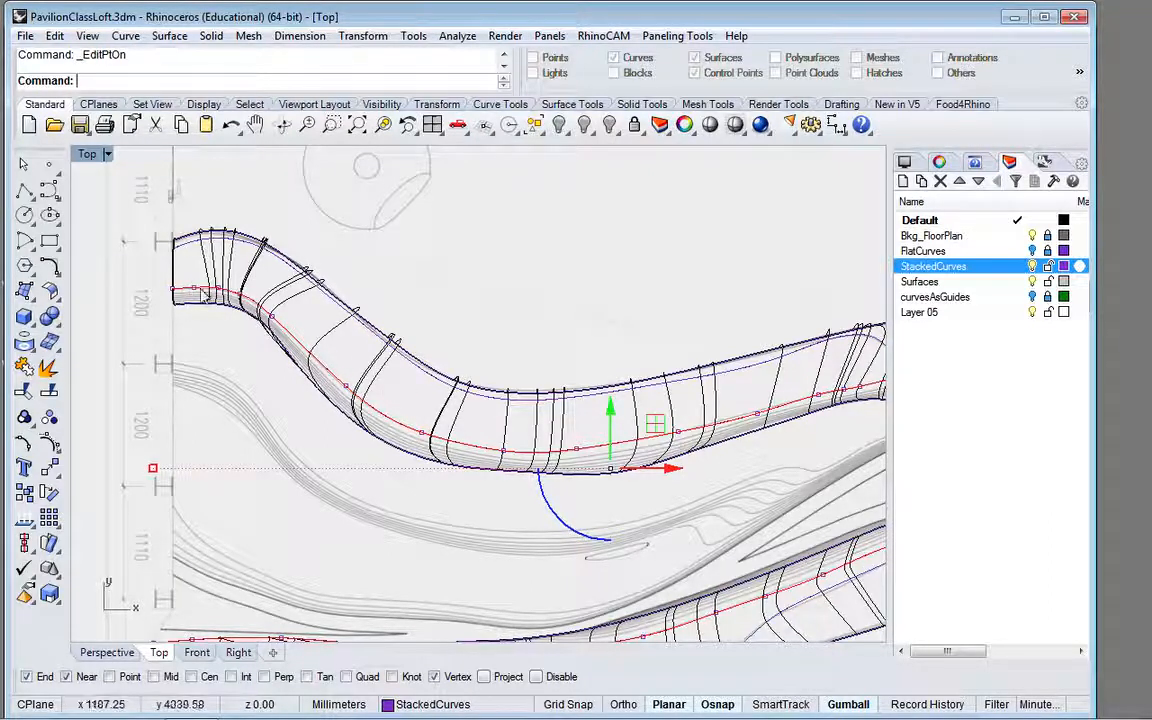
{"action": "left_click", "coordinate": [243, 306]}
{"action": "left_click_drag", "start_coordinate": [146, 270], "coordinate": [360, 398]}
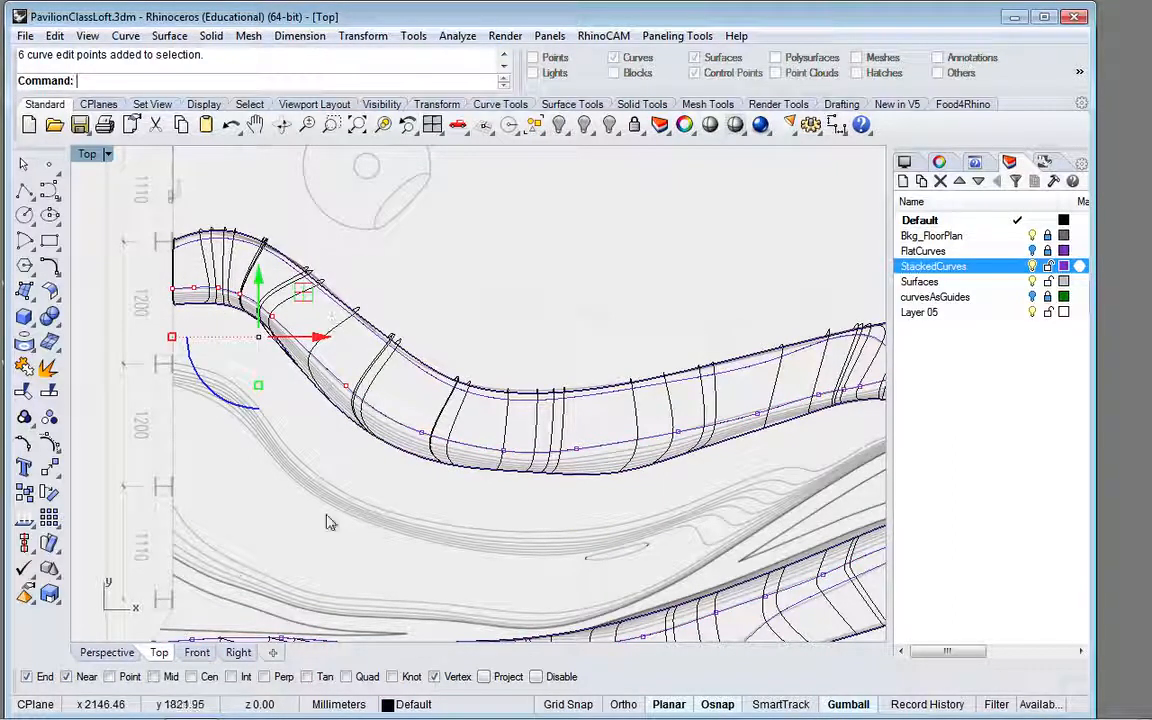
{"action": "left_click", "coordinate": [116, 652]}
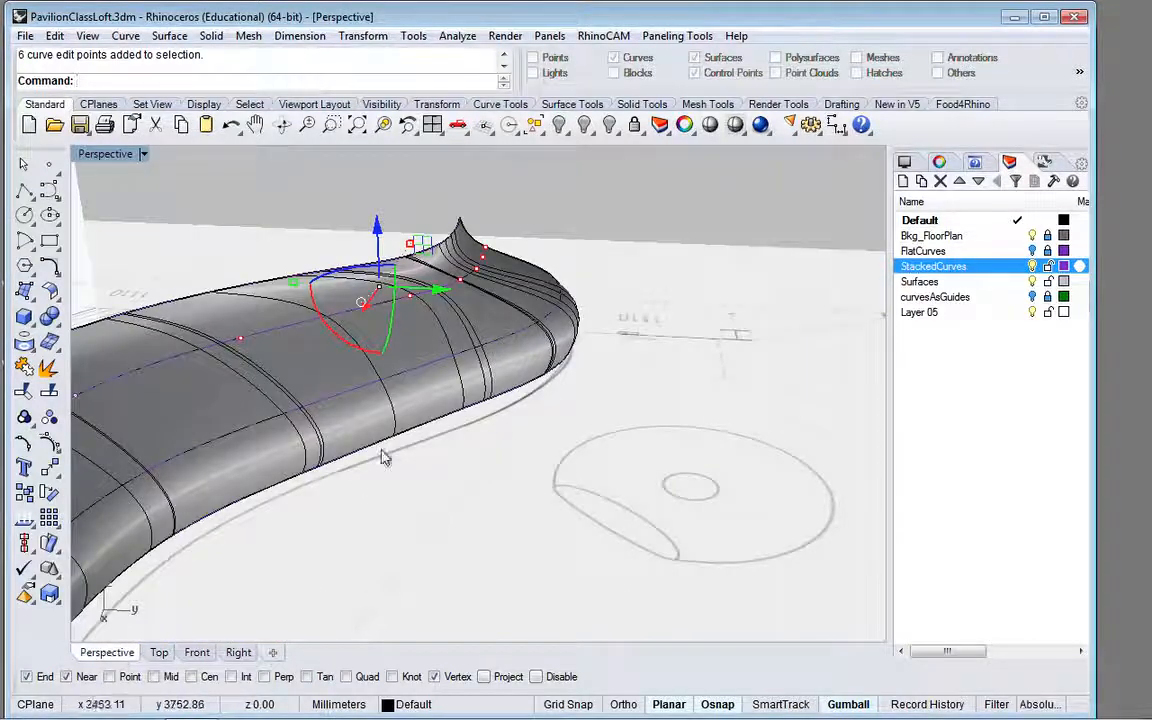
{"action": "left_click_drag", "start_coordinate": [378, 229], "coordinate": [381, 257]}
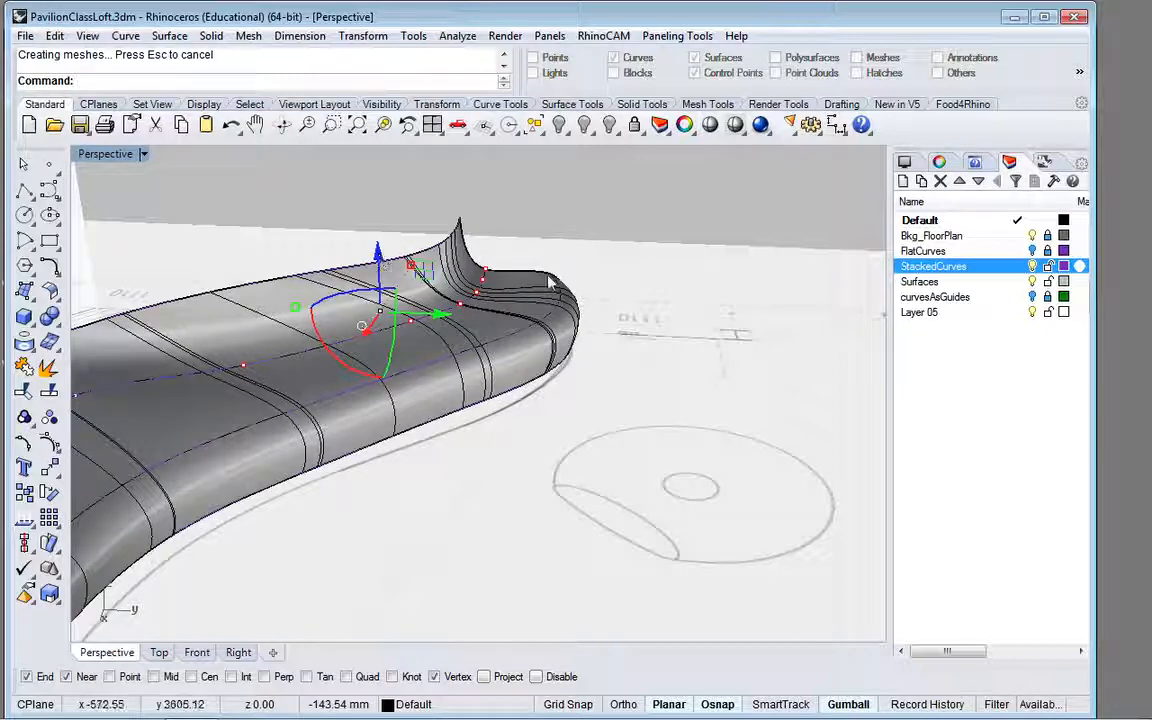
{"action": "scroll", "coordinate": [570, 270], "scroll_direction": "down", "scroll_amount": 5}
{"action": "right_click_drag", "start_coordinate": [570, 270], "coordinate": [365, 282]}
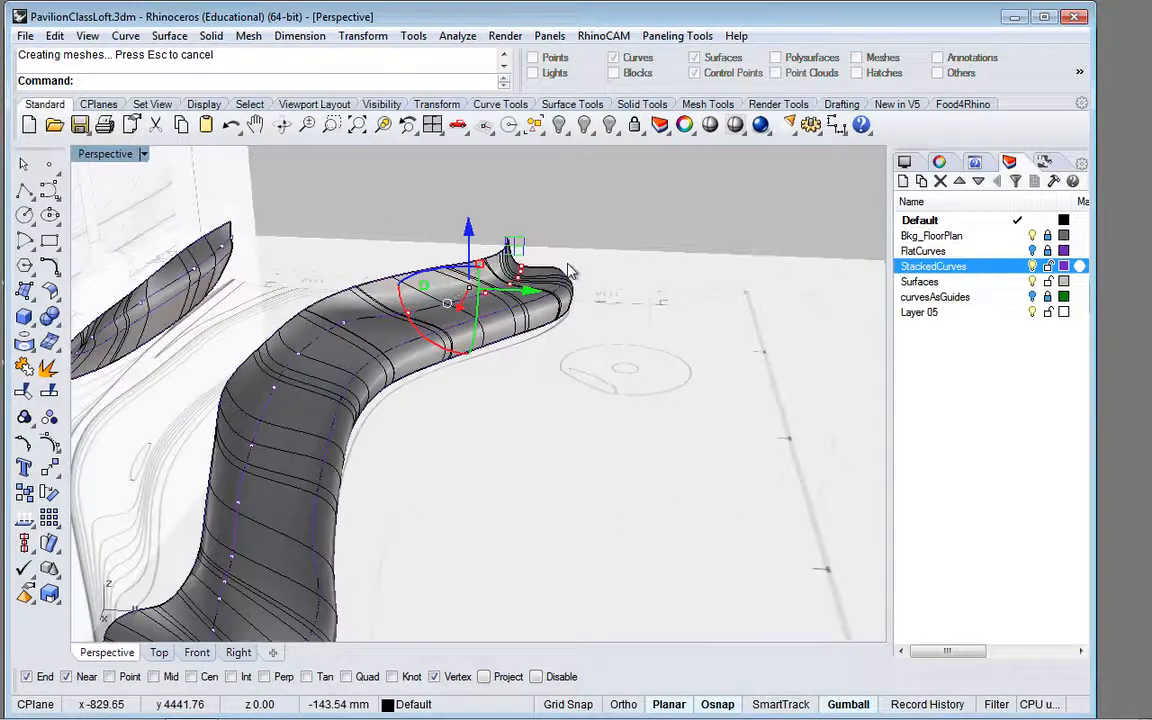
{"action": "left_click", "coordinate": [344, 325]}
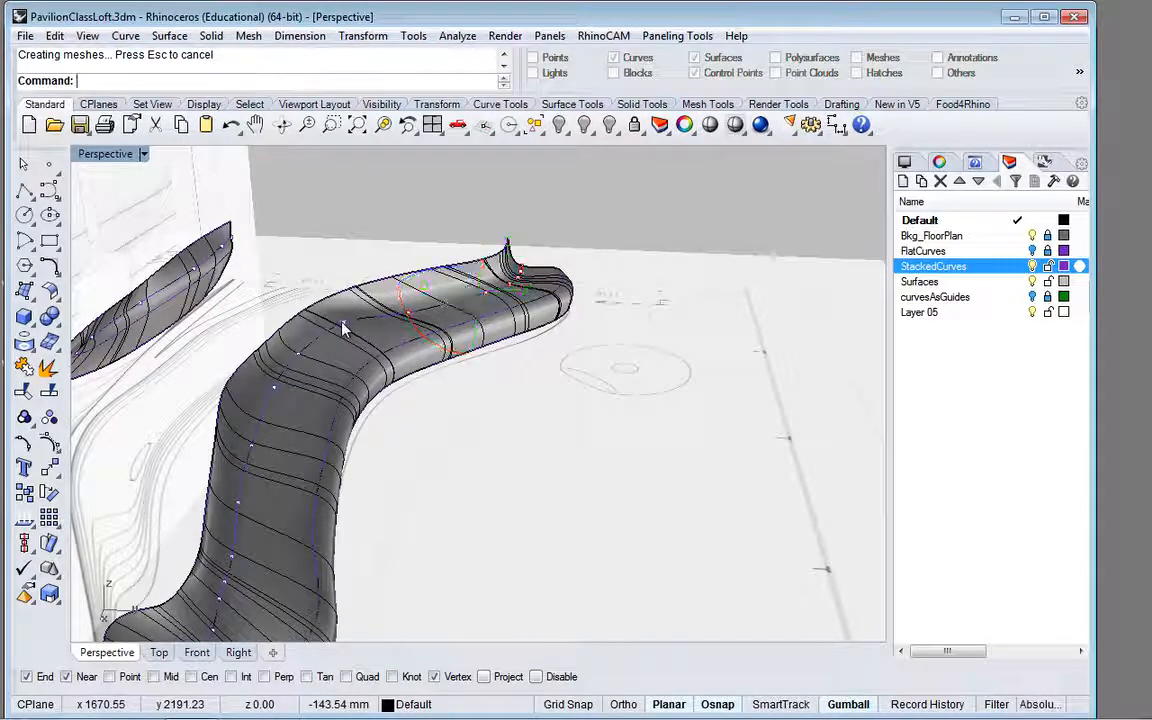
{"action": "left_click", "coordinate": [302, 358]}
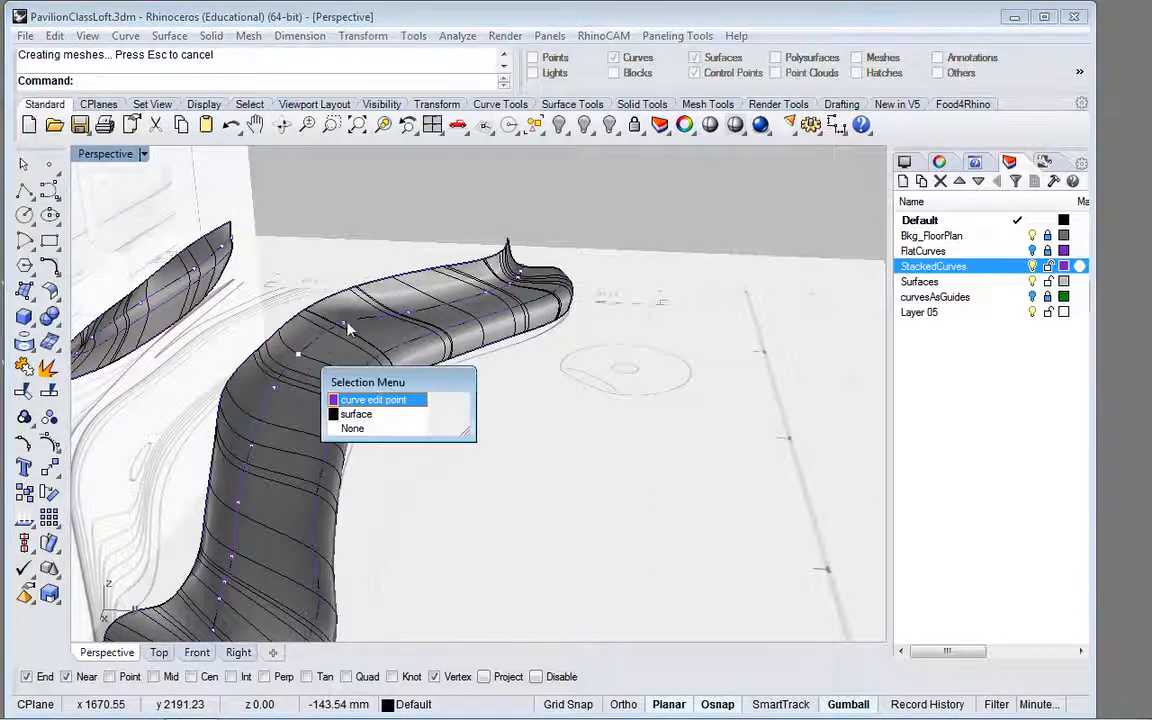
{"action": "key", "text": "Escape"}
{"action": "left_click", "coordinate": [307, 290]}
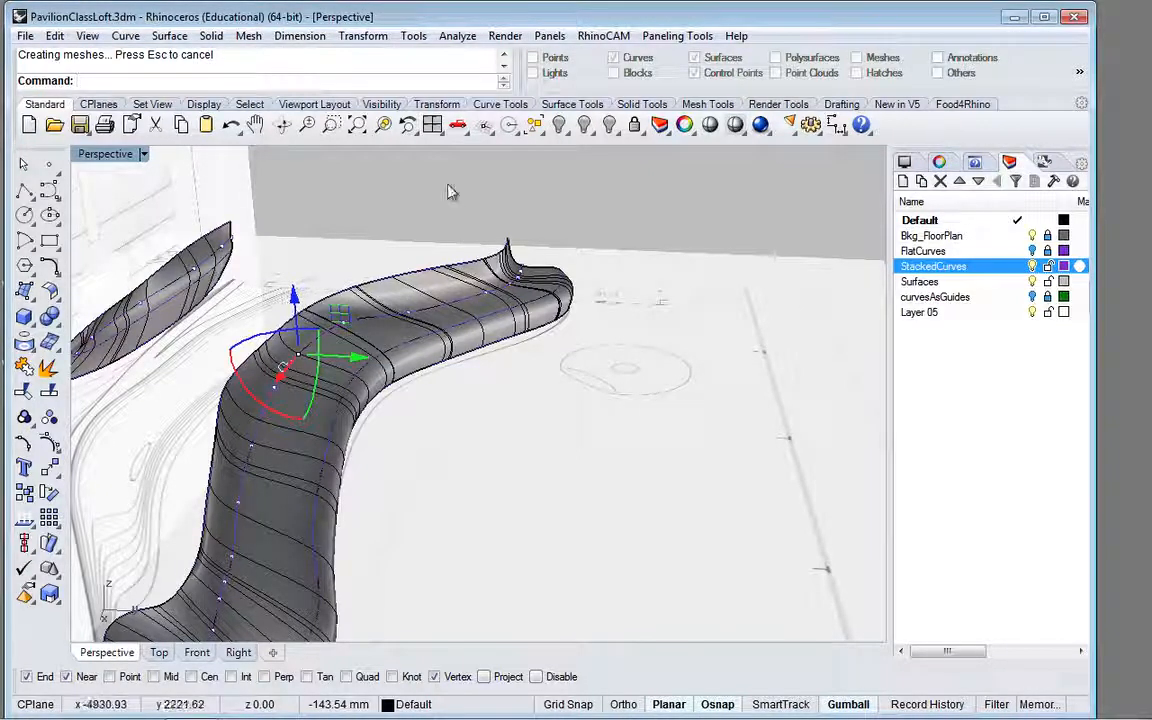
{"action": "left_click", "coordinate": [402, 165]}
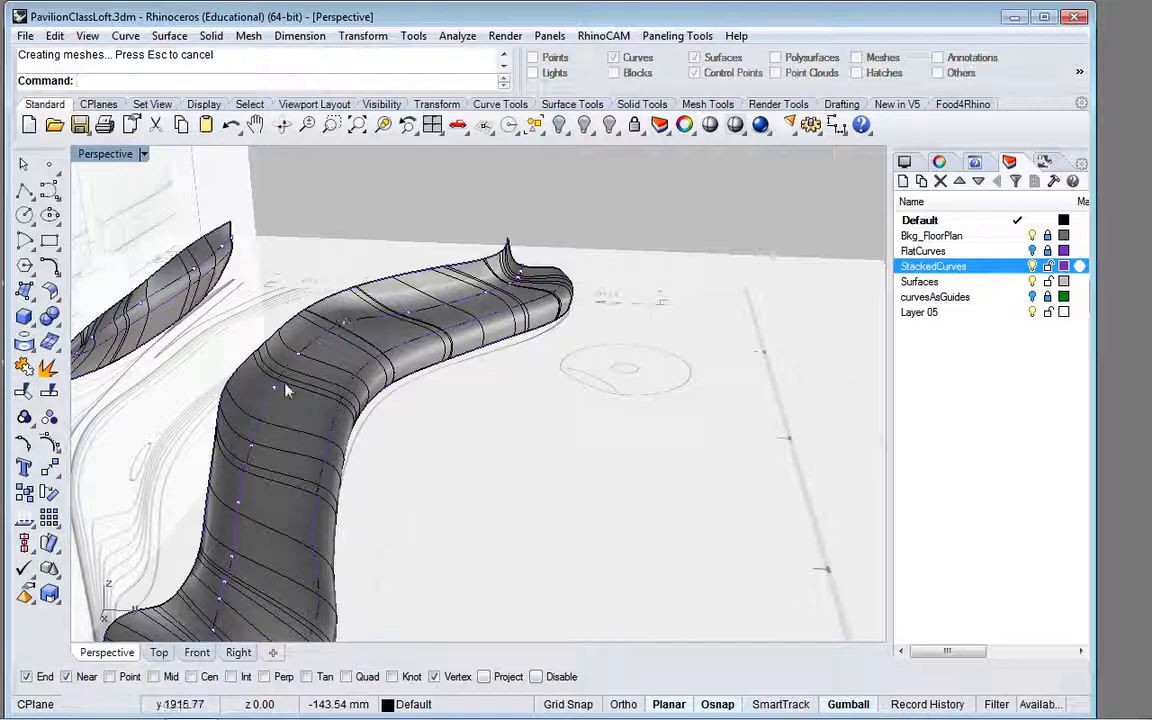
{"action": "left_click", "coordinate": [158, 653]}
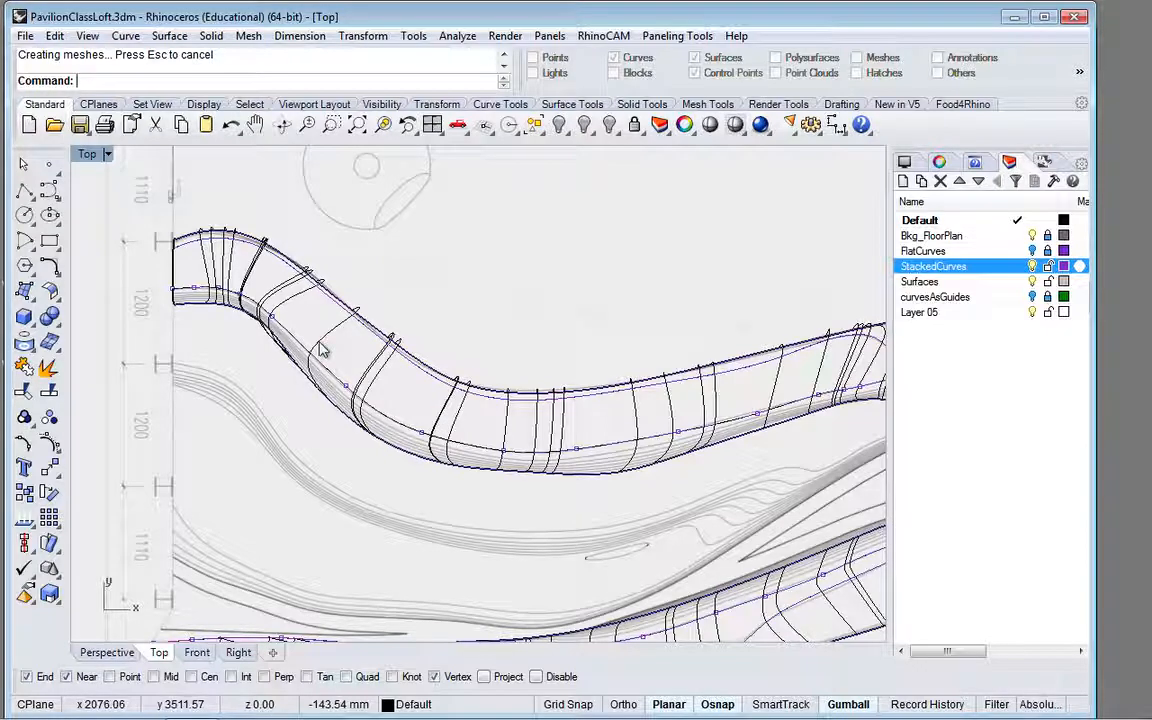
{"action": "left_click", "coordinate": [320, 348]}
{"action": "left_click", "coordinate": [346, 389]}
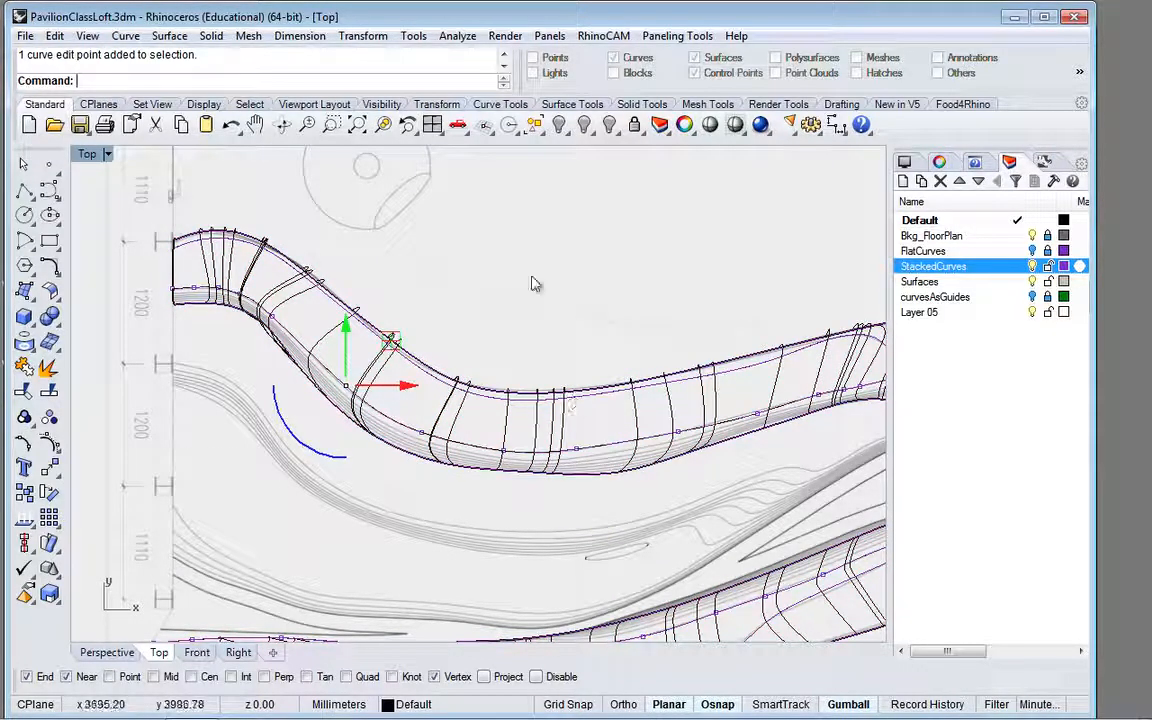
{"action": "key", "text": "Escape"}
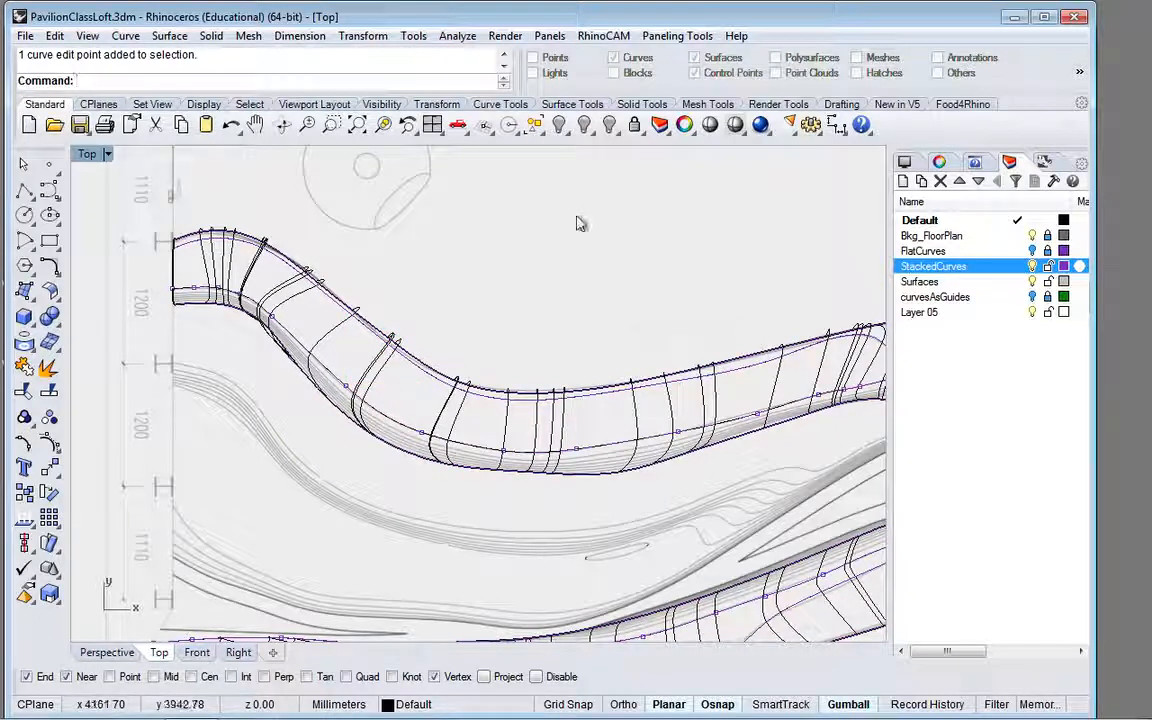
Step: Set the selection filter to exclude surfaces and curves while keeping control points selectable
{"action": "left_click", "coordinate": [997, 704]}
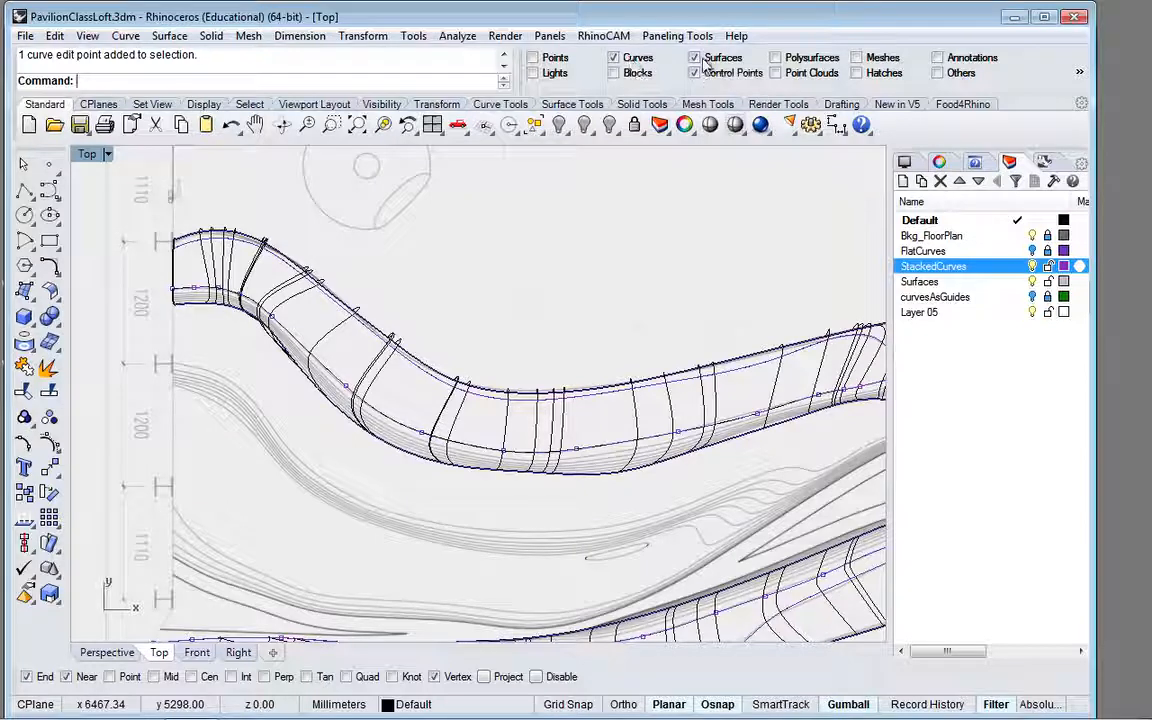
{"action": "left_click", "coordinate": [696, 60]}
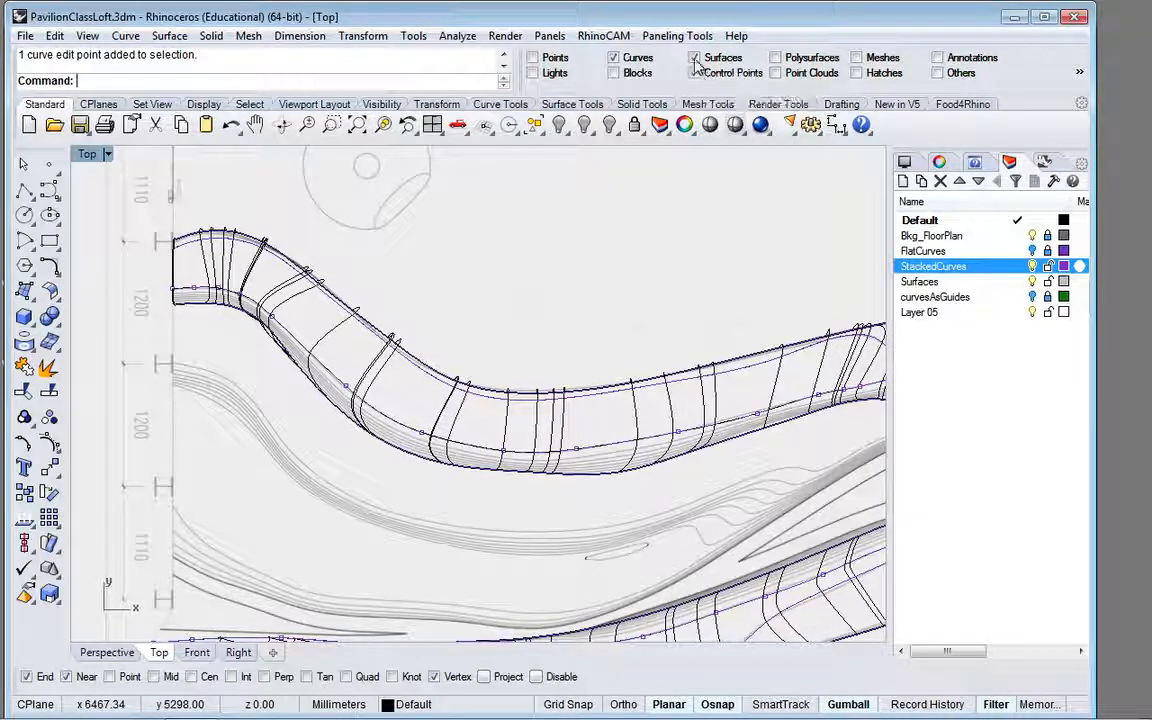
{"action": "right_click", "coordinate": [613, 58]}
{"action": "left_click", "coordinate": [611, 59]}
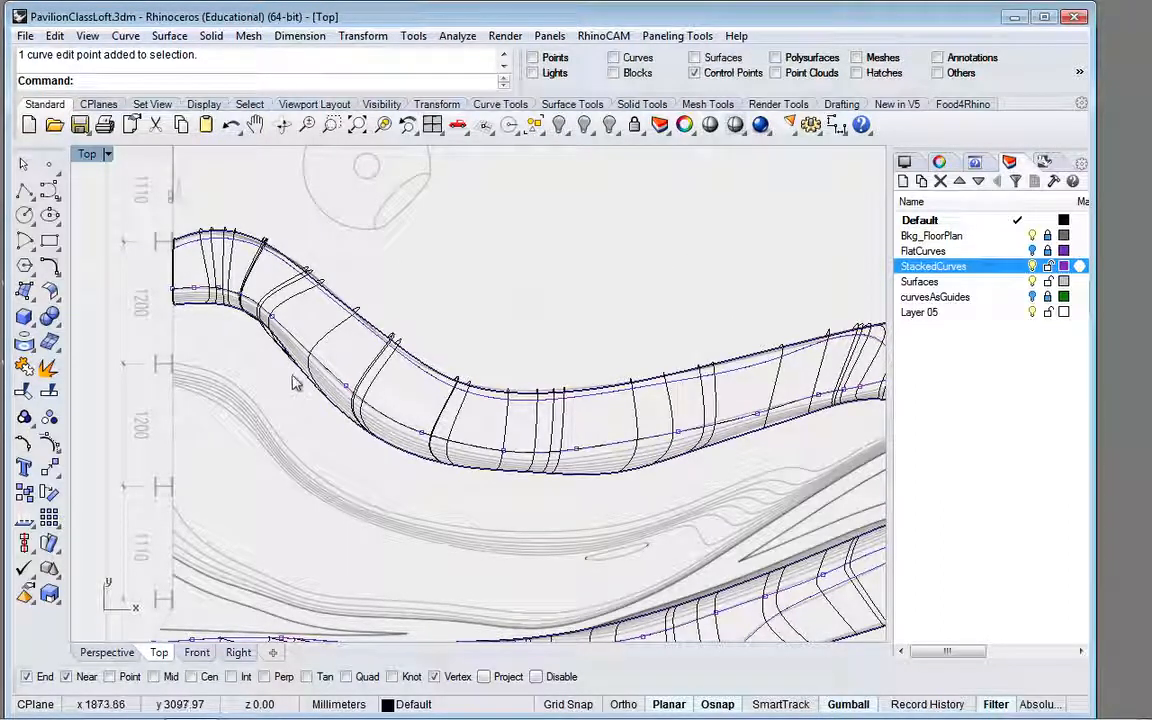
Step: Lower the nine edit points along the curve's first long bend by about 61 mm in the front view and another 95 mm in perspective
{"action": "mouse_move", "coordinate": [272, 358]}
{"action": "right_mouse_down"}
{"action": "mouse_move", "coordinate": [430, 406]}
{"action": "mouse_move", "coordinate": [284, 370]}
{"action": "right_mouse_up"}
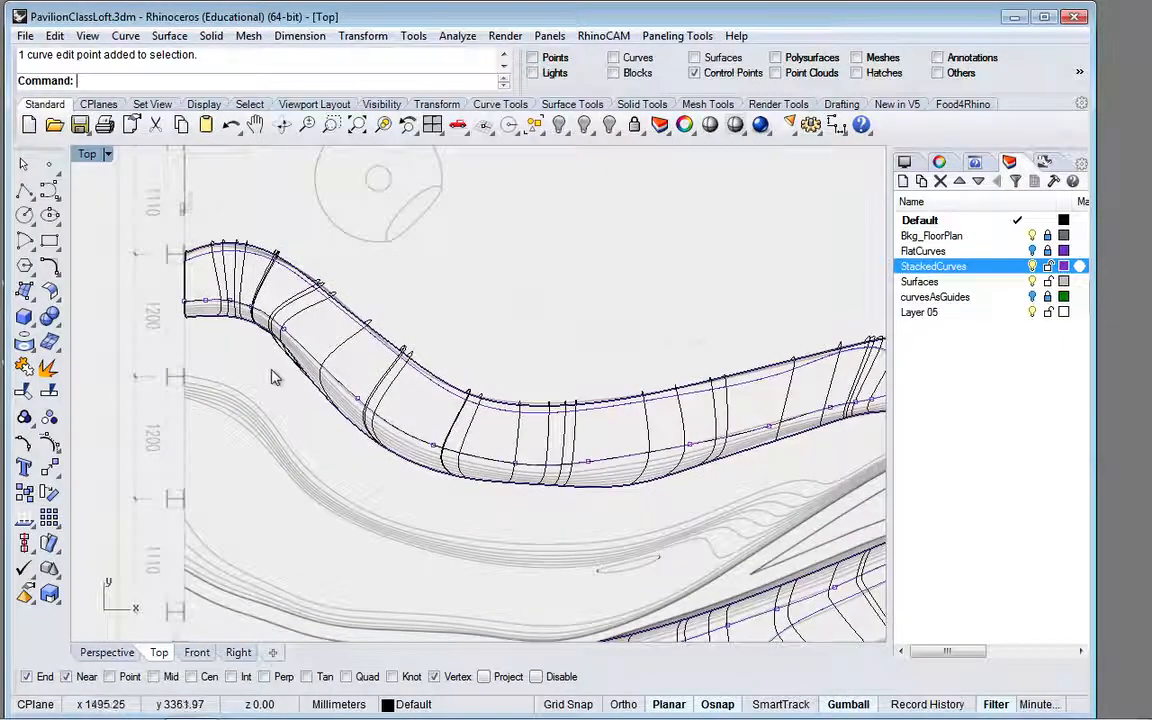
{"action": "left_click_drag", "start_coordinate": [271, 370], "coordinate": [876, 493]}
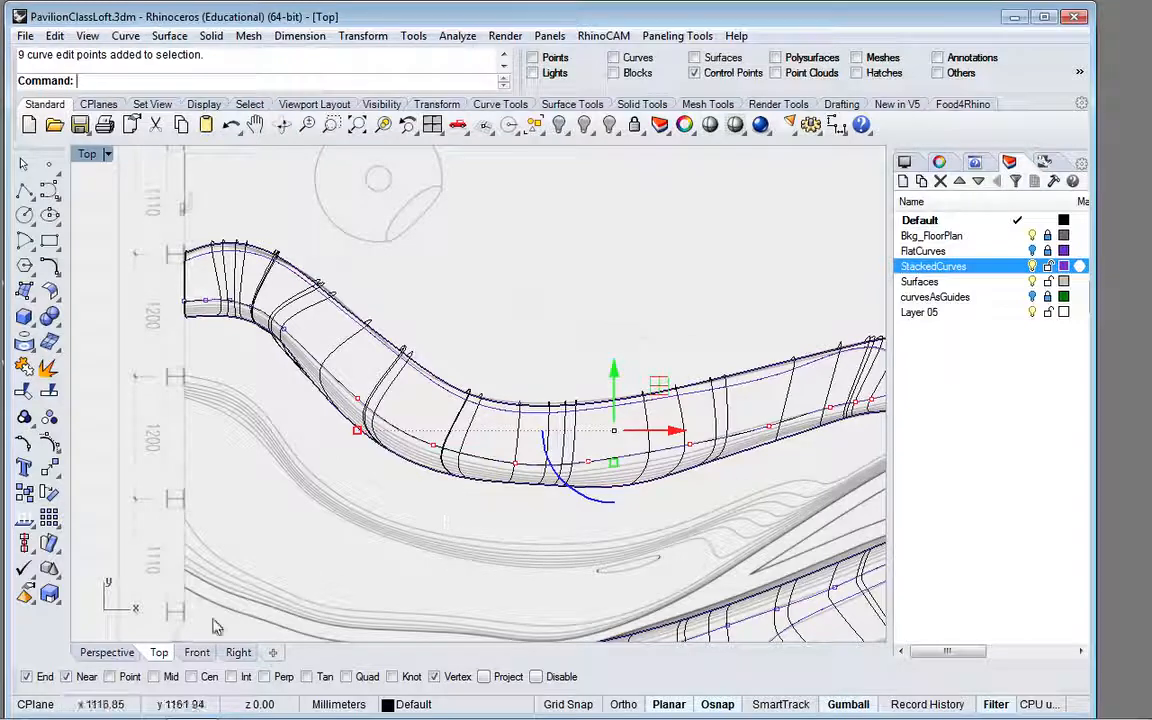
{"action": "left_click", "coordinate": [198, 653]}
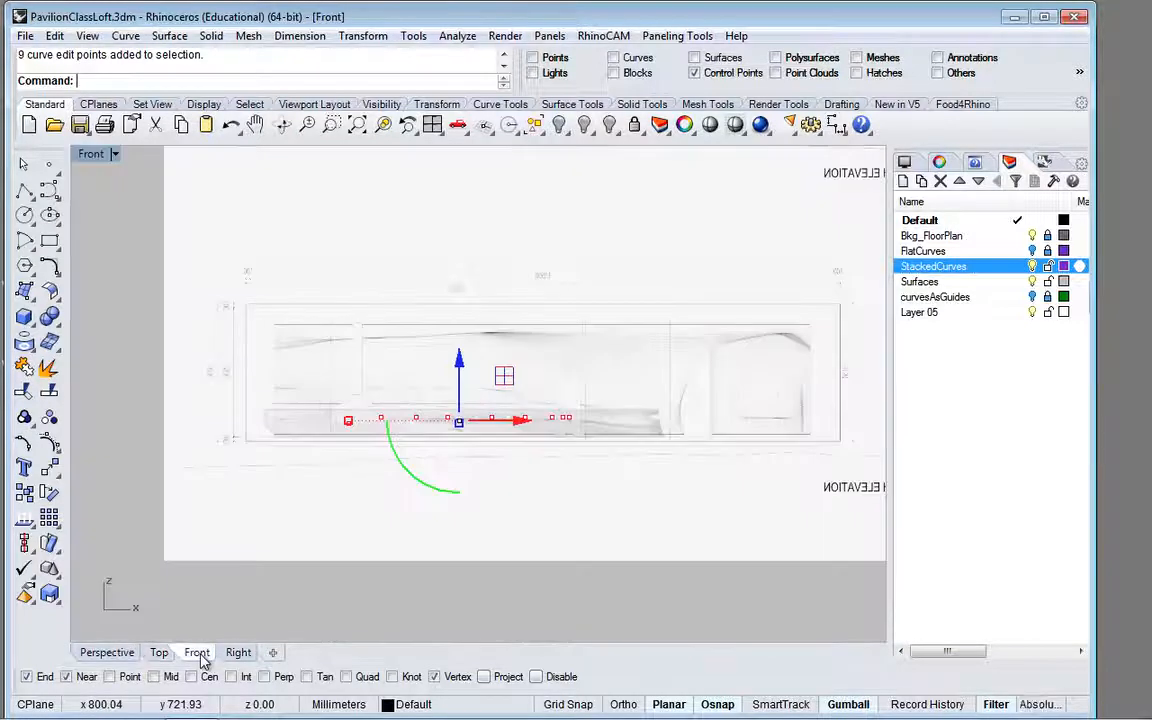
{"action": "scroll", "coordinate": [392, 503], "scroll_direction": "up", "scroll_amount": 3}
{"action": "scroll", "coordinate": [392, 503], "scroll_direction": "up", "scroll_amount": 4}
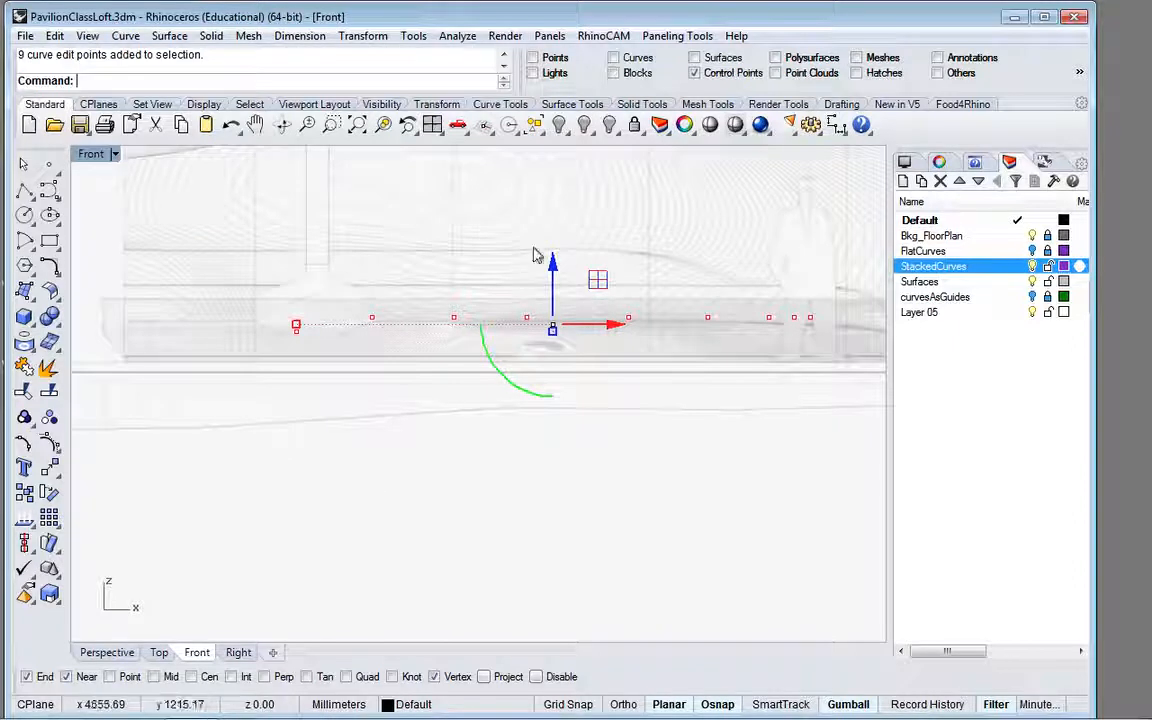
{"action": "scroll", "coordinate": [553, 268], "scroll_direction": "down", "scroll_amount": 1}
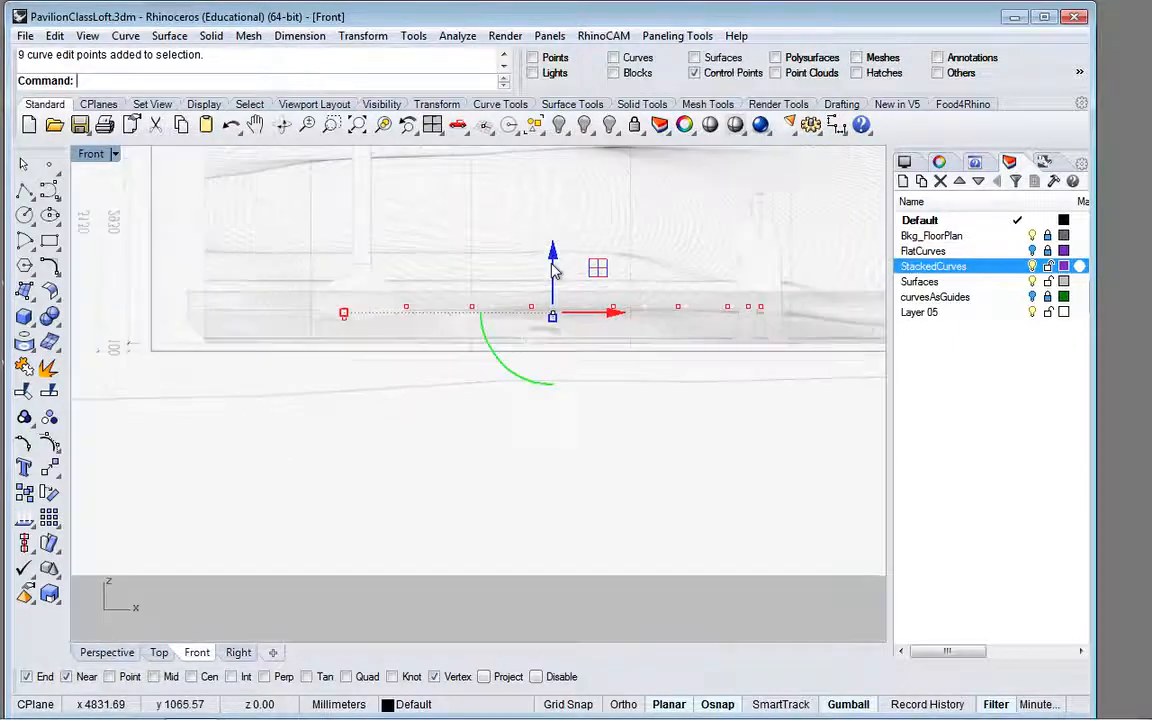
{"action": "scroll", "coordinate": [497, 290], "scroll_direction": "up", "scroll_amount": 4}
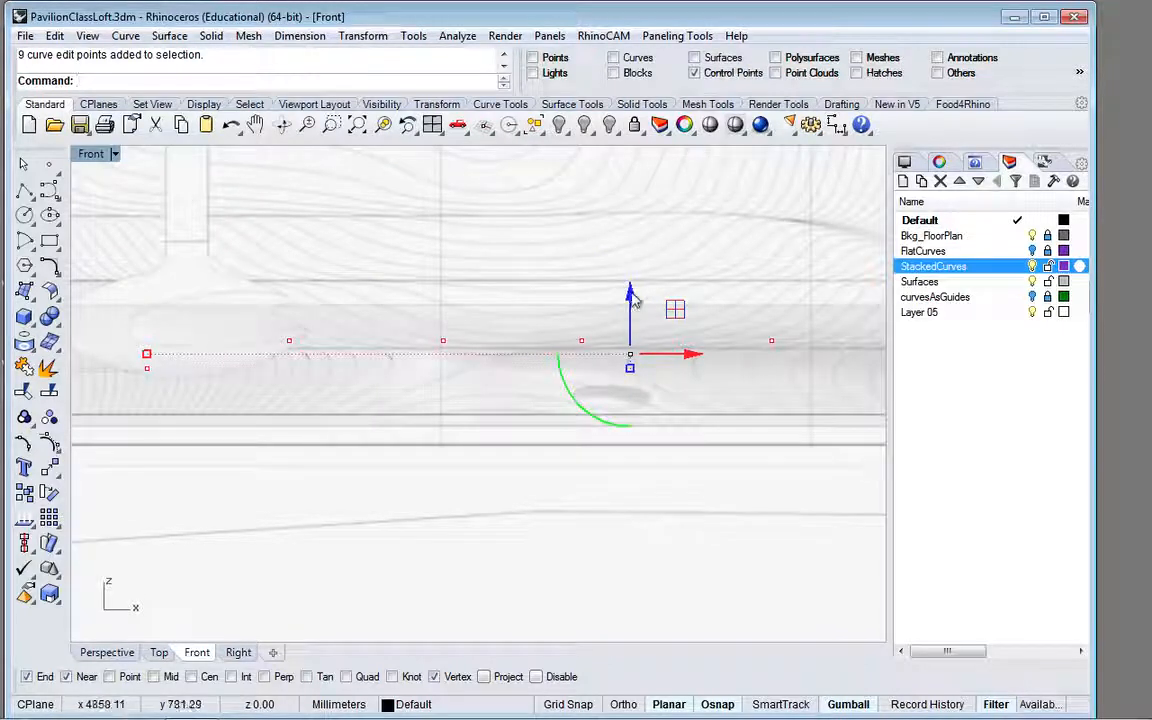
{"action": "left_click_drag", "start_coordinate": [631, 295], "coordinate": [634, 309]}
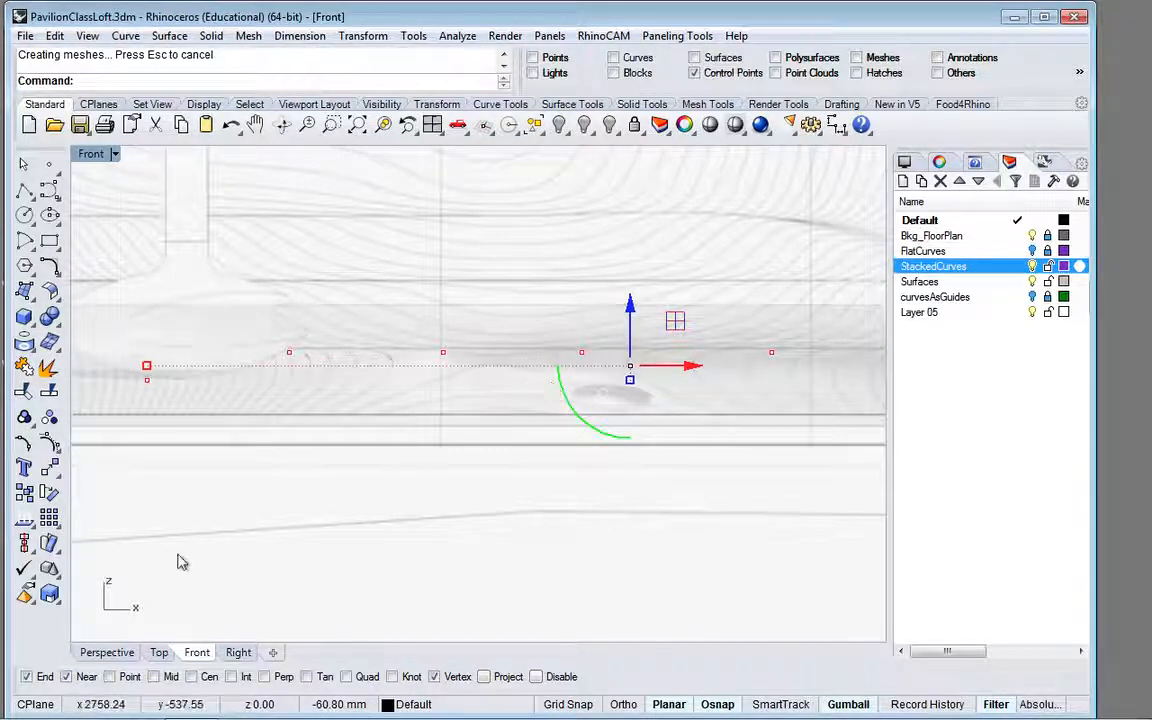
{"action": "left_click", "coordinate": [110, 653]}
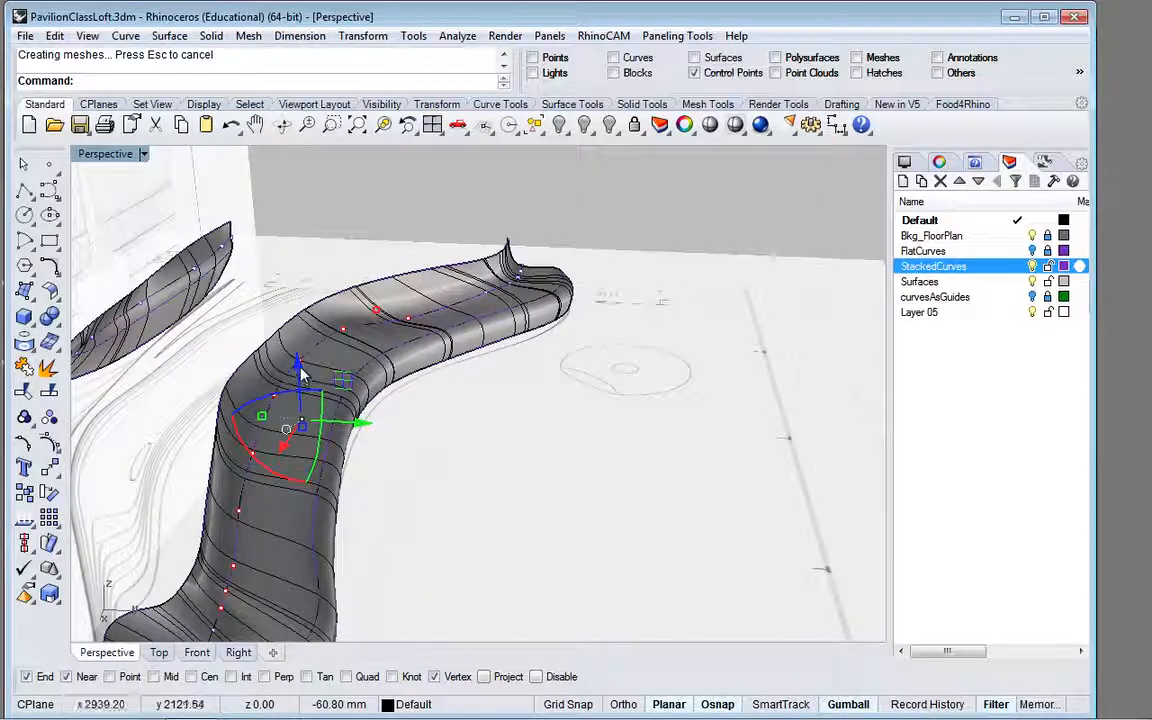
{"action": "left_click_drag", "start_coordinate": [300, 372], "coordinate": [297, 375]}
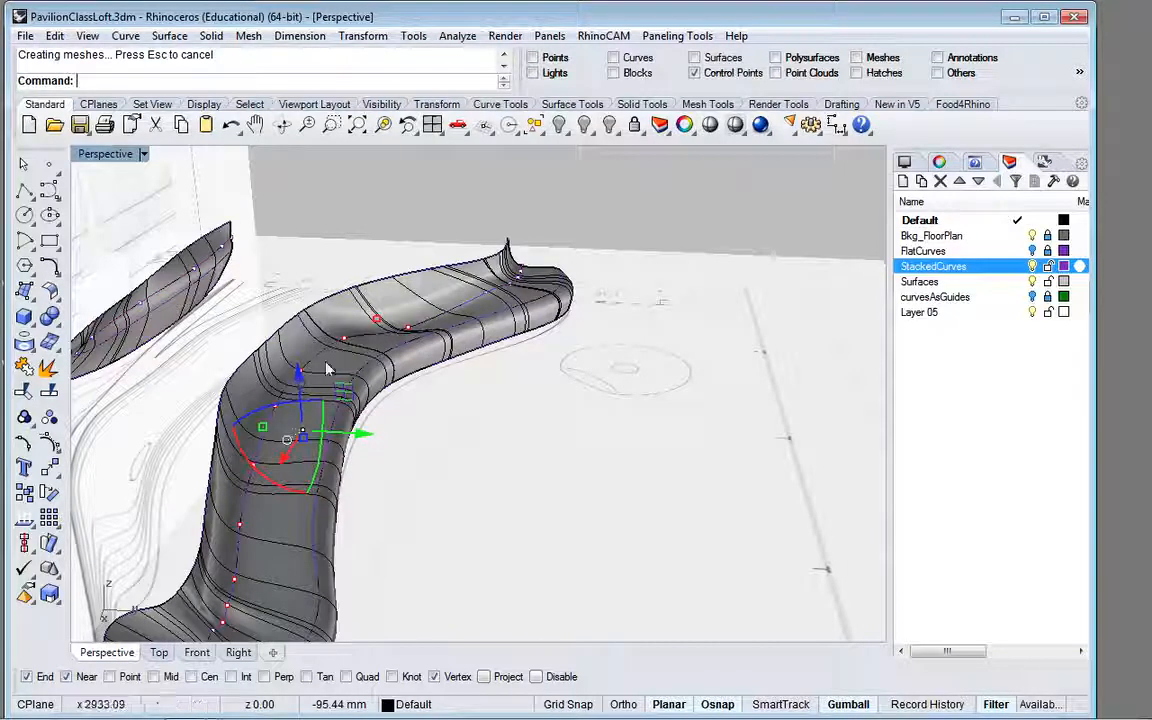
Step: Raise the single edit point of the lowered stretch nearest the curve's end by about 126 mm and deselect it
{"action": "left_click", "coordinate": [378, 320]}
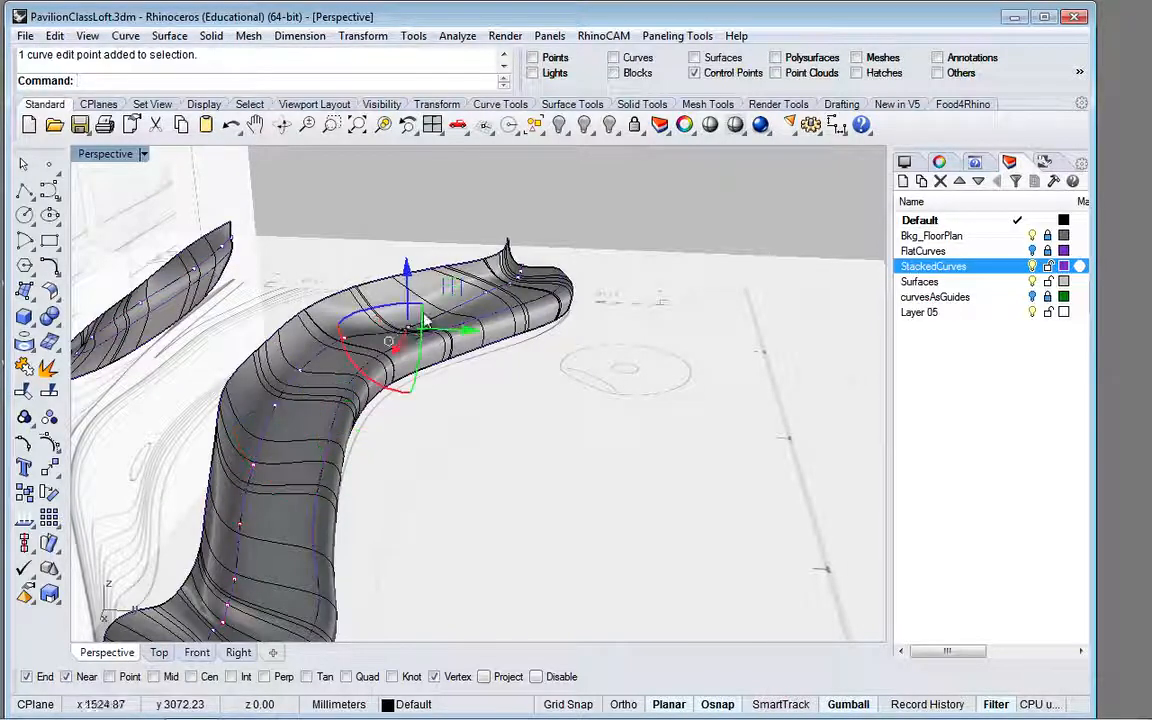
{"action": "left_click_drag", "start_coordinate": [407, 266], "coordinate": [406, 256]}
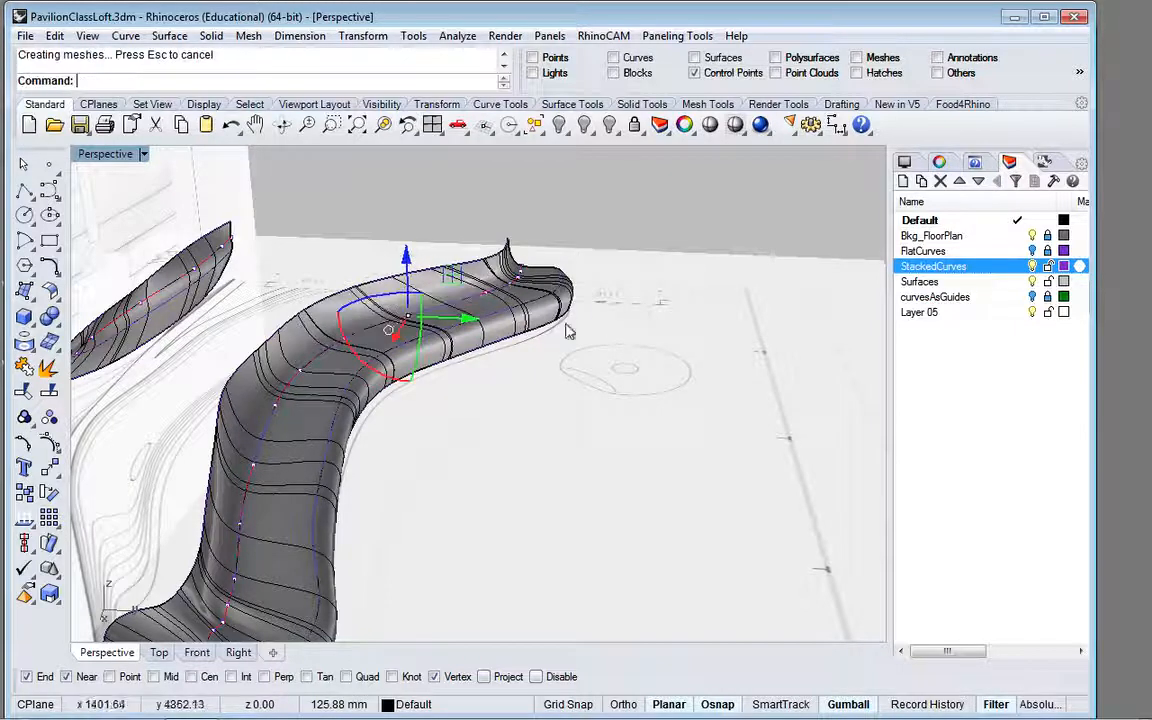
{"action": "scroll", "coordinate": [472, 482], "scroll_direction": "down", "scroll_amount": 5}
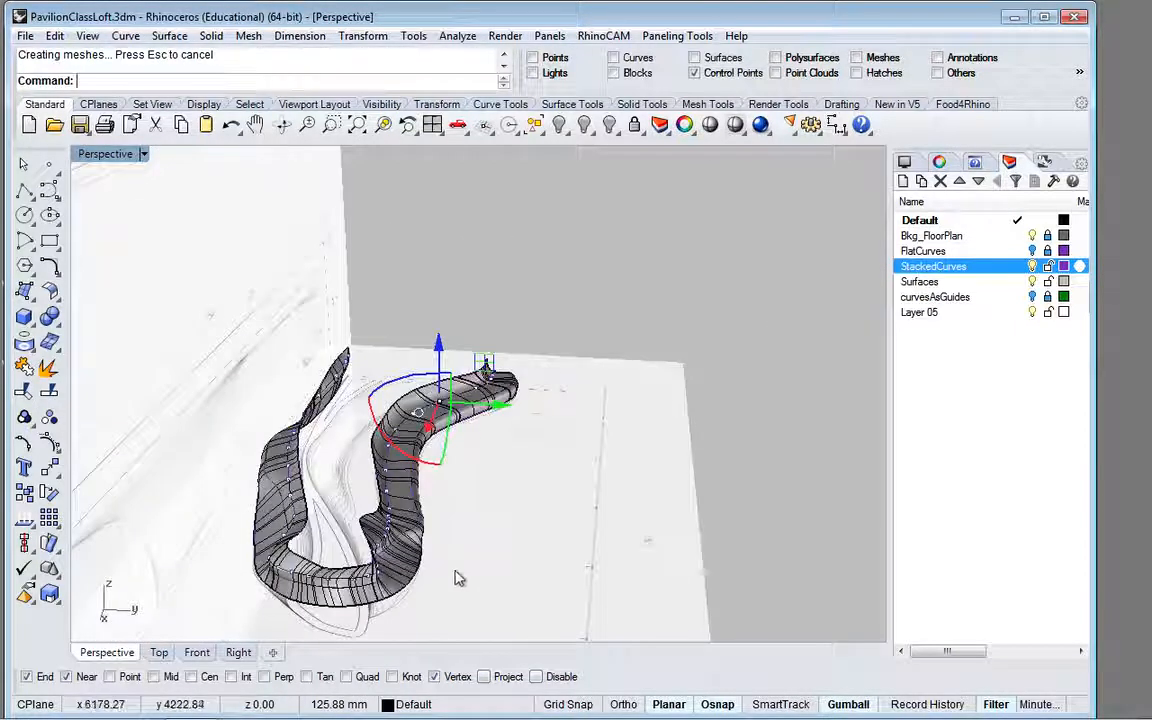
{"action": "left_click", "coordinate": [454, 256]}
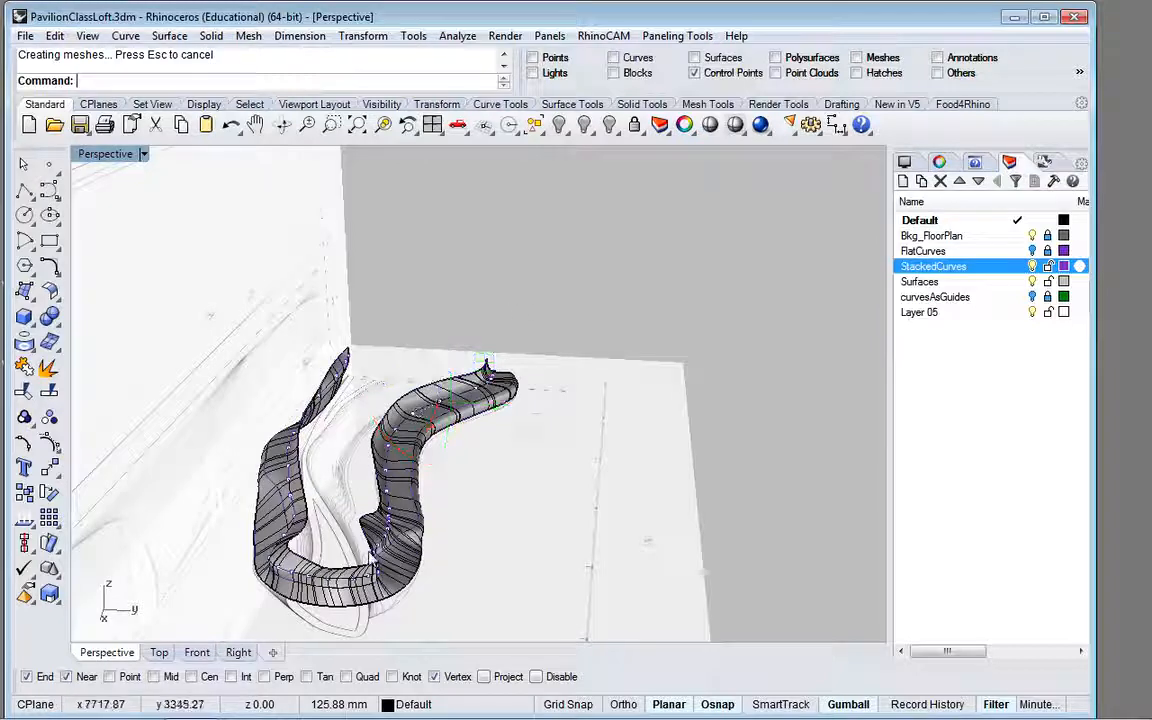
Step: Examine the reshaped loft surface from several angles, close up and as a whole
{"action": "scroll", "coordinate": [351, 517], "scroll_direction": "up", "scroll_amount": 5}
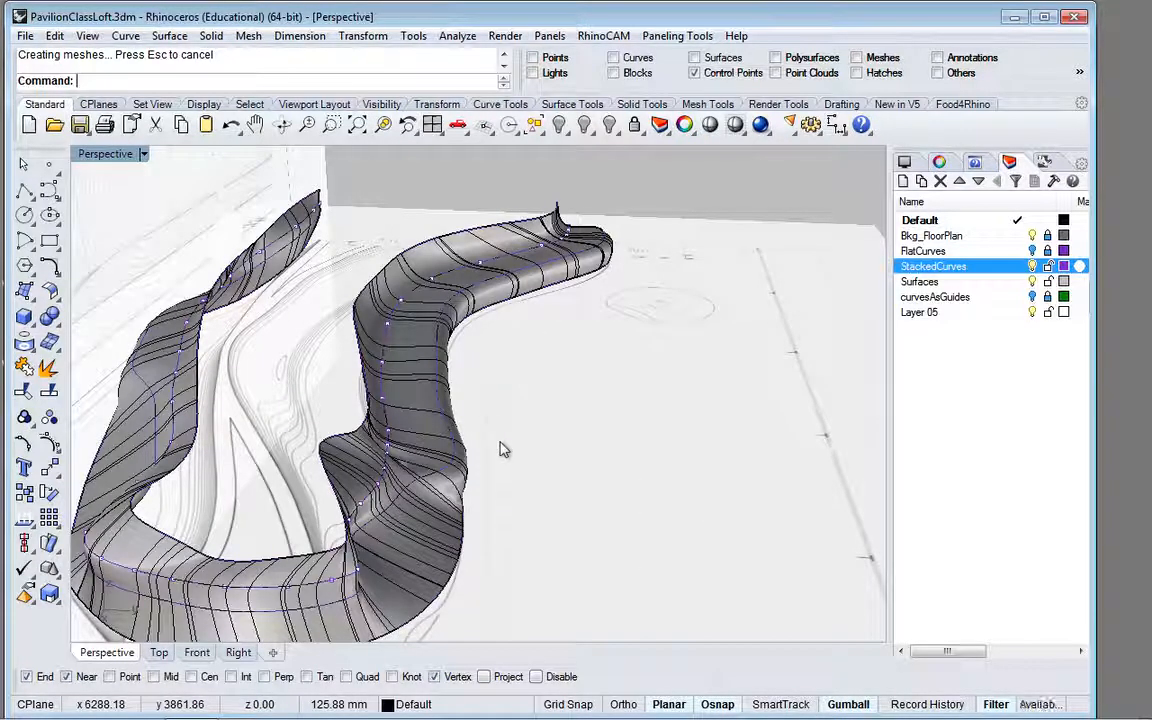
{"action": "right_click_drag", "start_coordinate": [501, 450], "coordinate": [518, 406]}
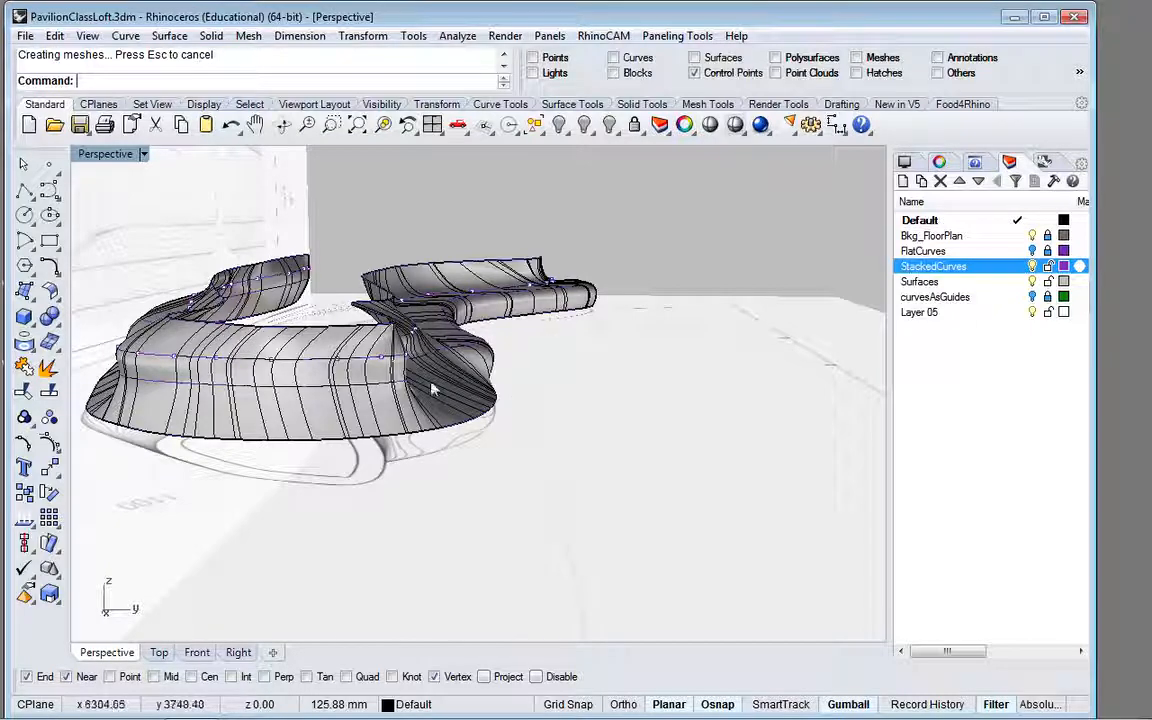
{"action": "right_click_drag", "start_coordinate": [545, 352], "coordinate": [476, 394]}
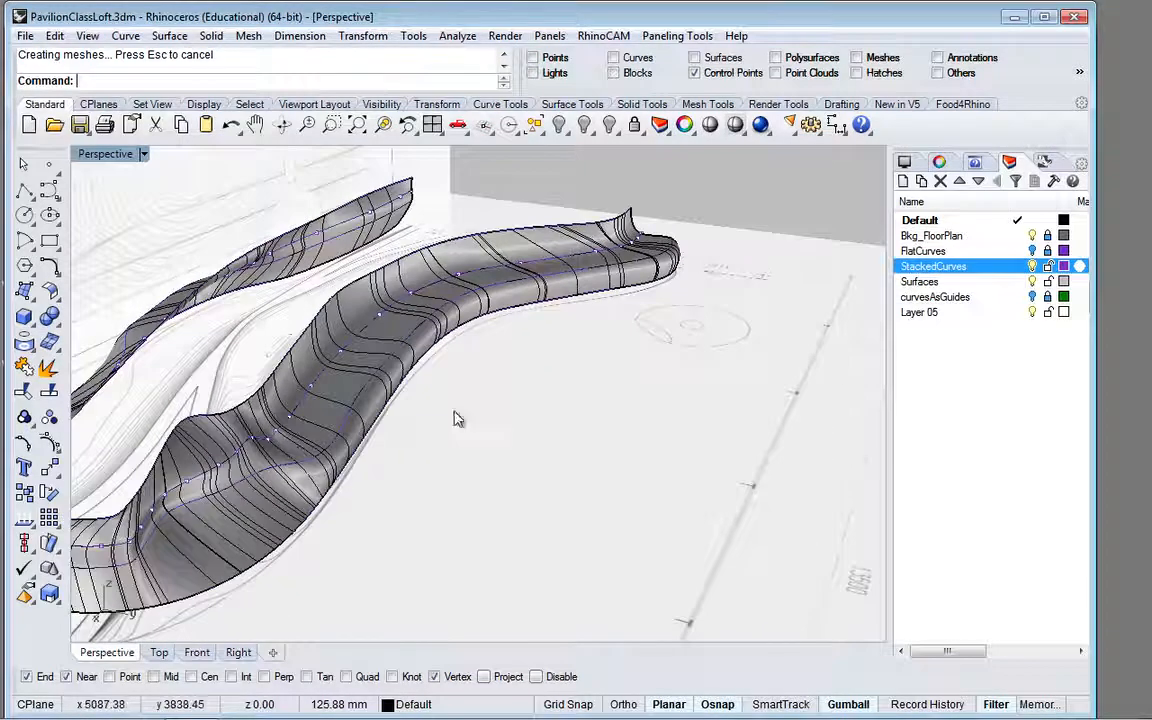
{"action": "scroll", "coordinate": [252, 450], "scroll_direction": "up", "scroll_amount": 3}
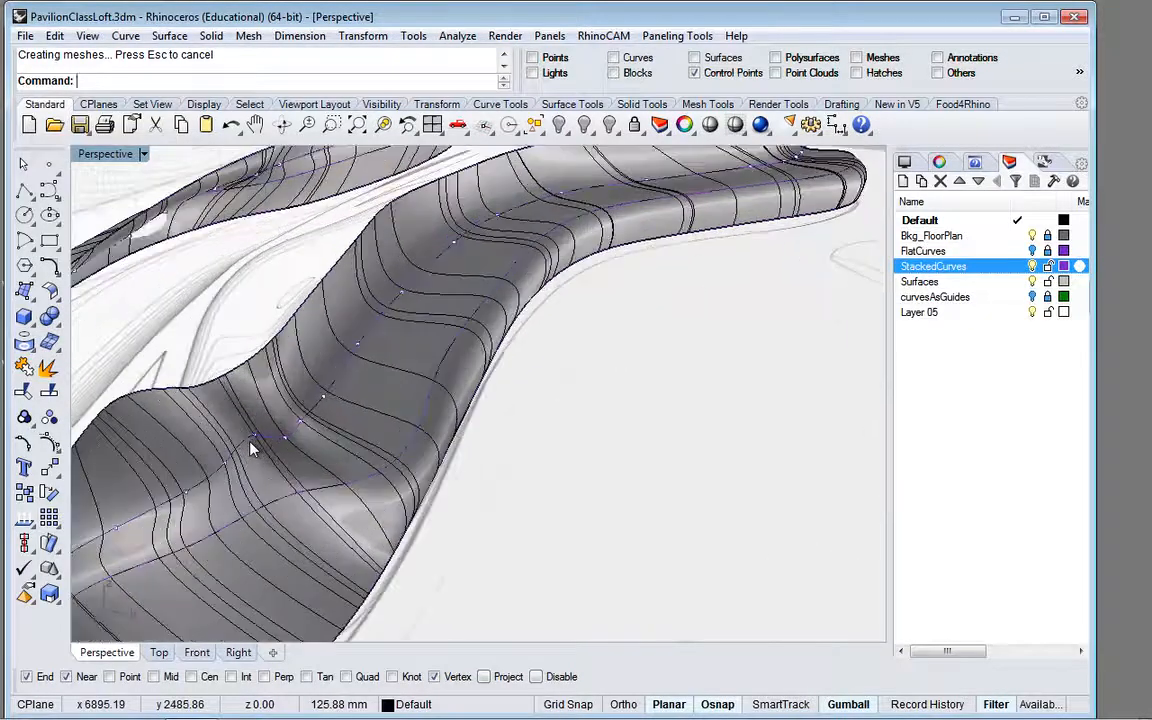
{"action": "scroll", "coordinate": [255, 442], "scroll_direction": "down", "scroll_amount": 5}
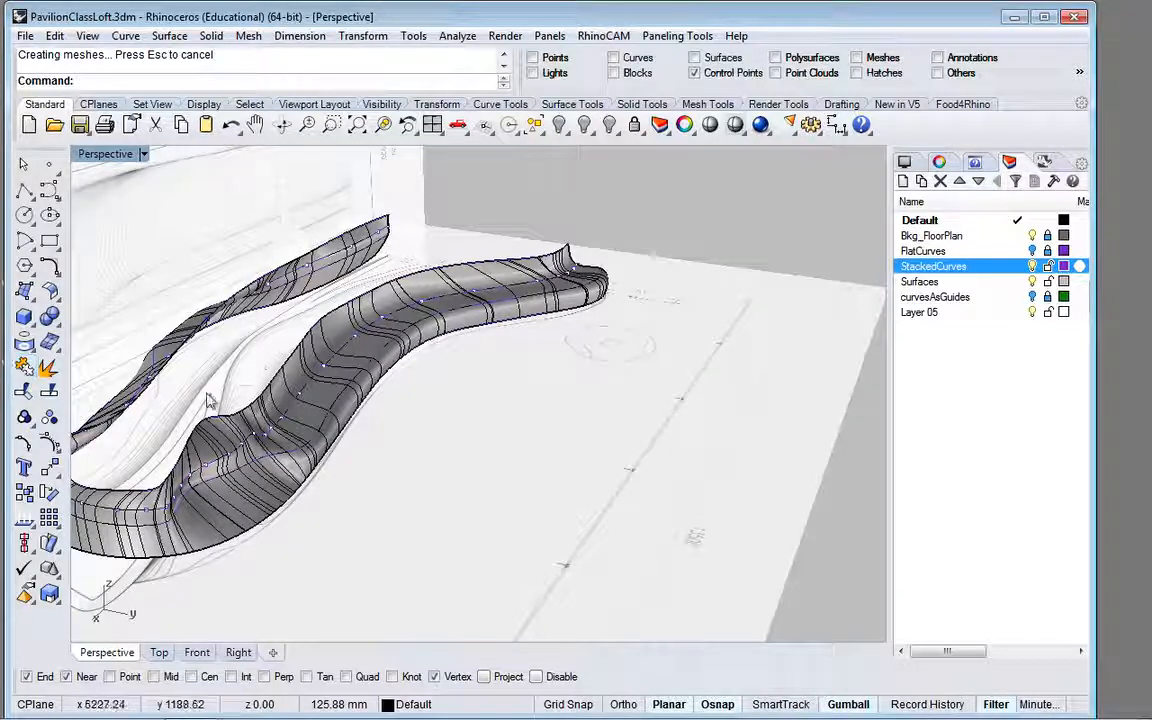
{"action": "scroll", "coordinate": [335, 373], "scroll_direction": "down", "scroll_amount": 3}
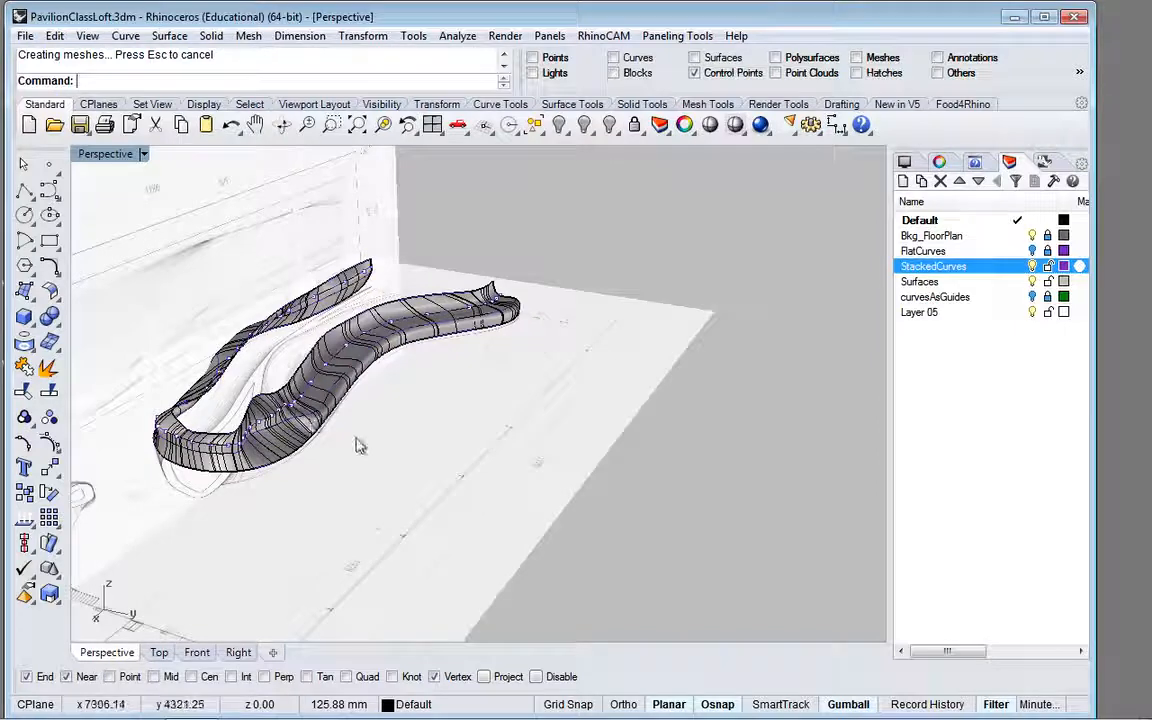
Step: Examine the loft as a whole in perspective and study the elevation drawings in the front view
{"action": "right_click_drag", "start_coordinate": [358, 445], "coordinate": [435, 497]}
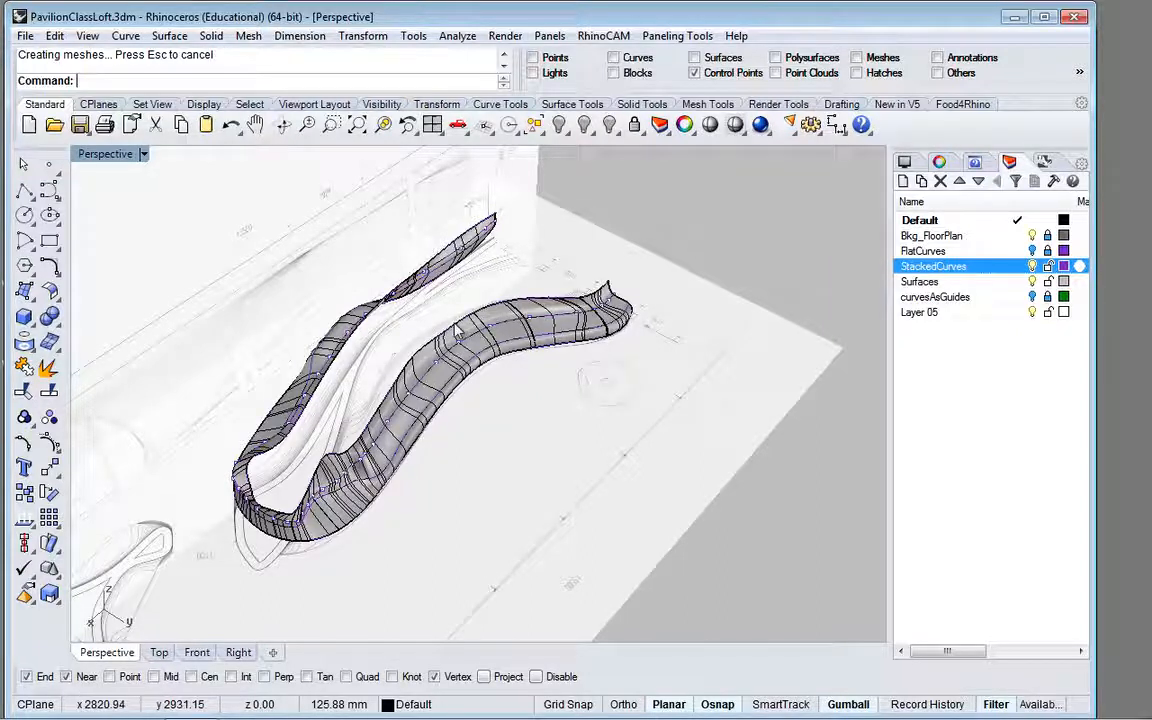
{"action": "scroll", "coordinate": [457, 330], "scroll_direction": "down", "scroll_amount": 6}
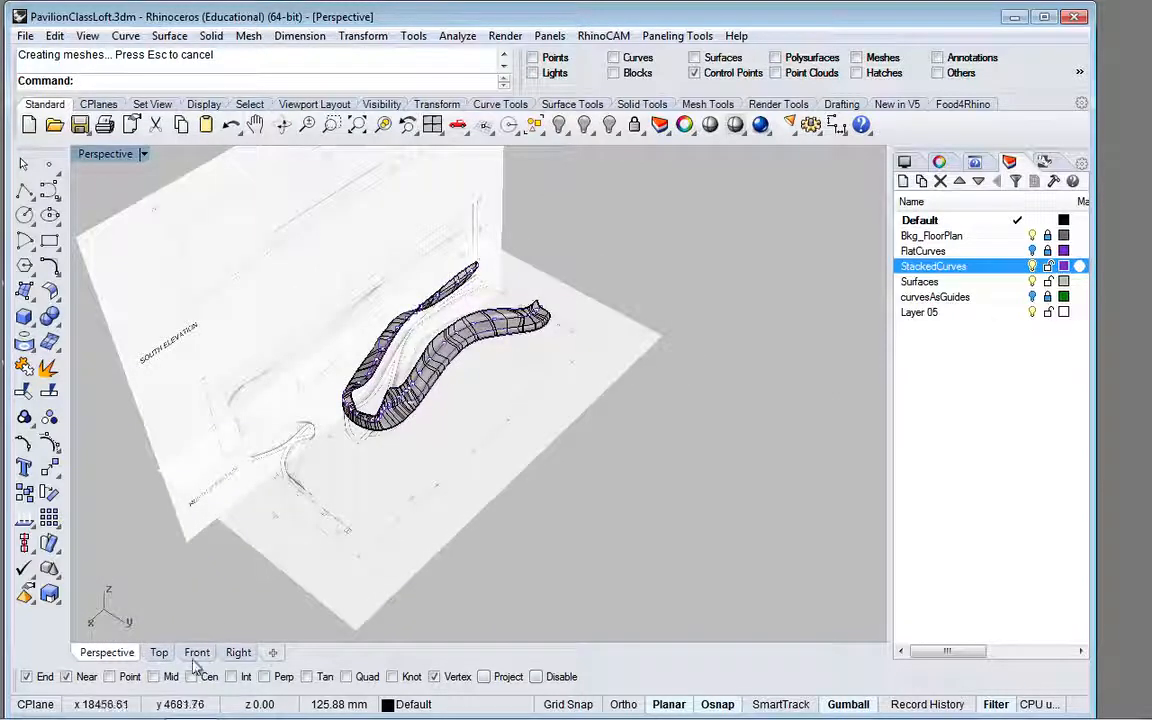
{"action": "left_click", "coordinate": [197, 652]}
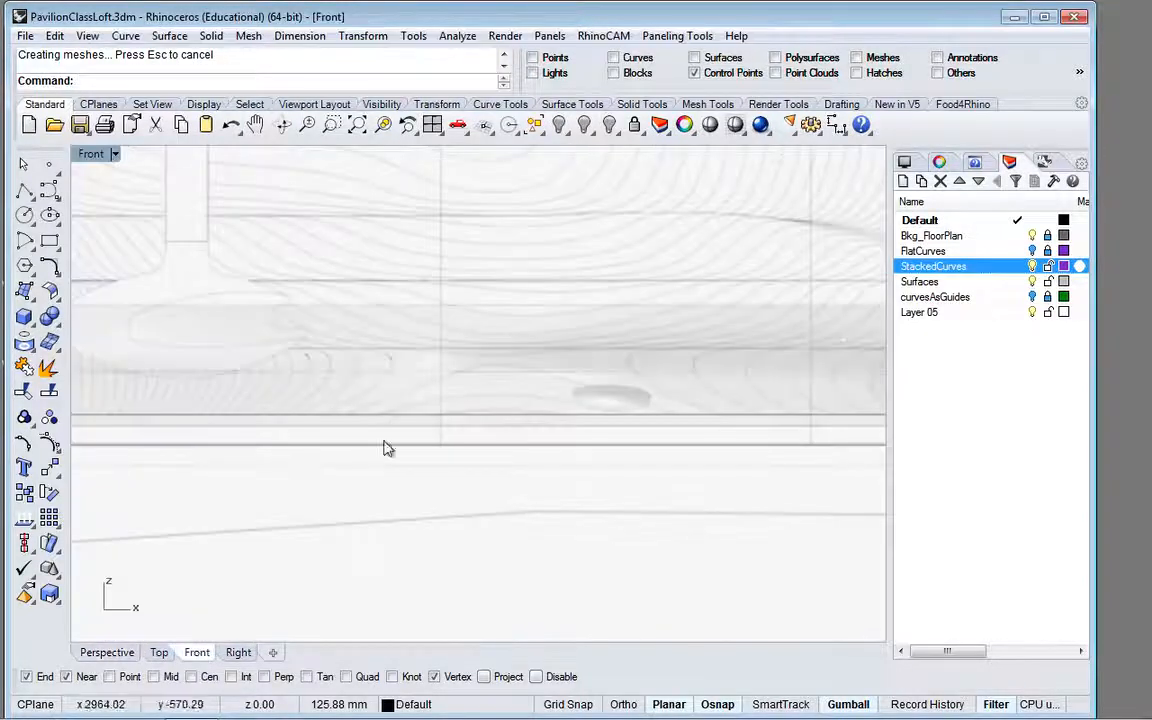
{"action": "scroll", "coordinate": [462, 386], "scroll_direction": "down", "scroll_amount": 4}
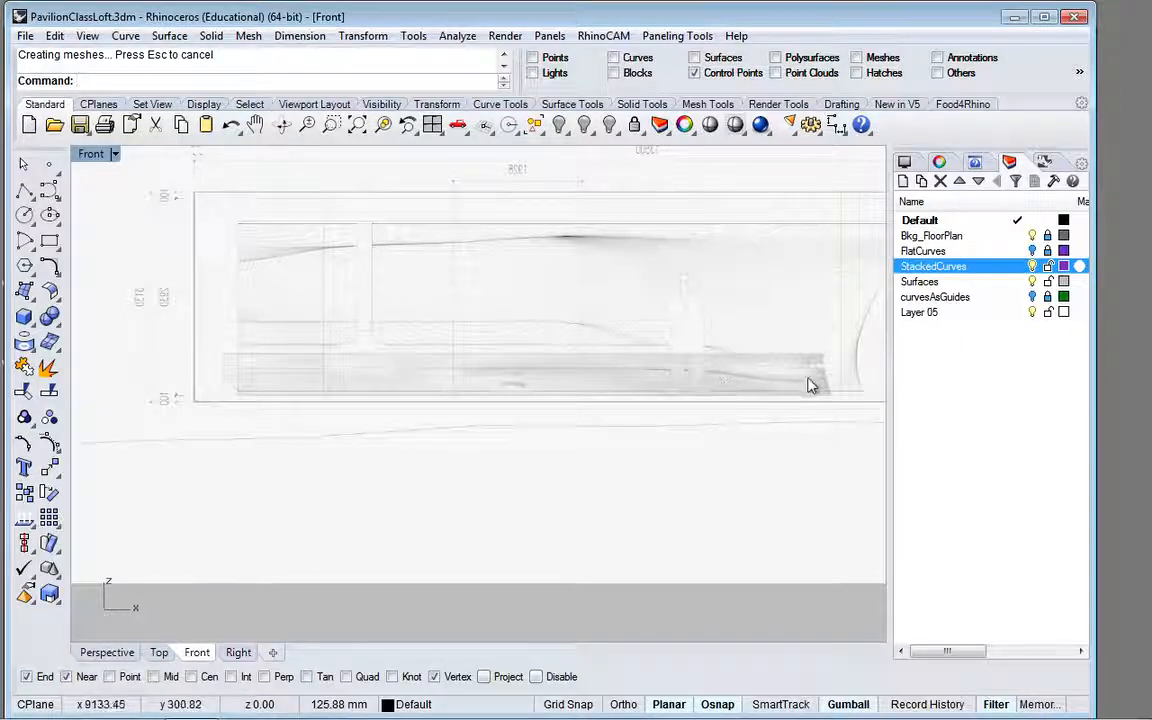
{"action": "scroll", "coordinate": [841, 386], "scroll_direction": "up", "scroll_amount": 3}
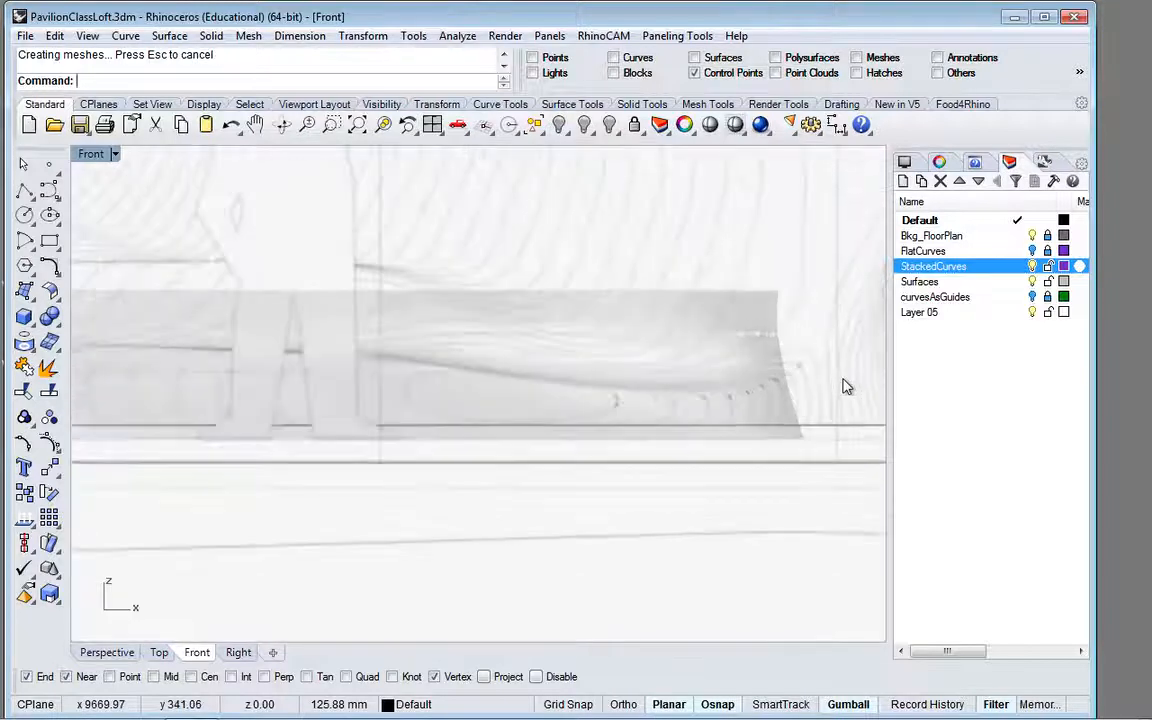
{"action": "scroll", "coordinate": [843, 386], "scroll_direction": "down", "scroll_amount": 5}
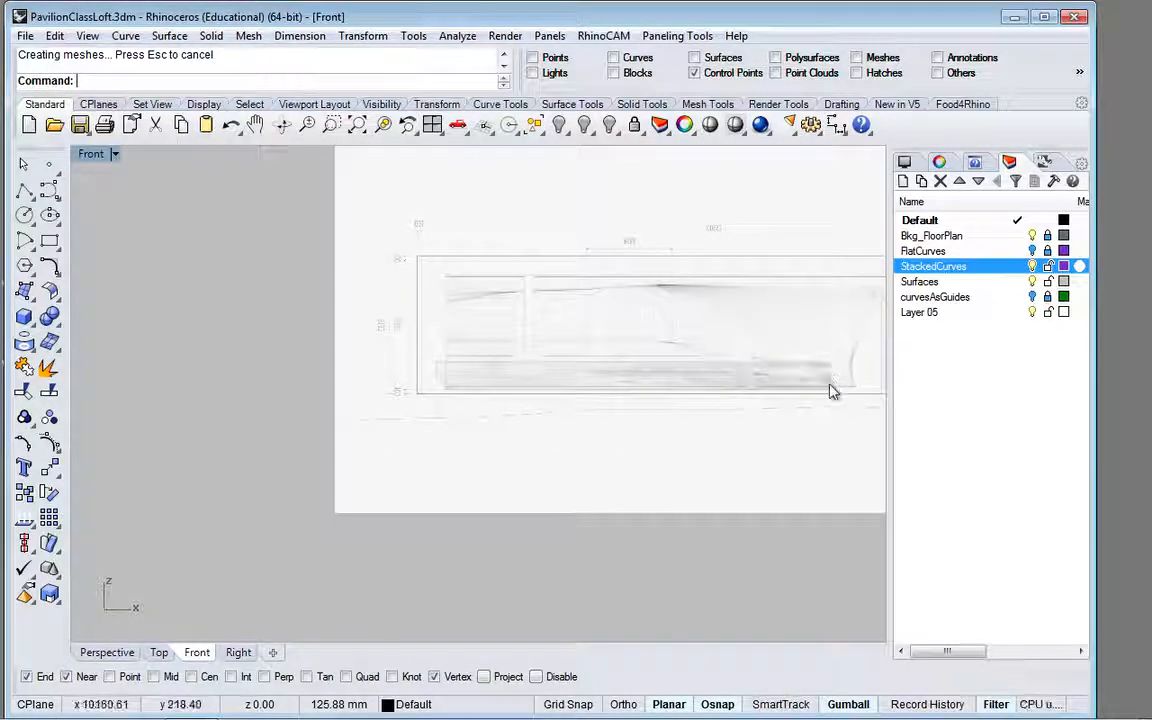
{"action": "scroll", "coordinate": [715, 386], "scroll_direction": "down", "scroll_amount": 3}
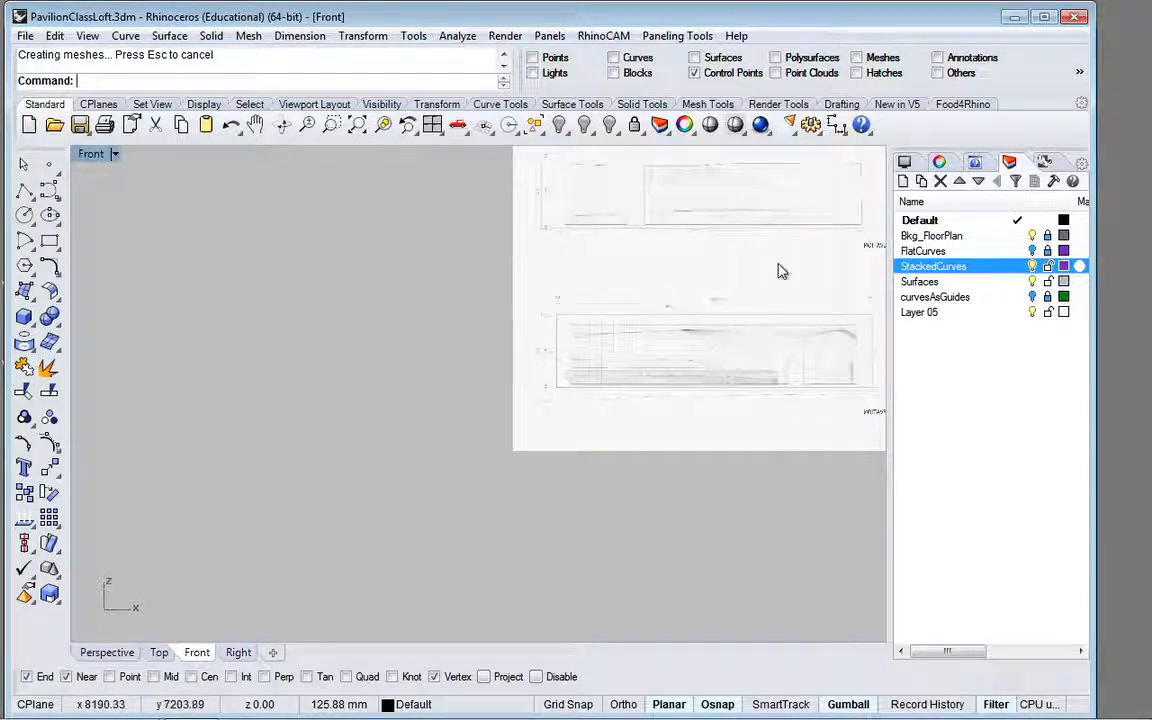
{"action": "scroll", "coordinate": [784, 391], "scroll_direction": "up", "scroll_amount": 3}
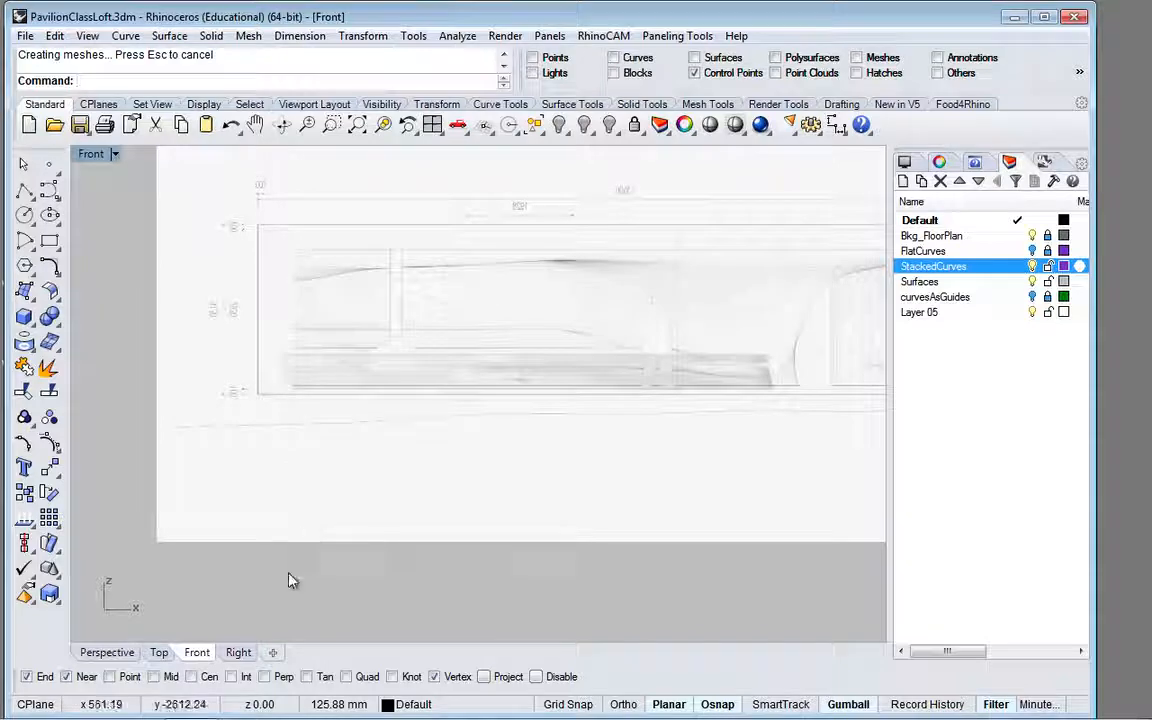
Step: Compare the loft's bends with the floor plan in the top view and inspect its seat profile in perspective
{"action": "left_click", "coordinate": [157, 653]}
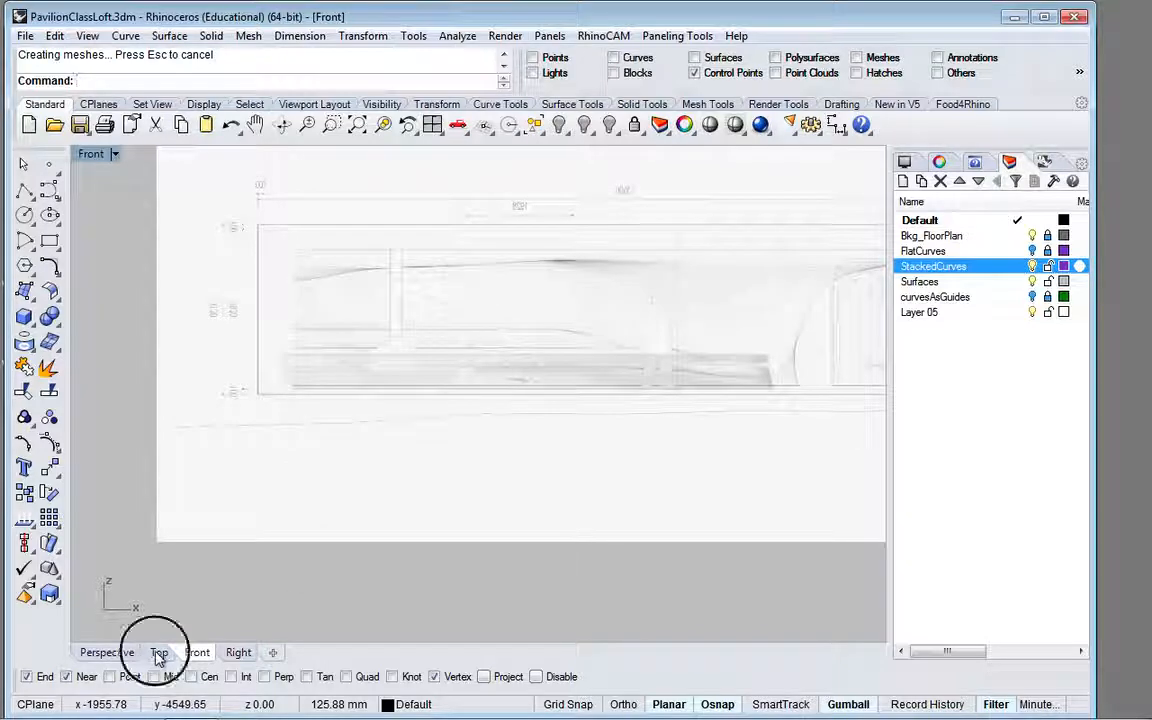
{"action": "scroll", "coordinate": [334, 486], "scroll_direction": "down", "scroll_amount": 5}
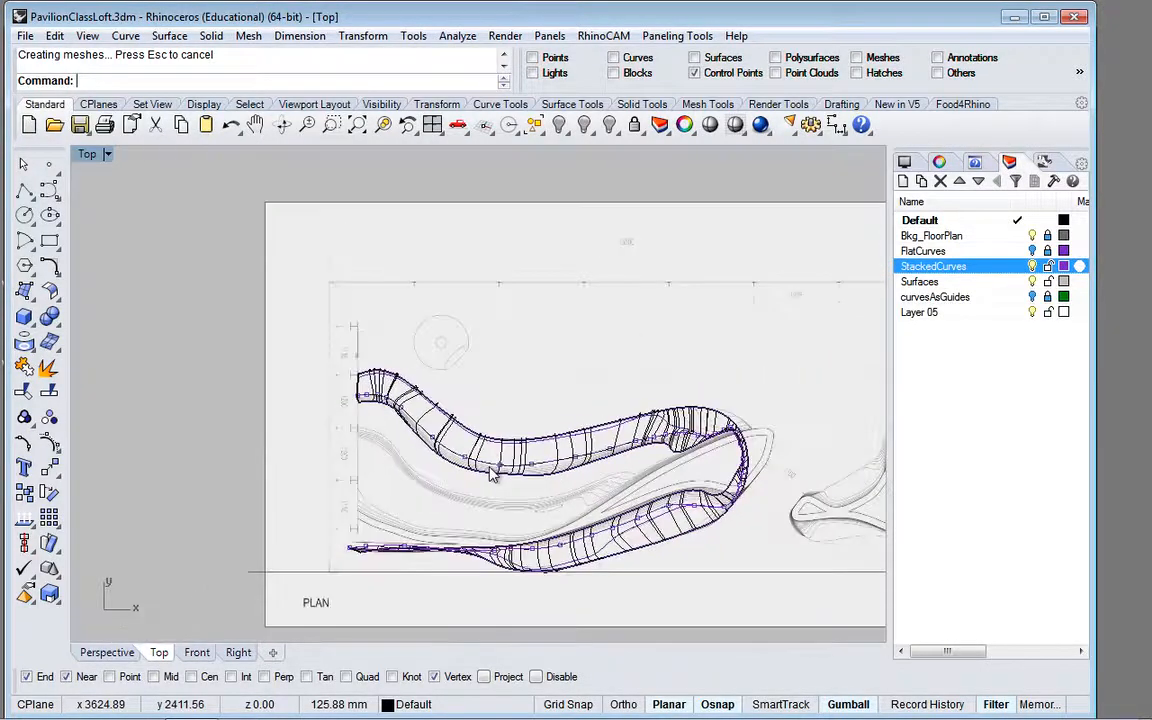
{"action": "scroll", "coordinate": [731, 495], "scroll_direction": "up", "scroll_amount": 3}
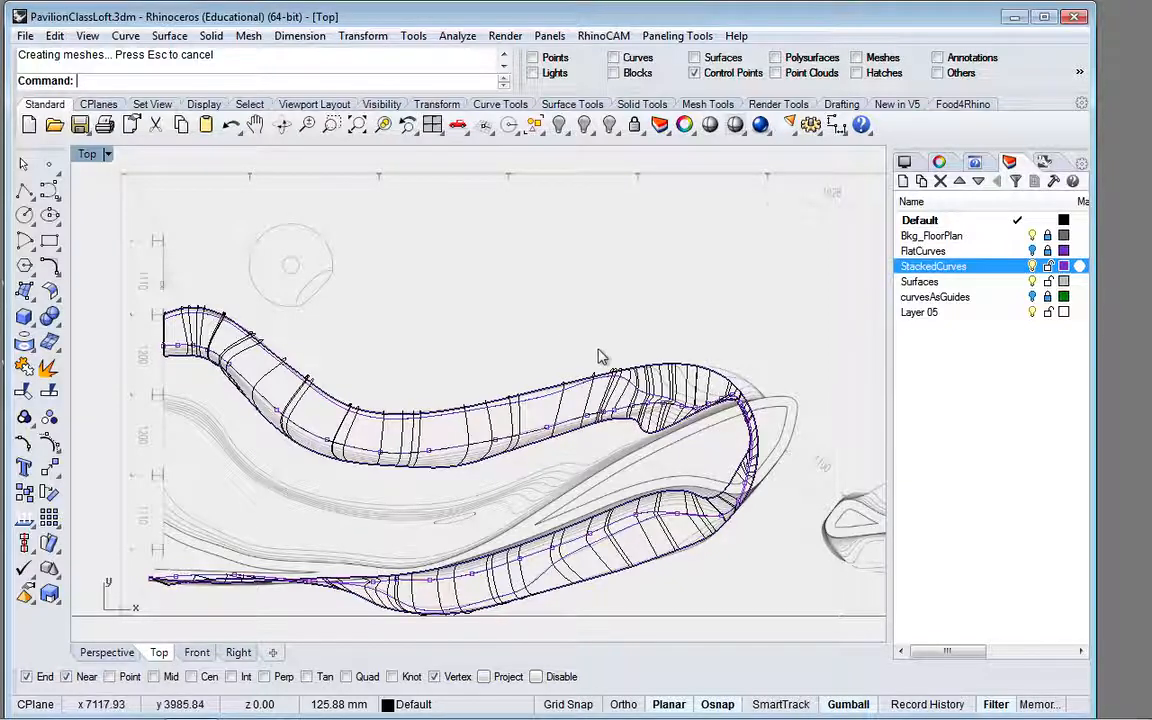
{"action": "right_click_drag", "start_coordinate": [599, 350], "coordinate": [565, 333]}
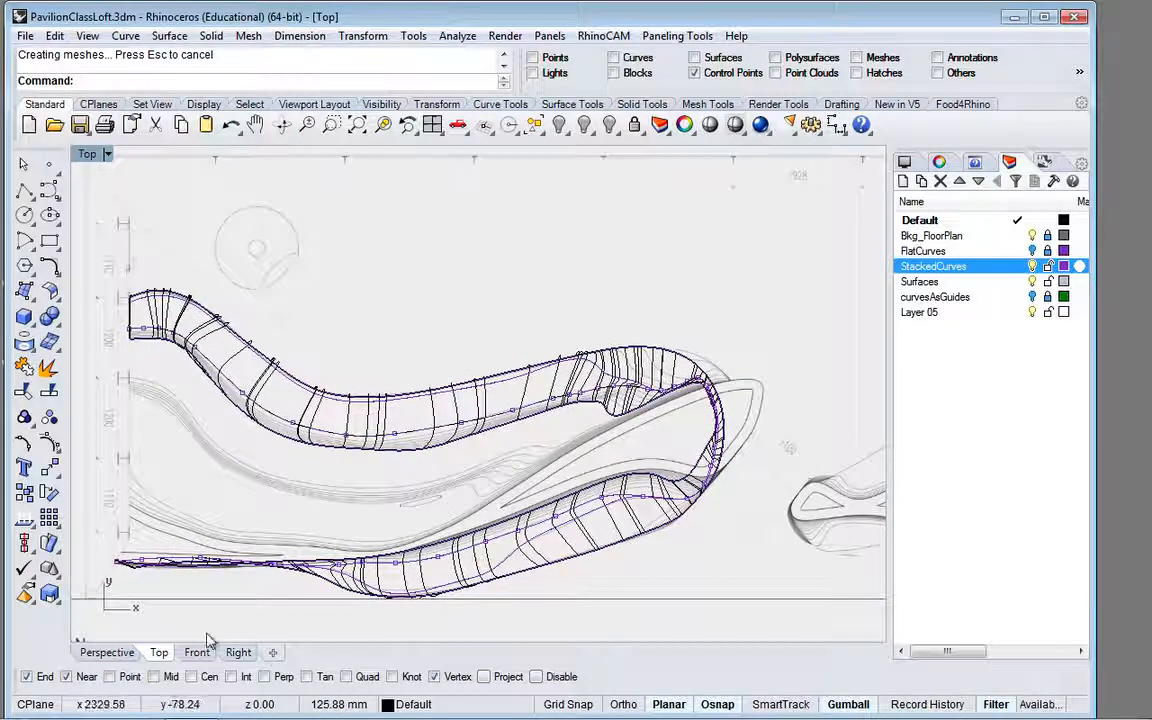
{"action": "left_click", "coordinate": [114, 653]}
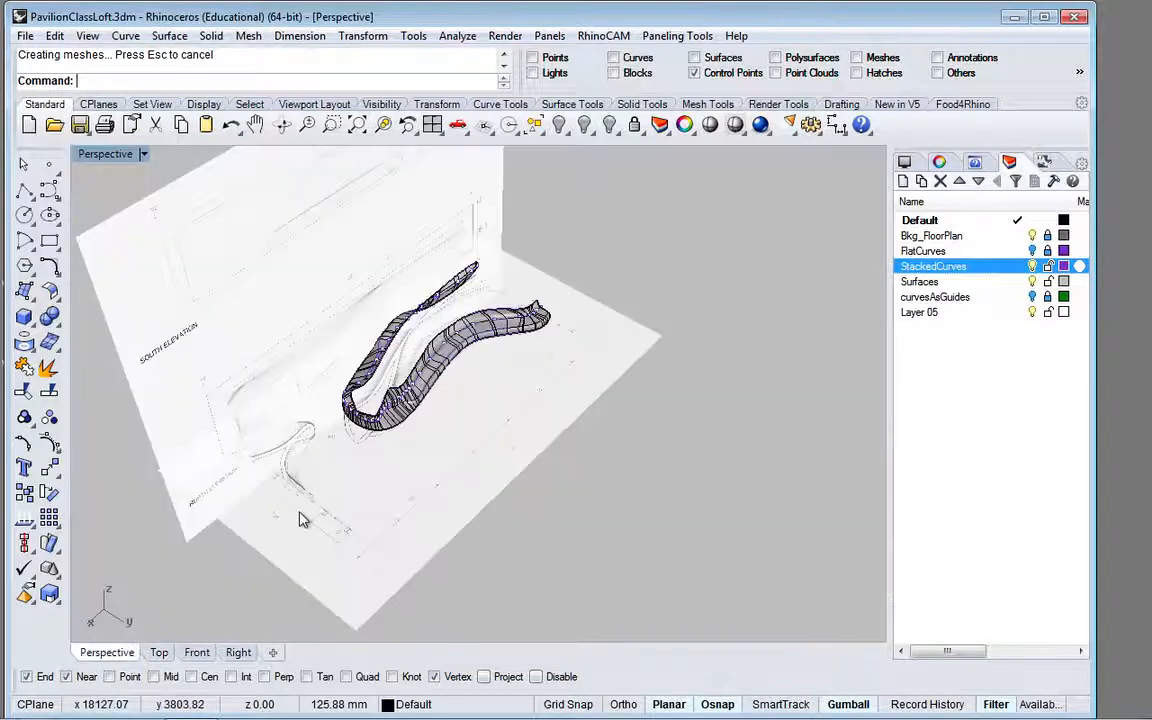
{"action": "mouse_move", "coordinate": [391, 301]}
{"action": "right_mouse_down"}
{"action": "mouse_move", "coordinate": [423, 284]}
{"action": "mouse_move", "coordinate": [451, 287]}
{"action": "right_mouse_up"}
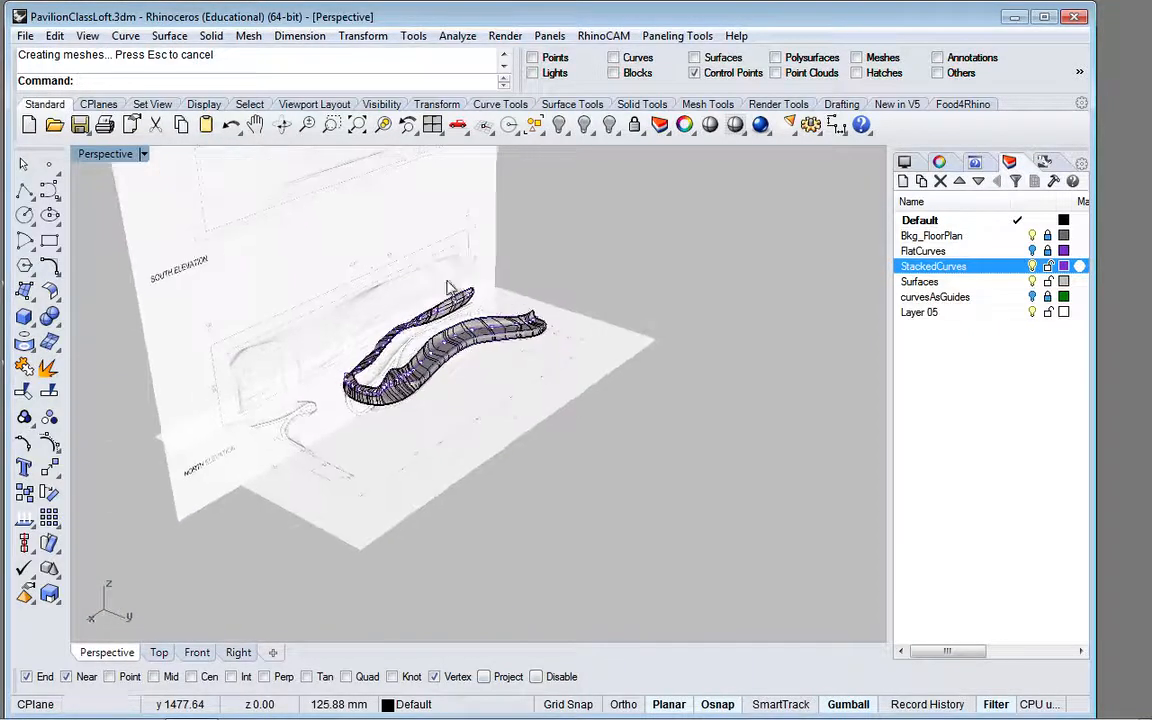
{"action": "scroll", "coordinate": [486, 373], "scroll_direction": "up", "scroll_amount": 8}
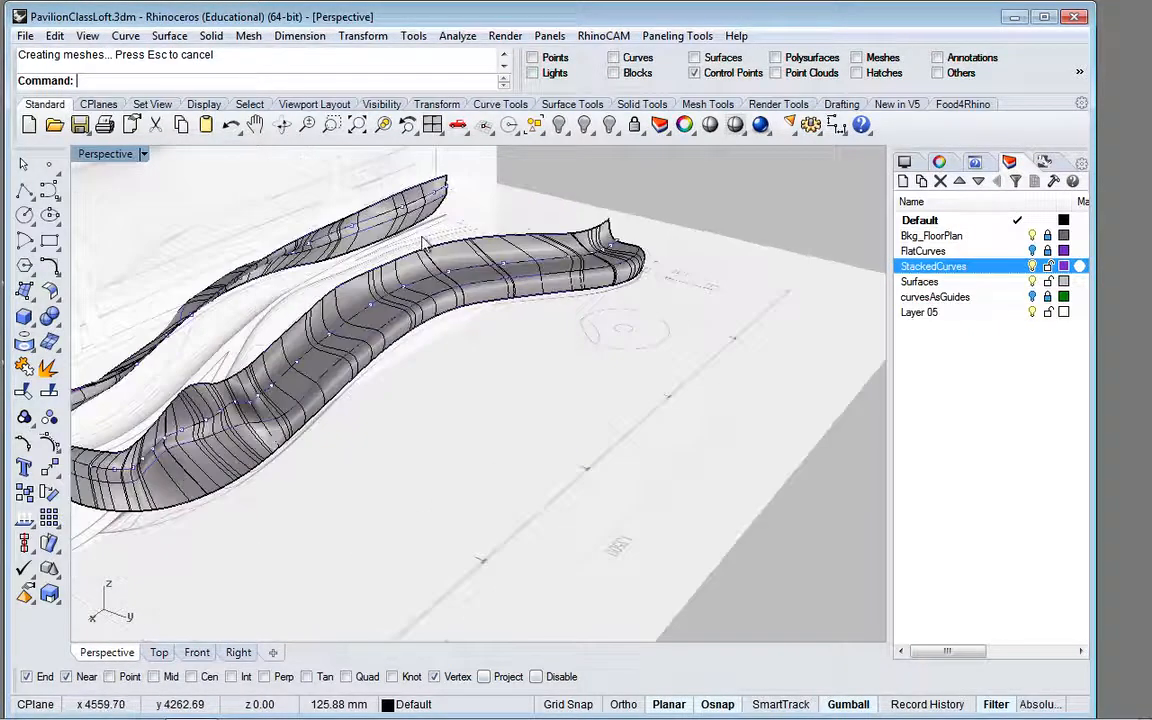
{"action": "right_click_drag", "start_coordinate": [447, 166], "coordinate": [498, 183]}
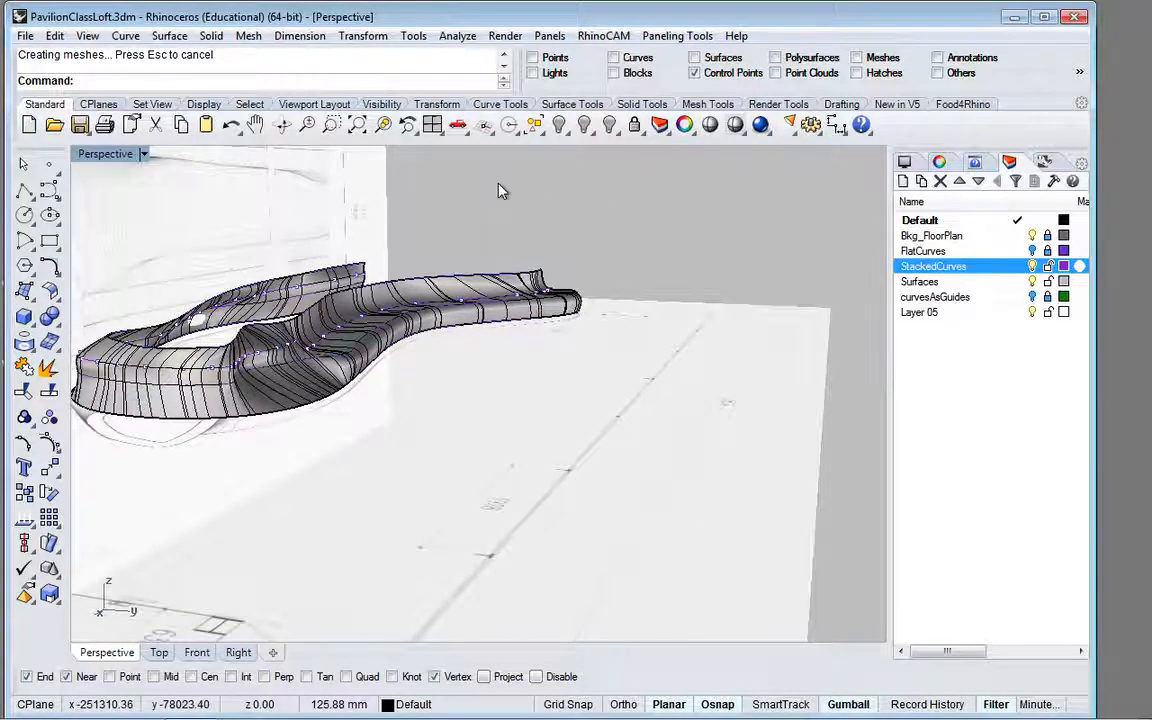
Step: Inspect the loft surface close up along the long bend and around the rounded end
{"action": "left_click", "coordinate": [158, 656]}
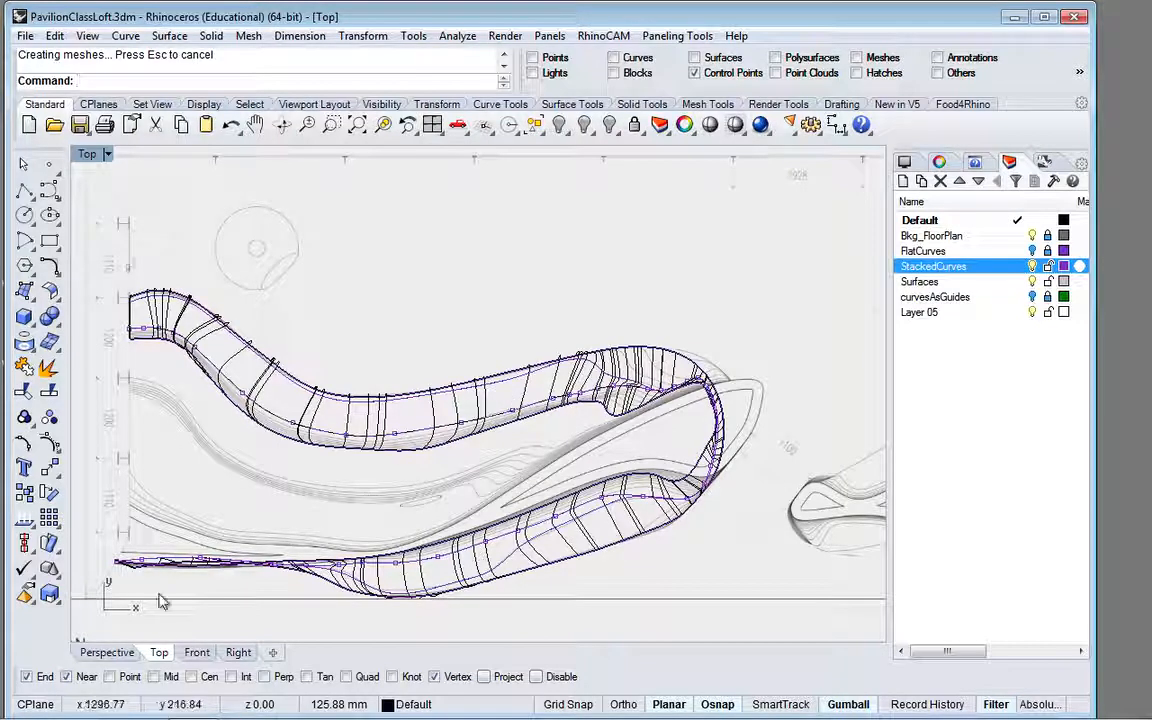
{"action": "left_click", "coordinate": [107, 652]}
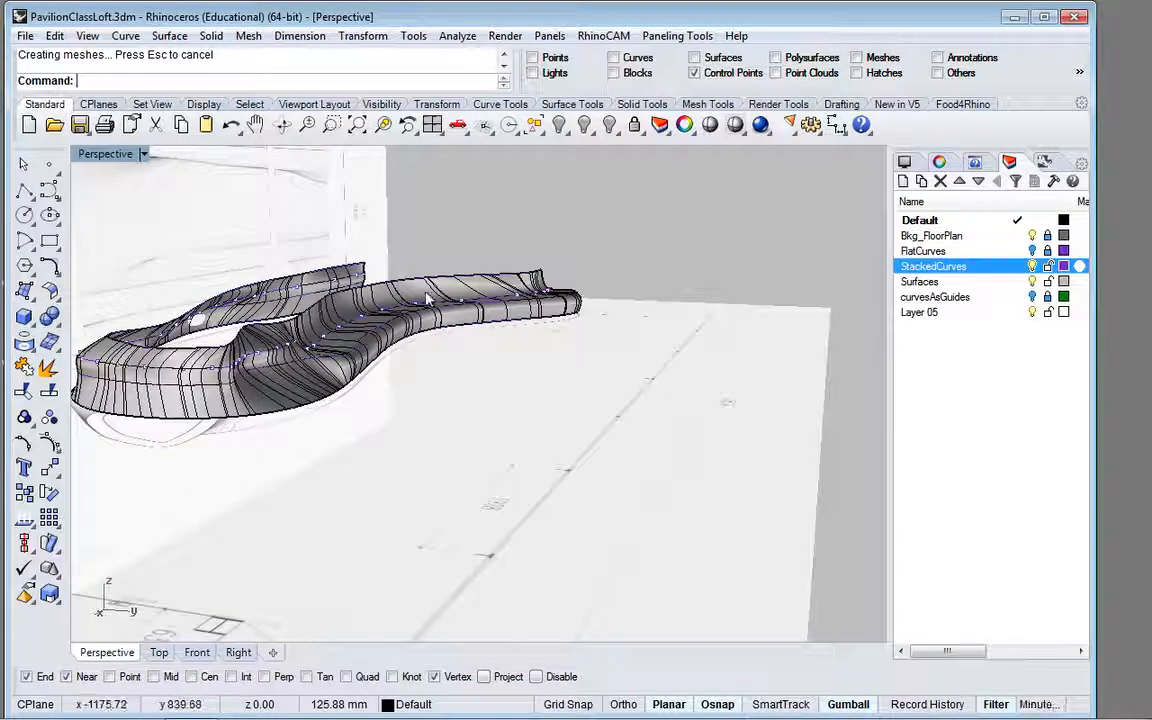
{"action": "scroll", "coordinate": [478, 317], "scroll_direction": "up", "scroll_amount": 6}
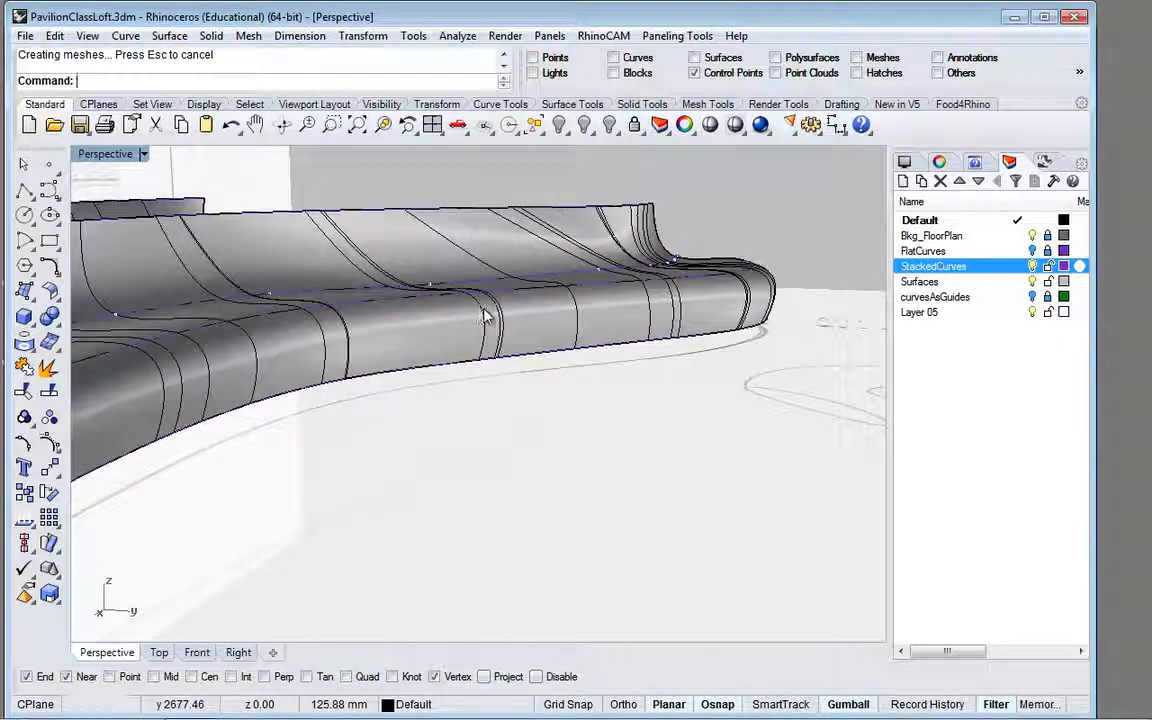
{"action": "scroll", "coordinate": [697, 312], "scroll_direction": "down", "scroll_amount": 8}
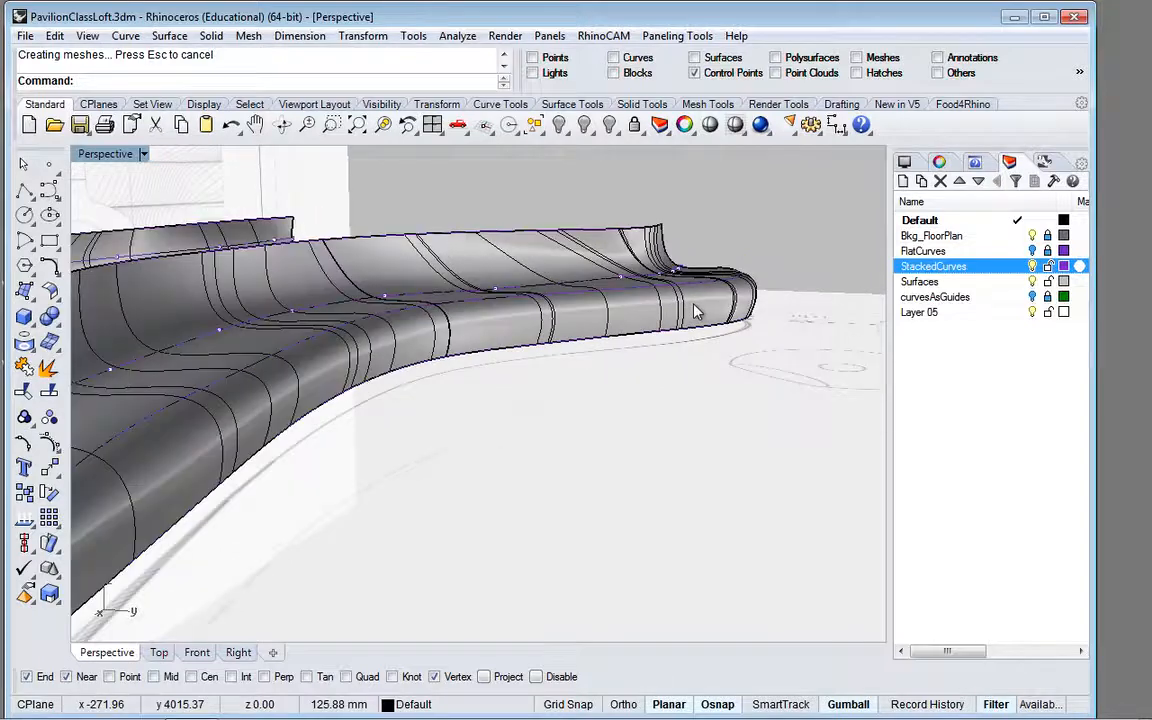
{"action": "scroll", "coordinate": [697, 312], "scroll_direction": "up", "scroll_amount": 6}
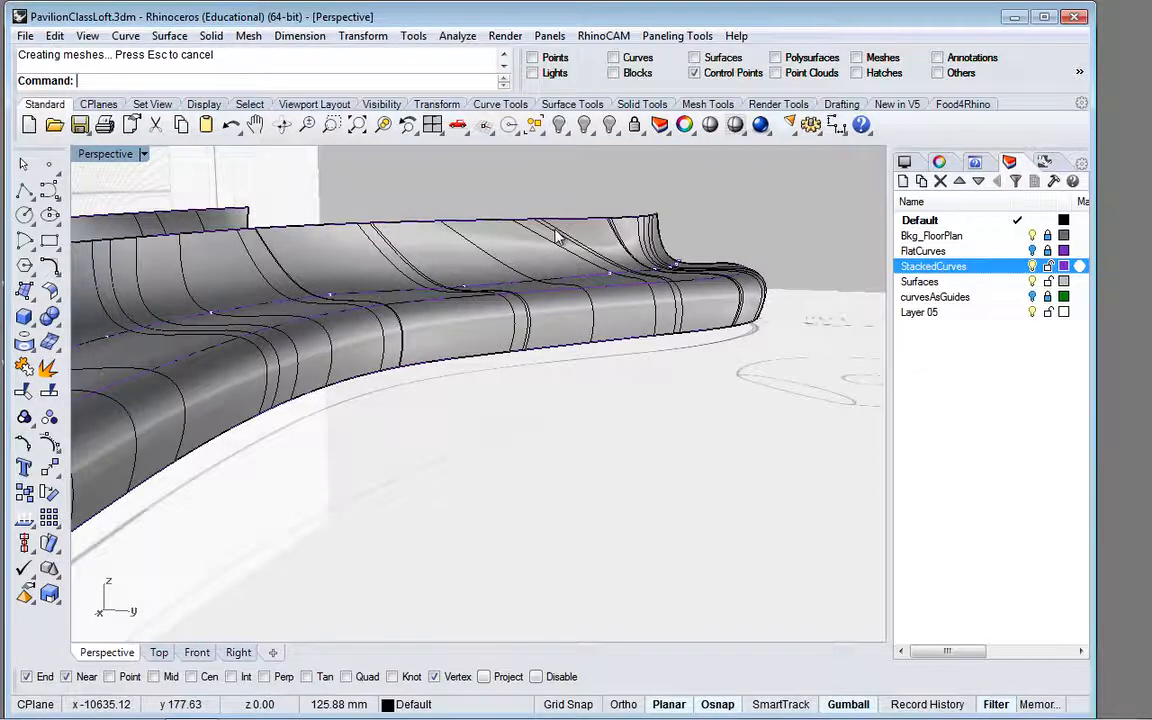
{"action": "scroll", "coordinate": [558, 237], "scroll_direction": "down", "scroll_amount": 4}
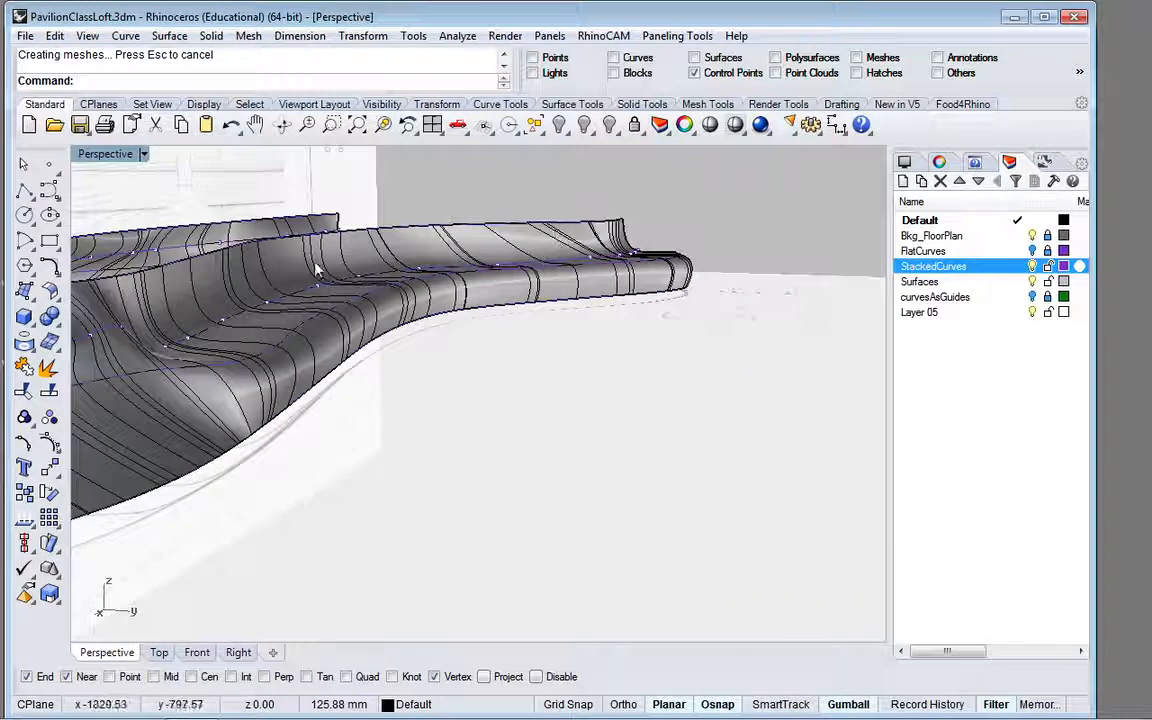
{"action": "scroll", "coordinate": [459, 231], "scroll_direction": "down", "scroll_amount": 4}
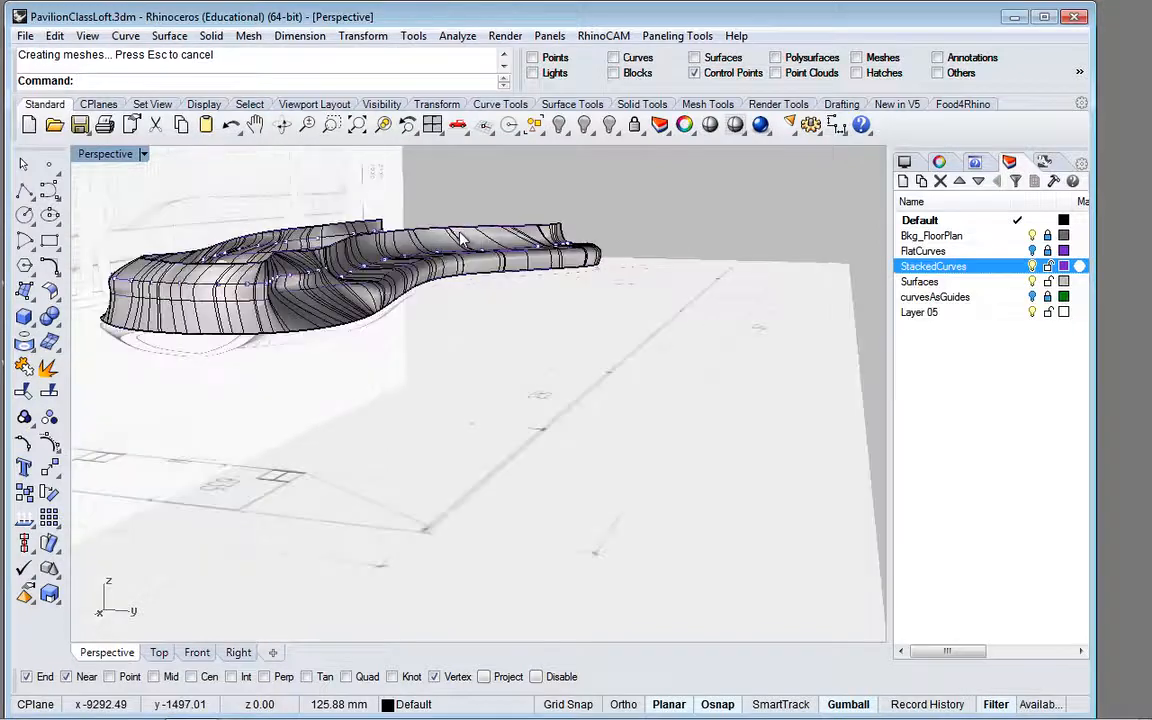
{"action": "scroll", "coordinate": [200, 245], "scroll_direction": "up", "scroll_amount": 6}
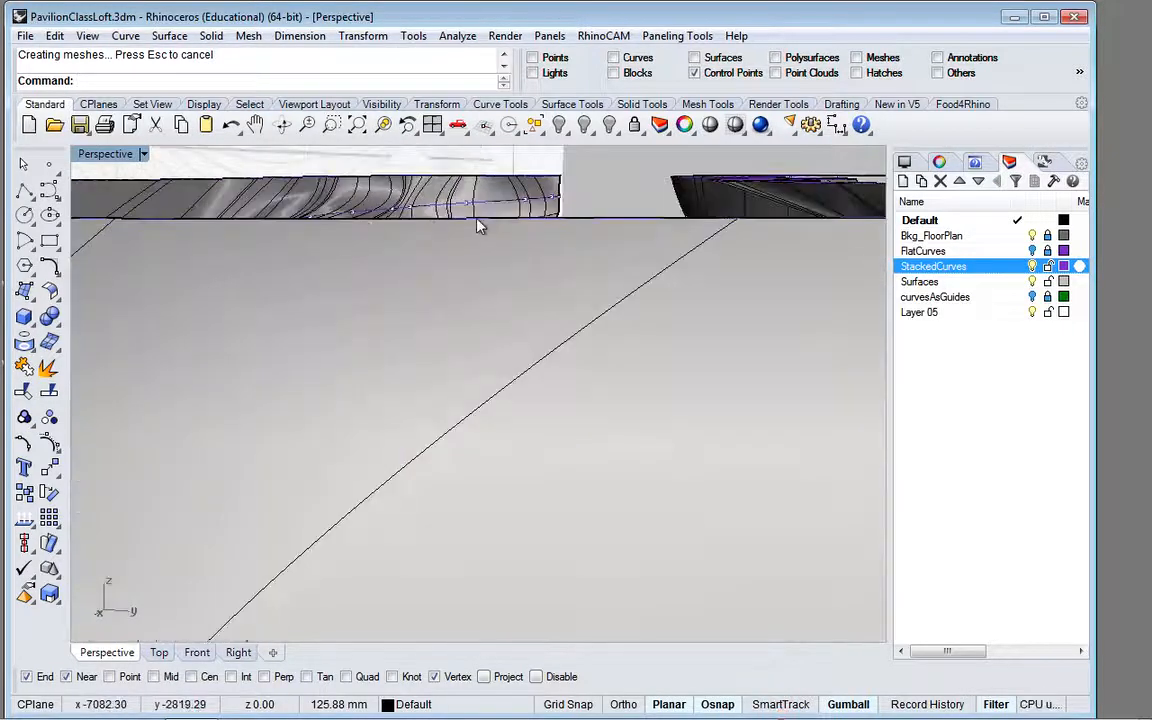
{"action": "scroll", "coordinate": [477, 226], "scroll_direction": "down", "scroll_amount": 6}
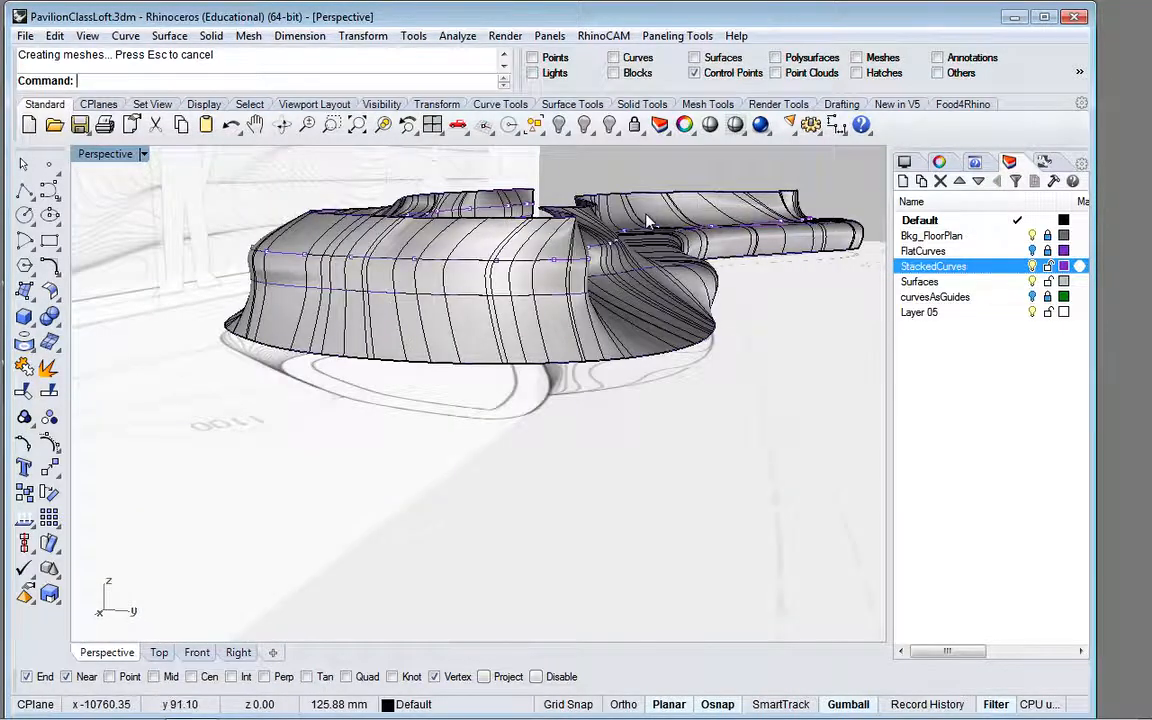
{"action": "scroll", "coordinate": [647, 221], "scroll_direction": "up", "scroll_amount": 3}
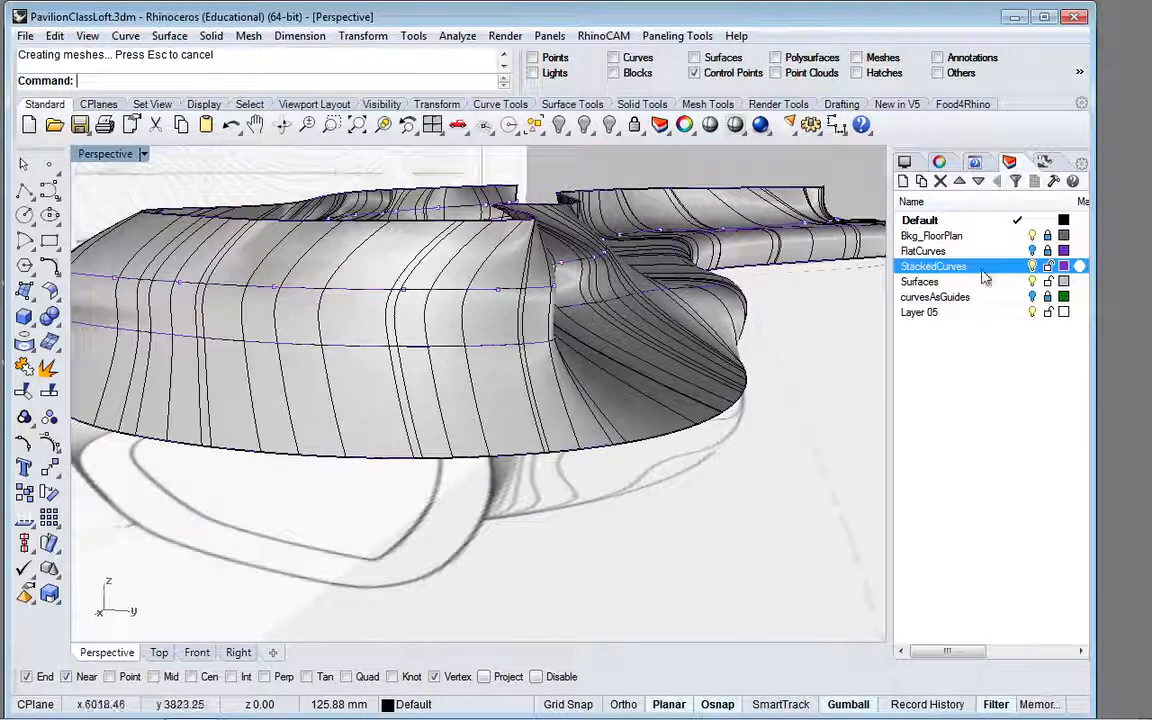
Step: Hide the StackedCurves layer and delete the loft surface with the selection filter turned off
{"action": "left_click", "coordinate": [1033, 267]}
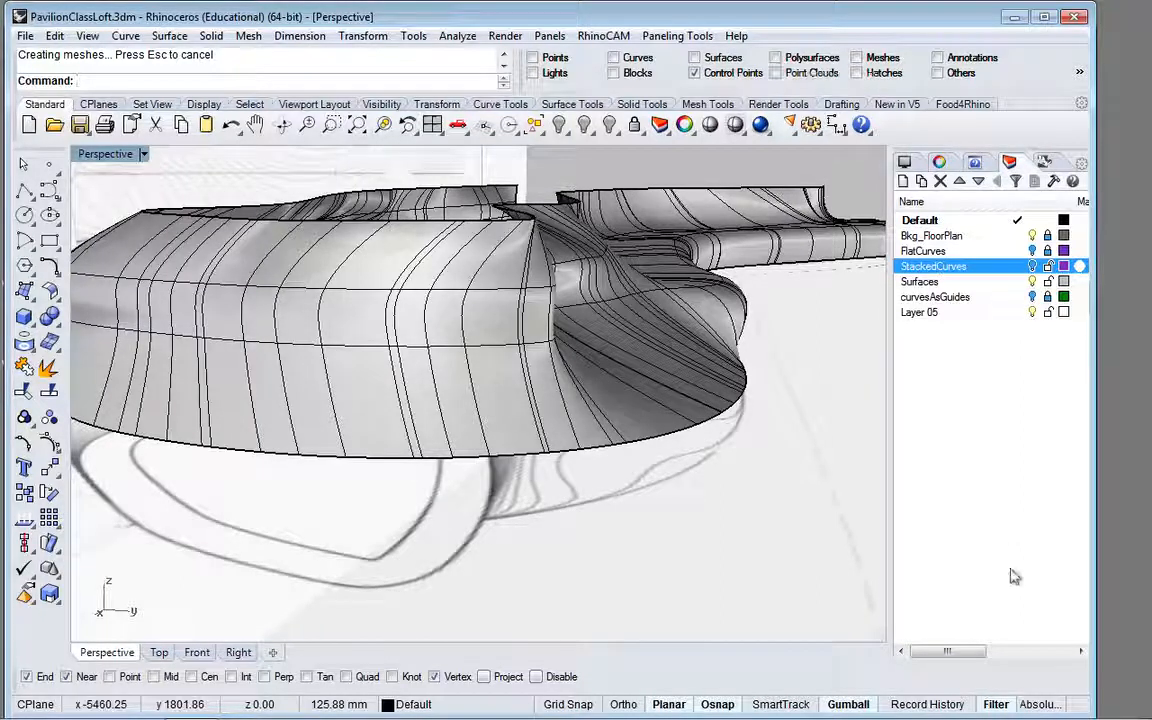
{"action": "key", "text": "ctrl"}
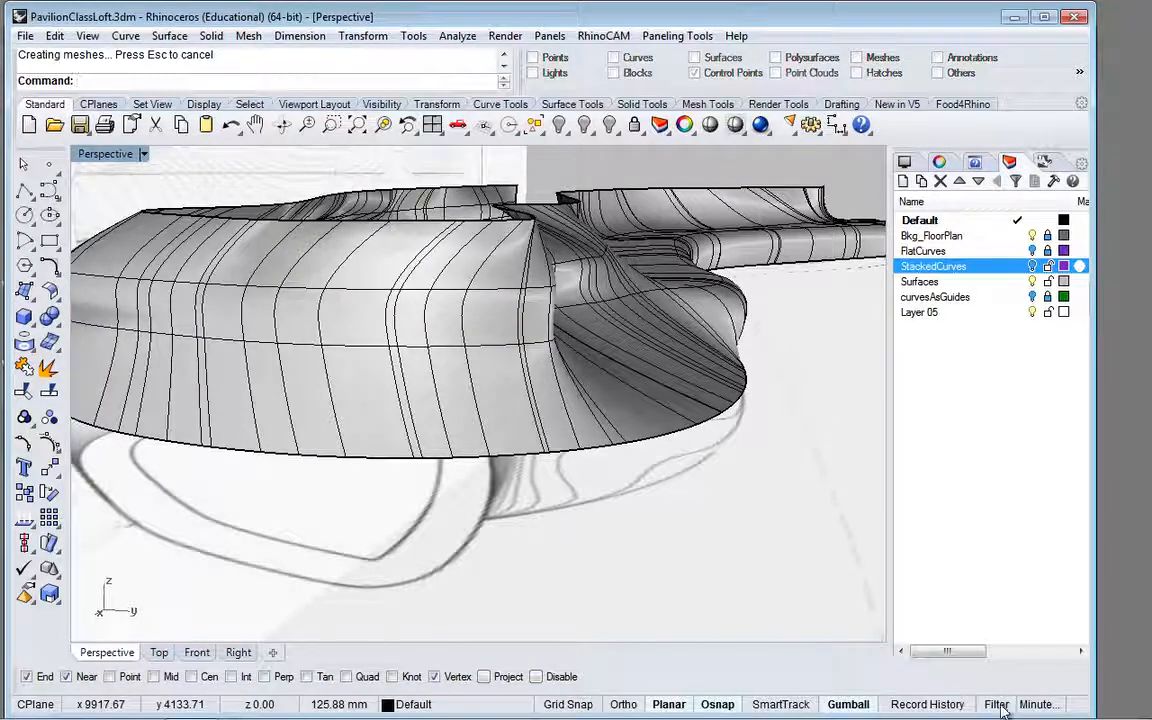
{"action": "left_click", "coordinate": [674, 391]}
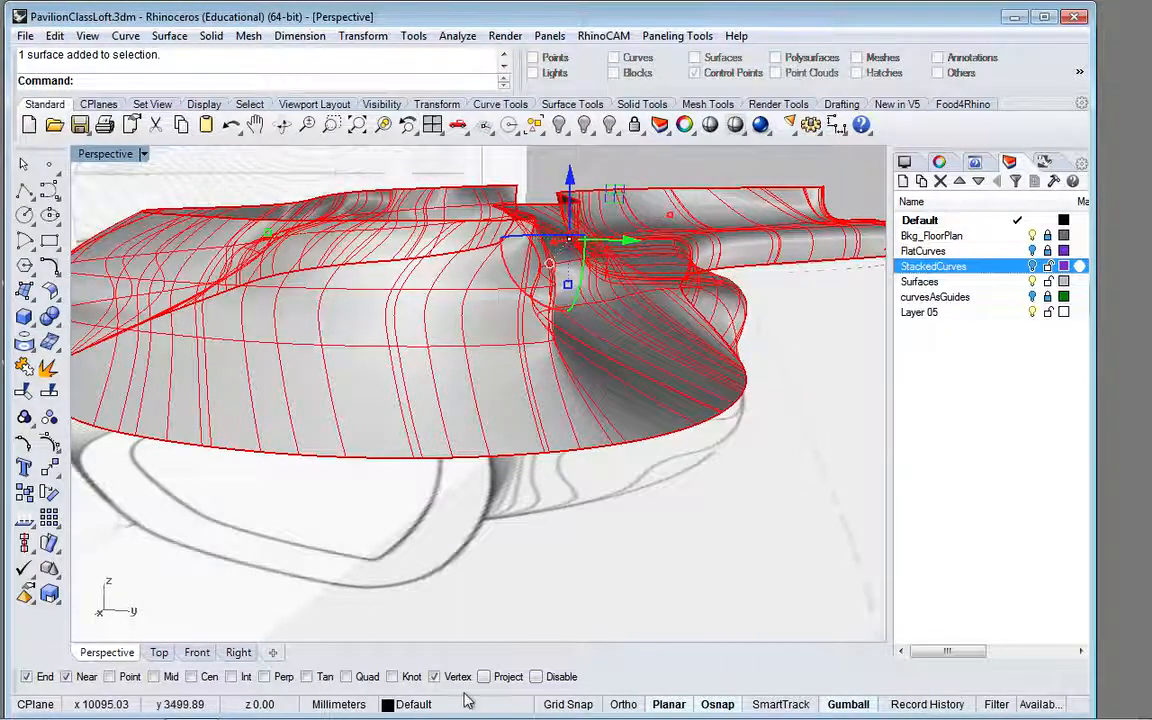
{"action": "key", "text": "Delete"}
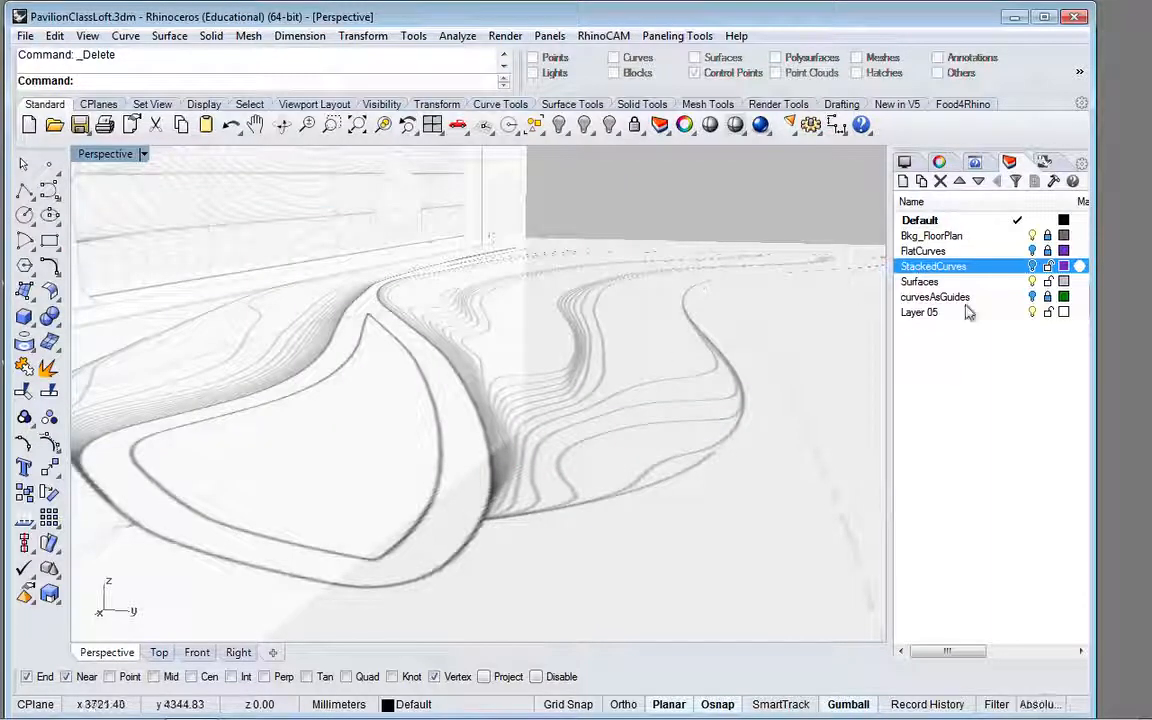
Step: Make Layer 05 the current layer and bring up the floor plan drawing in the top view
{"action": "left_click", "coordinate": [933, 313]}
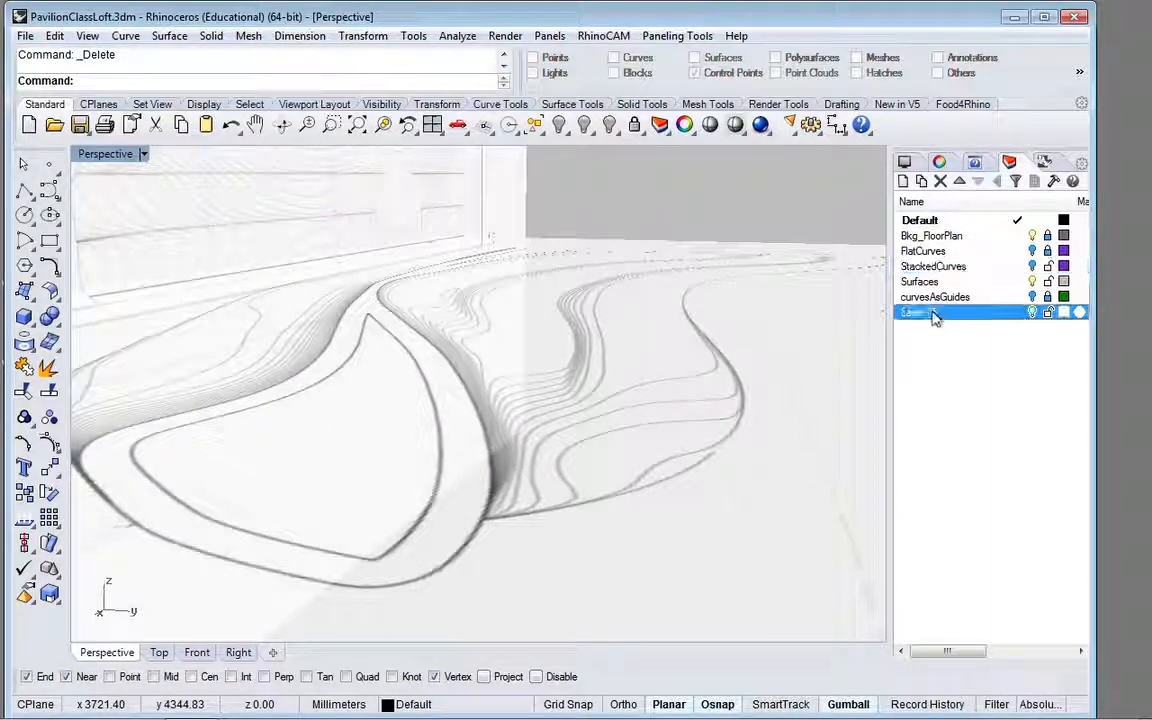
{"action": "left_click", "coordinate": [1015, 313]}
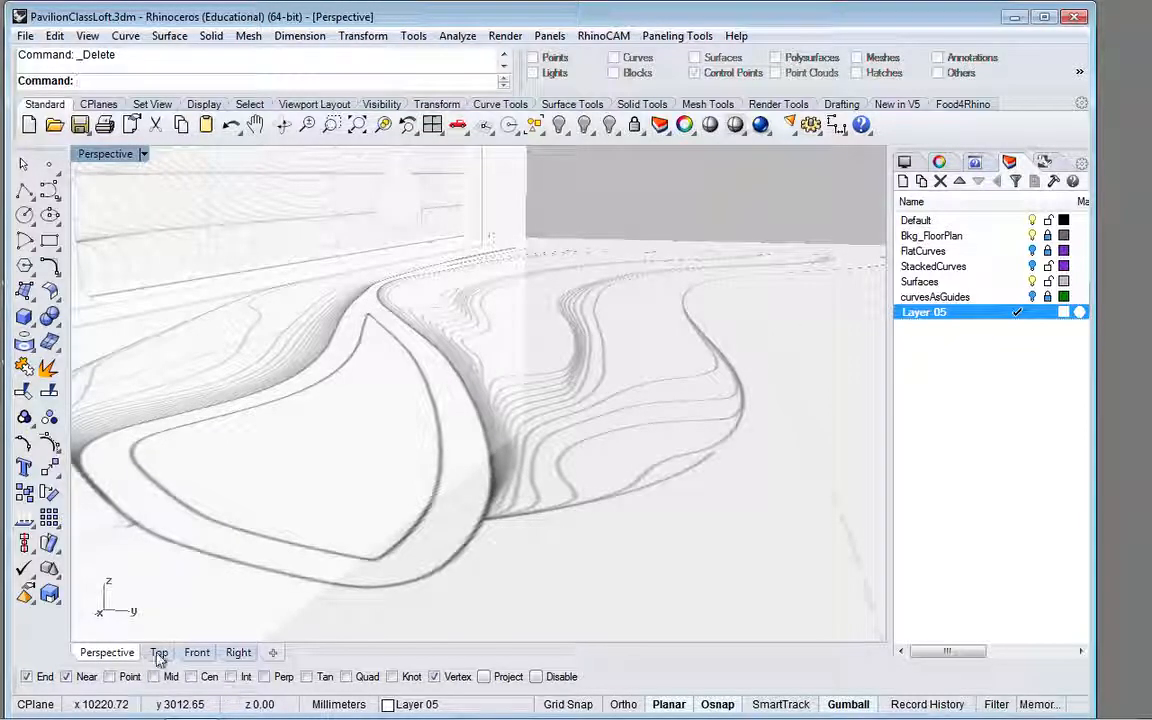
{"action": "left_click", "coordinate": [158, 653]}
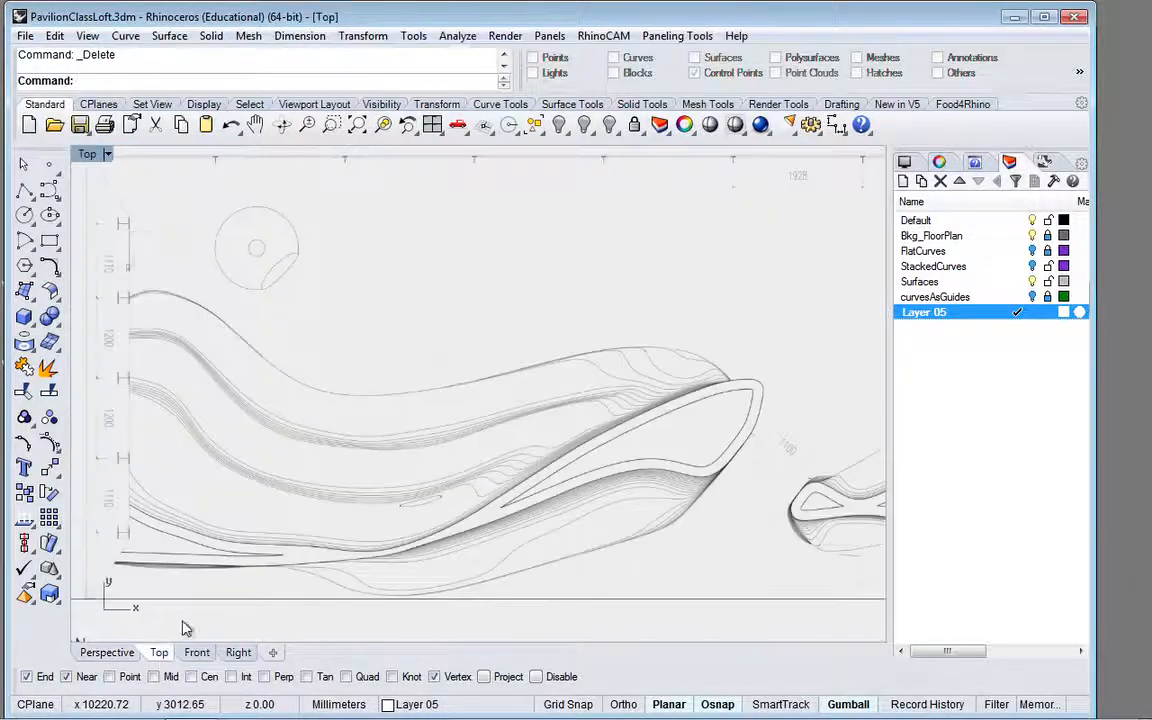
{"action": "scroll", "coordinate": [350, 453], "scroll_direction": "down", "scroll_amount": 2}
{"action": "scroll", "coordinate": [399, 453], "scroll_direction": "down", "scroll_amount": 3}
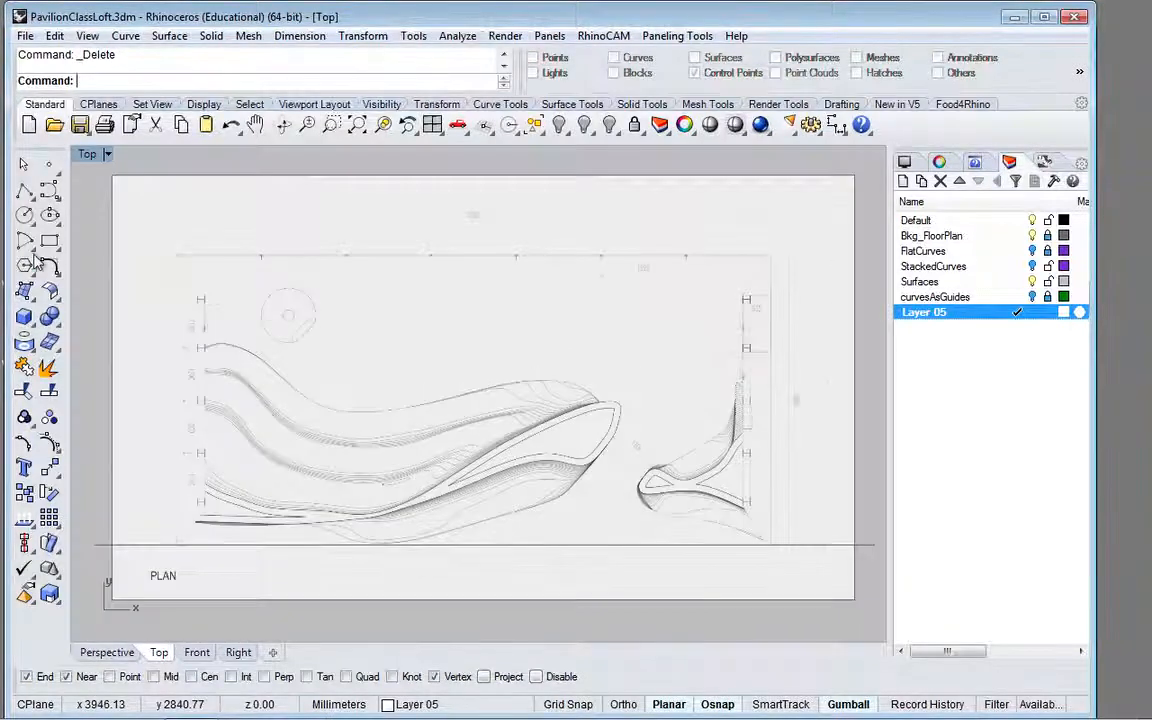
{"action": "scroll", "coordinate": [247, 375], "scroll_direction": "up", "scroll_amount": 2}
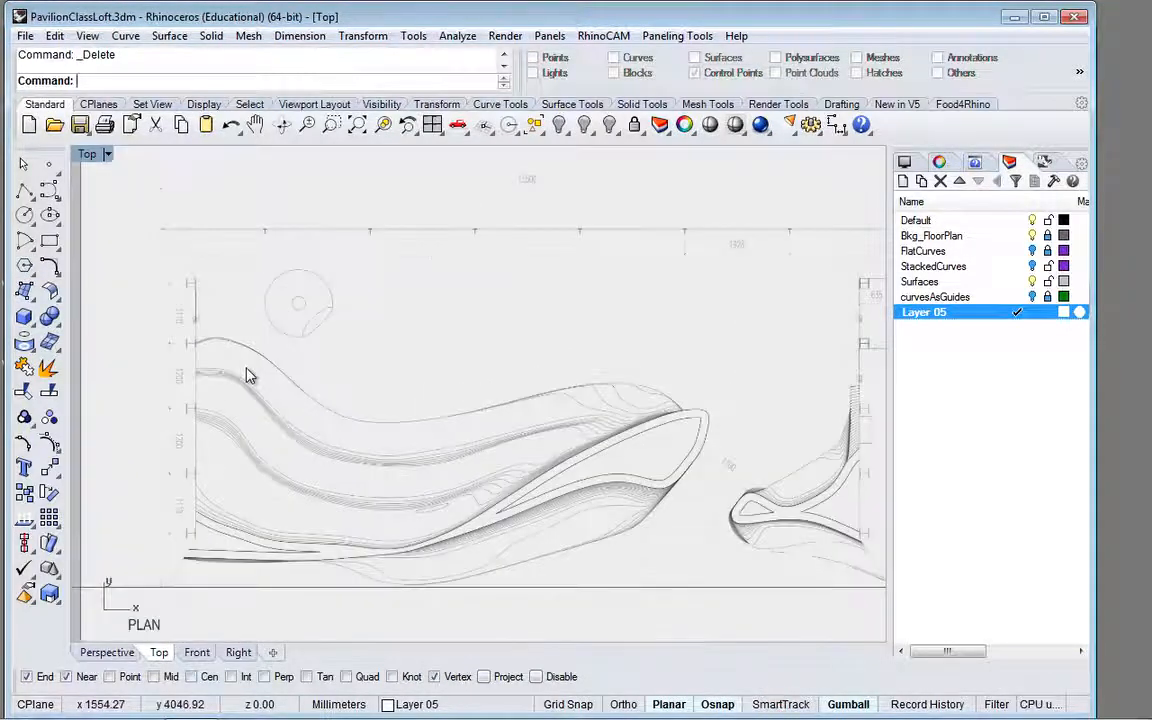
{"action": "scroll", "coordinate": [247, 375], "scroll_direction": "up", "scroll_amount": 2}
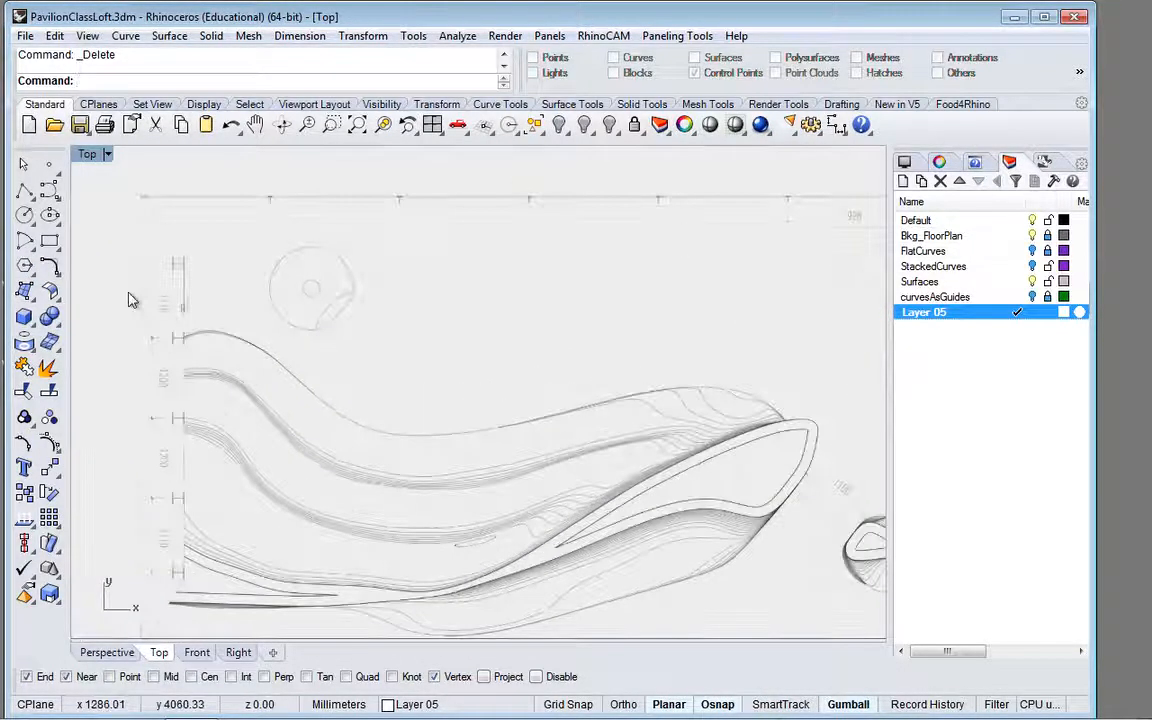
{"action": "left_click", "coordinate": [49, 191]}
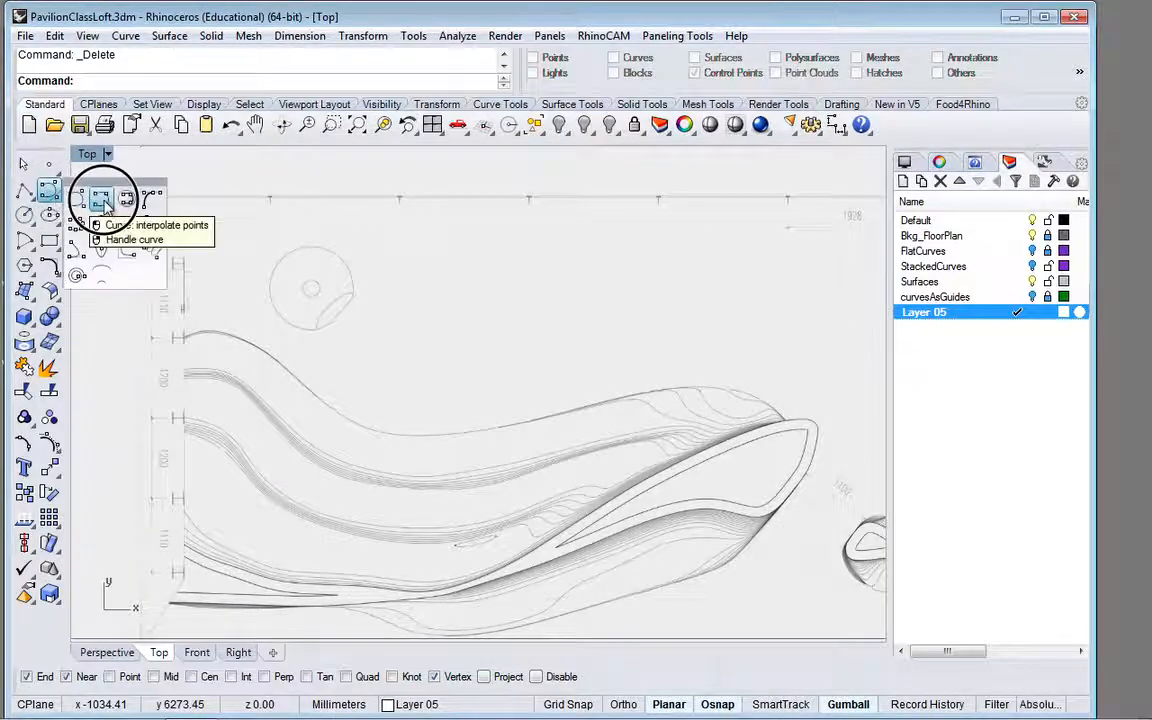
{"action": "left_click", "coordinate": [103, 203]}
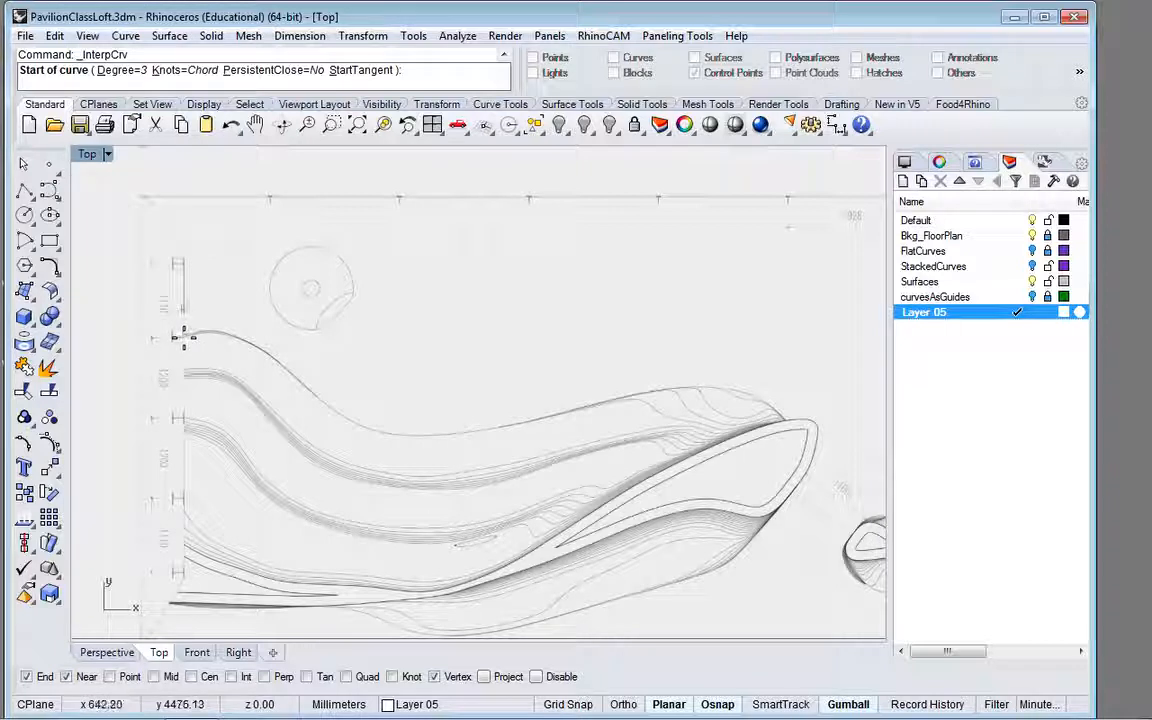
{"action": "left_click", "coordinate": [200, 331]}
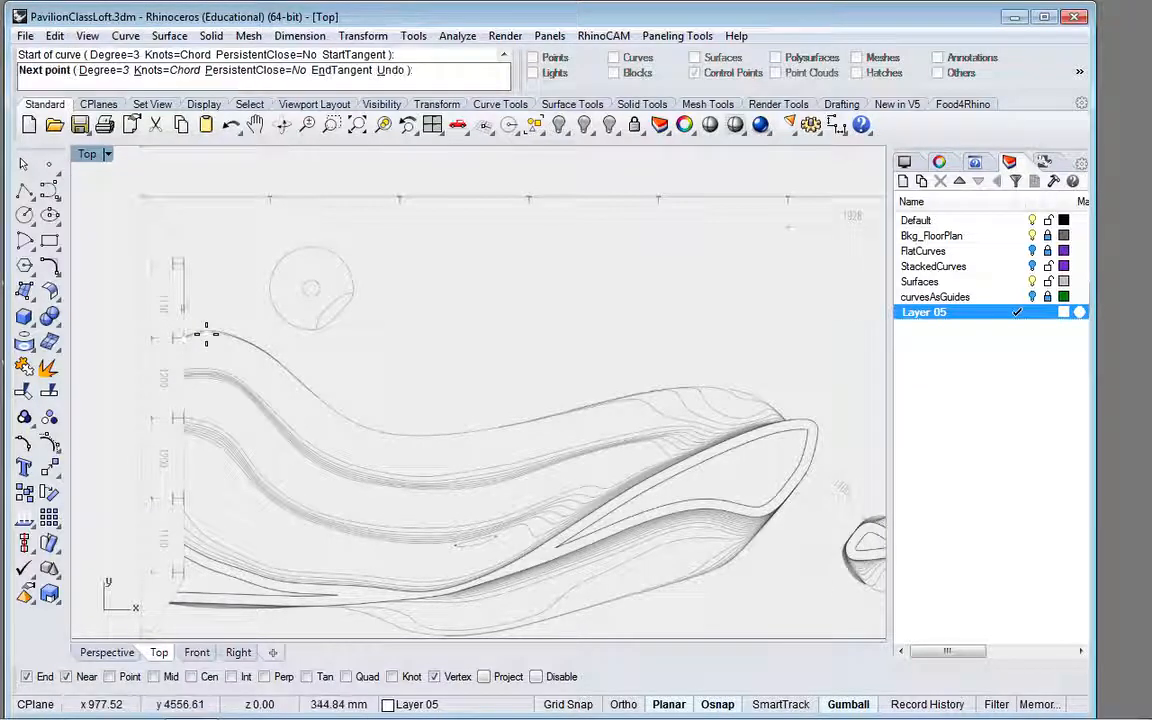
{"action": "key", "text": "Escape"}
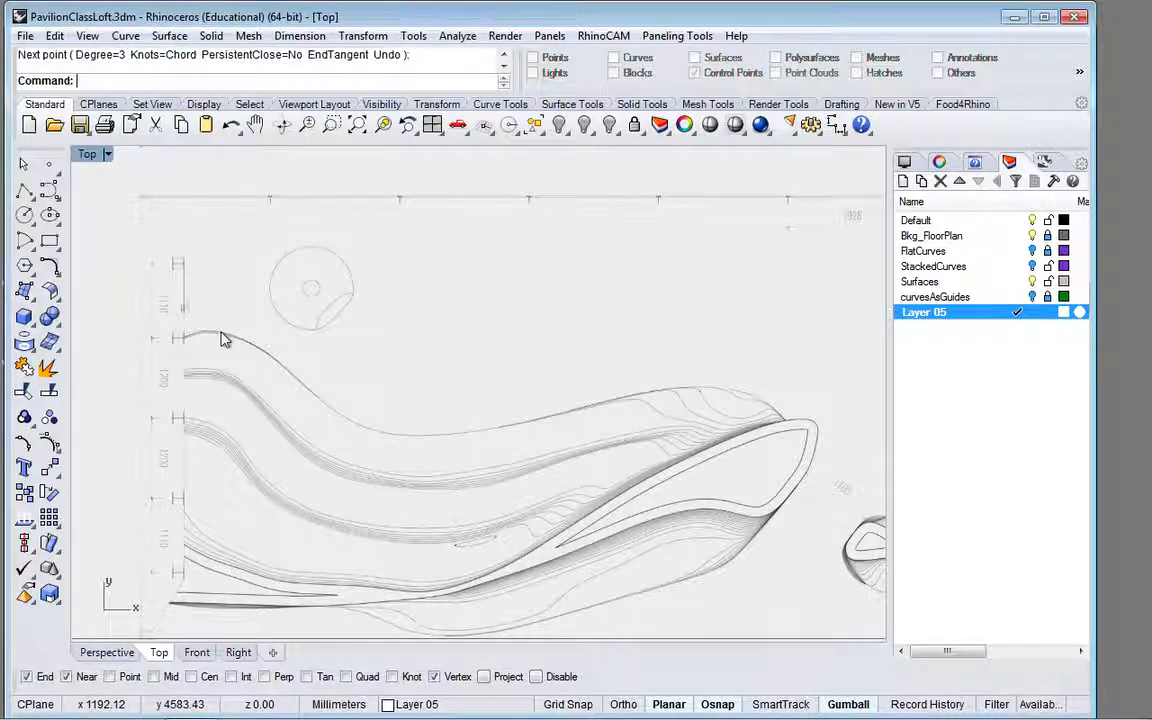
Step: Set the colour of Layer 05 to DarkGreen
{"action": "left_click", "coordinate": [1064, 313]}
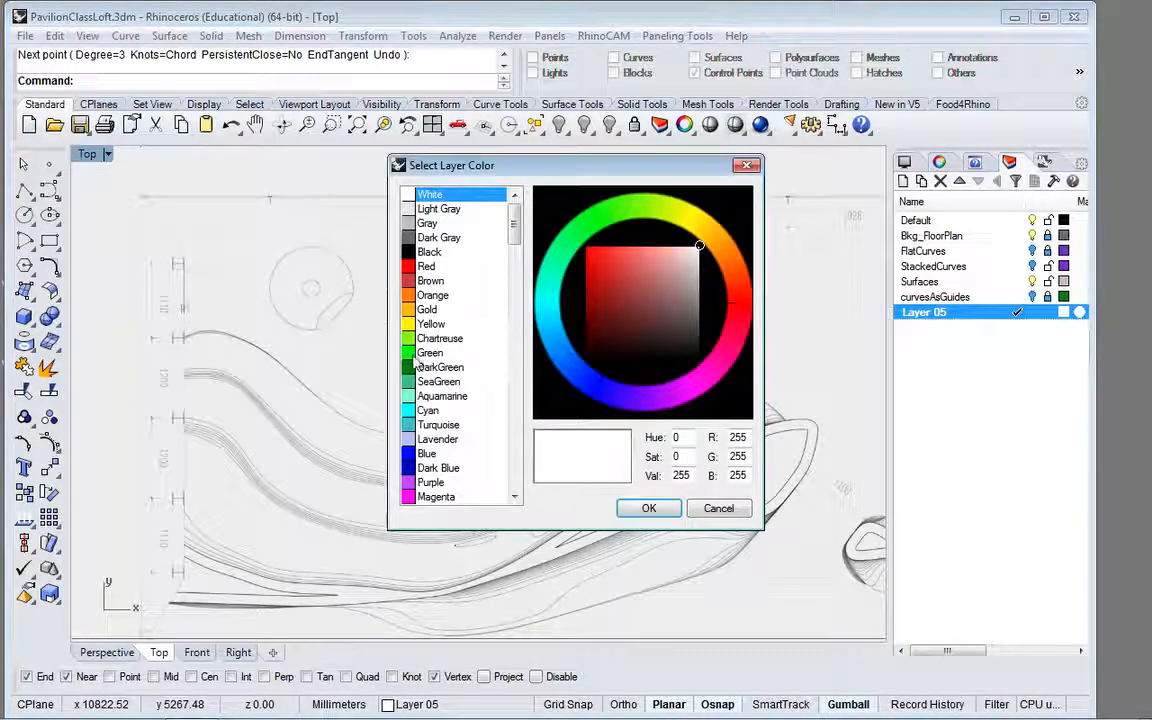
{"action": "left_click", "coordinate": [415, 369]}
{"action": "left_click", "coordinate": [649, 508]}
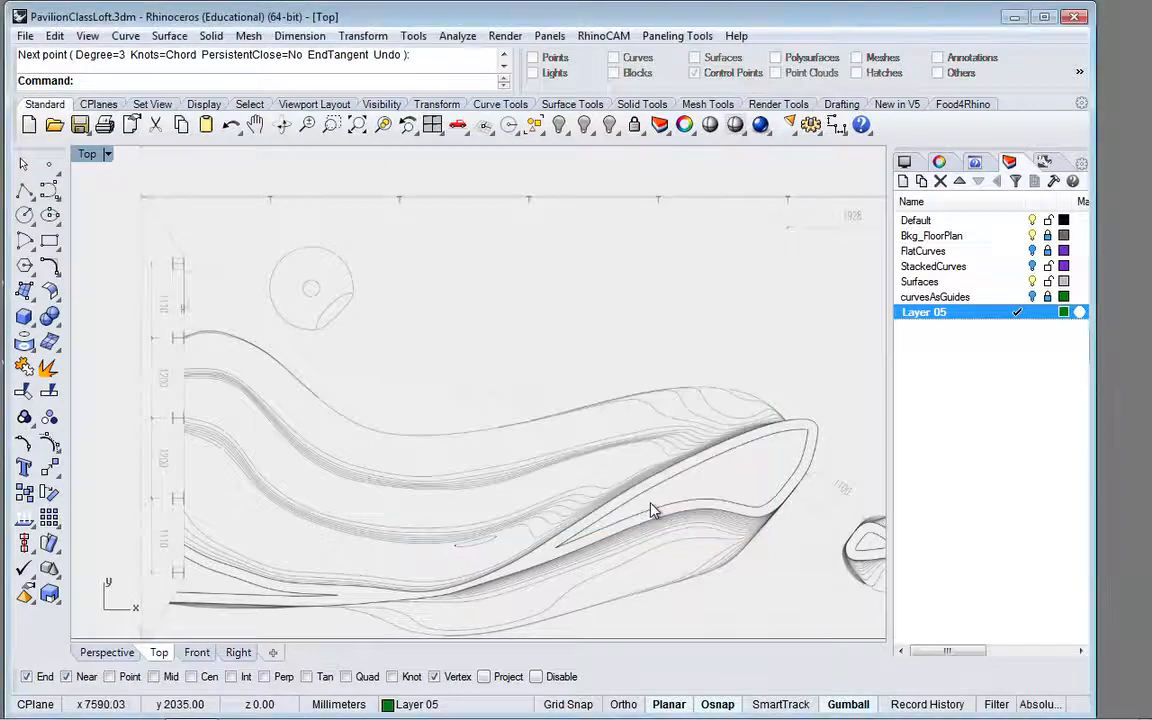
{"action": "right_click", "coordinate": [50, 193]}
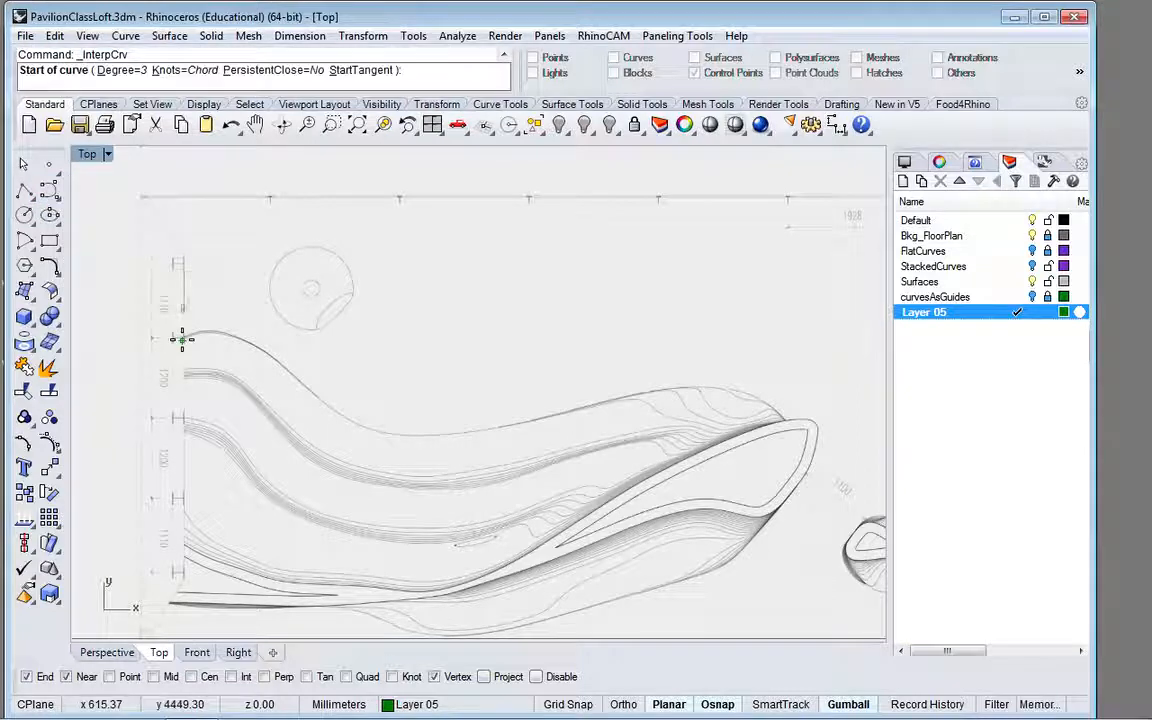
{"action": "scroll", "coordinate": [182, 339], "scroll_direction": "up", "scroll_amount": 3}
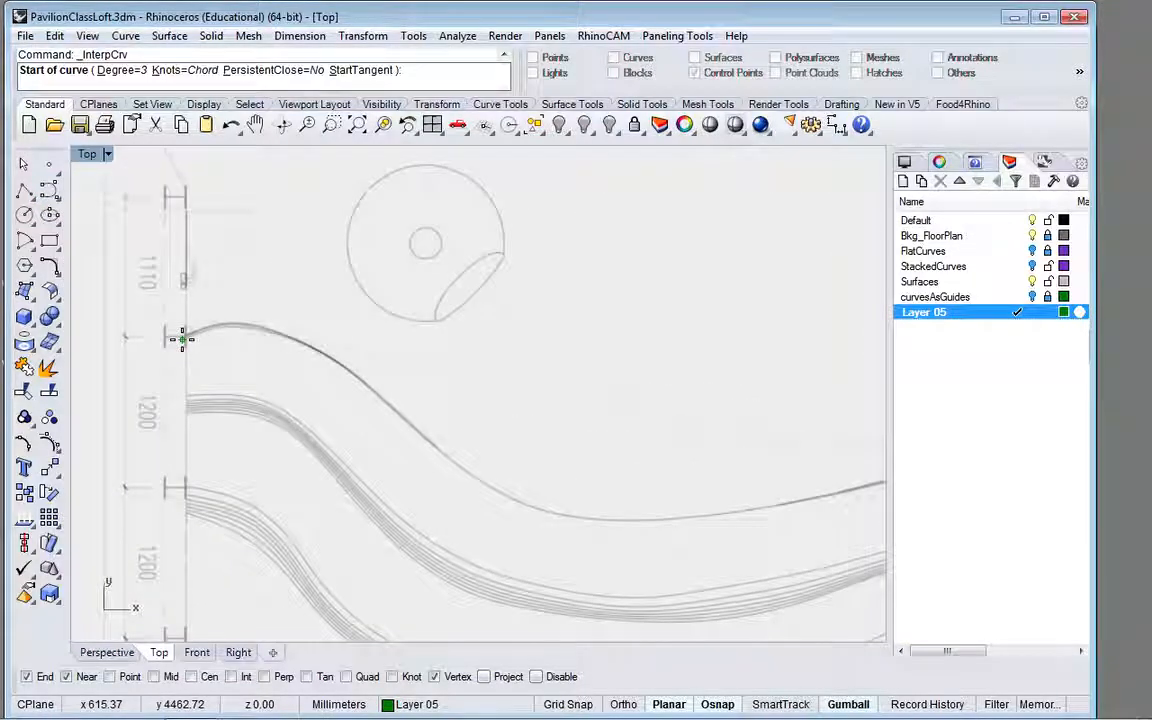
{"action": "left_click", "coordinate": [187, 339]}
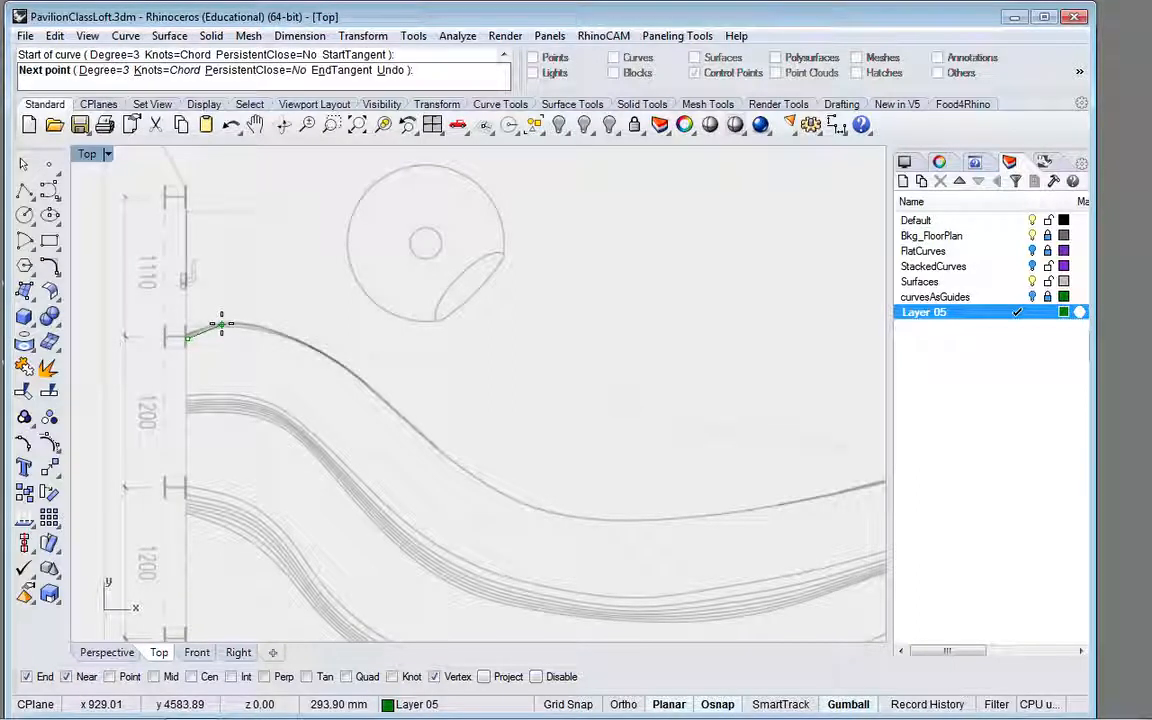
{"action": "left_click", "coordinate": [170, 332]}
{"action": "key", "text": "Return"}
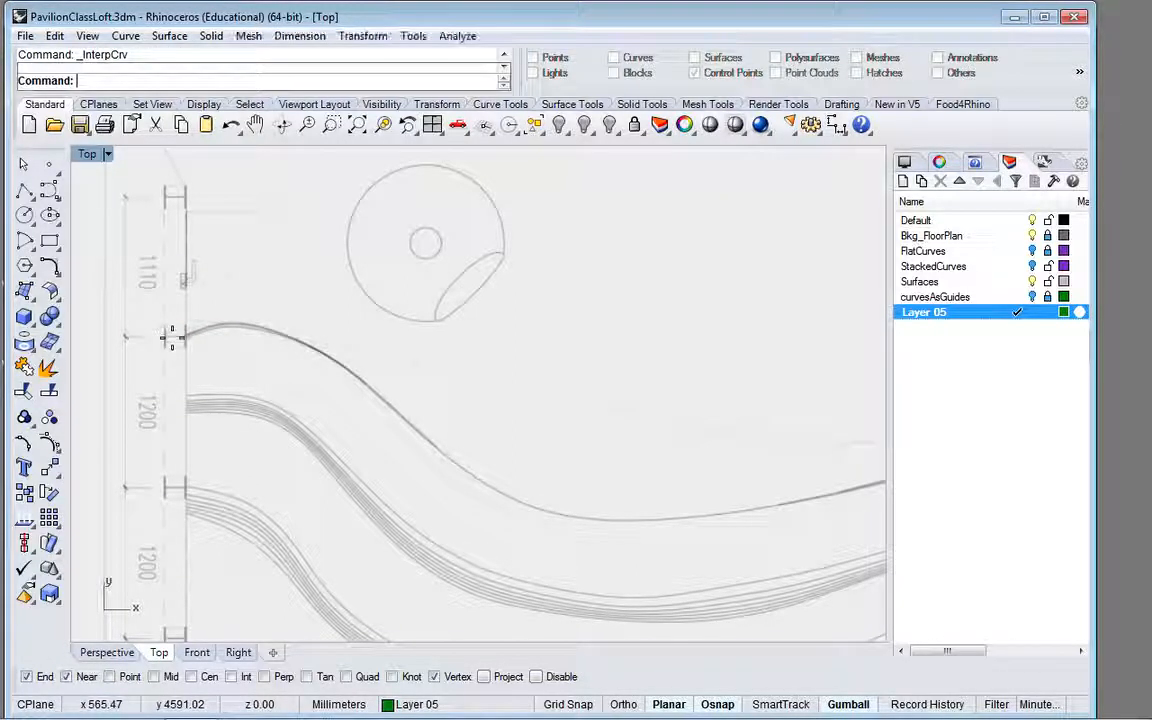
Step: Trace the floor plan's uppermost wavy line with a degree 3 interpolated curve, from its end tick over the crest and through the trough
{"action": "key", "text": "Return"}
{"action": "left_click", "coordinate": [176, 342]}
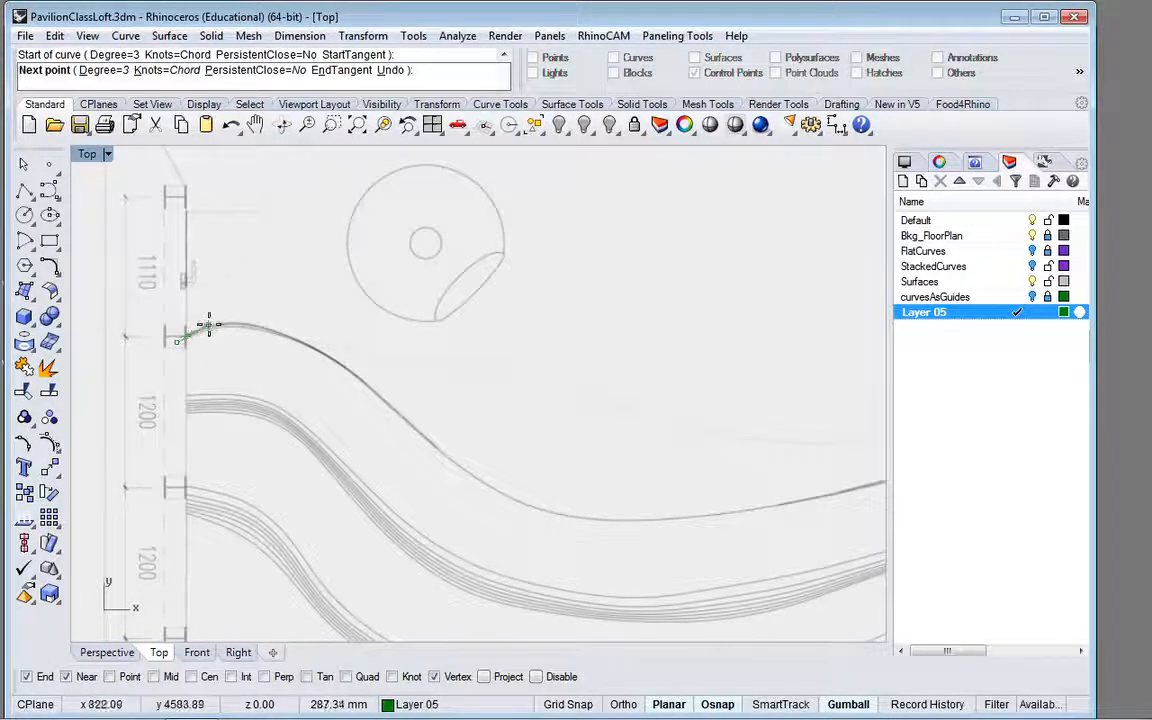
{"action": "left_click", "coordinate": [210, 326]}
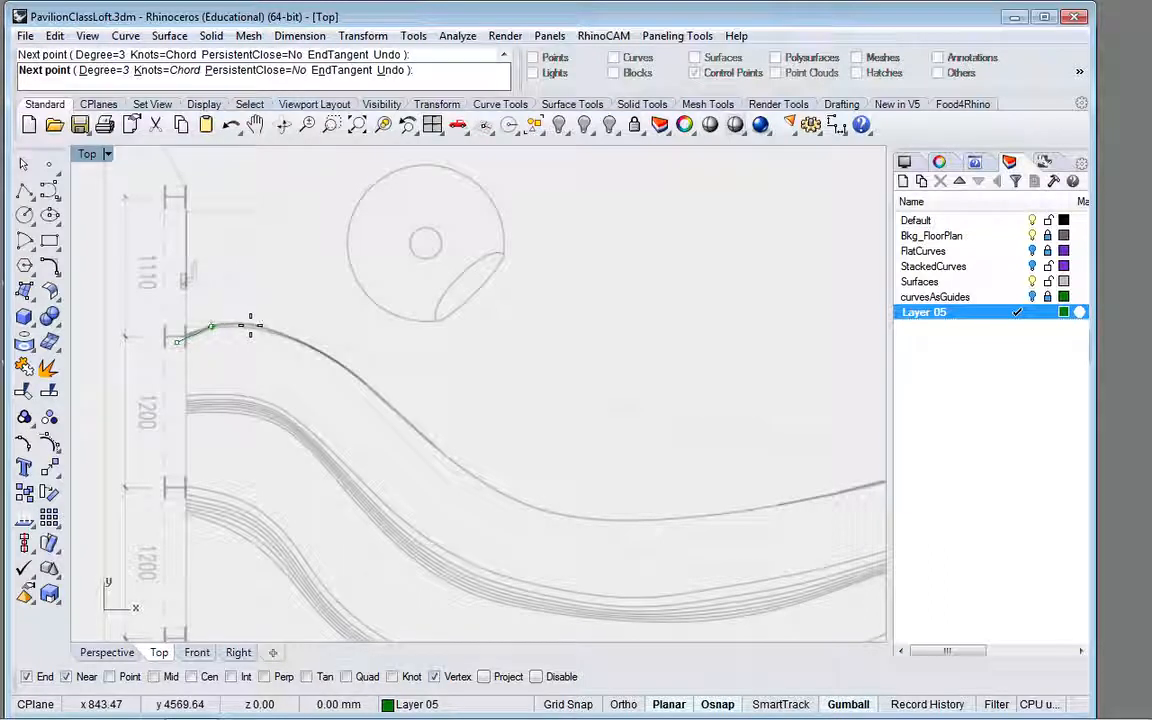
{"action": "left_click", "coordinate": [251, 325]}
{"action": "left_click", "coordinate": [310, 348]}
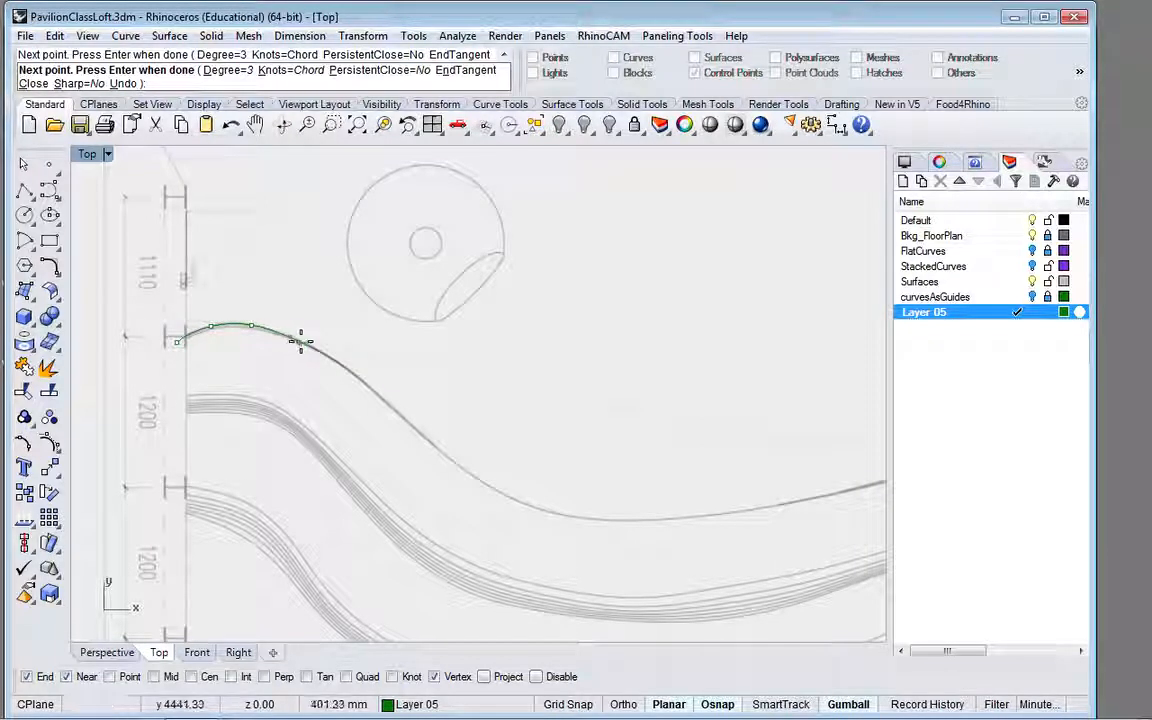
{"action": "left_click", "coordinate": [300, 341]}
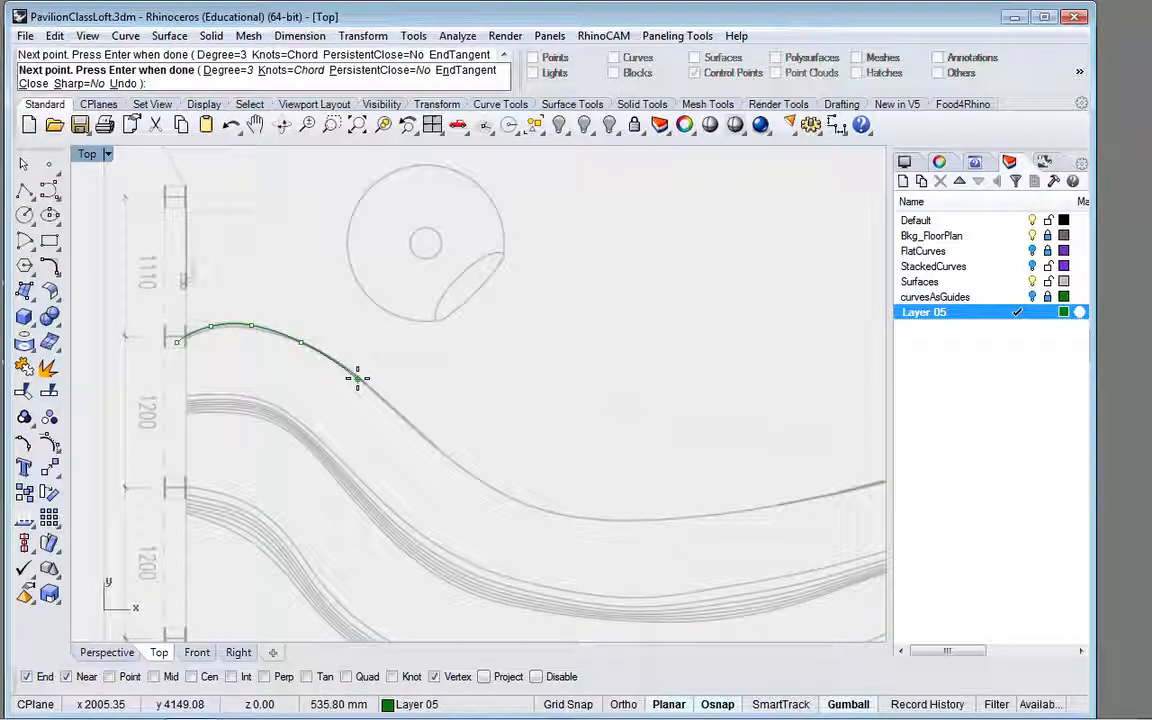
{"action": "left_click", "coordinate": [358, 378]}
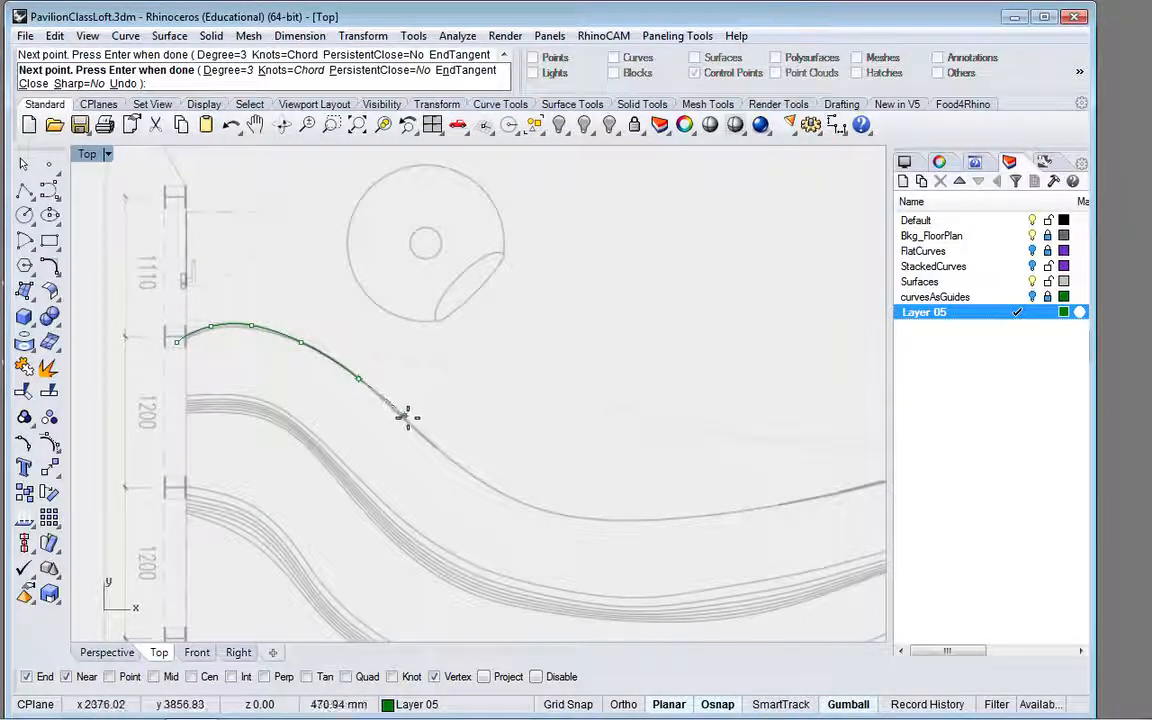
{"action": "left_click", "coordinate": [468, 470]}
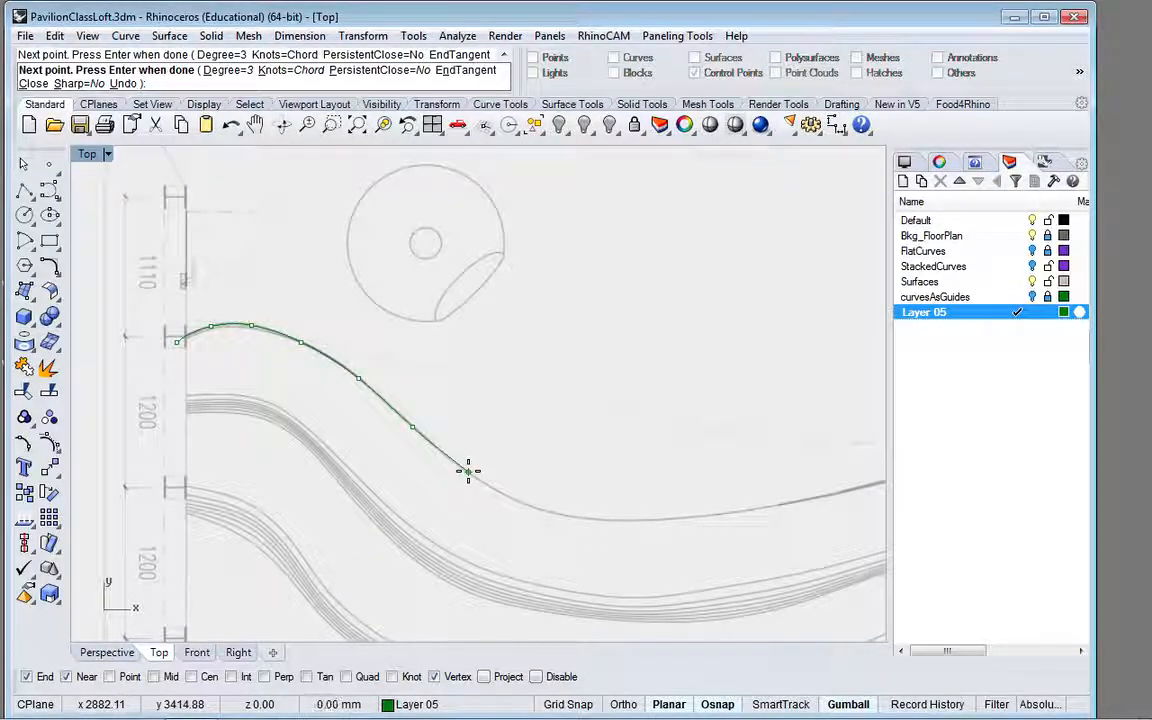
{"action": "left_click", "coordinate": [524, 504]}
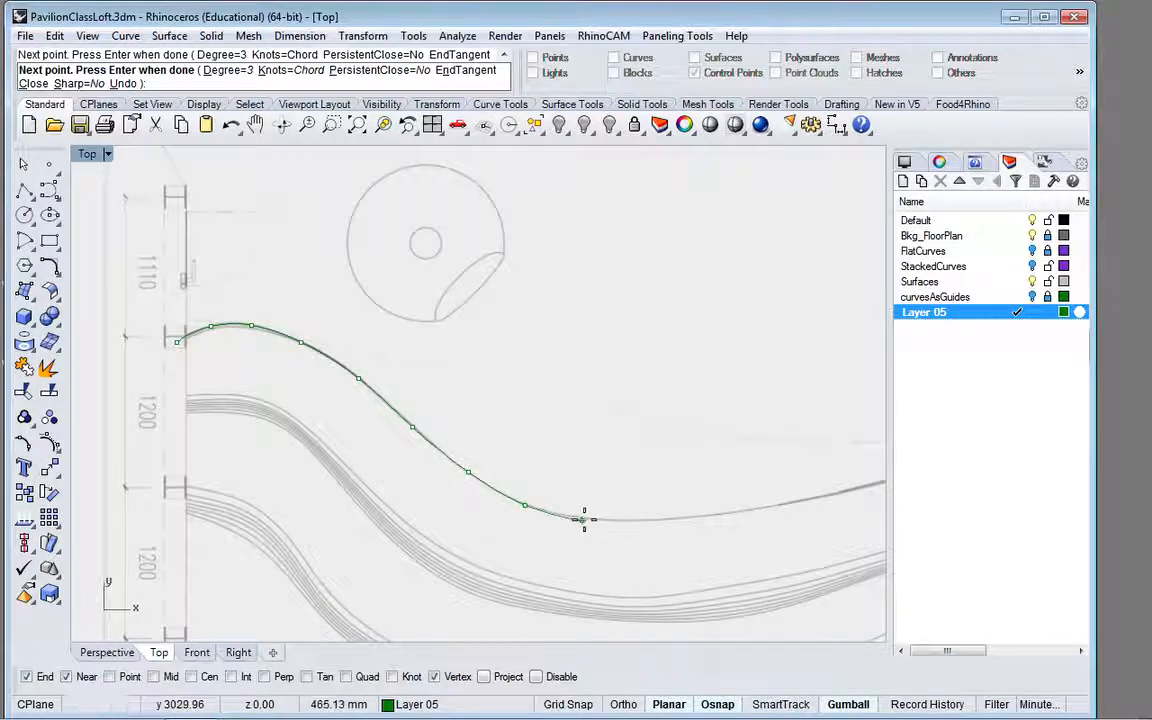
{"action": "left_click", "coordinate": [589, 518]}
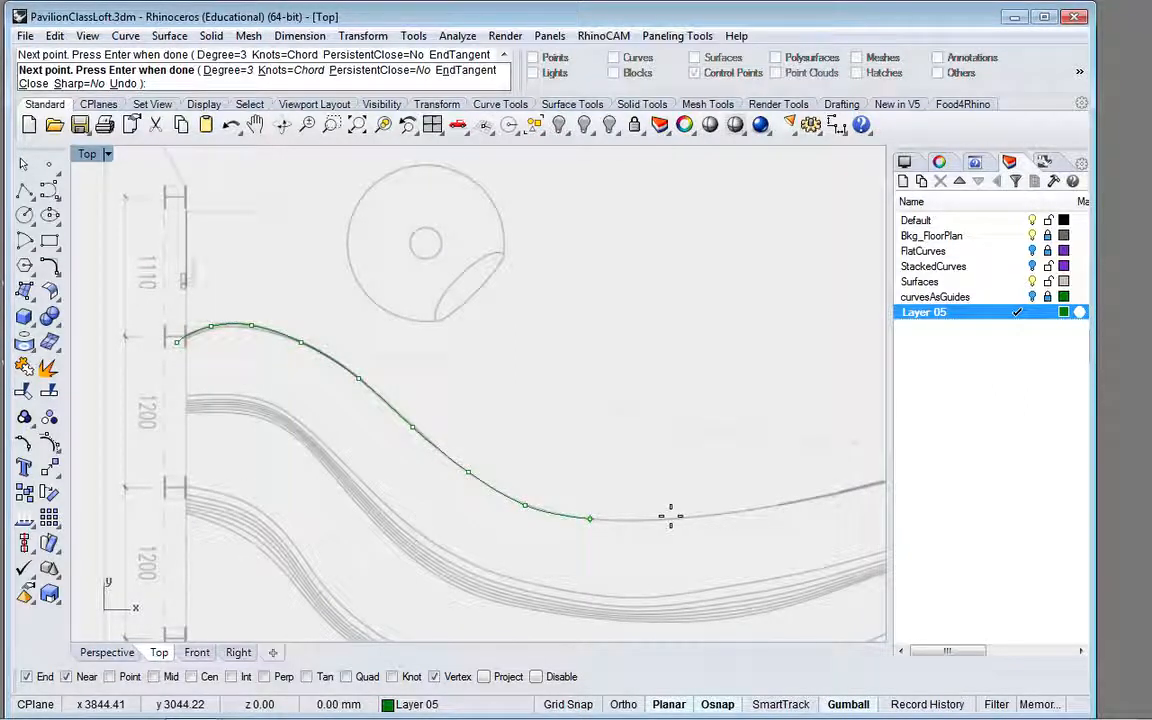
{"action": "left_click", "coordinate": [672, 517]}
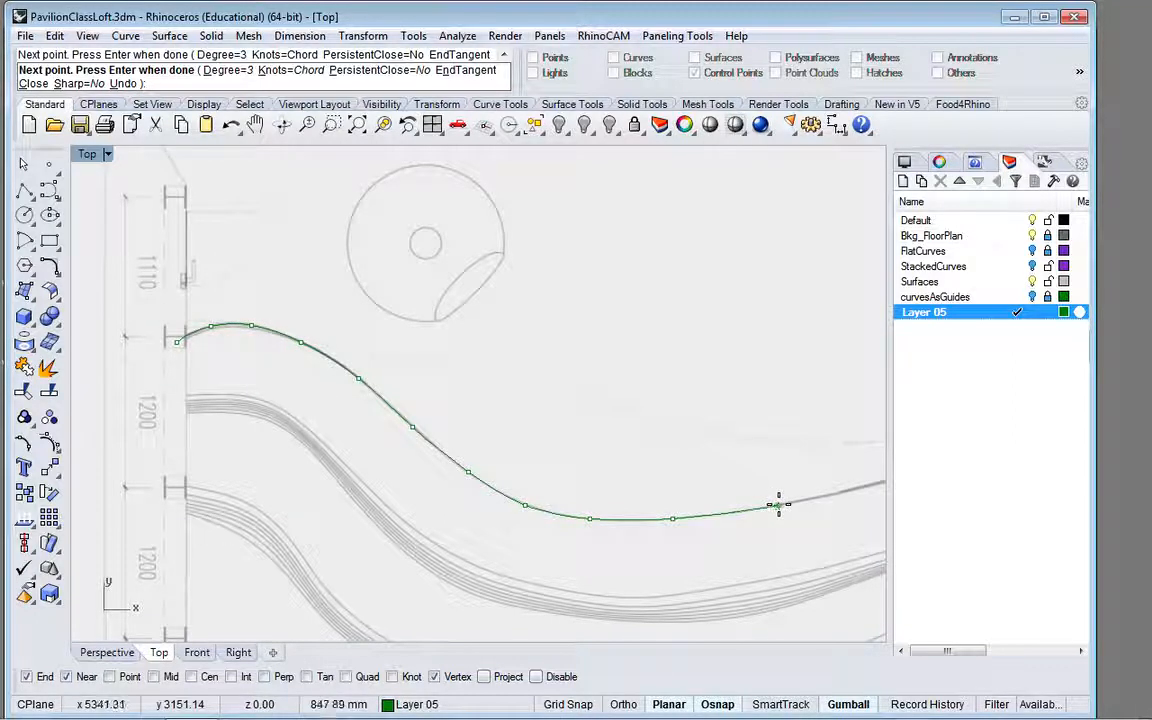
{"action": "left_click", "coordinate": [778, 505]}
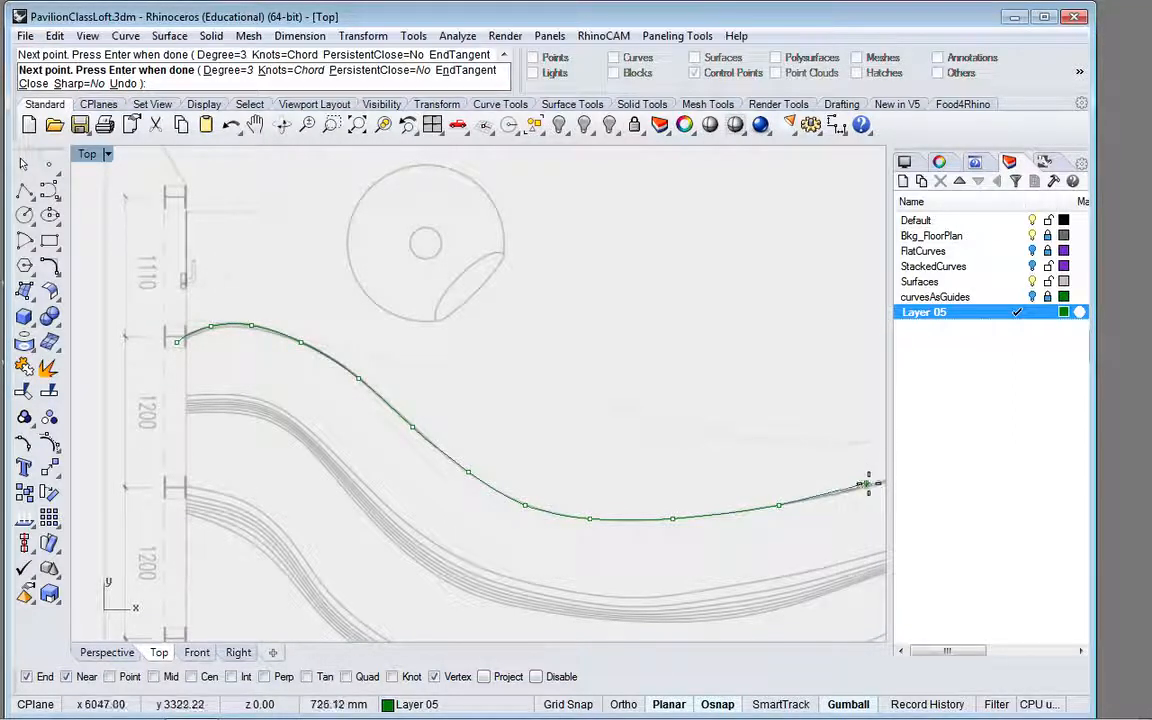
{"action": "left_click", "coordinate": [871, 486]}
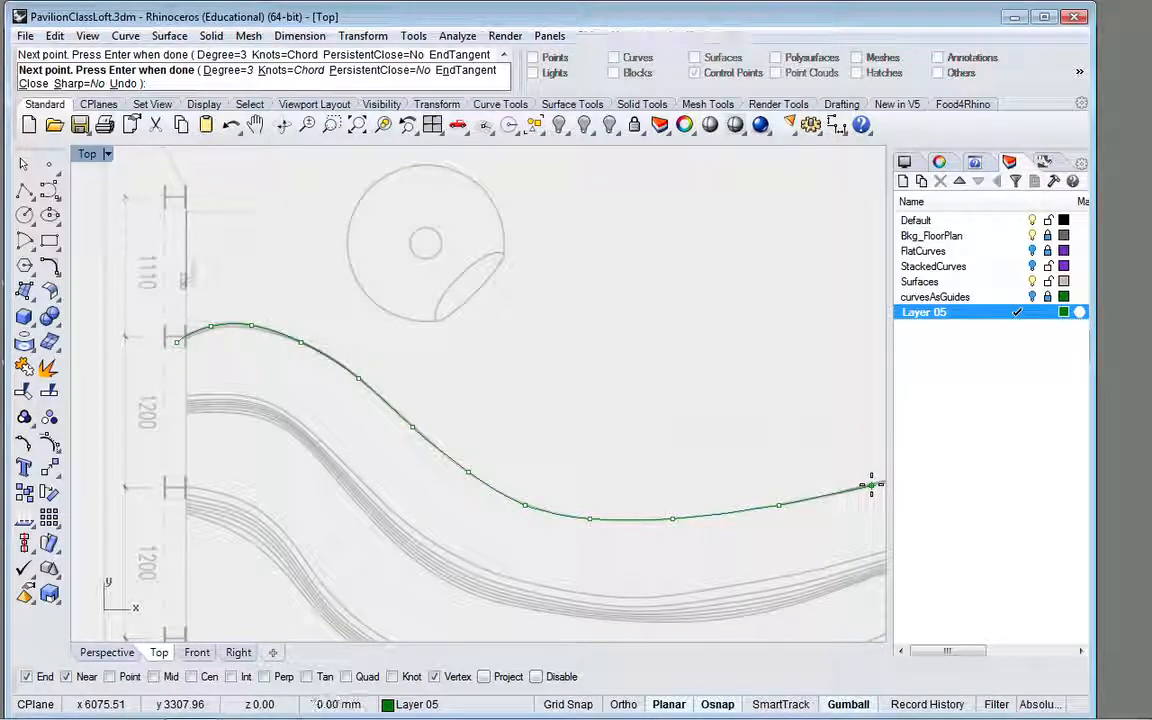
{"action": "key", "text": "Return"}
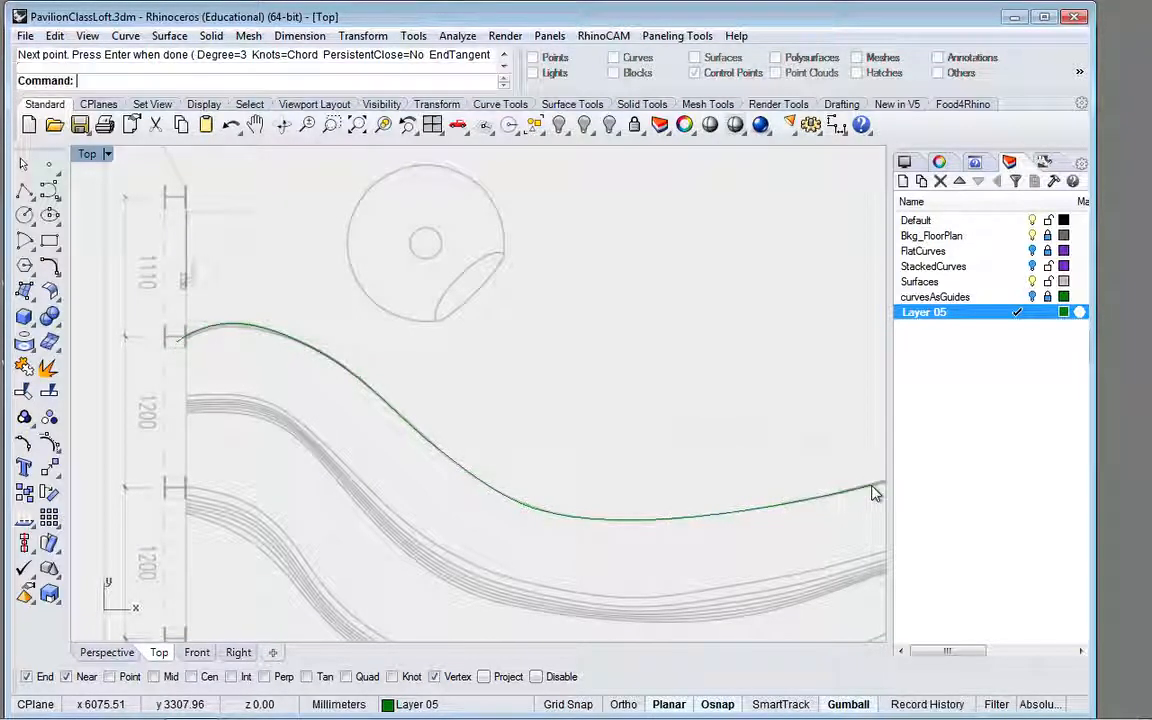
Step: Copy the traced curve straight up by about 330 mm in the front view with Ortho turned on
{"action": "left_click", "coordinate": [670, 522]}
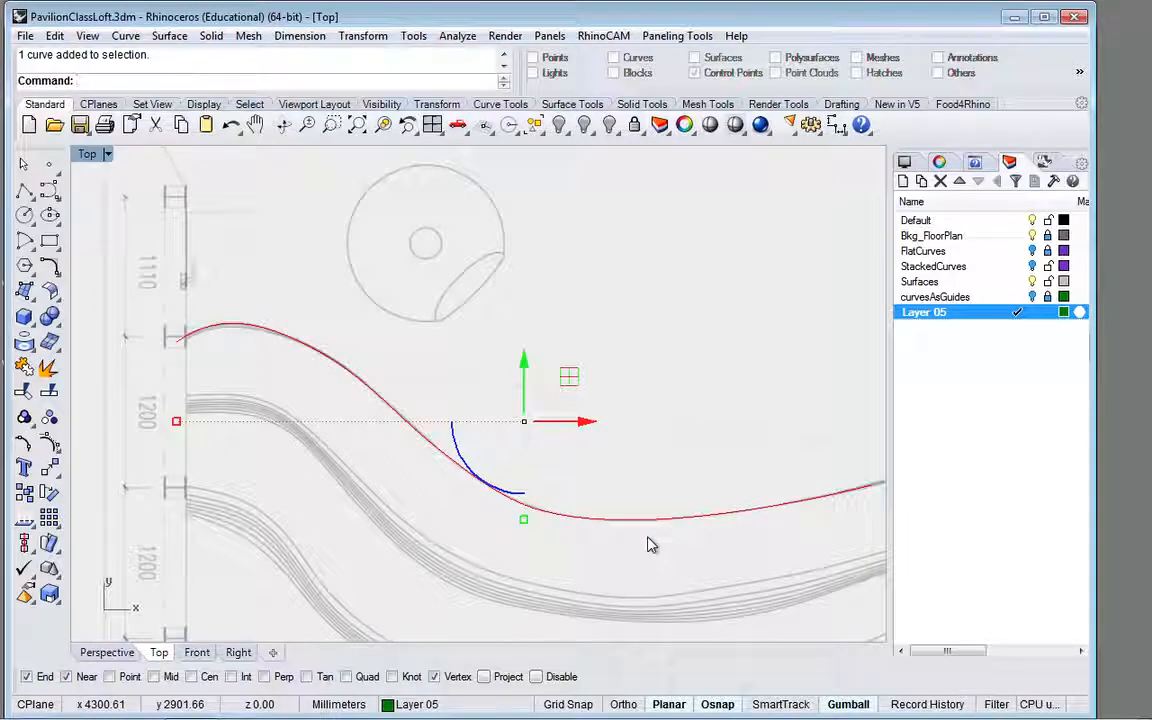
{"action": "scroll", "coordinate": [733, 476], "scroll_direction": "down", "scroll_amount": 3}
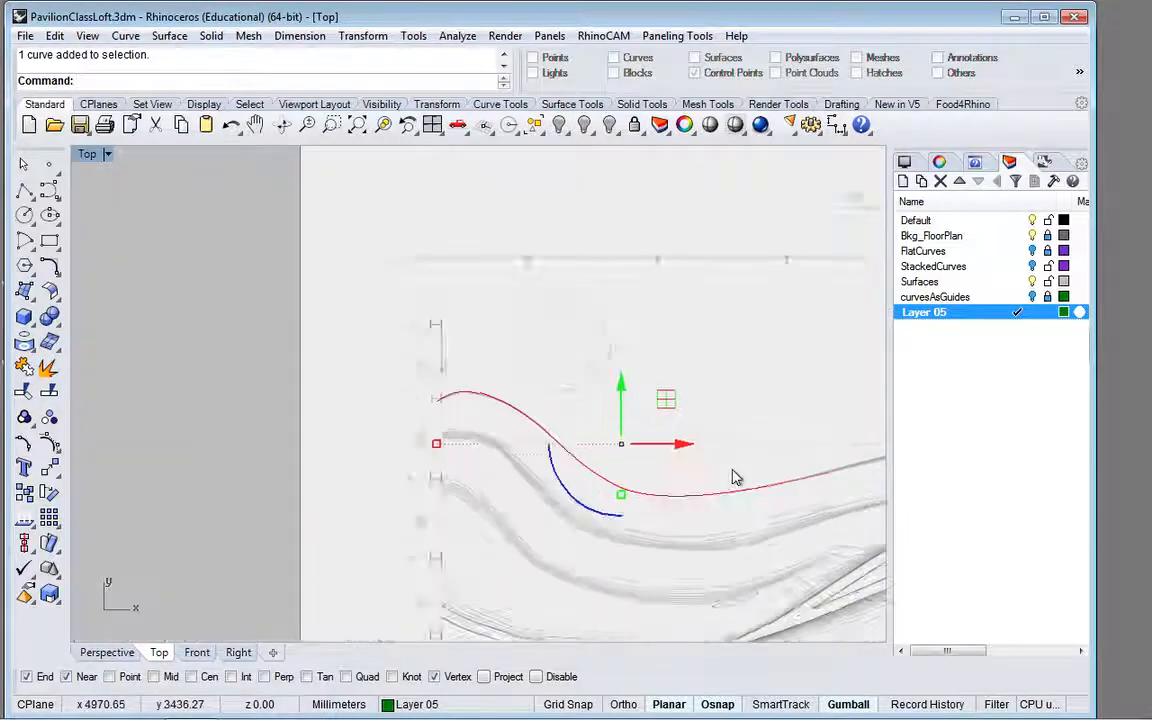
{"action": "scroll", "coordinate": [733, 476], "scroll_direction": "down", "scroll_amount": 5}
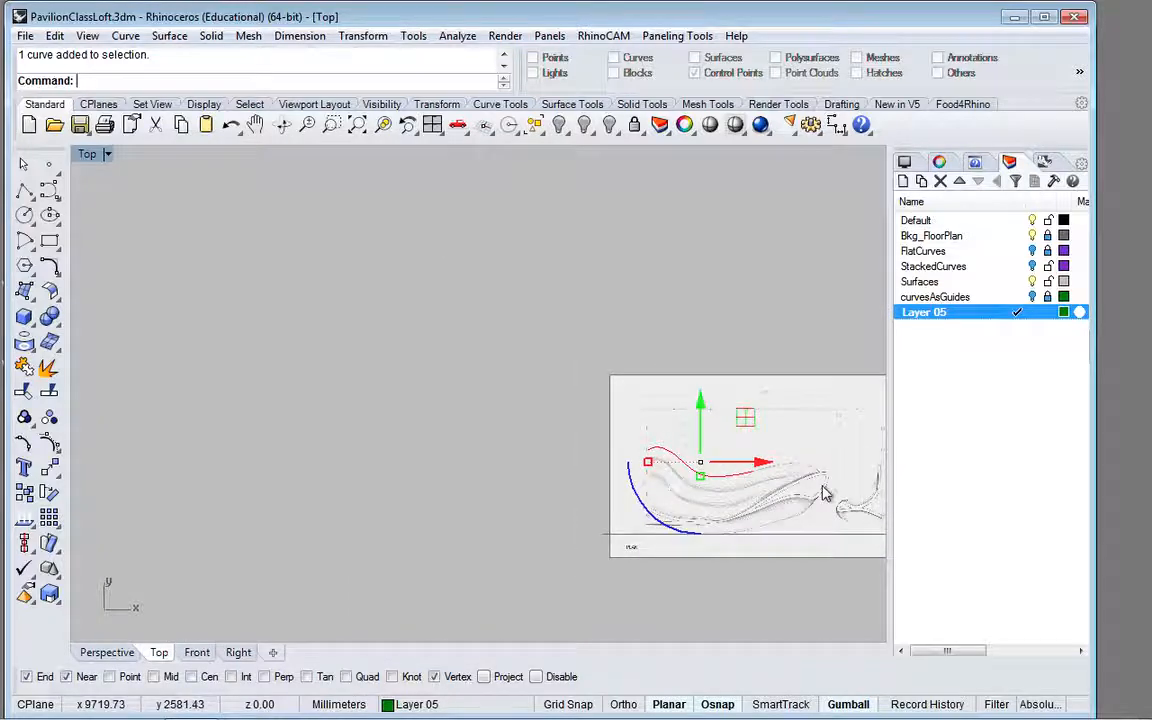
{"action": "scroll", "coordinate": [822, 492], "scroll_direction": "up", "scroll_amount": 6}
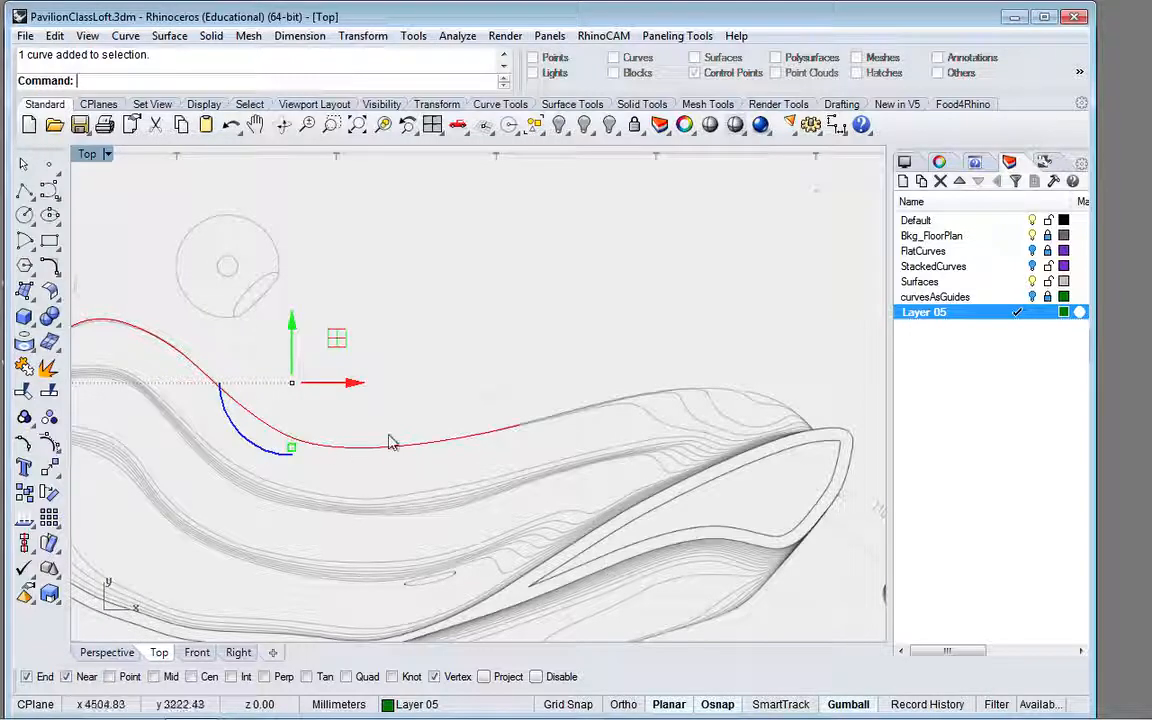
{"action": "left_click", "coordinate": [197, 652]}
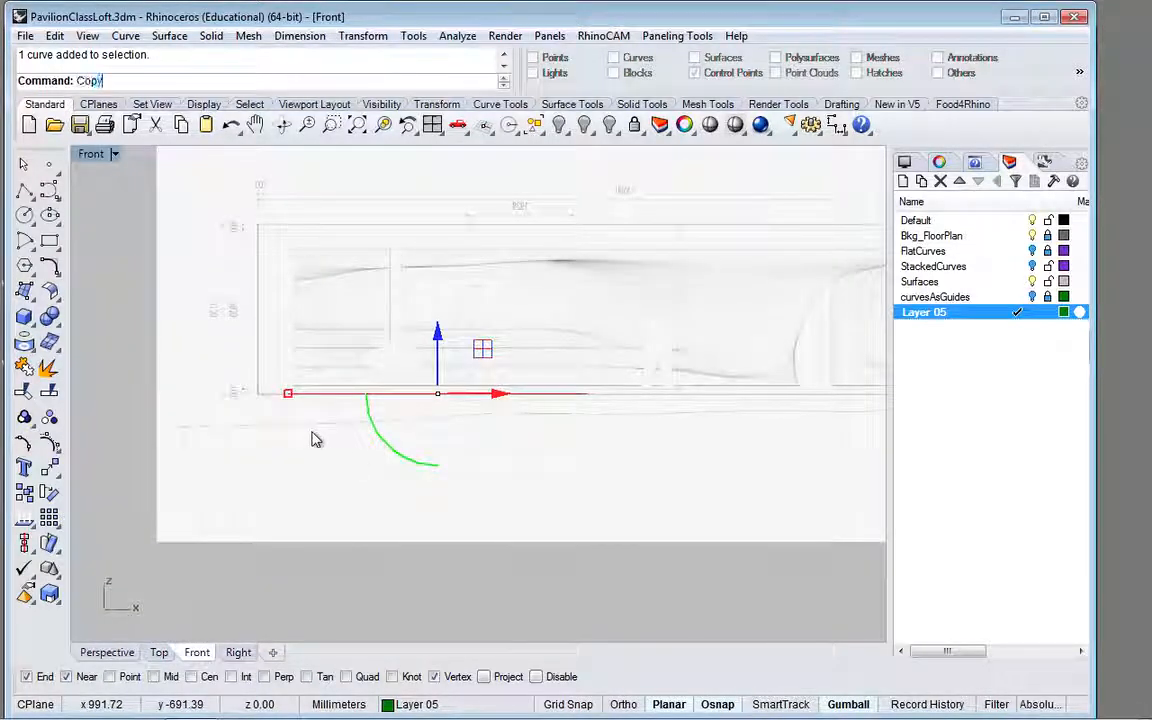
{"action": "key", "text": "Return"}
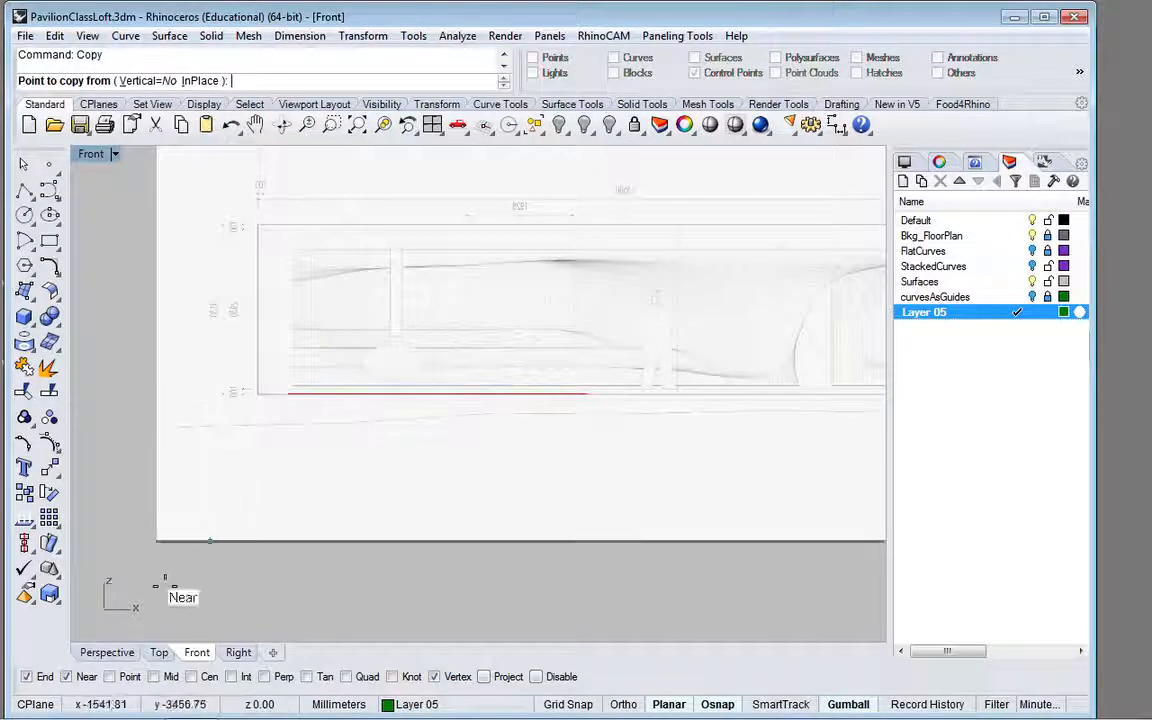
{"action": "left_click", "coordinate": [115, 556]}
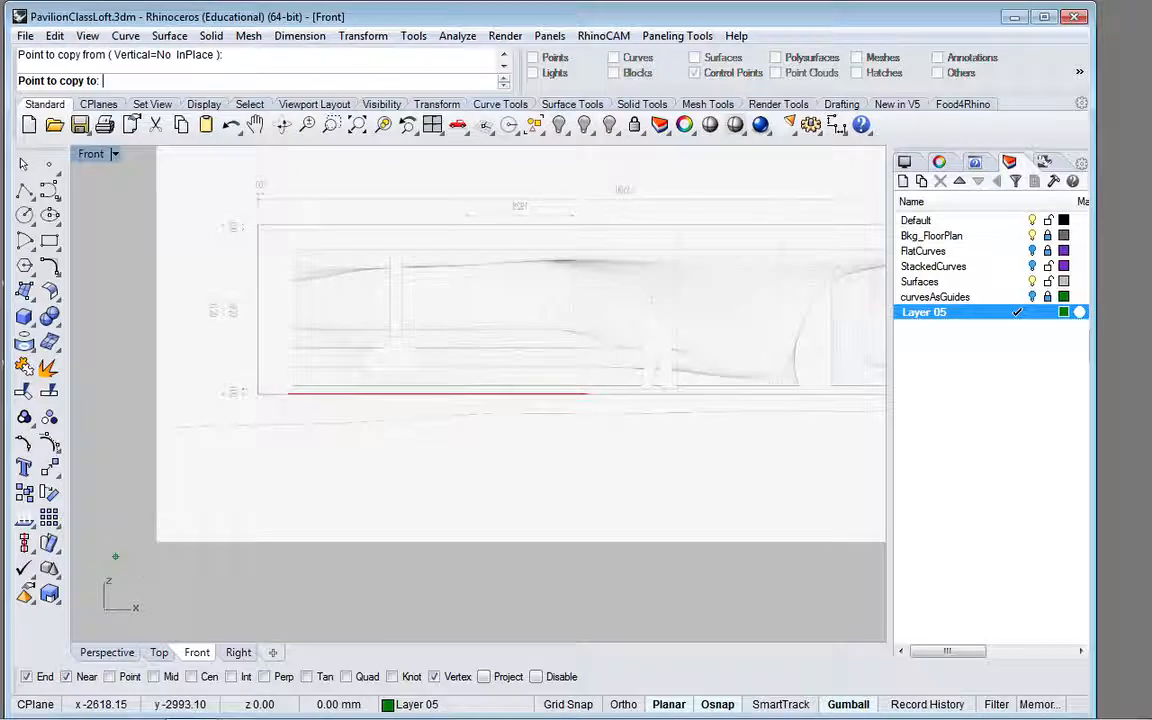
{"action": "left_click", "coordinate": [623, 706]}
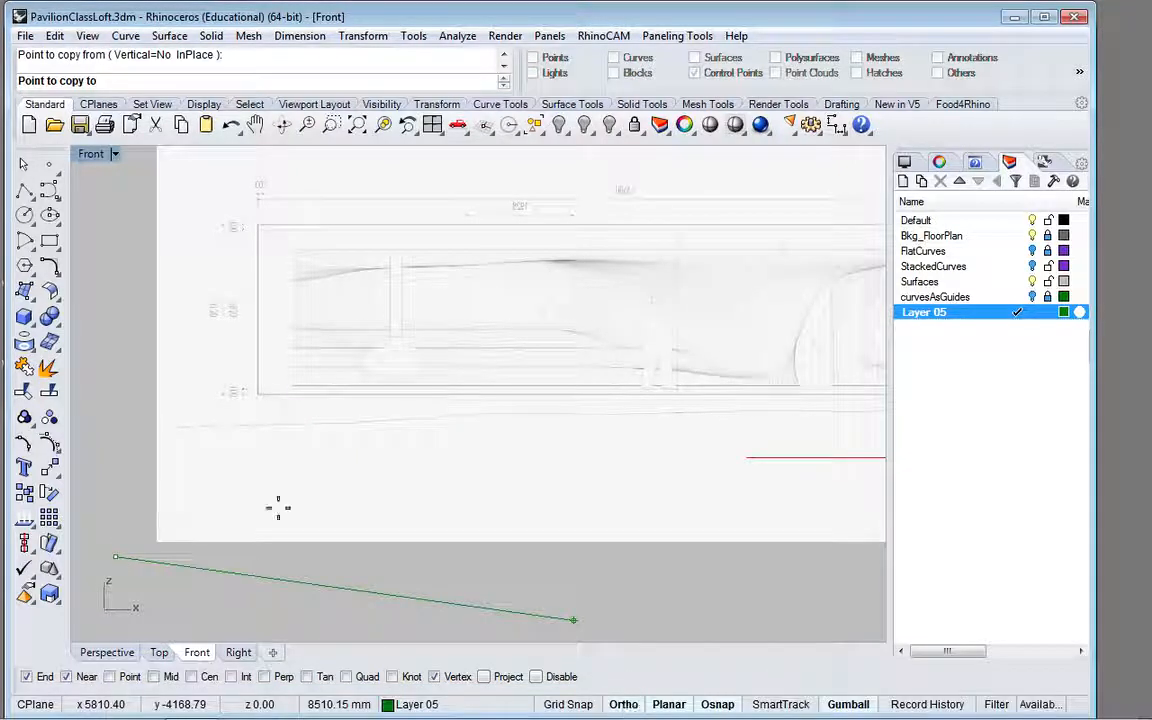
{"action": "left_click", "coordinate": [120, 540]}
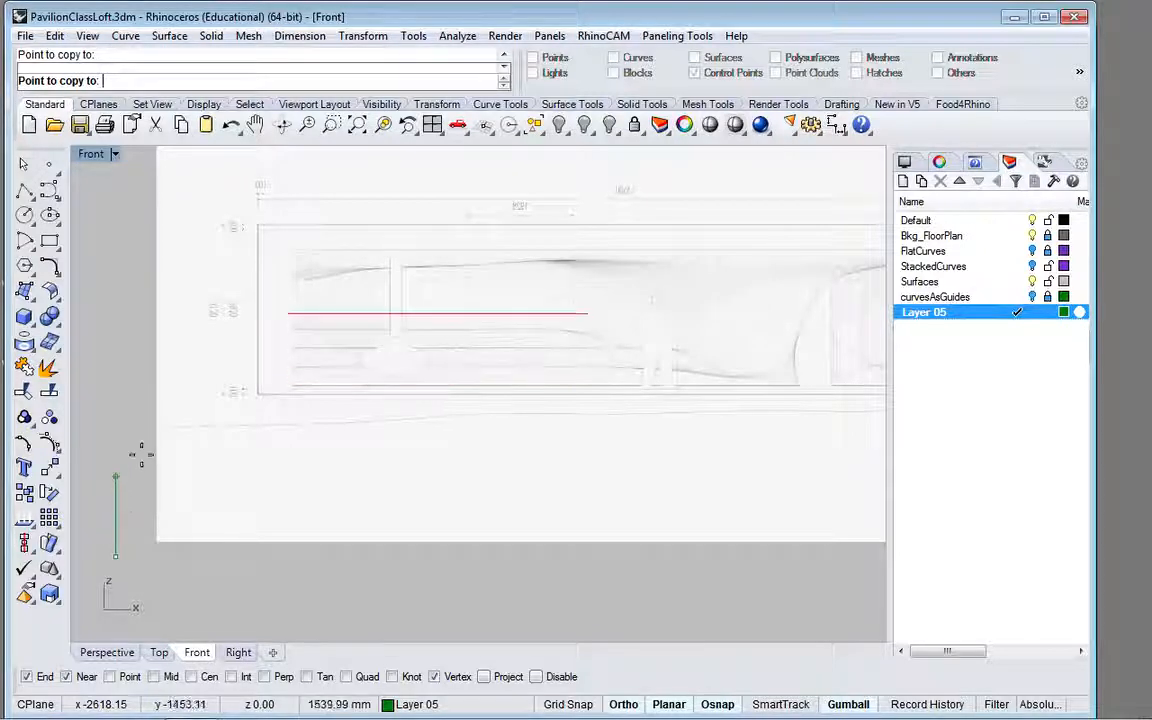
{"action": "left_click", "coordinate": [139, 462]}
{"action": "key", "text": "Return"}
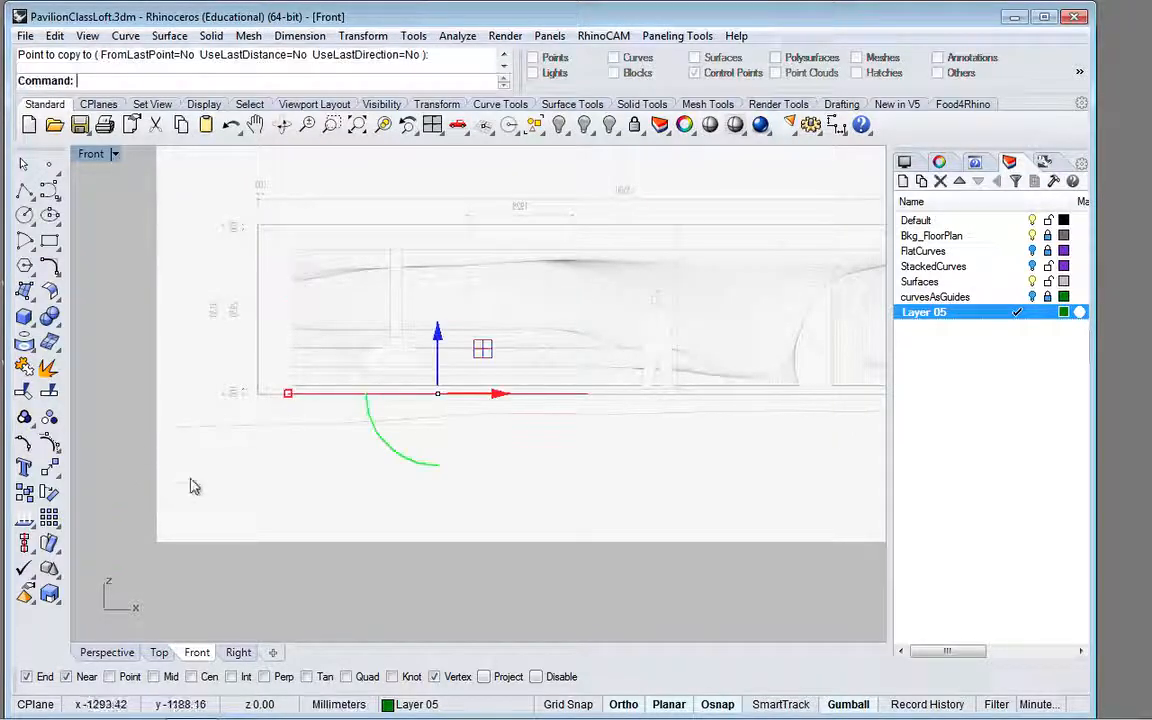
Step: Turn on edit points for the raised curve copy in the top view, with the selection filter enabled for control points only
{"action": "left_click", "coordinate": [340, 385]}
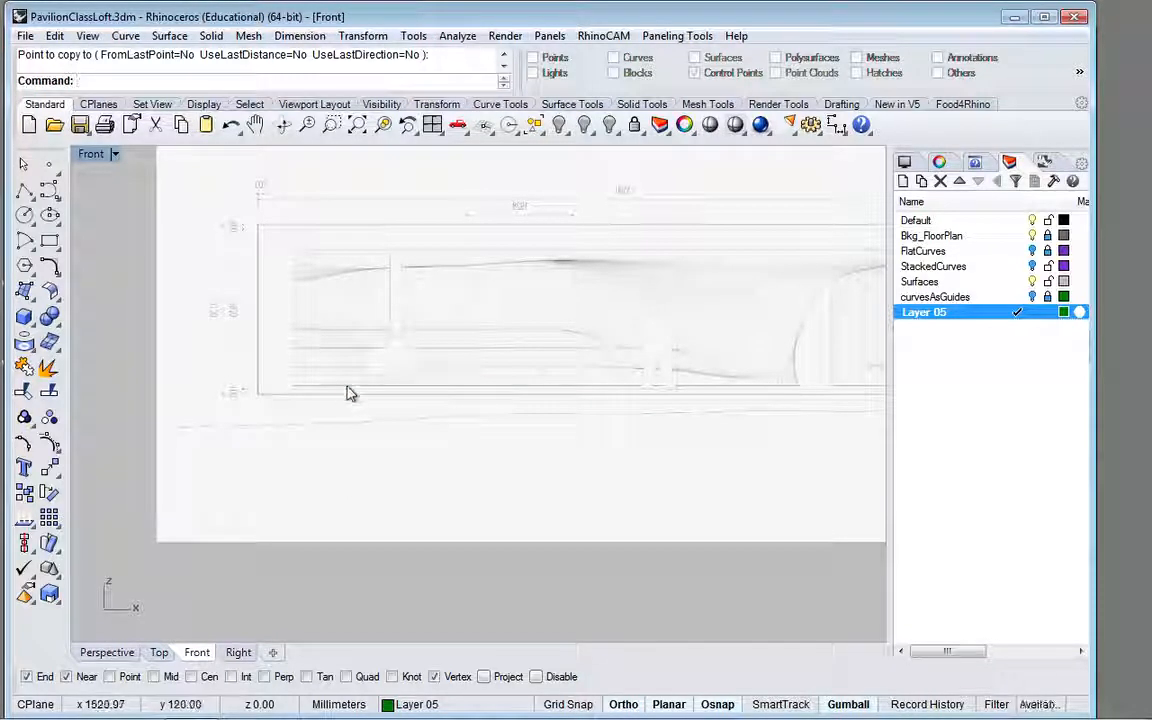
{"action": "left_click", "coordinate": [344, 384]}
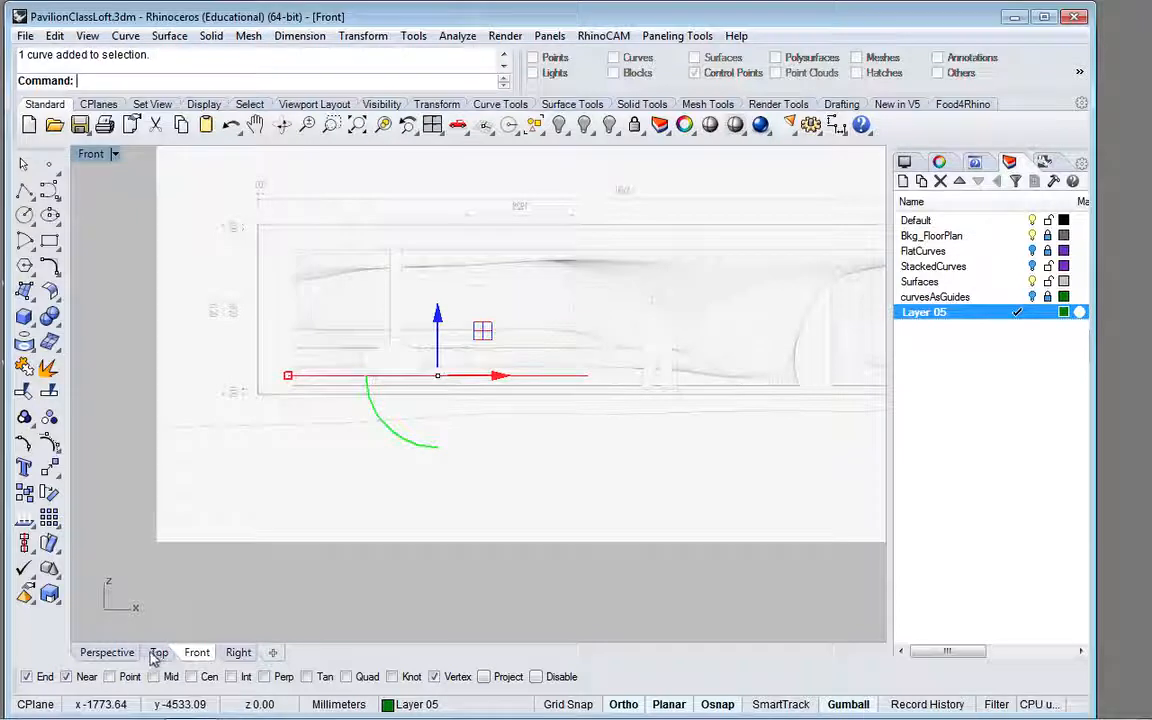
{"action": "left_click", "coordinate": [157, 652]}
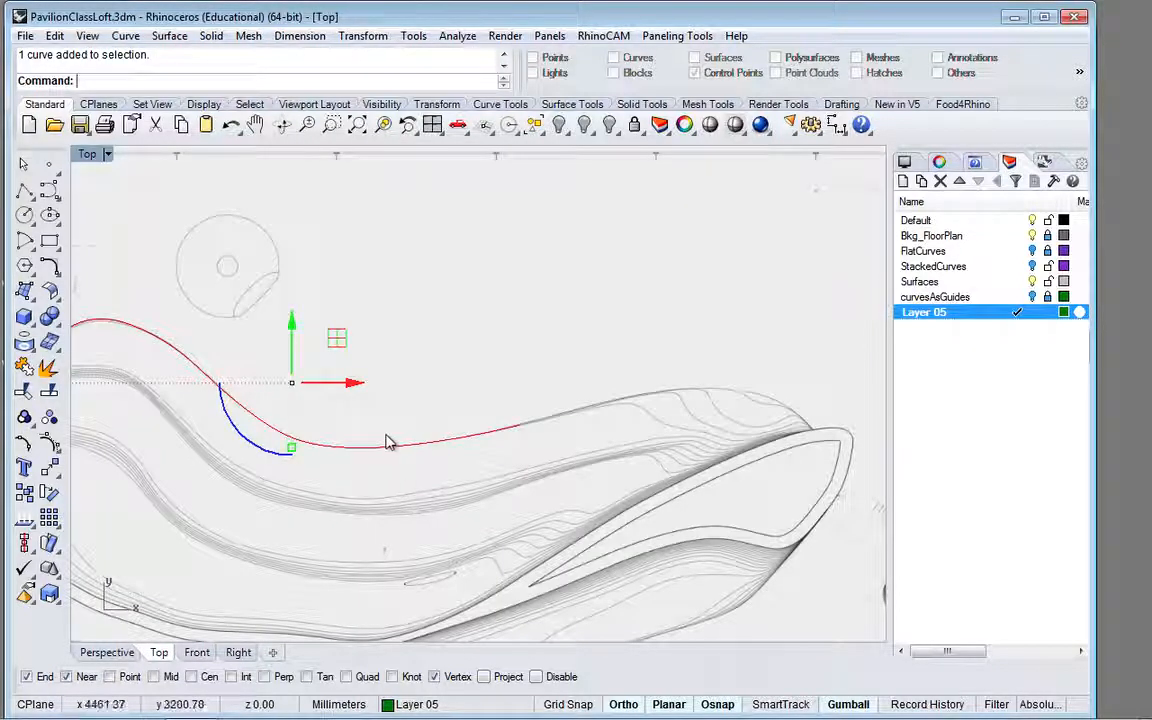
{"action": "left_click", "coordinate": [23, 442]}
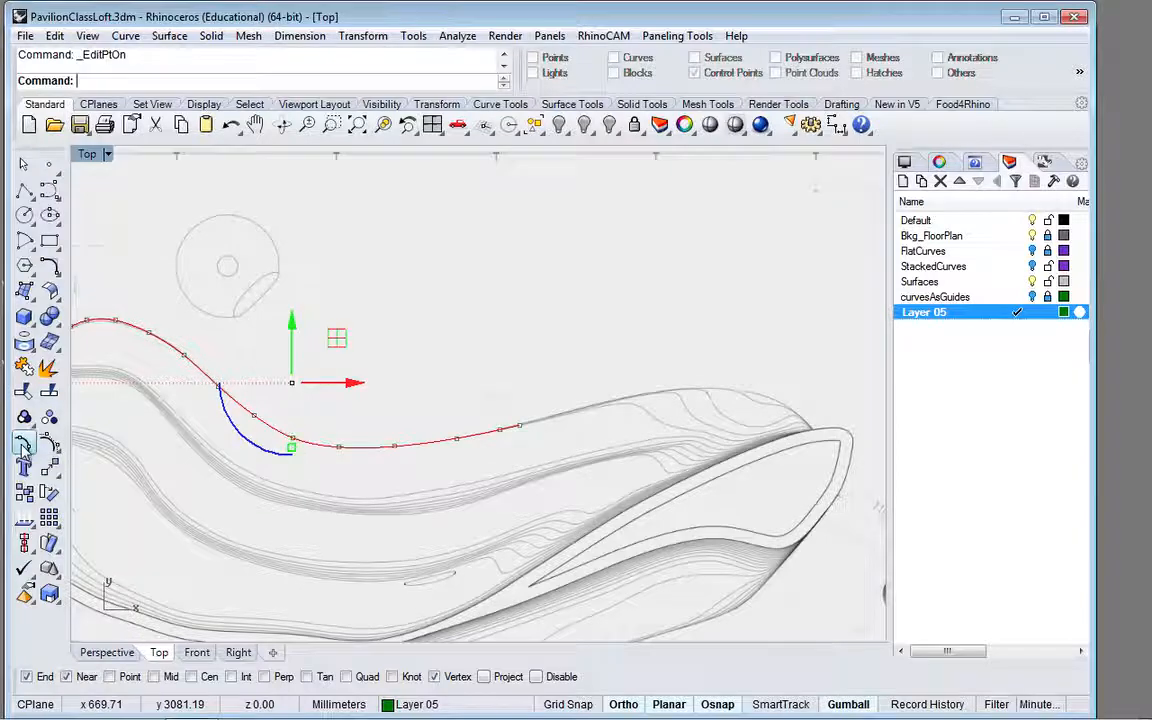
{"action": "left_click", "coordinate": [996, 704]}
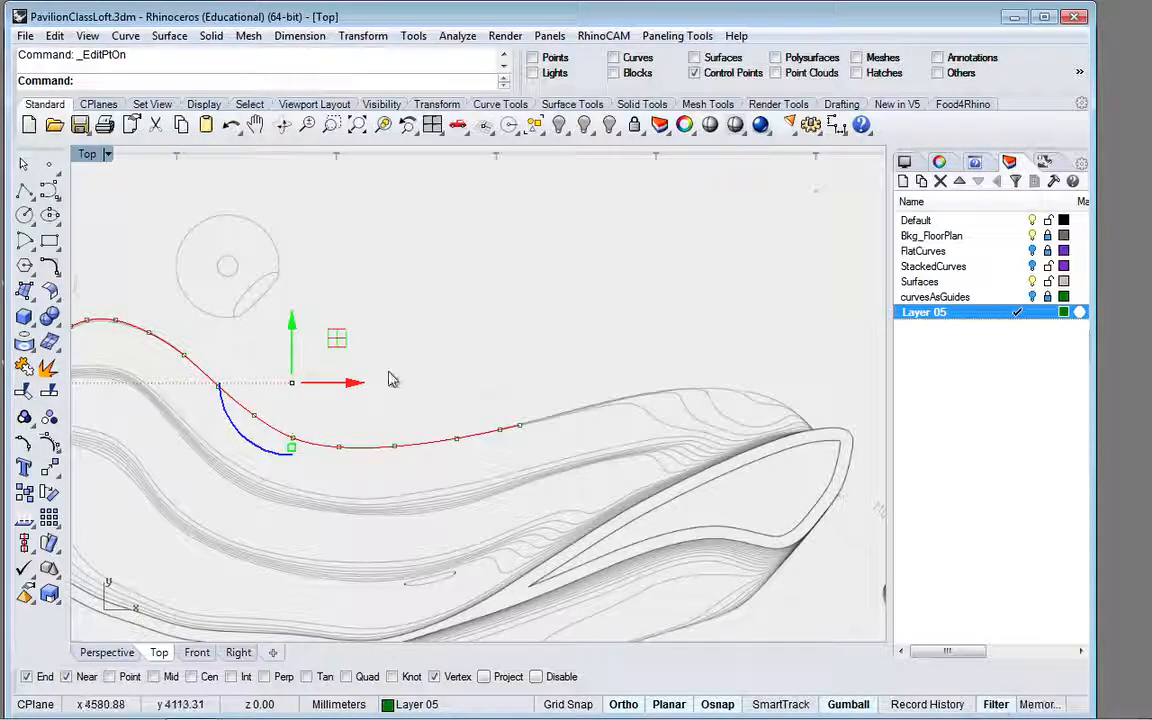
{"action": "left_click", "coordinate": [295, 441]}
{"action": "key", "text": "Escape"}
{"action": "key", "text": "Escape"}
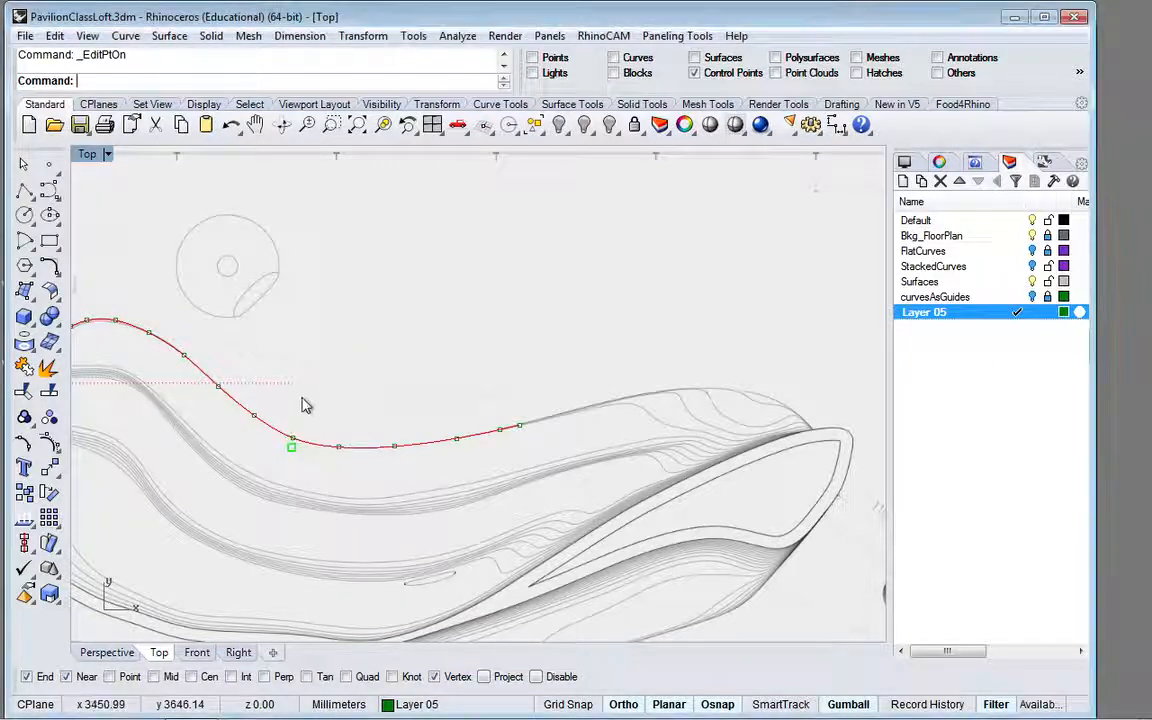
Step: Move the raised copy's edit points in two groups, slope then trough, toward the next contour line of the floor plan
{"action": "left_click_drag", "start_coordinate": [104, 300], "coordinate": [272, 441]}
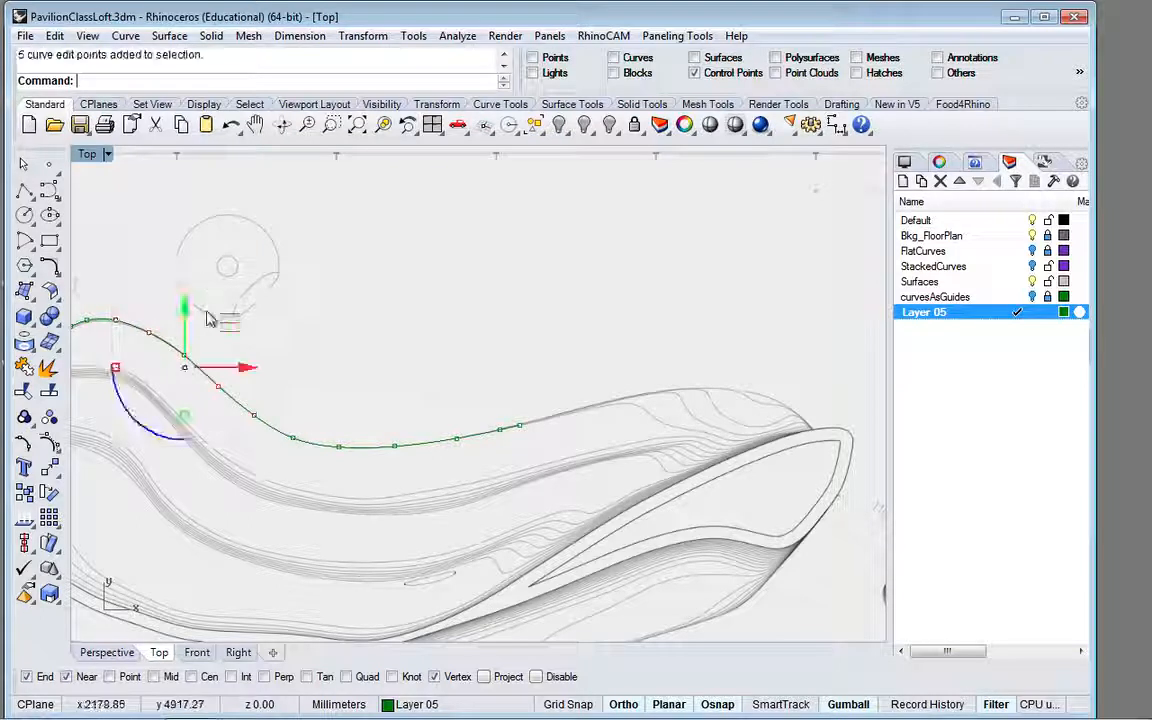
{"action": "left_click_drag", "start_coordinate": [231, 328], "coordinate": [216, 362]}
{"action": "left_click_drag", "start_coordinate": [281, 405], "coordinate": [553, 463]}
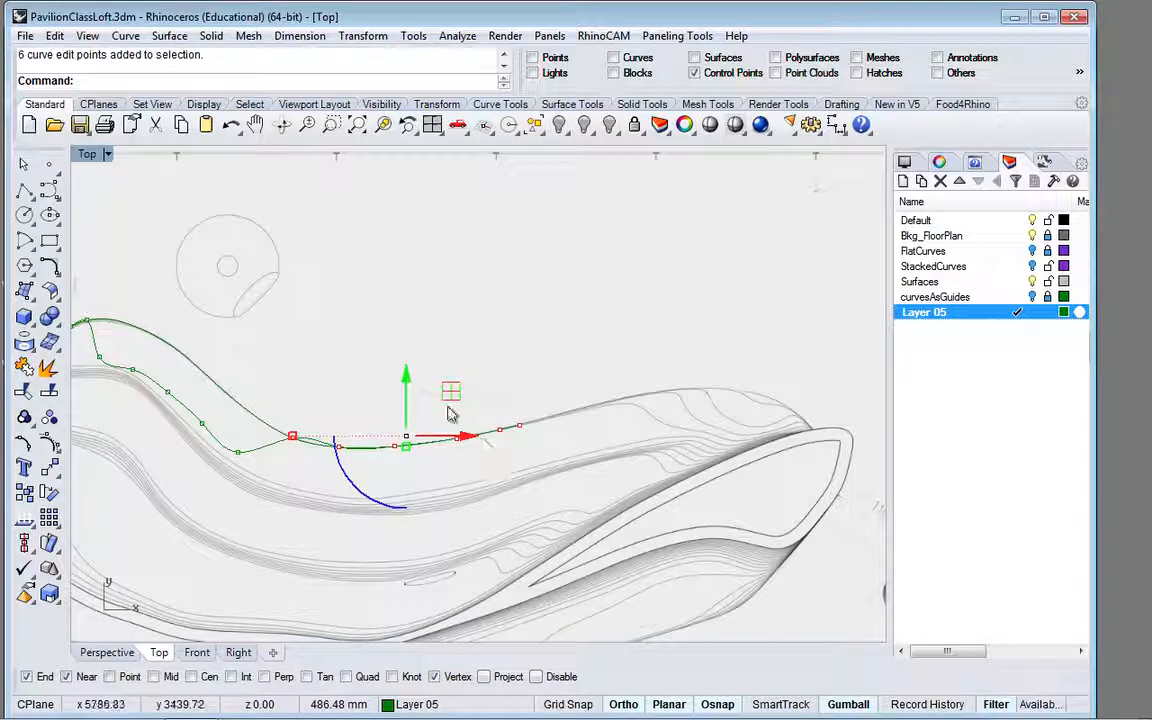
{"action": "left_click_drag", "start_coordinate": [450, 391], "coordinate": [452, 445]}
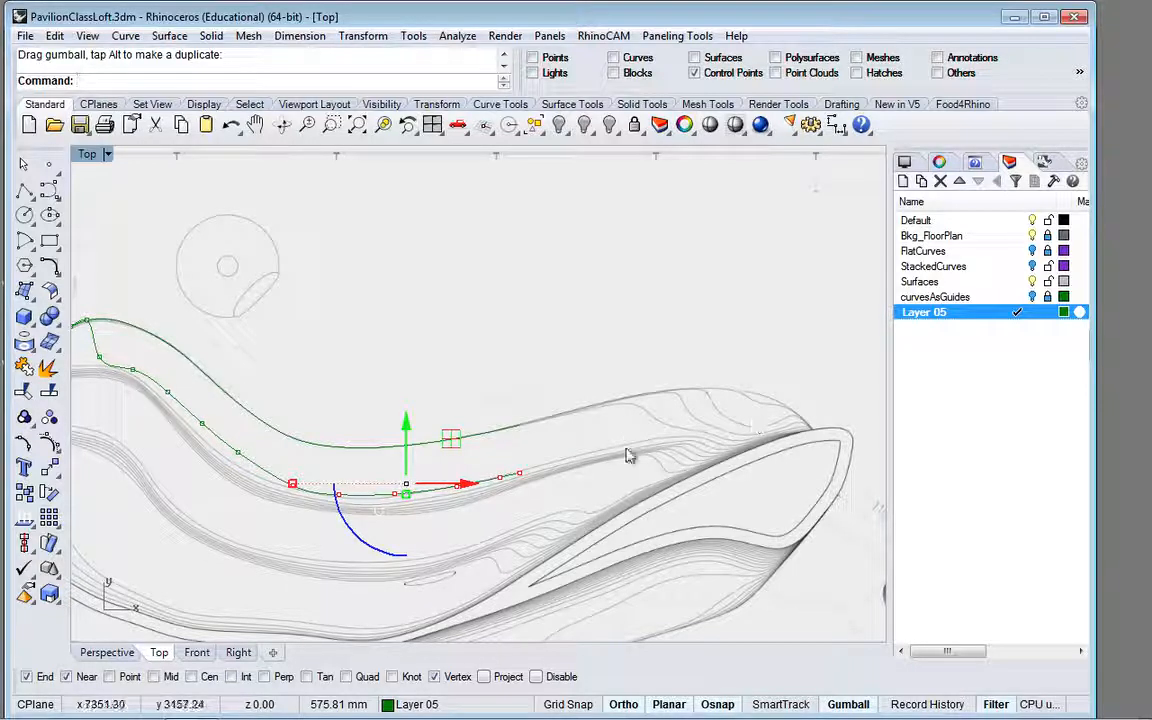
Step: Show the StackedCurves layer and compare its finished curves with the reshaped copy in the perspective view
{"action": "left_click", "coordinate": [1033, 266]}
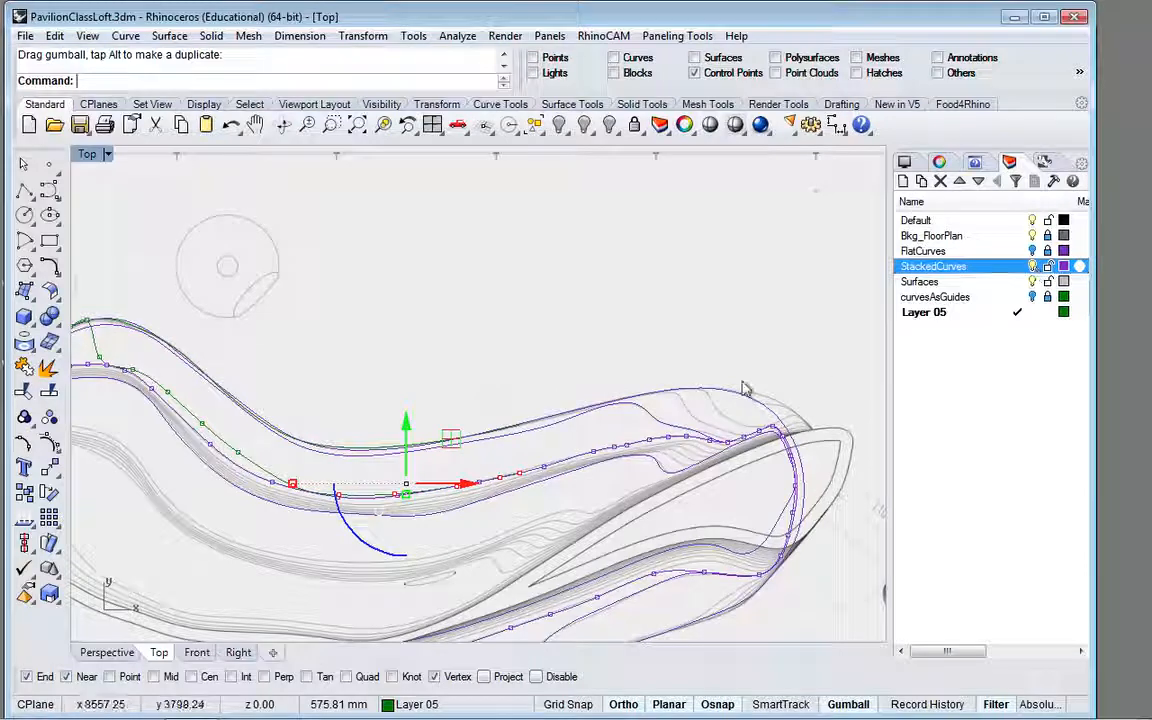
{"action": "scroll", "coordinate": [795, 470], "scroll_direction": "up", "scroll_amount": 5}
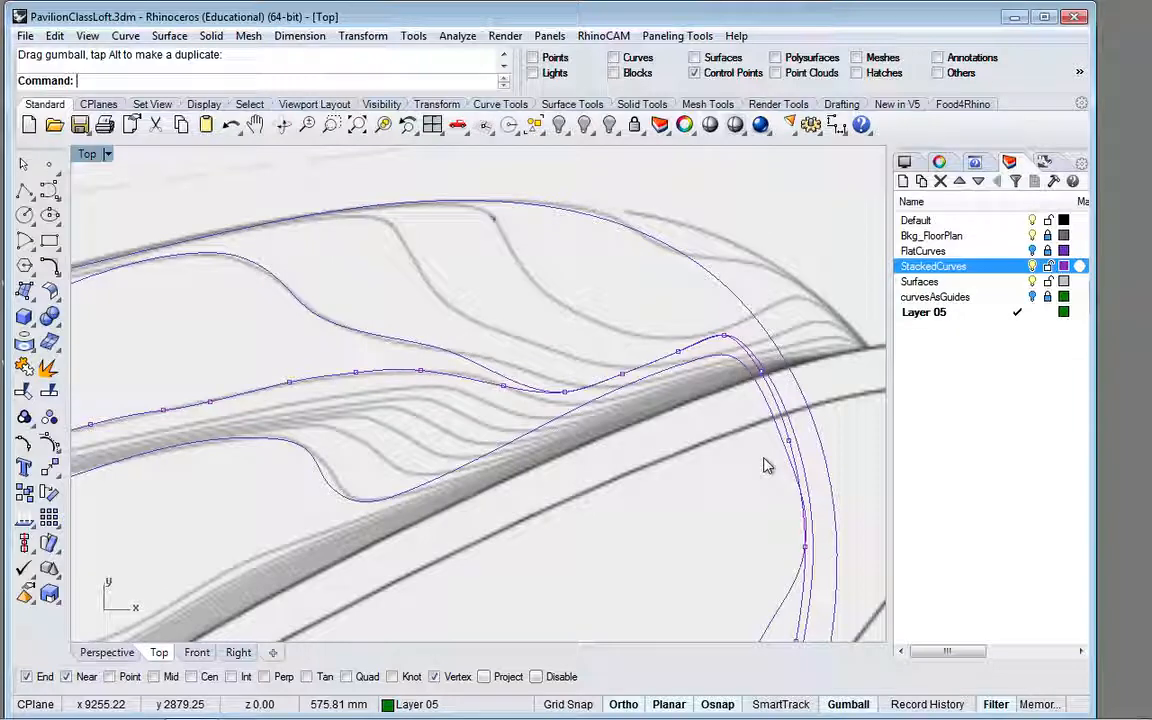
{"action": "left_click", "coordinate": [100, 652]}
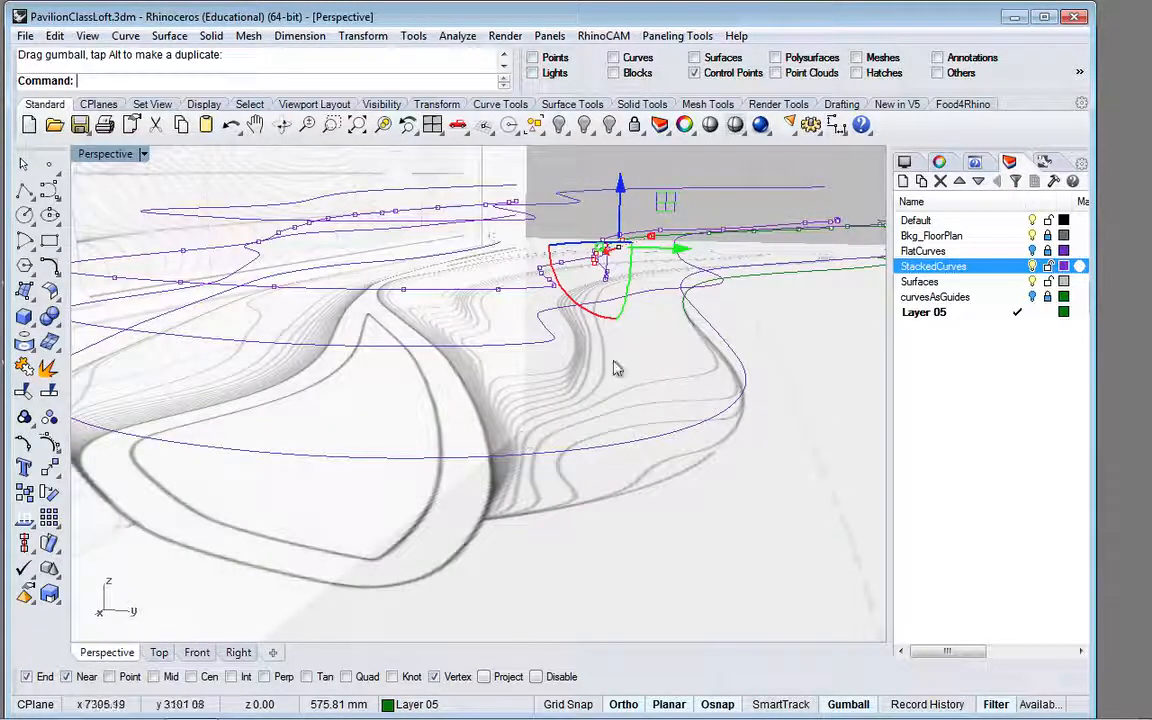
{"action": "right_click_drag", "start_coordinate": [560, 372], "coordinate": [848, 368]}
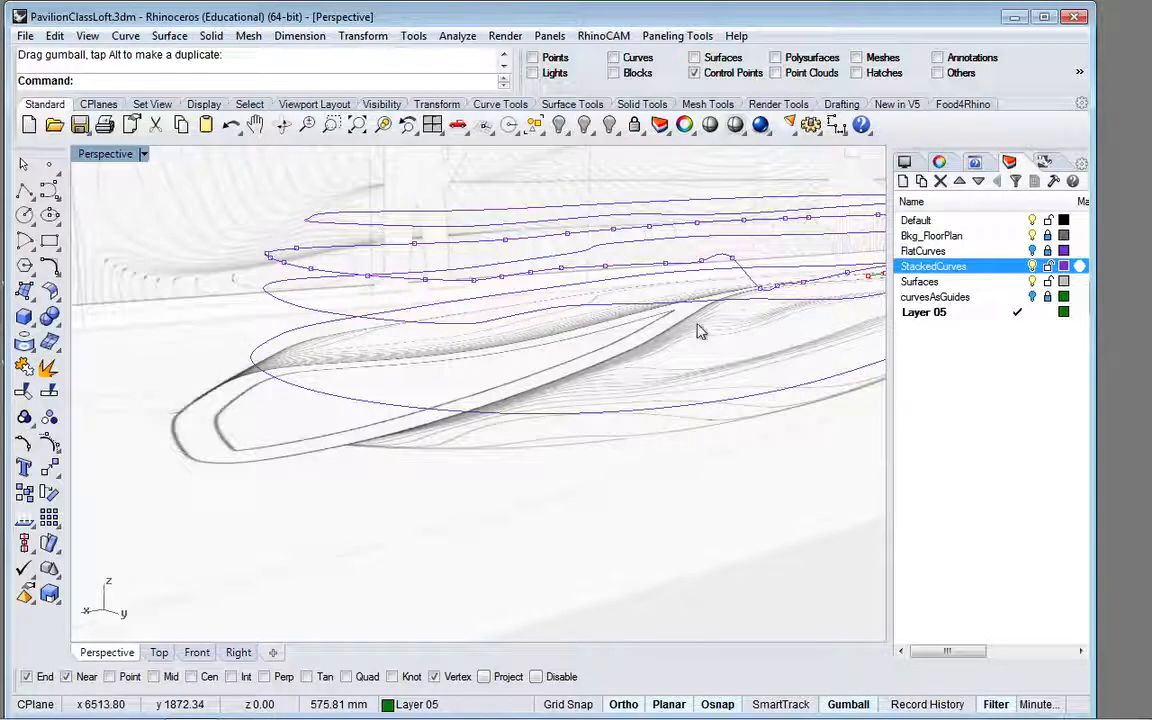
{"action": "scroll", "coordinate": [738, 324], "scroll_direction": "down", "scroll_amount": 5}
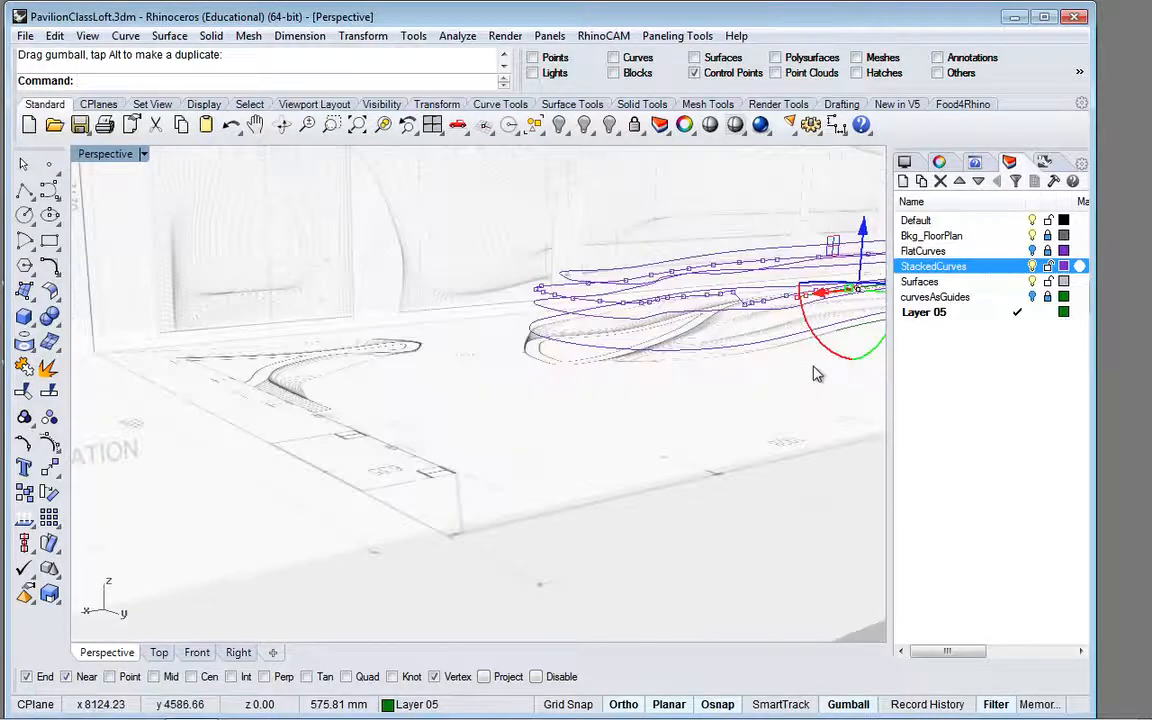
{"action": "scroll", "coordinate": [858, 290], "scroll_direction": "up", "scroll_amount": 6}
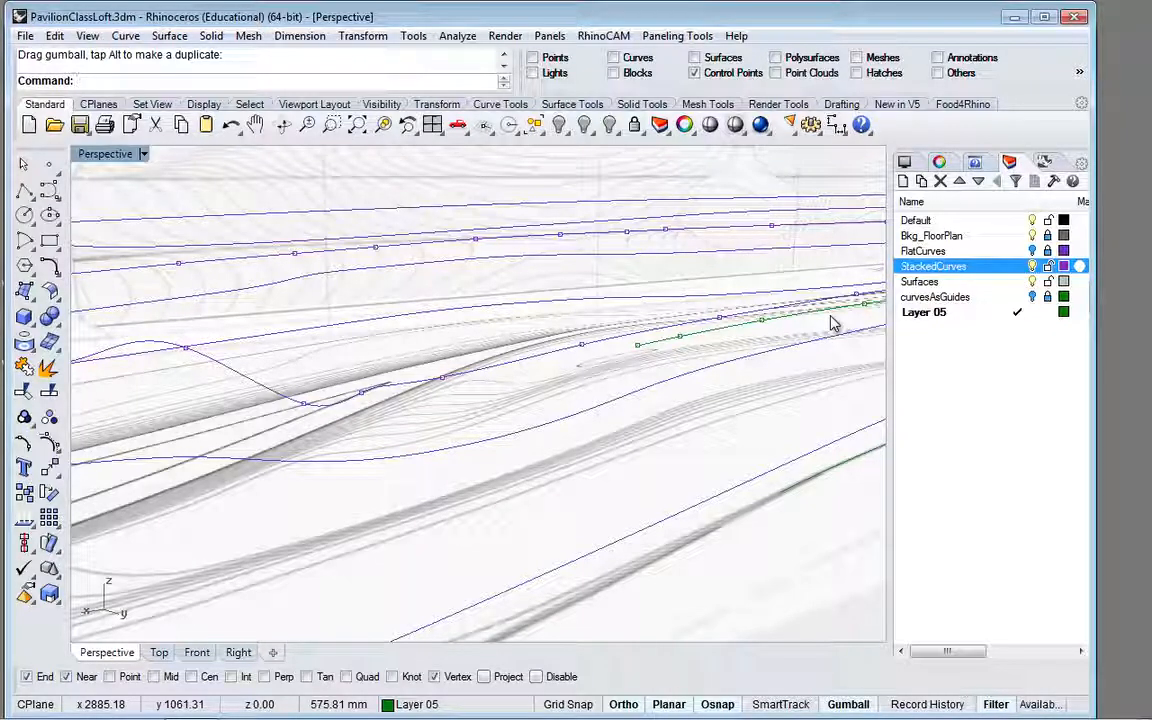
{"action": "scroll", "coordinate": [520, 366], "scroll_direction": "down", "scroll_amount": 3}
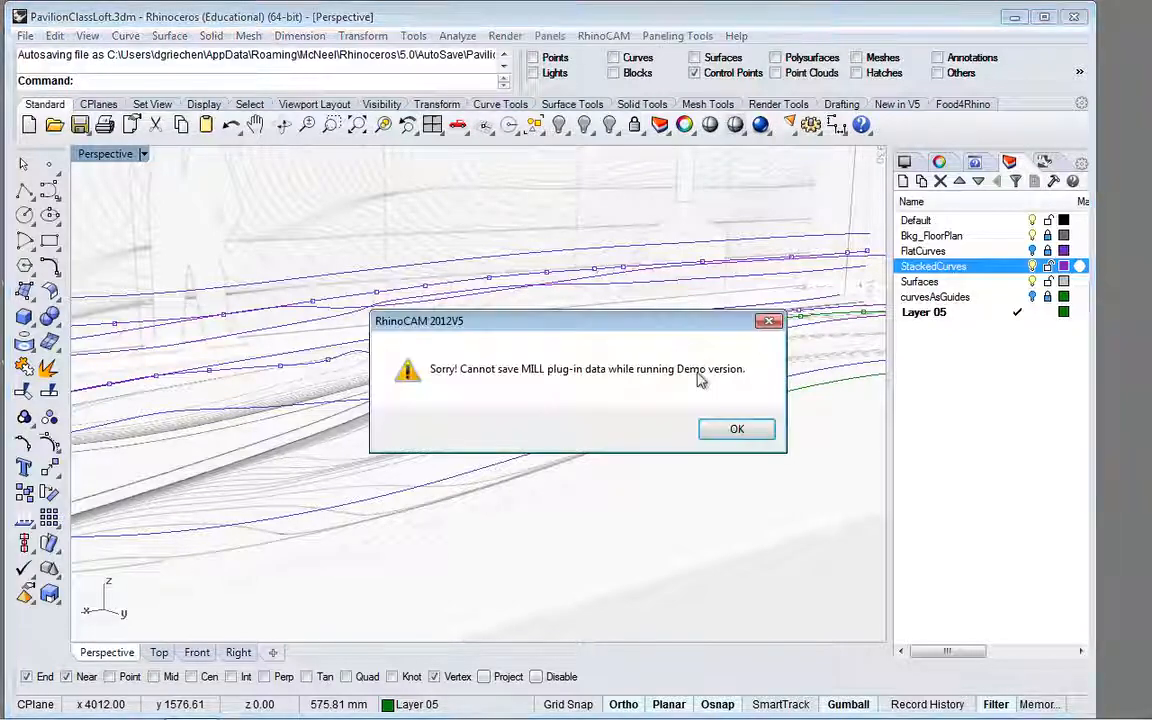
{"action": "left_click", "coordinate": [736, 427]}
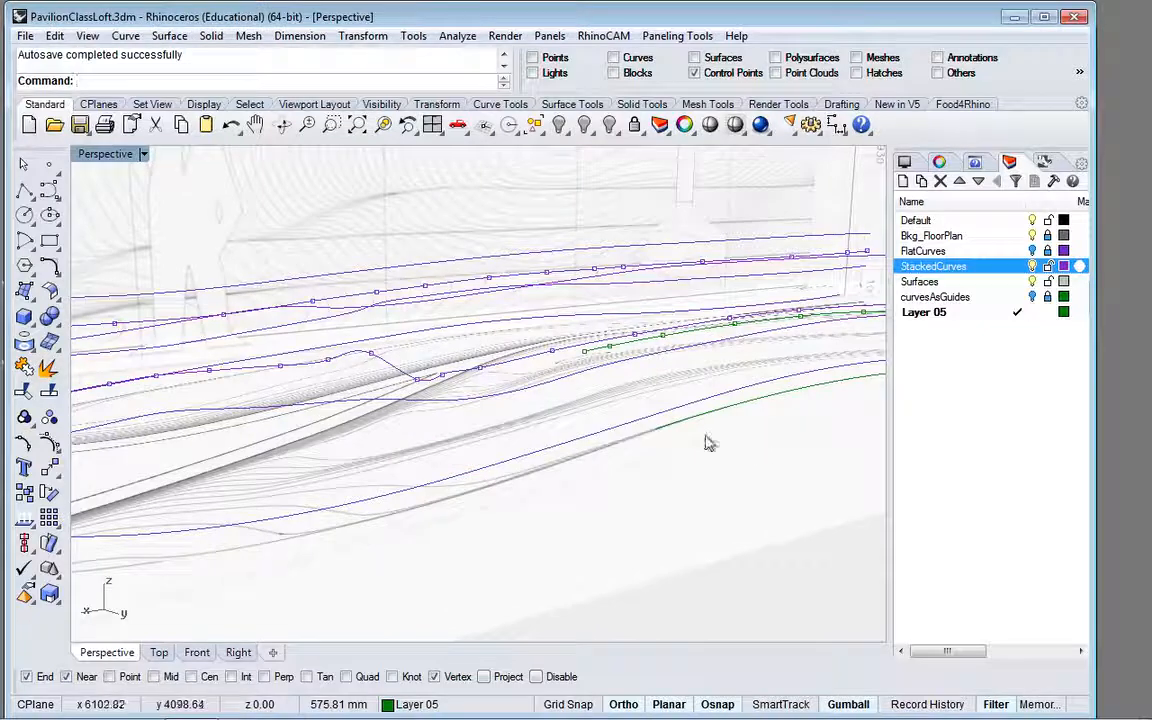
{"action": "scroll", "coordinate": [735, 524], "scroll_direction": "down", "scroll_amount": 2}
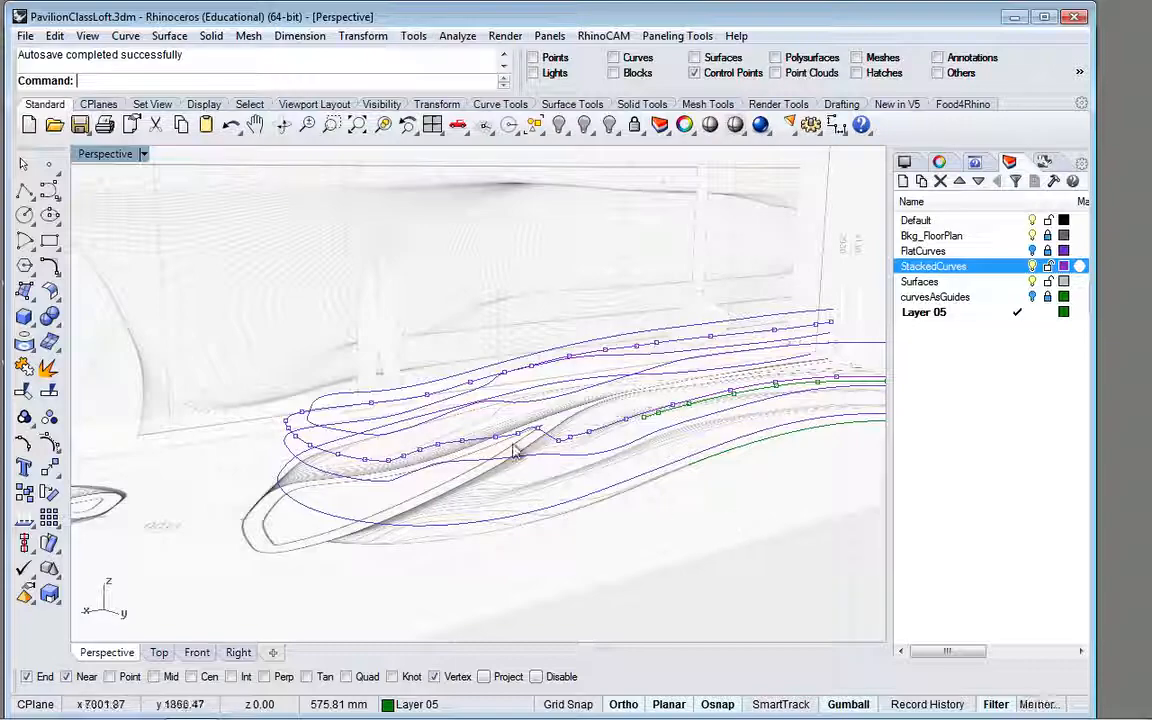
Step: Switch from Rhino to the Mac desktop space with the Finder windows
{"action": "key", "text": "ctrl+Left"}
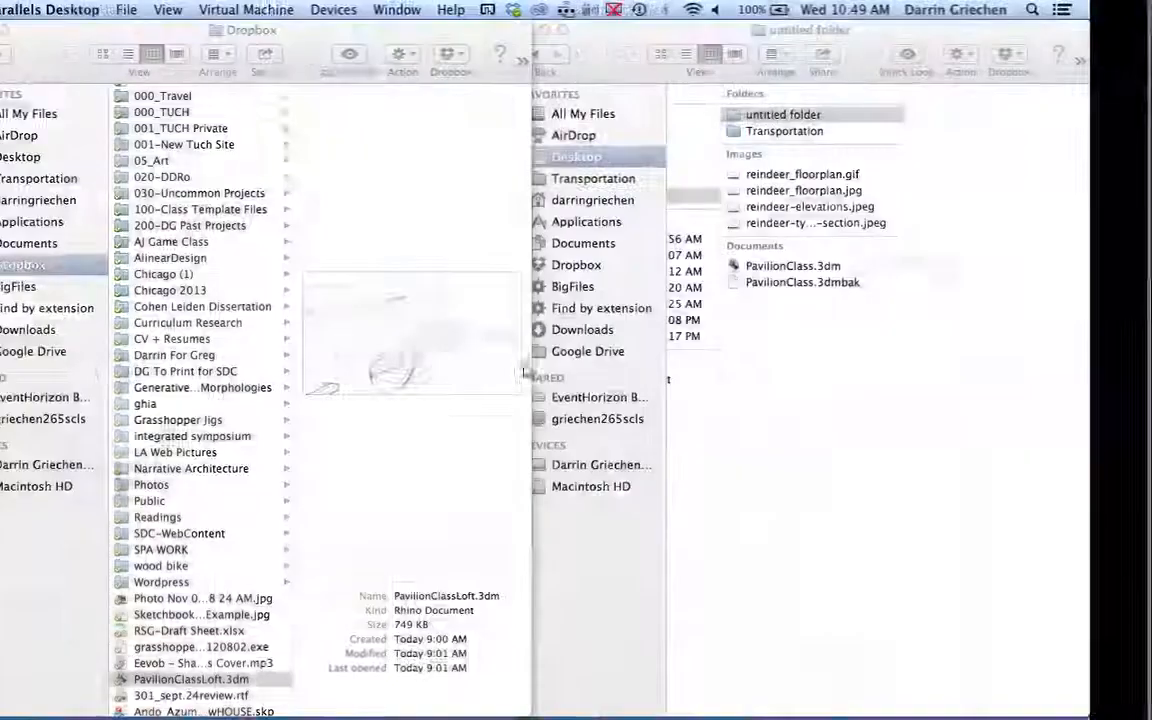